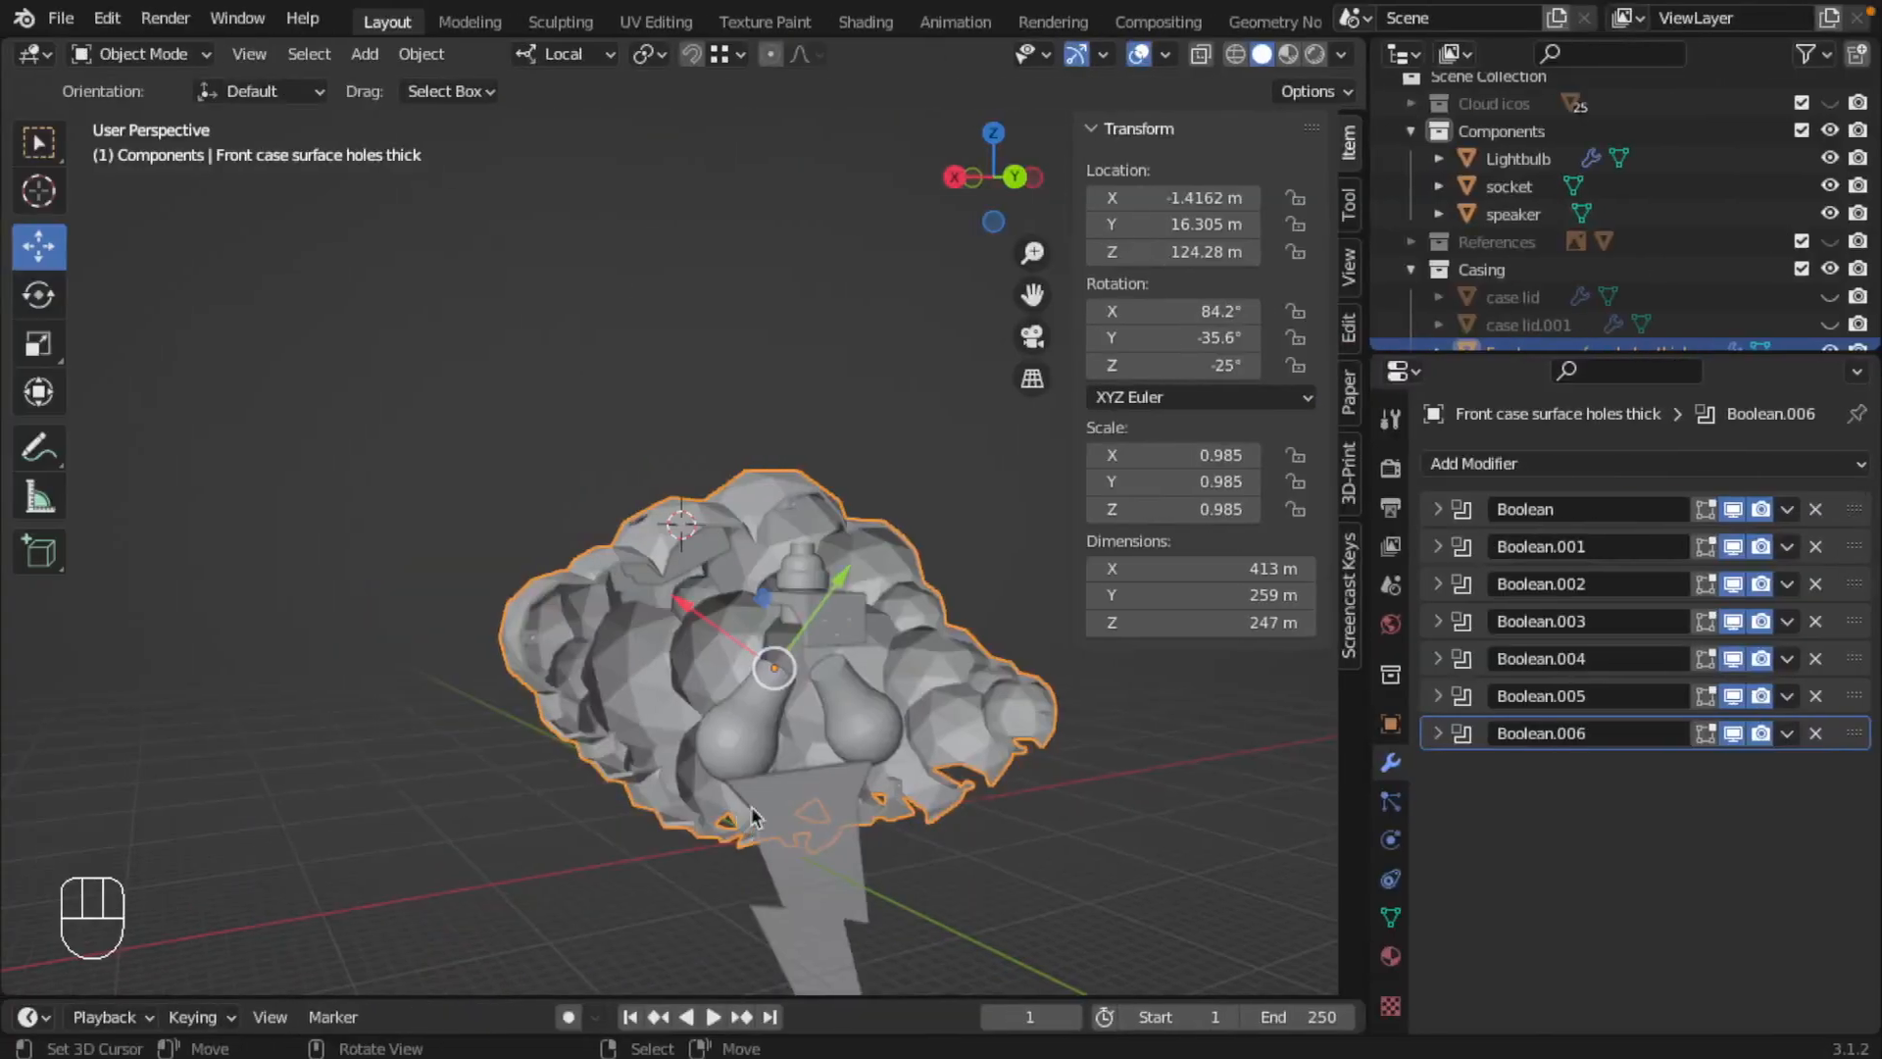
Step: Examine the cloud lamp's open casing from behind, picking out the socket holder and the front case
{"action": "middle_click_drag", "start_coordinate": [755, 816], "coordinate": [720, 693]}
{"action": "right_click", "coordinate": [812, 616]}
{"action": "scroll", "coordinate": [721, 693], "scroll_direction": "up", "scroll_amount": 2}
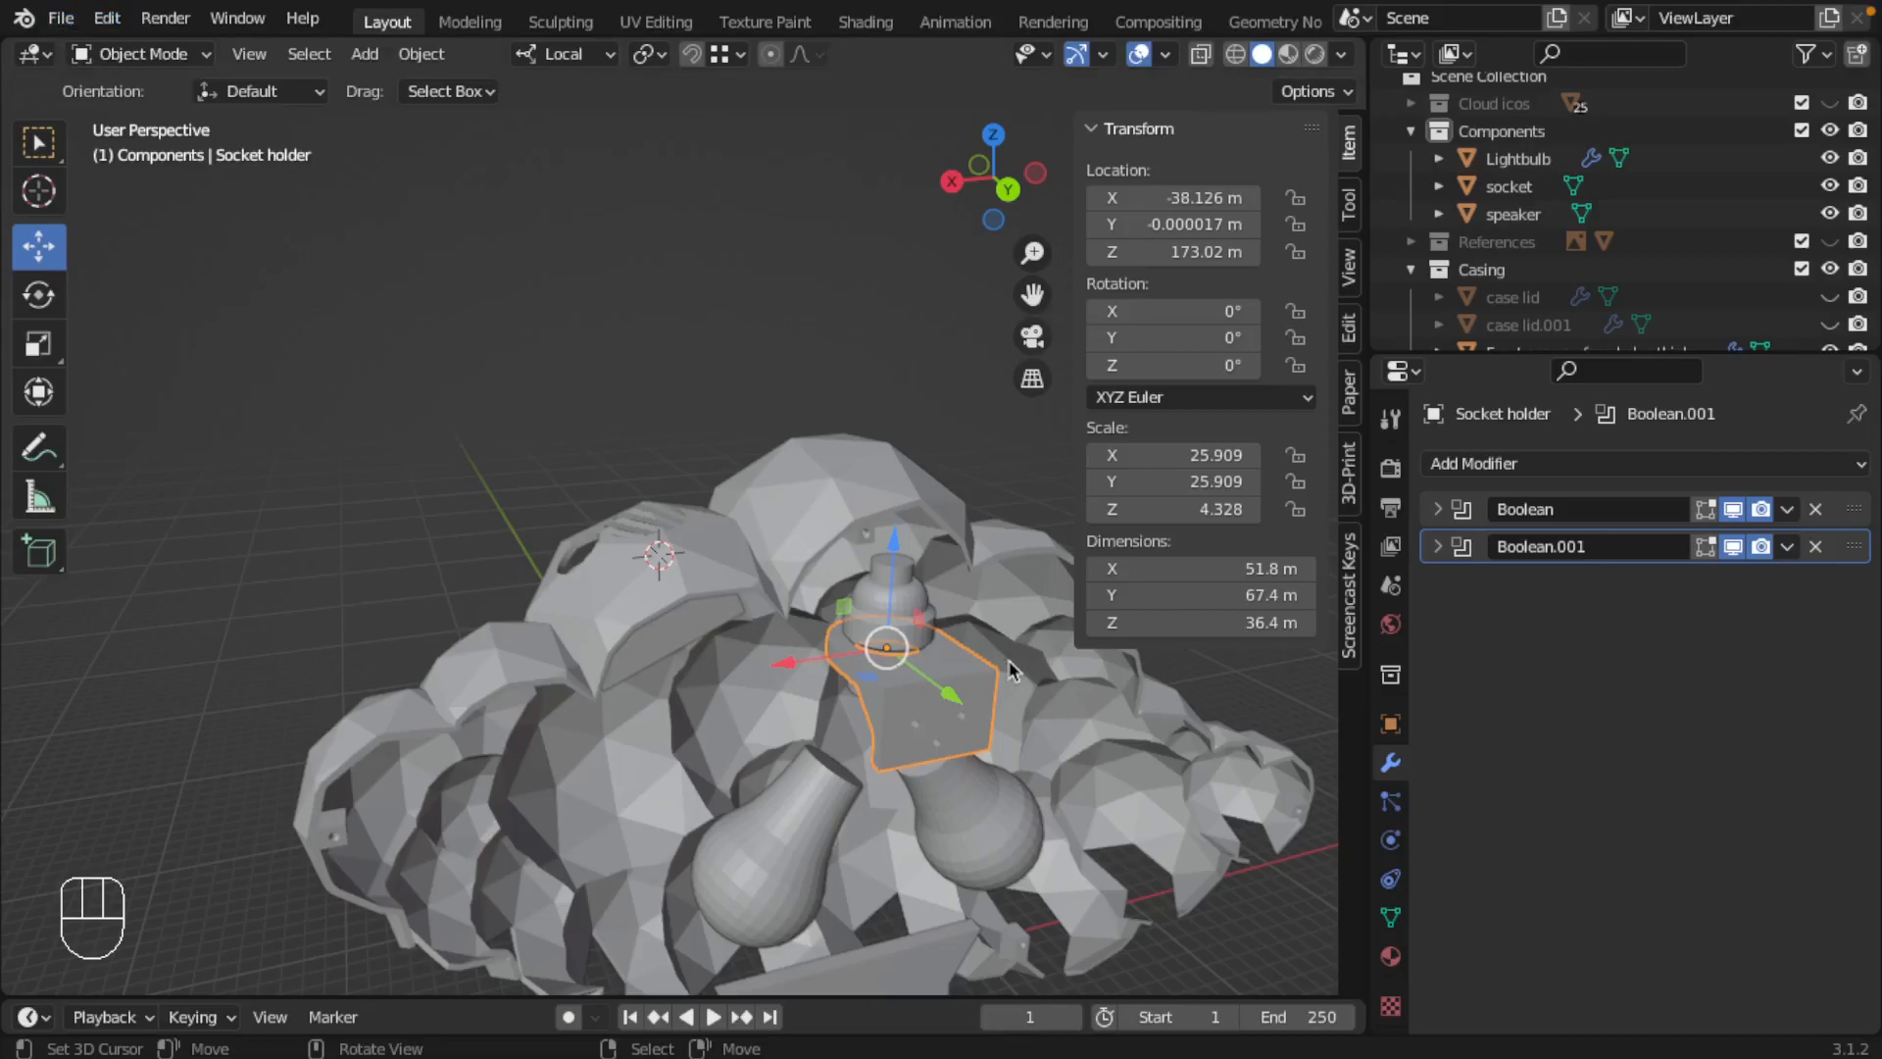
{"action": "middle_click_drag", "start_coordinate": [1010, 672], "coordinate": [811, 509], "text": "shift"}
{"action": "scroll", "coordinate": [810, 509], "scroll_direction": "down", "scroll_amount": 2}
{"action": "right_click", "coordinate": [615, 395]}
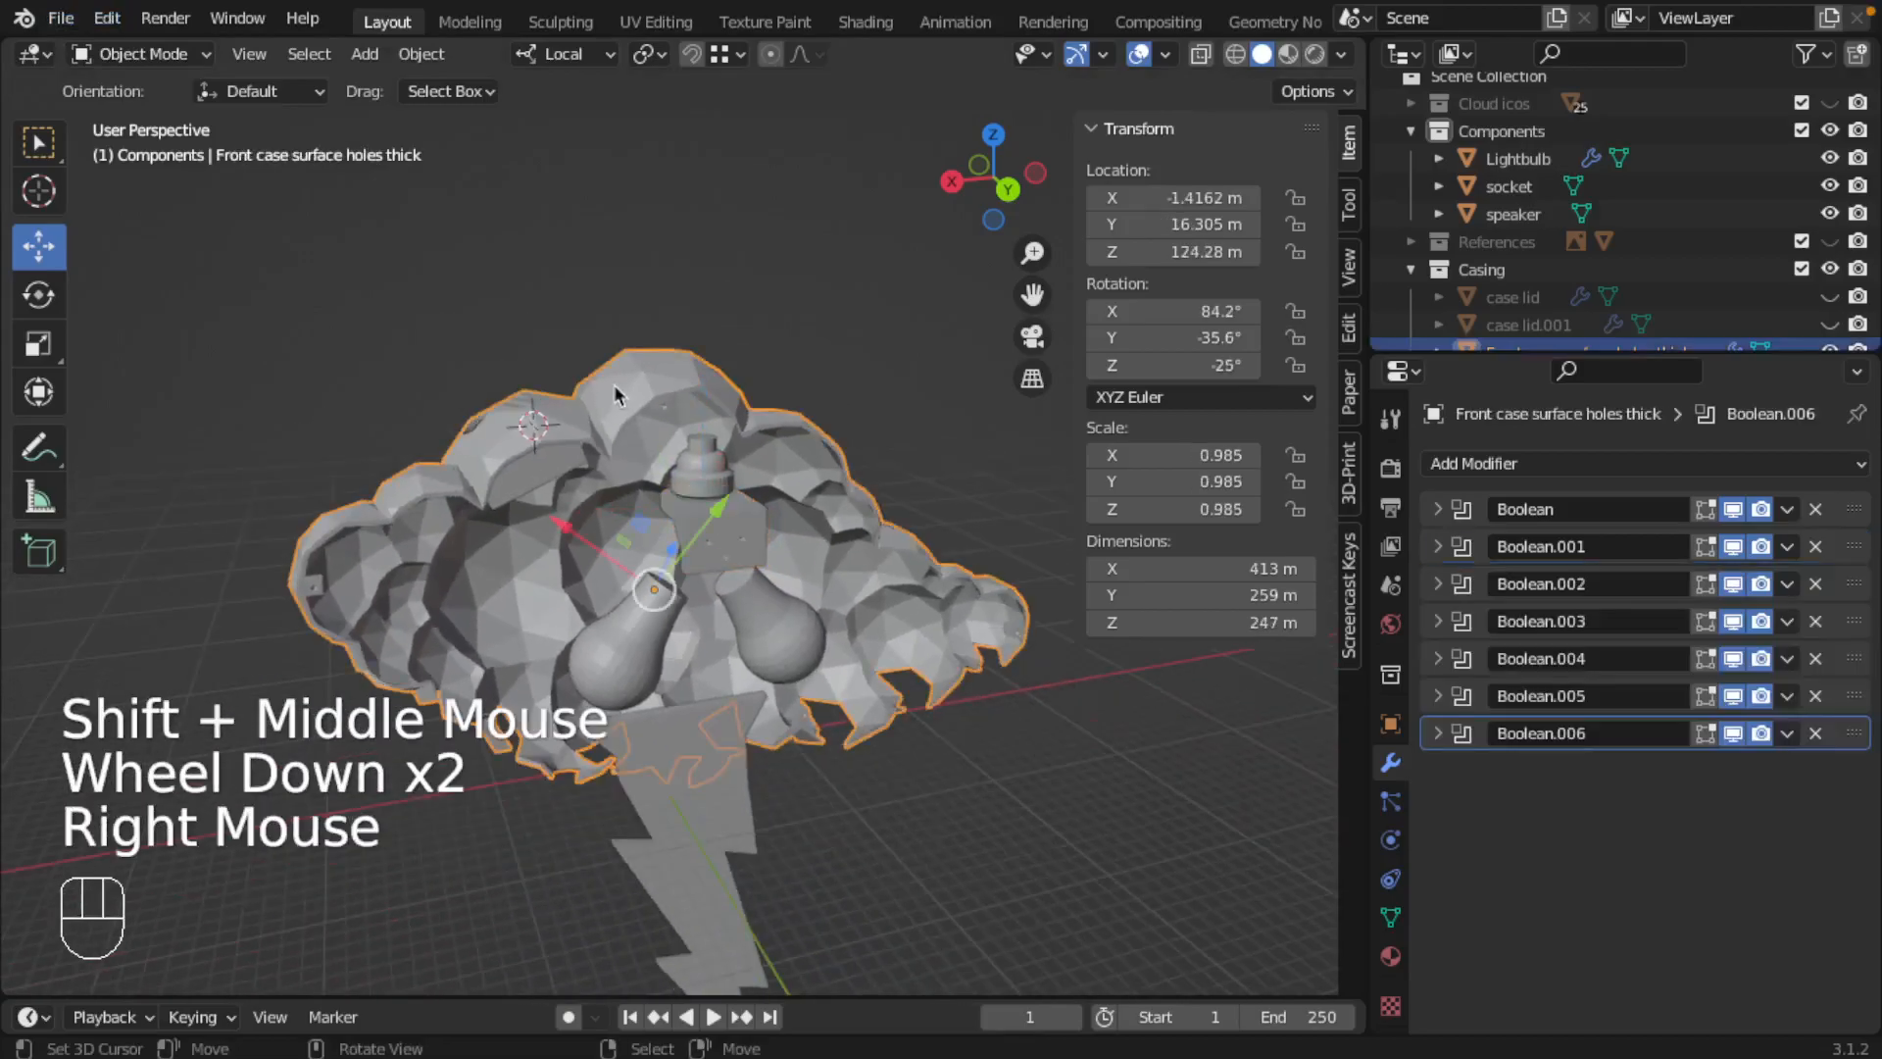
{"action": "middle_click_drag", "start_coordinate": [617, 406], "coordinate": [755, 547]}
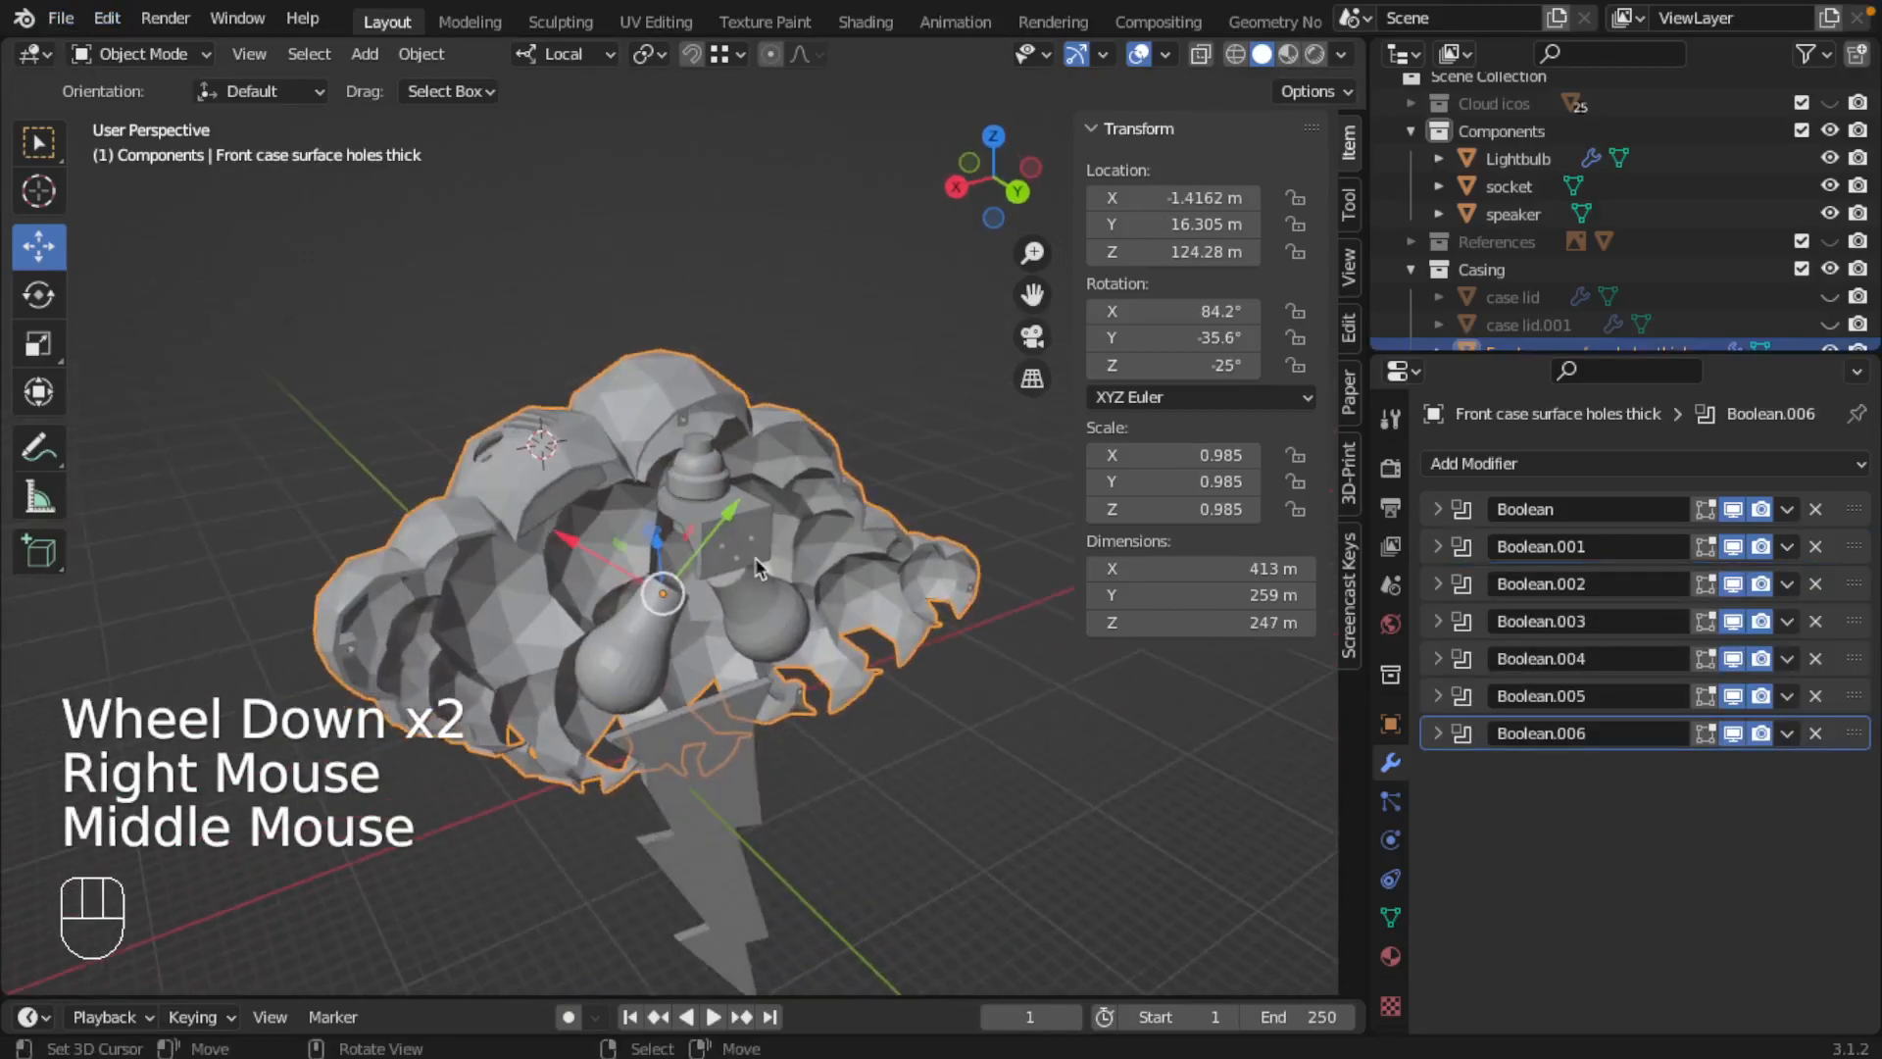
{"action": "right_click", "coordinate": [755, 548]}
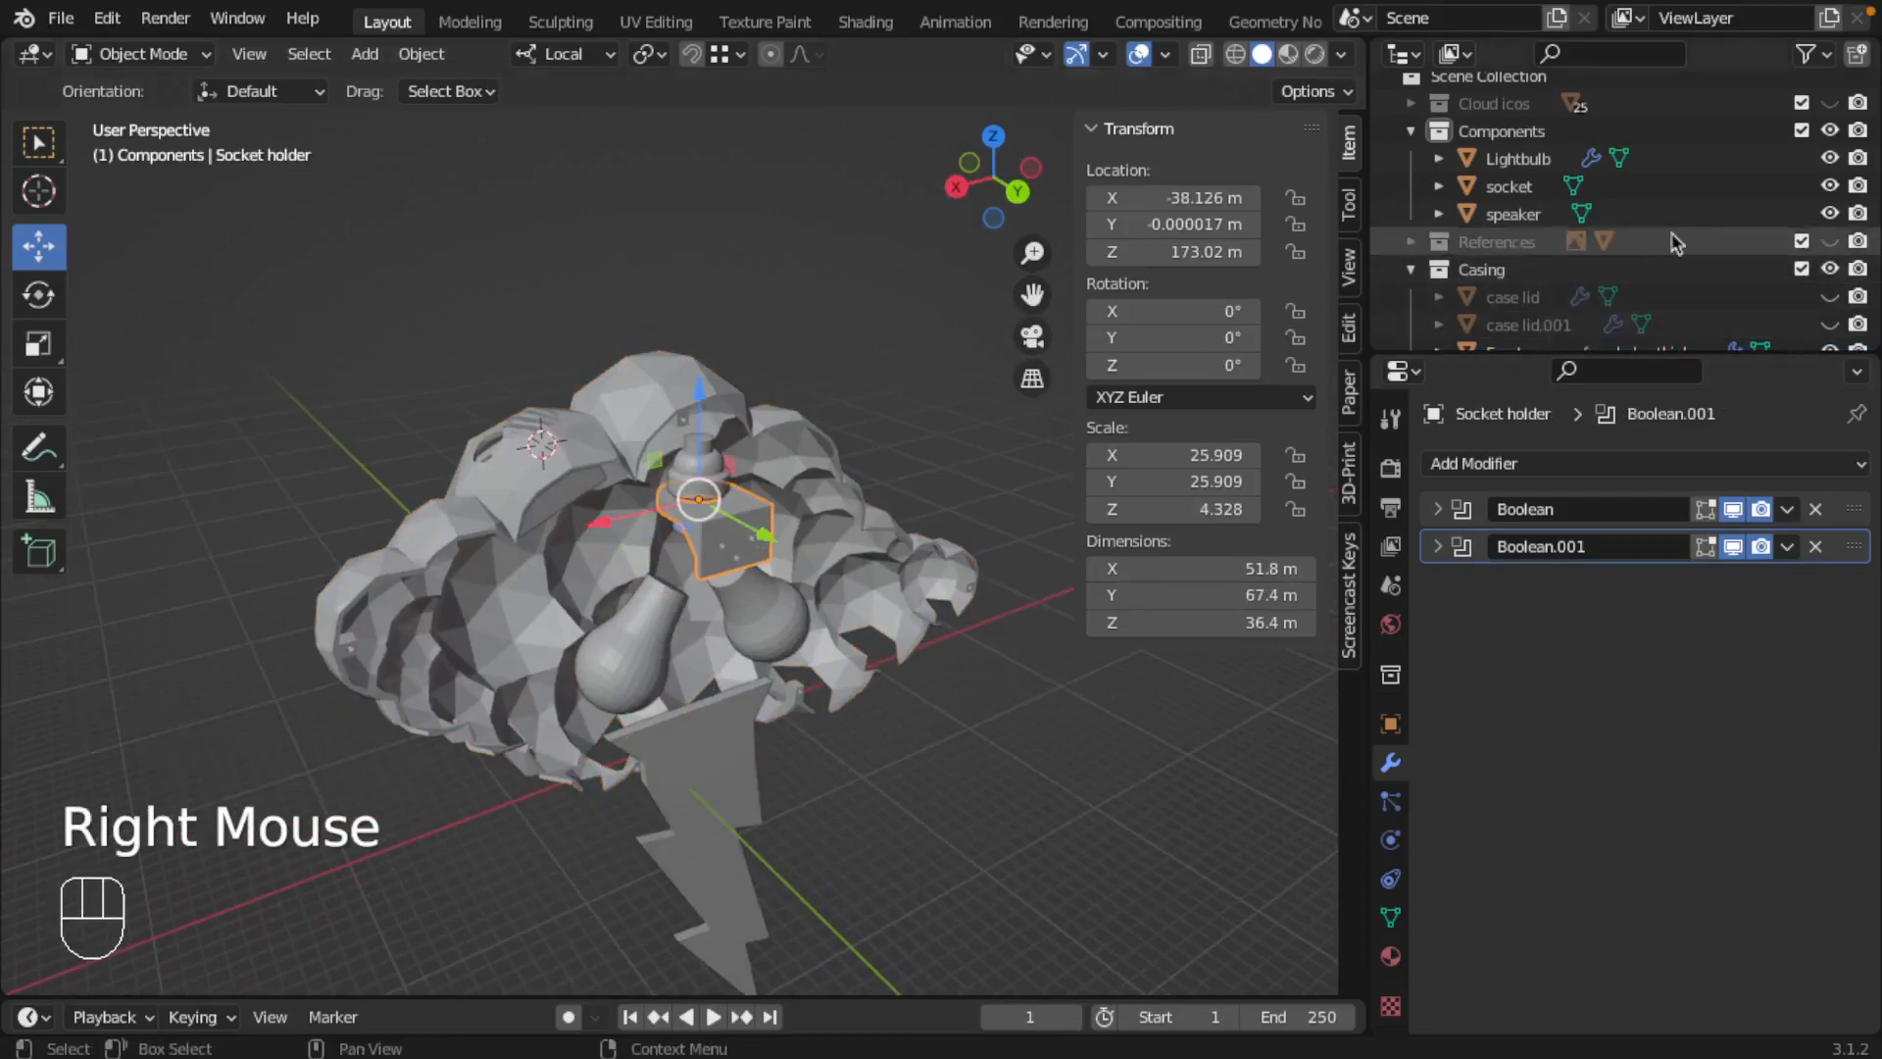
Step: Show case lid and case lid.001, and inspect how the lids, the lightning bolt and the front case fit together
{"action": "scroll", "coordinate": [1748, 289], "scroll_direction": "down", "scroll_amount": 2}
{"action": "left_click", "coordinate": [1829, 186]}
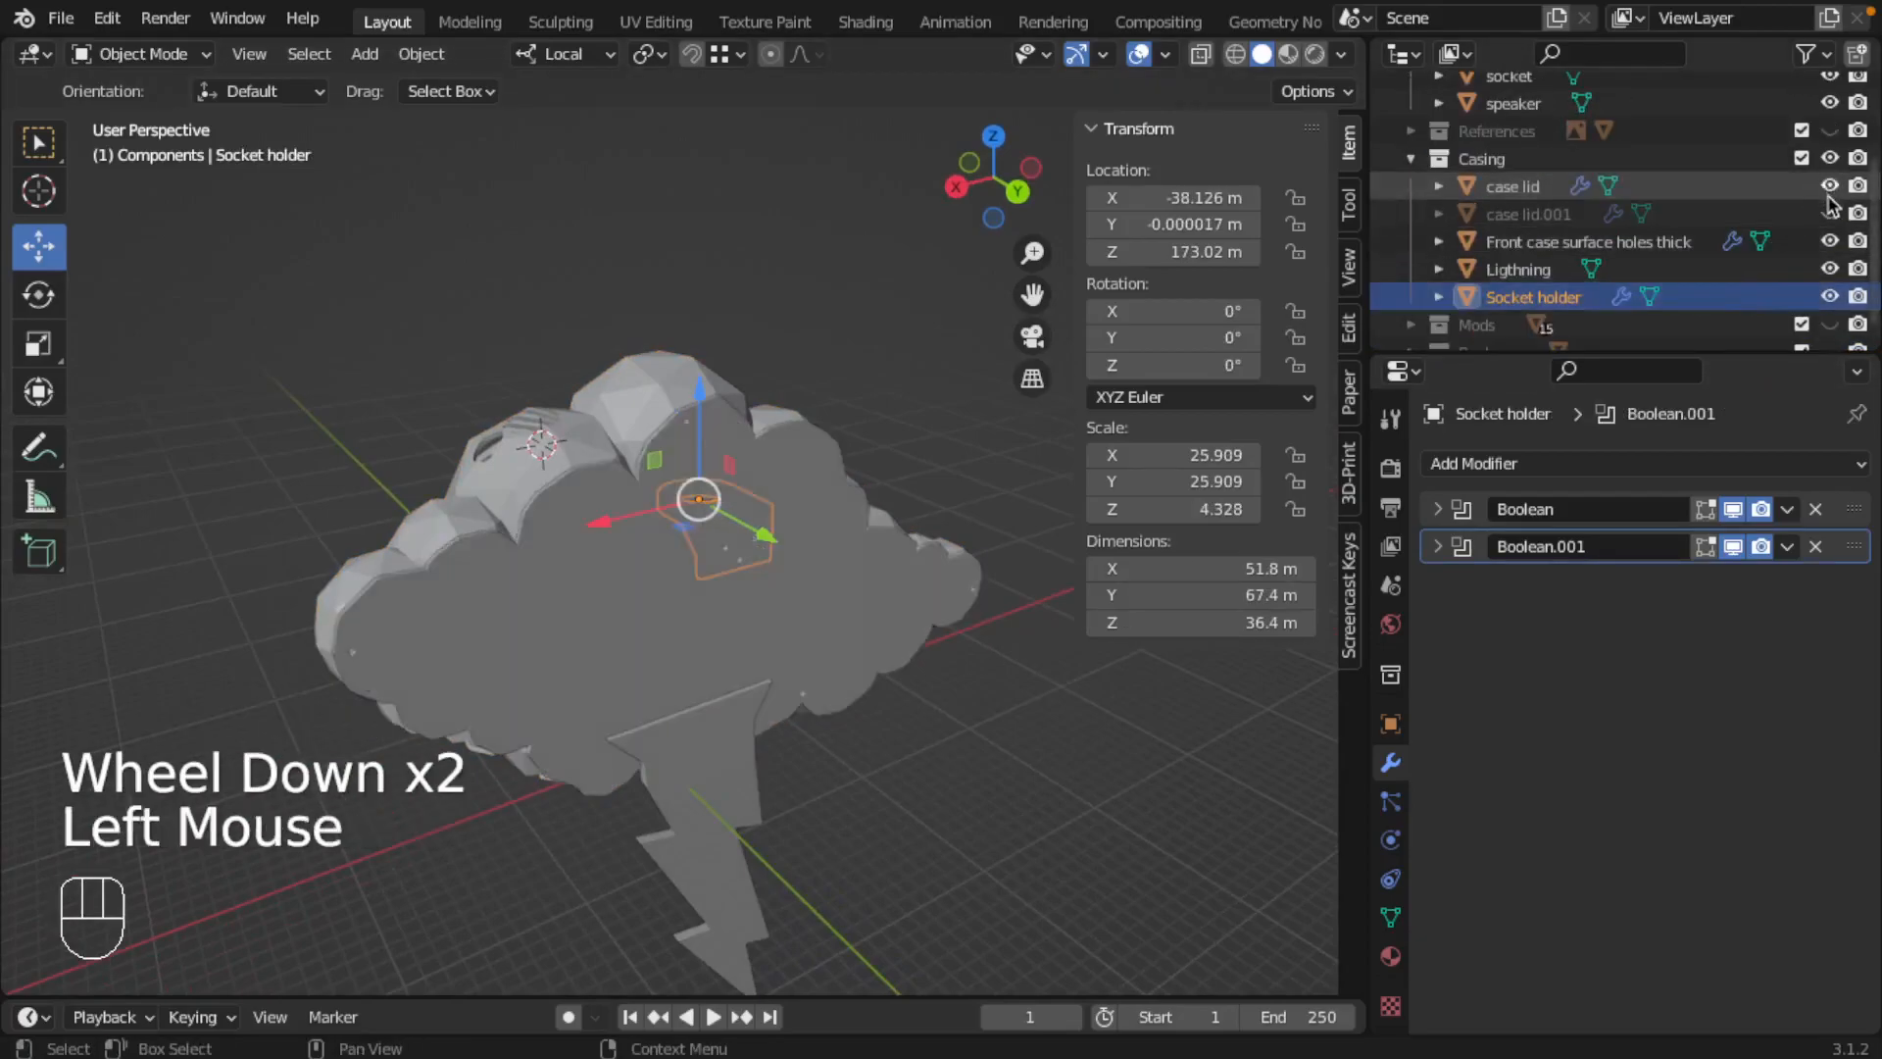
{"action": "left_click", "coordinate": [1829, 214]}
{"action": "middle_click_drag", "start_coordinate": [785, 485], "coordinate": [694, 490]}
{"action": "scroll", "coordinate": [693, 481], "scroll_direction": "up", "scroll_amount": 2}
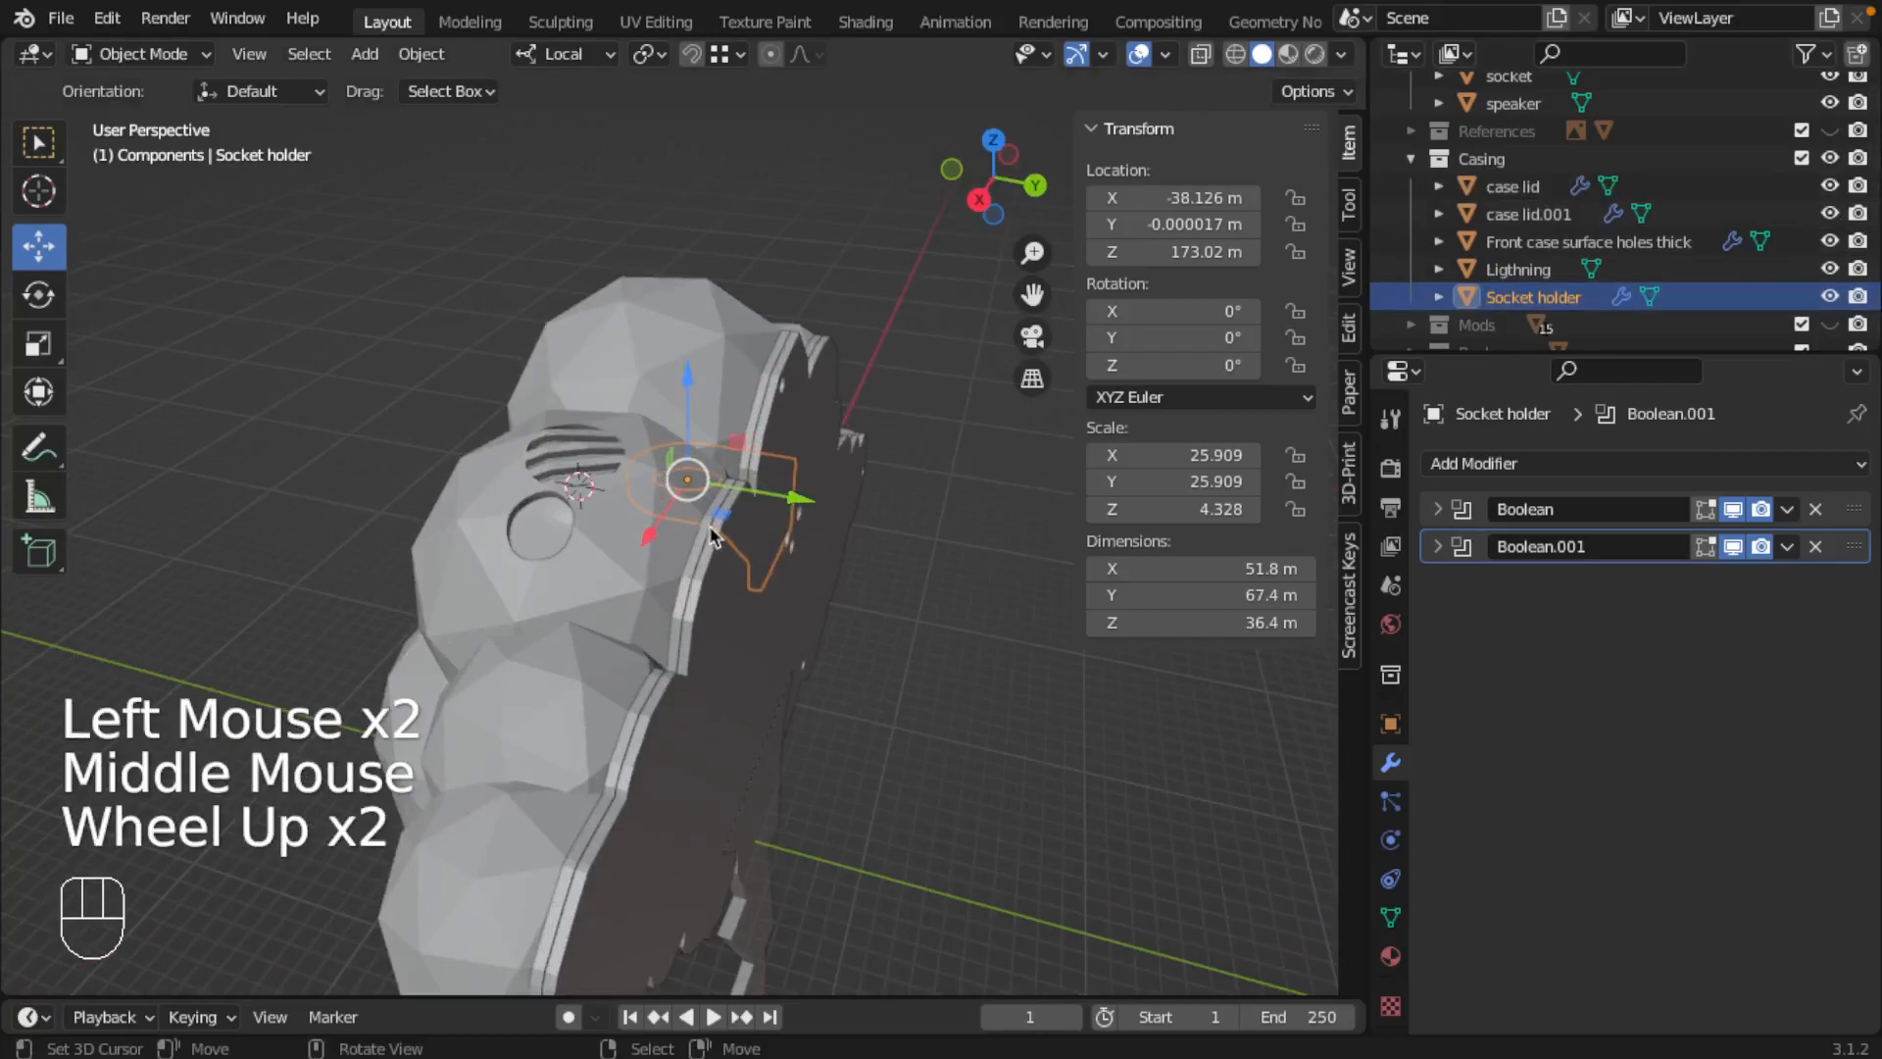
{"action": "right_click", "coordinate": [714, 537]}
{"action": "right_click", "coordinate": [714, 537]}
{"action": "right_click", "coordinate": [770, 851]}
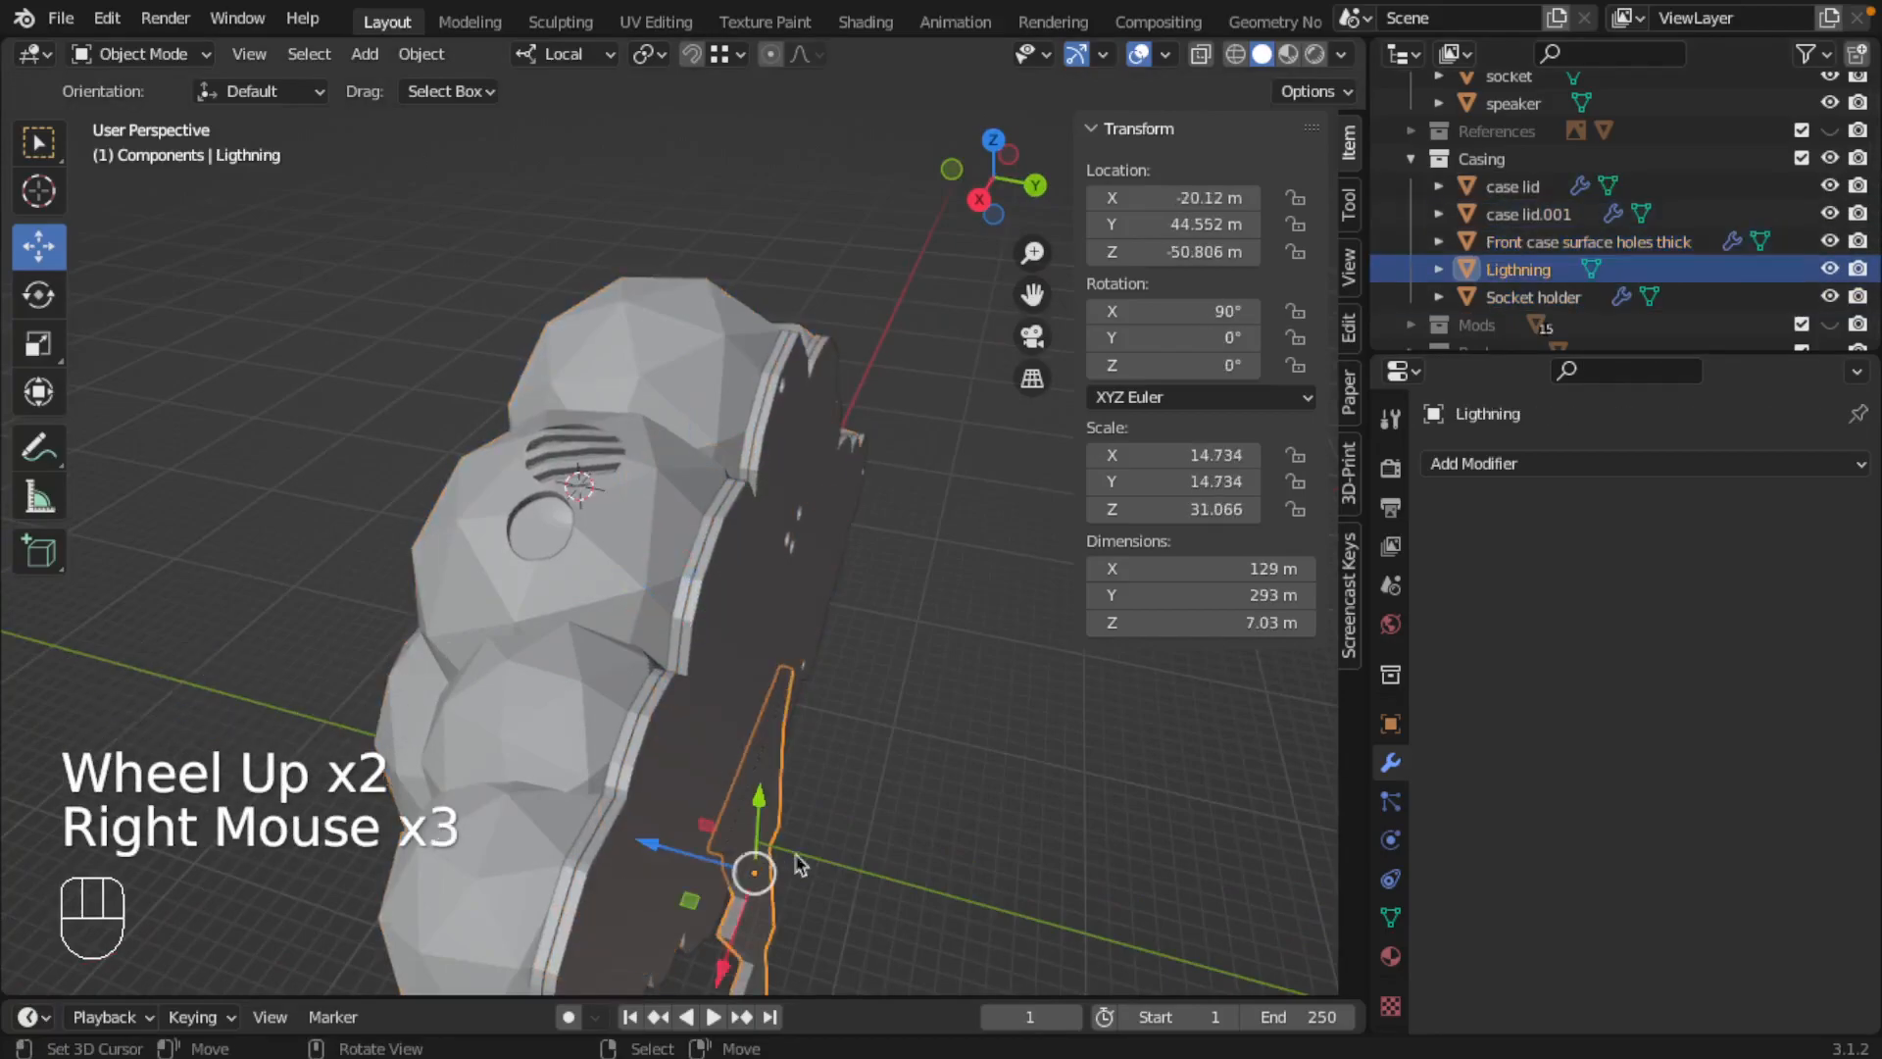
{"action": "middle_click_drag", "start_coordinate": [839, 849], "coordinate": [764, 460], "text": "shift"}
{"action": "scroll", "coordinate": [782, 715], "scroll_direction": "up", "scroll_amount": 1}
{"action": "scroll", "coordinate": [782, 715], "scroll_direction": "down", "scroll_amount": 2}
{"action": "right_click", "coordinate": [620, 520]}
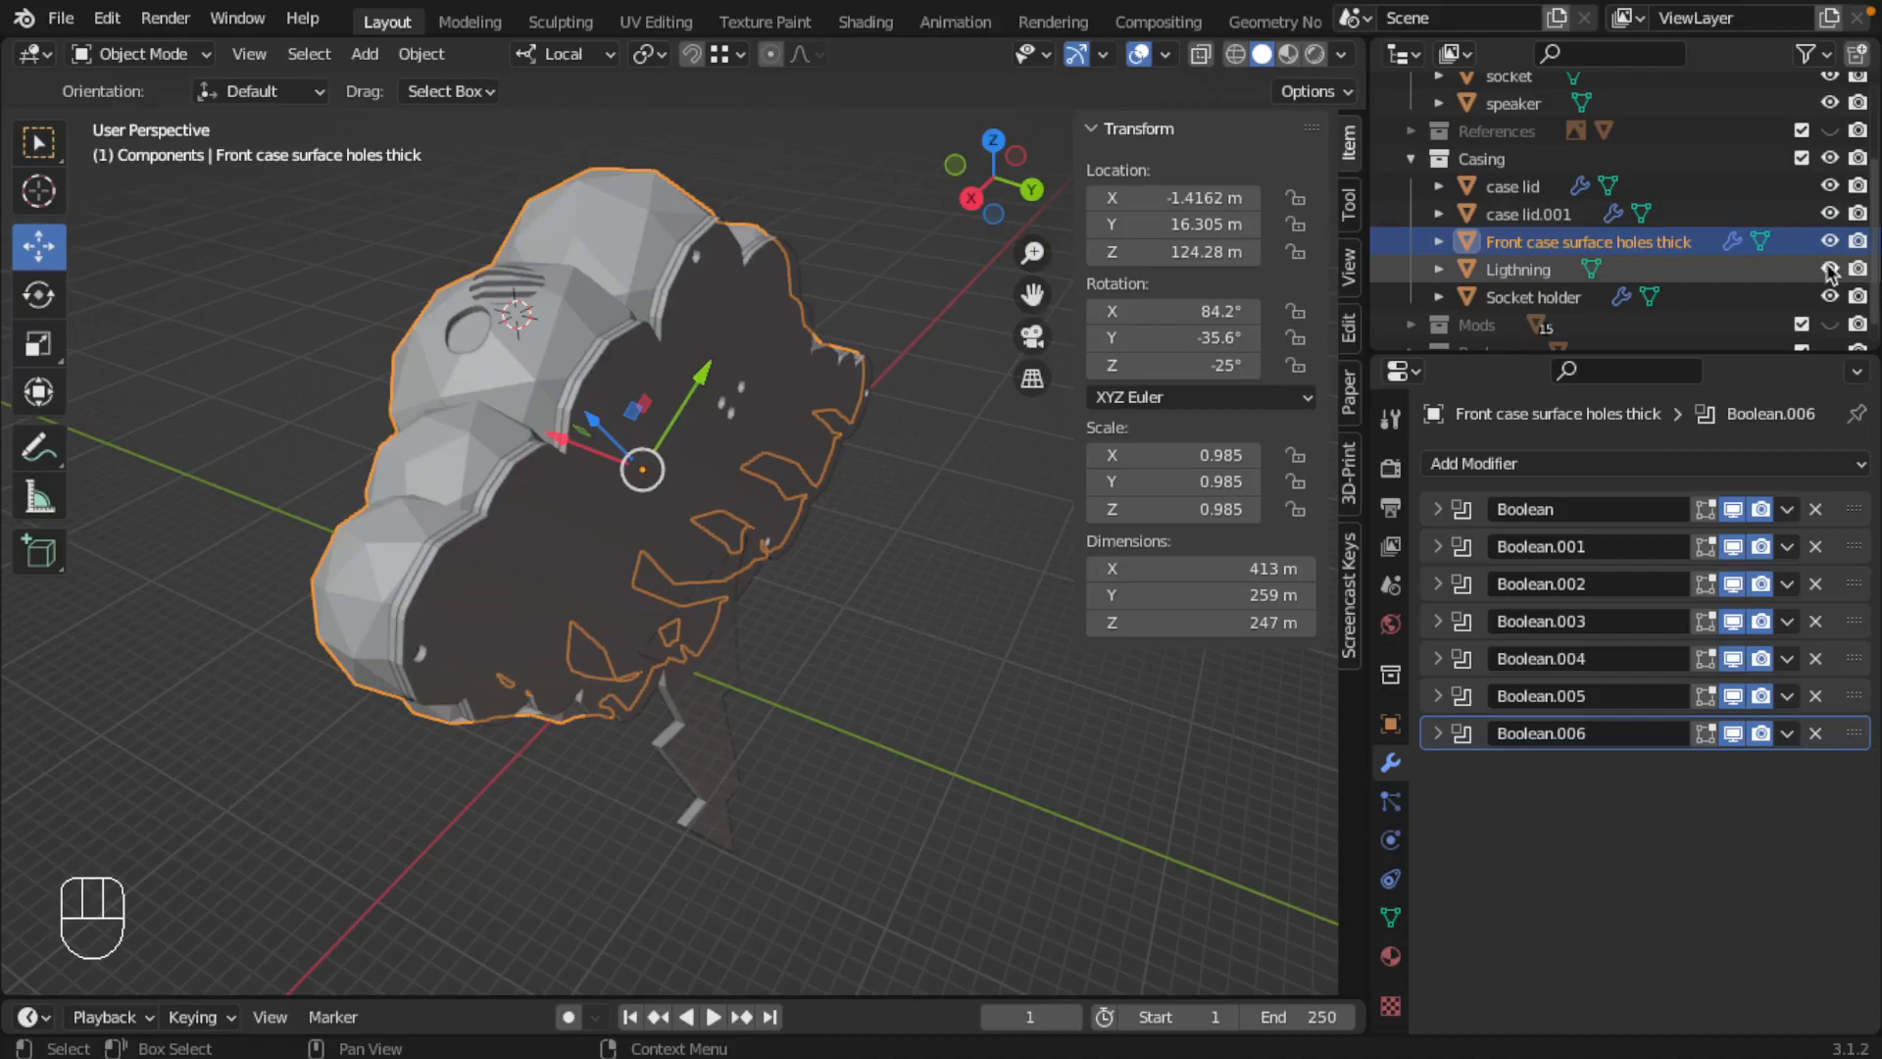
Step: Hide case lid and case lid.001 to expose the casing's interior
{"action": "left_click", "coordinate": [1830, 214]}
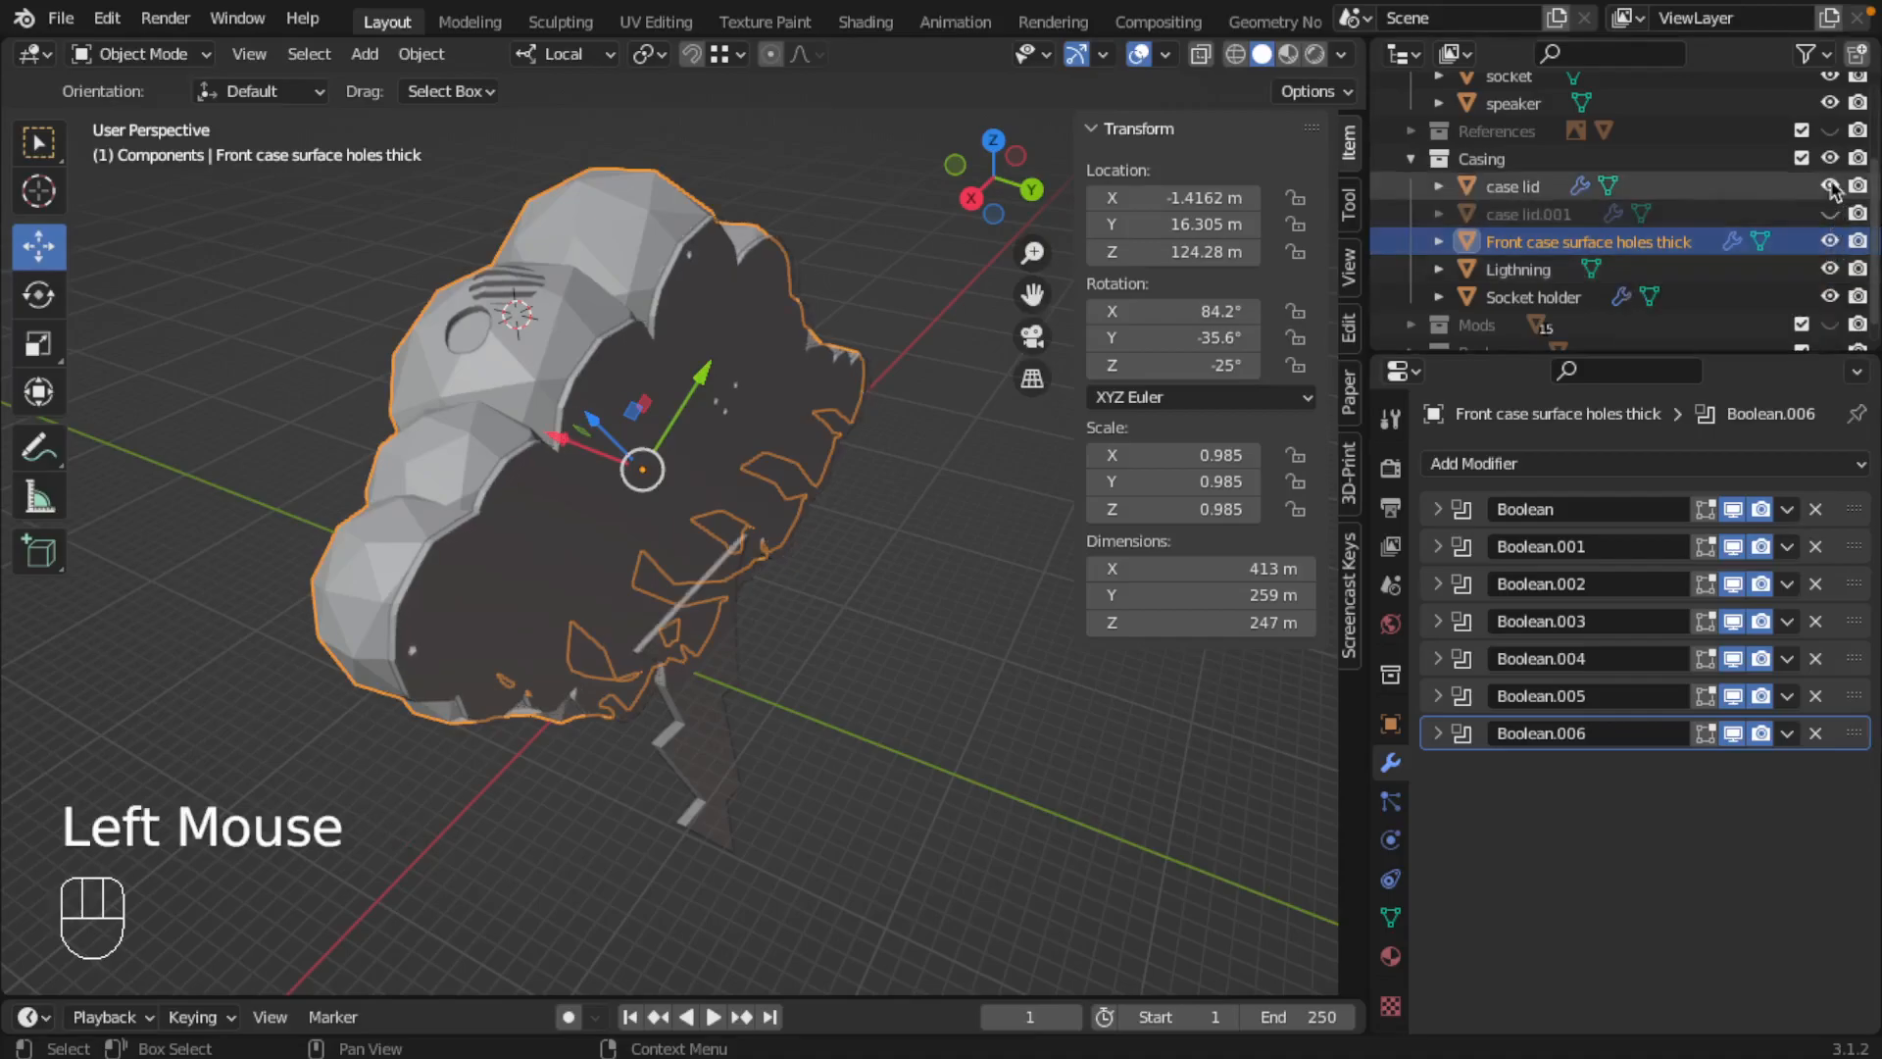
{"action": "left_click", "coordinate": [1831, 187]}
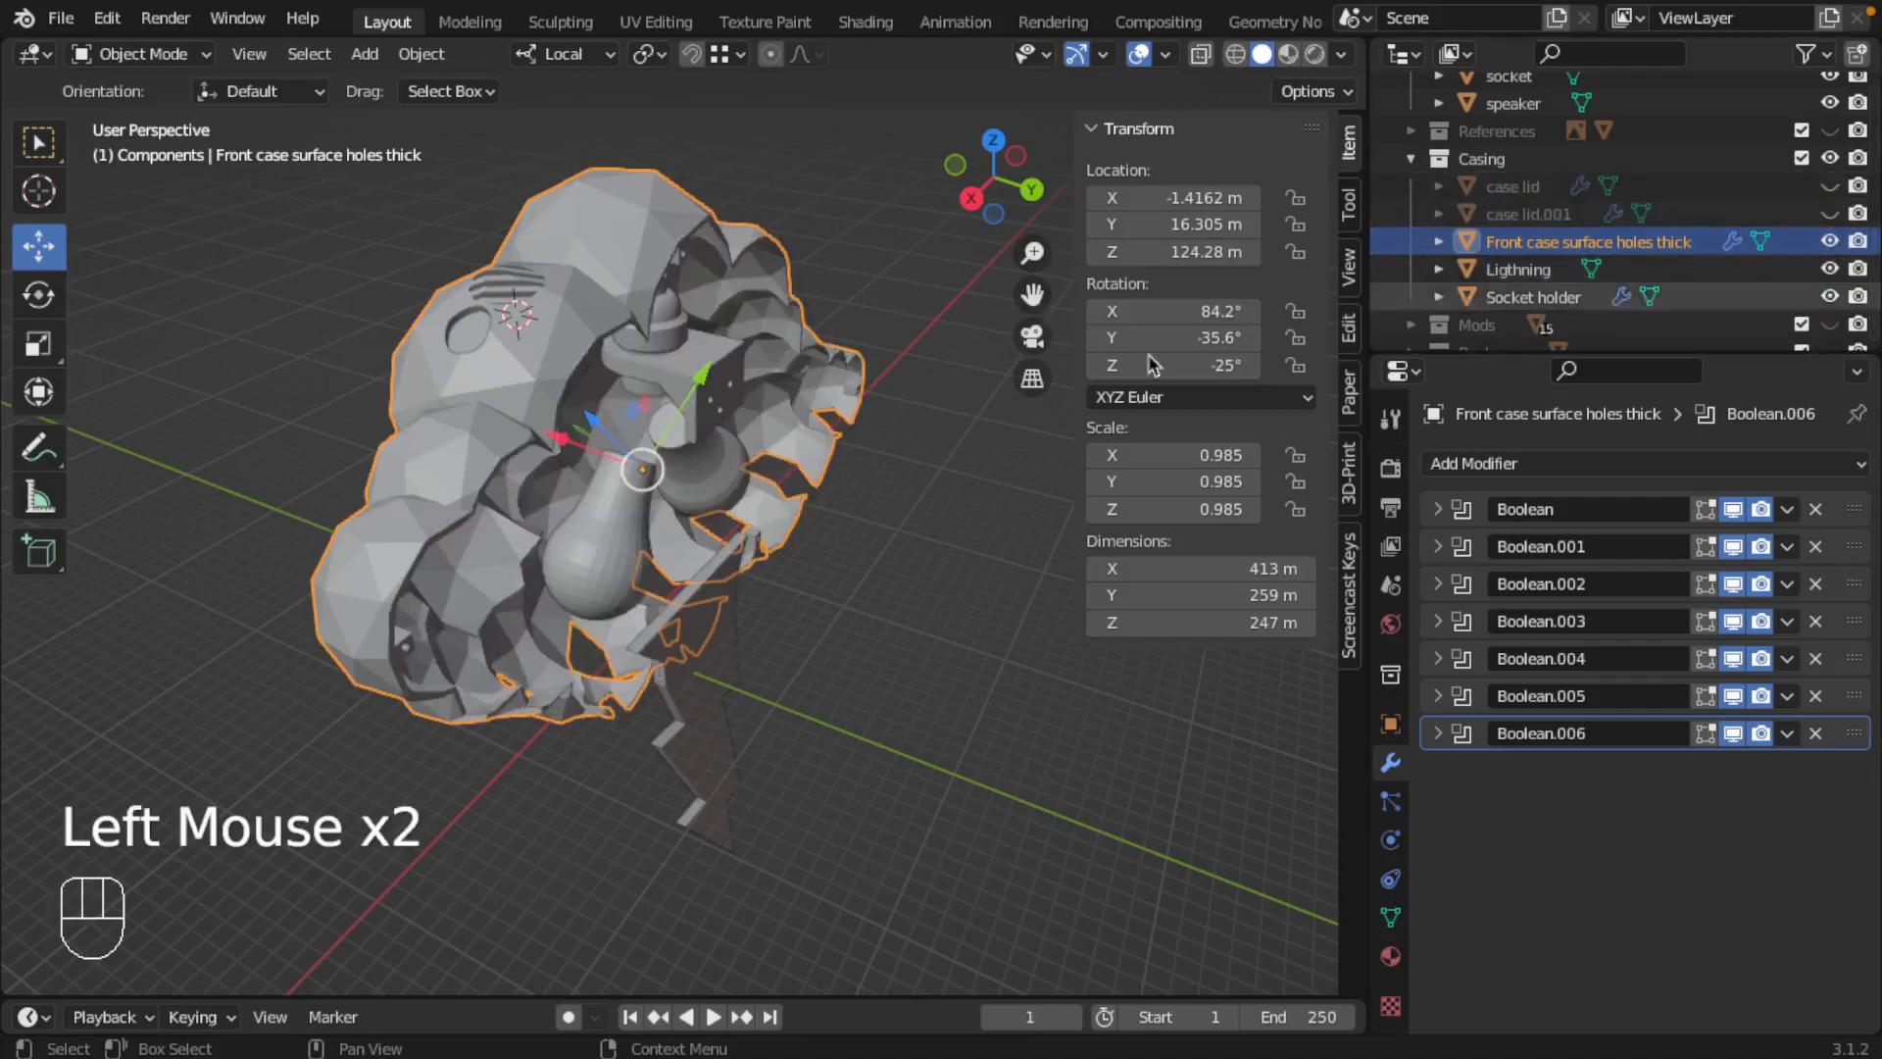
{"action": "left_click", "coordinate": [1831, 214]}
{"action": "left_click", "coordinate": [1830, 187]}
{"action": "left_click", "coordinate": [1830, 187]}
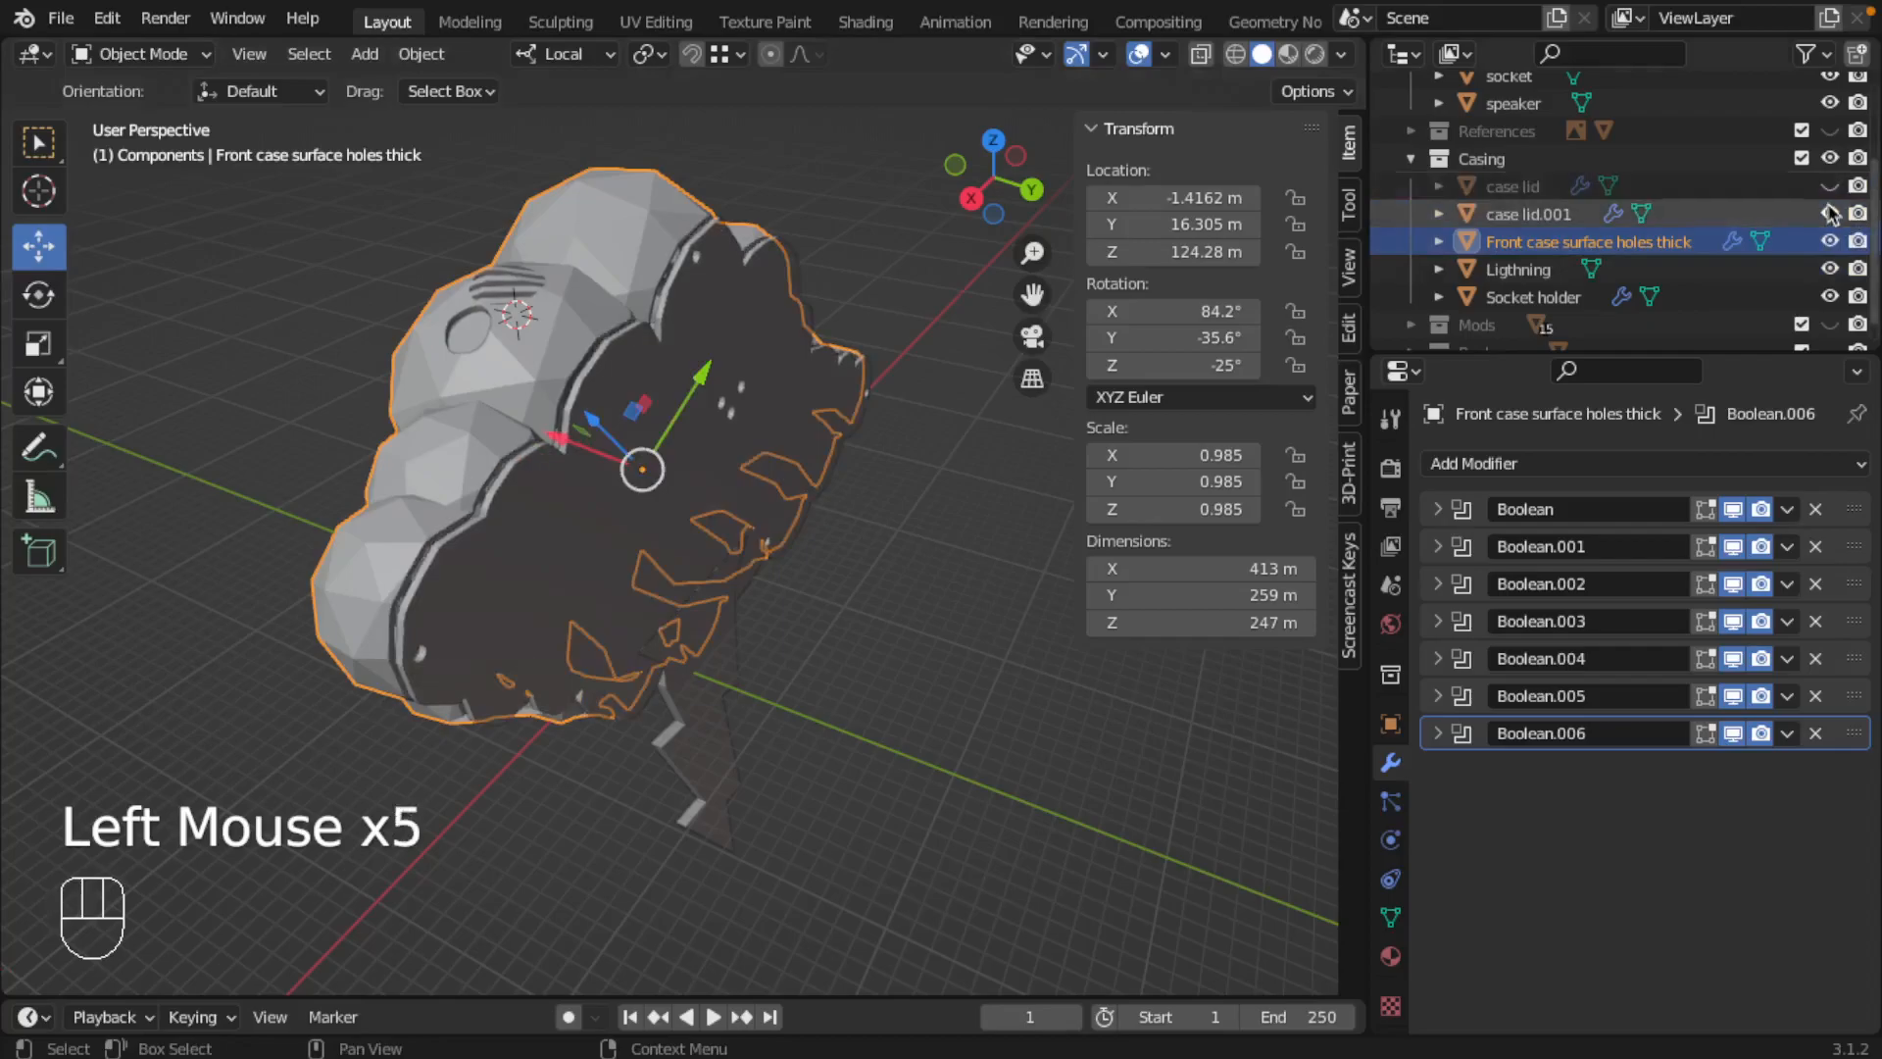
{"action": "left_click", "coordinate": [1830, 214]}
Step: Examine the lightning bolt and its placement below the light bulbs and the socket holder
{"action": "middle_click_drag", "start_coordinate": [748, 677], "coordinate": [740, 680]}
{"action": "right_click", "coordinate": [740, 686]}
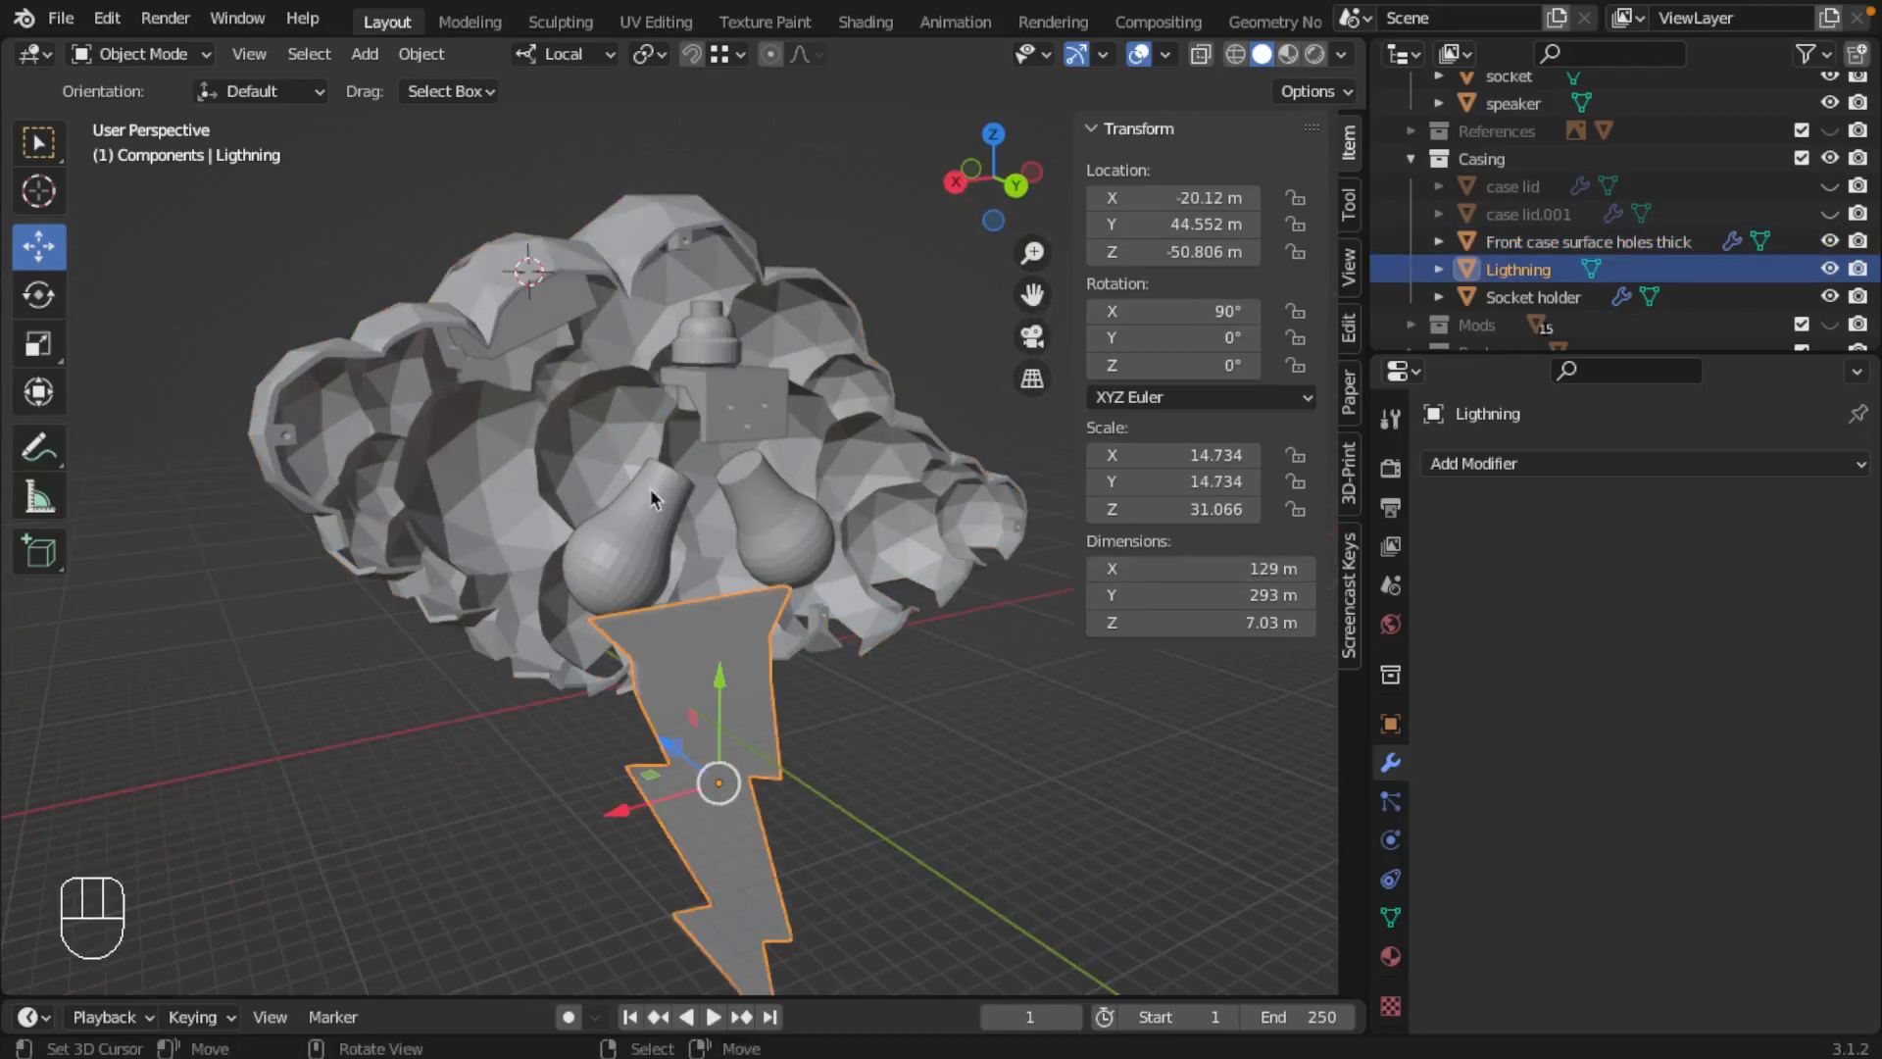
{"action": "middle_click_drag", "start_coordinate": [649, 750], "coordinate": [666, 680]}
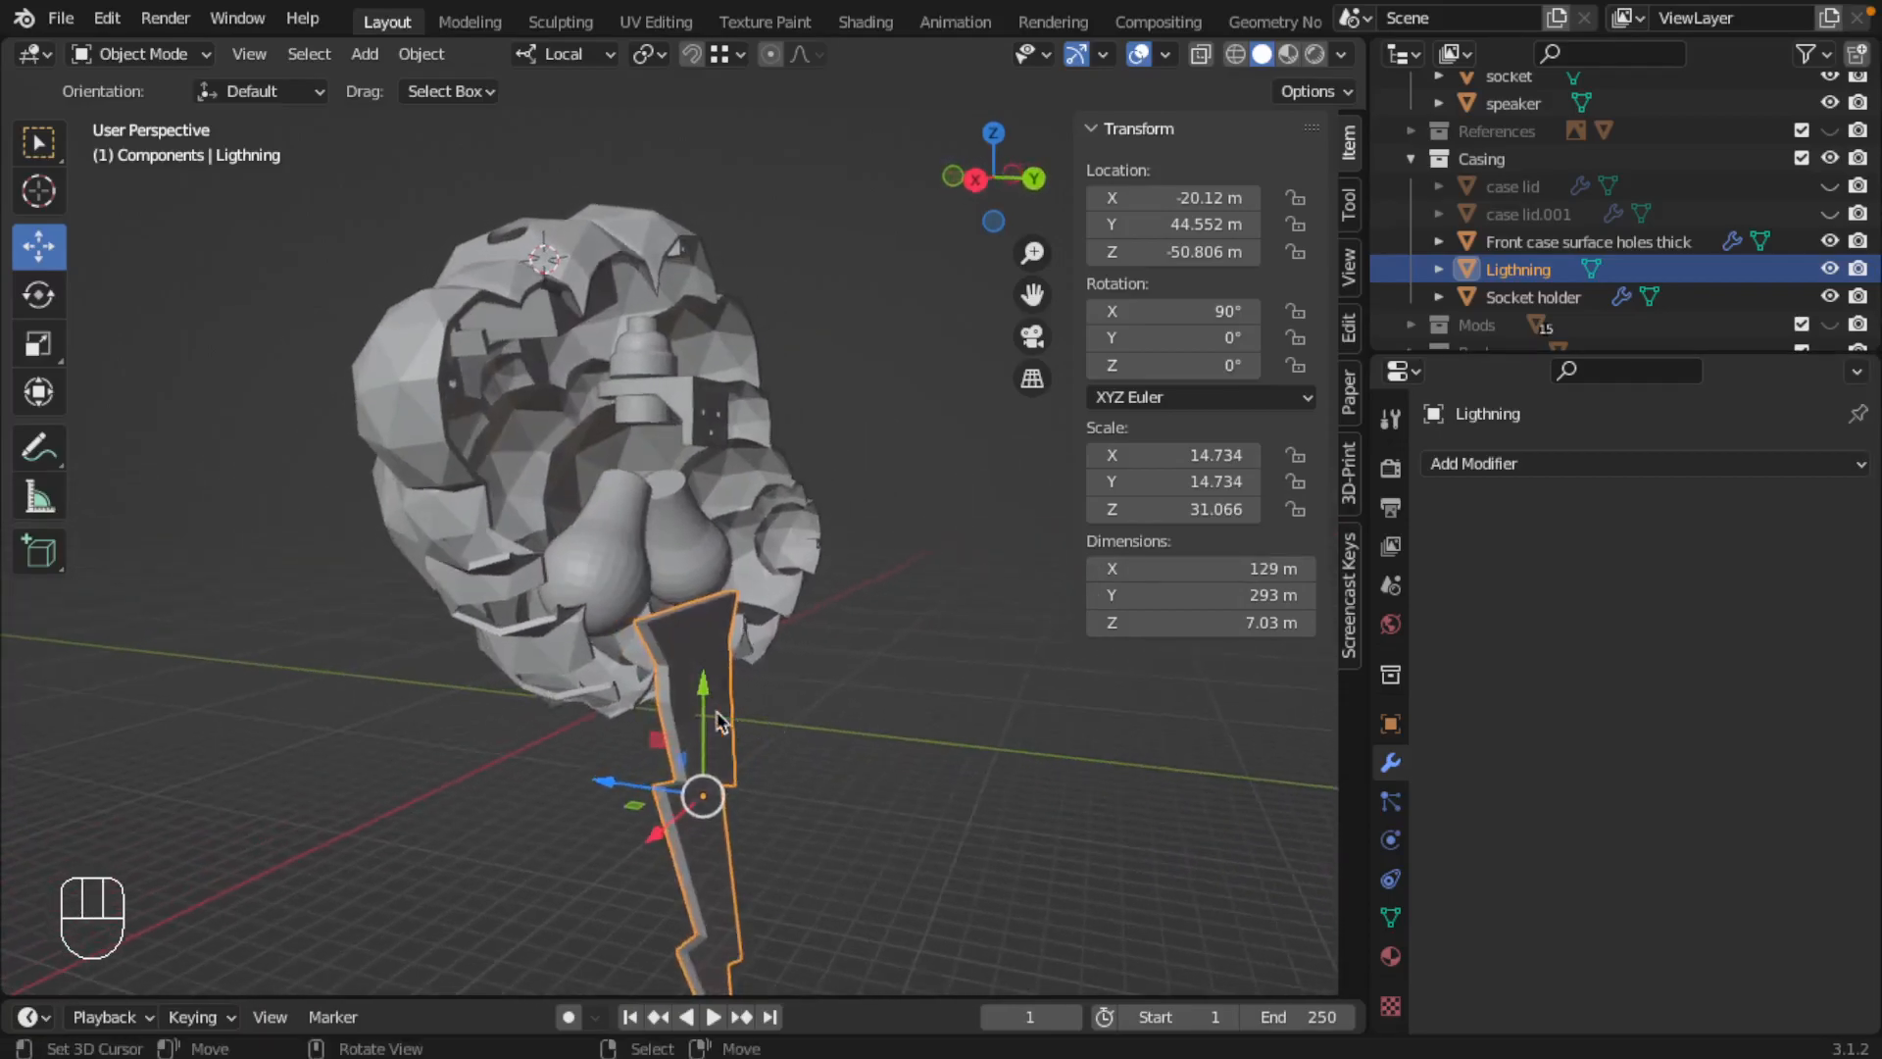
{"action": "scroll", "coordinate": [655, 679], "scroll_direction": "up", "scroll_amount": 2}
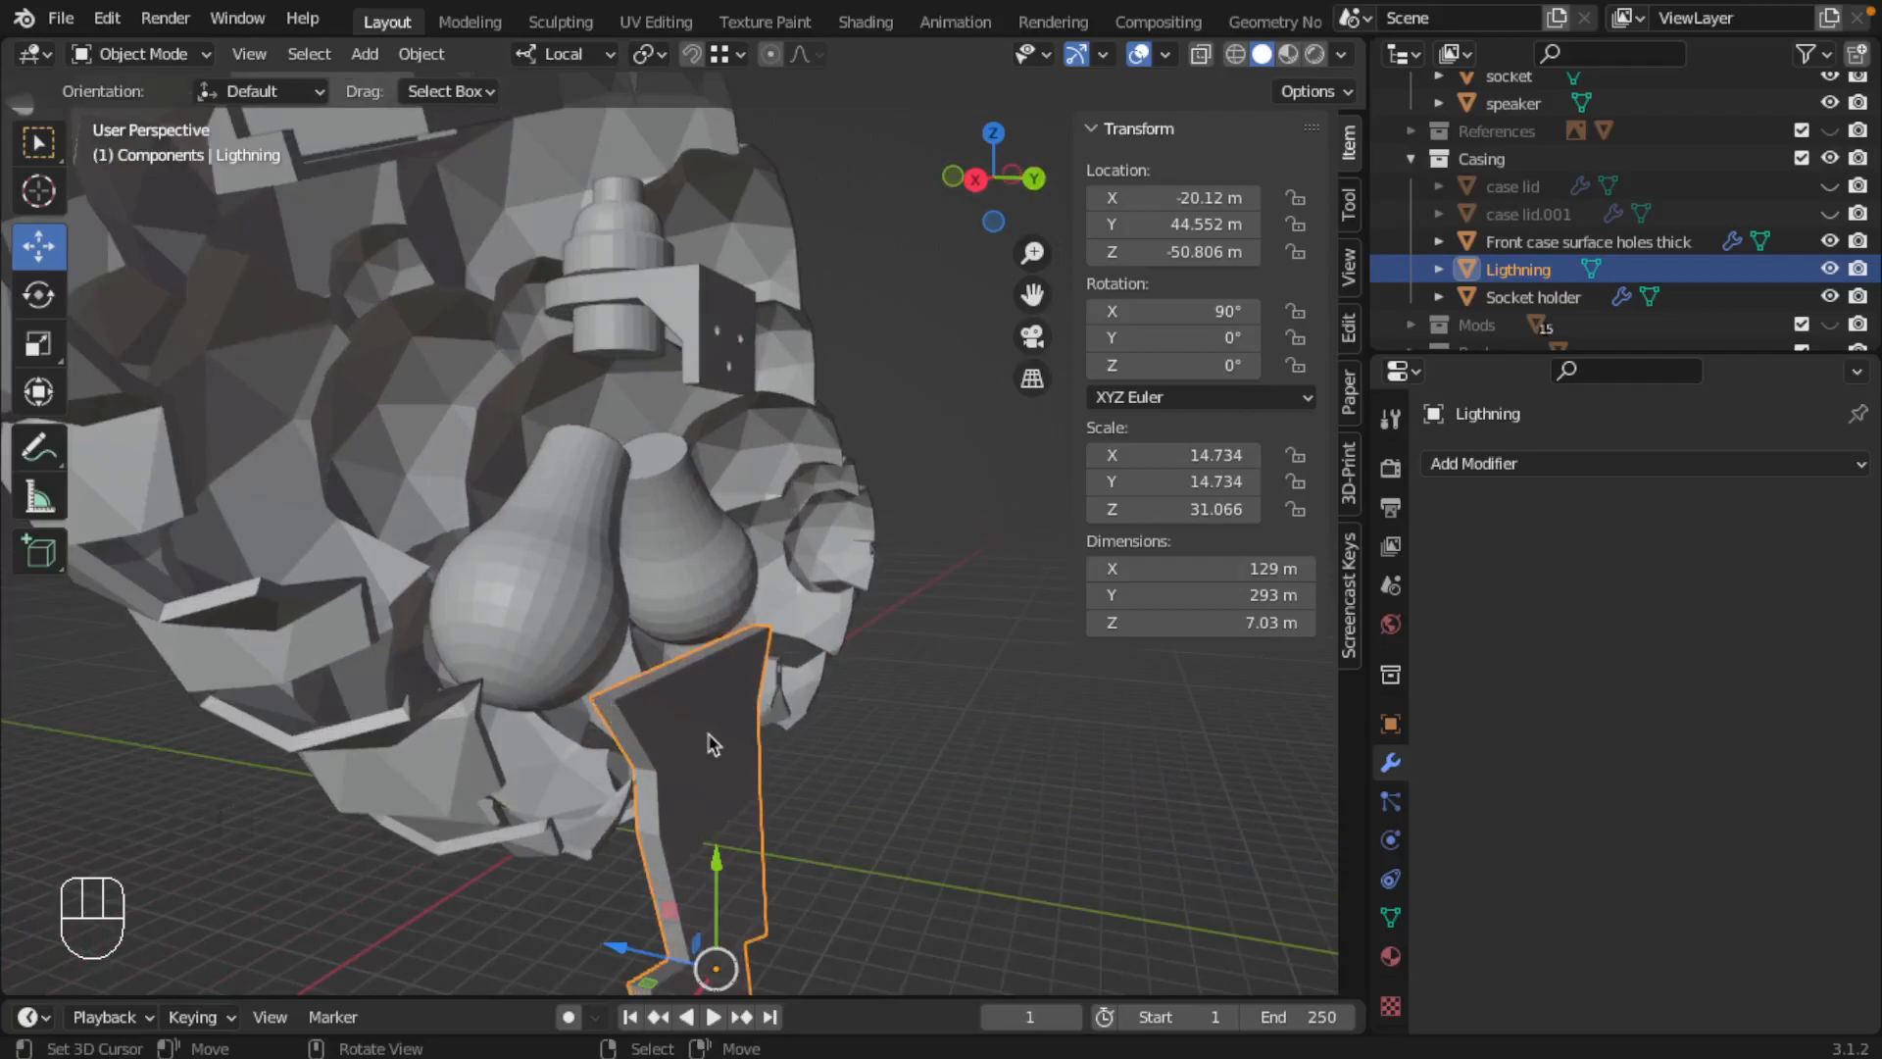
{"action": "middle_click_drag", "start_coordinate": [728, 733], "coordinate": [703, 549]}
{"action": "scroll", "coordinate": [706, 550], "scroll_direction": "up", "scroll_amount": 1}
{"action": "scroll", "coordinate": [722, 529], "scroll_direction": "up", "scroll_amount": 1}
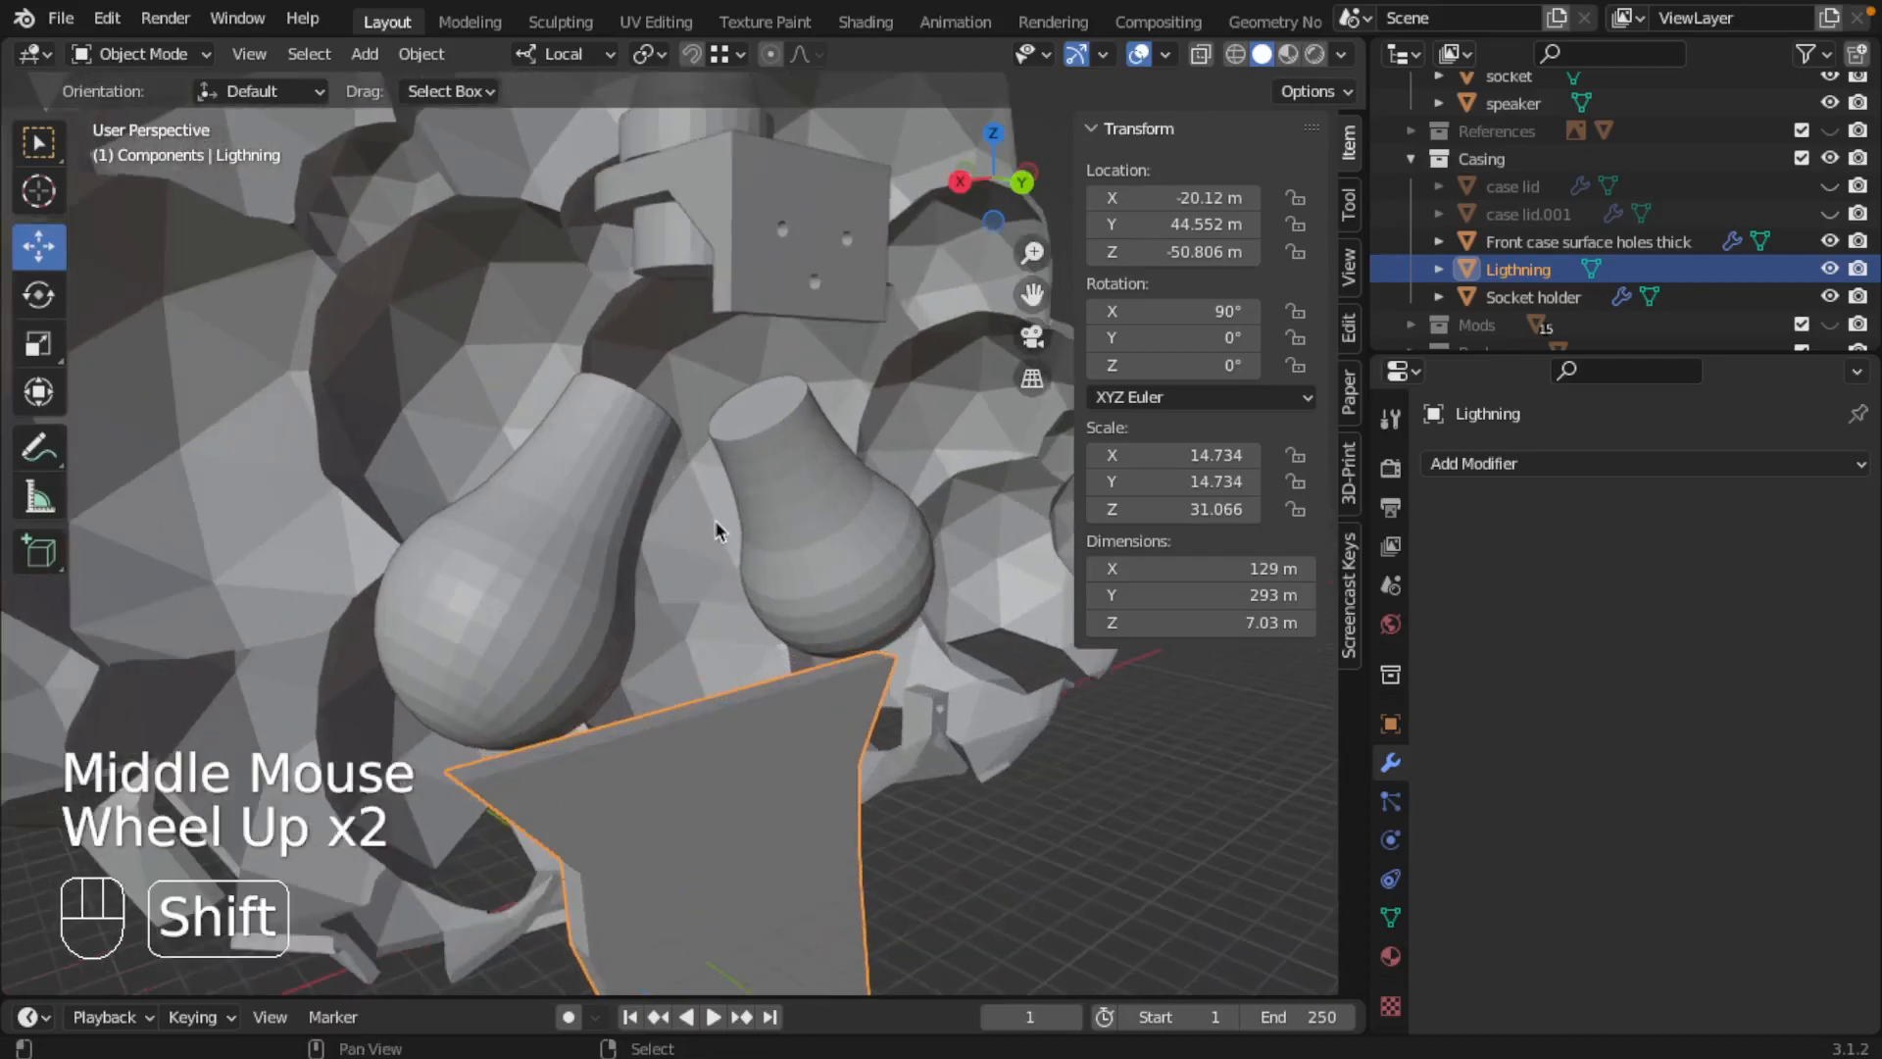
{"action": "scroll", "coordinate": [722, 529], "scroll_direction": "down", "scroll_amount": 2}
Step: Start an STL export of the socket holder and create and open a Manufacturables folder inside the Cloud Lamp directory
{"action": "right_click", "coordinate": [745, 325]}
{"action": "middle_click_drag", "start_coordinate": [689, 429], "coordinate": [749, 433]}
{"action": "middle_click_drag", "start_coordinate": [749, 433], "coordinate": [735, 494], "text": "shift"}
{"action": "left_click", "coordinate": [61, 18]}
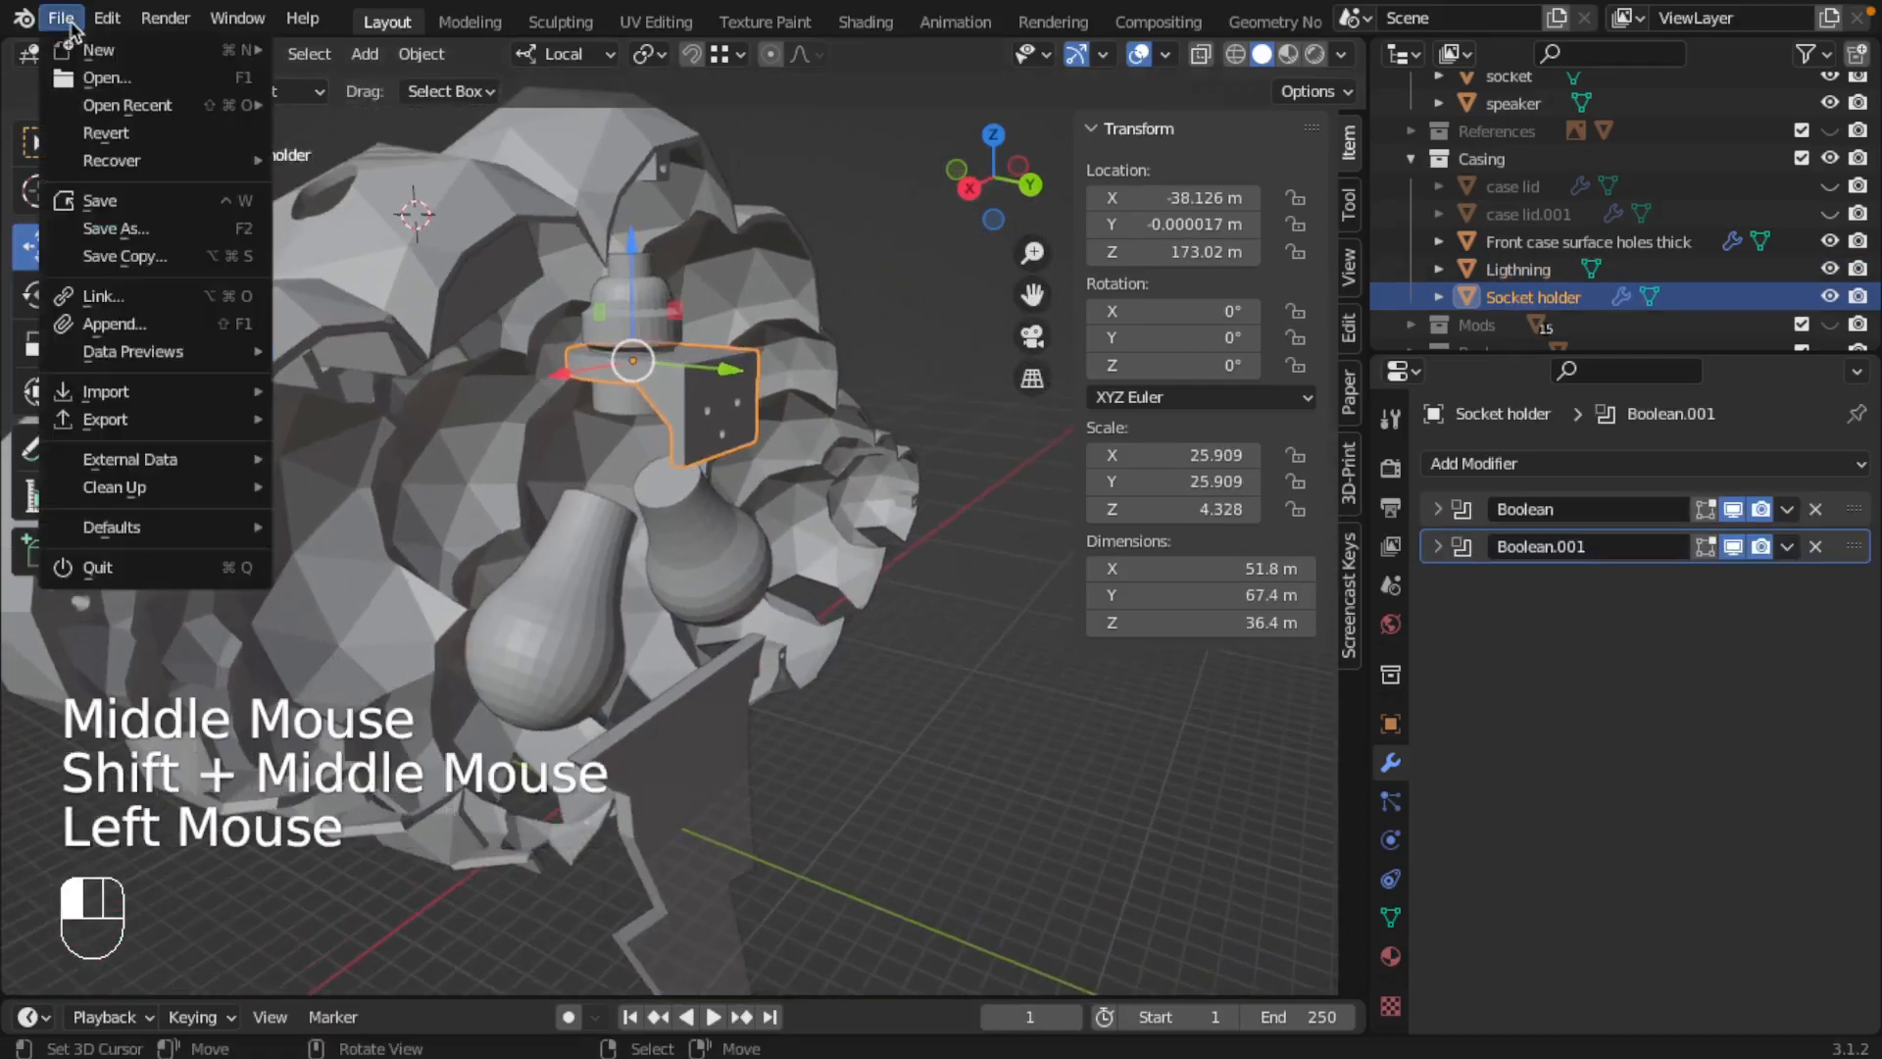
{"action": "mouse_move", "coordinate": [147, 419]}
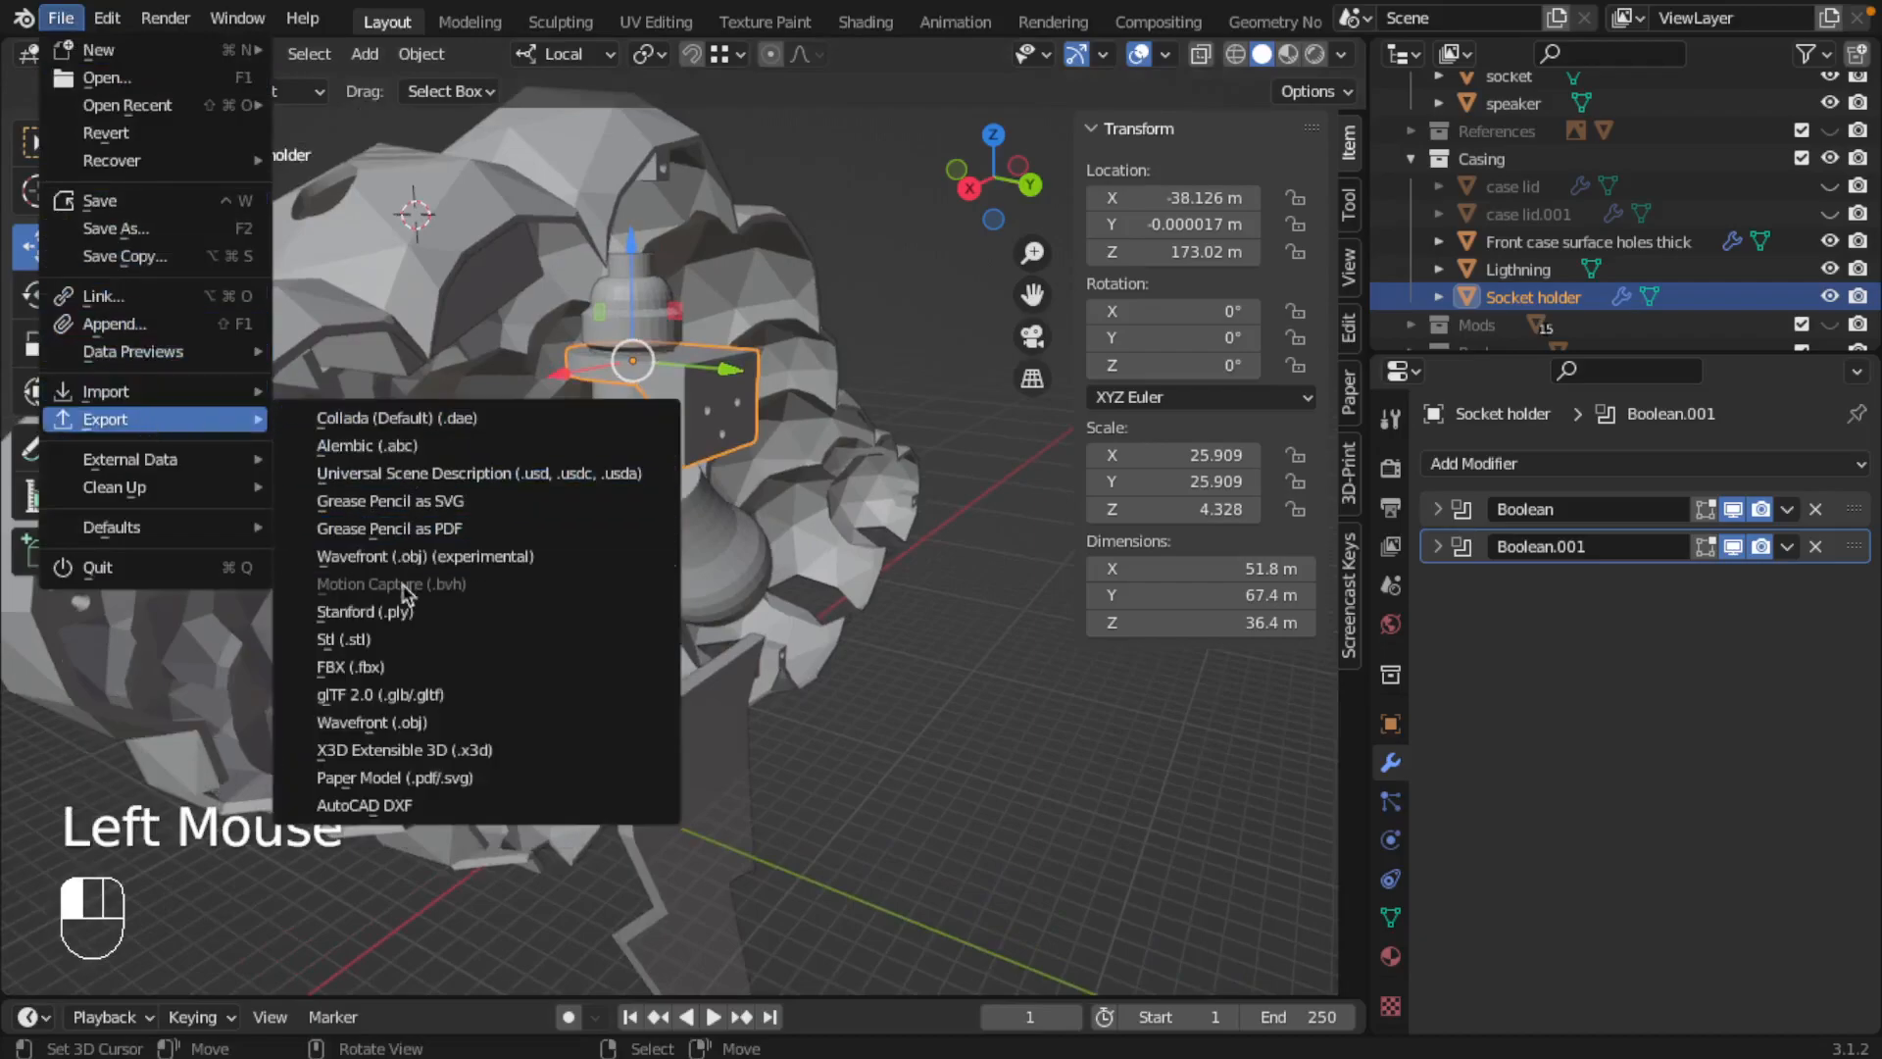
{"action": "left_click", "coordinate": [396, 646]}
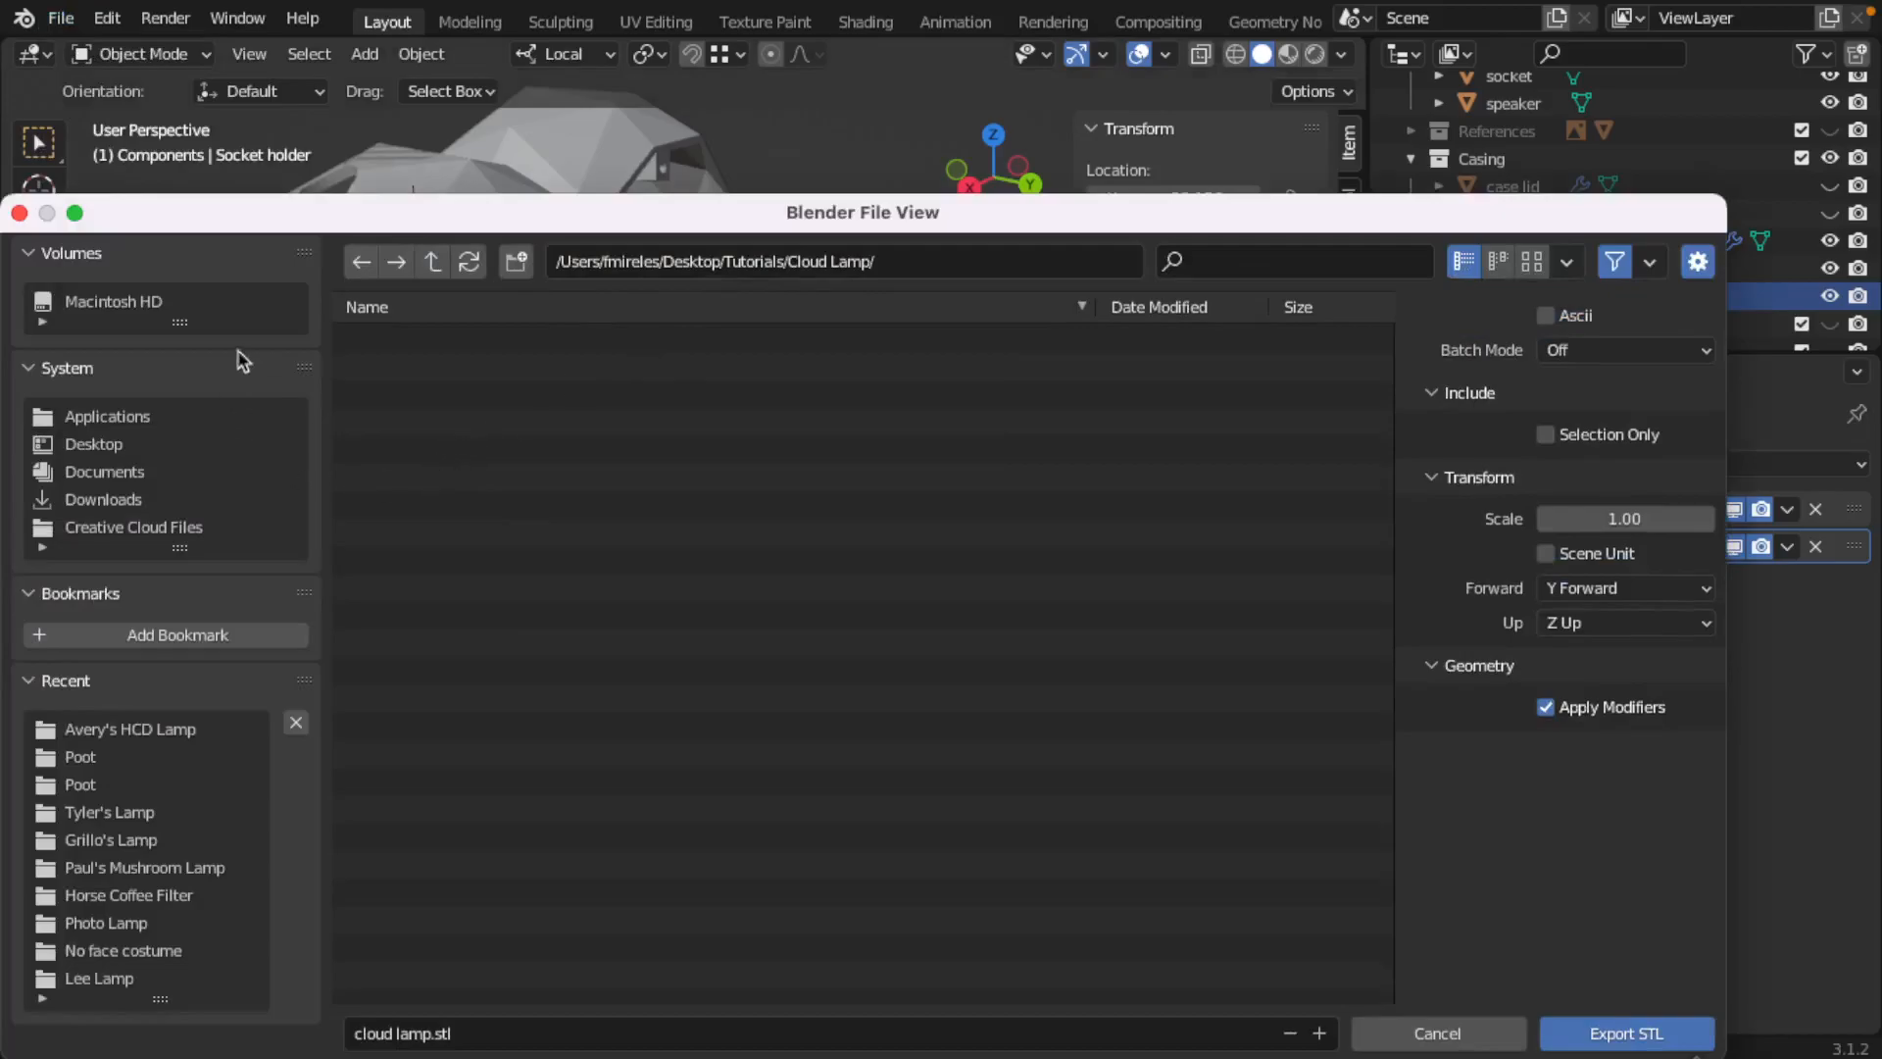
{"action": "left_click", "coordinate": [516, 261]}
{"action": "type", "text": "Manu"}
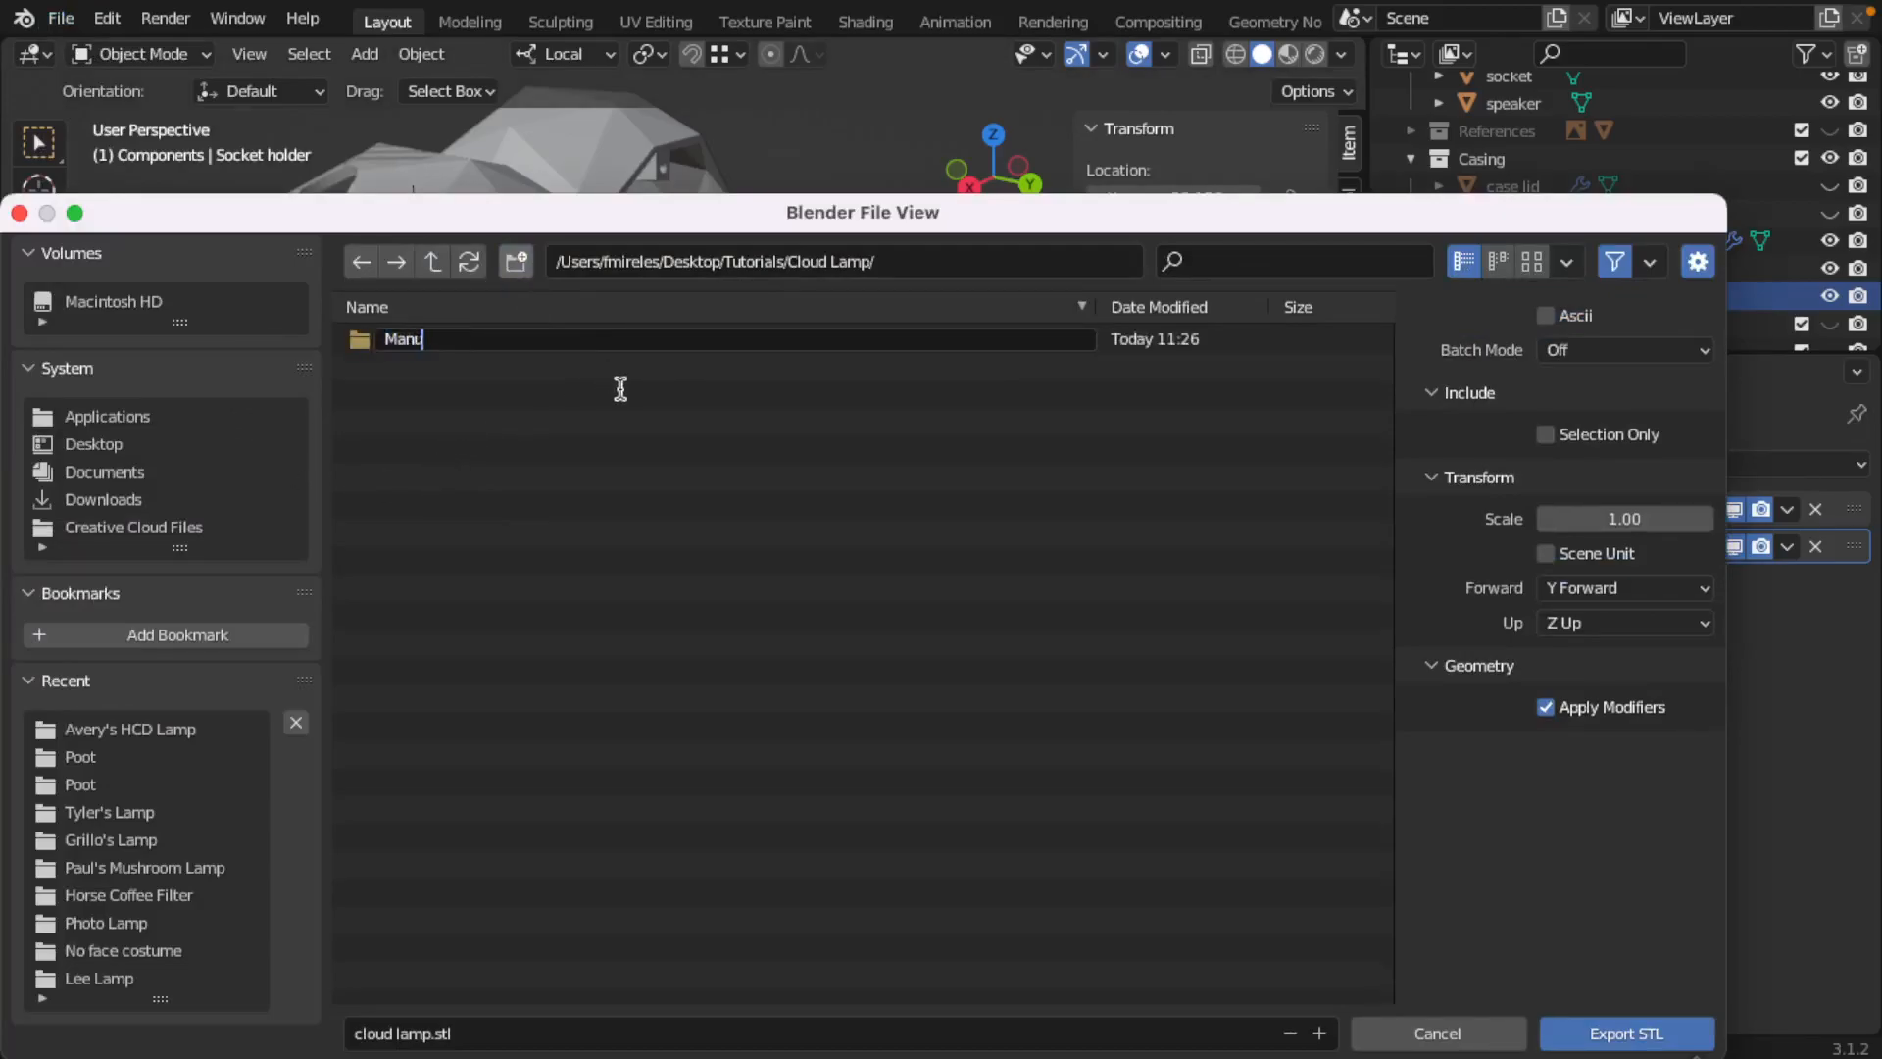
{"action": "key", "text": "Return"}
{"action": "double_click", "coordinate": [348, 340]}
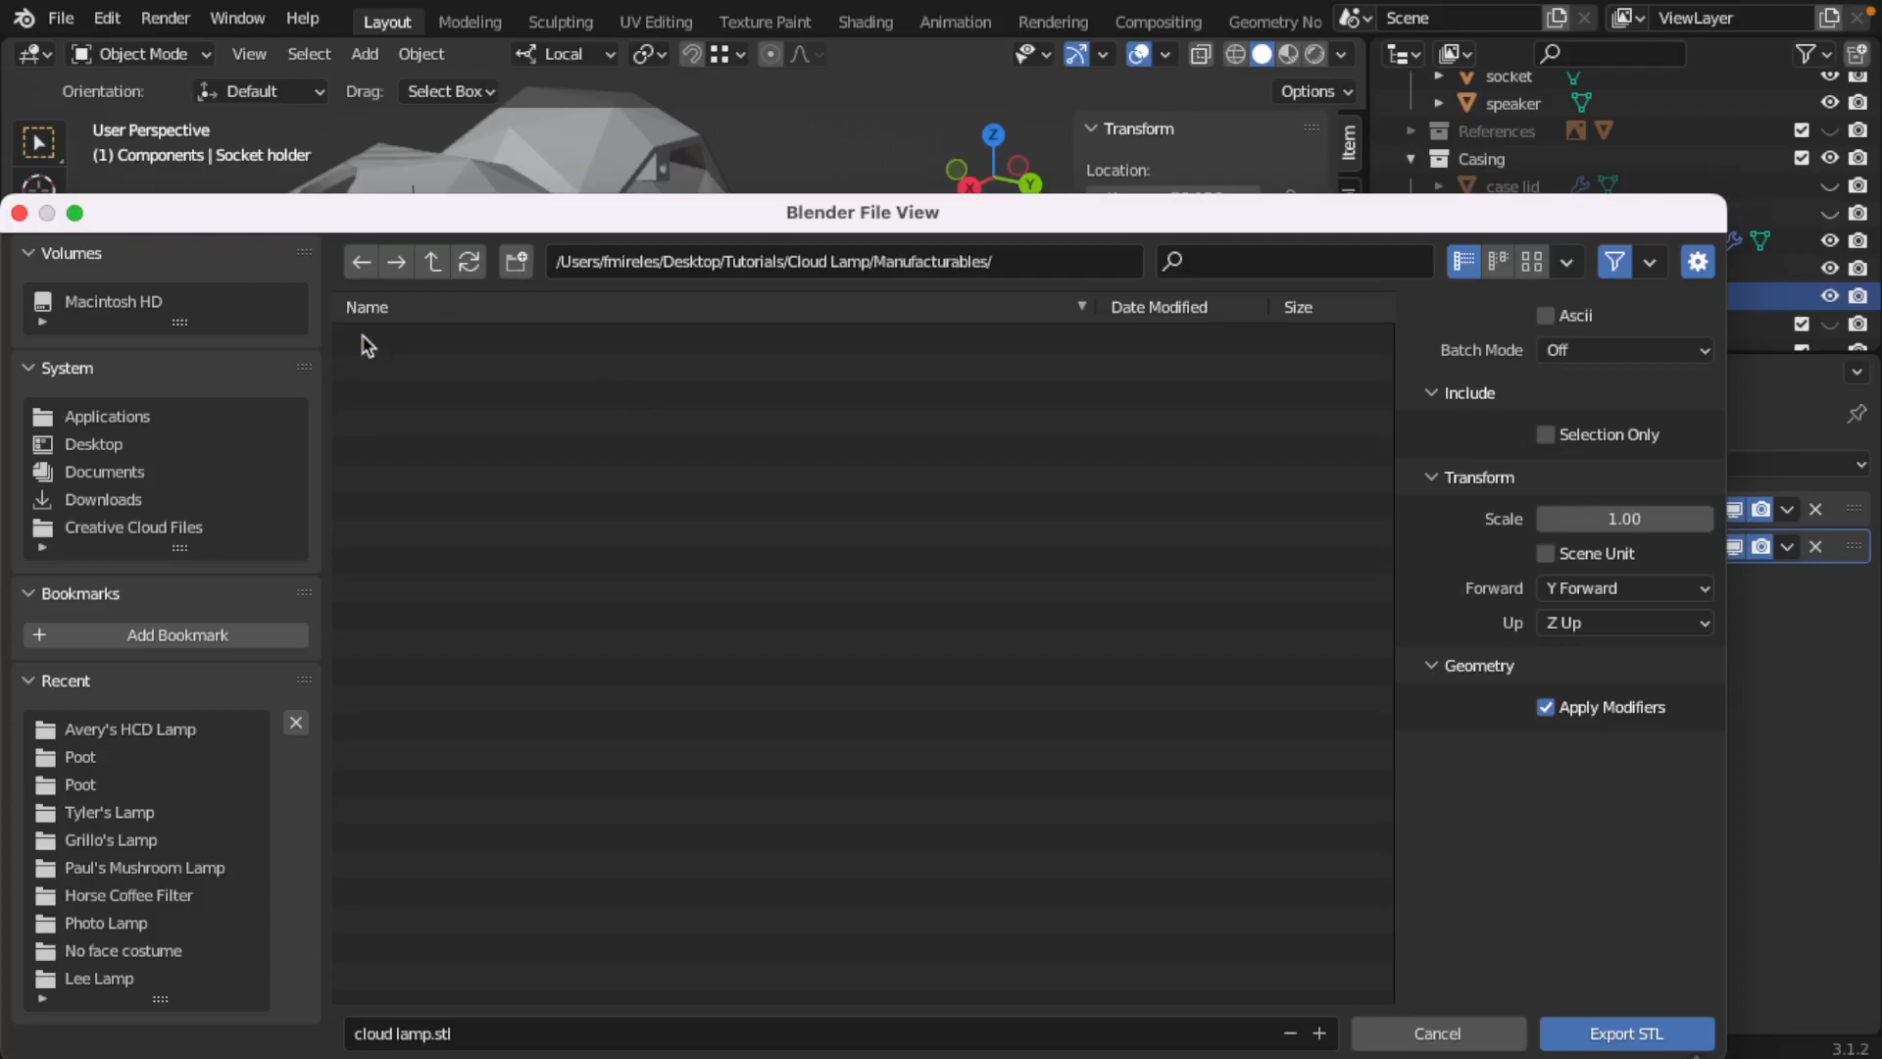
Step: Create folders named 3D and 2D inside Manufacturables, and open the 3D folder as the export location
{"action": "left_click", "coordinate": [517, 263]}
{"action": "type", "text": "3D"}
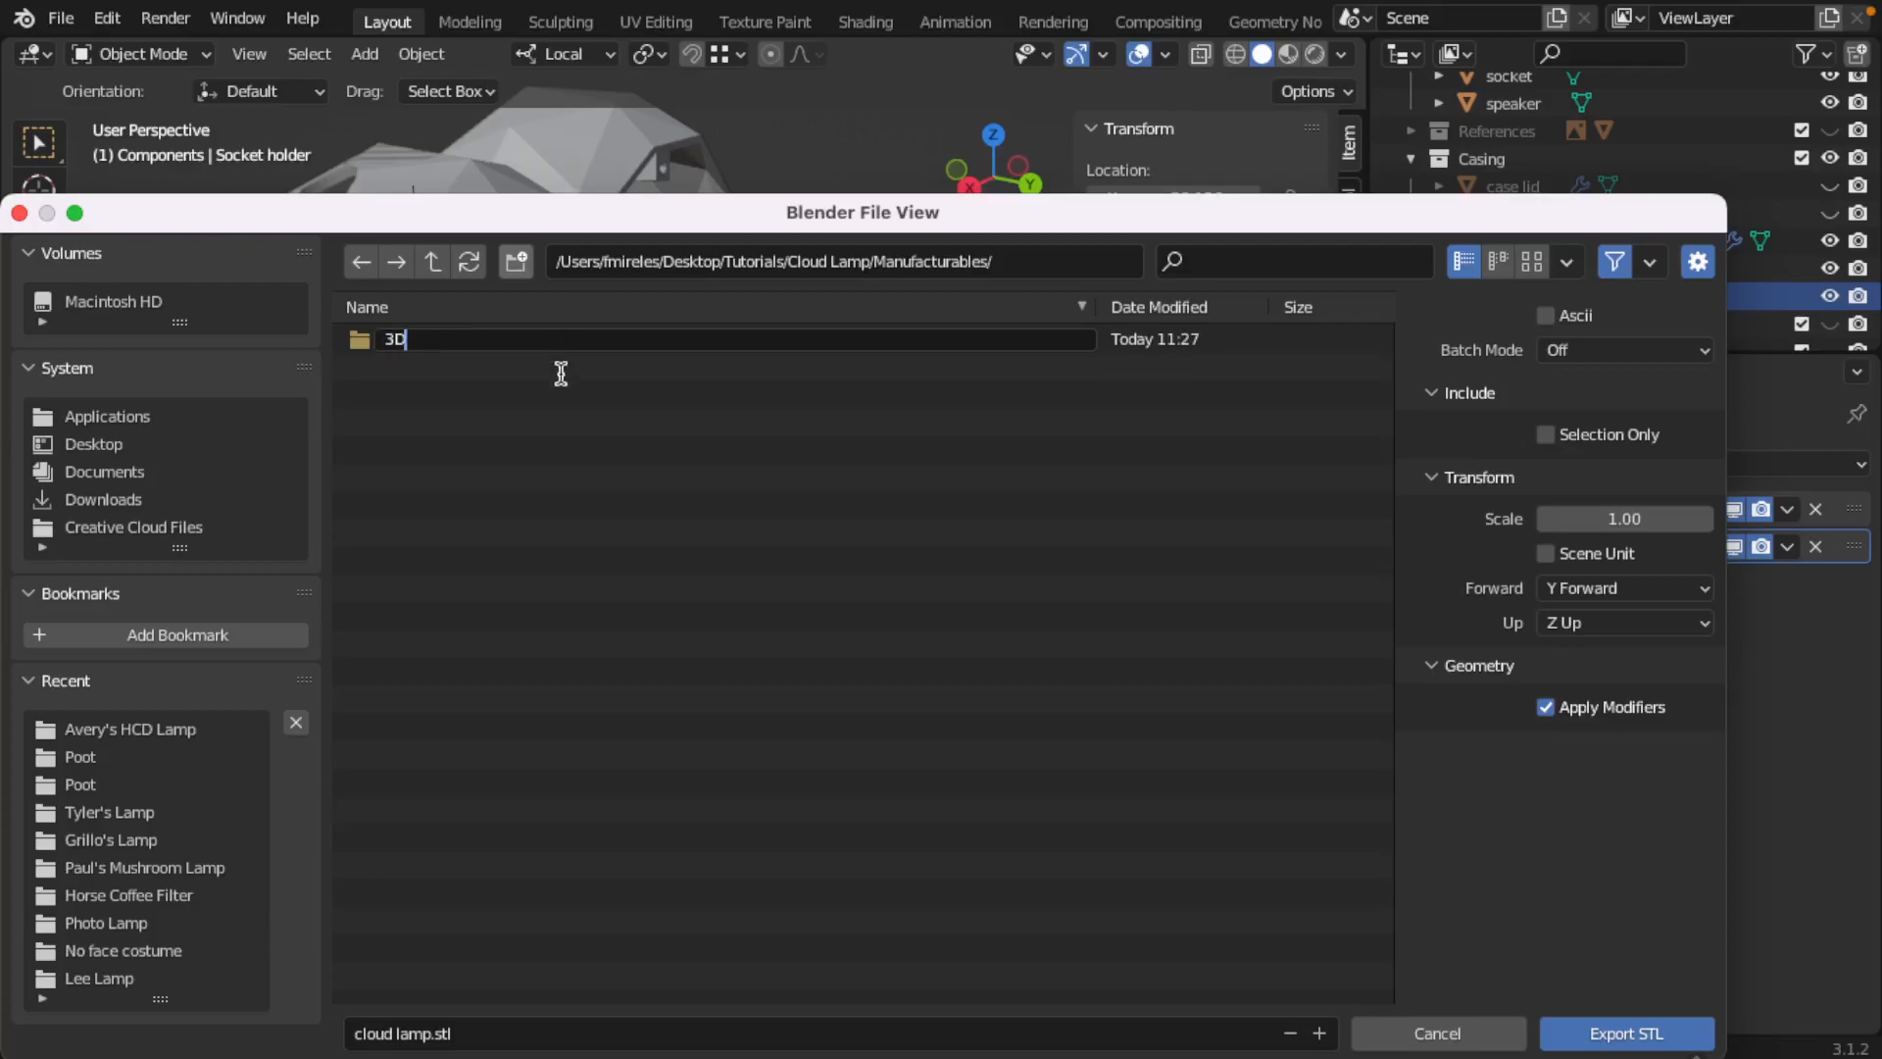
{"action": "key", "text": "Return"}
{"action": "left_click", "coordinate": [517, 263]}
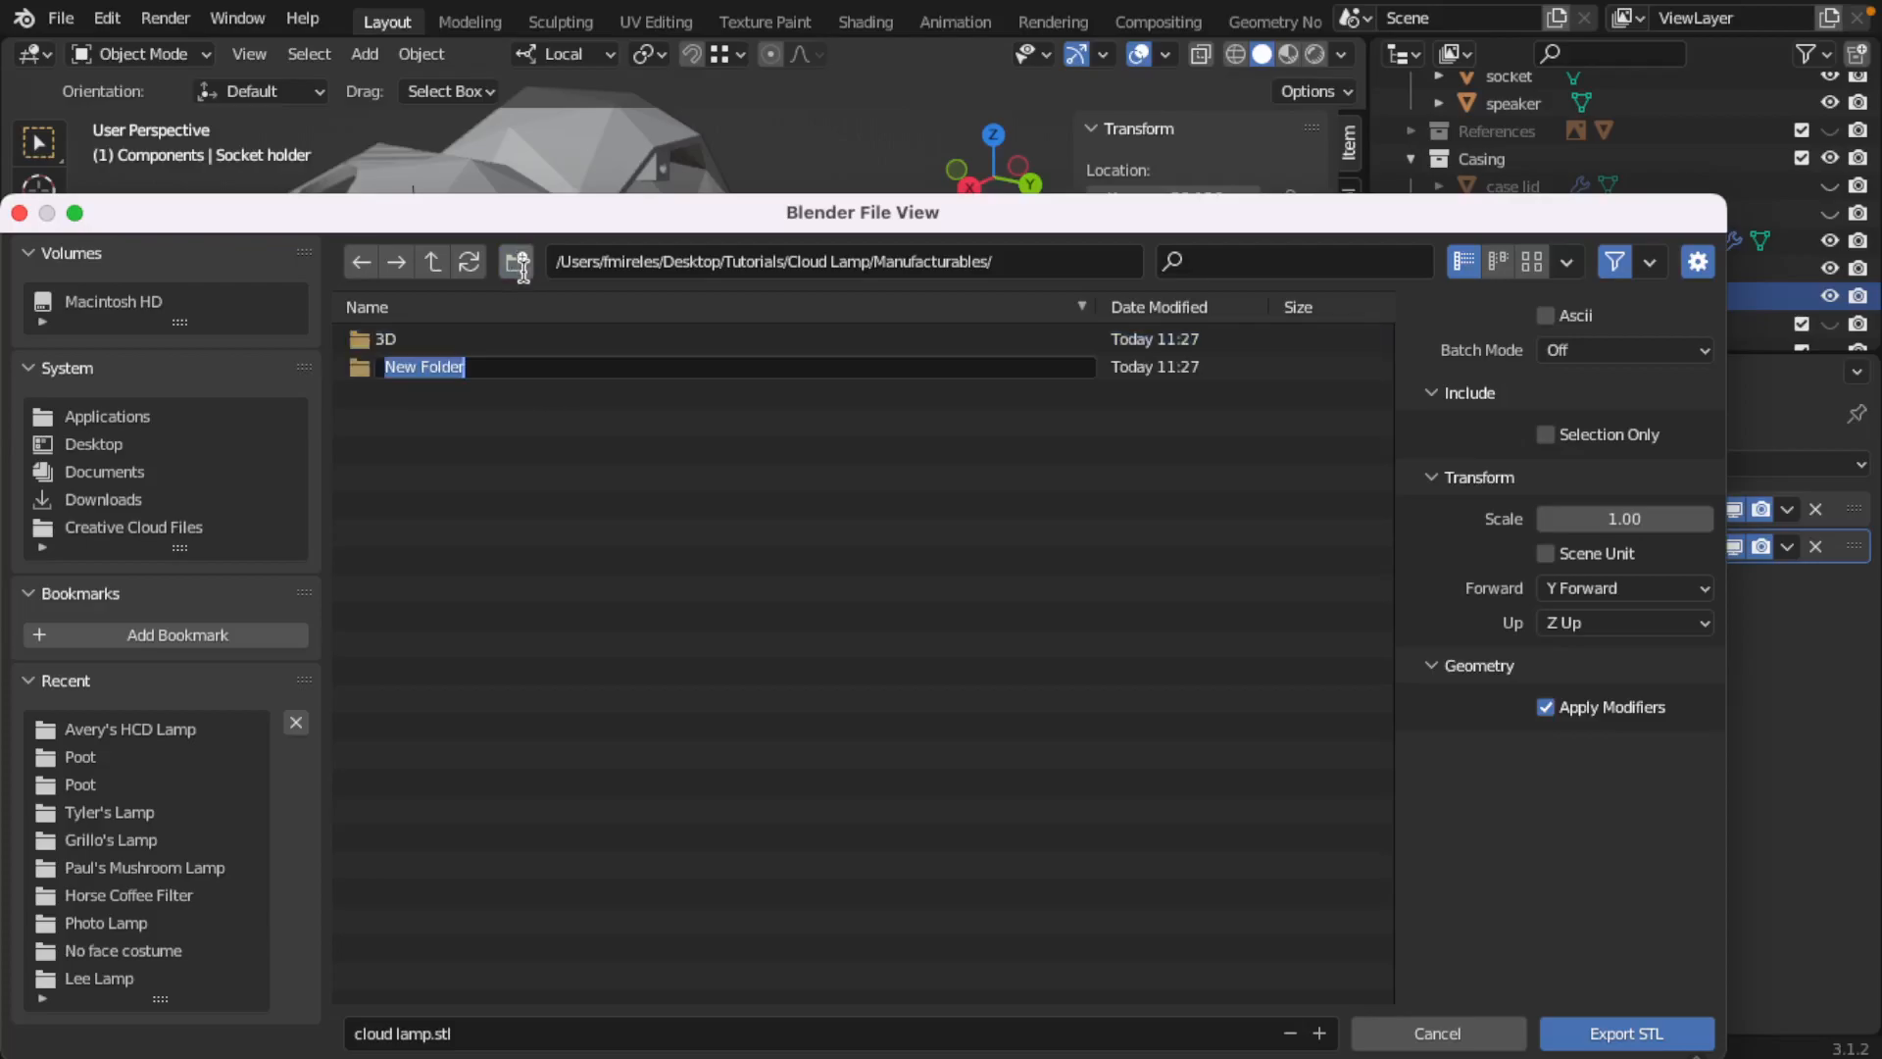
{"action": "type", "text": "2D"}
{"action": "key", "text": "Return"}
{"action": "double_click", "coordinate": [390, 363]}
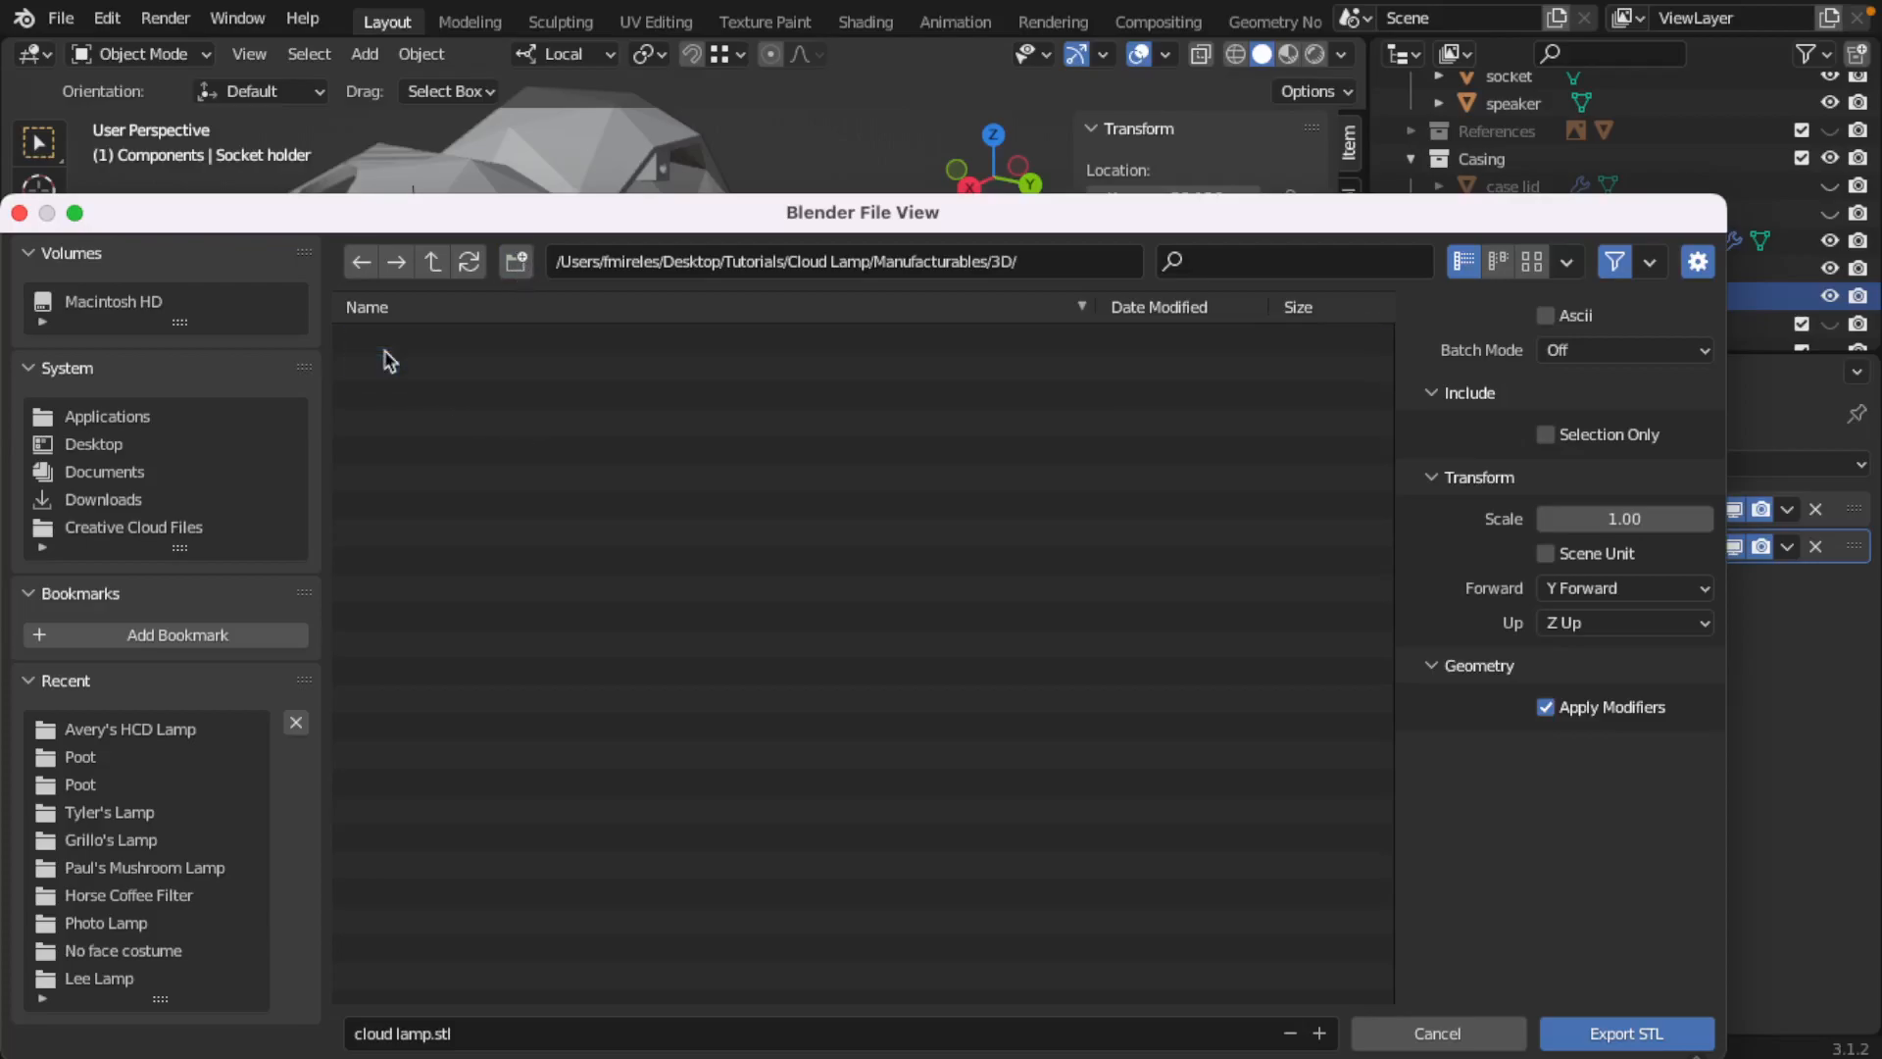
Step: Export only the selected socket holder as "cloud lamp-socket support.stl" into the 3D folder
{"action": "left_click", "coordinate": [402, 1035]}
{"action": "left_click", "coordinate": [431, 1033]}
{"action": "left_click", "coordinate": [1613, 1028]}
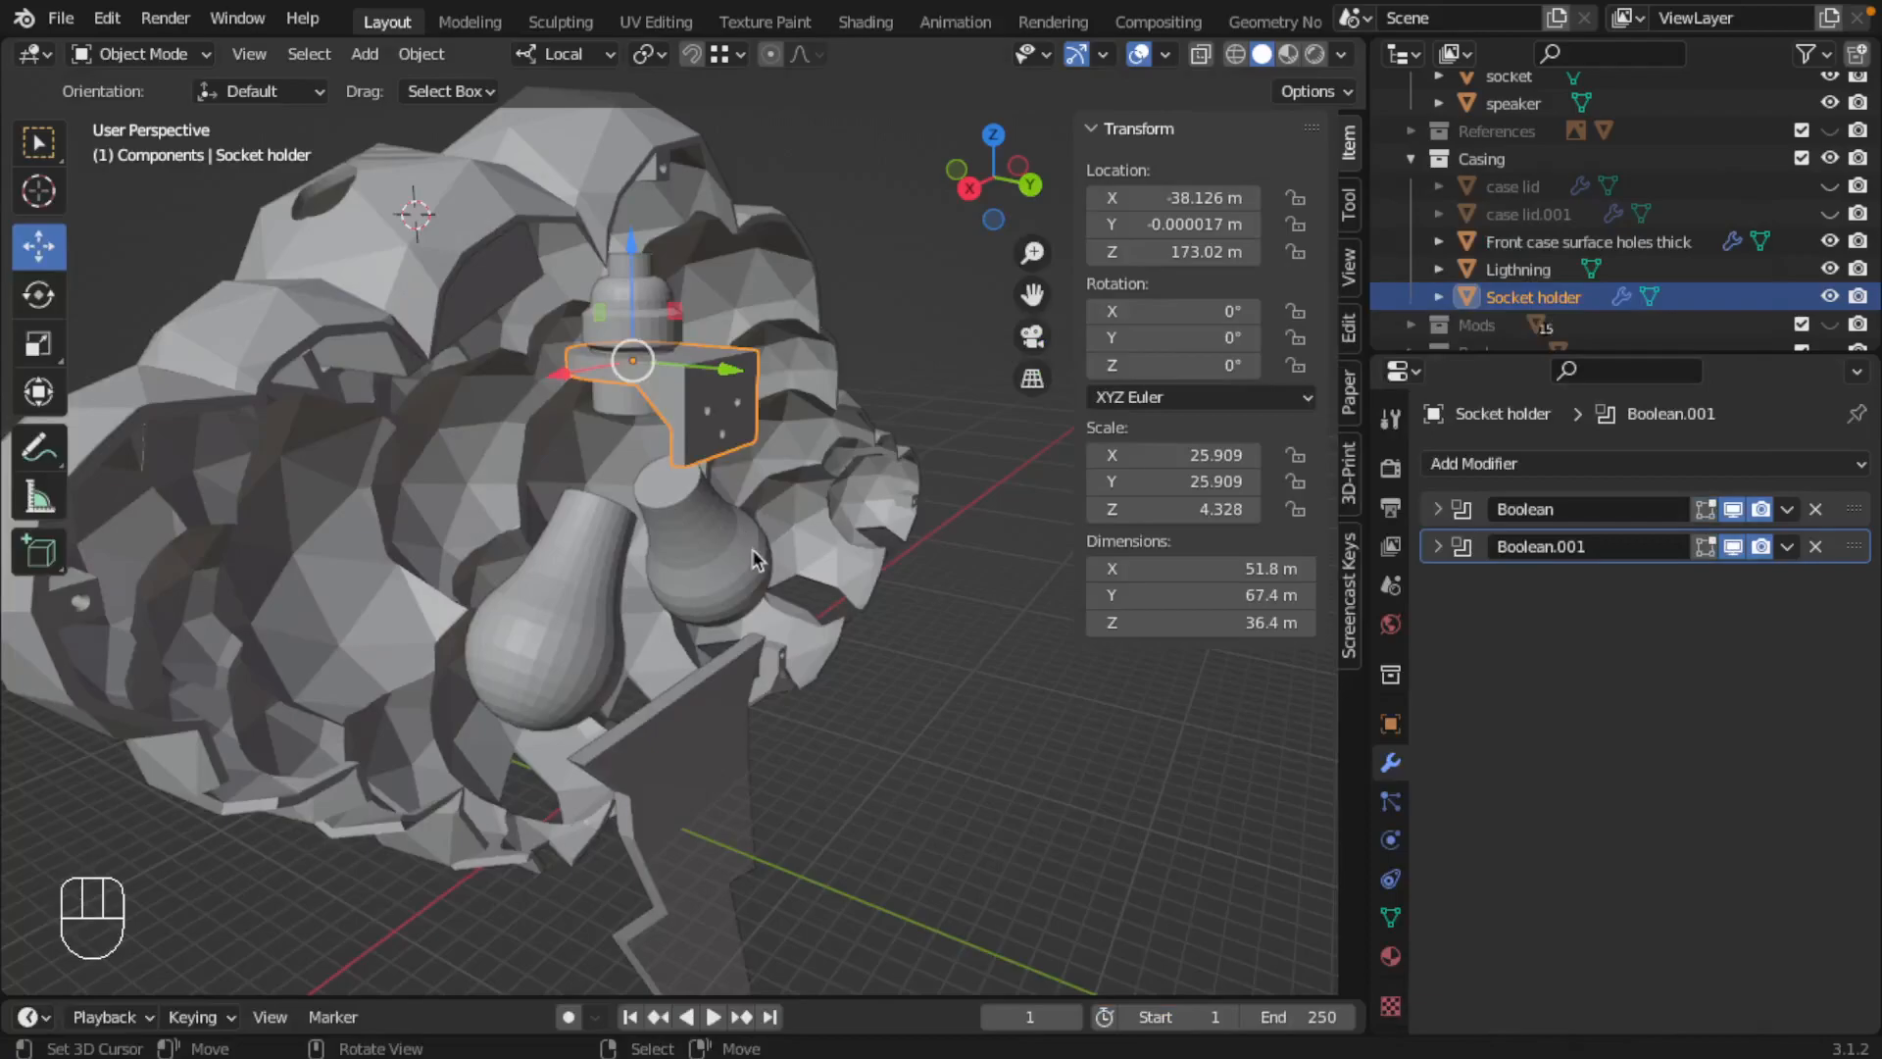
Step: Select the front case and hide the Components collection
{"action": "scroll", "coordinate": [735, 540], "scroll_direction": "down", "scroll_amount": 2}
{"action": "right_click", "coordinate": [655, 335]}
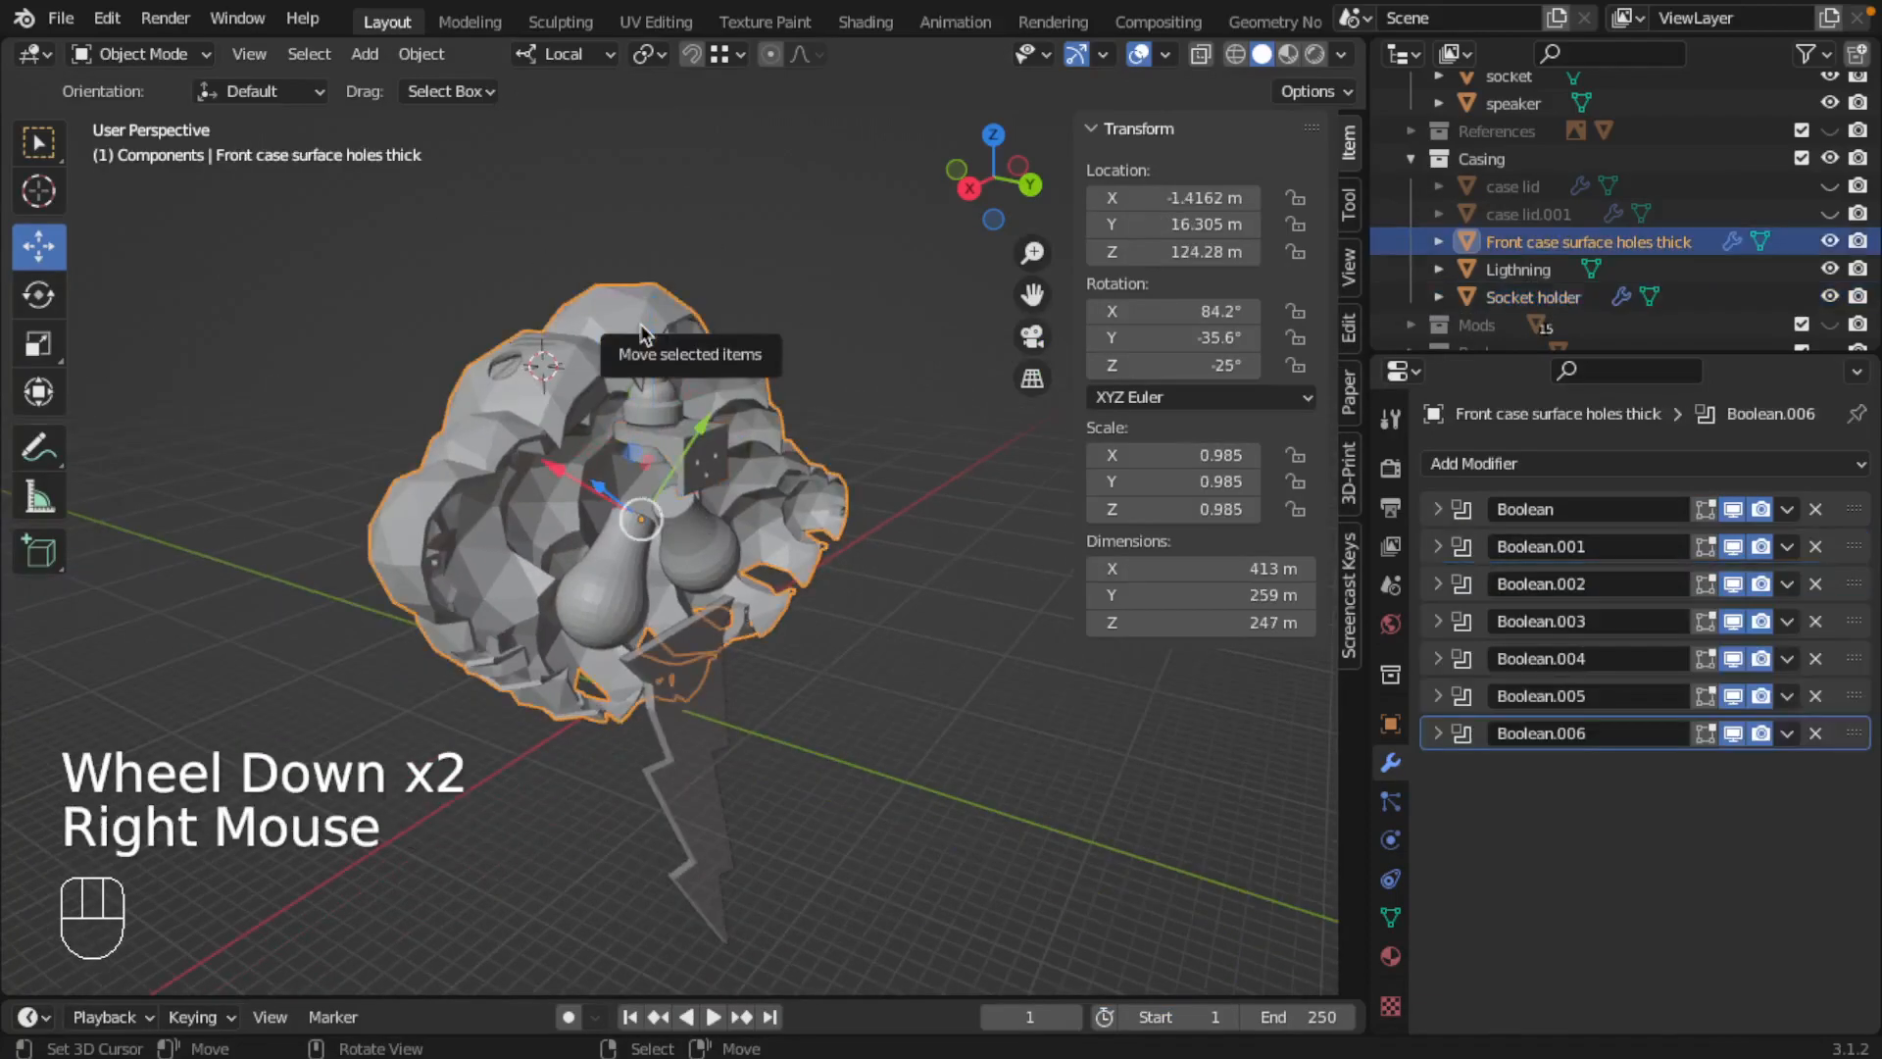
{"action": "scroll", "coordinate": [1544, 226], "scroll_direction": "up", "scroll_amount": 2}
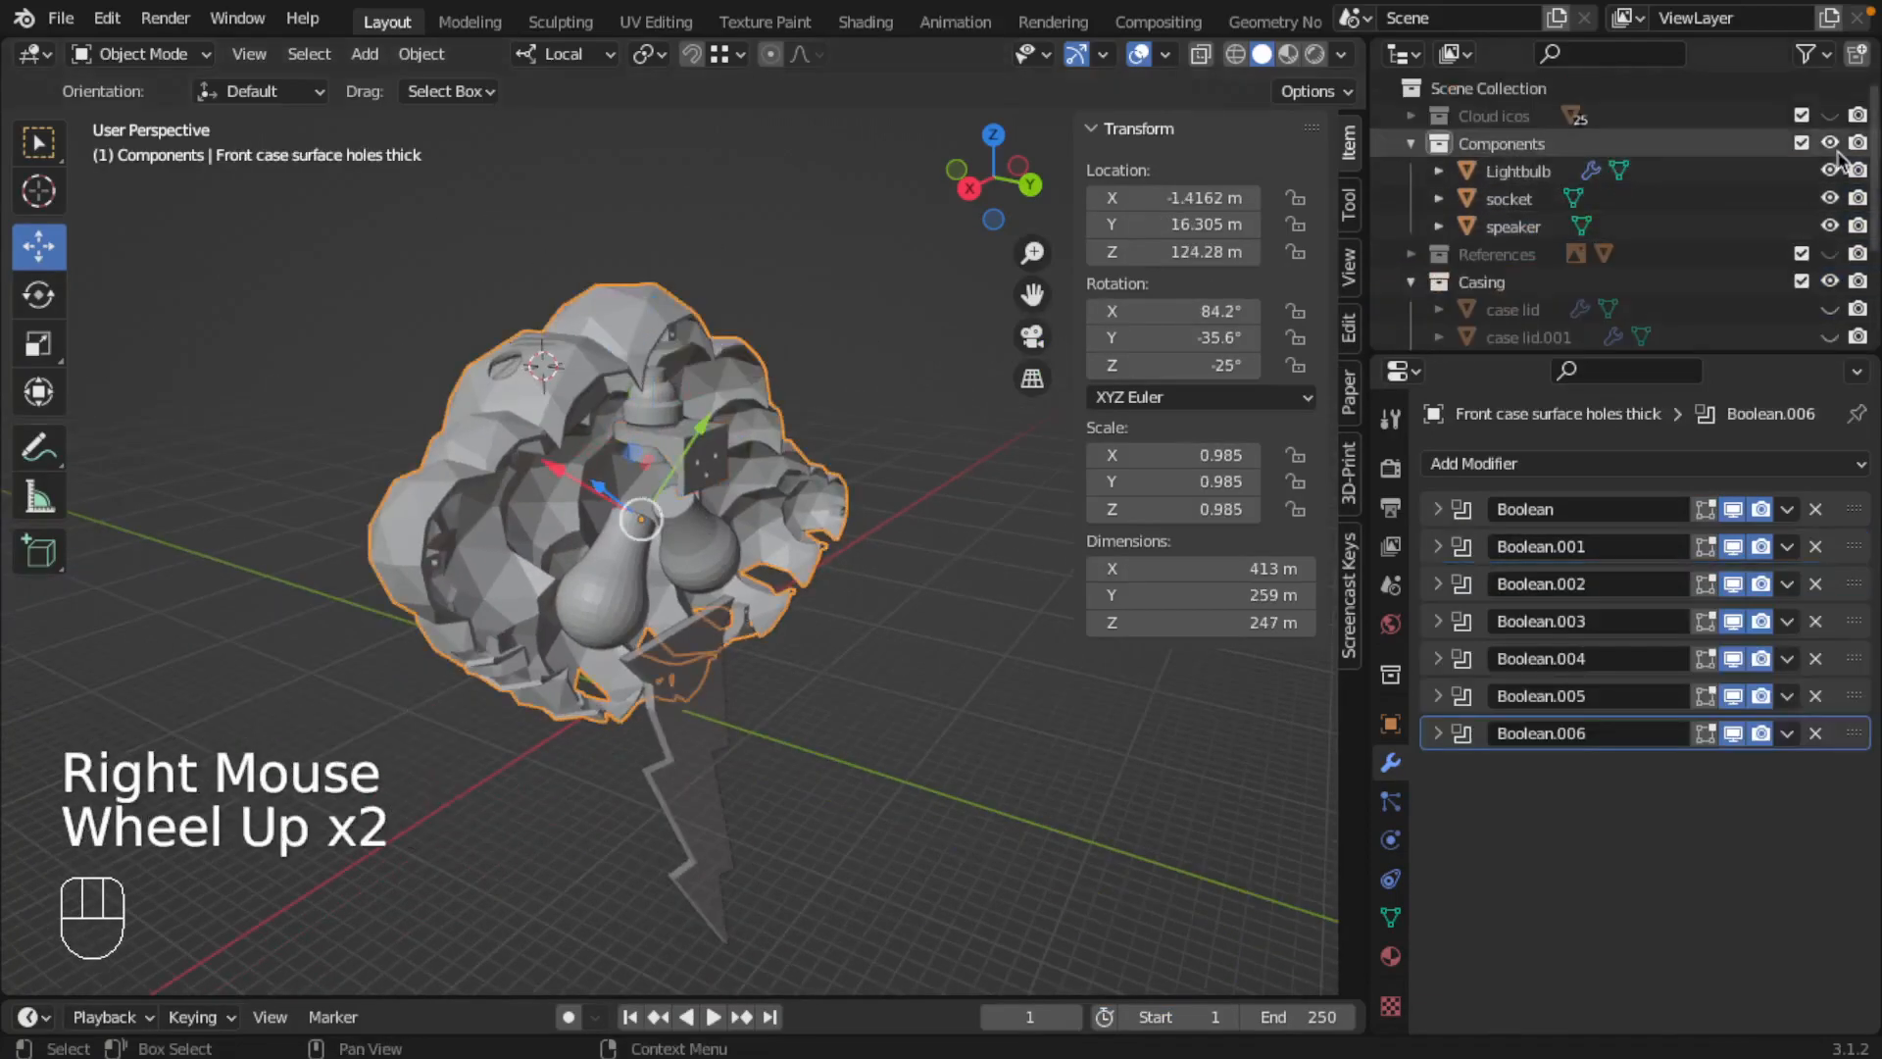
{"action": "left_click", "coordinate": [1832, 145]}
{"action": "middle_click_drag", "start_coordinate": [727, 500], "coordinate": [814, 490]}
{"action": "middle_click_drag", "start_coordinate": [596, 453], "coordinate": [613, 414], "text": "shift"}
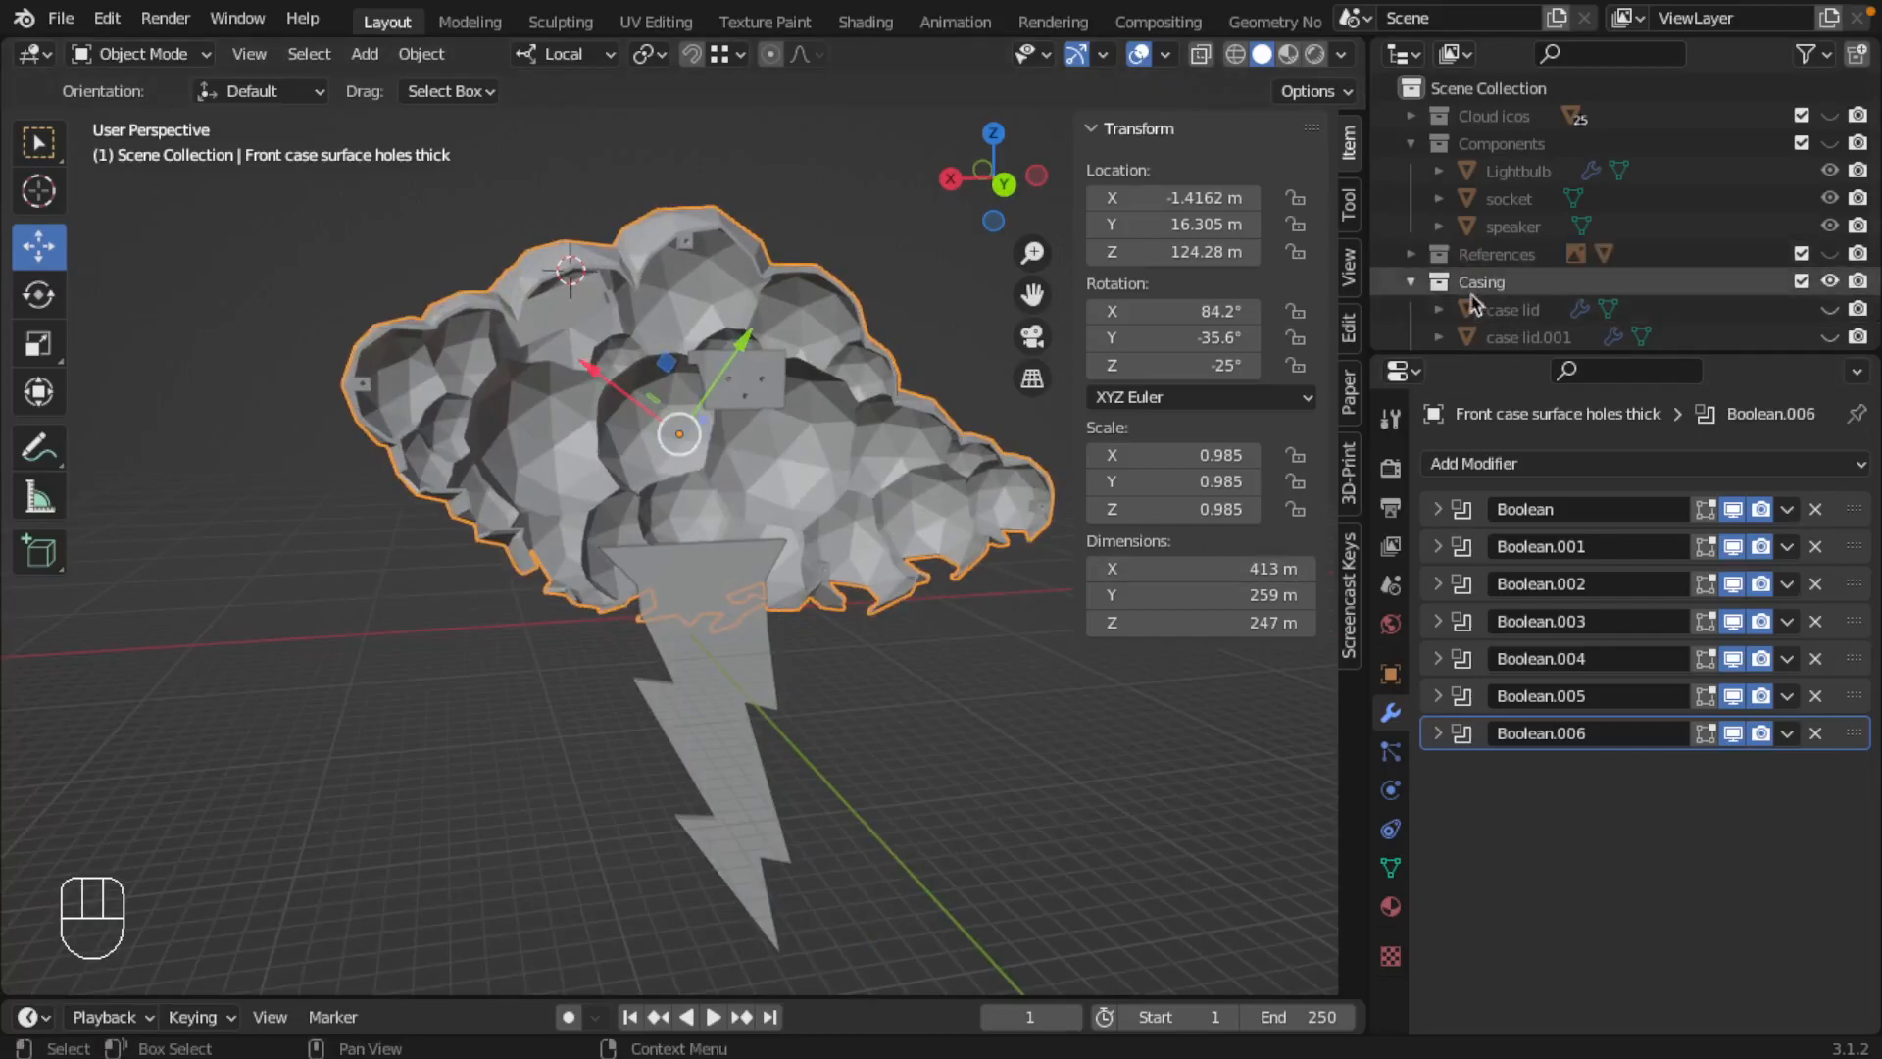
Step: Collapse the Components collection and hide the lightning bolt and socket holder in Casing, leaving only the front case shown
{"action": "left_click", "coordinate": [1411, 283]}
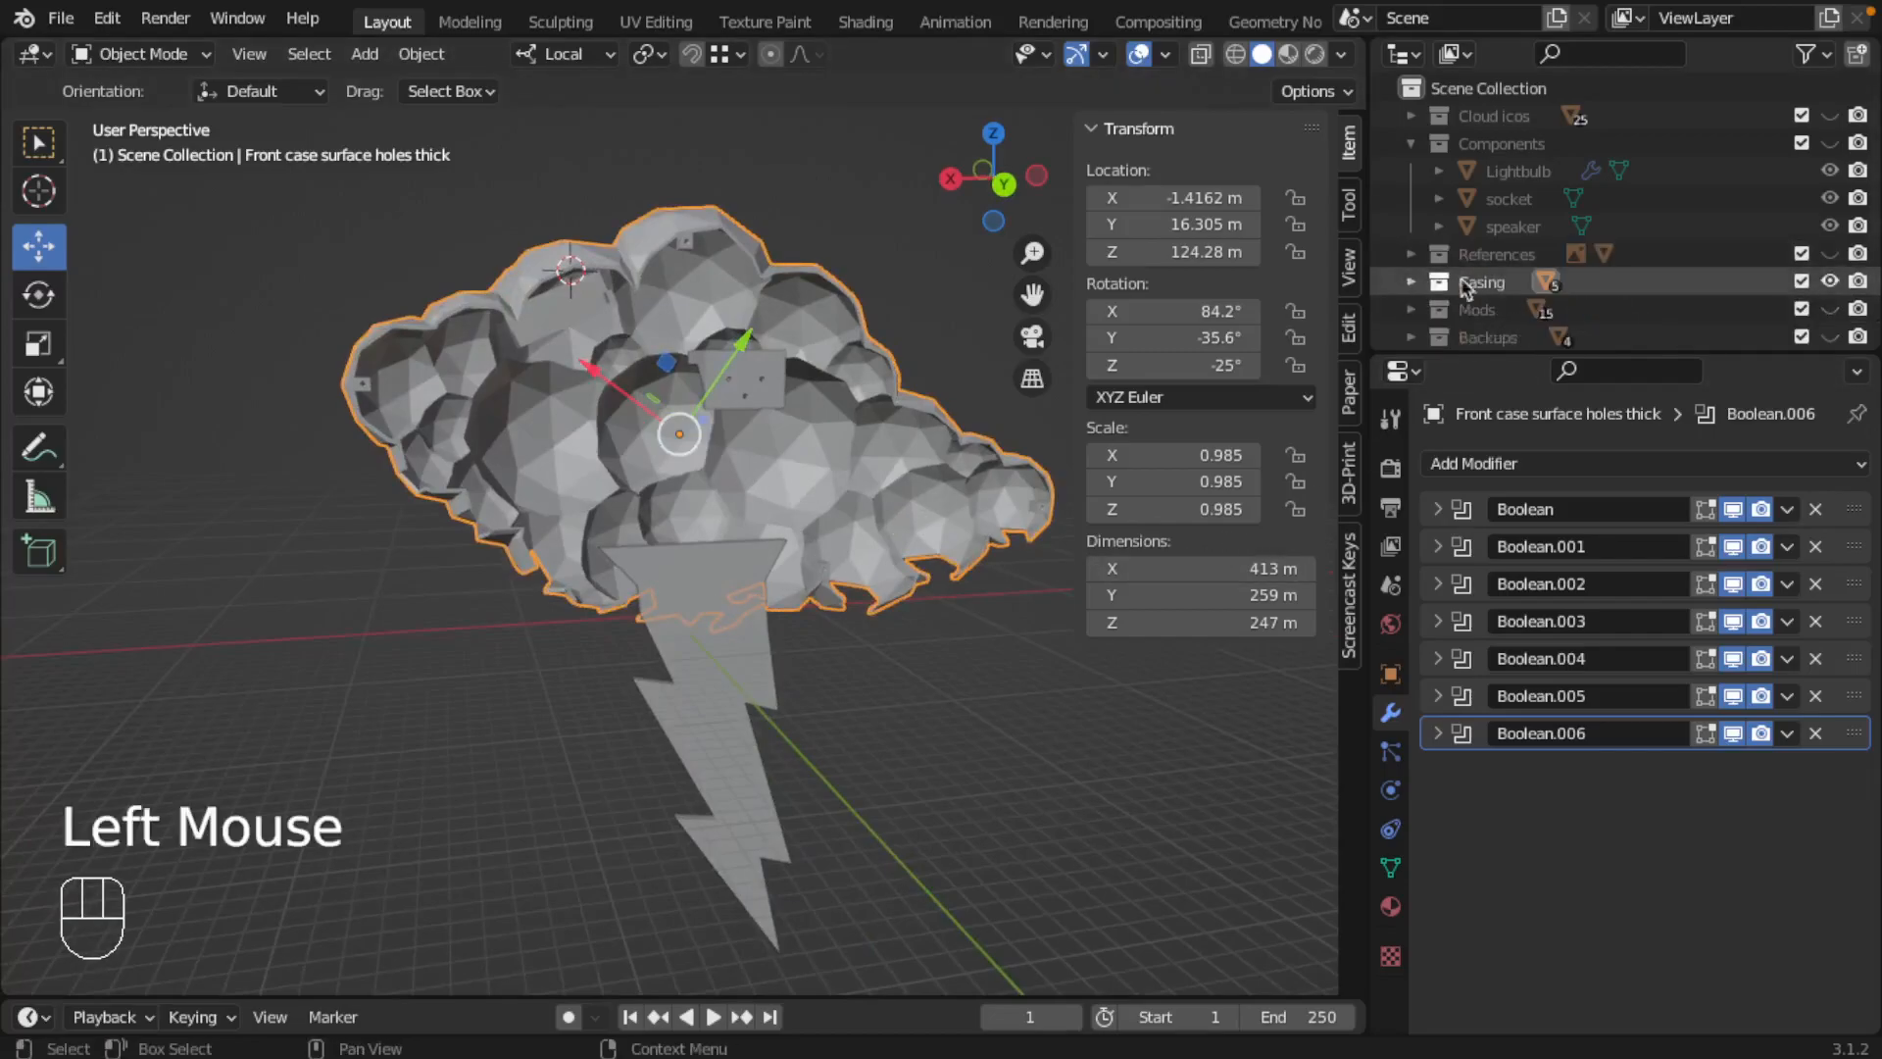
{"action": "left_click", "coordinate": [1412, 145]}
{"action": "left_click", "coordinate": [1411, 198]}
{"action": "scroll", "coordinate": [1490, 274], "scroll_direction": "down", "scroll_amount": 2}
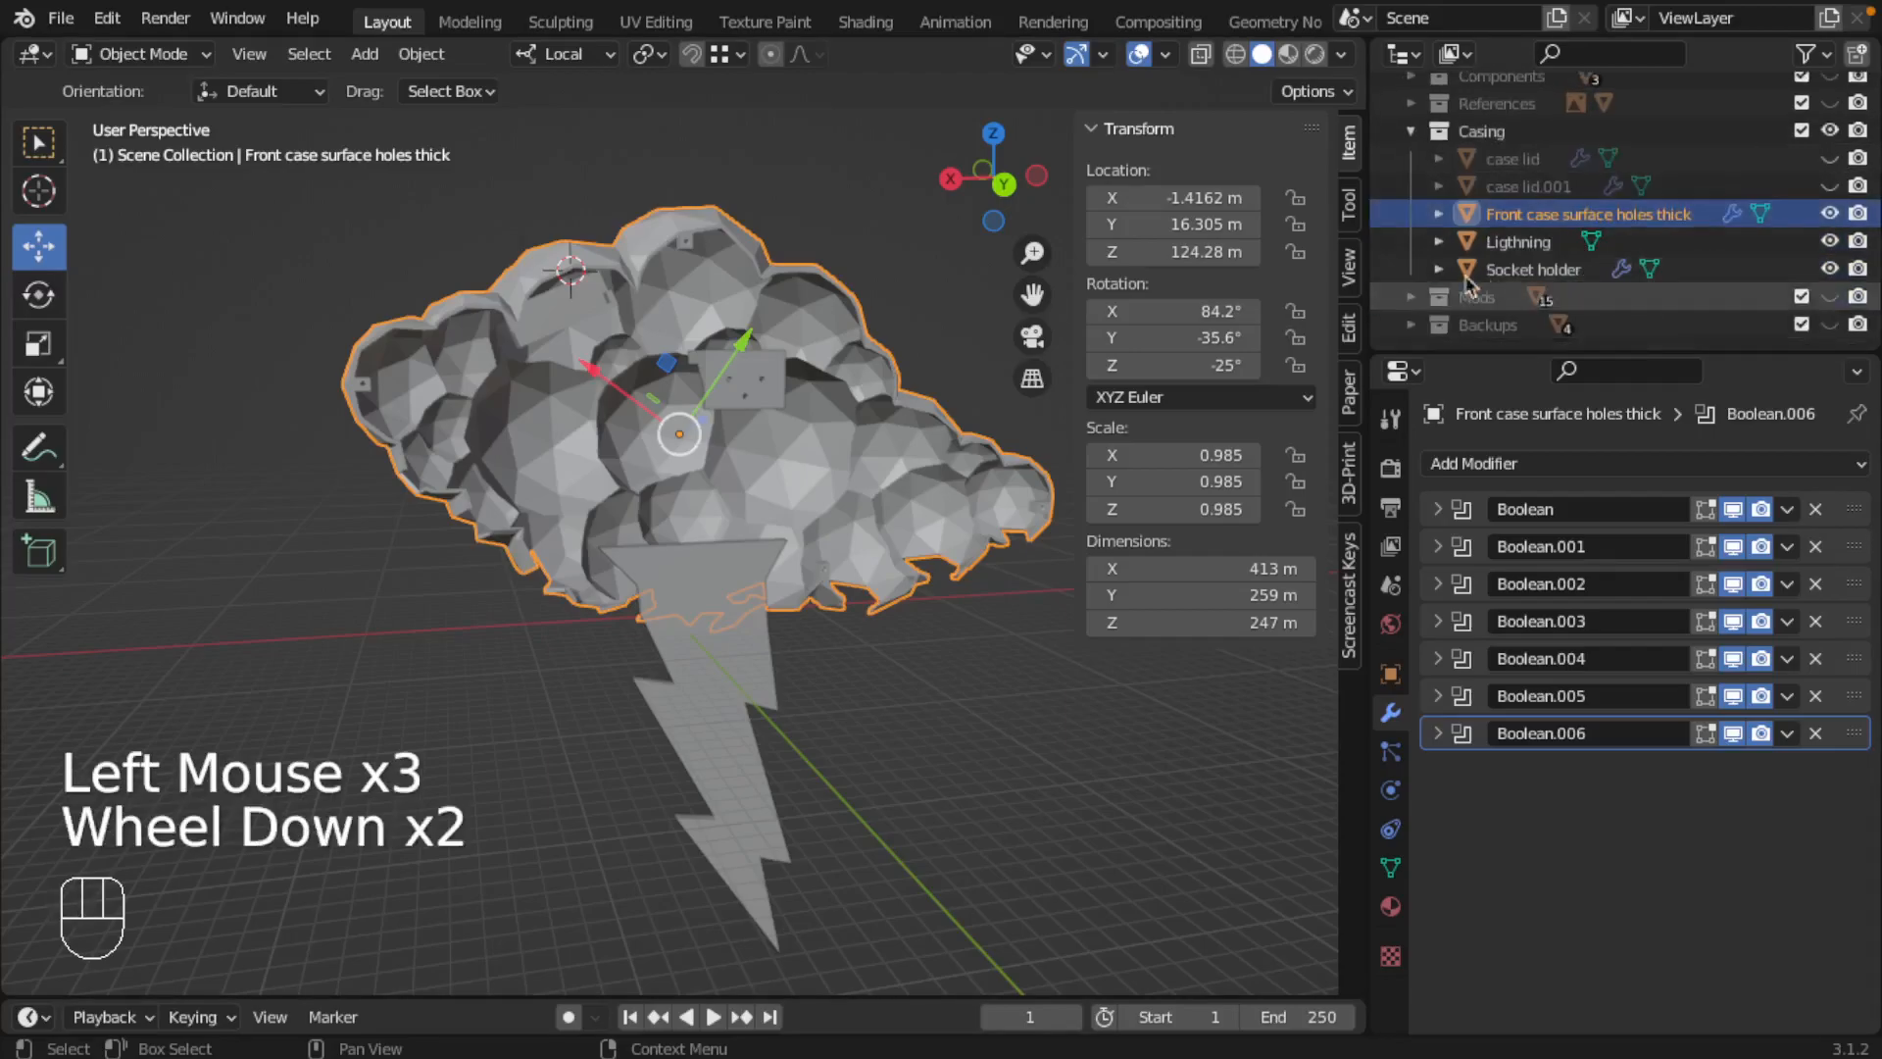
{"action": "left_click", "coordinate": [1829, 241]}
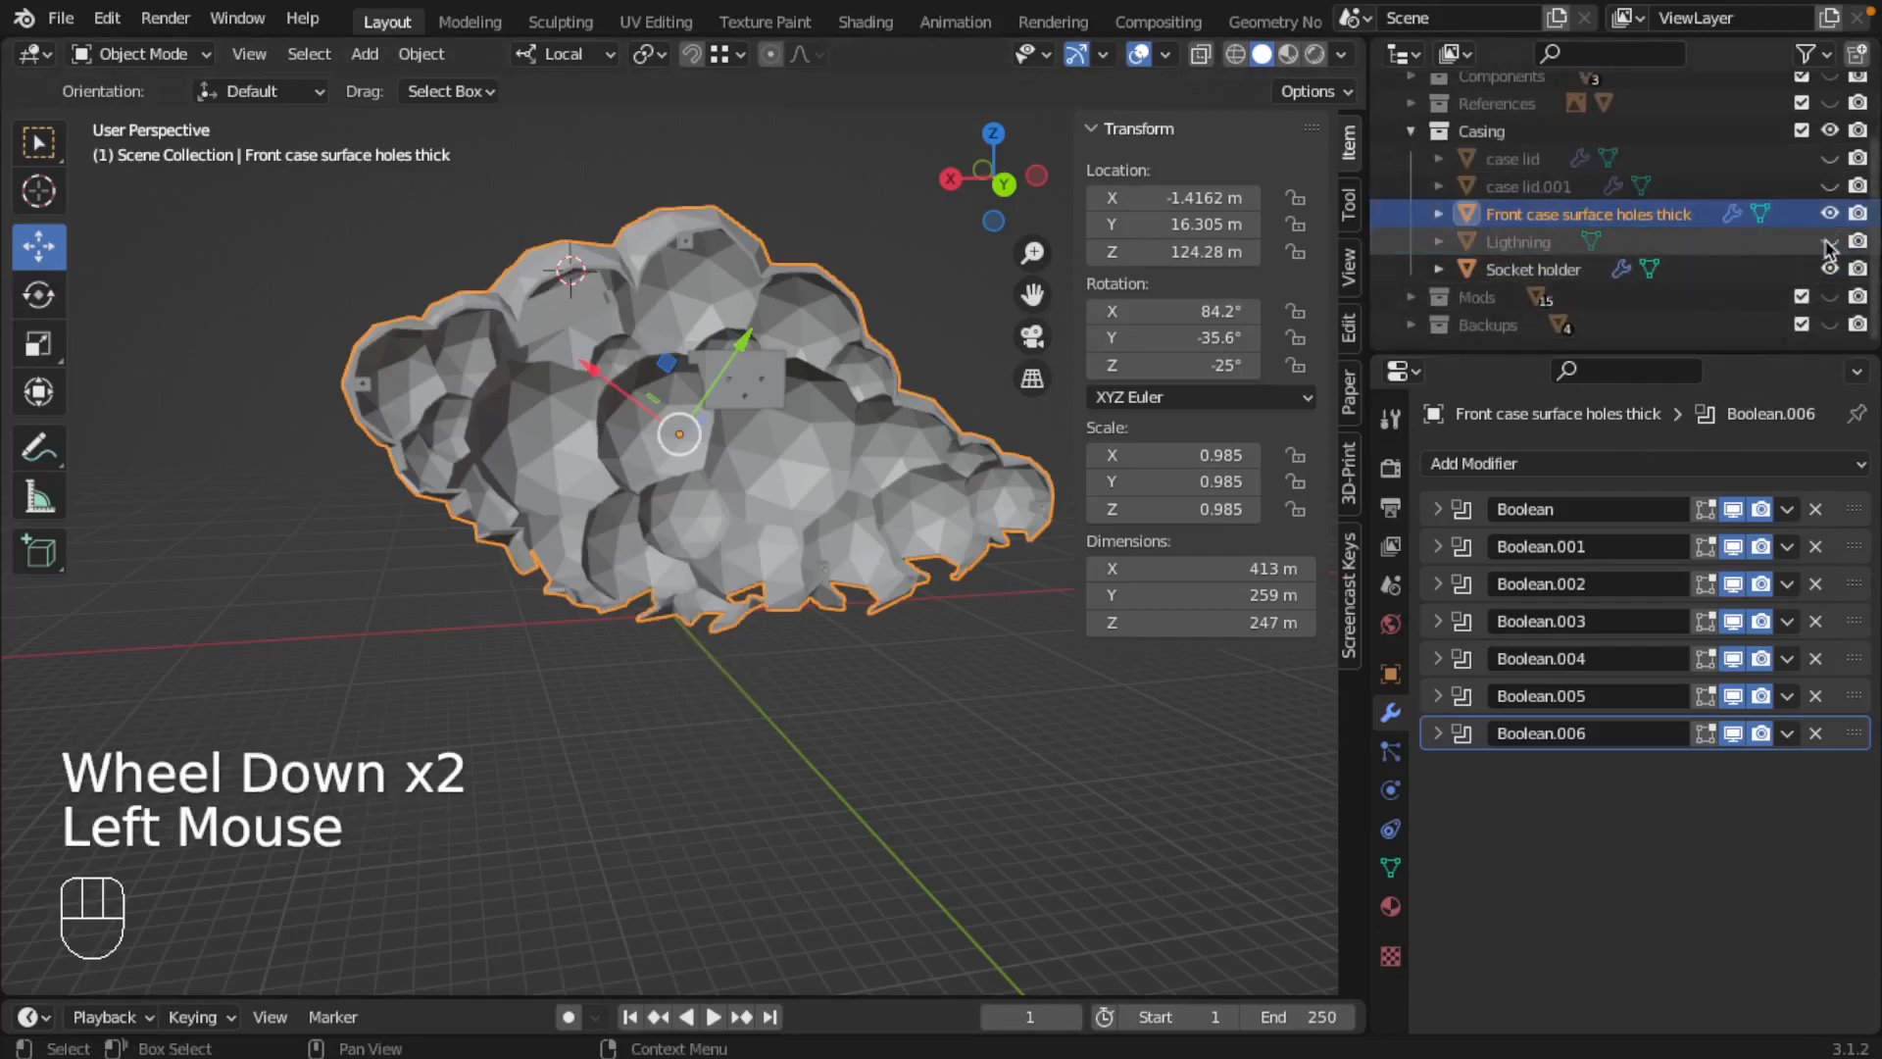
{"action": "left_click", "coordinate": [1830, 269]}
Step: Check the isolated front case from the side and save the Blender project
{"action": "middle_click_drag", "start_coordinate": [851, 437], "coordinate": [589, 397]}
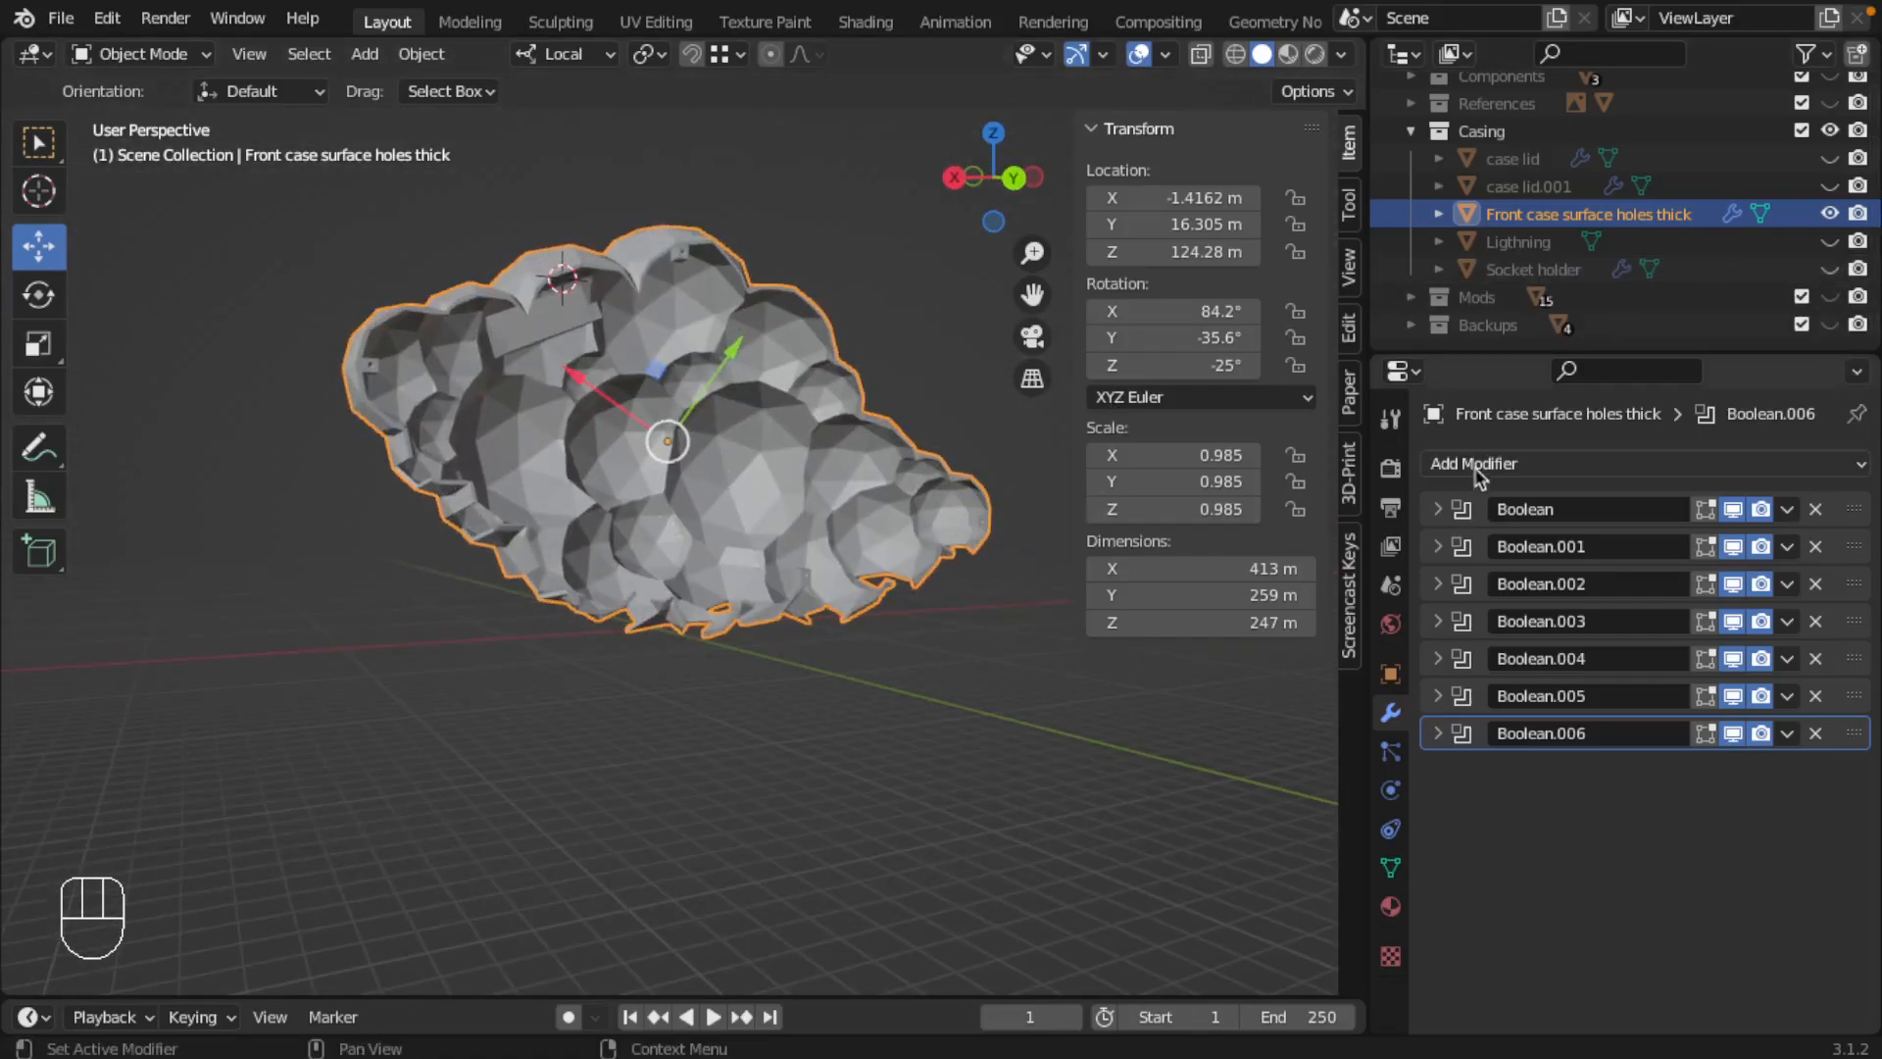
{"action": "middle_click_drag", "start_coordinate": [370, 533], "coordinate": [419, 519]}
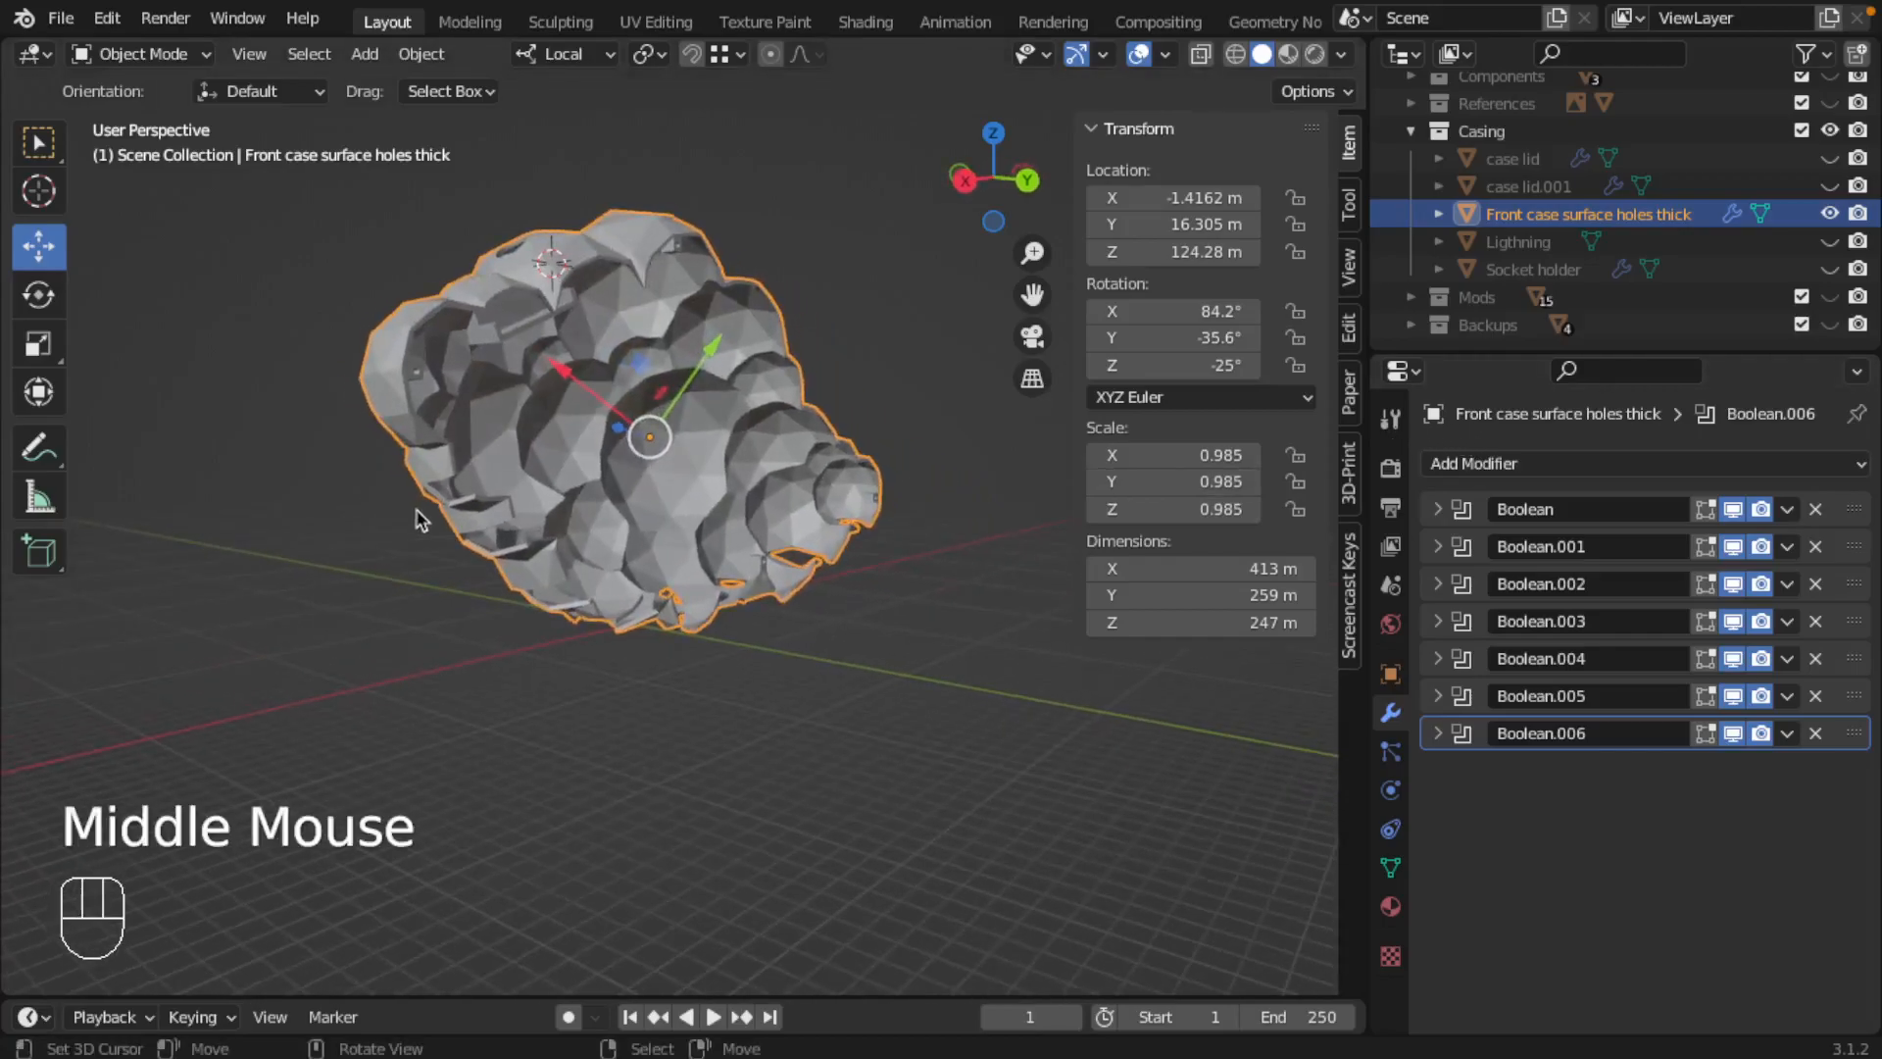
{"action": "key", "text": "super+s"}
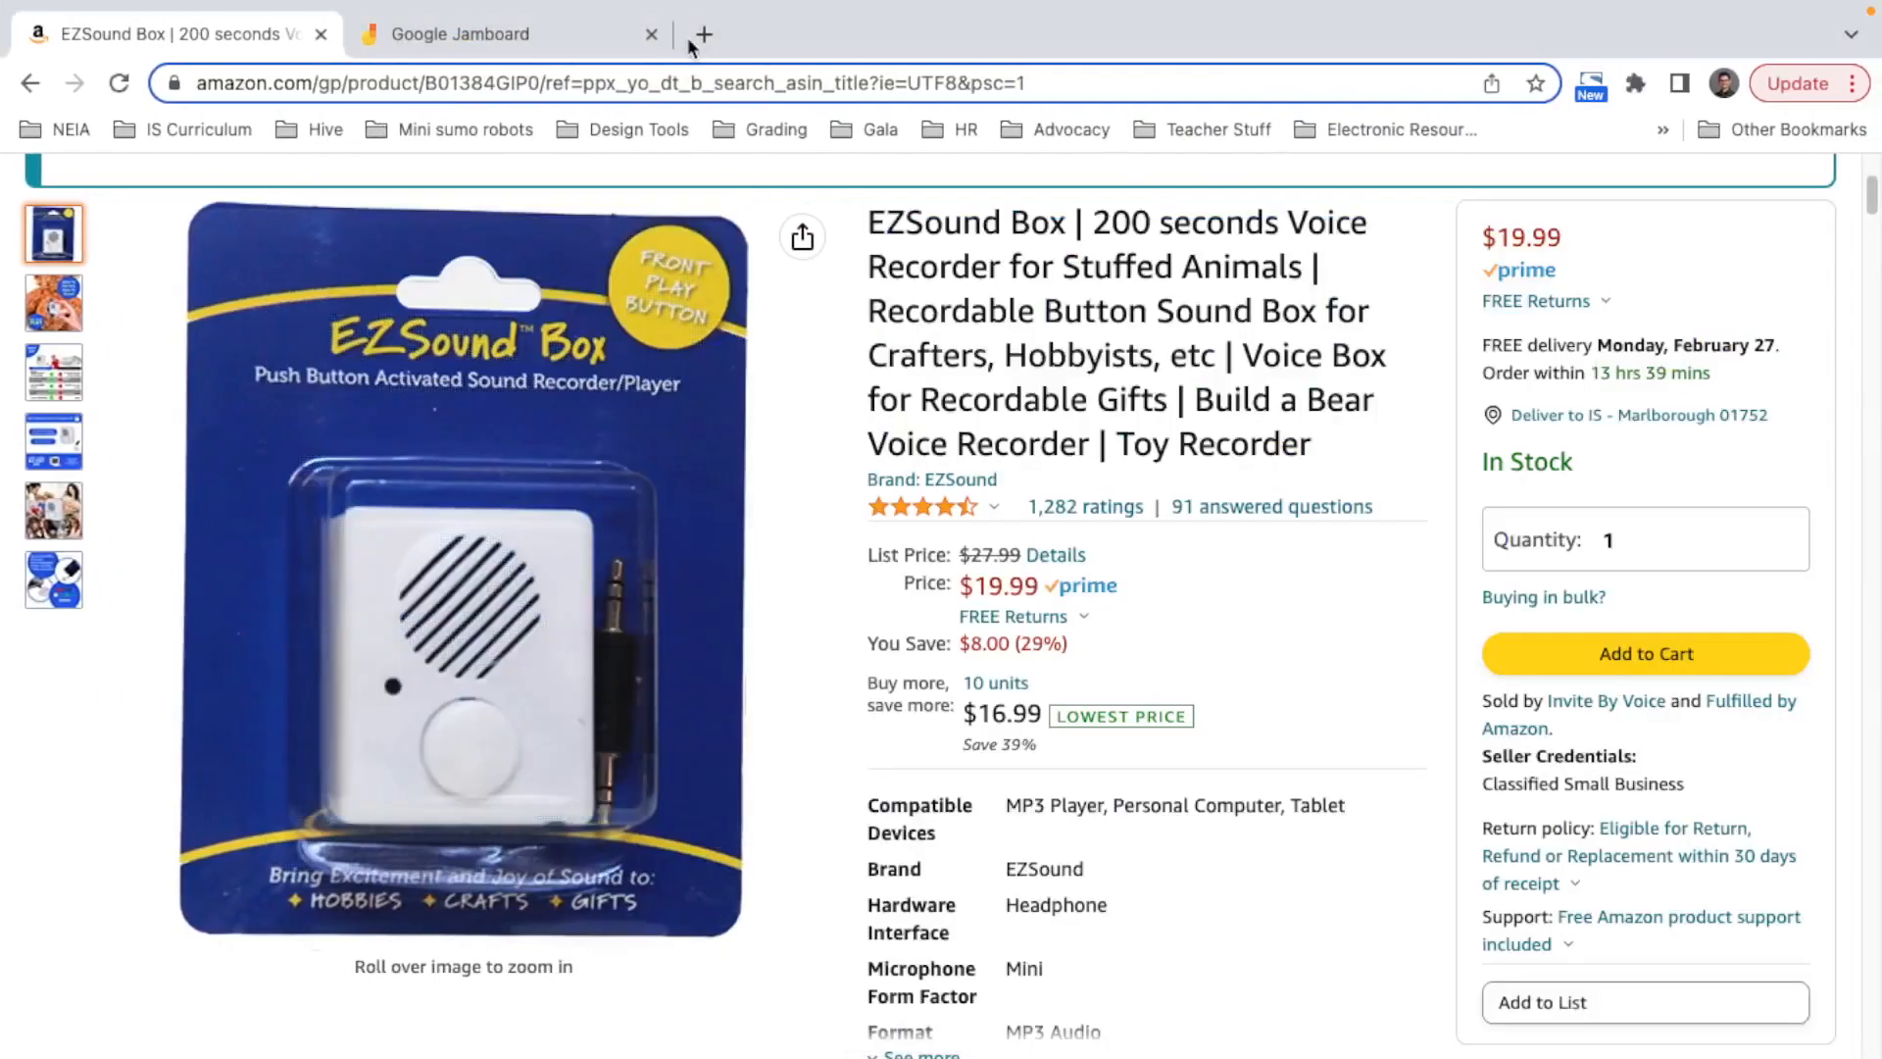
Step: Search the web for "prusa mk3s build volume" and expand the answer on the printer's build volume
{"action": "left_click", "coordinate": [692, 44]}
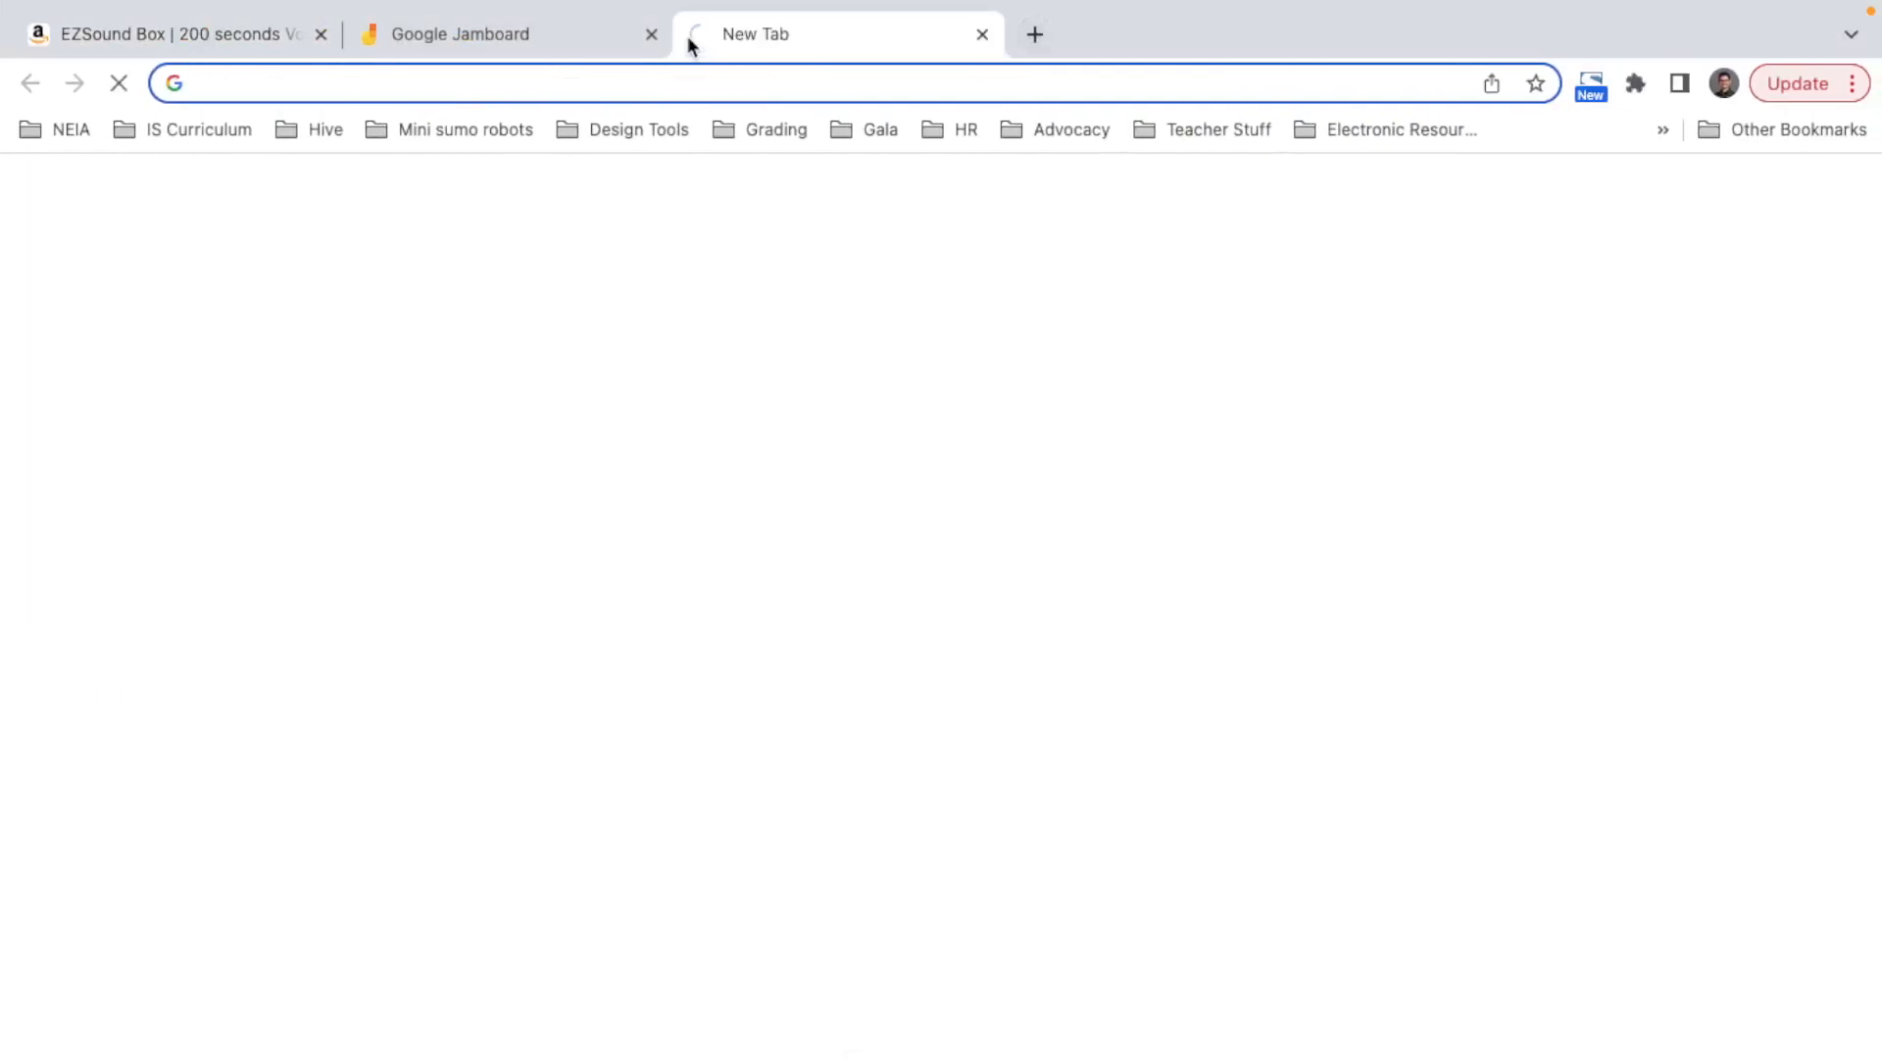
{"action": "type", "text": "prusa mk3"}
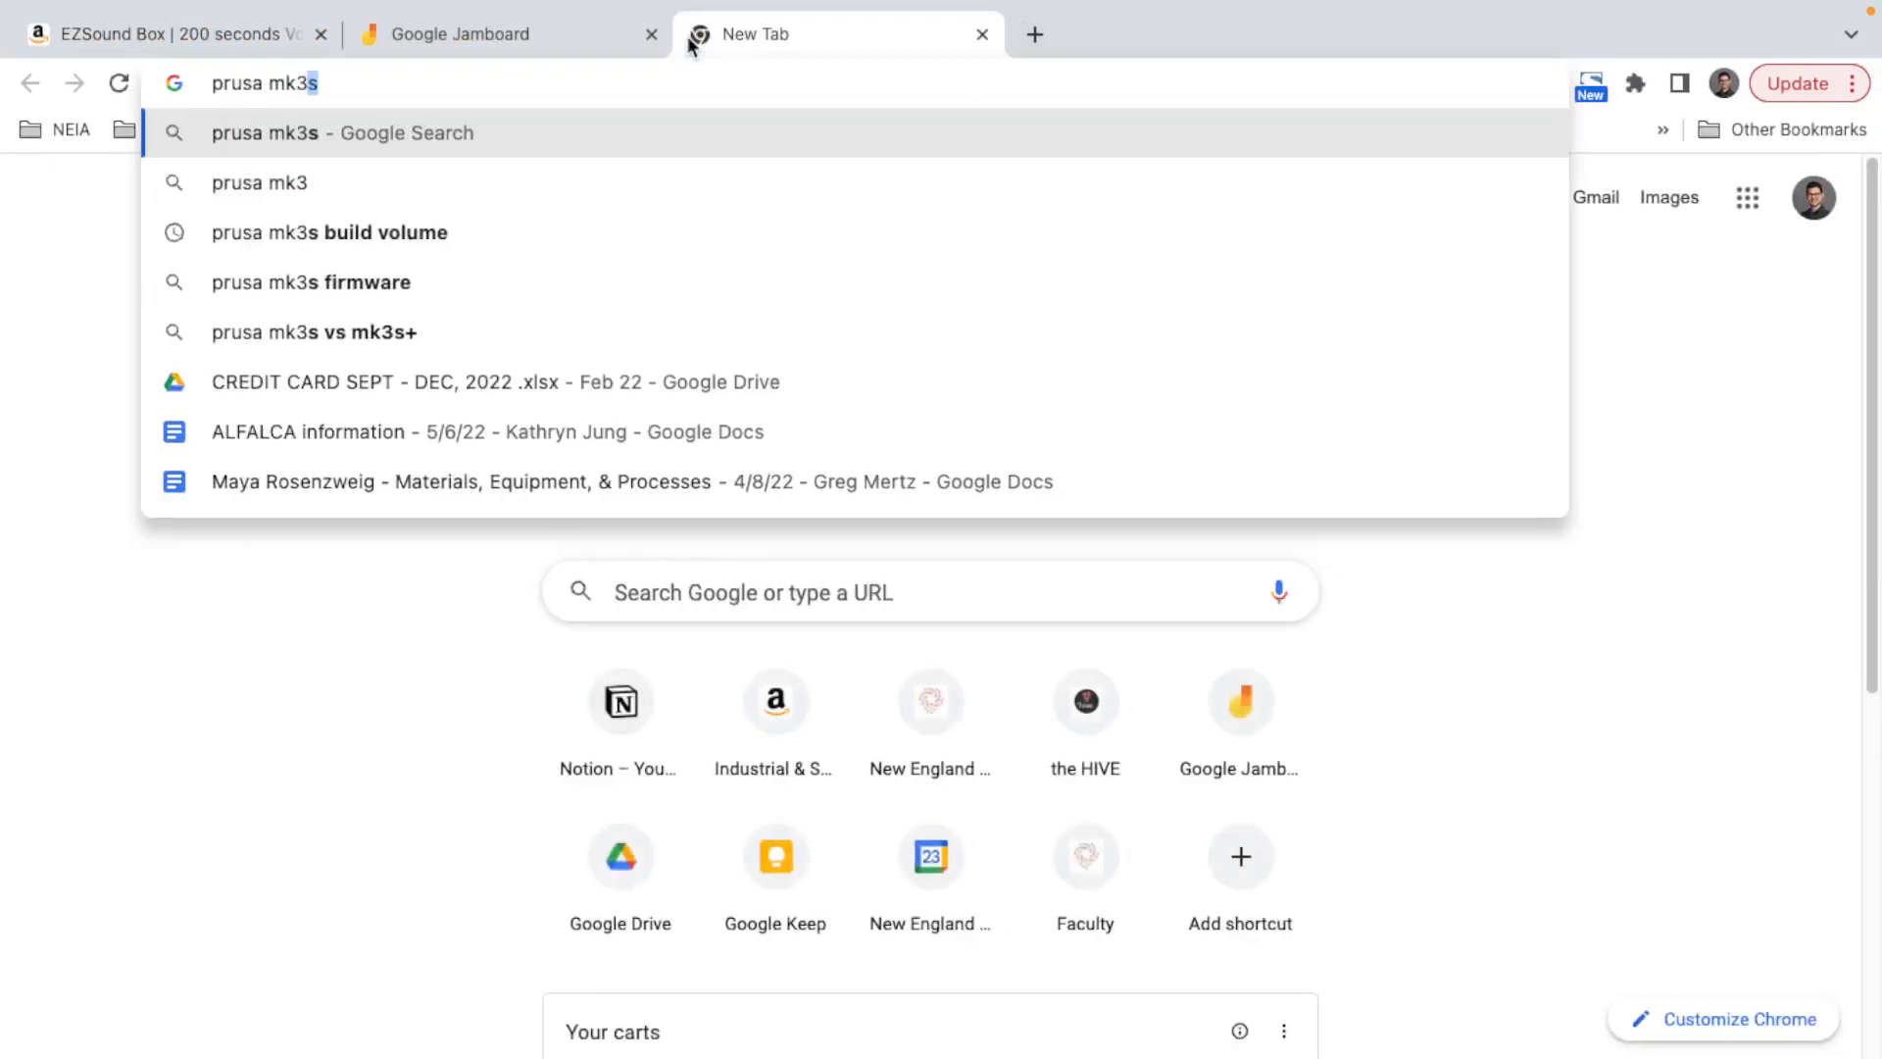
{"action": "key", "text": "Return"}
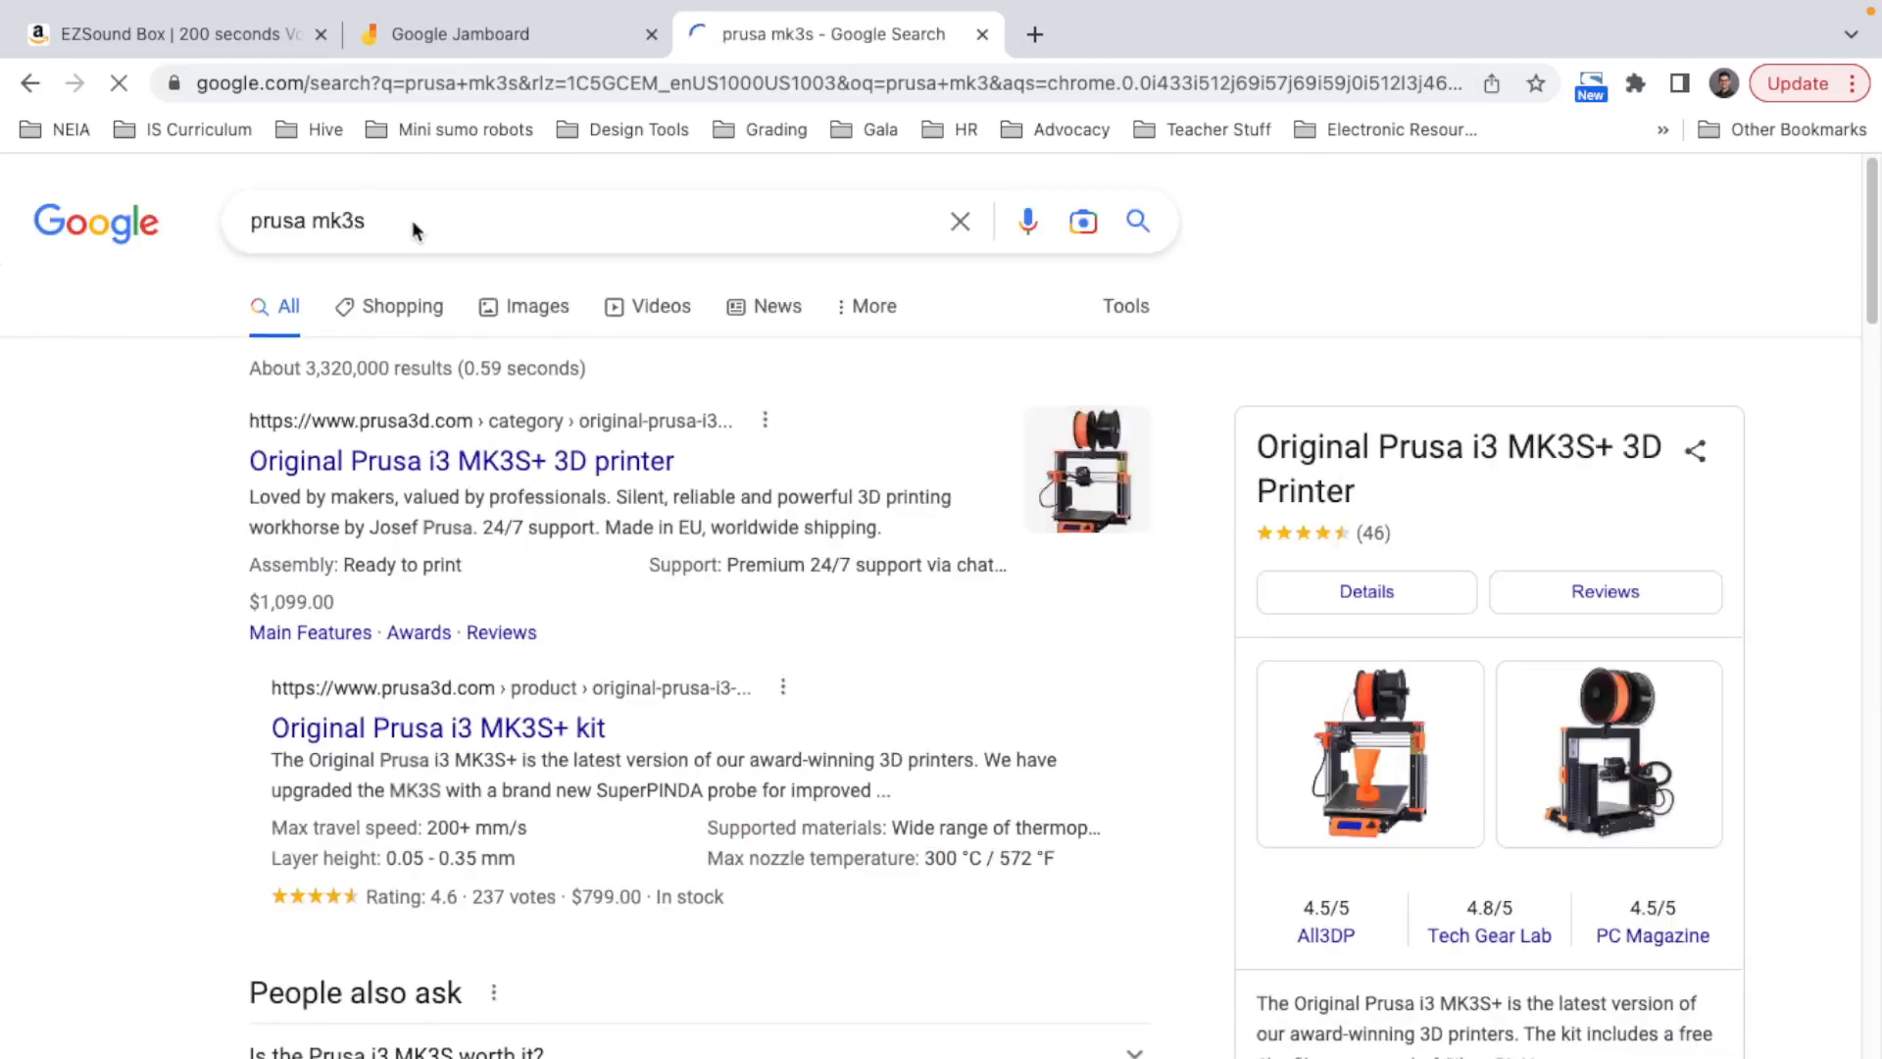
{"action": "left_click", "coordinate": [433, 225]}
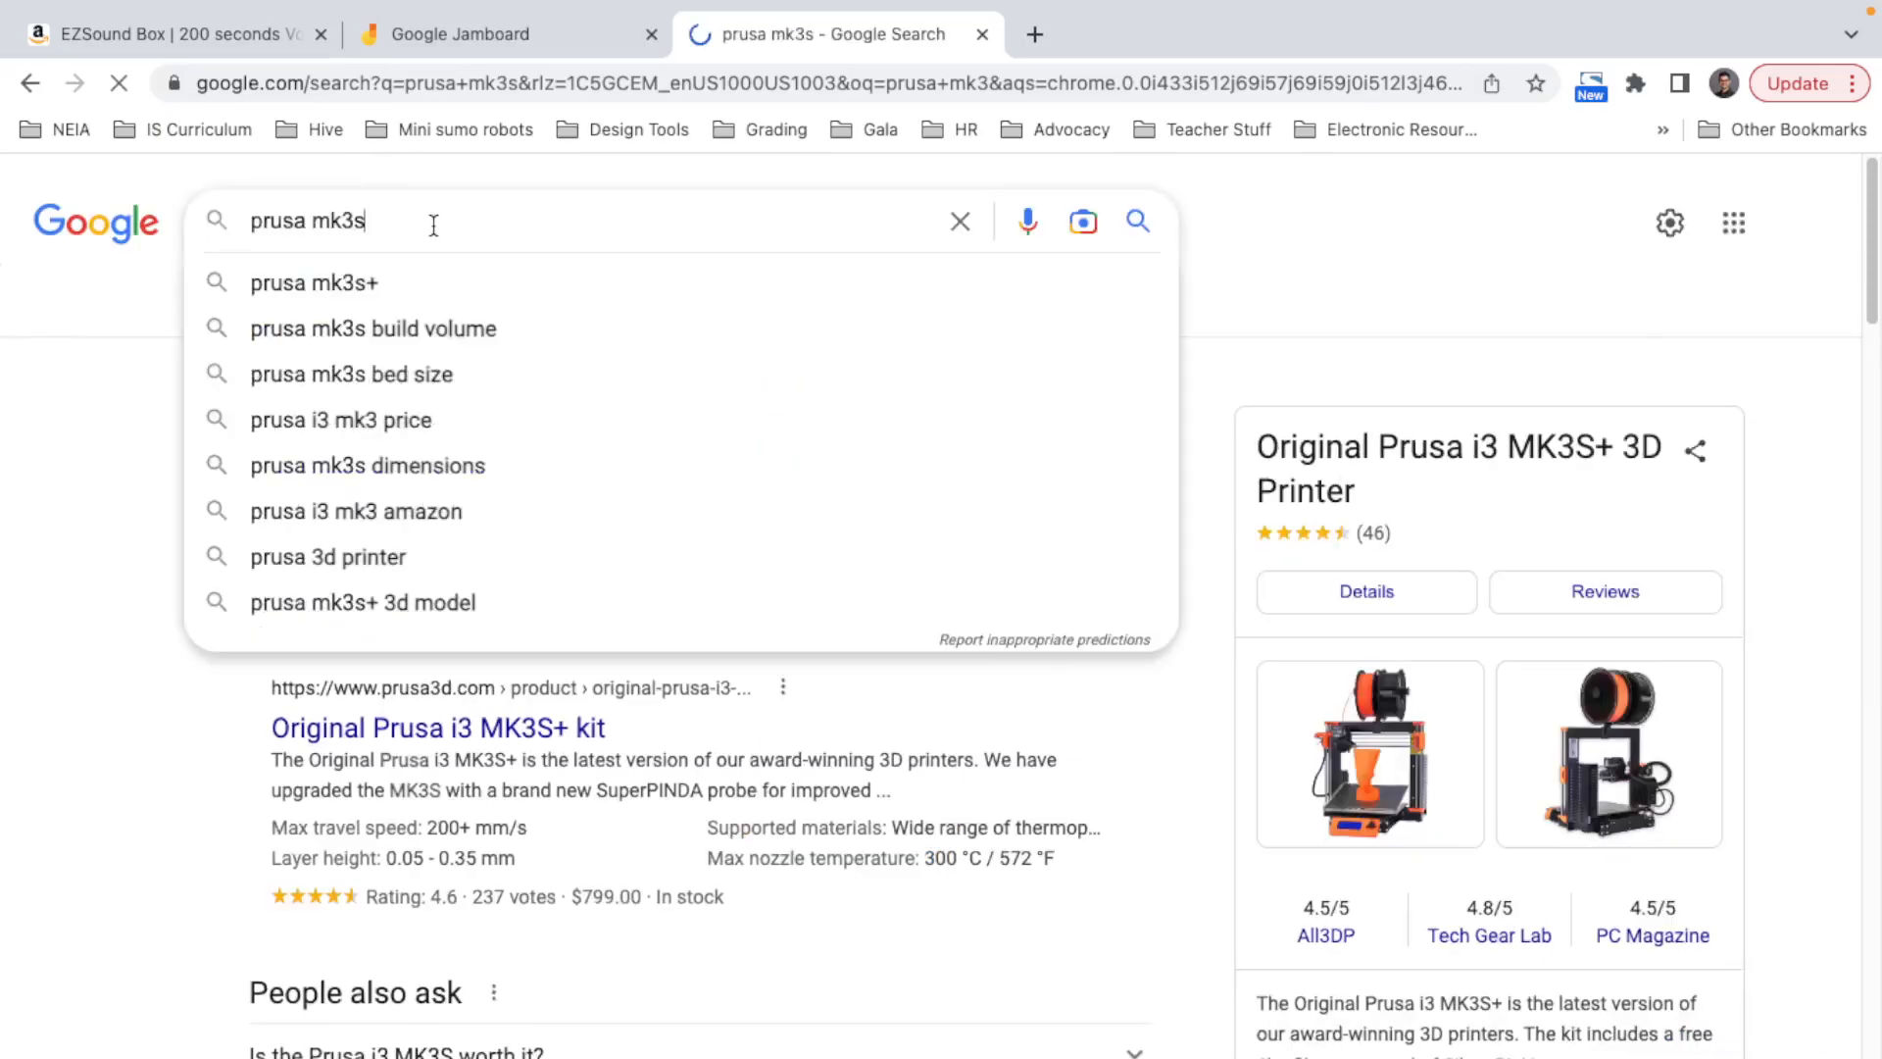
{"action": "type", "text": "bui"}
{"action": "key", "text": "Down"}
{"action": "key", "text": "Return"}
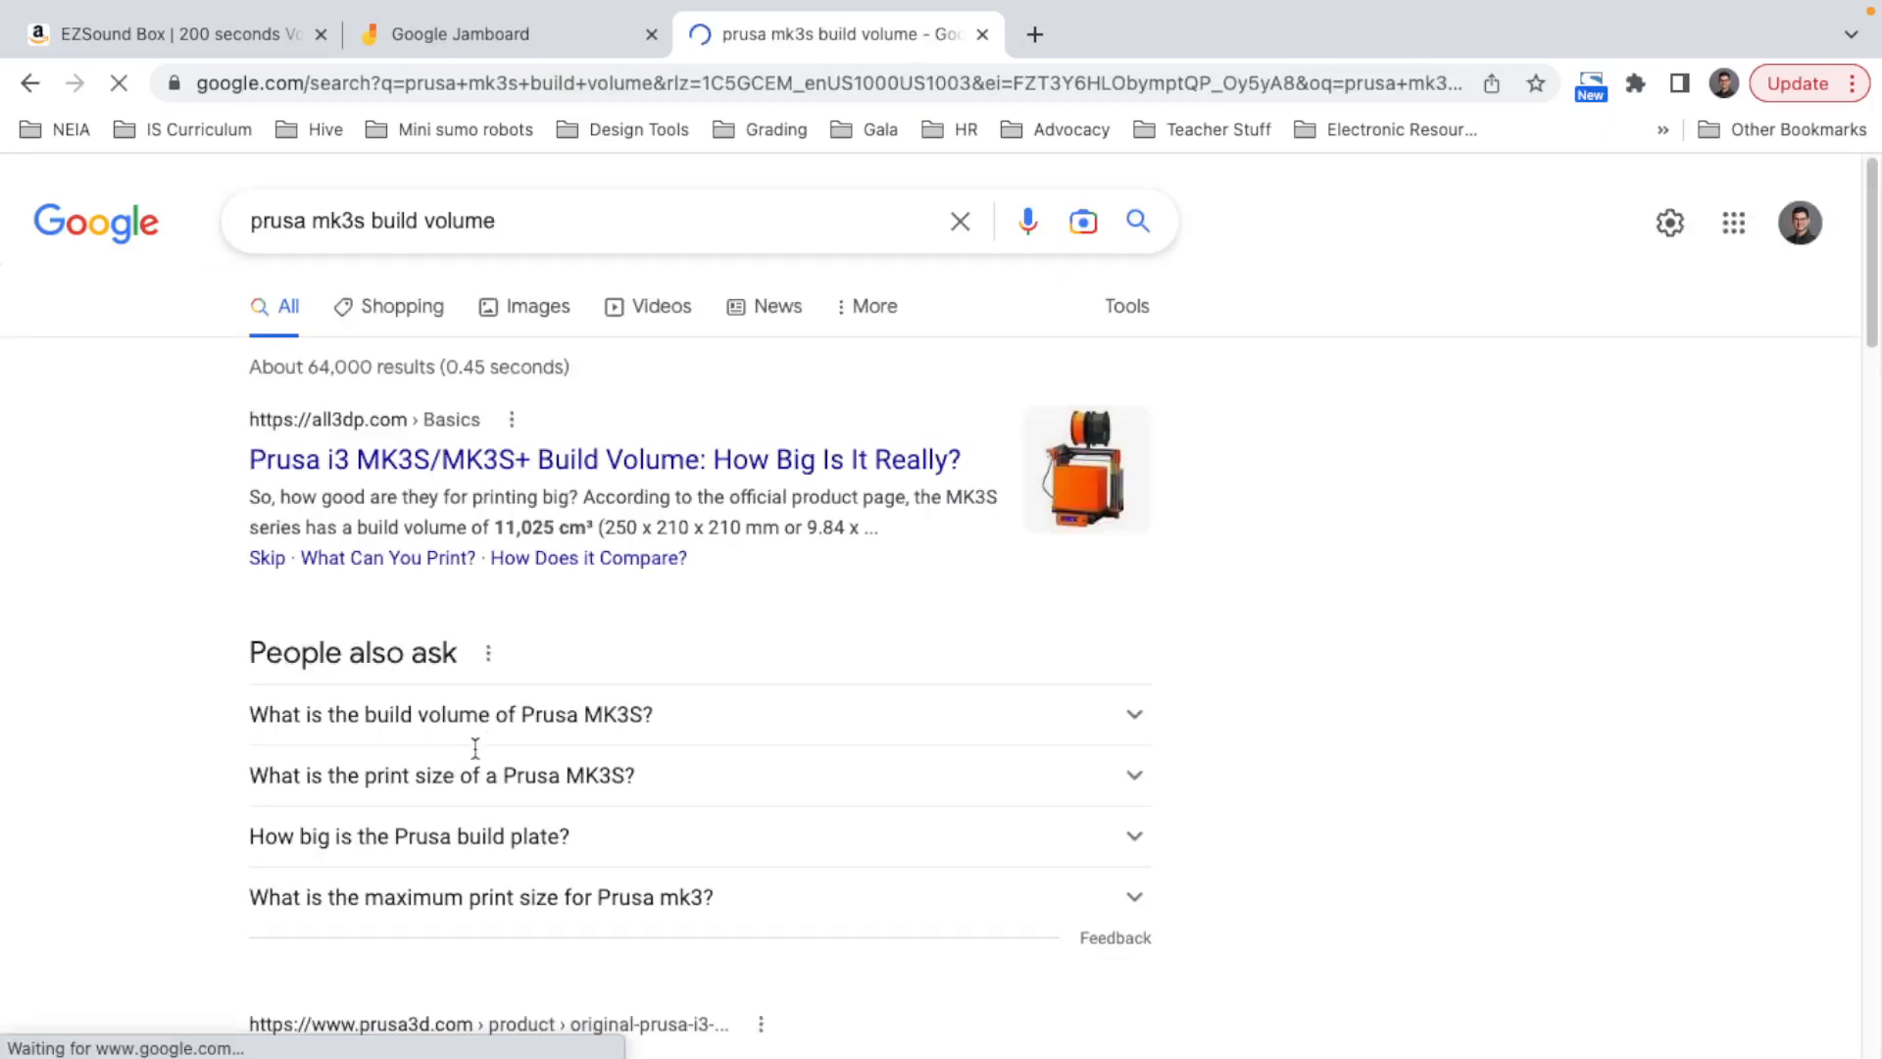
{"action": "left_click", "coordinate": [515, 716]}
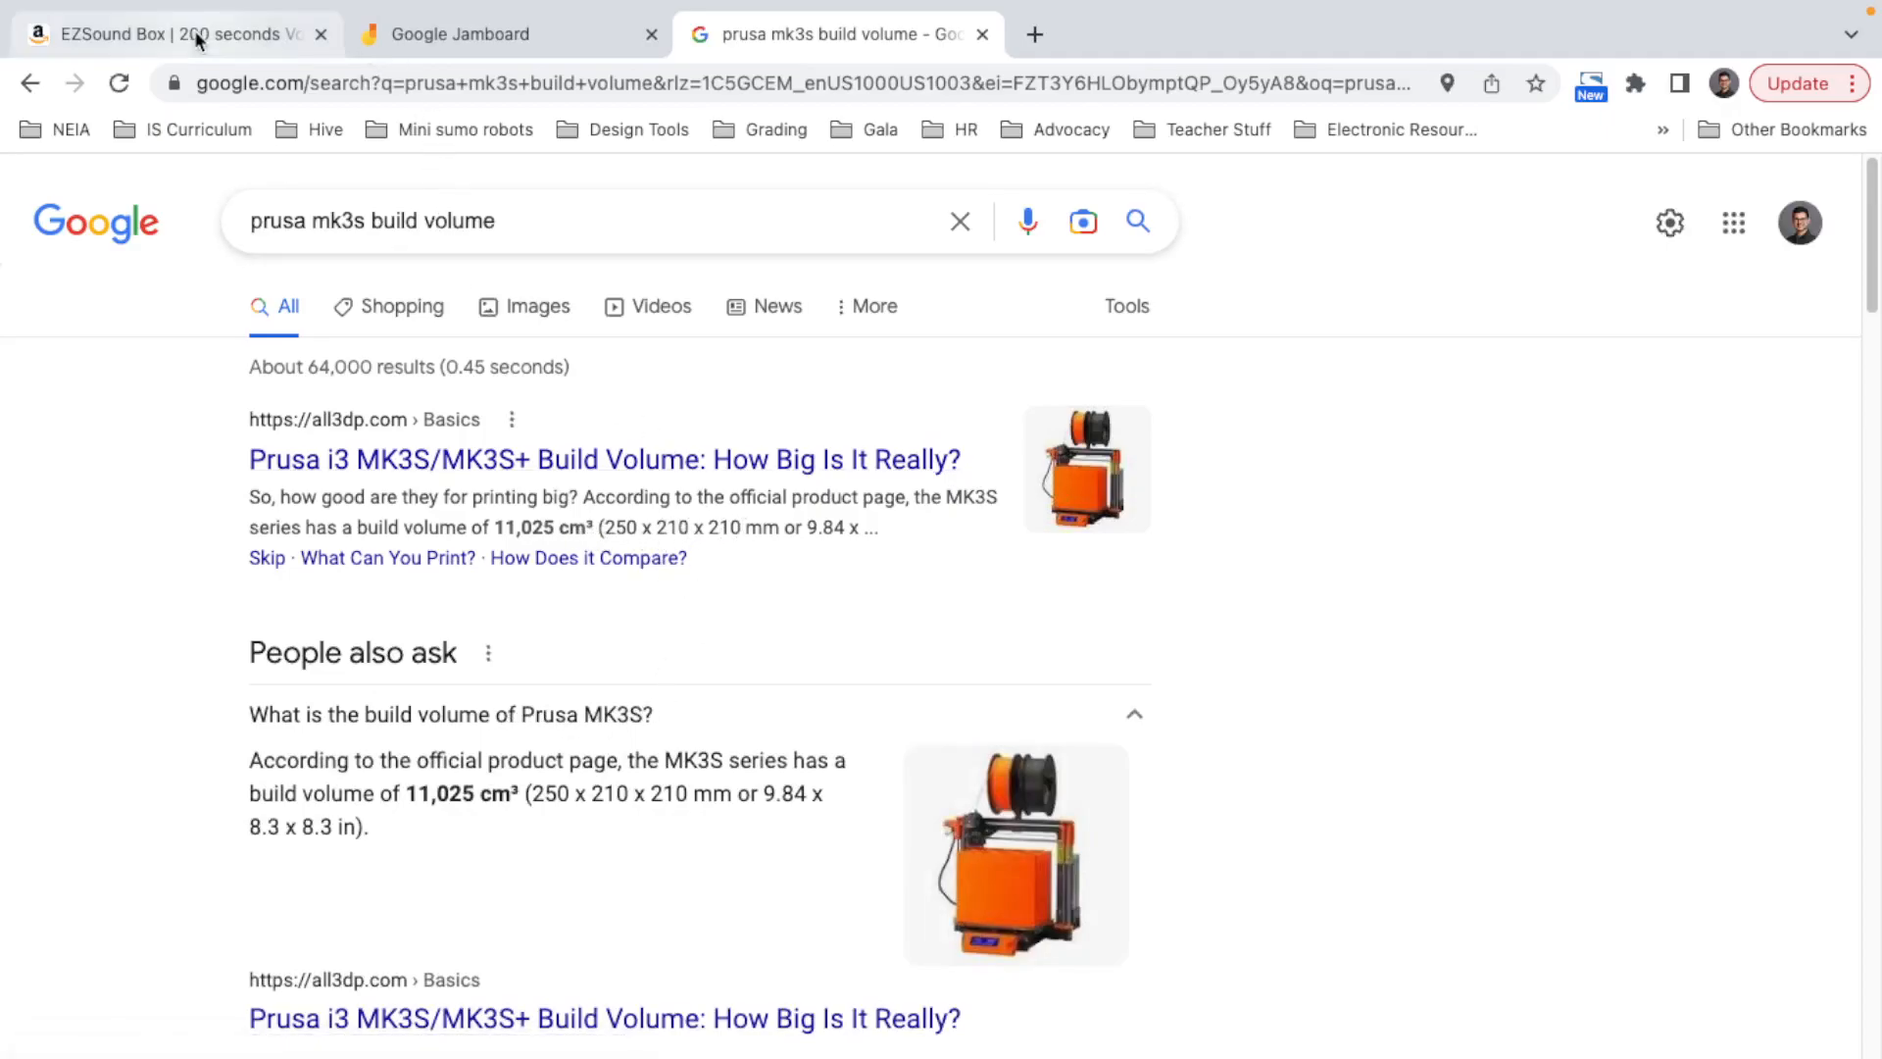
Step: Switch to Blender, add a cube and set its dimensions to 210 × 210 × 250 m
{"action": "key", "text": "ctrl+Left"}
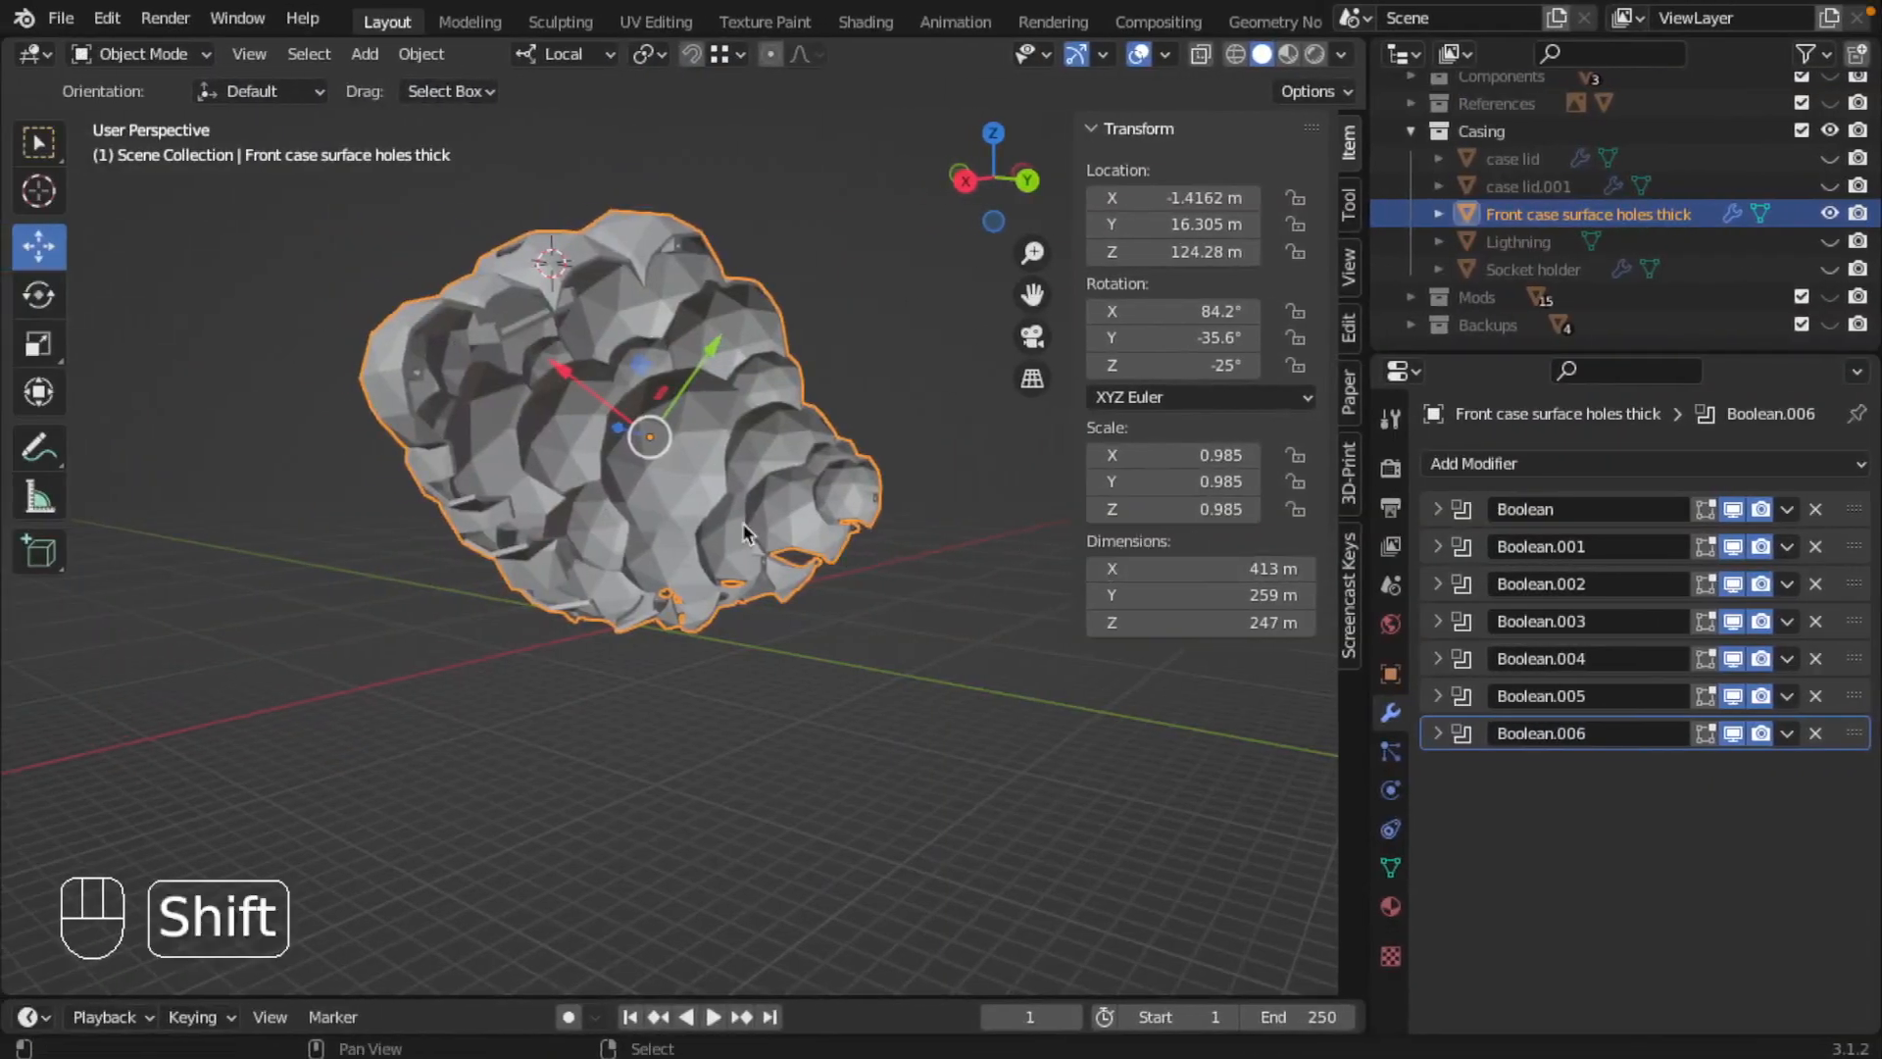
{"action": "key", "text": "shift+a"}
{"action": "mouse_move", "coordinate": [698, 498]}
{"action": "left_click", "coordinate": [849, 525]}
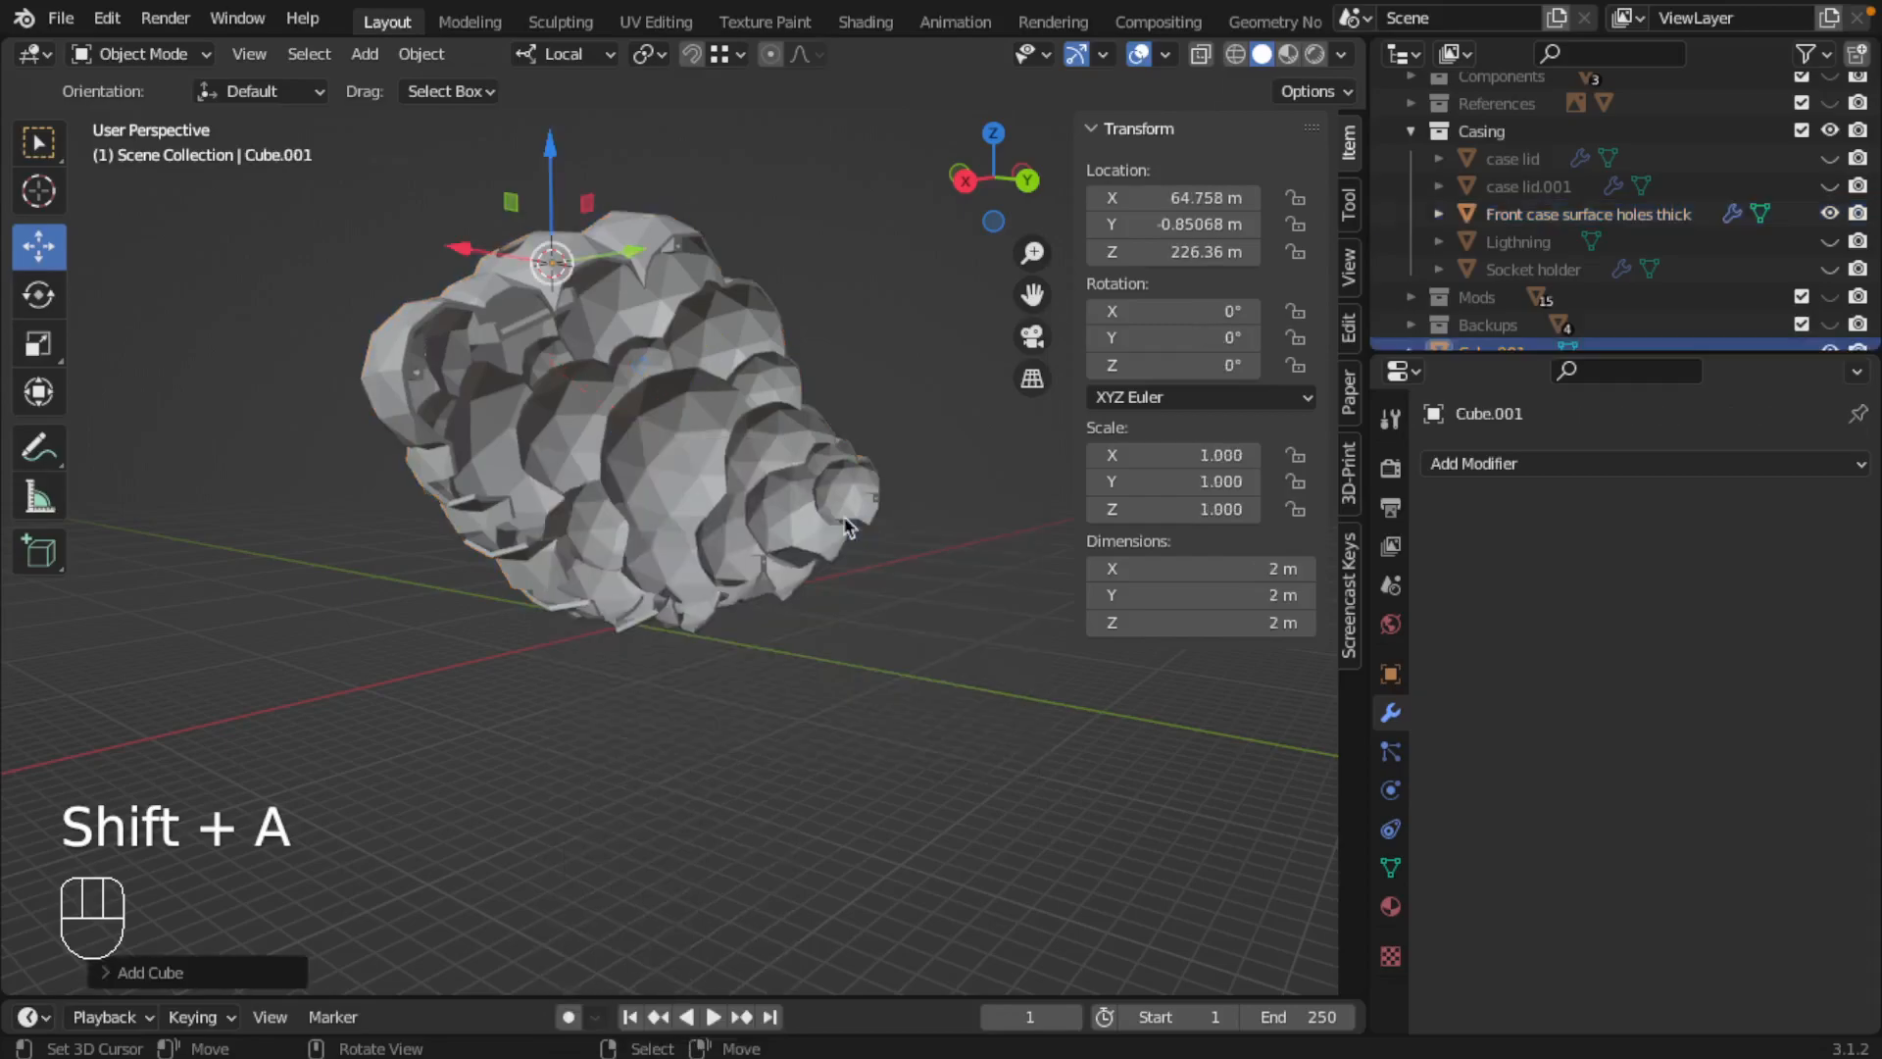
{"action": "left_click", "coordinate": [1216, 565]}
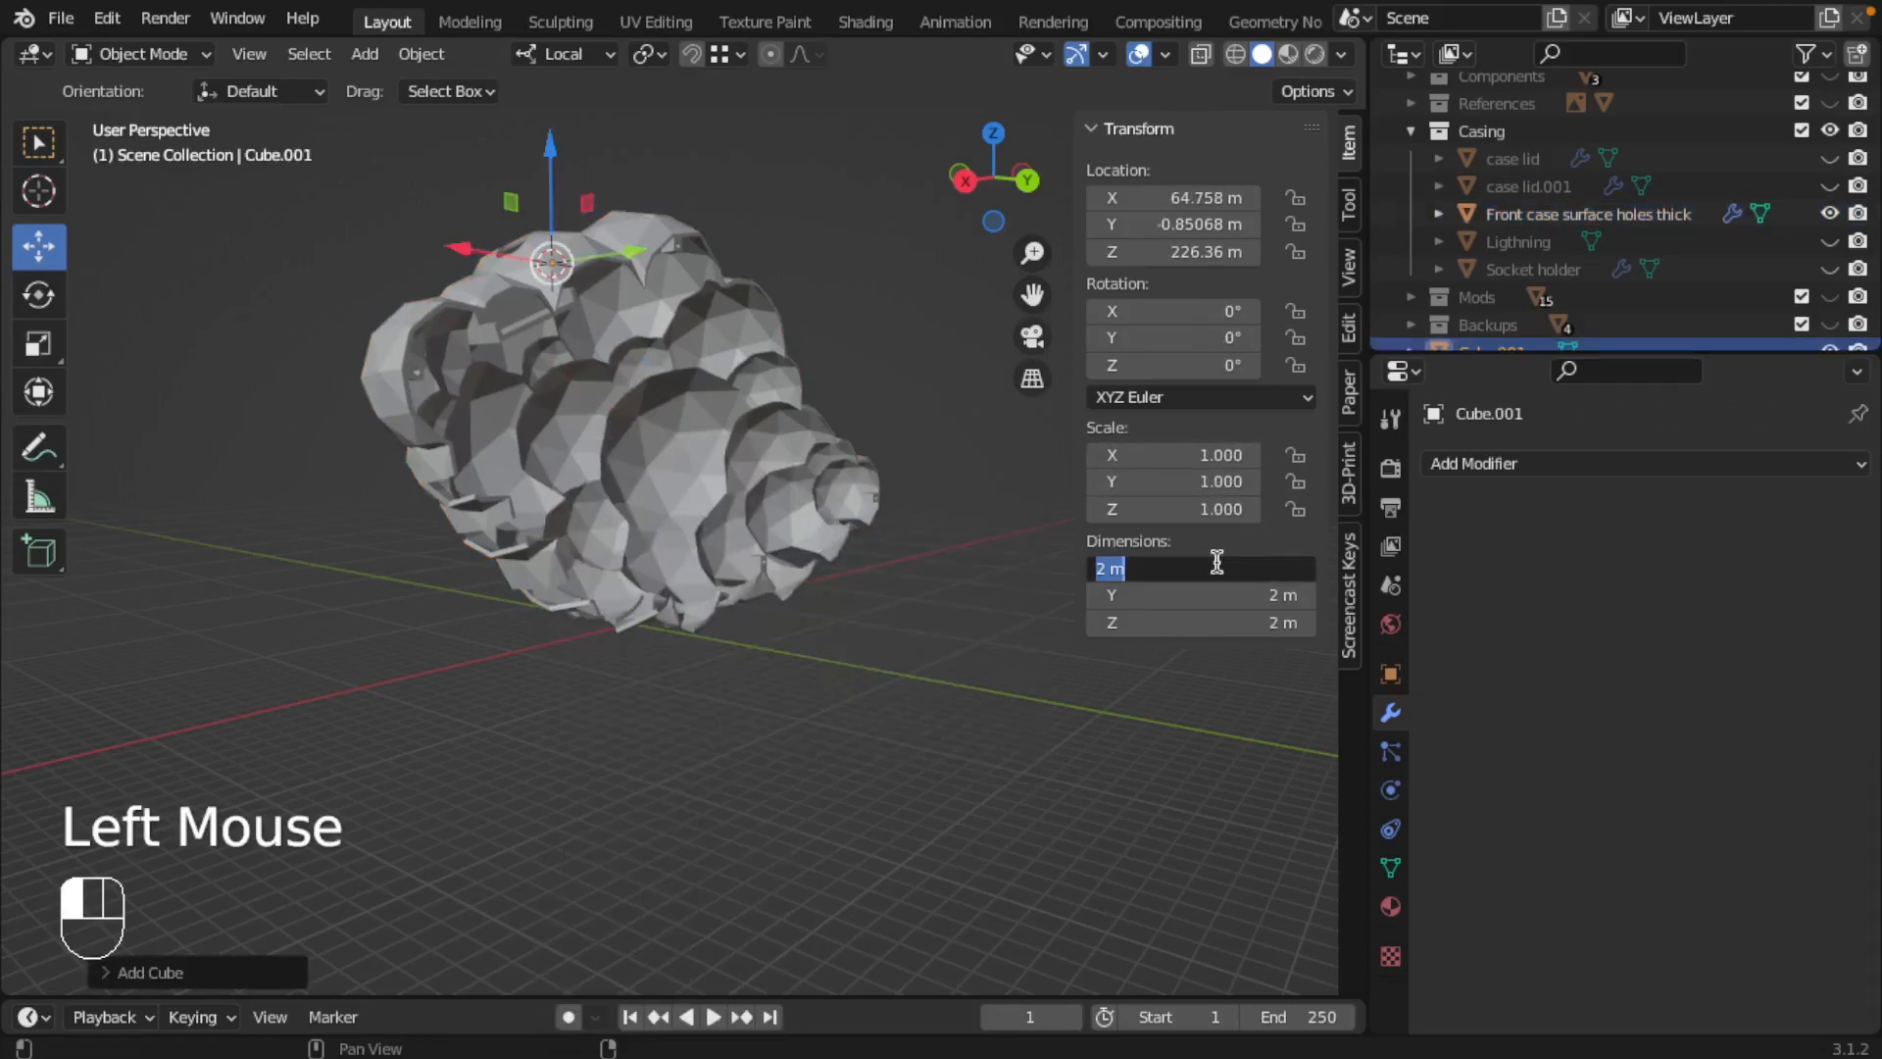
{"action": "type", "text": "210"}
{"action": "key", "text": "Tab"}
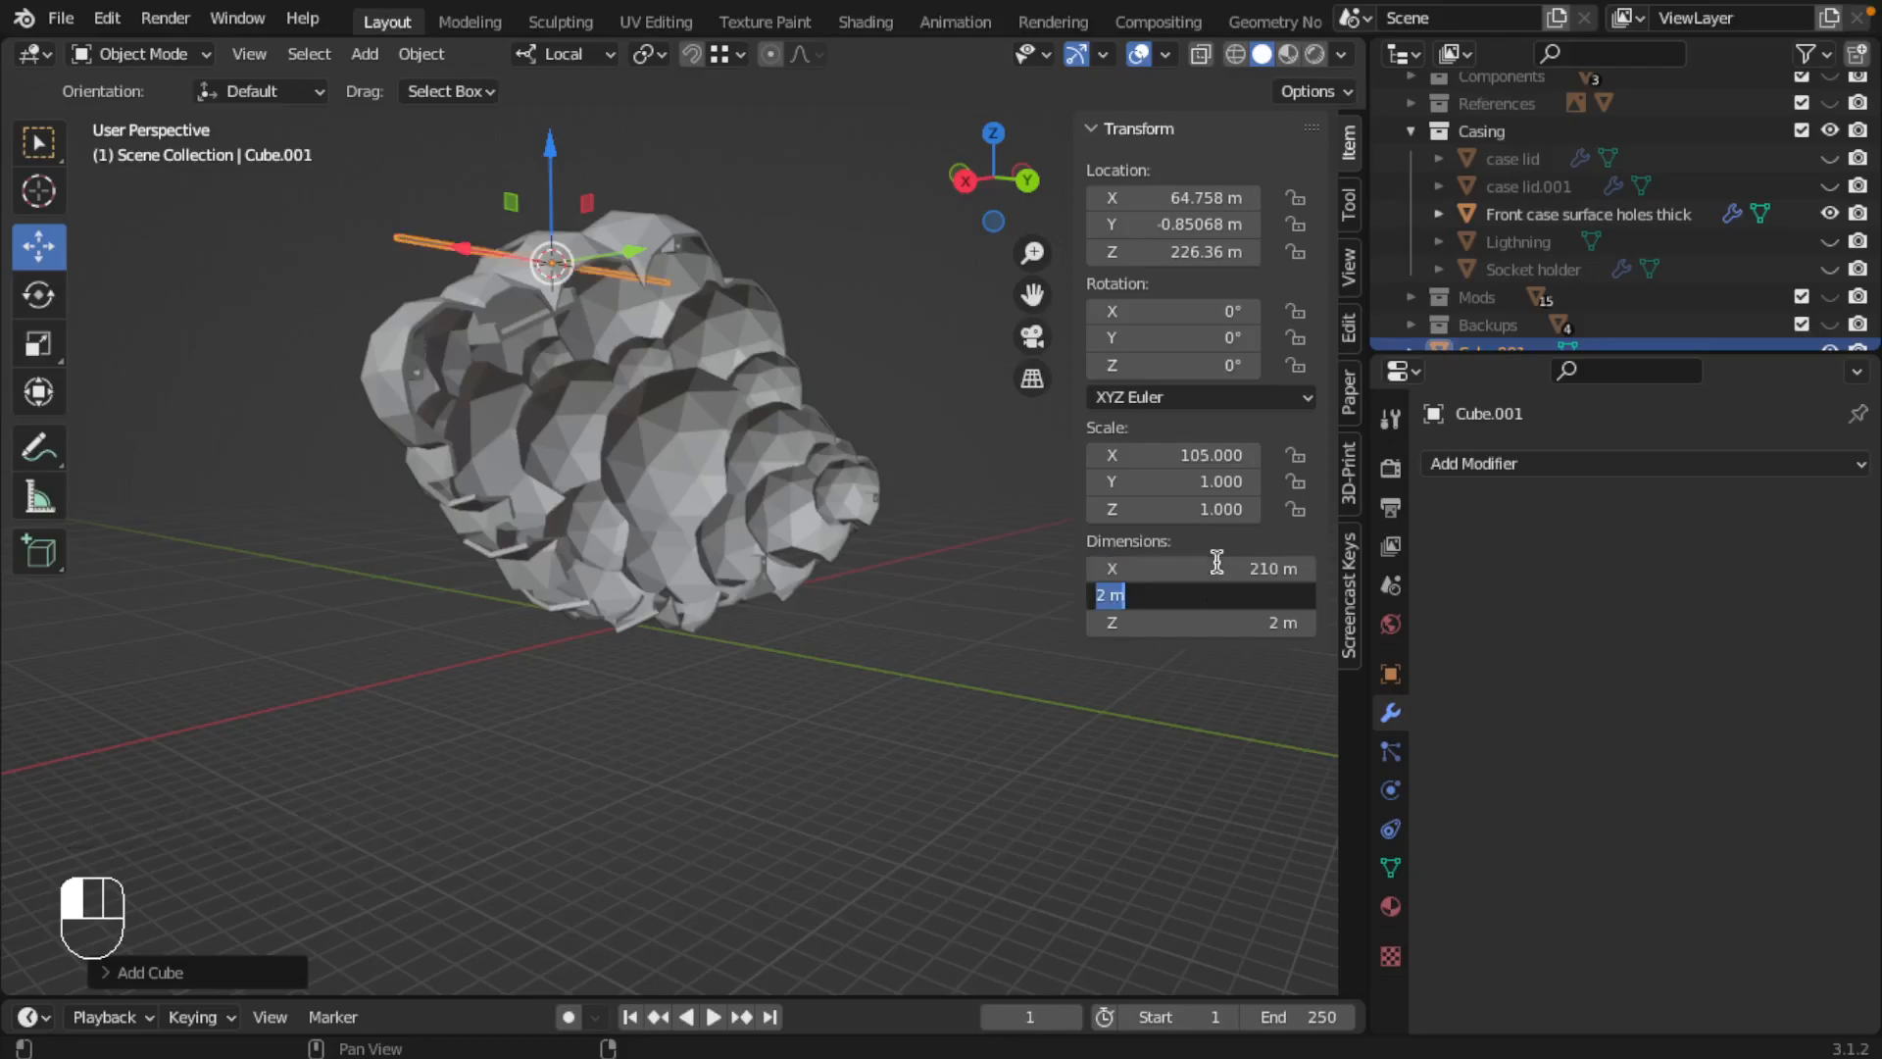
{"action": "key", "text": "Tab"}
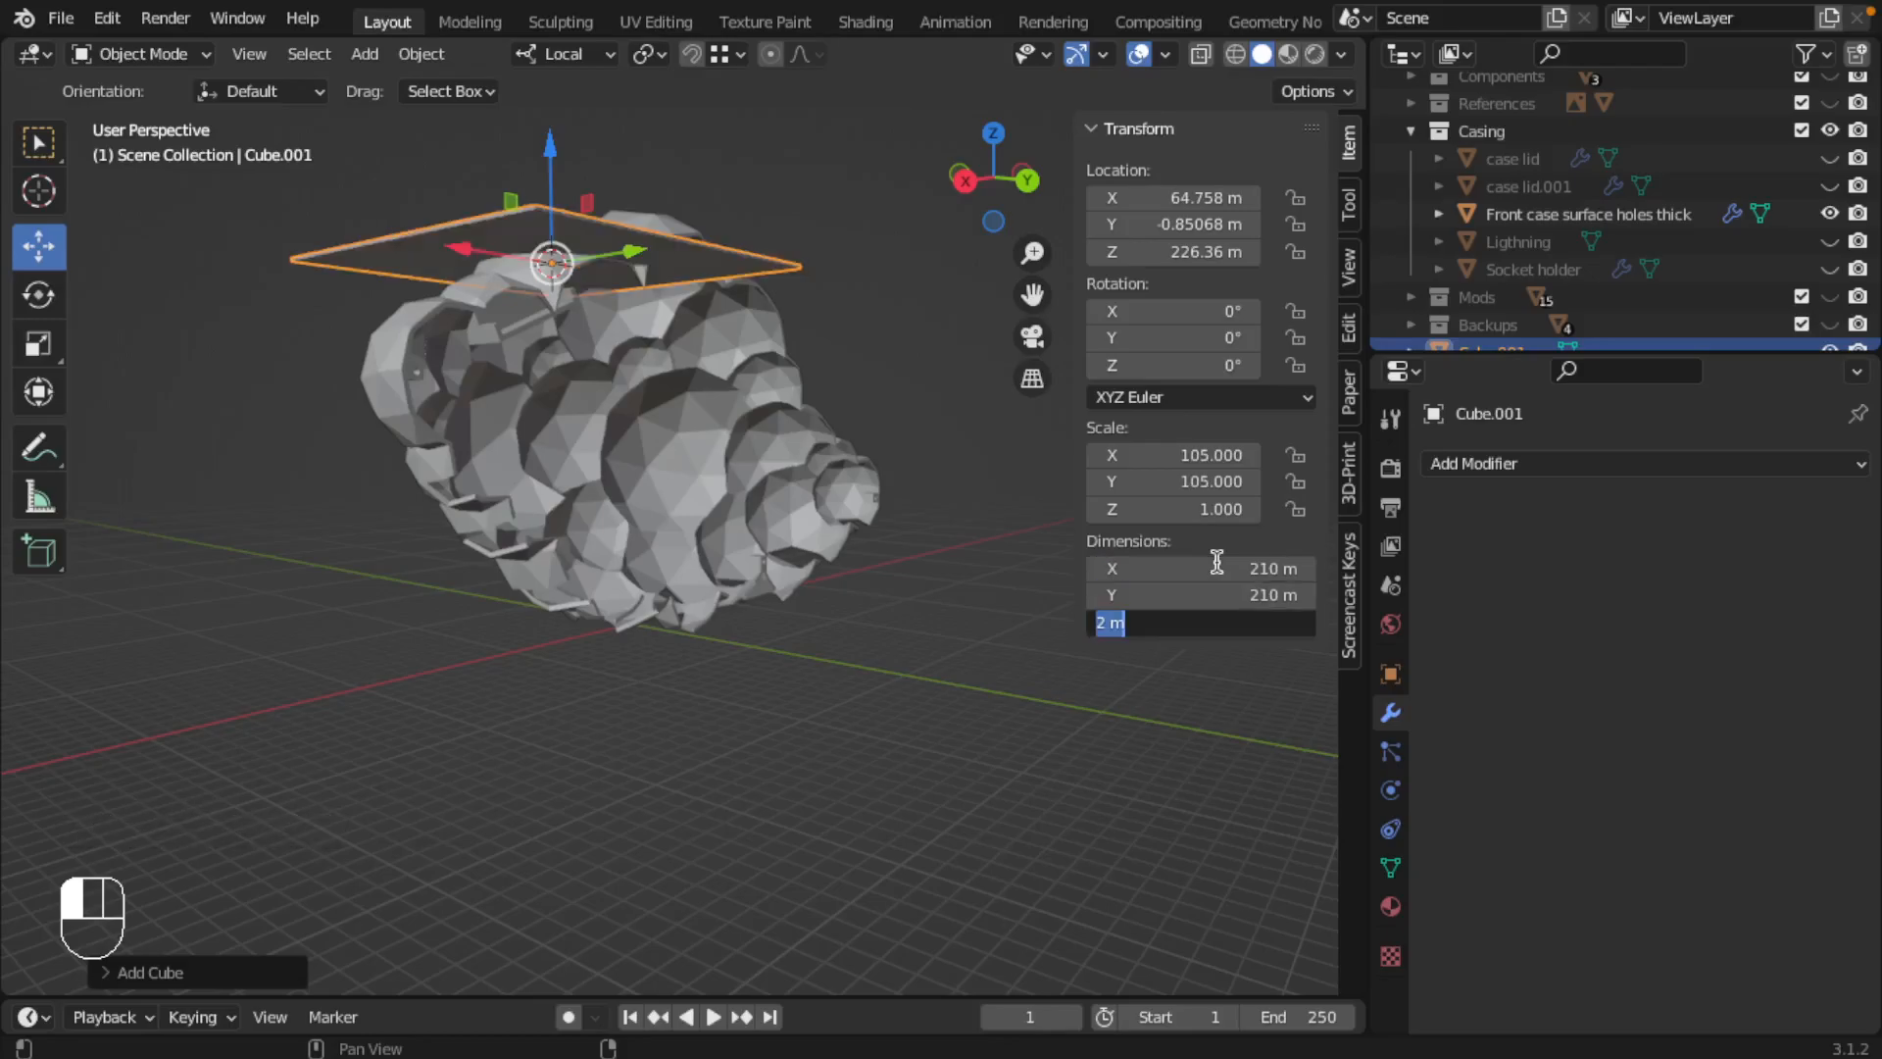
{"action": "key", "text": "Return"}
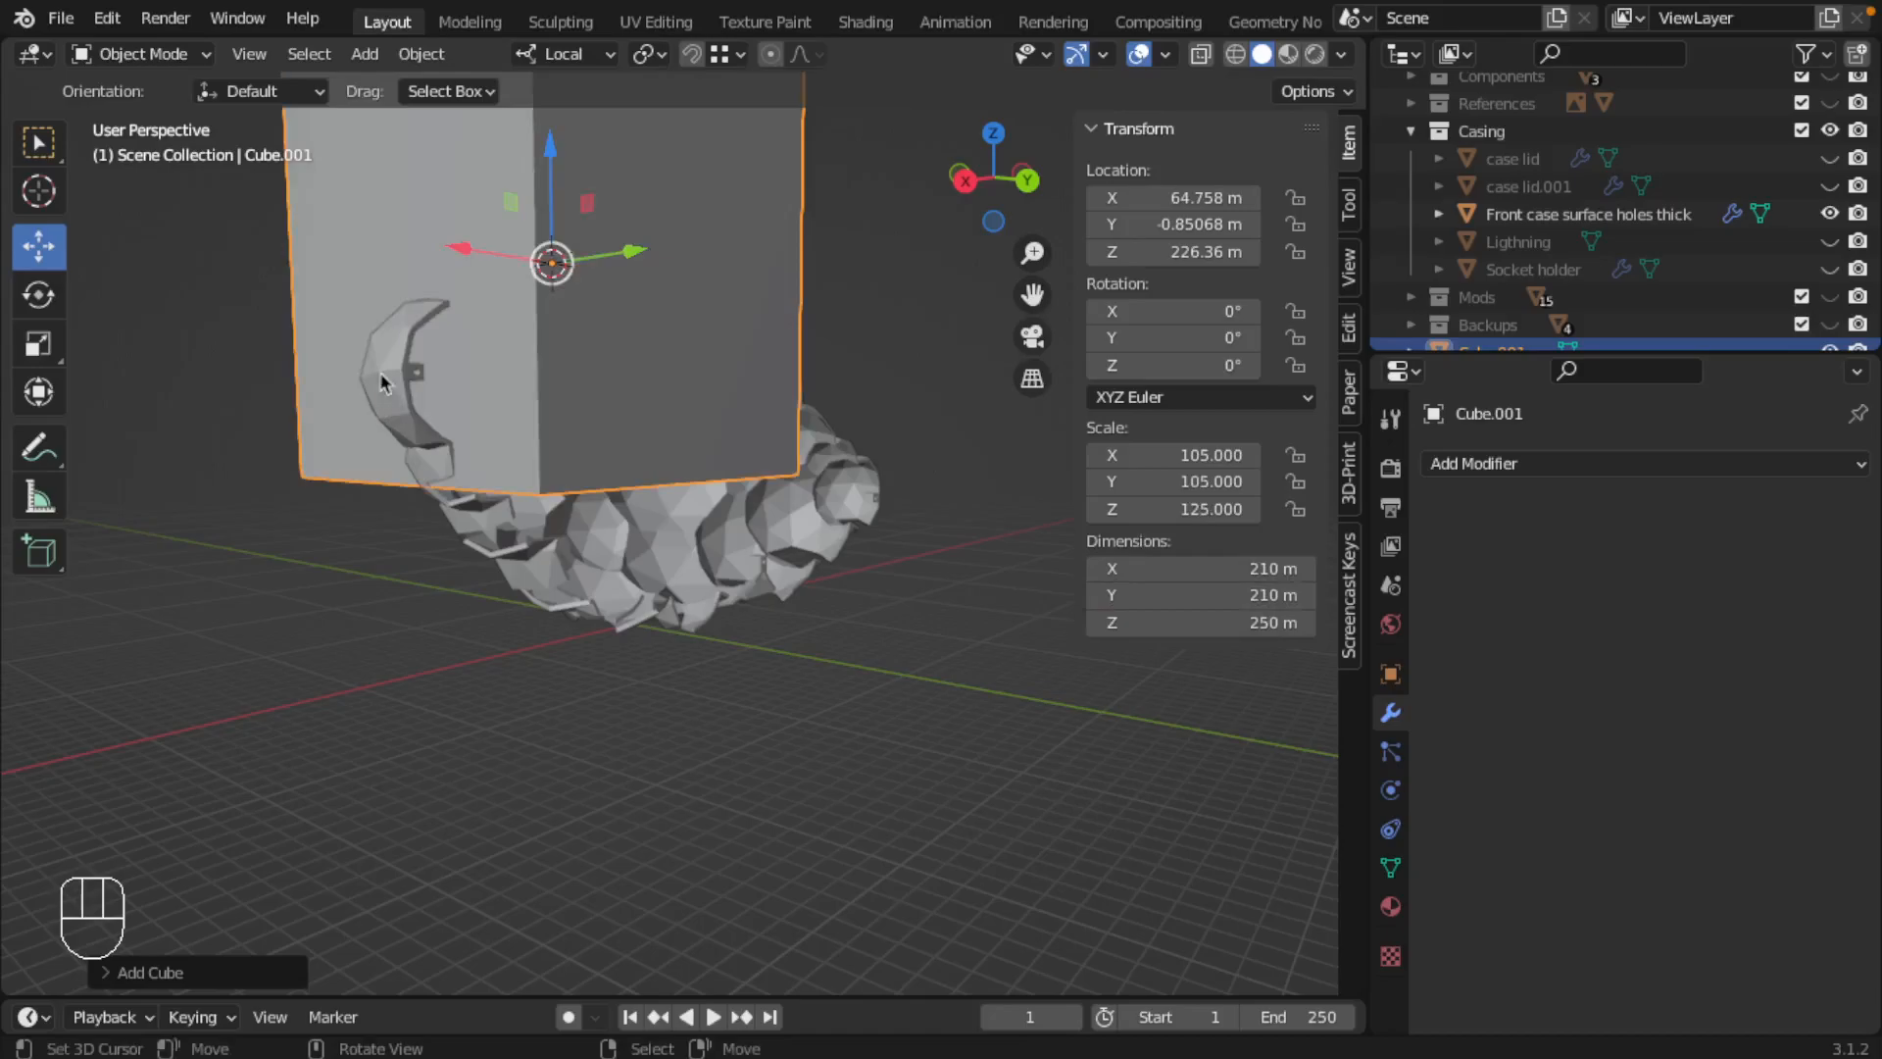
Step: Move the cube over the cloud case's large end, to about X 133.76 m and Z 157.48 m, and show the scene in wireframe
{"action": "scroll", "coordinate": [514, 346], "scroll_direction": "down", "scroll_amount": 2}
{"action": "left_click_drag", "start_coordinate": [615, 267], "coordinate": [632, 329]}
{"action": "middle_click_drag", "start_coordinate": [938, 467], "coordinate": [567, 445]}
{"action": "left_click_drag", "start_coordinate": [567, 445], "coordinate": [475, 439]}
{"action": "scroll", "coordinate": [589, 431], "scroll_direction": "up", "scroll_amount": 2}
{"action": "middle_click_drag", "start_coordinate": [720, 412], "coordinate": [632, 491], "text": "shift"}
{"action": "key", "text": "z"}
{"action": "middle_click_drag", "start_coordinate": [691, 312], "coordinate": [797, 414]}
{"action": "scroll", "coordinate": [628, 284], "scroll_direction": "up", "scroll_amount": 2}
{"action": "scroll", "coordinate": [731, 351], "scroll_direction": "down", "scroll_amount": 2}
{"action": "scroll", "coordinate": [796, 368], "scroll_direction": "up", "scroll_amount": 2}
{"action": "scroll", "coordinate": [796, 368], "scroll_direction": "down", "scroll_amount": 3}
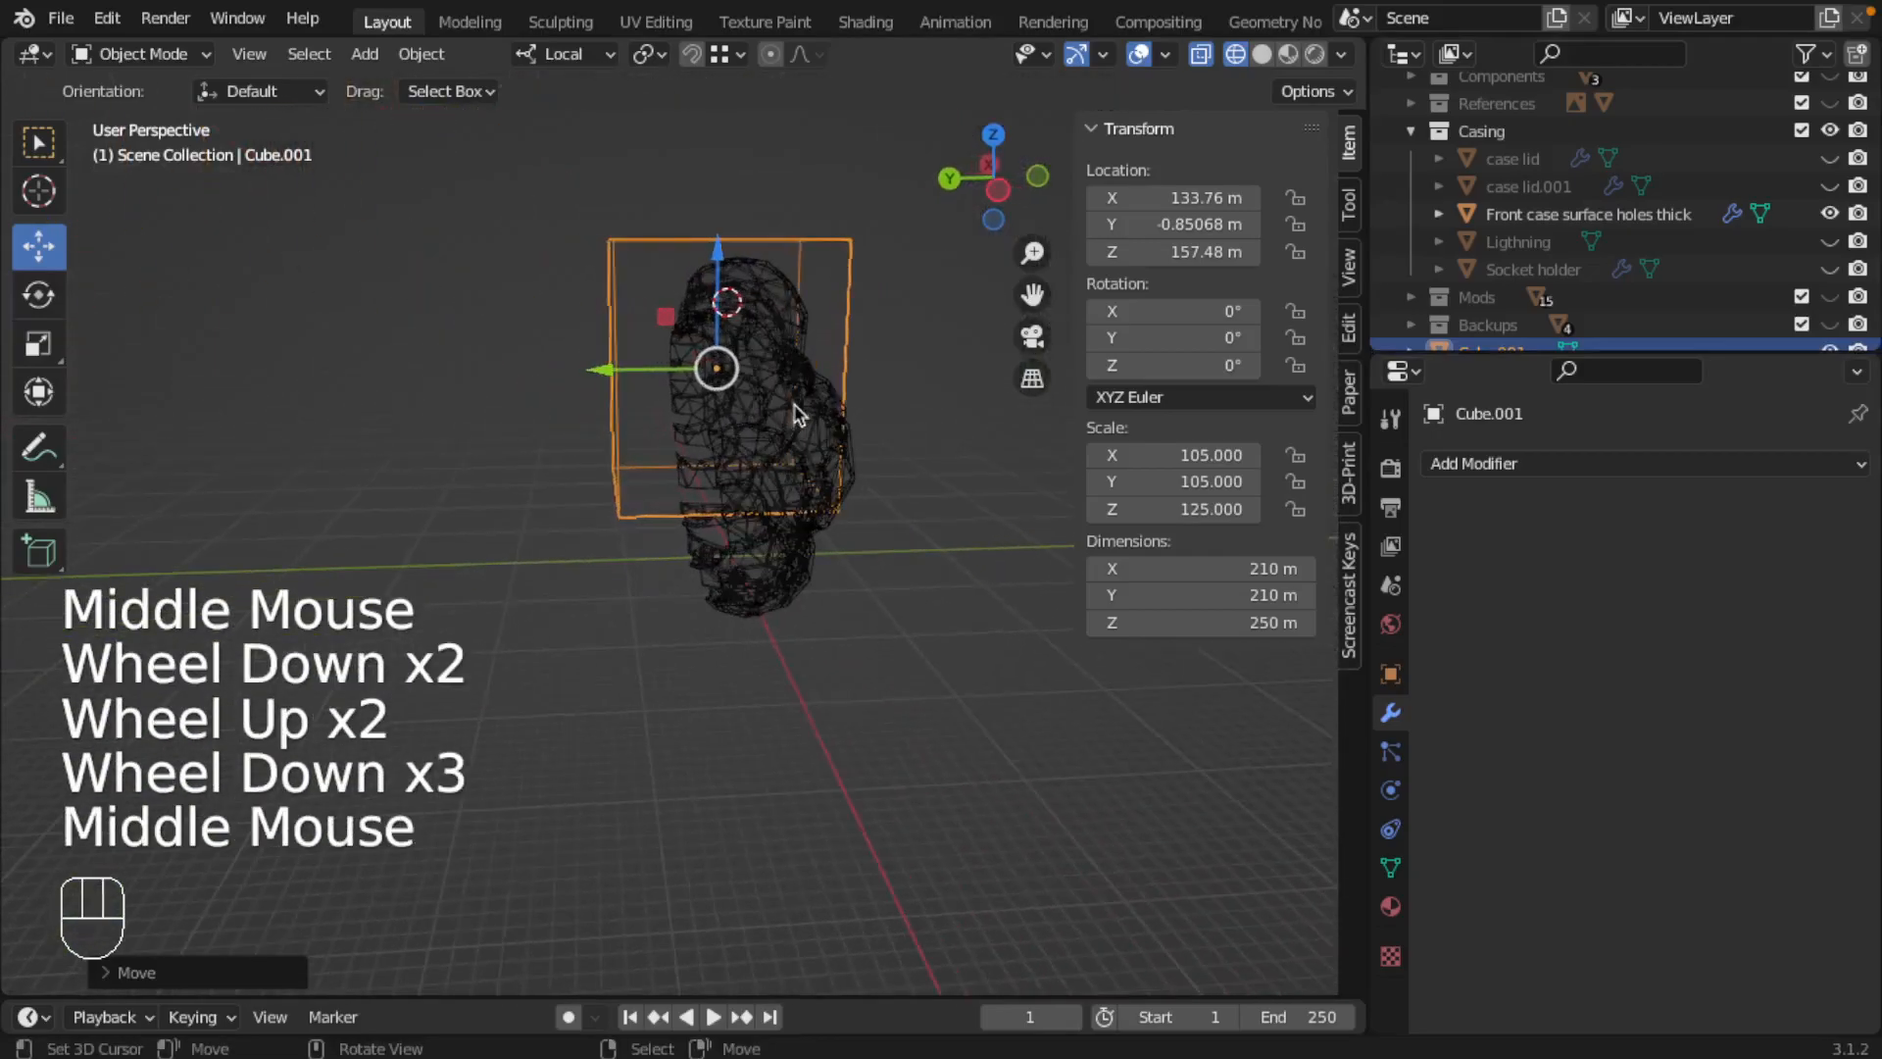
Step: Compare the cube's depth and height with the front case in right and front orthographic views and in solid shading
{"action": "key", "text": "KP_3"}
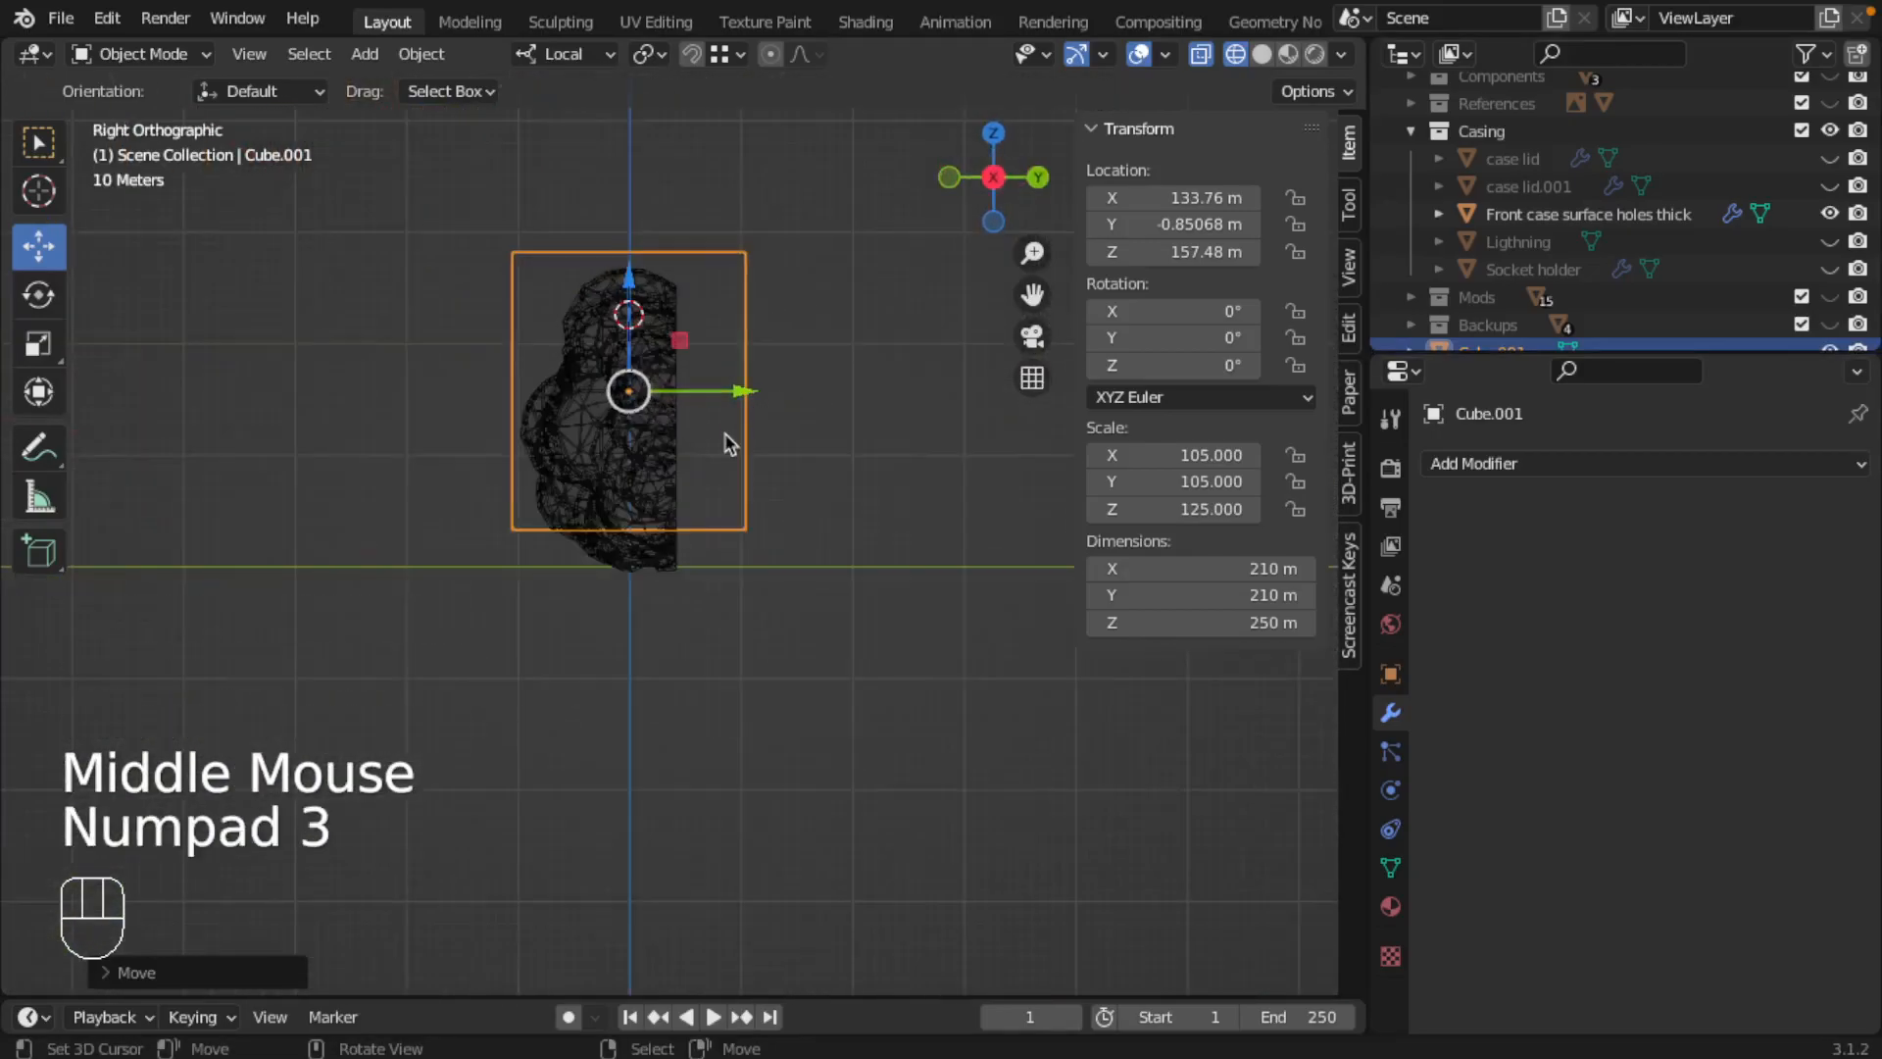
{"action": "key", "text": "KP_4"}
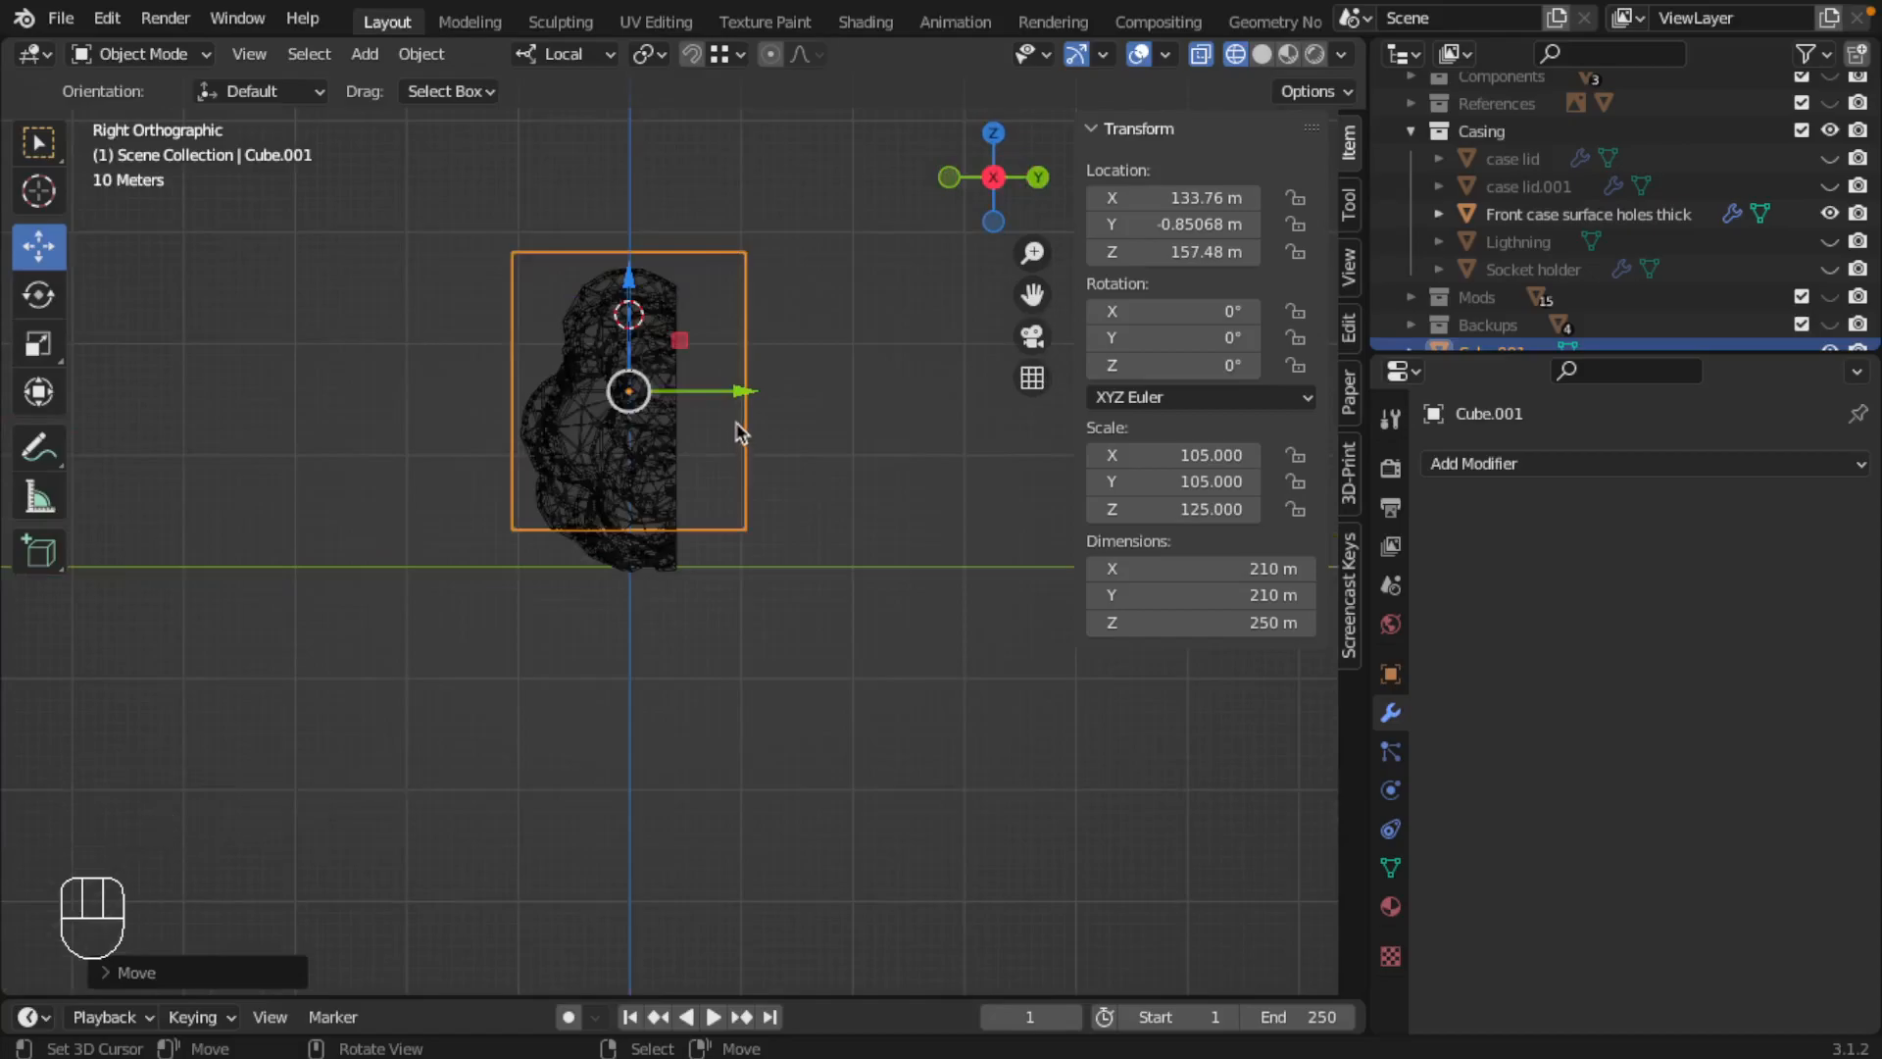
{"action": "key", "text": "KP_1"}
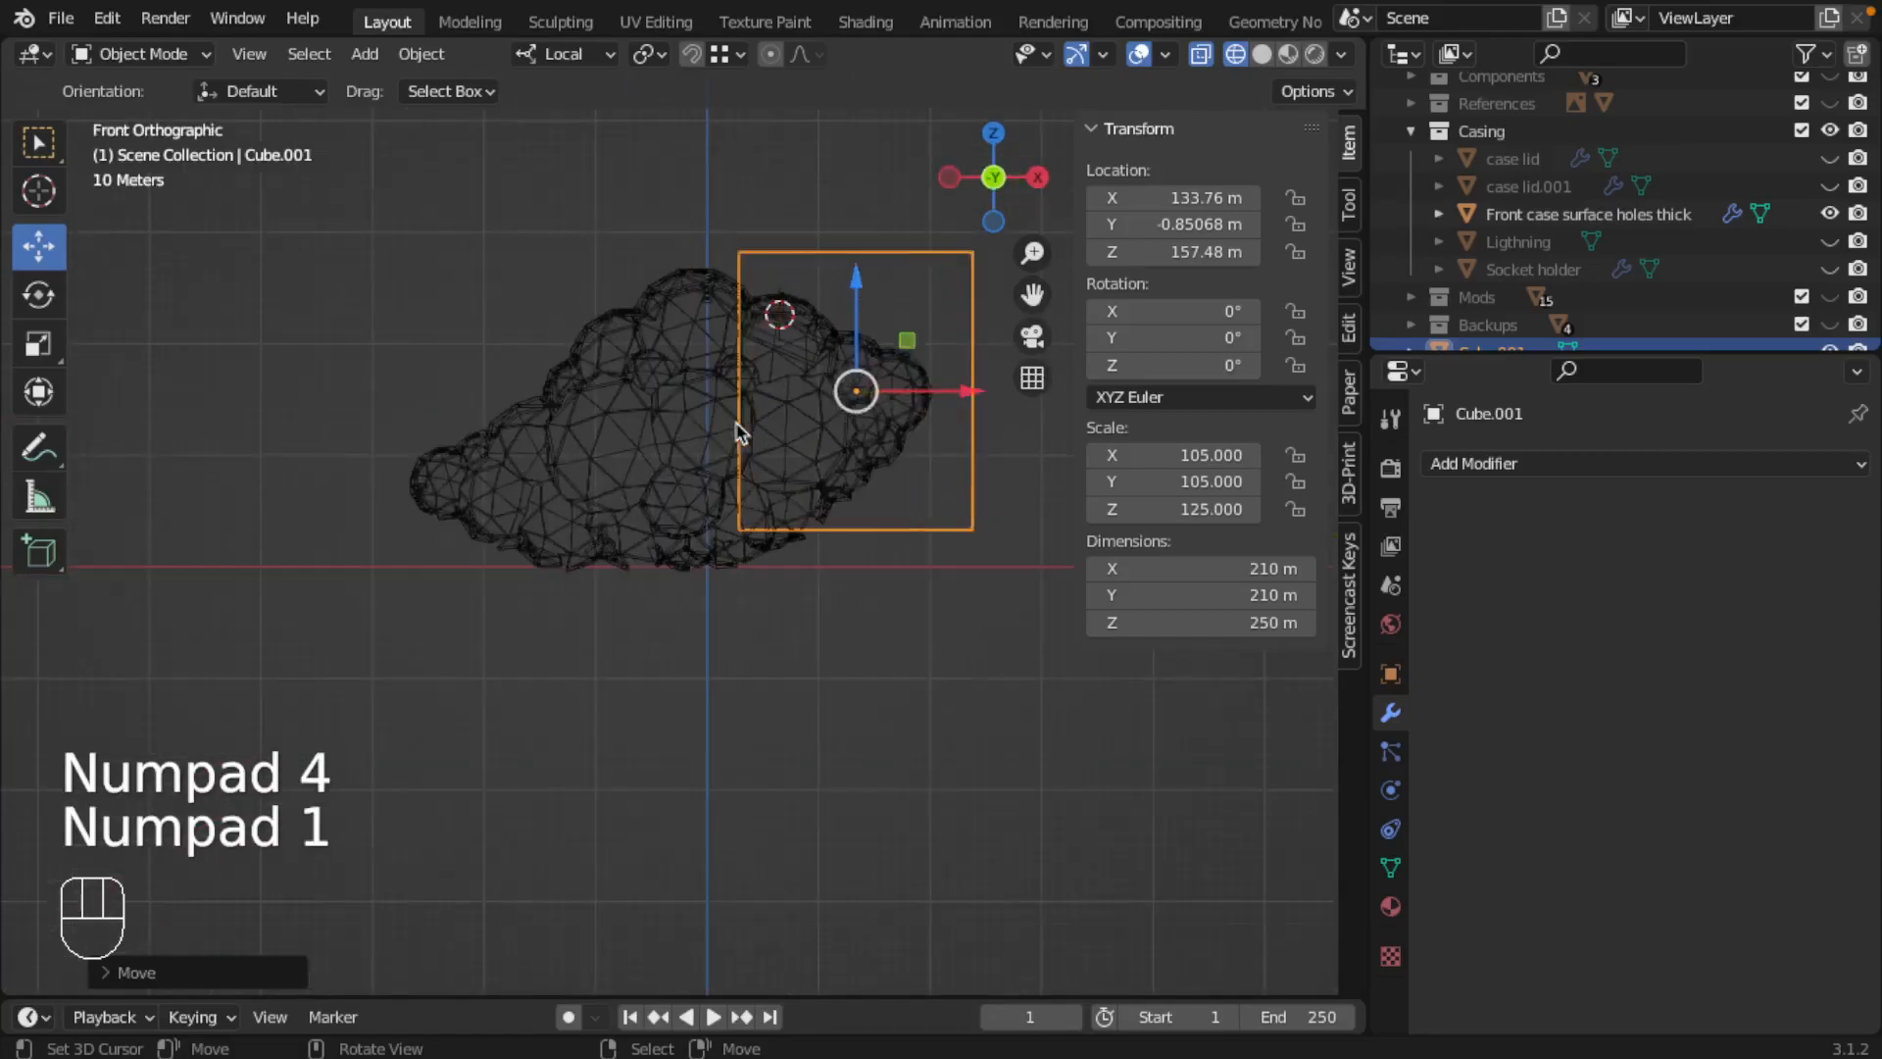
{"action": "key", "text": "KP_3"}
{"action": "scroll", "coordinate": [652, 363], "scroll_direction": "down", "scroll_amount": 2}
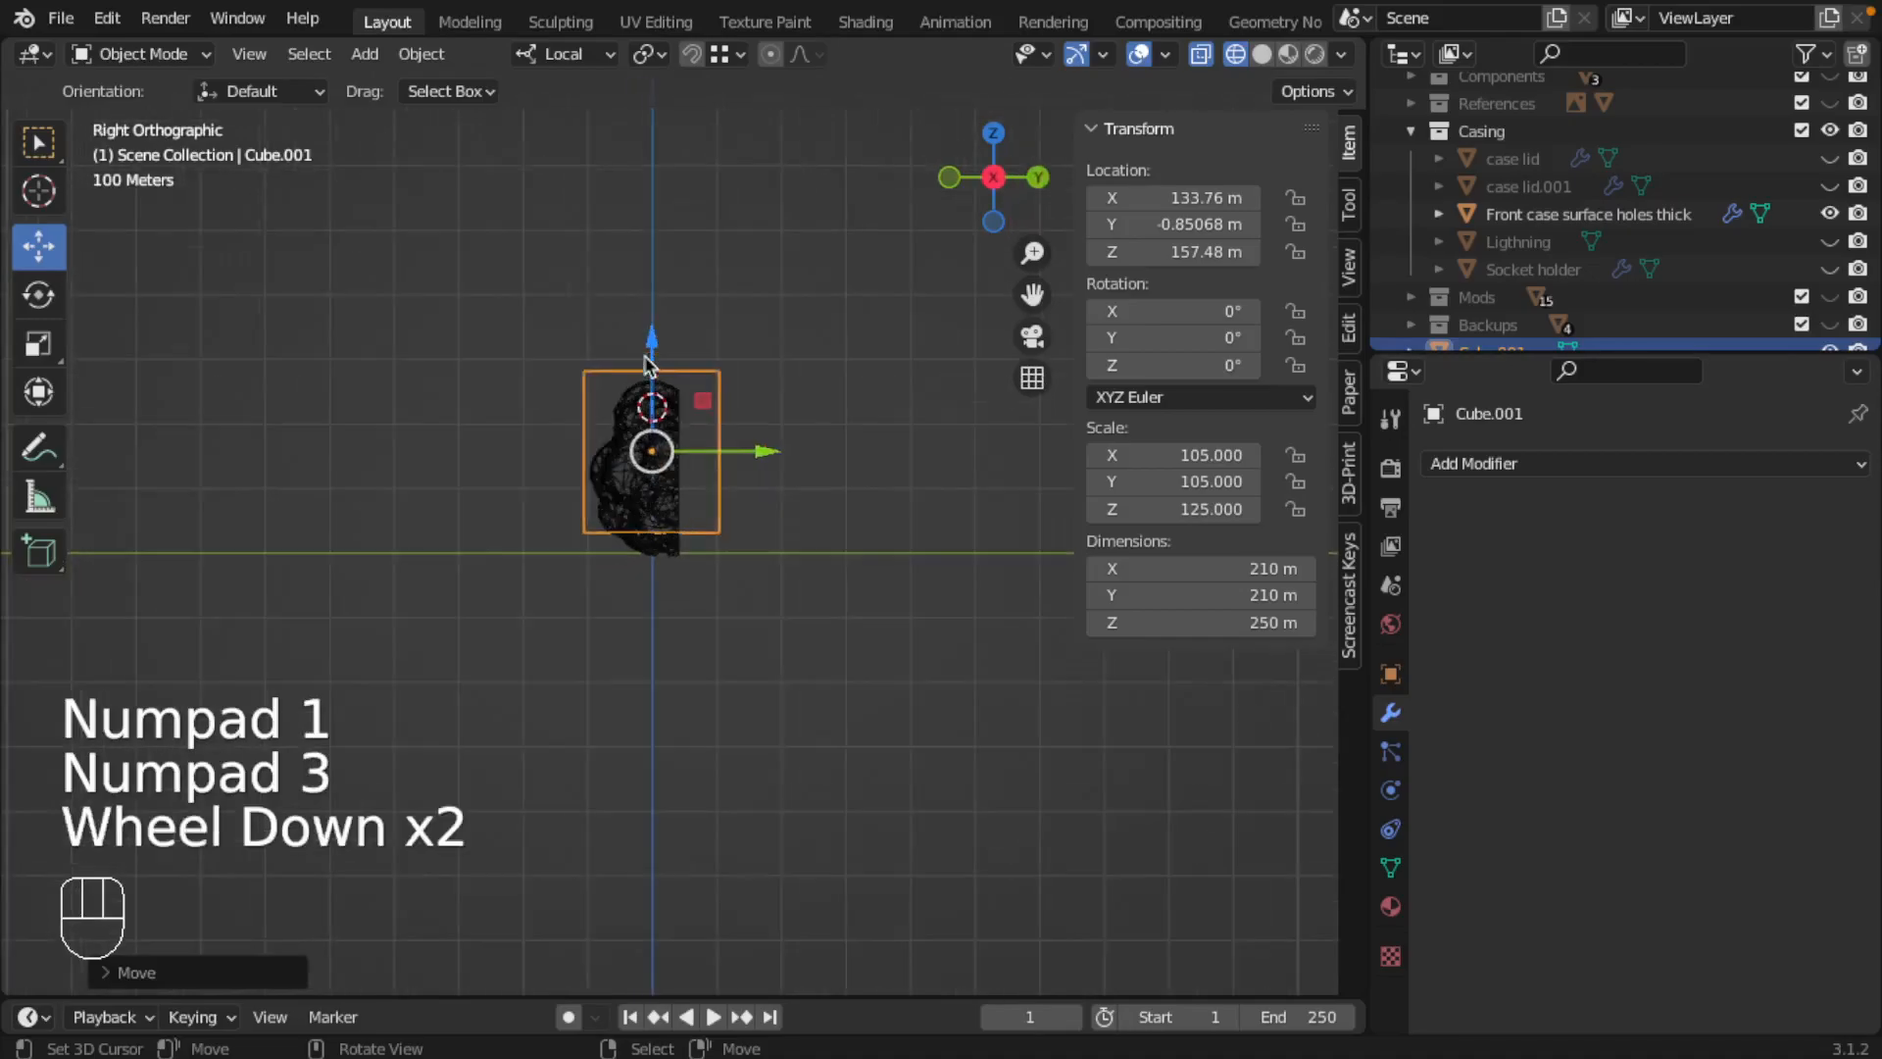
{"action": "scroll", "coordinate": [655, 358], "scroll_direction": "up", "scroll_amount": 3}
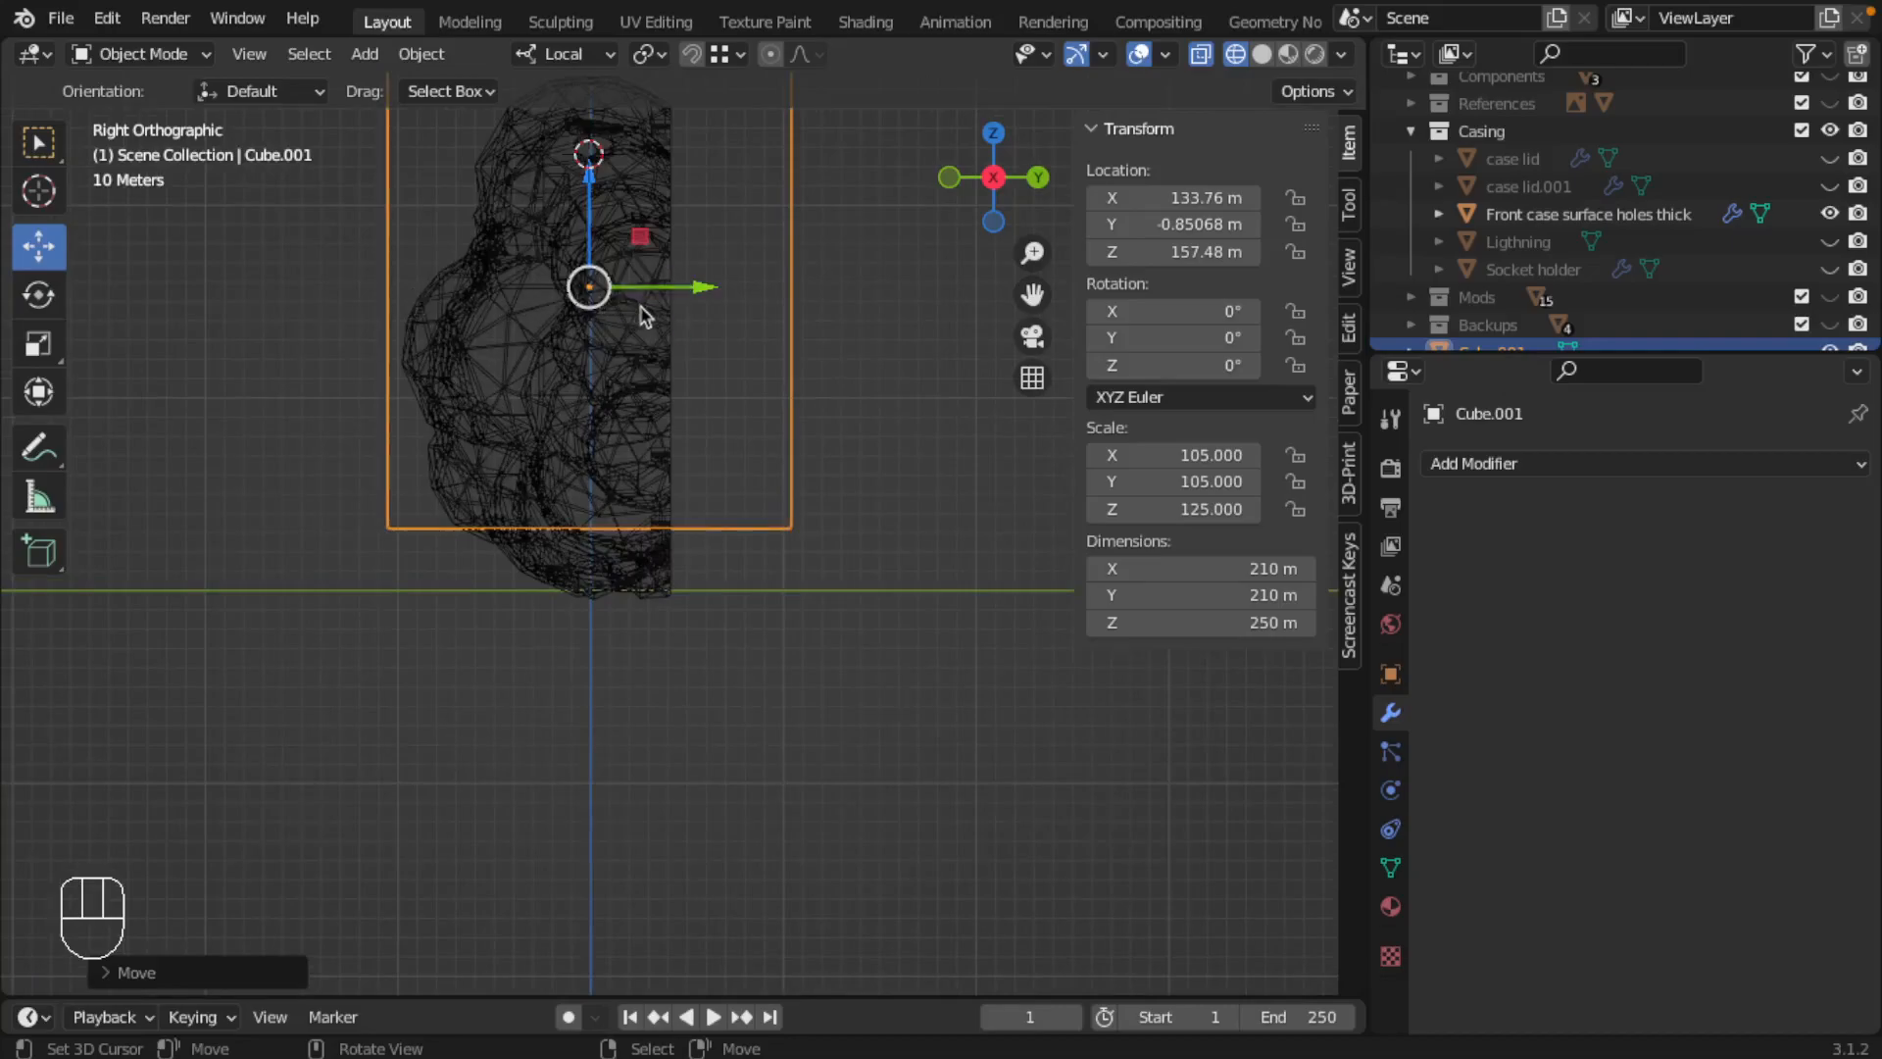
{"action": "mouse_move", "coordinate": [551, 361]}
{"action": "middle_mouse_down"}
{"action": "mouse_move", "coordinate": [569, 389]}
{"action": "mouse_move", "coordinate": [641, 351]}
{"action": "mouse_move", "coordinate": [862, 419]}
{"action": "mouse_move", "coordinate": [784, 392]}
{"action": "middle_mouse_up"}
{"action": "key", "text": "z"}
{"action": "scroll", "coordinate": [520, 361], "scroll_direction": "down", "scroll_amount": 2}
{"action": "scroll", "coordinate": [520, 361], "scroll_direction": "up", "scroll_amount": 1}
{"action": "scroll", "coordinate": [587, 356], "scroll_direction": "down", "scroll_amount": 3}
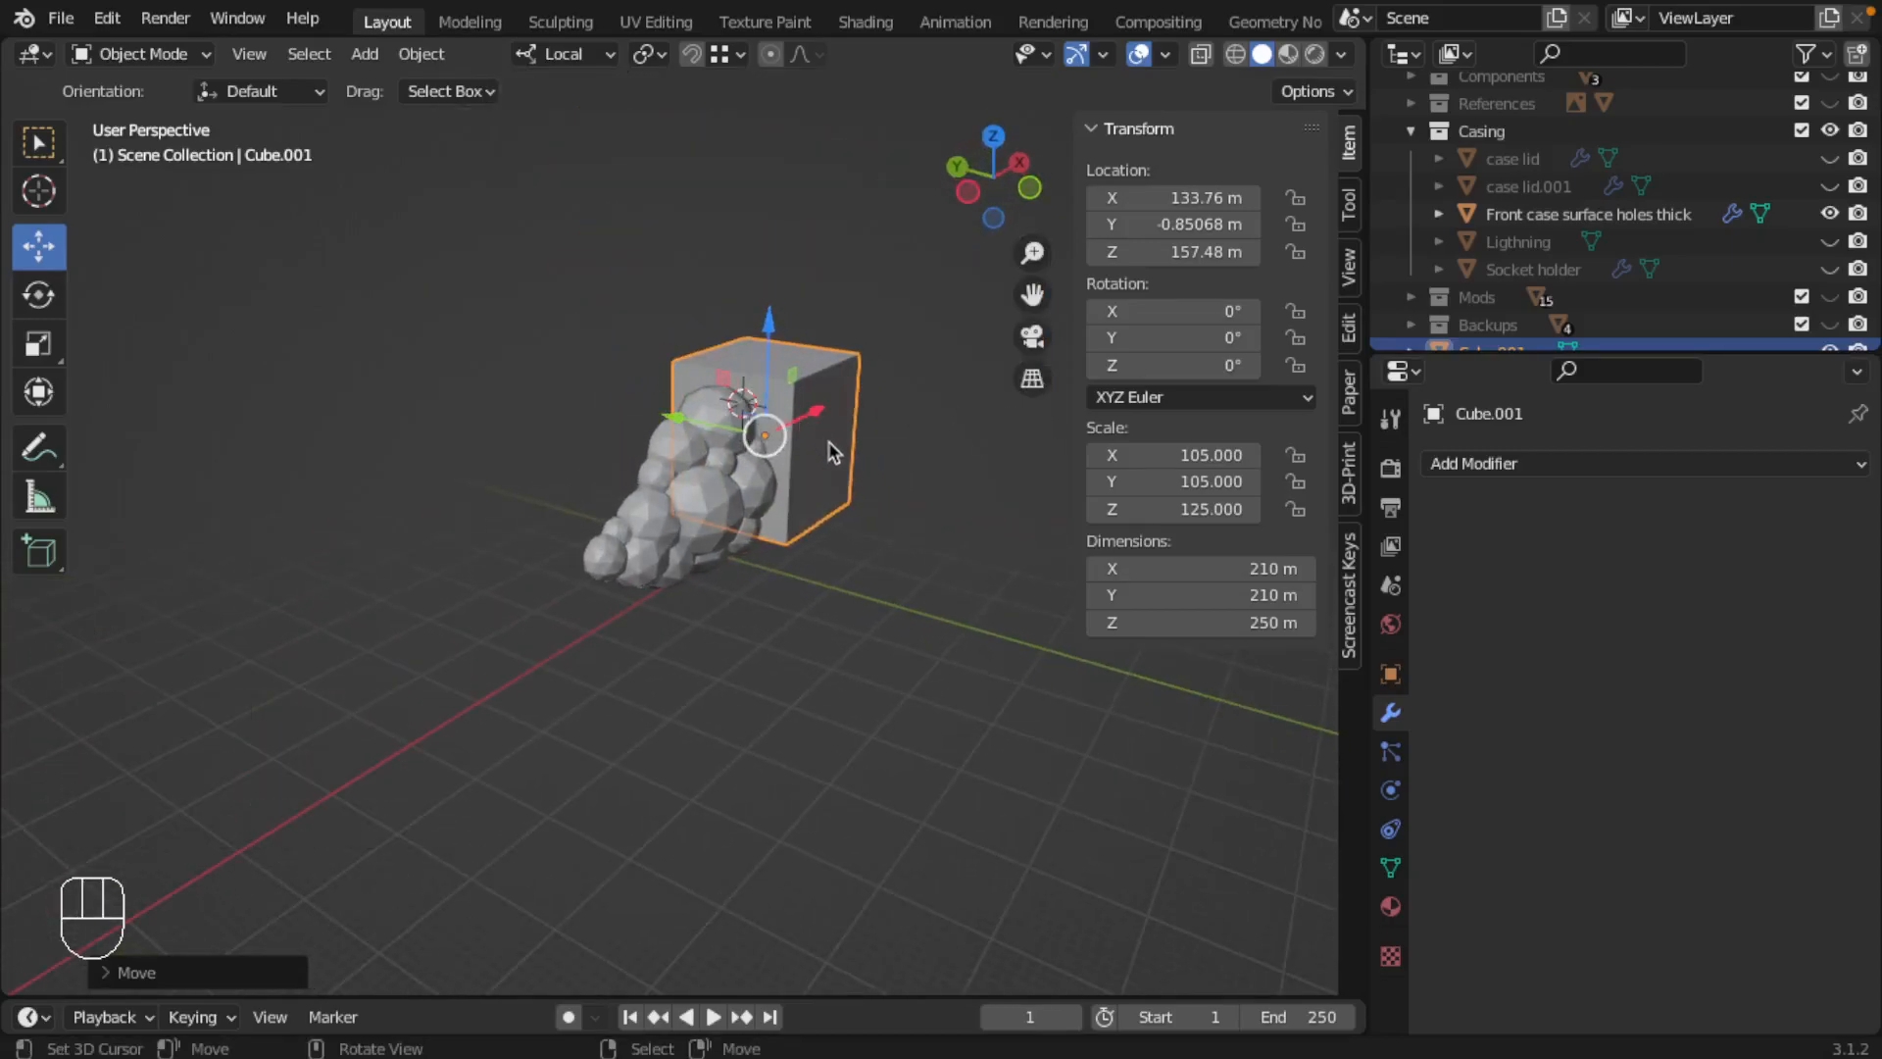
Step: Rotate the cube 90° about X and shift it along its depth to about Y -55.06 m
{"action": "key", "text": "r"}
{"action": "key", "text": "x"}
{"action": "key", "text": "KP_9"}
{"action": "key", "text": "KP_0"}
{"action": "key", "text": "Return"}
{"action": "middle_click_drag", "start_coordinate": [828, 451], "coordinate": [592, 424]}
{"action": "left_click_drag", "start_coordinate": [806, 432], "coordinate": [853, 425]}
{"action": "mouse_move", "coordinate": [853, 425]}
{"action": "middle_mouse_down"}
{"action": "mouse_move", "coordinate": [998, 465]}
{"action": "mouse_move", "coordinate": [975, 437]}
{"action": "middle_mouse_up"}
Step: In the wireframe back view, reposition the cube over the cloud's large end at about X 117.22 m and Z 191.6 m
{"action": "key", "text": "z"}
{"action": "scroll", "coordinate": [578, 441], "scroll_direction": "up", "scroll_amount": 2}
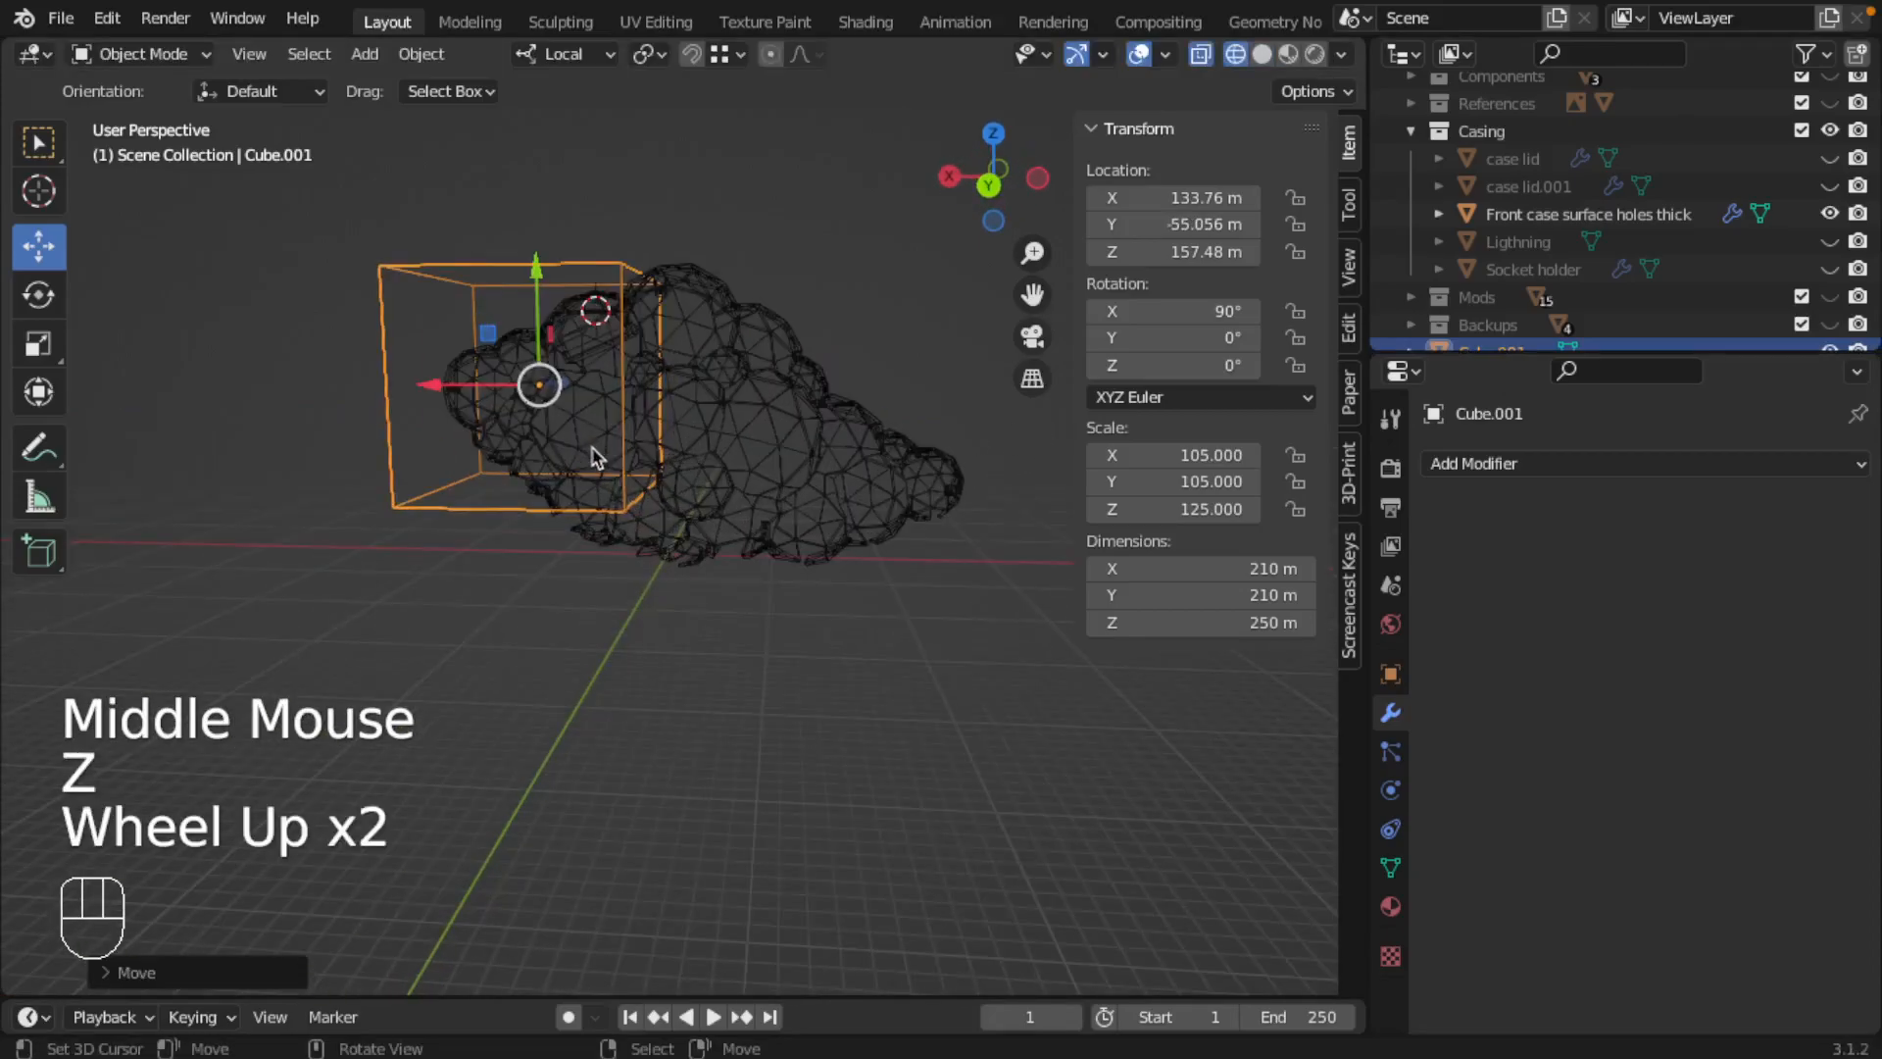
{"action": "key", "text": "KP_1"}
{"action": "key", "text": "KP_1"}
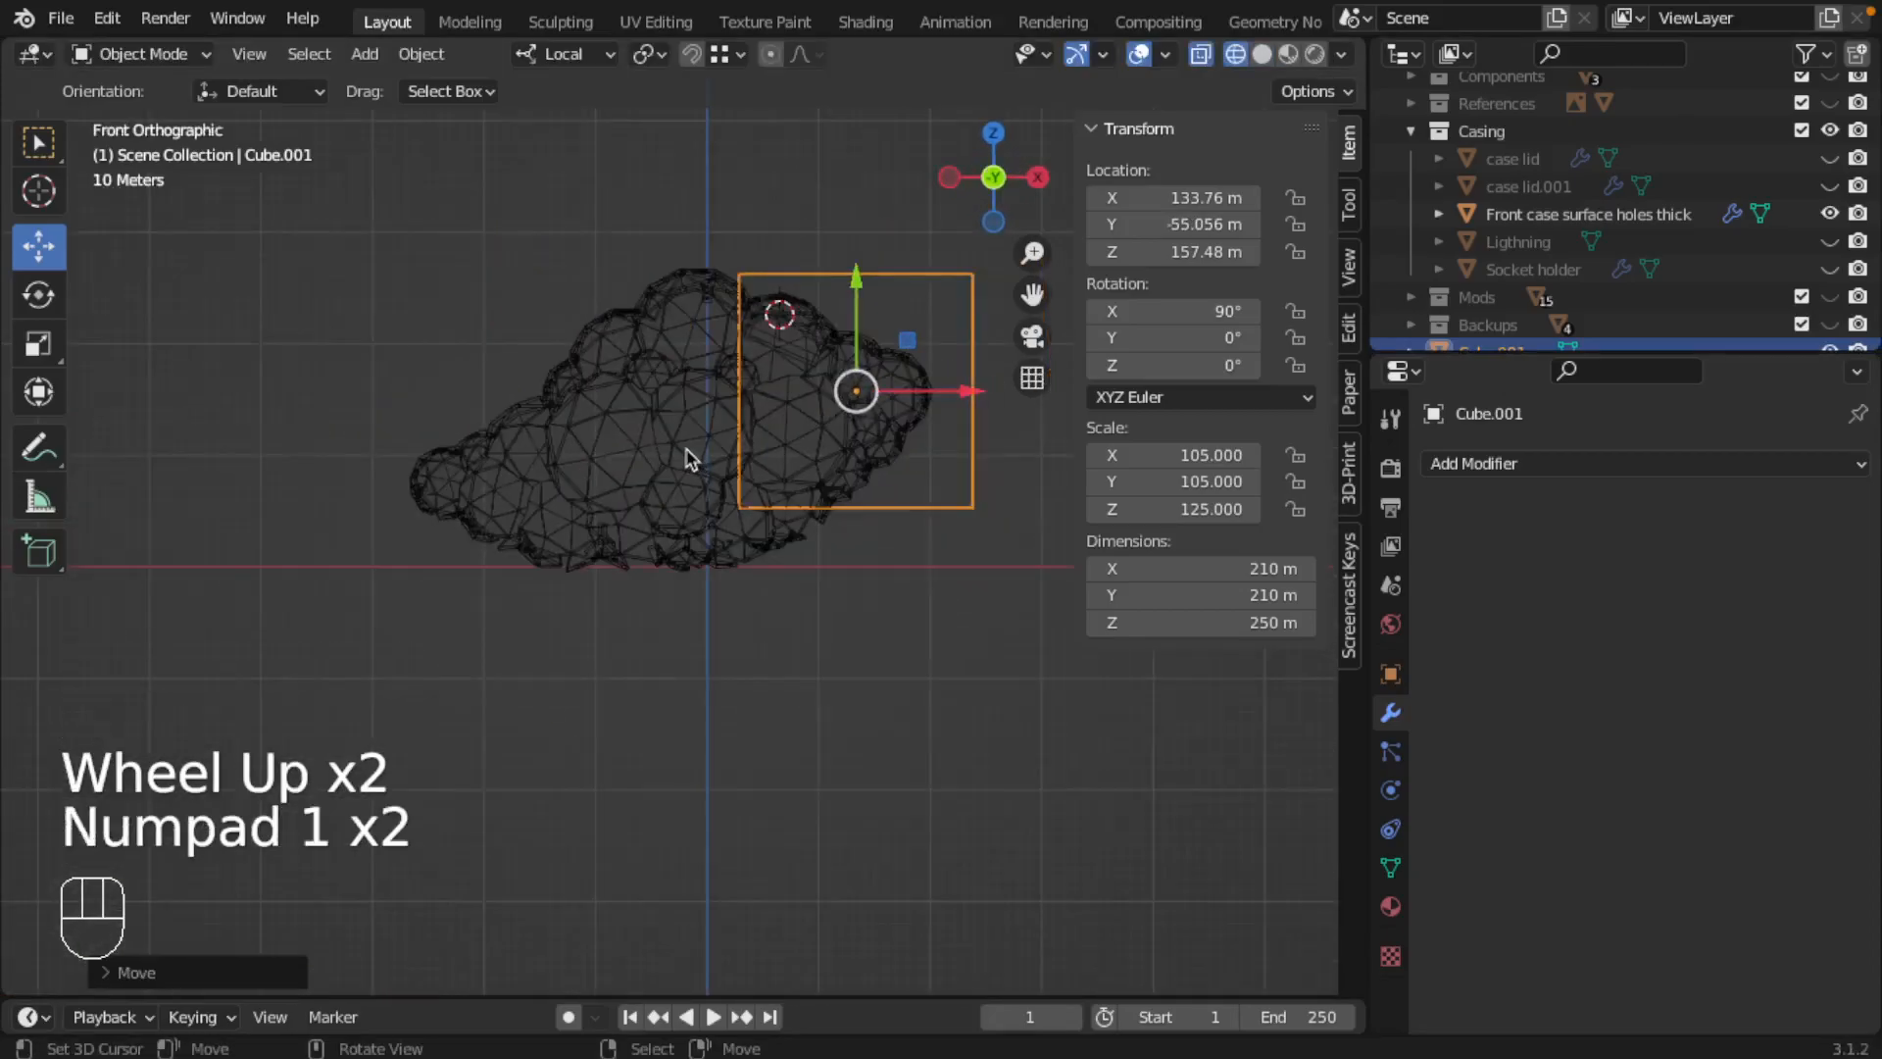
{"action": "key", "text": "ctrl+KP_1"}
{"action": "scroll", "coordinate": [586, 410], "scroll_direction": "down", "scroll_amount": 1}
{"action": "scroll", "coordinate": [586, 402], "scroll_direction": "up", "scroll_amount": 2}
{"action": "middle_click_drag", "start_coordinate": [602, 293], "coordinate": [622, 366], "text": "shift"}
{"action": "left_click_drag", "start_coordinate": [389, 430], "coordinate": [415, 428]}
{"action": "left_click_drag", "start_coordinate": [520, 323], "coordinate": [526, 275]}
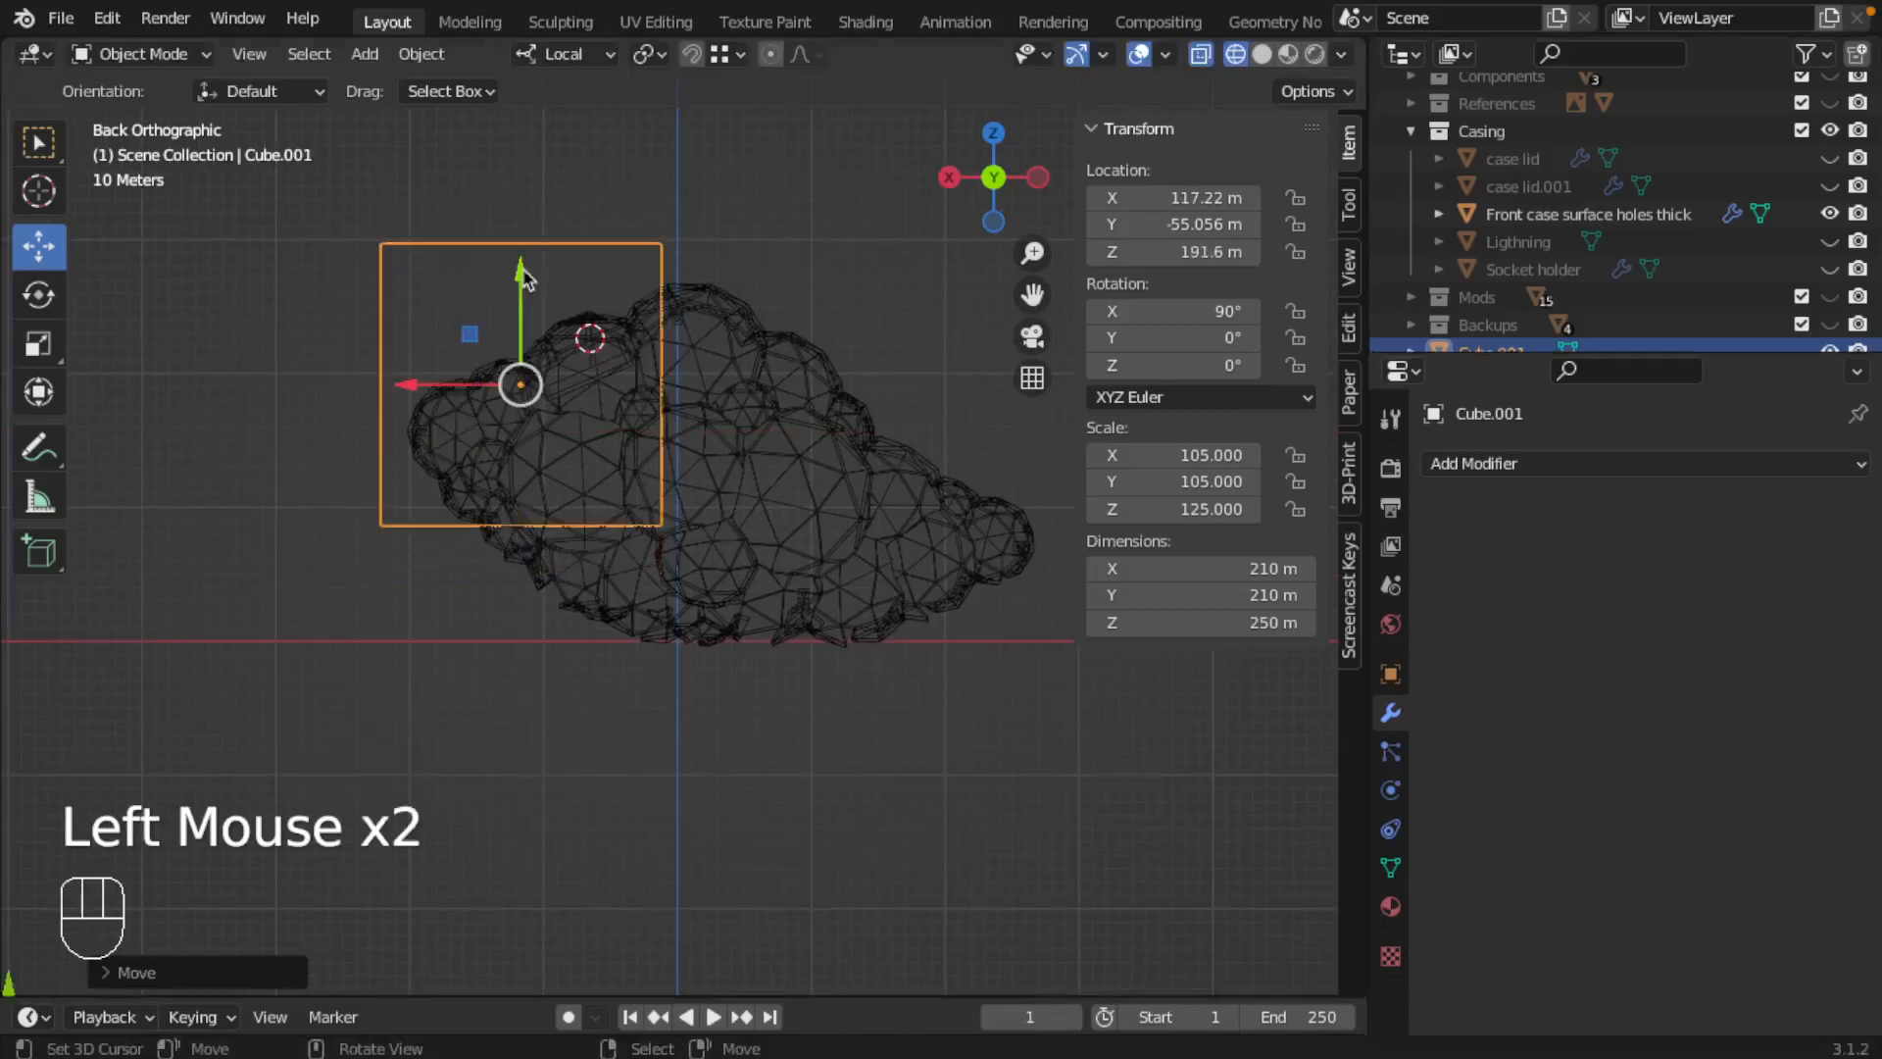
Step: Move the cube to the cloud's narrow end, at about X -178.48 m and Z 84.07 m
{"action": "left_click_drag", "start_coordinate": [409, 389], "coordinate": [804, 410]}
{"action": "left_click_drag", "start_coordinate": [915, 286], "coordinate": [904, 401]}
{"action": "middle_click_drag", "start_coordinate": [956, 493], "coordinate": [643, 530], "text": "shift"}
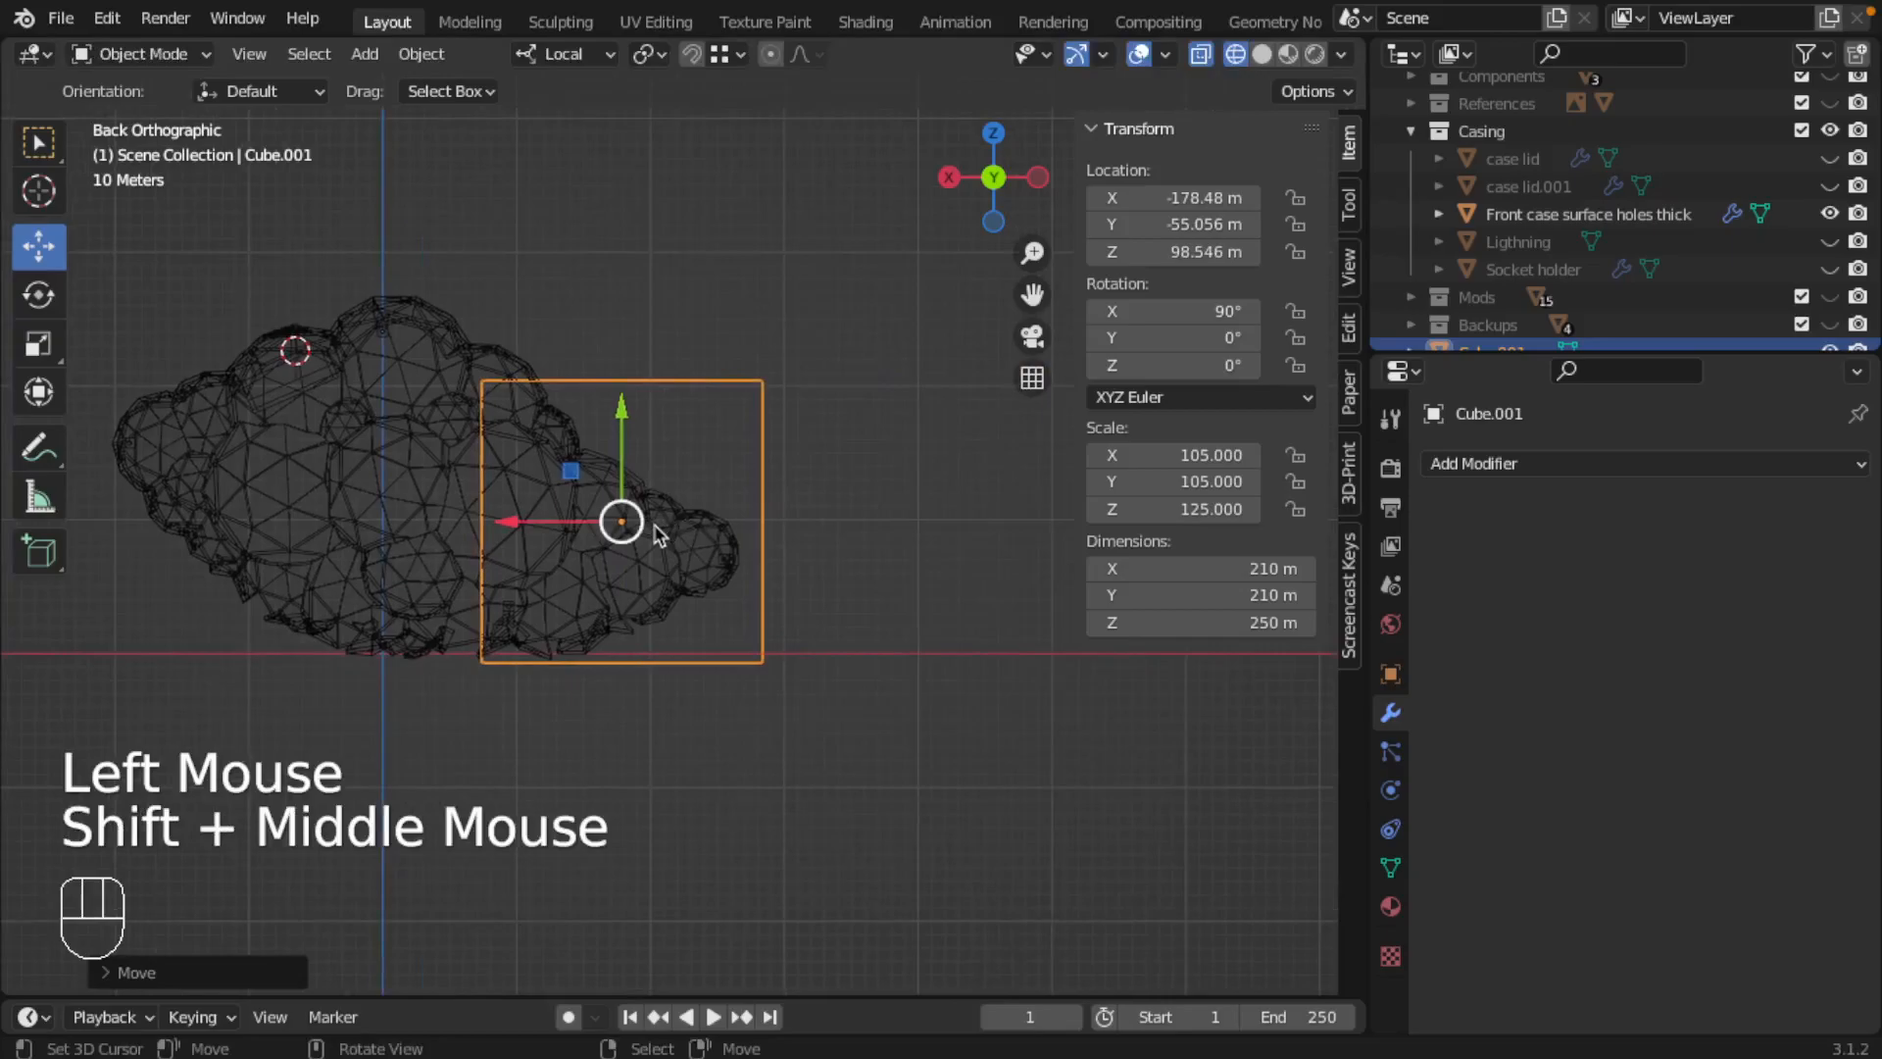
{"action": "left_click_drag", "start_coordinate": [622, 405], "coordinate": [623, 423]}
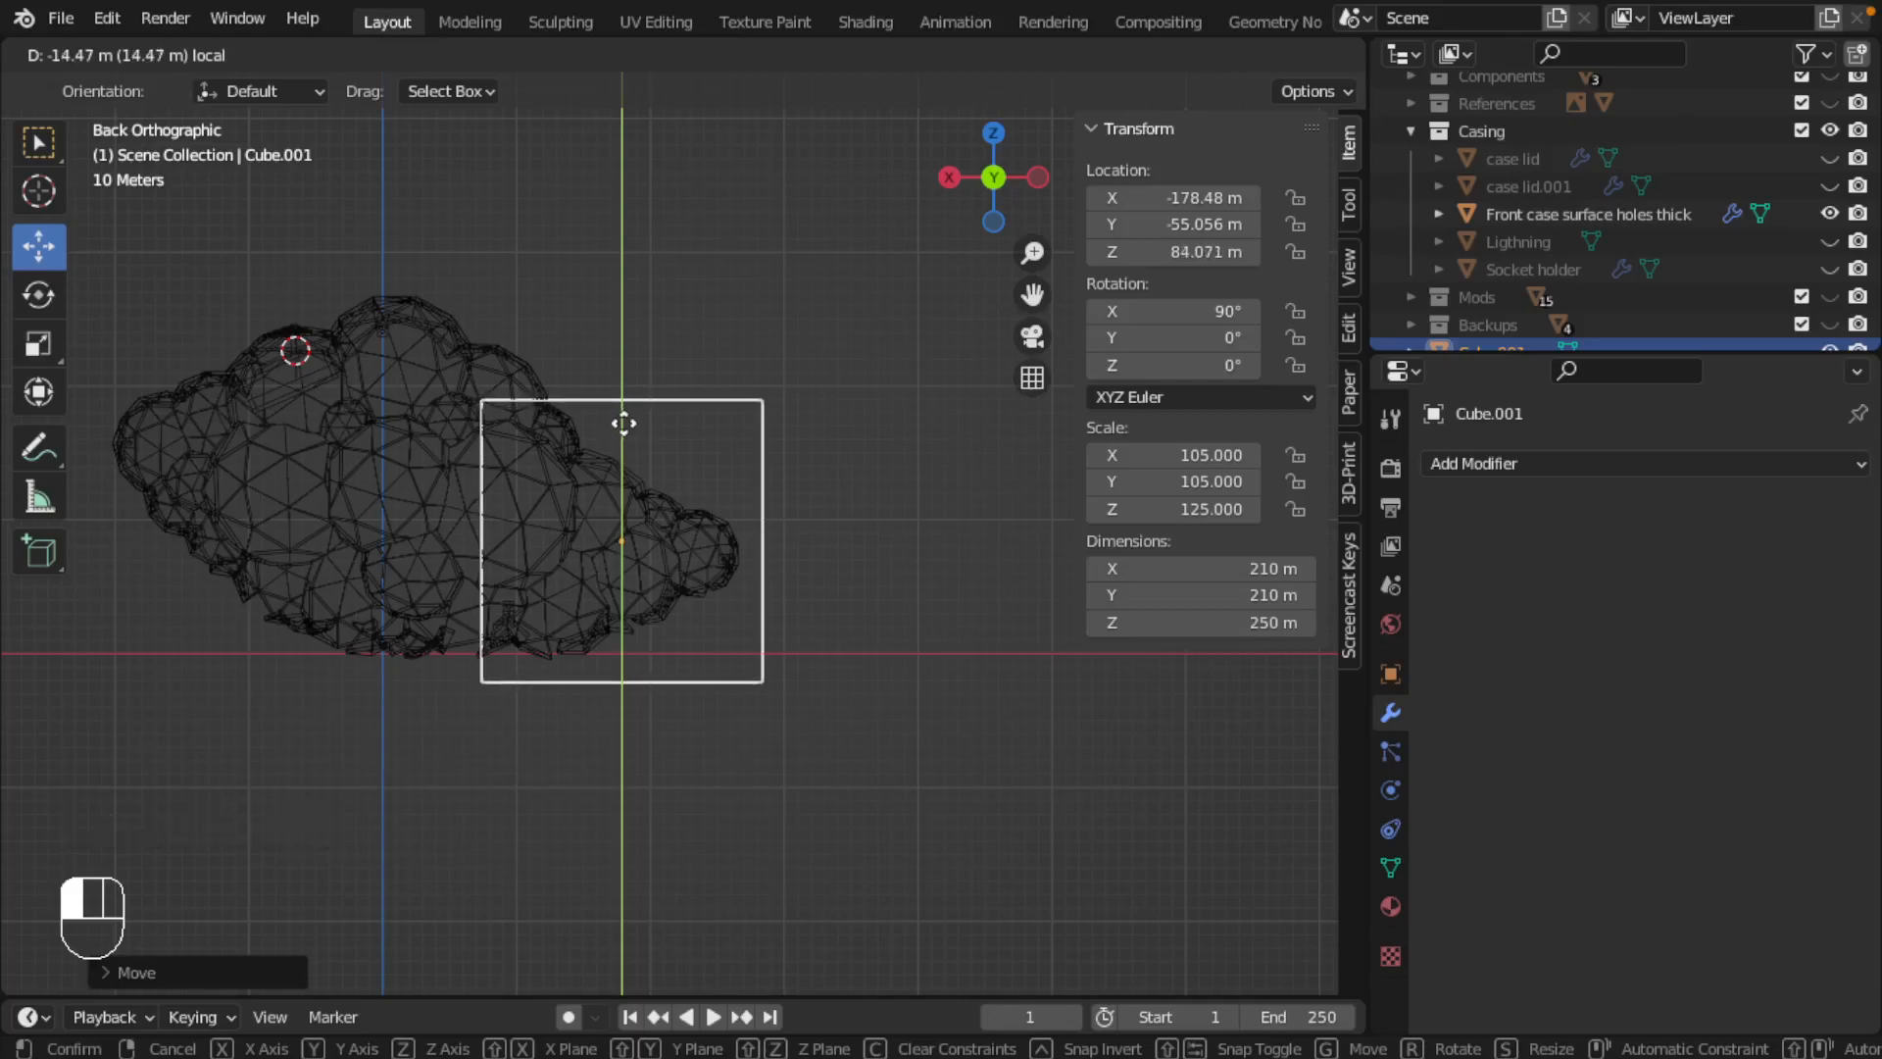
Step: Fine-tune the cube's position around the narrow end to about X -169.5 m and Z 76.59 m
{"action": "left_click_drag", "start_coordinate": [541, 495], "coordinate": [533, 496]}
{"action": "scroll", "coordinate": [533, 496], "scroll_direction": "up", "scroll_amount": 2}
{"action": "middle_click_drag", "start_coordinate": [394, 674], "coordinate": [603, 559], "text": "shift"}
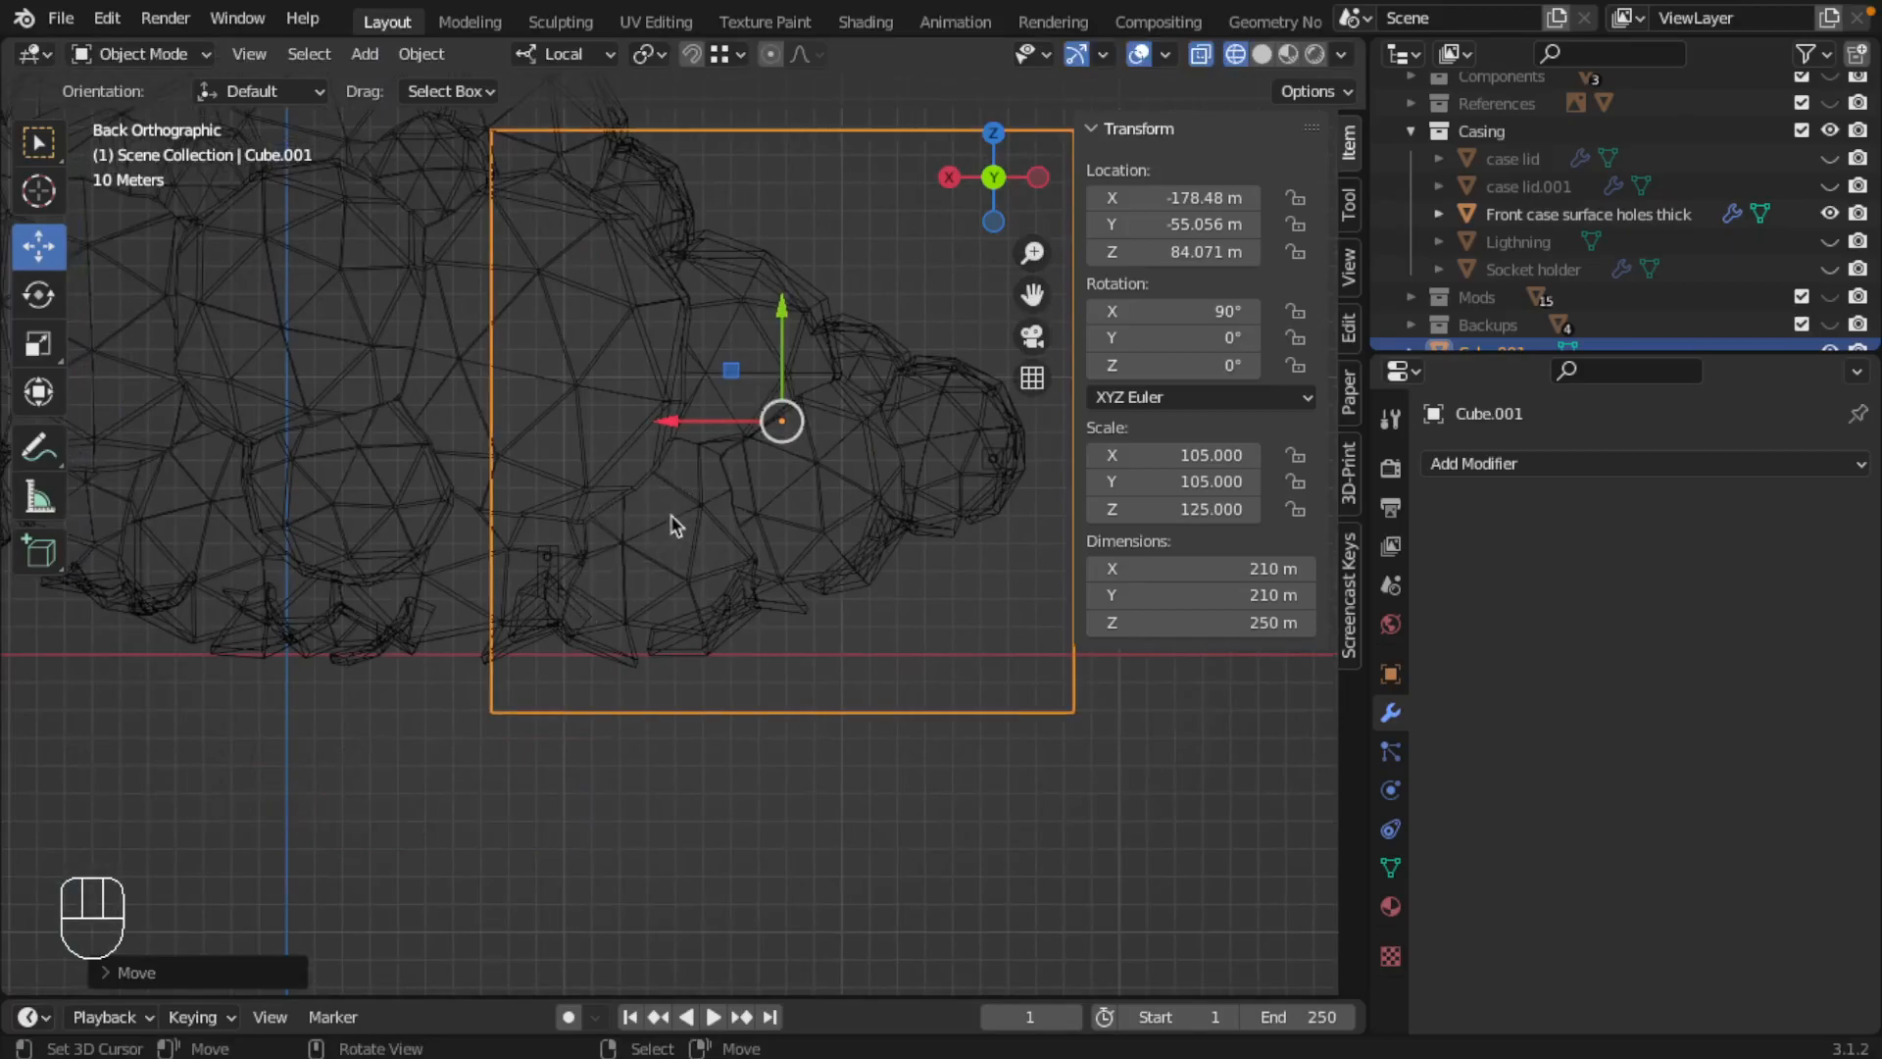
{"action": "middle_click_drag", "start_coordinate": [576, 642], "coordinate": [538, 663], "text": "shift"}
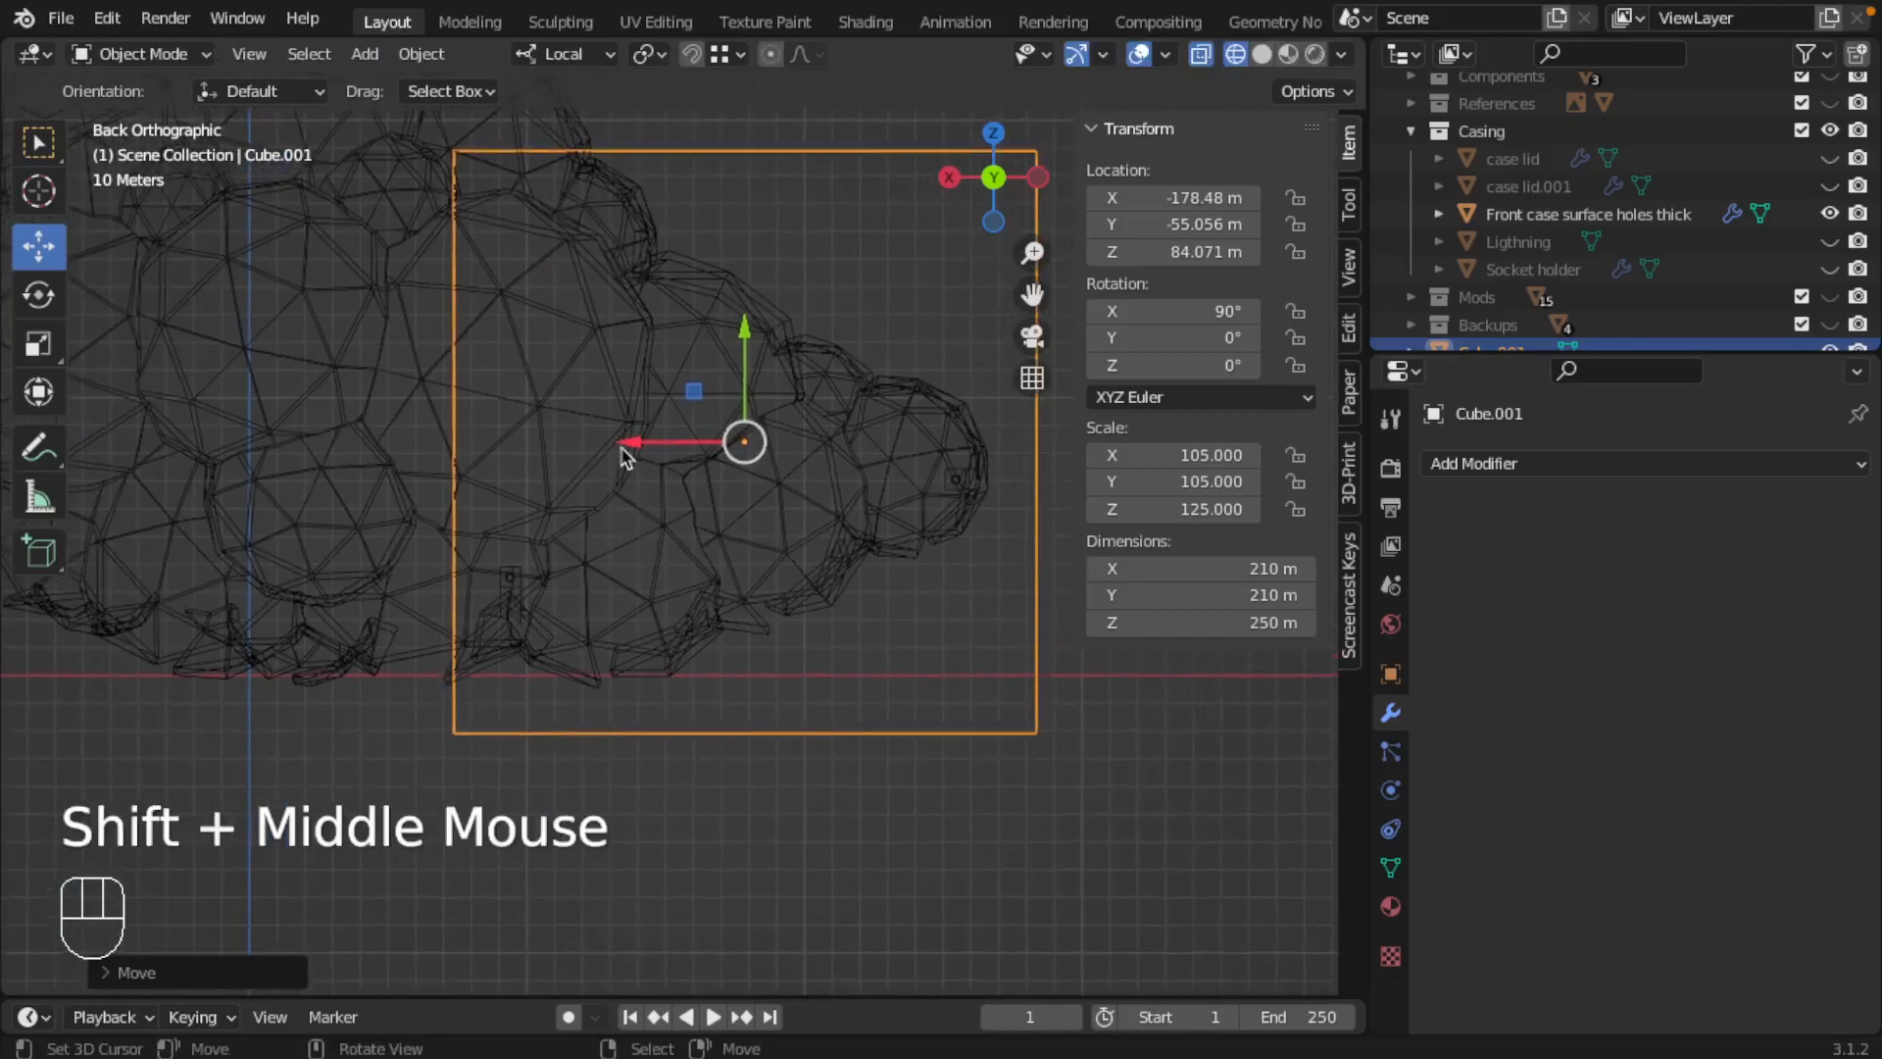
{"action": "left_click_drag", "start_coordinate": [632, 447], "coordinate": [606, 442]}
{"action": "middle_click_drag", "start_coordinate": [606, 442], "coordinate": [643, 664], "text": "shift"}
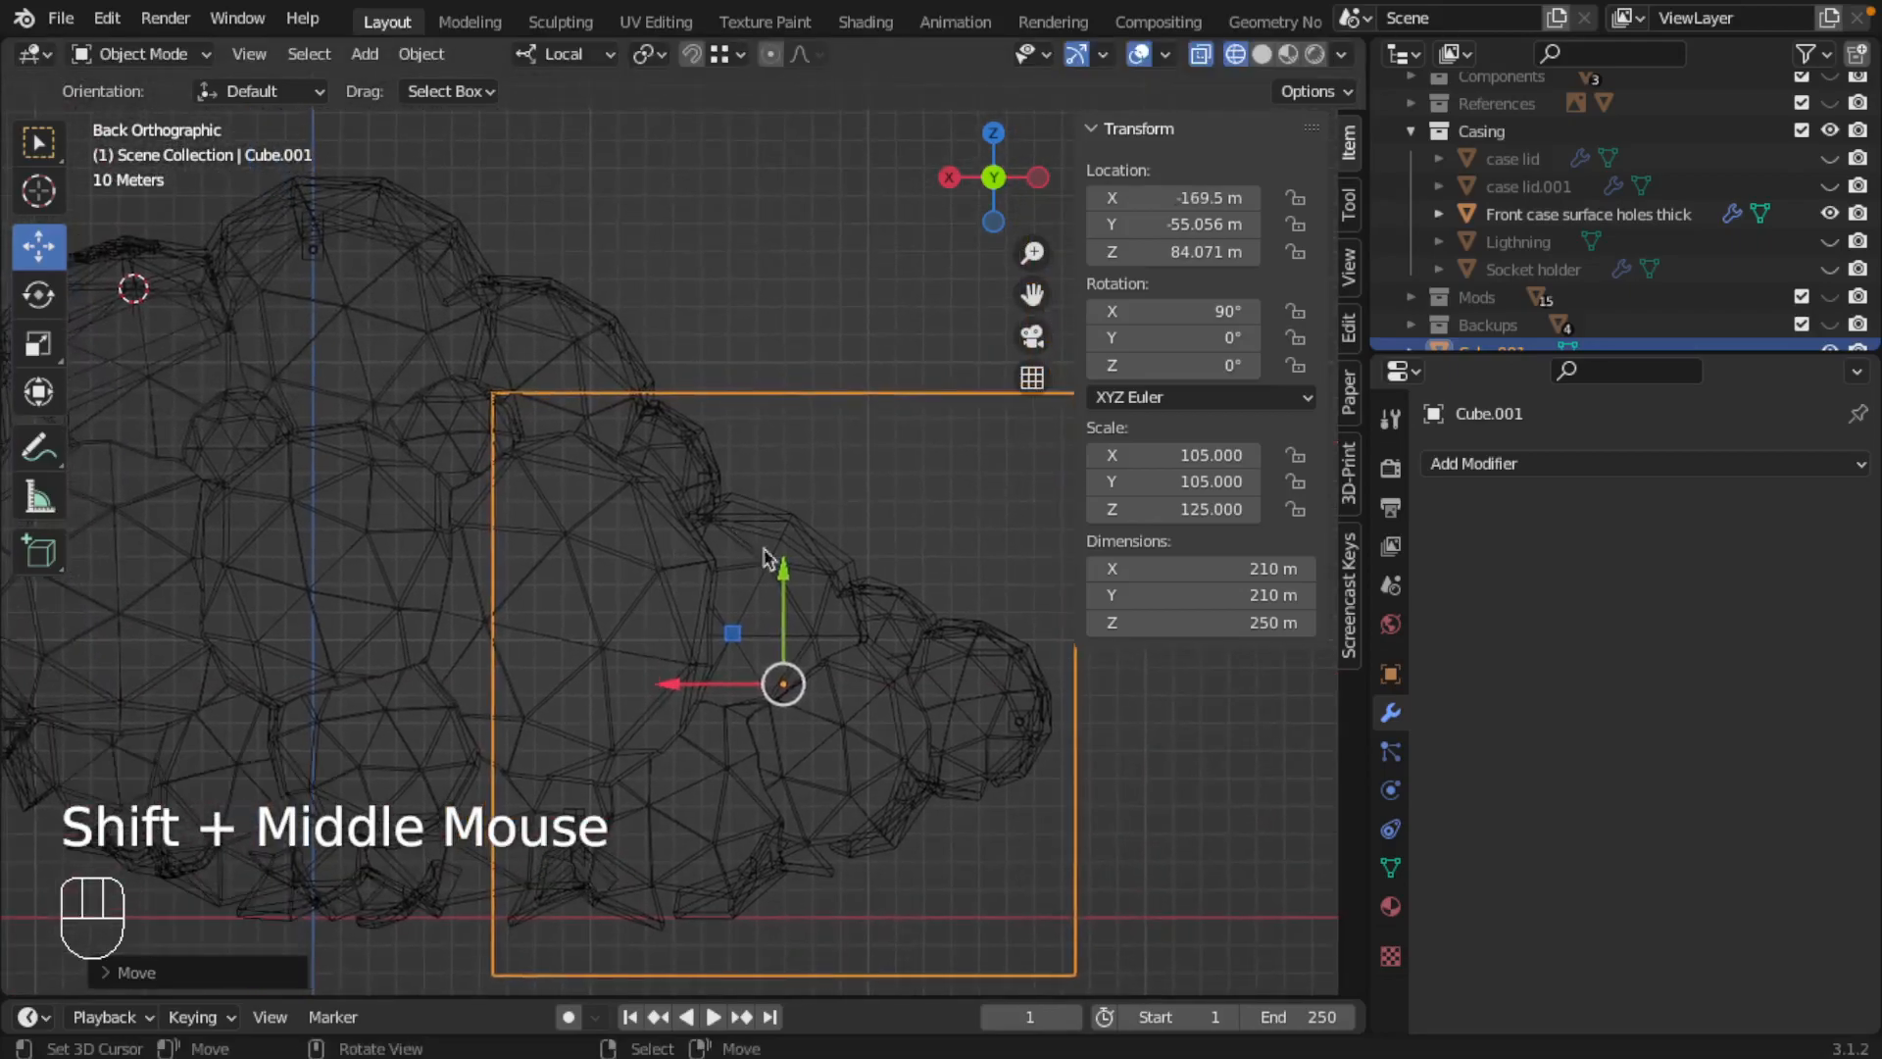
{"action": "left_click_drag", "start_coordinate": [784, 575], "coordinate": [786, 588]}
Step: Duplicate the cube straight upward to about Z 297 m and set the transform orientation to Global
{"action": "middle_click_drag", "start_coordinate": [261, 516], "coordinate": [447, 492], "text": "shift"}
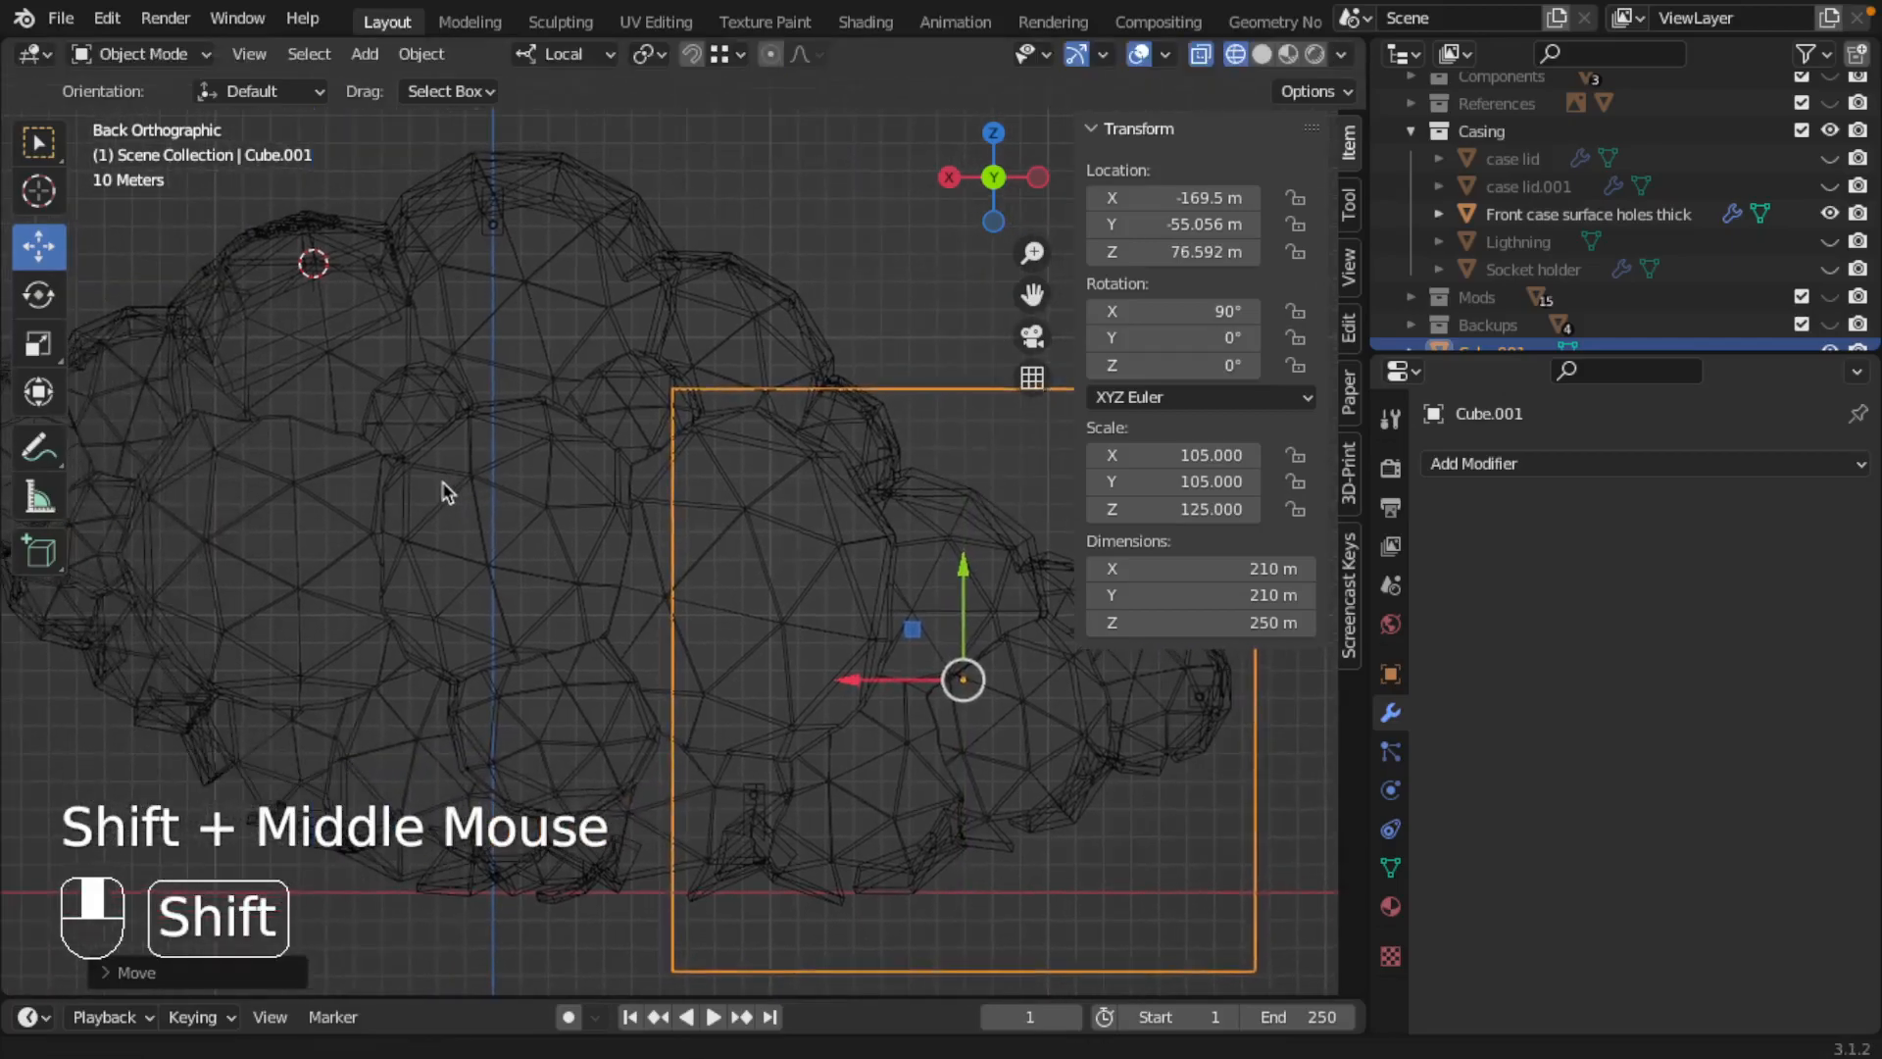
{"action": "scroll", "coordinate": [446, 490], "scroll_direction": "up", "scroll_amount": 1}
{"action": "scroll", "coordinate": [643, 445], "scroll_direction": "down", "scroll_amount": 3}
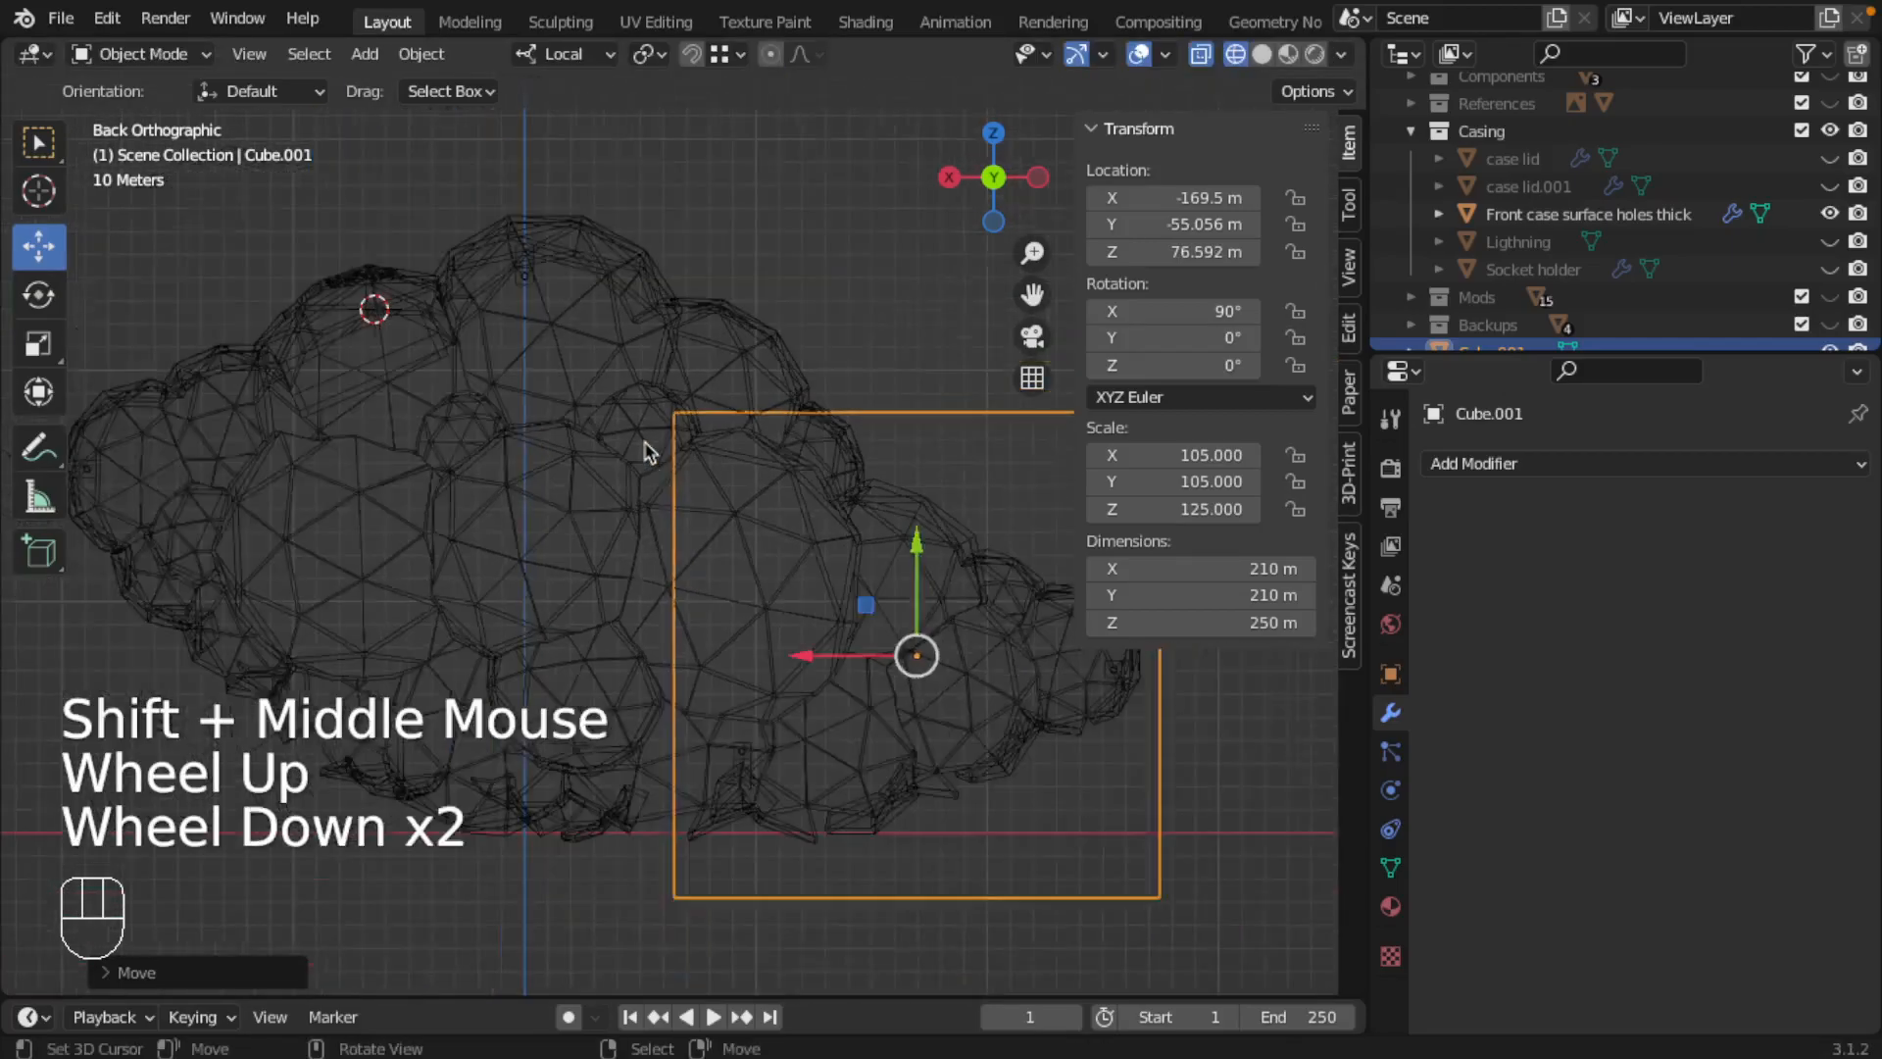
{"action": "key", "text": "shift"}
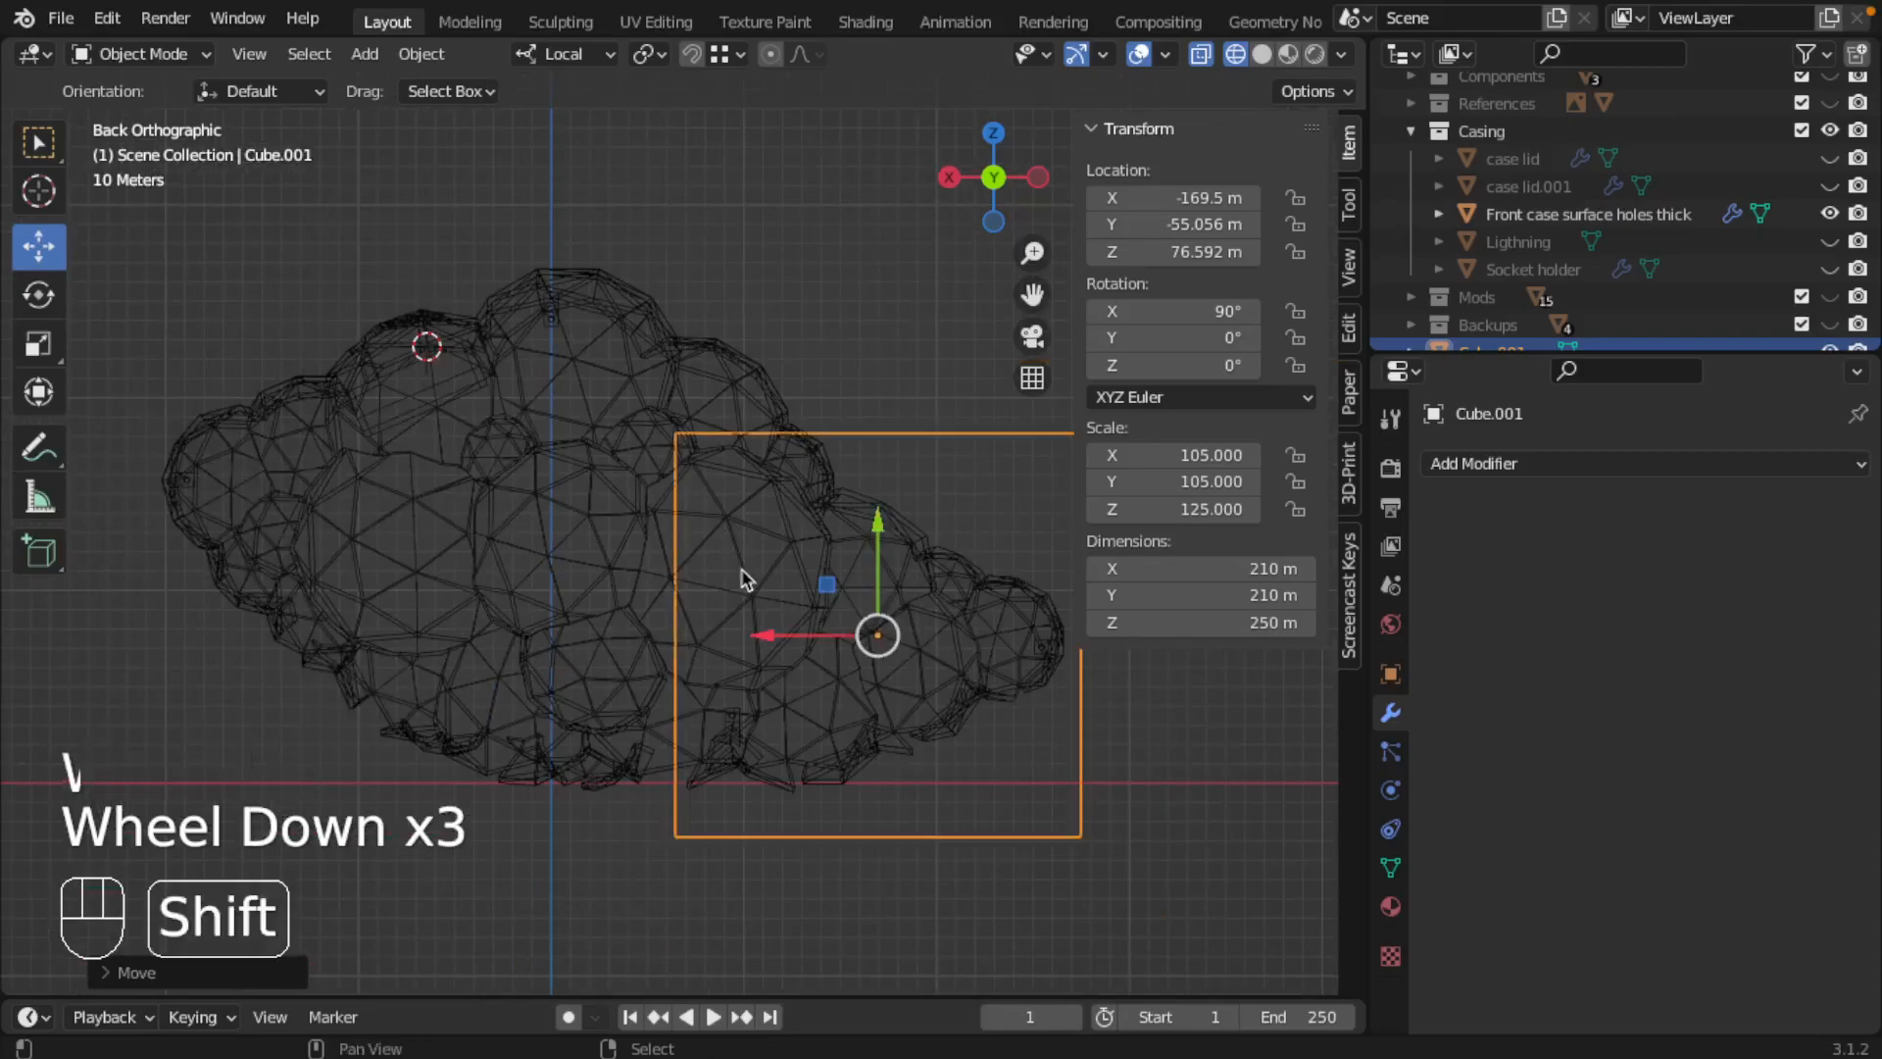
{"action": "middle_click_drag", "start_coordinate": [796, 588], "coordinate": [713, 618], "text": "shift"}
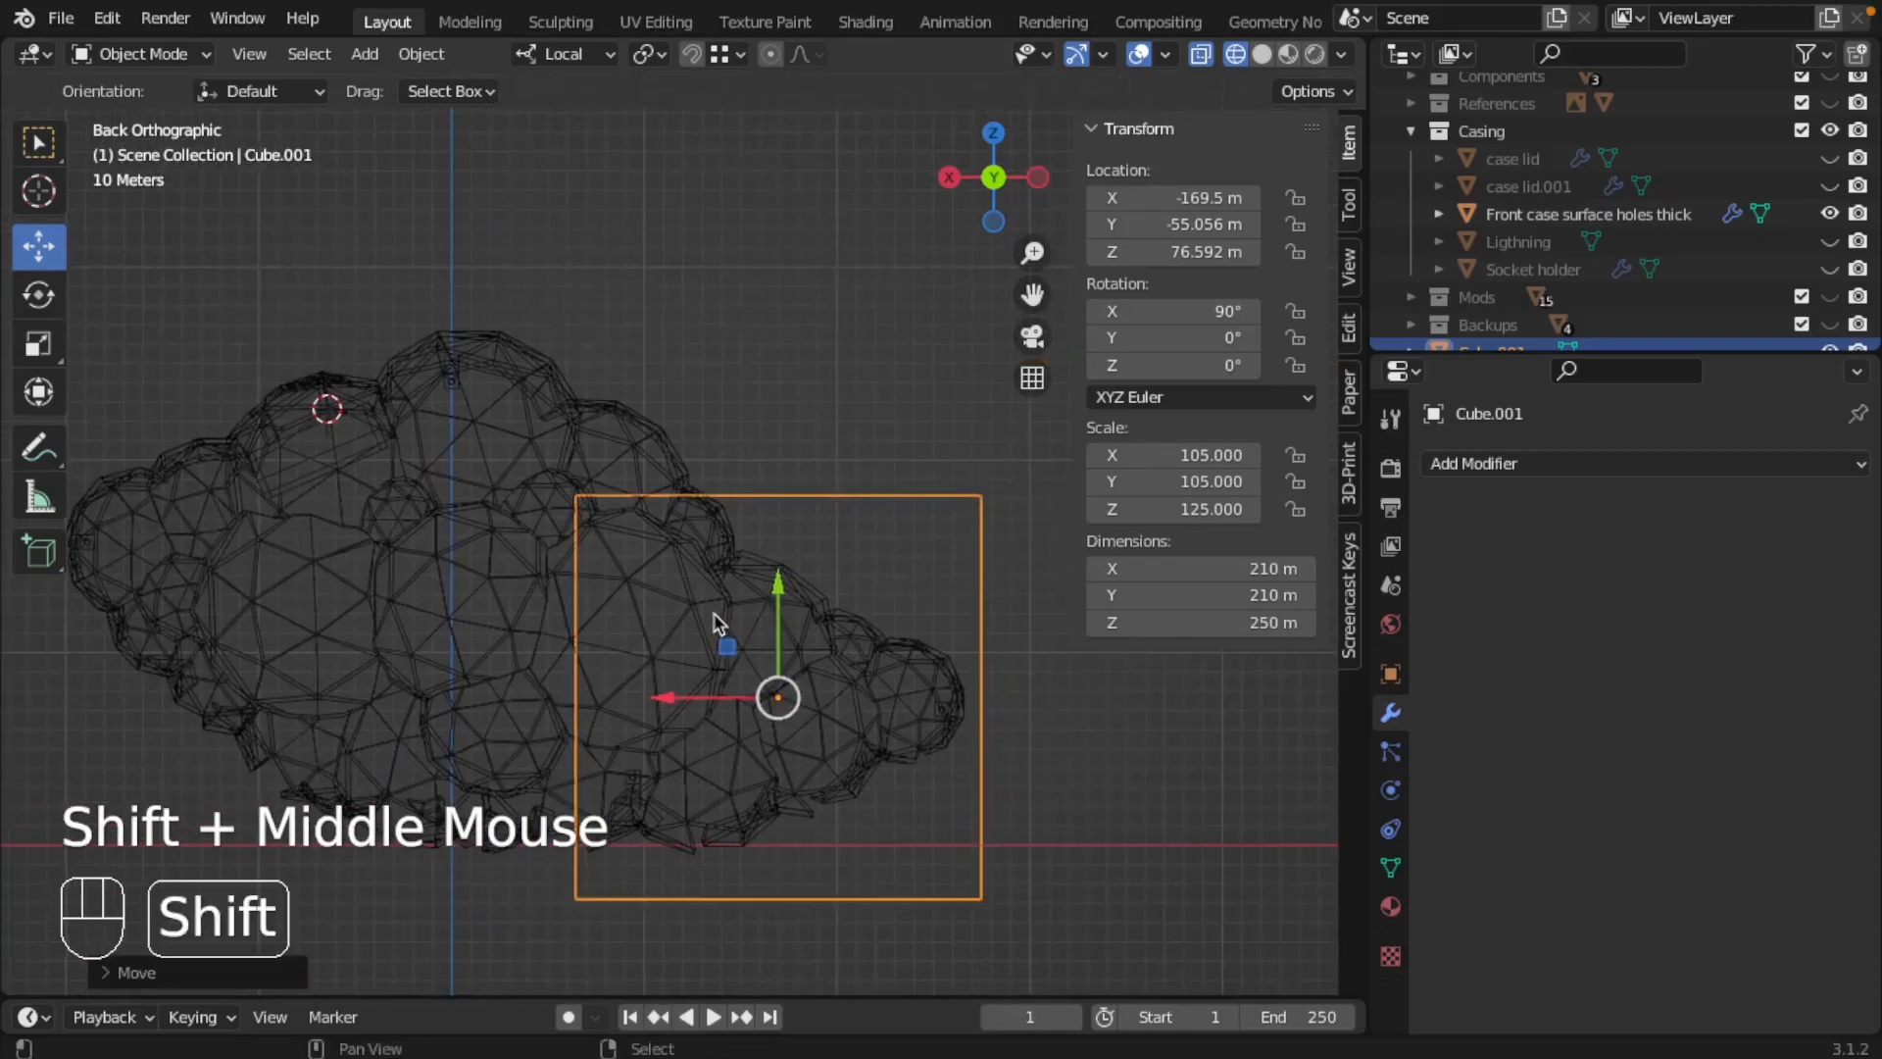
{"action": "key", "text": "shift+d"}
{"action": "key", "text": "z"}
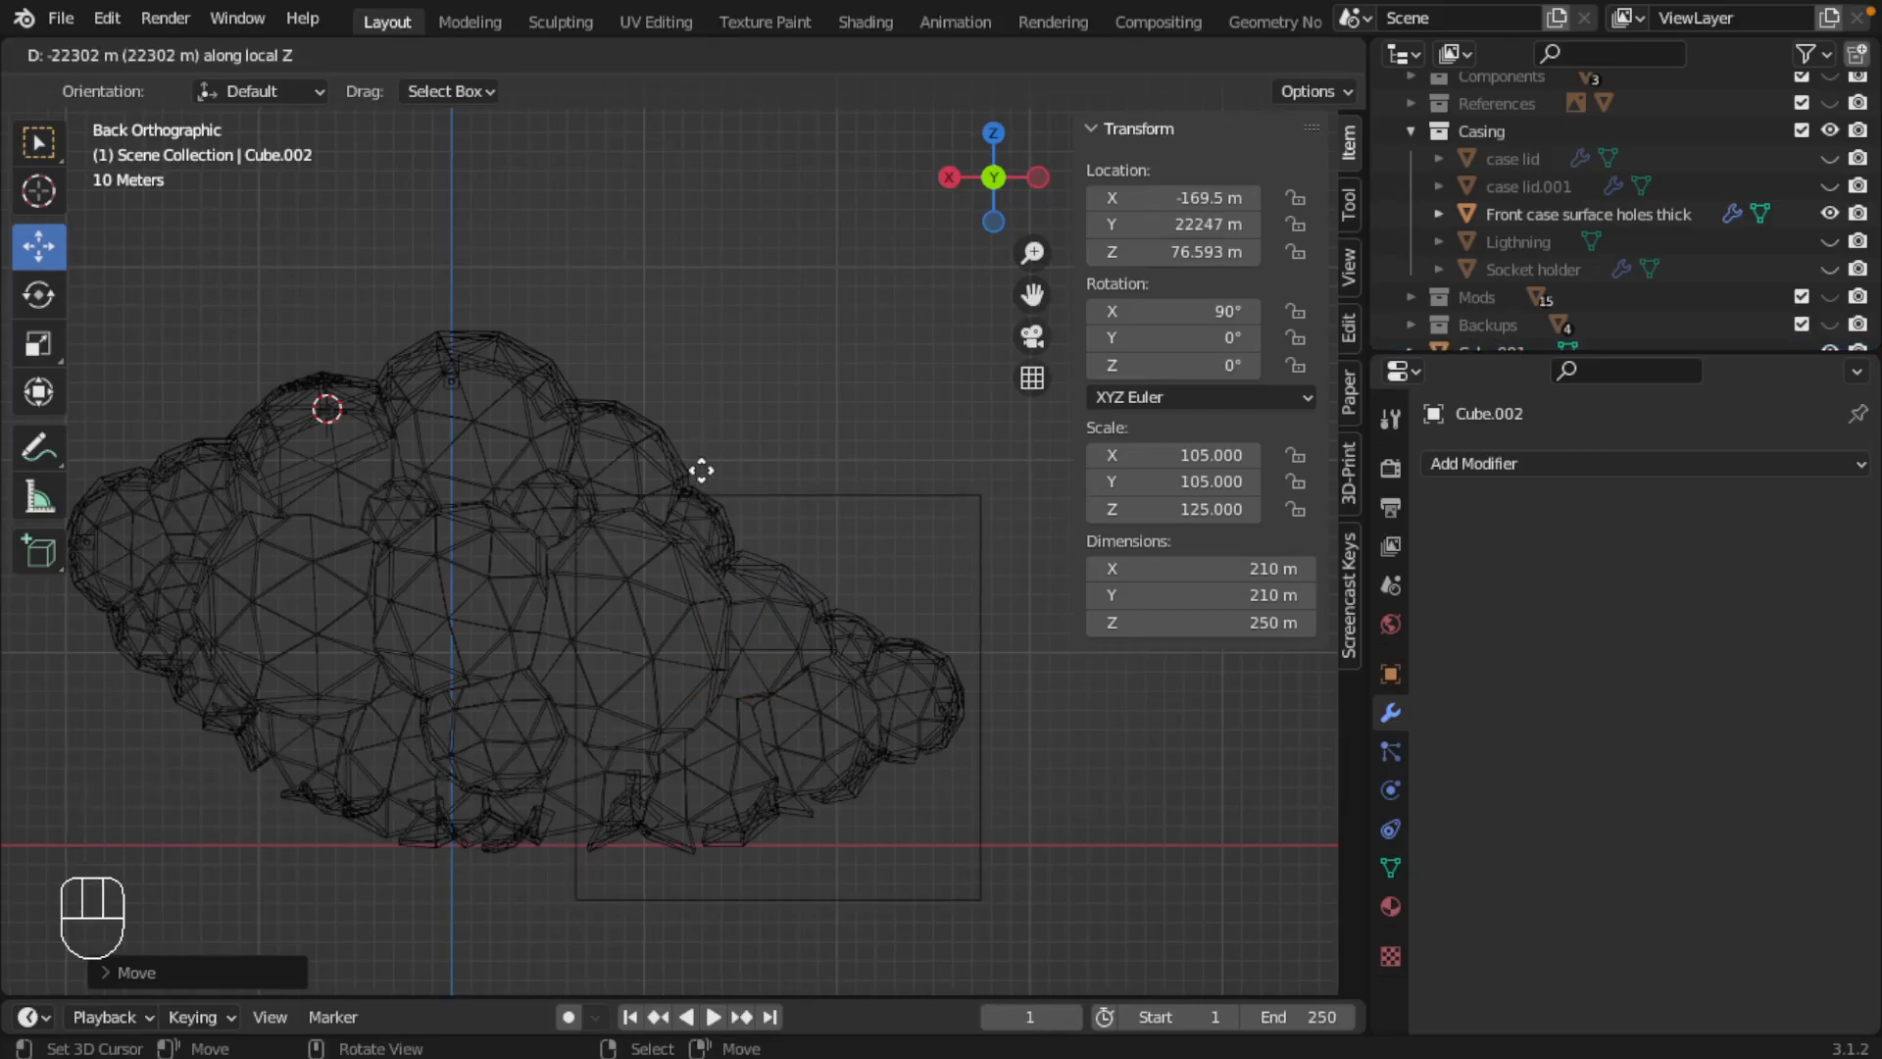
{"action": "key", "text": "y"}
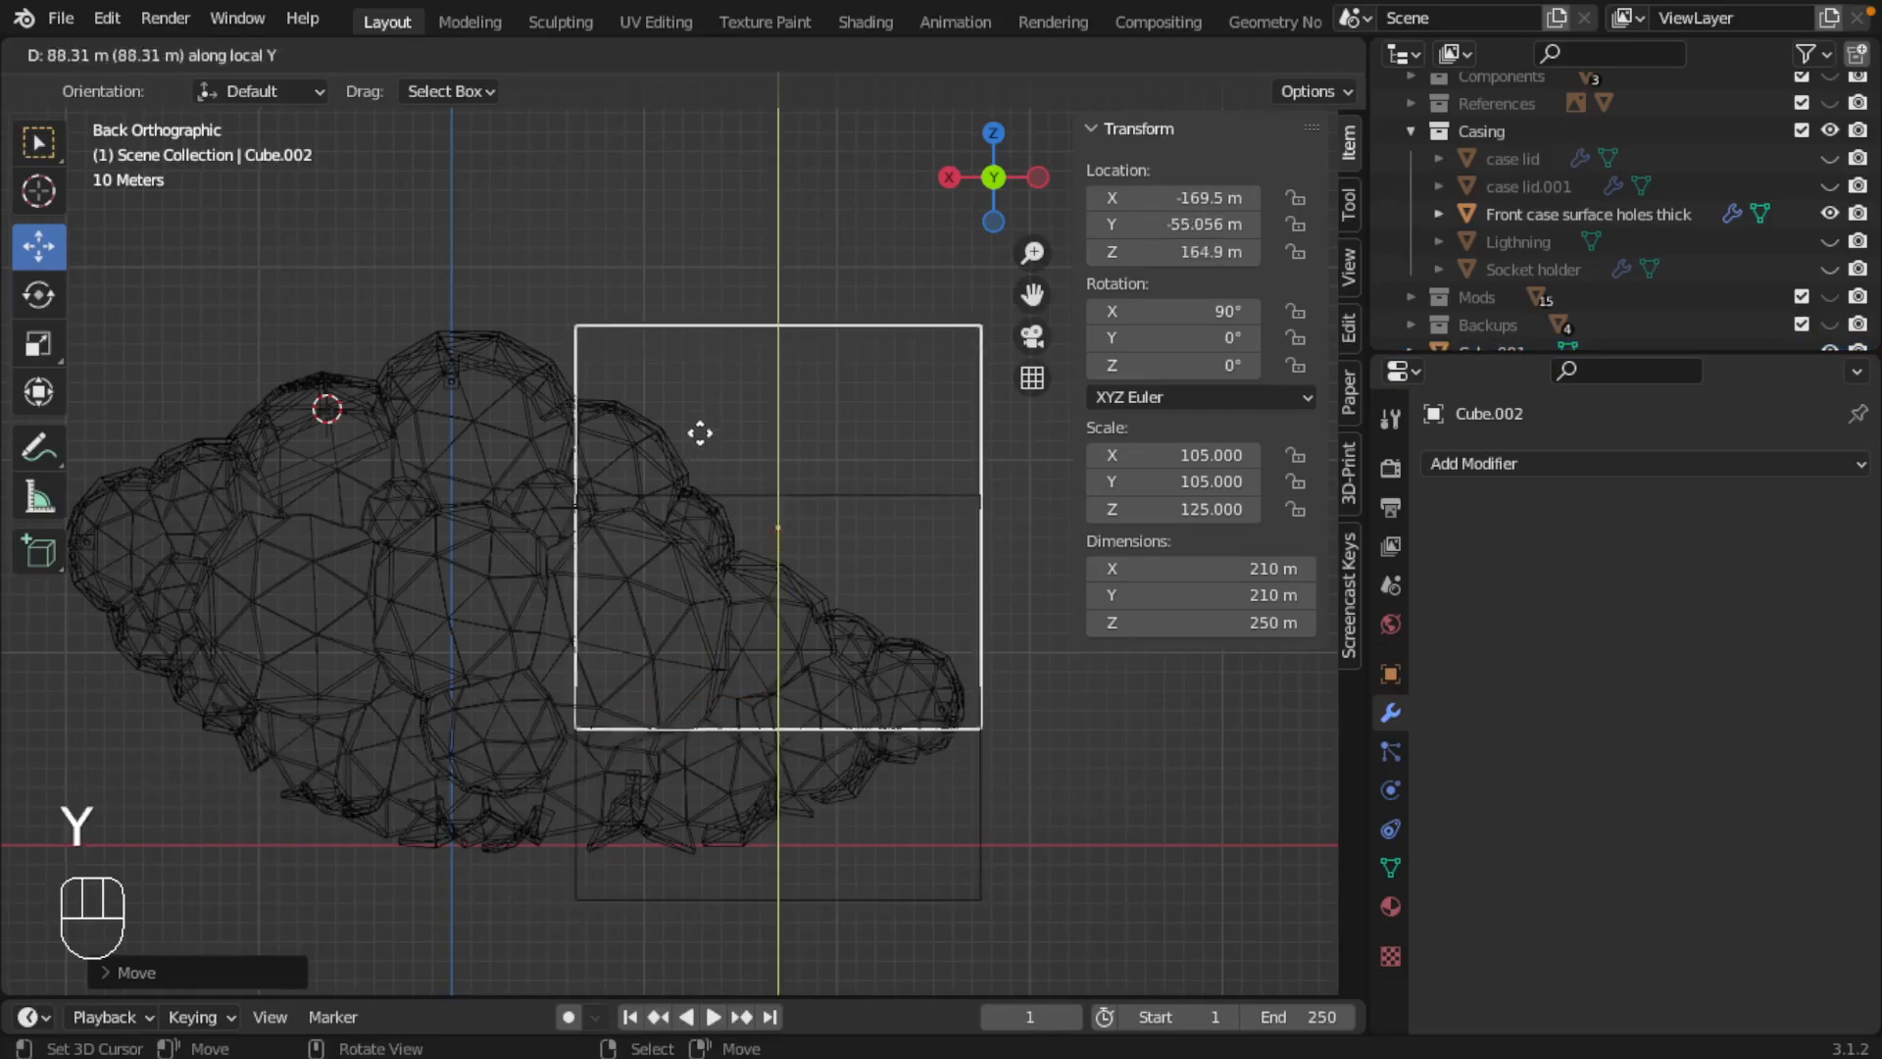
{"action": "left_click", "coordinate": [707, 196]}
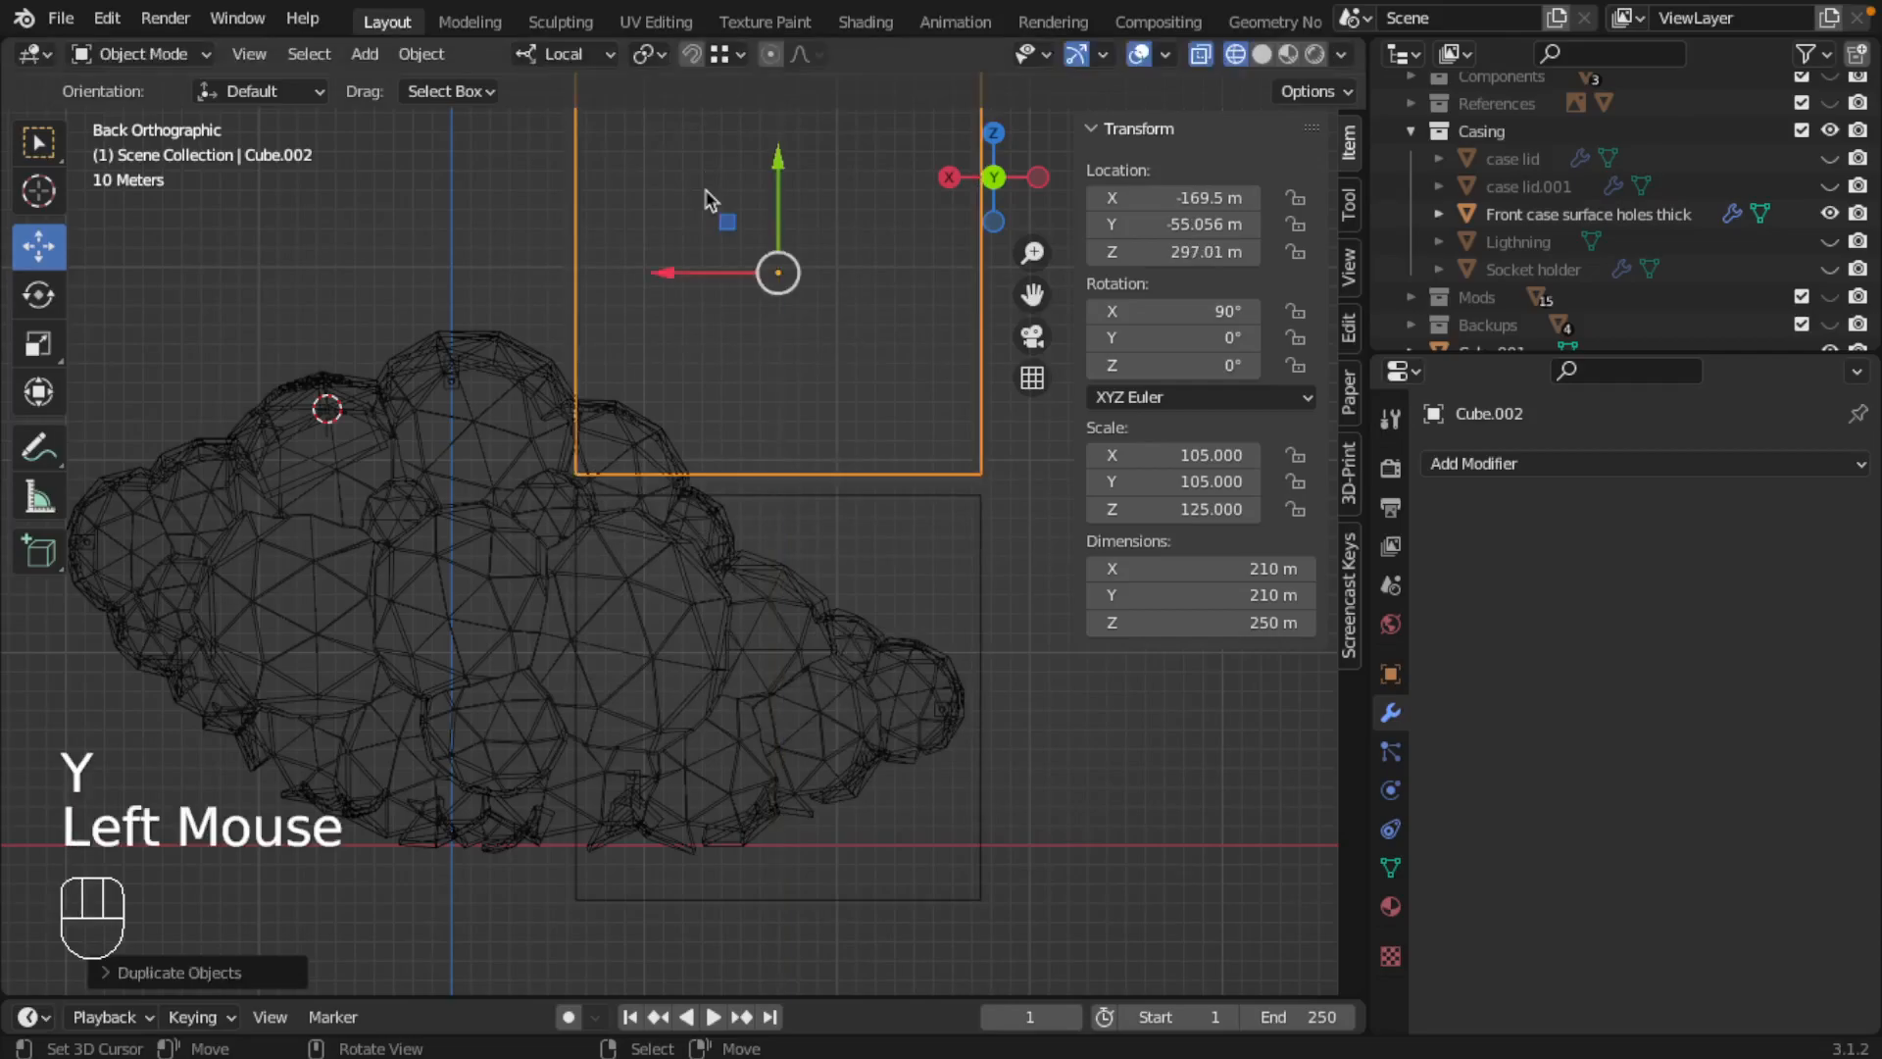
{"action": "left_click", "coordinate": [564, 54]}
{"action": "left_click", "coordinate": [490, 146]}
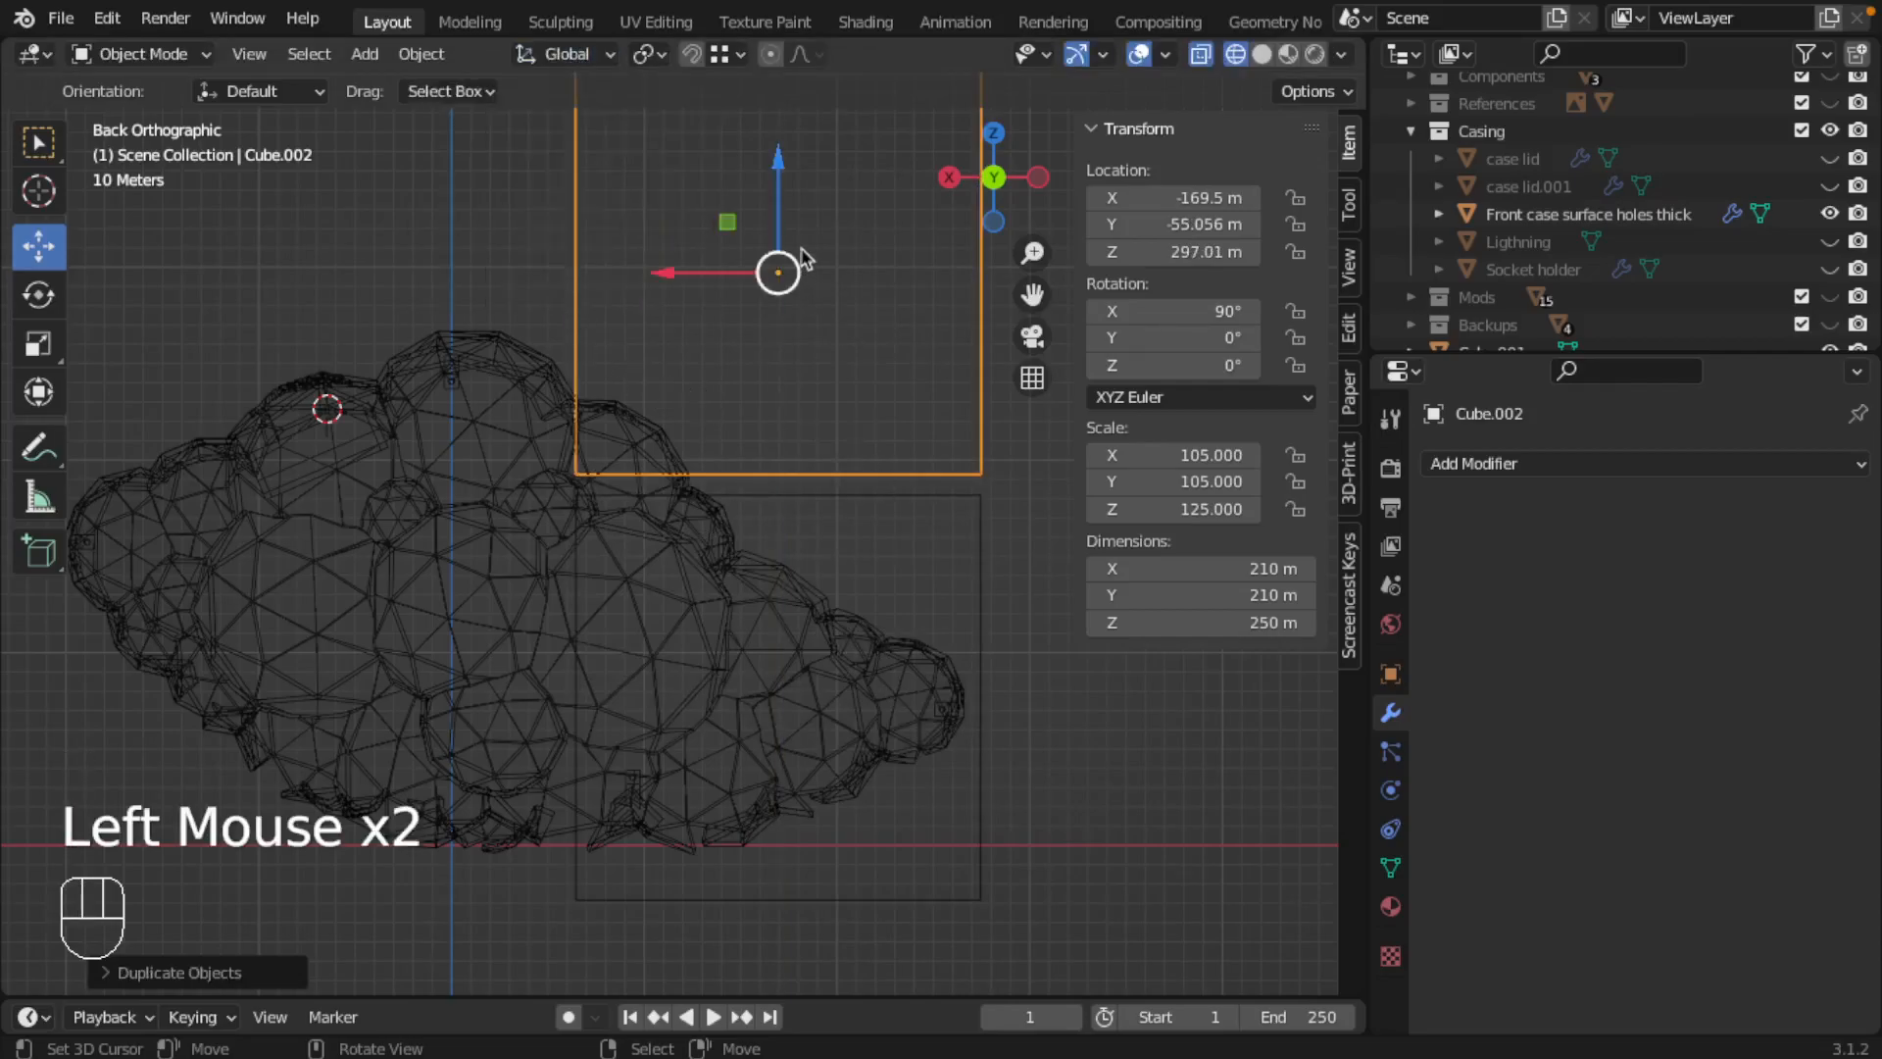
Step: With snapping enabled, set the upper cube flush on top of the lower one, at about Z 286.59 m
{"action": "left_click_drag", "start_coordinate": [778, 166], "coordinate": [977, 480]}
{"action": "key", "text": "shift+Tab"}
{"action": "scroll", "coordinate": [728, 538], "scroll_direction": "down", "scroll_amount": 2}
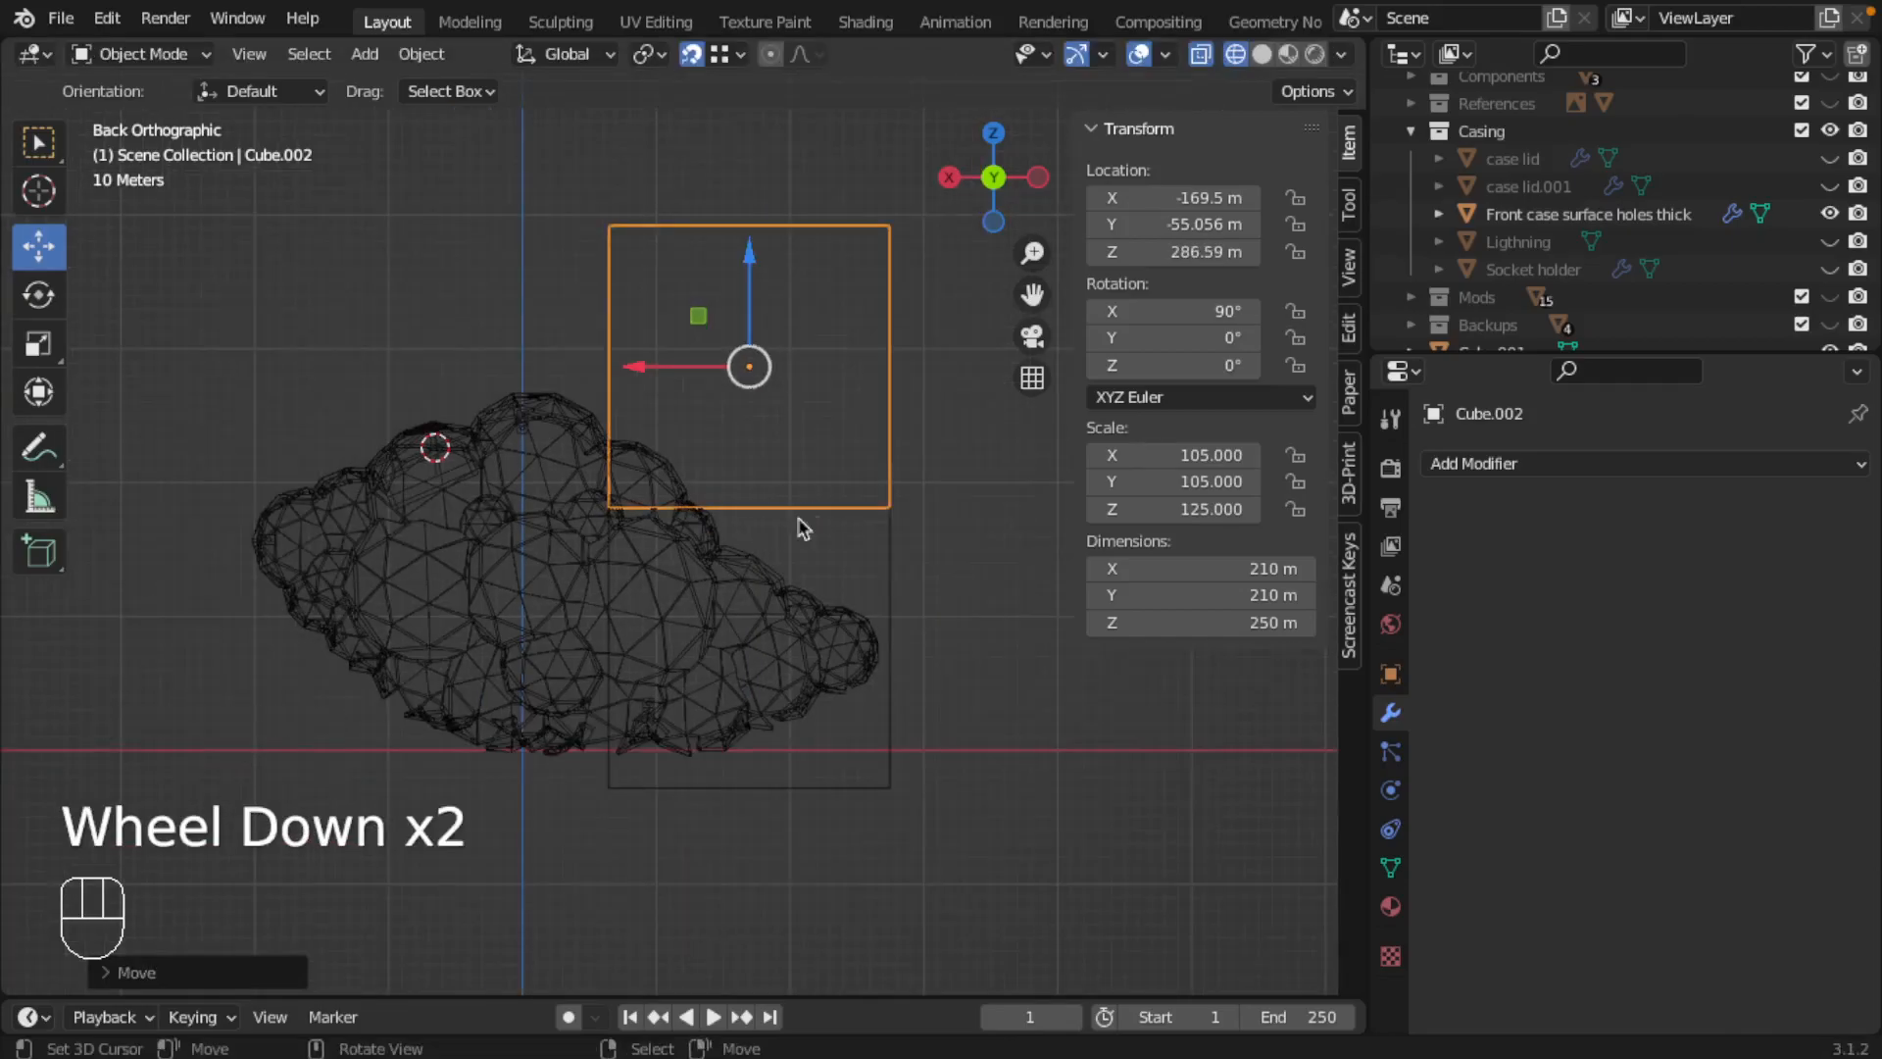
Step: Duplicate both stacked cubes along X and snap the copies flush beside the originals, at about X 40.5 m
{"action": "right_click", "coordinate": [895, 484]}
{"action": "right_click", "coordinate": [894, 483], "text": "shift"}
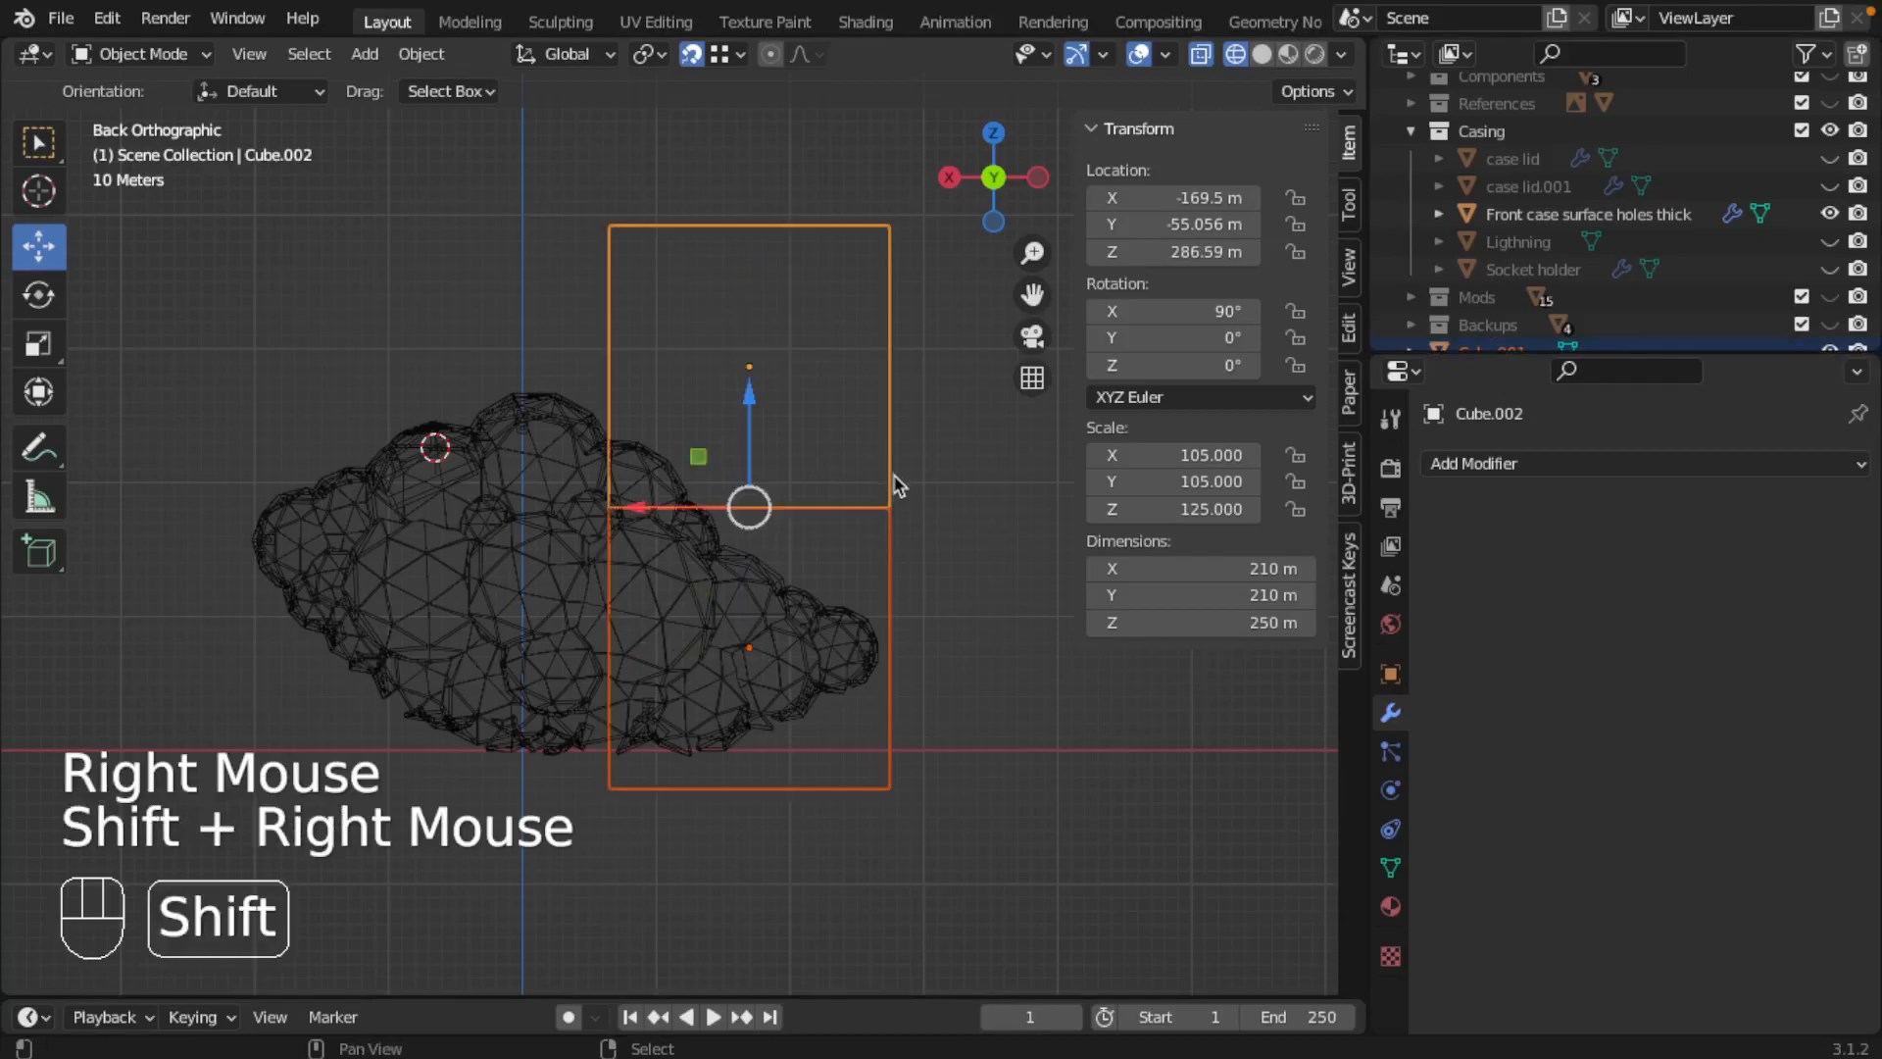
{"action": "key", "text": "shift+d"}
{"action": "key", "text": "x"}
{"action": "left_click", "coordinate": [437, 509]}
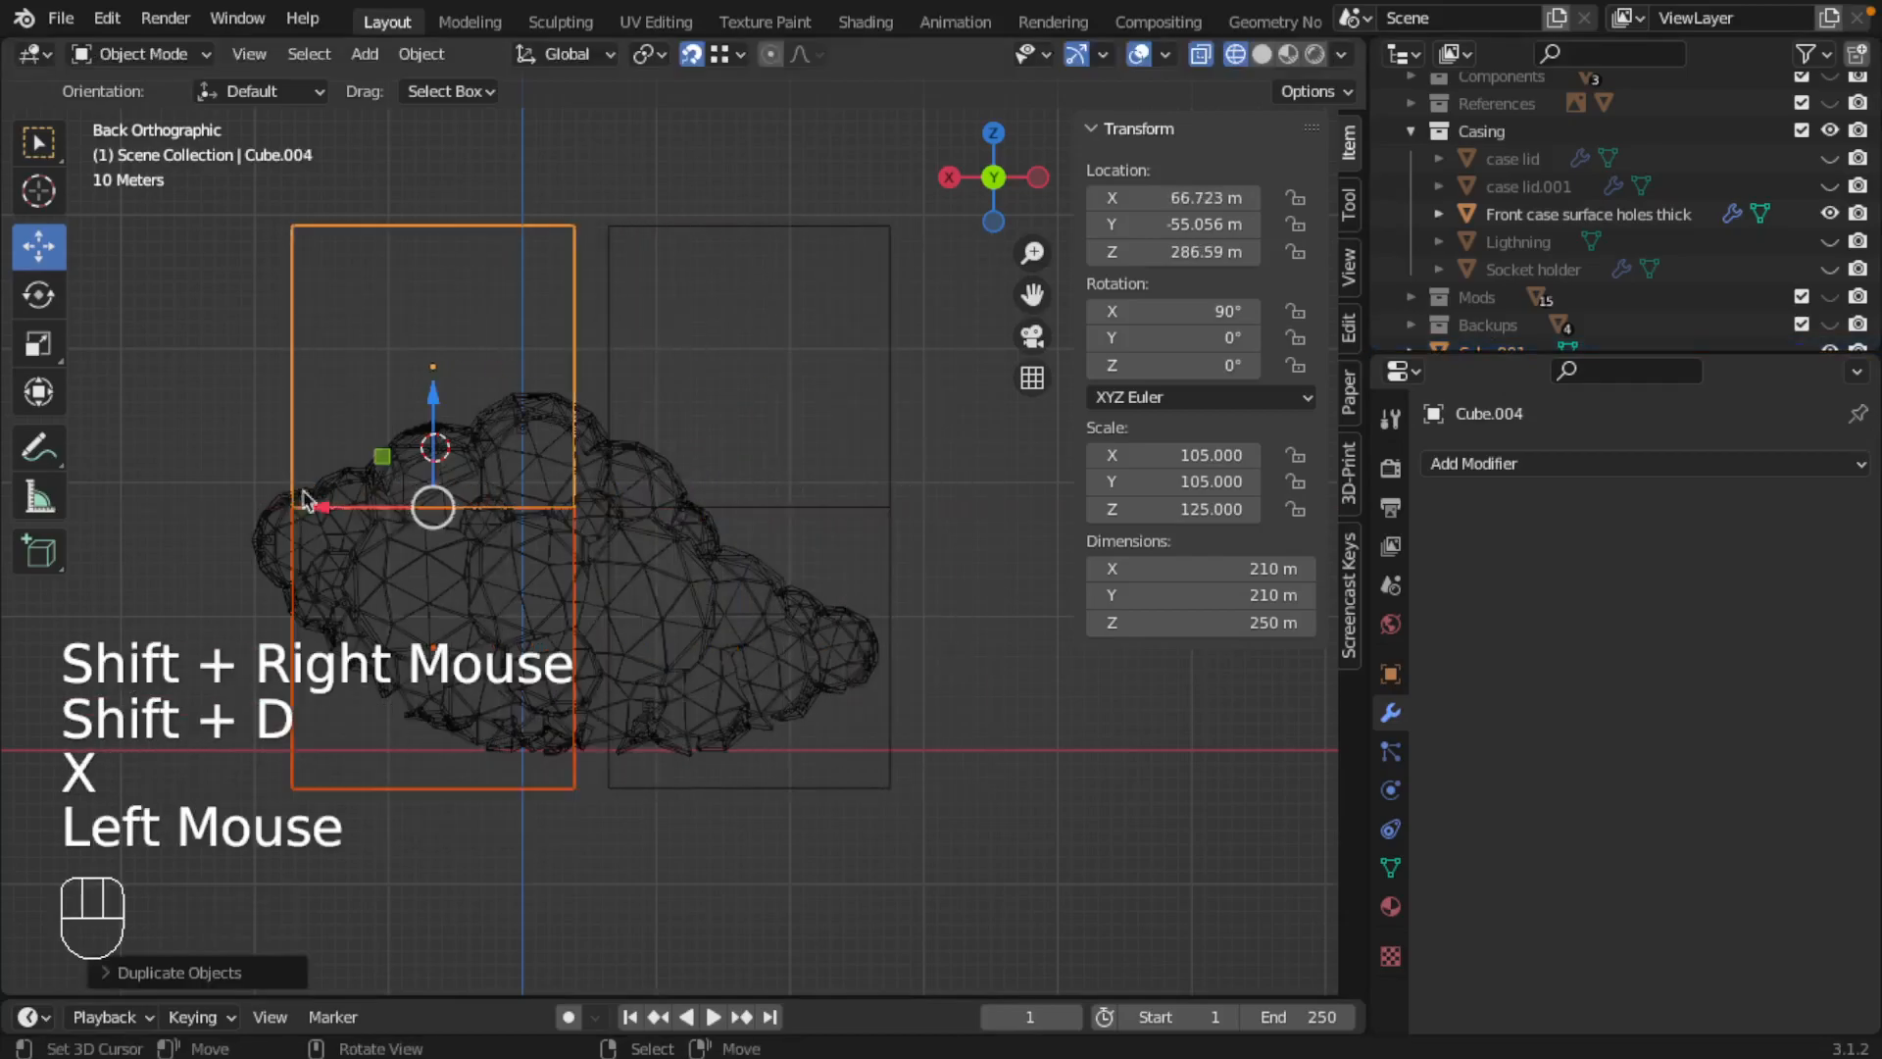
{"action": "left_click_drag", "start_coordinate": [454, 511], "coordinate": [557, 519]}
Step: Lower the duplicated cube pair until its bottom cube sits at about Z 38.13 m, and turn snapping off
{"action": "right_click", "coordinate": [334, 605]}
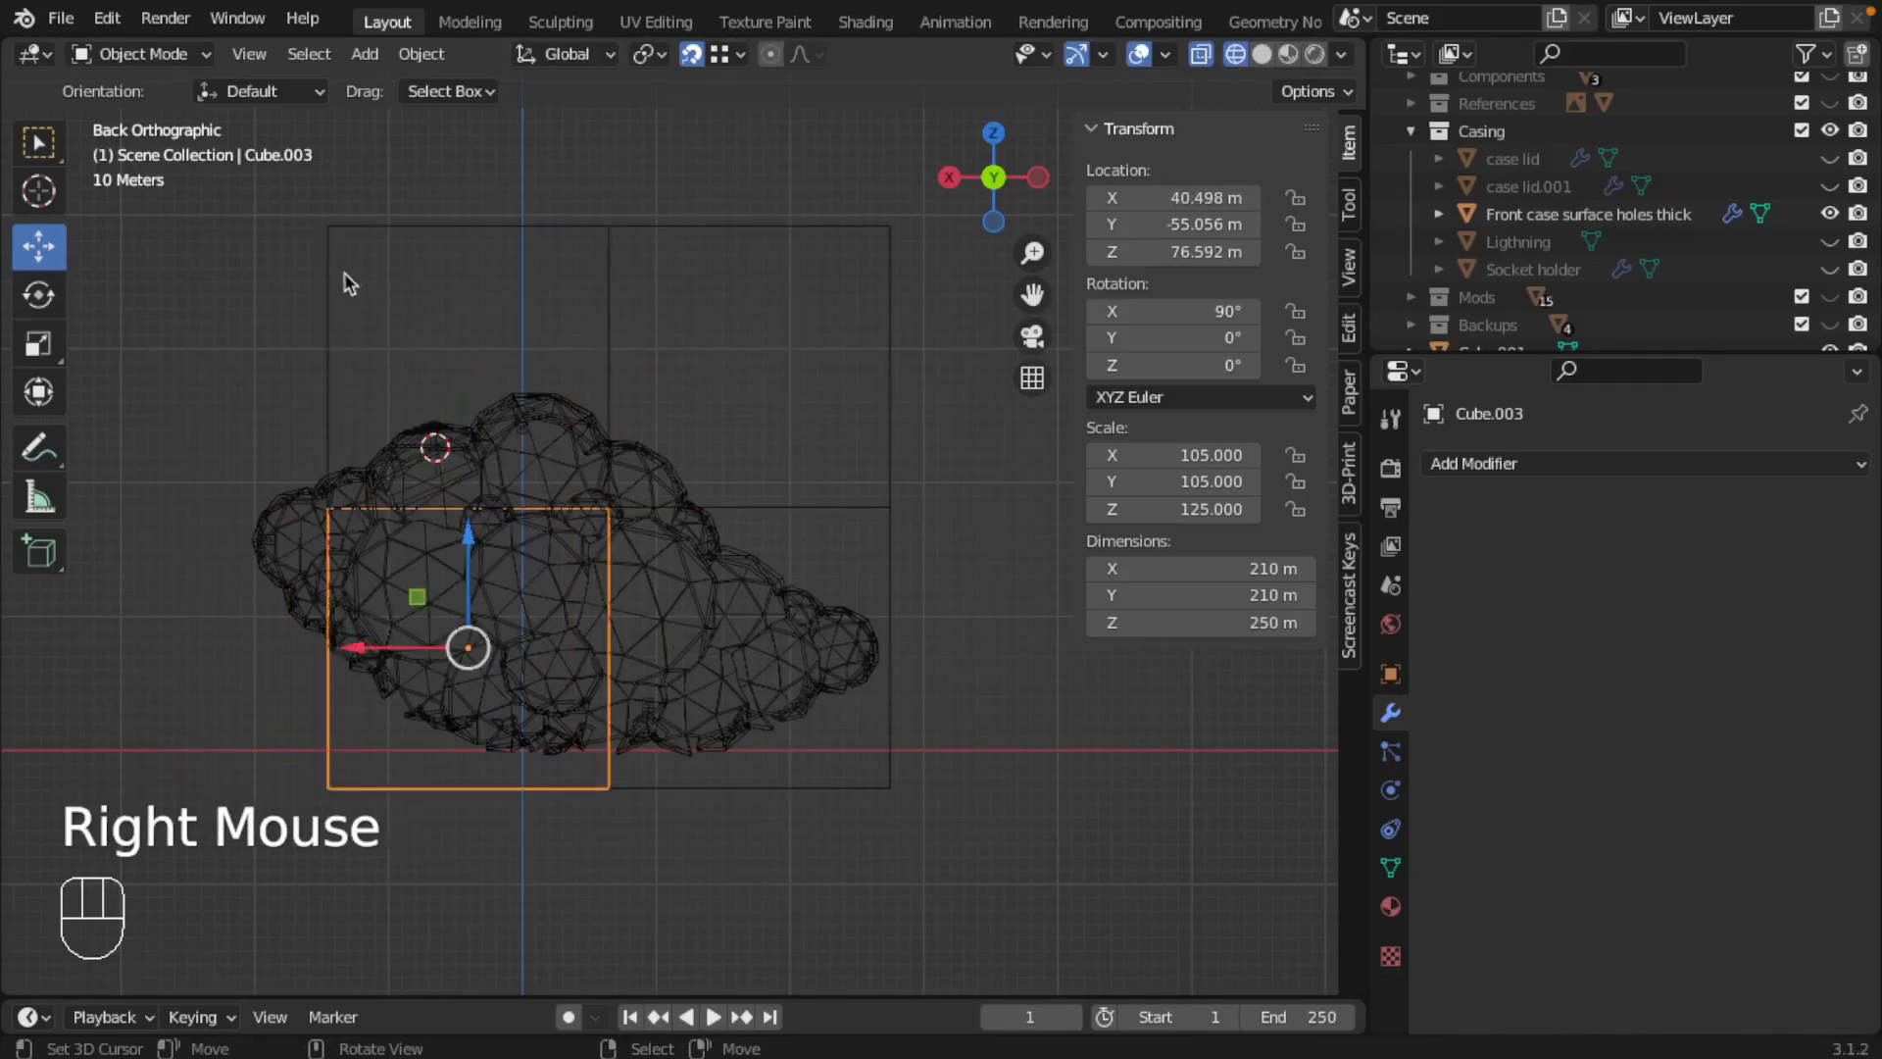
{"action": "right_click", "coordinate": [383, 598]}
{"action": "right_click", "coordinate": [327, 681], "text": "shift"}
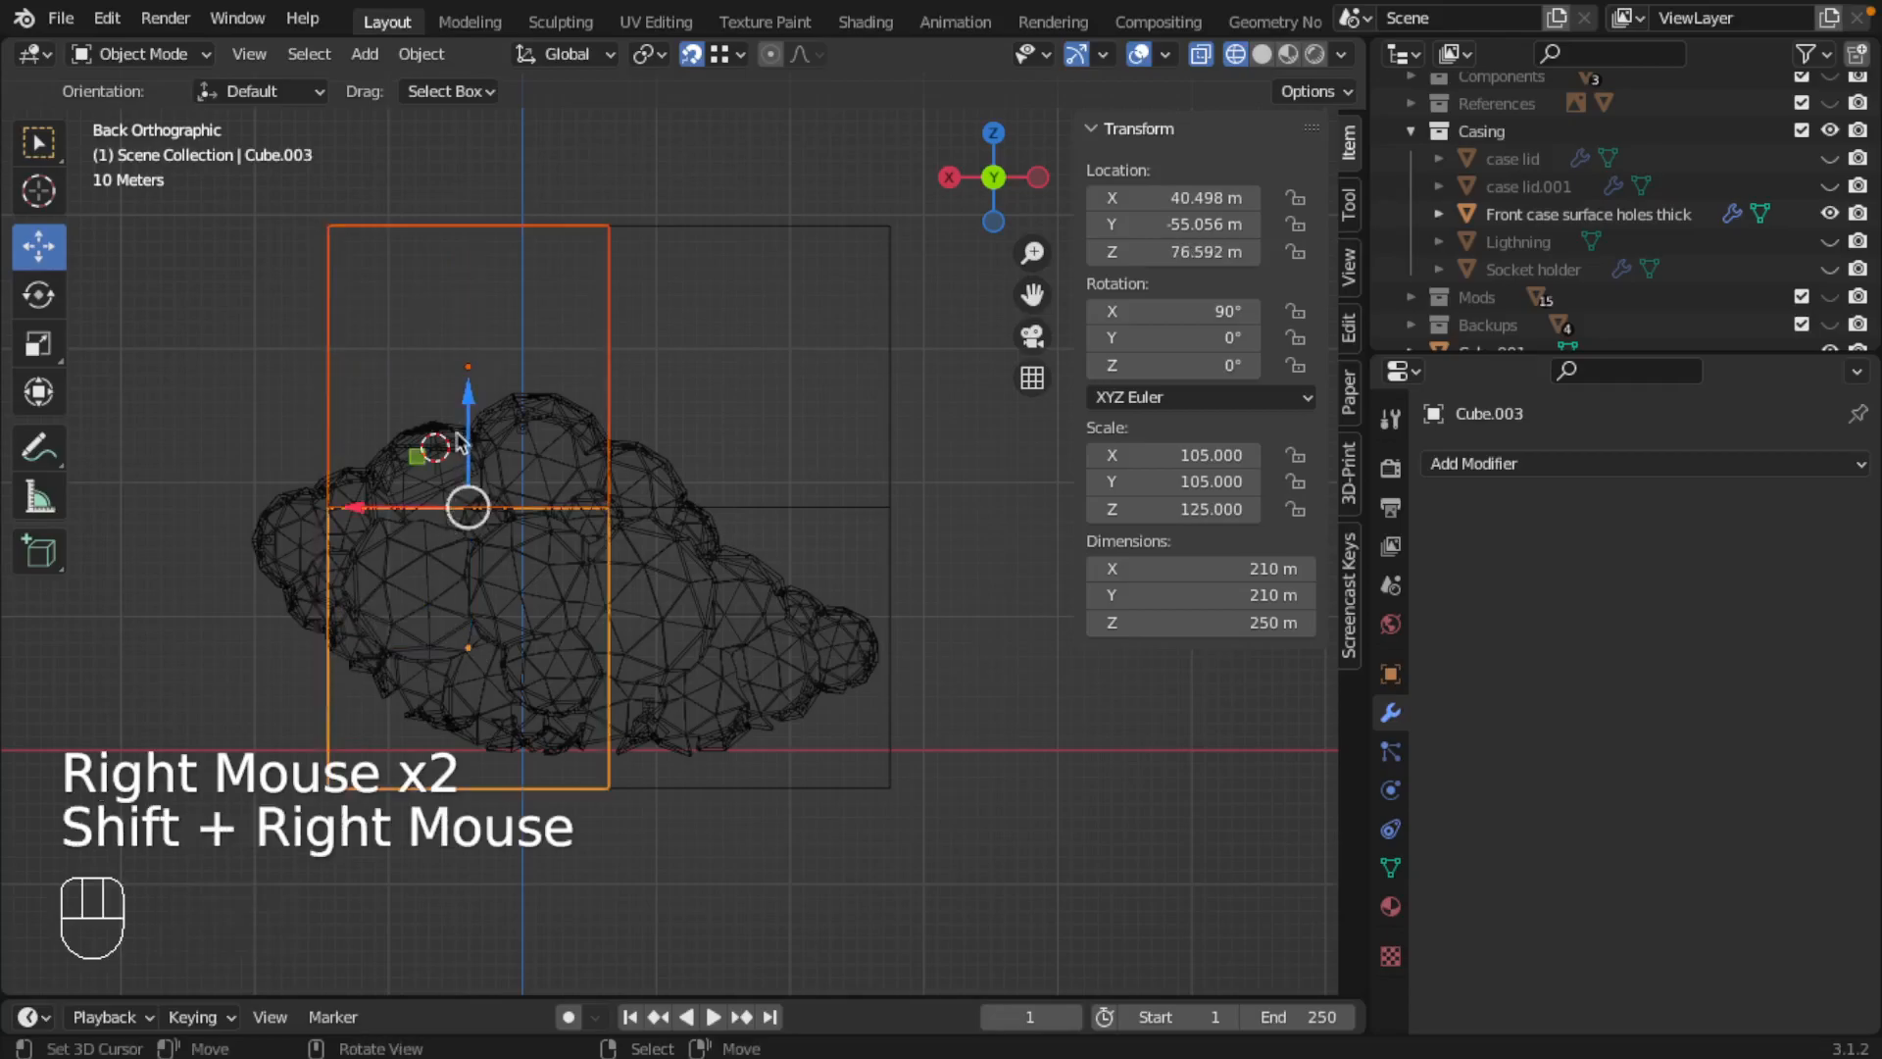
{"action": "left_click_drag", "start_coordinate": [464, 394], "coordinate": [493, 473]}
{"action": "key", "text": "shift+Tab"}
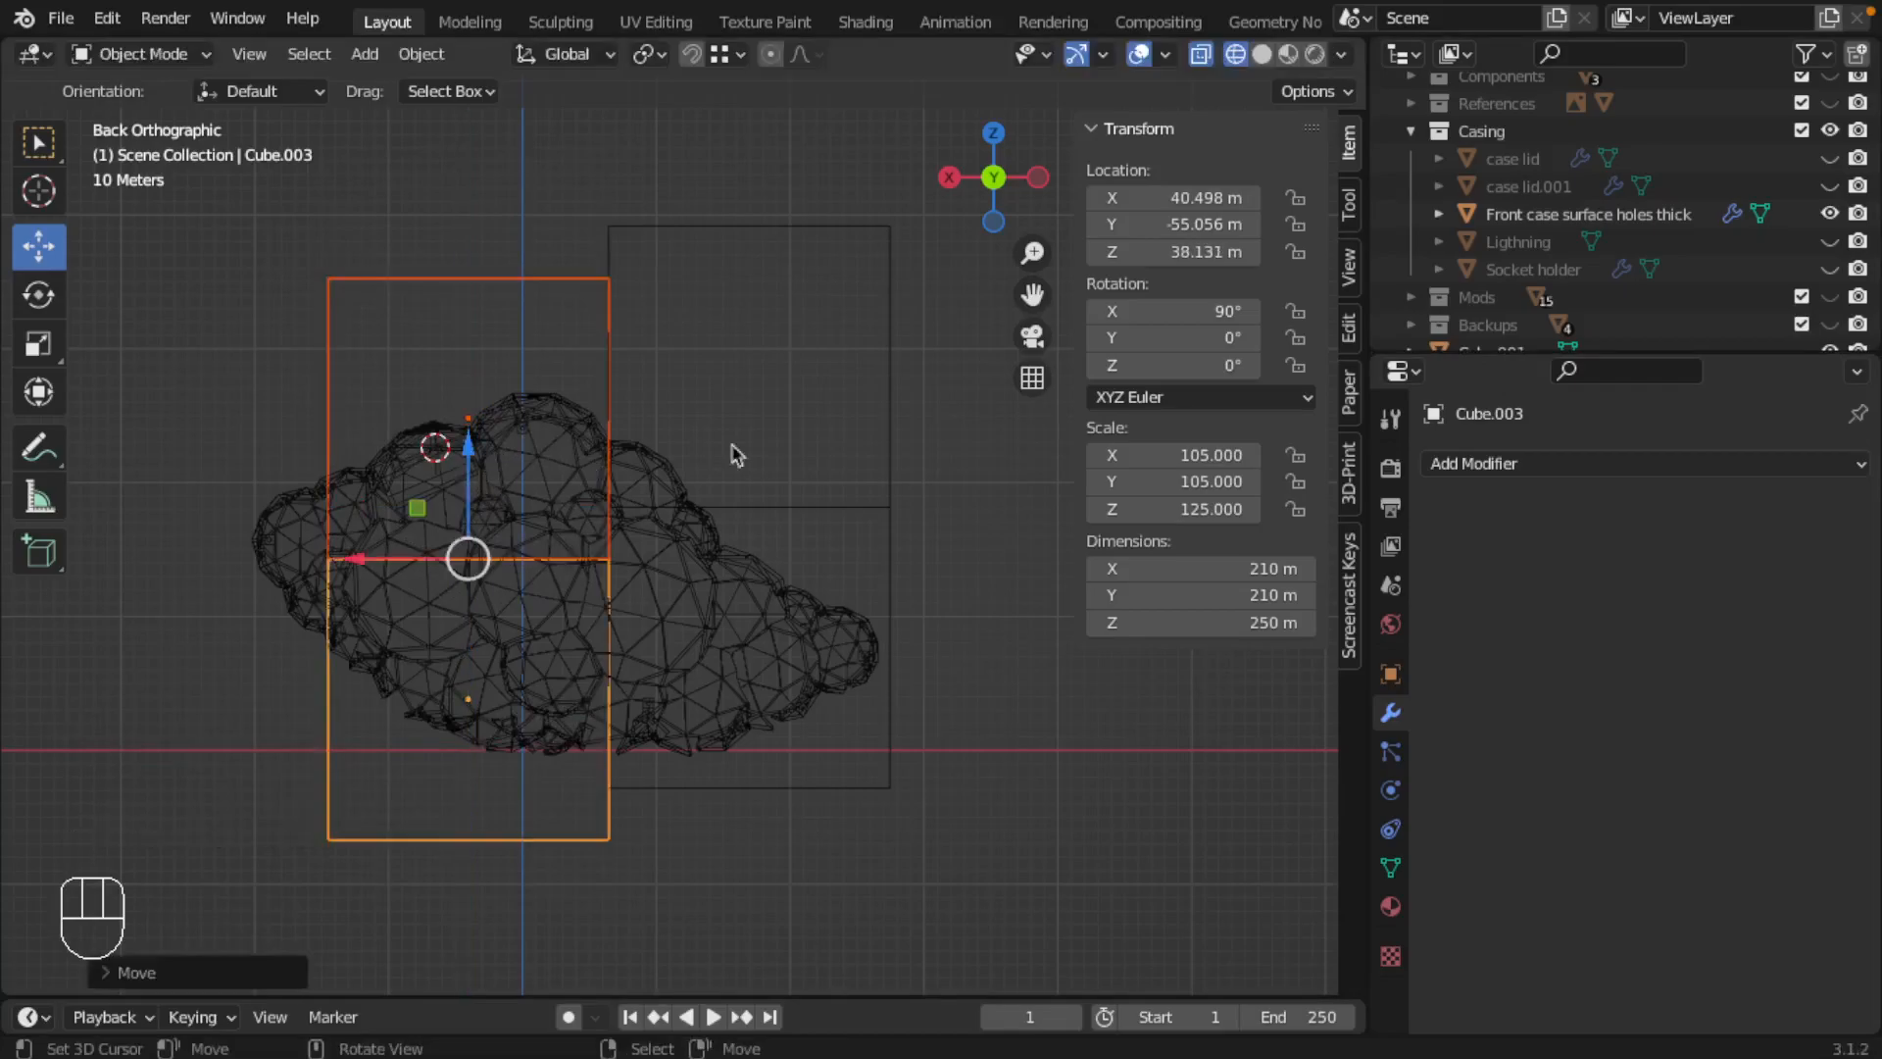
Step: Lower the narrow-end cube pair until its upper cube sits at about Z 188.37 m
{"action": "right_click", "coordinate": [814, 509]}
{"action": "right_click", "coordinate": [748, 365], "text": "shift"}
{"action": "left_click_drag", "start_coordinate": [742, 408], "coordinate": [739, 536]}
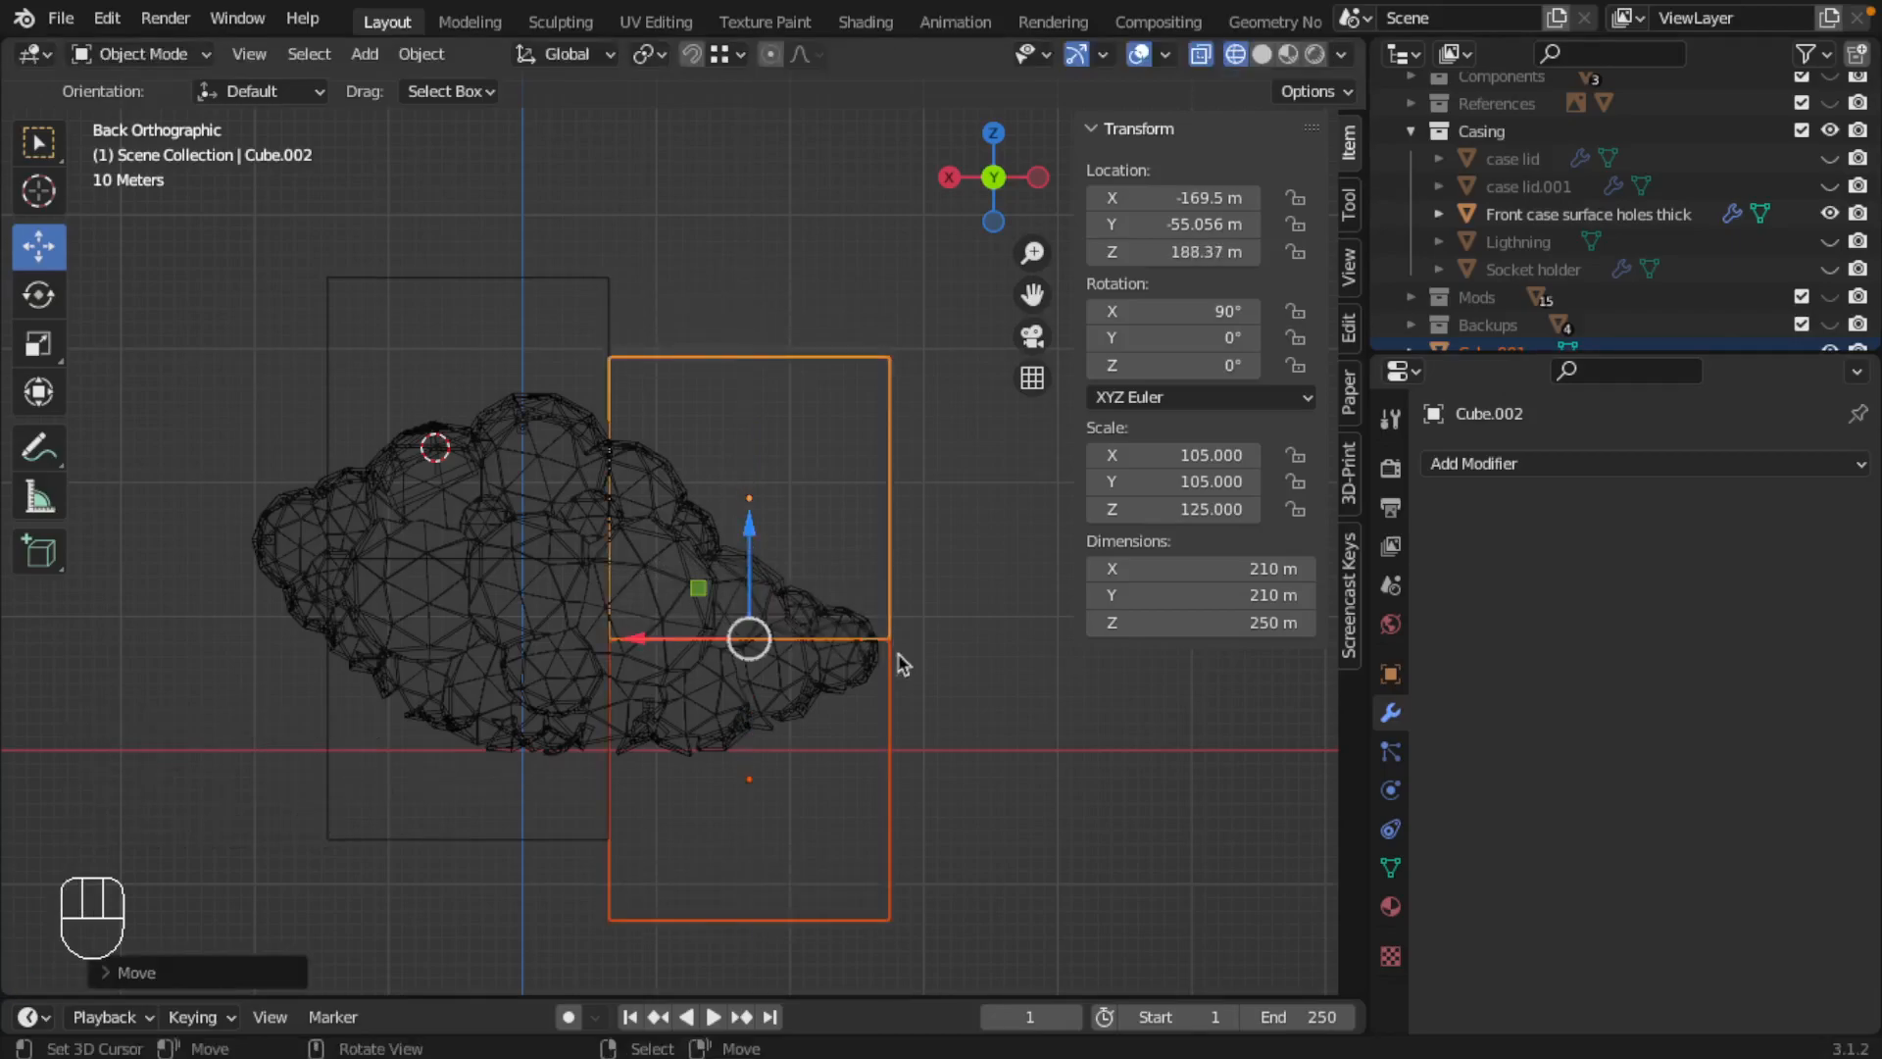
Step: Fine-tune the height of the narrow-end cube pair, bringing its upper cube to about Z 184.06 m
{"action": "scroll", "coordinate": [876, 683], "scroll_direction": "up", "scroll_amount": 3}
{"action": "middle_click_drag", "start_coordinate": [875, 683], "coordinate": [609, 475], "text": "shift"}
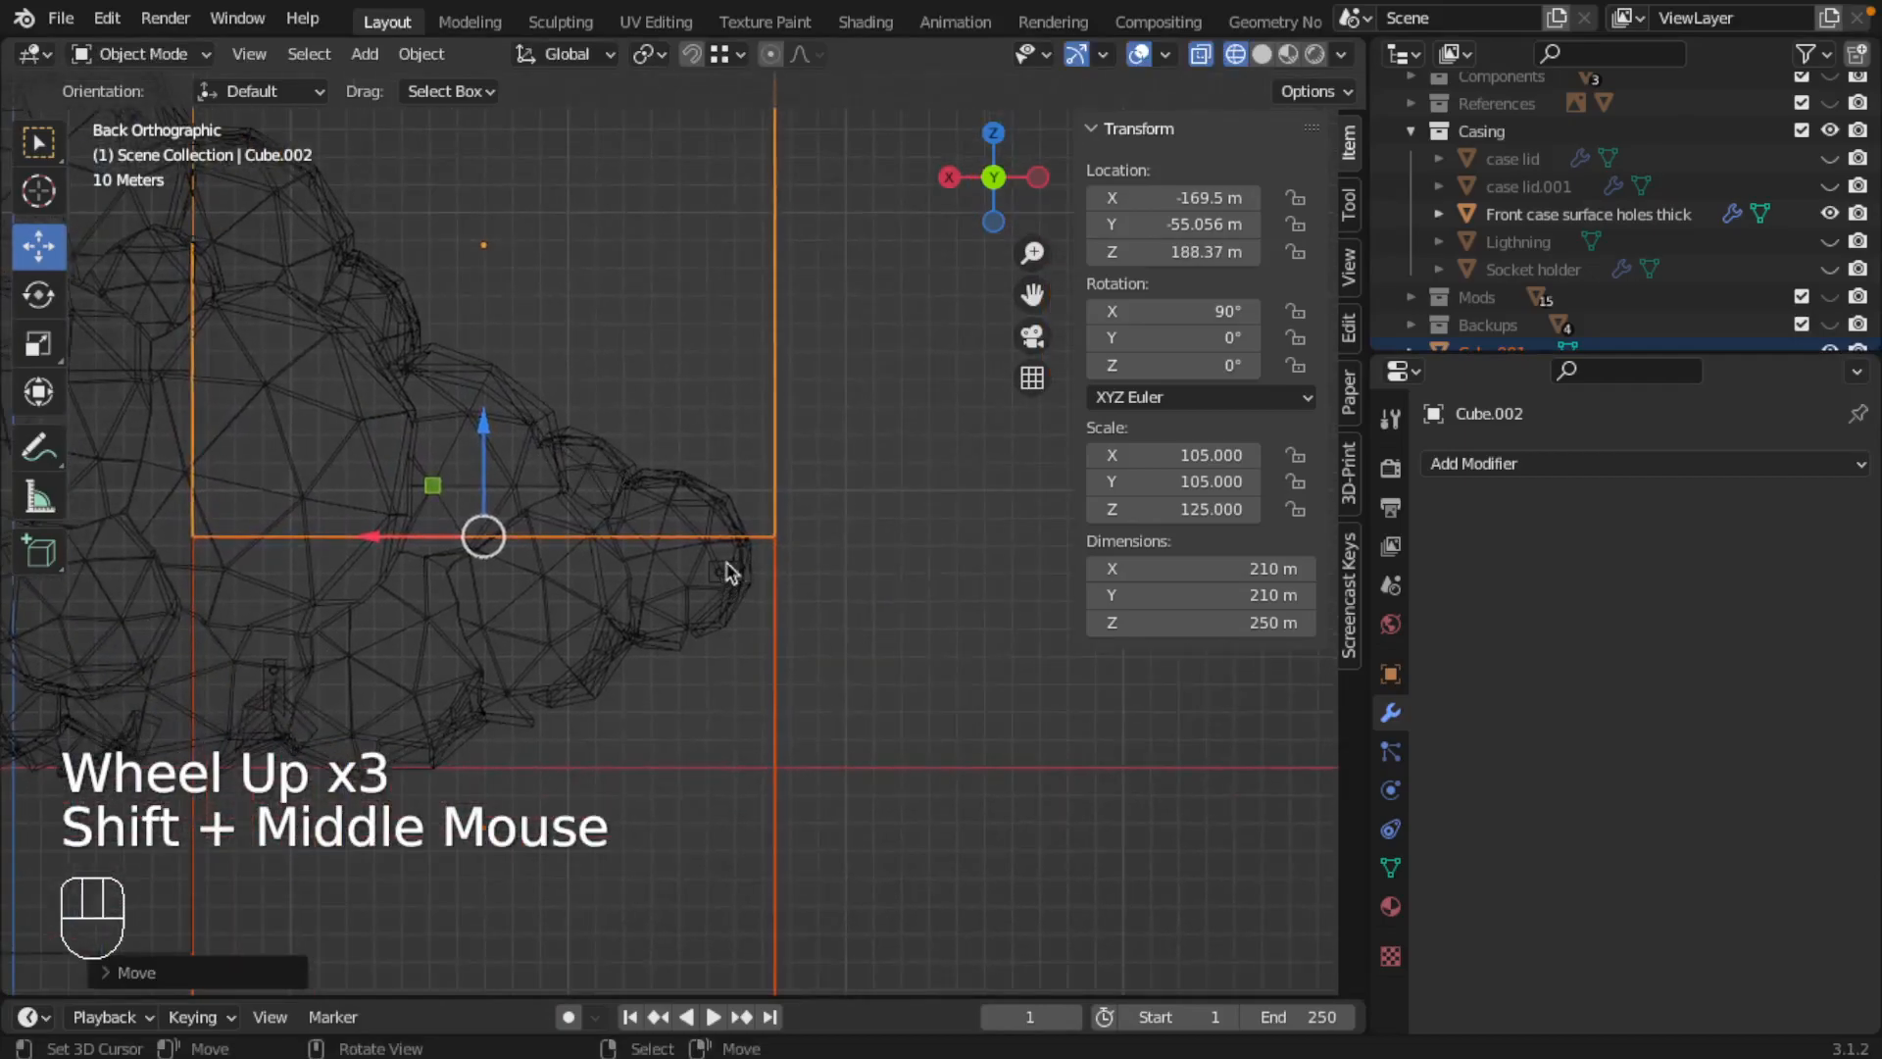
{"action": "middle_click_drag", "start_coordinate": [349, 488], "coordinate": [517, 495], "text": "shift"}
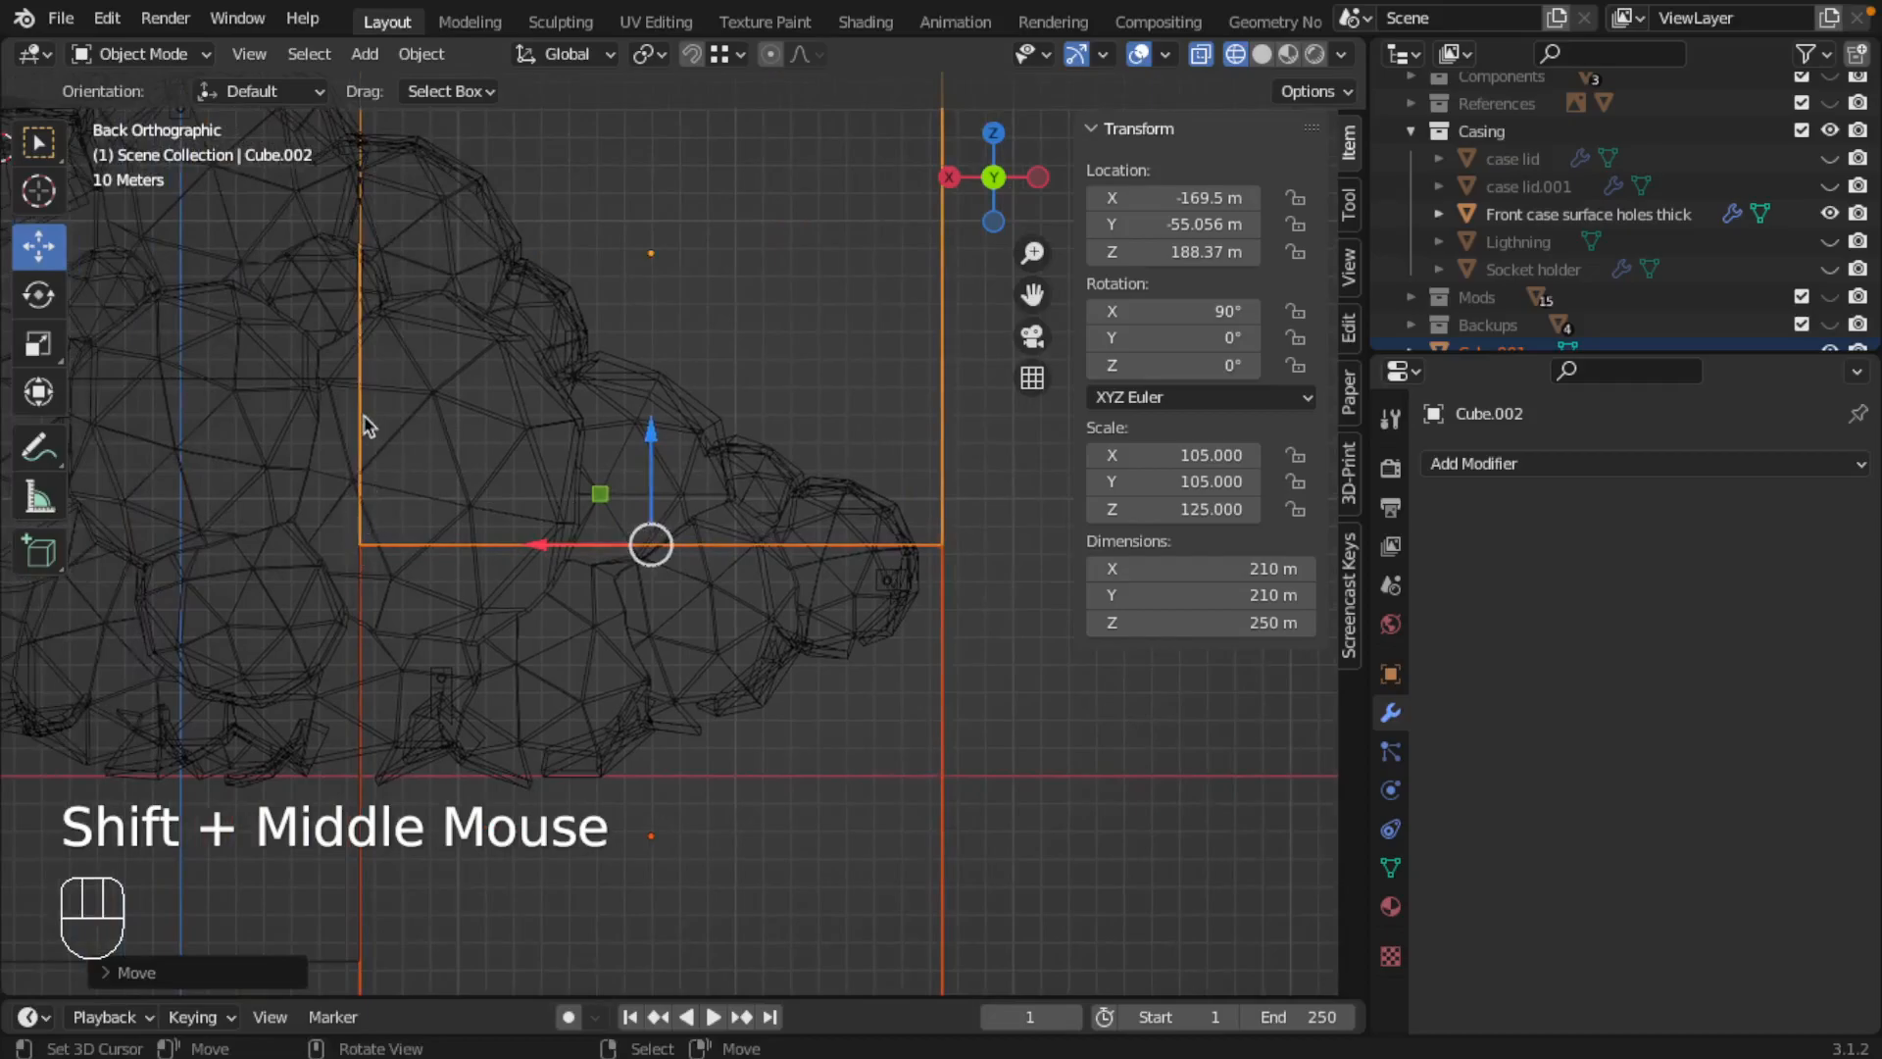
{"action": "scroll", "coordinate": [394, 504], "scroll_direction": "down", "scroll_amount": 2}
{"action": "middle_click_drag", "start_coordinate": [513, 534], "coordinate": [598, 580], "text": "shift"}
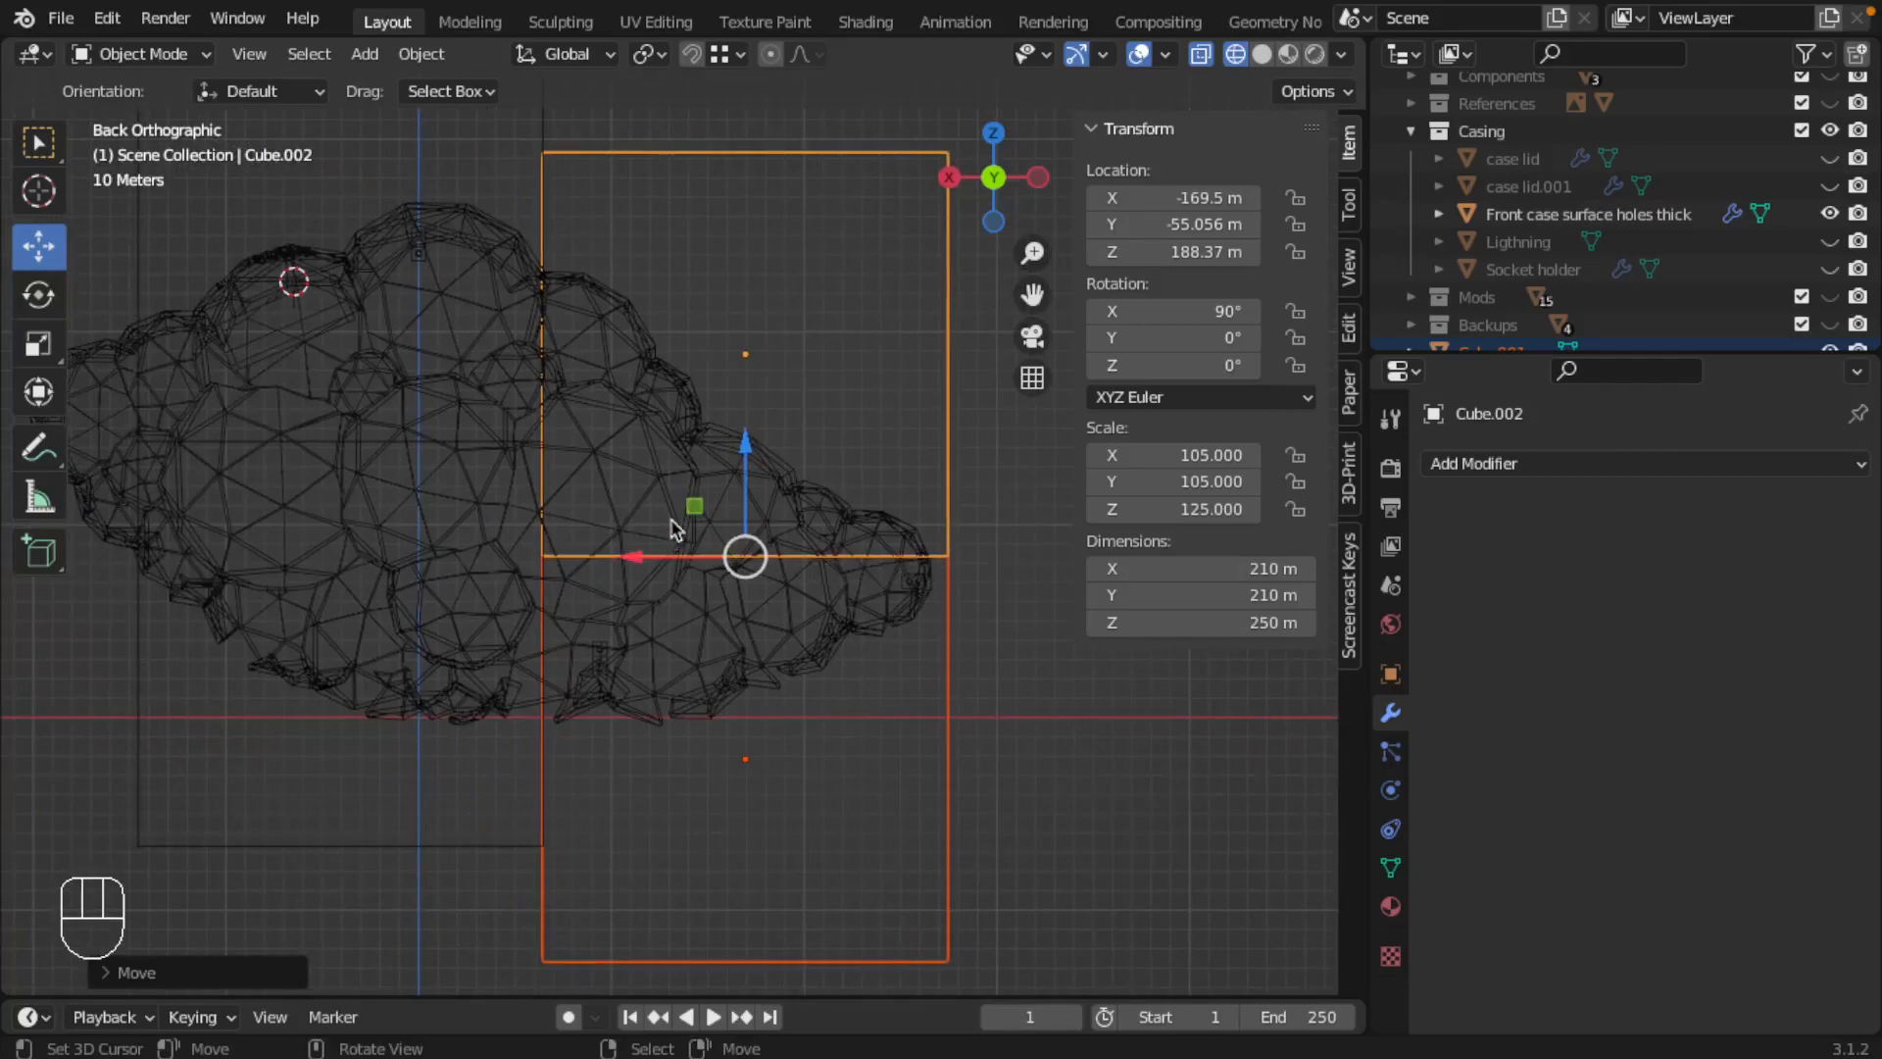
{"action": "left_click_drag", "start_coordinate": [746, 447], "coordinate": [743, 454]}
{"action": "middle_click_drag", "start_coordinate": [515, 516], "coordinate": [685, 548], "text": "shift"}
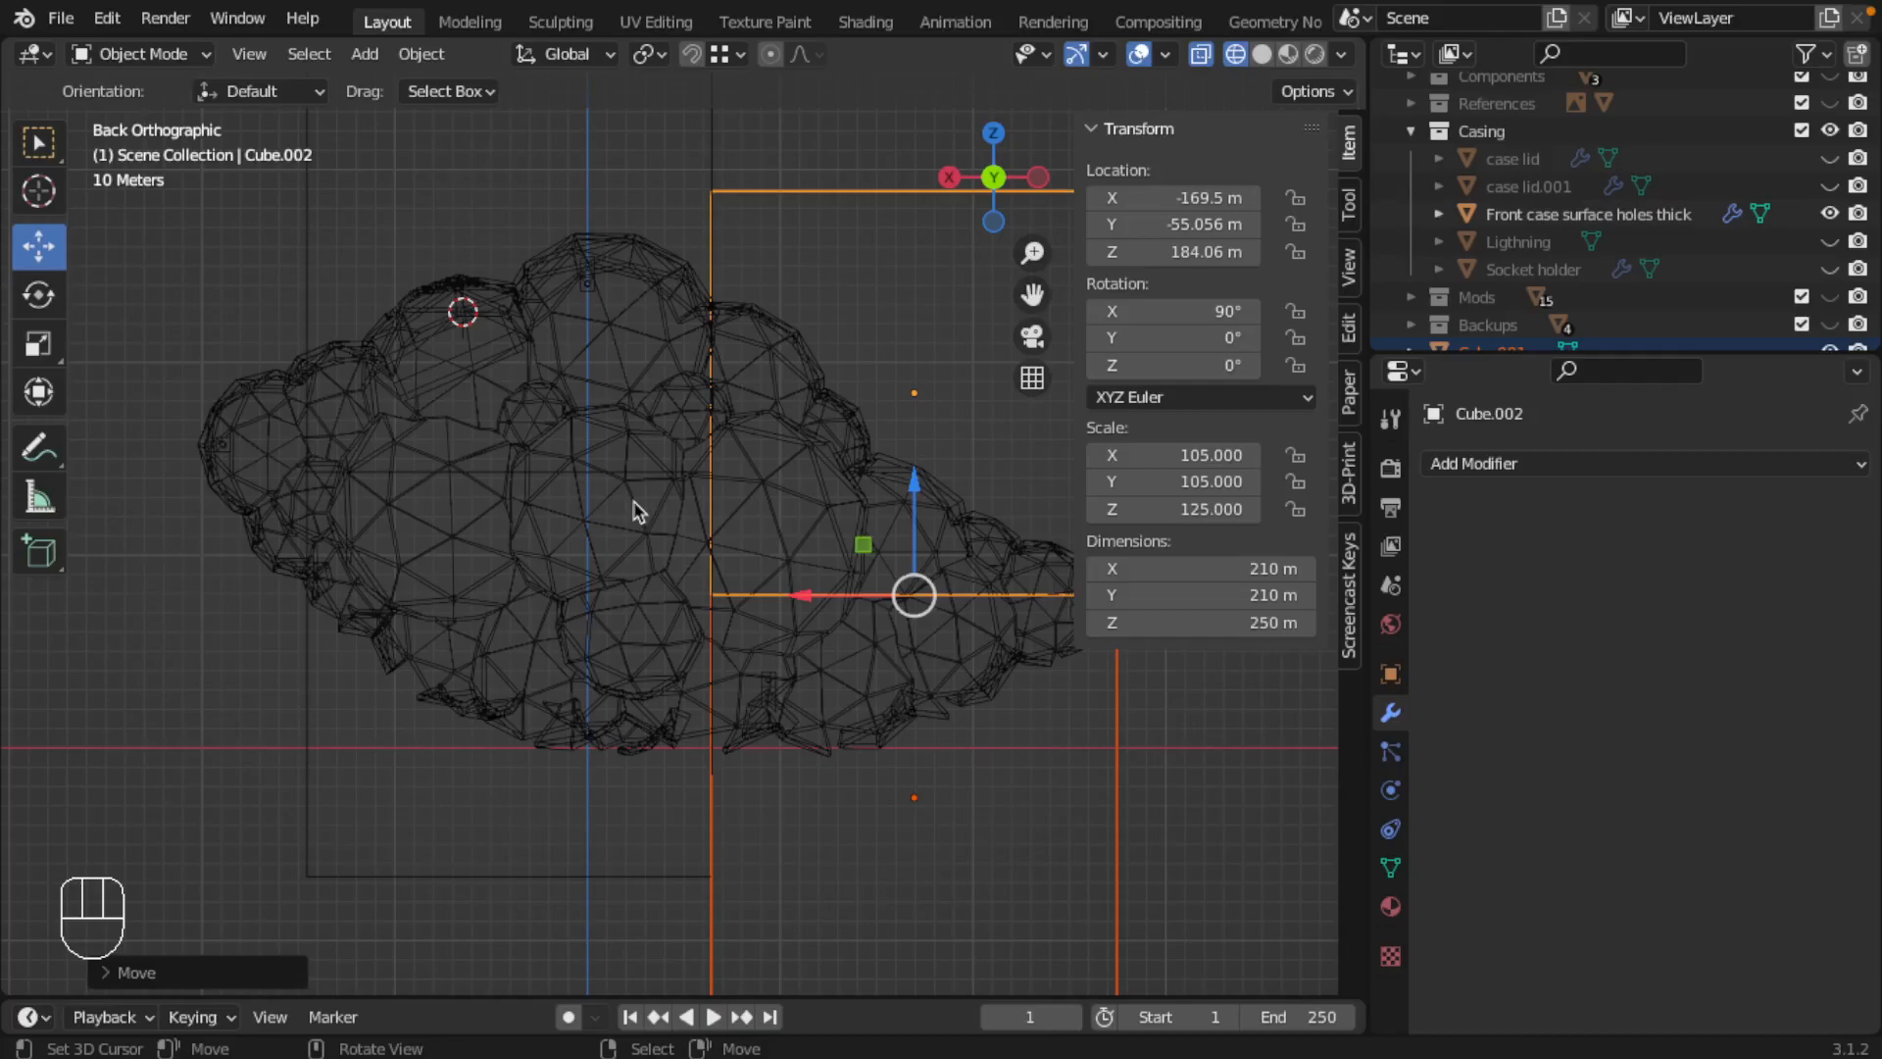
{"action": "middle_click_drag", "start_coordinate": [743, 516], "coordinate": [577, 520], "text": "shift"}
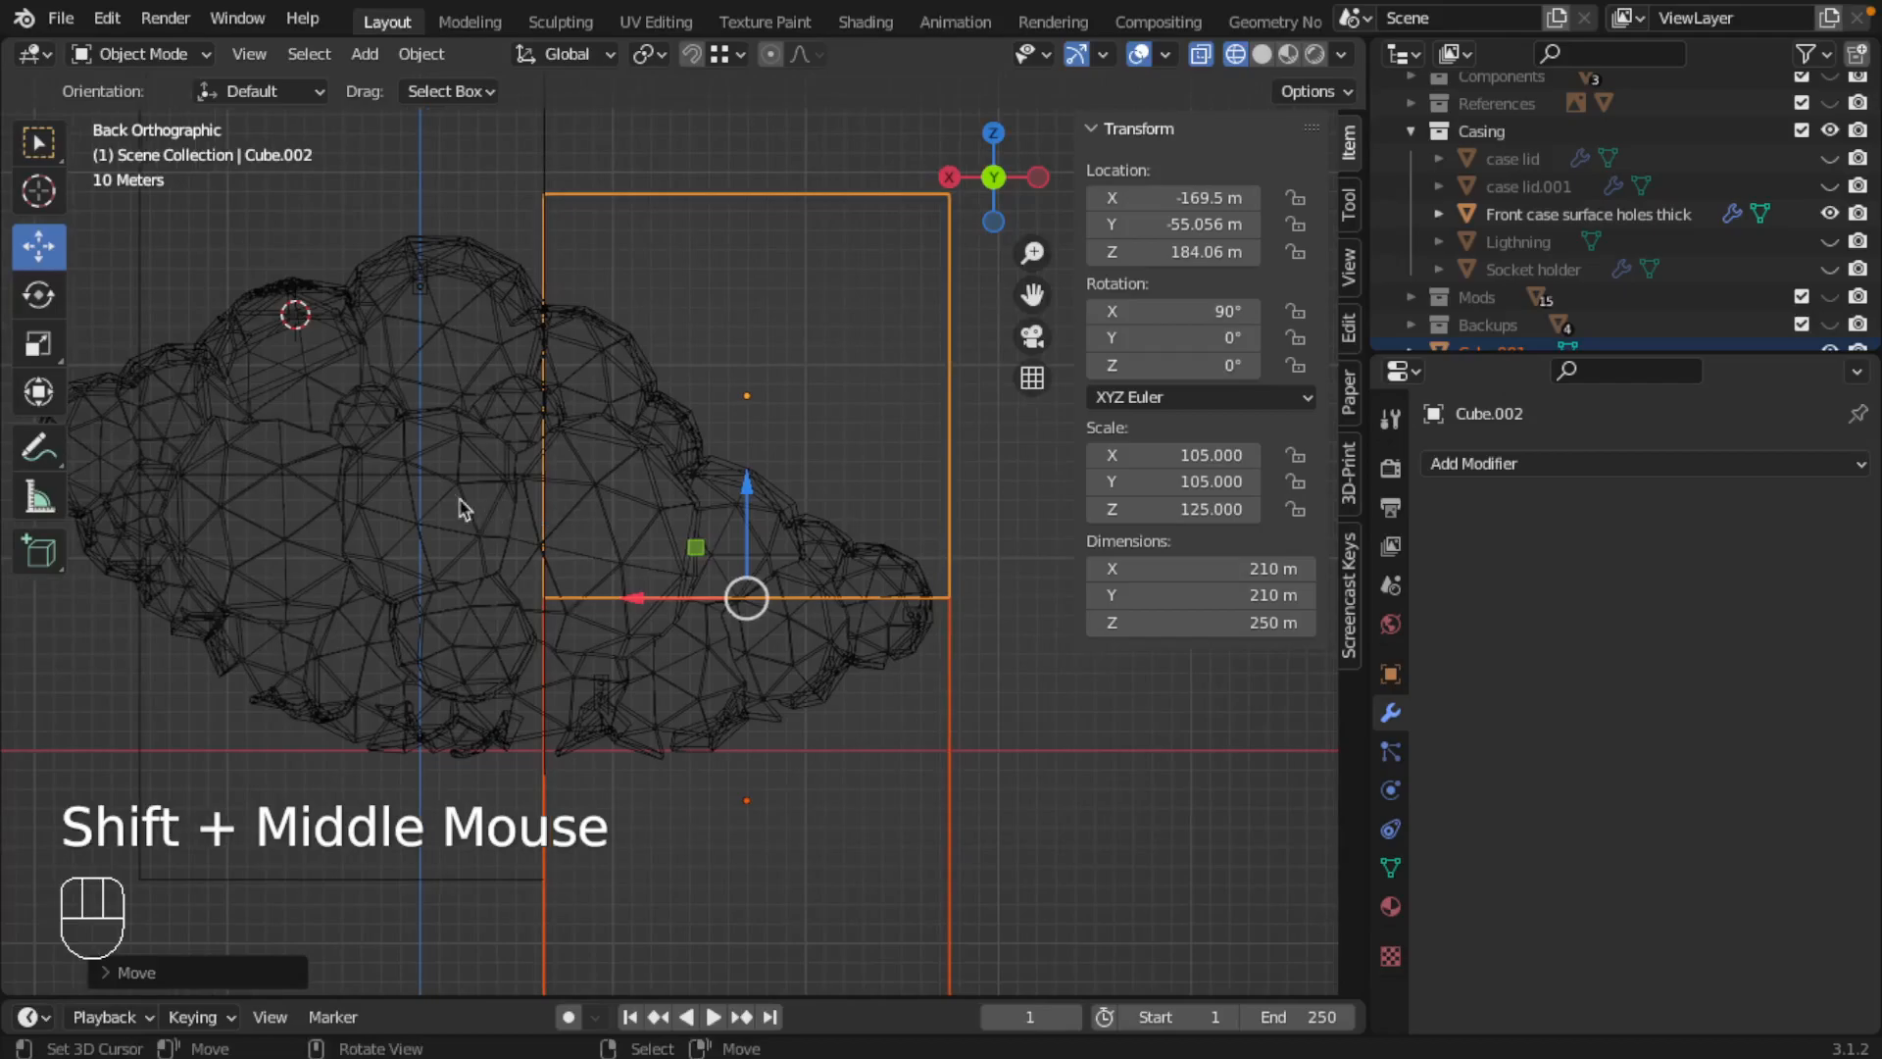
Step: In the back view, duplicate the upper cube at X 40.5 m outward along X, past the cloud's large end
{"action": "middle_click_drag", "start_coordinate": [412, 282], "coordinate": [612, 391], "text": "shift"}
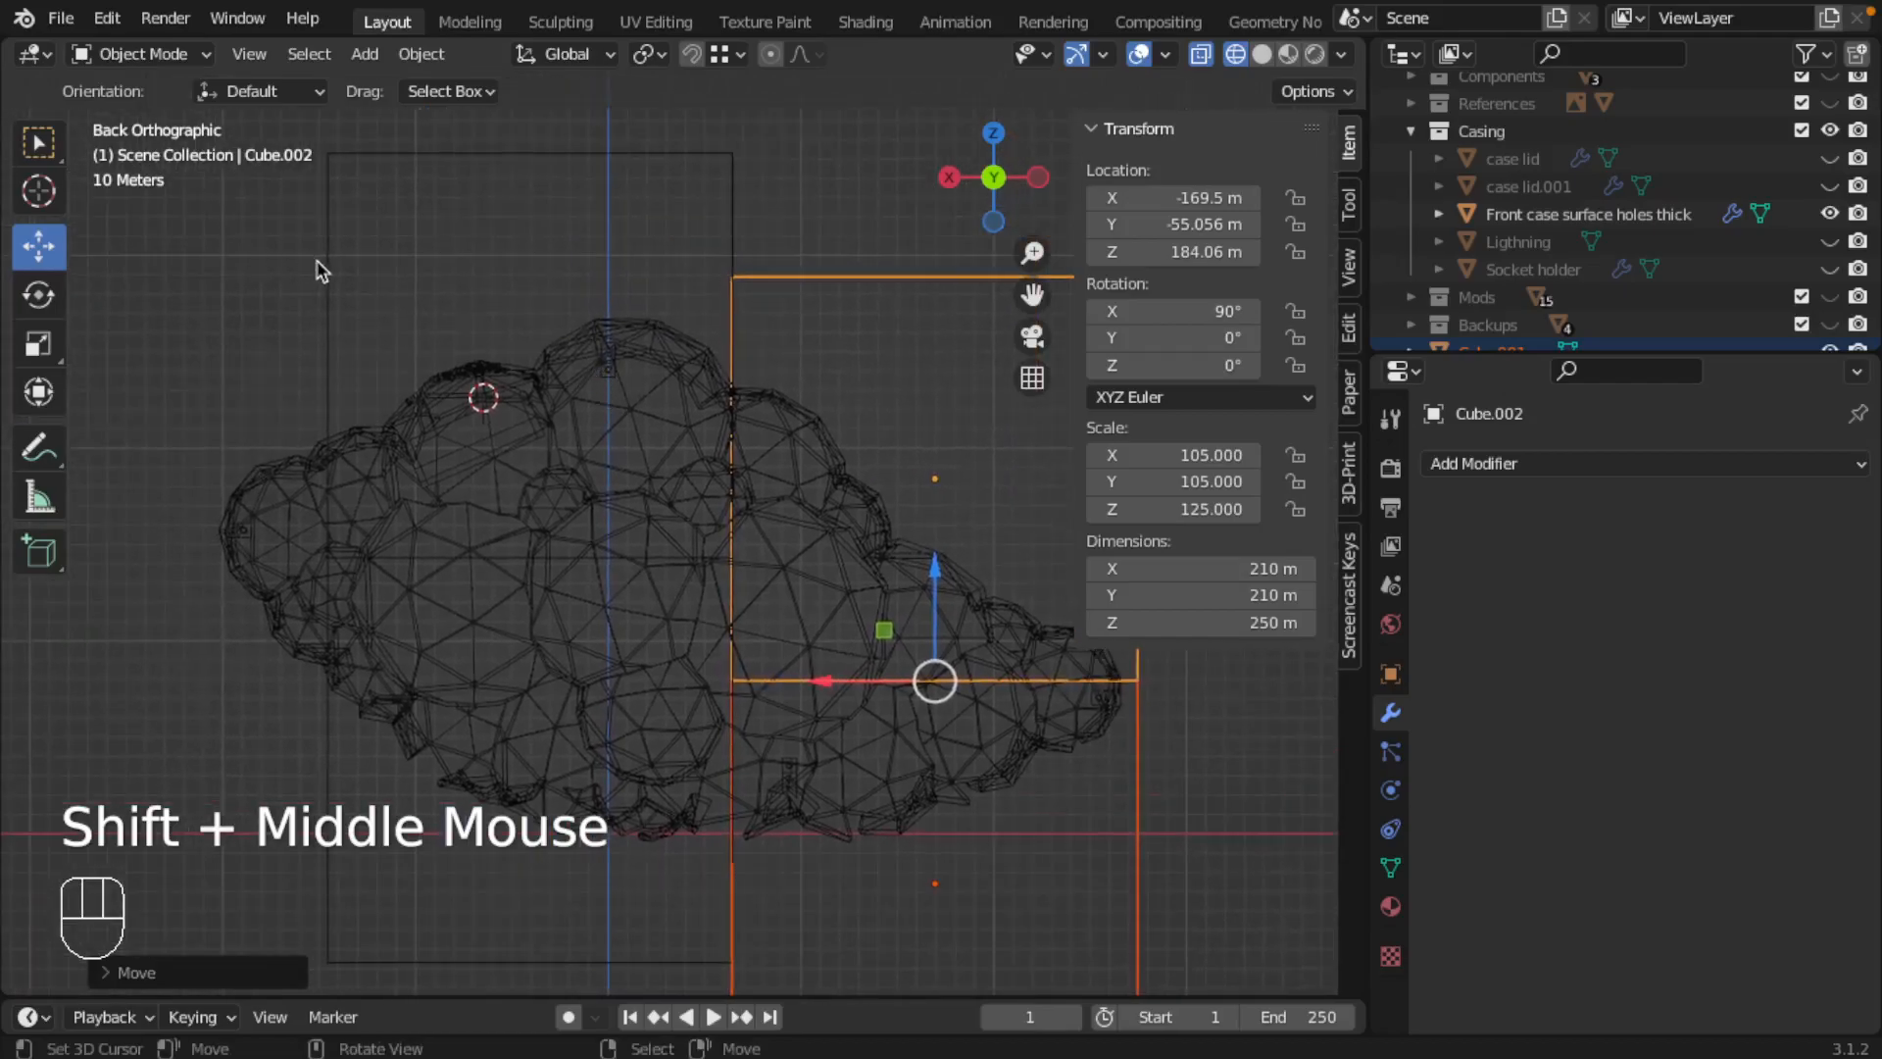
{"action": "right_click", "coordinate": [328, 323]}
{"action": "right_click", "coordinate": [326, 737], "text": "shift"}
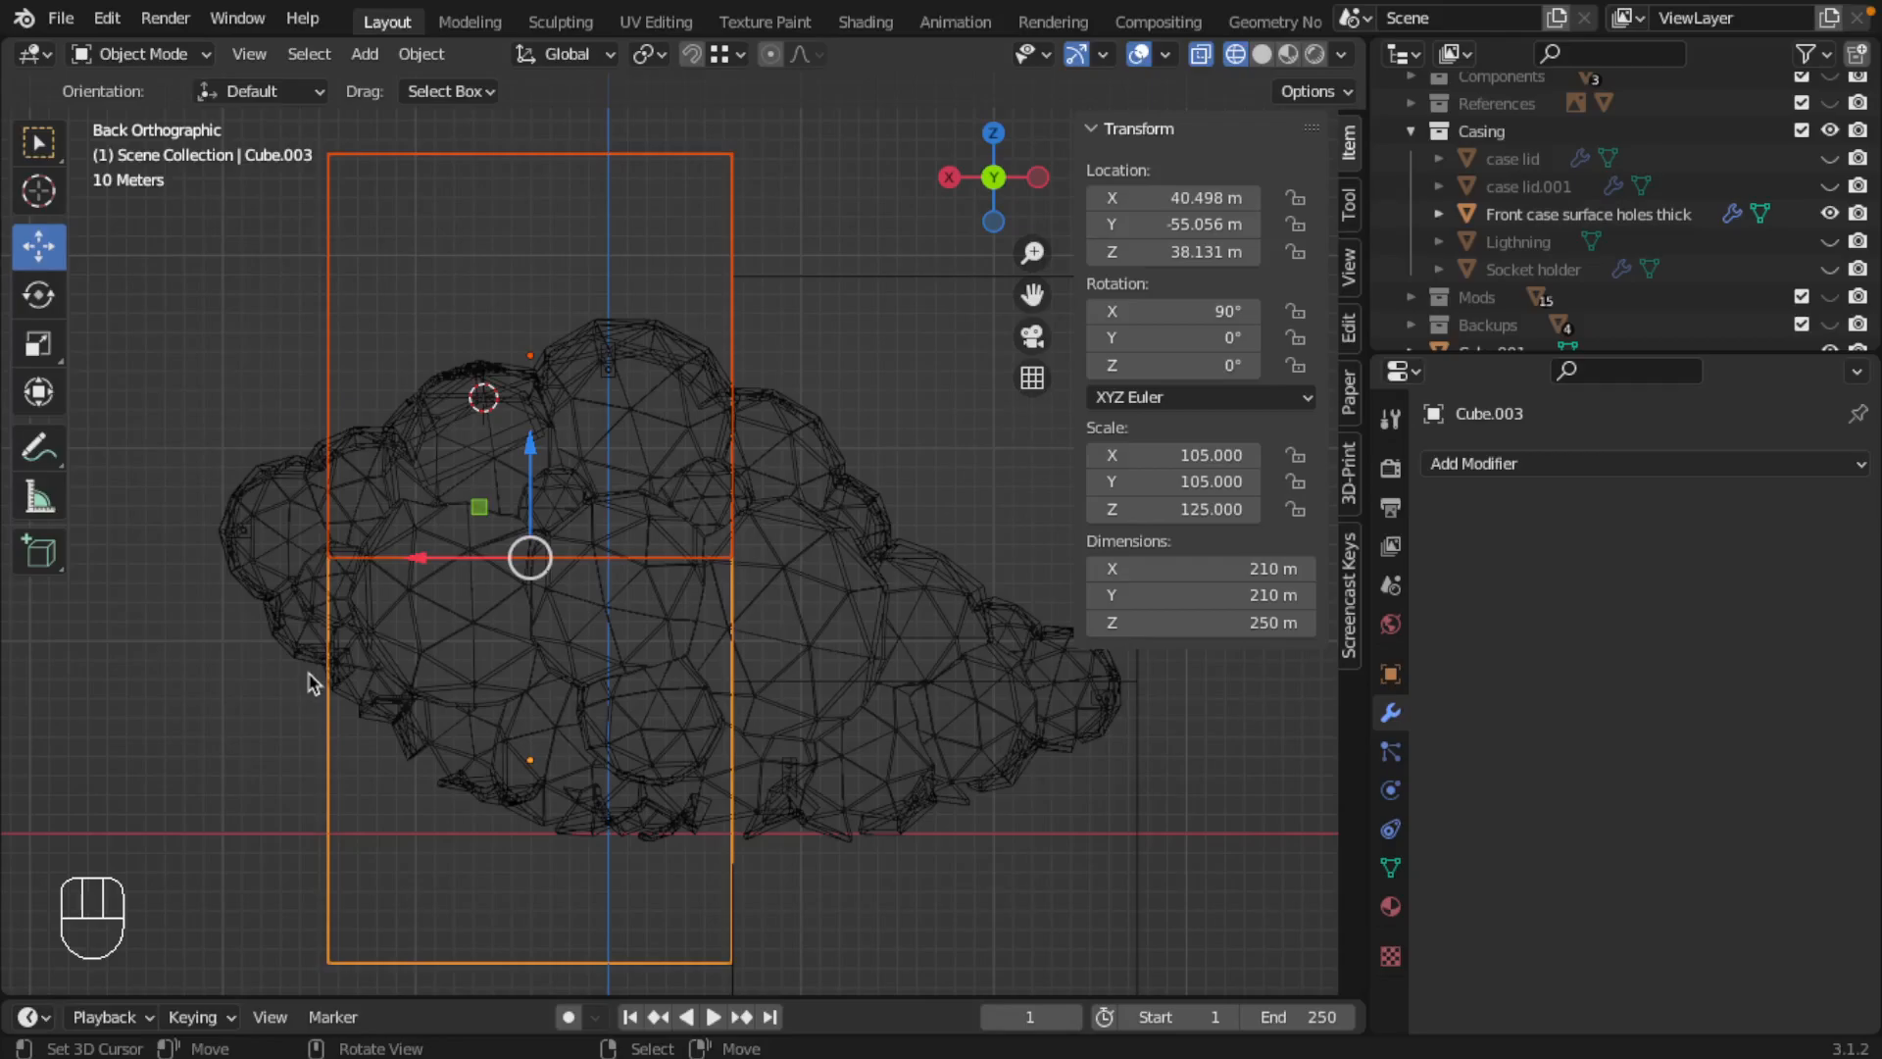
{"action": "middle_click_drag", "start_coordinate": [294, 610], "coordinate": [748, 601]}
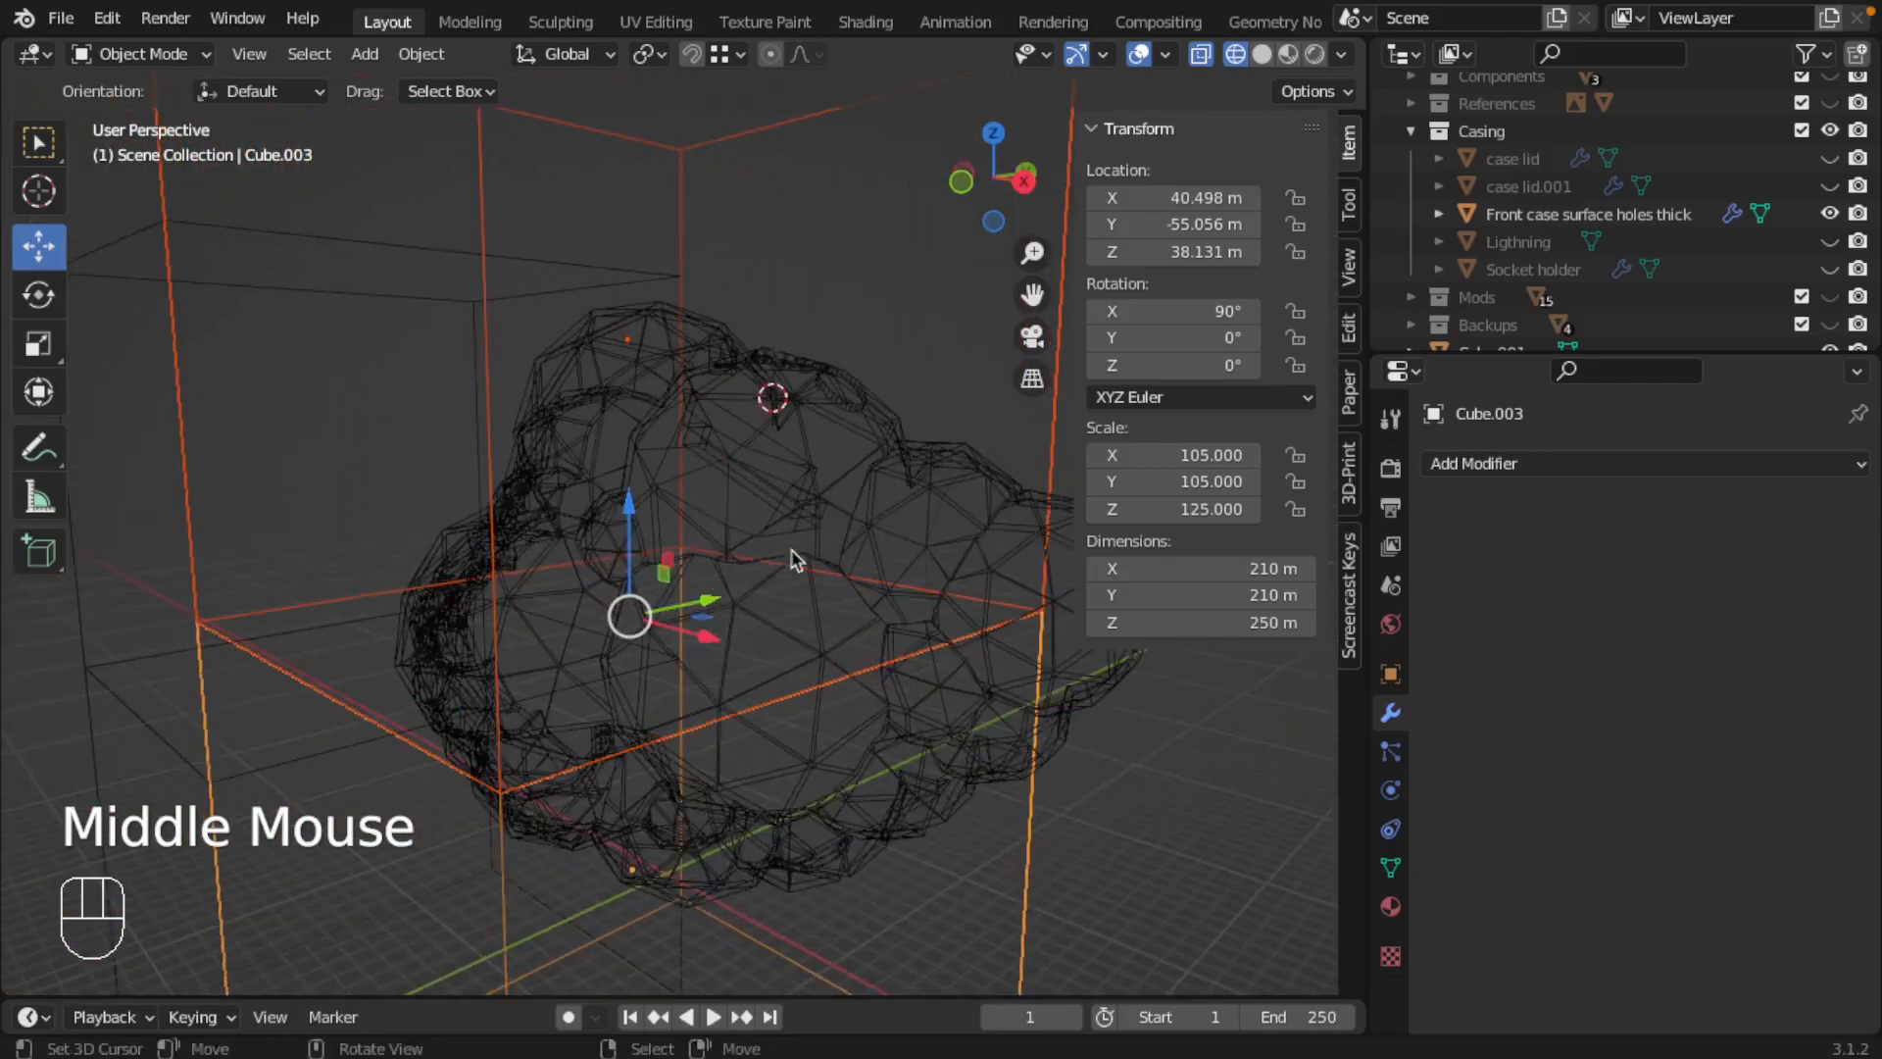
{"action": "middle_click_drag", "start_coordinate": [703, 576], "coordinate": [628, 580]}
{"action": "key", "text": "ctrl+KP_1"}
{"action": "right_click", "coordinate": [474, 323]}
{"action": "right_click", "coordinate": [491, 358]}
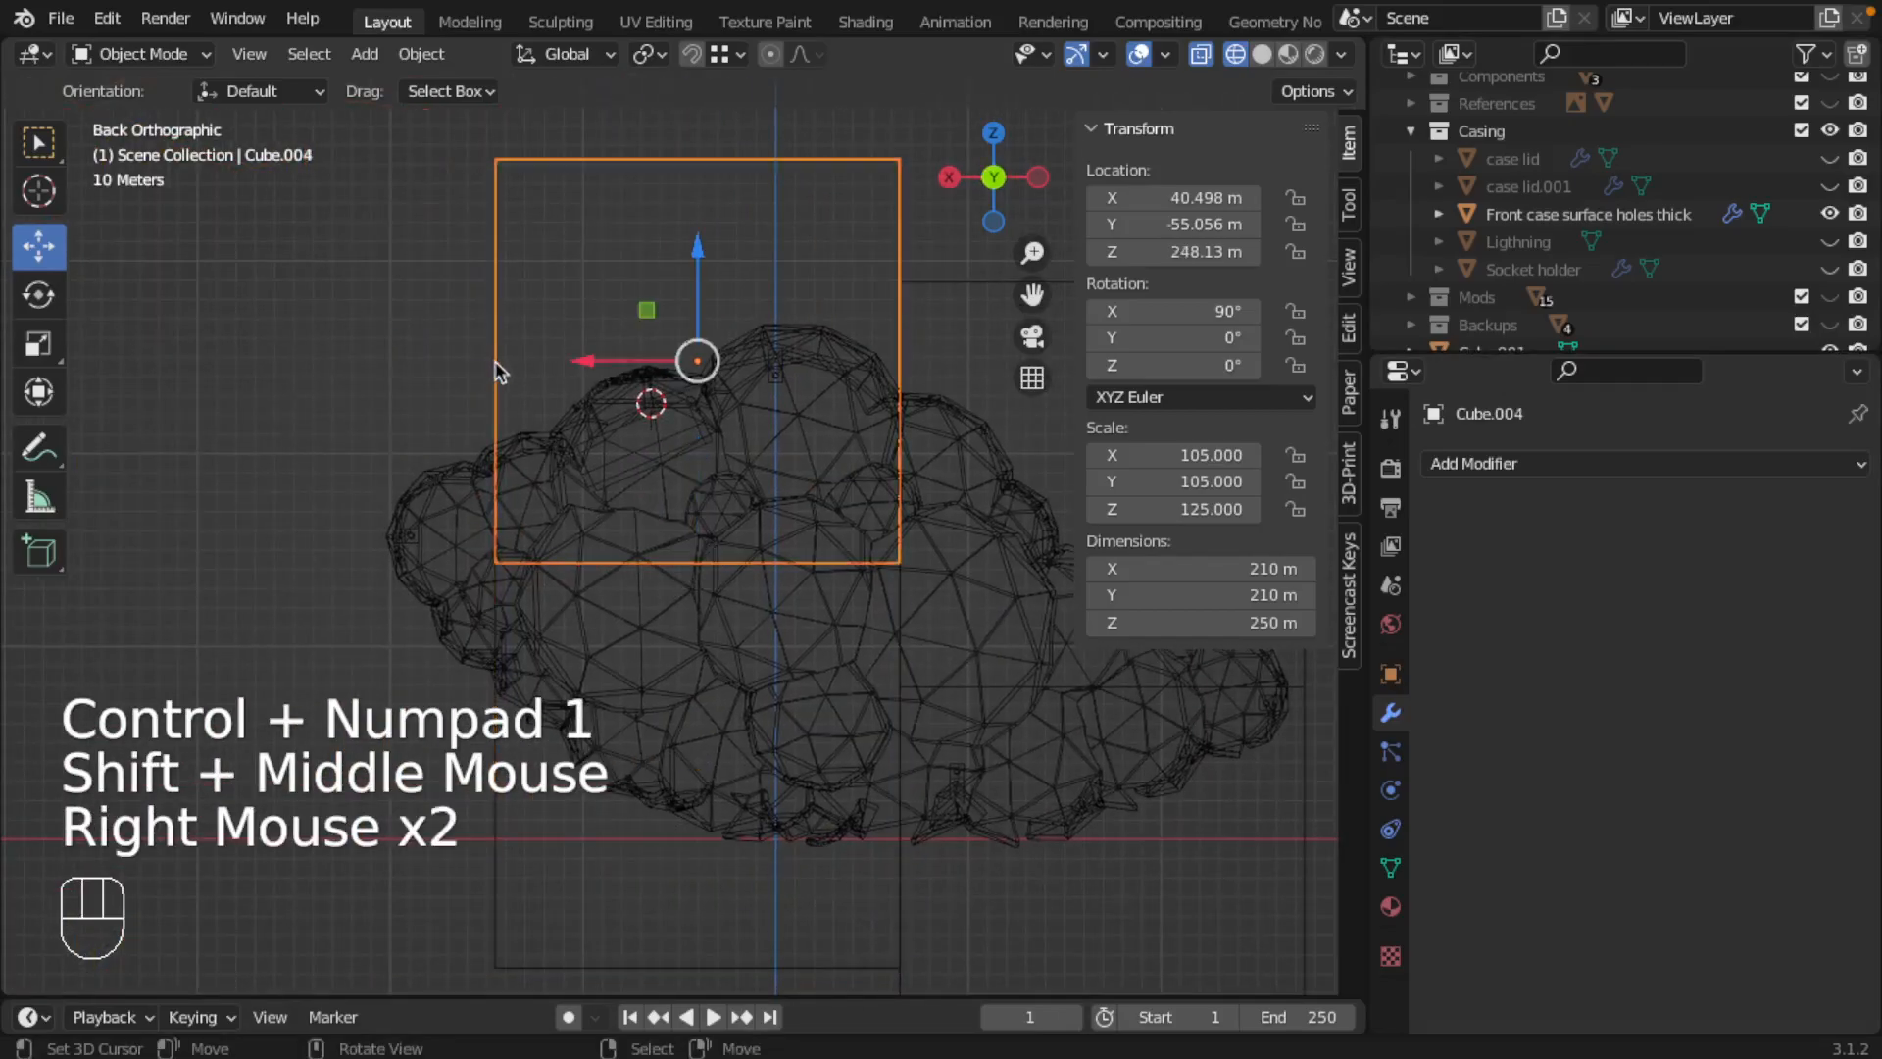
{"action": "key", "text": "shift+d"}
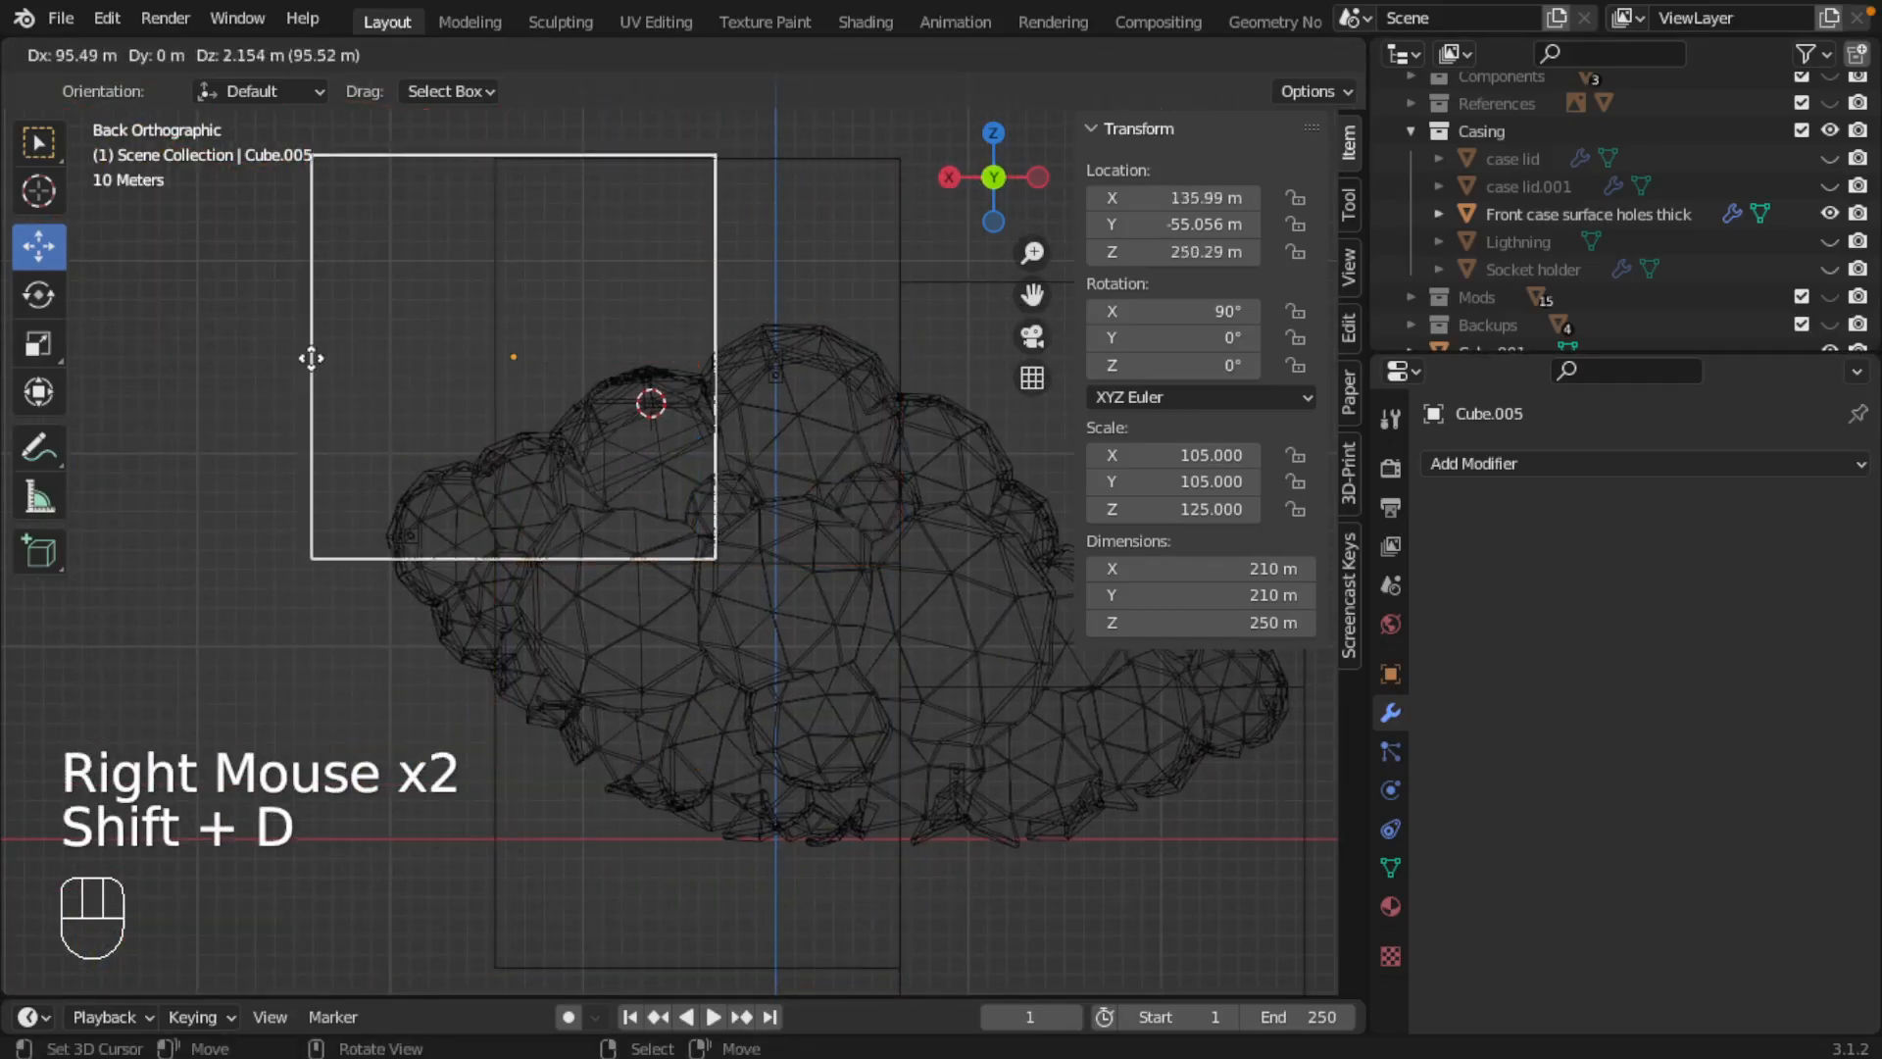
{"action": "key", "text": "x"}
{"action": "left_click", "coordinate": [69, 366]}
Step: With snapping enabled, set the new cube flush against the neighbouring column and over the large end, at about X 250.5 m and Z 157.67 m
{"action": "left_click_drag", "start_coordinate": [162, 369], "coordinate": [311, 422]}
{"action": "key", "text": "shift+Tab"}
{"action": "scroll", "coordinate": [311, 421], "scroll_direction": "down", "scroll_amount": 2}
{"action": "middle_click_drag", "start_coordinate": [591, 512], "coordinate": [377, 453], "text": "shift"}
Step: Select all five cubes, shift them together along X until the narrow-end pair is at about -195.43 m, and turn snapping off
{"action": "right_click", "coordinate": [841, 438]}
{"action": "right_click", "coordinate": [816, 697]}
{"action": "right_click", "coordinate": [484, 723]}
{"action": "right_click", "coordinate": [448, 339]}
{"action": "right_click", "coordinate": [287, 345]}
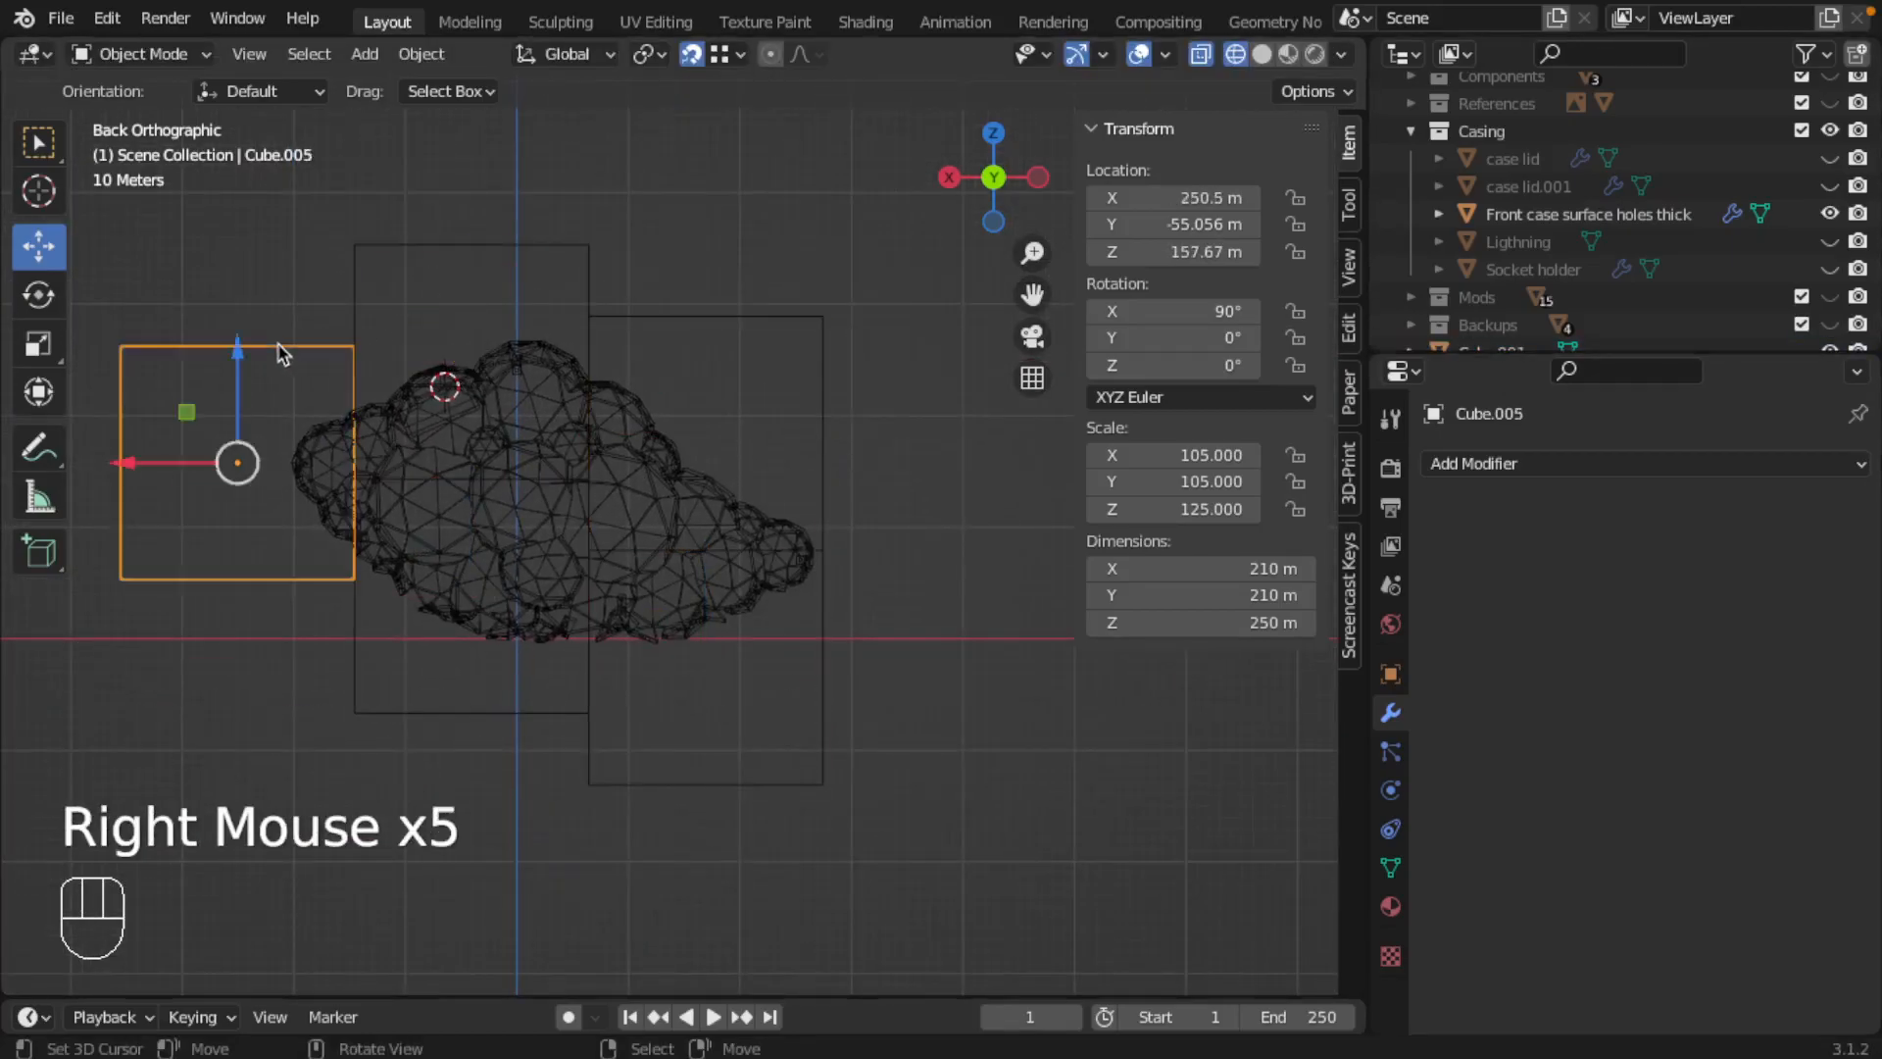
{"action": "right_click", "coordinate": [384, 375], "text": "shift"}
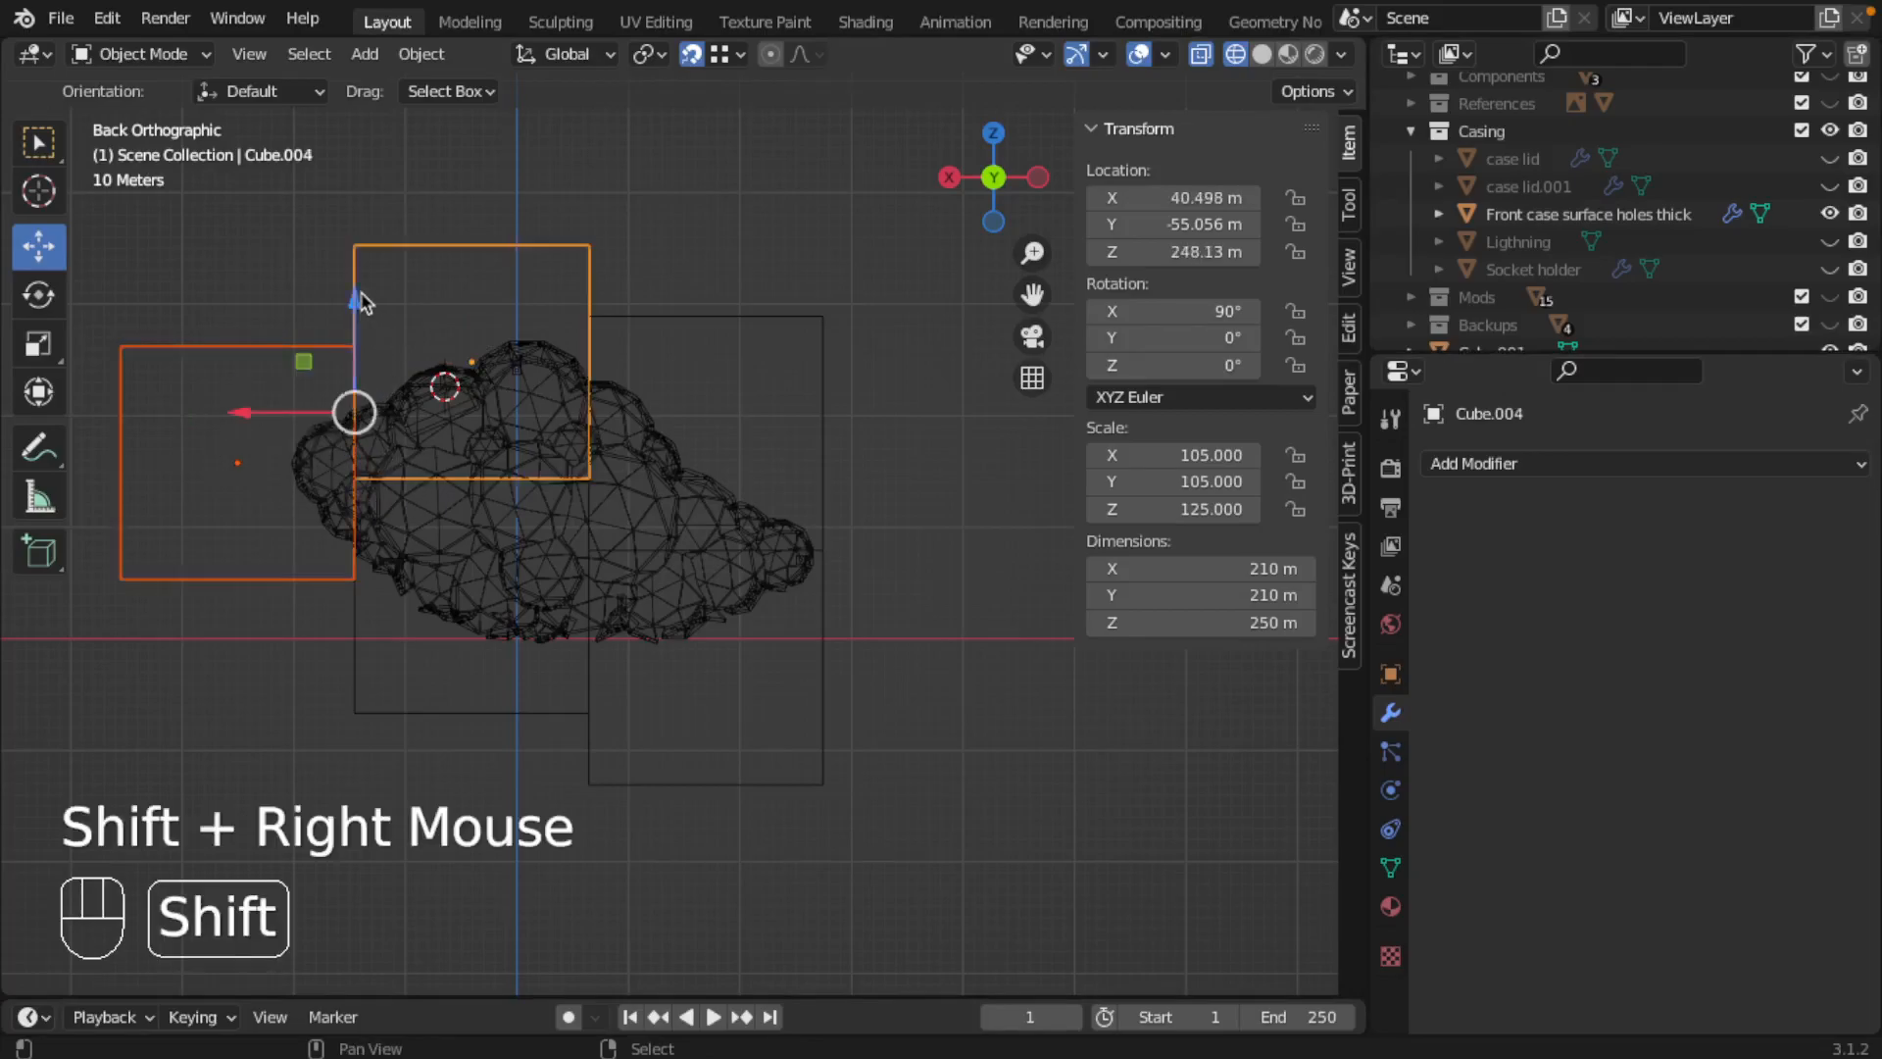
{"action": "right_click", "coordinate": [409, 725], "text": "shift"}
{"action": "right_click", "coordinate": [667, 578], "text": "shift"}
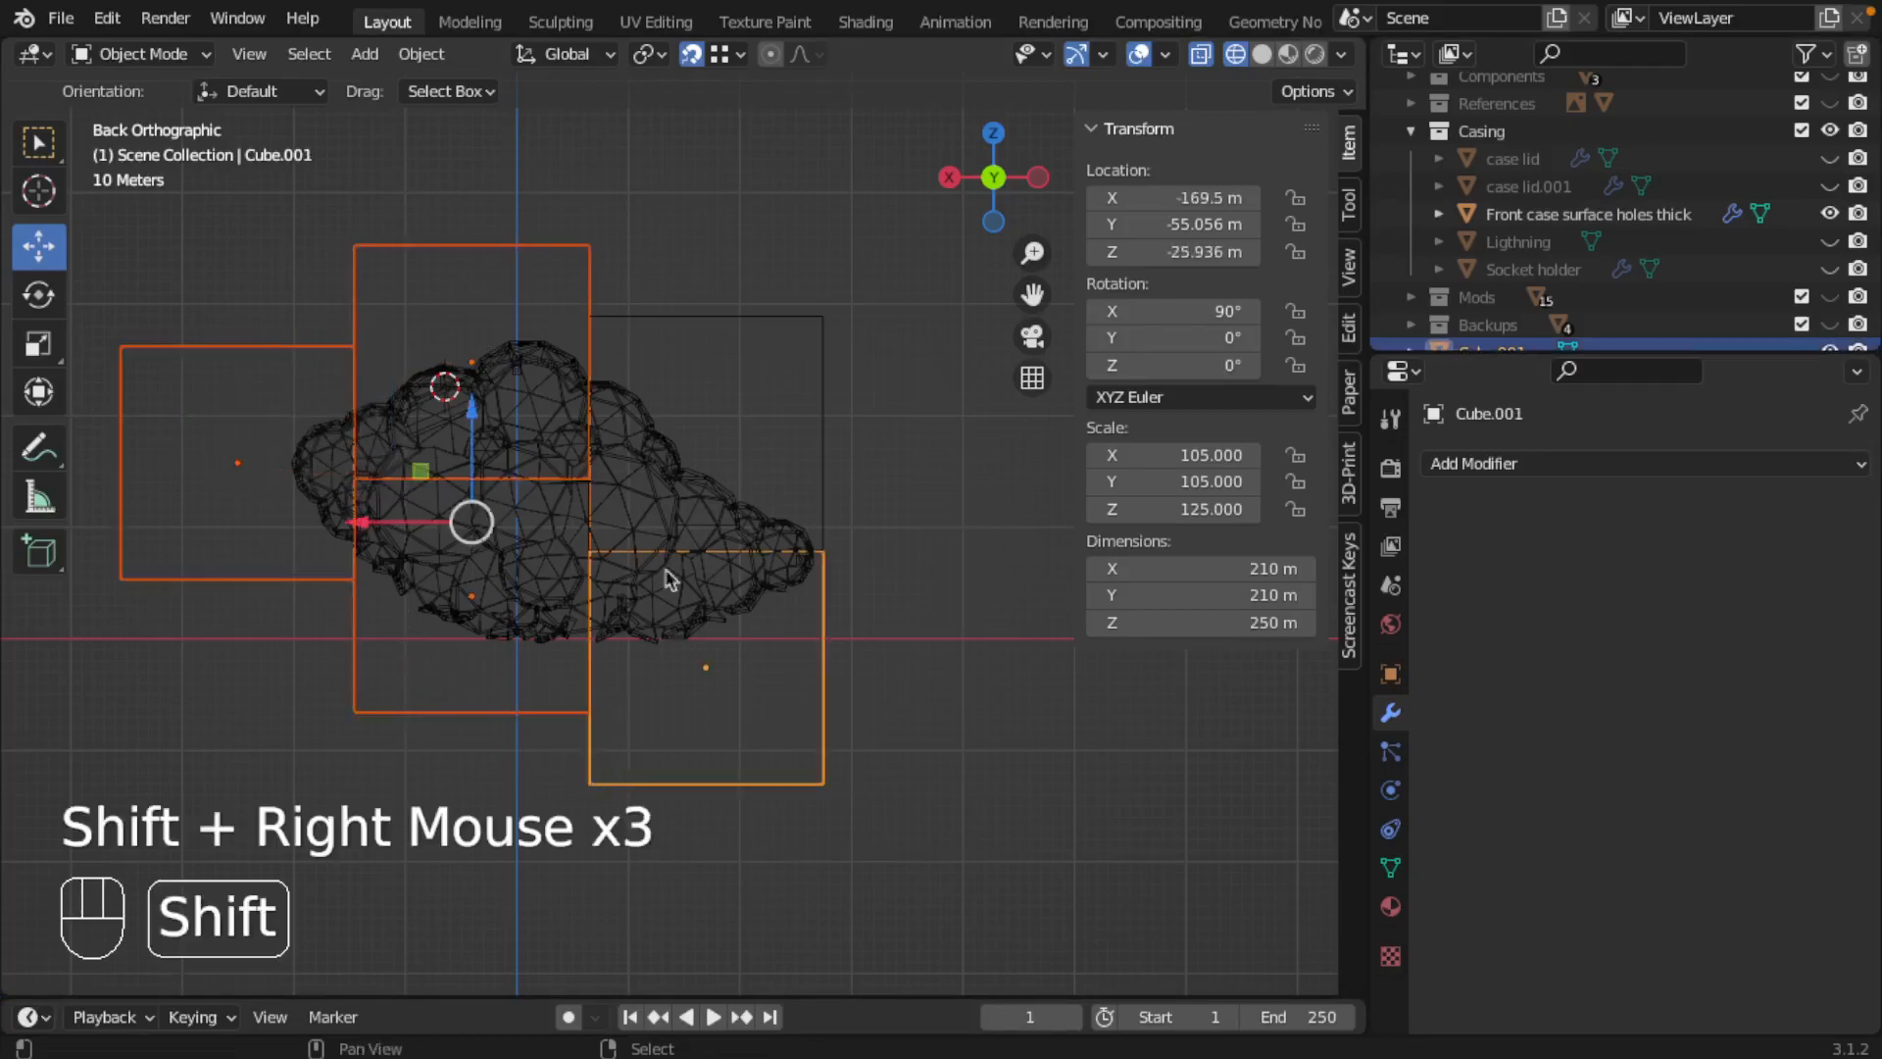
{"action": "right_click", "coordinate": [675, 318], "text": "shift"}
{"action": "left_click_drag", "start_coordinate": [424, 511], "coordinate": [447, 511]}
{"action": "key", "text": "shift+Tab"}
Step: Nudge all five cubes along X to clear the small hole by the seam, placing the narrow-end pair at about -194.26 m
{"action": "scroll", "coordinate": [509, 575], "scroll_direction": "down", "scroll_amount": 2}
{"action": "scroll", "coordinate": [509, 576], "scroll_direction": "down", "scroll_amount": 1}
{"action": "scroll", "coordinate": [627, 614], "scroll_direction": "up", "scroll_amount": 1}
{"action": "mouse_move", "coordinate": [626, 614]}
{"action": "middle_mouse_down", "text": "shift"}
{"action": "mouse_move", "coordinate": [591, 520]}
{"action": "mouse_move", "coordinate": [605, 601]}
{"action": "middle_mouse_up", "text": "shift"}
{"action": "scroll", "coordinate": [525, 517], "scroll_direction": "up", "scroll_amount": 2}
{"action": "scroll", "coordinate": [312, 591], "scroll_direction": "up", "scroll_amount": 3}
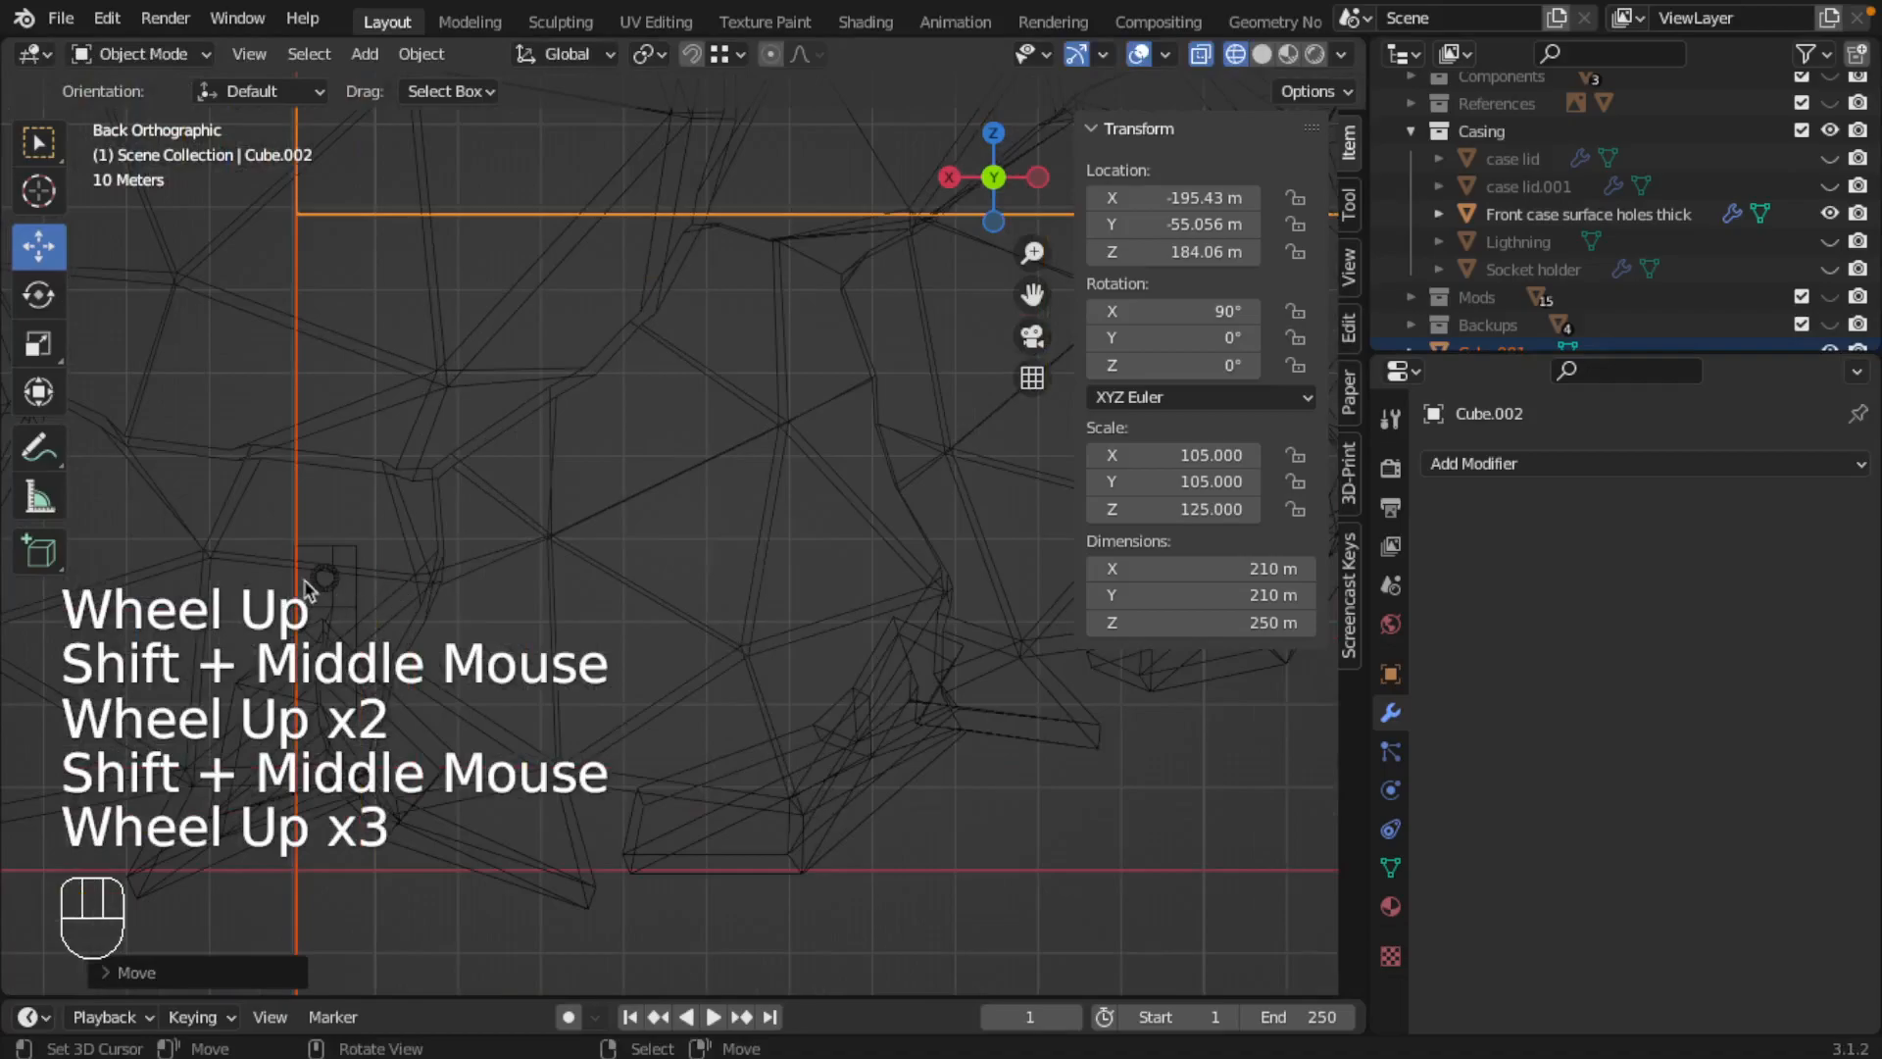
{"action": "middle_click_drag", "start_coordinate": [310, 592], "coordinate": [477, 516], "text": "shift"}
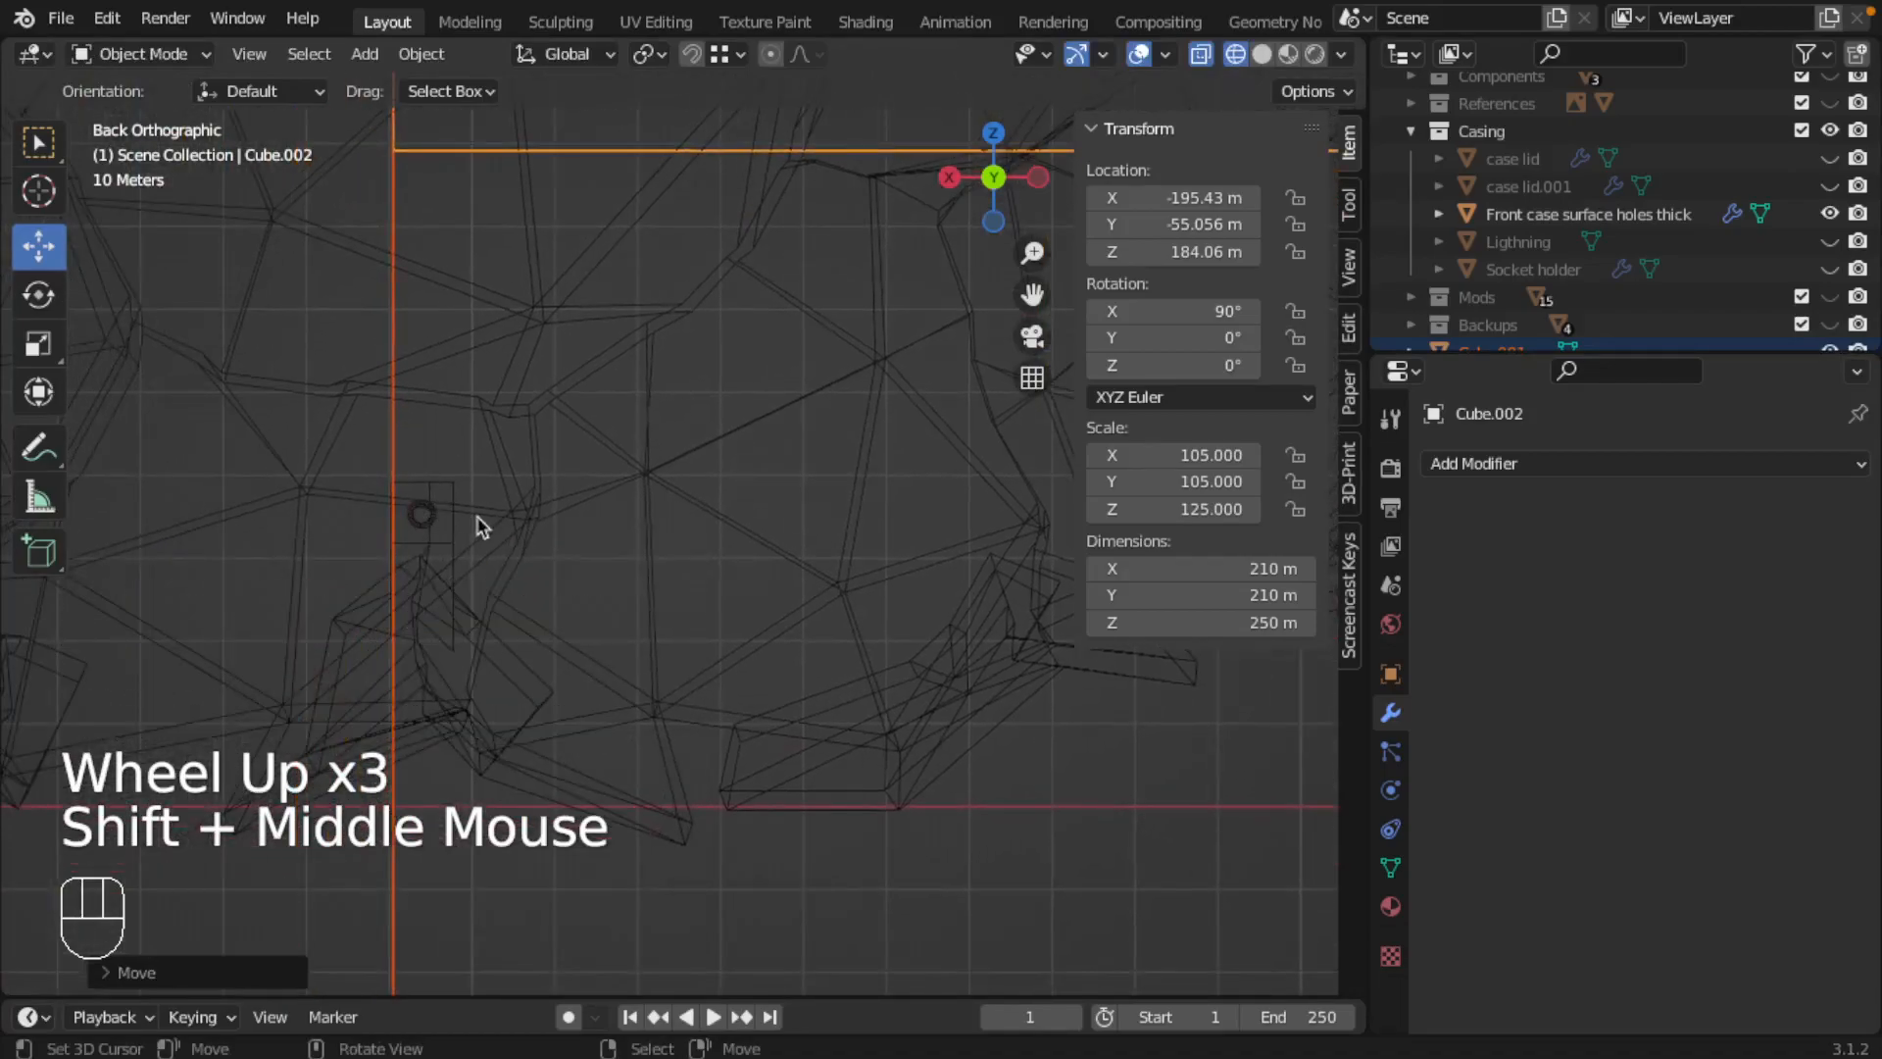
{"action": "key", "text": "g"}
{"action": "key", "text": "x"}
{"action": "left_click", "coordinate": [472, 530]}
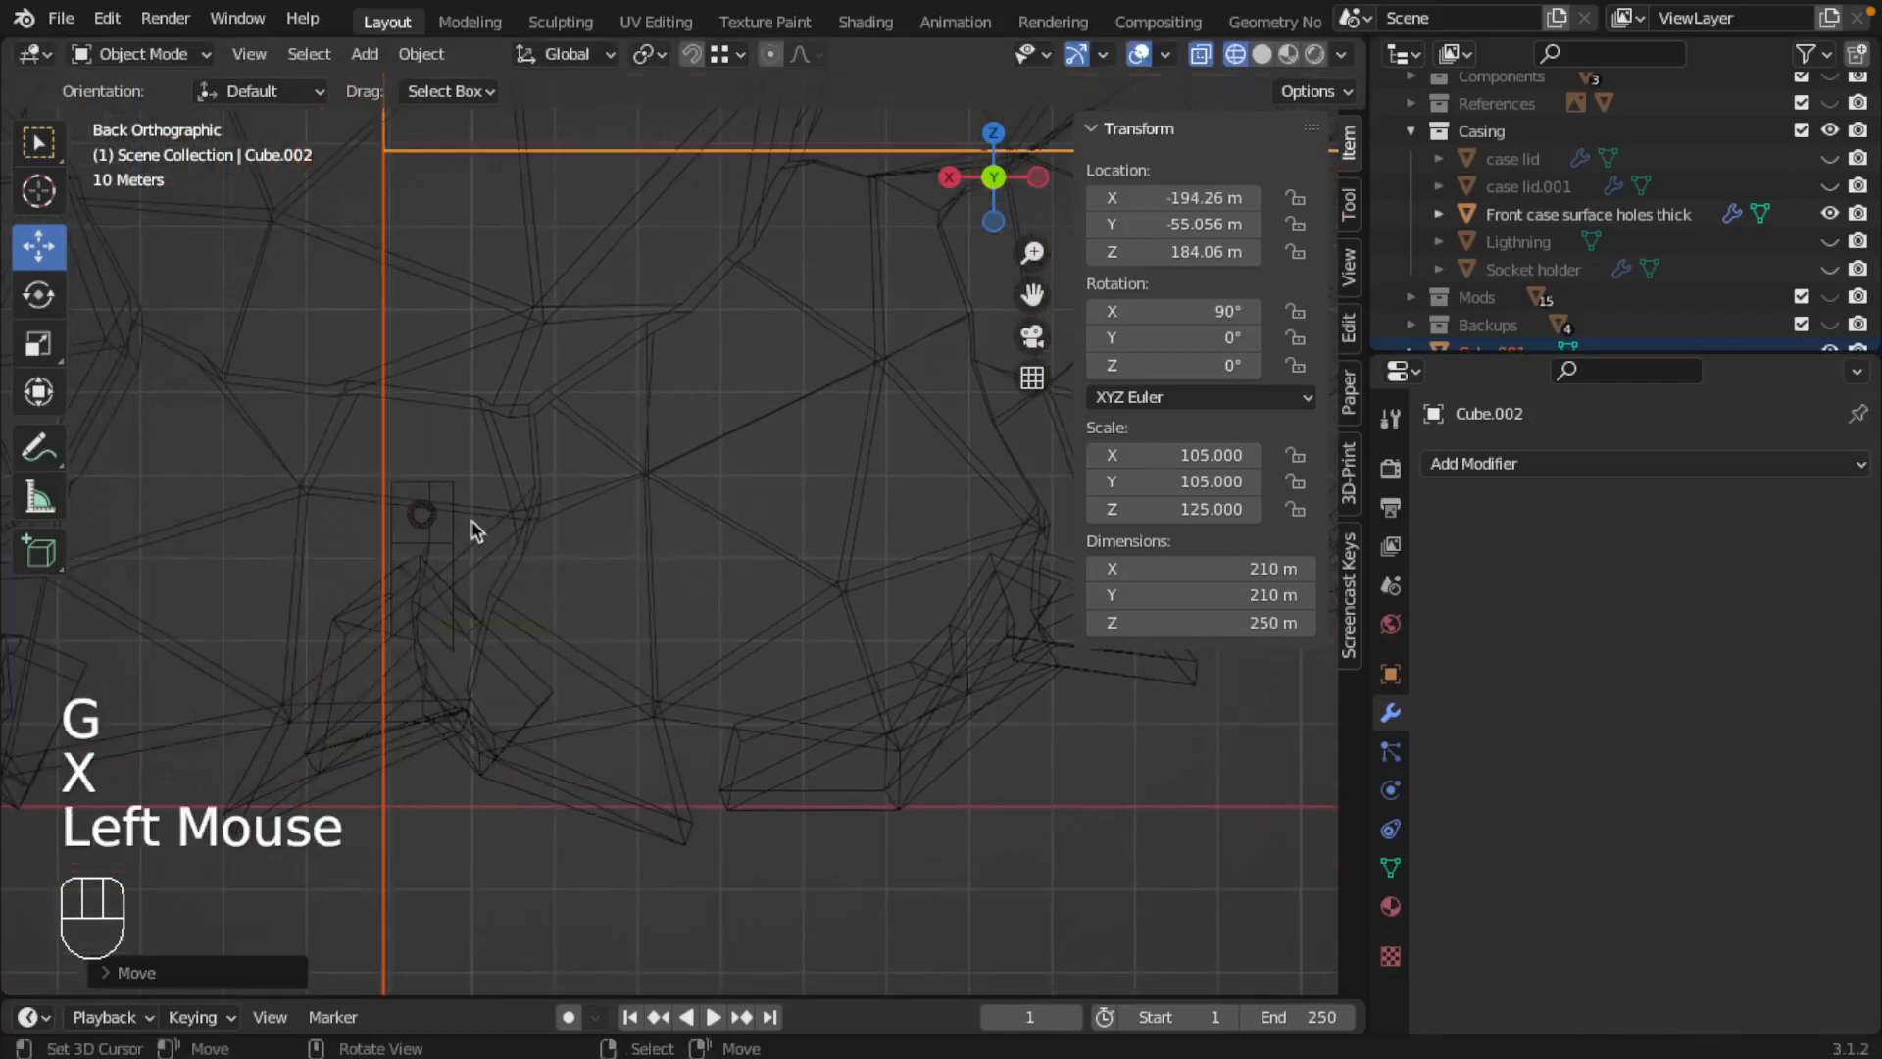
Step: Examine where the cube boundaries cut through the front case, from the seam detail to the whole cloud
{"action": "scroll", "coordinate": [472, 529], "scroll_direction": "up", "scroll_amount": 1}
{"action": "scroll", "coordinate": [473, 529], "scroll_direction": "down", "scroll_amount": 4}
{"action": "middle_click_drag", "start_coordinate": [558, 487], "coordinate": [596, 638], "text": "shift"}
{"action": "middle_click_drag", "start_coordinate": [383, 458], "coordinate": [757, 597], "text": "shift"}
{"action": "middle_click_drag", "start_coordinate": [659, 715], "coordinate": [769, 622], "text": "shift"}
{"action": "middle_click_drag", "start_coordinate": [490, 387], "coordinate": [660, 399], "text": "shift"}
{"action": "middle_click_drag", "start_coordinate": [829, 340], "coordinate": [333, 383], "text": "shift"}
{"action": "scroll", "coordinate": [521, 411], "scroll_direction": "down", "scroll_amount": 3}
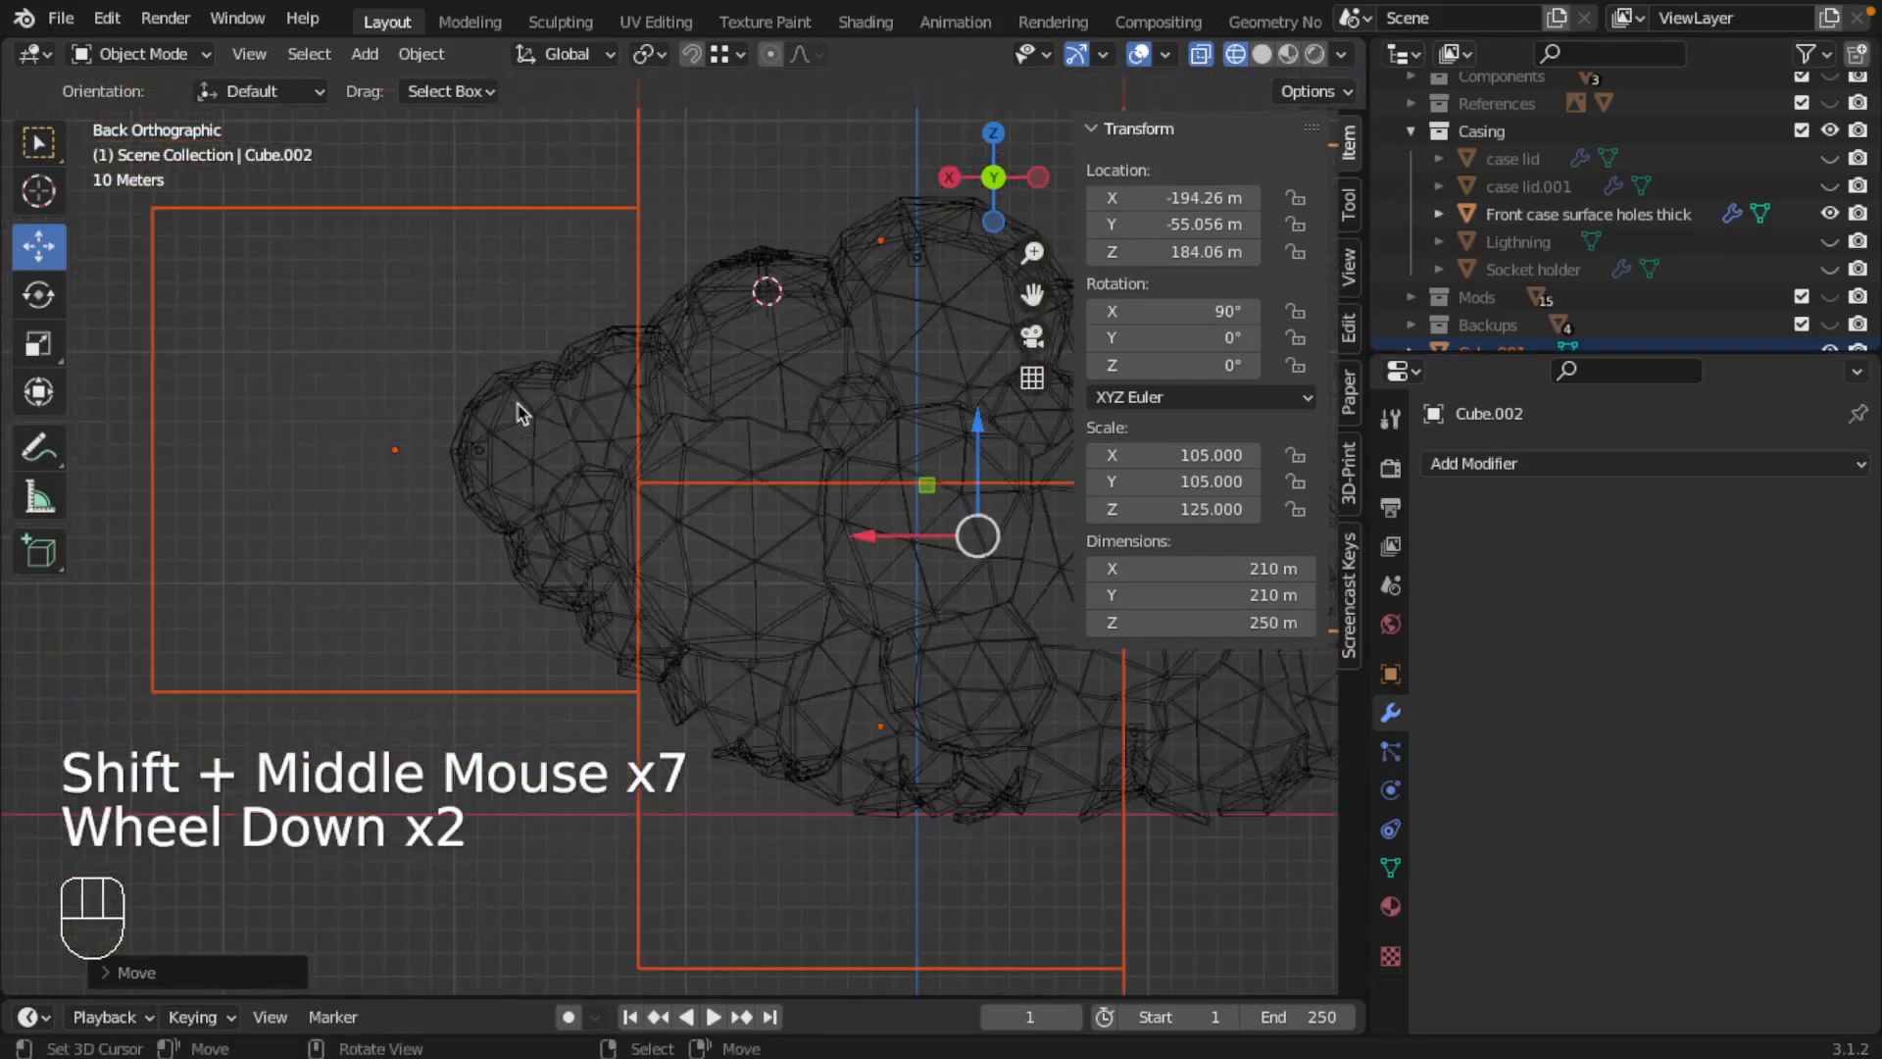
{"action": "middle_click_drag", "start_coordinate": [928, 469], "coordinate": [564, 364], "text": "shift"}
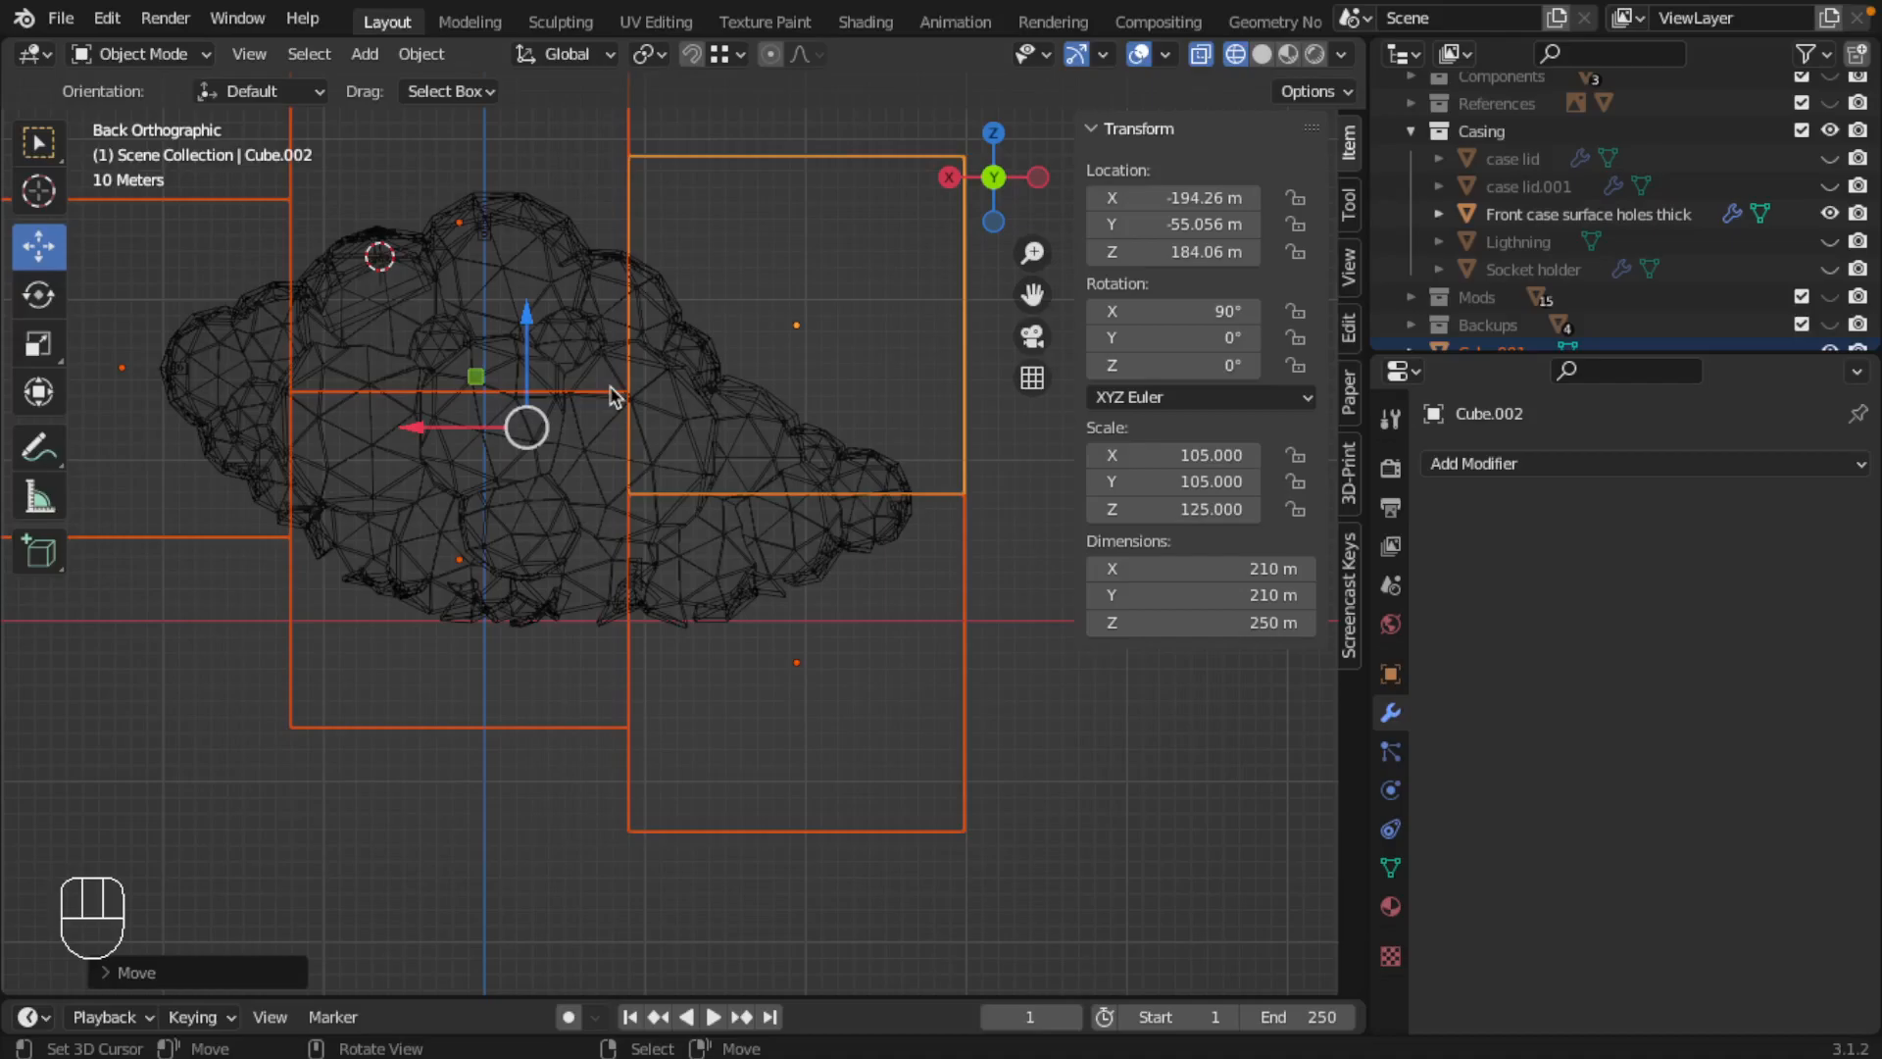
{"action": "middle_click_drag", "start_coordinate": [495, 406], "coordinate": [514, 456]}
{"action": "scroll", "coordinate": [513, 456], "scroll_direction": "down", "scroll_amount": 2}
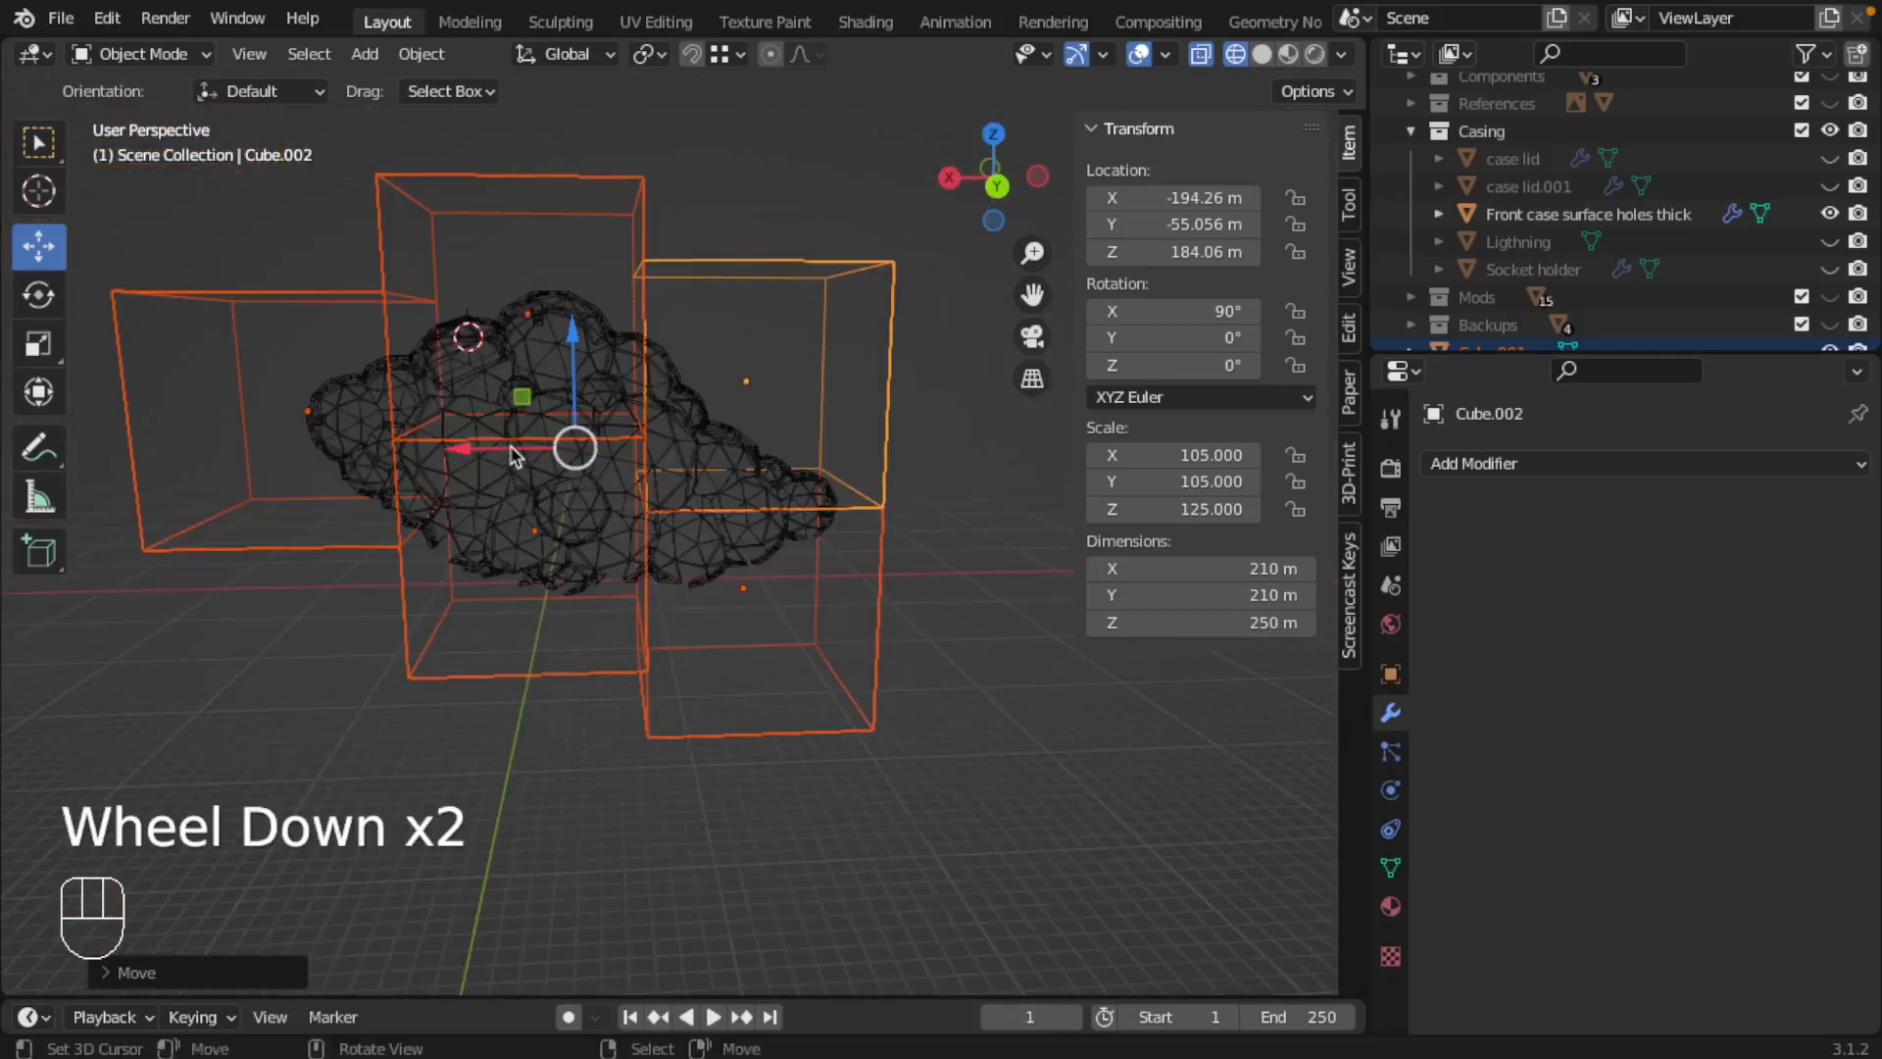
Step: Rename the front case object as "Front case surface holes thick.001"
{"action": "right_click", "coordinate": [500, 348]}
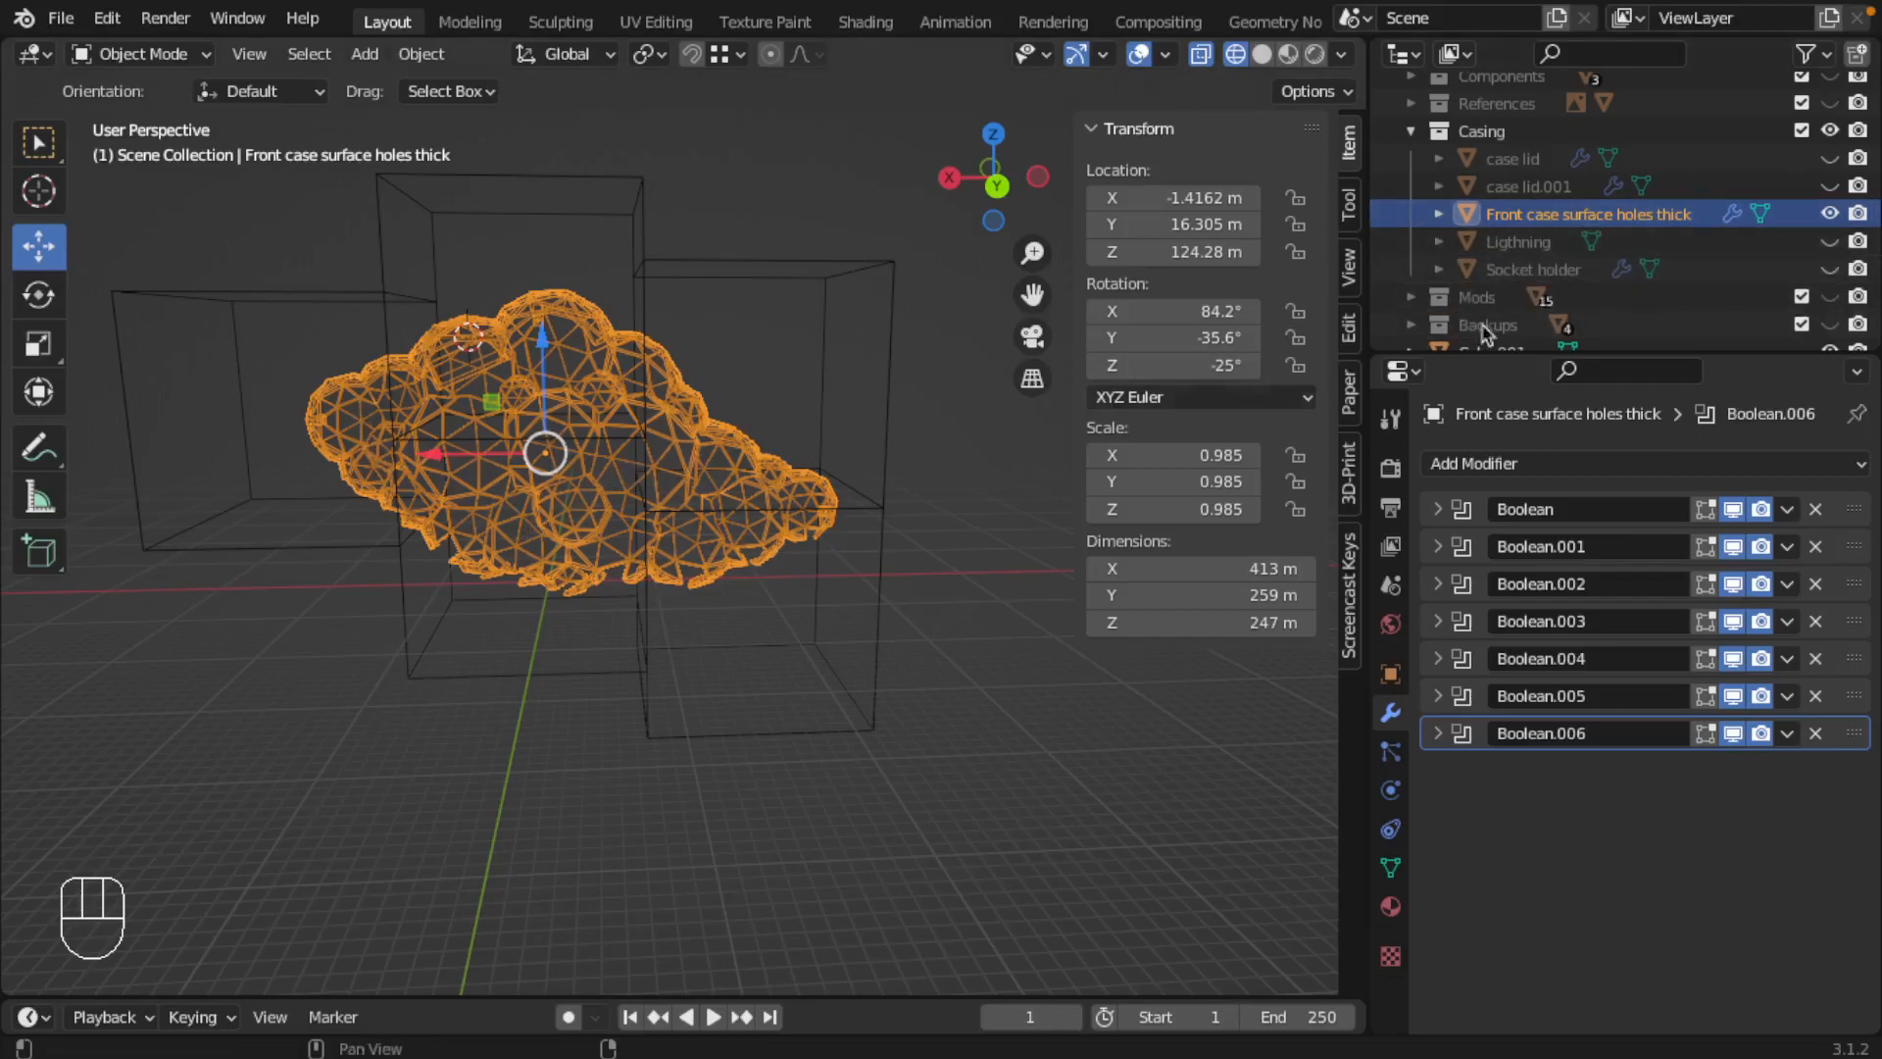
{"action": "double_click", "coordinate": [1688, 216]}
{"action": "type", "text": ".001"}
{"action": "key", "text": "Return"}
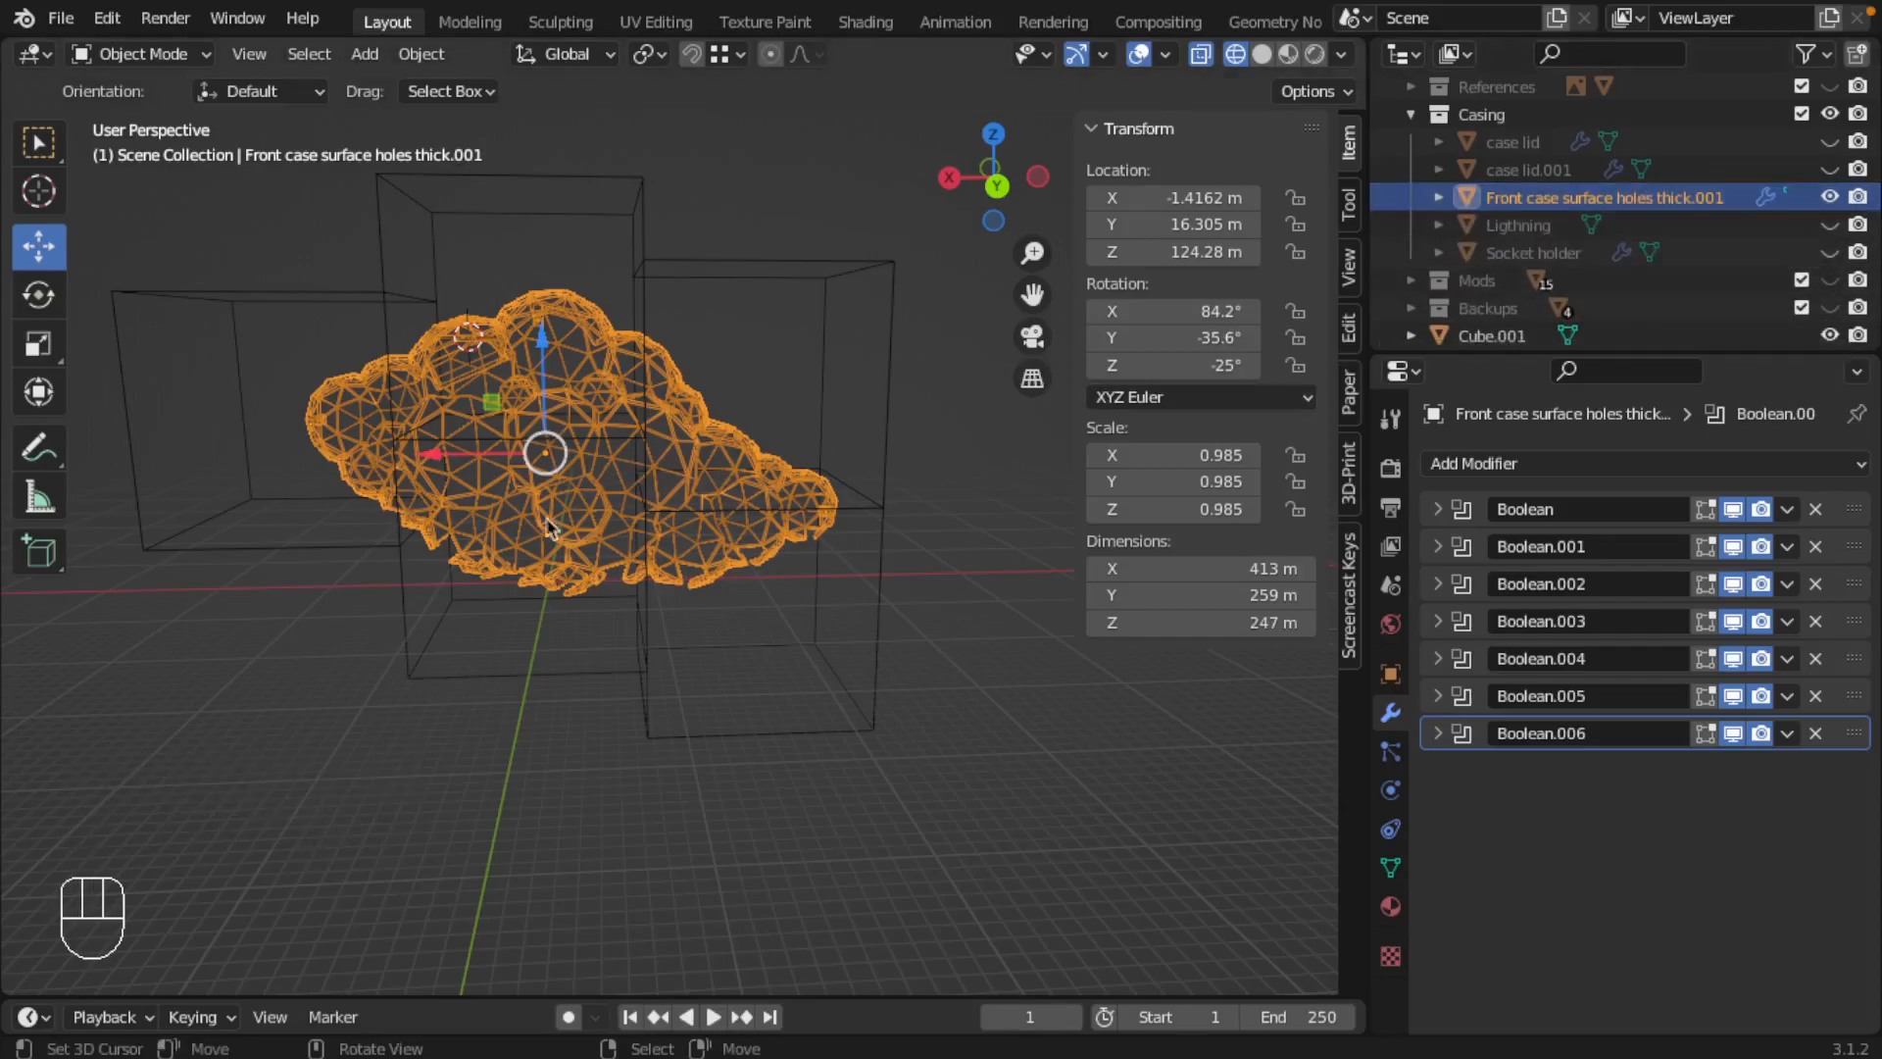
Step: Duplicate the front case in place four times, giving one copy for each of the five cubes
{"action": "key", "text": "shift"}
{"action": "key", "text": "shift+d"}
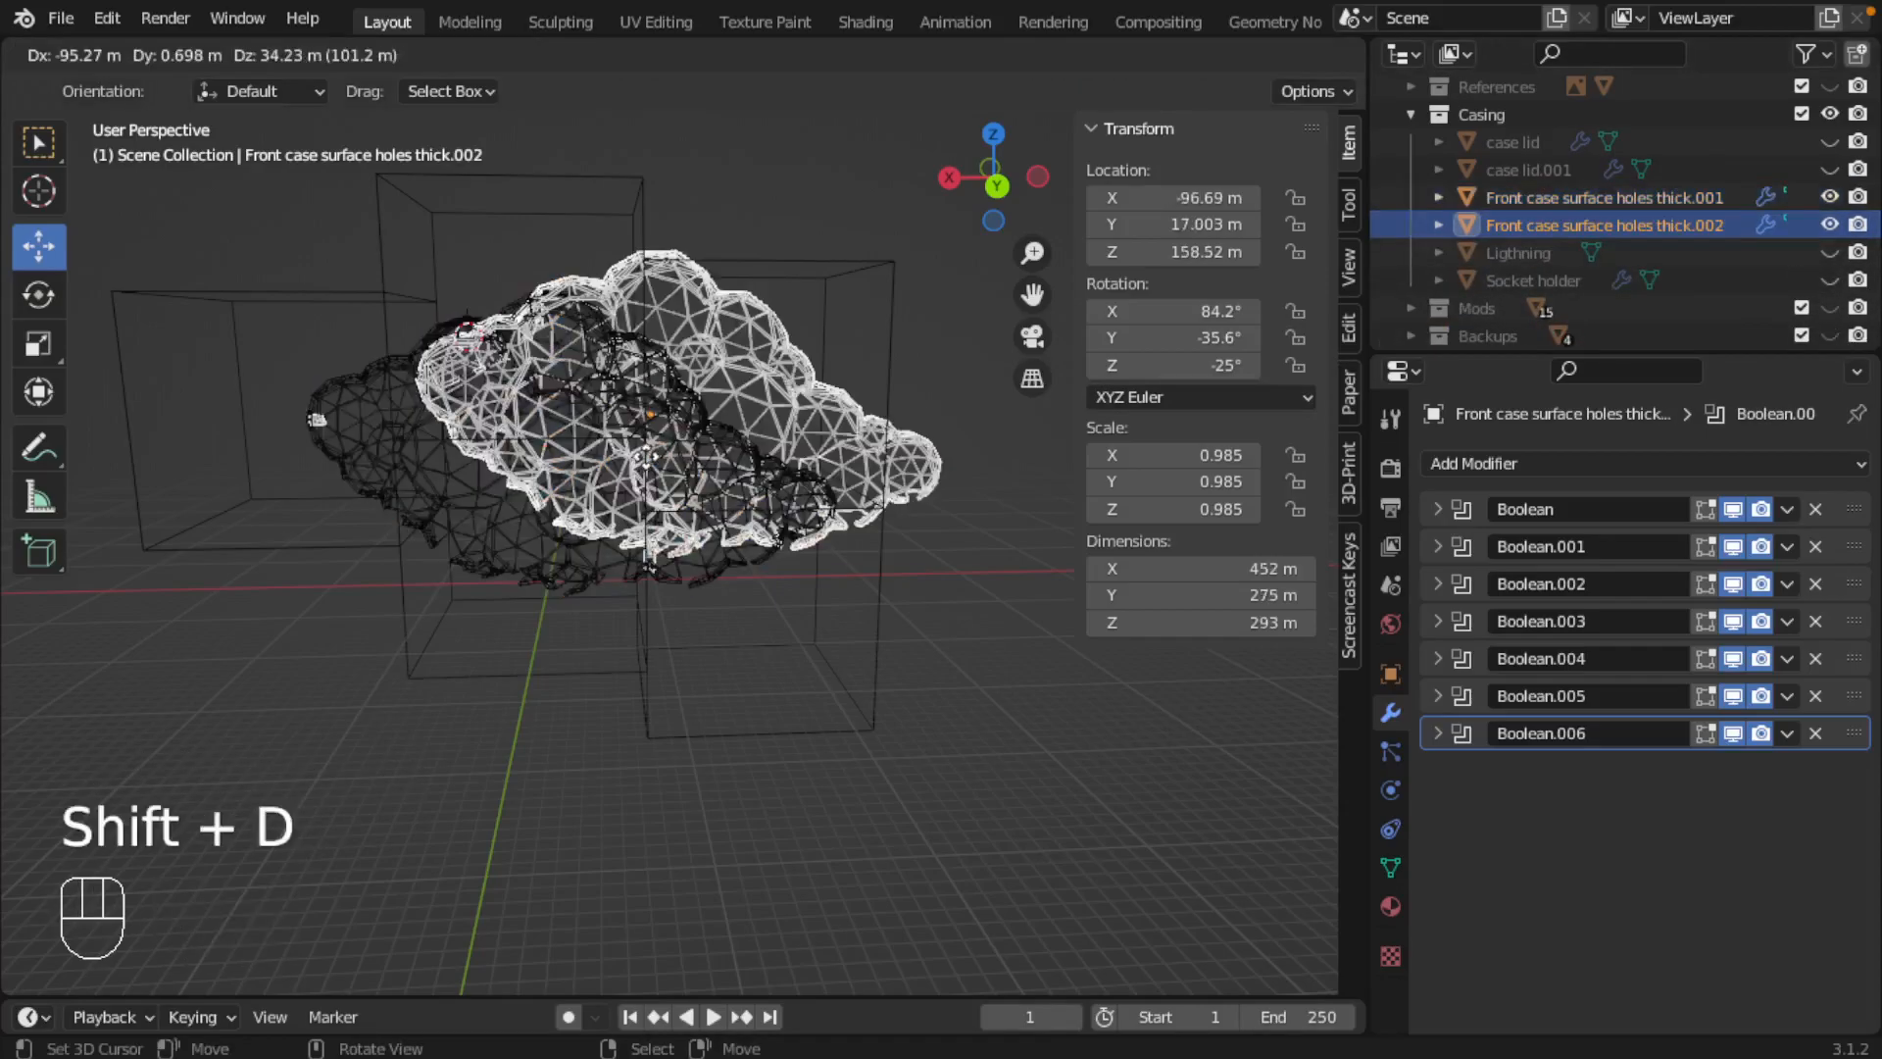
{"action": "key", "text": "Escape"}
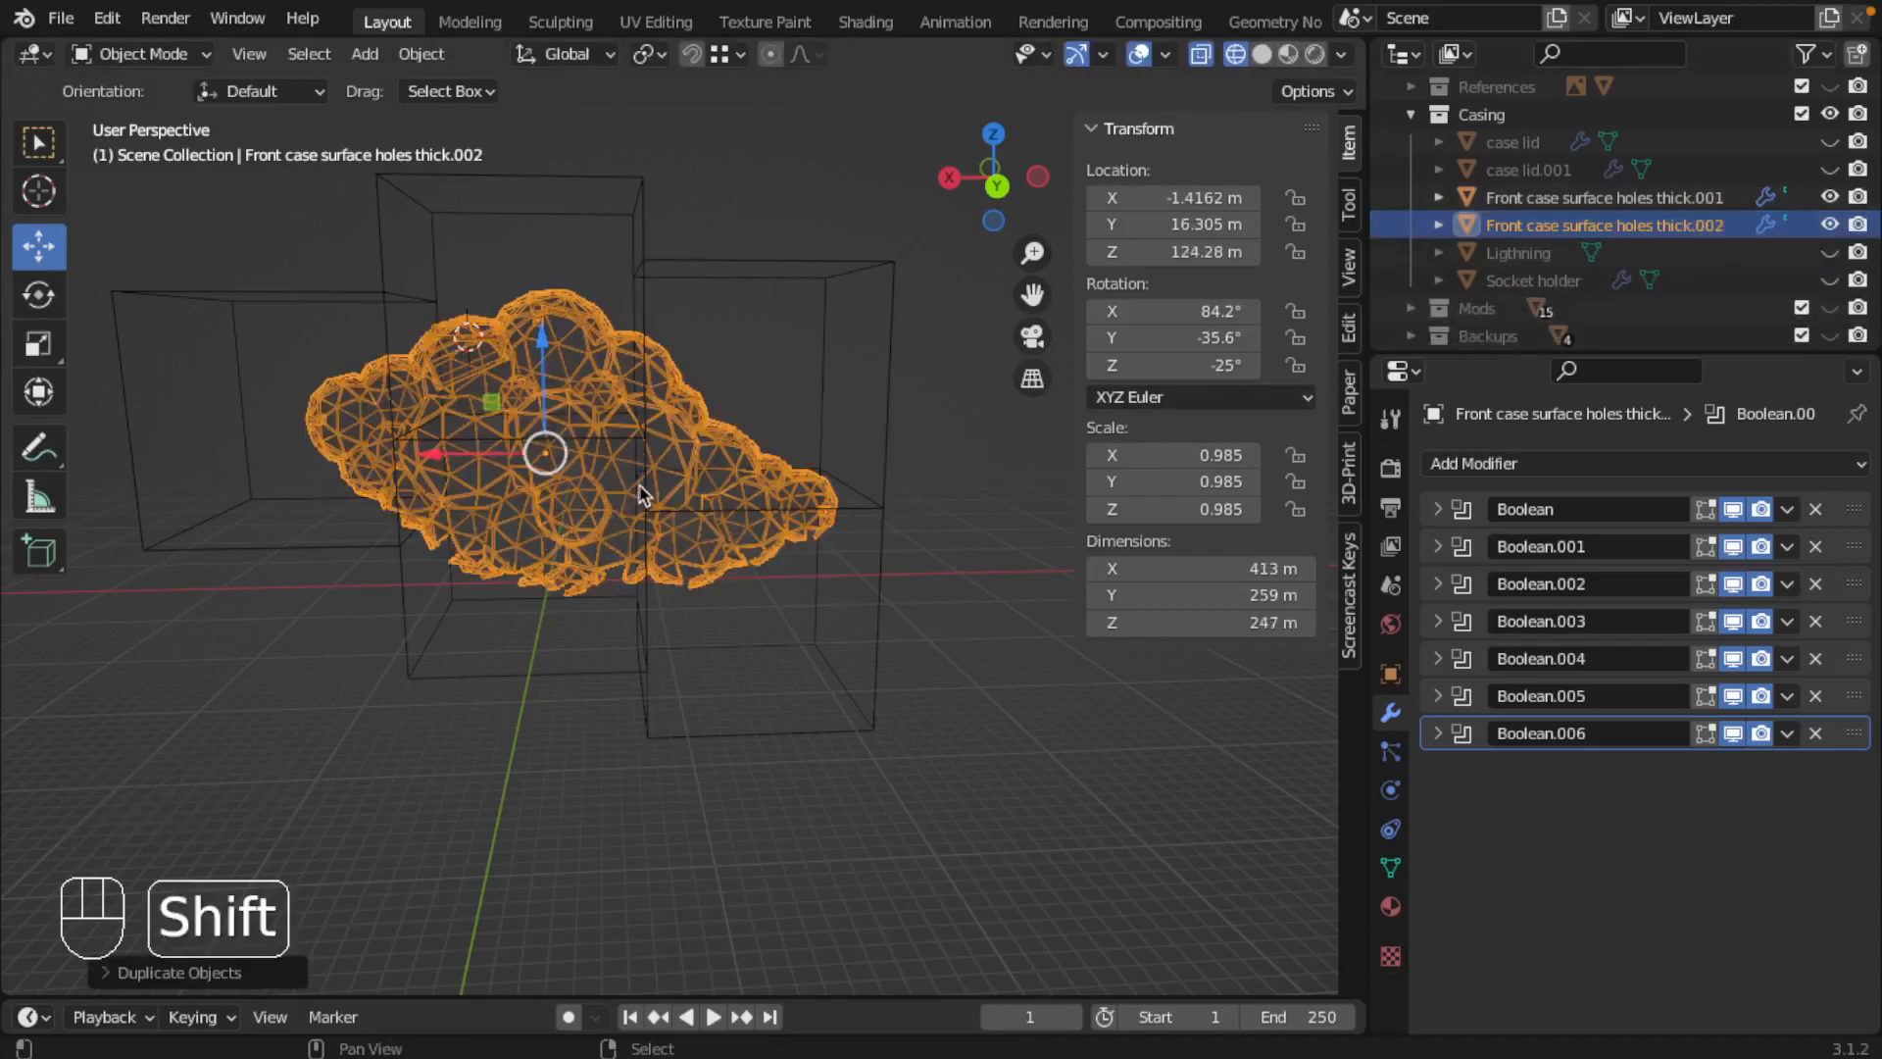
{"action": "key", "text": "shift+d"}
{"action": "key", "text": "Escape"}
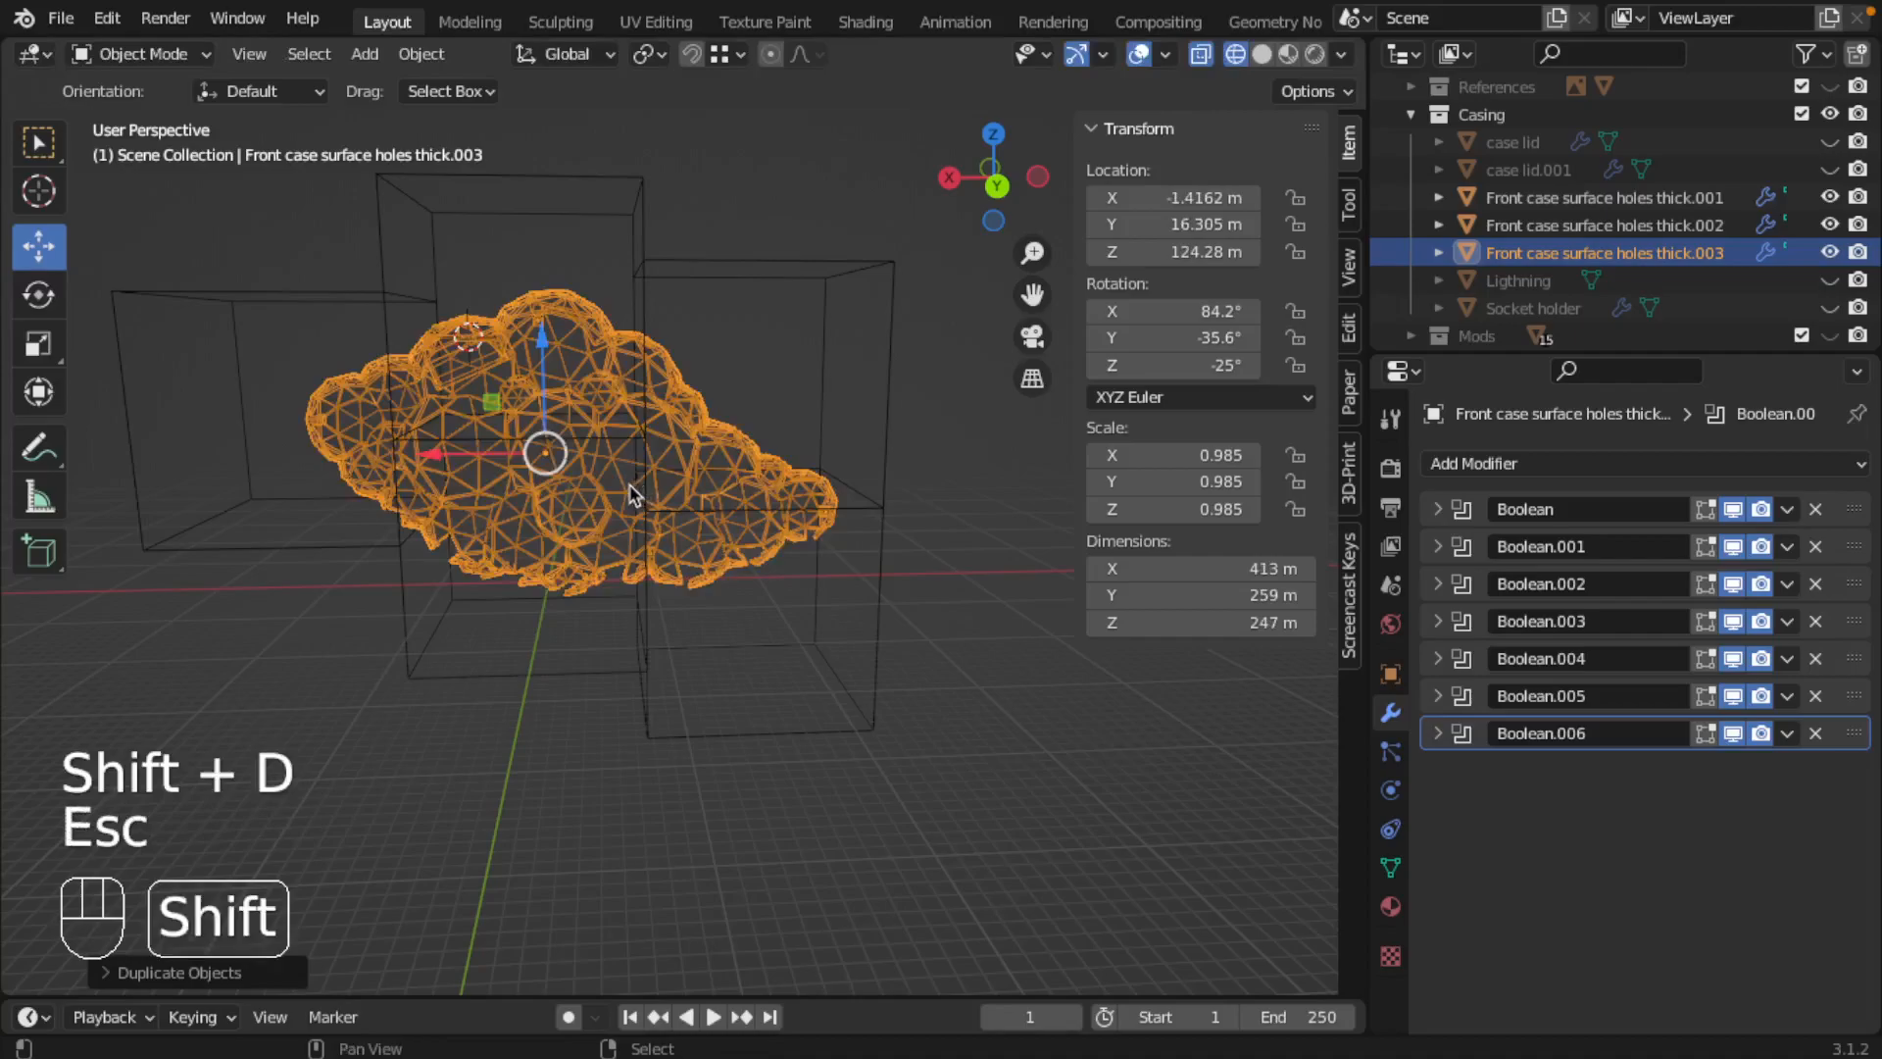
{"action": "key", "text": "shift+d"}
{"action": "key", "text": "Escape"}
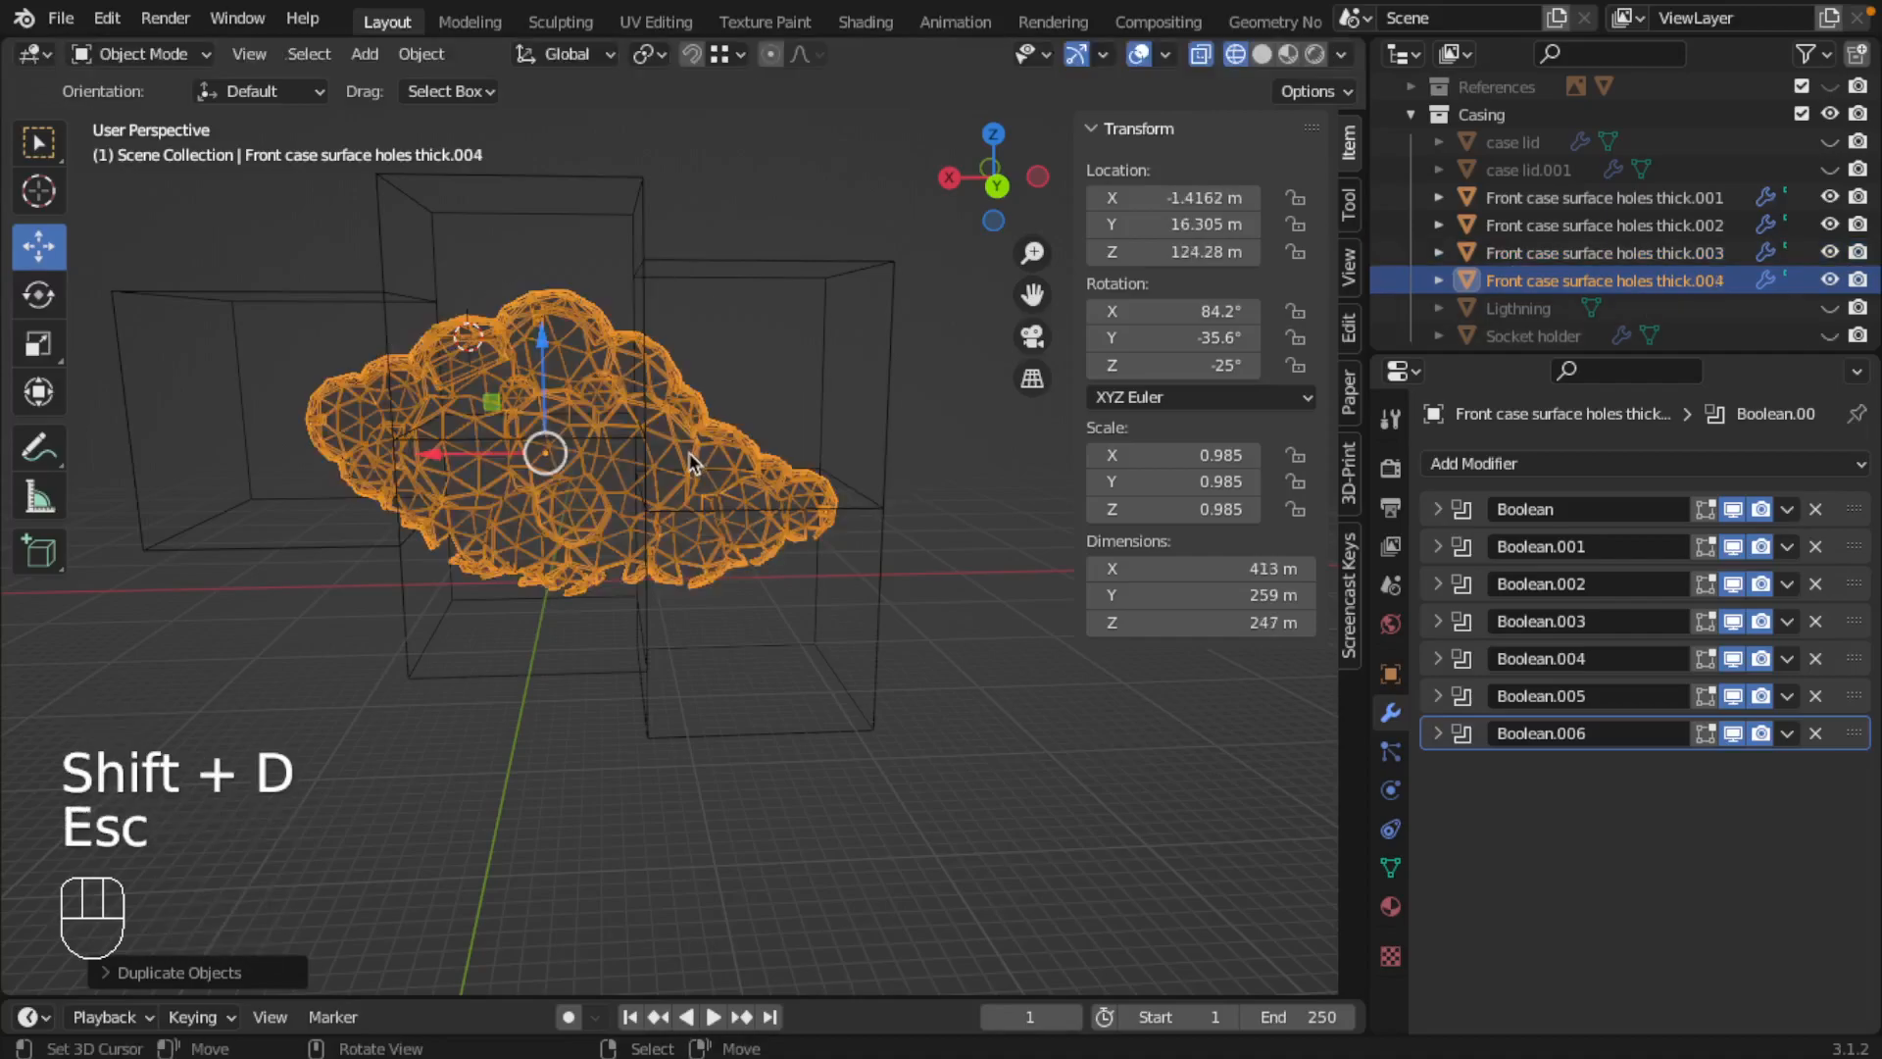
{"action": "key", "text": "shift+d"}
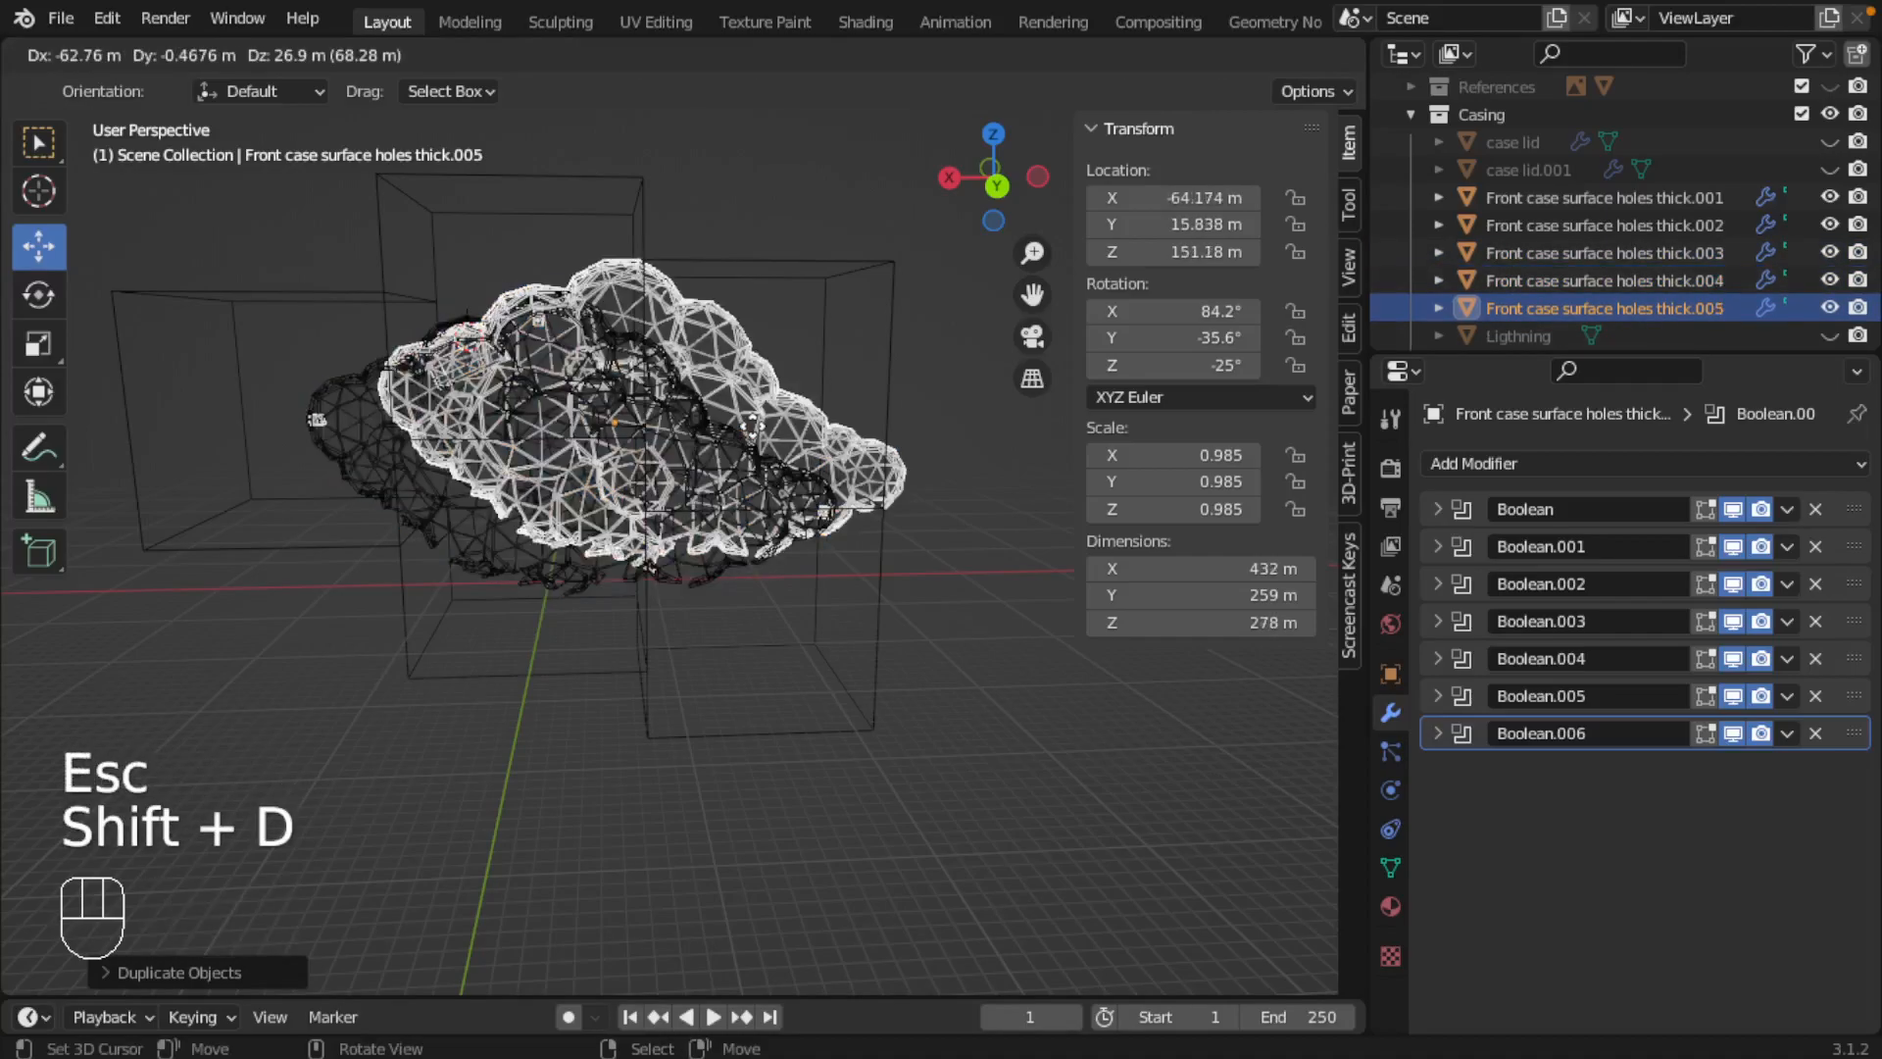
{"action": "key", "text": "Escape"}
Step: Select the build-volume cubes one after another to identify which numbered cube covers which part of the cloud
{"action": "left_click", "coordinate": [1608, 197]}
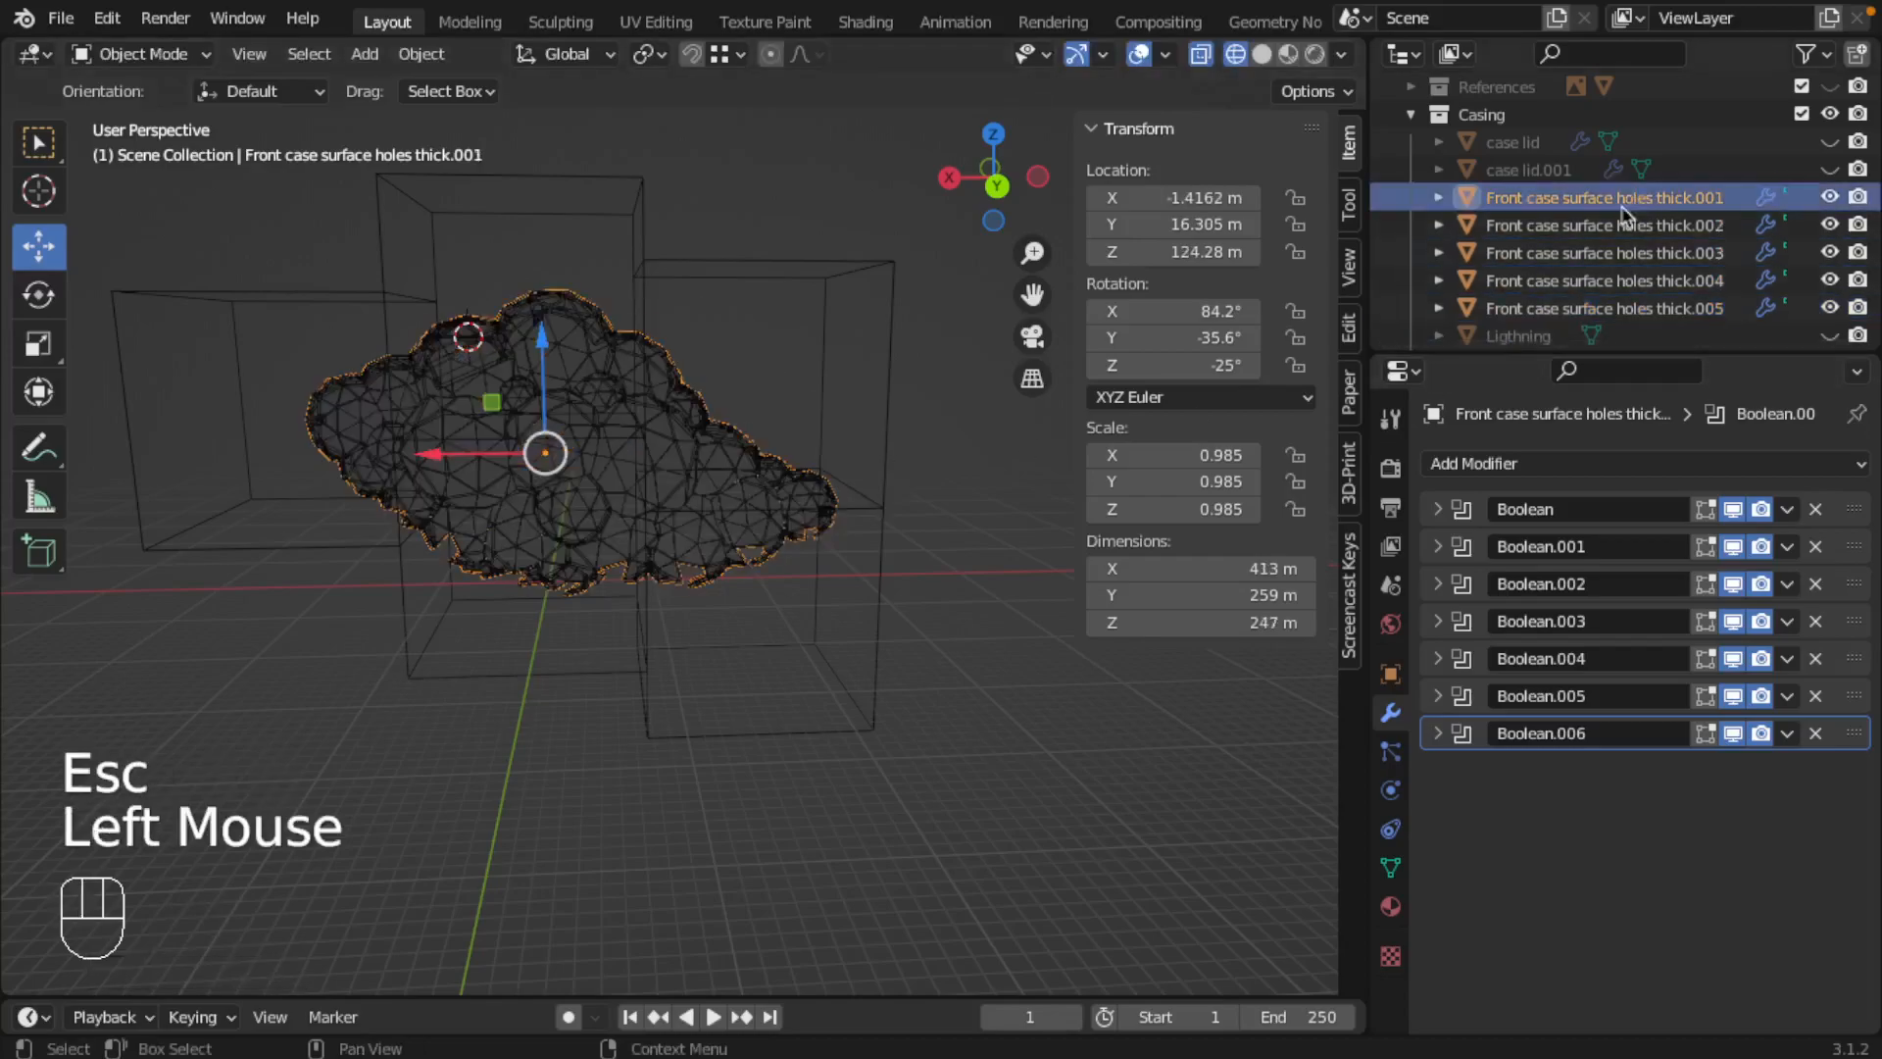
{"action": "right_click", "coordinate": [203, 299]}
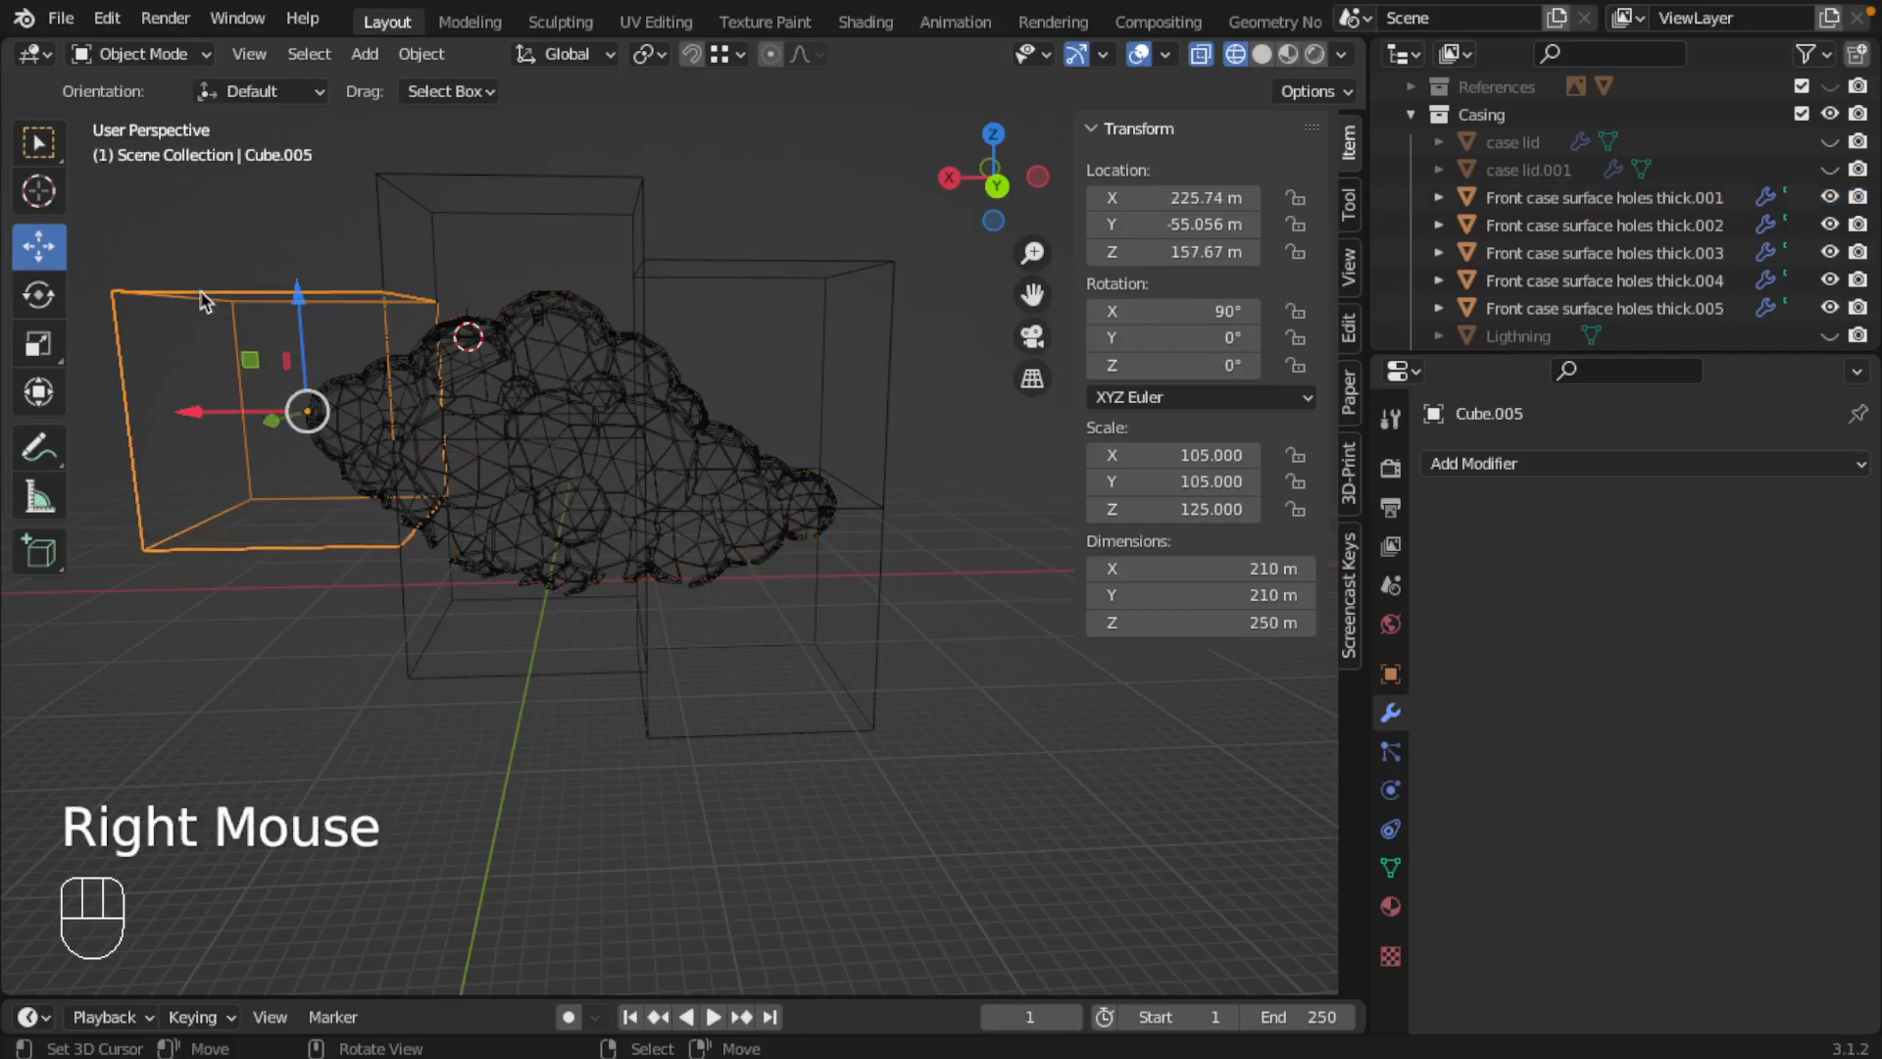
{"action": "right_click", "coordinate": [762, 269]}
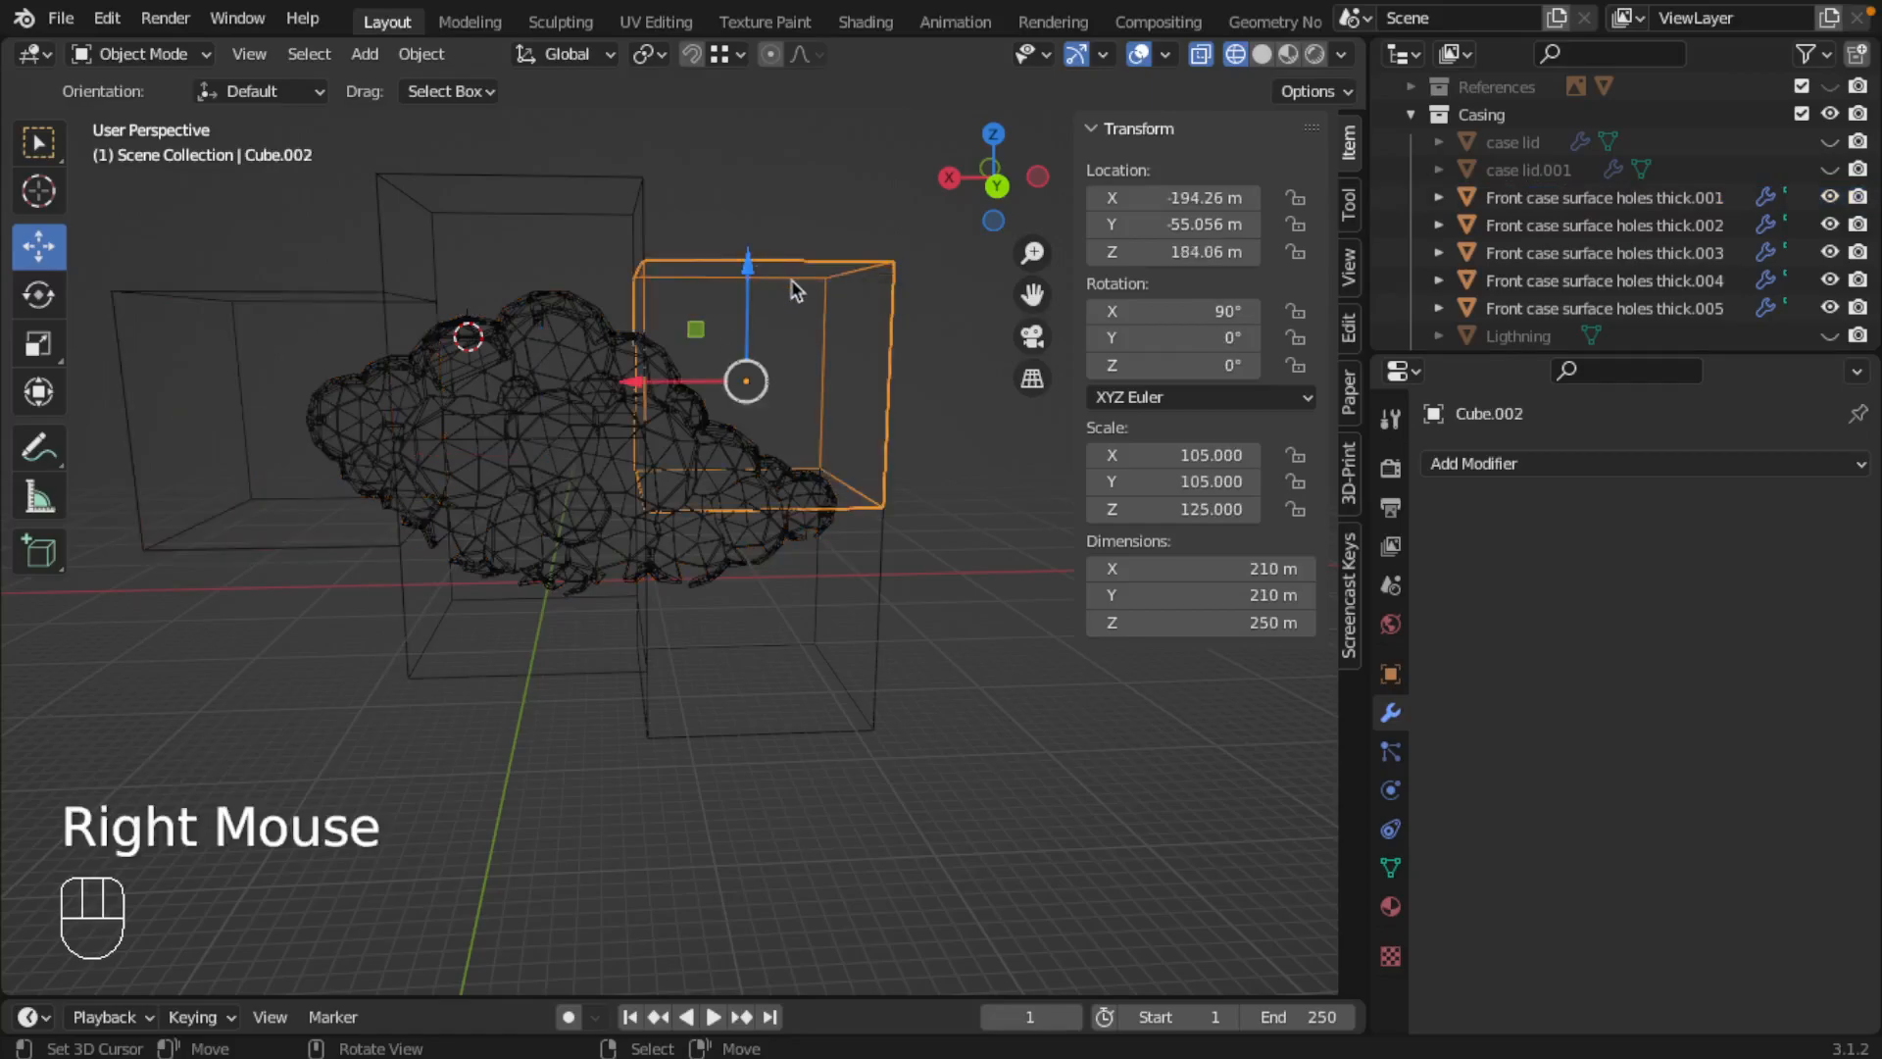
{"action": "right_click", "coordinate": [885, 650]}
{"action": "right_click", "coordinate": [516, 684]}
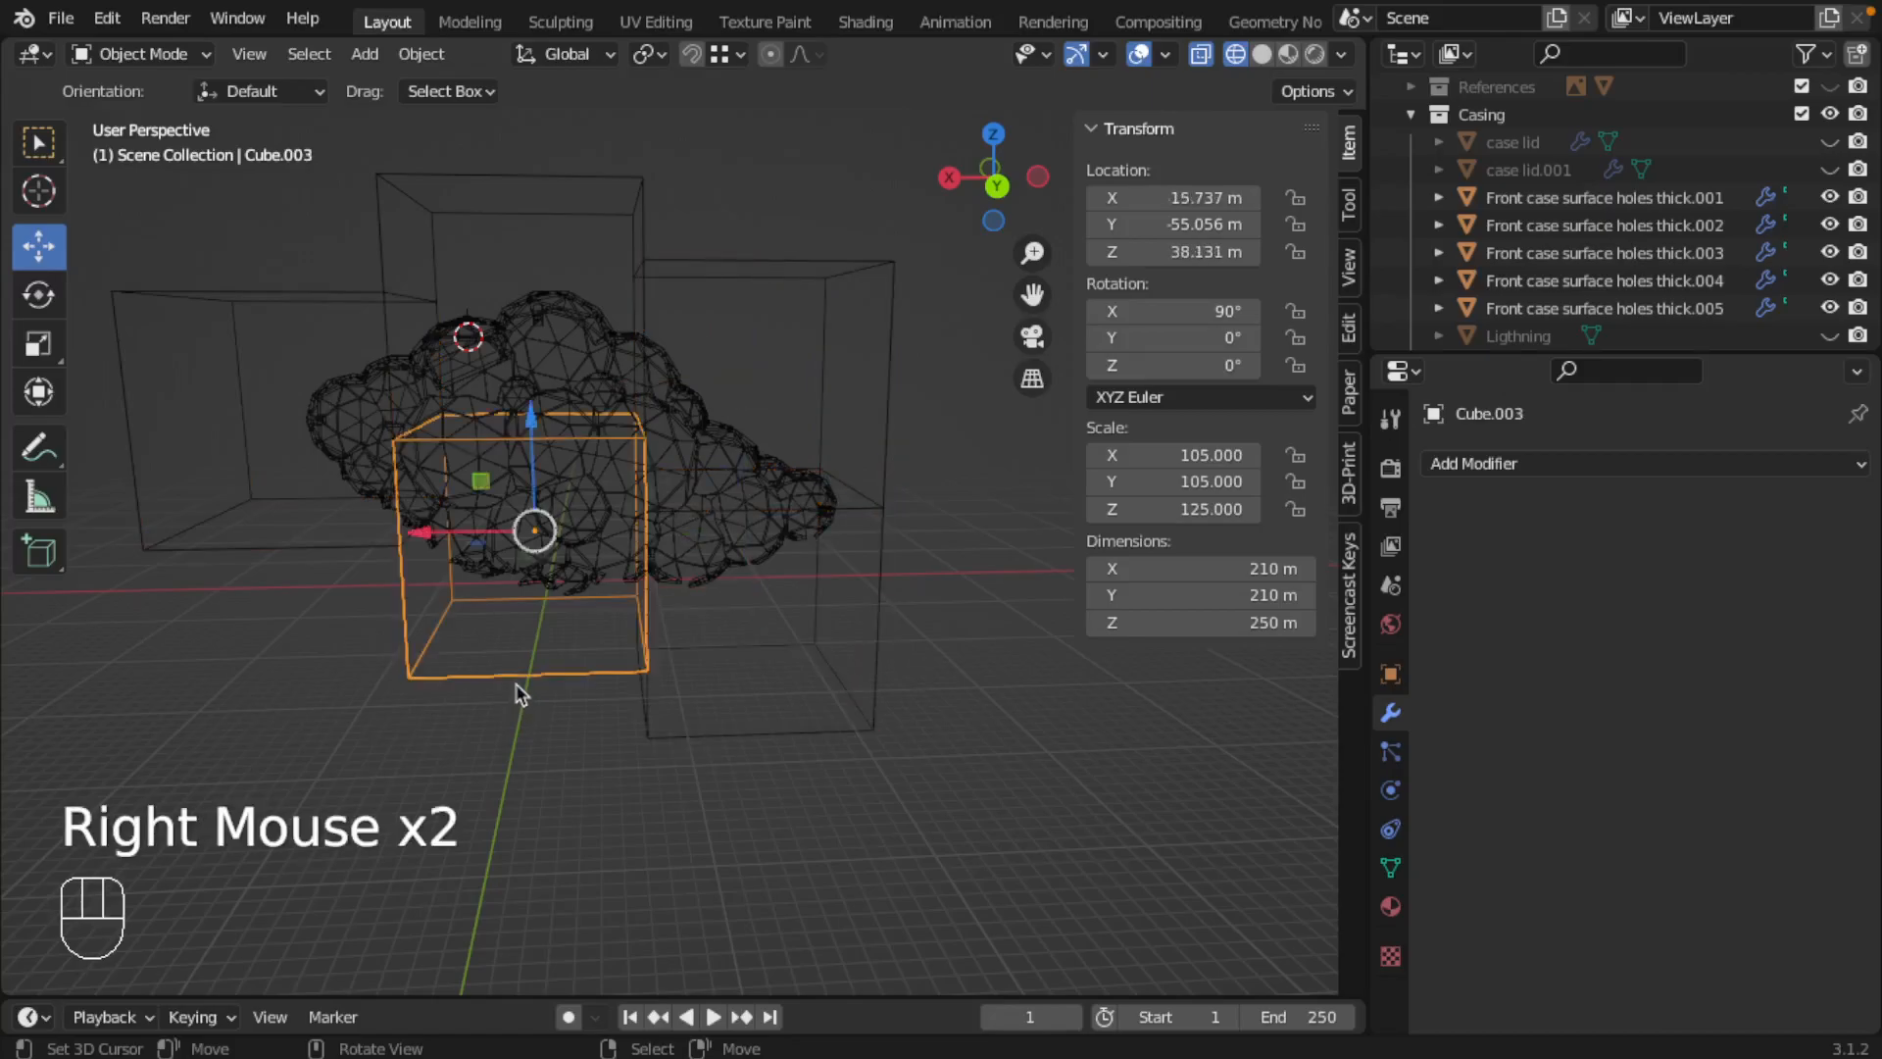
{"action": "right_click", "coordinate": [467, 196]}
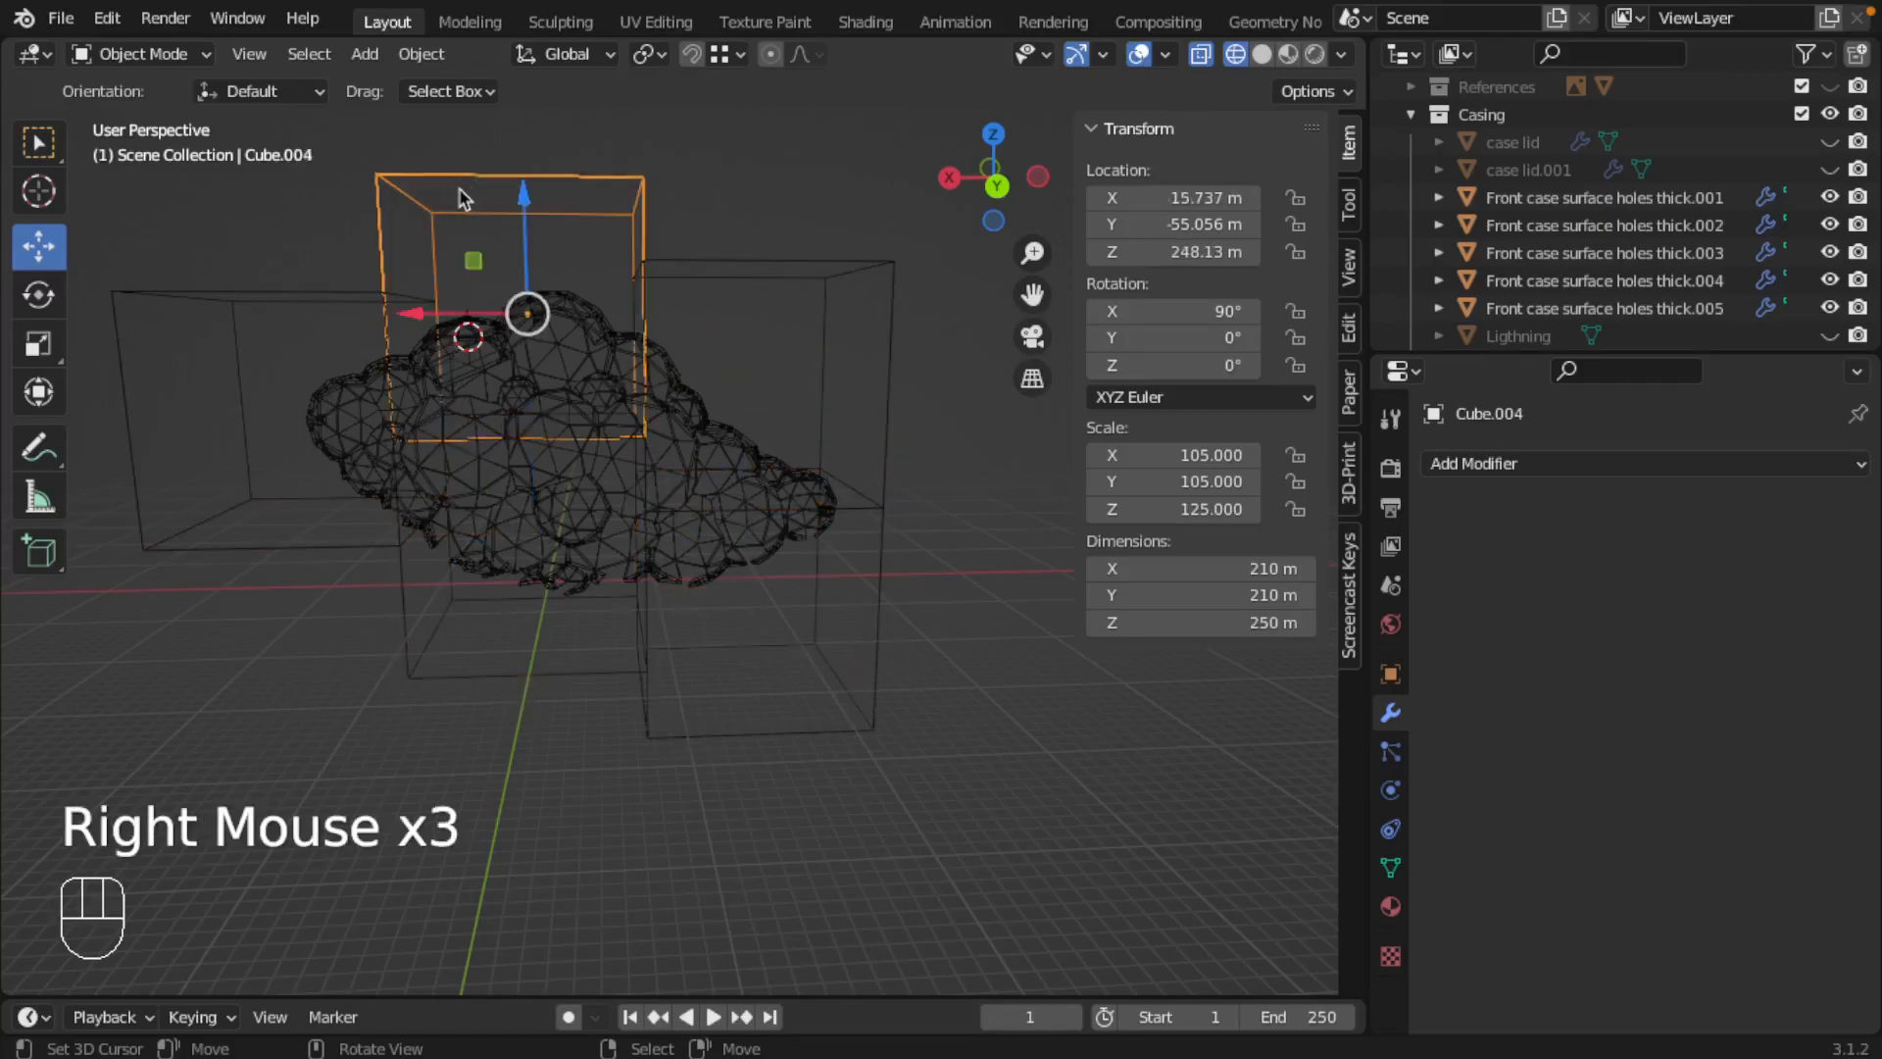
{"action": "right_click", "coordinate": [217, 313]}
{"action": "right_click", "coordinate": [878, 283]}
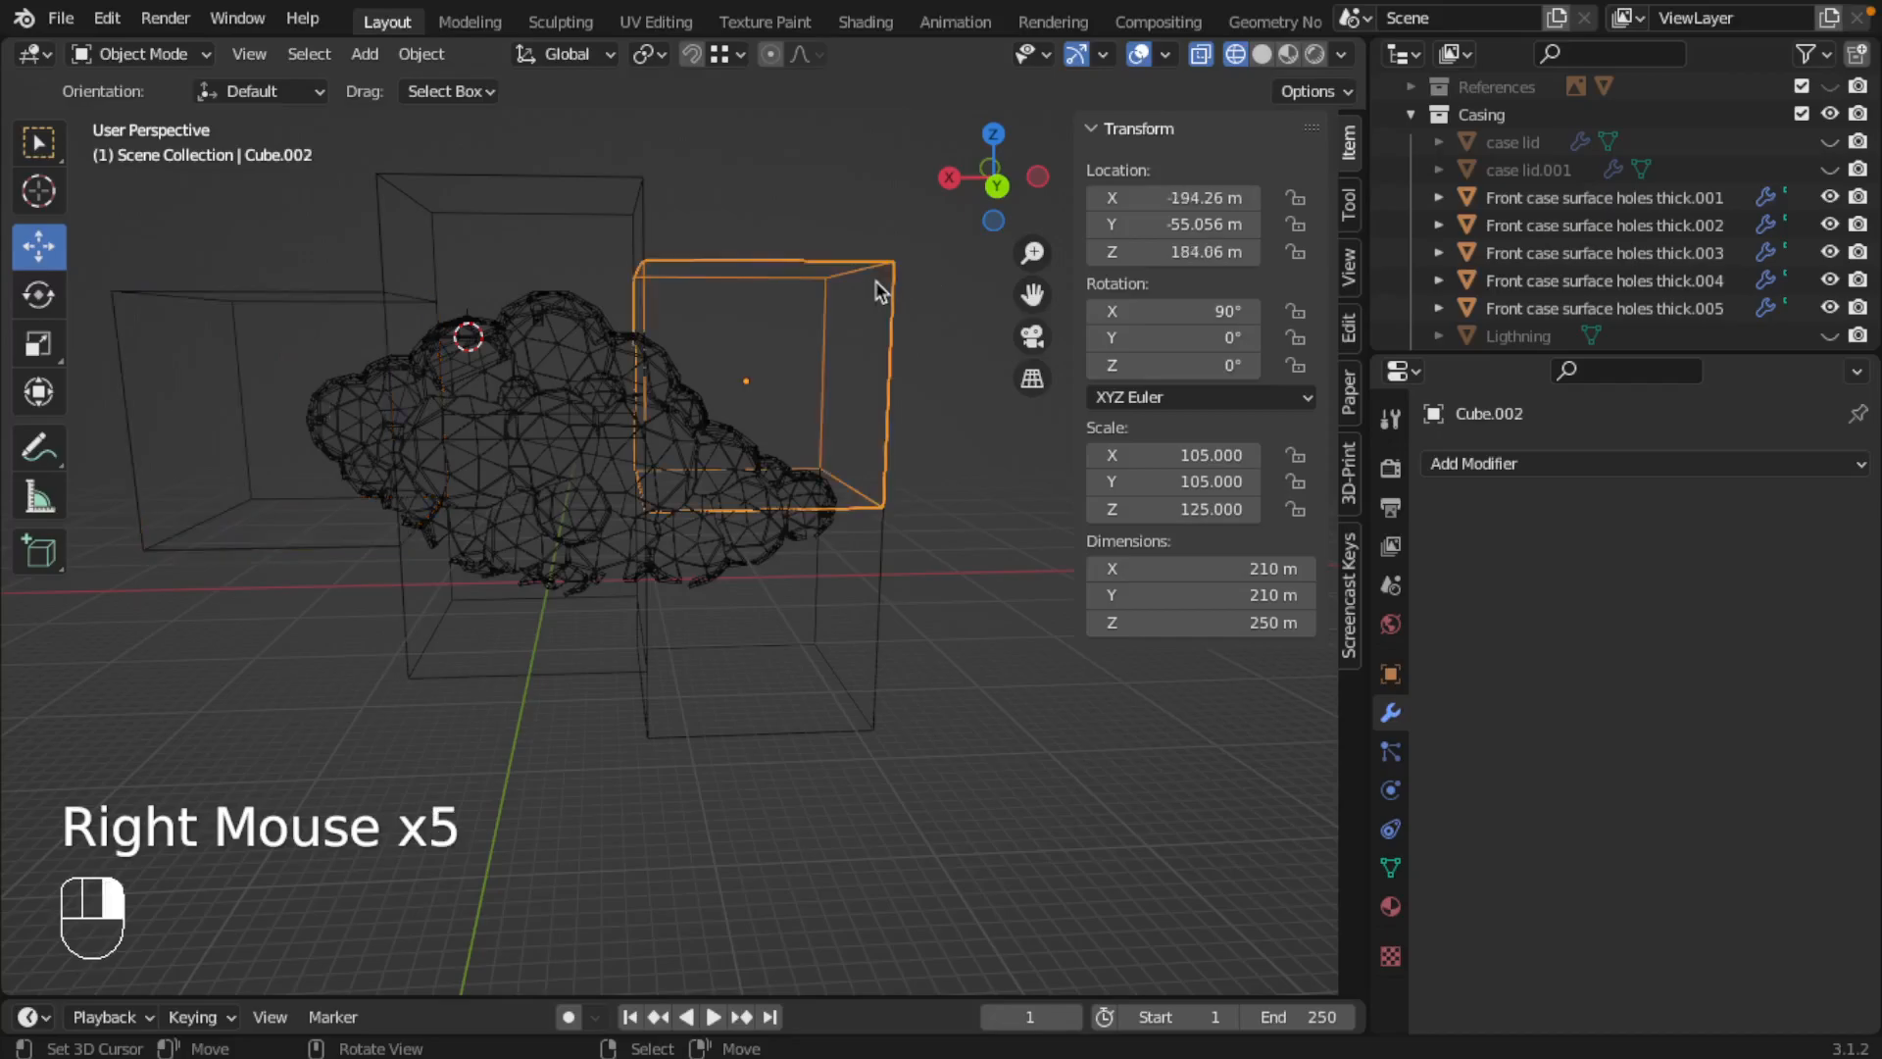
{"action": "right_click", "coordinate": [873, 643]}
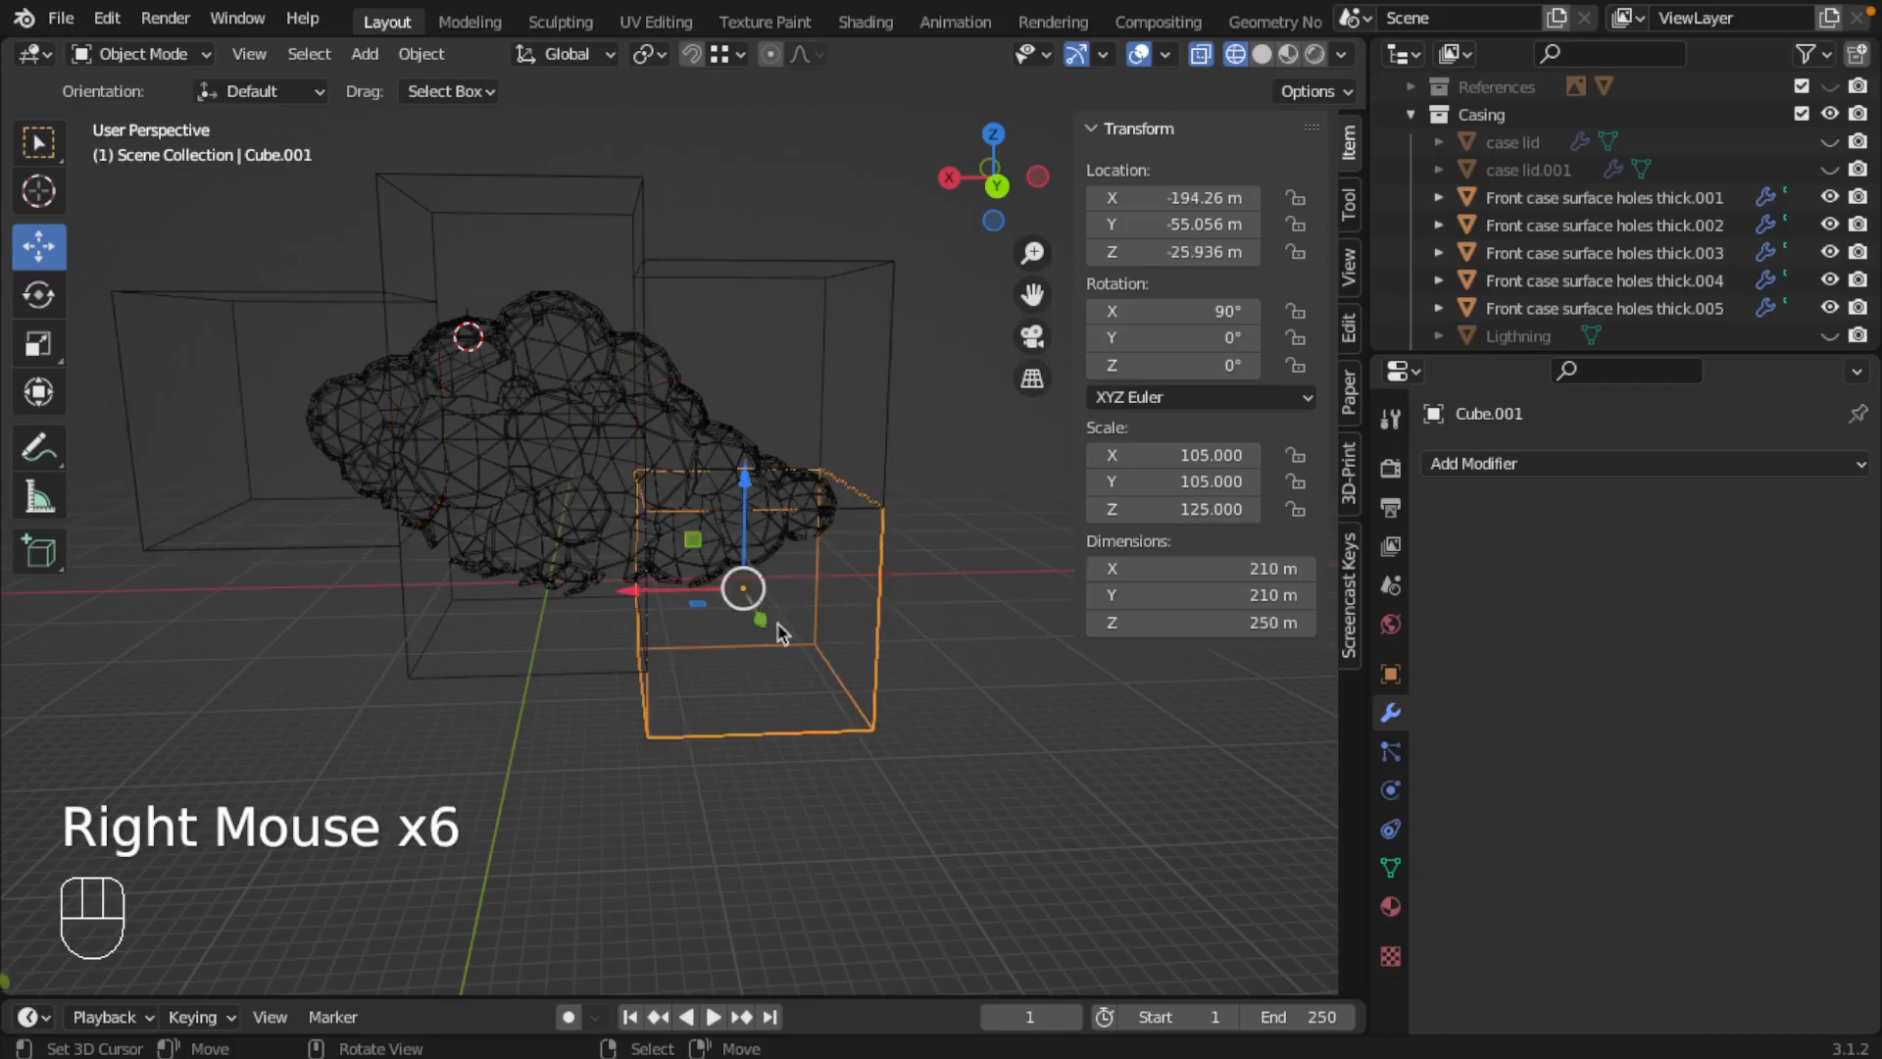
{"action": "middle_click_drag", "start_coordinate": [757, 650], "coordinate": [794, 683]}
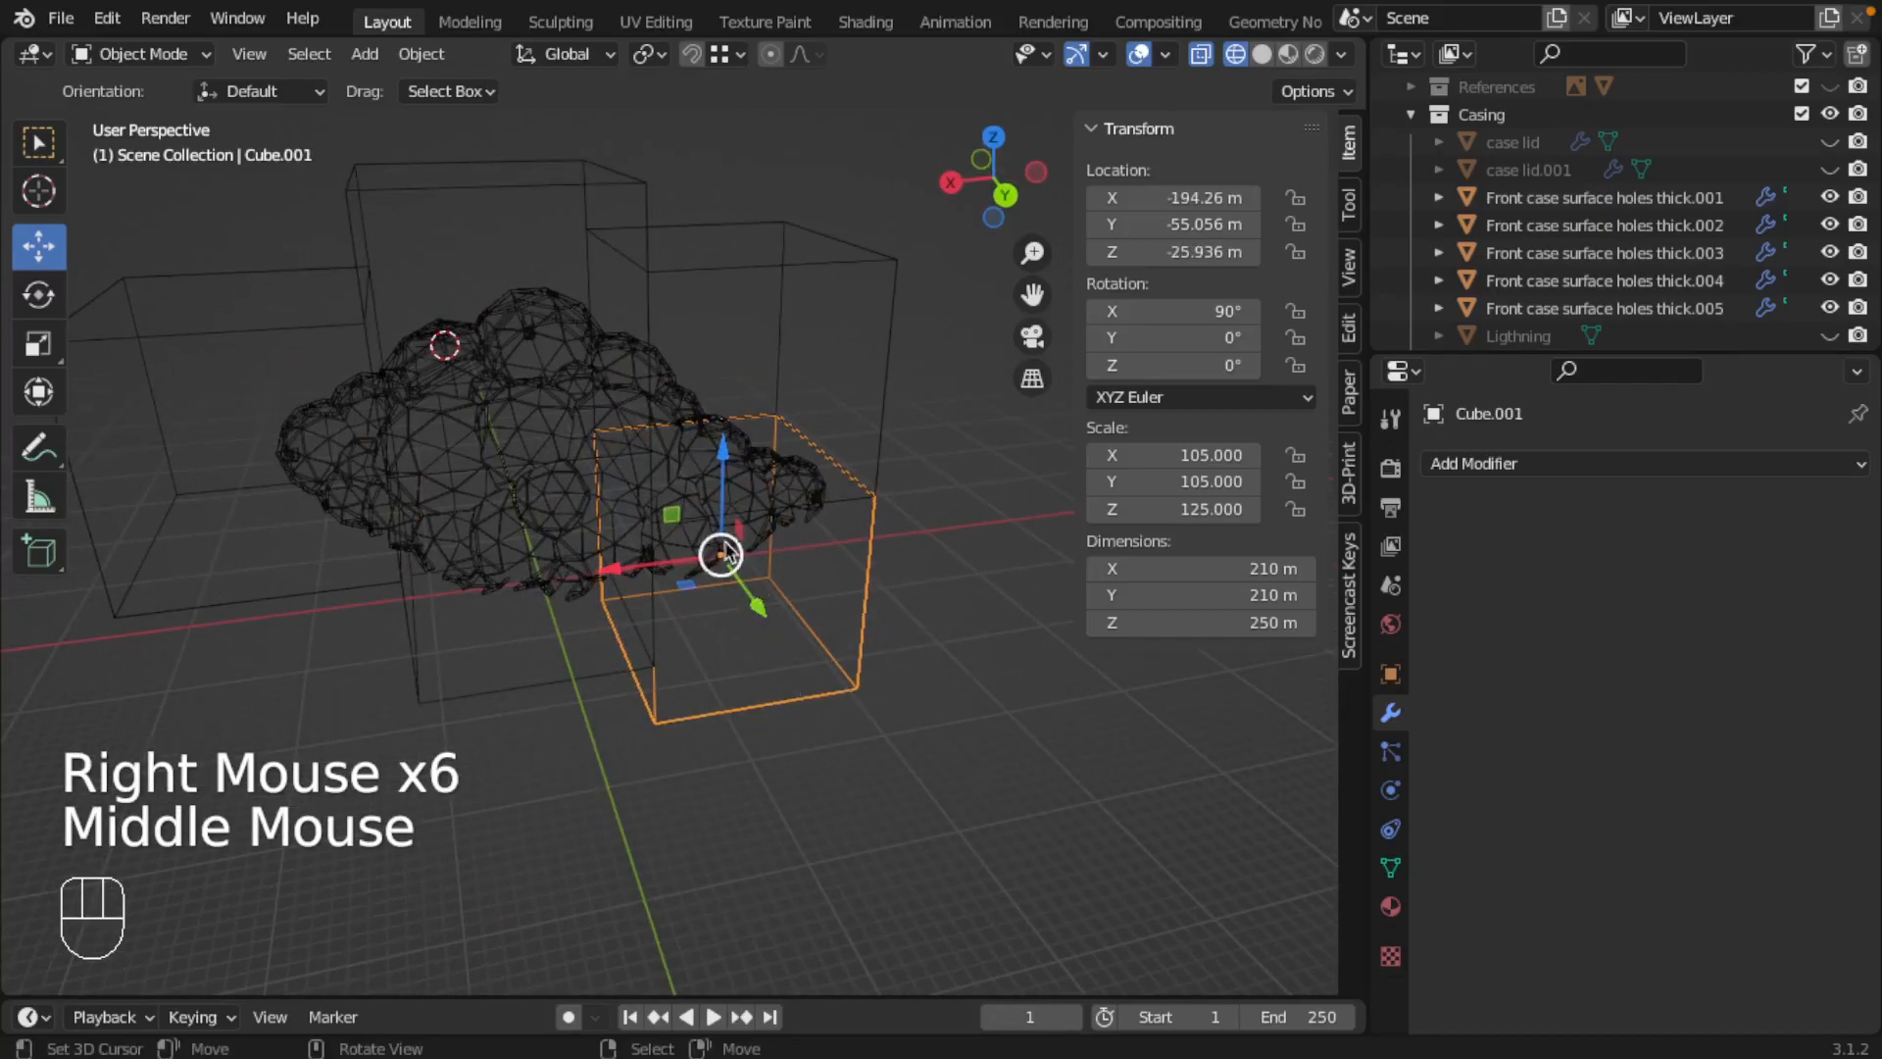
Step: Add a Boolean modifier to Front case surface holes thick.001, set to Intersect with Cube.001
{"action": "left_click", "coordinate": [1675, 177]}
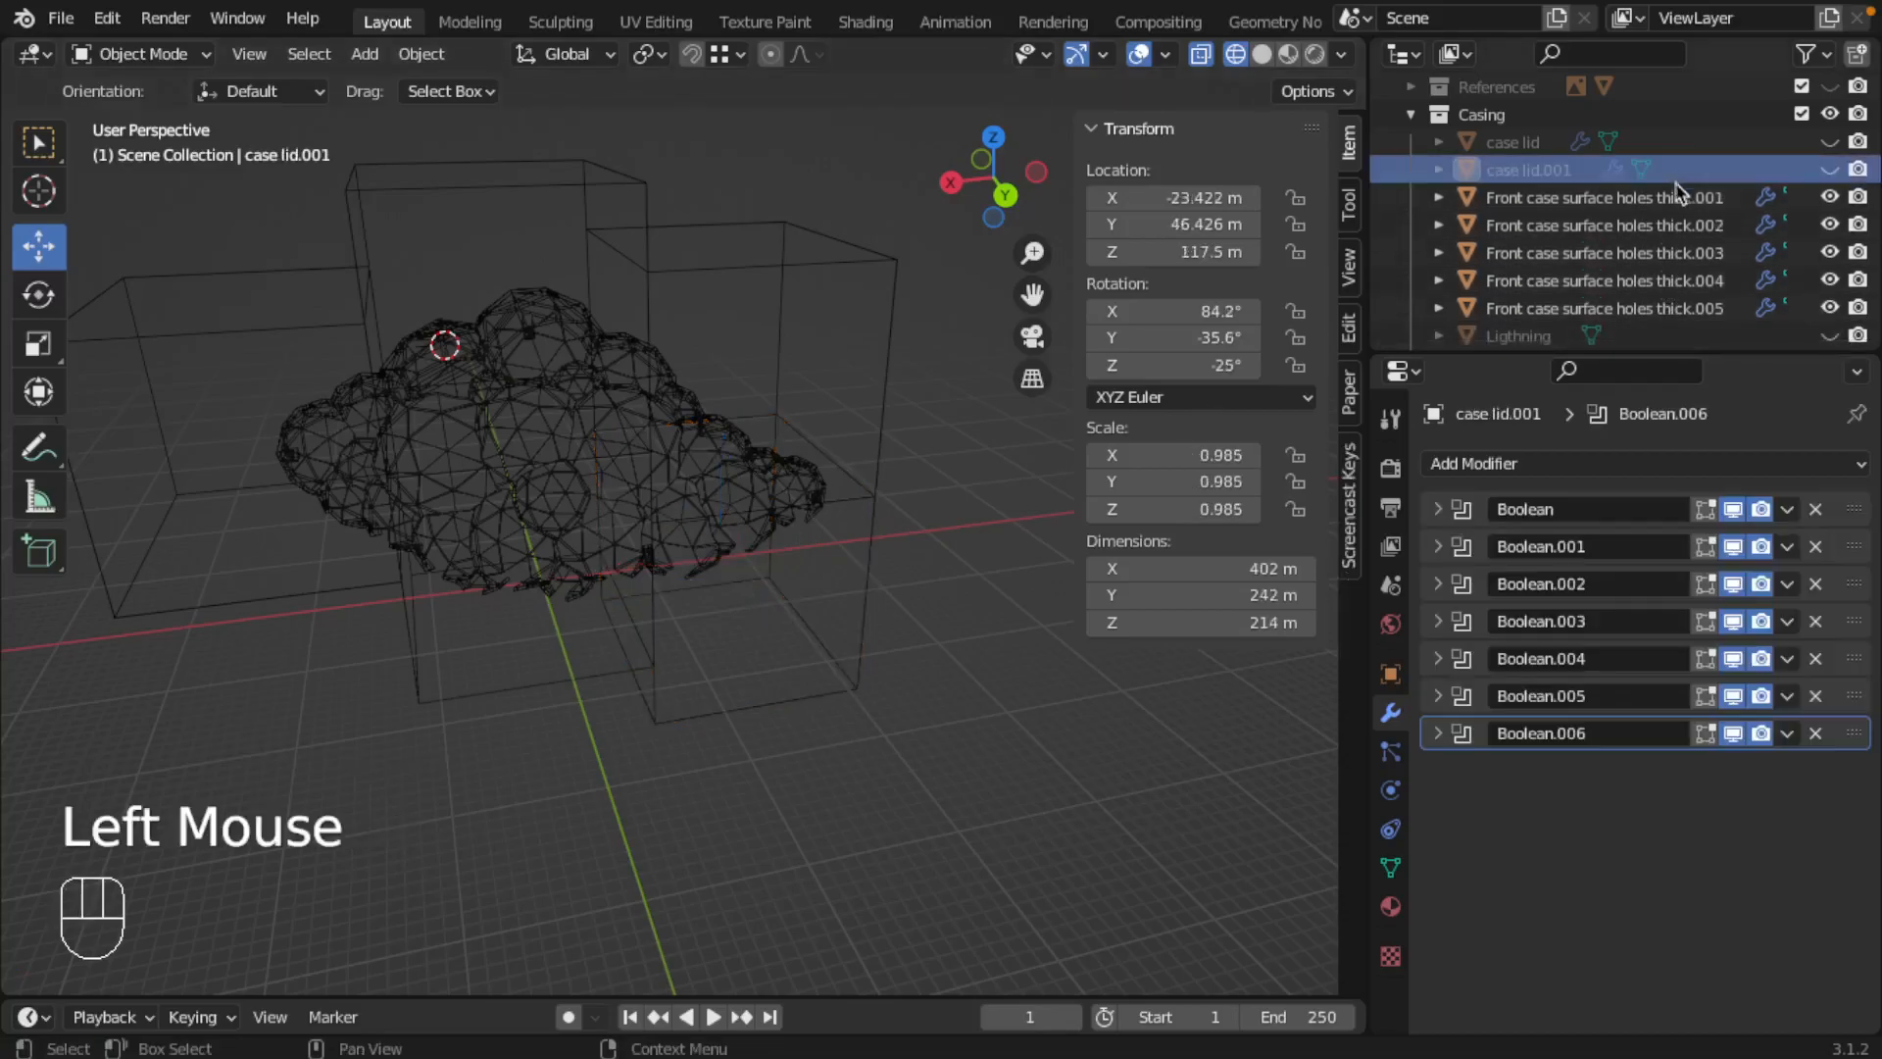
{"action": "left_click", "coordinate": [1673, 196]}
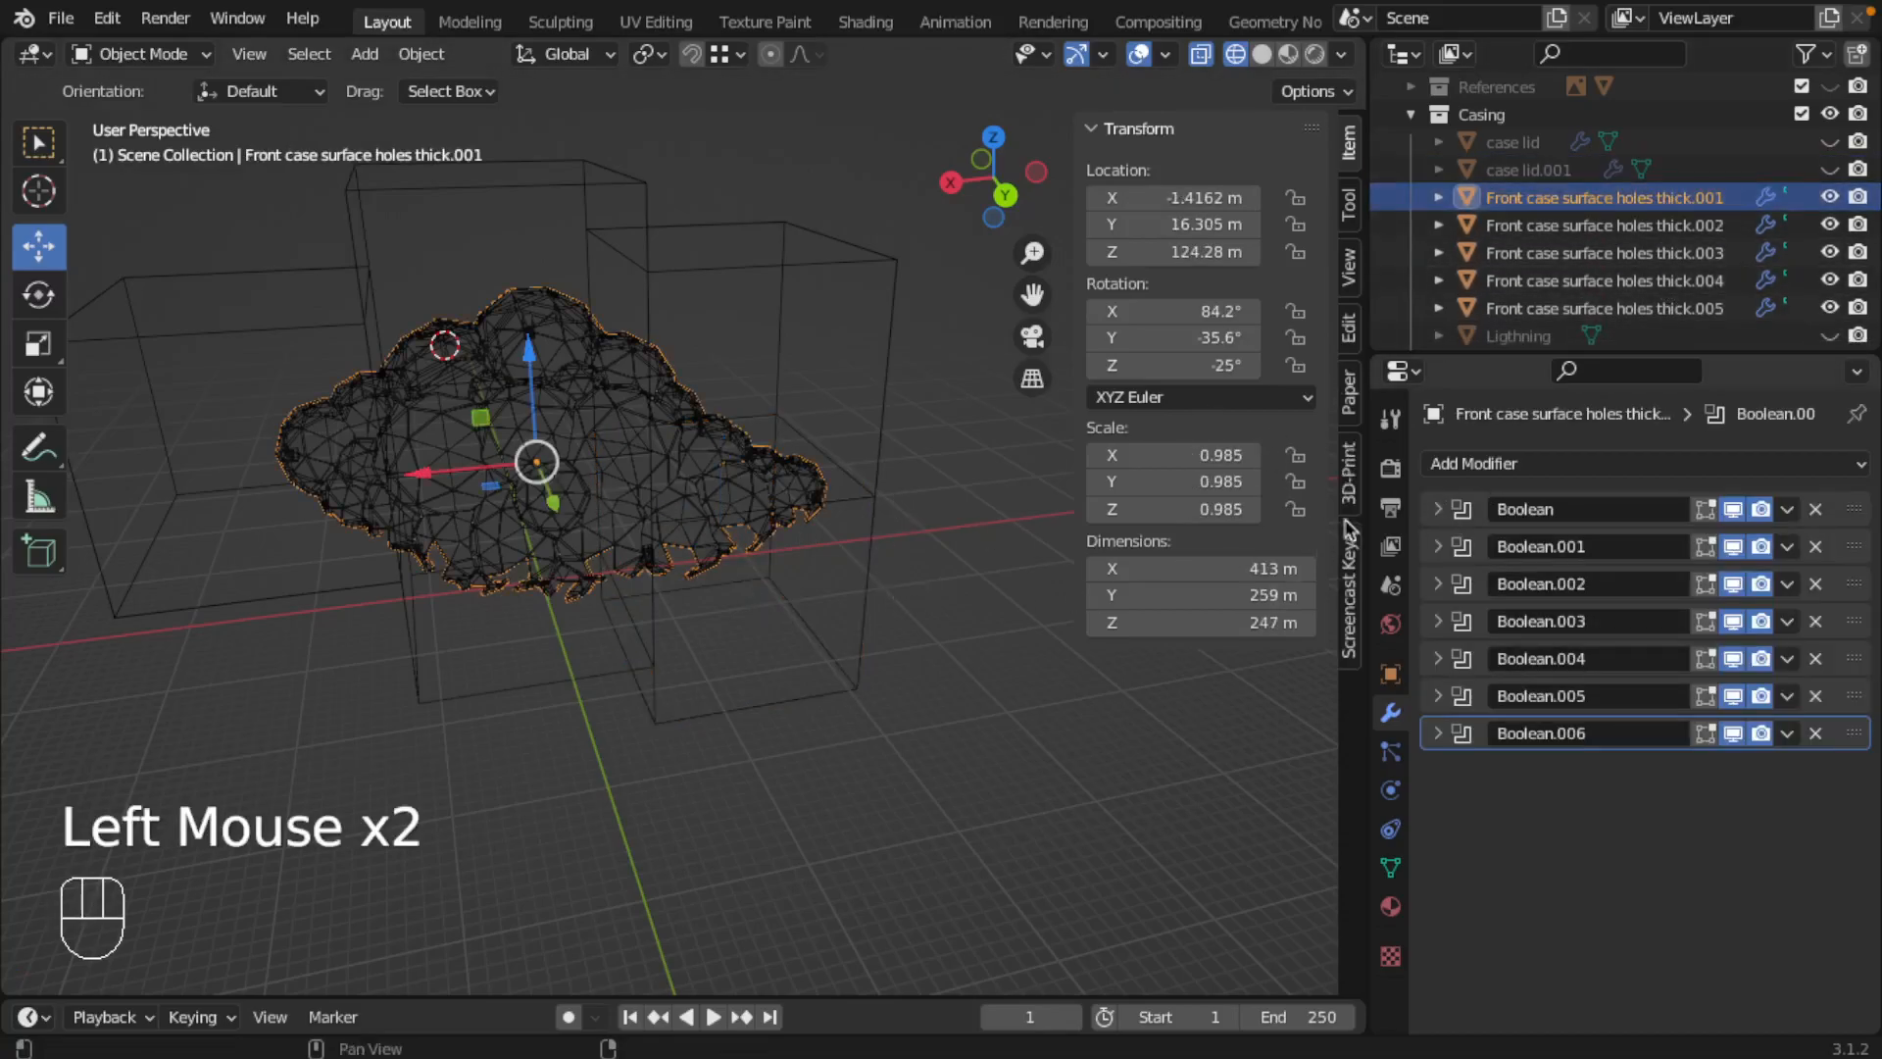
{"action": "left_click", "coordinate": [1533, 466]}
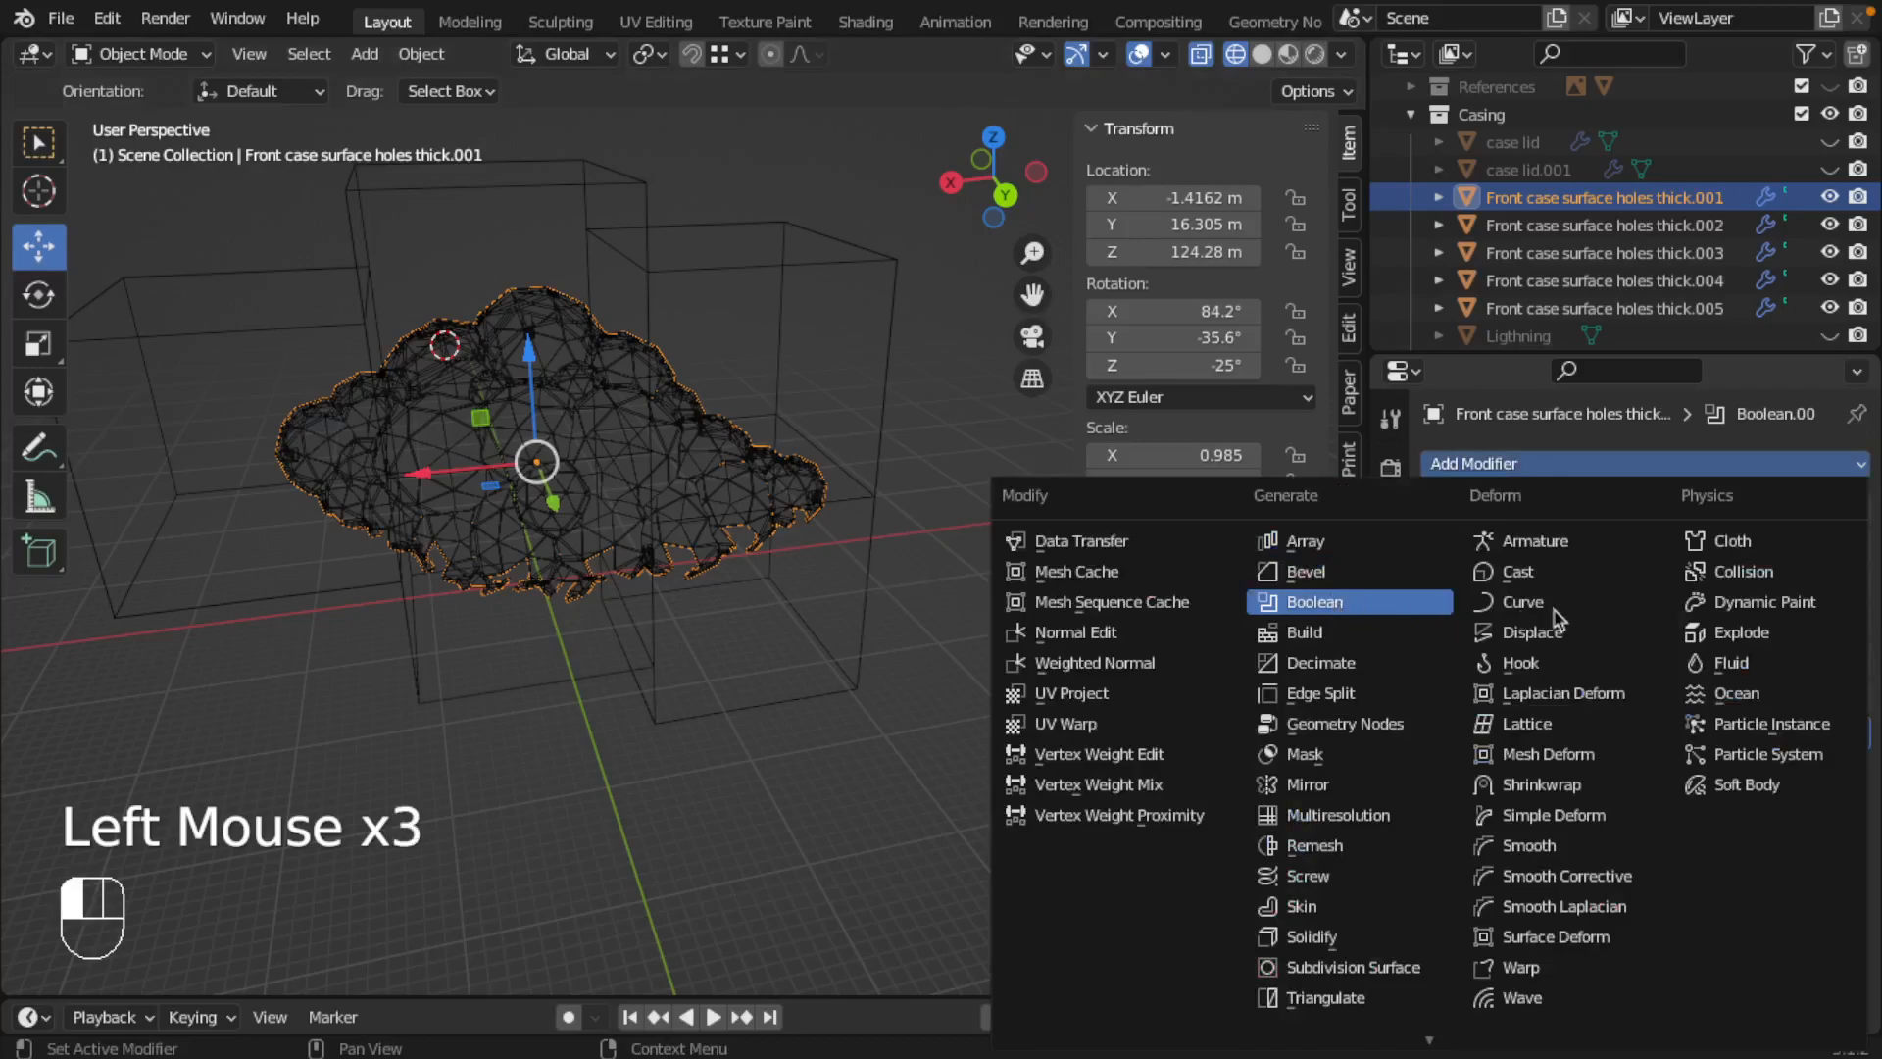
{"action": "left_click", "coordinate": [1567, 813]}
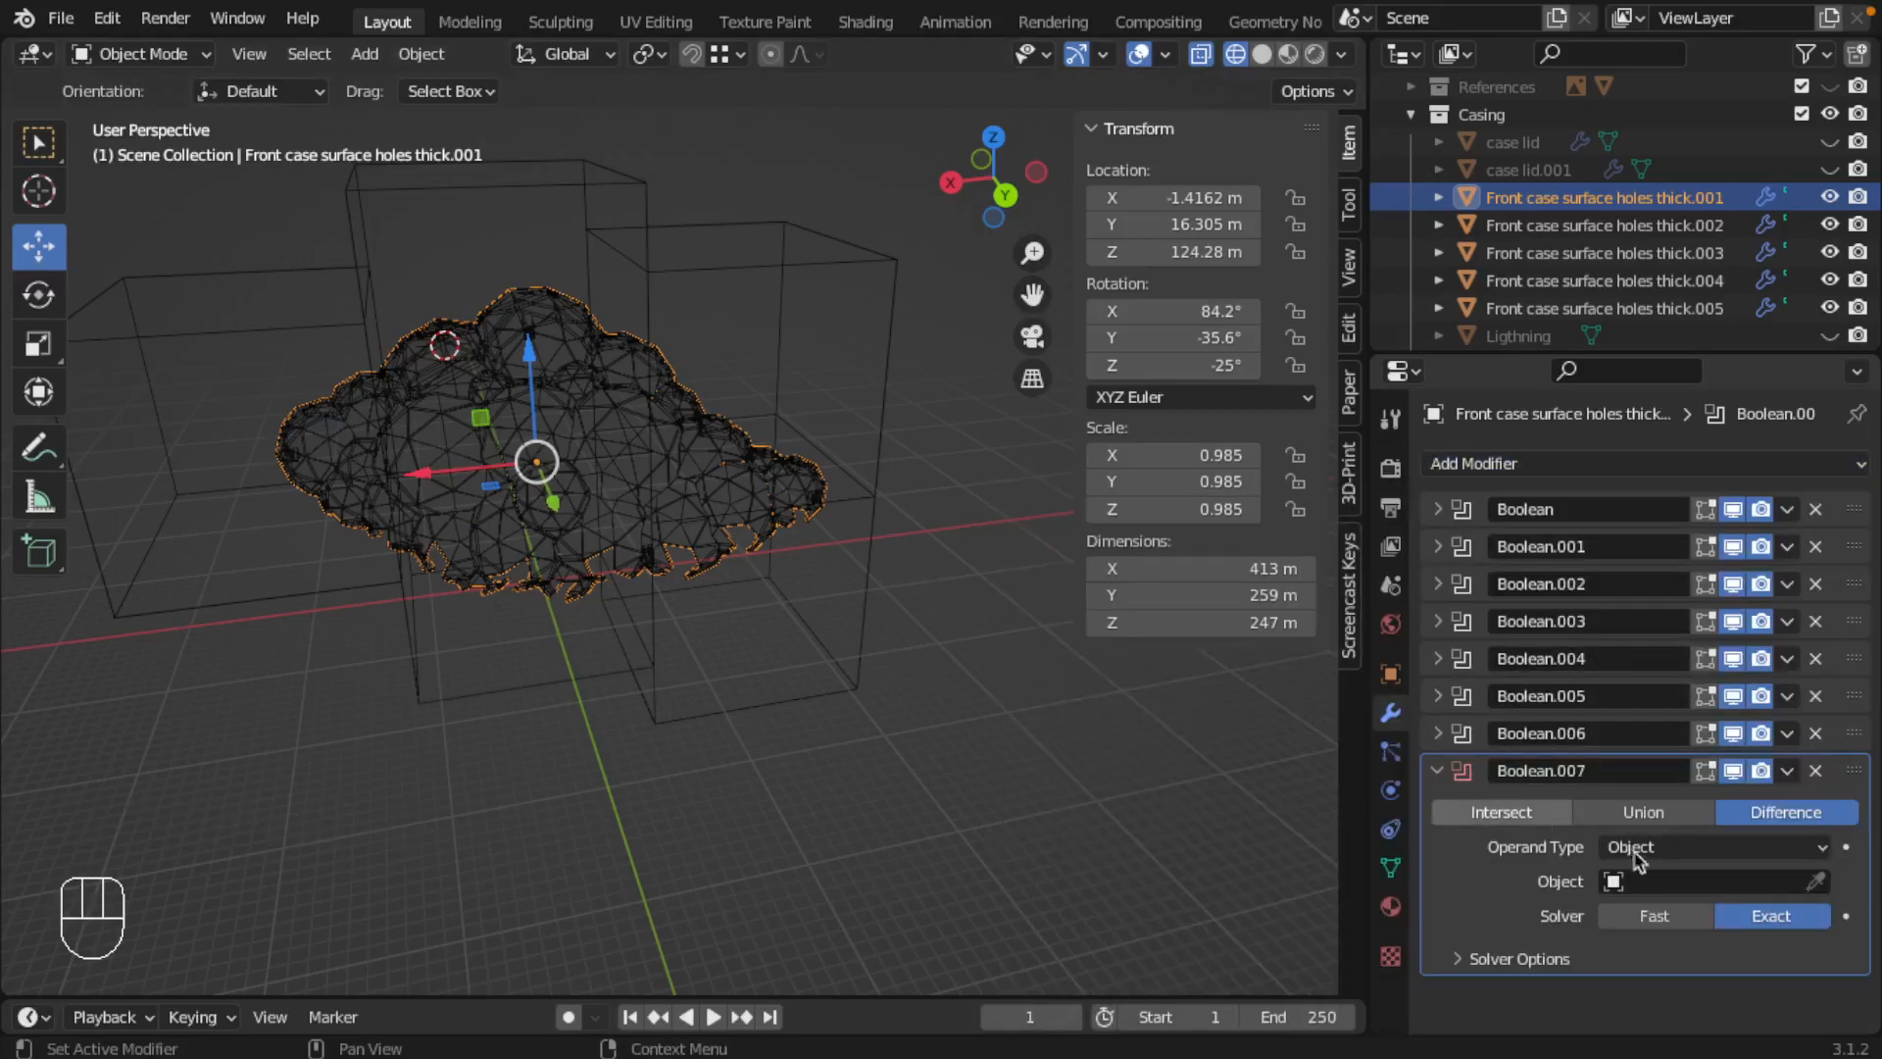
{"action": "left_click", "coordinate": [1674, 882]}
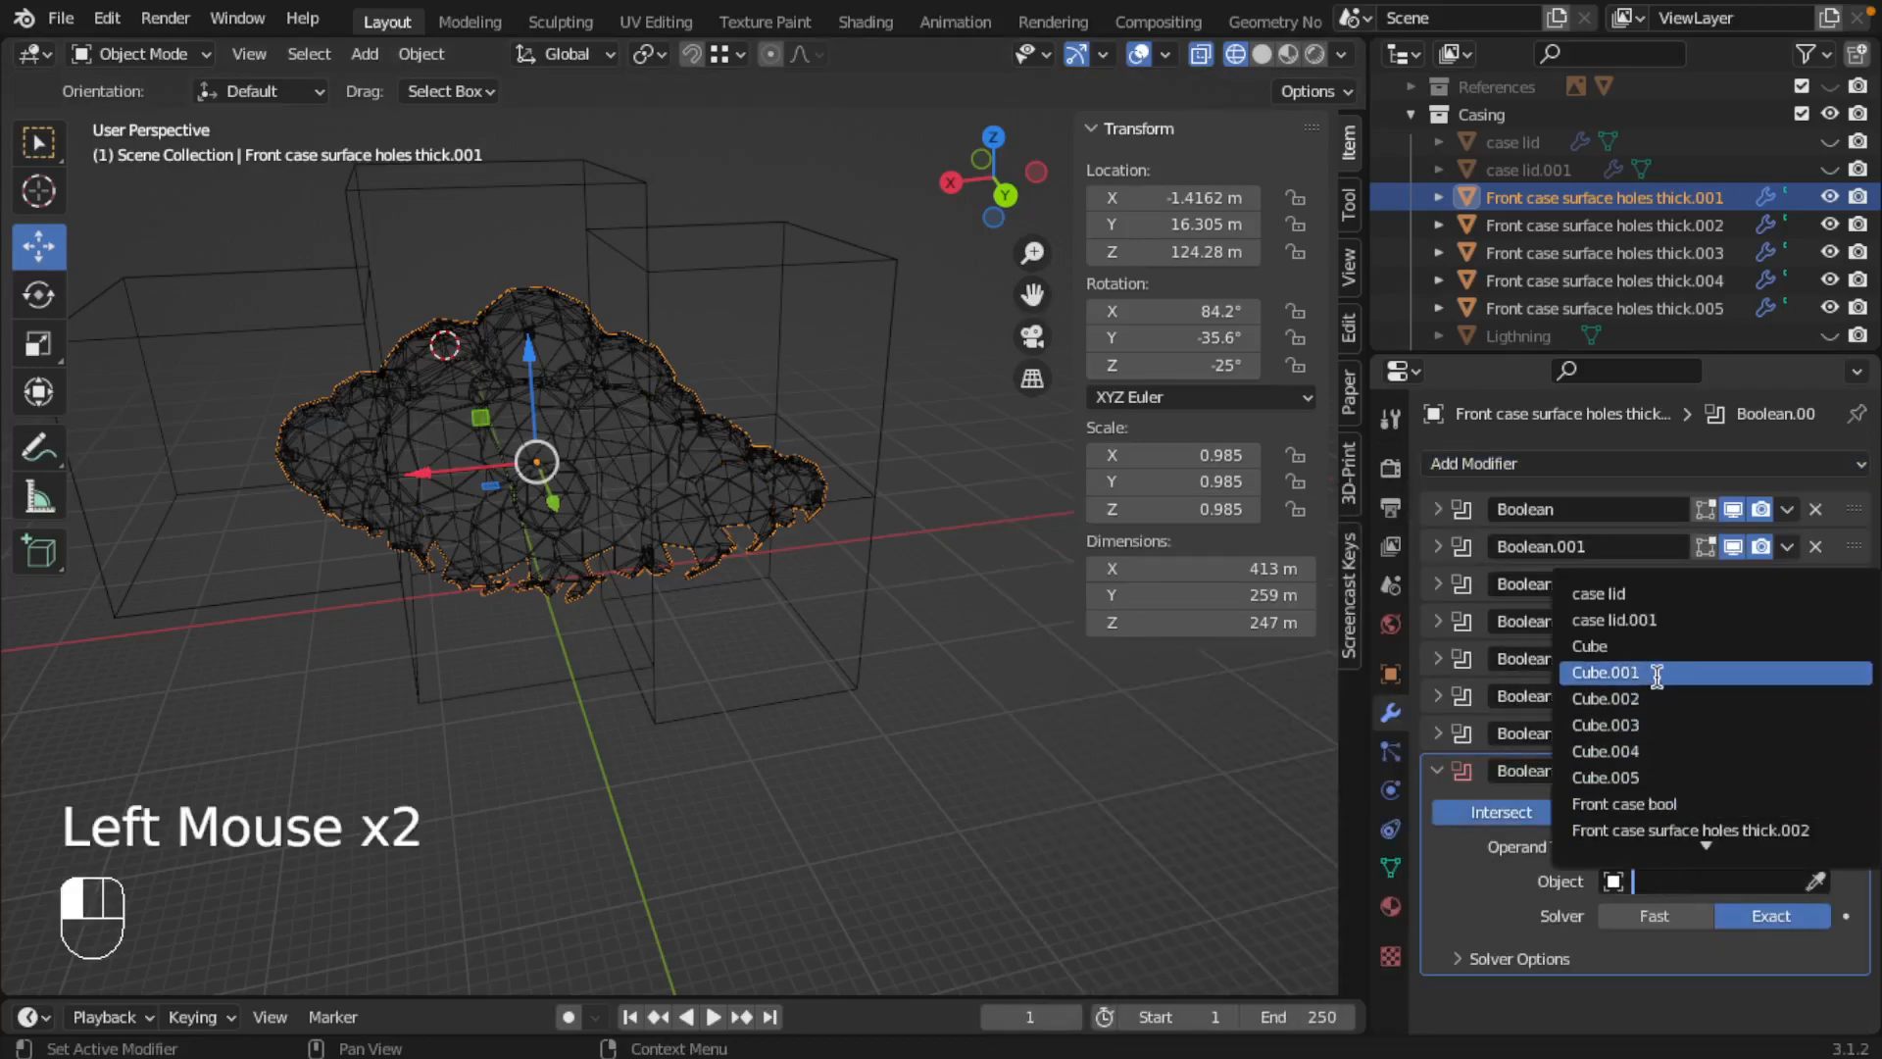
{"action": "middle_click_drag", "start_coordinate": [915, 614], "coordinate": [885, 573]}
Step: Switch the first copy's new Boolean to the Fast solver and check the resulting piece in isolation
{"action": "left_click", "coordinate": [1655, 917]}
{"action": "middle_click_drag", "start_coordinate": [849, 756], "coordinate": [647, 730]}
{"action": "key", "text": "slash"}
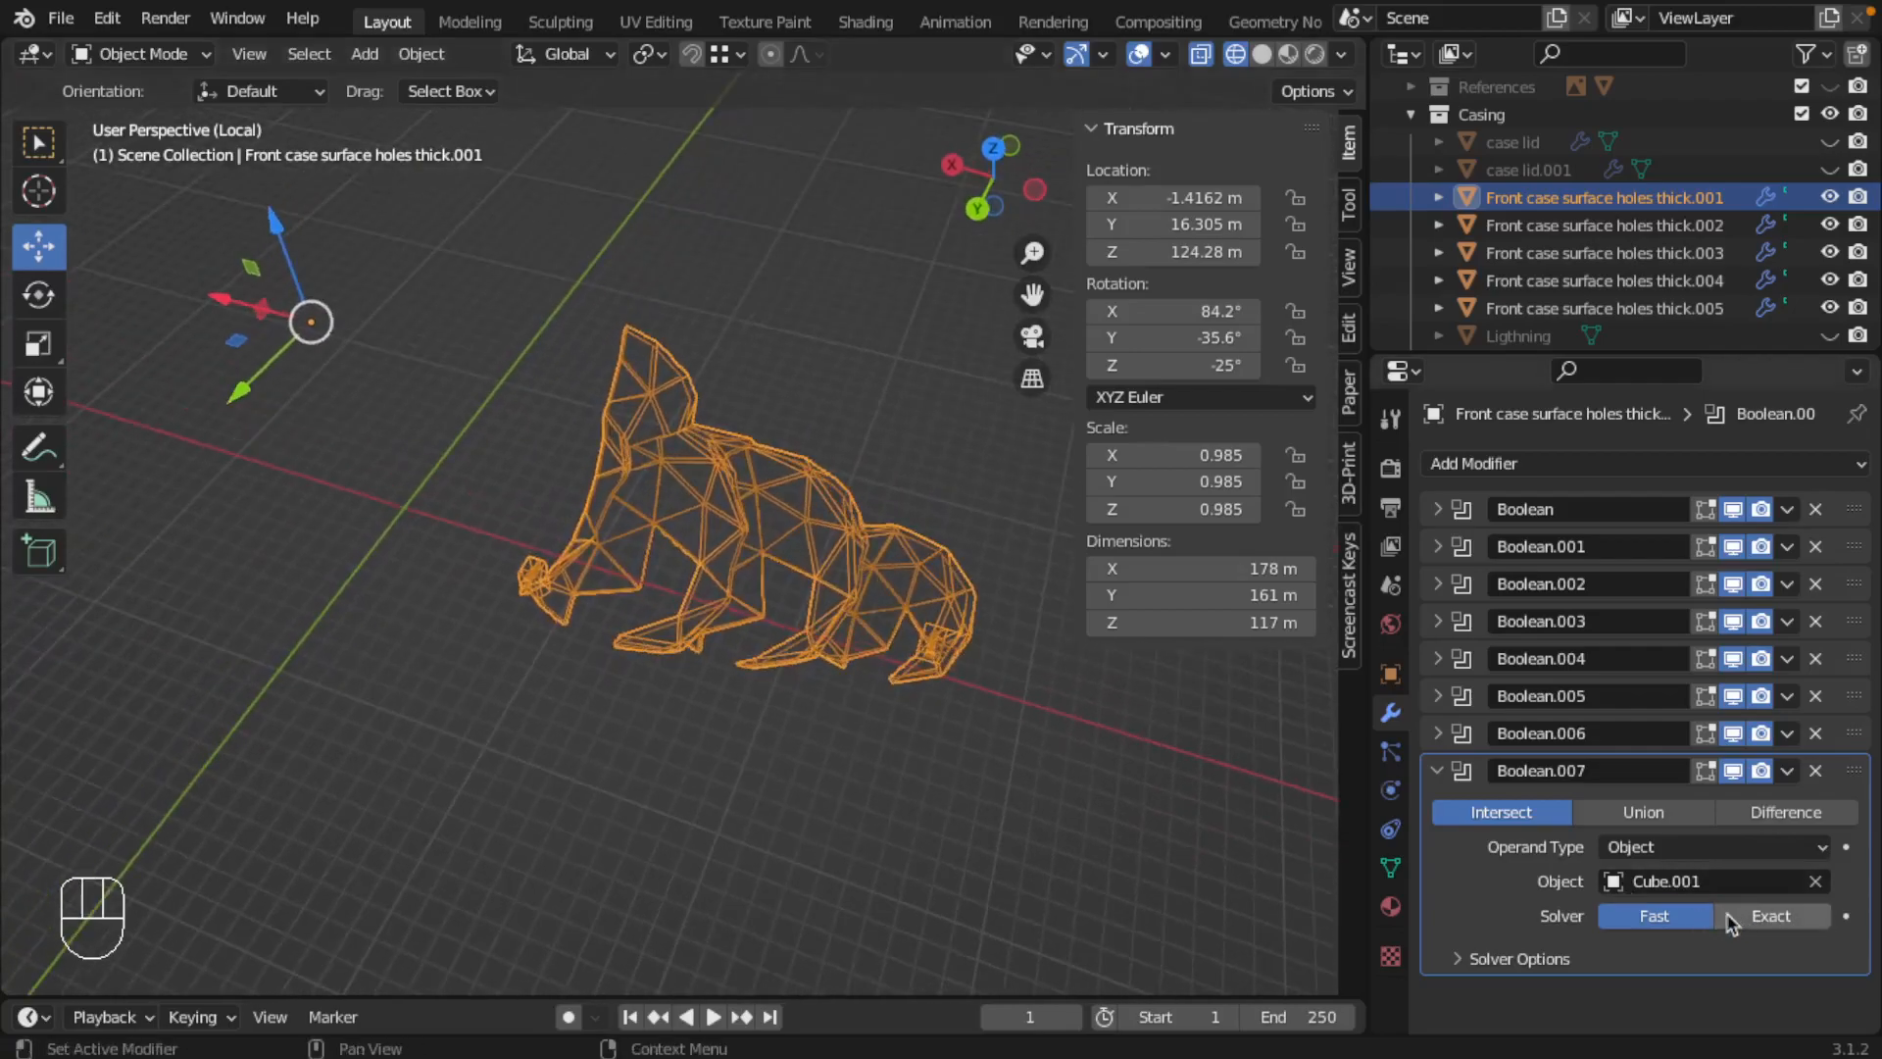
{"action": "left_click", "coordinate": [1438, 772]}
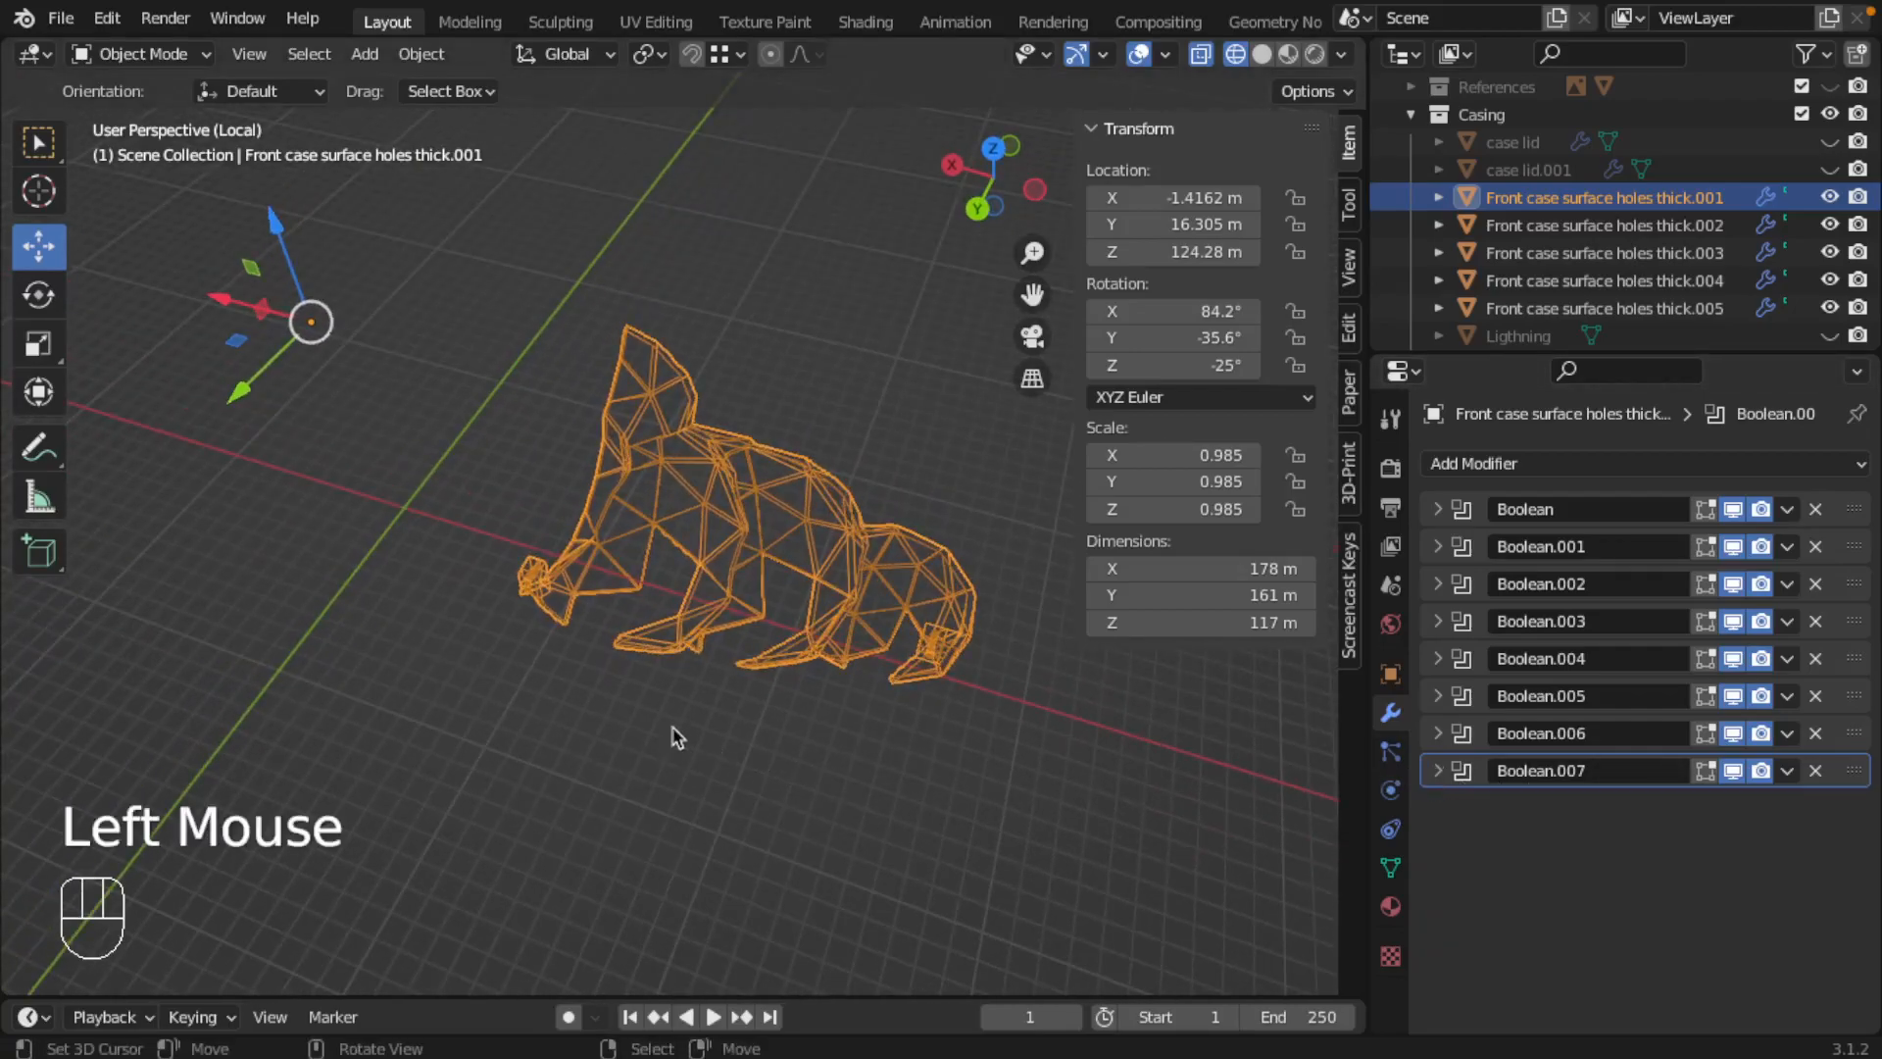
{"action": "key", "text": "slash"}
Step: Add a Boolean Intersect with Cube.002 to Front case surface holes thick.002 using the Fast solver, and check the piece in isolation
{"action": "left_click", "coordinate": [1667, 225]}
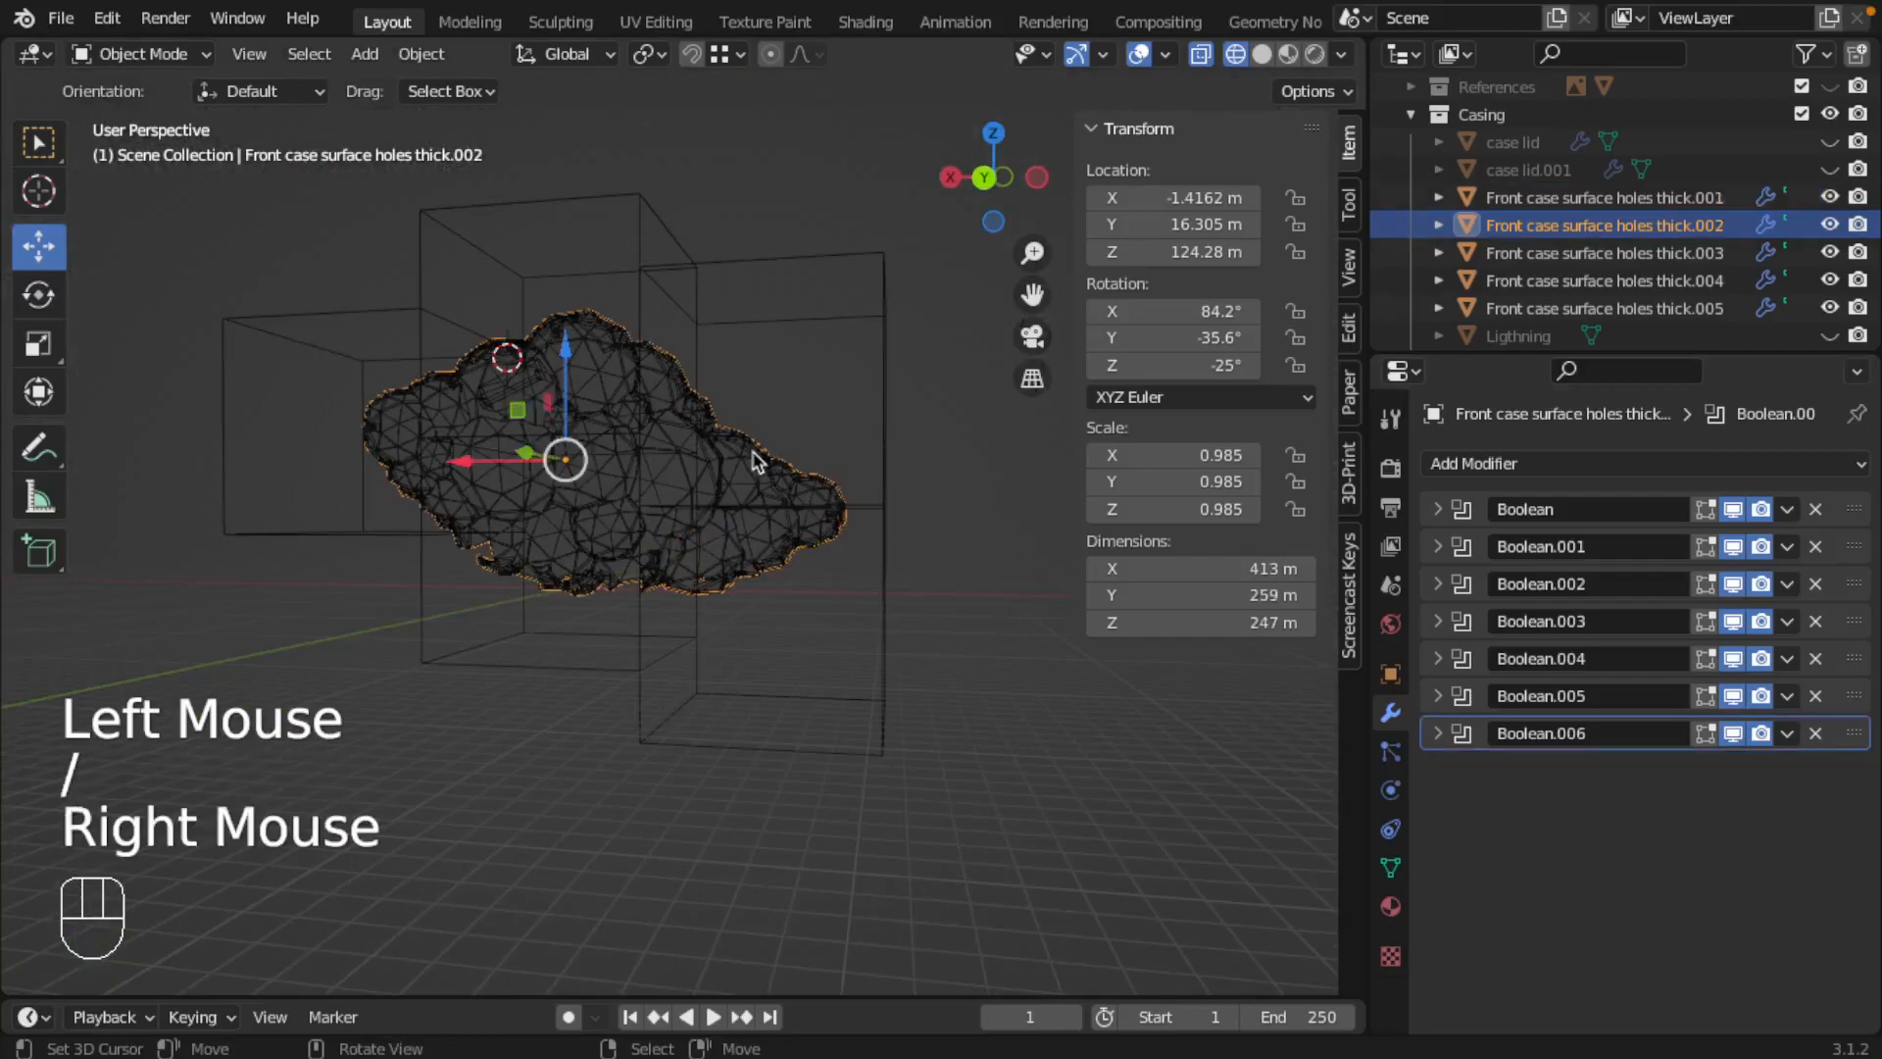
{"action": "left_click", "coordinate": [1600, 463]}
{"action": "left_click", "coordinate": [1319, 602]}
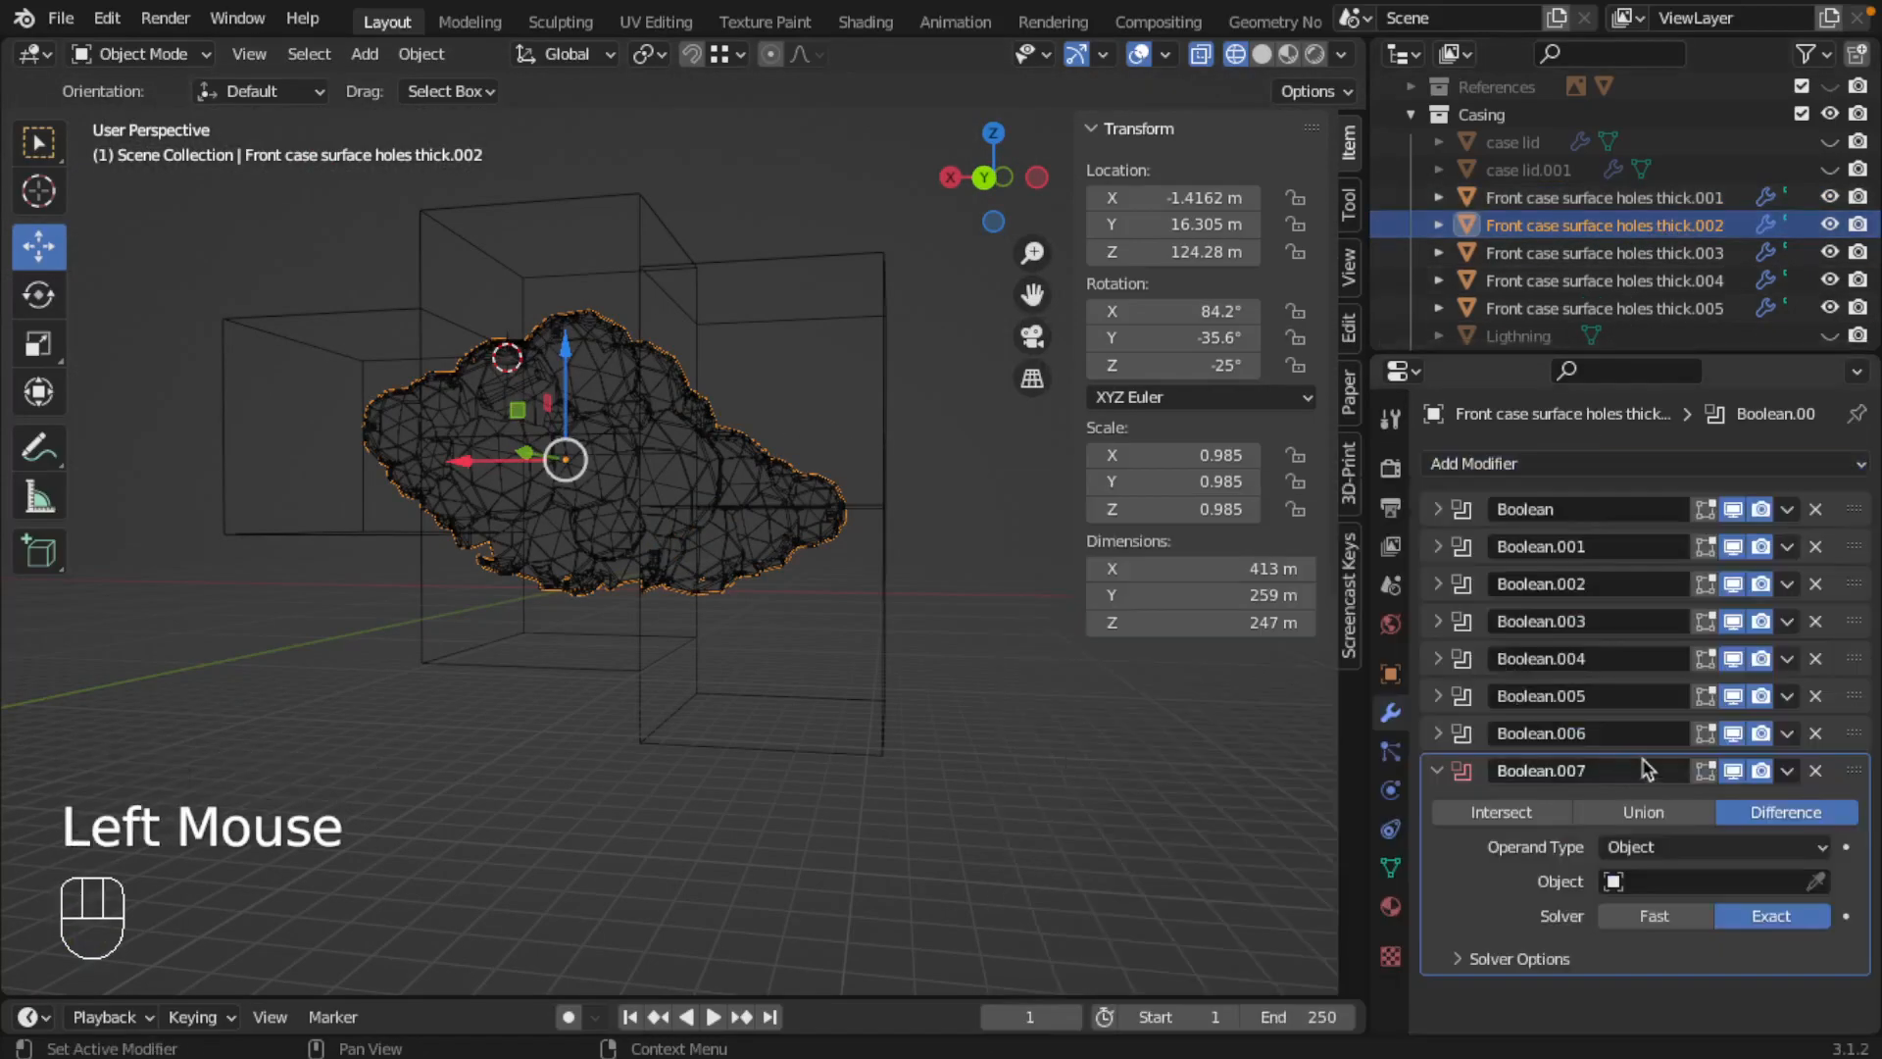
{"action": "left_click", "coordinate": [1661, 889]}
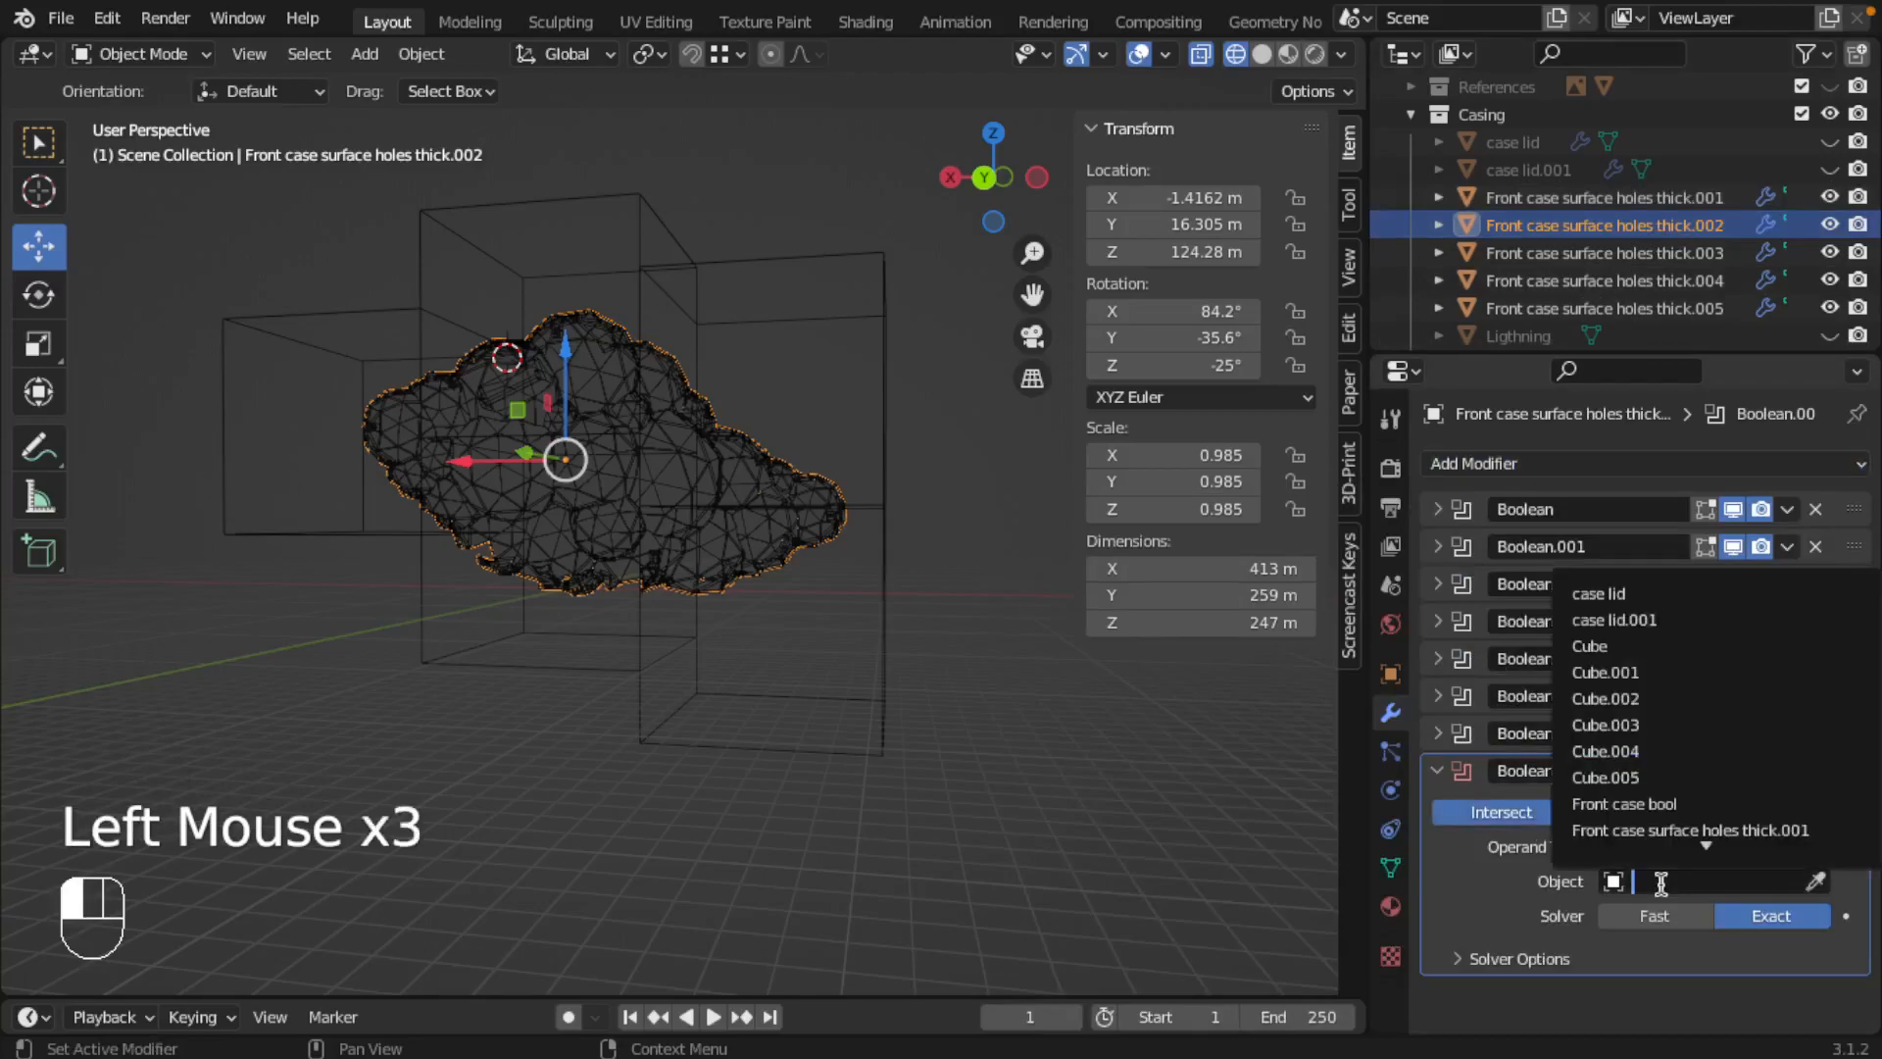
{"action": "left_click", "coordinate": [1608, 698]}
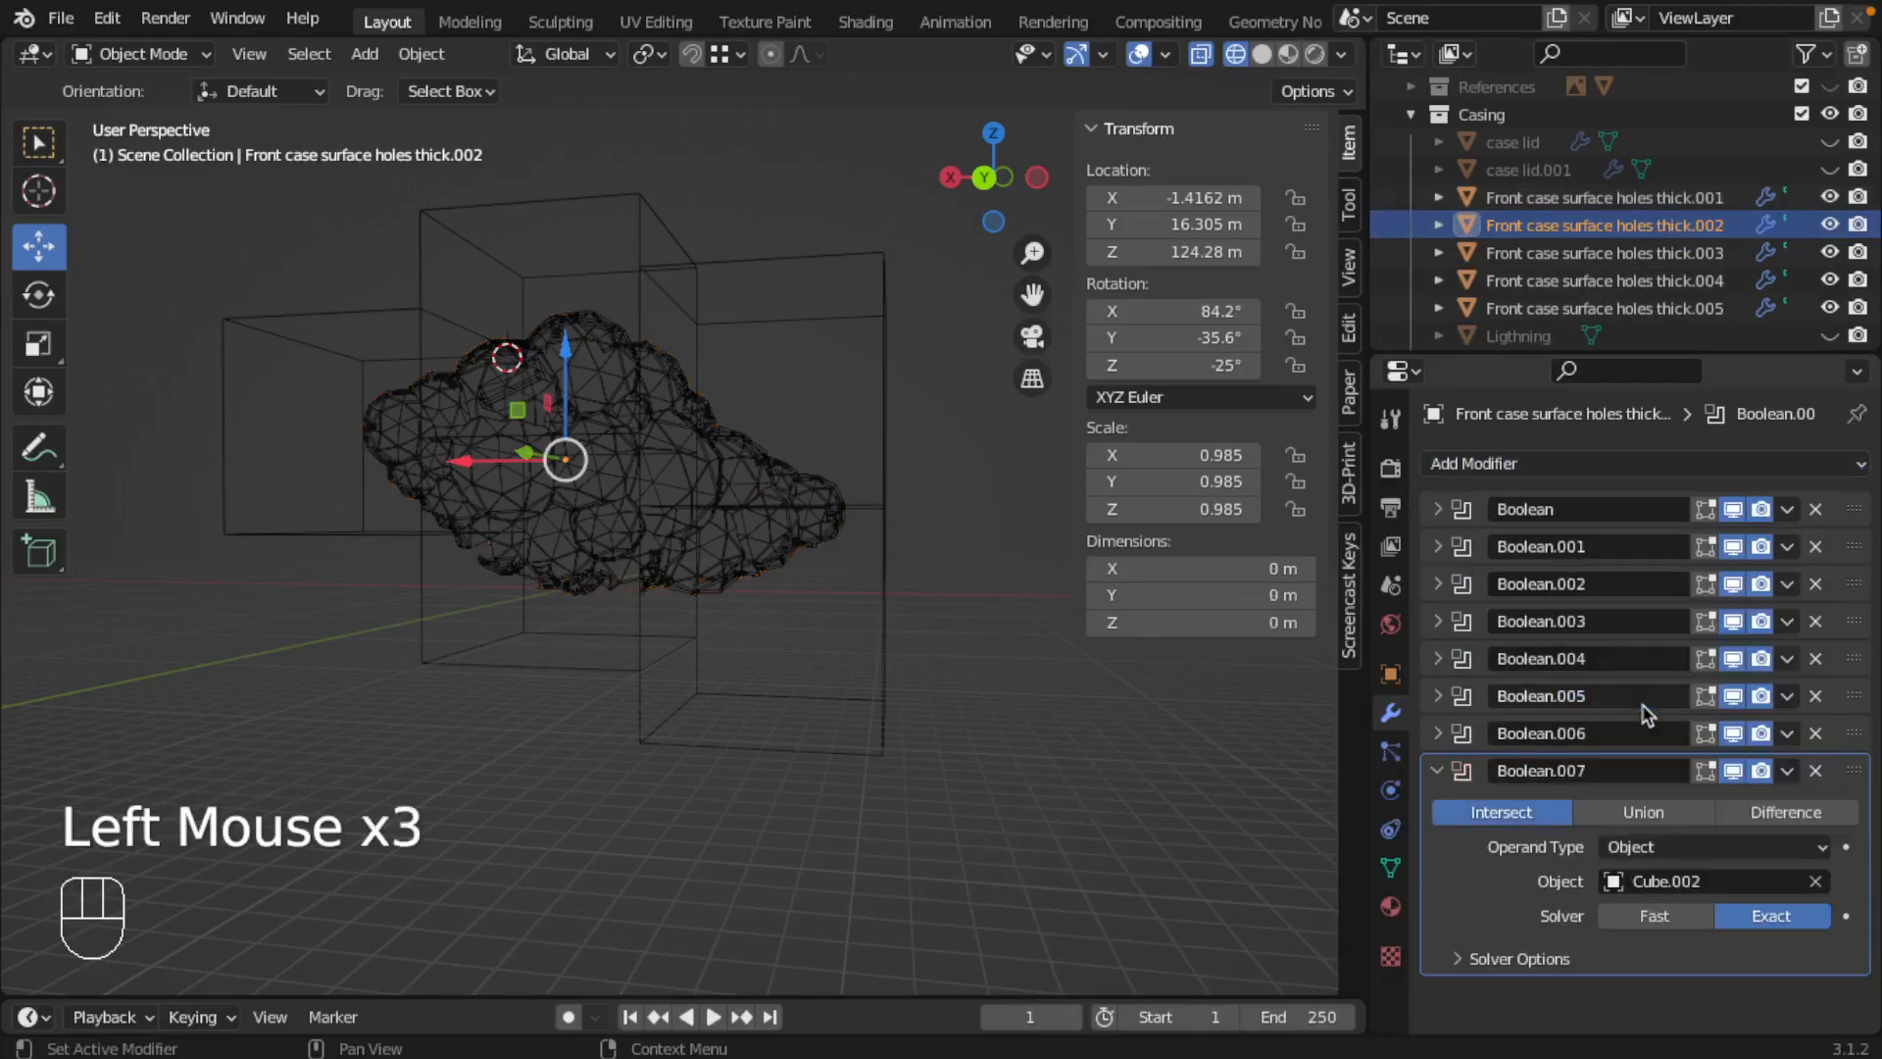
{"action": "left_click", "coordinate": [1604, 912]}
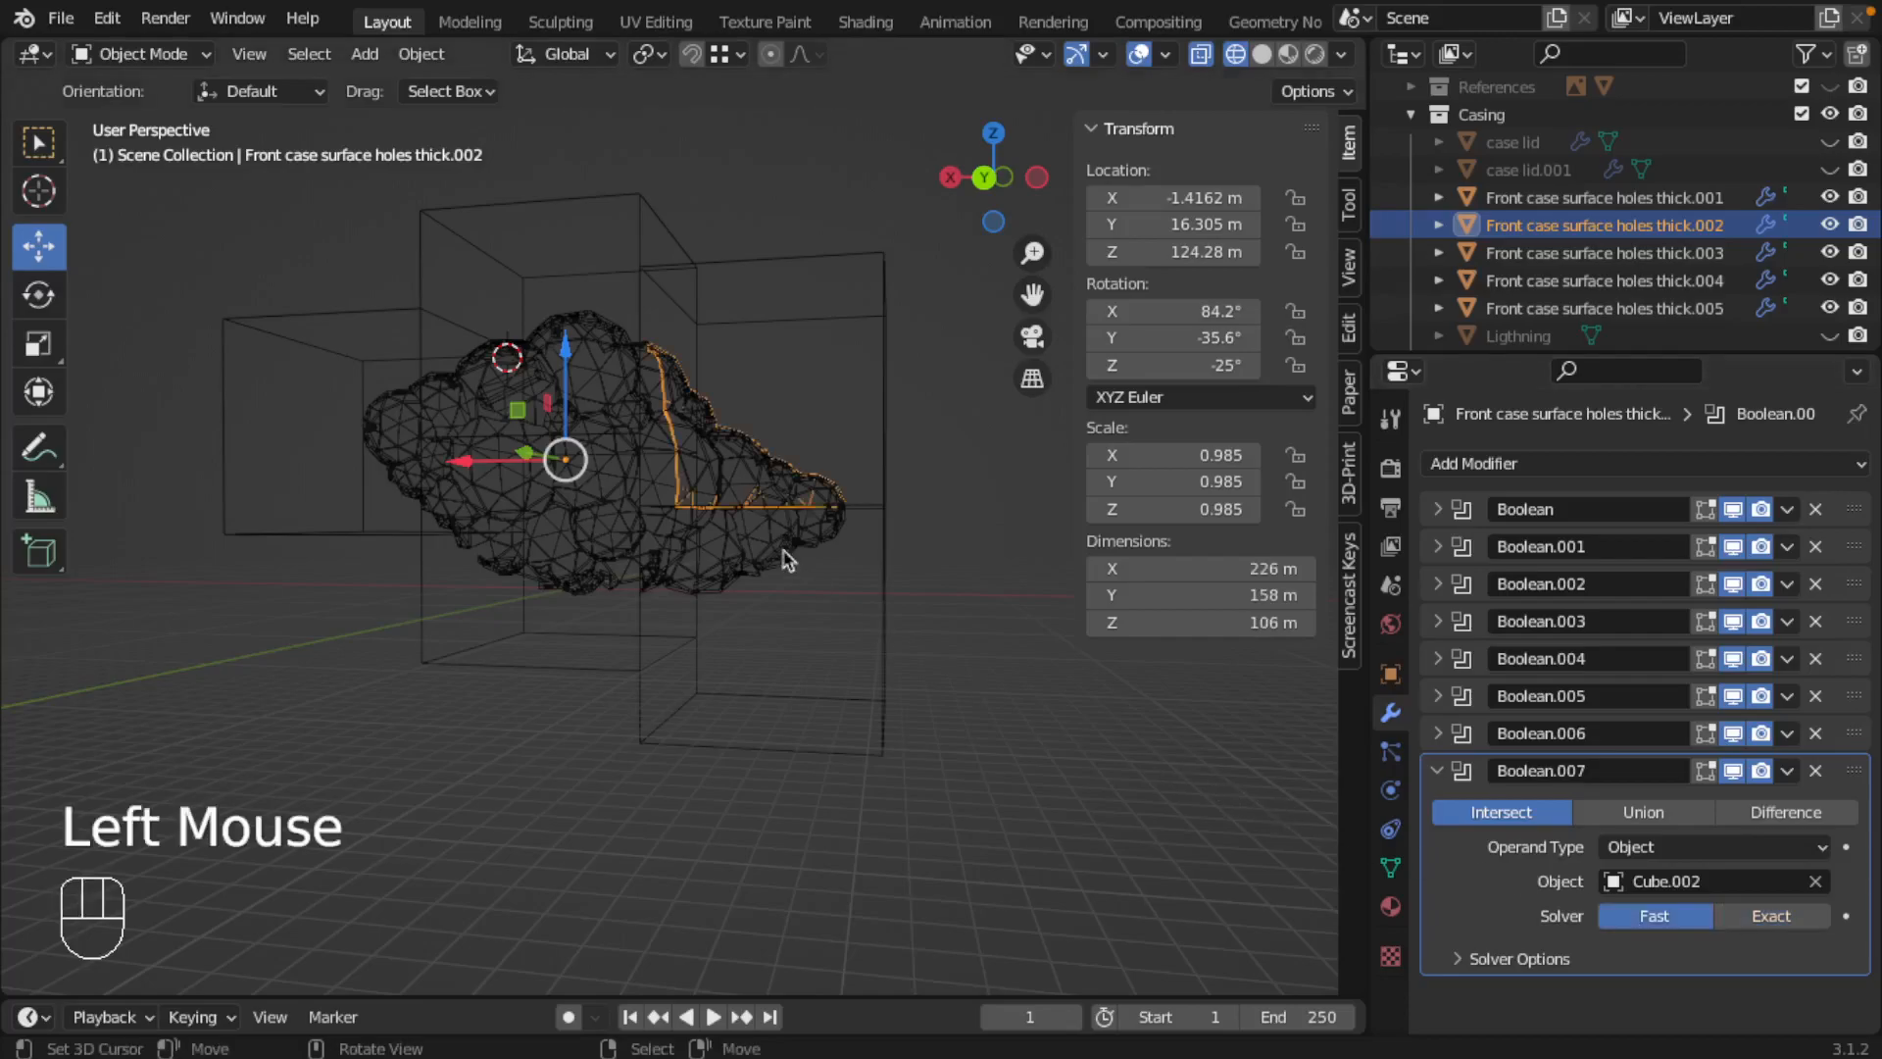
{"action": "key", "text": "slash"}
{"action": "mouse_move", "coordinate": [709, 451]}
{"action": "middle_mouse_down"}
{"action": "mouse_move", "coordinate": [970, 624]}
{"action": "mouse_move", "coordinate": [739, 576]}
{"action": "mouse_move", "coordinate": [538, 368]}
{"action": "mouse_move", "coordinate": [792, 472]}
{"action": "middle_mouse_up"}
{"action": "key", "text": "z"}
{"action": "key", "text": "z"}
Step: Add a Boolean modifier to Front case surface holes thick.003, set to Intersect with Cube.003 using the Exact solver
{"action": "left_click", "coordinate": [1726, 253]}
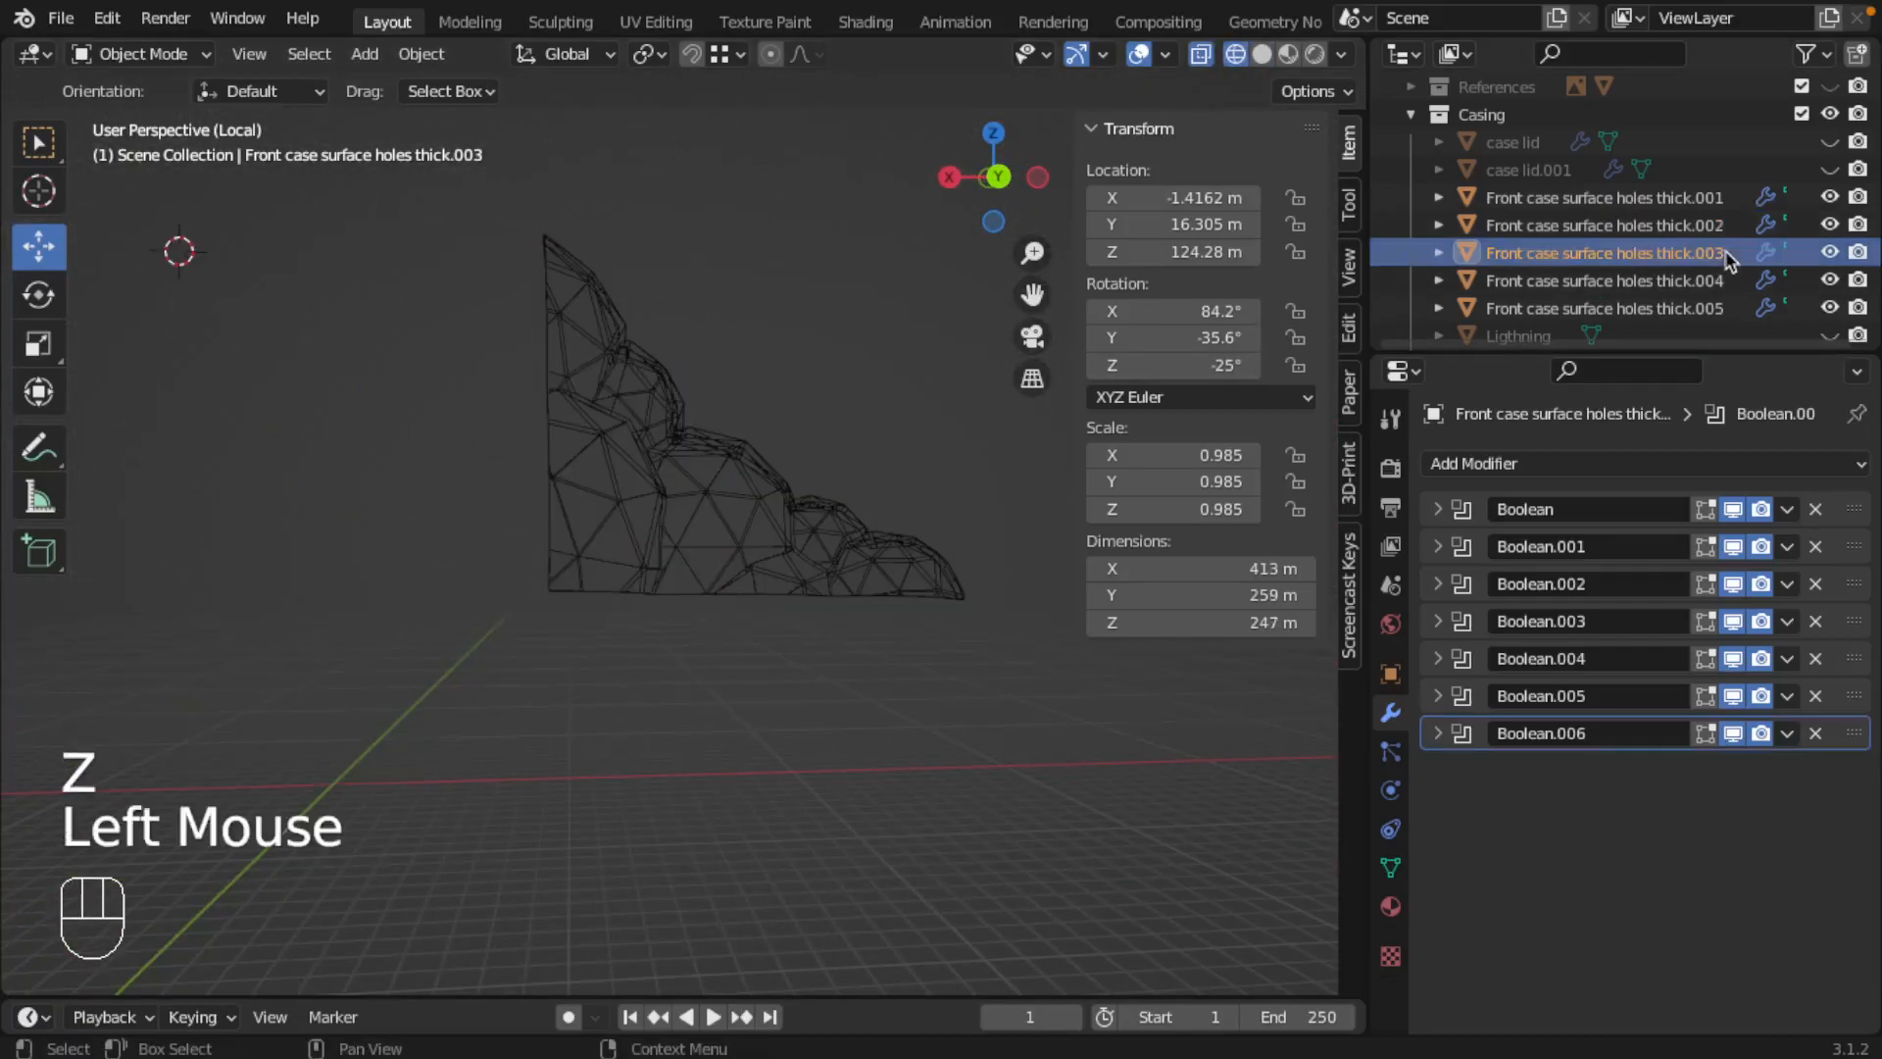
{"action": "scroll", "coordinate": [826, 526], "scroll_direction": "down", "scroll_amount": 1}
{"action": "key", "text": "slash"}
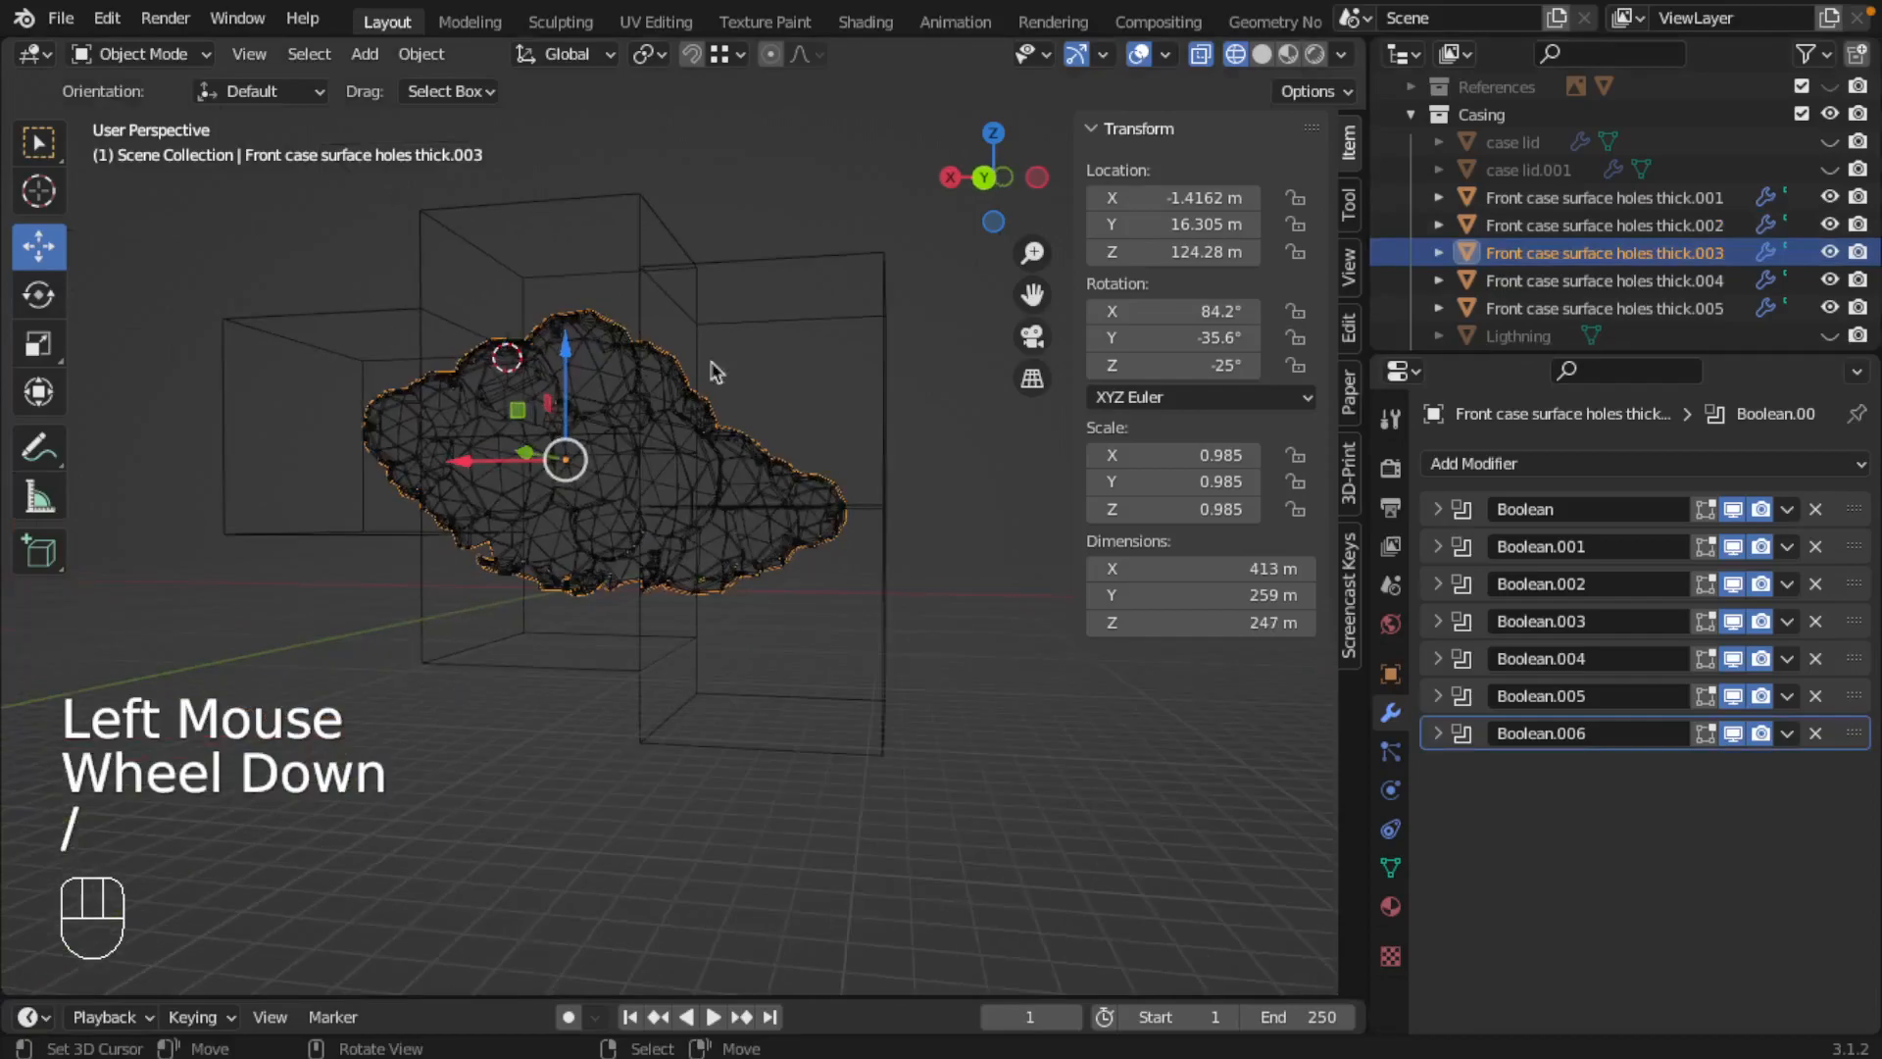
{"action": "left_click", "coordinate": [1573, 463]}
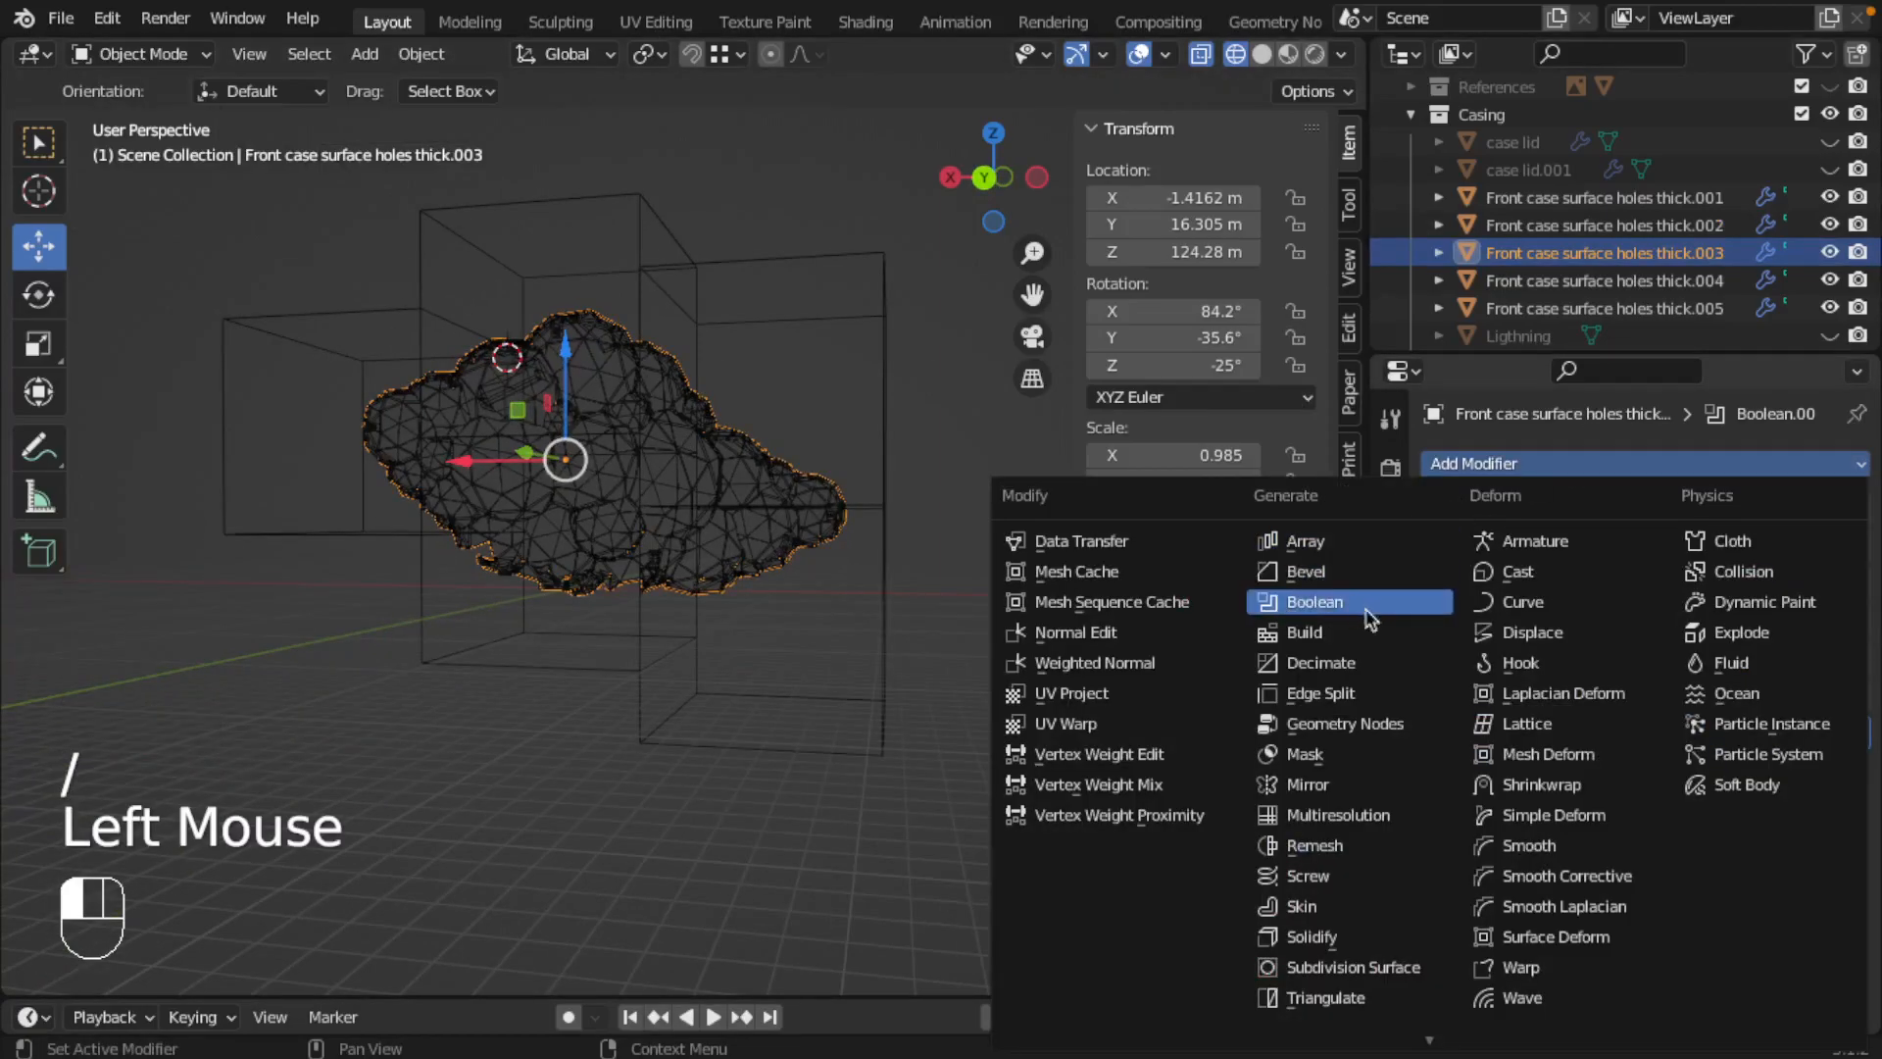
{"action": "left_click", "coordinate": [1315, 602]}
{"action": "left_click", "coordinate": [1682, 880]}
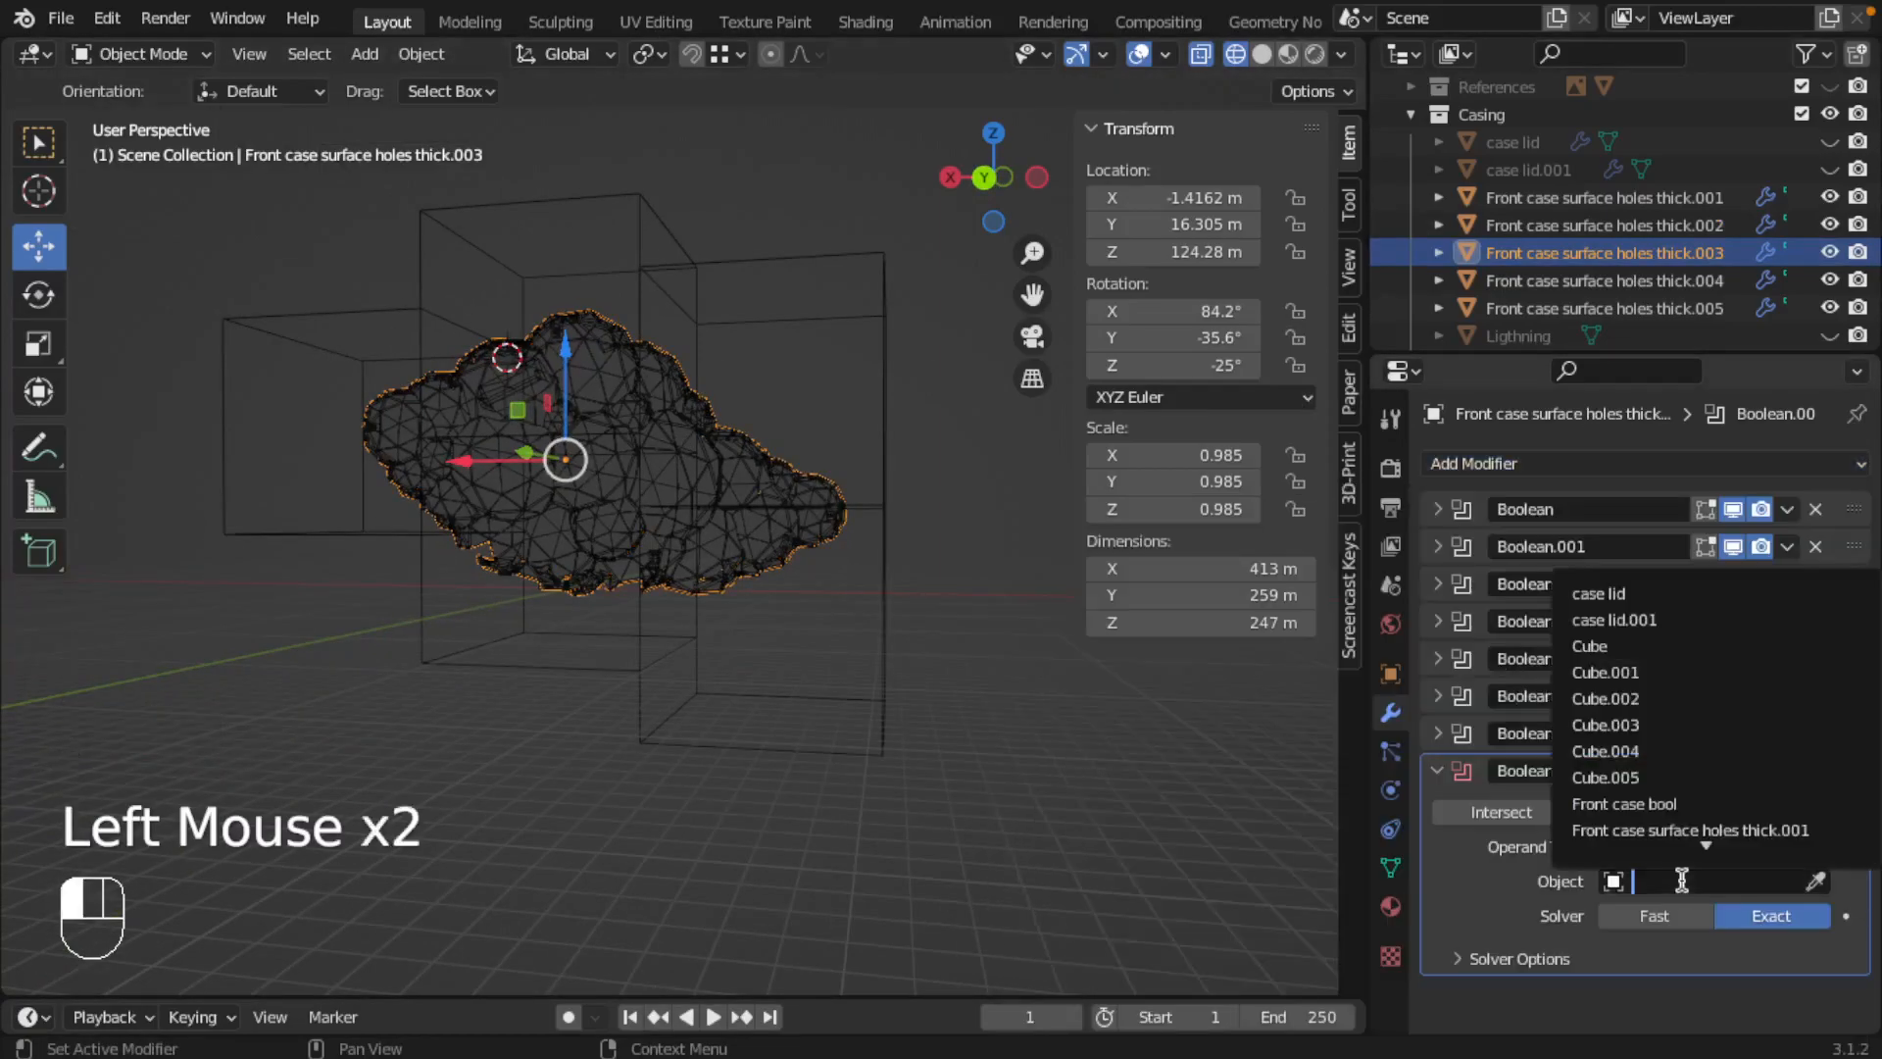
{"action": "left_click", "coordinate": [1654, 728]}
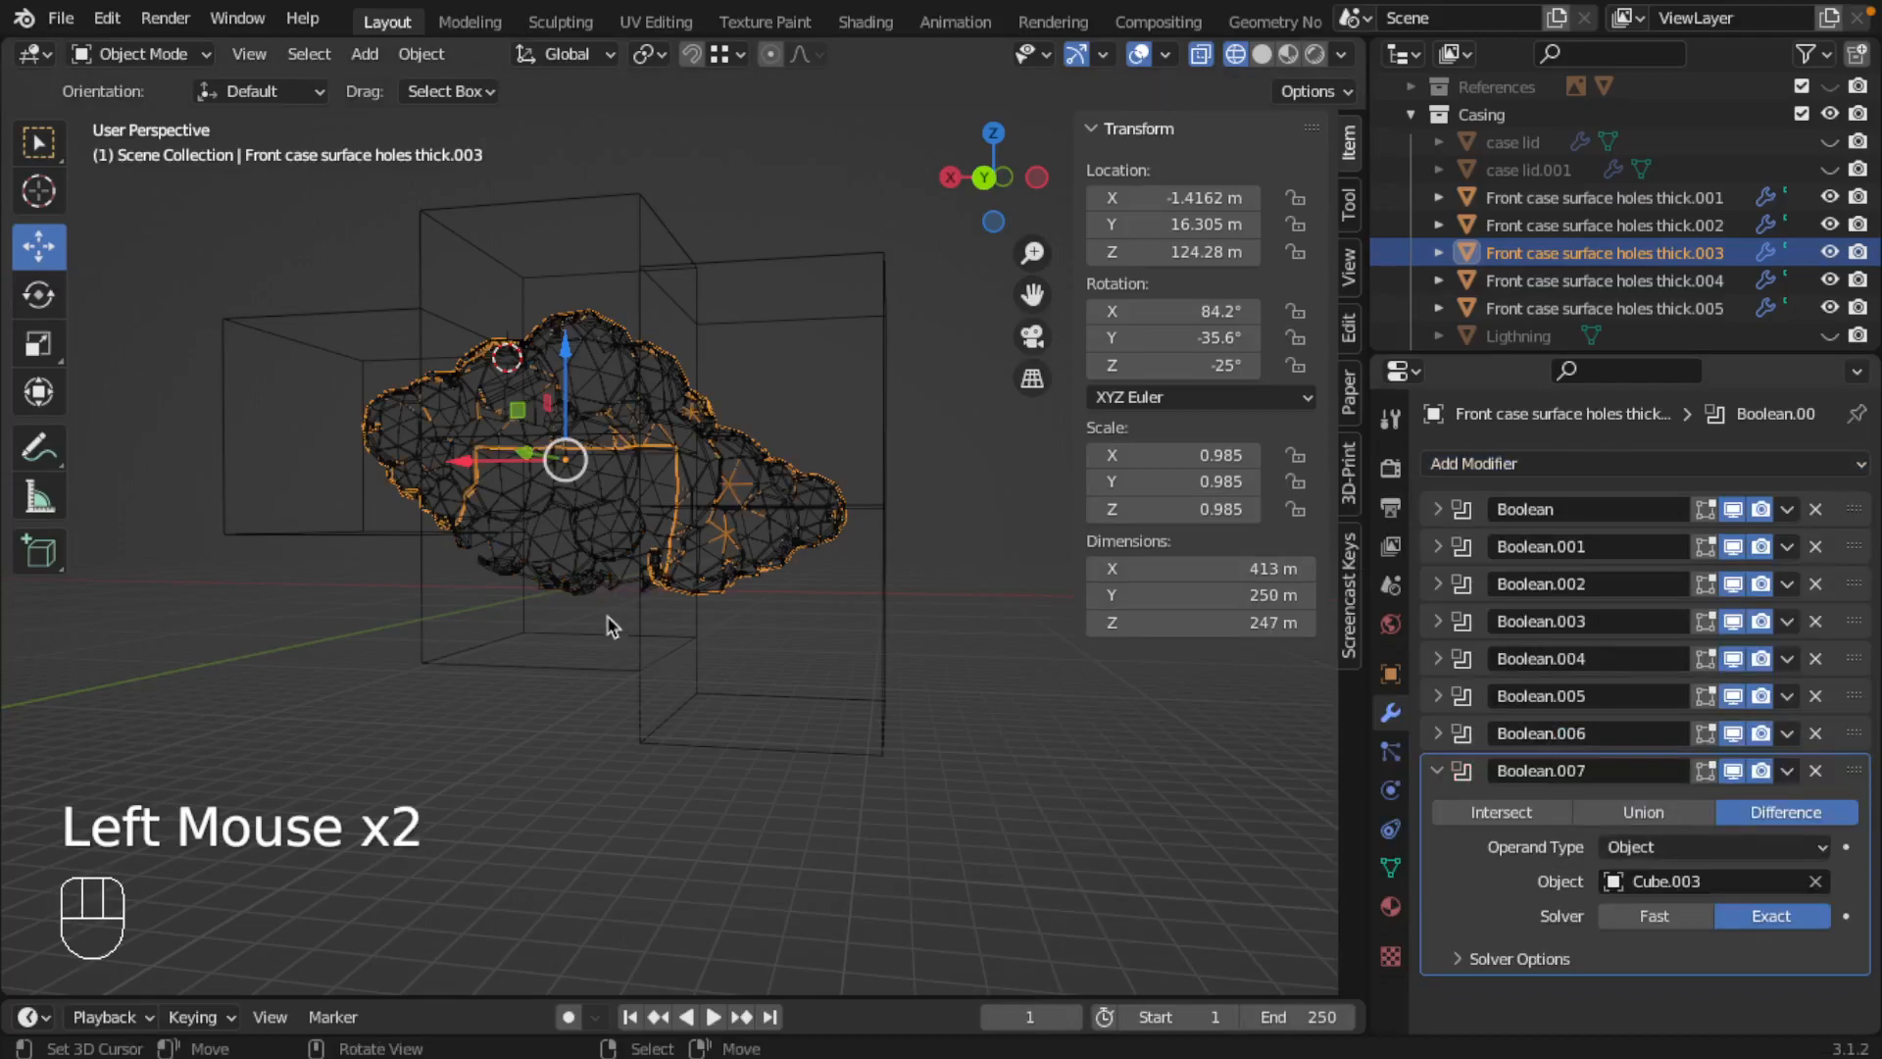
{"action": "left_click", "coordinate": [1536, 820]}
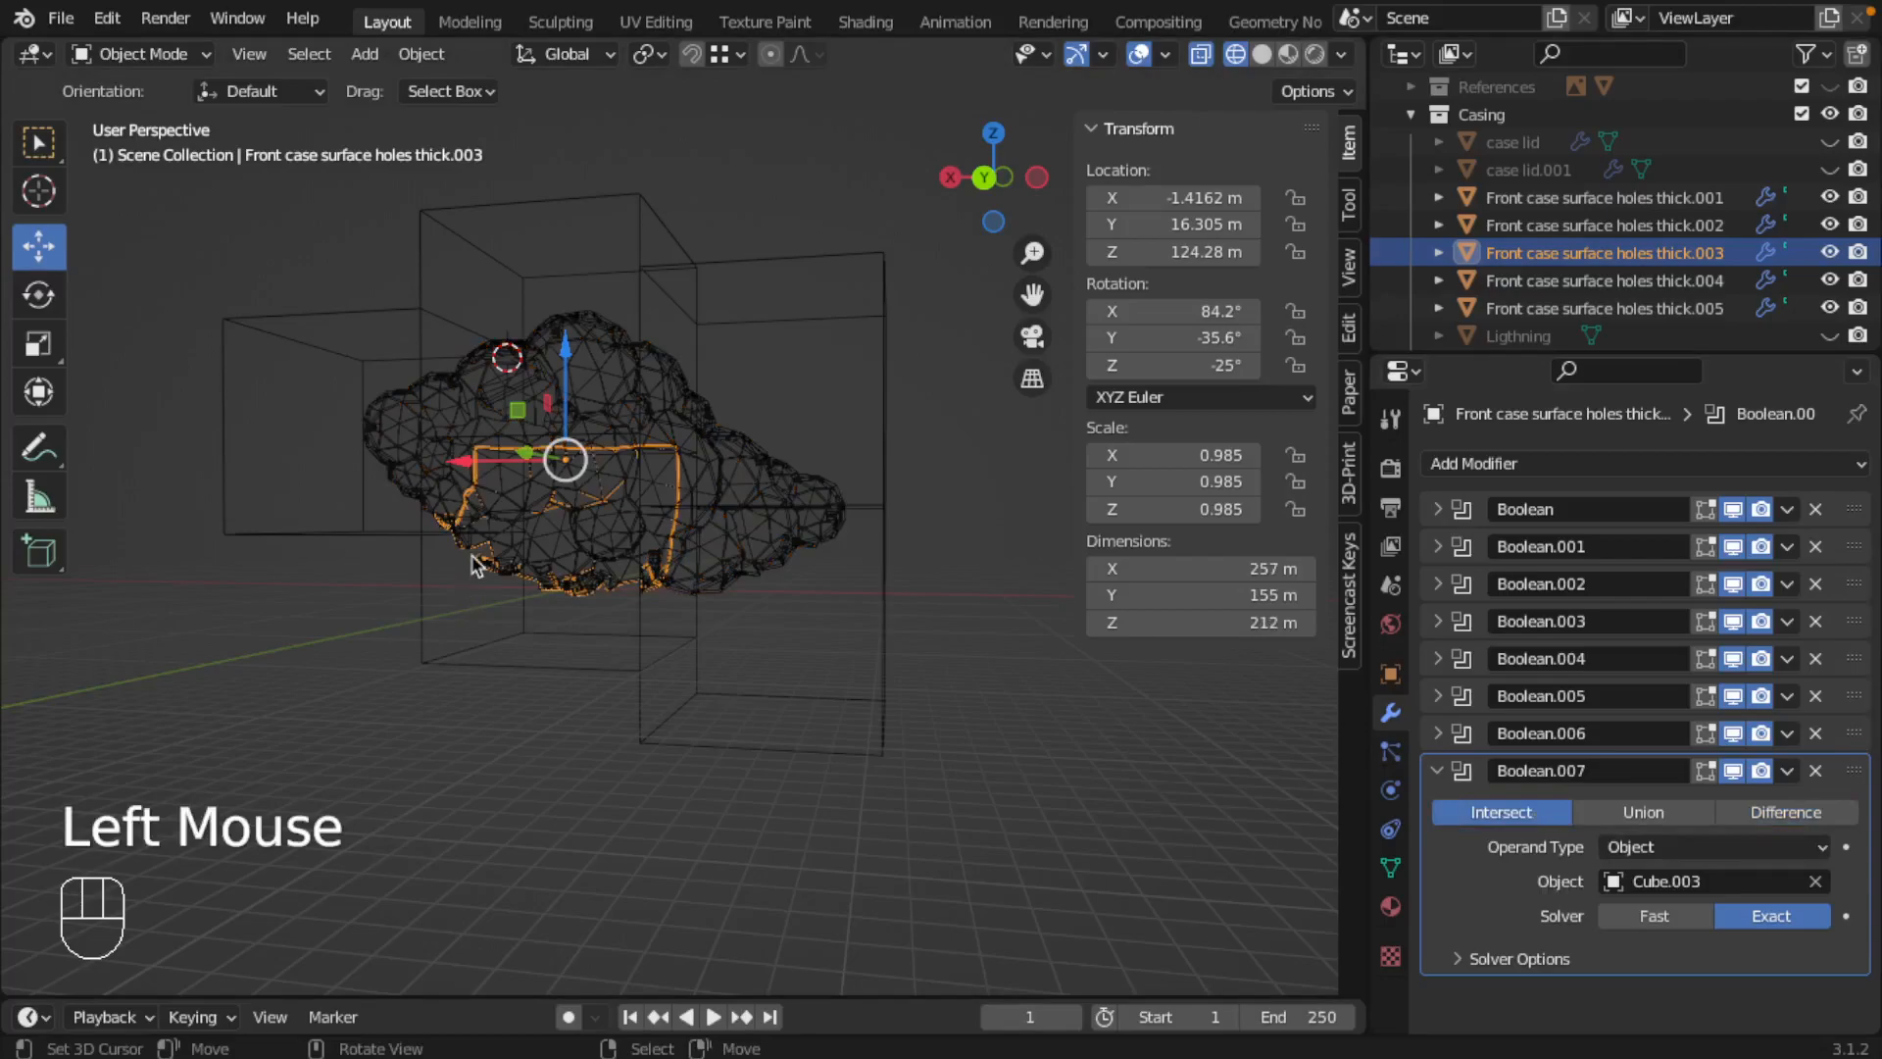
Step: Isolate the third front case piece and inspect its cut edges from several angles in solid shading
{"action": "key", "text": "slash"}
{"action": "mouse_move", "coordinate": [623, 520]}
{"action": "middle_mouse_down"}
{"action": "mouse_move", "coordinate": [840, 546]}
{"action": "mouse_move", "coordinate": [829, 578]}
{"action": "mouse_move", "coordinate": [474, 767]}
{"action": "mouse_move", "coordinate": [314, 643]}
{"action": "mouse_move", "coordinate": [204, 520]}
{"action": "mouse_move", "coordinate": [126, 614]}
{"action": "mouse_move", "coordinate": [363, 723]}
{"action": "mouse_move", "coordinate": [1009, 433]}
{"action": "mouse_move", "coordinate": [924, 582]}
{"action": "mouse_move", "coordinate": [824, 519]}
{"action": "middle_mouse_up"}
{"action": "key", "text": "z"}
{"action": "middle_click_drag", "start_coordinate": [745, 686], "coordinate": [980, 696]}
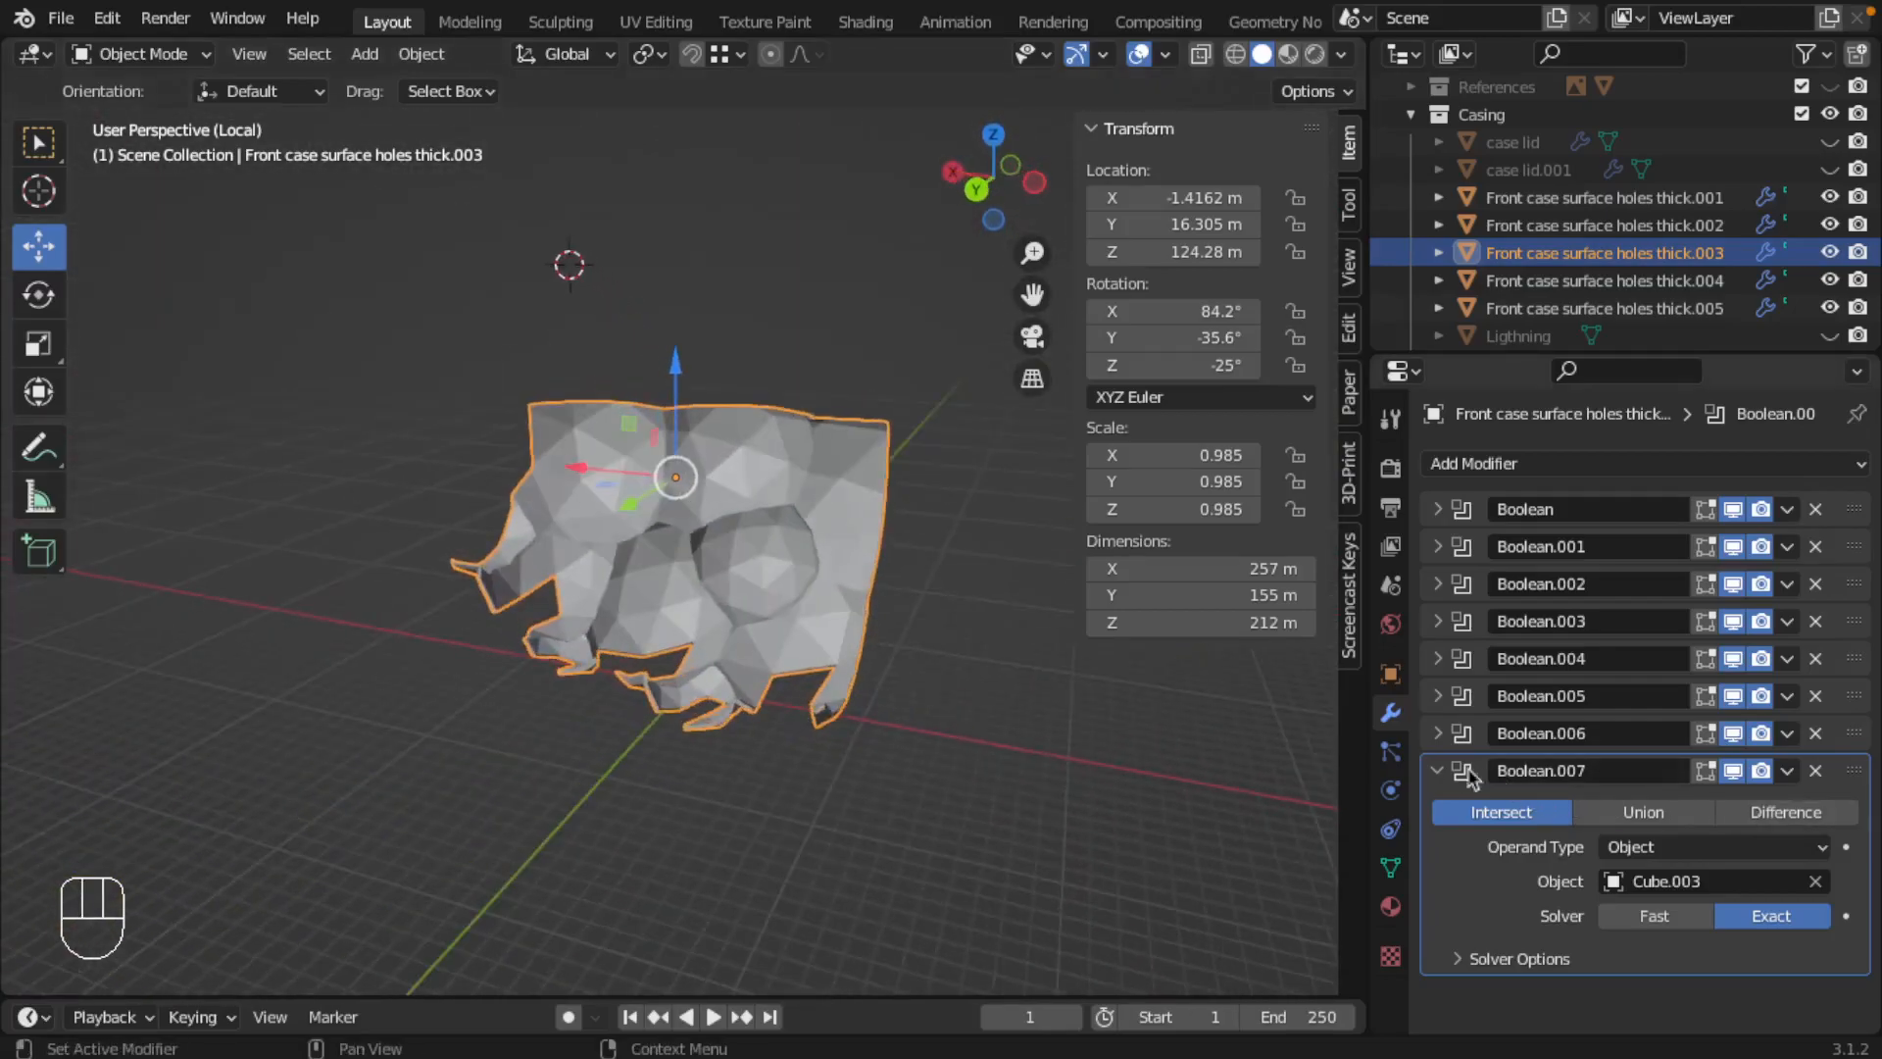
{"action": "left_click", "coordinate": [1437, 773]}
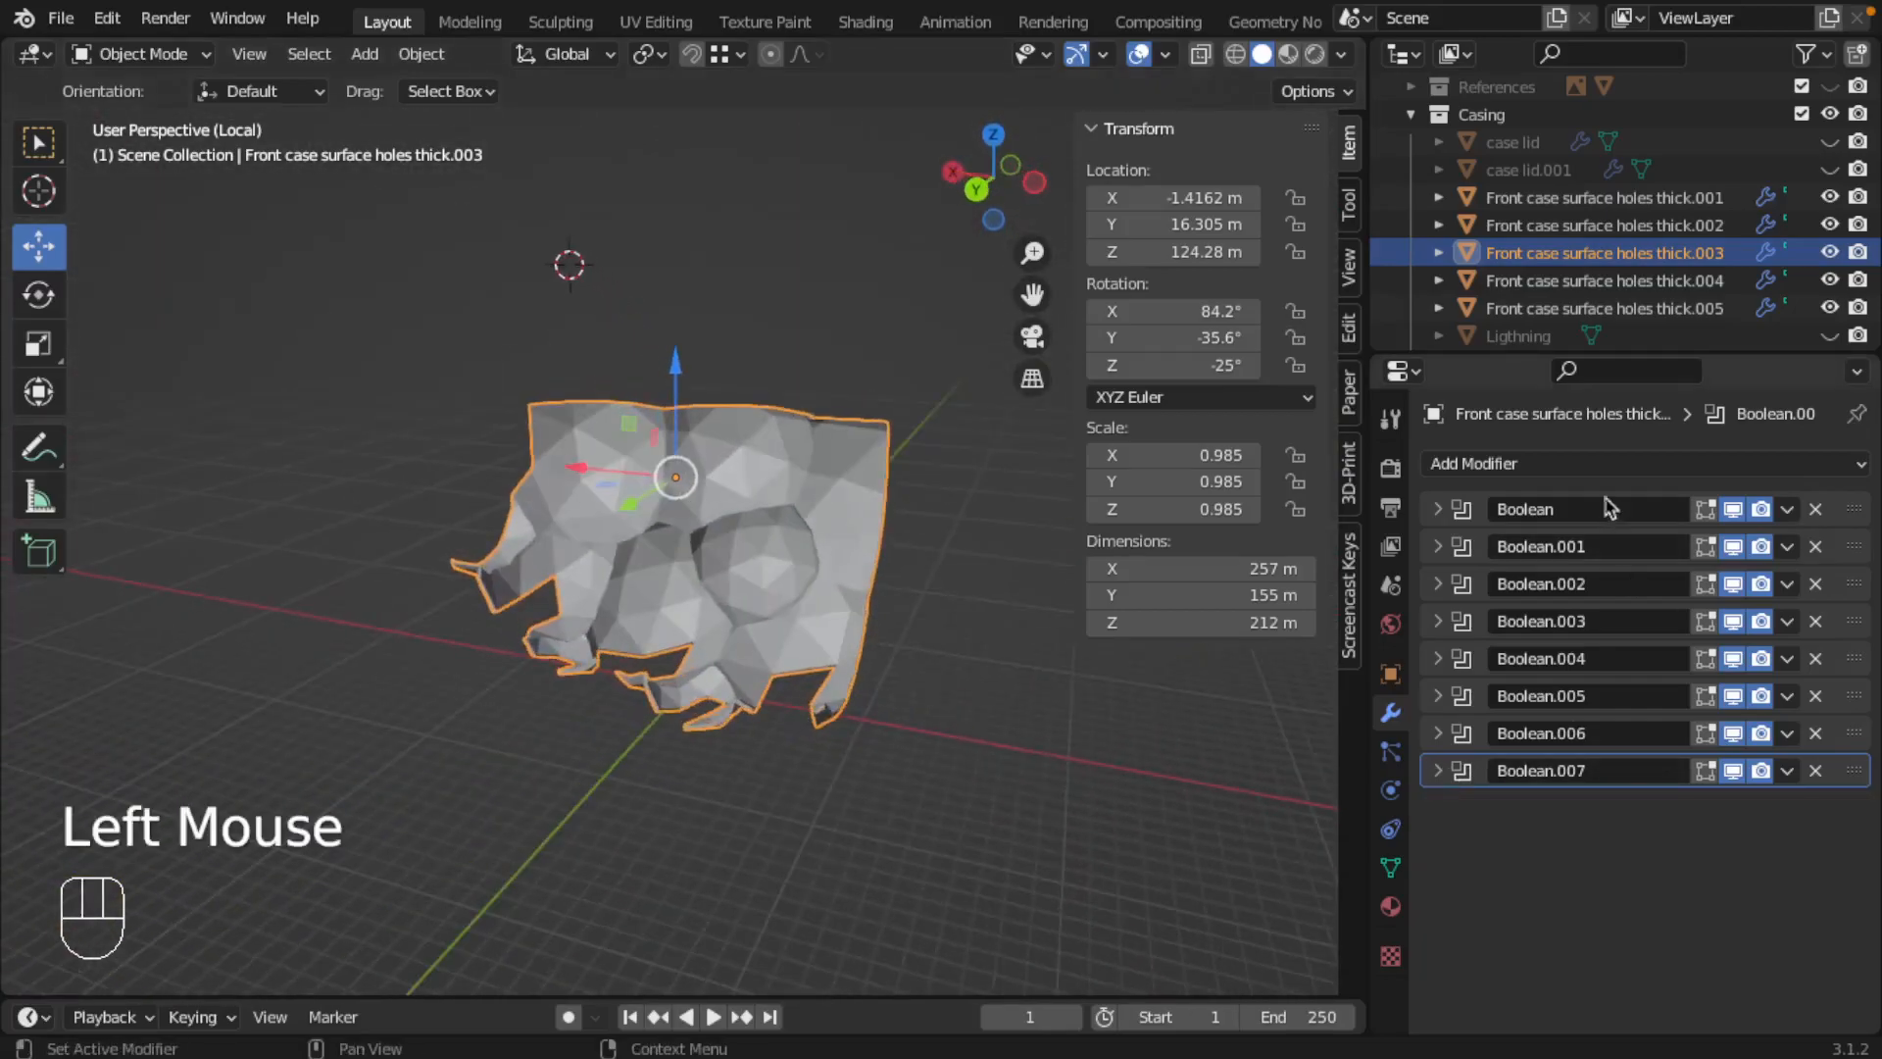
Step: Add a Boolean modifier to Front case surface holes thick.004, set to Intersect with Cube.004 using the Exact solver
{"action": "left_click", "coordinate": [1568, 464]}
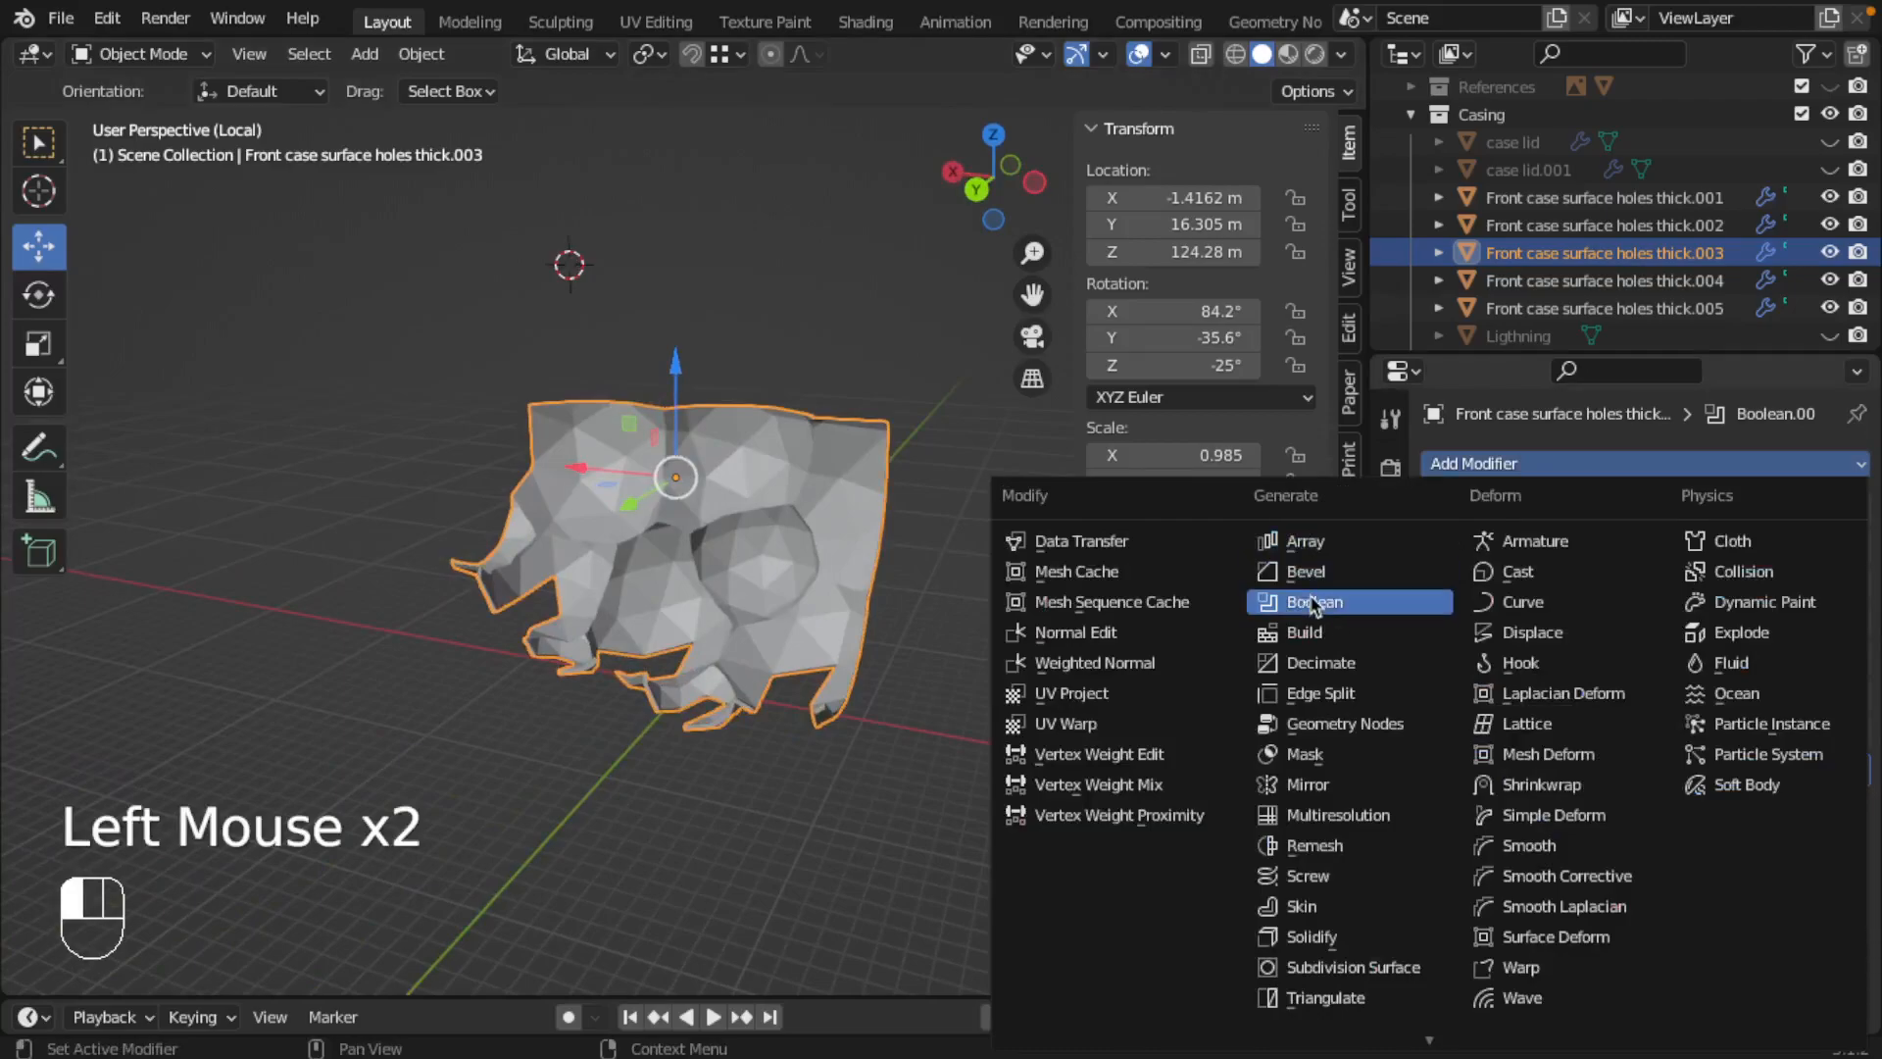
{"action": "left_click", "coordinate": [1531, 285]}
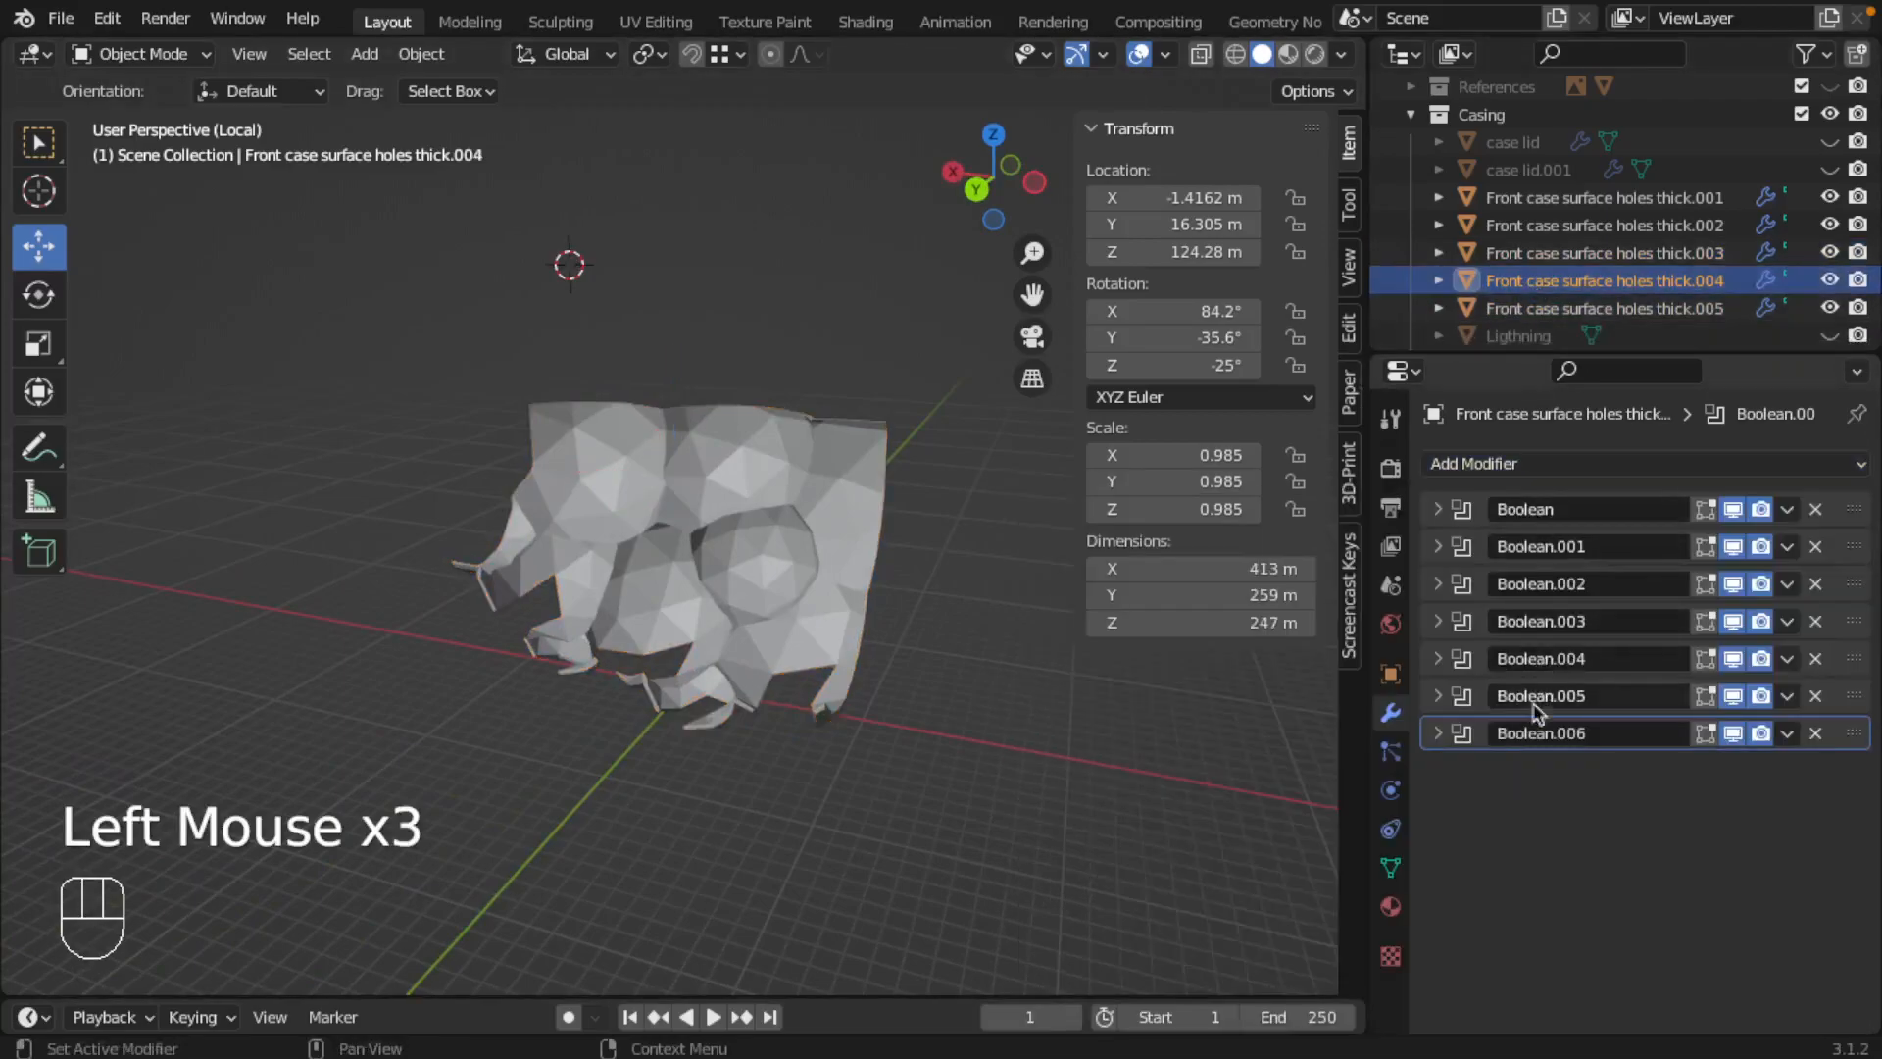
{"action": "left_click", "coordinate": [1518, 465]}
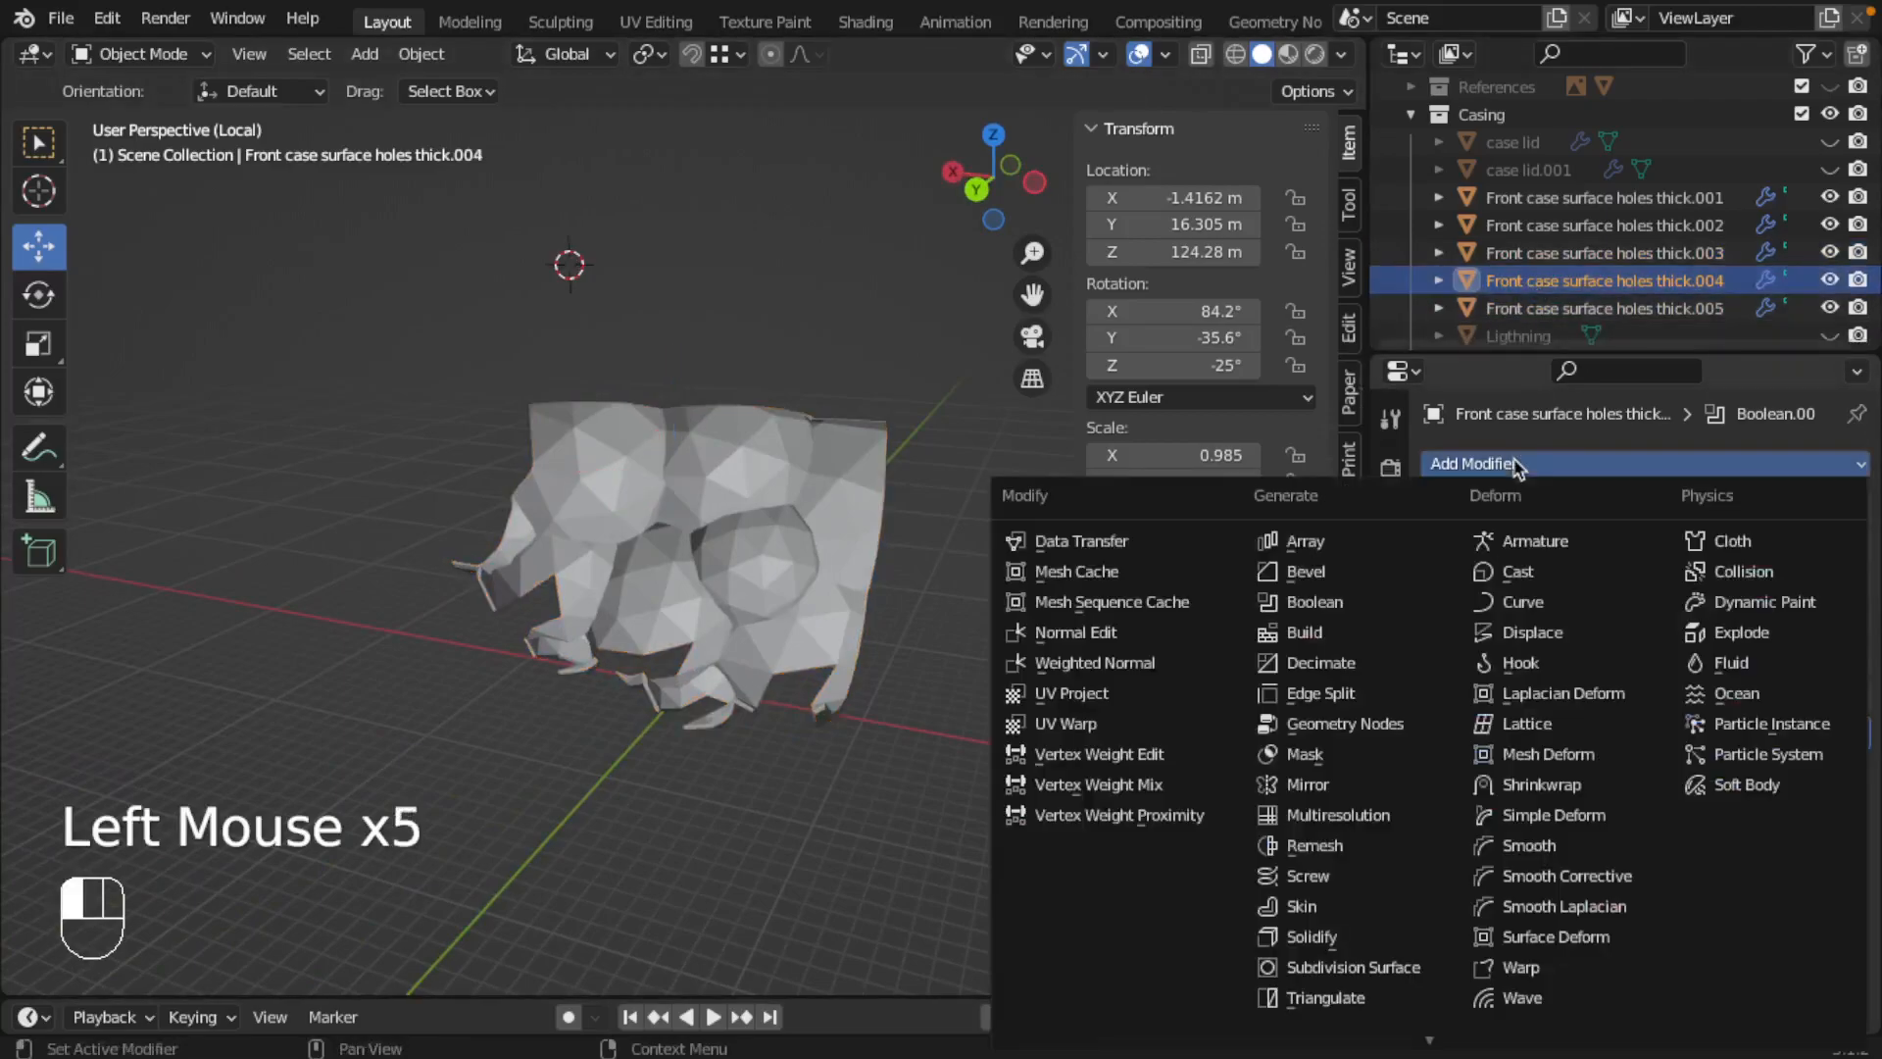
{"action": "left_click", "coordinate": [1762, 899]}
{"action": "left_click", "coordinate": [1527, 815]}
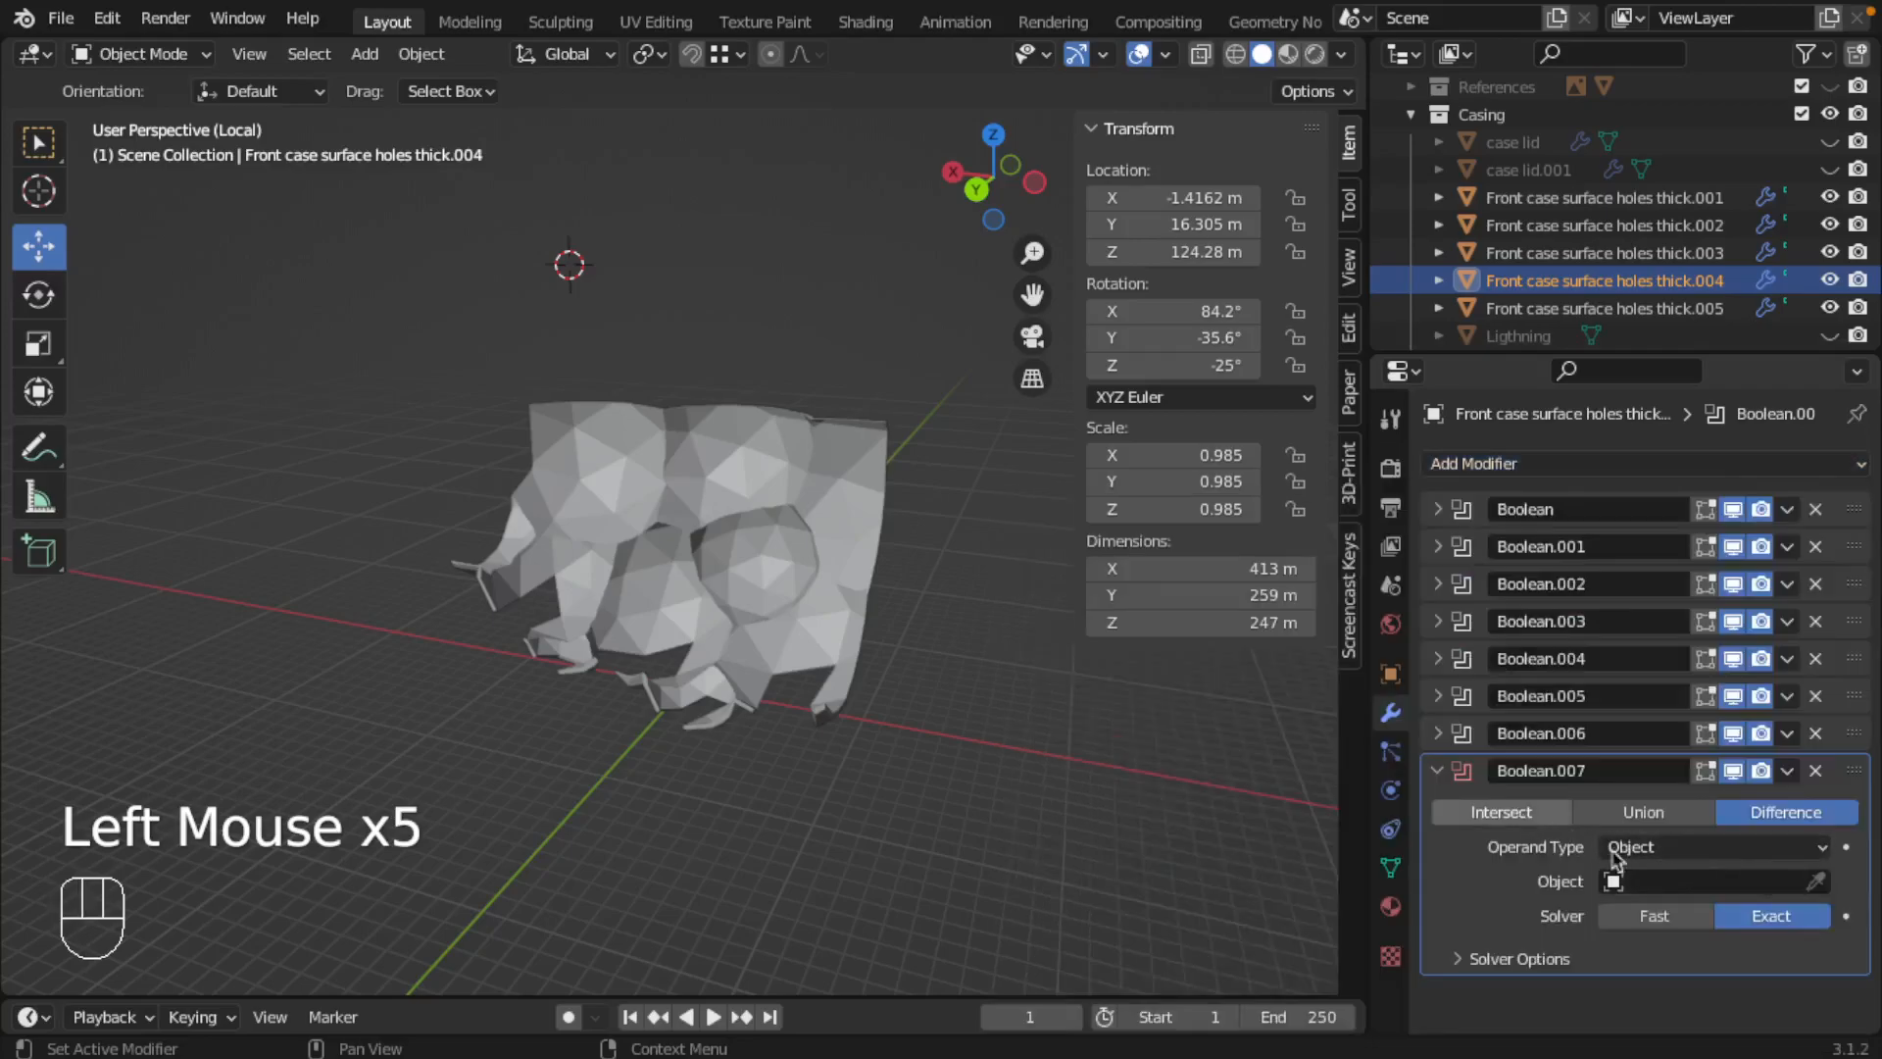
{"action": "left_click", "coordinate": [1671, 882]}
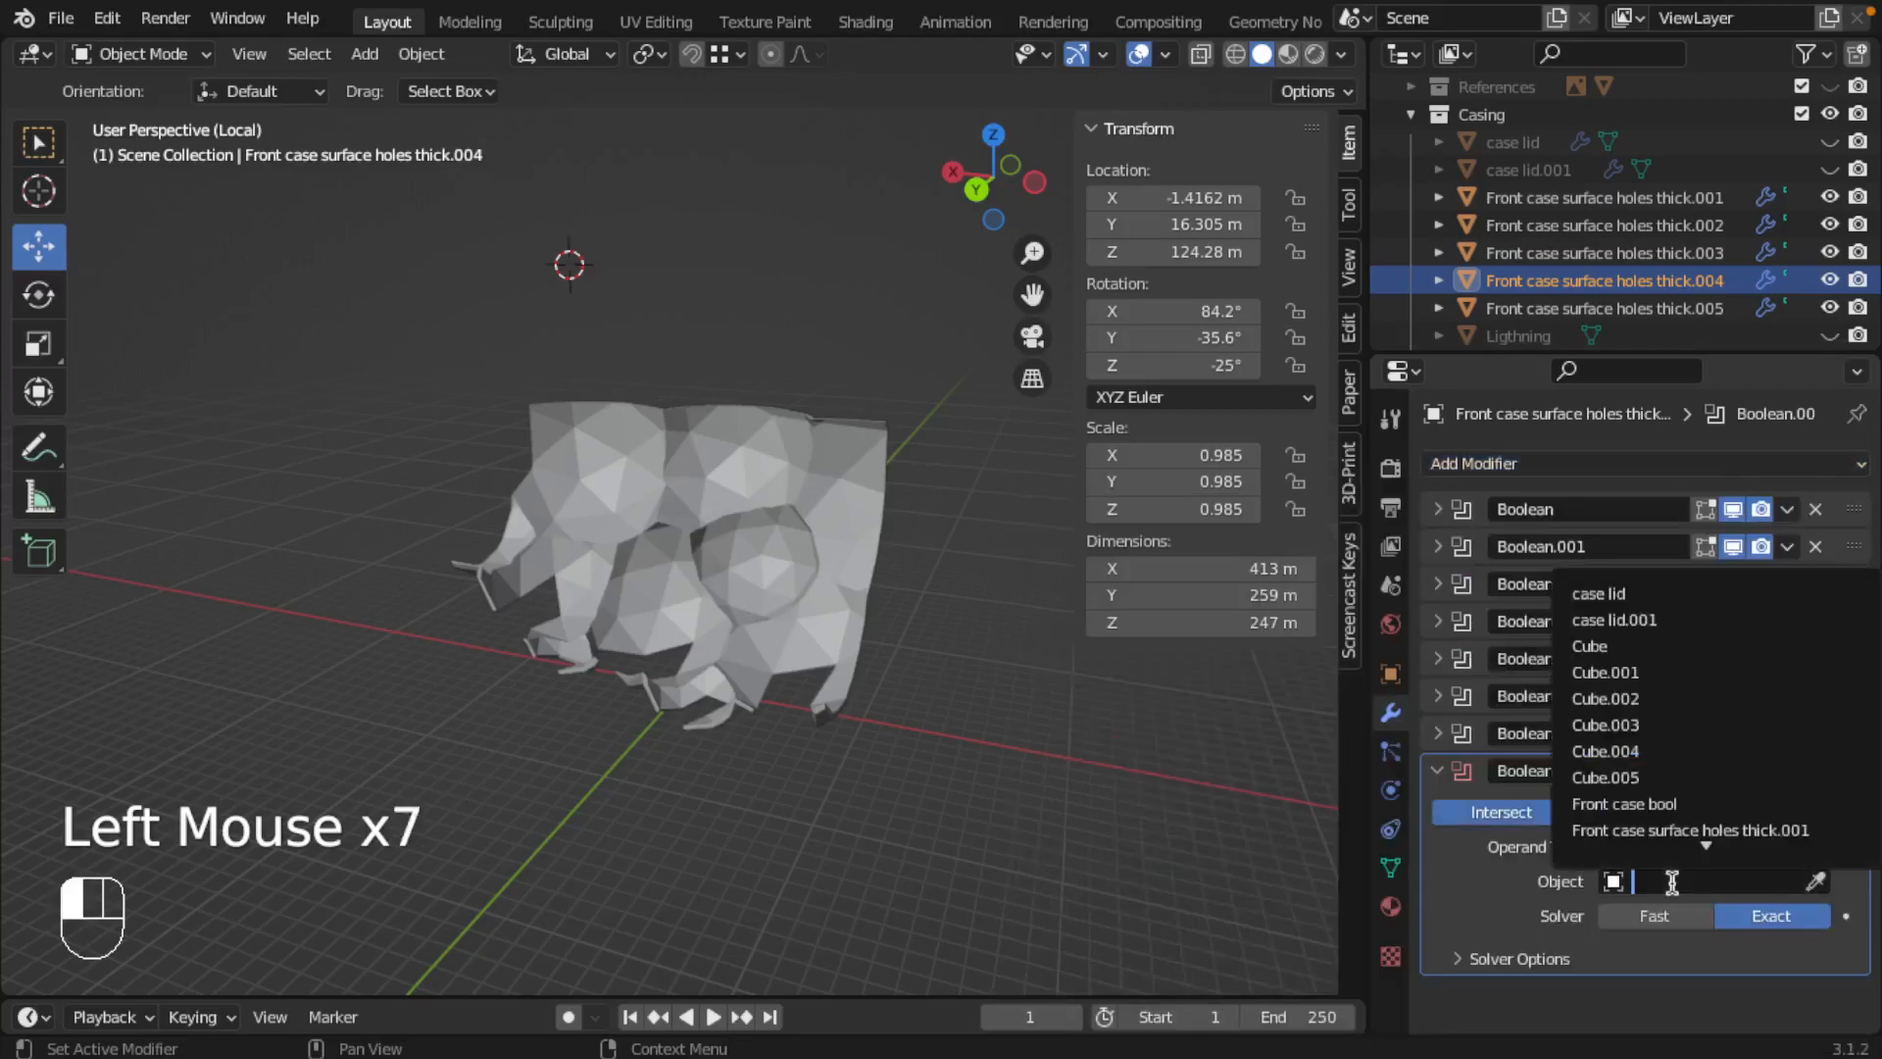
{"action": "left_click", "coordinate": [1672, 752]}
Step: Return to wireframe shading and isolate the fourth front case piece to check its cut
{"action": "key", "text": "slash"}
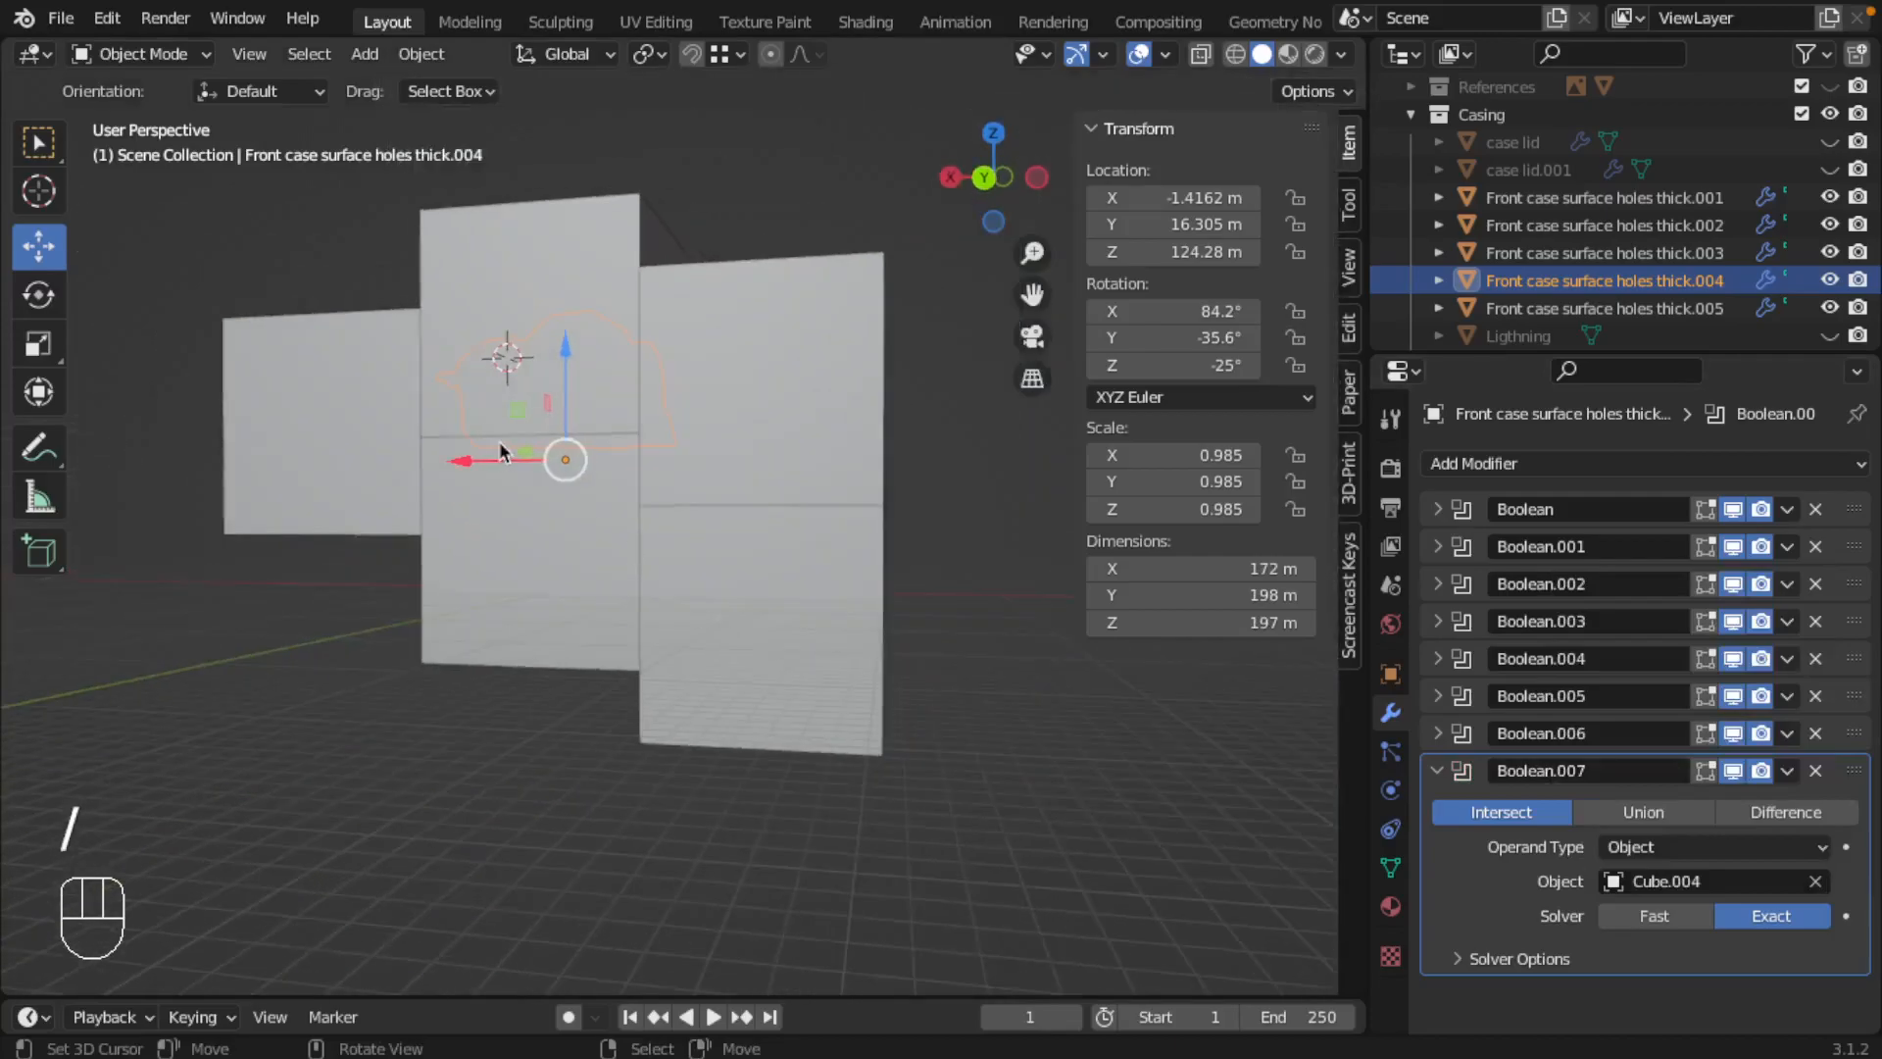
{"action": "key", "text": "z"}
{"action": "key", "text": "slash"}
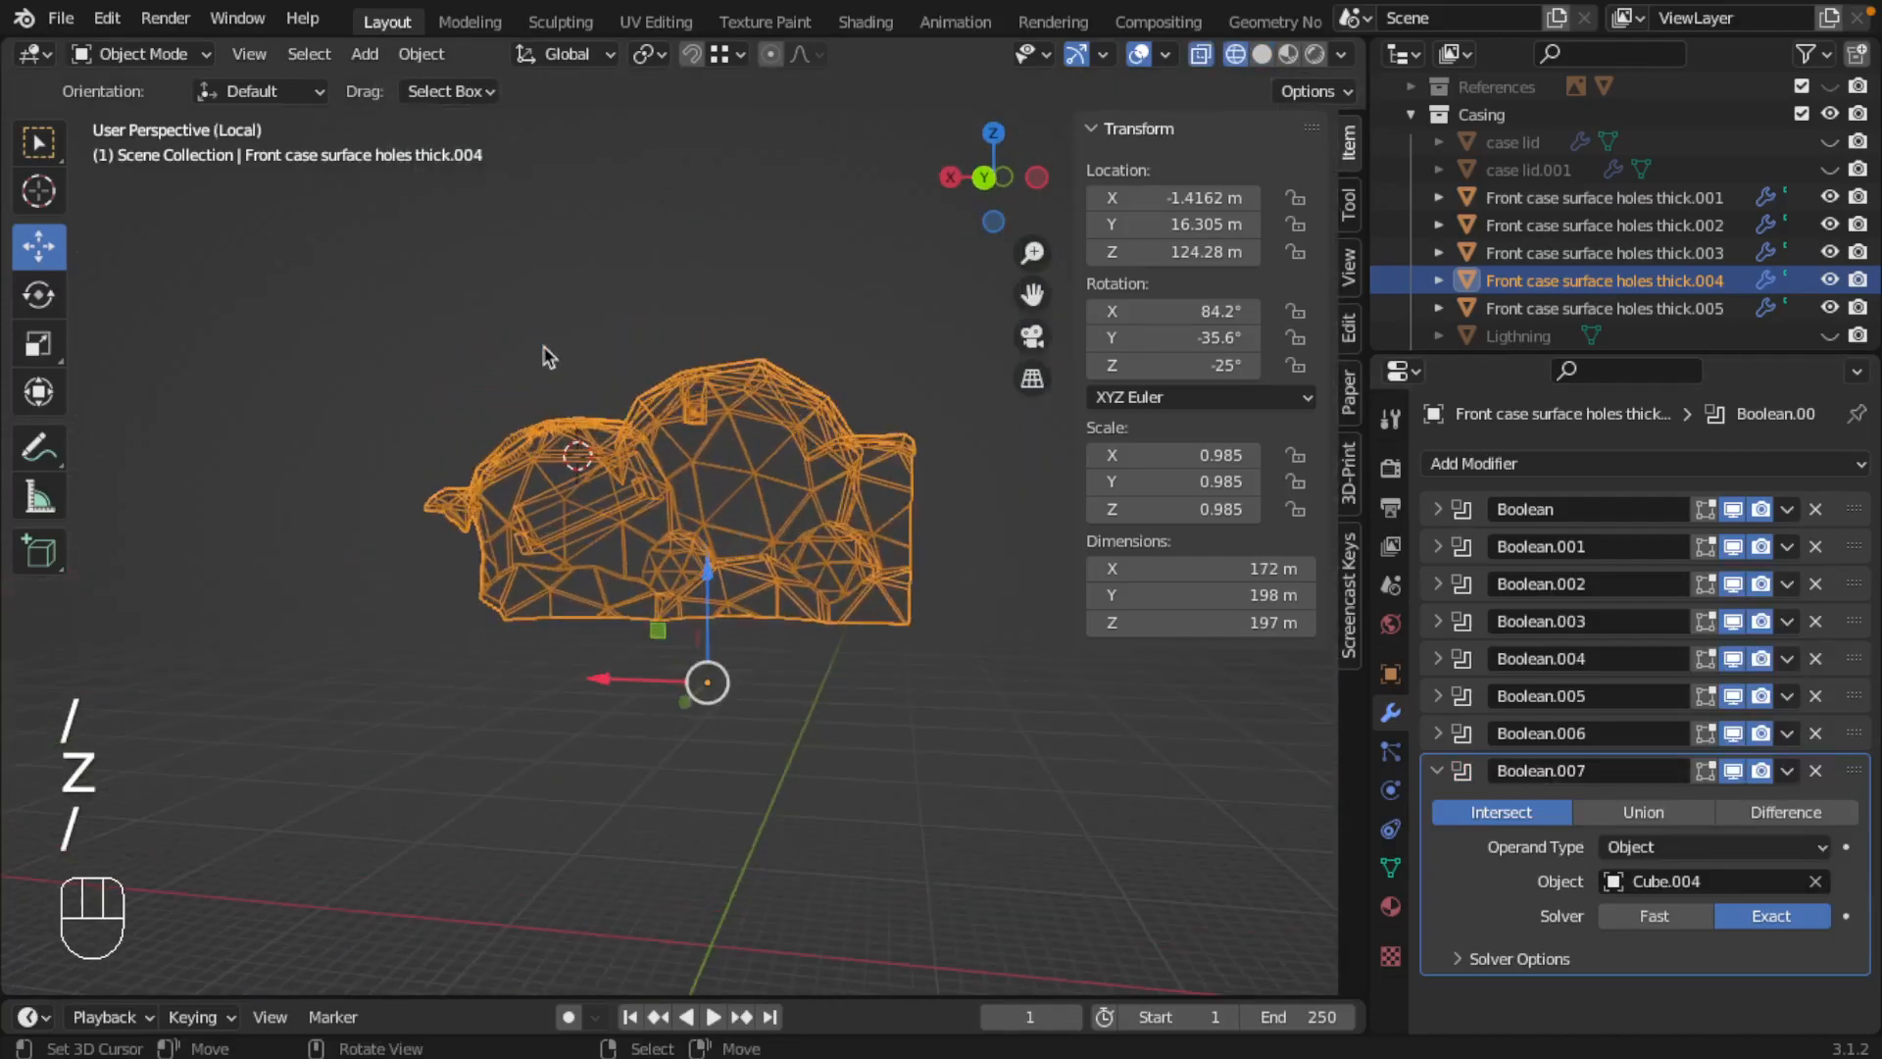
Step: Inspect the isolated fourth front case piece in solid shading and collapse its Intersect modifier settings
{"action": "key", "text": "z"}
{"action": "mouse_move", "coordinate": [608, 426]}
{"action": "middle_mouse_down"}
{"action": "mouse_move", "coordinate": [892, 402]}
{"action": "mouse_move", "coordinate": [1035, 460]}
{"action": "mouse_move", "coordinate": [412, 495]}
{"action": "mouse_move", "coordinate": [689, 684]}
{"action": "mouse_move", "coordinate": [882, 651]}
{"action": "mouse_move", "coordinate": [1029, 534]}
{"action": "mouse_move", "coordinate": [745, 589]}
{"action": "mouse_move", "coordinate": [882, 686]}
{"action": "middle_mouse_up"}
{"action": "left_click", "coordinate": [1438, 771]}
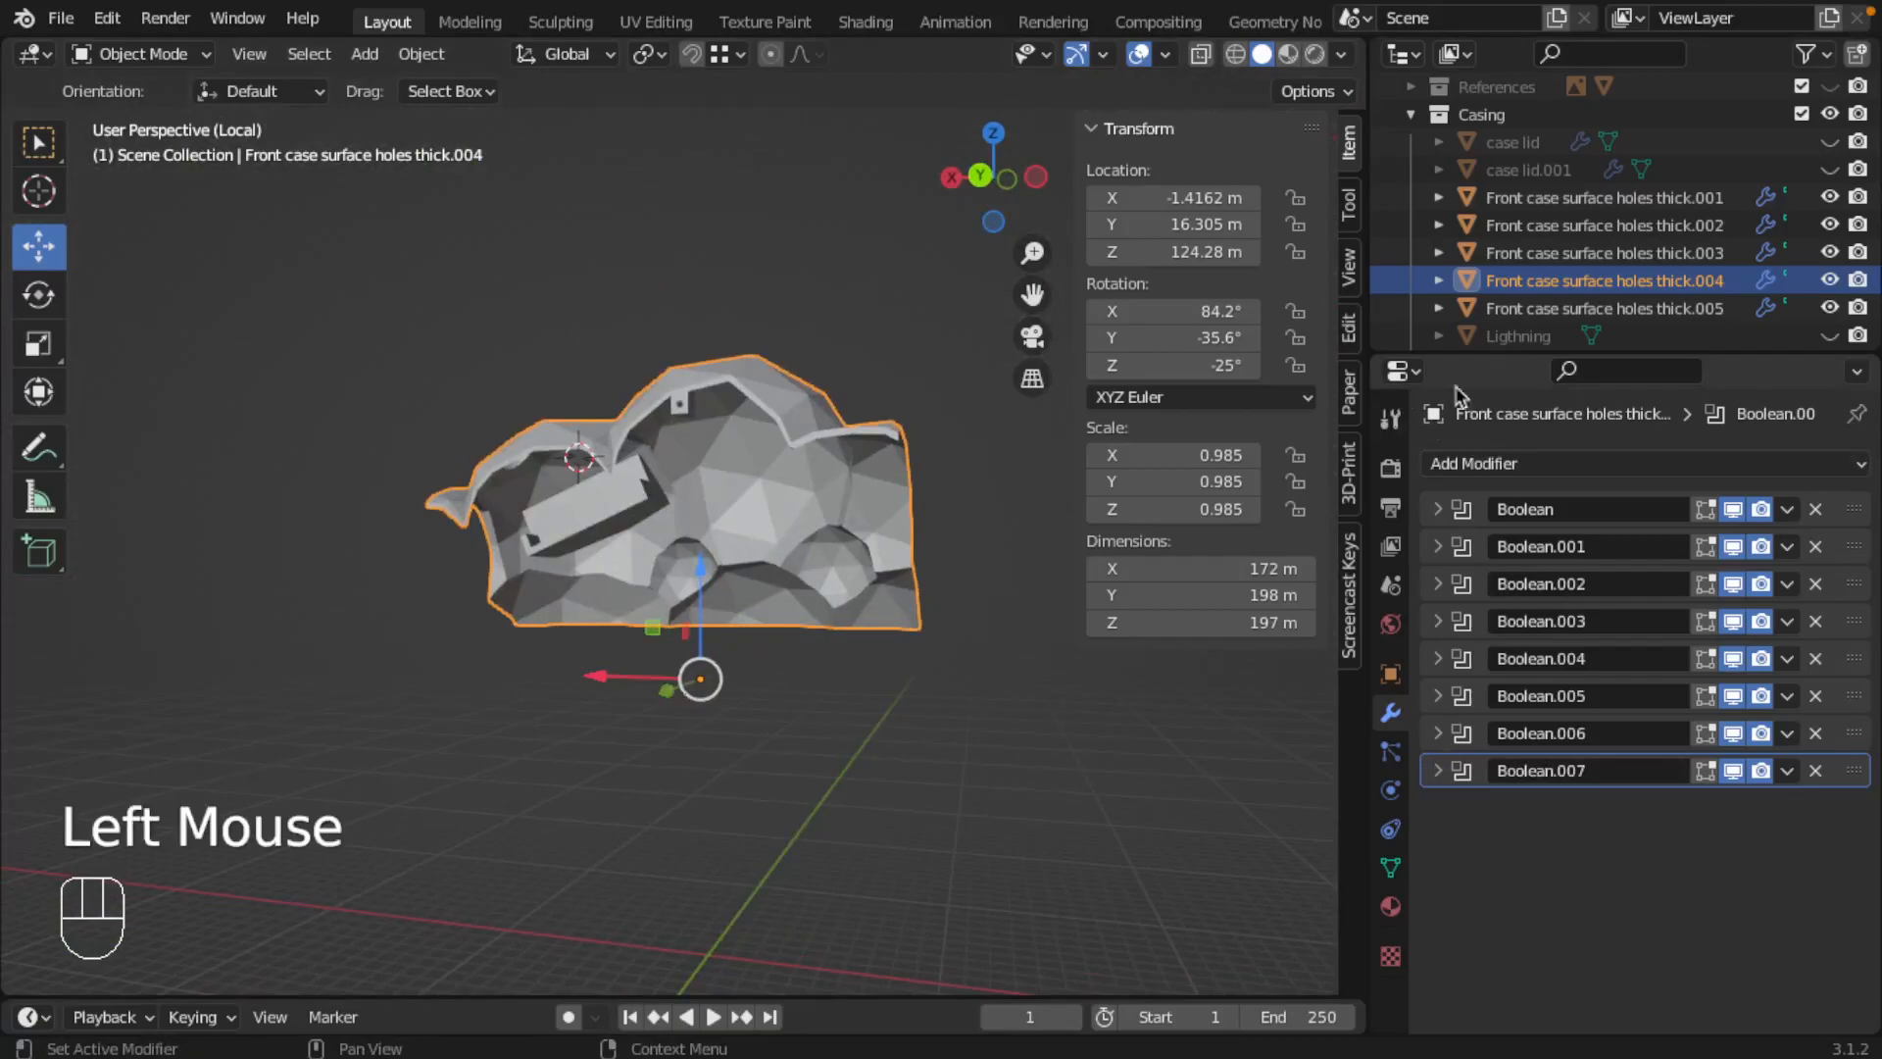
Step: Add a Boolean modifier to Front case surface holes thick.005, set to Intersect with Cube.005, and check the isolated piece
{"action": "left_click", "coordinate": [1604, 308]}
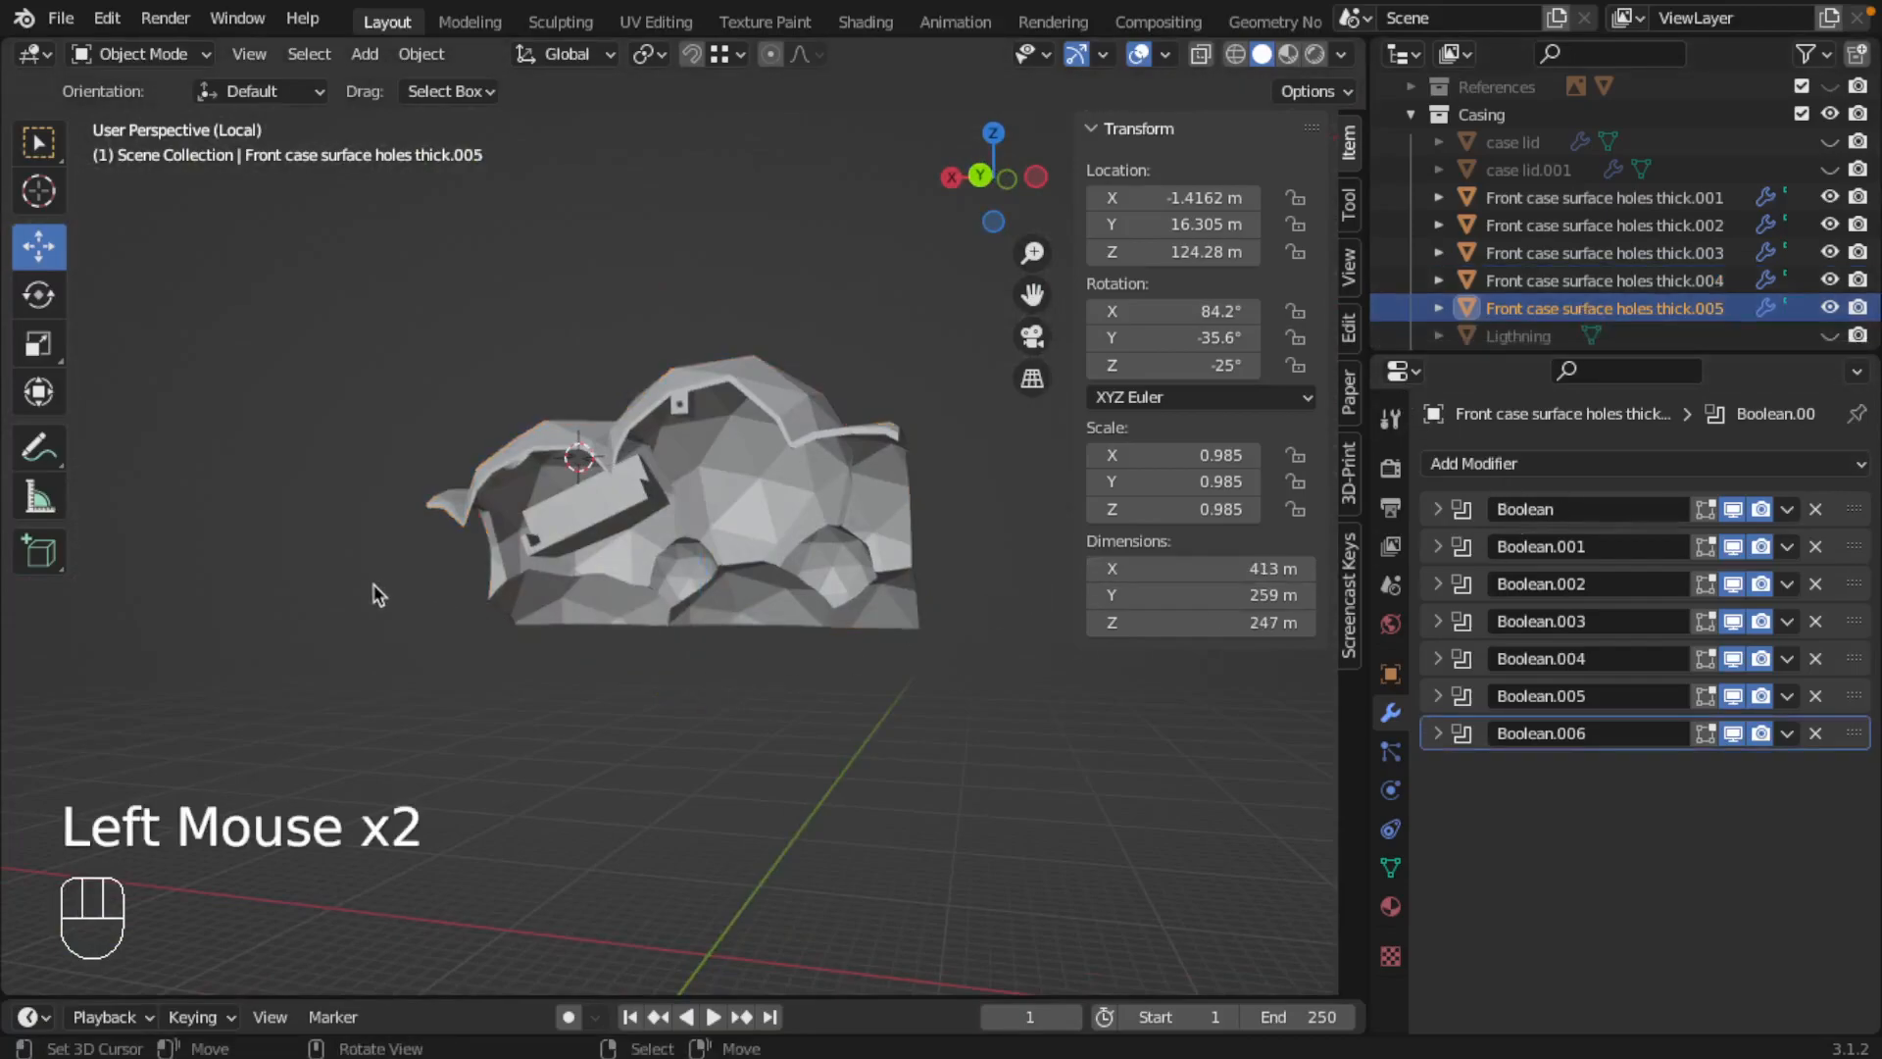
{"action": "key", "text": "slash"}
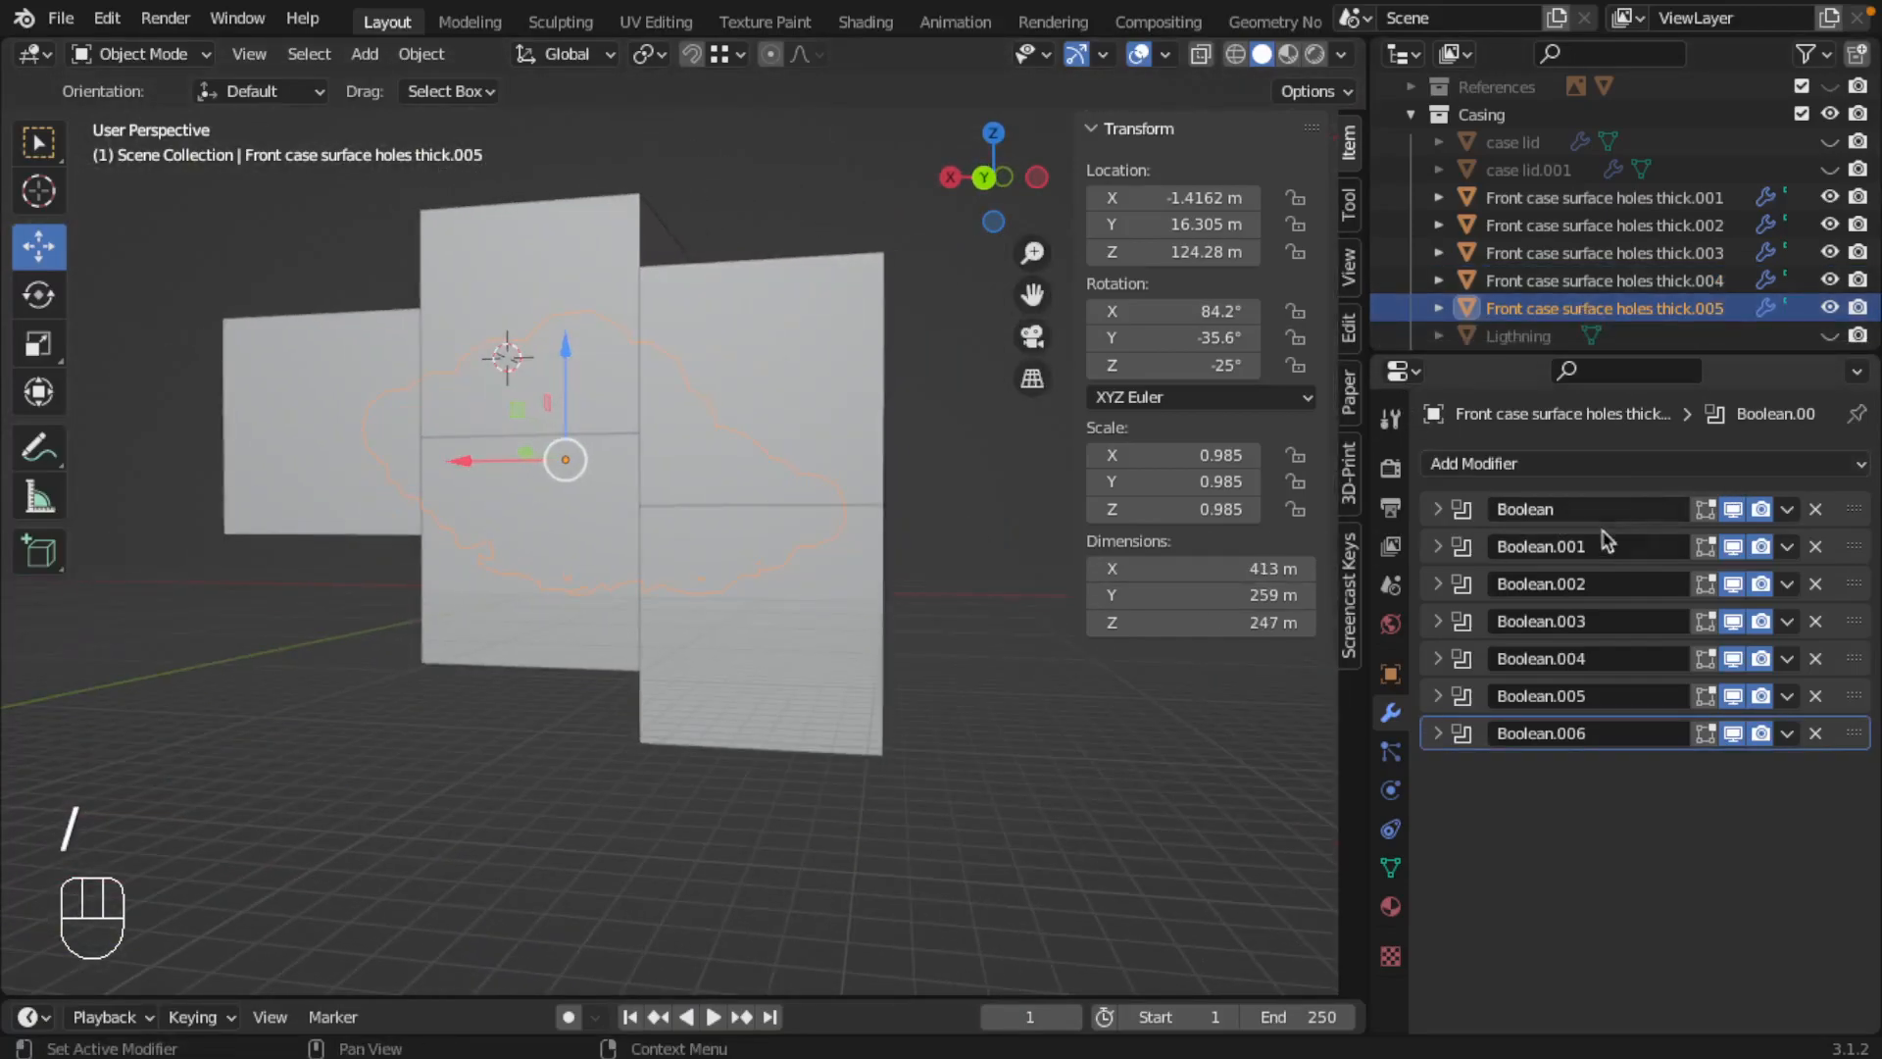
{"action": "left_click", "coordinate": [1514, 464]}
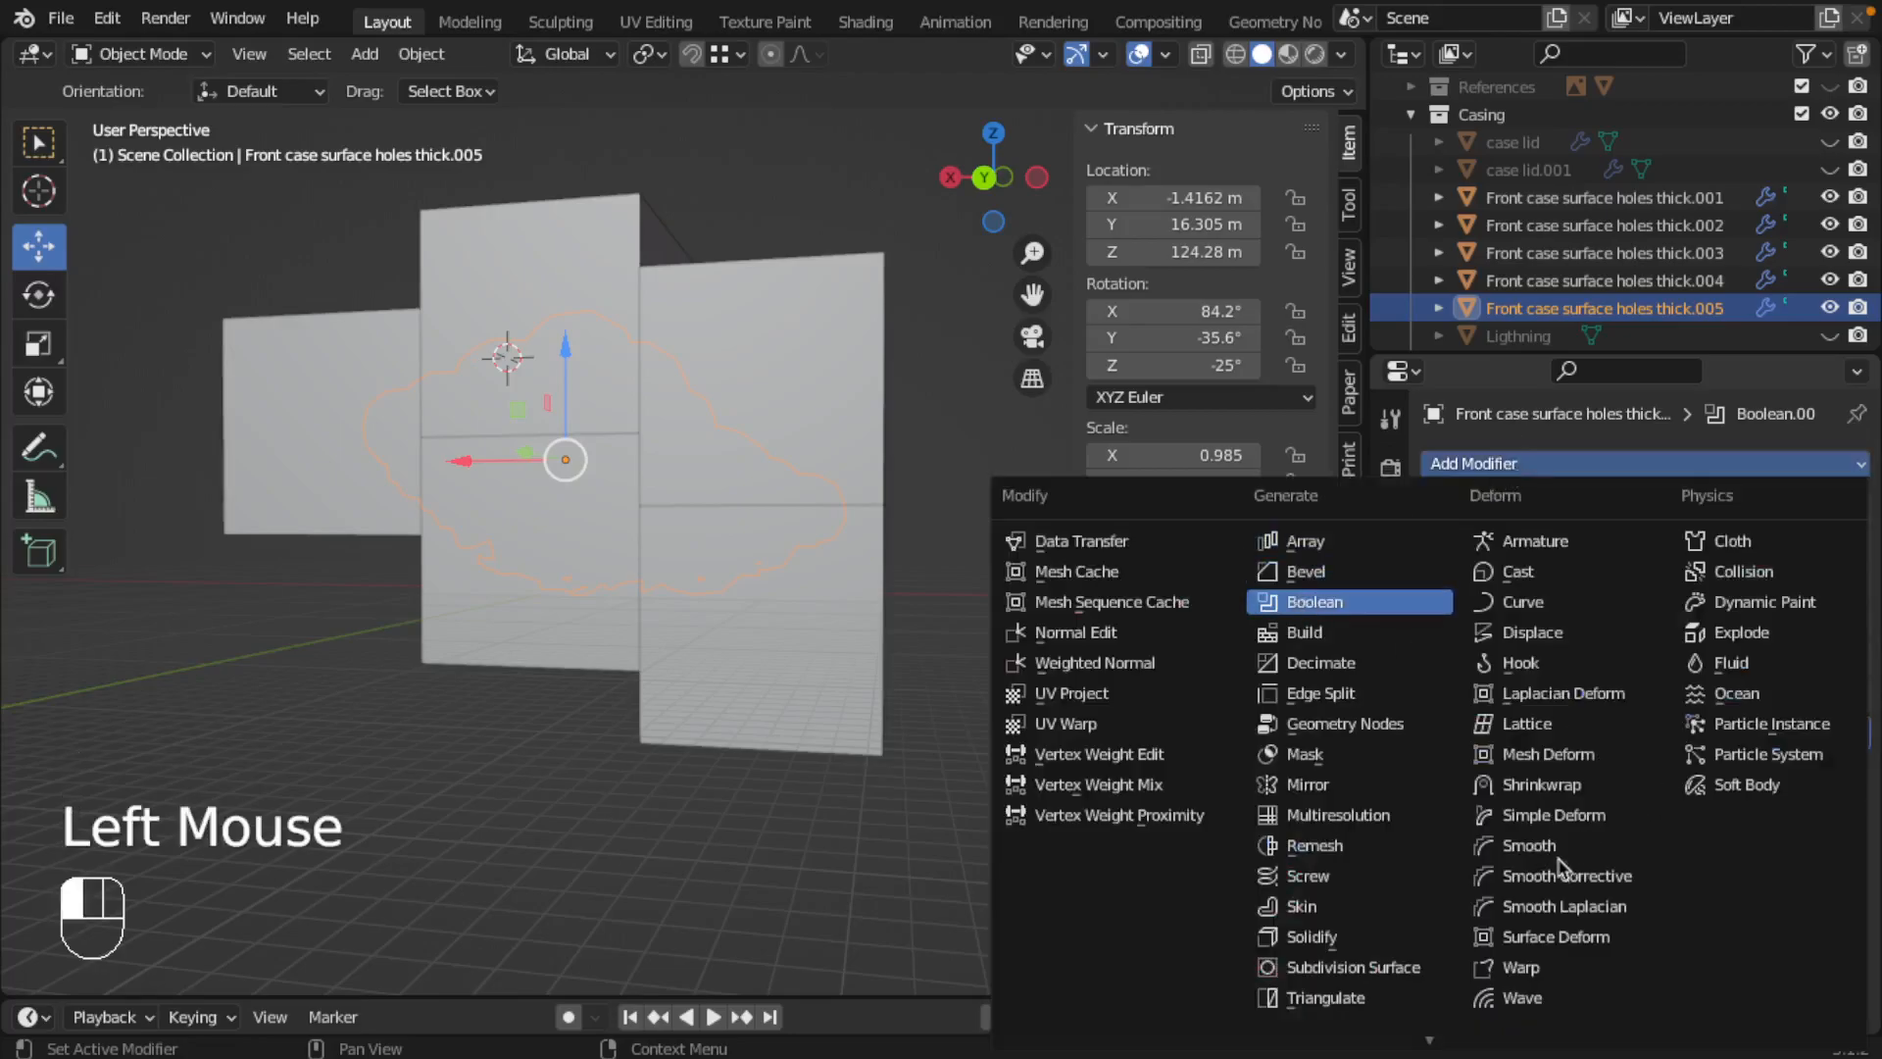
{"action": "left_click", "coordinate": [1680, 886]}
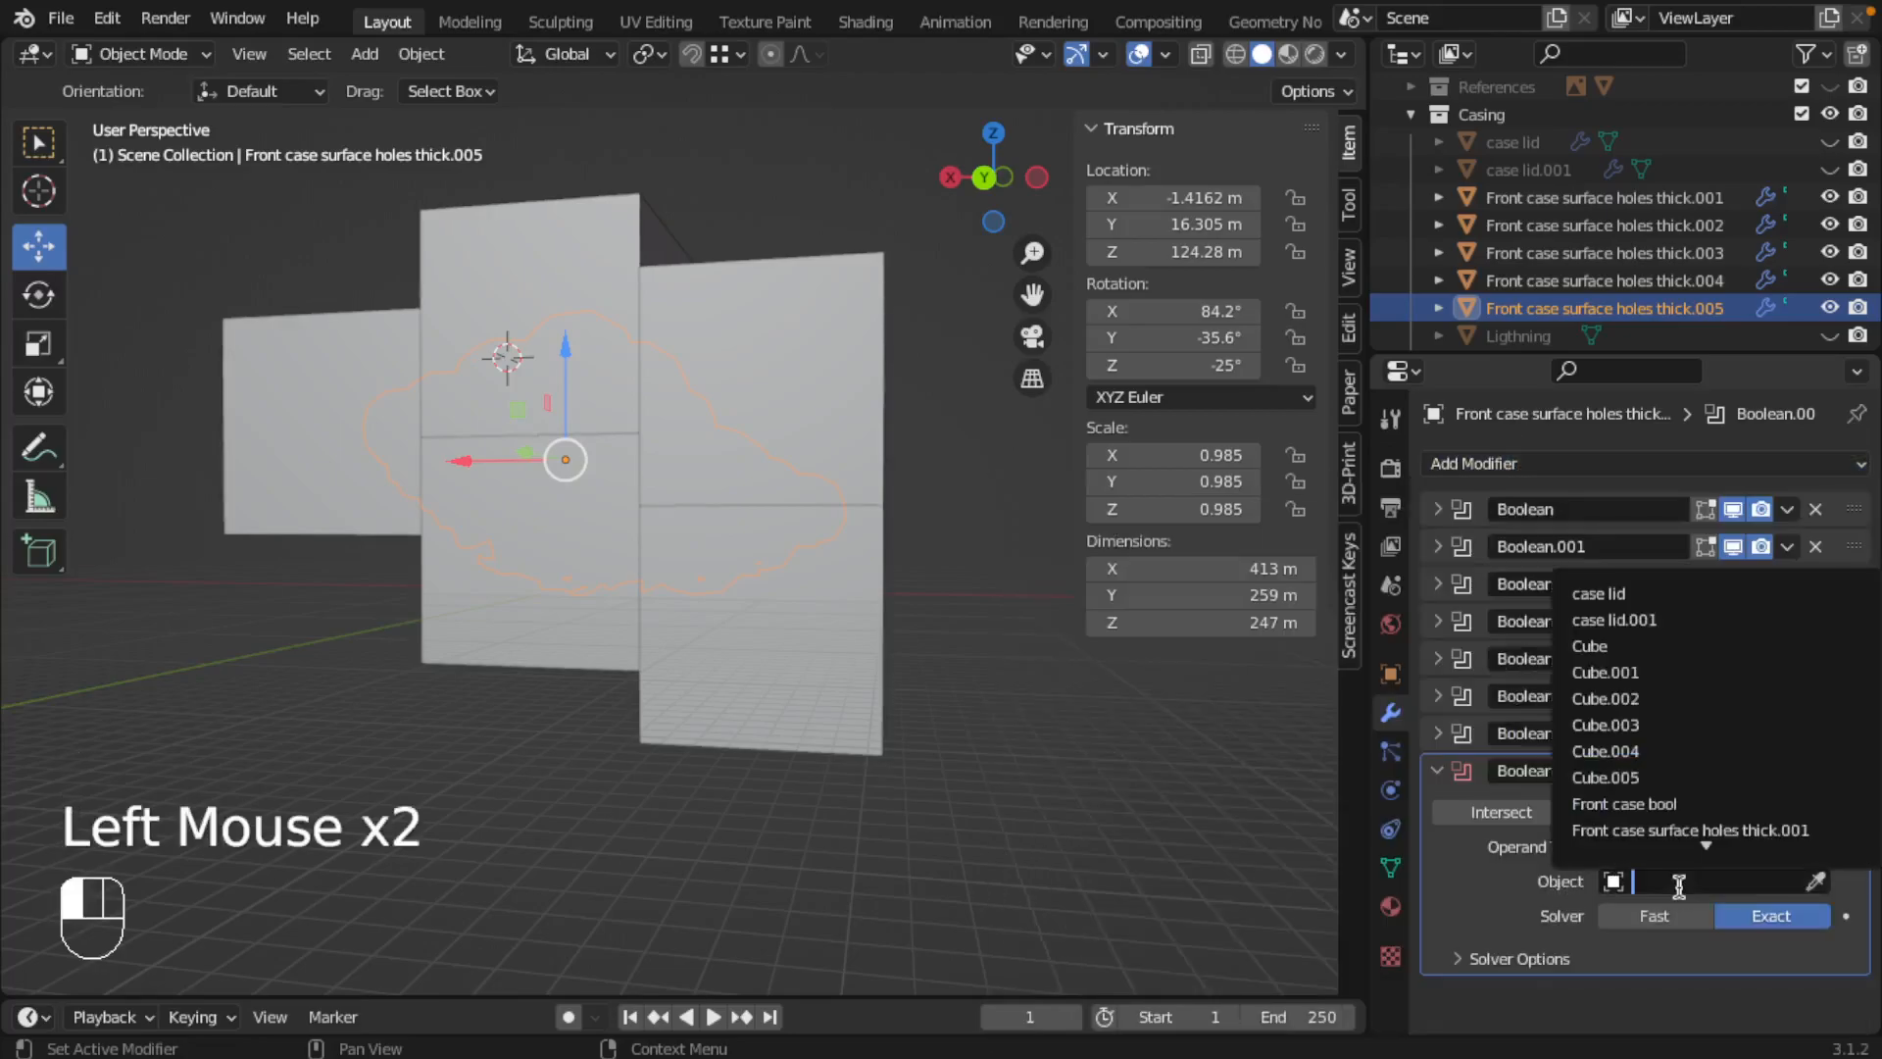
{"action": "left_click", "coordinate": [1620, 779]}
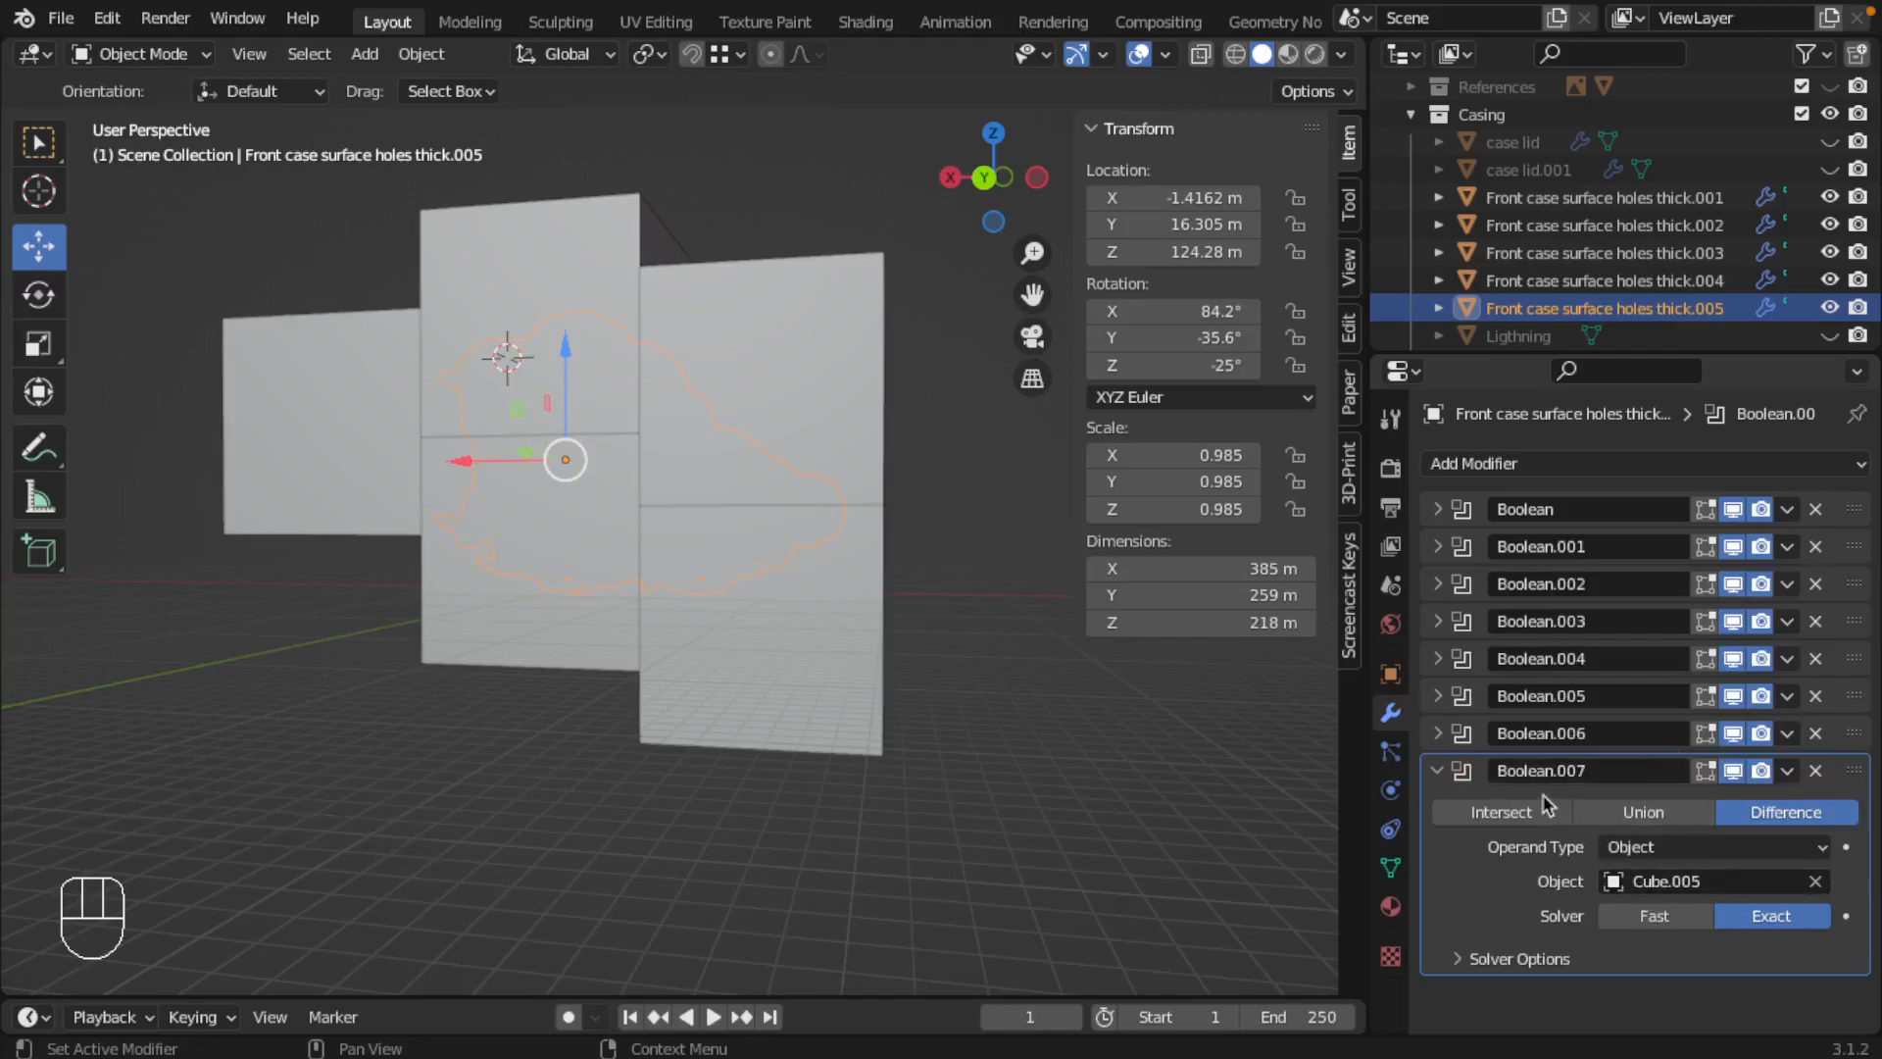
{"action": "left_click", "coordinate": [1510, 816]}
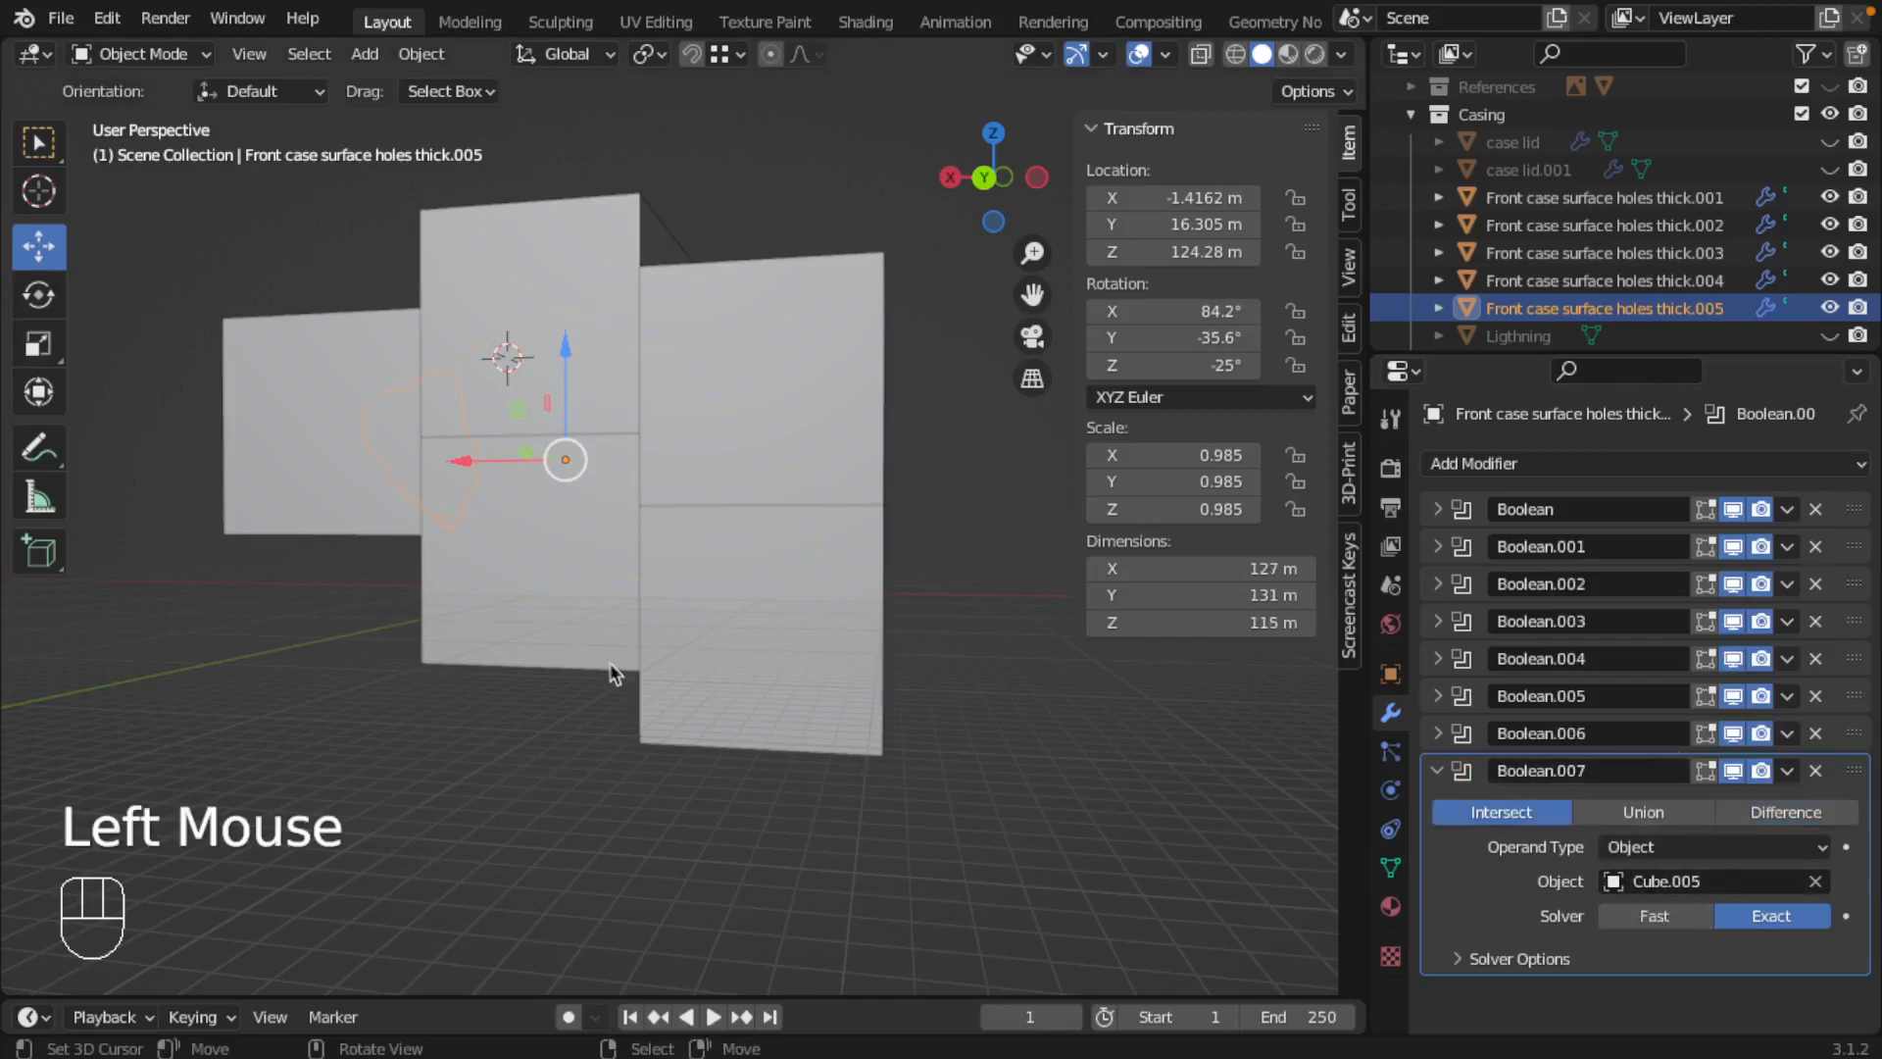
{"action": "key", "text": "KP_Divide"}
{"action": "mouse_move", "coordinate": [547, 639]}
{"action": "middle_mouse_down"}
{"action": "mouse_move", "coordinate": [638, 585]}
{"action": "mouse_move", "coordinate": [792, 613]}
{"action": "mouse_move", "coordinate": [424, 689]}
{"action": "mouse_move", "coordinate": [260, 618]}
{"action": "mouse_move", "coordinate": [421, 576]}
{"action": "mouse_move", "coordinate": [578, 612]}
{"action": "mouse_move", "coordinate": [512, 658]}
{"action": "mouse_move", "coordinate": [270, 657]}
{"action": "mouse_move", "coordinate": [351, 584]}
{"action": "mouse_move", "coordinate": [556, 620]}
{"action": "middle_mouse_up"}
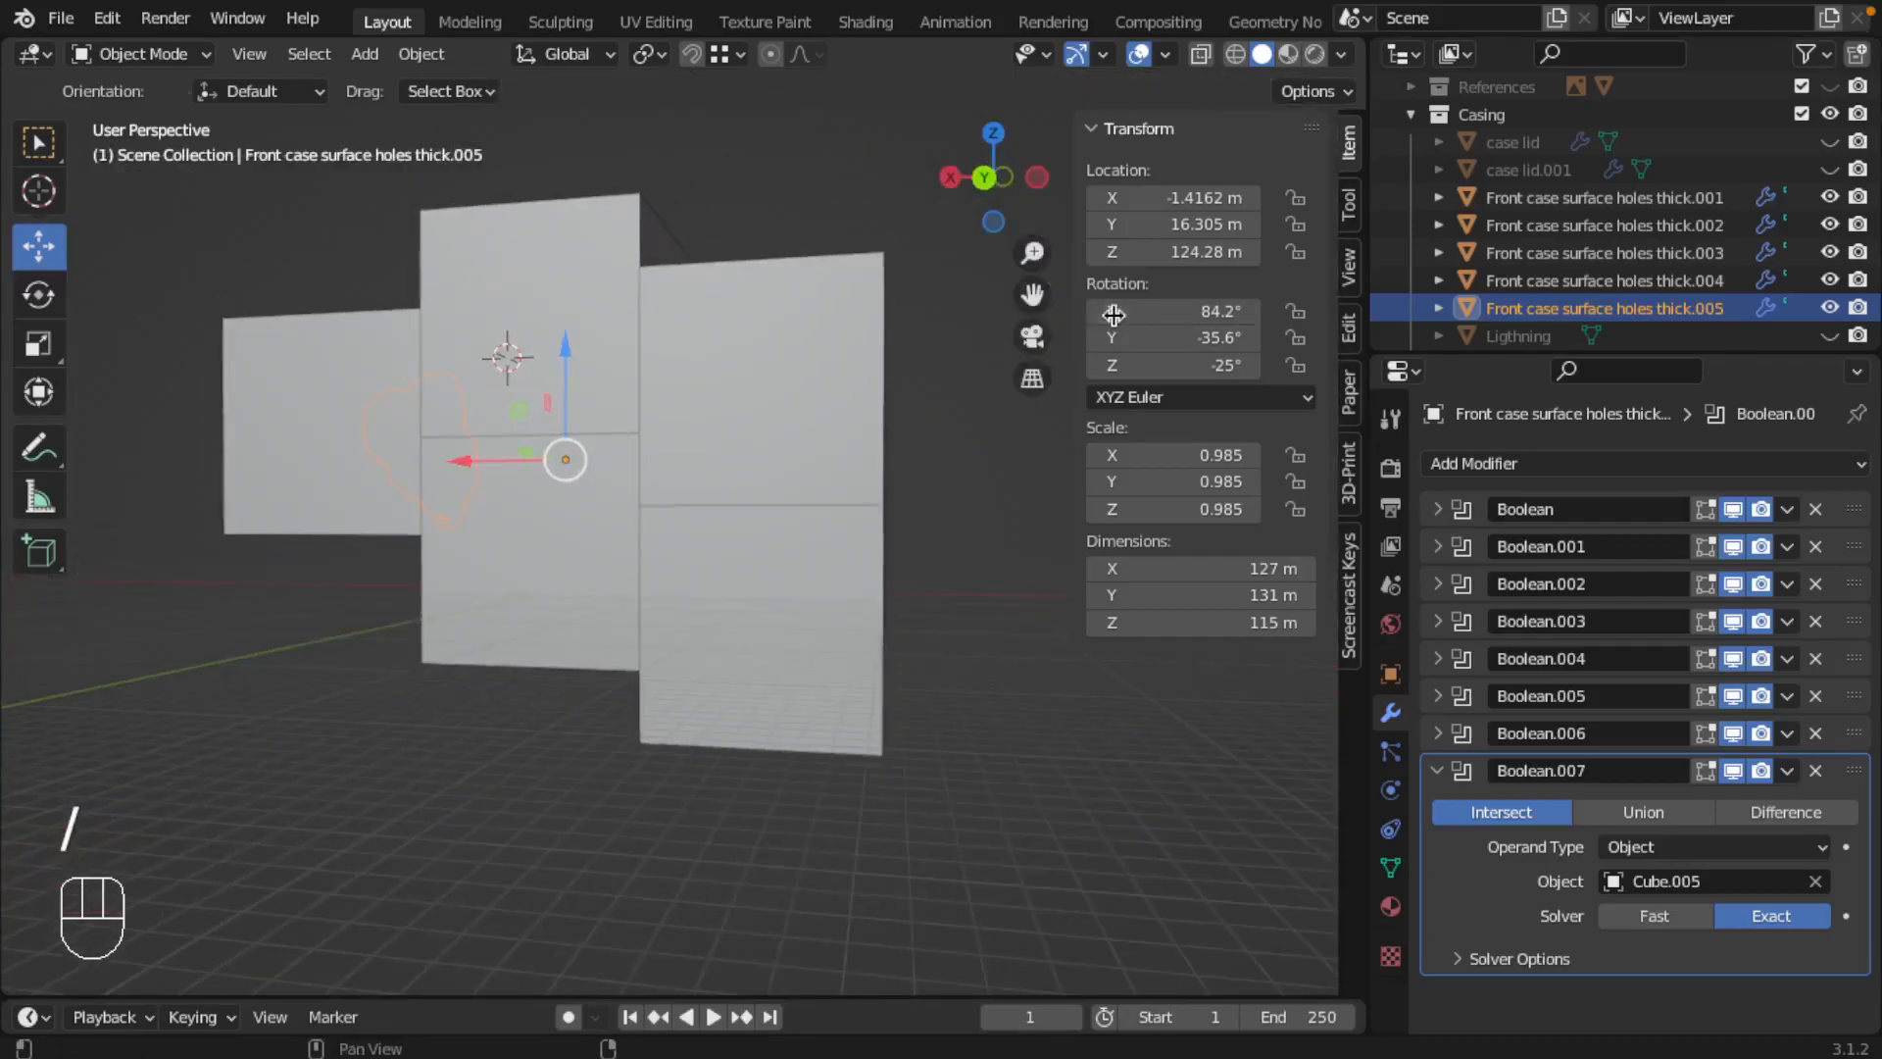
Step: Move Cube.001 through Cube.005 into the hidden References collection
{"action": "scroll", "coordinate": [1590, 272], "scroll_direction": "down", "scroll_amount": 2}
{"action": "scroll", "coordinate": [1591, 271], "scroll_direction": "down", "scroll_amount": 1}
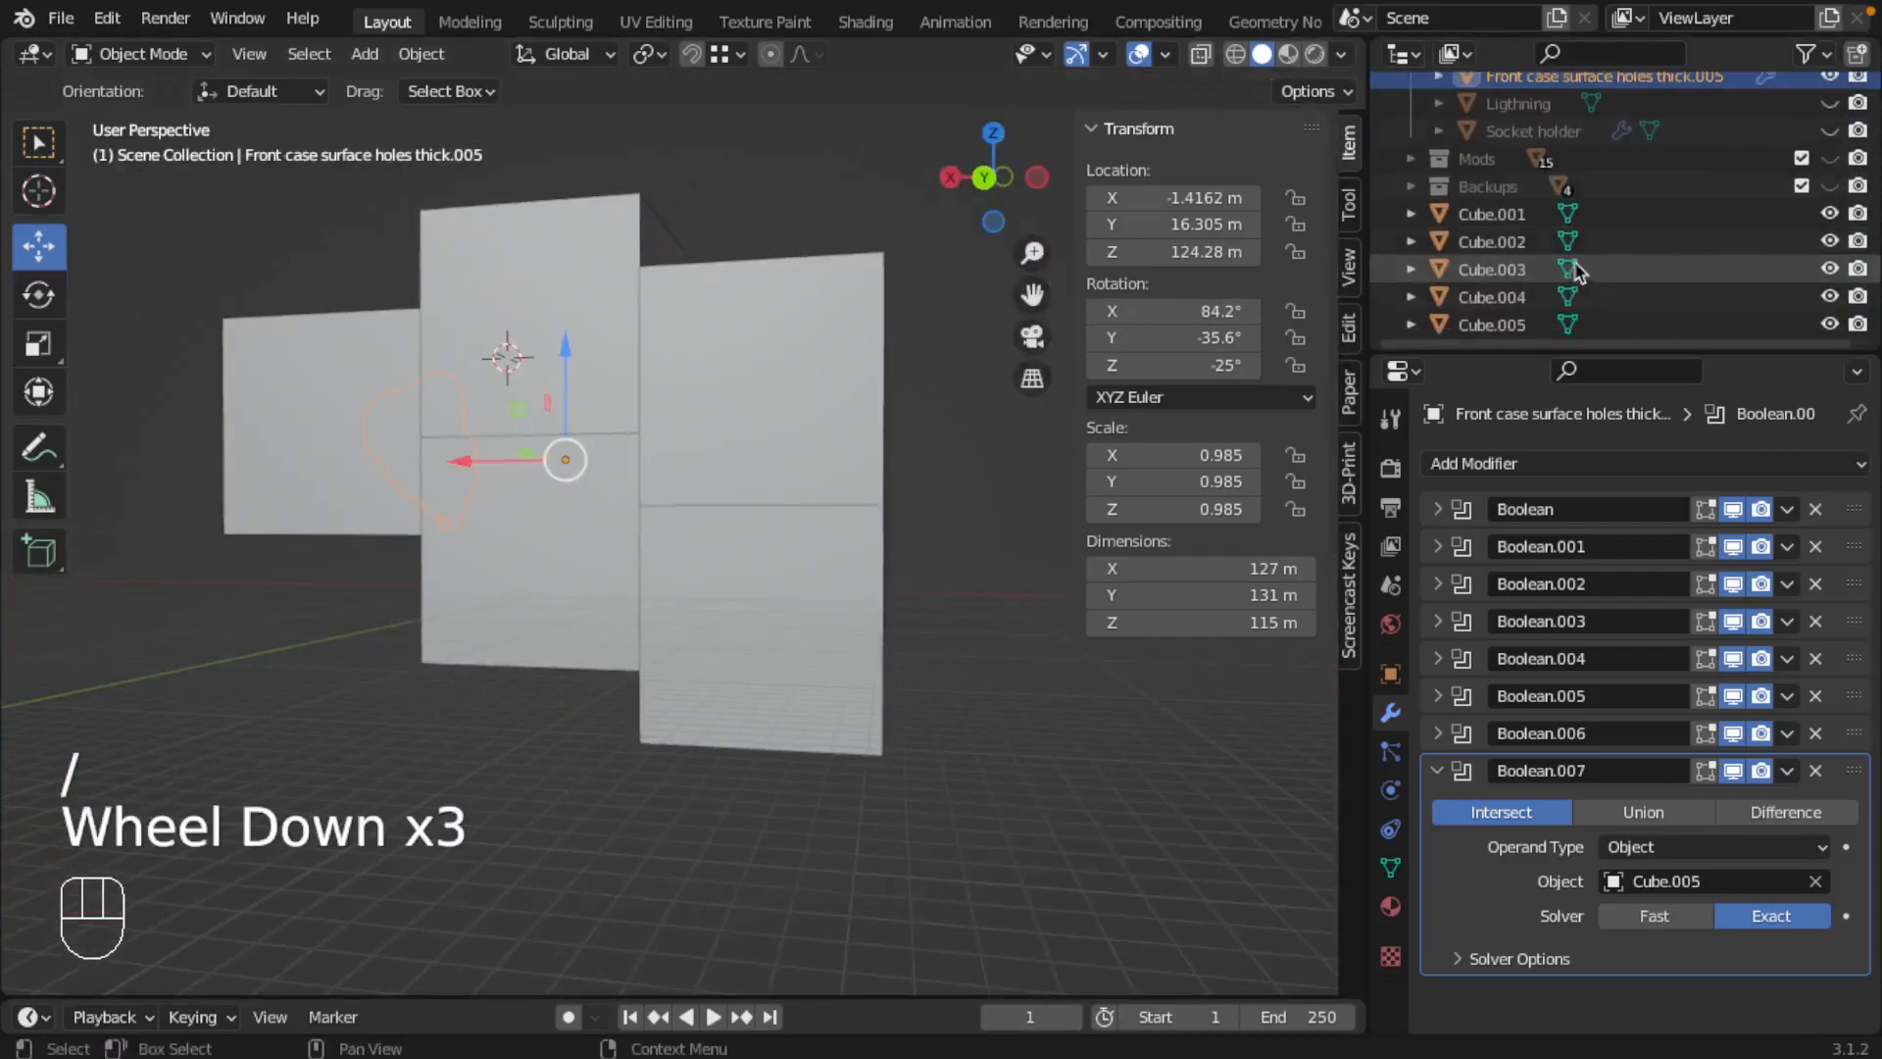
{"action": "left_click", "coordinate": [1492, 214]}
{"action": "left_click", "coordinate": [1490, 324], "text": "shift"}
{"action": "scroll", "coordinate": [1486, 284], "scroll_direction": "up", "scroll_amount": 6}
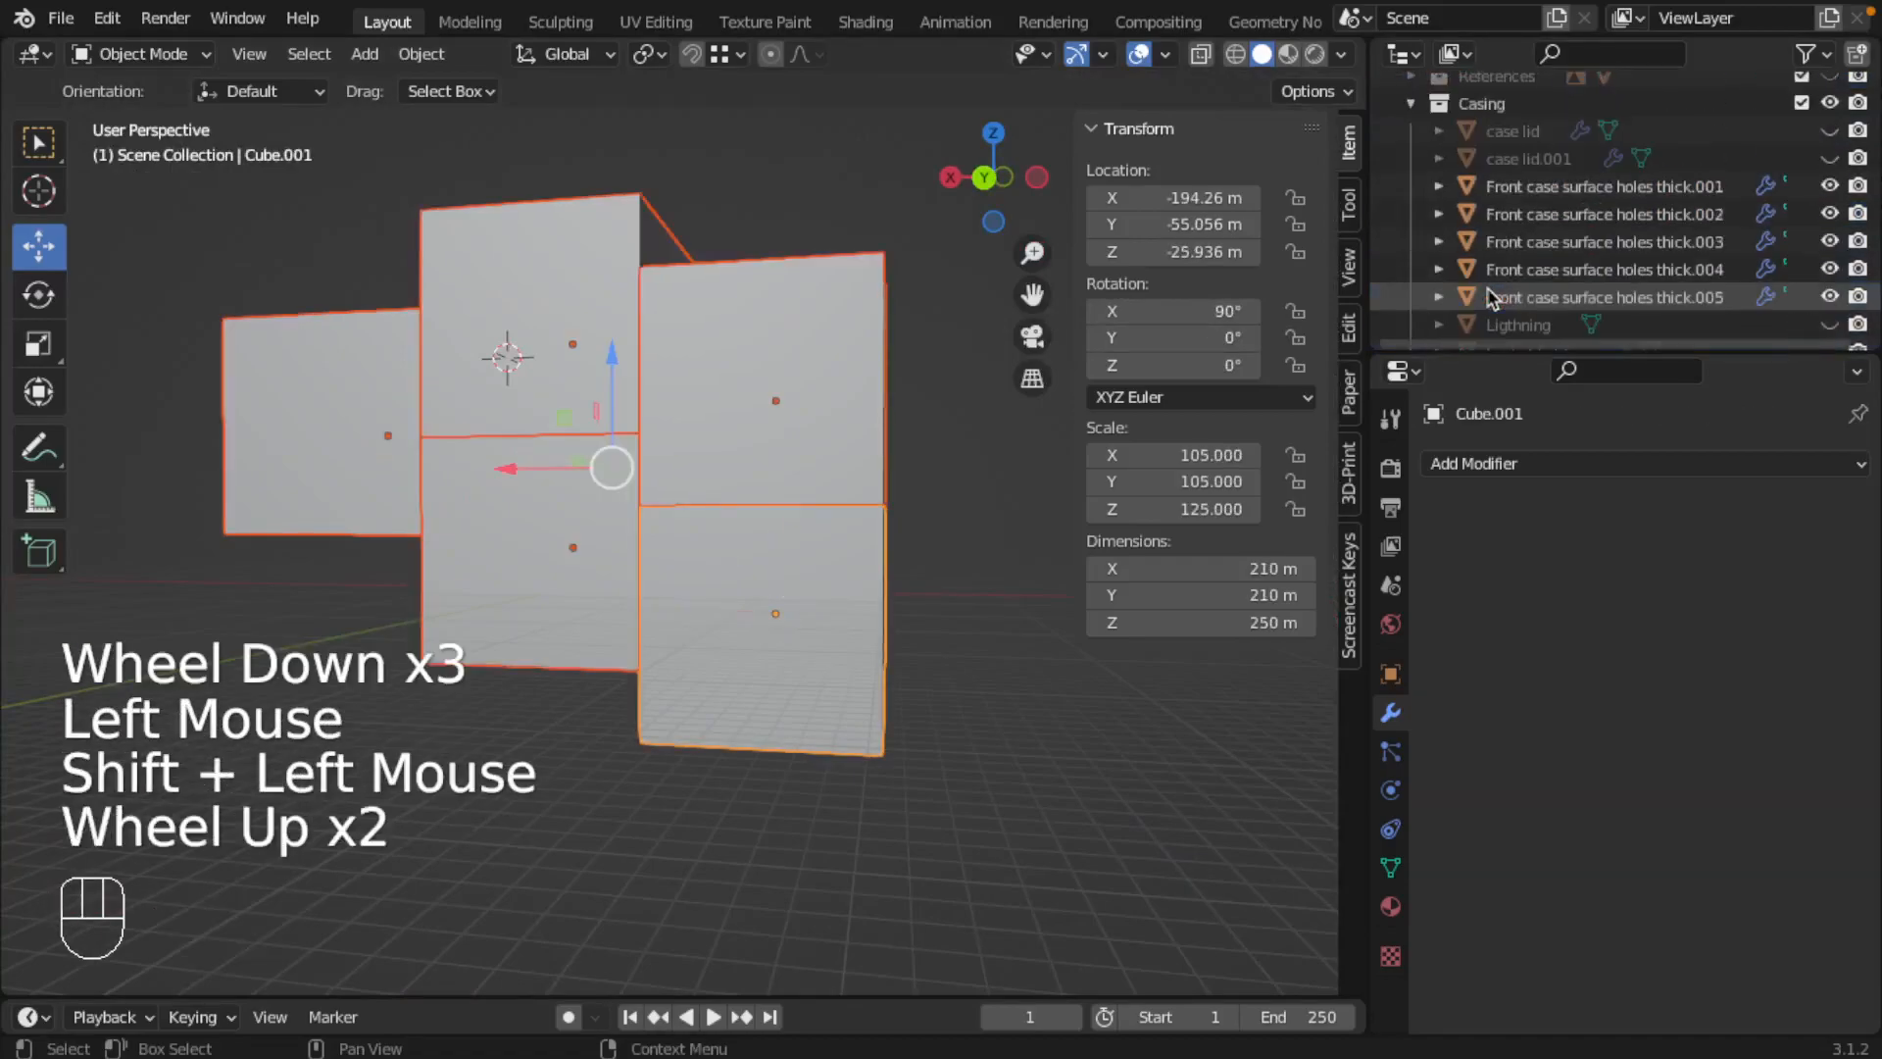
{"action": "scroll", "coordinate": [1491, 255], "scroll_direction": "down", "scroll_amount": 2}
{"action": "scroll", "coordinate": [1492, 255], "scroll_direction": "down", "scroll_amount": 2}
{"action": "left_click_drag", "start_coordinate": [1492, 253], "coordinate": [1486, 171]}
Step: Examine the assembled front case from several angles, selecting individual pieces to check how the cloud is divided
{"action": "middle_click_drag", "start_coordinate": [670, 502], "coordinate": [668, 522]}
{"action": "scroll", "coordinate": [677, 500], "scroll_direction": "up", "scroll_amount": 2}
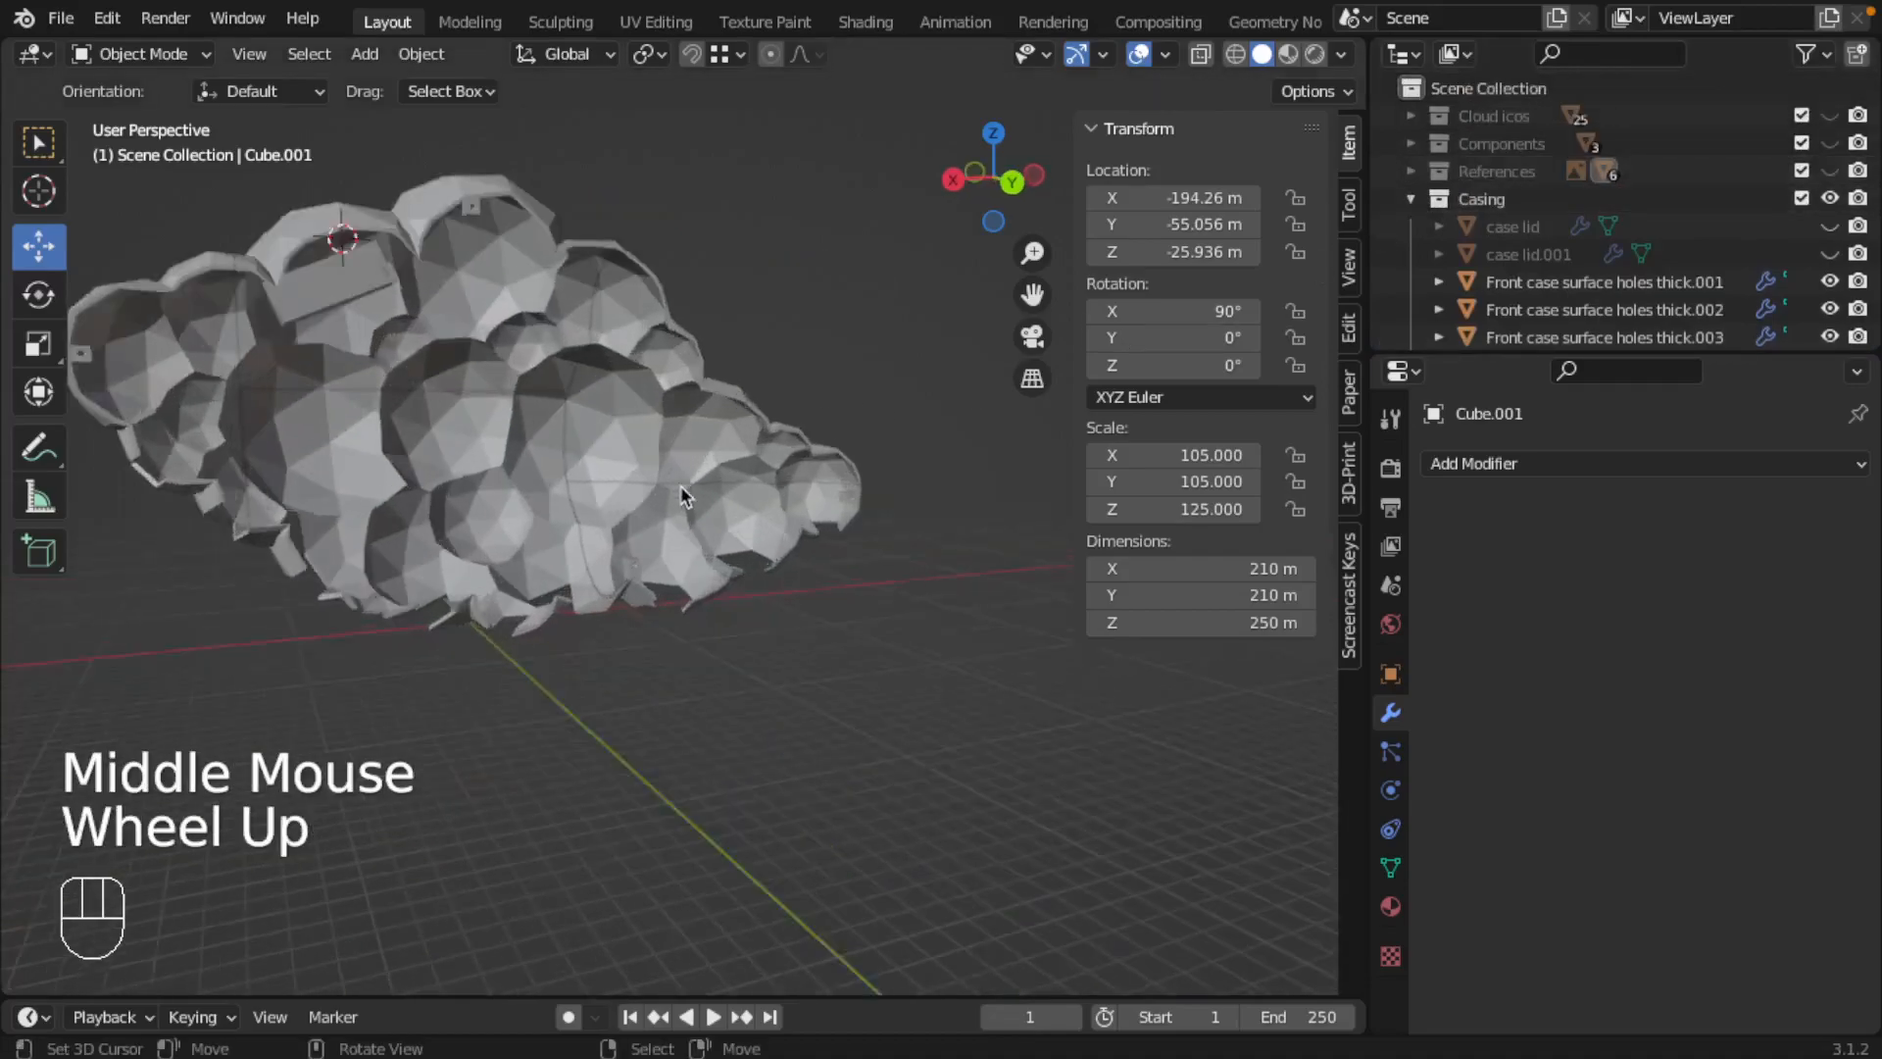
{"action": "right_click", "coordinate": [482, 329]}
{"action": "right_click", "coordinate": [482, 328]}
{"action": "right_click", "coordinate": [483, 328]}
{"action": "right_click", "coordinate": [490, 421]}
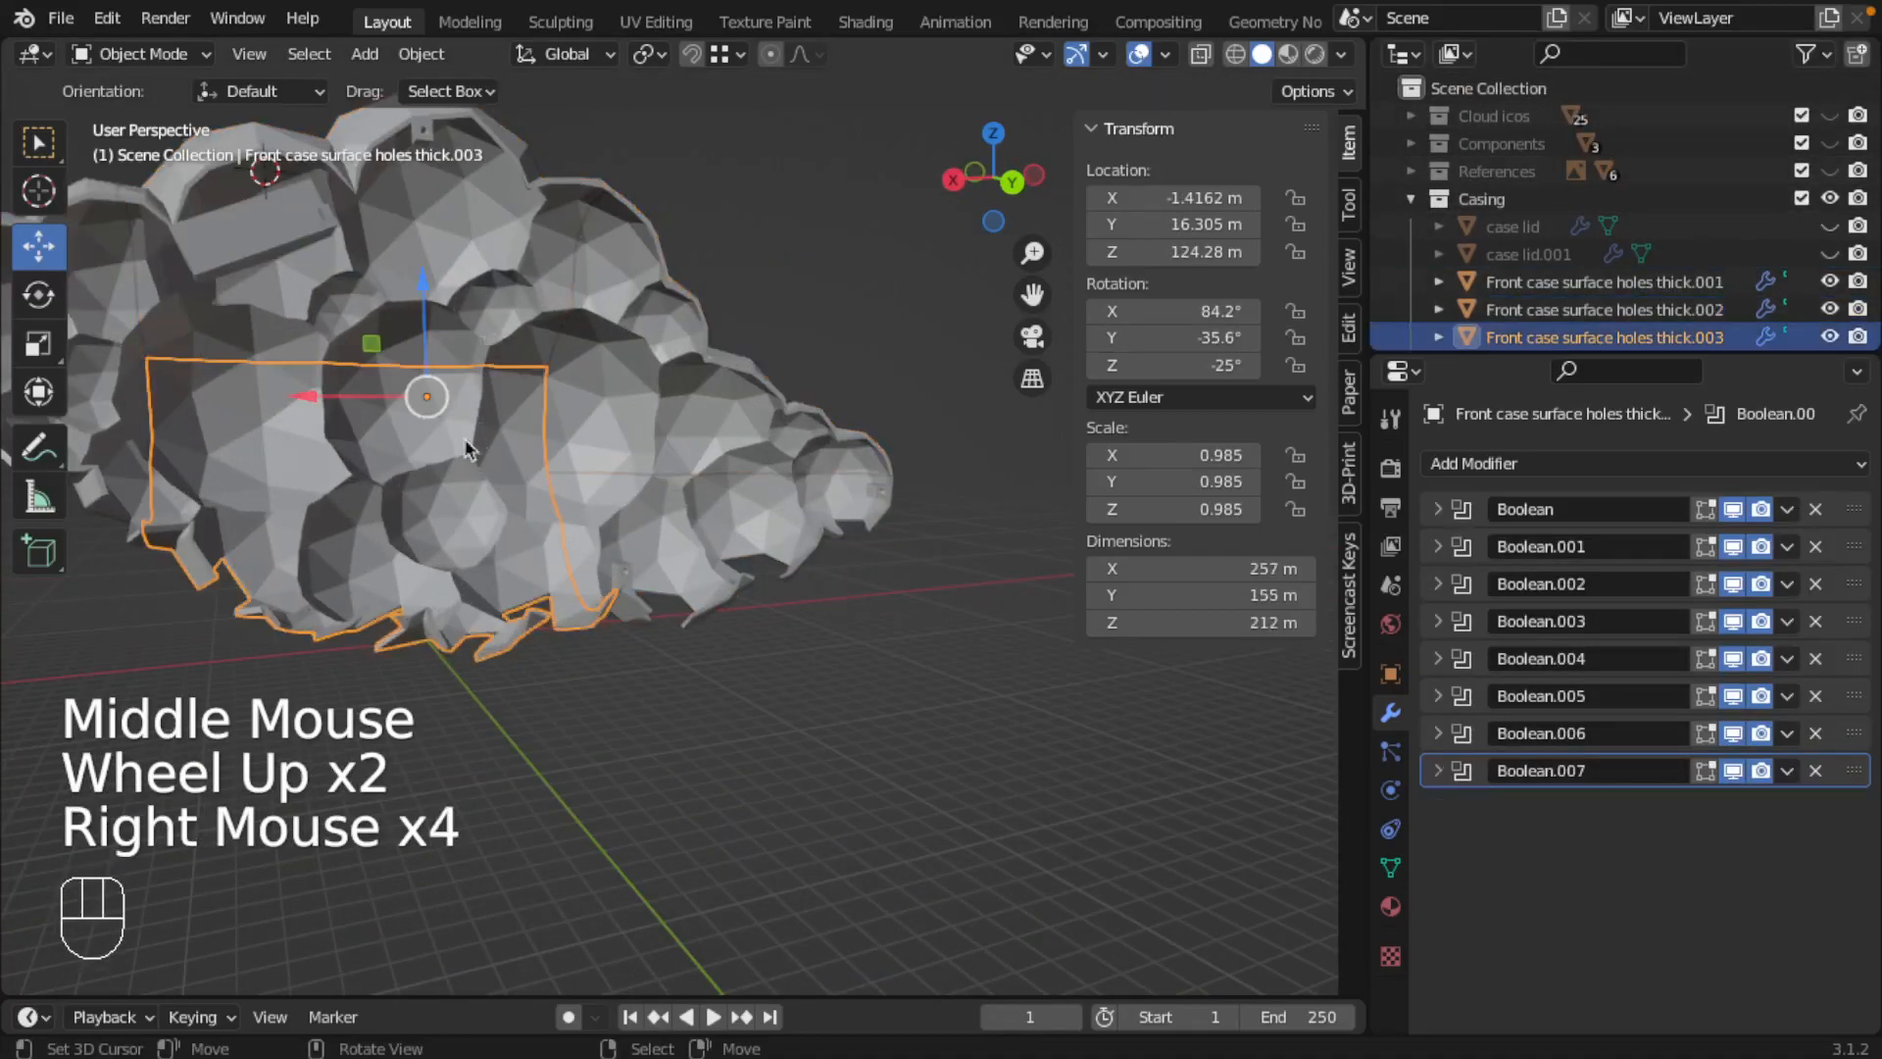
{"action": "scroll", "coordinate": [365, 446], "scroll_direction": "down", "scroll_amount": 2}
{"action": "scroll", "coordinate": [692, 438], "scroll_direction": "down", "scroll_amount": 1, "text": "shift"}
{"action": "middle_click_drag", "start_coordinate": [520, 441], "coordinate": [641, 451], "text": "shift"}
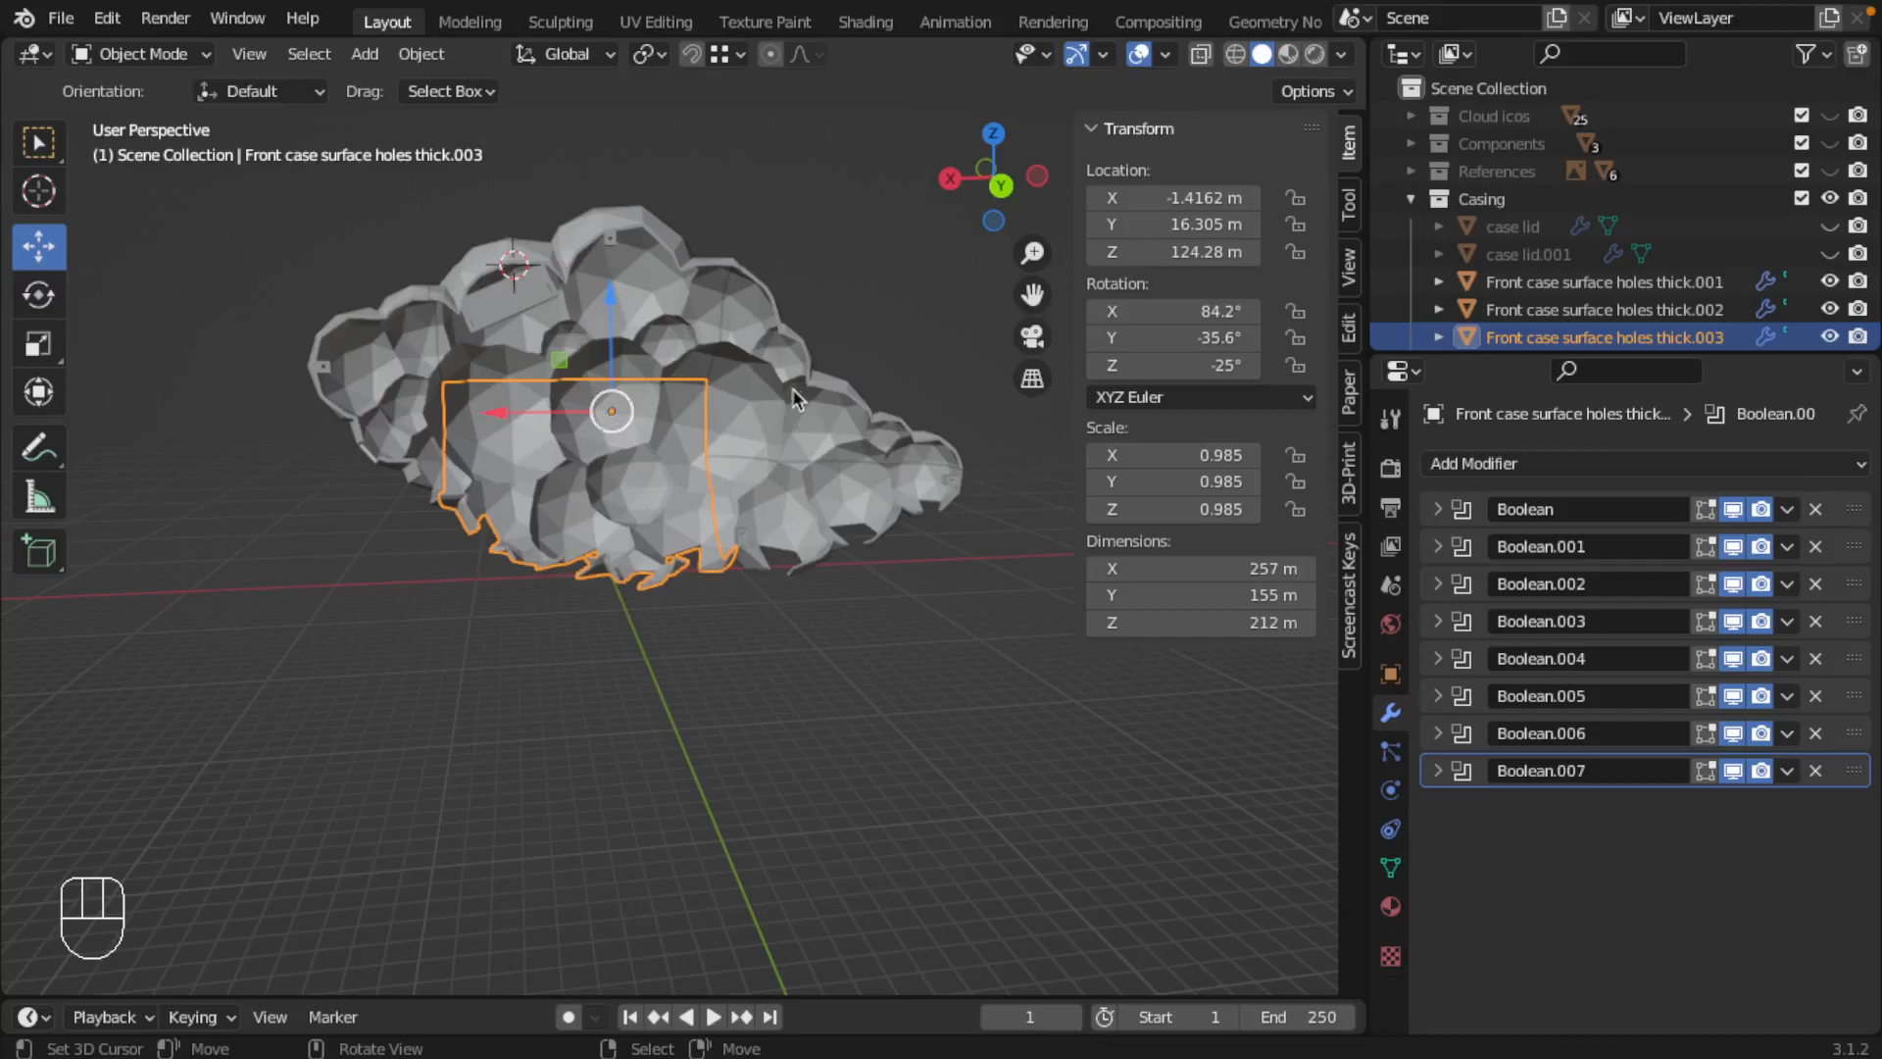
Step: Export only the small end piece, Front case surface holes thick.005, as cloud lamp-part1.stl in the Manufacturables/3D folder
{"action": "right_click", "coordinate": [370, 394]}
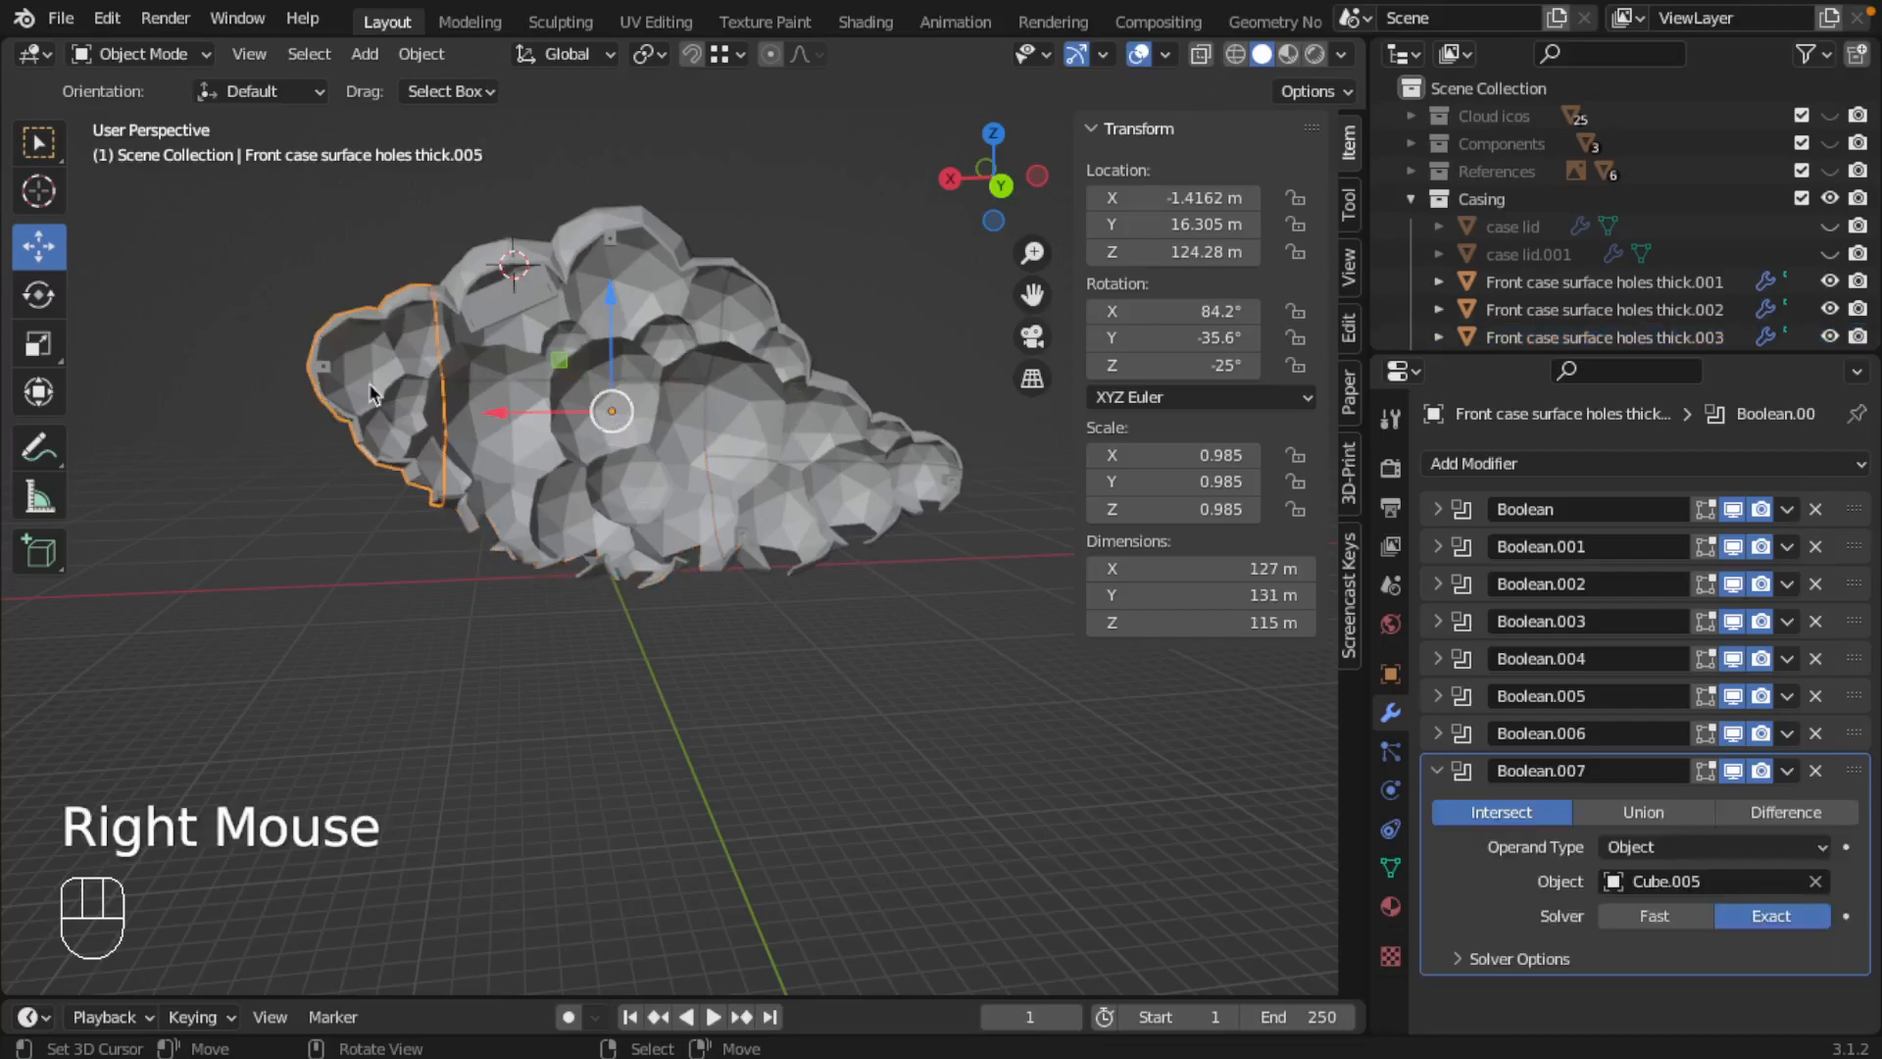
{"action": "left_click", "coordinate": [61, 18]}
{"action": "mouse_move", "coordinate": [132, 419]}
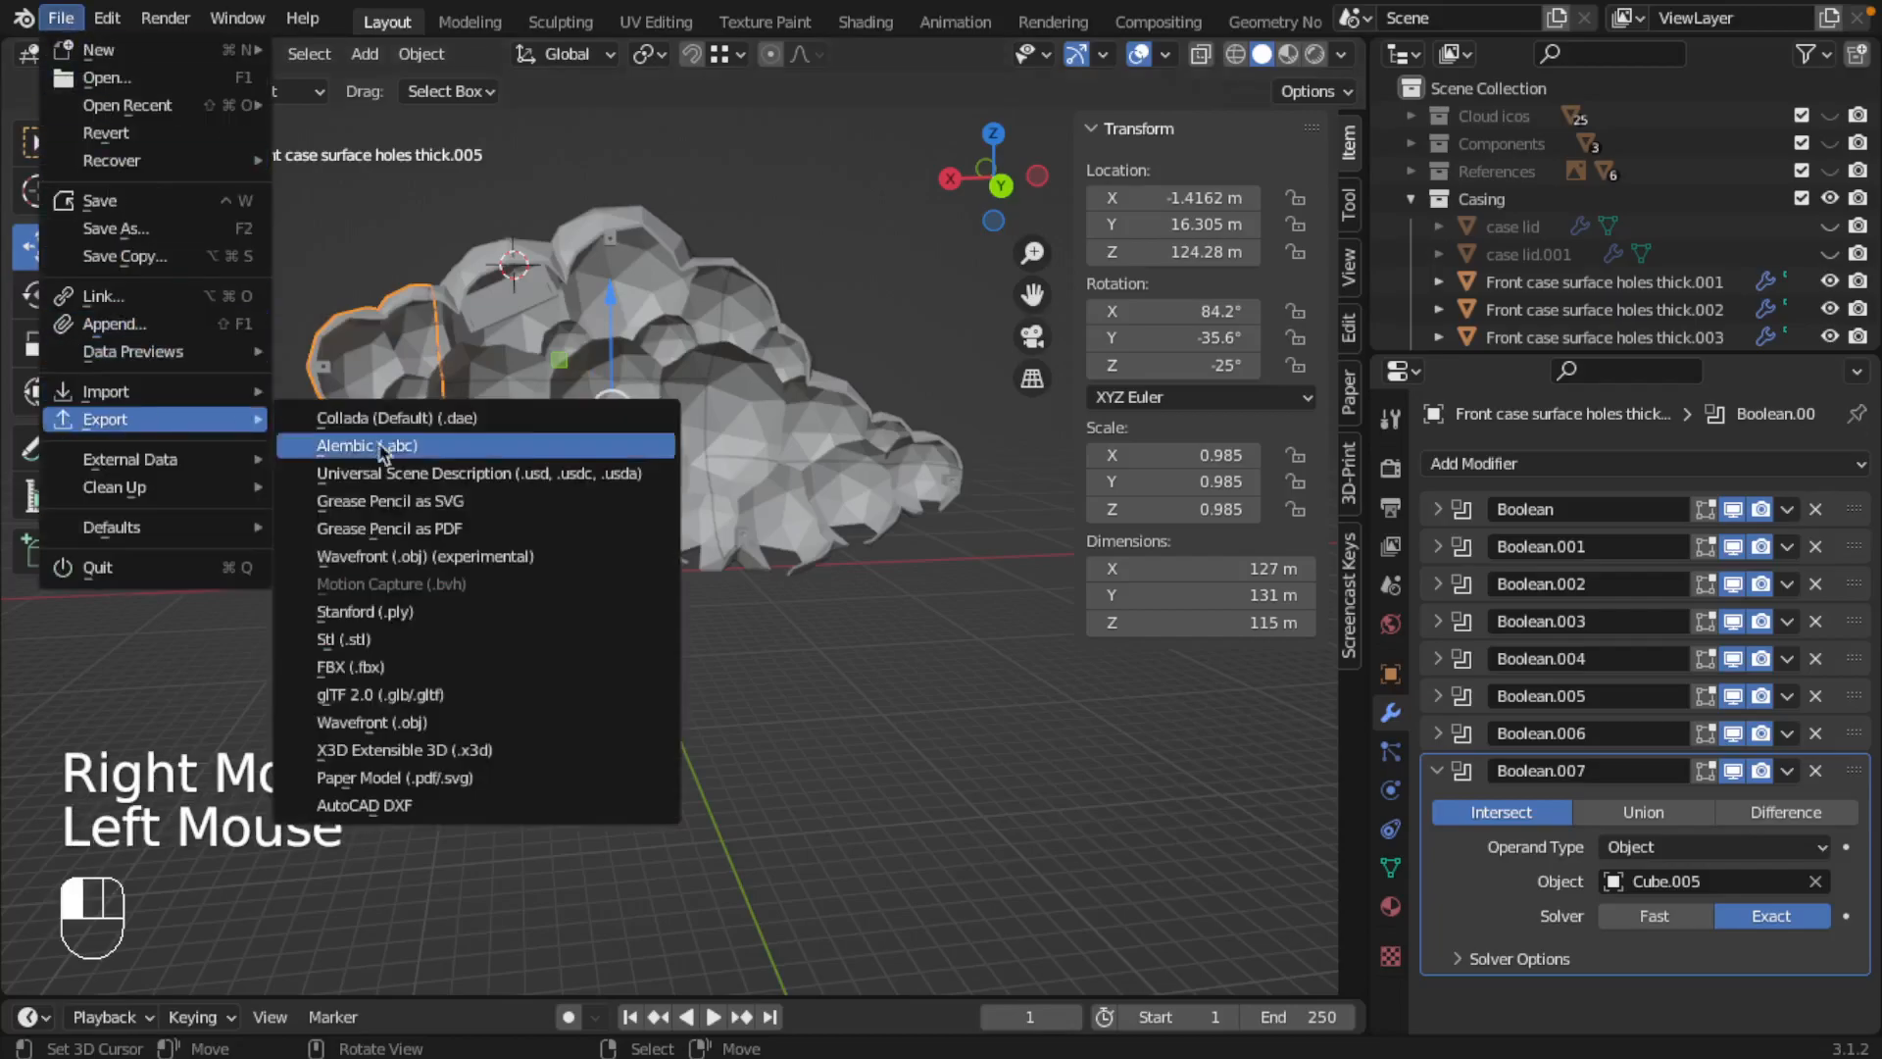
{"action": "left_click", "coordinate": [448, 635]}
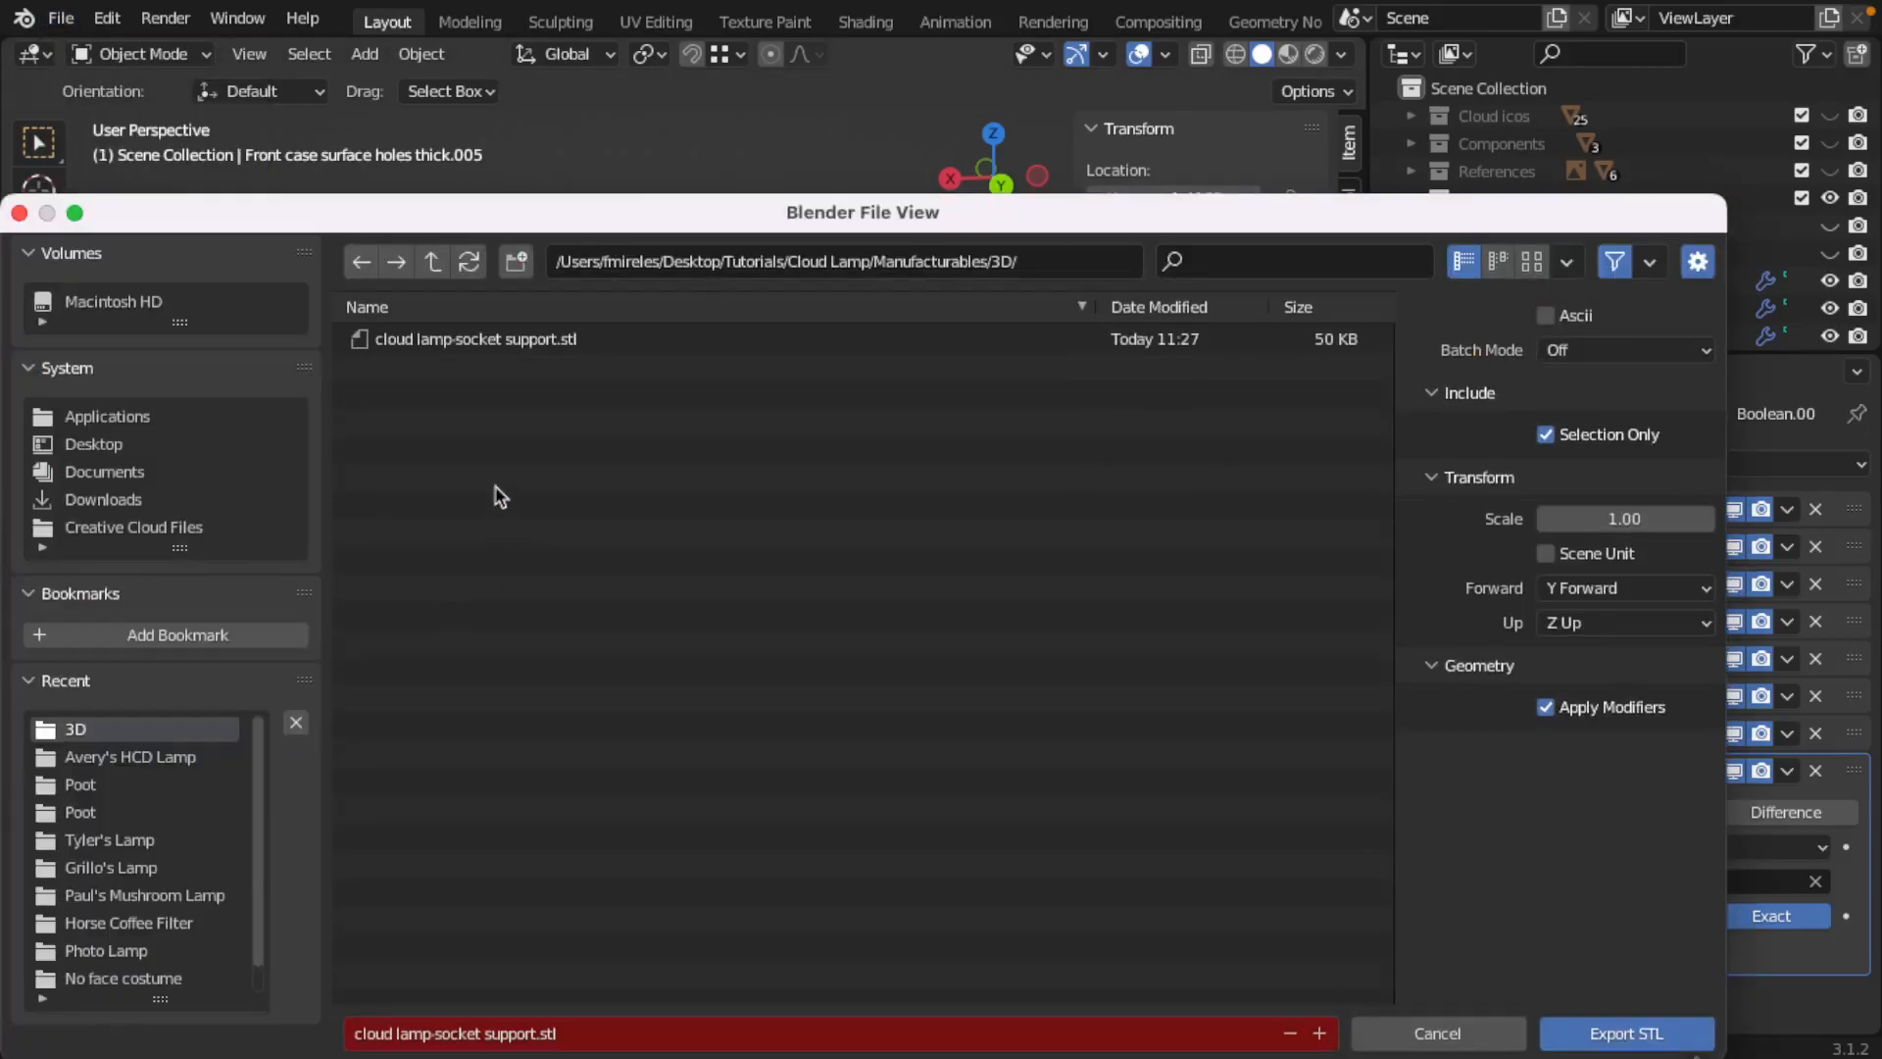
{"action": "left_click", "coordinate": [523, 1034]}
{"action": "left_click", "coordinate": [535, 1035]}
{"action": "key", "text": "BackSpace"}
{"action": "key", "text": "BackSpace"}
{"action": "key", "text": "BackSpace"}
{"action": "key", "text": "BackSpace"}
{"action": "key", "text": "BackSpace"}
{"action": "key", "text": "BackSpace"}
{"action": "key", "text": "BackSpace"}
{"action": "key", "text": "BackSpace"}
{"action": "key", "text": "BackSpace"}
{"action": "key", "text": "BackSpace"}
{"action": "key", "text": "BackSpace"}
{"action": "key", "text": "BackSpace"}
{"action": "key", "text": "BackSpace"}
{"action": "type", "text": "art1"}
{"action": "key", "text": "Left"}
{"action": "left_click", "coordinate": [1609, 1037]}
{"action": "left_click", "coordinate": [1609, 1037]}
Step: Export the upper middle piece, Front case surface holes thick.004, as cloud lamp-part2.stl
{"action": "right_click", "coordinate": [546, 351]}
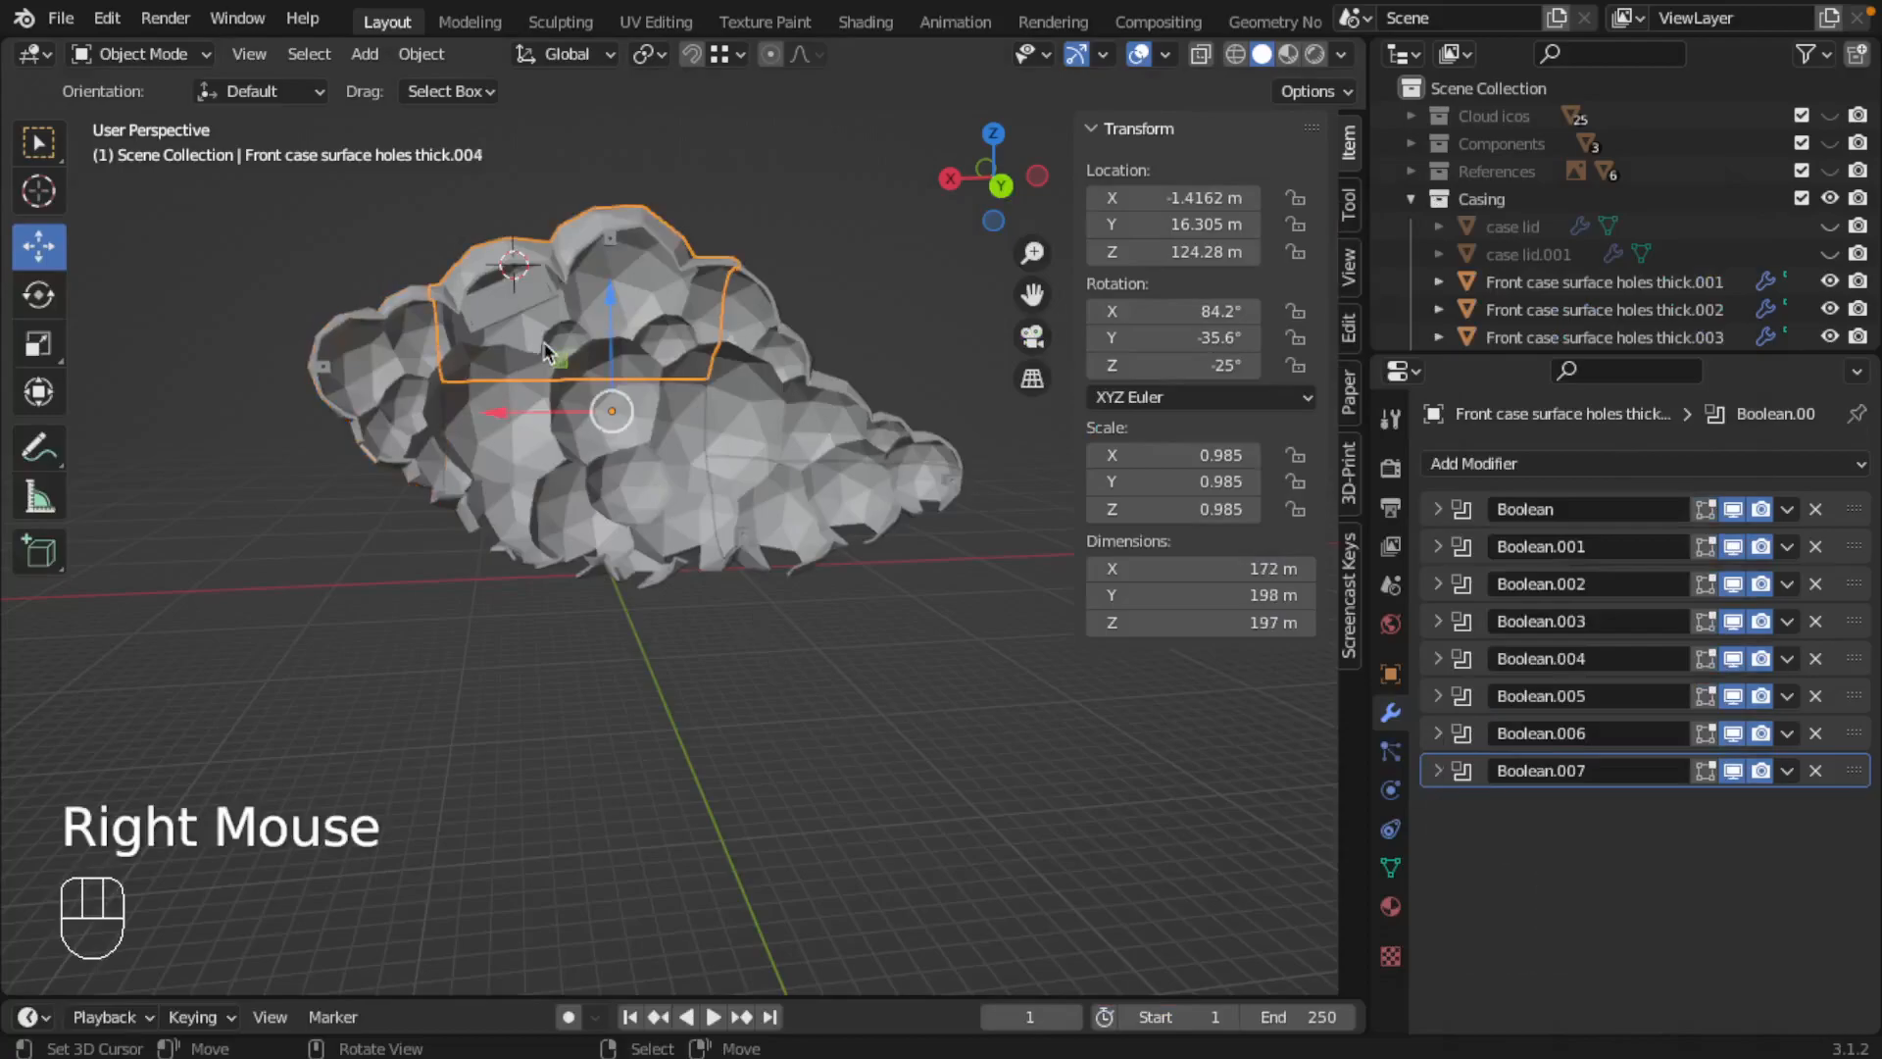
{"action": "left_click", "coordinate": [61, 17]}
{"action": "mouse_move", "coordinate": [196, 418]}
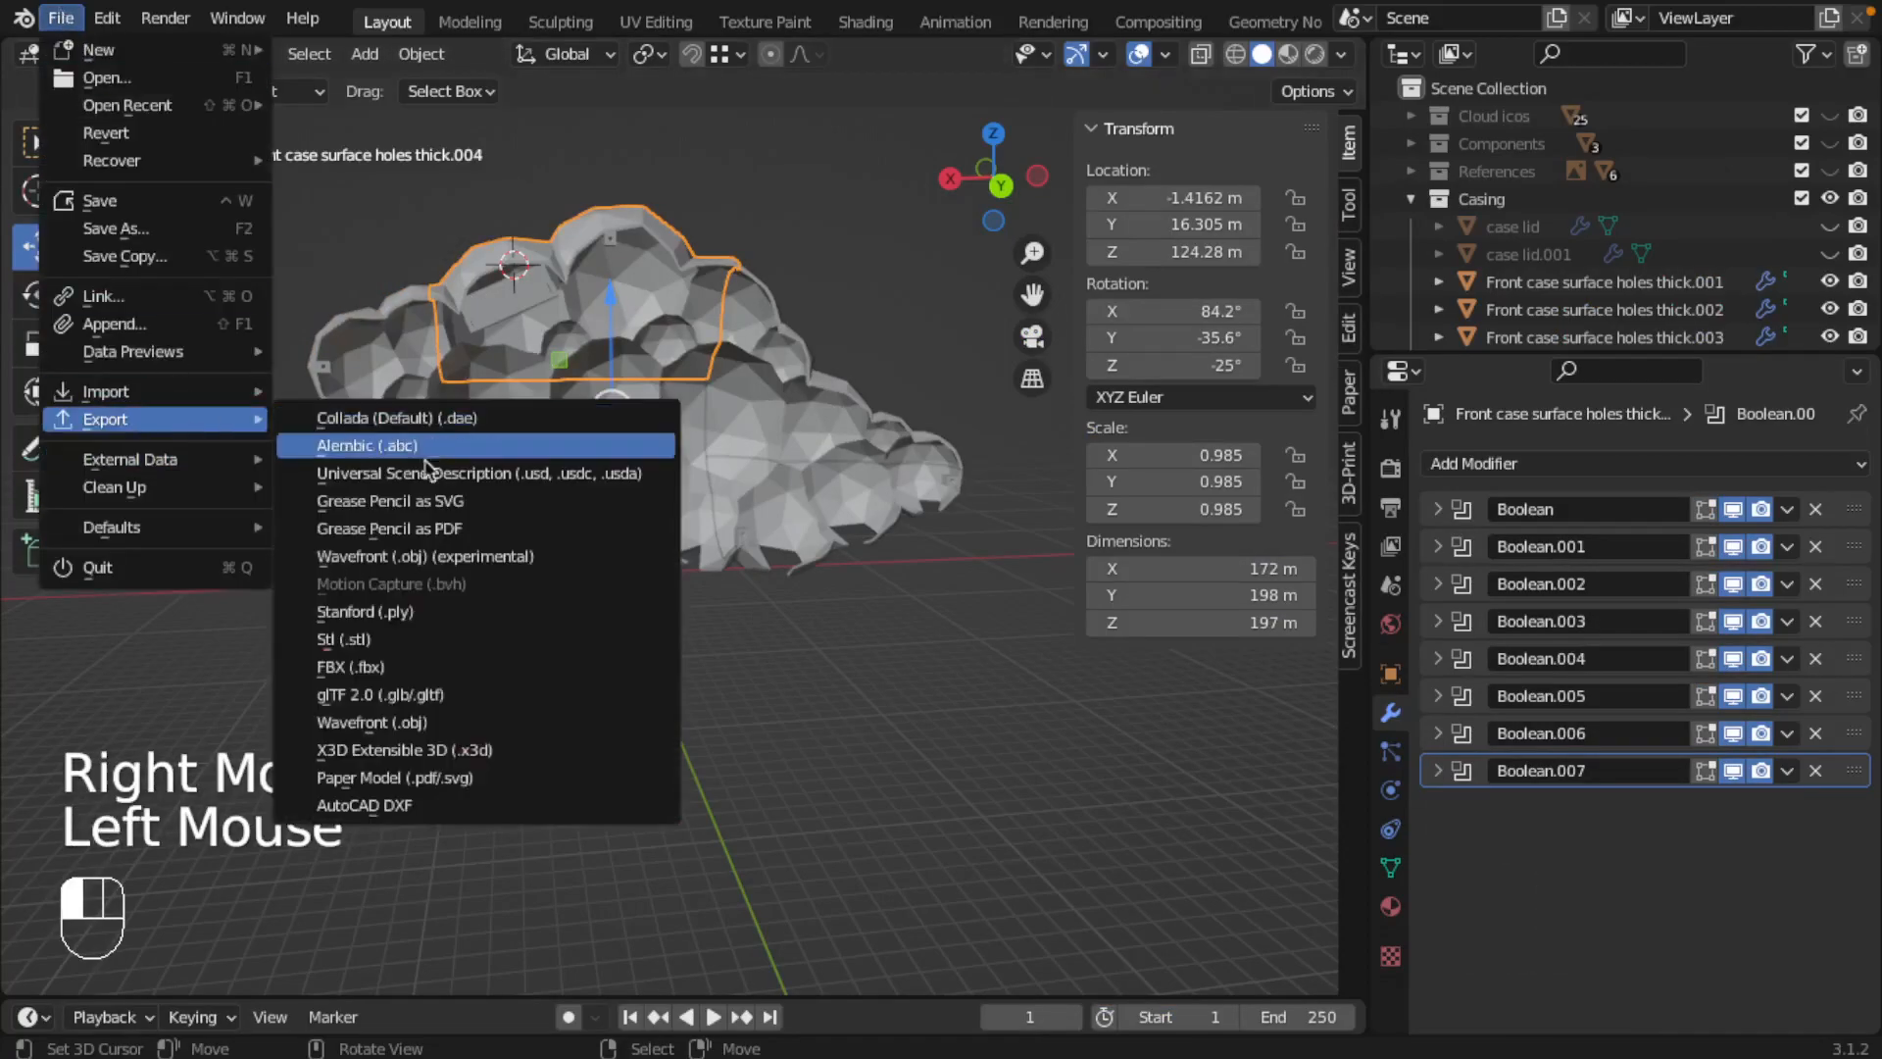
{"action": "left_click", "coordinate": [385, 640]}
{"action": "left_click", "coordinate": [451, 344]}
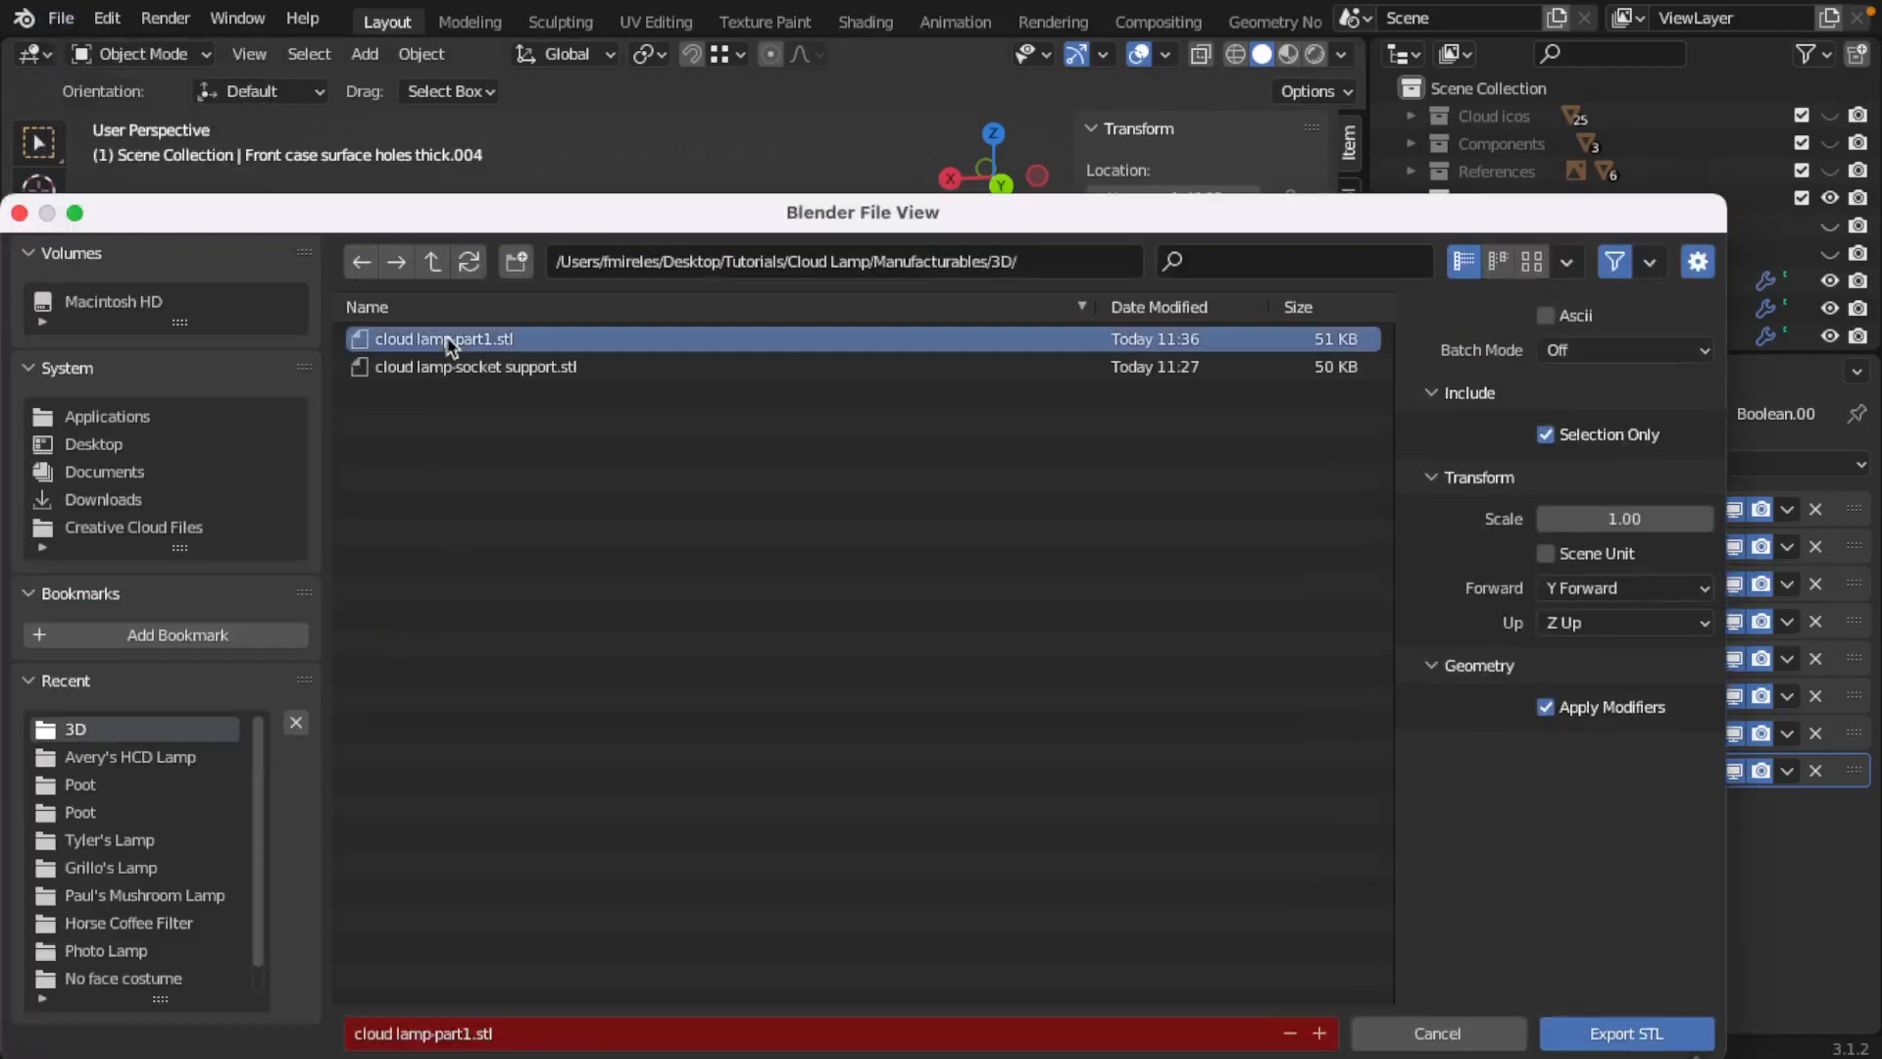
{"action": "left_click", "coordinate": [476, 1034]}
{"action": "left_click", "coordinate": [469, 1034]}
{"action": "key", "text": "BackSpace"}
{"action": "type", "text": "2"}
{"action": "key", "text": "Return"}
{"action": "left_click", "coordinate": [1603, 1030]}
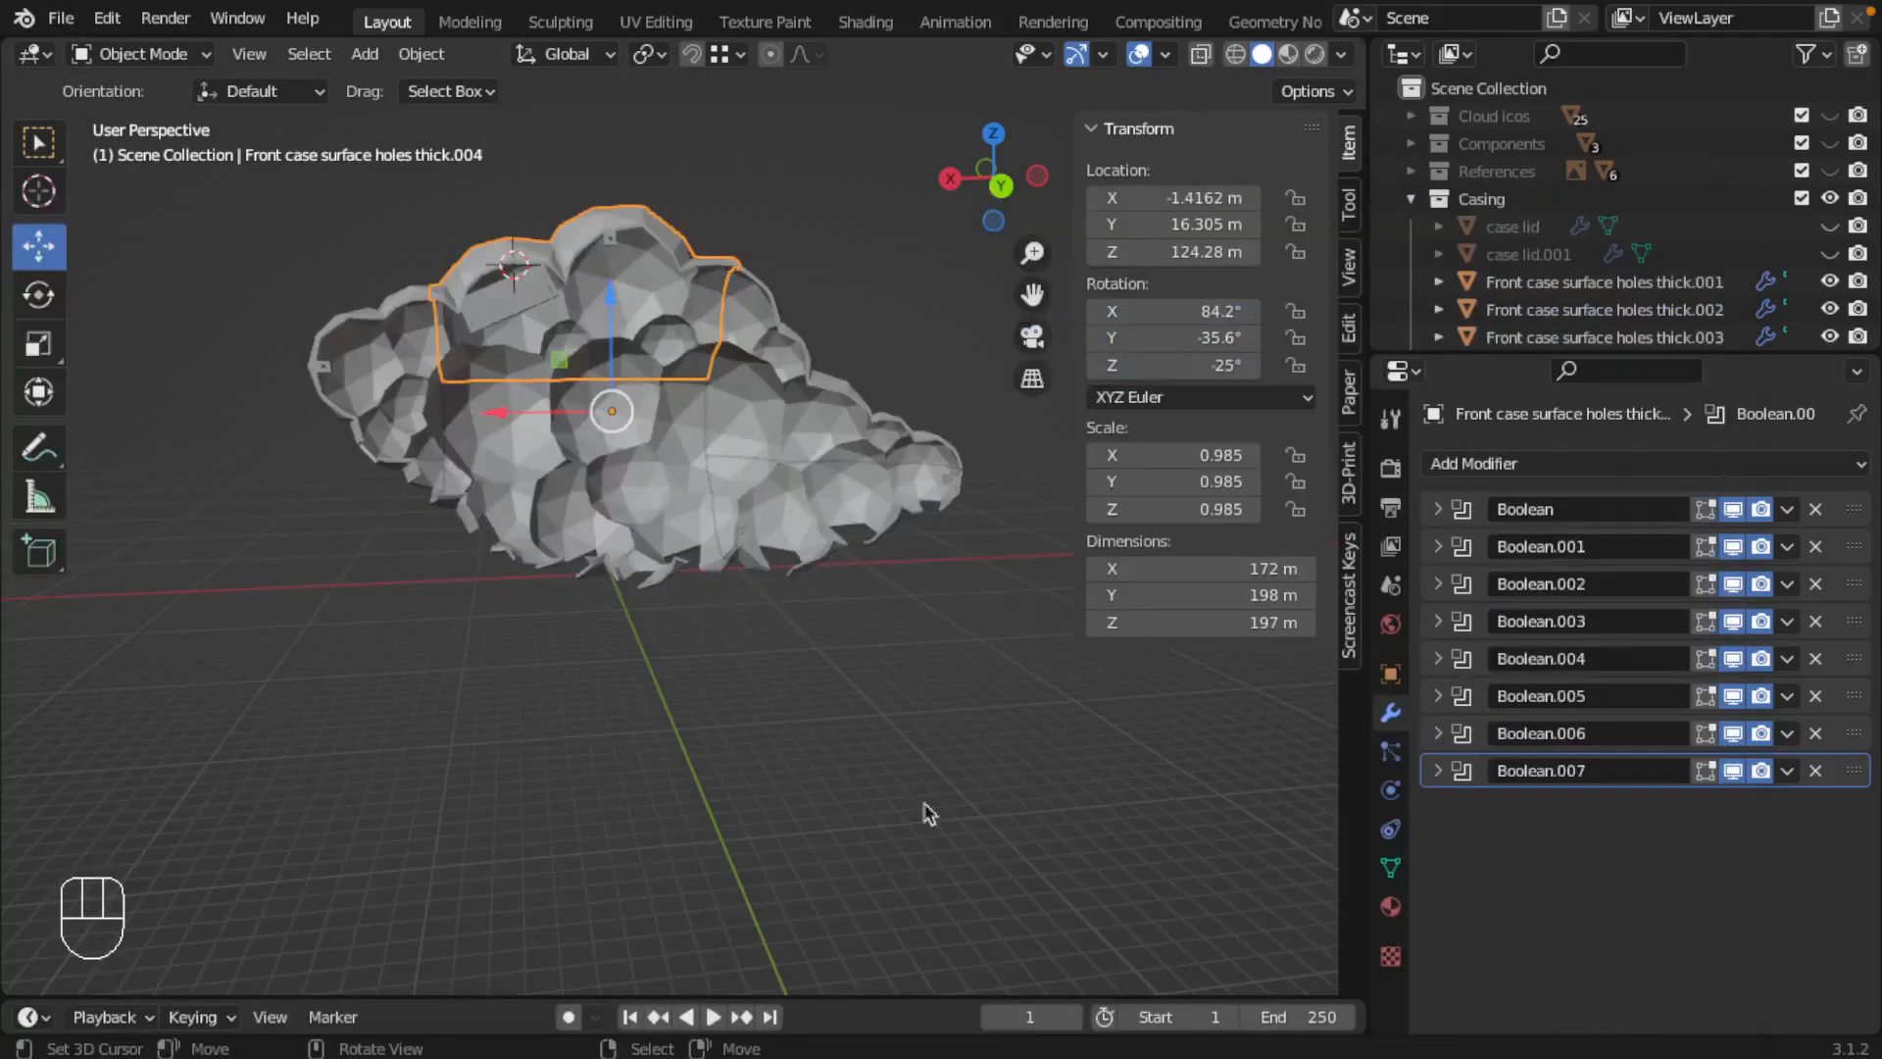
Step: Export the lower middle piece, Front case surface holes thick.003, as cloud lamp-part3.stl
{"action": "right_click", "coordinate": [532, 412]}
{"action": "left_click", "coordinate": [61, 18]}
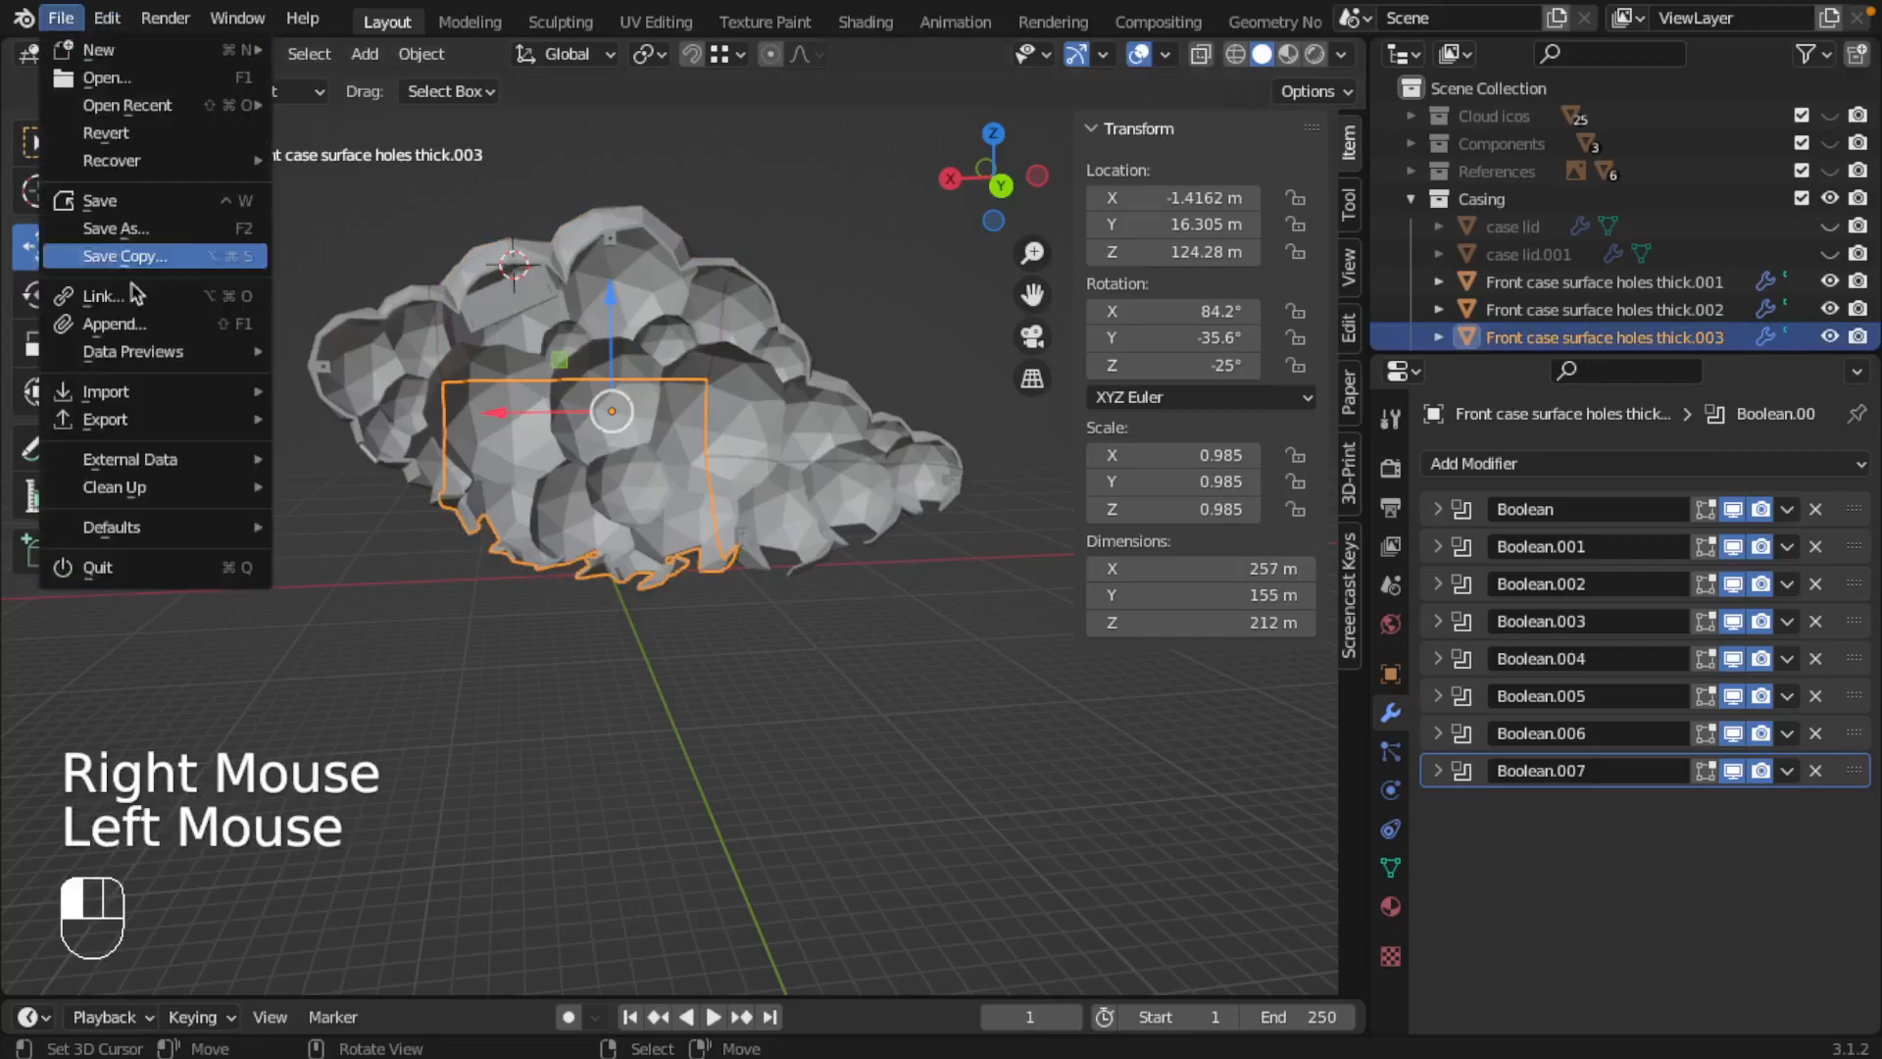
{"action": "mouse_move", "coordinate": [132, 420]}
{"action": "left_click", "coordinate": [333, 643]}
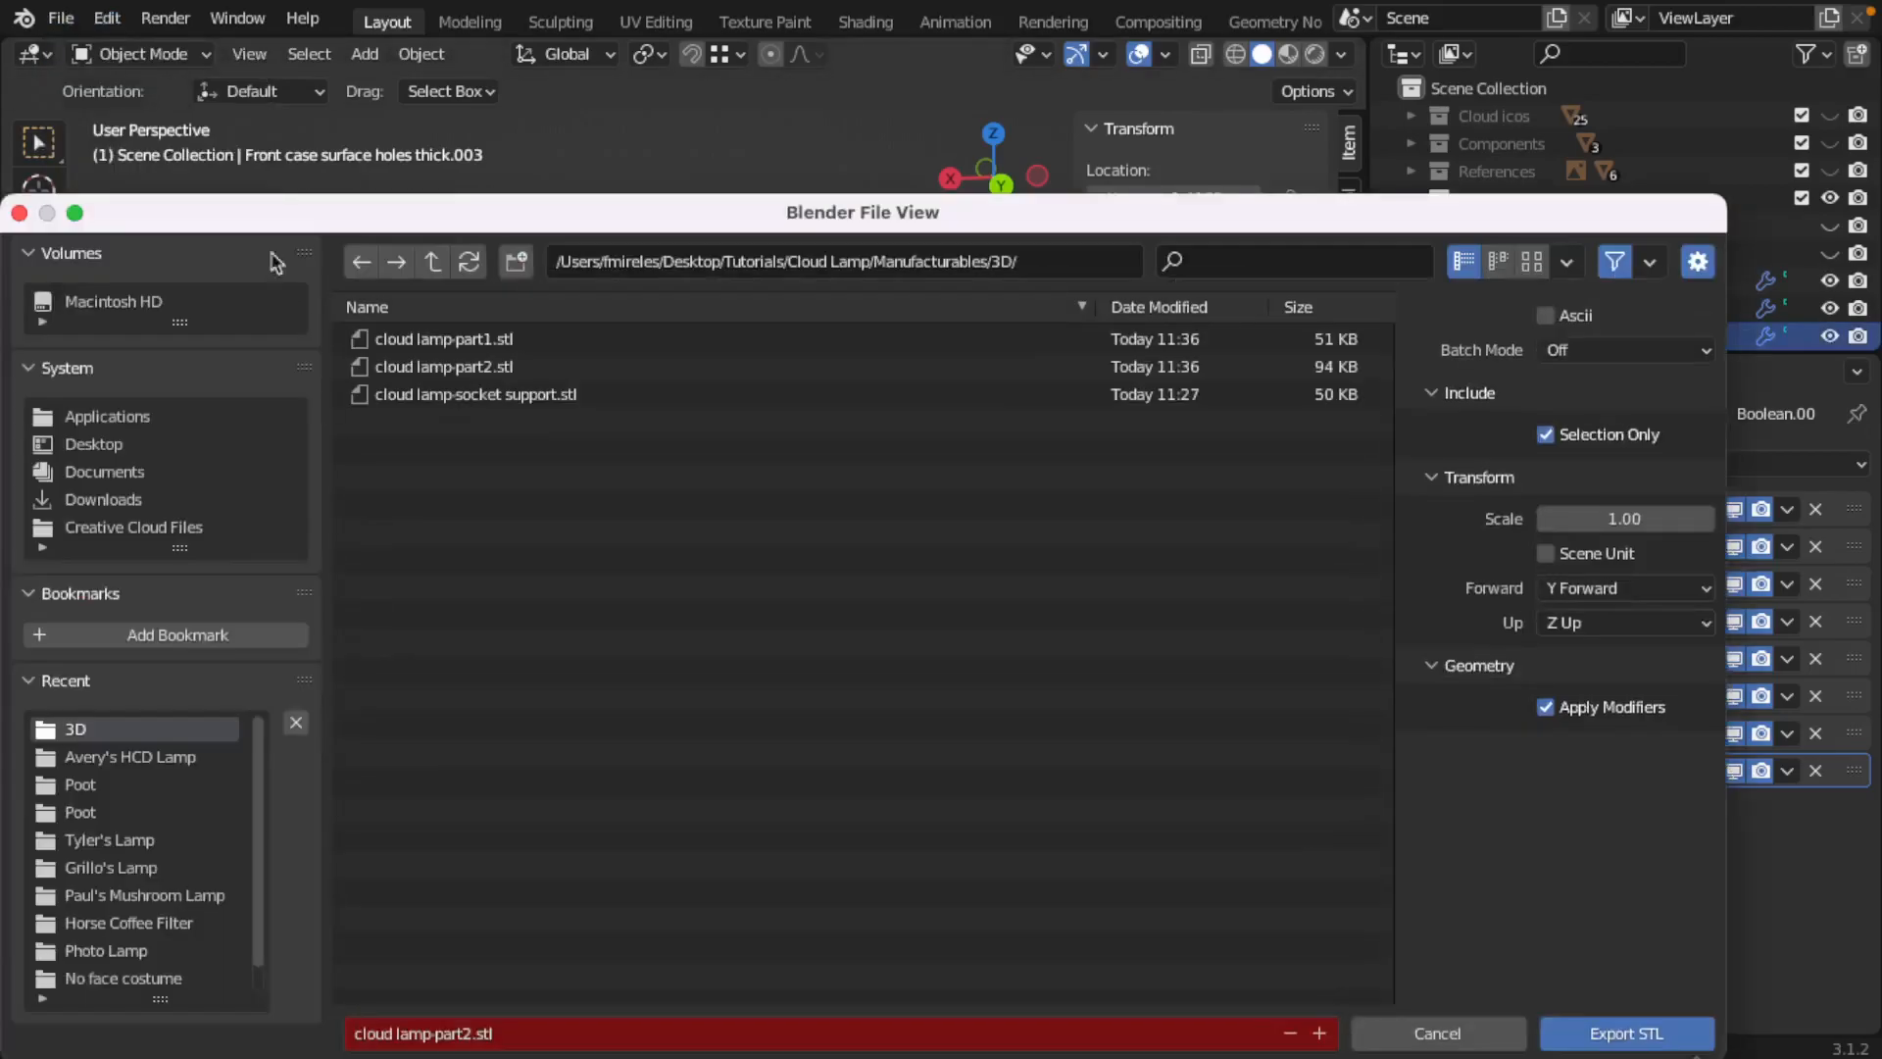
{"action": "double_click", "coordinate": [470, 1037]}
{"action": "key", "text": "BackSpace"}
{"action": "type", "text": "3"}
{"action": "key", "text": "Return"}
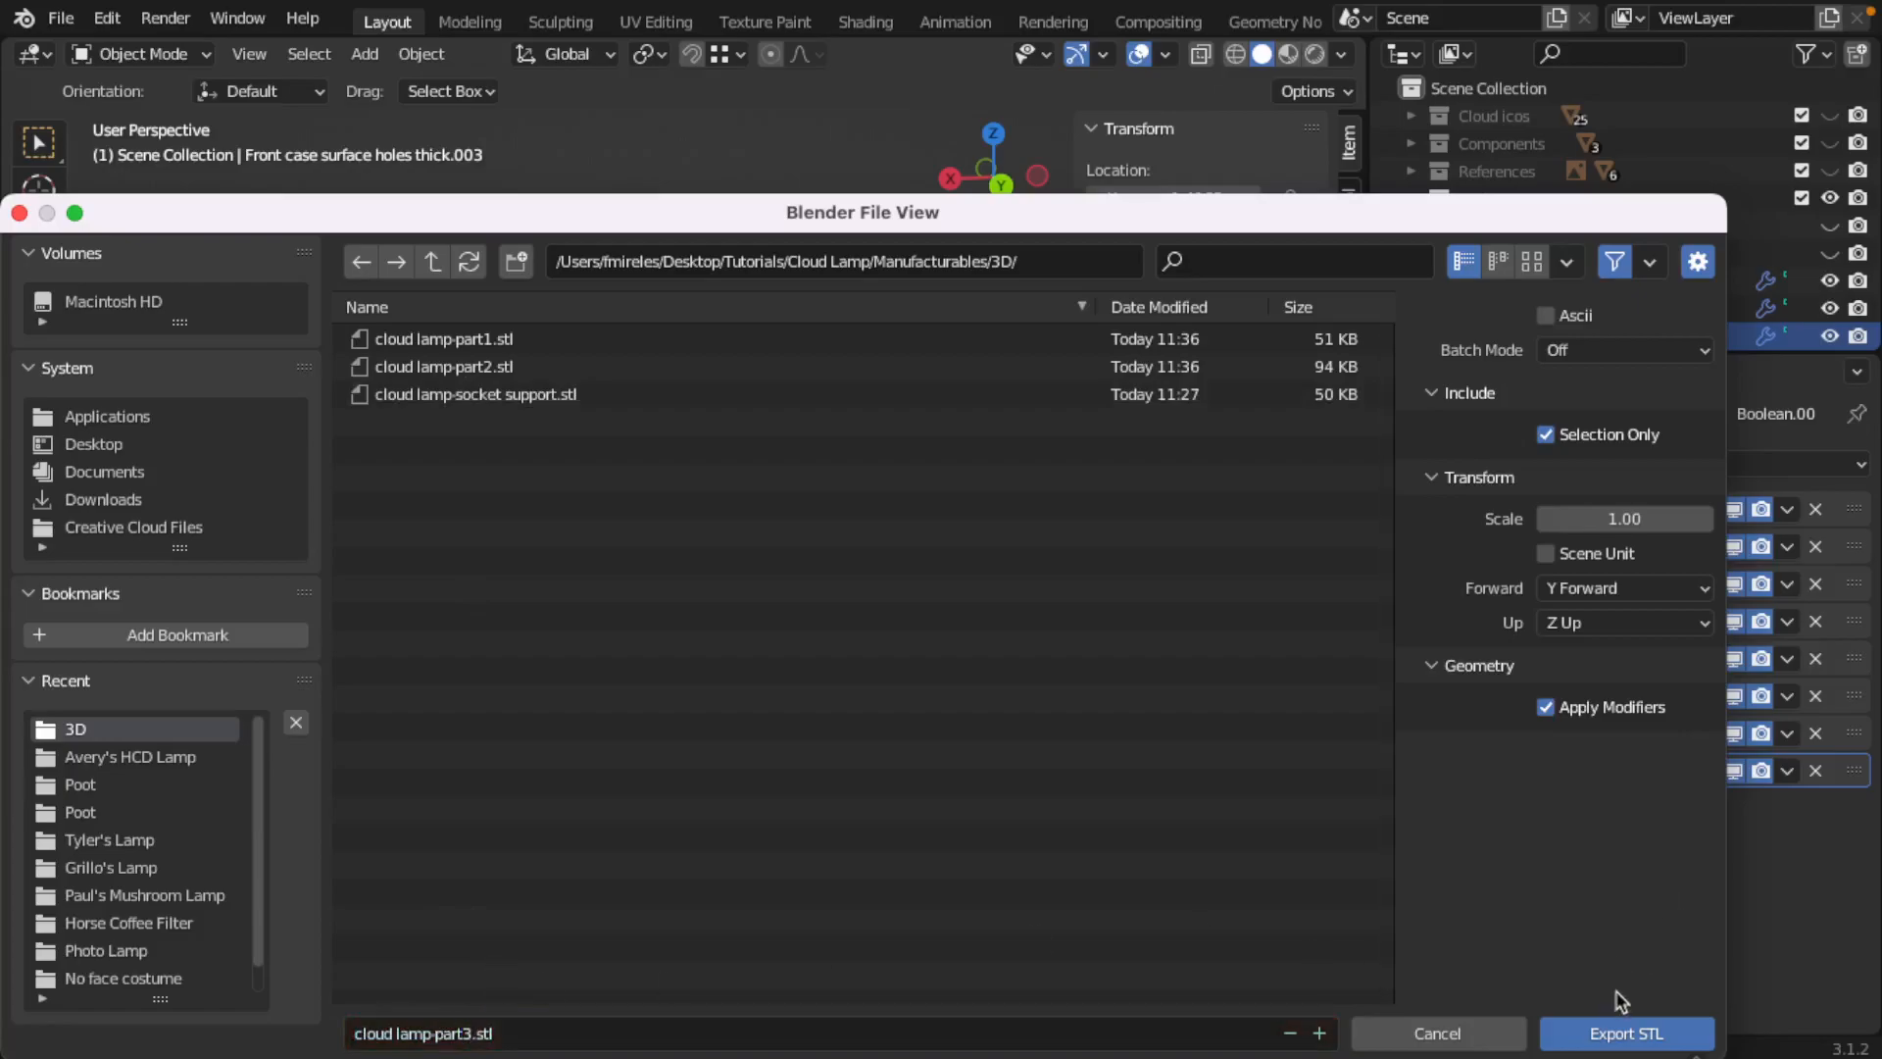
{"action": "left_click", "coordinate": [1627, 1033]}
Step: Export the upper piece at the cloud's tapered end, Front case surface holes thick.002, as cloud lamp-part4.stl
{"action": "right_click", "coordinate": [726, 397]}
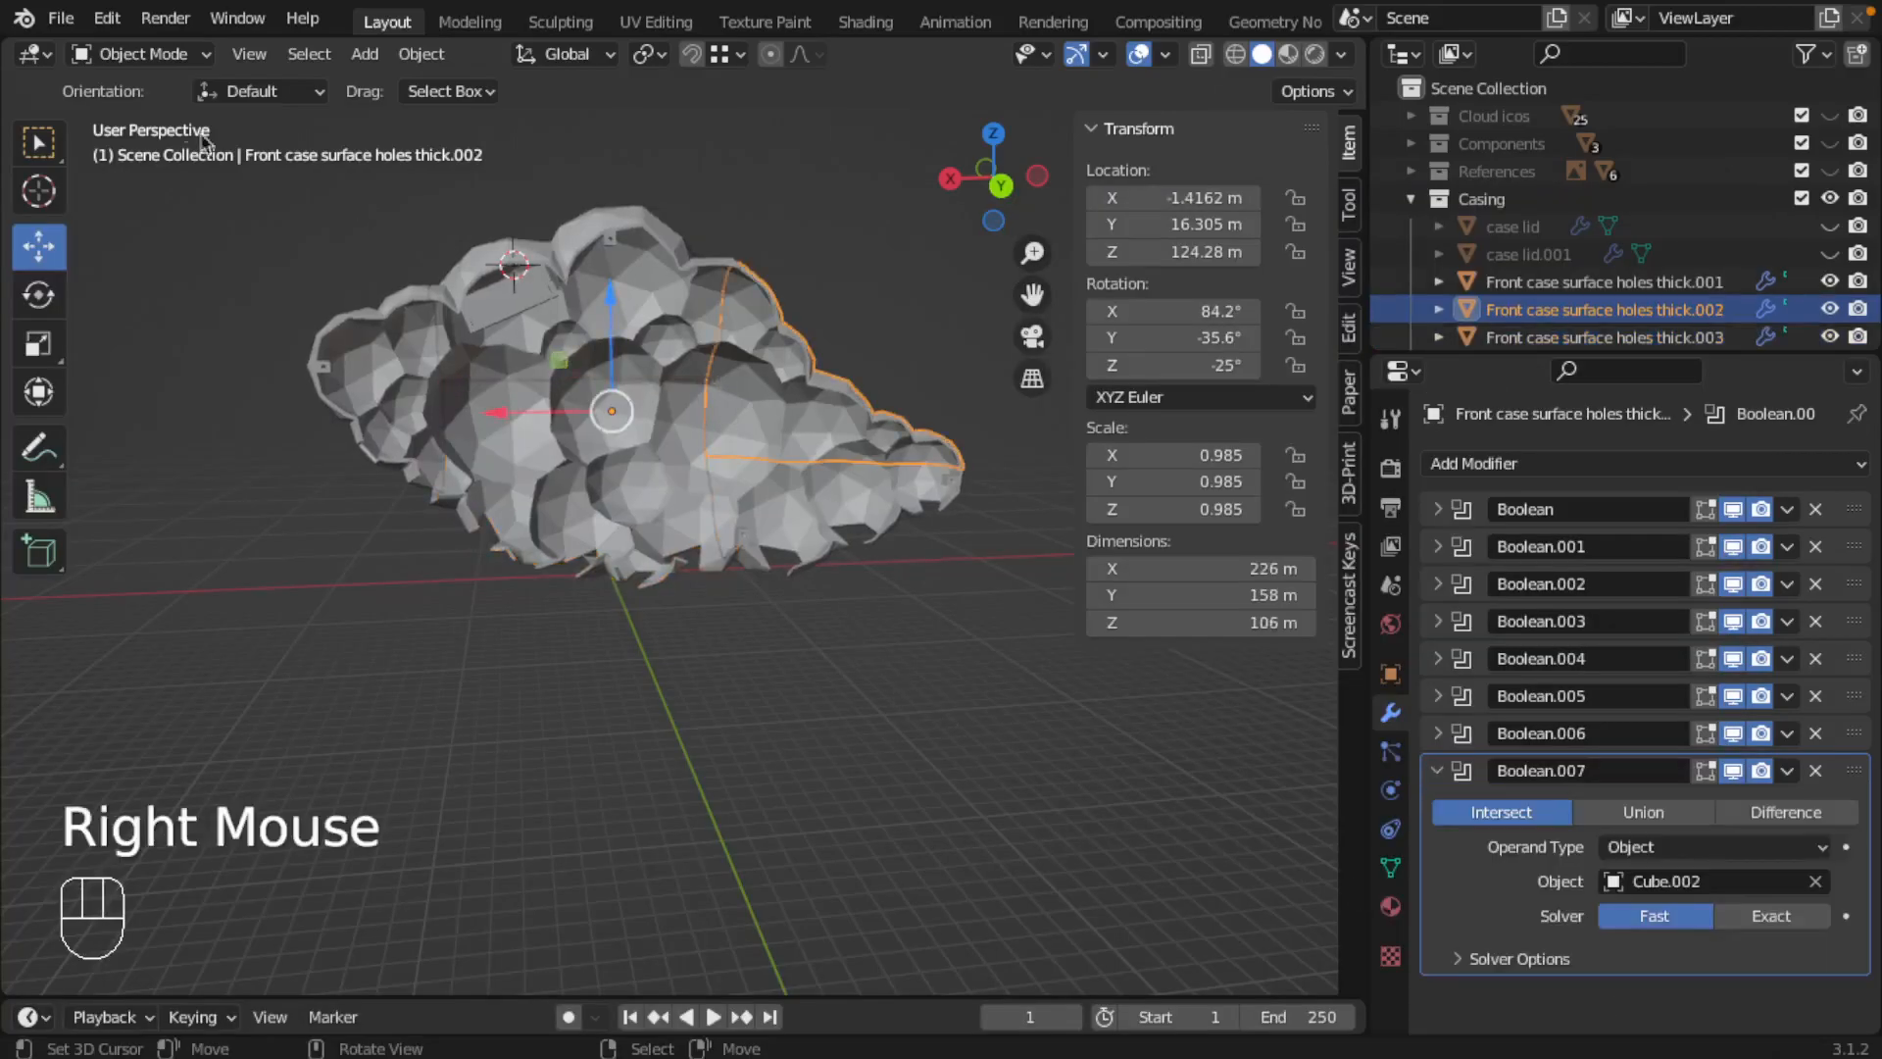
{"action": "left_click", "coordinate": [61, 18]}
{"action": "mouse_move", "coordinate": [154, 426]}
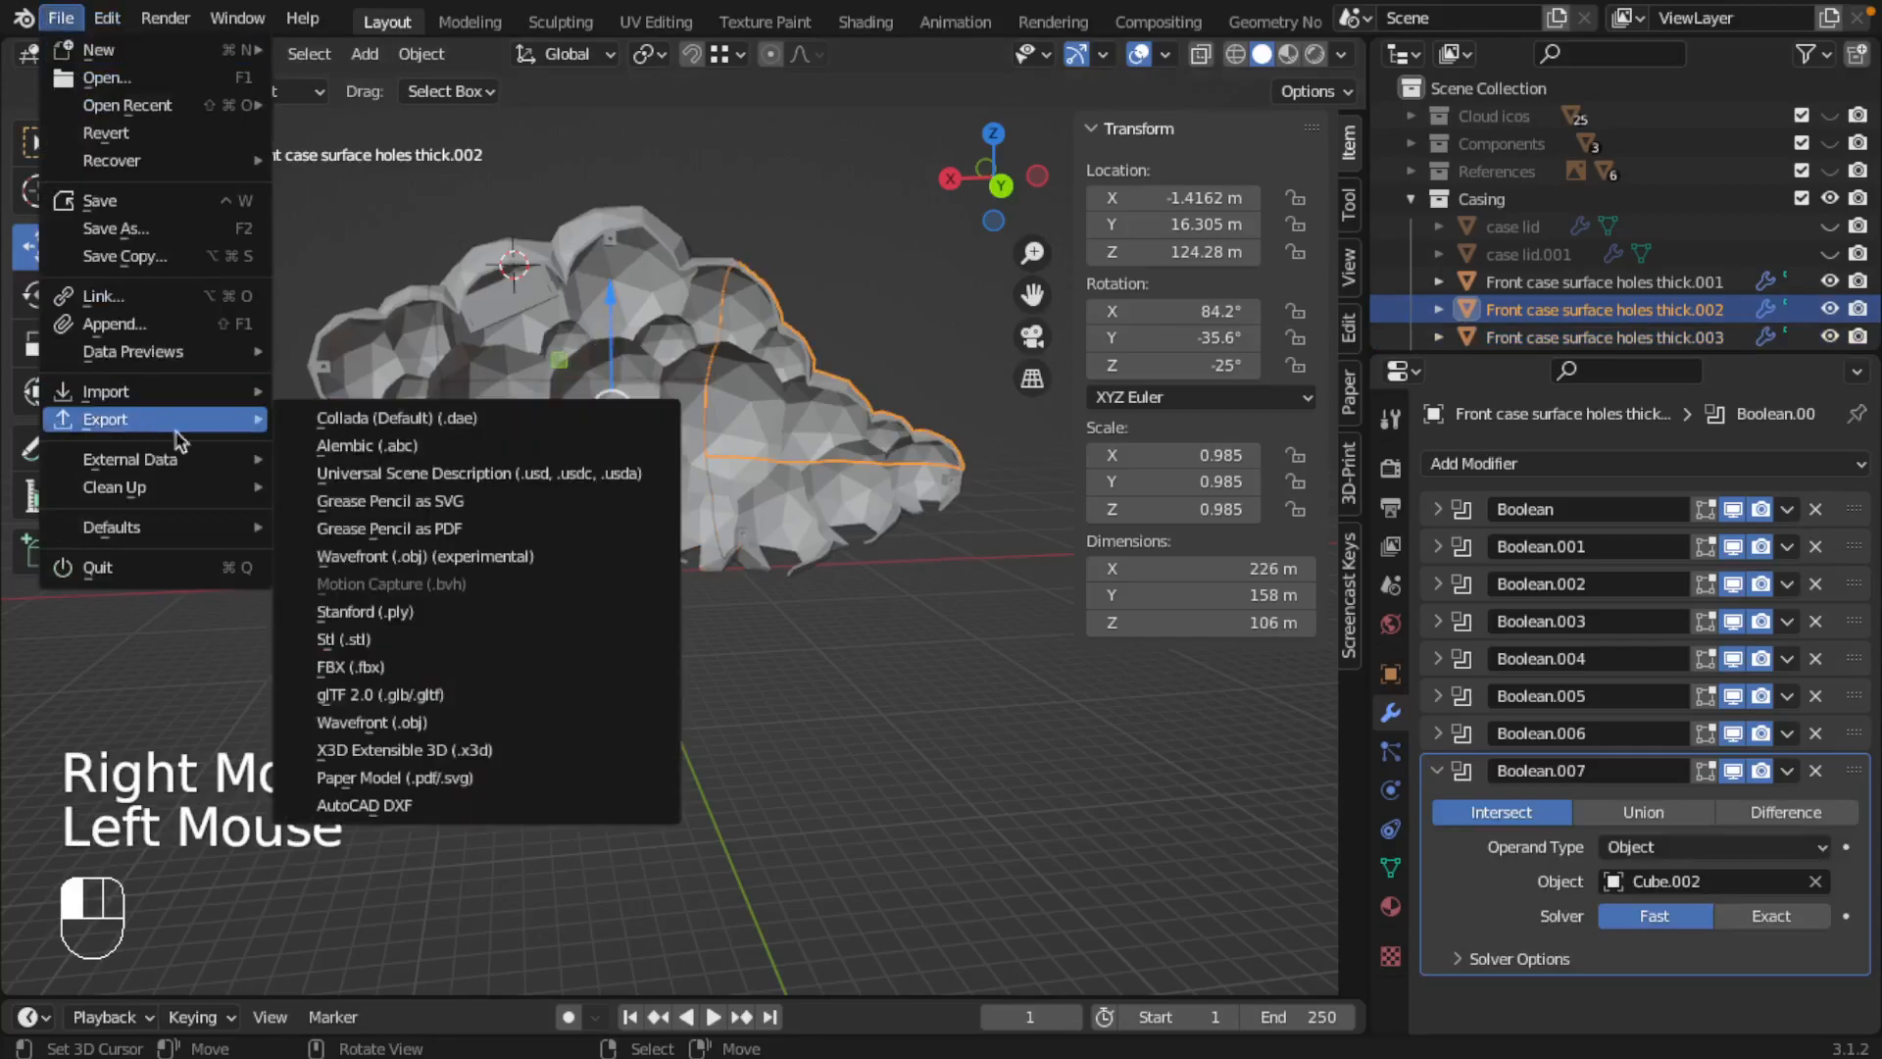
{"action": "left_click", "coordinate": [353, 638]}
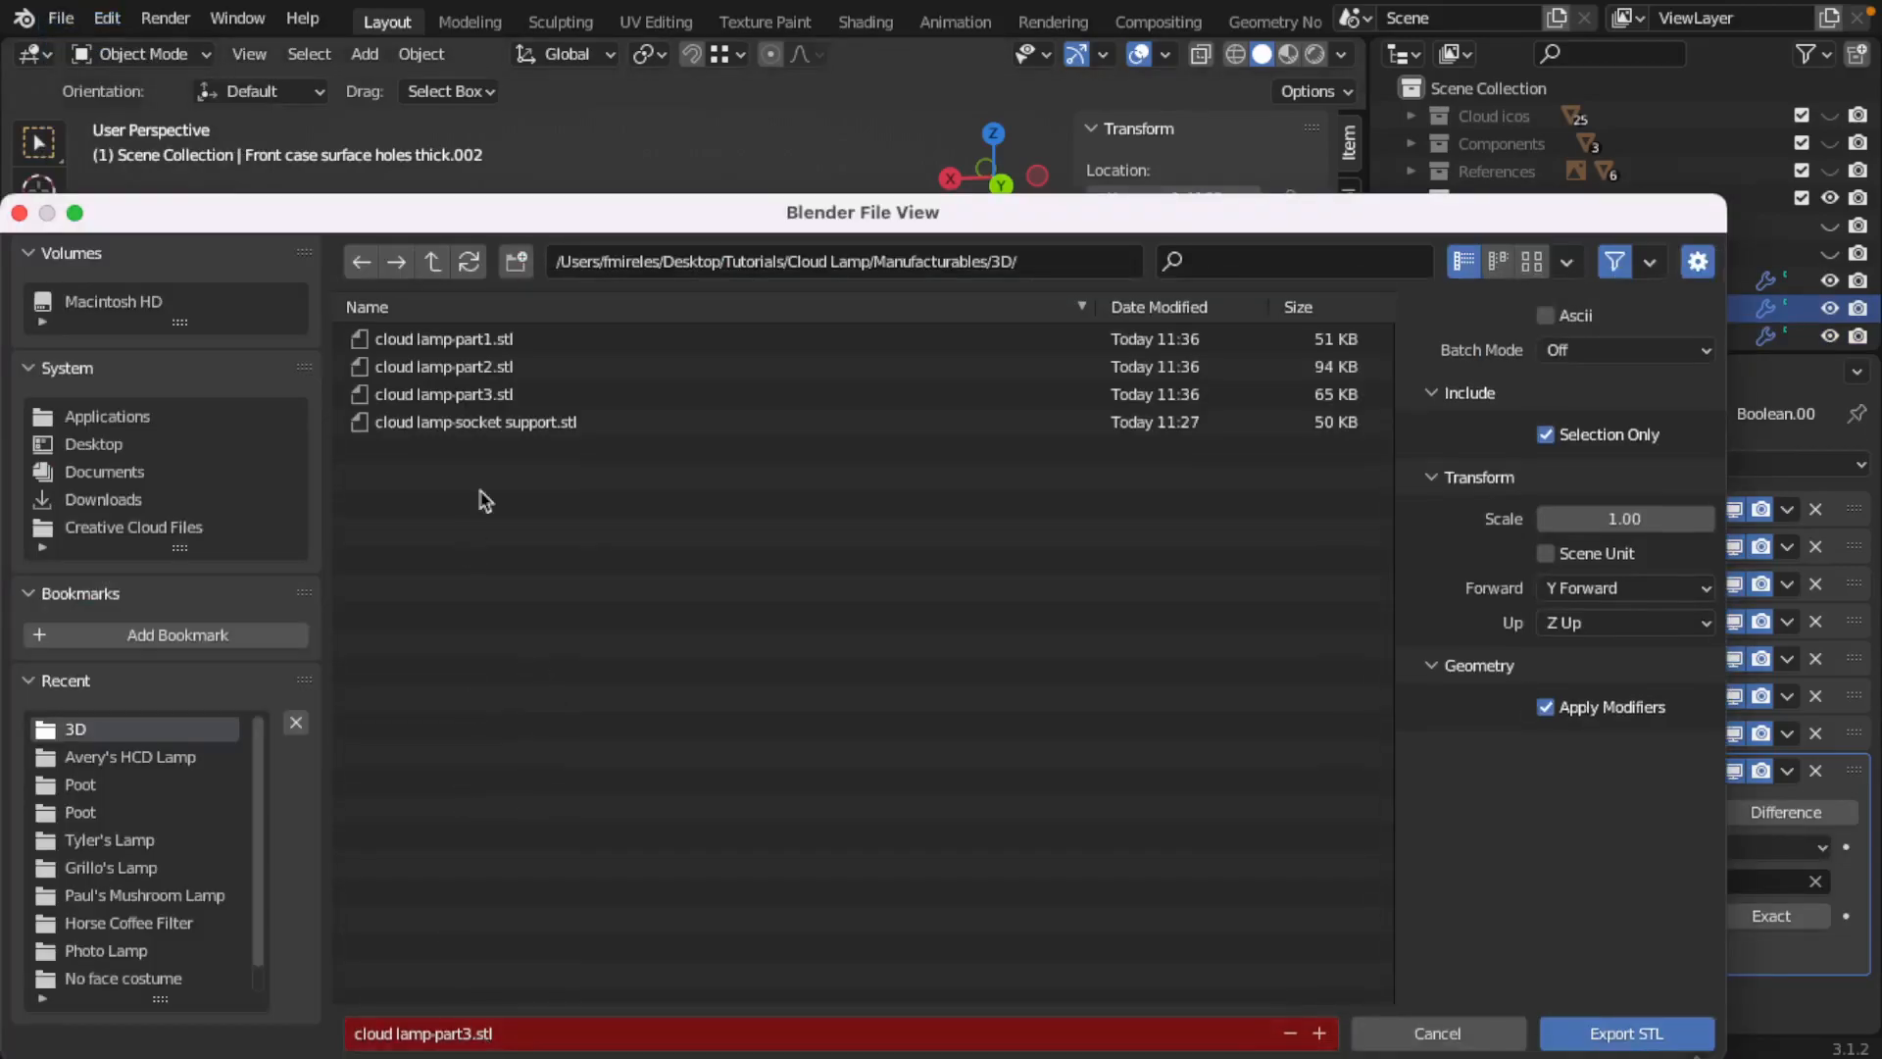
{"action": "left_click", "coordinate": [469, 1031]}
{"action": "left_click", "coordinate": [471, 1033]}
{"action": "key", "text": "BackSpace"}
{"action": "type", "text": "4"}
{"action": "left_click", "coordinate": [950, 867]}
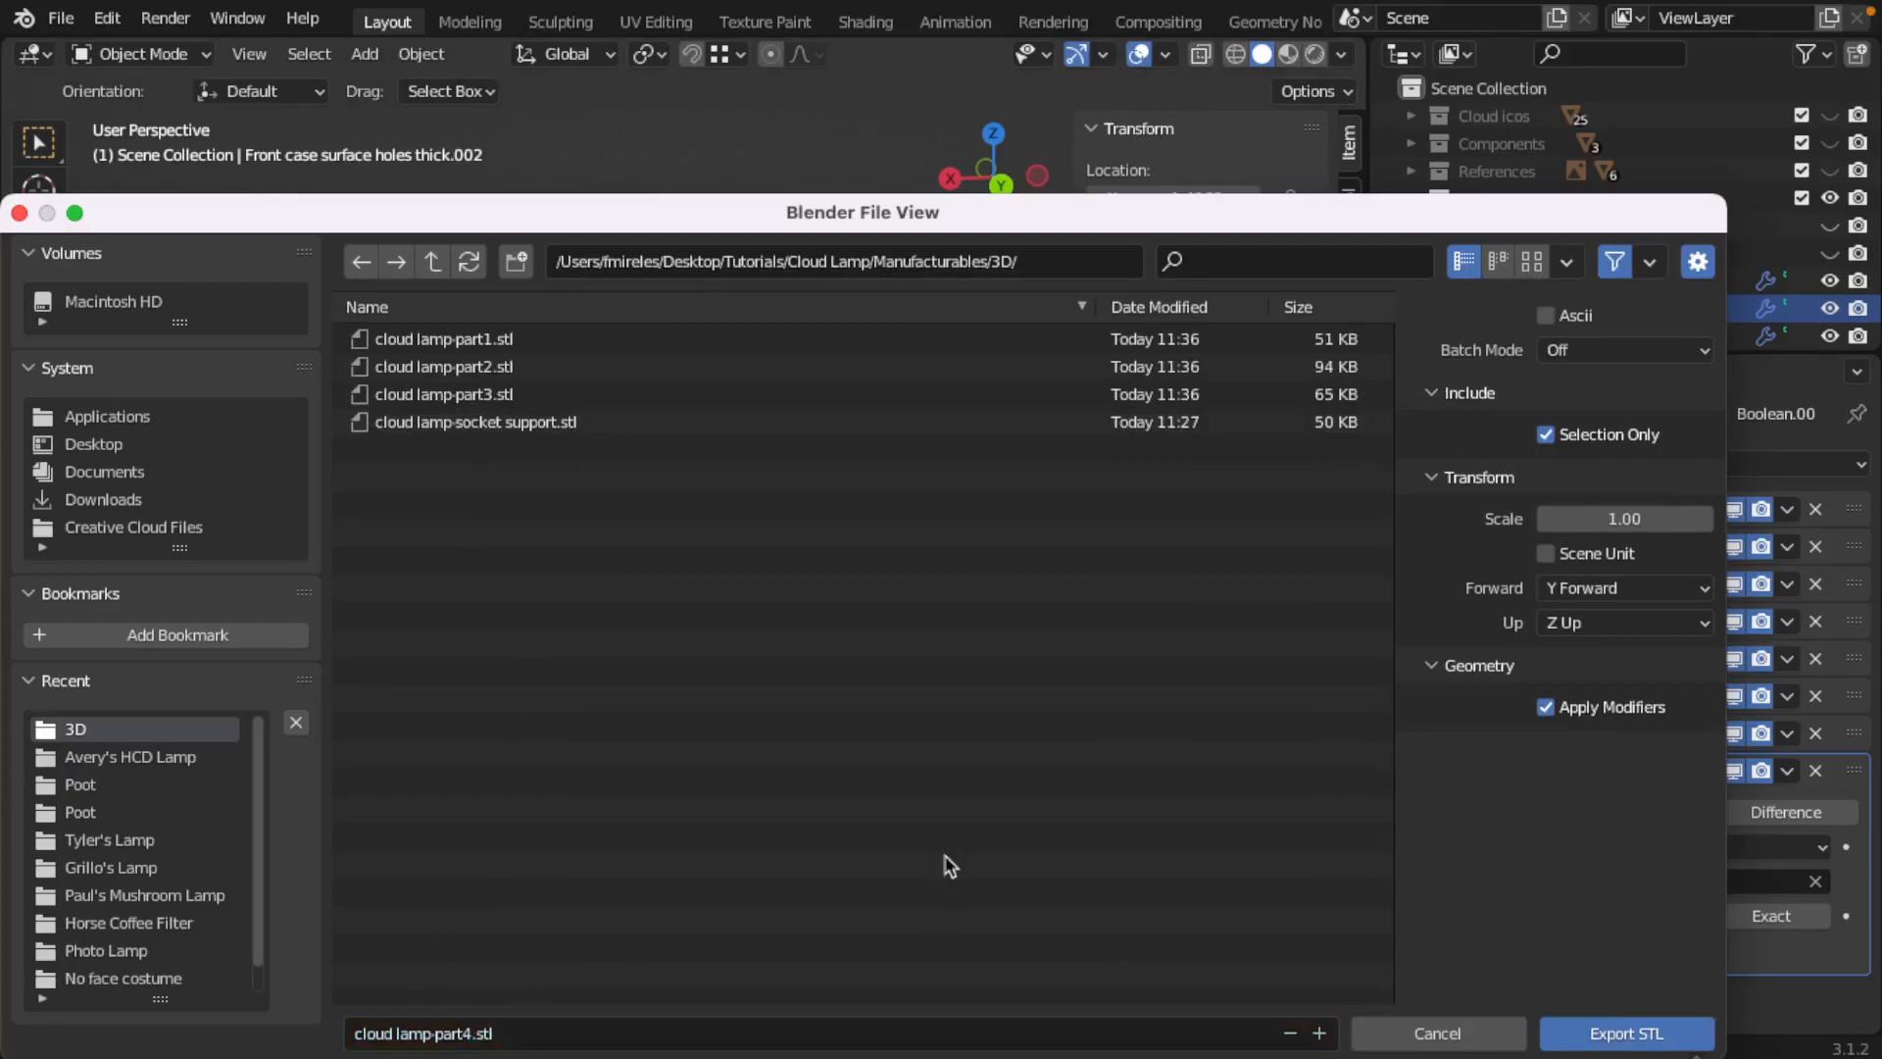
{"action": "key", "text": "Return"}
Step: Export the lower piece at the cloud's tapered end, Front case surface holes thick.001, as cloud lamp-part5.stl
{"action": "right_click", "coordinate": [789, 475]}
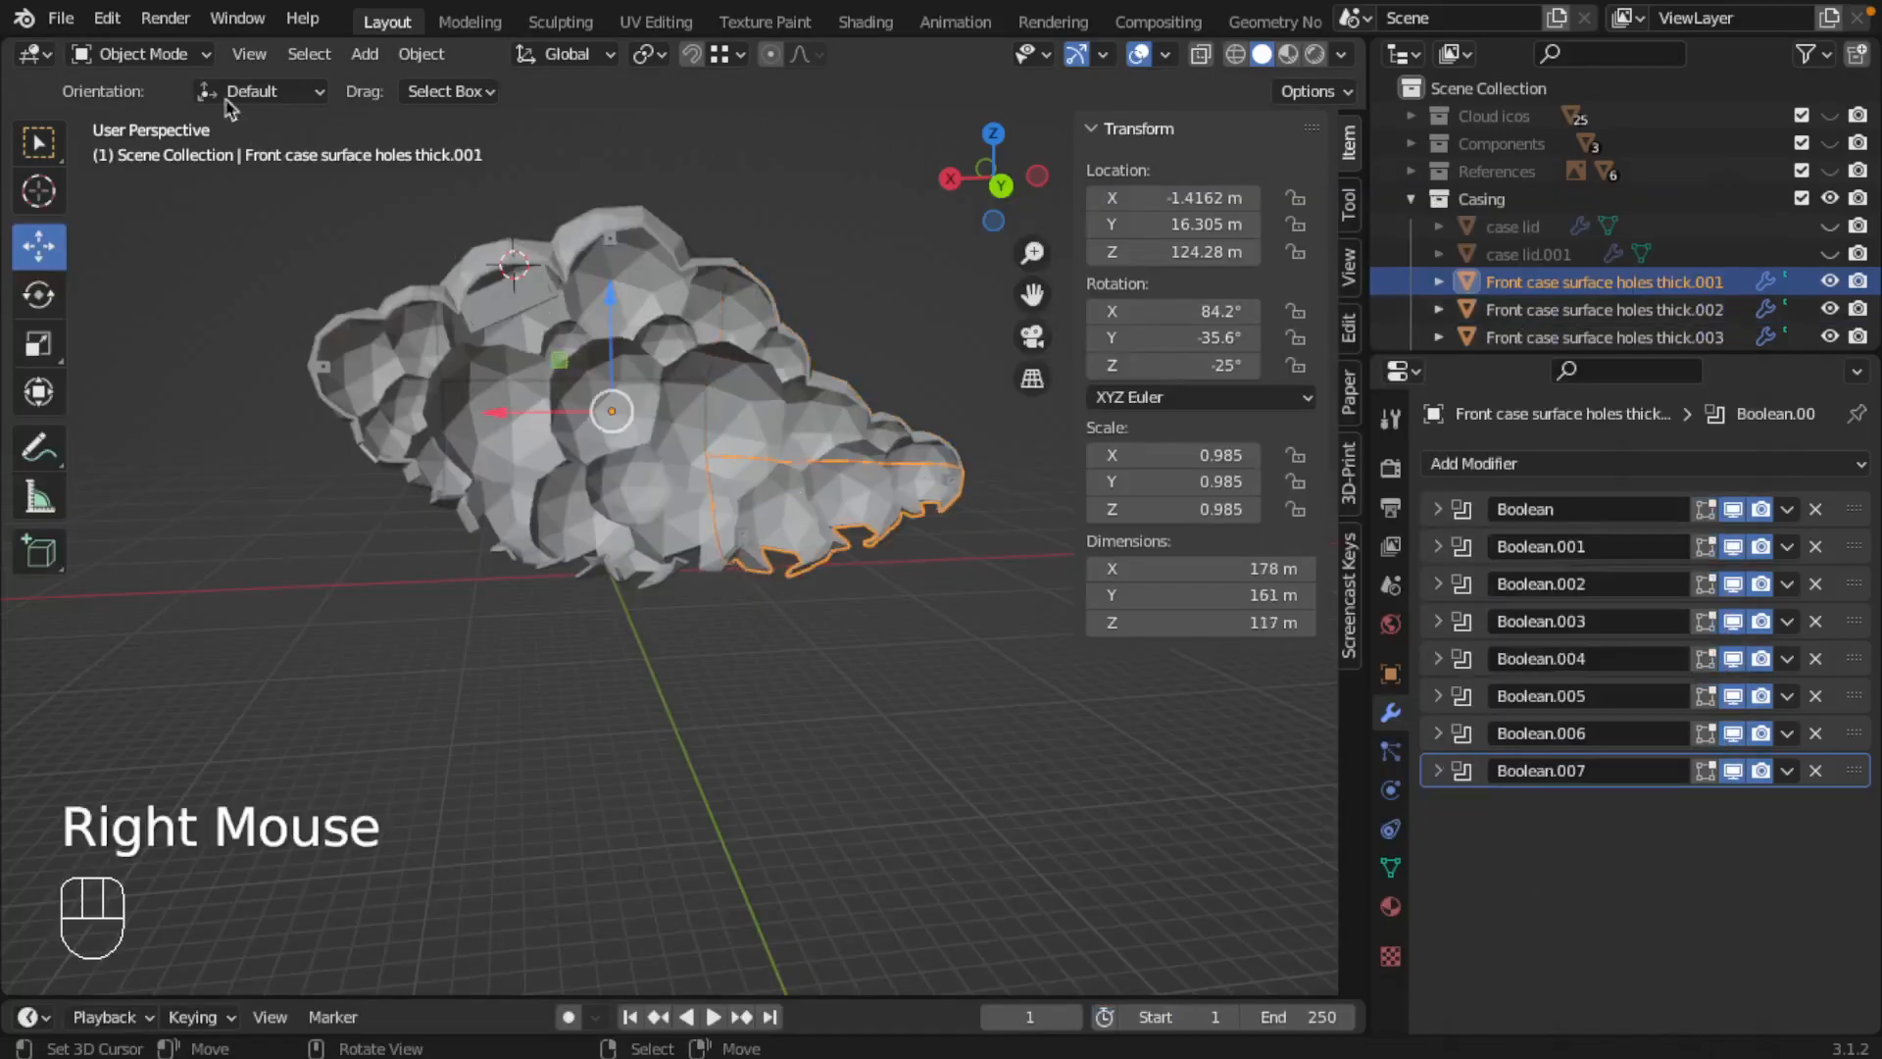
{"action": "left_click", "coordinate": [61, 17]}
{"action": "mouse_move", "coordinate": [145, 422]}
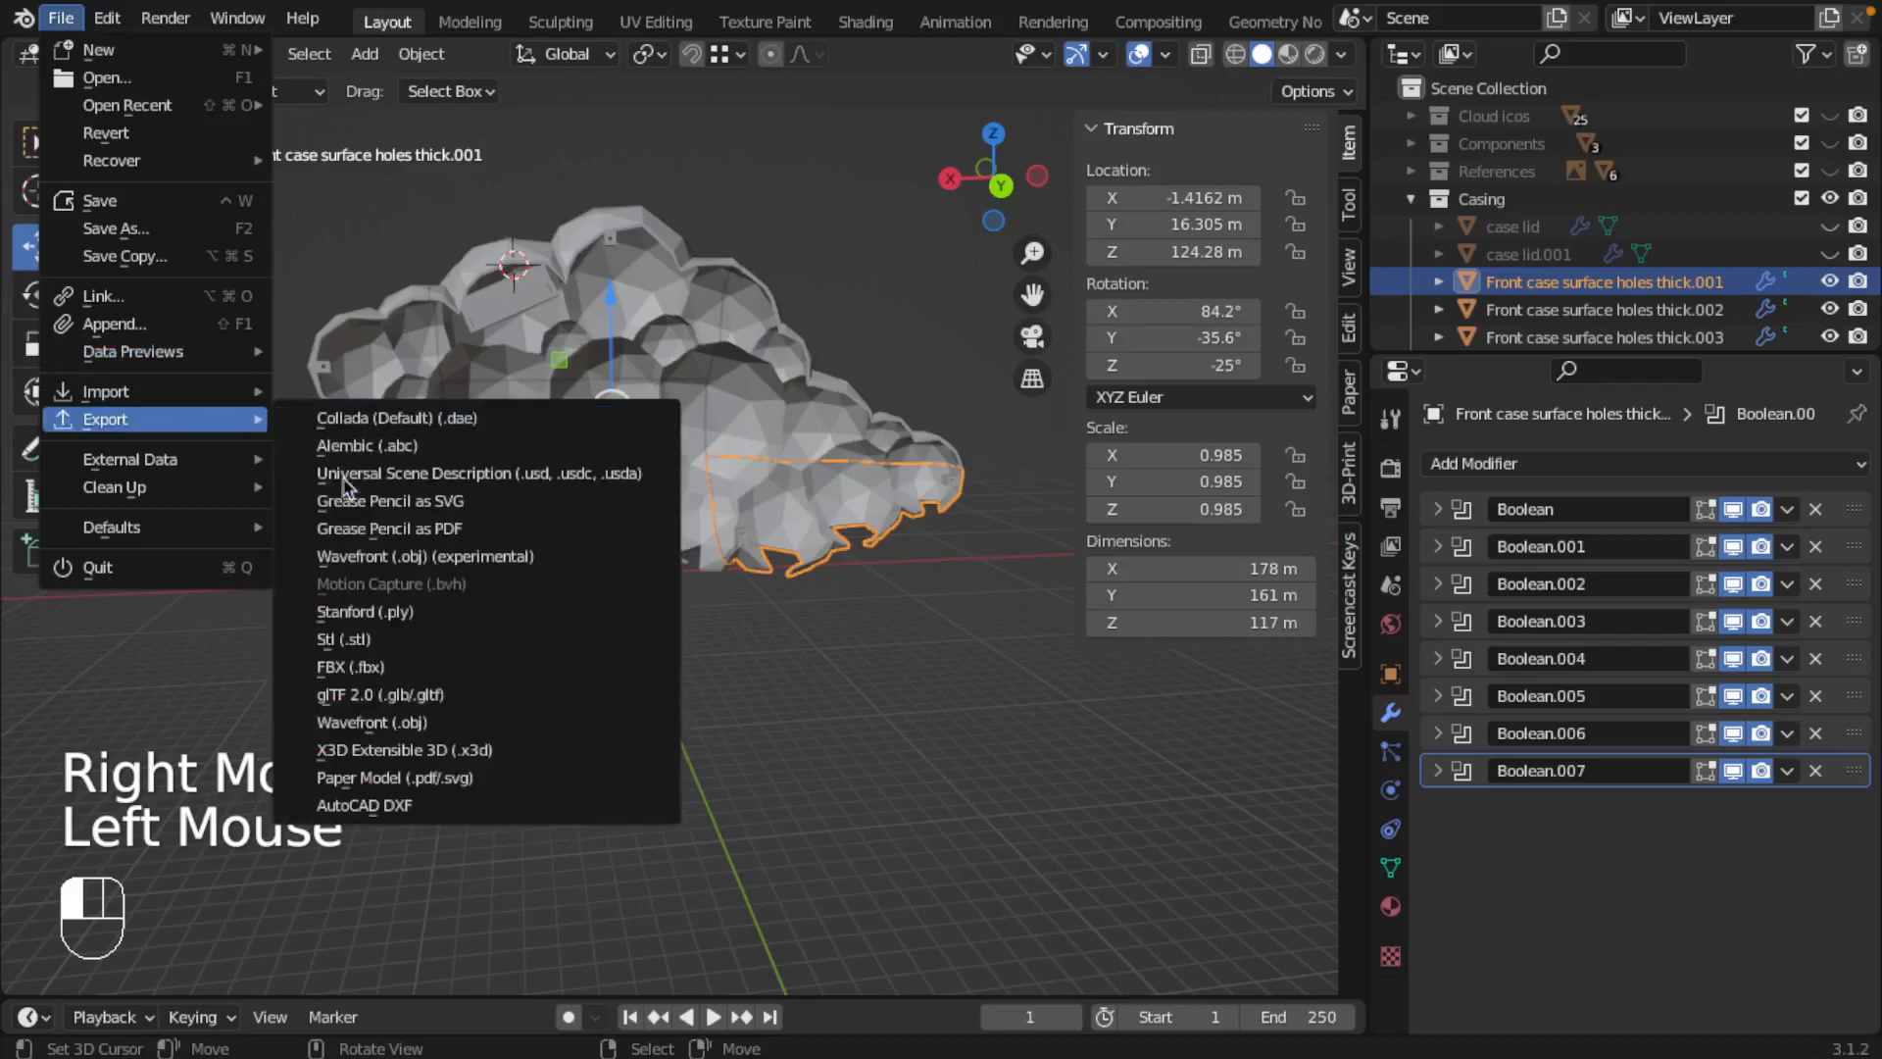
{"action": "left_click", "coordinate": [378, 642]}
{"action": "left_click", "coordinate": [460, 1040]}
{"action": "left_click", "coordinate": [471, 1034]}
{"action": "key", "text": "BackSpace"}
{"action": "type", "text": "5"}
{"action": "key", "text": "Return"}
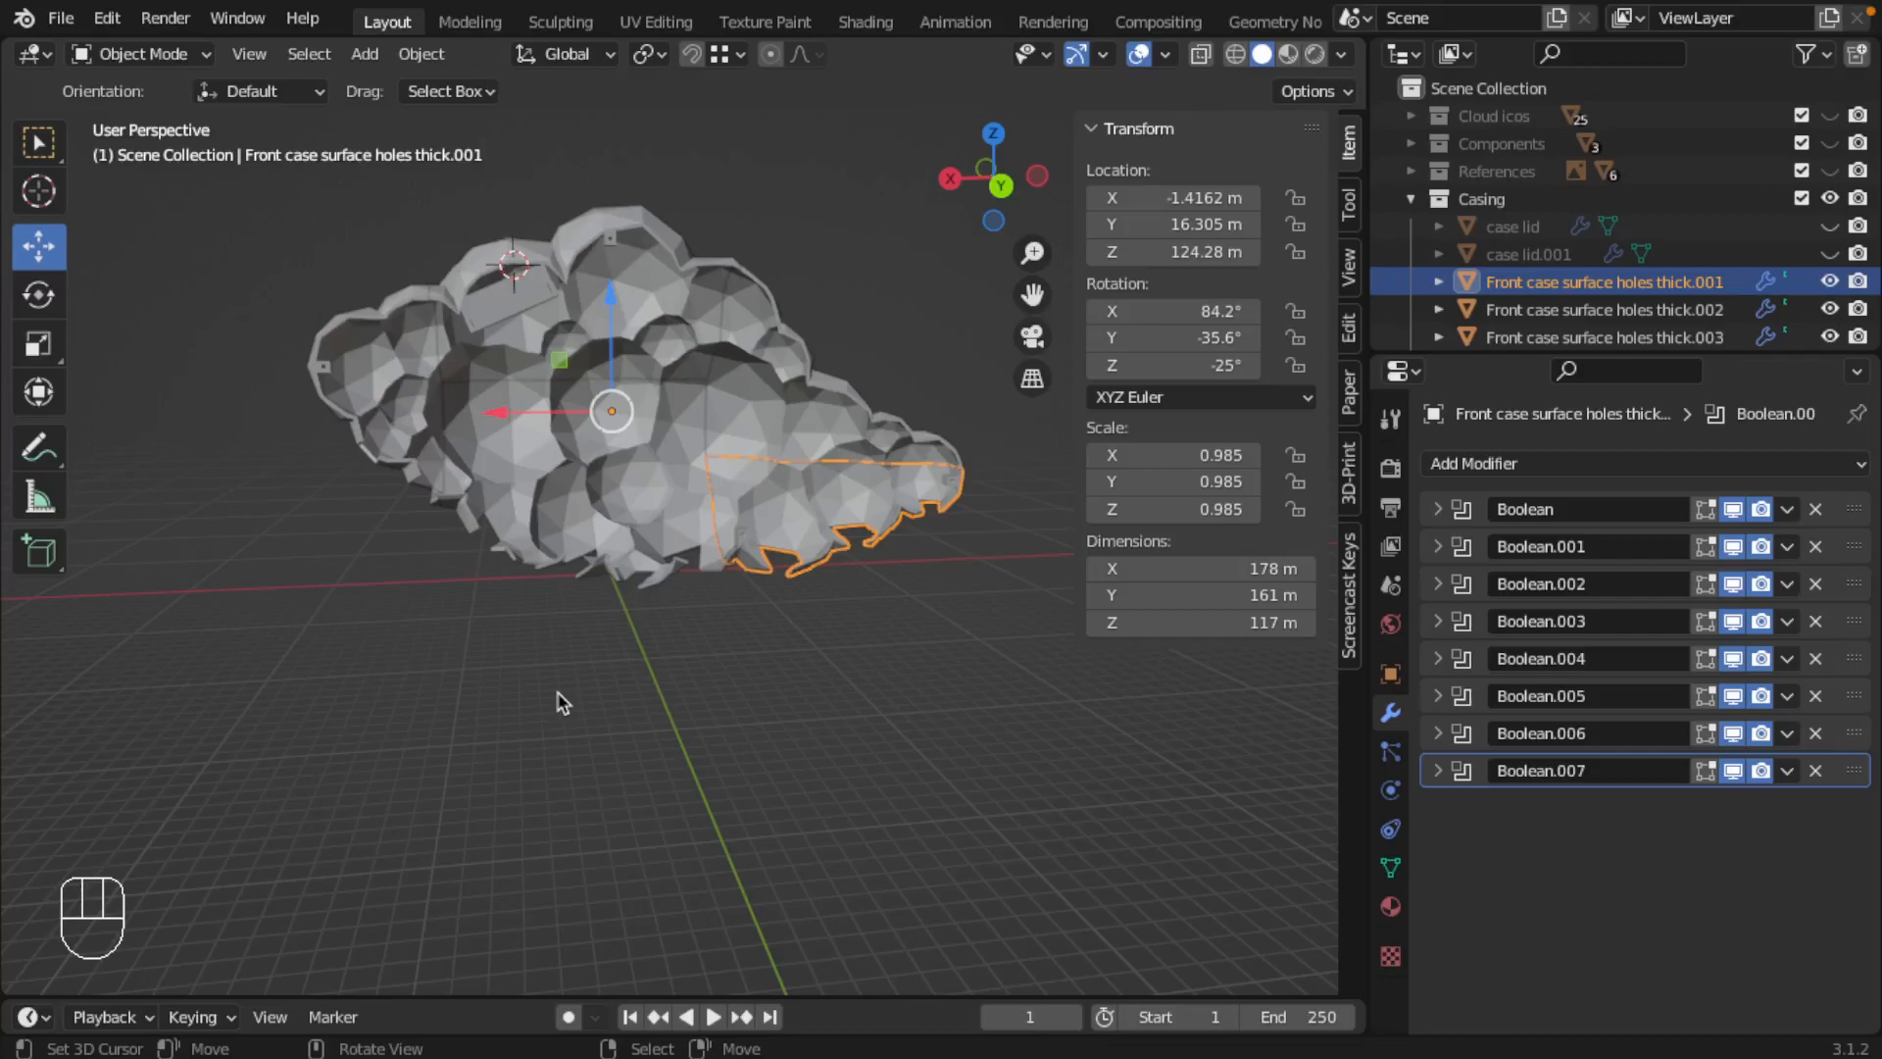
Step: Hide all five front case pieces, Front case surface holes thick.001 through .005, in the viewport
{"action": "scroll", "coordinate": [1804, 254], "scroll_direction": "down", "scroll_amount": 2}
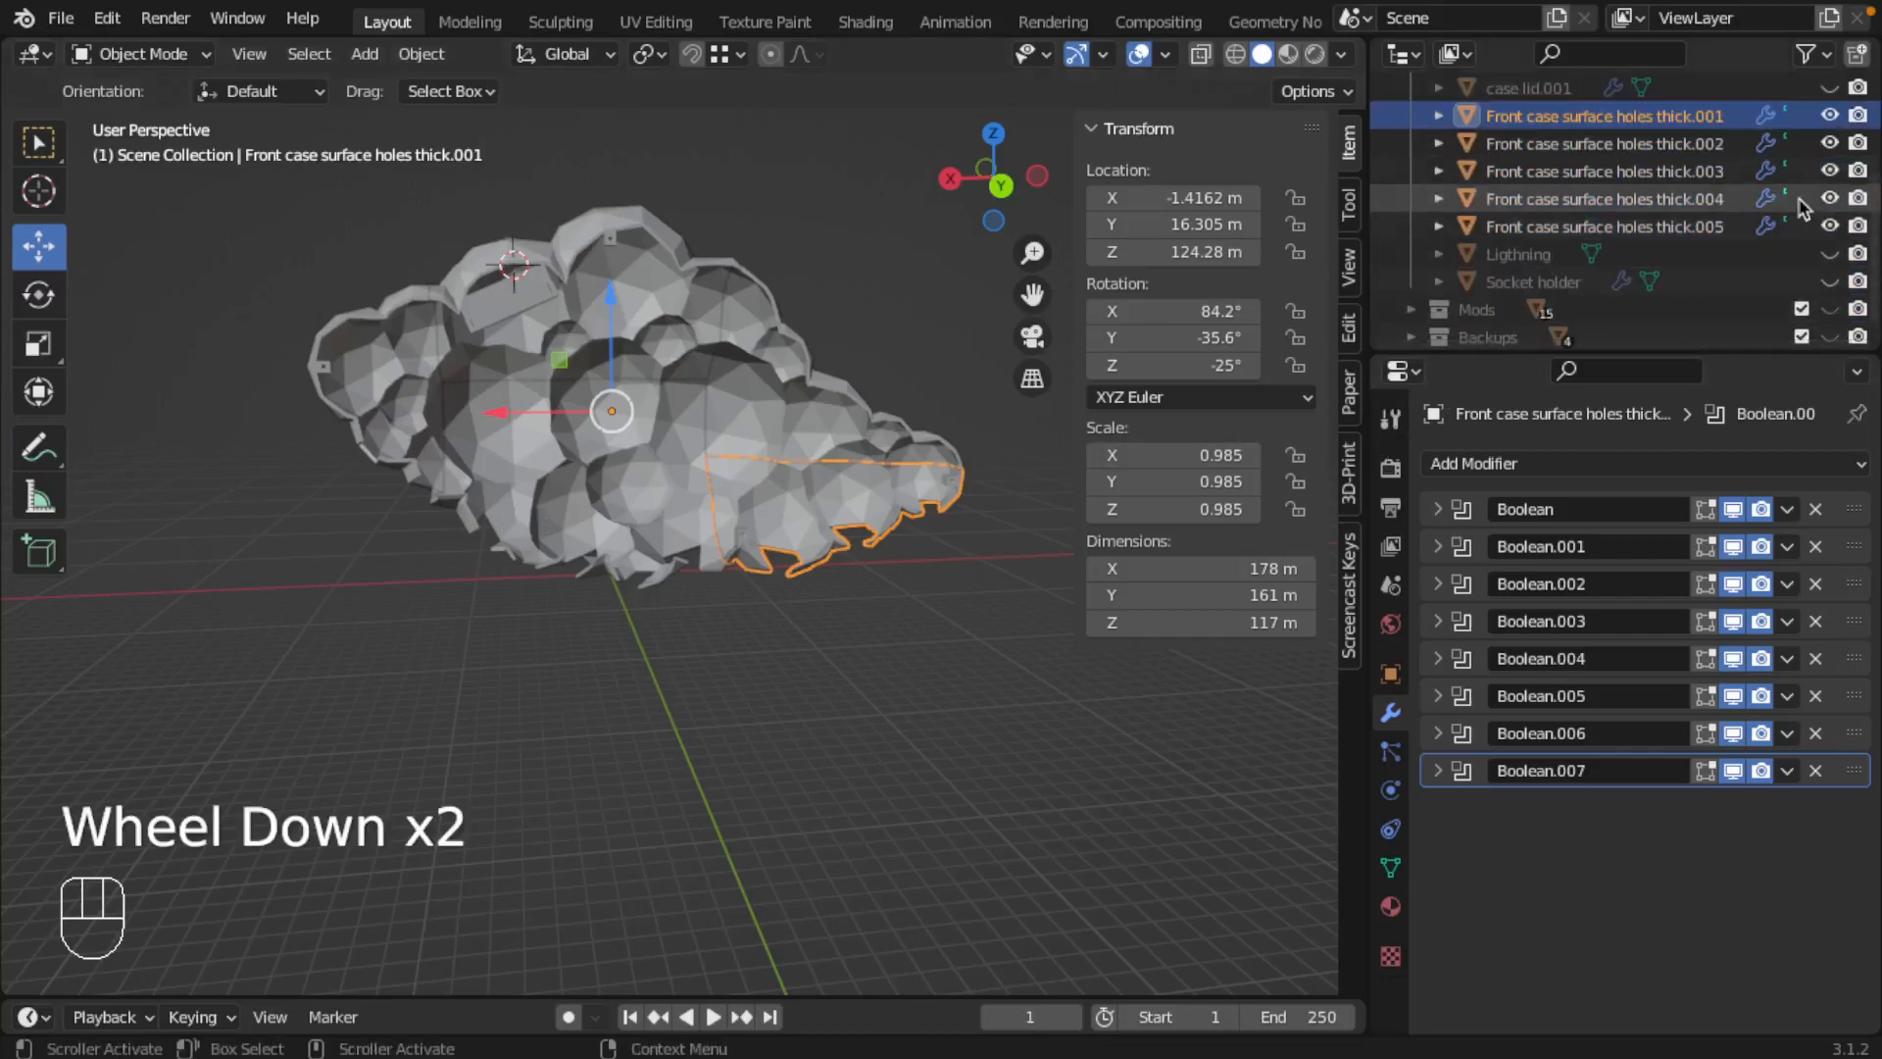
{"action": "left_click", "coordinate": [1830, 114]}
{"action": "left_click", "coordinate": [1830, 142]}
{"action": "left_click", "coordinate": [1829, 170]}
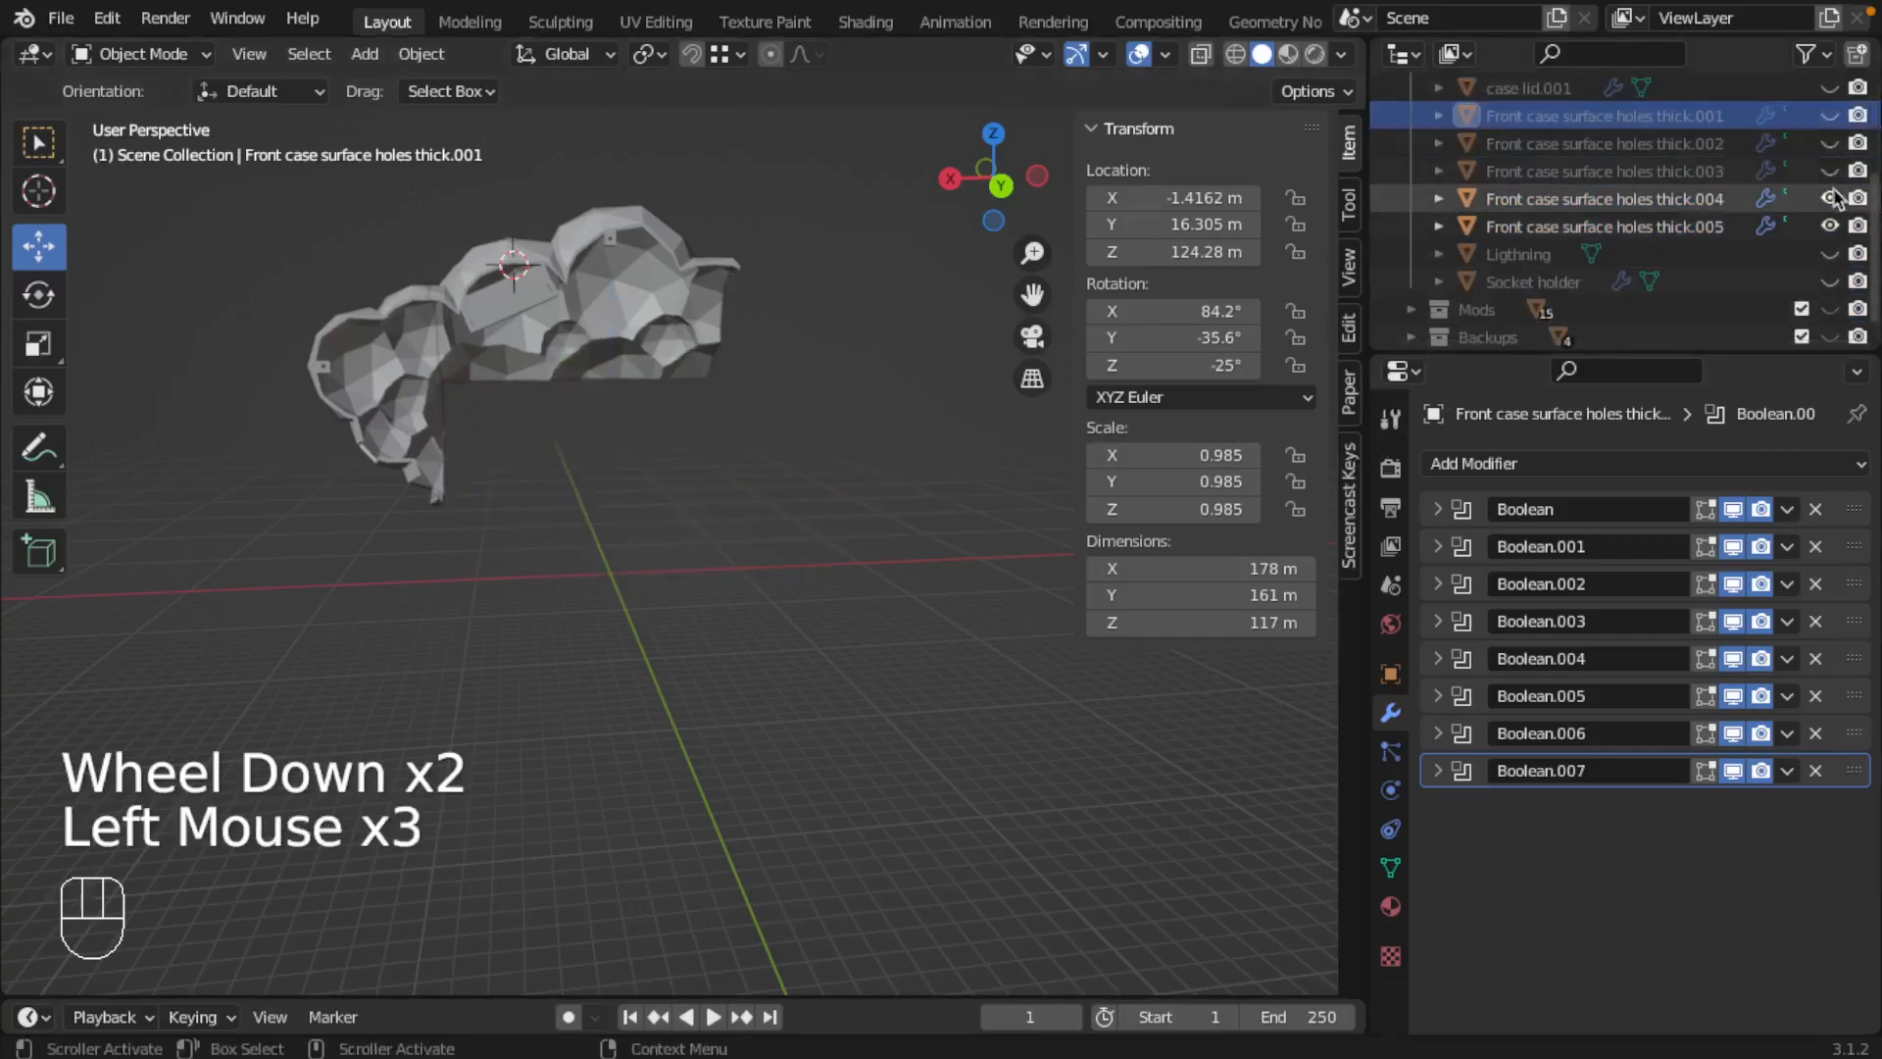
{"action": "left_click", "coordinate": [1829, 198]}
{"action": "left_click", "coordinate": [1829, 226]}
Step: Show the Ligthning, case lid.001 and case lid objects in the viewport and view them from the other side
{"action": "scroll", "coordinate": [1786, 257], "scroll_direction": "up", "scroll_amount": 1}
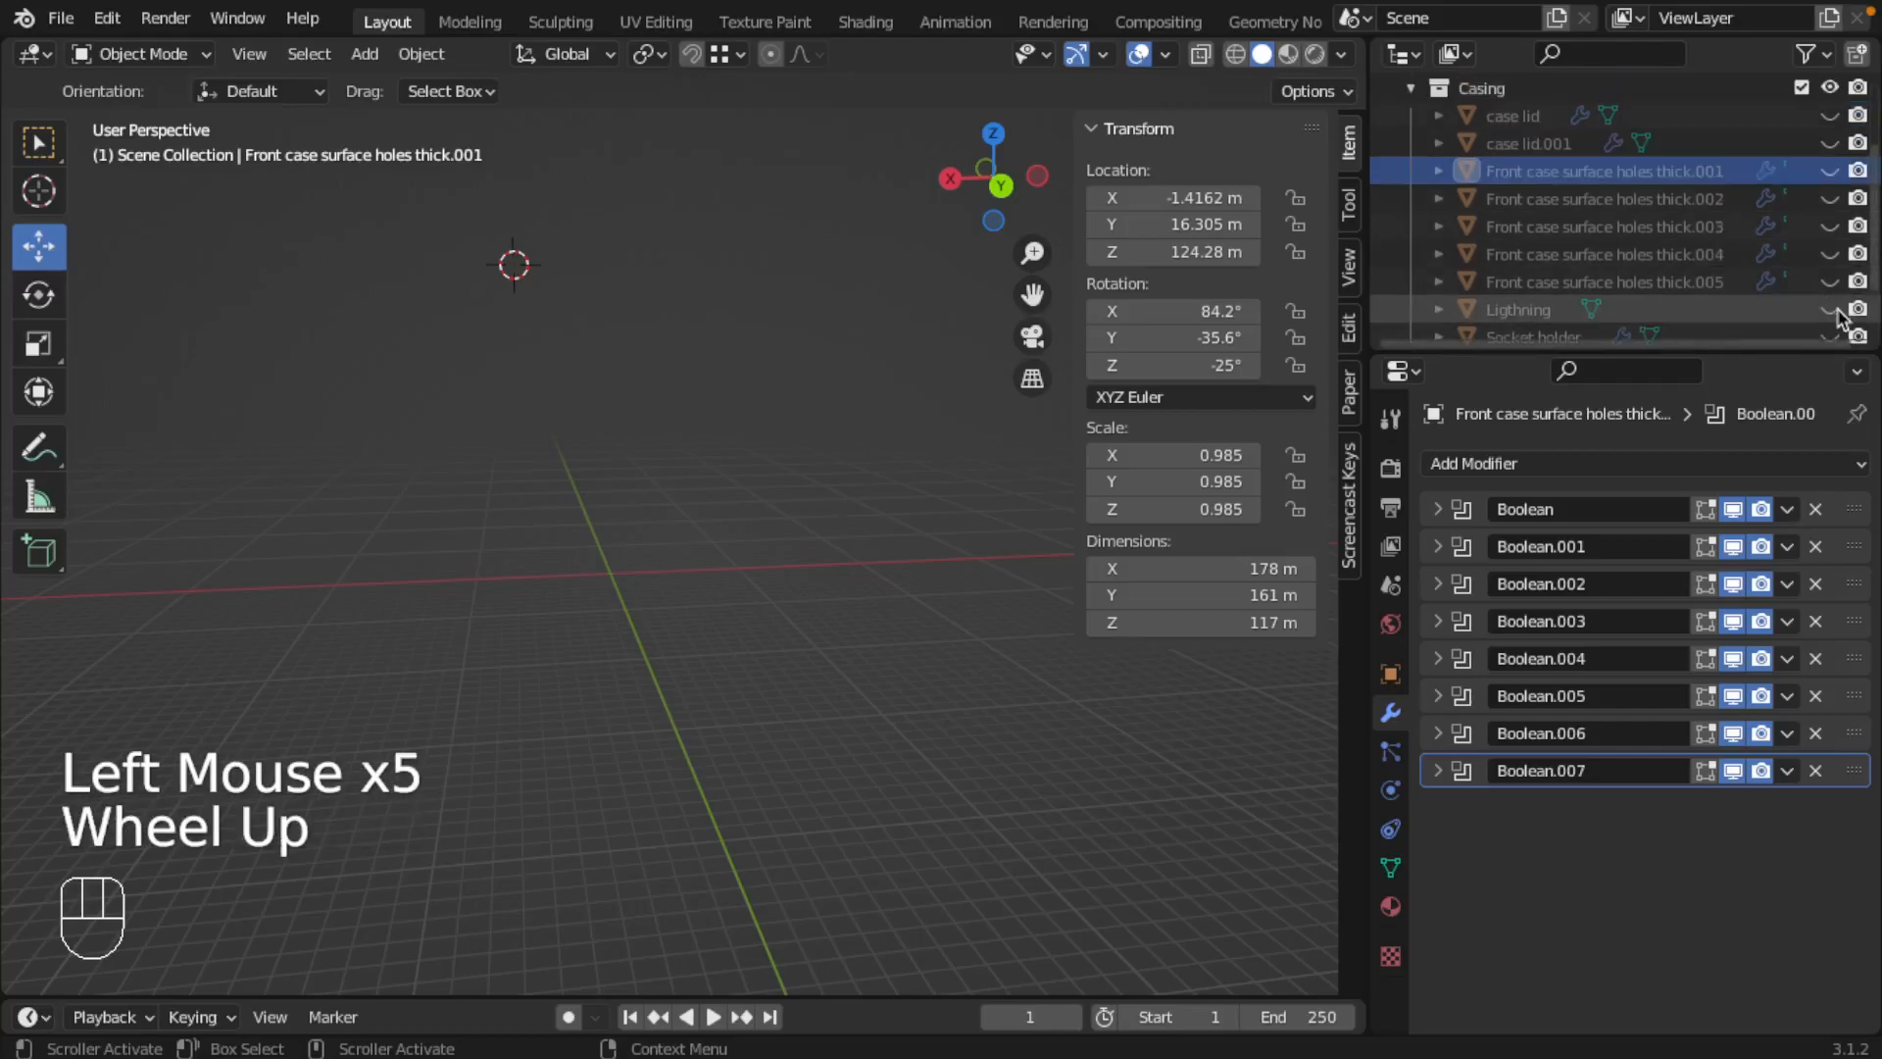
{"action": "left_click", "coordinate": [1830, 309]}
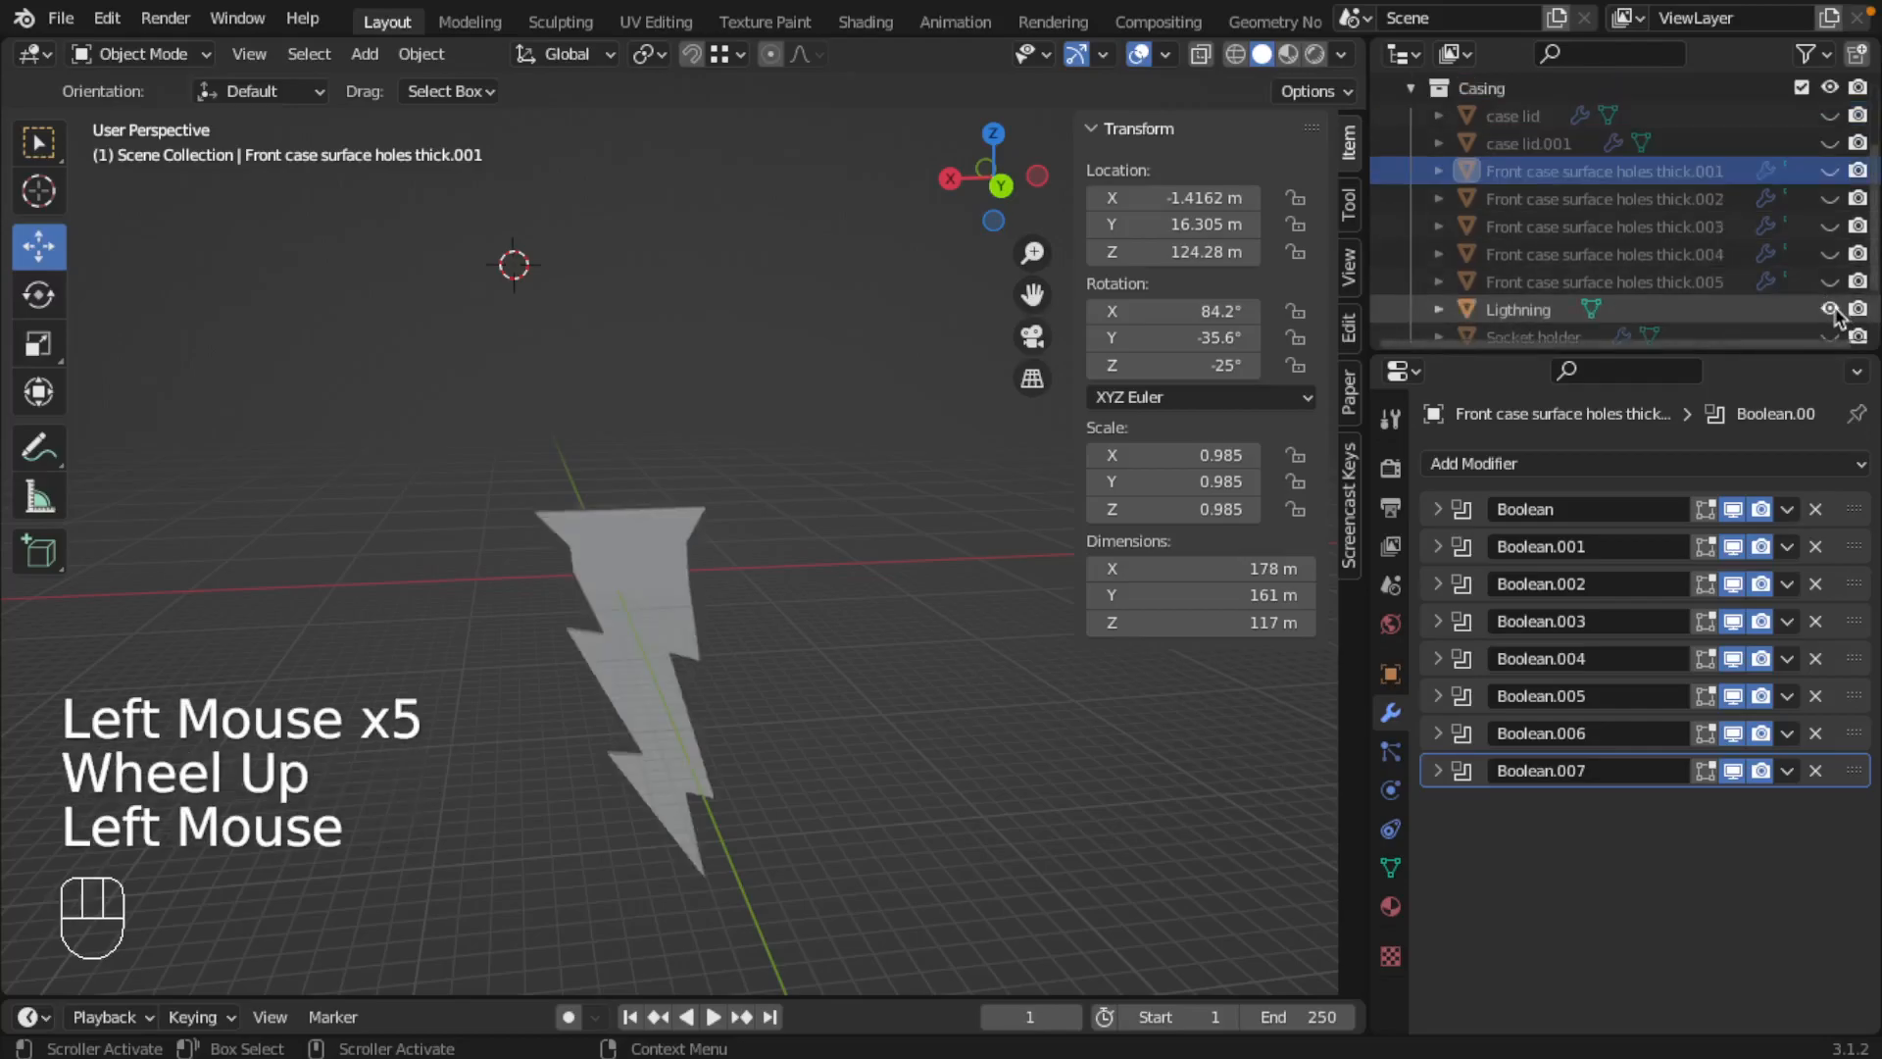
{"action": "left_click", "coordinate": [1830, 143]}
{"action": "left_click", "coordinate": [1830, 116]}
{"action": "middle_click_drag", "start_coordinate": [879, 397], "coordinate": [1005, 443]}
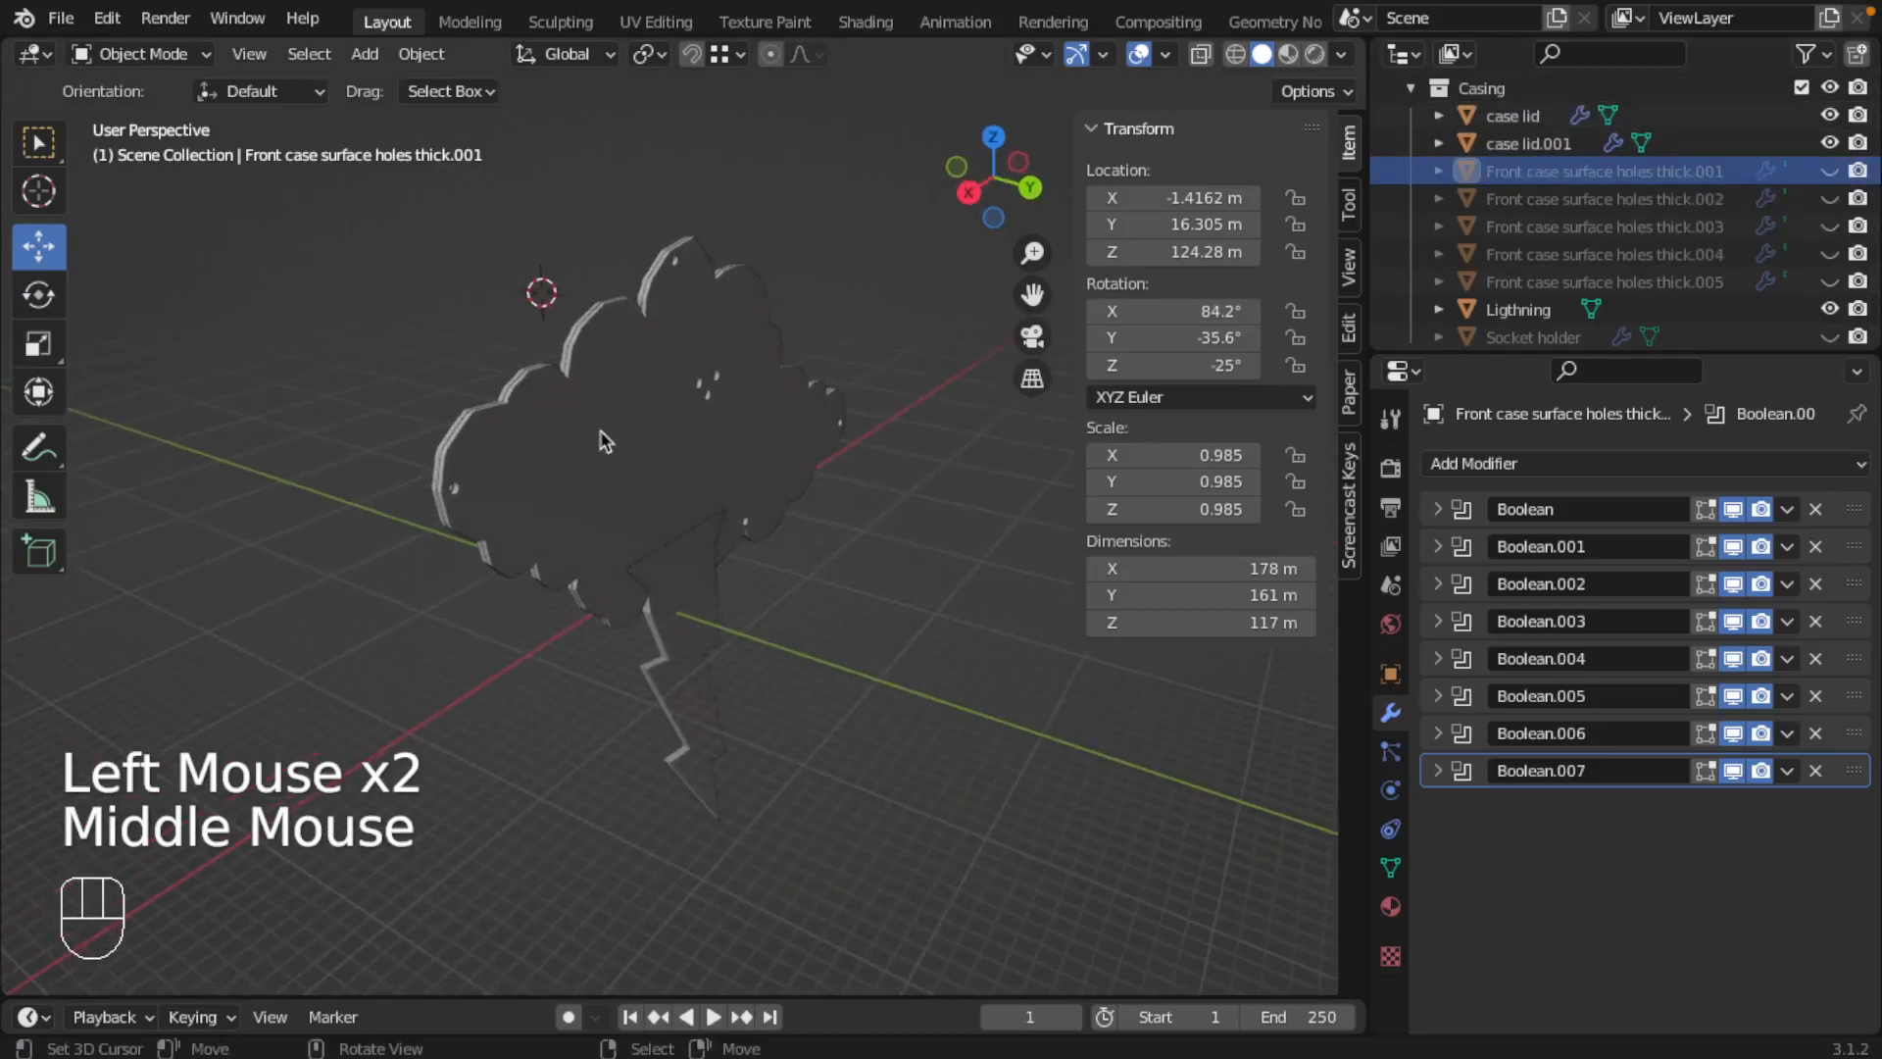
Step: Rename the case lid.001 object as case lid outer
{"action": "left_click", "coordinate": [1567, 145]}
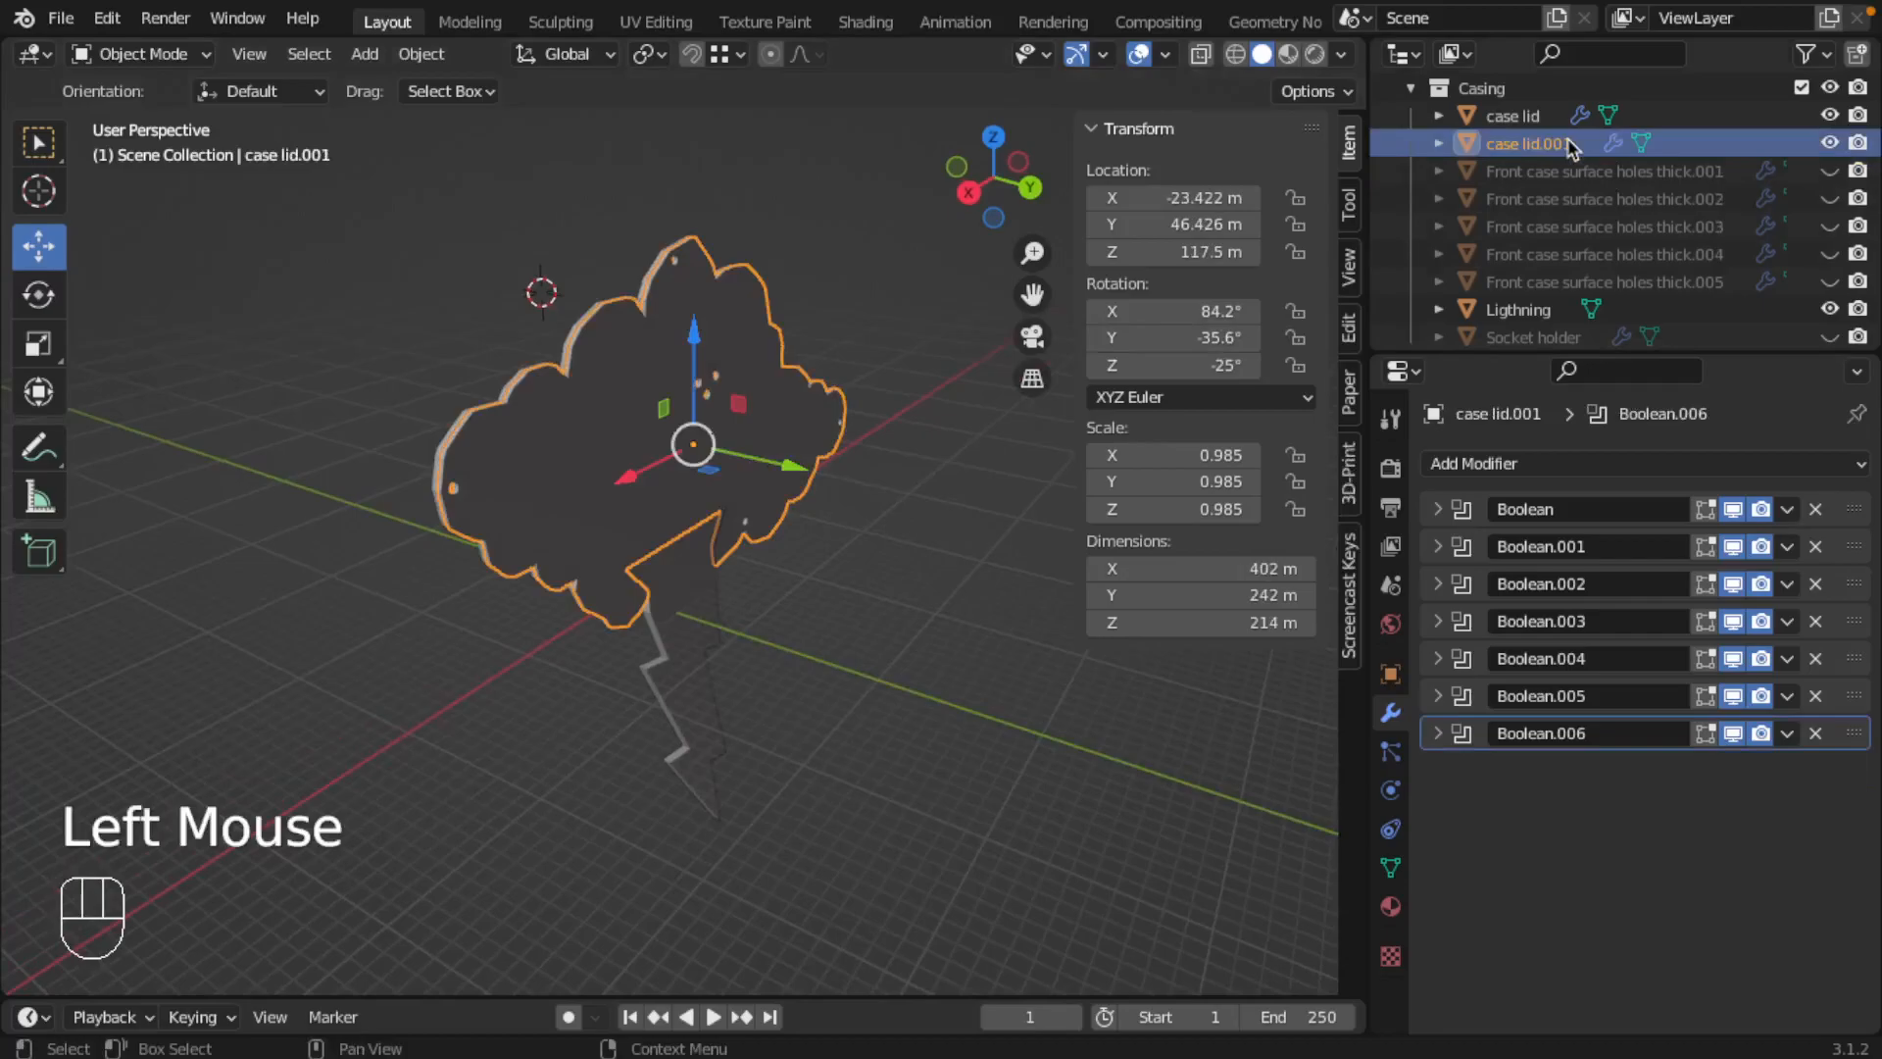
{"action": "double_click", "coordinate": [1570, 144]}
{"action": "left_click", "coordinate": [1579, 196]}
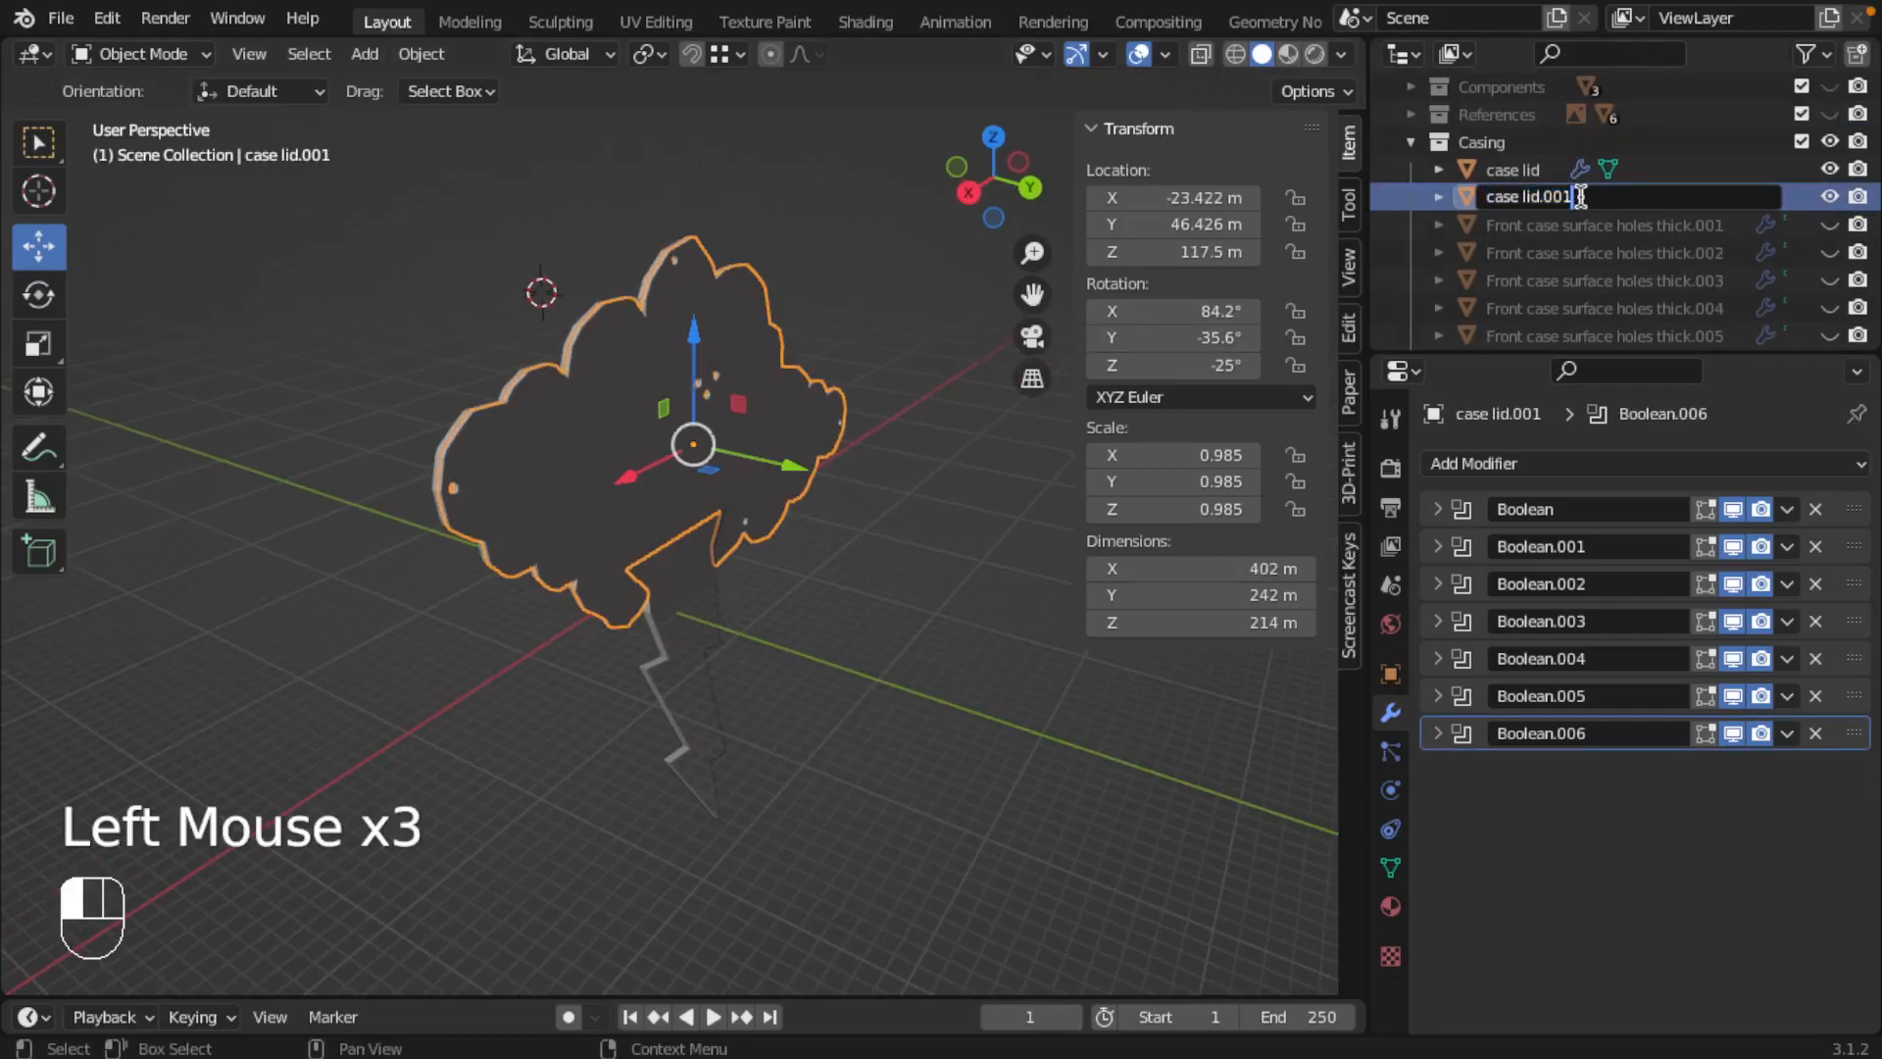
{"action": "key", "text": "BackSpace"}
{"action": "key", "text": "BackSpace"}
{"action": "key", "text": "BackSpace"}
{"action": "type", "text": "outer"}
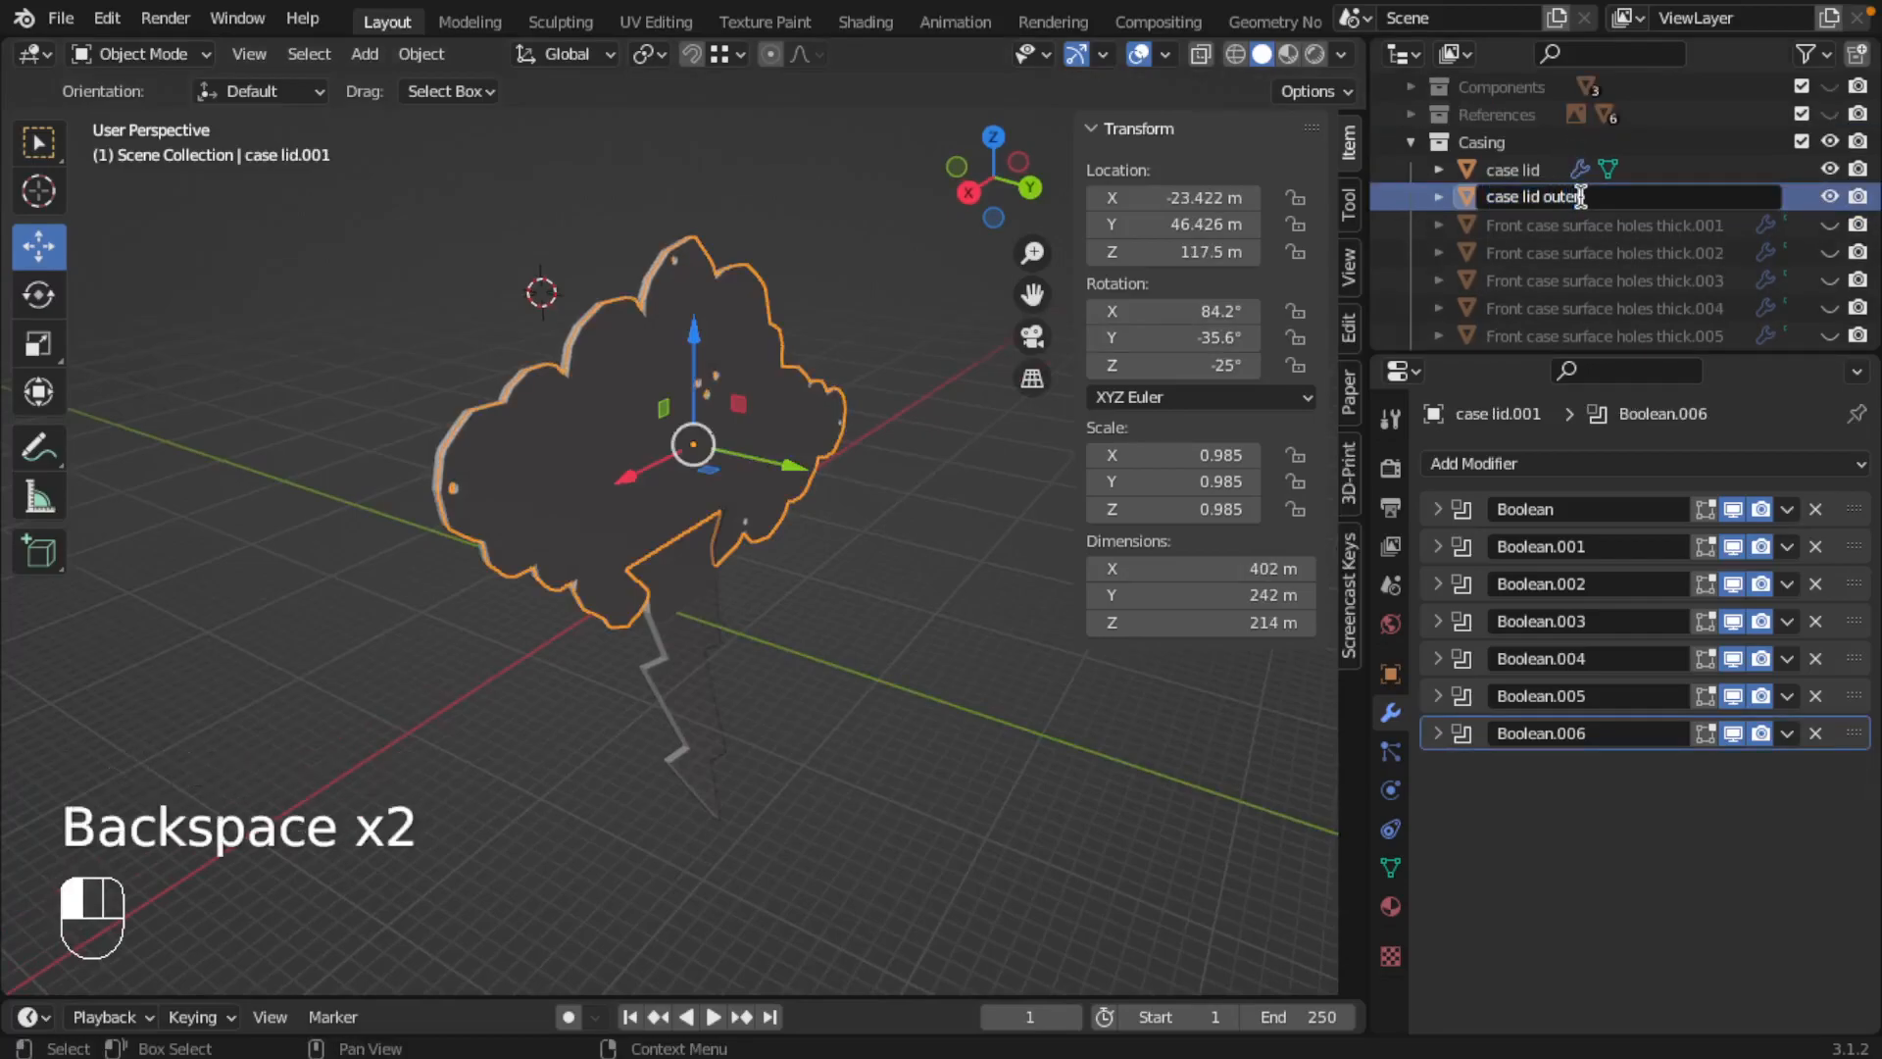
{"action": "key", "text": "Return"}
Step: Rename the case lid object as case lid inner
{"action": "double_click", "coordinate": [1522, 172]}
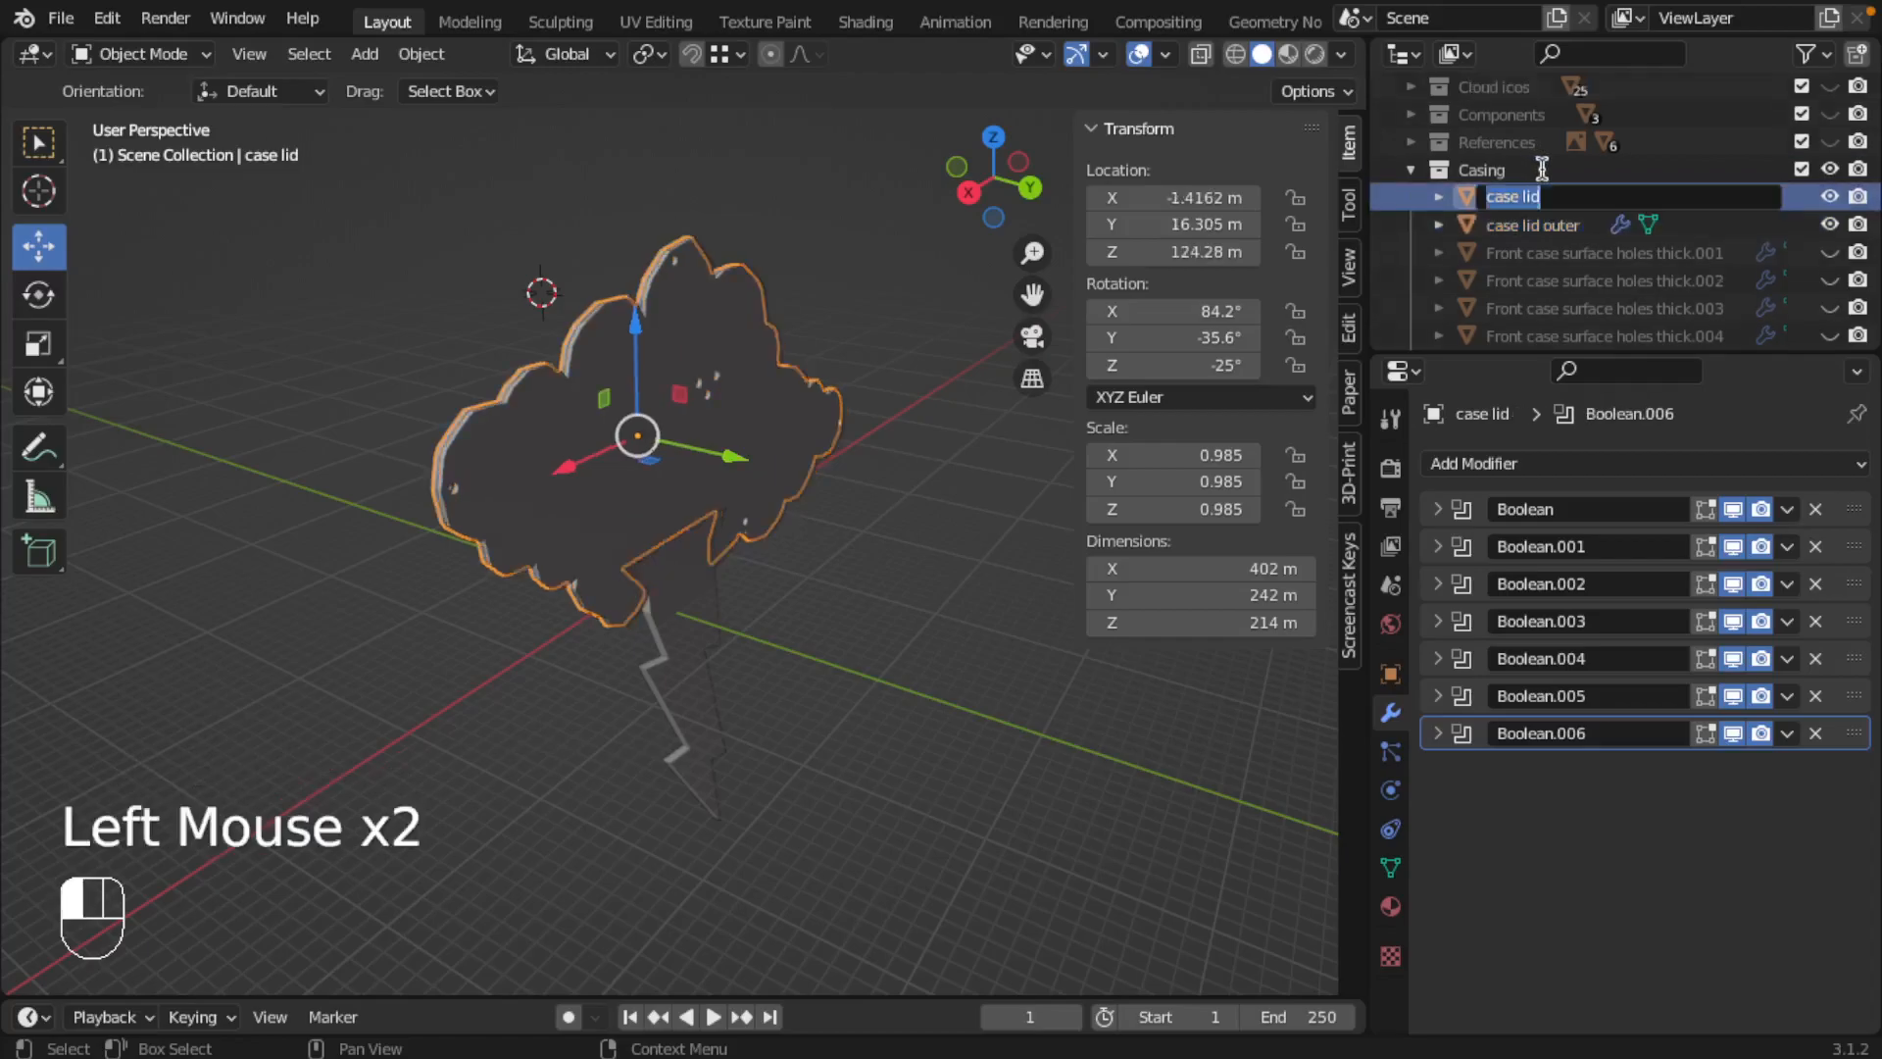
{"action": "type", "text": "inner"}
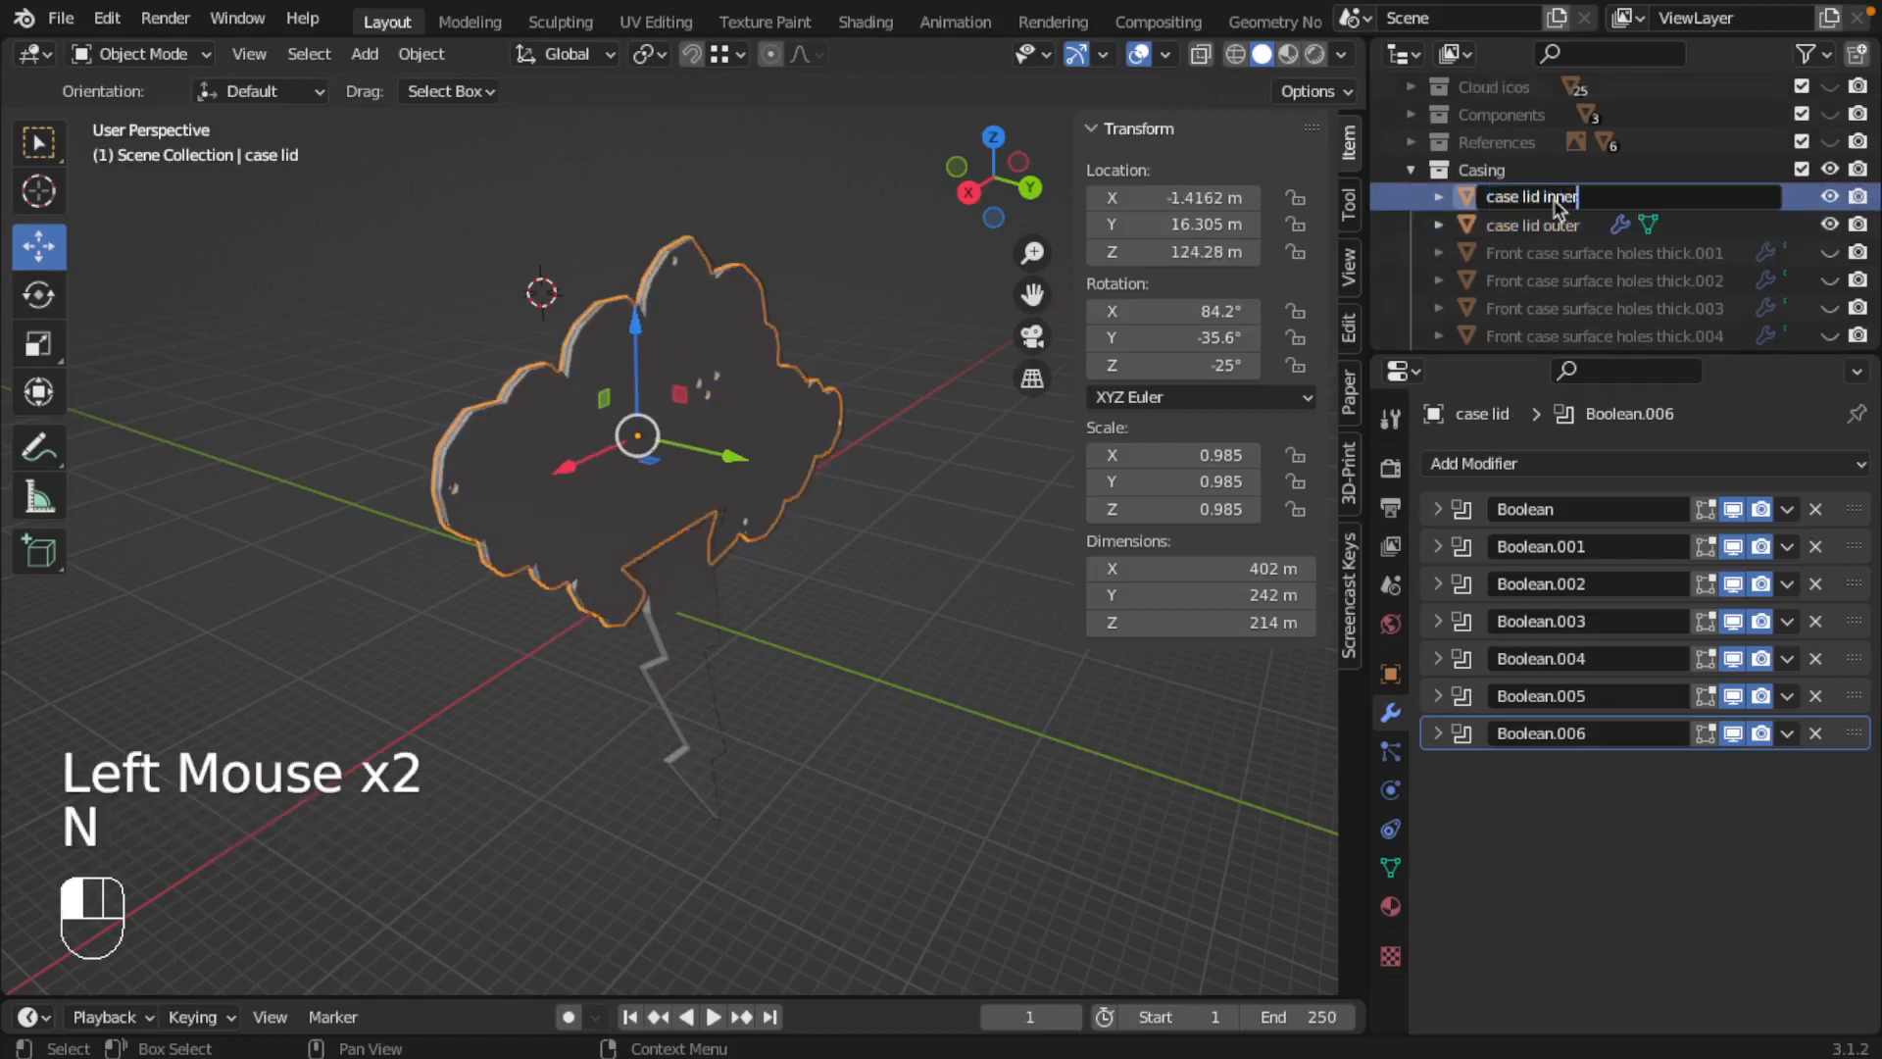
{"action": "key", "text": "Return"}
Step: Add a cube mesh to the Casing collection
{"action": "middle_click_drag", "start_coordinate": [554, 505], "coordinate": [707, 399]}
{"action": "right_click", "coordinate": [726, 648]}
{"action": "middle_click_drag", "start_coordinate": [725, 647], "coordinate": [856, 647]}
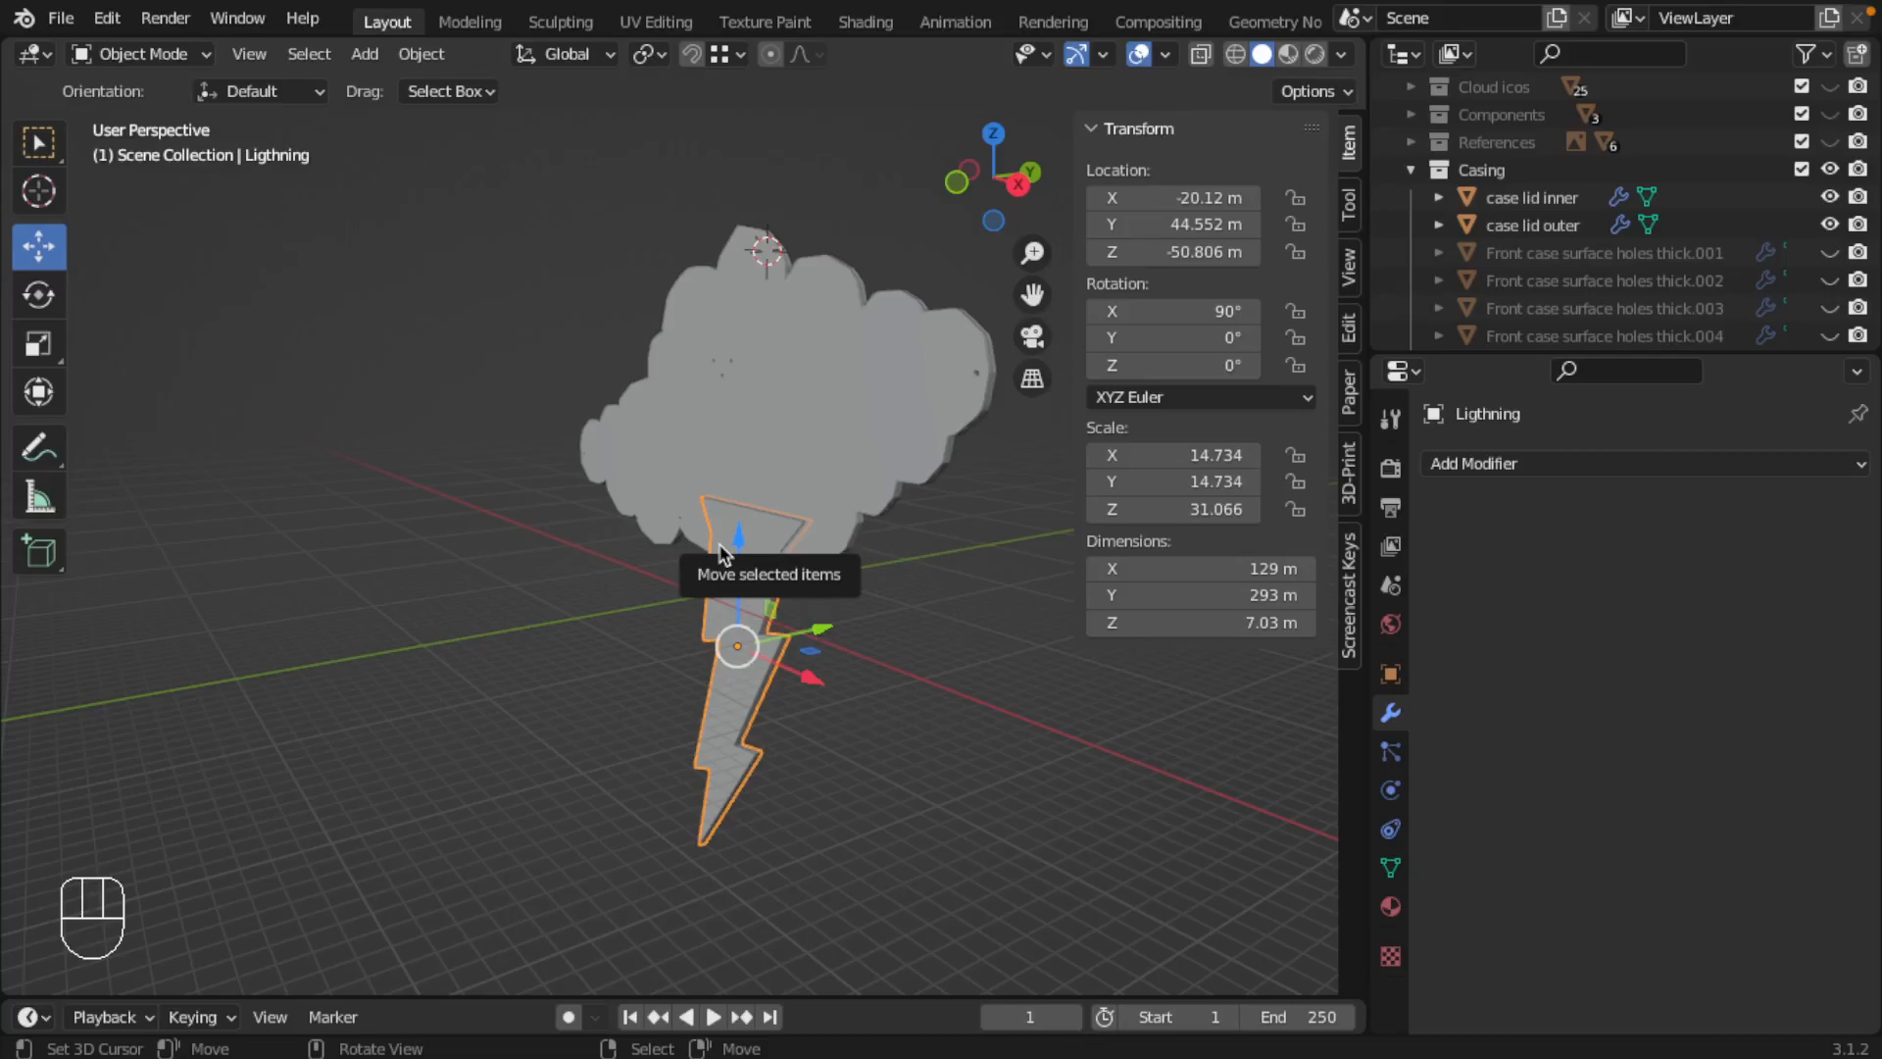
{"action": "left_click", "coordinate": [1508, 144]}
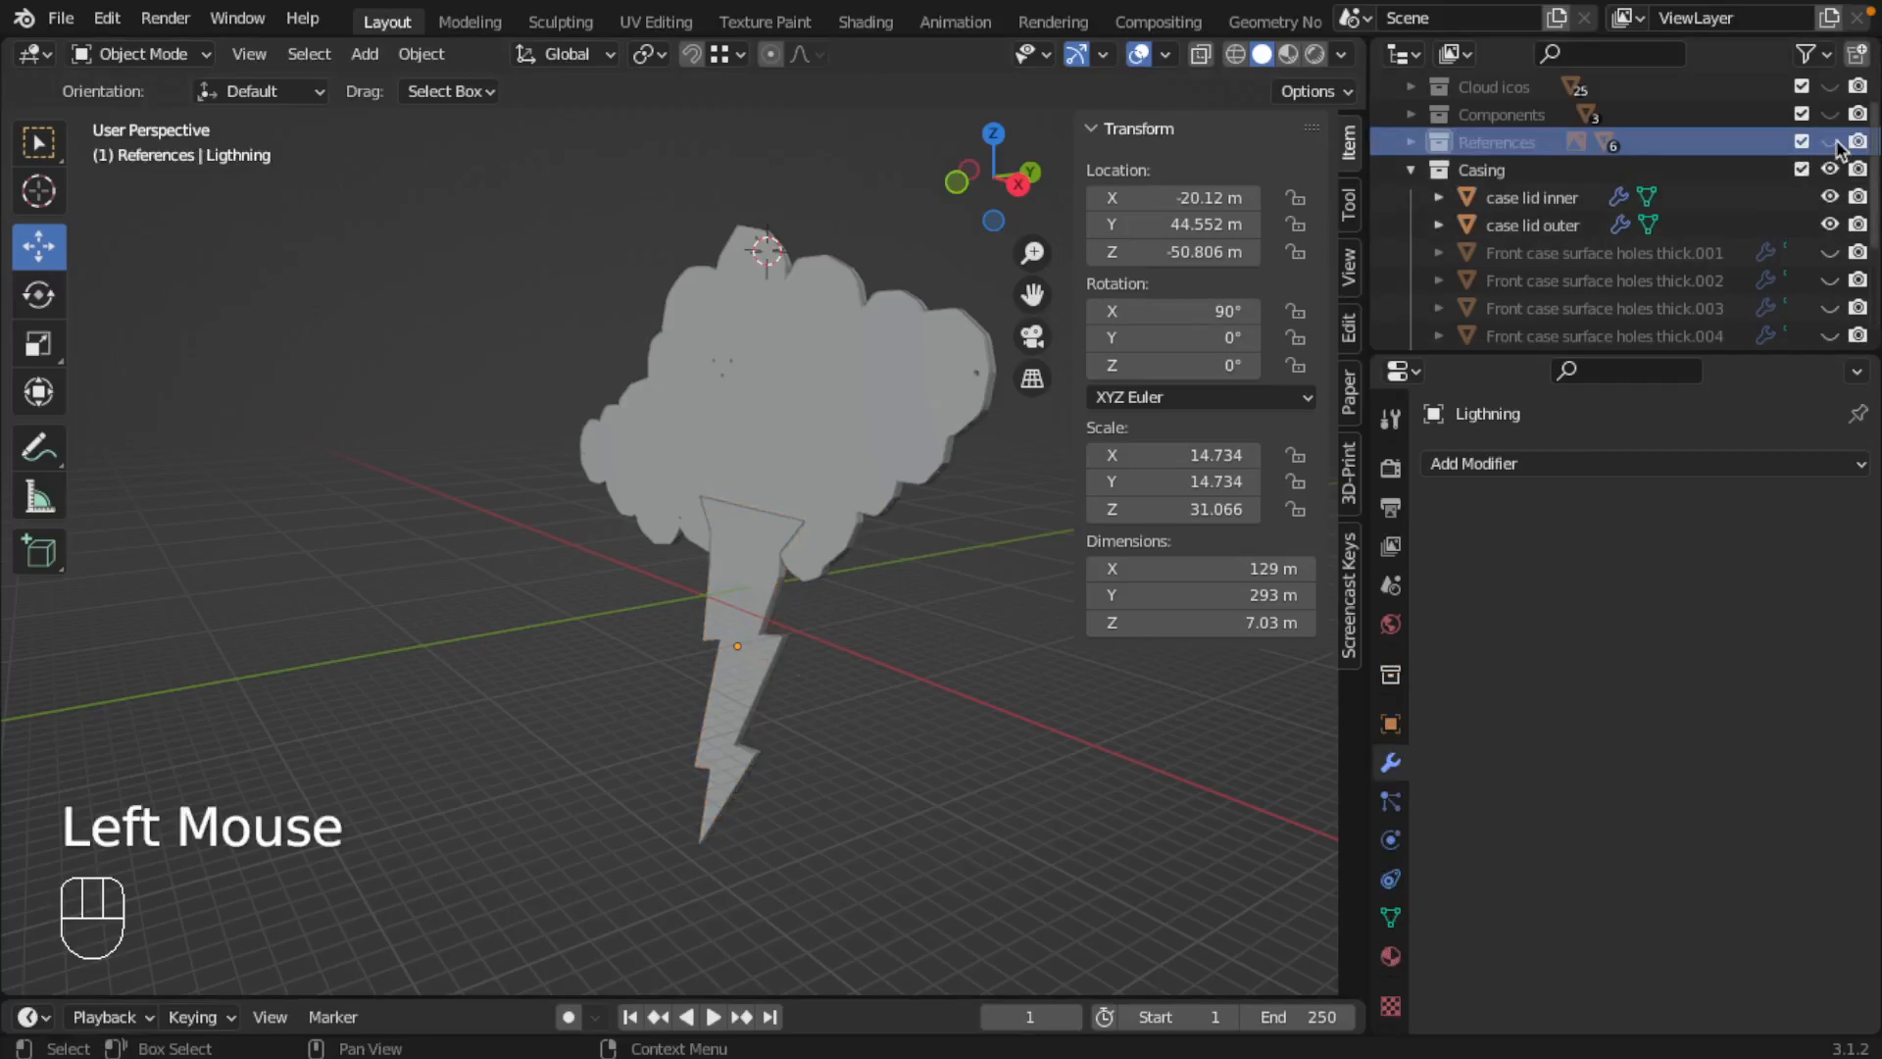
{"action": "left_click", "coordinate": [1461, 171]}
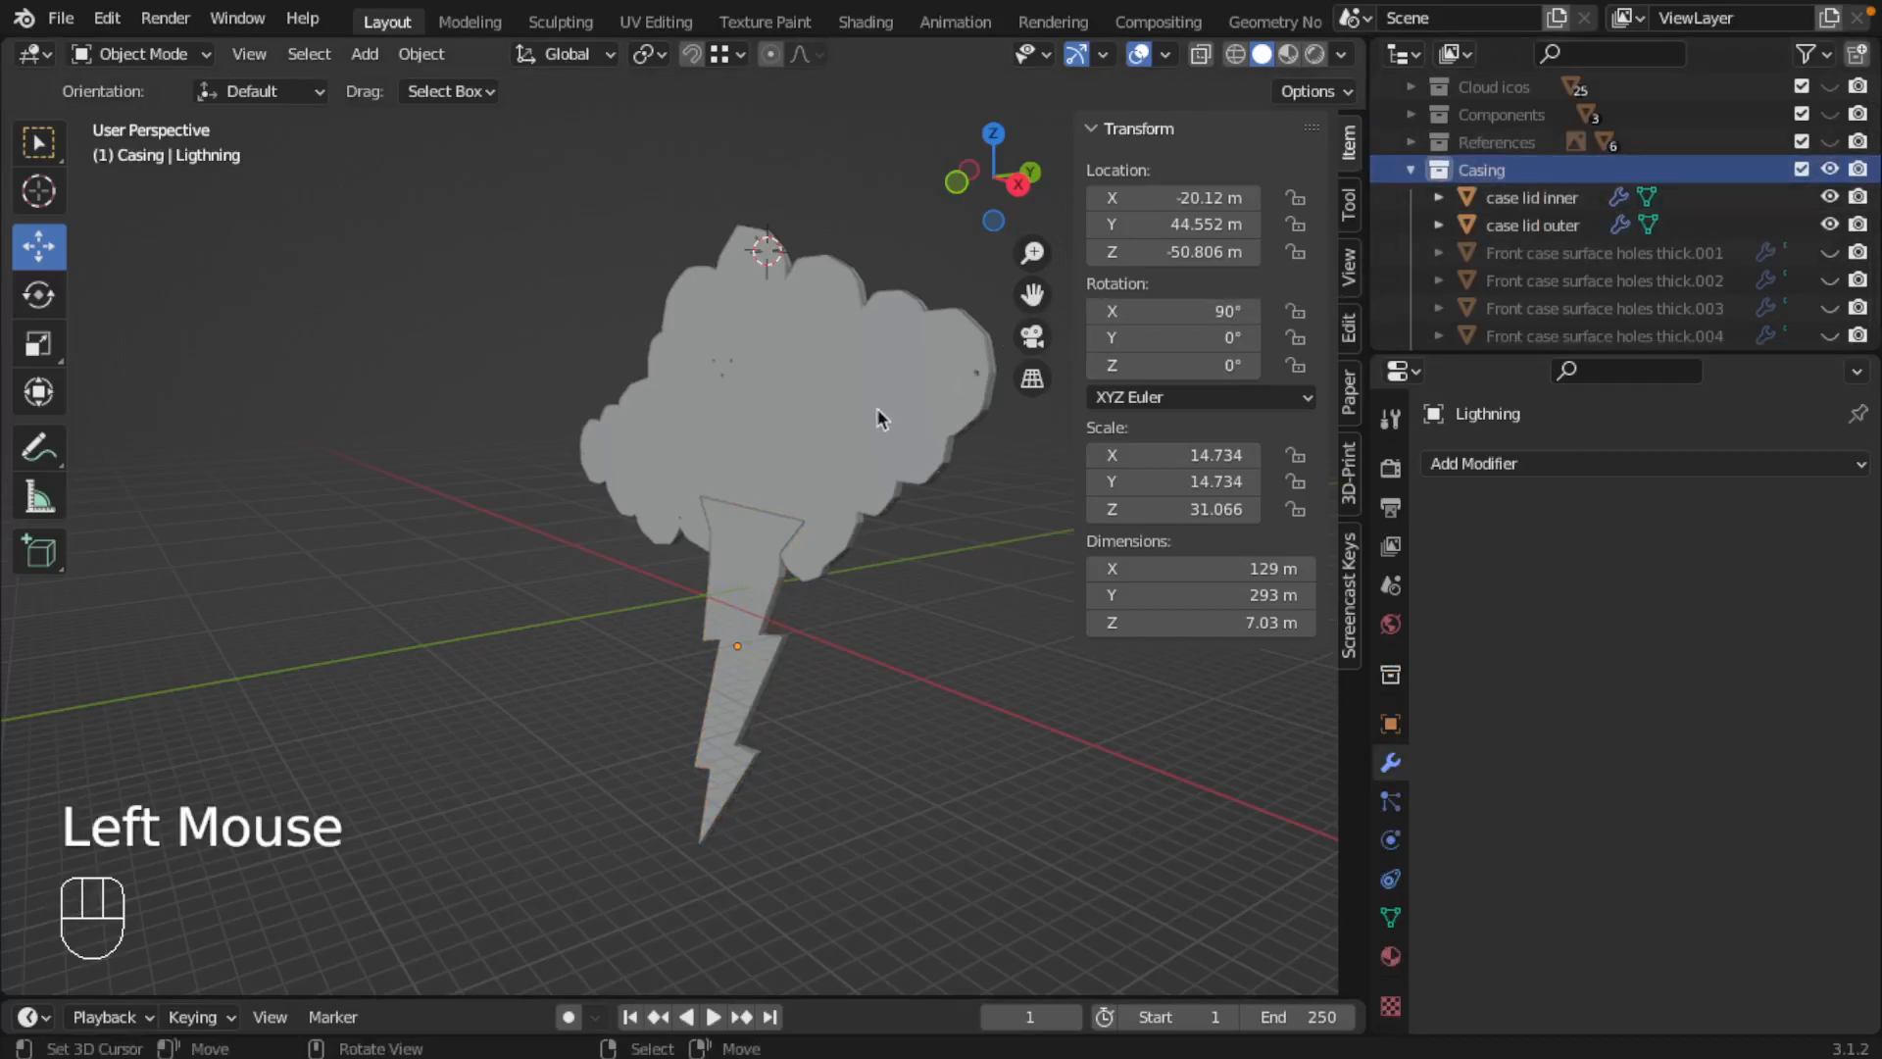
{"action": "key", "text": "shift+a"}
{"action": "left_click", "coordinate": [1054, 437]}
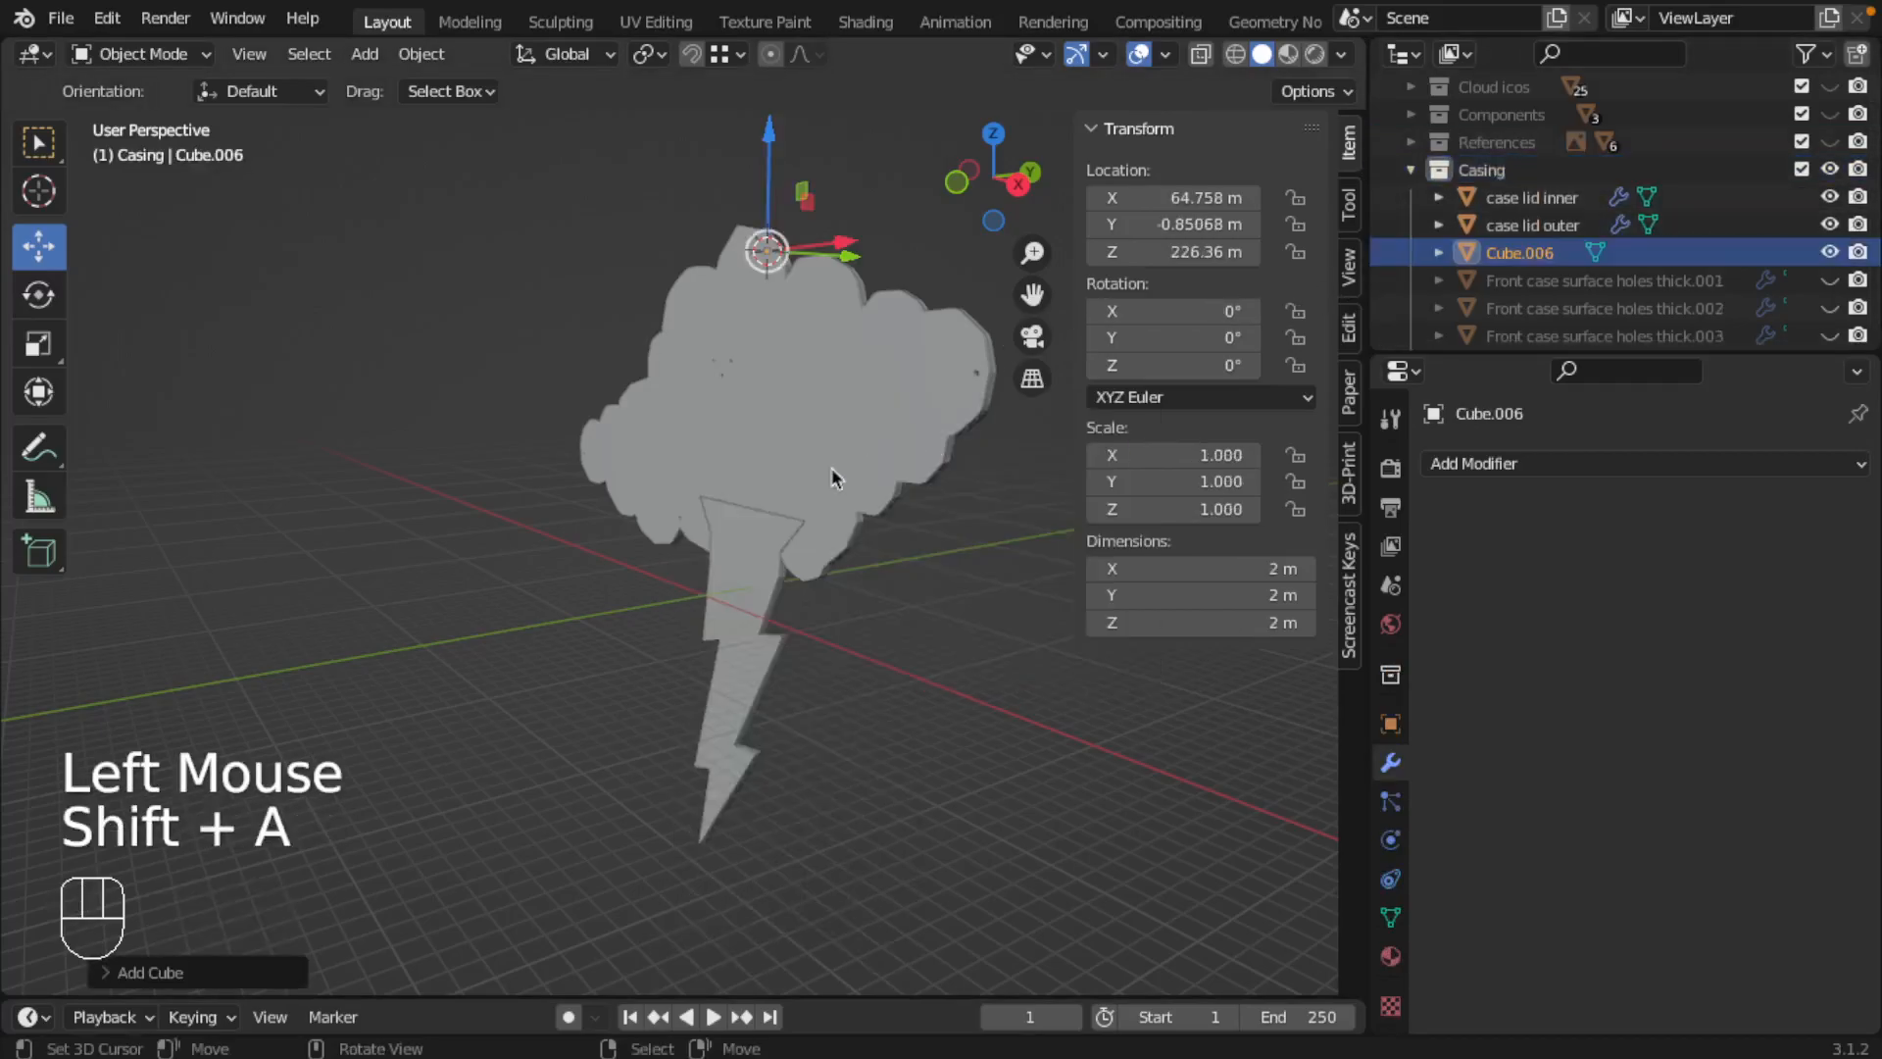
Step: Set the cube's dimensions to X 505 m, Y 300 m and Z about 21.2 m
{"action": "left_click", "coordinate": [1169, 569]}
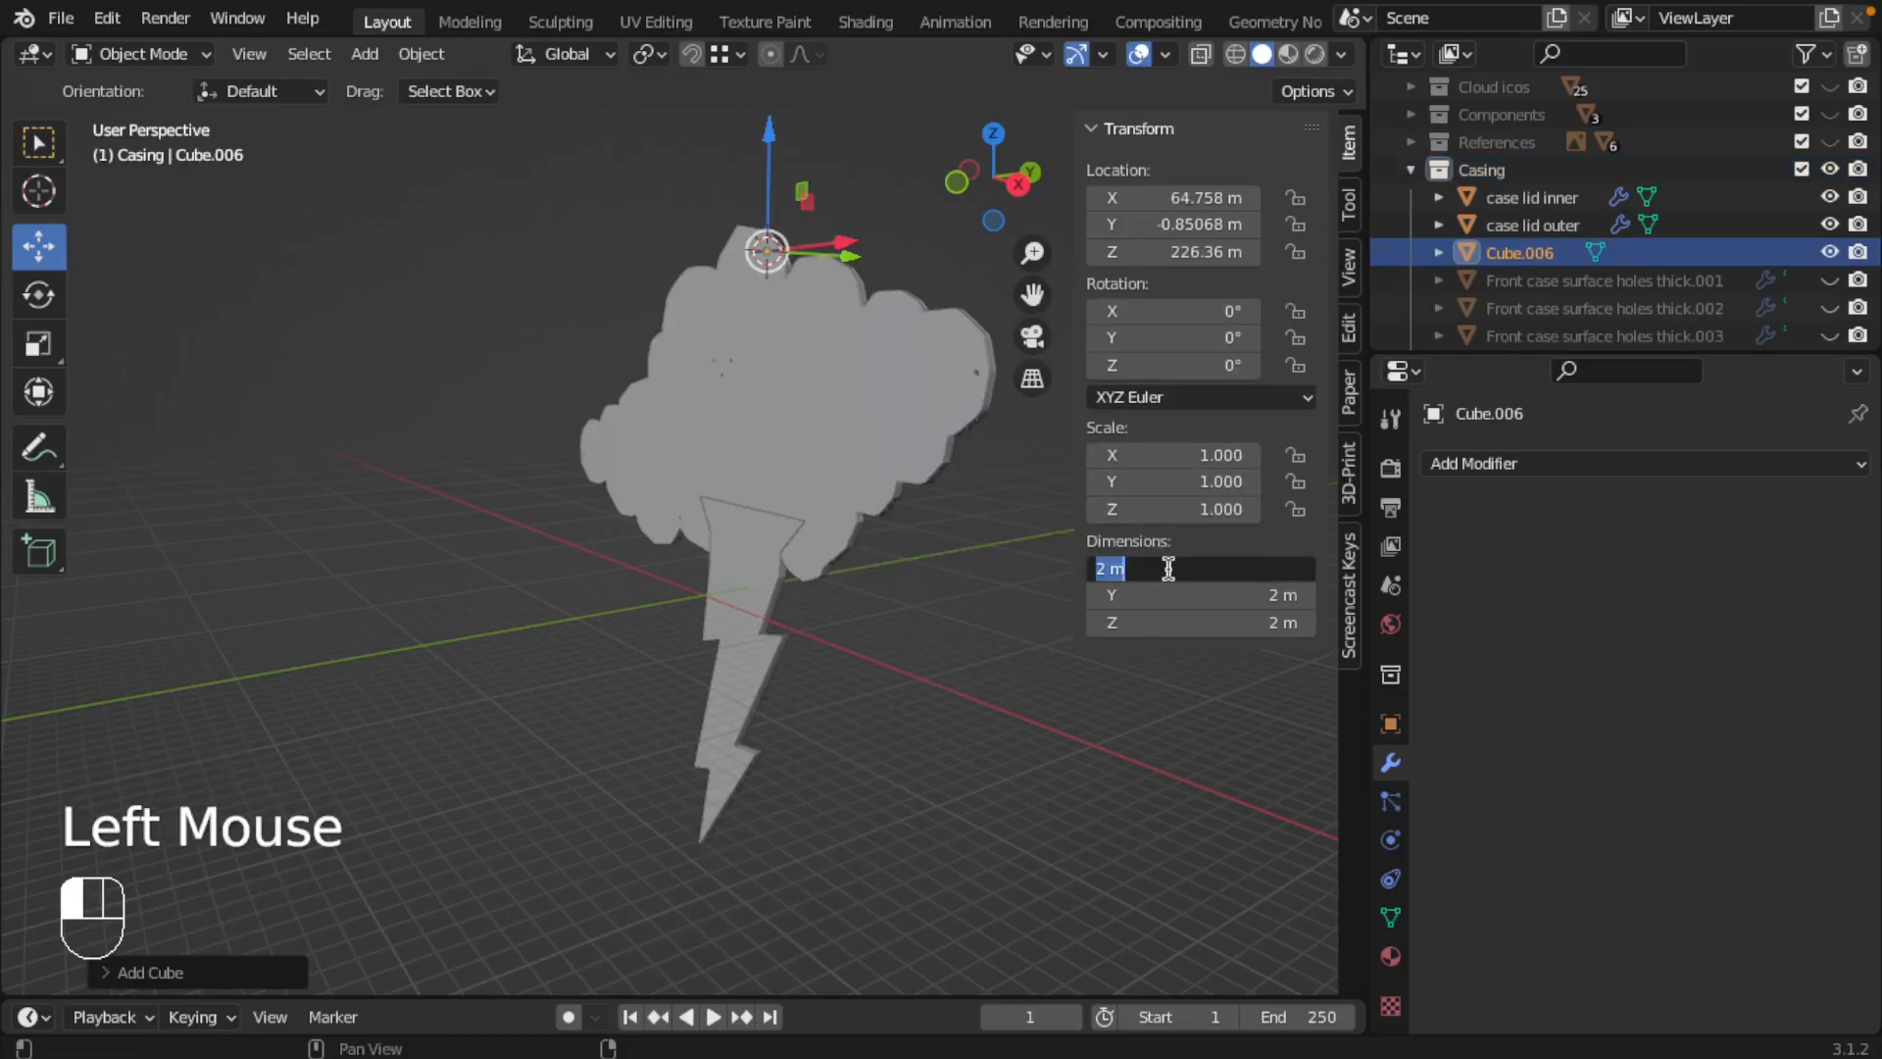
{"action": "type", "text": "505"}
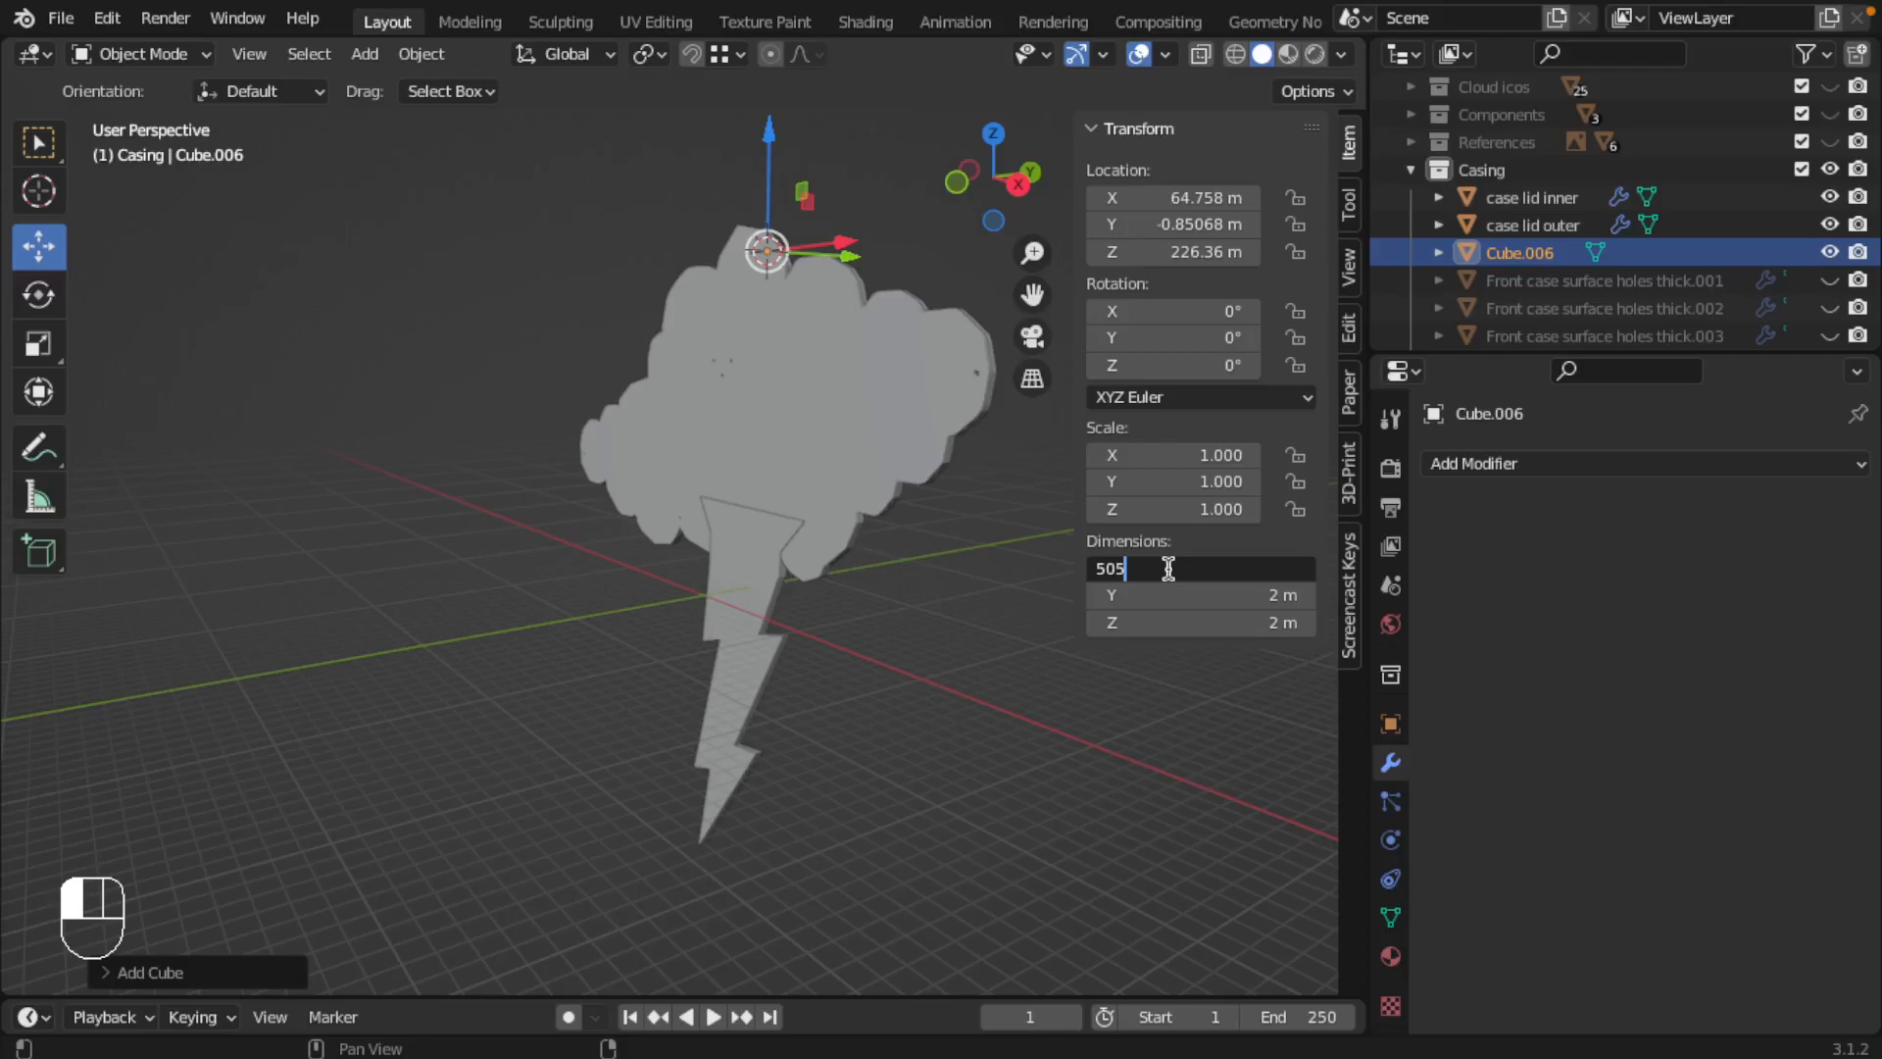
{"action": "key", "text": "Return"}
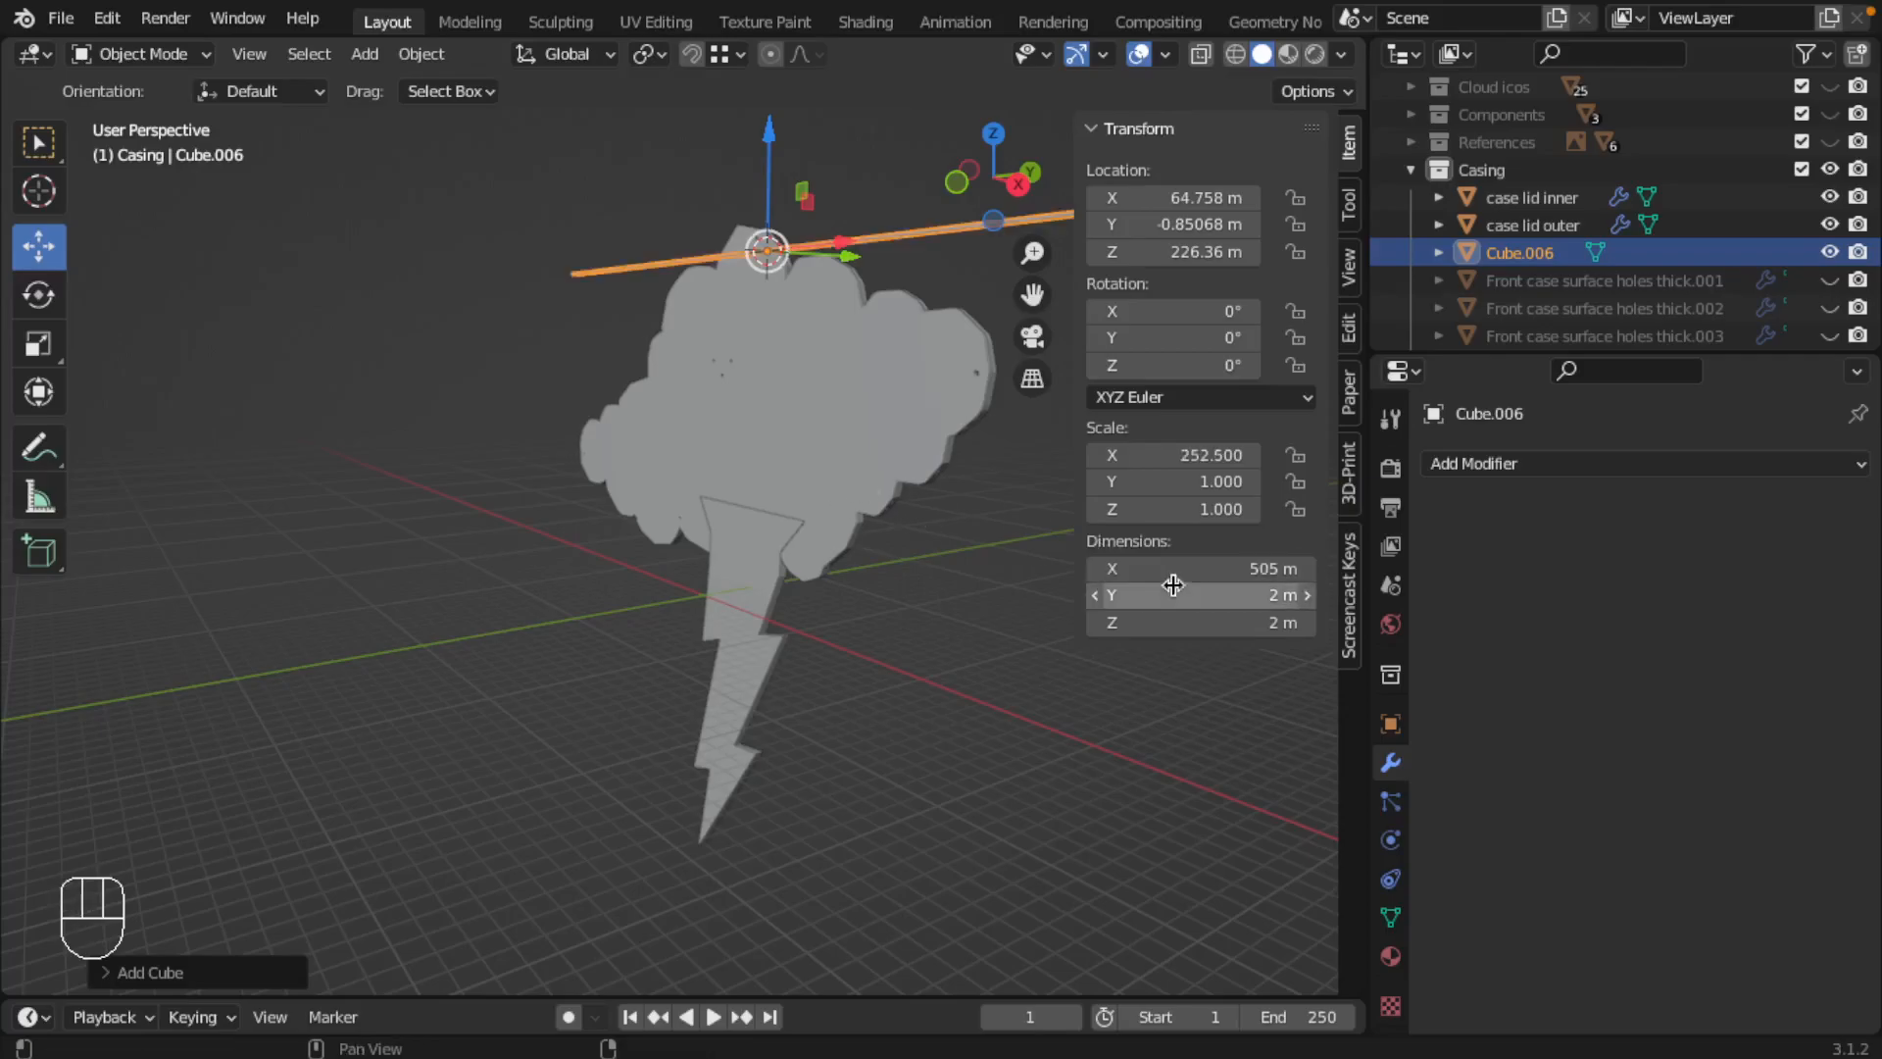
{"action": "left_click", "coordinate": [1197, 596]}
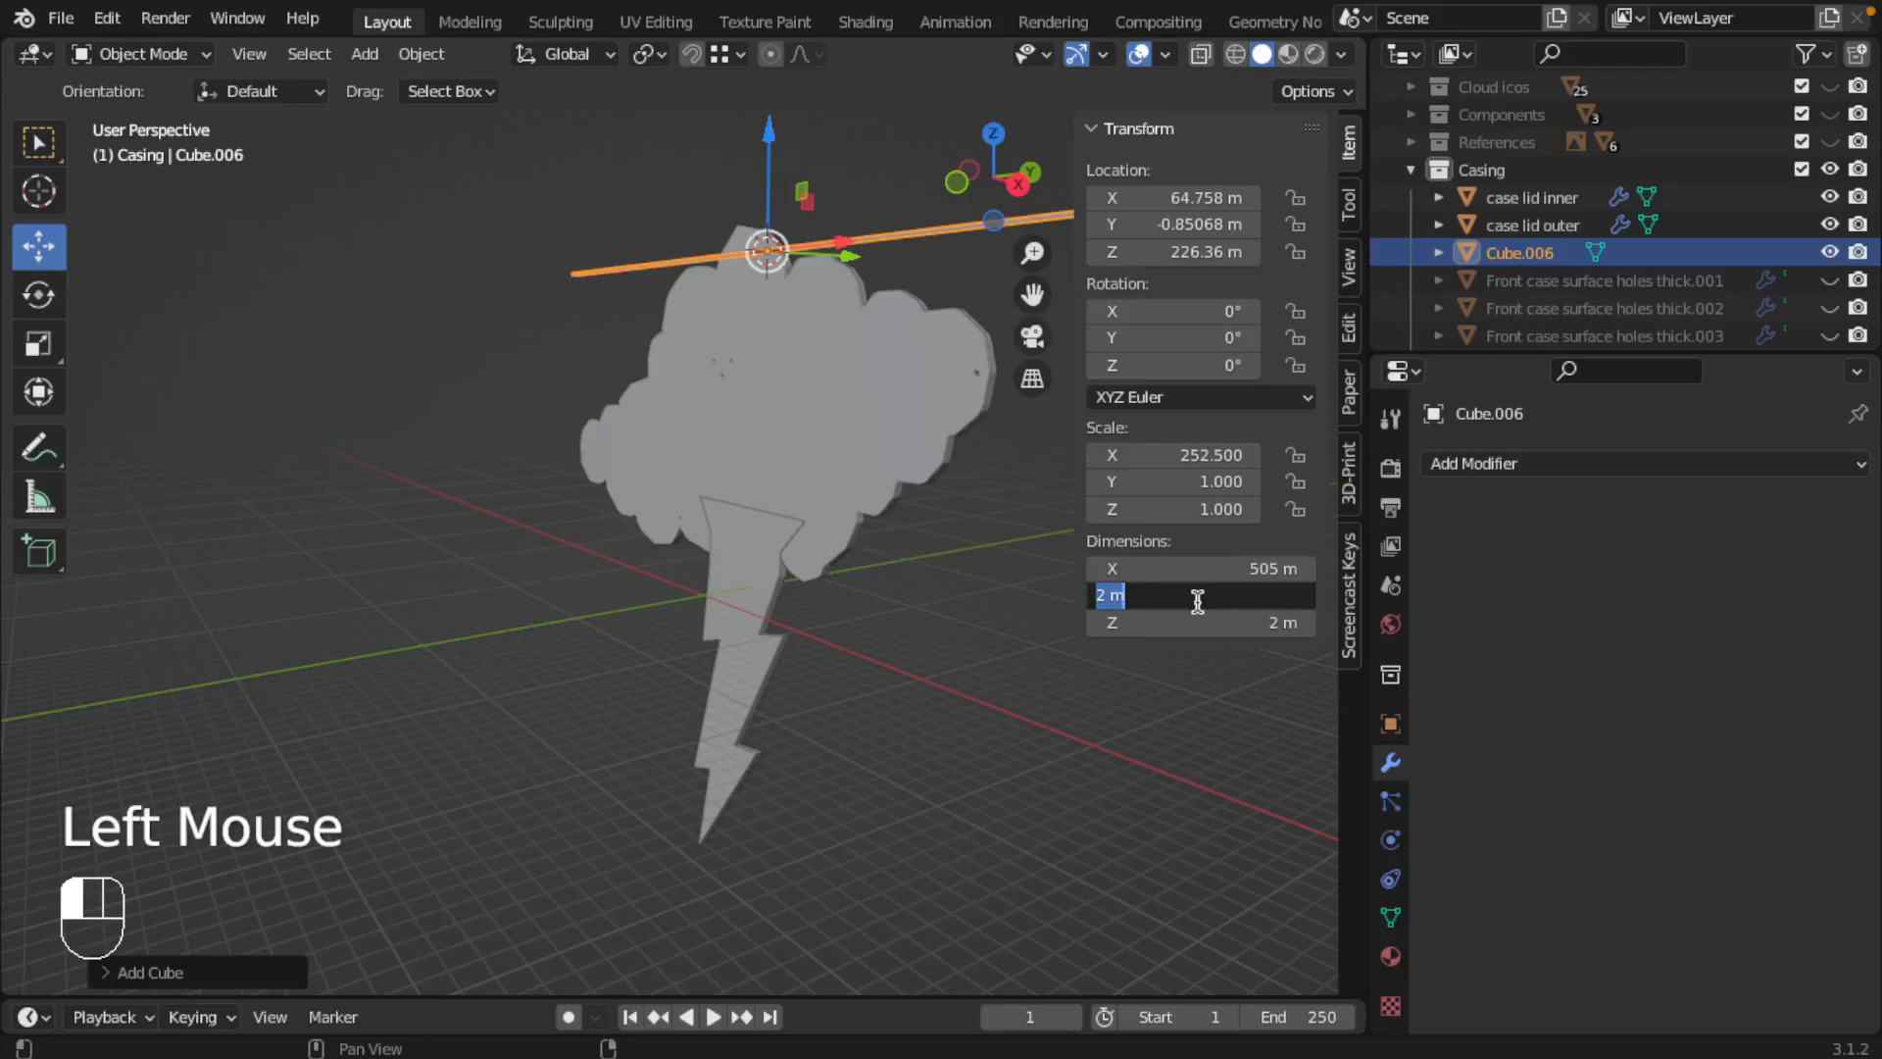
{"action": "type", "text": "300"}
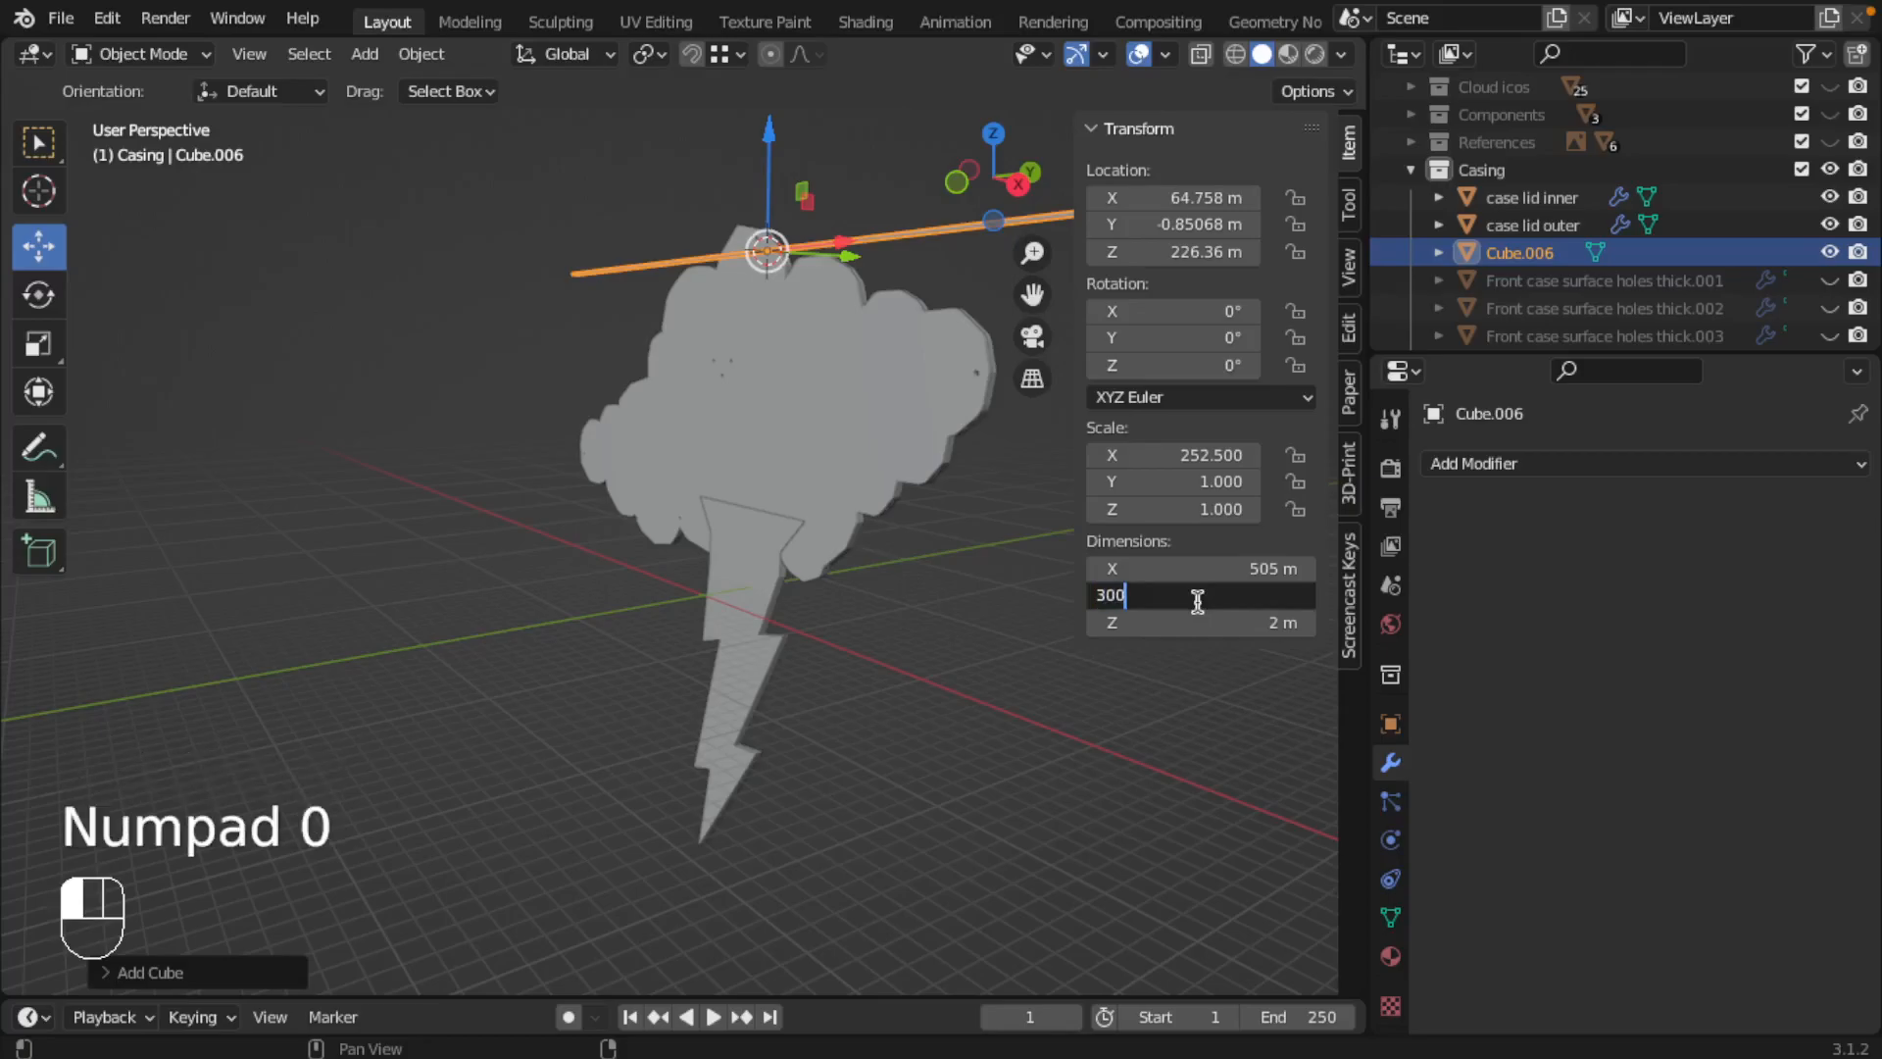
{"action": "key", "text": "Return"}
{"action": "middle_click_drag", "start_coordinate": [526, 357], "coordinate": [1008, 534]}
{"action": "left_click_drag", "start_coordinate": [1206, 622], "coordinate": [1309, 622]}
{"action": "middle_click_drag", "start_coordinate": [722, 673], "coordinate": [689, 554]}
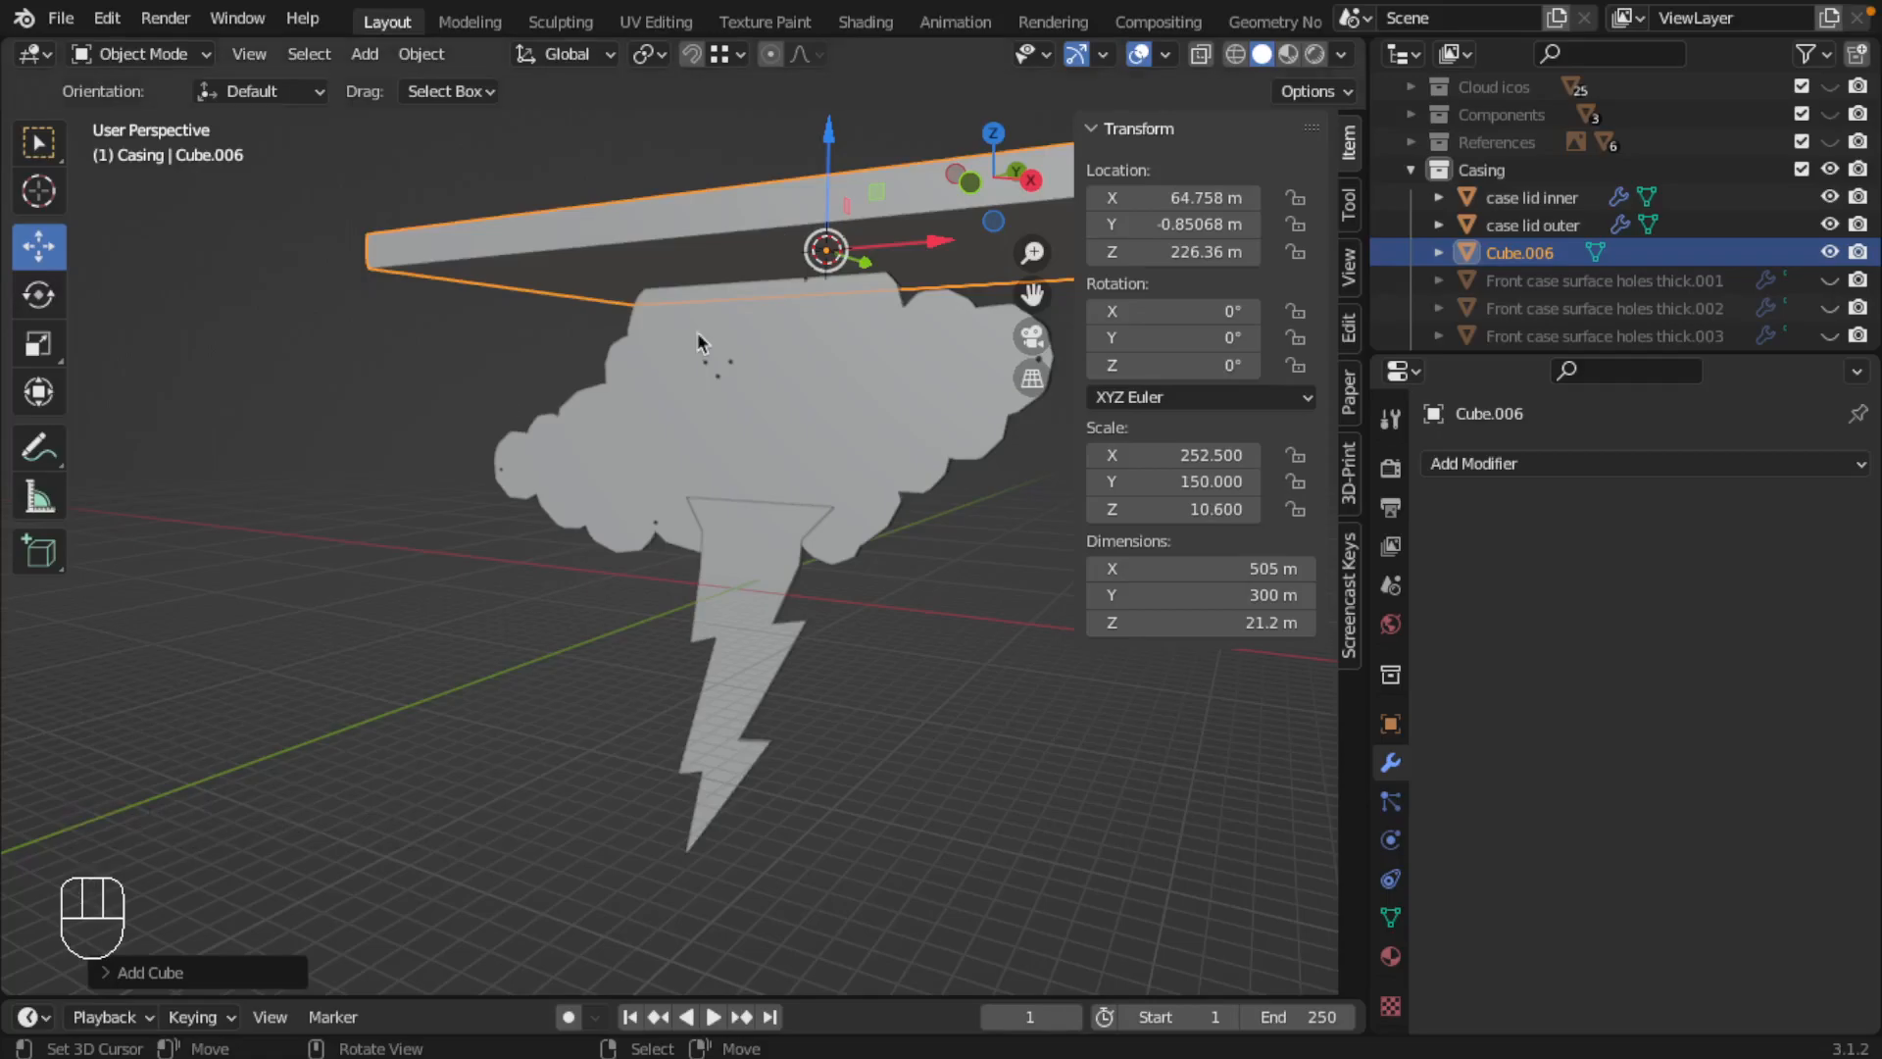
{"action": "middle_click_drag", "start_coordinate": [666, 339], "coordinate": [674, 460]}
Step: Rotate the cube 90° about the global X axis so that it stands upright
{"action": "left_click", "coordinate": [832, 446]}
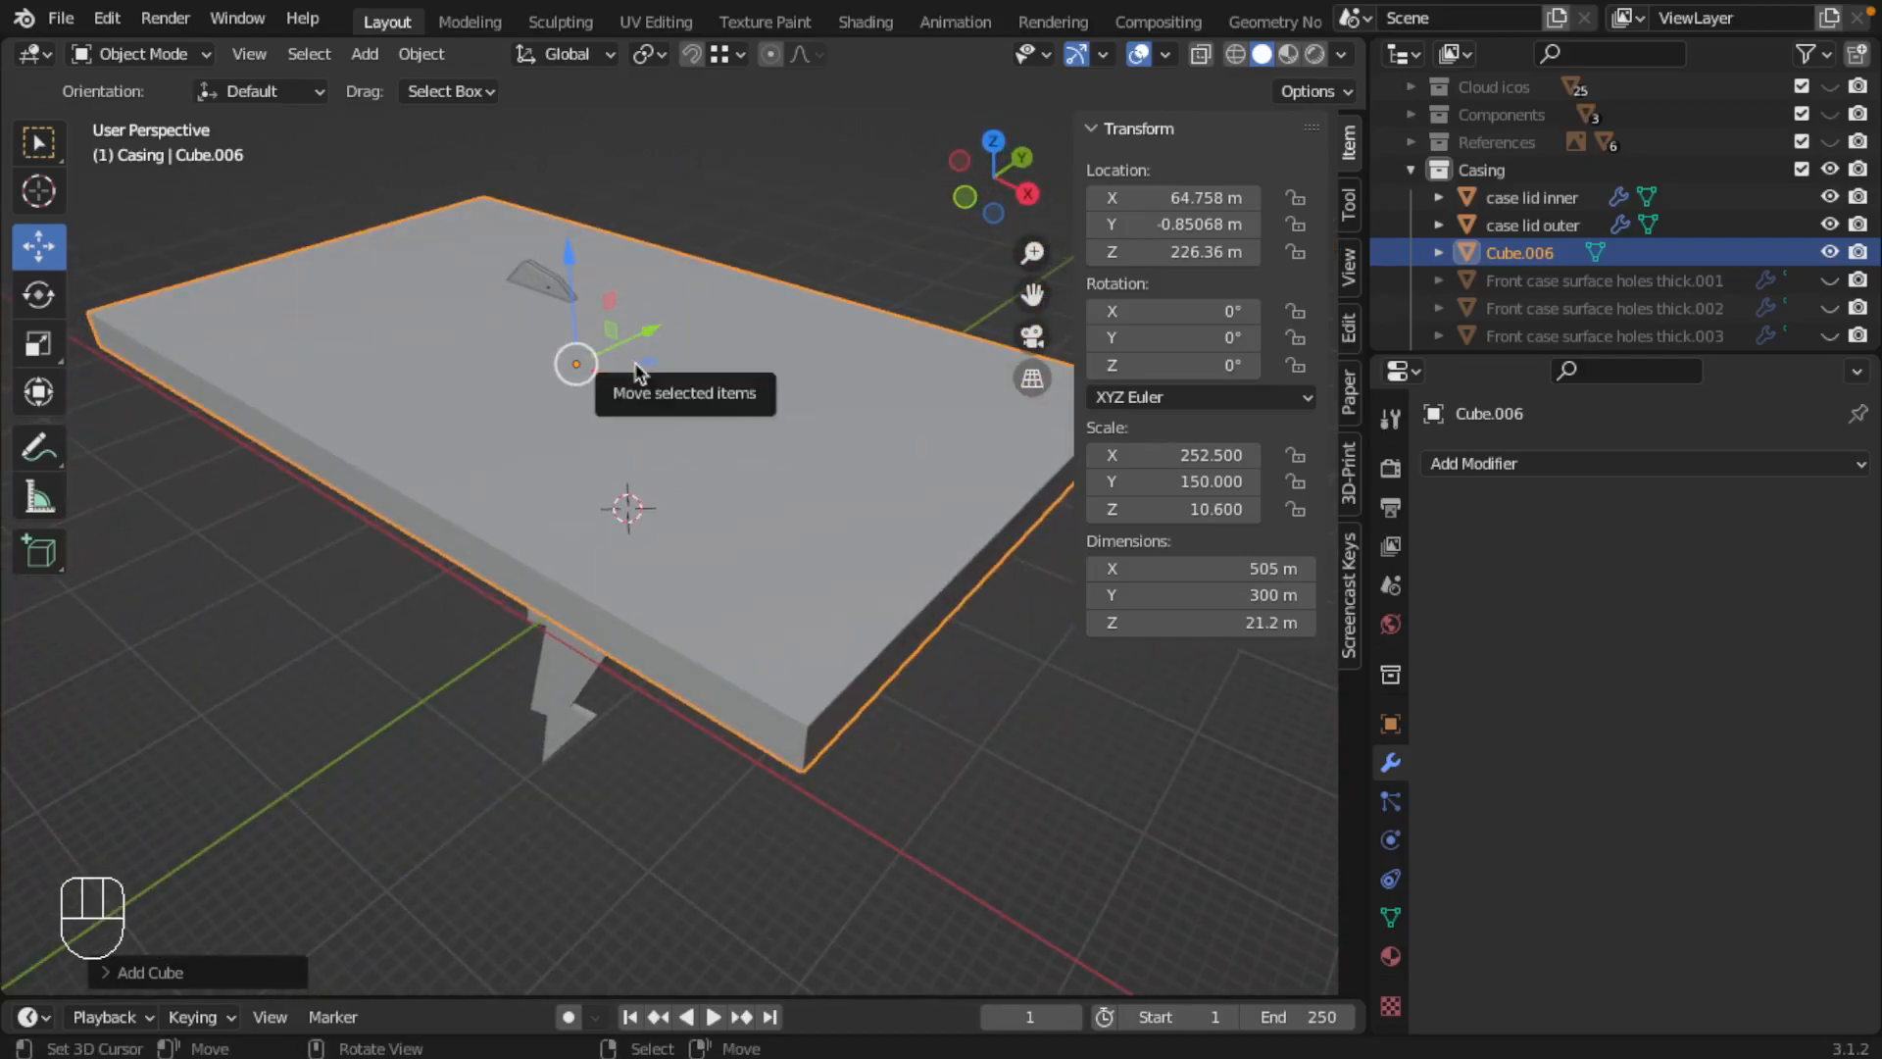
{"action": "key", "text": "r"}
{"action": "key", "text": "x"}
{"action": "key", "text": "KP_9"}
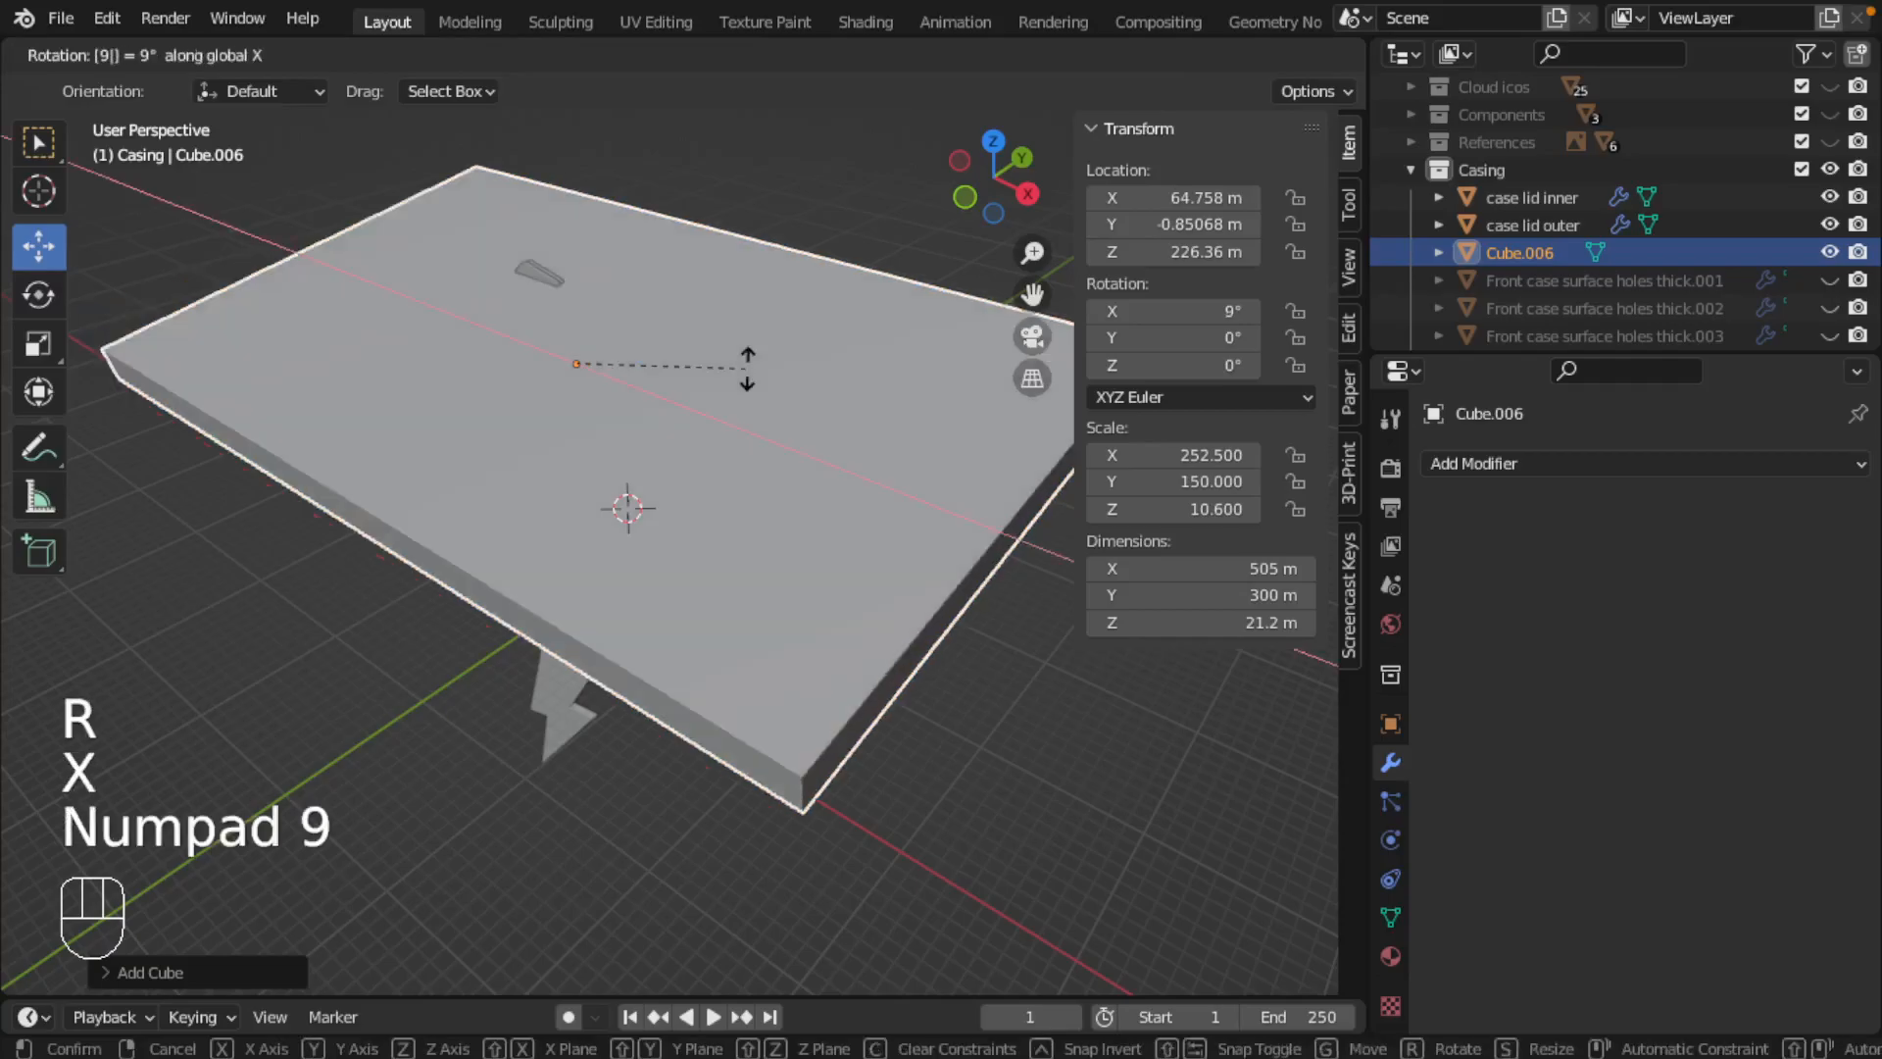
{"action": "key", "text": "KP_0"}
{"action": "key", "text": "Return"}
Step: Switch to wireframe display and, in front view, move the cube so its outline frames the whole cloud
{"action": "key", "text": "z"}
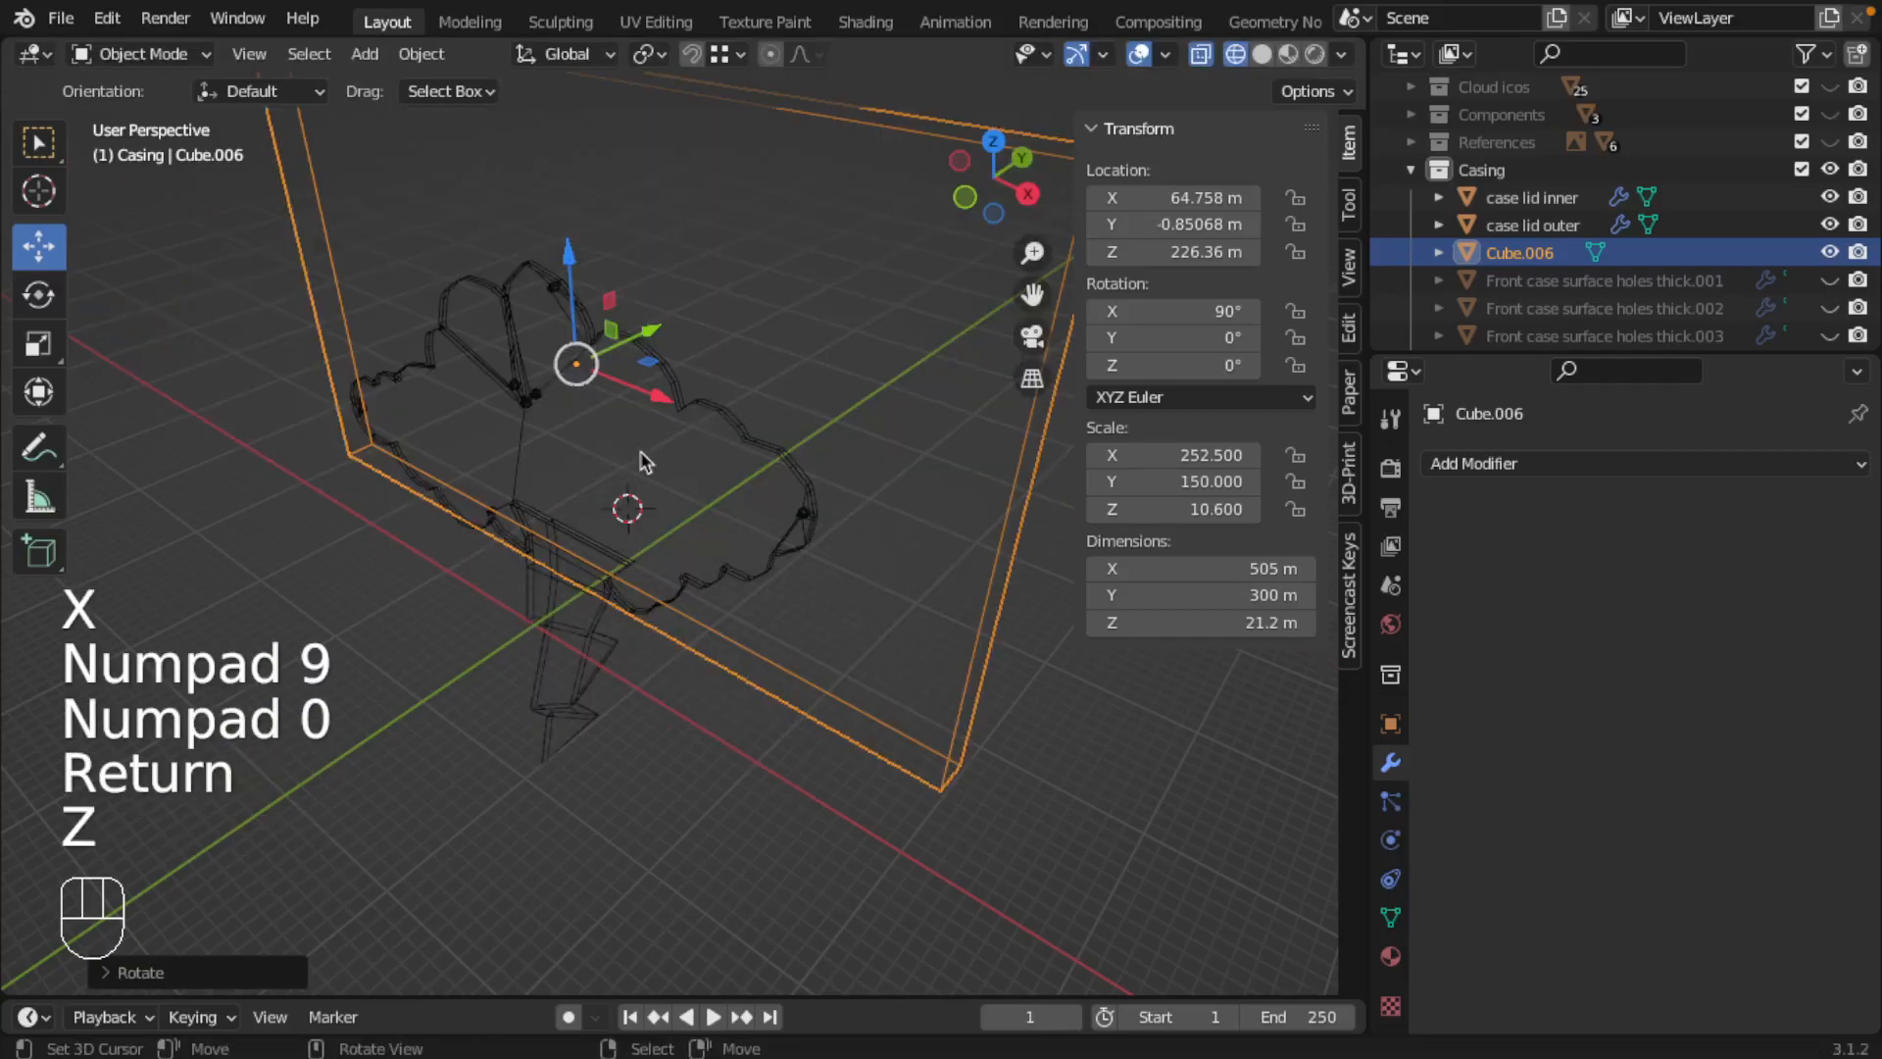
{"action": "key", "text": "KP_1"}
{"action": "key", "text": "g"}
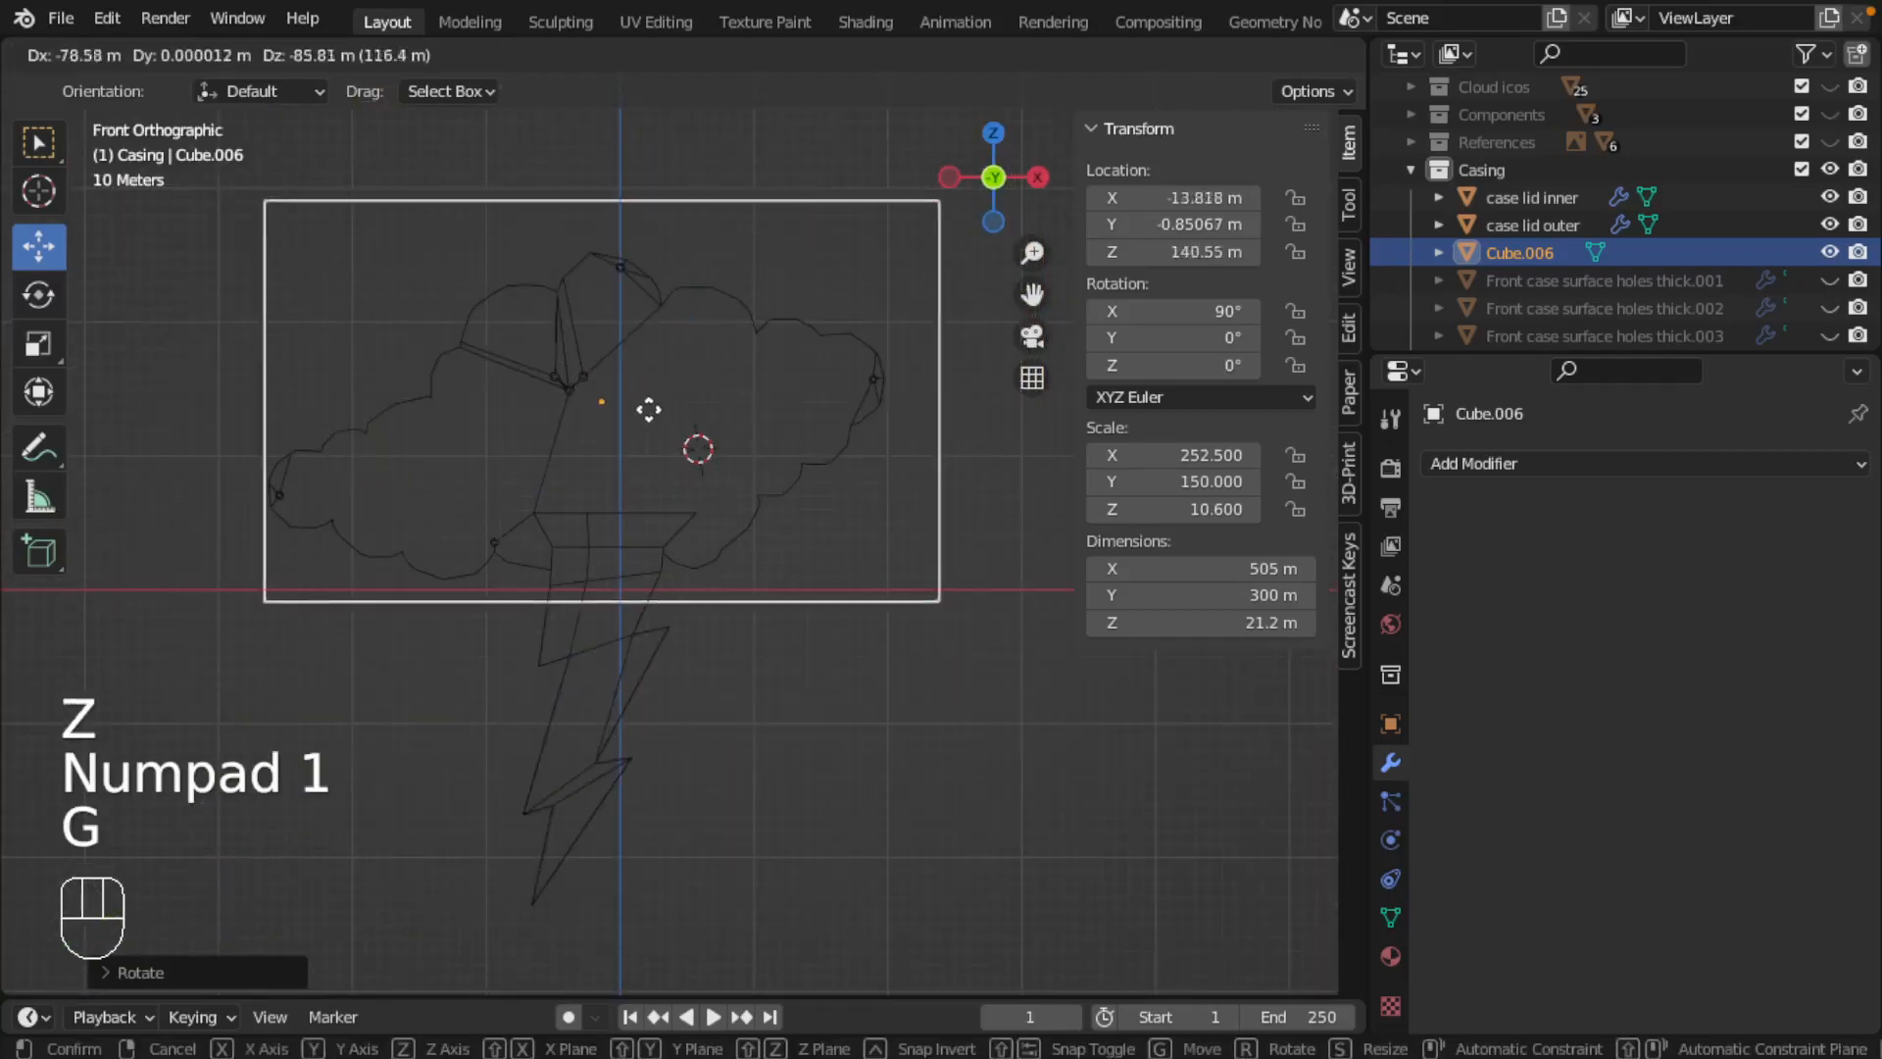
{"action": "left_click", "coordinate": [634, 428]}
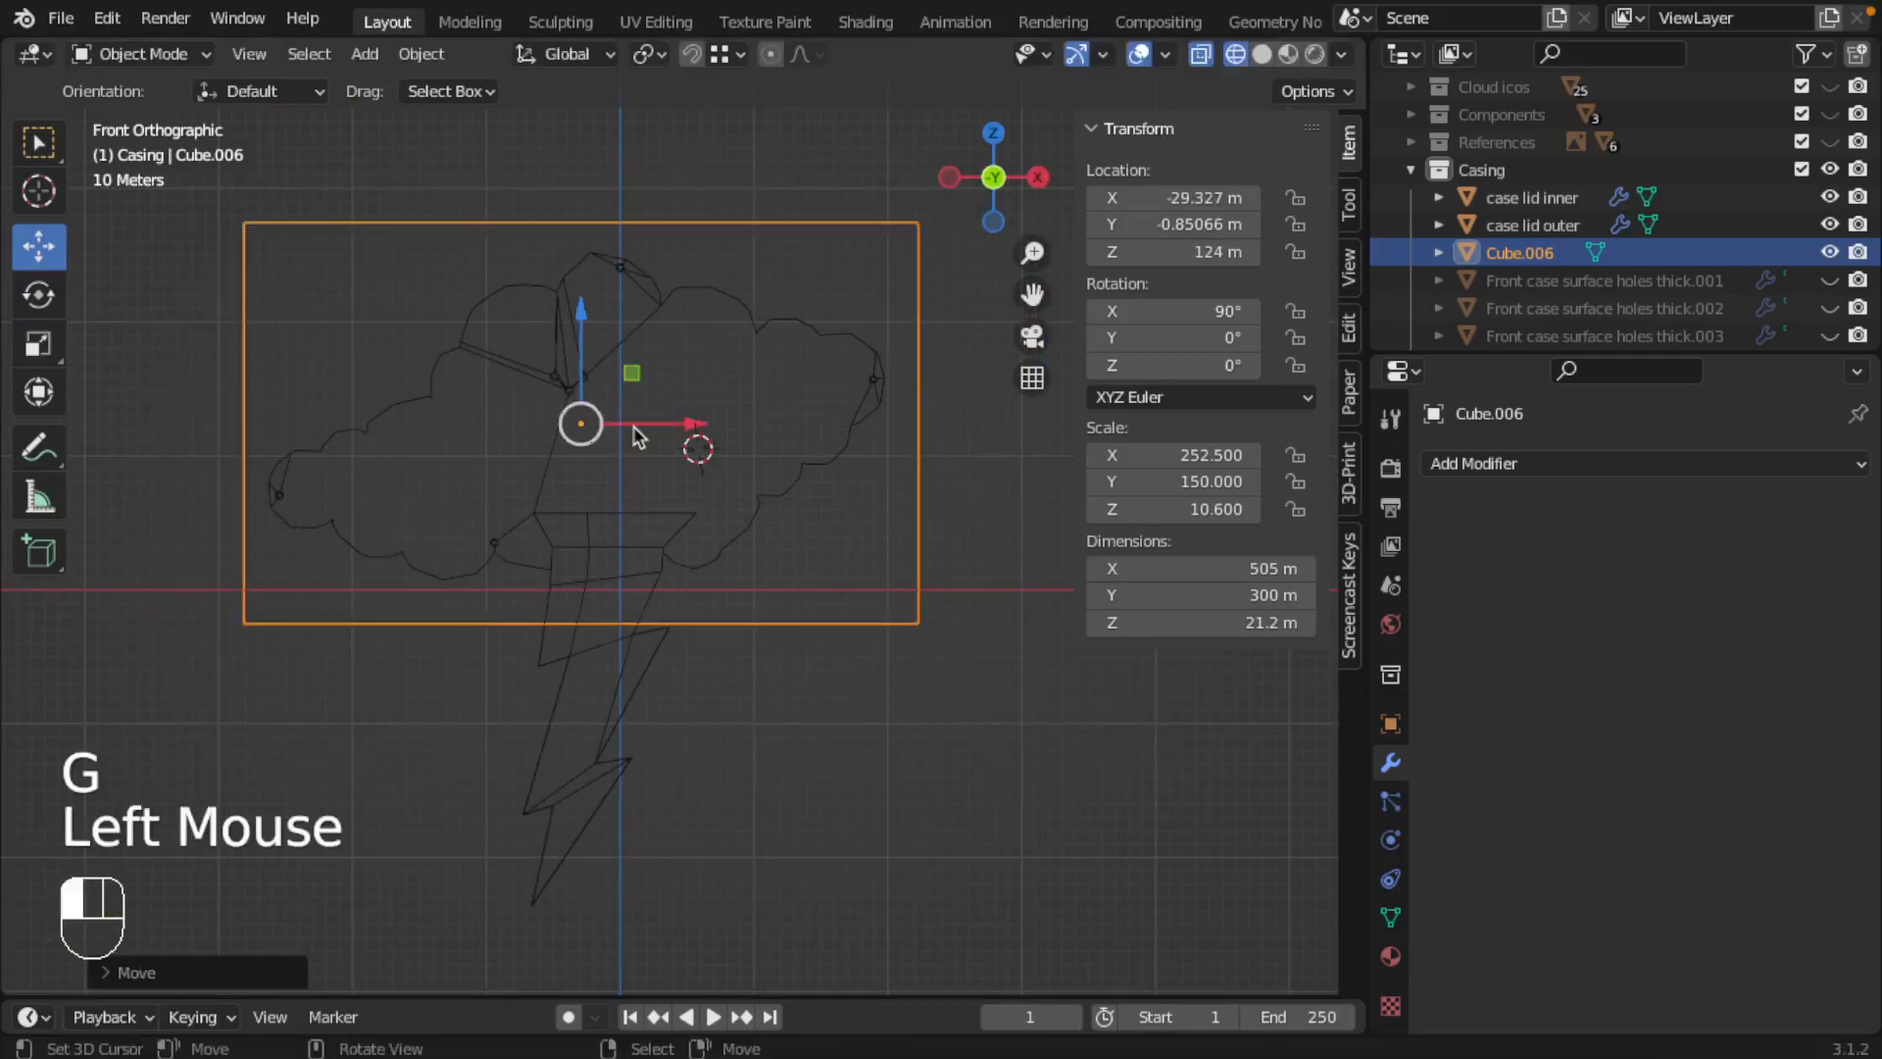
Step: Move the cube over the lightning bolt to compare the bolt's size with the cube's outline
{"action": "right_click", "coordinate": [761, 513]}
{"action": "middle_click_drag", "start_coordinate": [760, 513], "coordinate": [786, 546]}
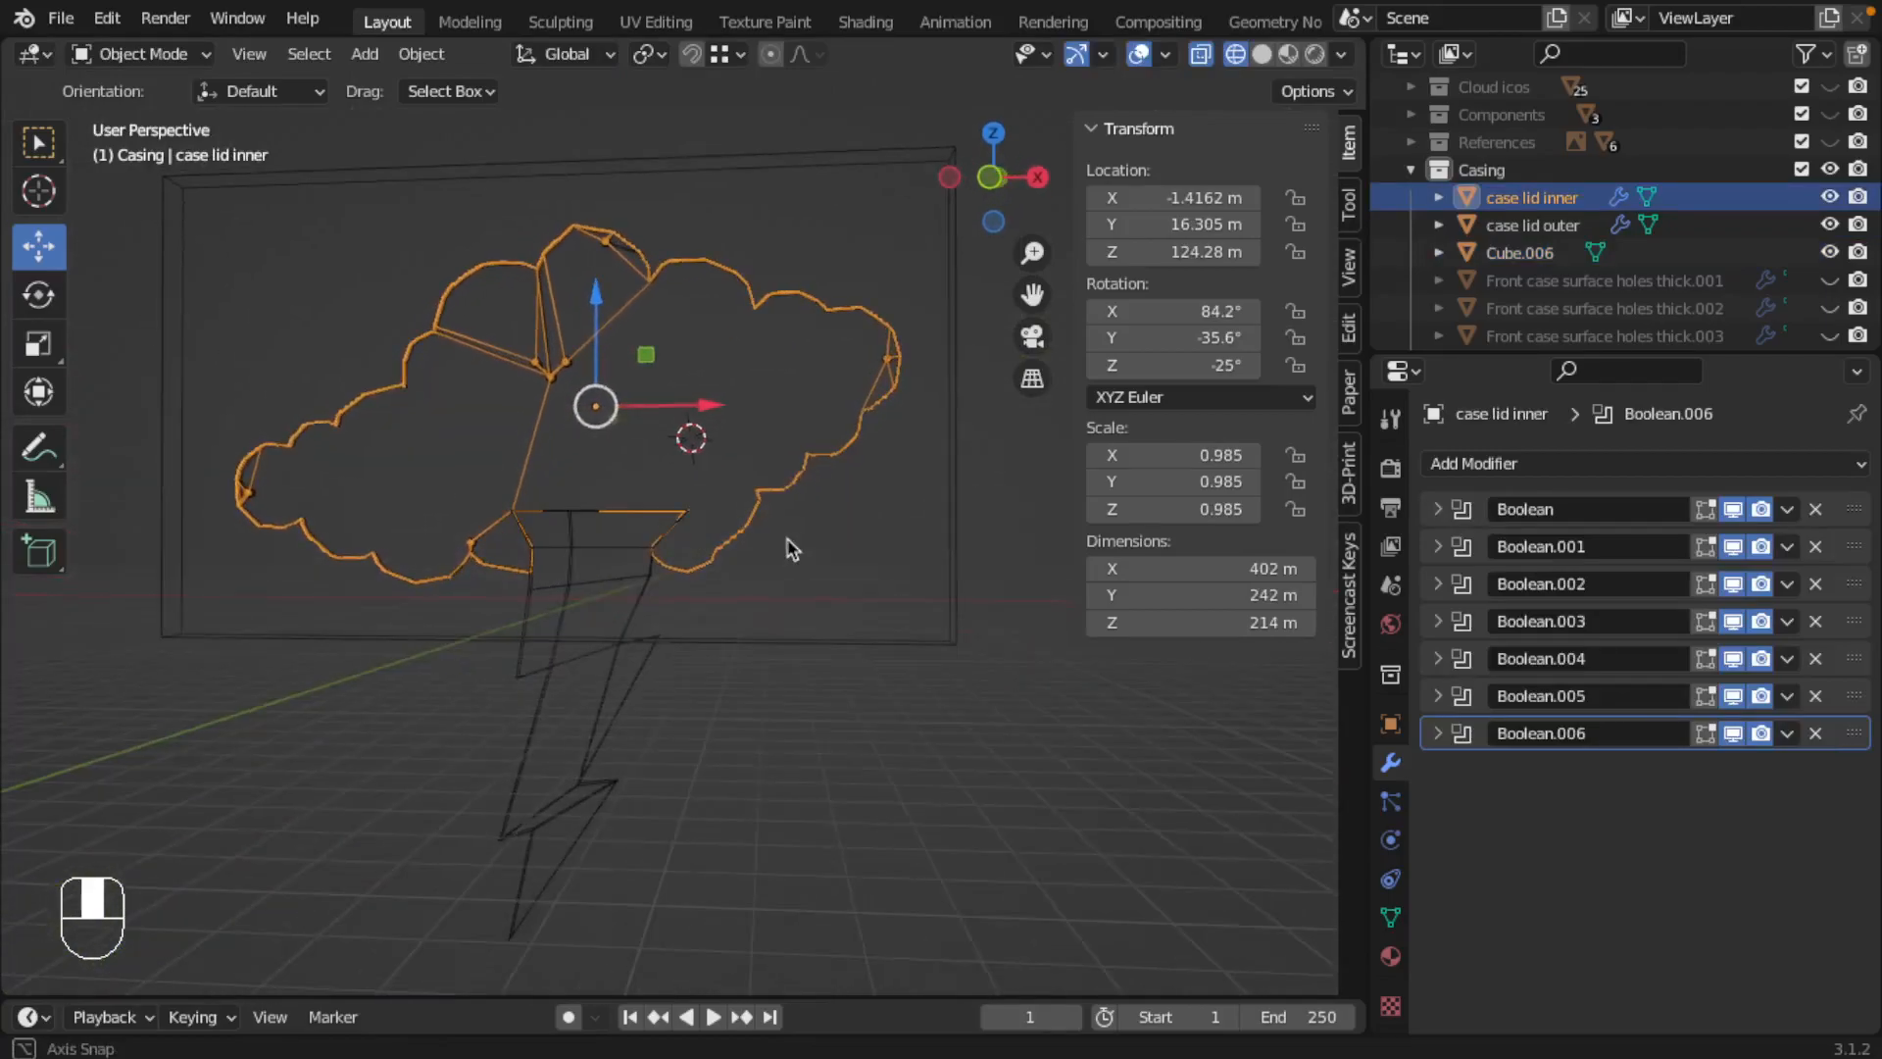
{"action": "right_click", "coordinate": [804, 625]}
{"action": "key", "text": "g"}
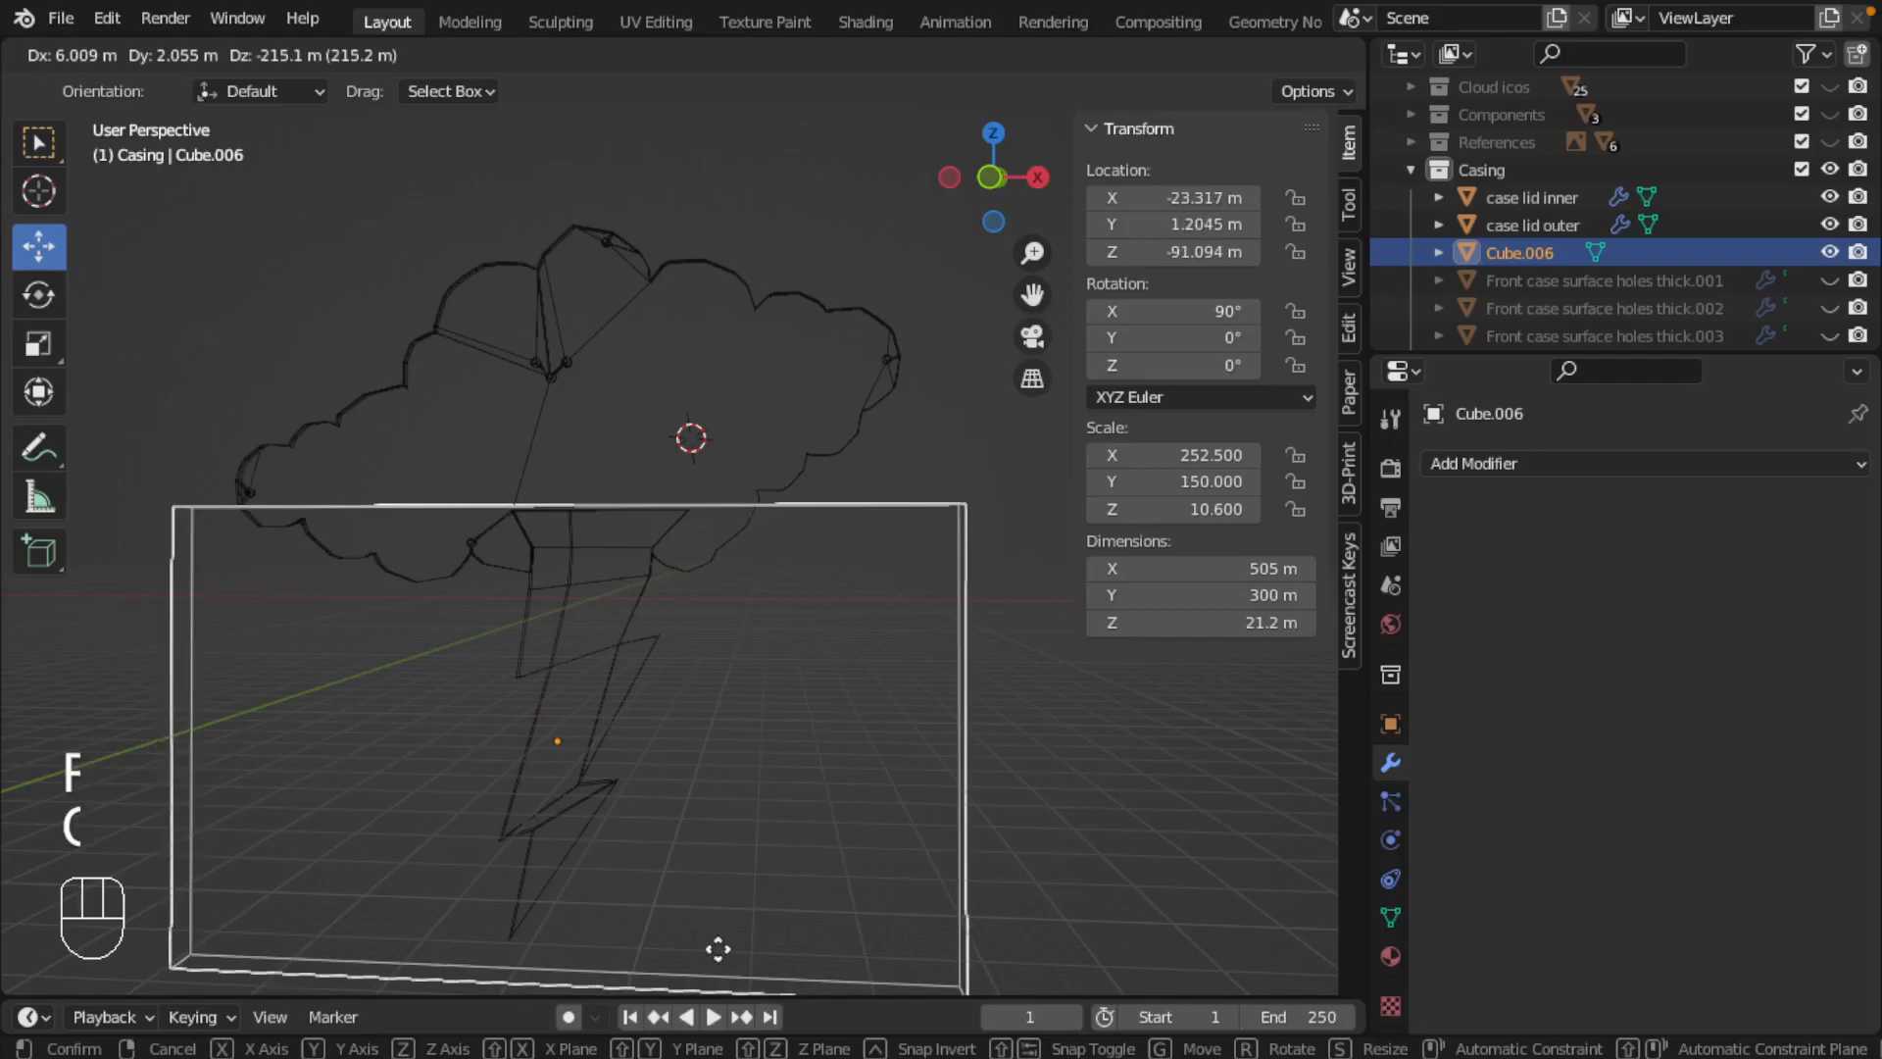
{"action": "left_click", "coordinate": [696, 603]}
Step: Isolate case lid inner in local view and compare its base mesh in Edit Mode with its outline after the Boolean modifiers
{"action": "middle_click_drag", "start_coordinate": [696, 603], "coordinate": [739, 588], "text": "shift"}
{"action": "right_click", "coordinate": [722, 632]}
{"action": "key", "text": "slash"}
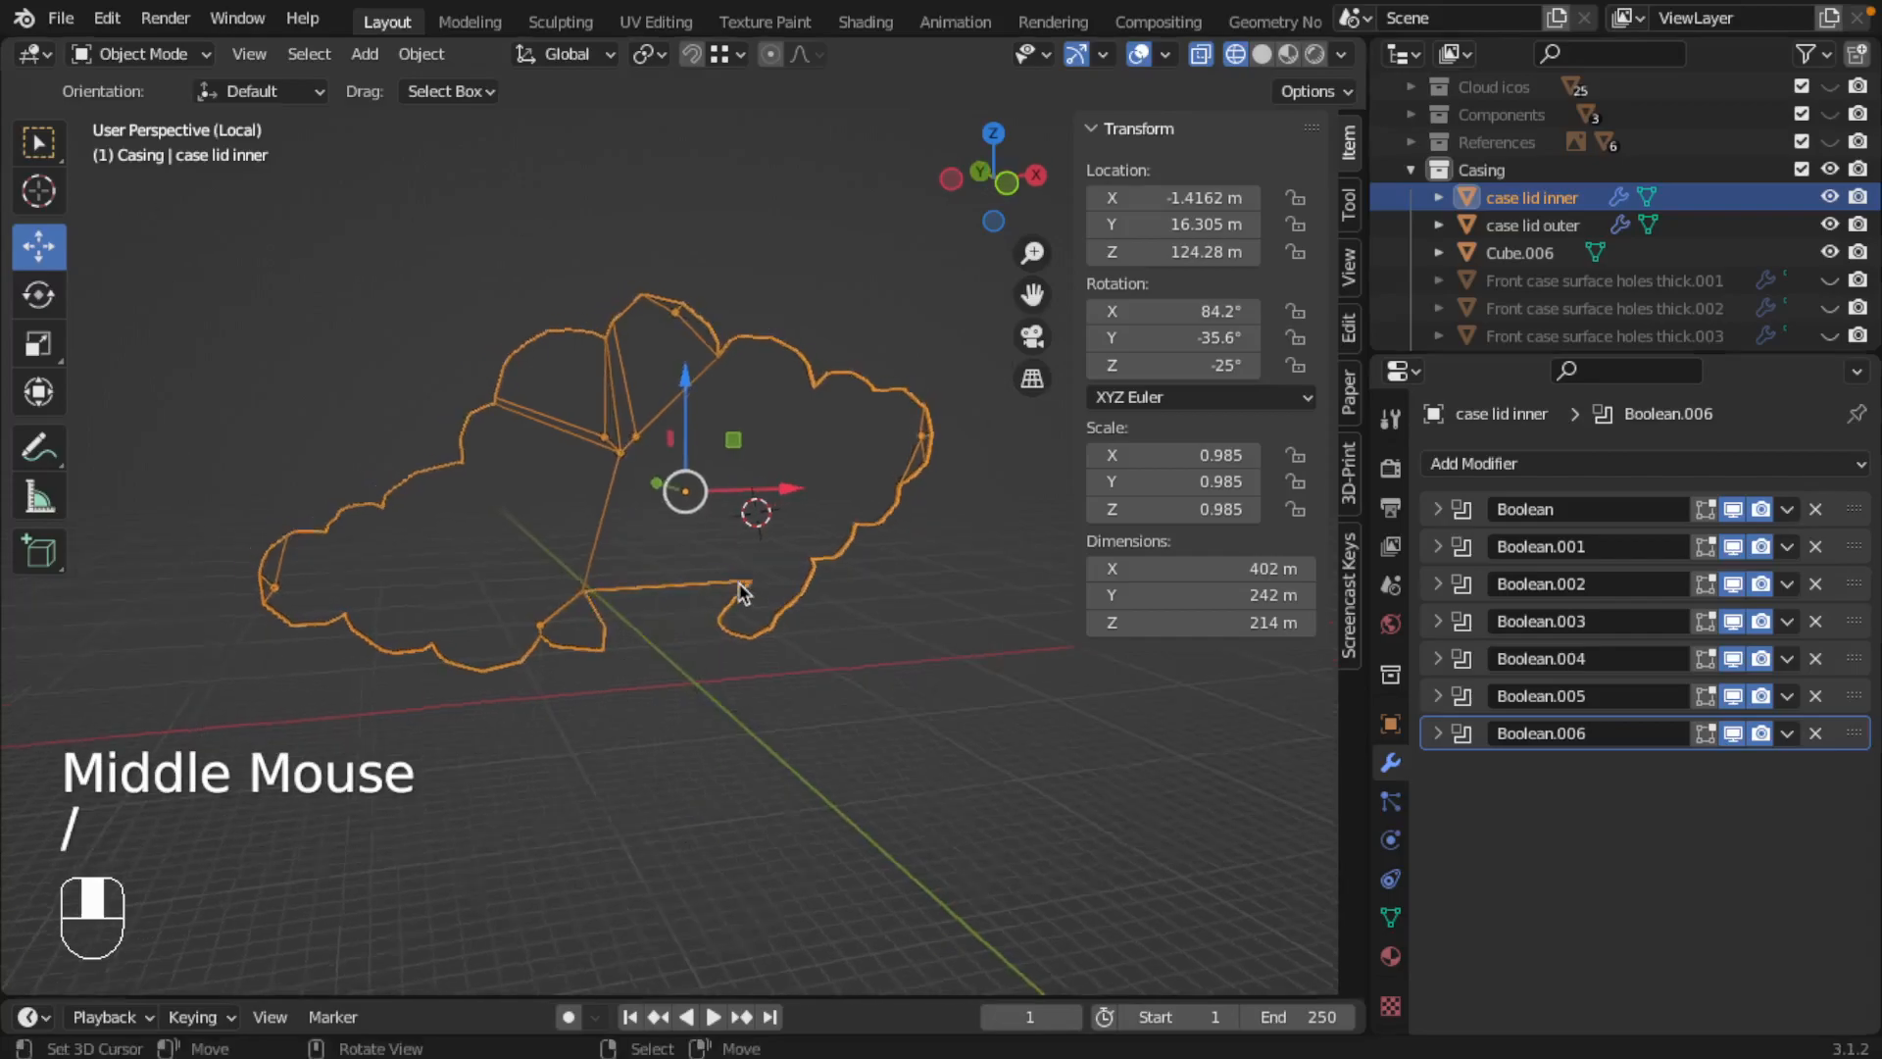
{"action": "key", "text": "Tab"}
{"action": "scroll", "coordinate": [662, 534], "scroll_direction": "up", "scroll_amount": 2}
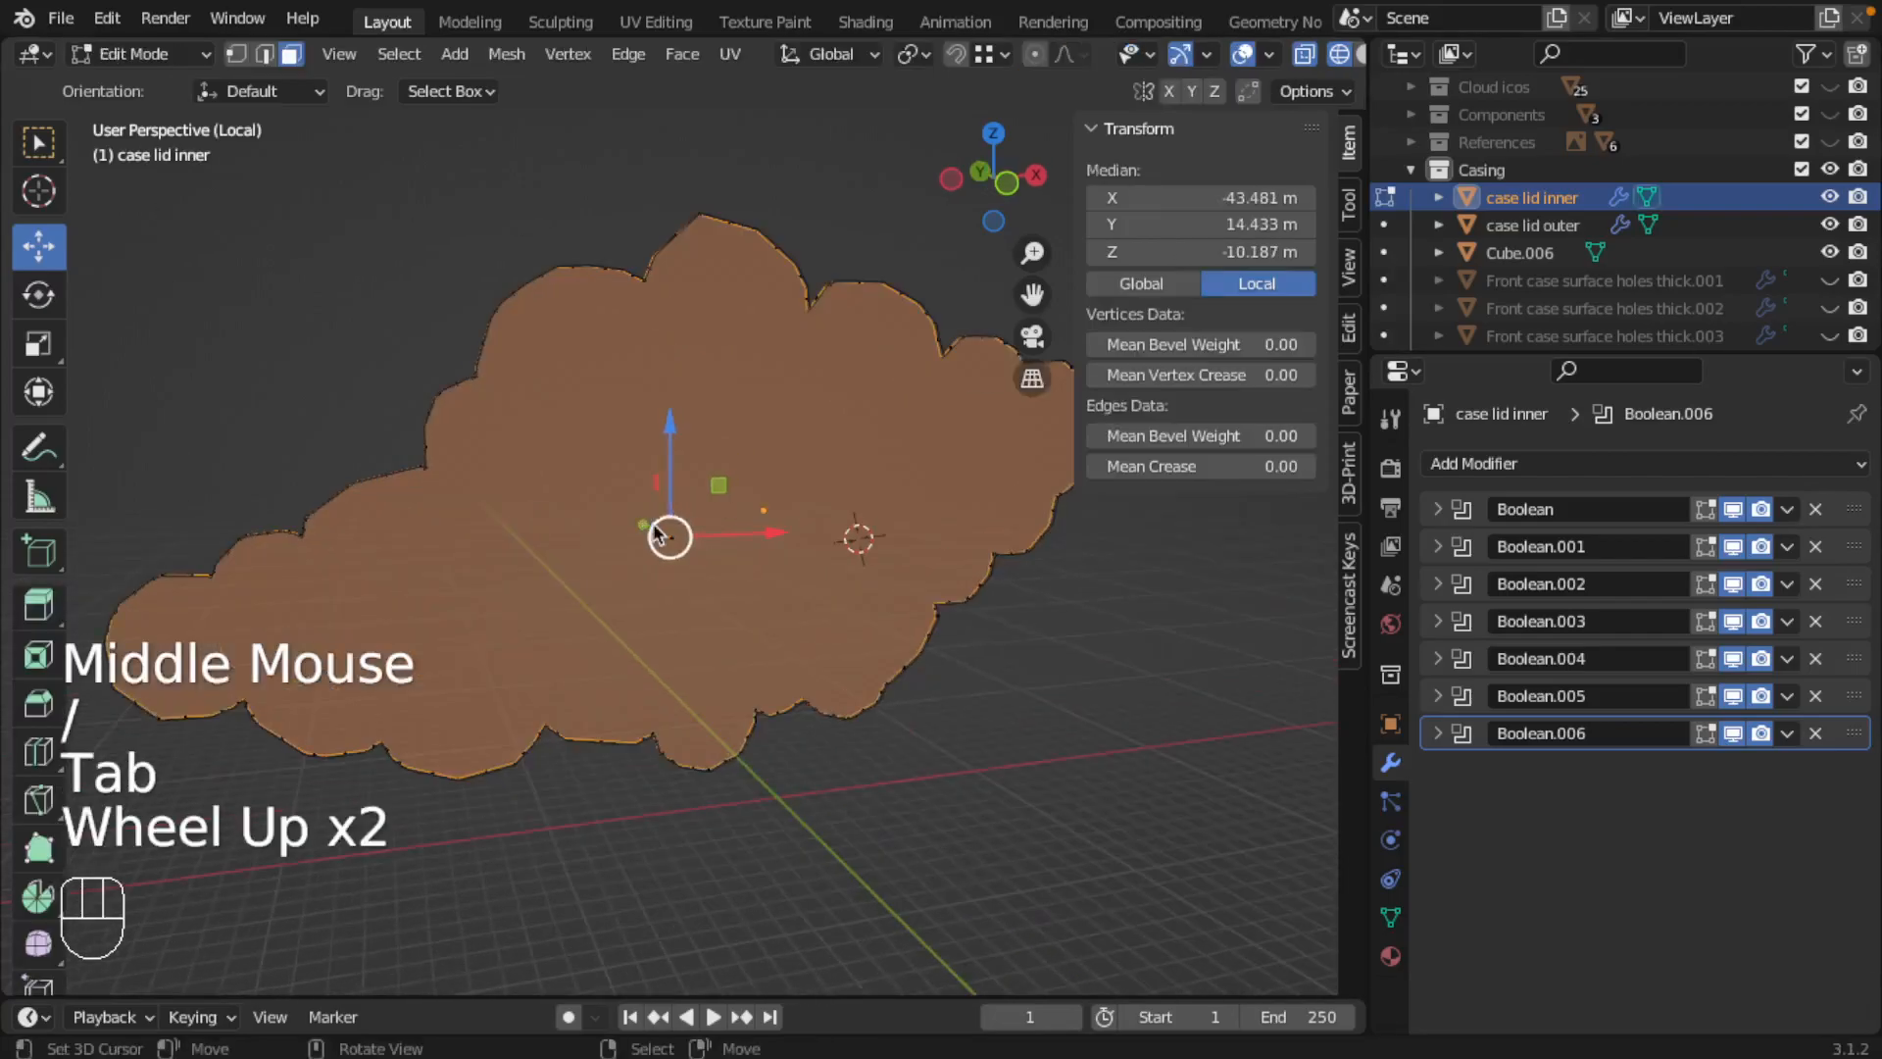
{"action": "key", "text": "Tab"}
{"action": "middle_click_drag", "start_coordinate": [654, 533], "coordinate": [739, 533]}
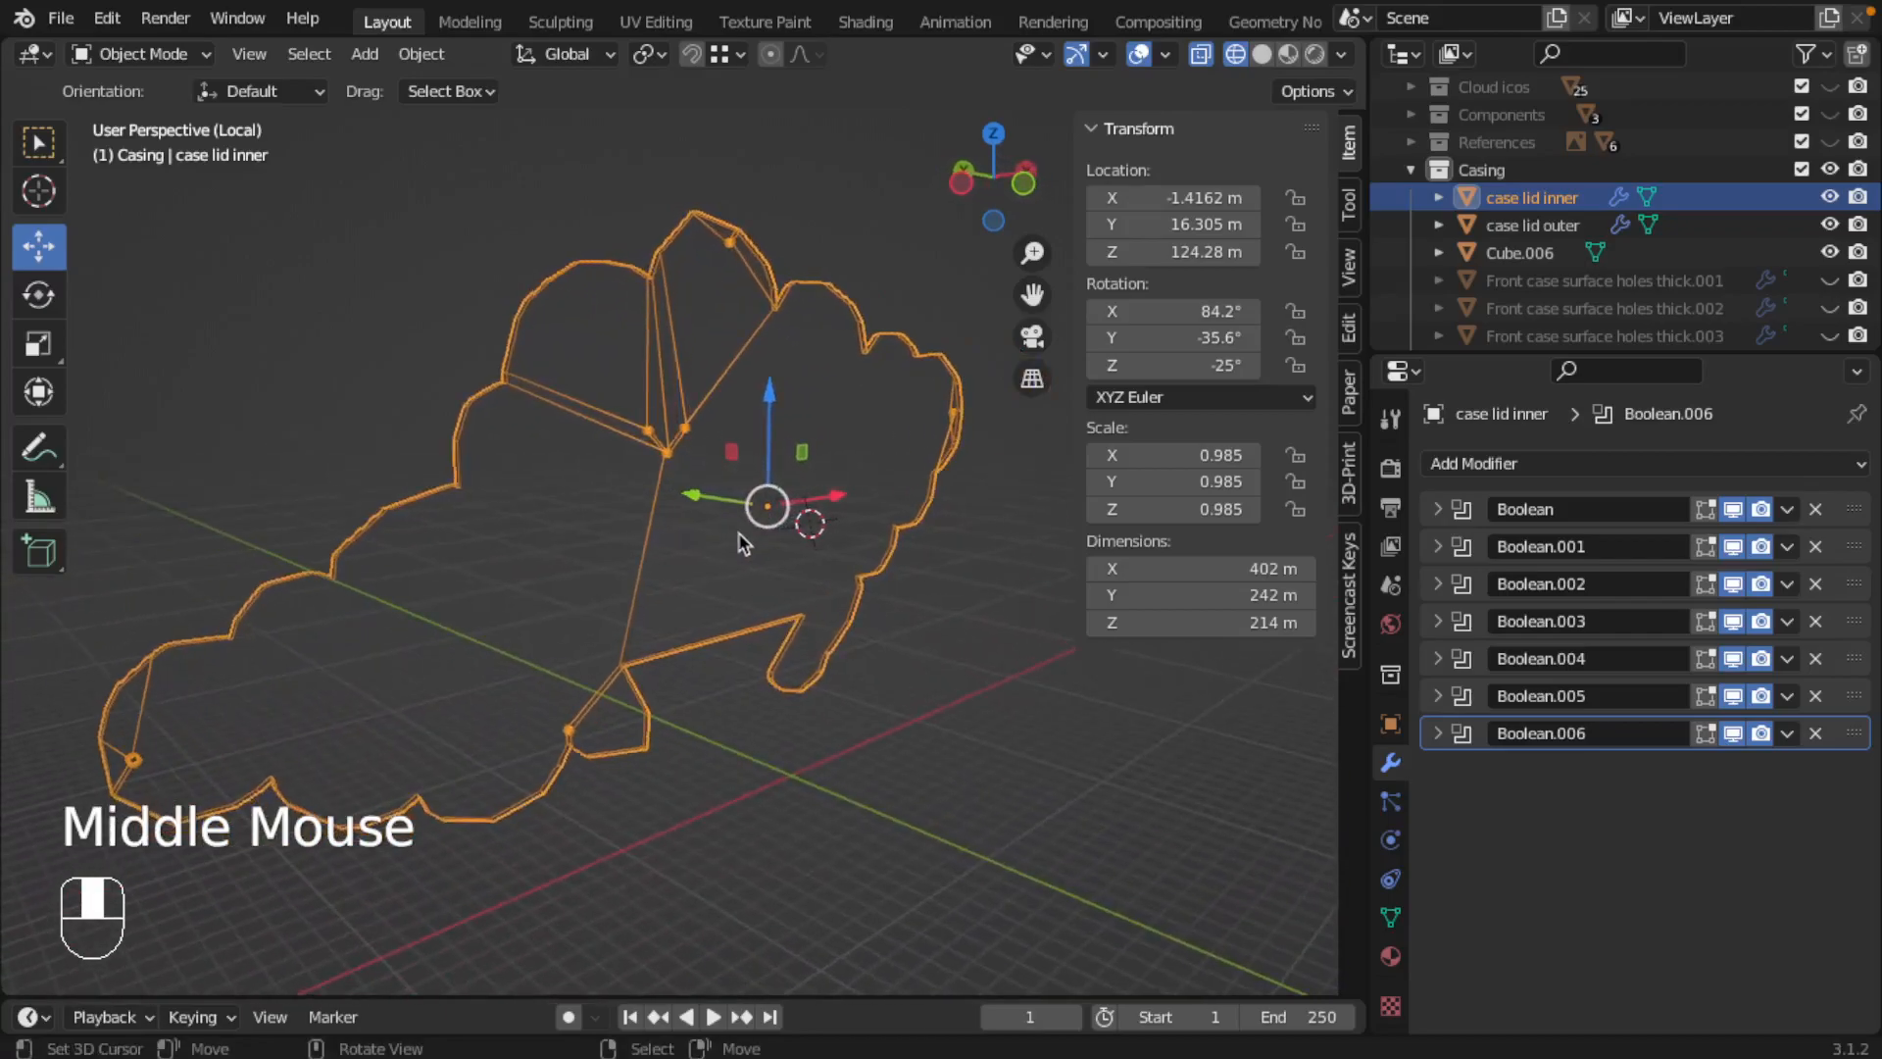
{"action": "key", "text": "Tab"}
{"action": "key", "text": "Tab"}
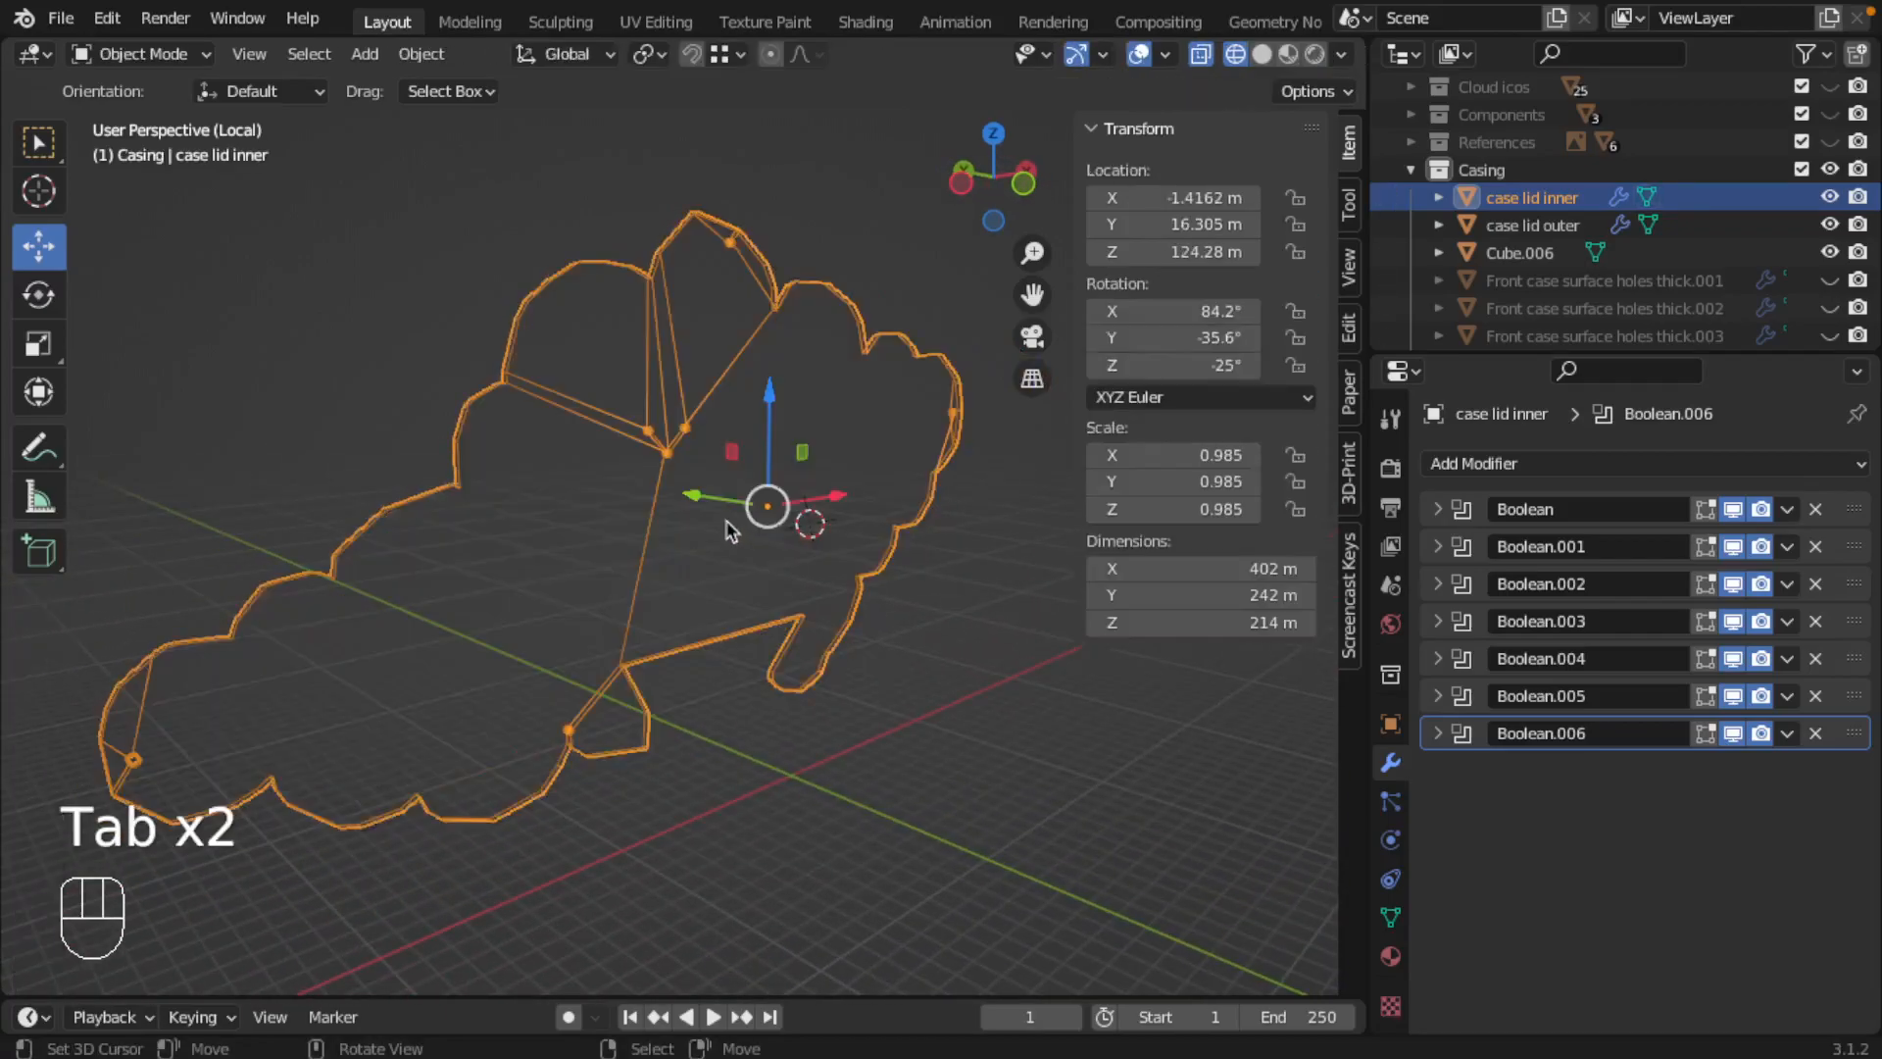
{"action": "mouse_move", "coordinate": [420, 638]}
{"action": "middle_mouse_down"}
{"action": "mouse_move", "coordinate": [450, 618]}
{"action": "mouse_move", "coordinate": [404, 616]}
{"action": "middle_mouse_up"}
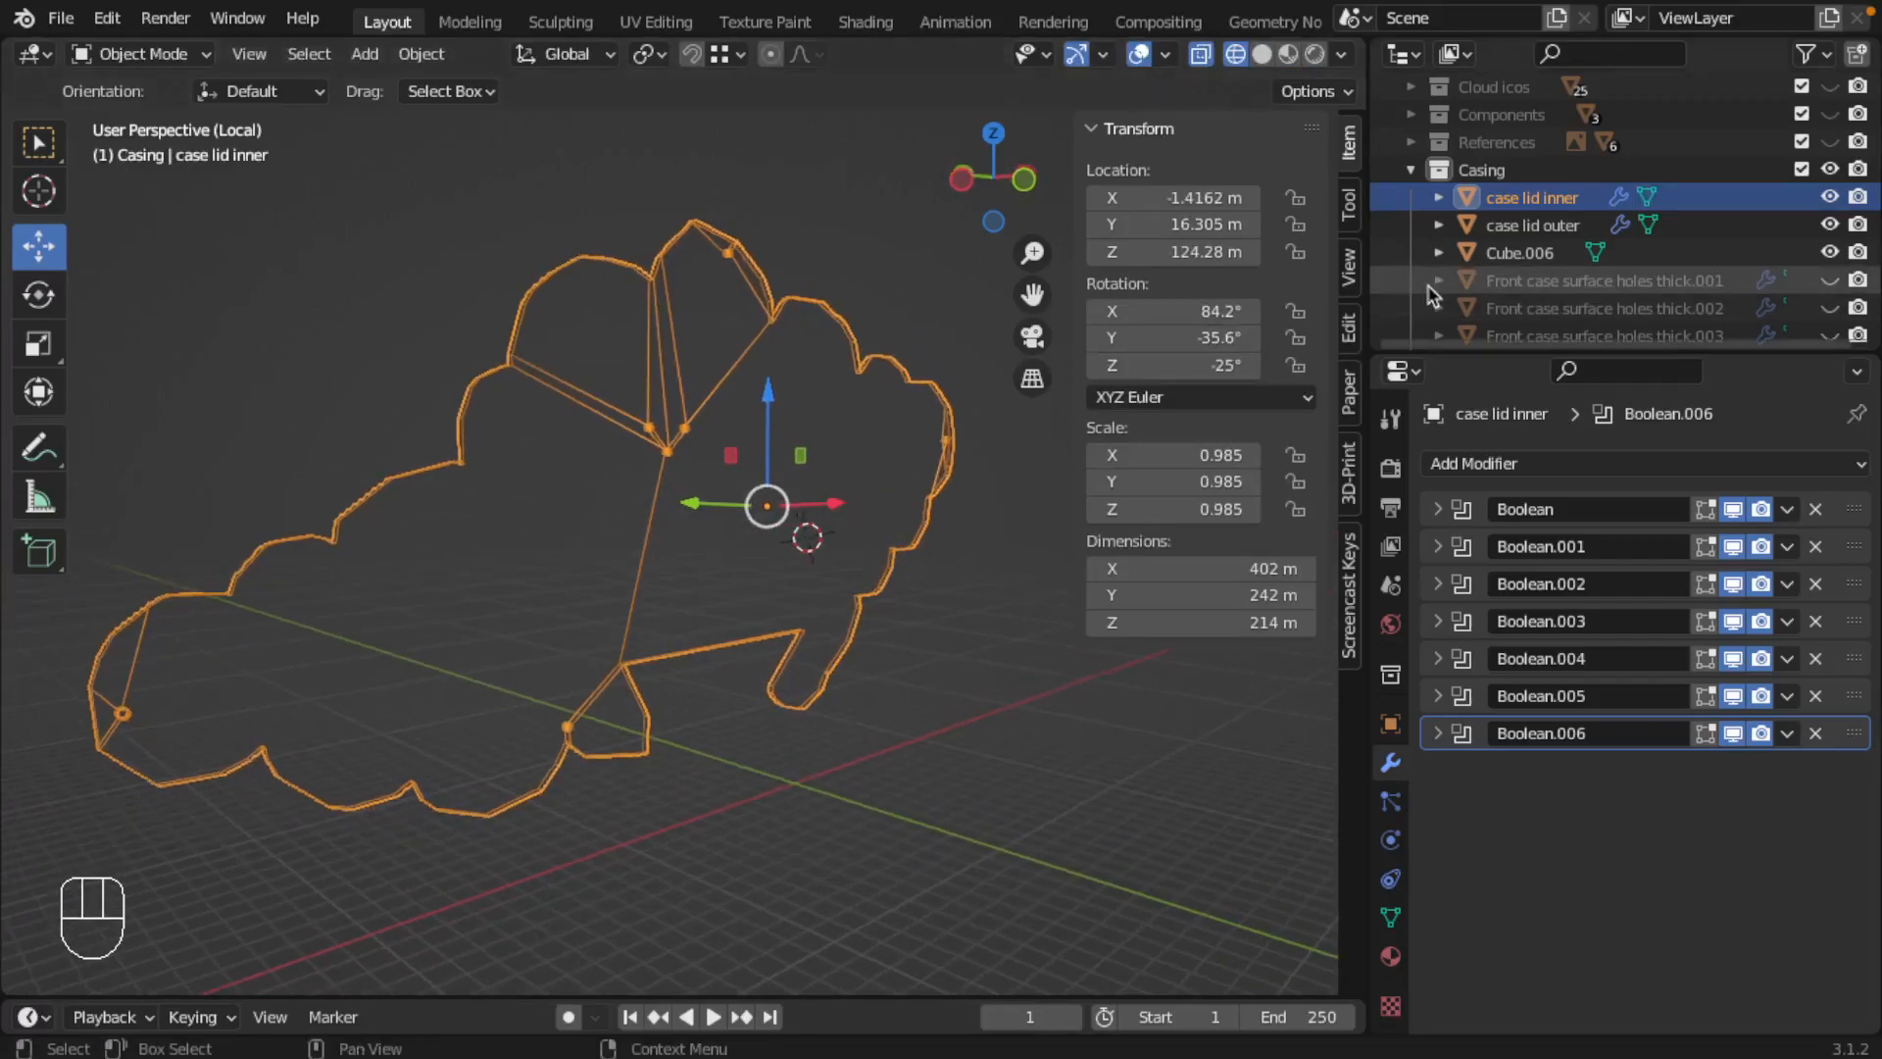
Step: Duplicate case lid inner in place
{"action": "scroll", "coordinate": [1439, 285], "scroll_direction": "down", "scroll_amount": 3}
{"action": "scroll", "coordinate": [1441, 284], "scroll_direction": "up", "scroll_amount": 4}
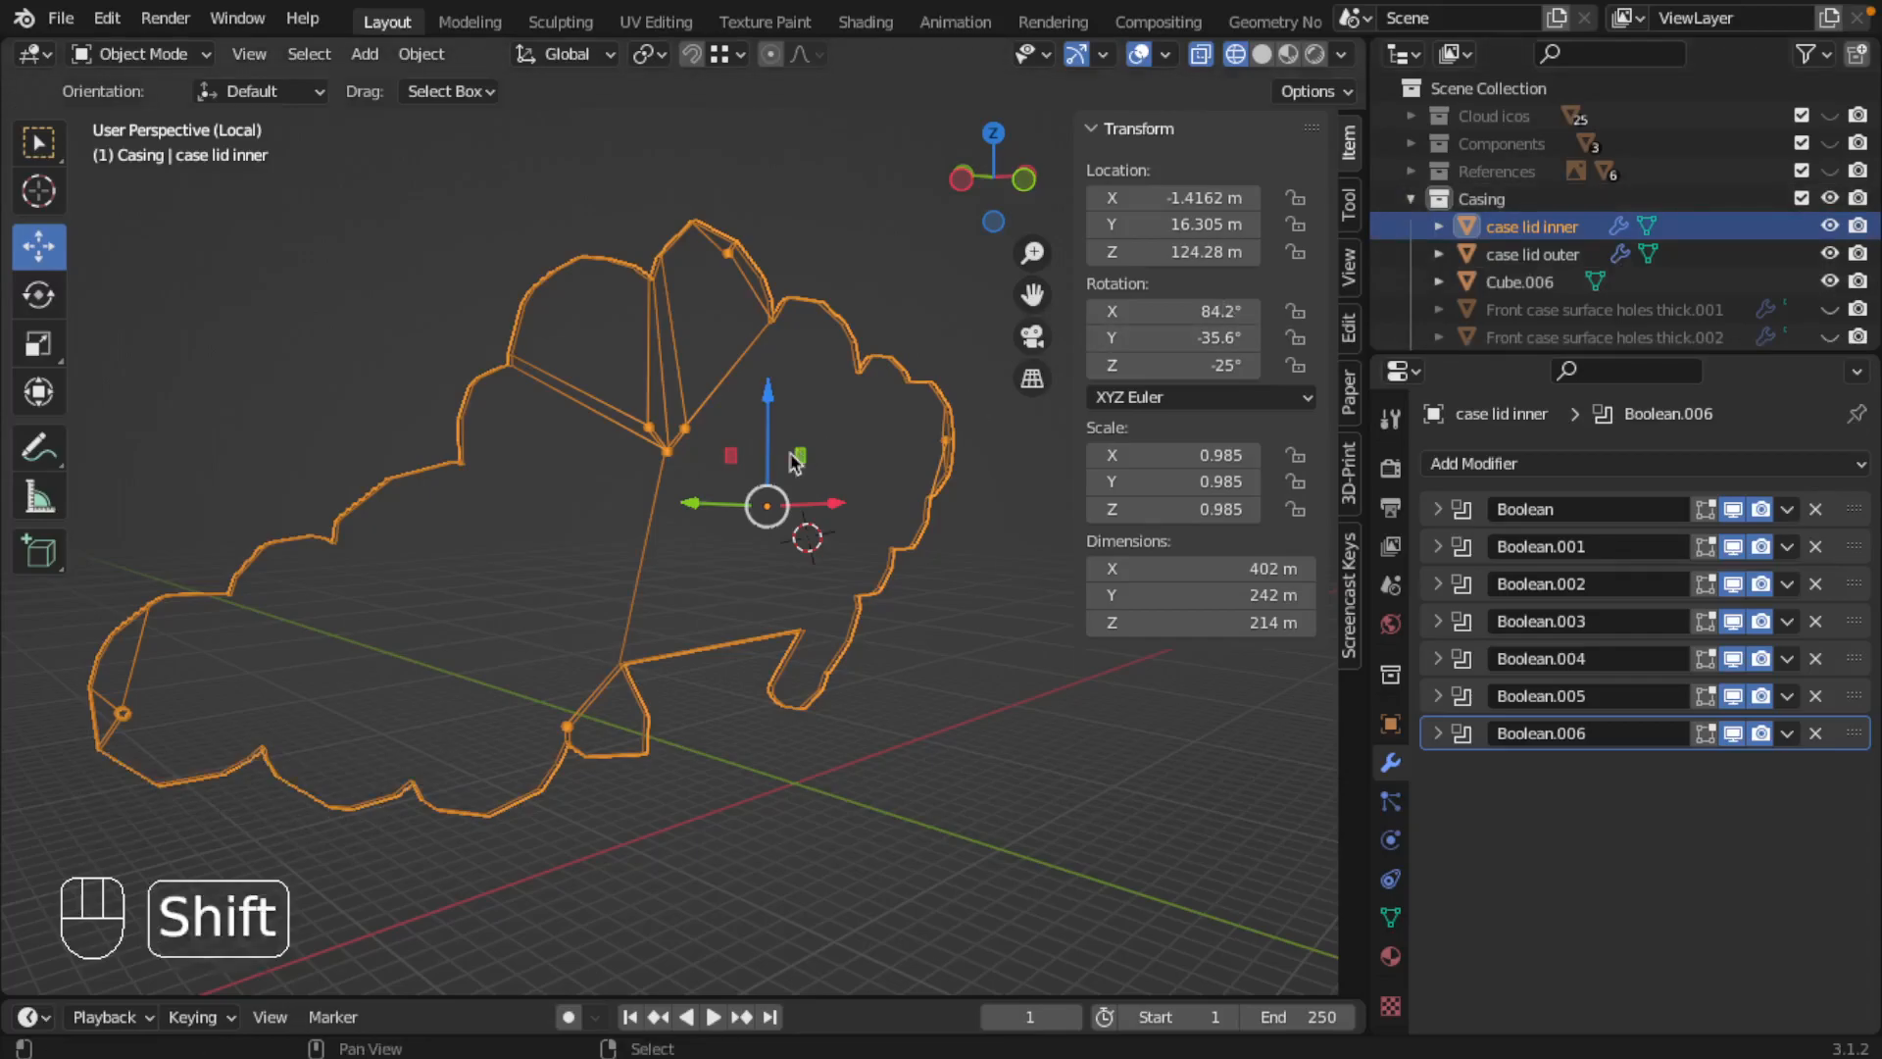
{"action": "key", "text": "shift+d"}
{"action": "key", "text": "Escape"}
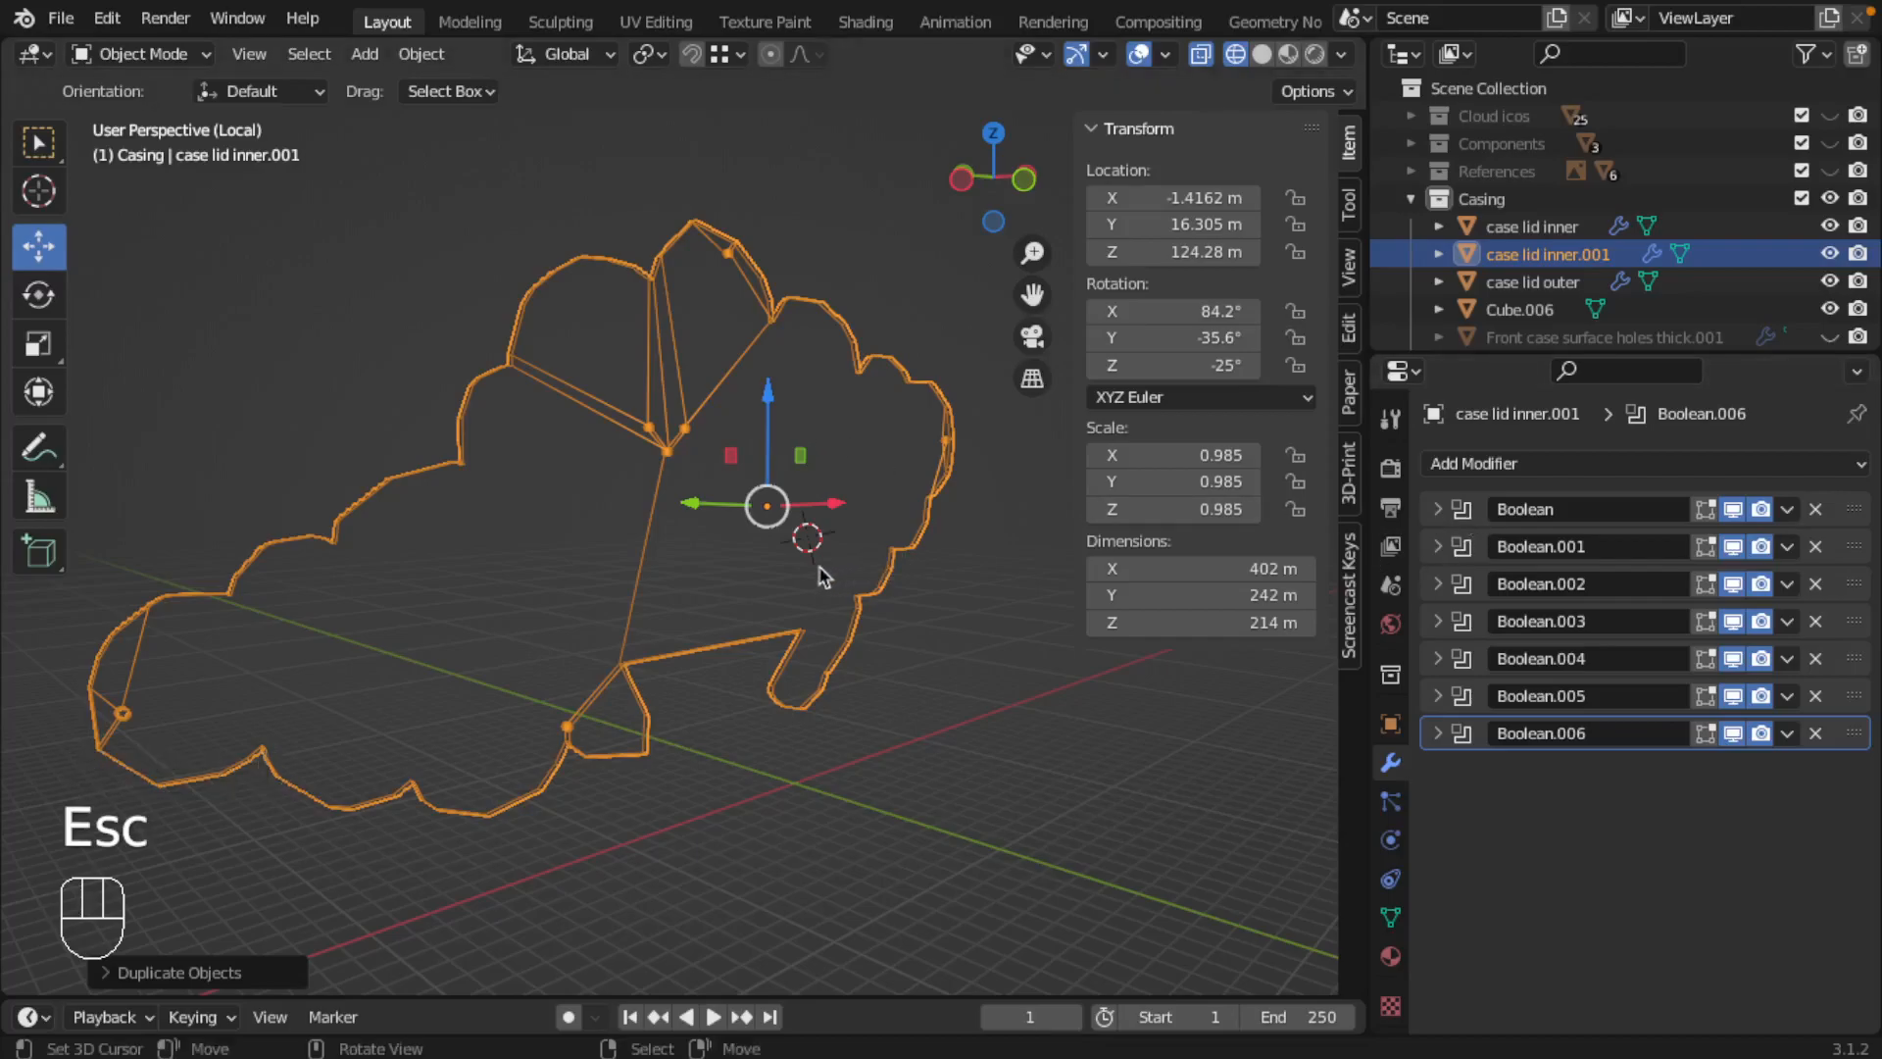
Step: Rename the duplicated inner lid as case lid inner ba
{"action": "double_click", "coordinate": [1575, 263]}
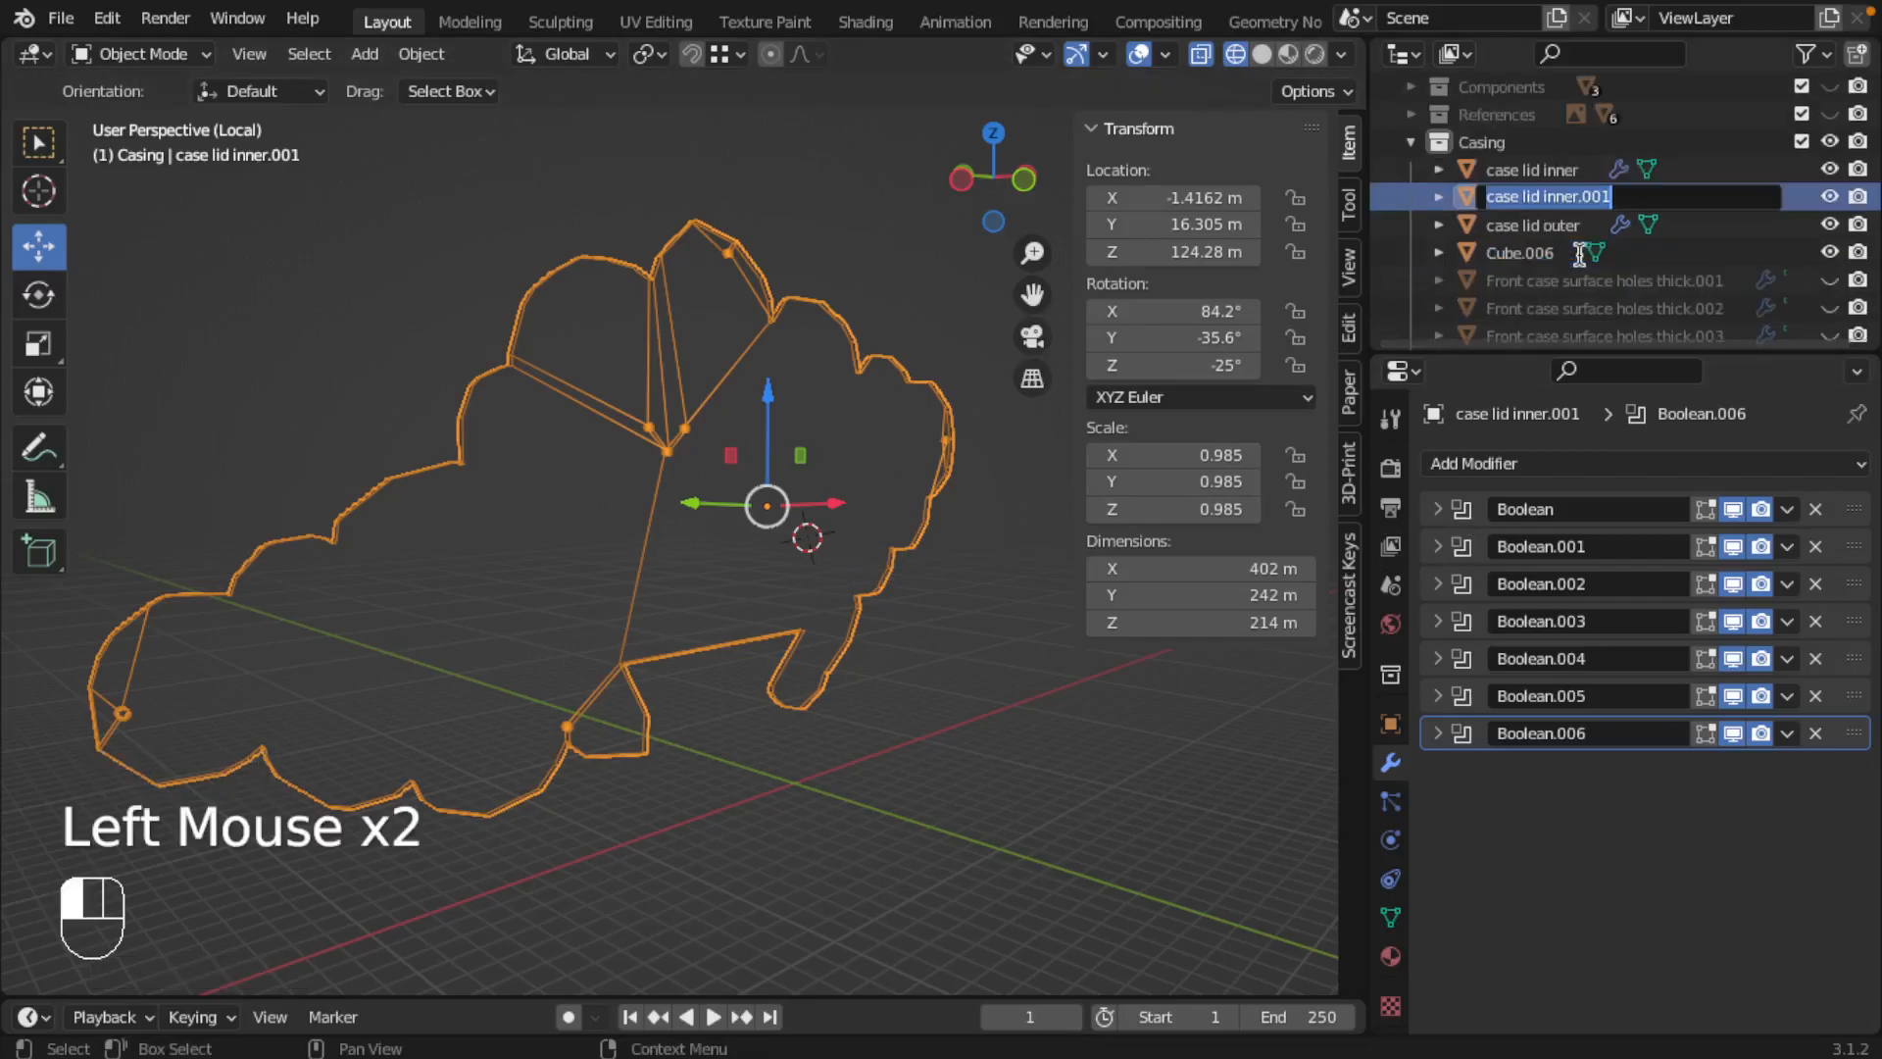
{"action": "key", "text": "BackSpace"}
{"action": "key", "text": "BackSpace"}
{"action": "key", "text": "BackSpace"}
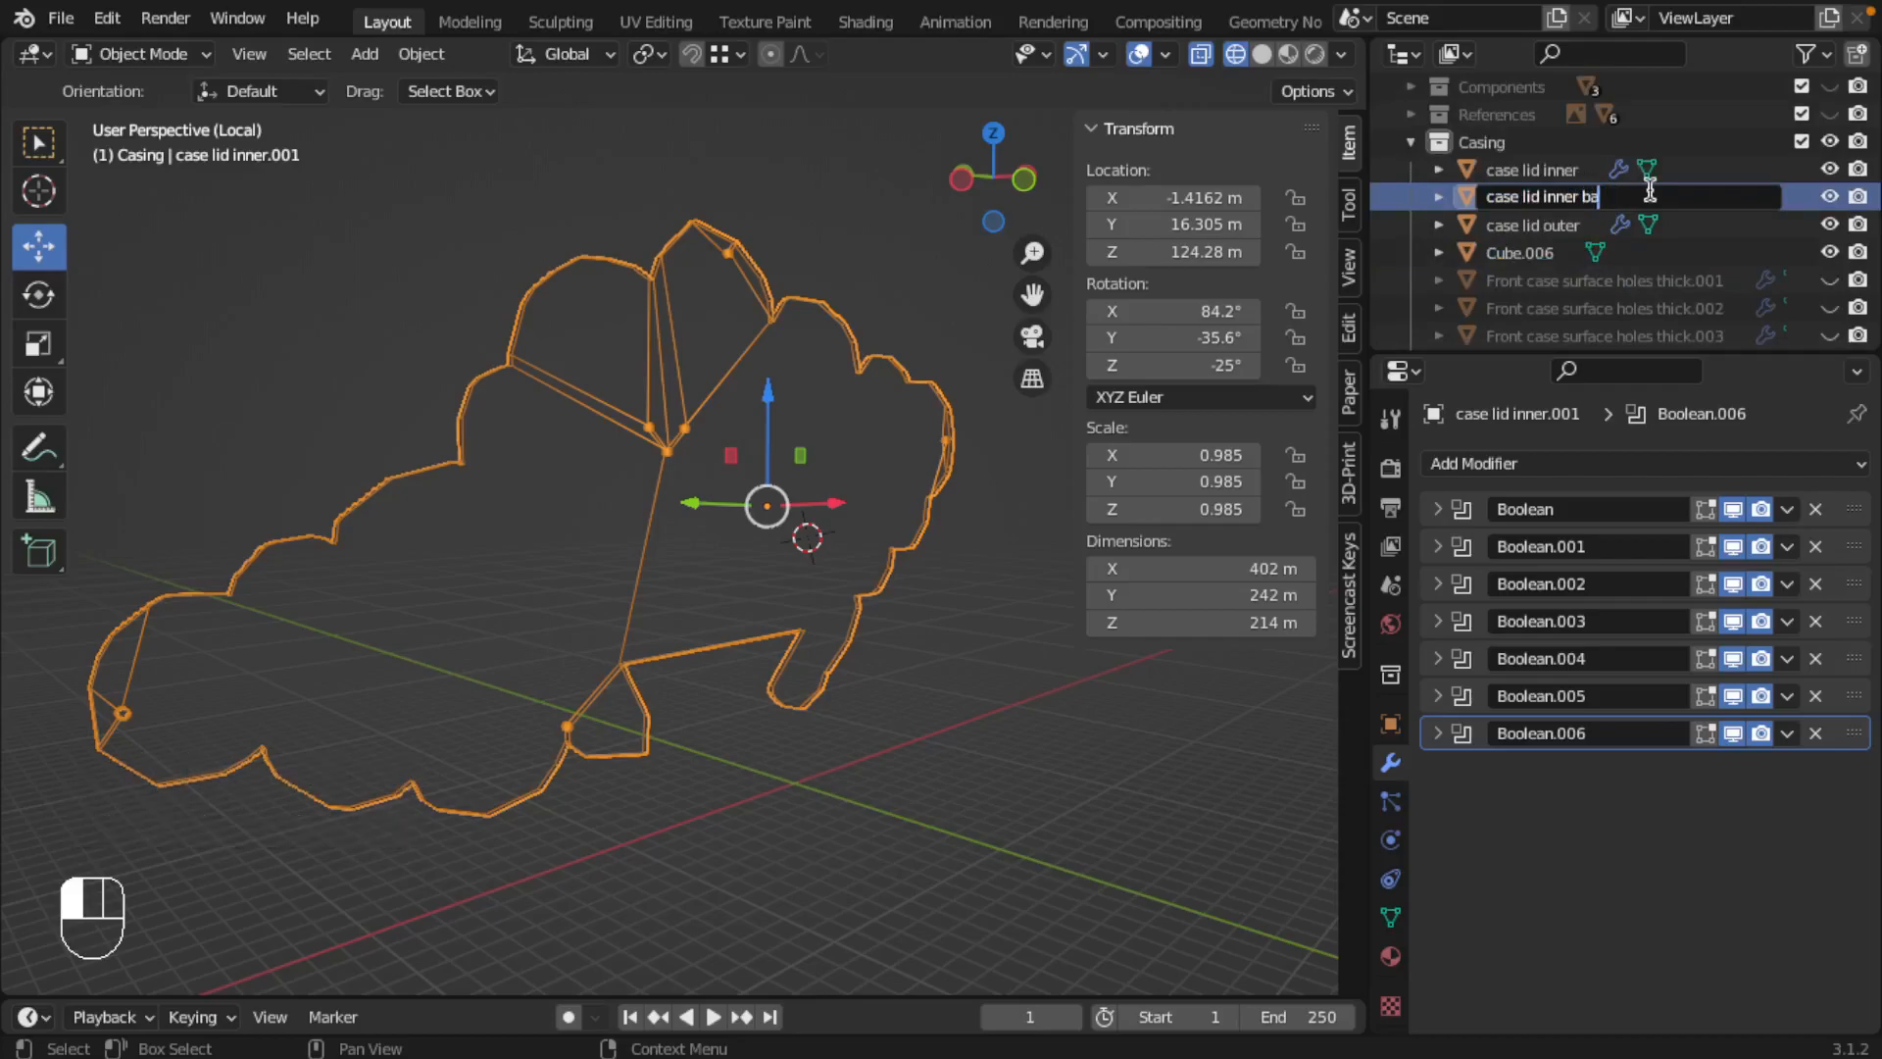
{"action": "key", "text": "Return"}
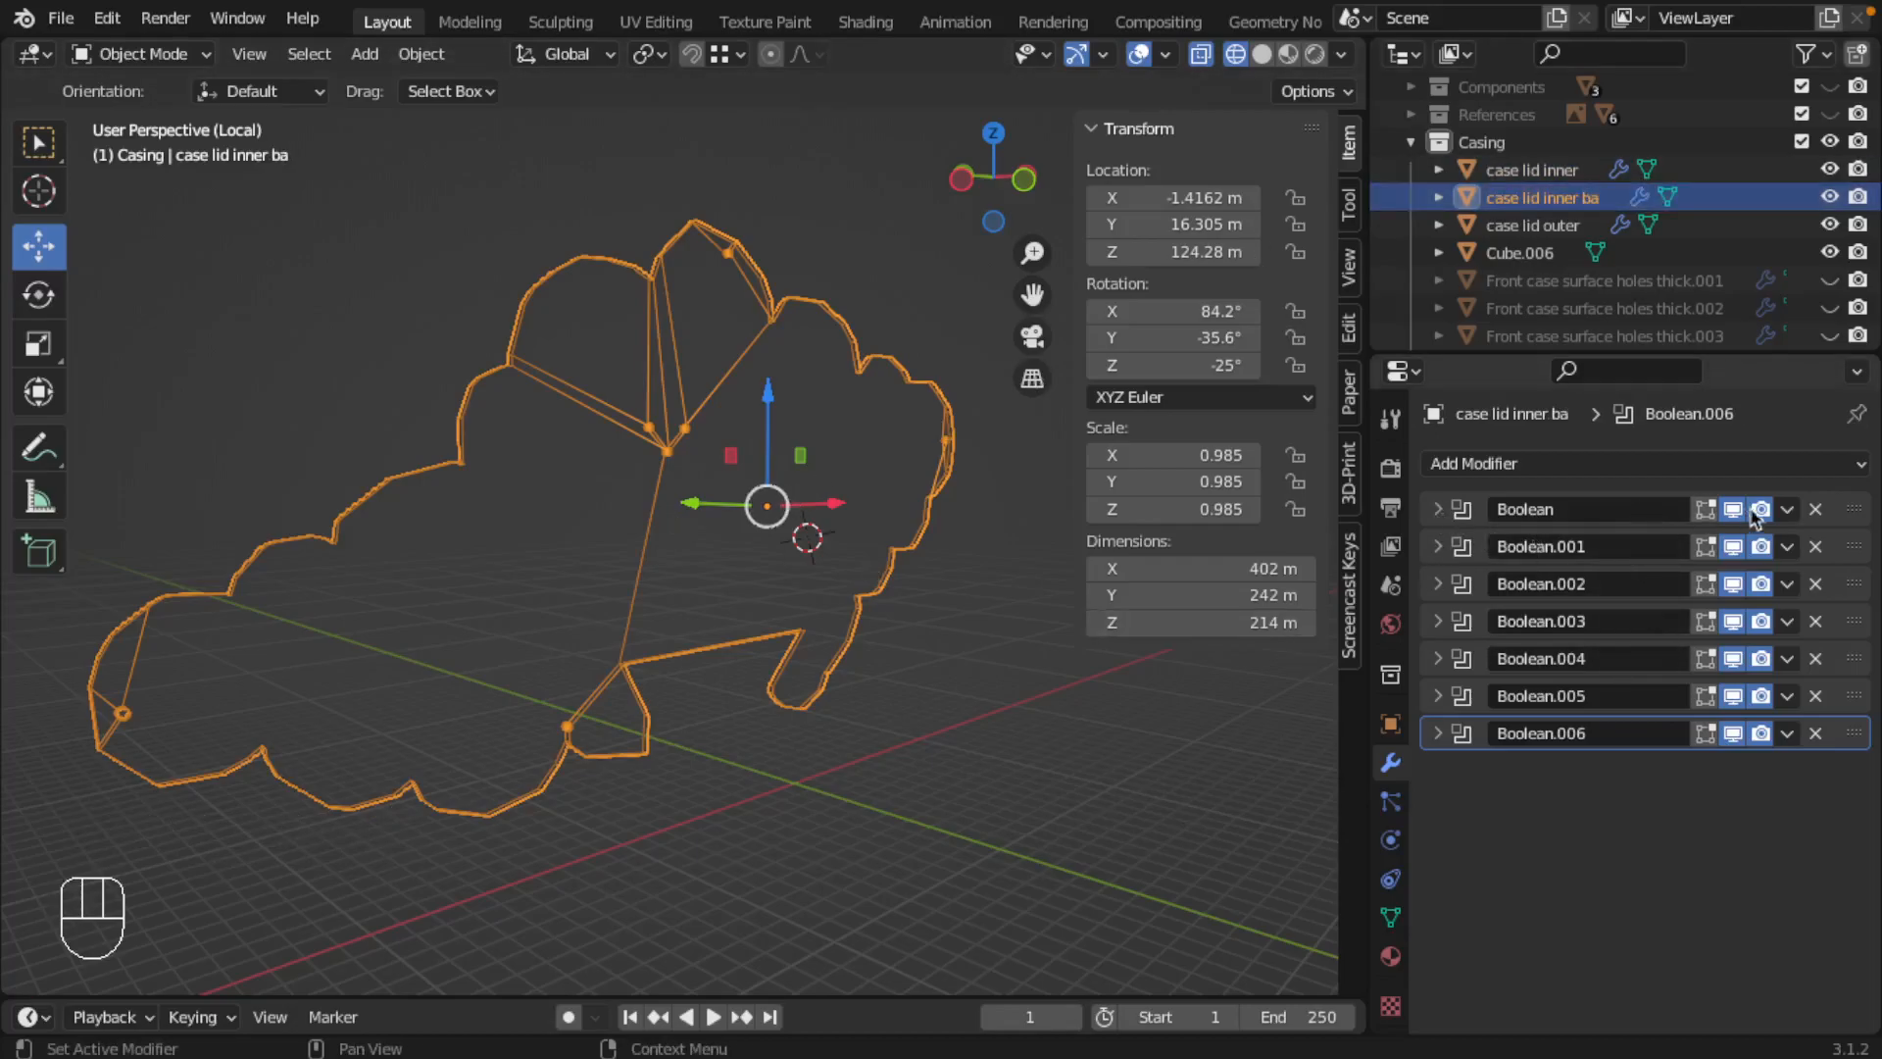
Step: Convert case lid inner ba to a mesh so that its Boolean modifiers are applied
{"action": "left_click", "coordinate": [1792, 510]}
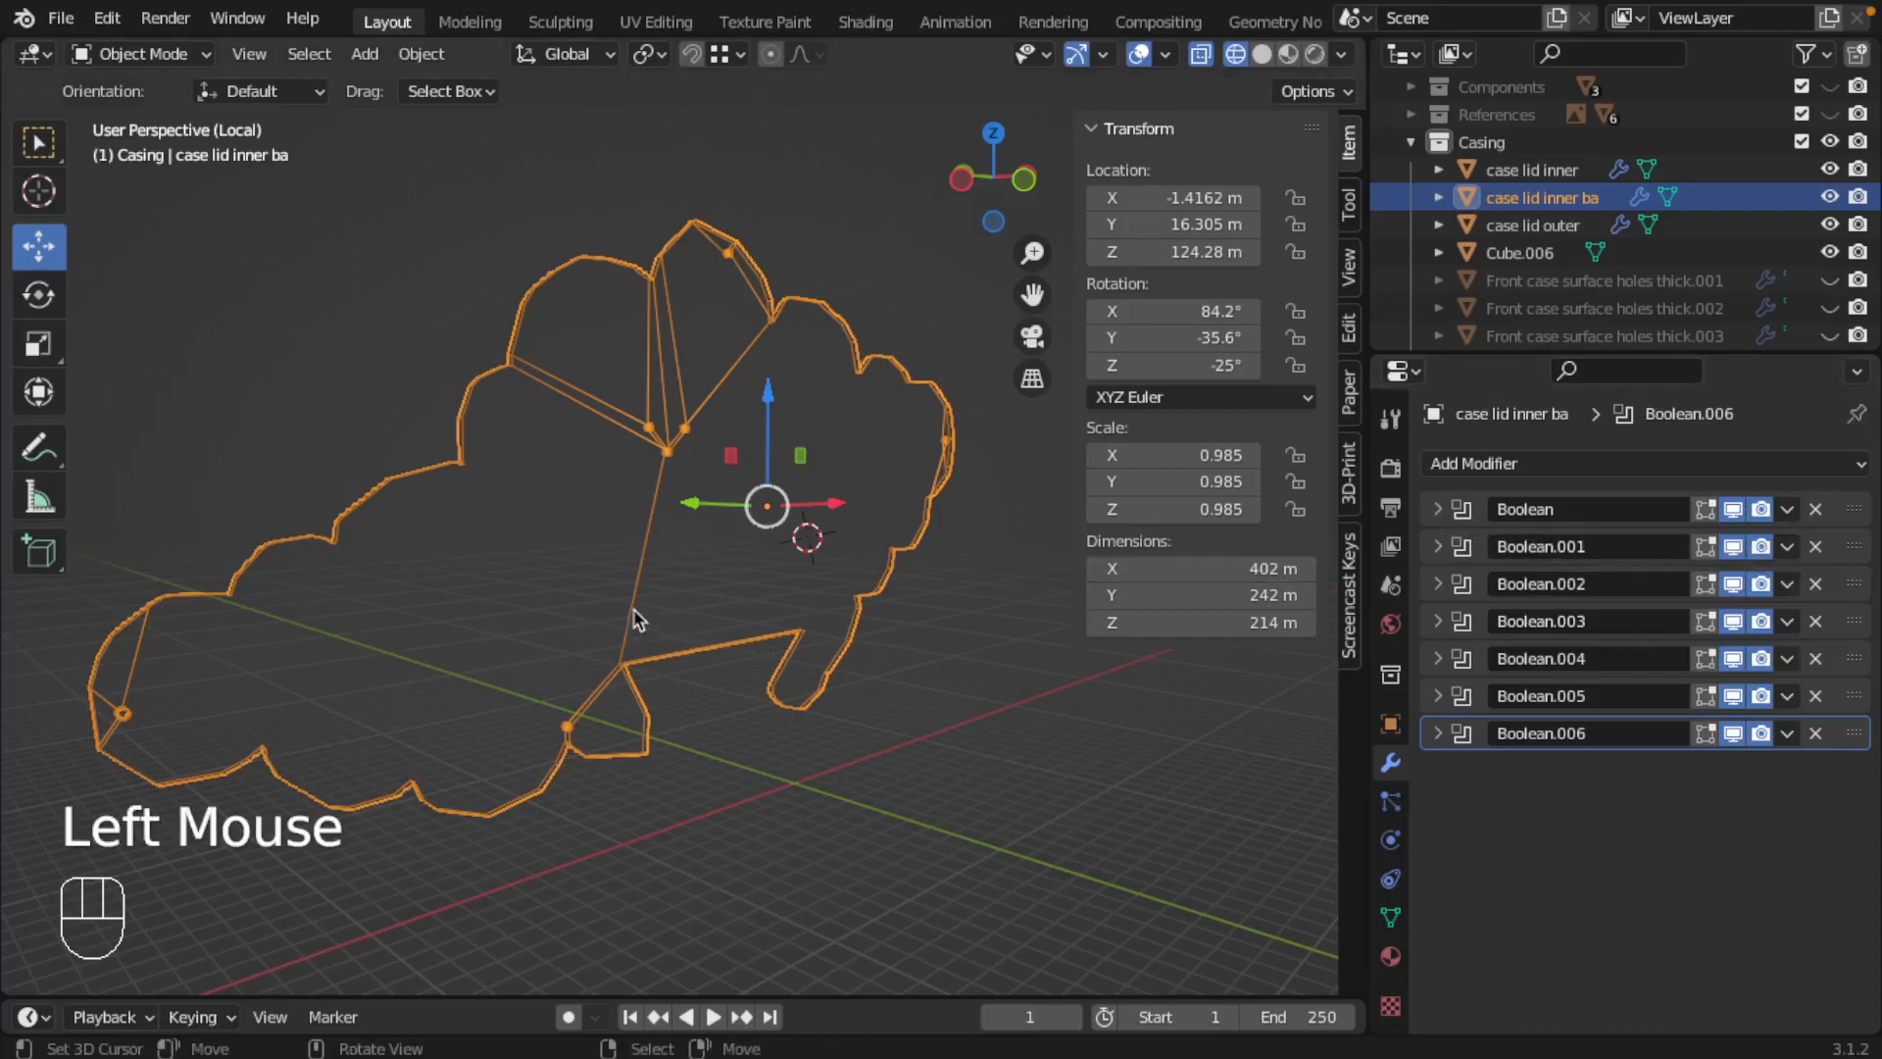
{"action": "key", "text": "alt+c"}
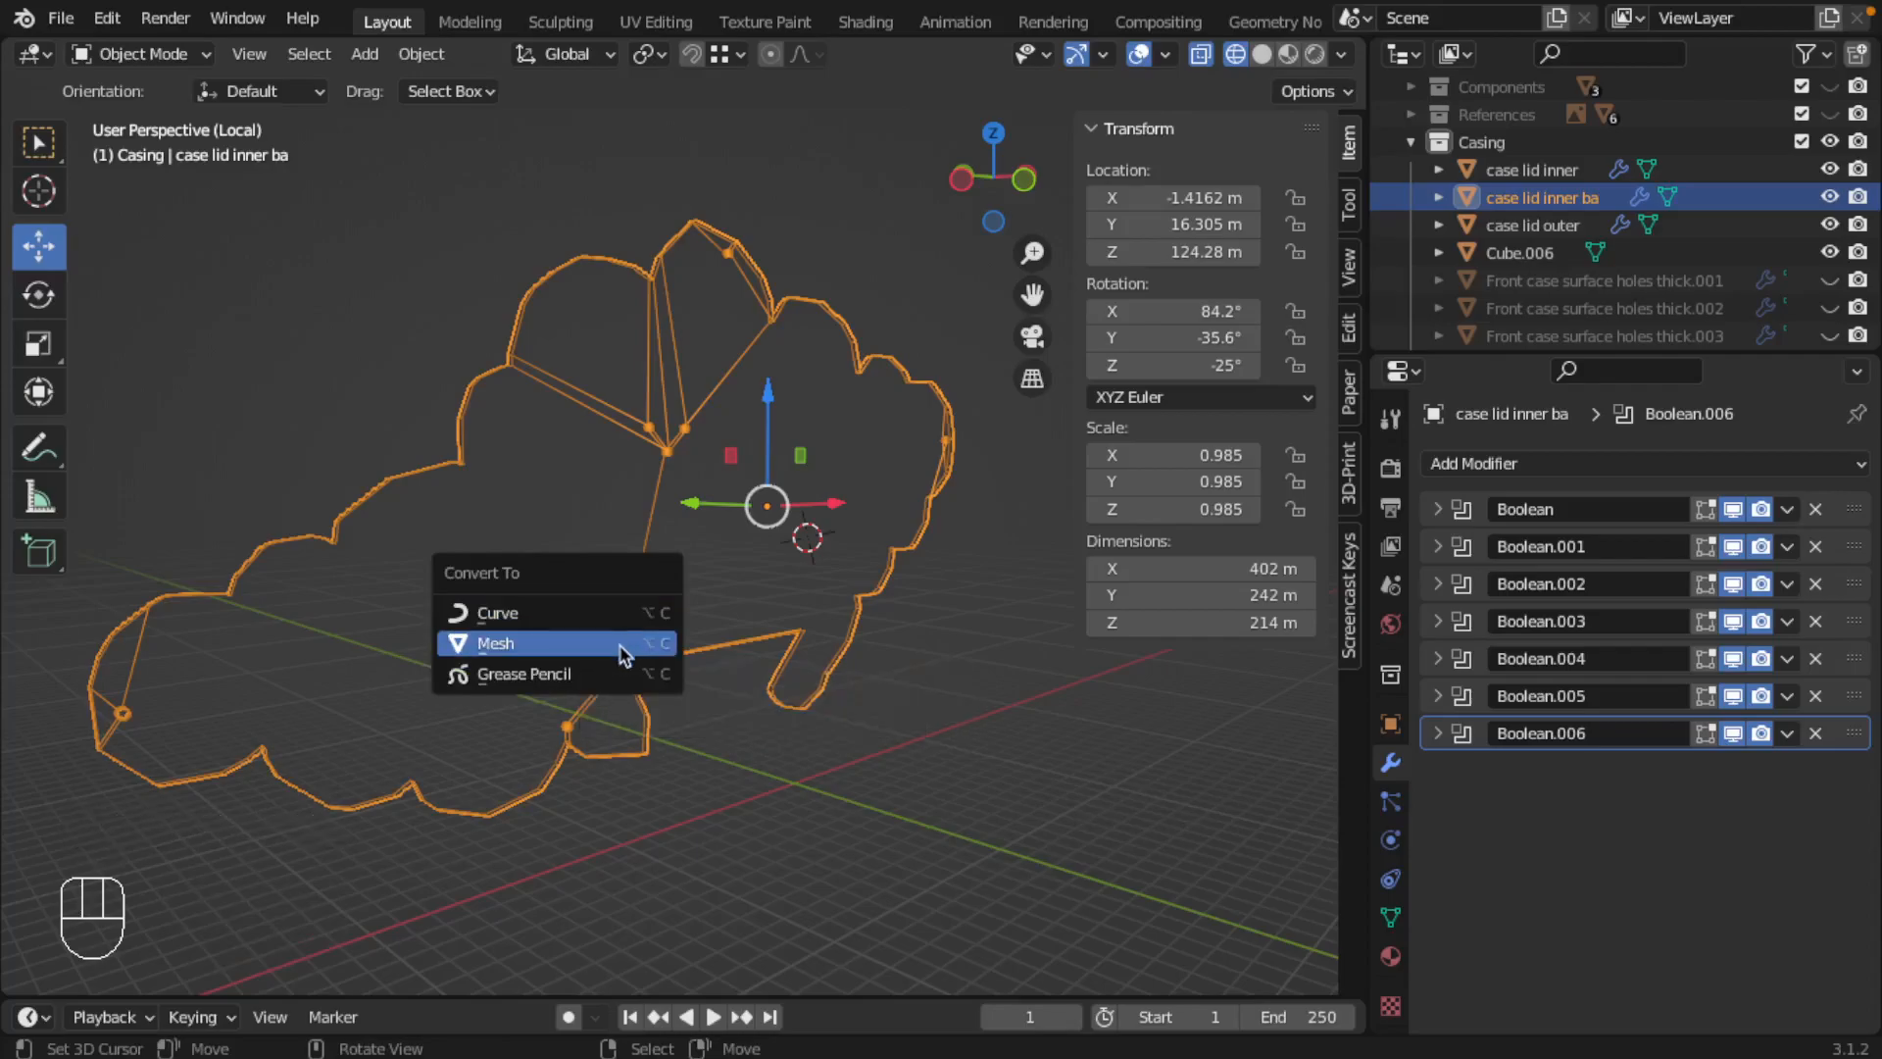
{"action": "left_click", "coordinate": [622, 654]}
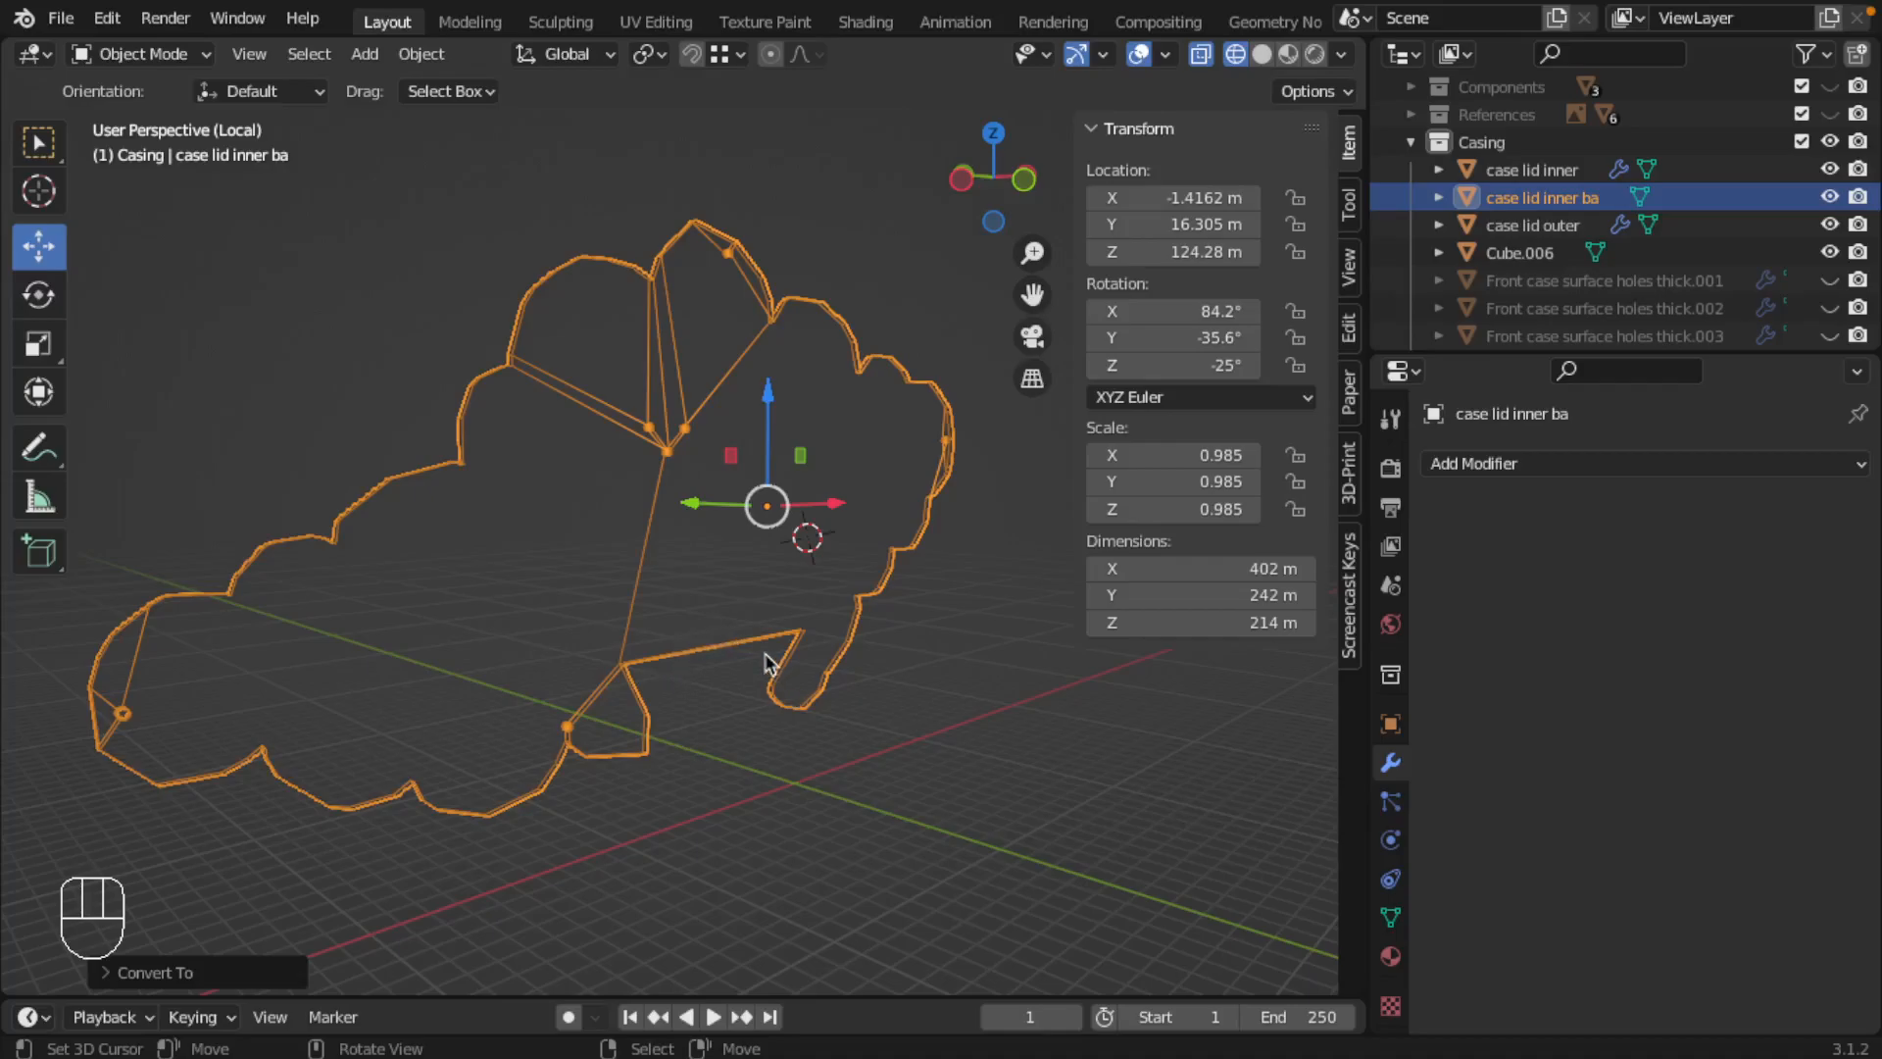
Step: Show case lid inner ba in solid shading in Edit Mode and select every face on one flat side, including the corner pieces
{"action": "key", "text": "Tab"}
{"action": "scroll", "coordinate": [637, 421], "scroll_direction": "up", "scroll_amount": 3}
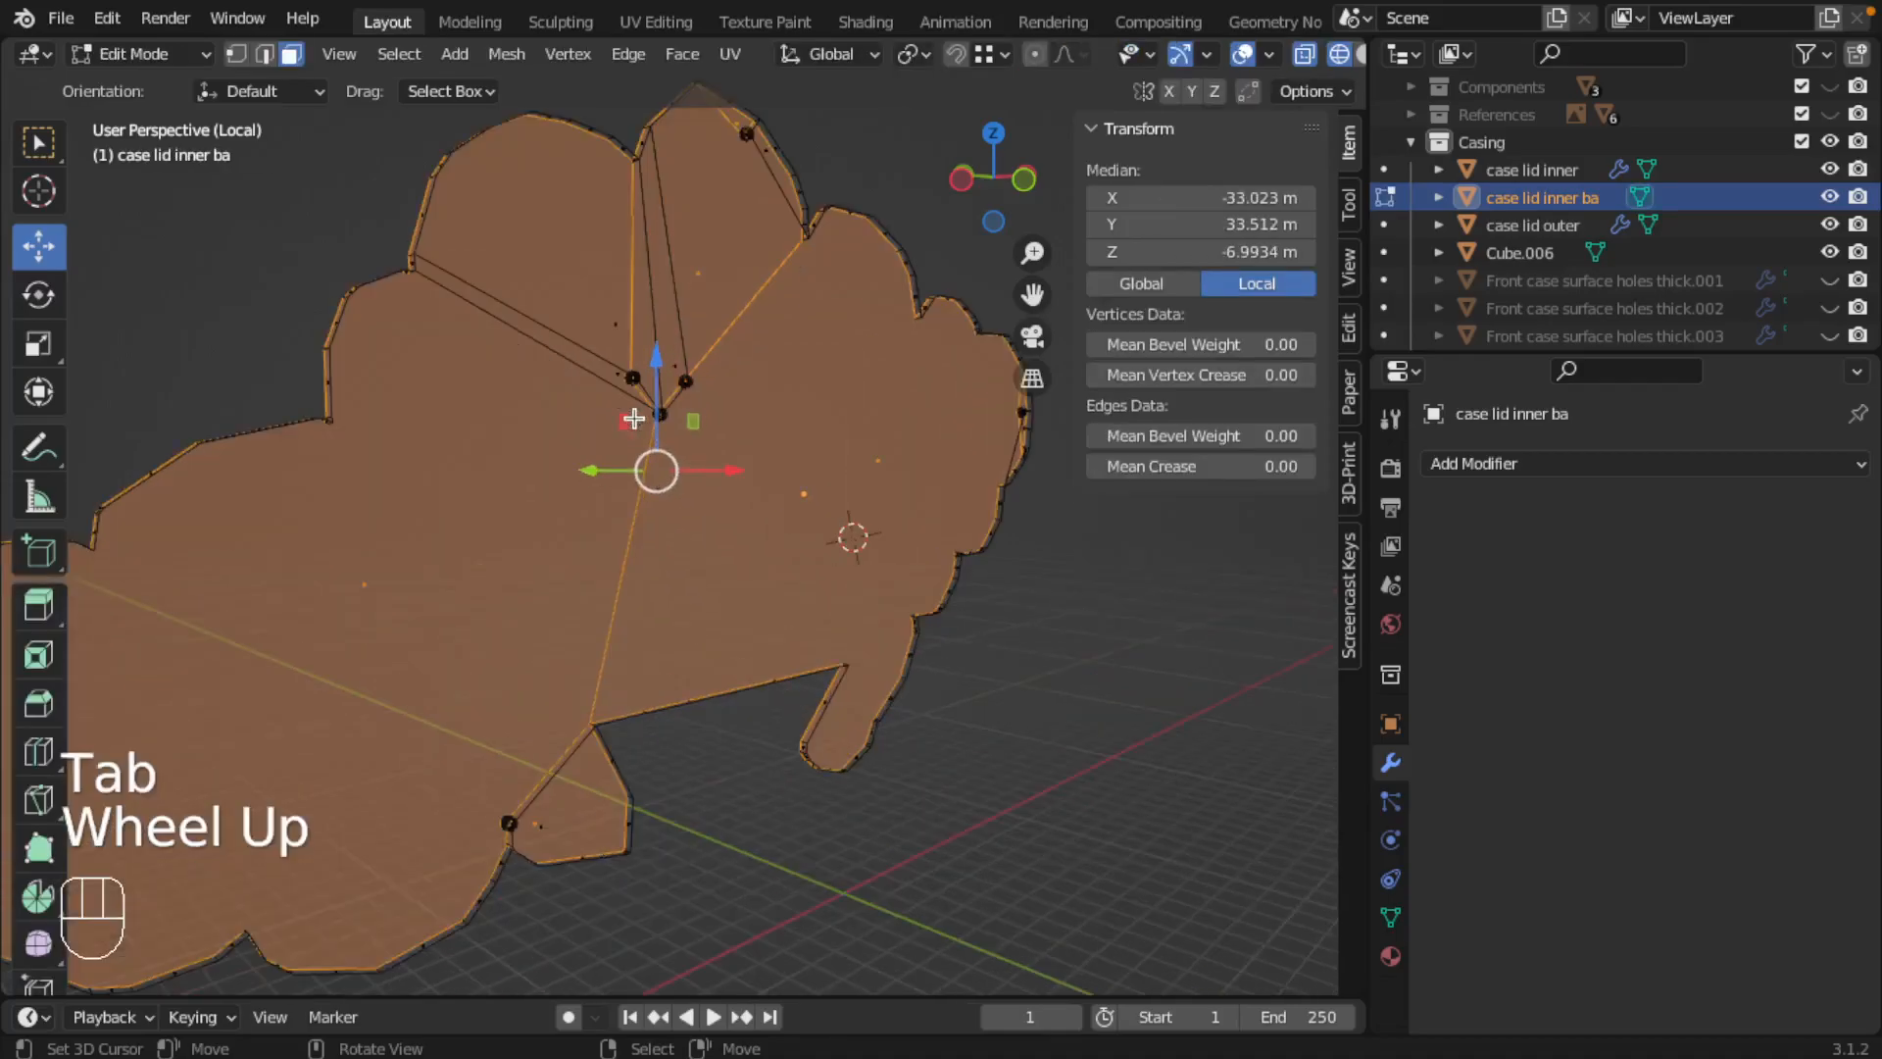
{"action": "scroll", "coordinate": [660, 415], "scroll_direction": "down", "scroll_amount": 2}
{"action": "scroll", "coordinate": [643, 547], "scroll_direction": "down", "scroll_amount": 2}
{"action": "mouse_move", "coordinate": [638, 550]}
{"action": "middle_mouse_down"}
{"action": "mouse_move", "coordinate": [535, 577]}
{"action": "mouse_move", "coordinate": [571, 559]}
{"action": "mouse_move", "coordinate": [744, 571]}
{"action": "middle_mouse_up"}
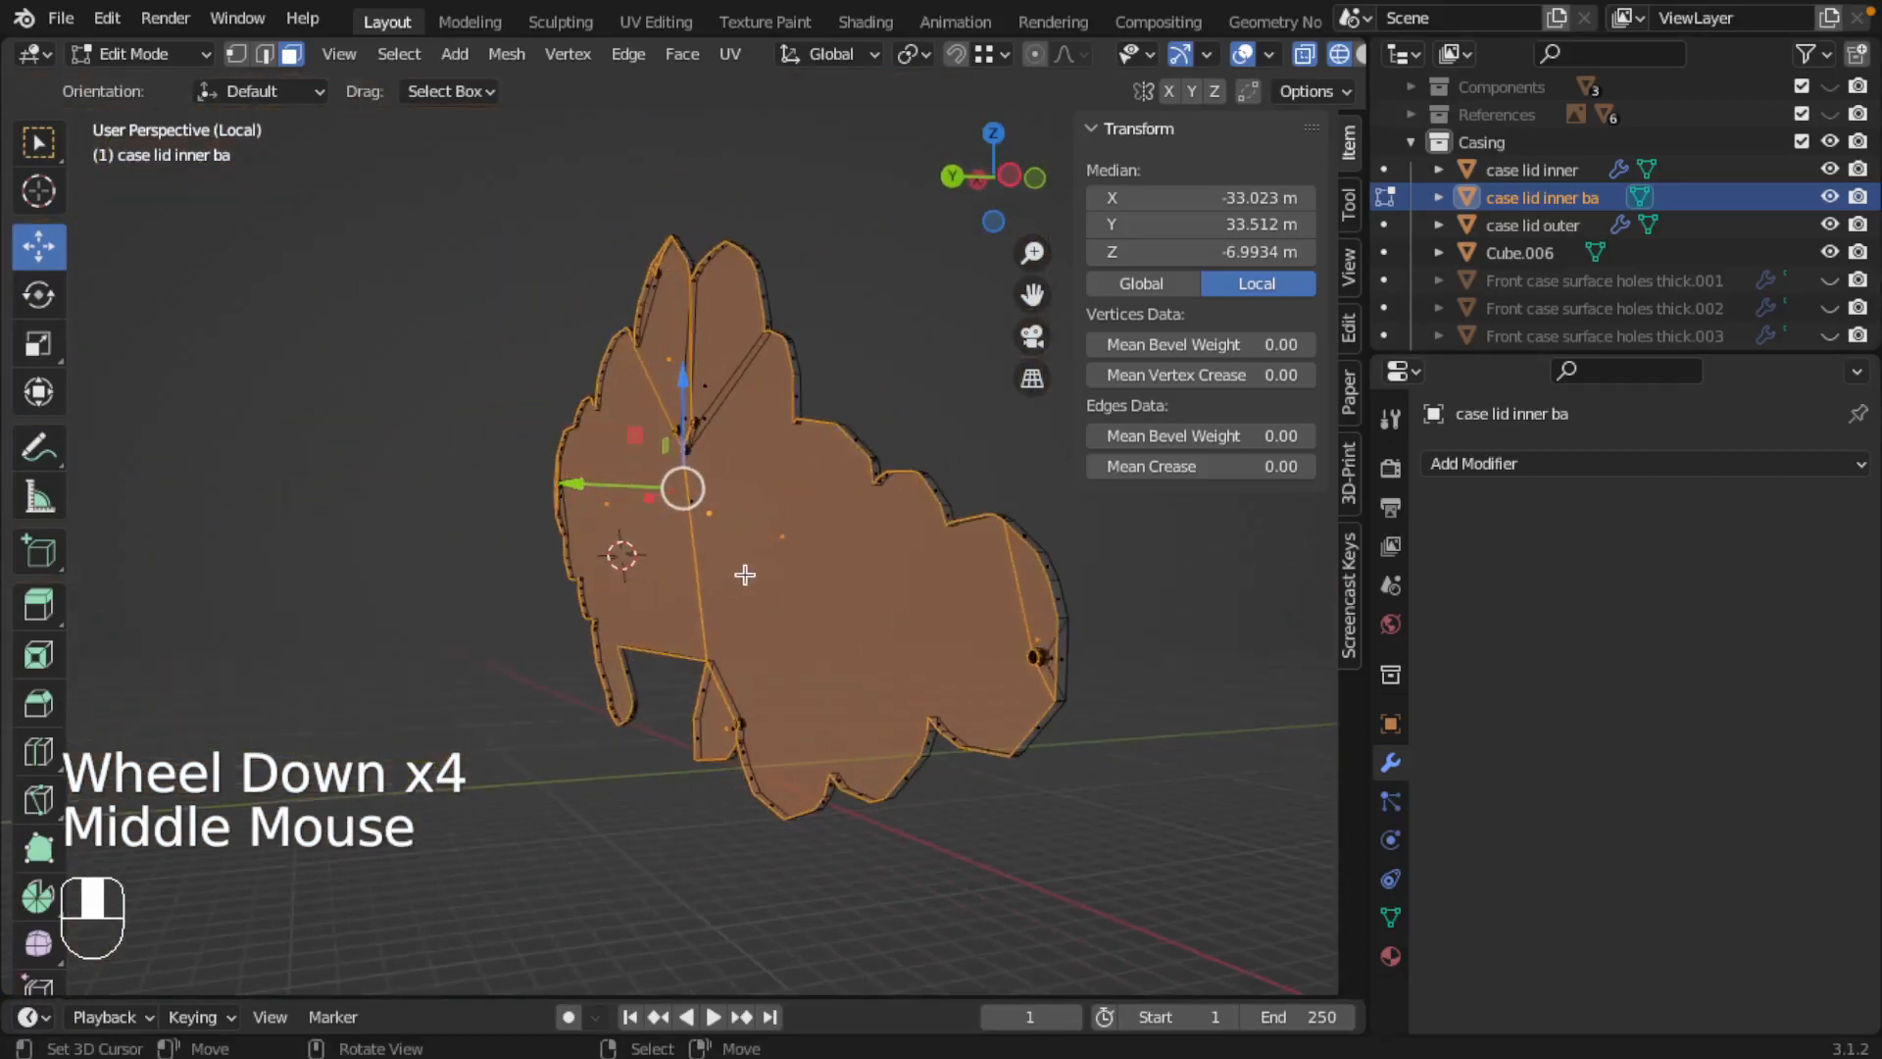
{"action": "key", "text": "z"}
{"action": "middle_click_drag", "start_coordinate": [991, 663], "coordinate": [738, 595]}
{"action": "key", "text": "alt+a"}
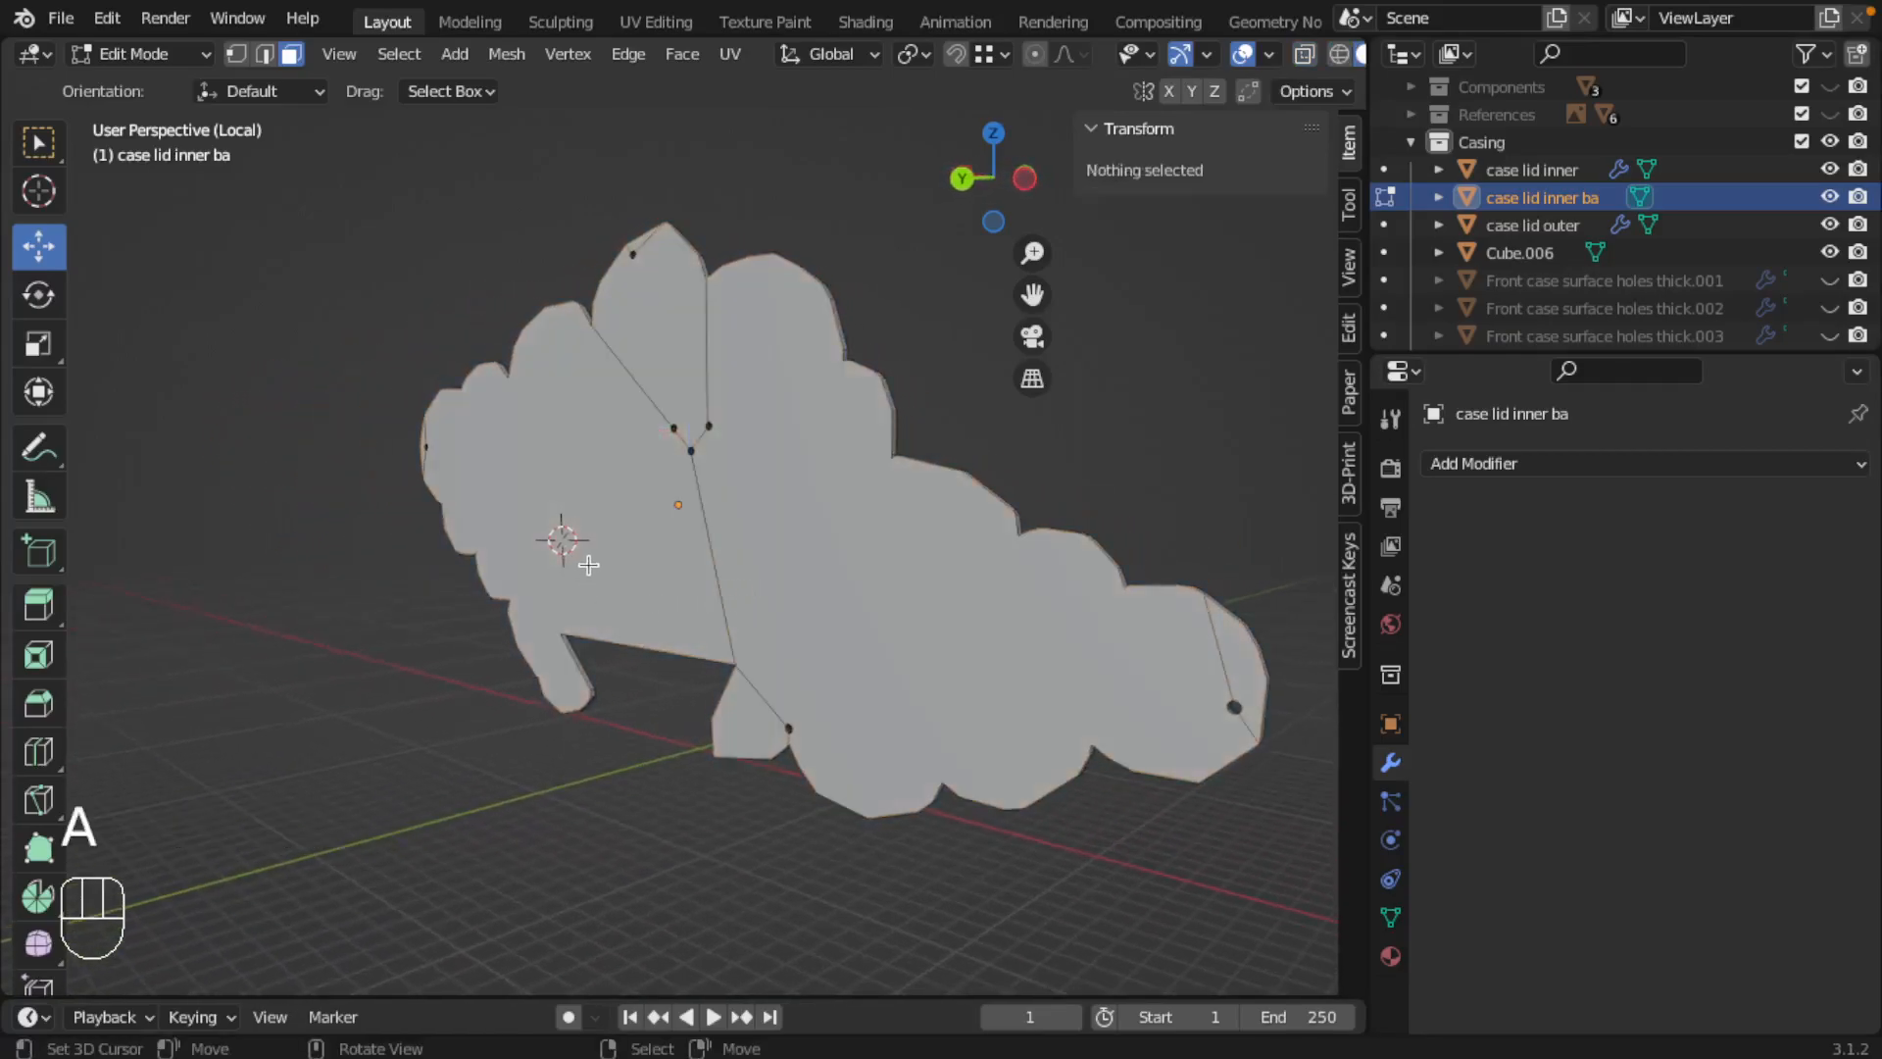
{"action": "right_click", "coordinate": [483, 526]}
{"action": "right_click", "coordinate": [418, 453], "text": "shift"}
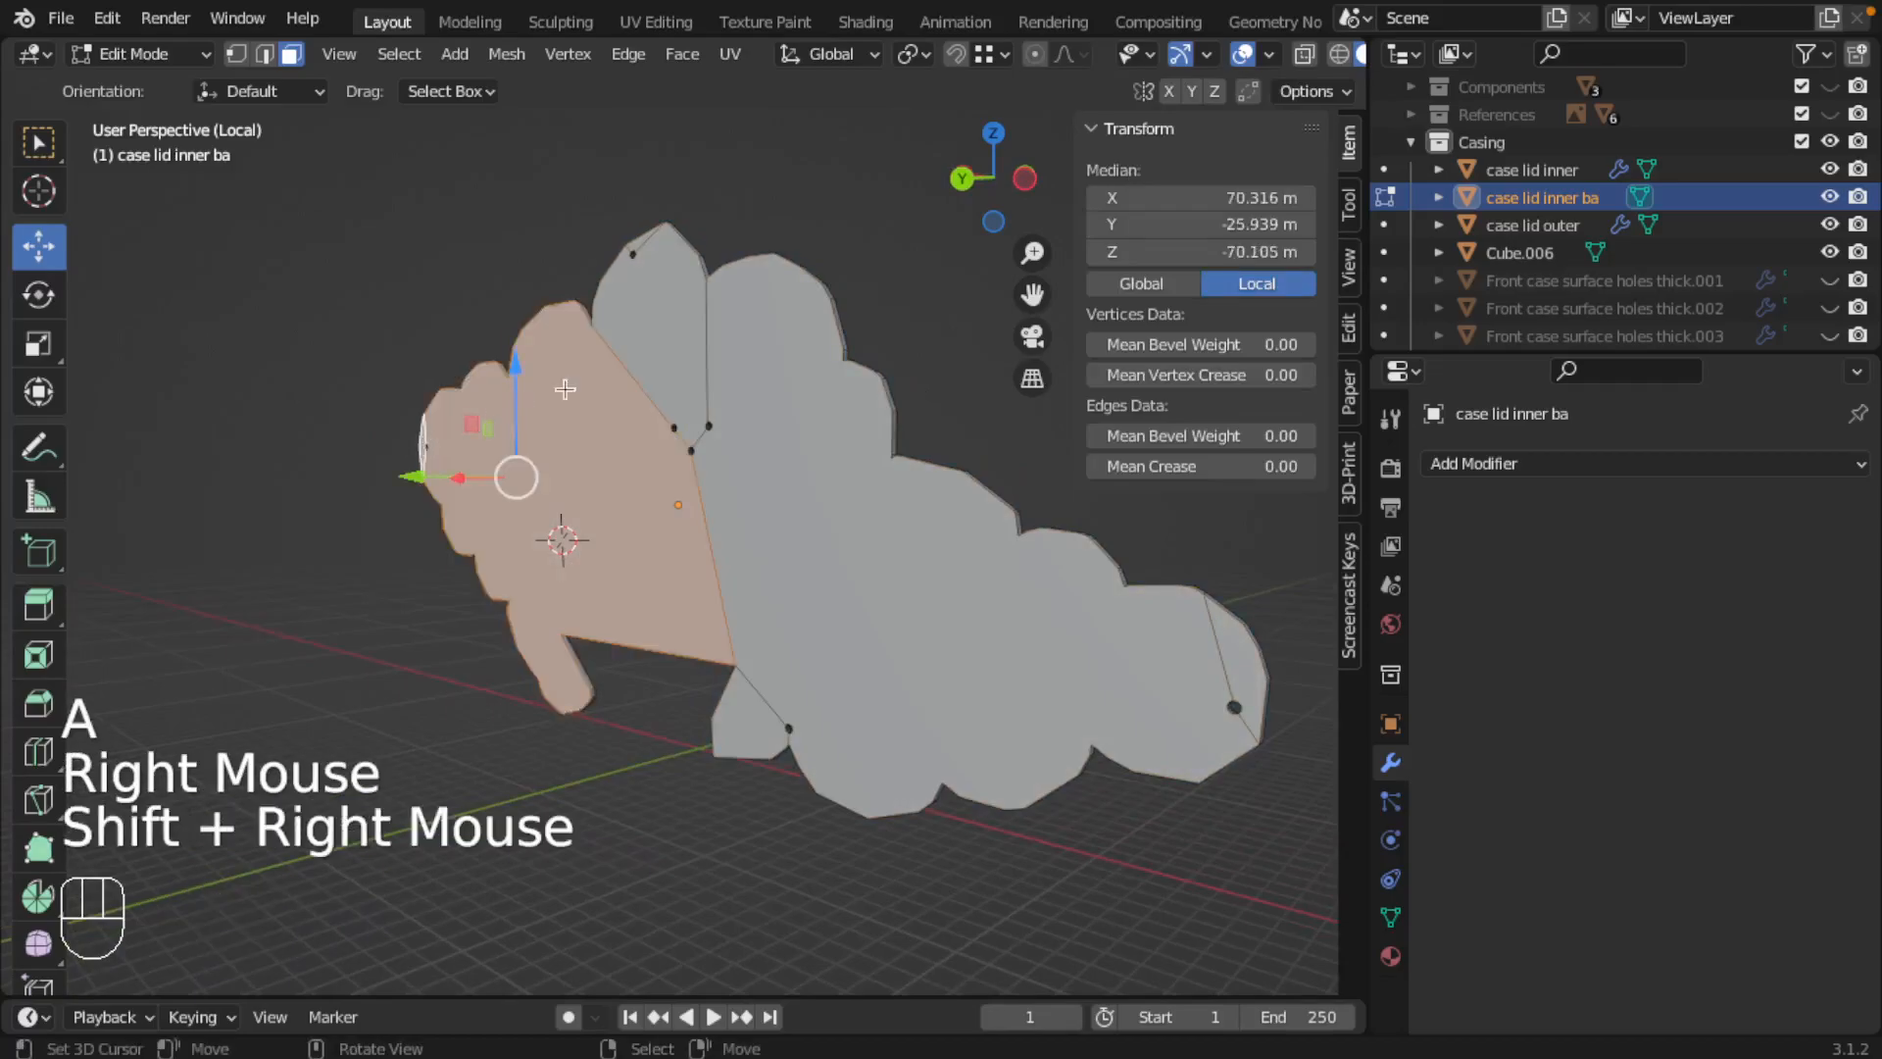
{"action": "right_click", "coordinate": [637, 238], "text": "shift"}
{"action": "right_click", "coordinate": [638, 238], "text": "shift"}
{"action": "right_click", "coordinate": [727, 328], "text": "shift"}
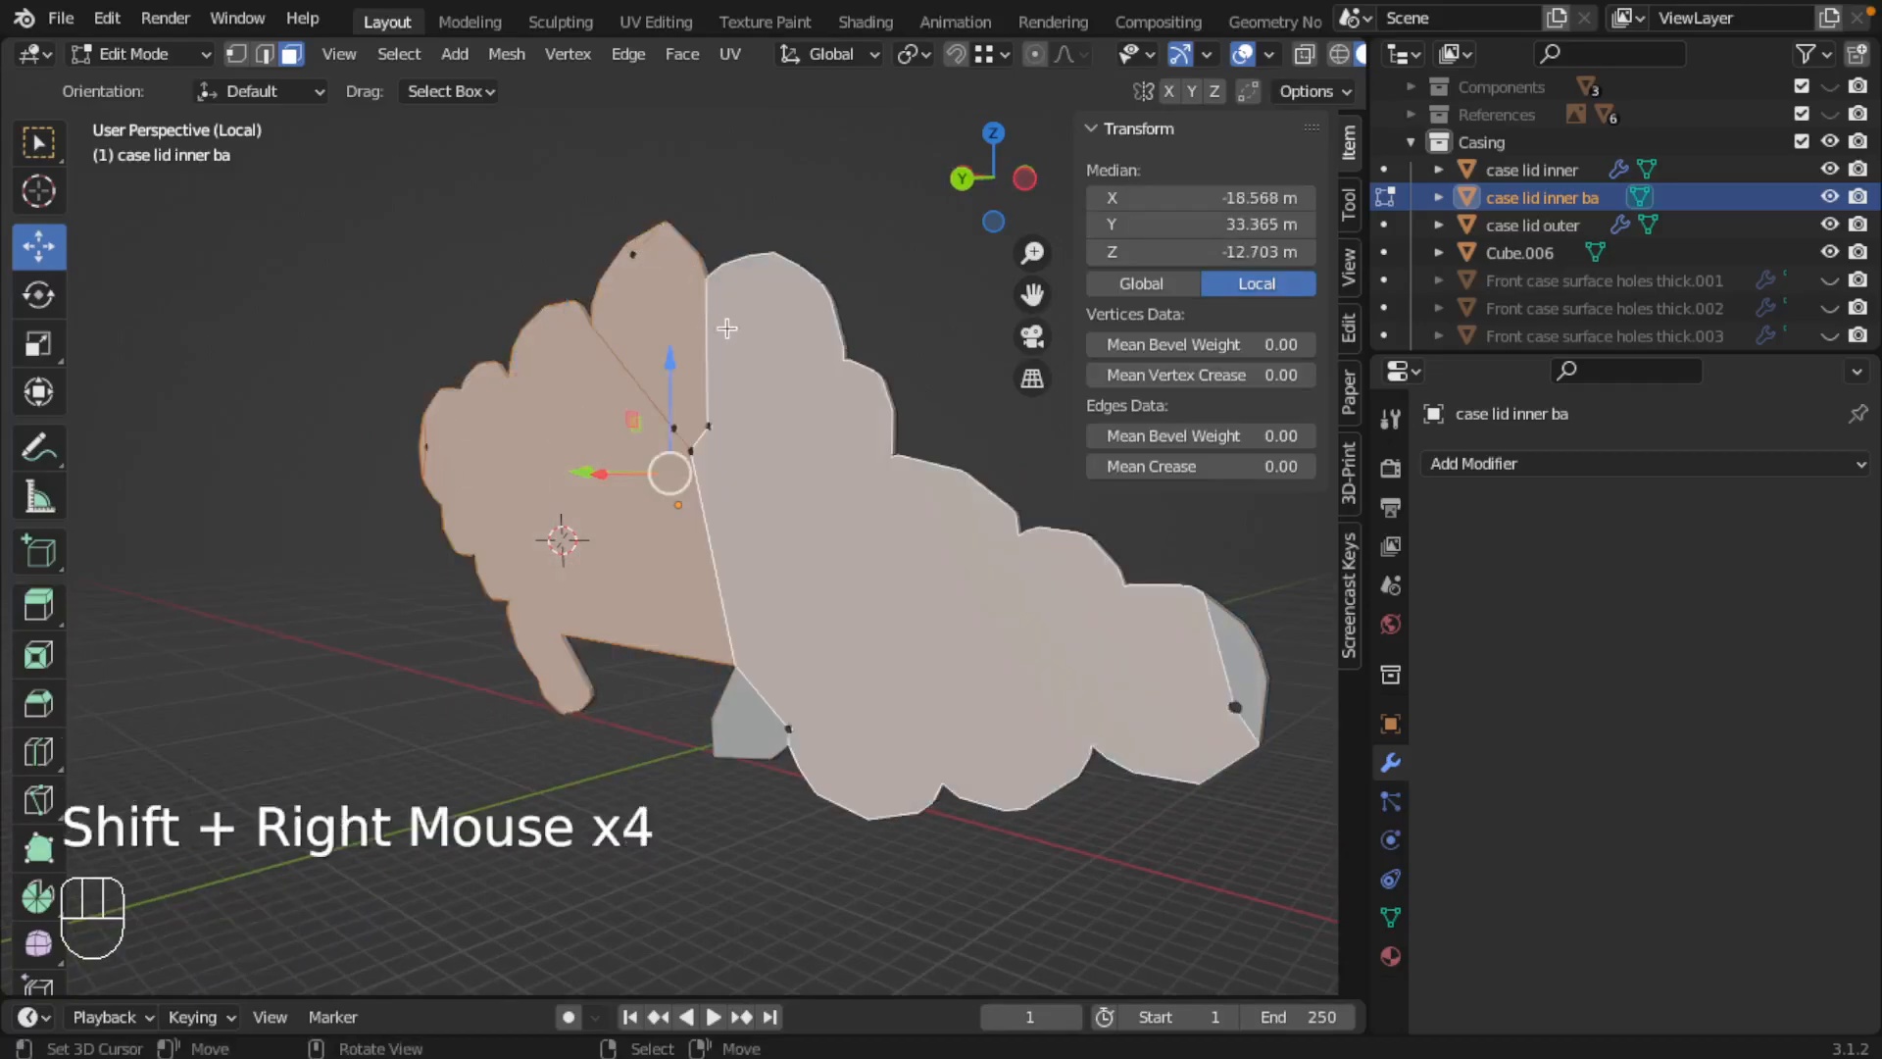
{"action": "right_click", "coordinate": [817, 596], "text": "shift"}
{"action": "right_click", "coordinate": [1243, 659], "text": "shift"}
{"action": "middle_click_drag", "start_coordinate": [754, 613], "coordinate": [517, 588], "text": "shift"}
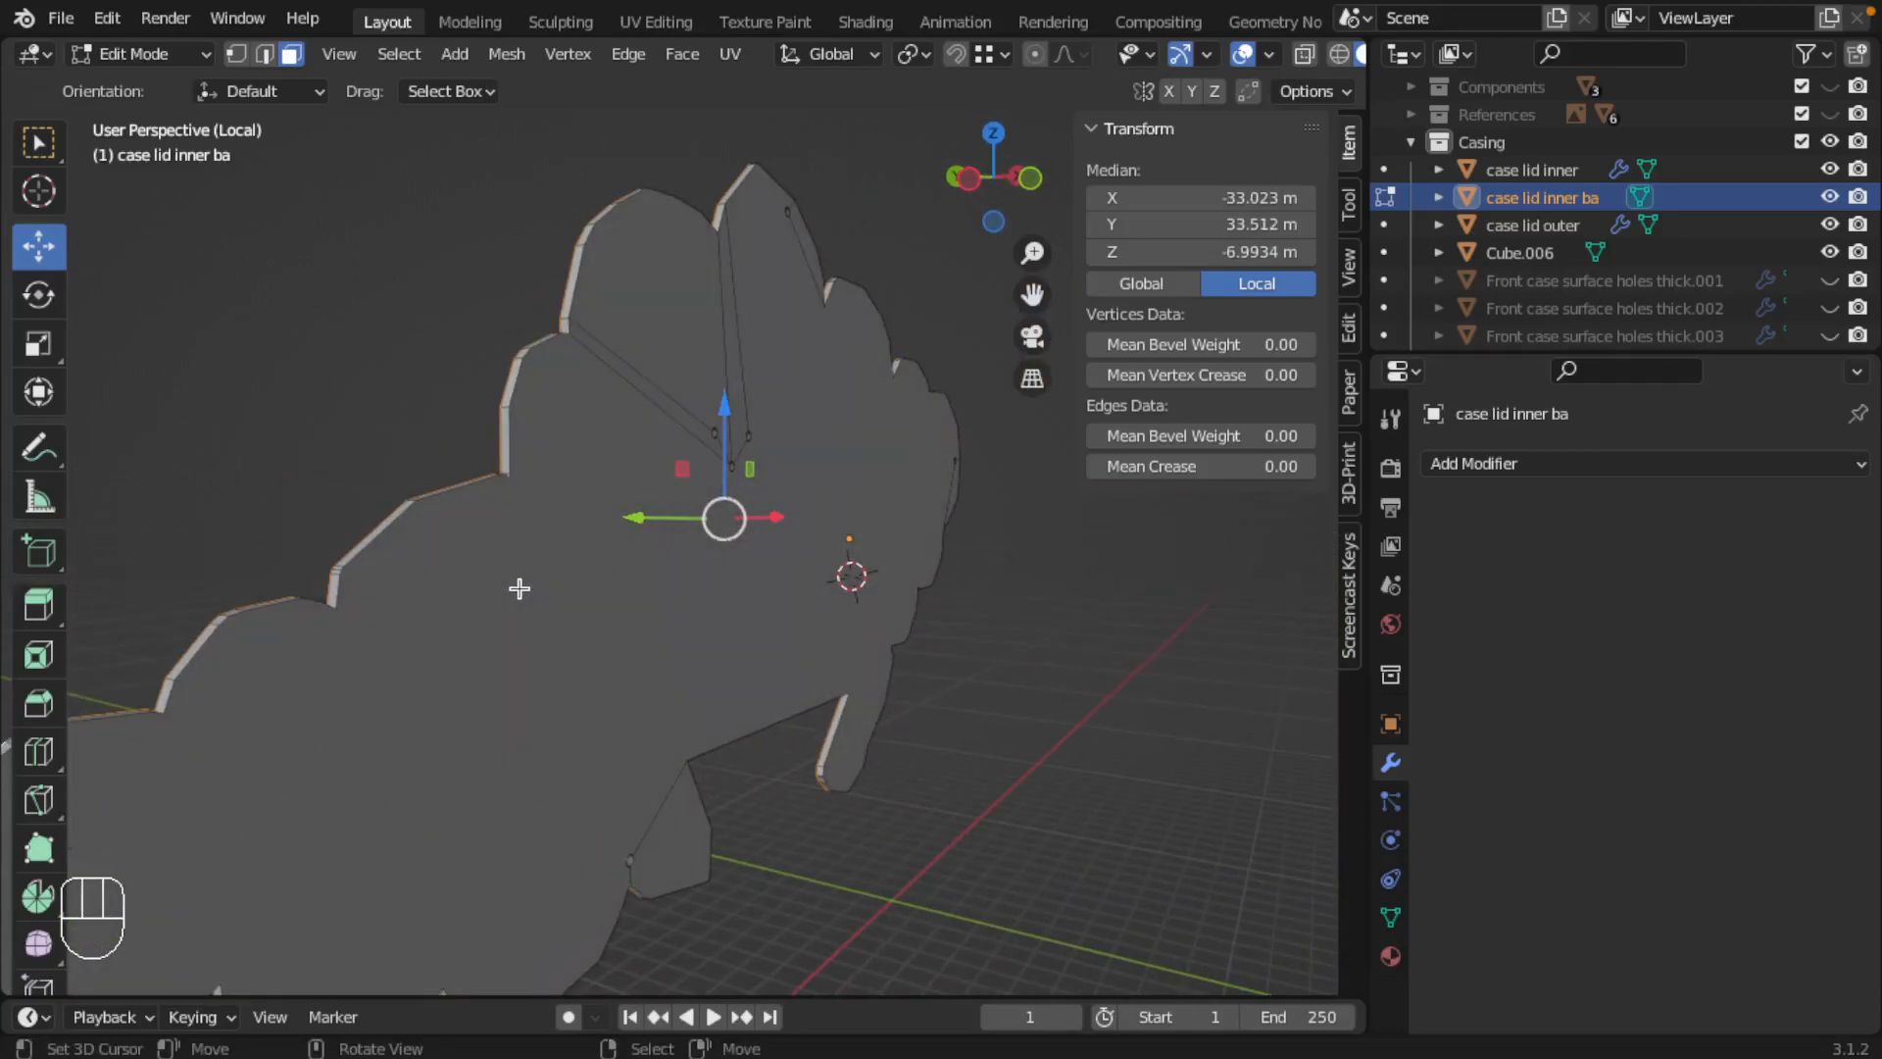
Step: Invert the face selection on case lid inner ba, delete the inverted part, and check the remaining flat sheet in Object Mode
{"action": "key", "text": "ctrl+i"}
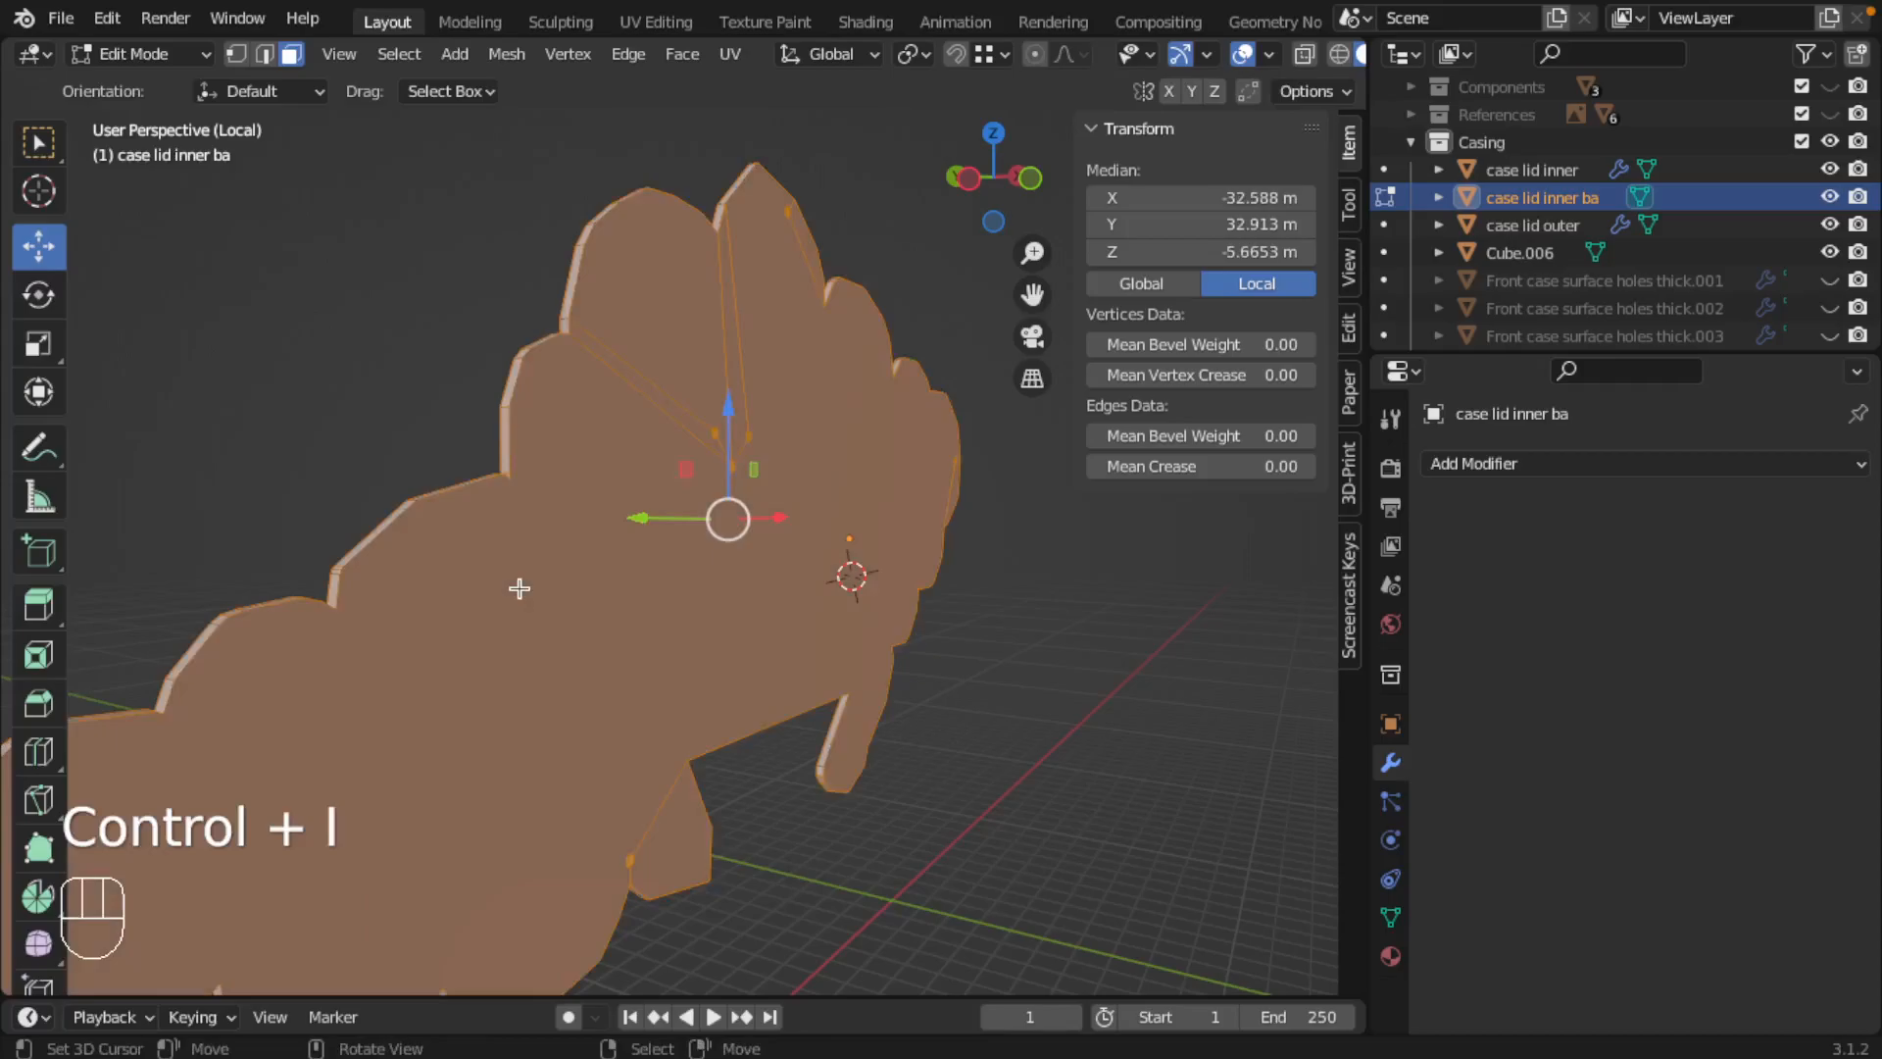
{"action": "middle_click_drag", "start_coordinate": [520, 596], "coordinate": [786, 609]}
{"action": "key", "text": "x"}
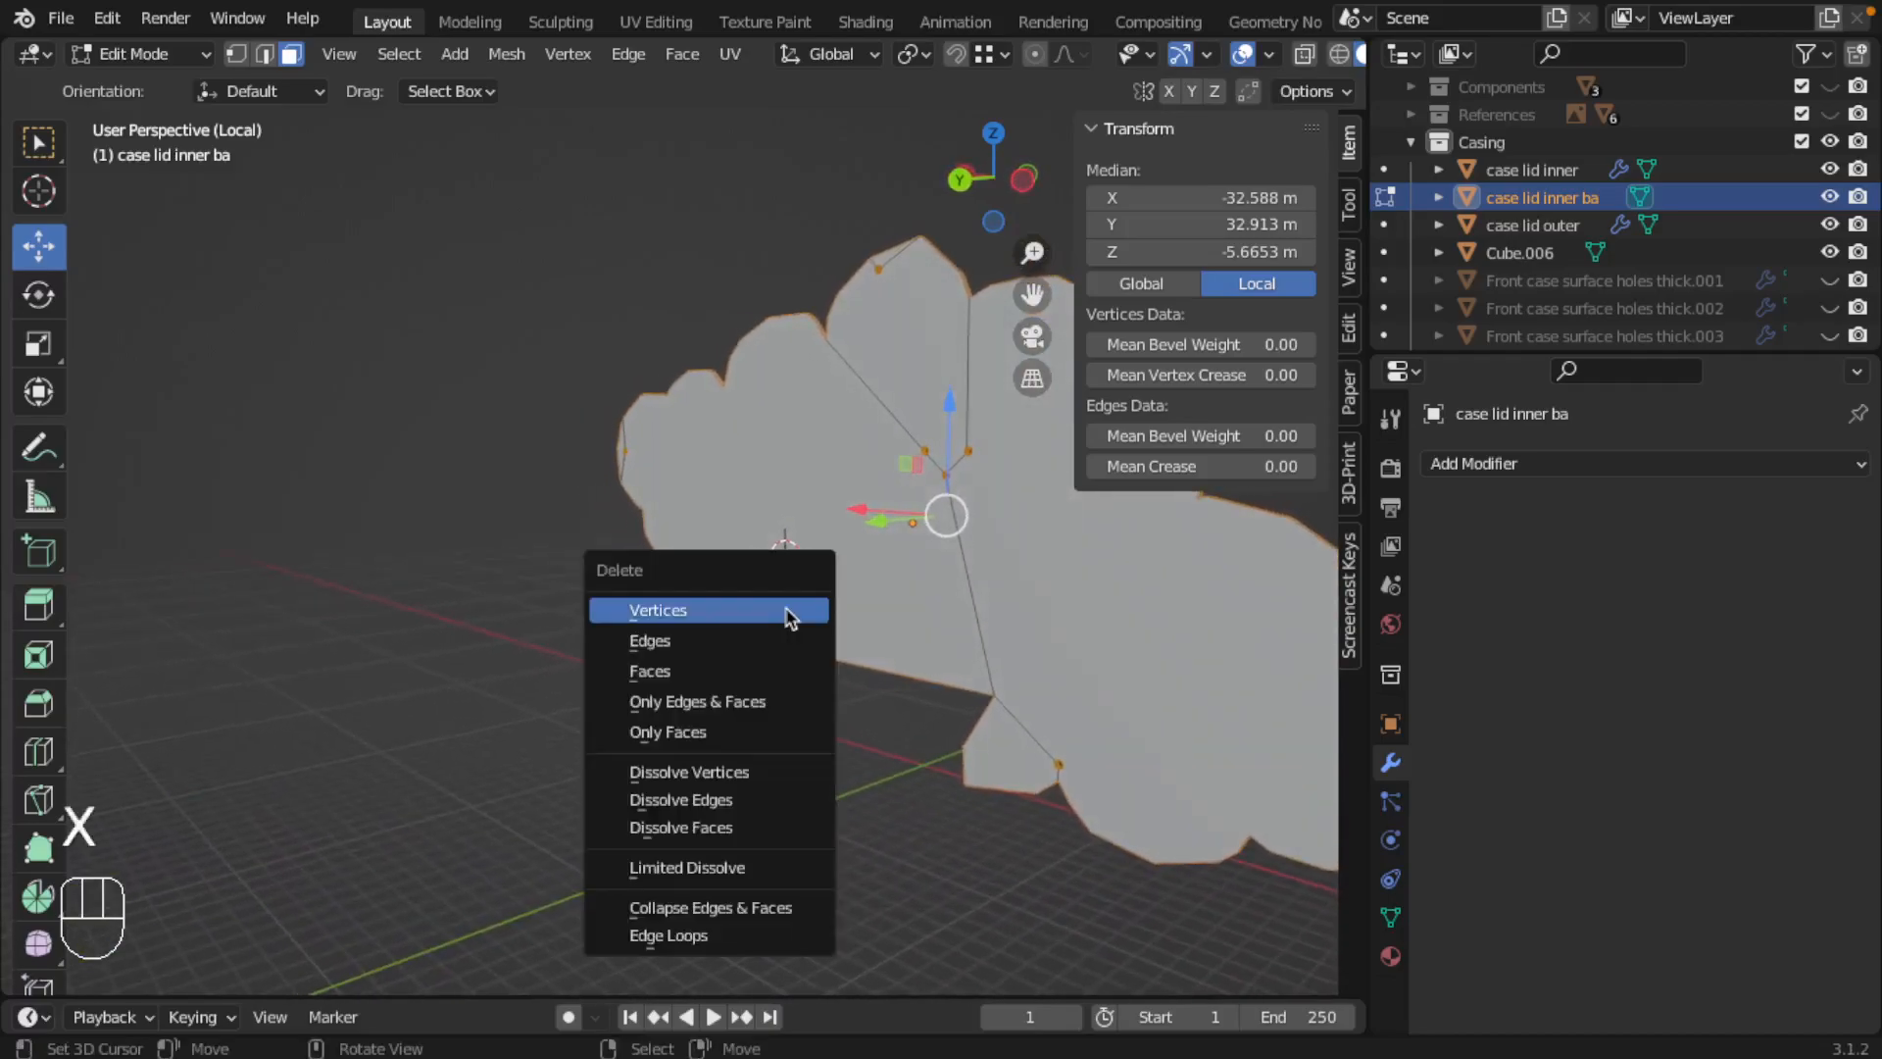
{"action": "left_click", "coordinate": [780, 613]}
{"action": "middle_click_drag", "start_coordinate": [1000, 609], "coordinate": [803, 592], "text": "shift"}
{"action": "key", "text": "Tab"}
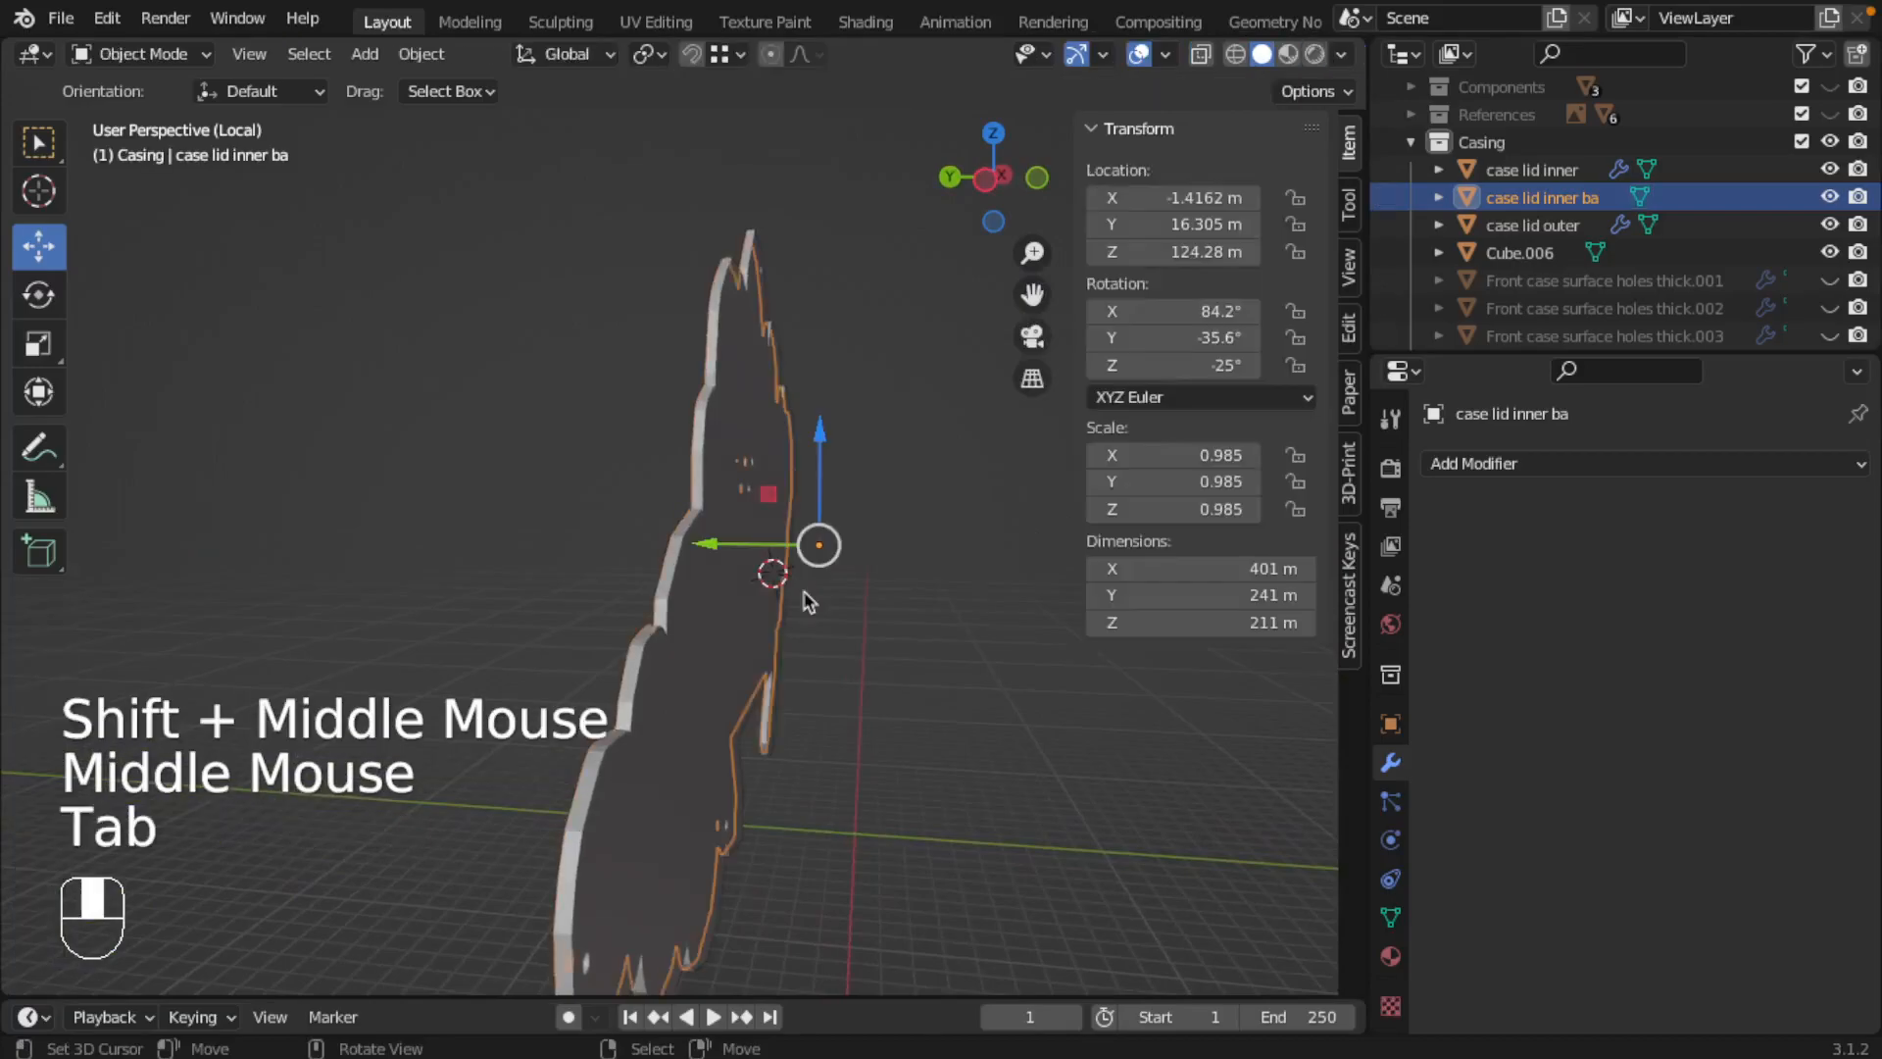
{"action": "key", "text": "slash"}
{"action": "key", "text": "slash"}
{"action": "middle_click_drag", "start_coordinate": [768, 576], "coordinate": [749, 540]}
{"action": "scroll", "coordinate": [741, 543], "scroll_direction": "up", "scroll_amount": 2}
{"action": "scroll", "coordinate": [742, 543], "scroll_direction": "up", "scroll_amount": 2}
{"action": "scroll", "coordinate": [806, 568], "scroll_direction": "down", "scroll_amount": 4}
{"action": "middle_click_drag", "start_coordinate": [922, 587], "coordinate": [869, 590]}
Step: Rename case lid inner ba as case lid inner flat
{"action": "double_click", "coordinate": [1572, 197]}
{"action": "left_click", "coordinate": [1609, 195]}
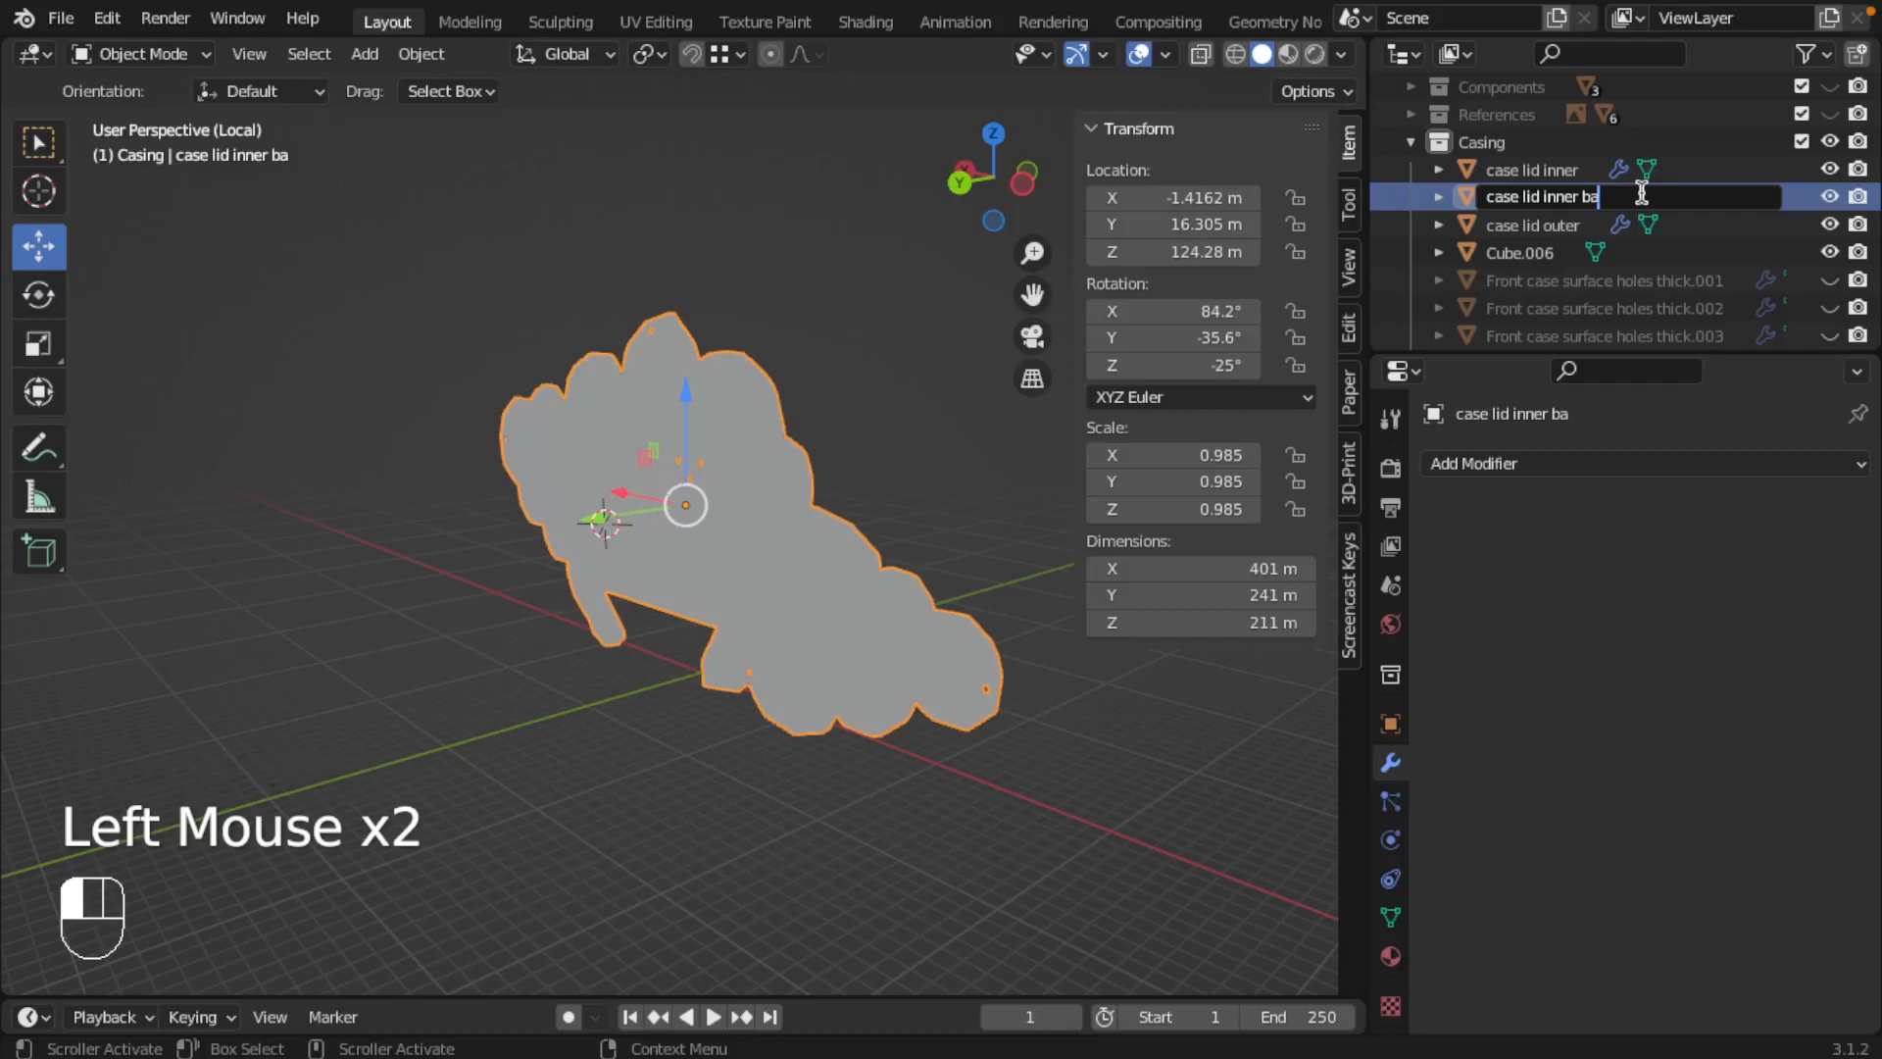
{"action": "key", "text": "BackSpace"}
{"action": "key", "text": "BackSpace"}
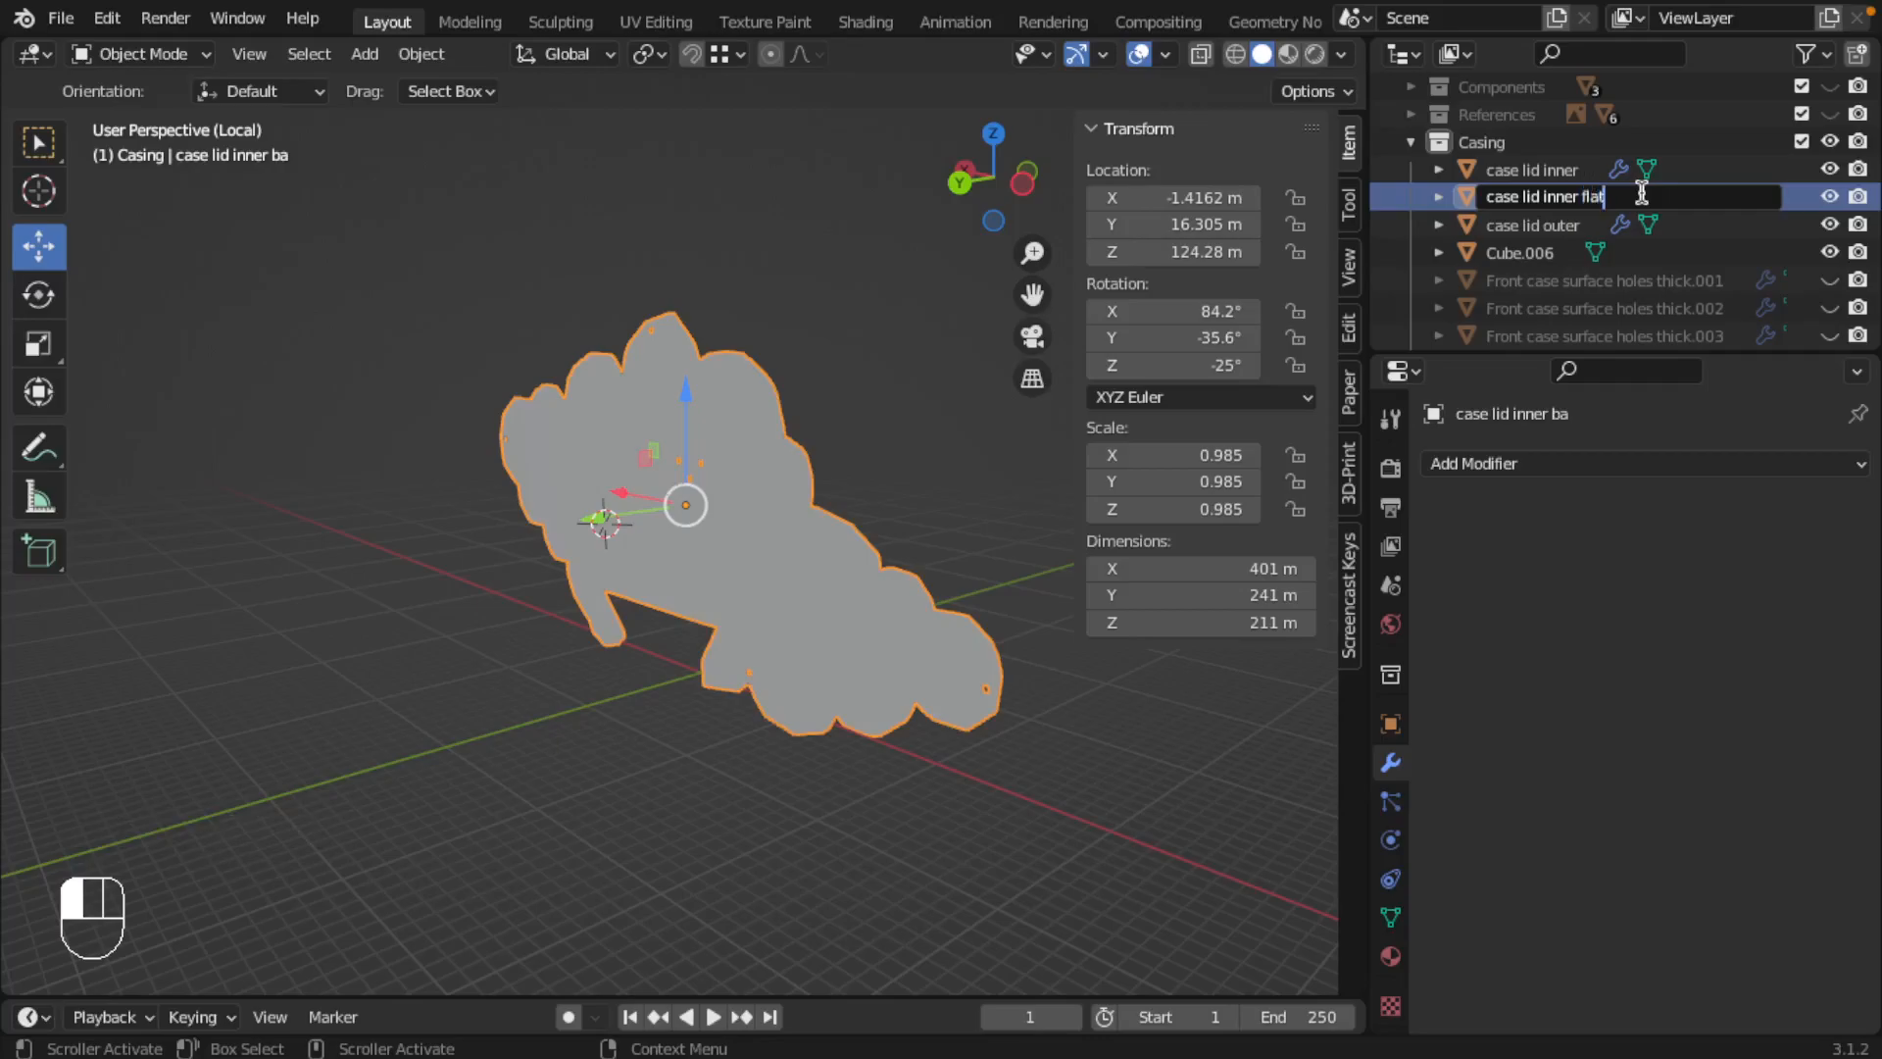
{"action": "key", "text": "Return"}
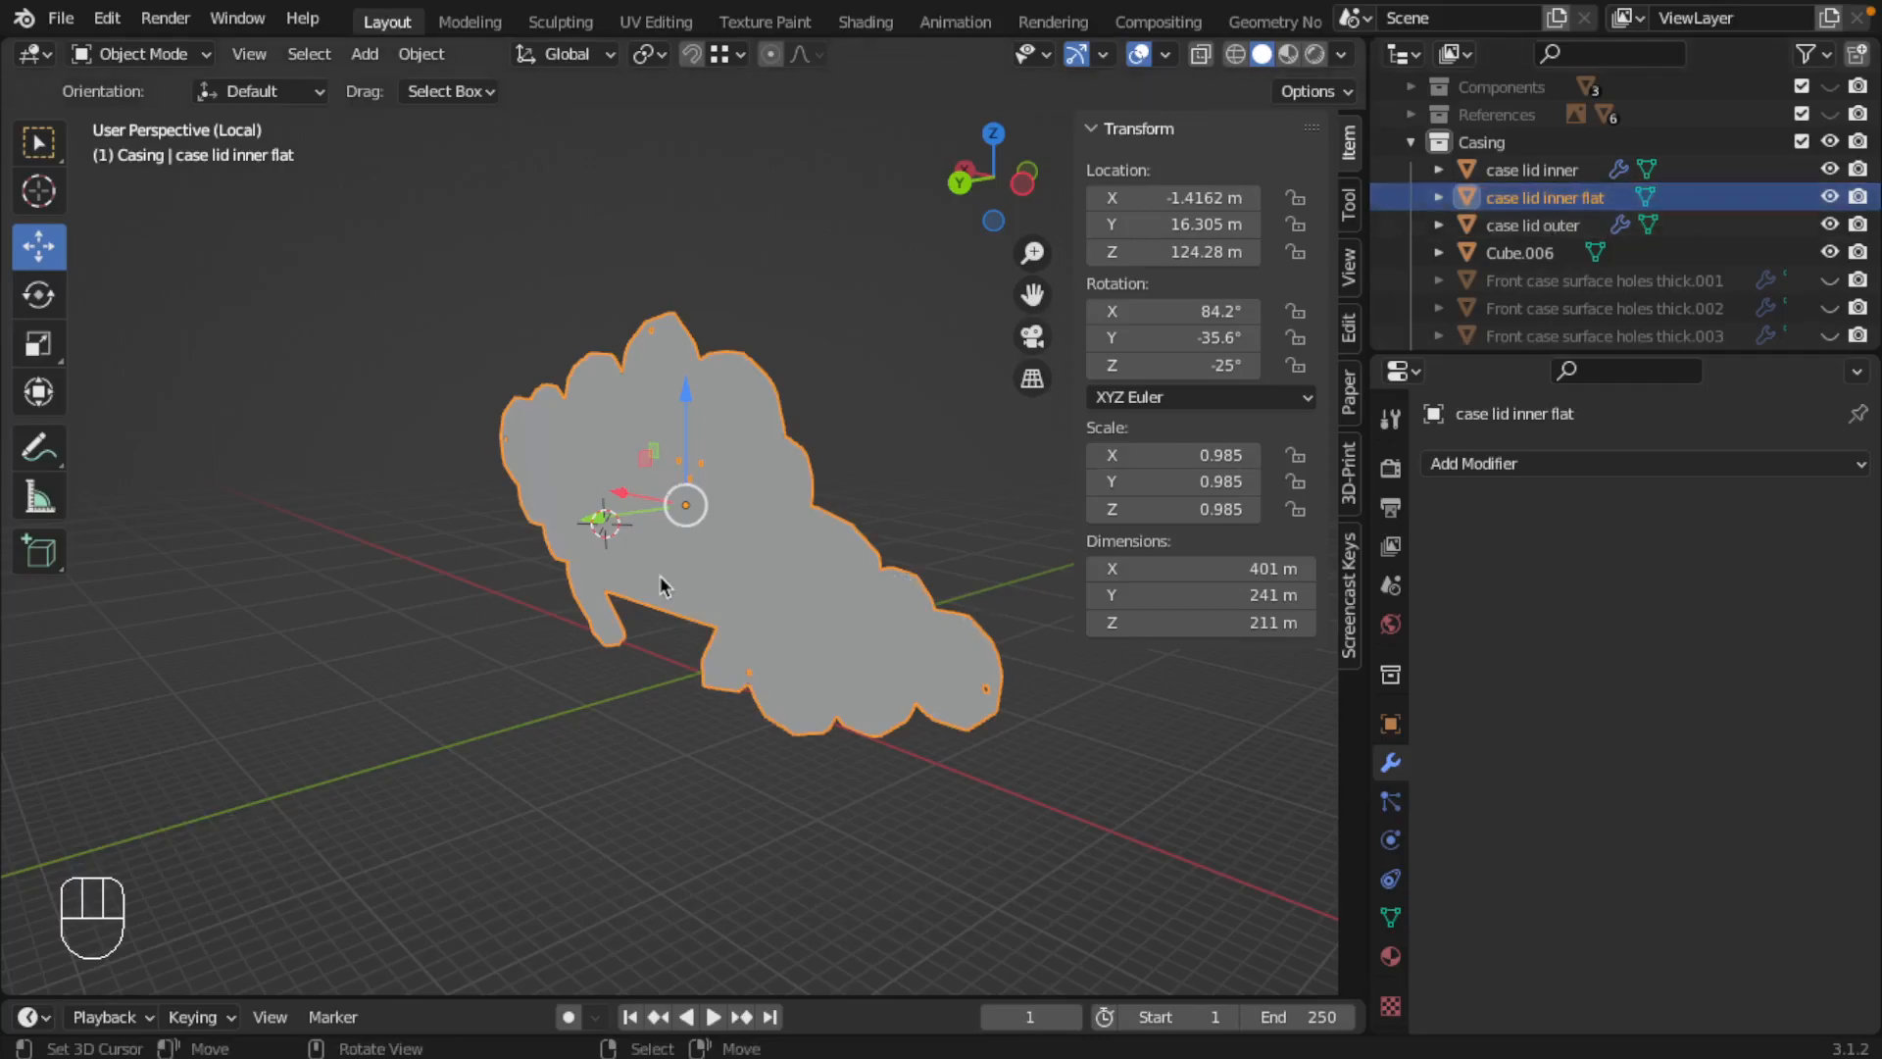
Step: Leave local view and duplicate case lid outer in place
{"action": "key", "text": "slash"}
{"action": "middle_click_drag", "start_coordinate": [668, 576], "coordinate": [702, 386]}
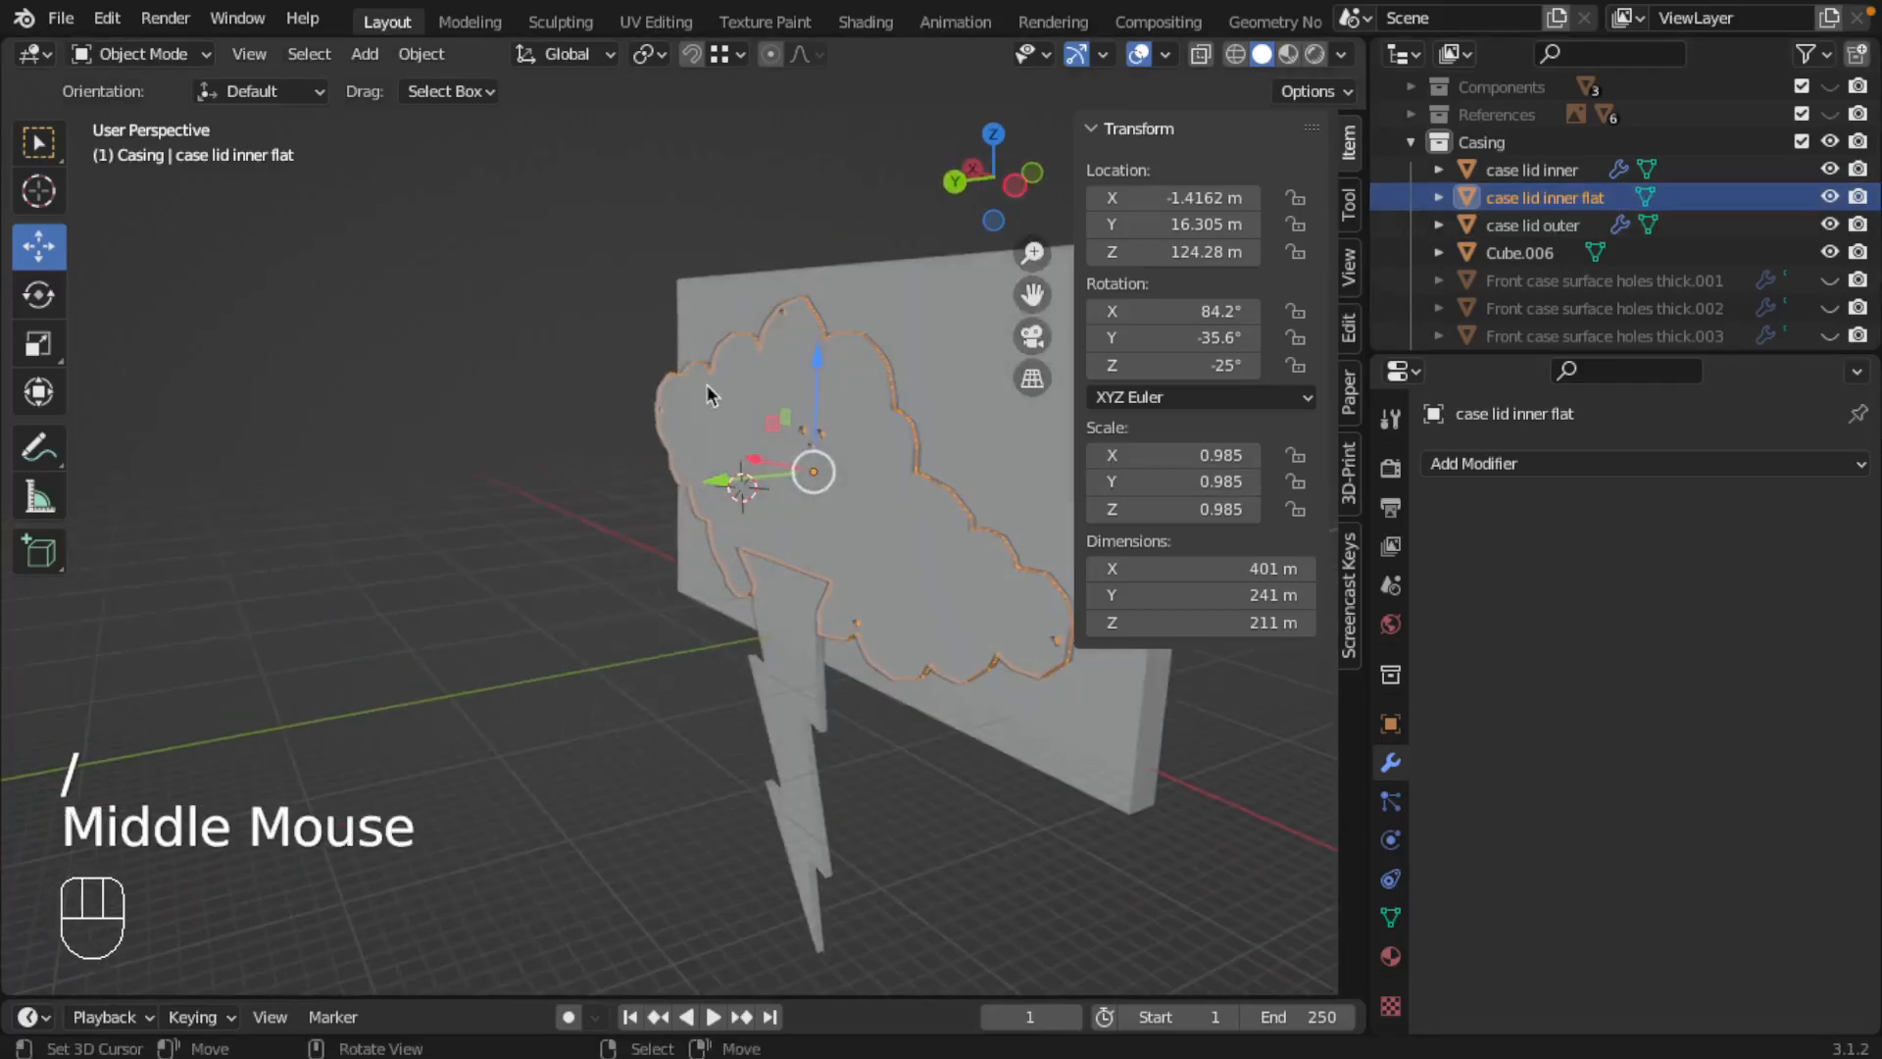
{"action": "right_click", "coordinate": [741, 391]}
{"action": "middle_click_drag", "start_coordinate": [915, 429], "coordinate": [853, 446]}
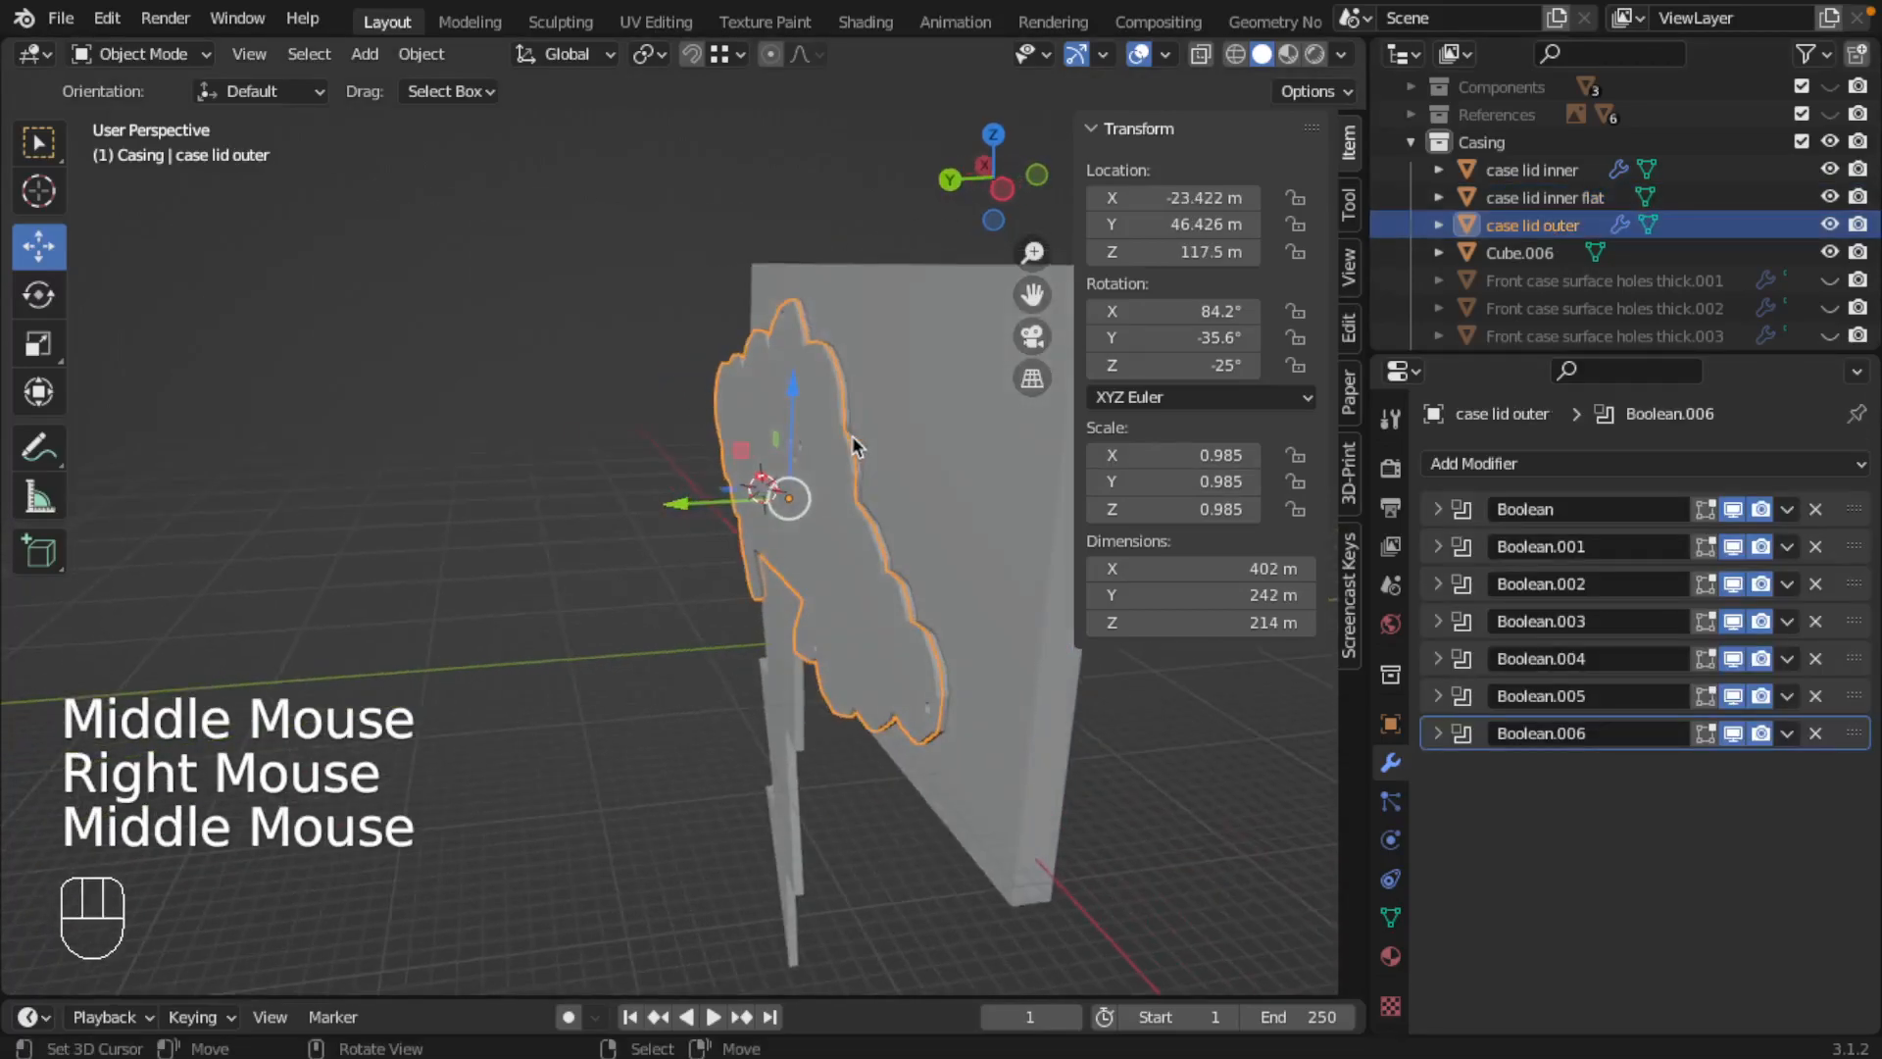
{"action": "key", "text": "shift+d"}
{"action": "key", "text": "Escape"}
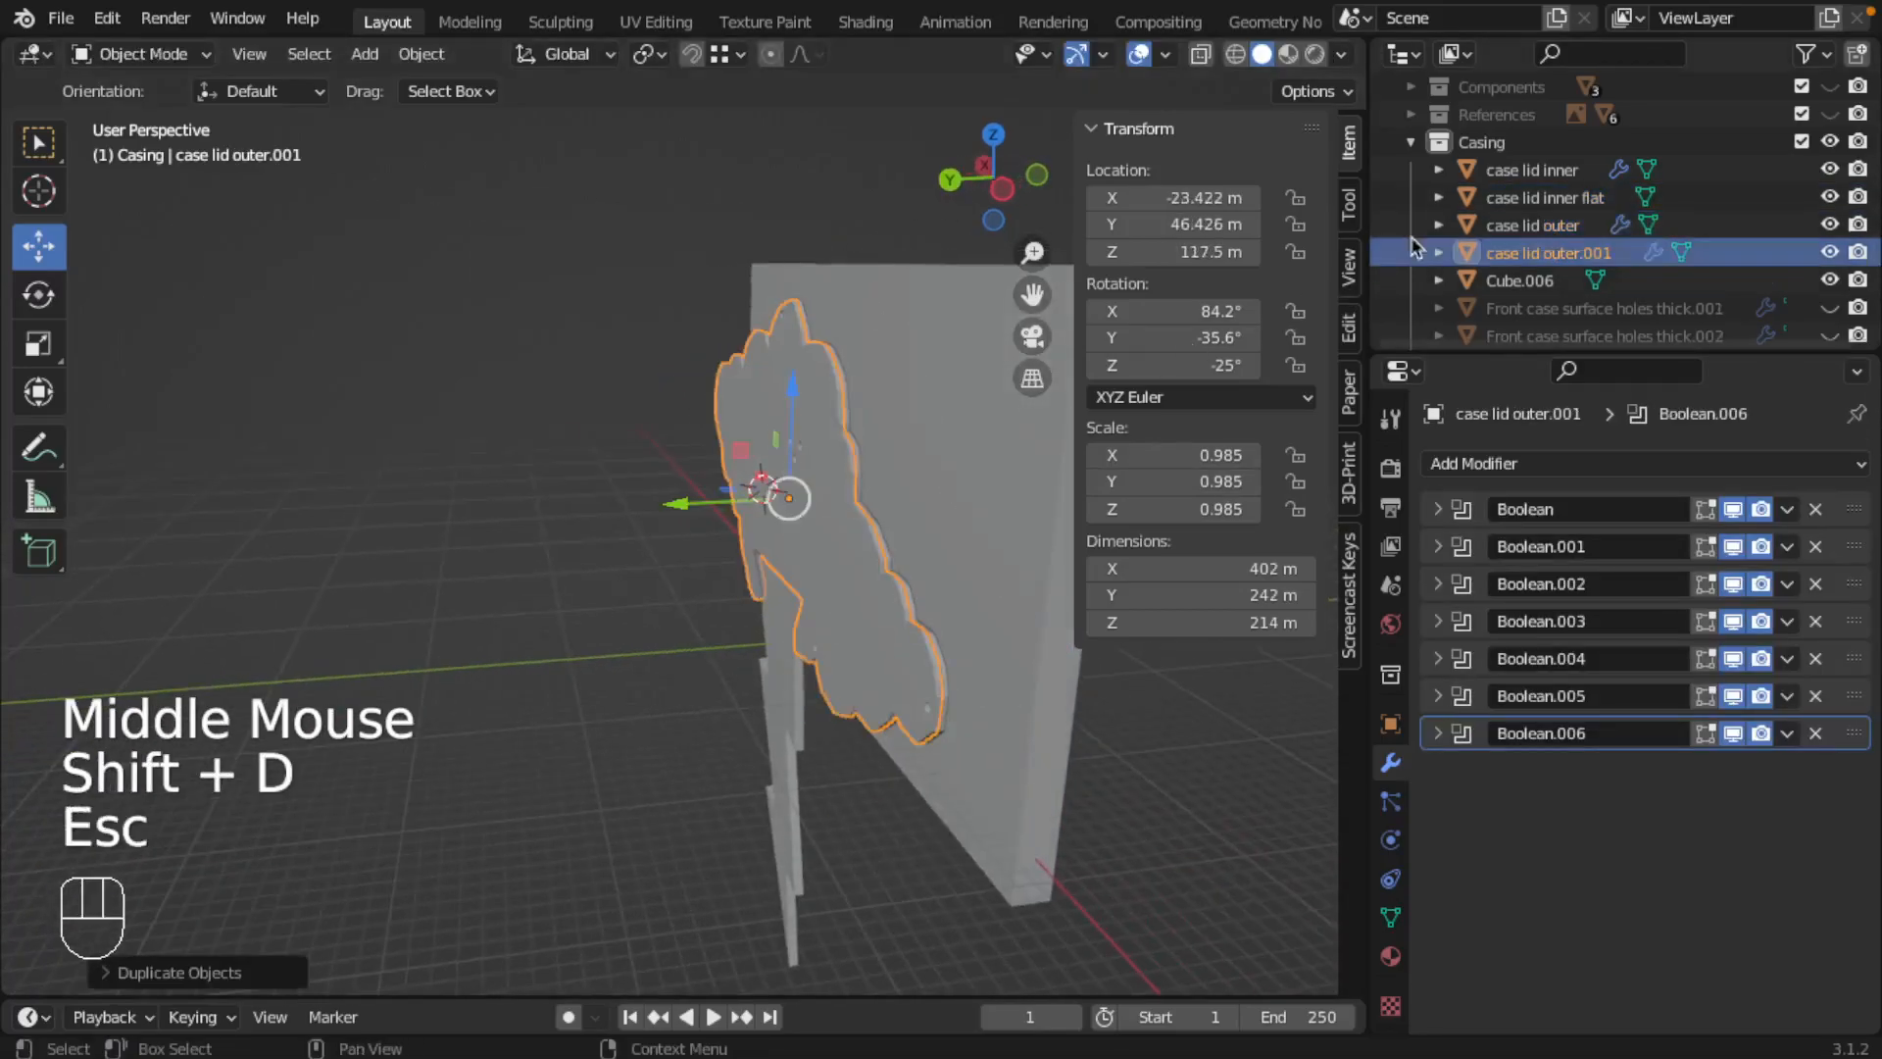
Step: Rename the duplicated outer lid as case lid outer flat
{"action": "double_click", "coordinate": [1588, 253]}
{"action": "left_click", "coordinate": [1636, 197]}
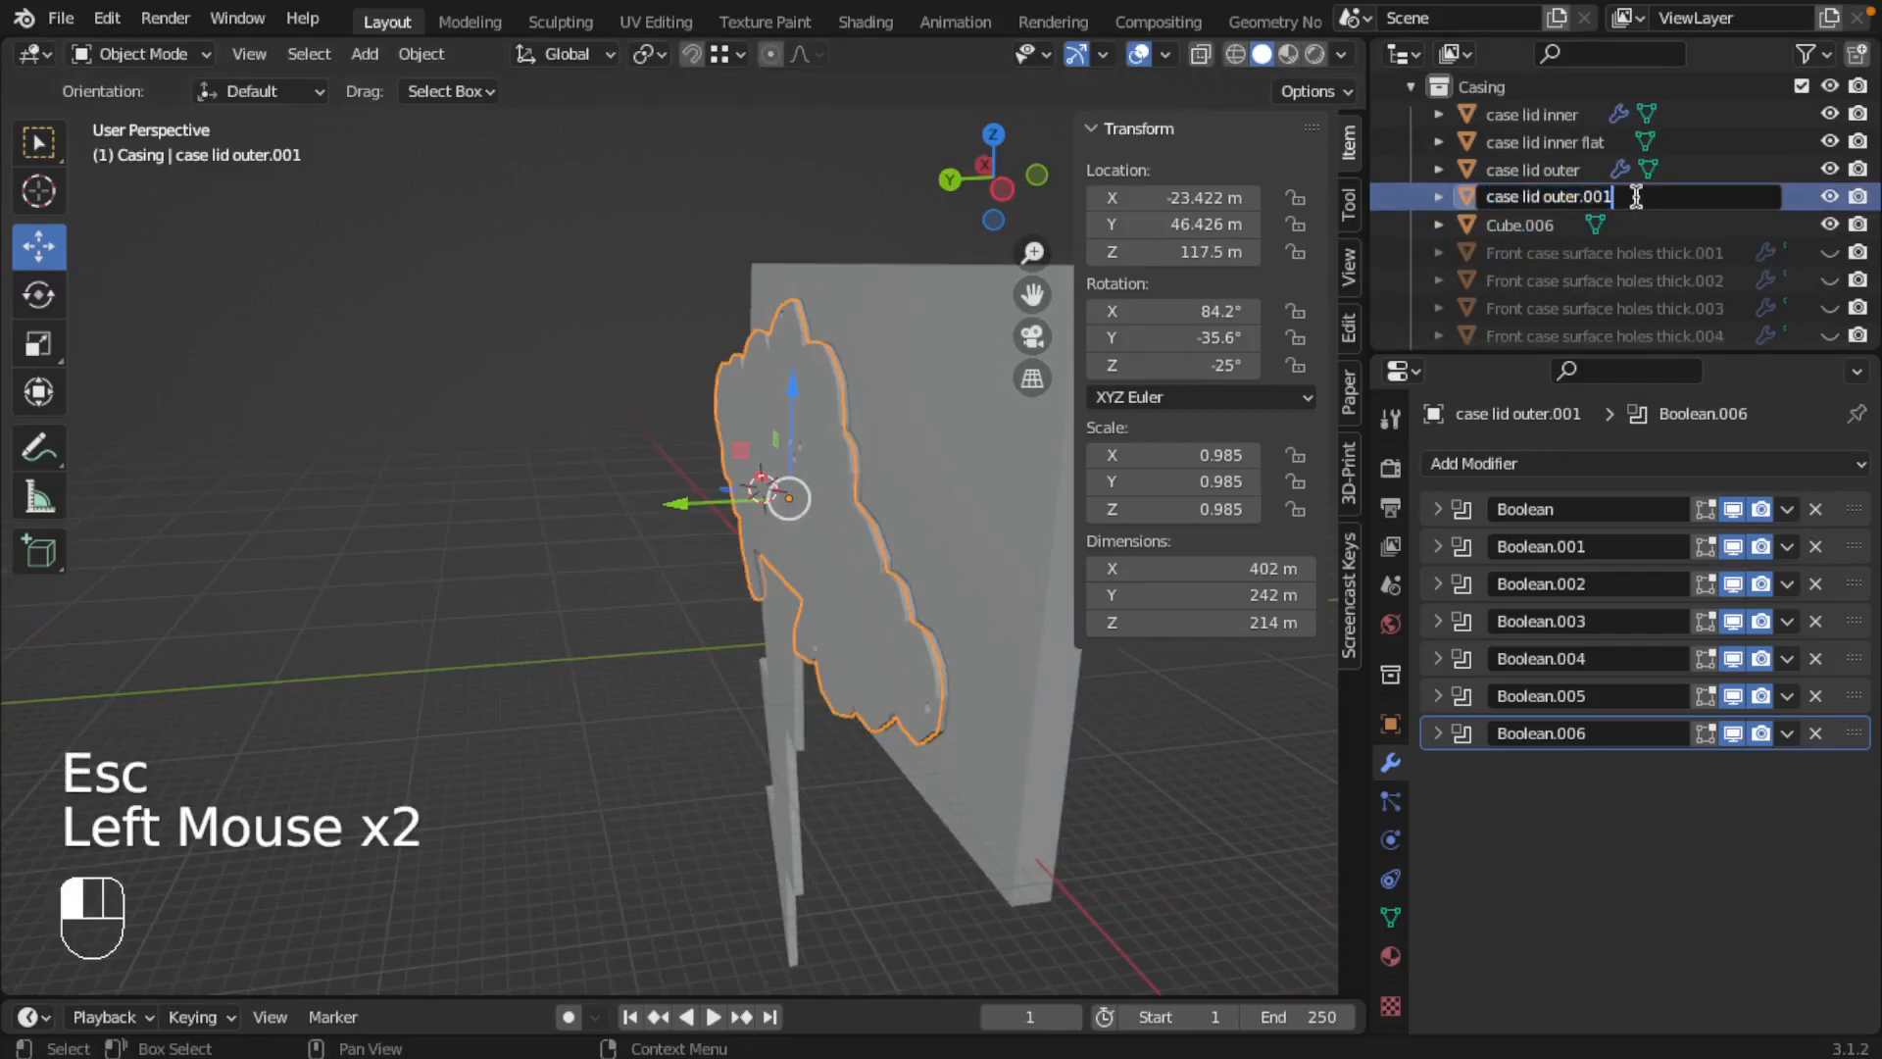
{"action": "key", "text": "BackSpace"}
{"action": "key", "text": "BackSpace"}
{"action": "key", "text": "BackSpace"}
{"action": "key", "text": "BackSpace"}
{"action": "type", "text": "fla"}
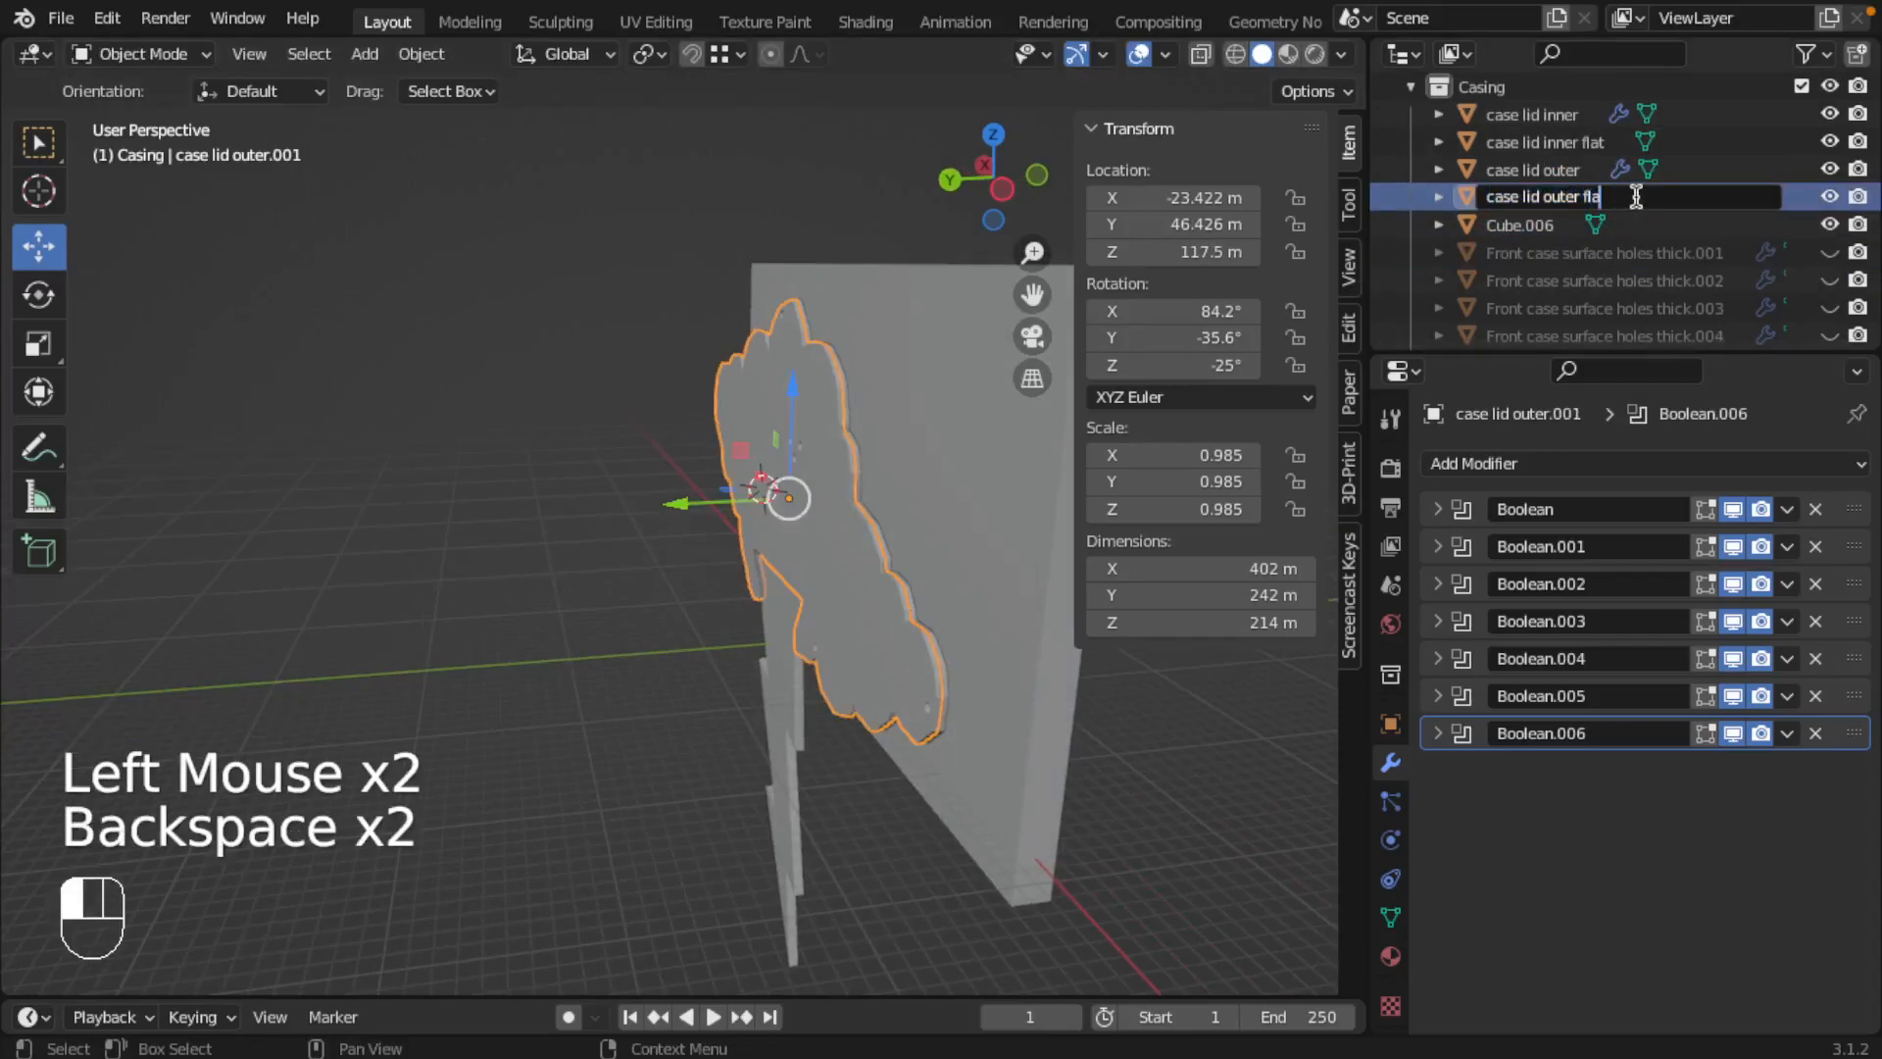
{"action": "type", "text": "t"}
{"action": "key", "text": "Return"}
Step: Isolate case lid outer flat in local view and convert it to a mesh so that its Boolean modifiers are applied
{"action": "key", "text": "KP_Divide"}
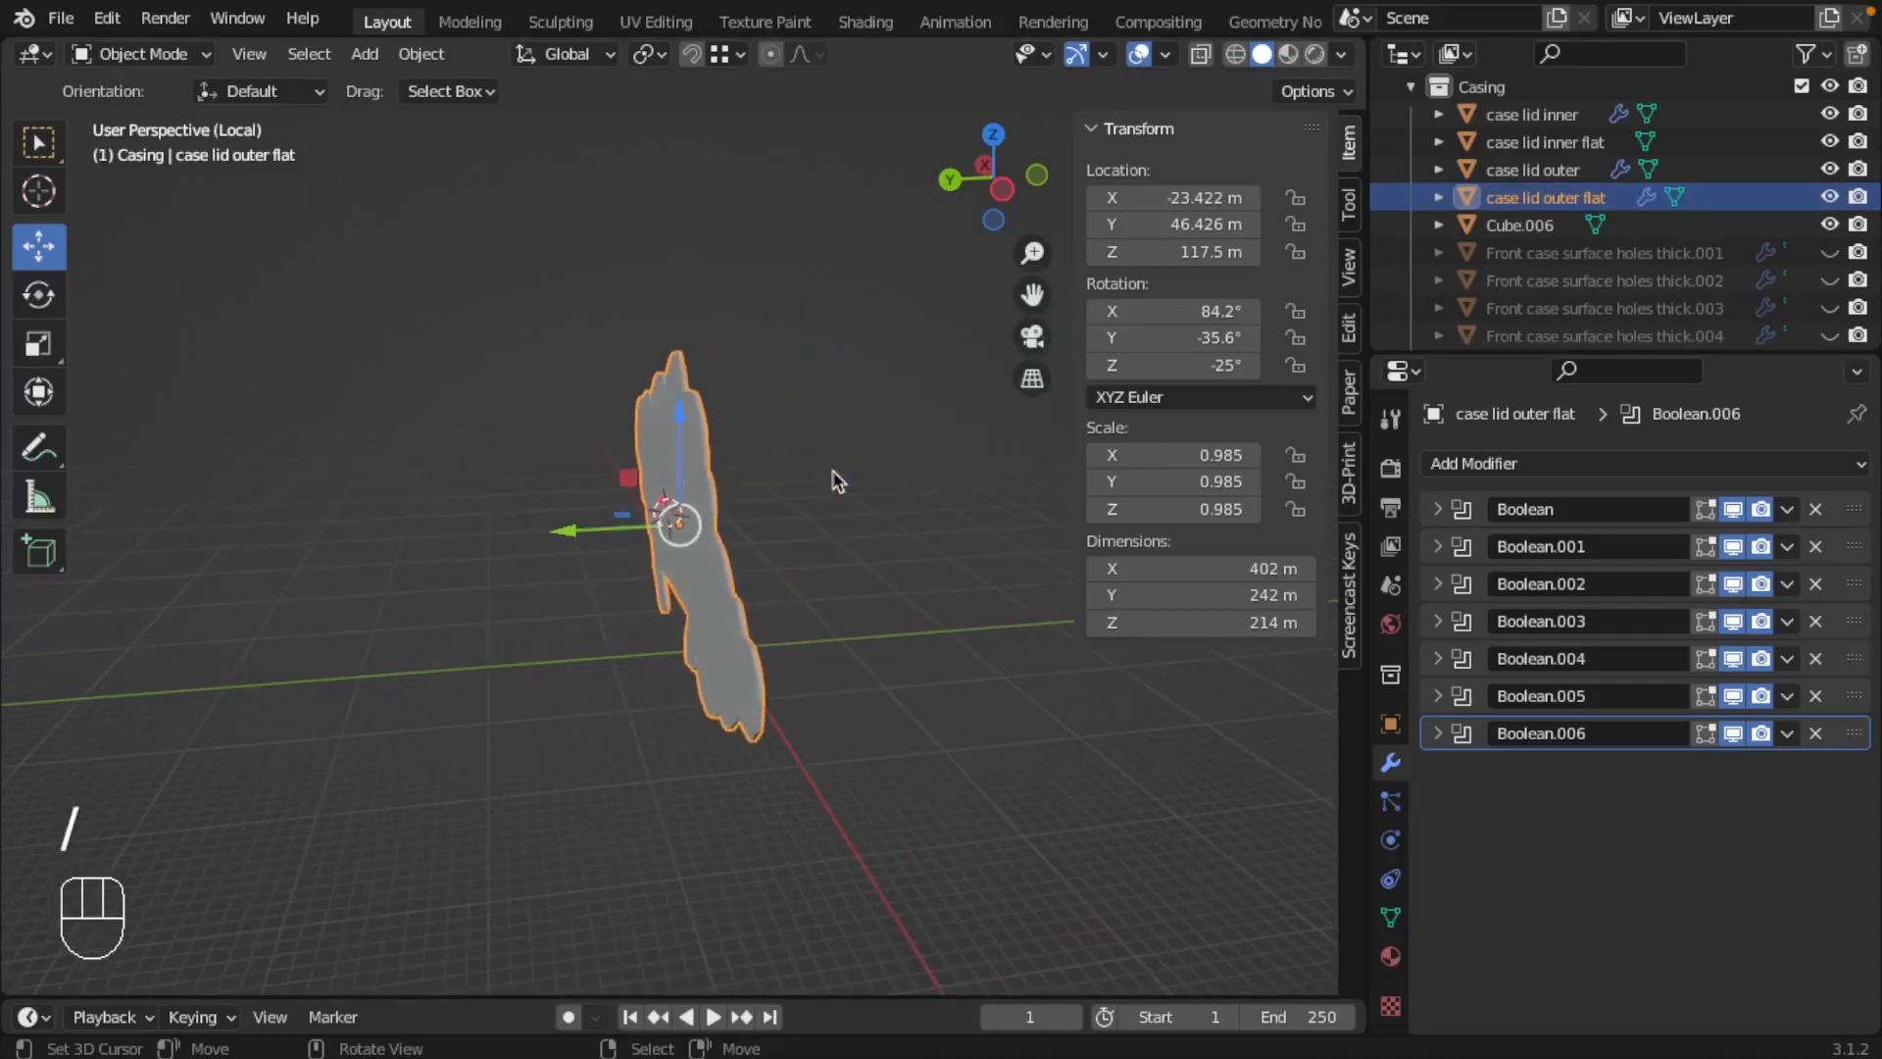
{"action": "scroll", "coordinate": [579, 432], "scroll_direction": "up", "scroll_amount": 3}
{"action": "key", "text": "Tab"}
{"action": "middle_click_drag", "start_coordinate": [588, 432], "coordinate": [790, 445]}
{"action": "key", "text": "Tab"}
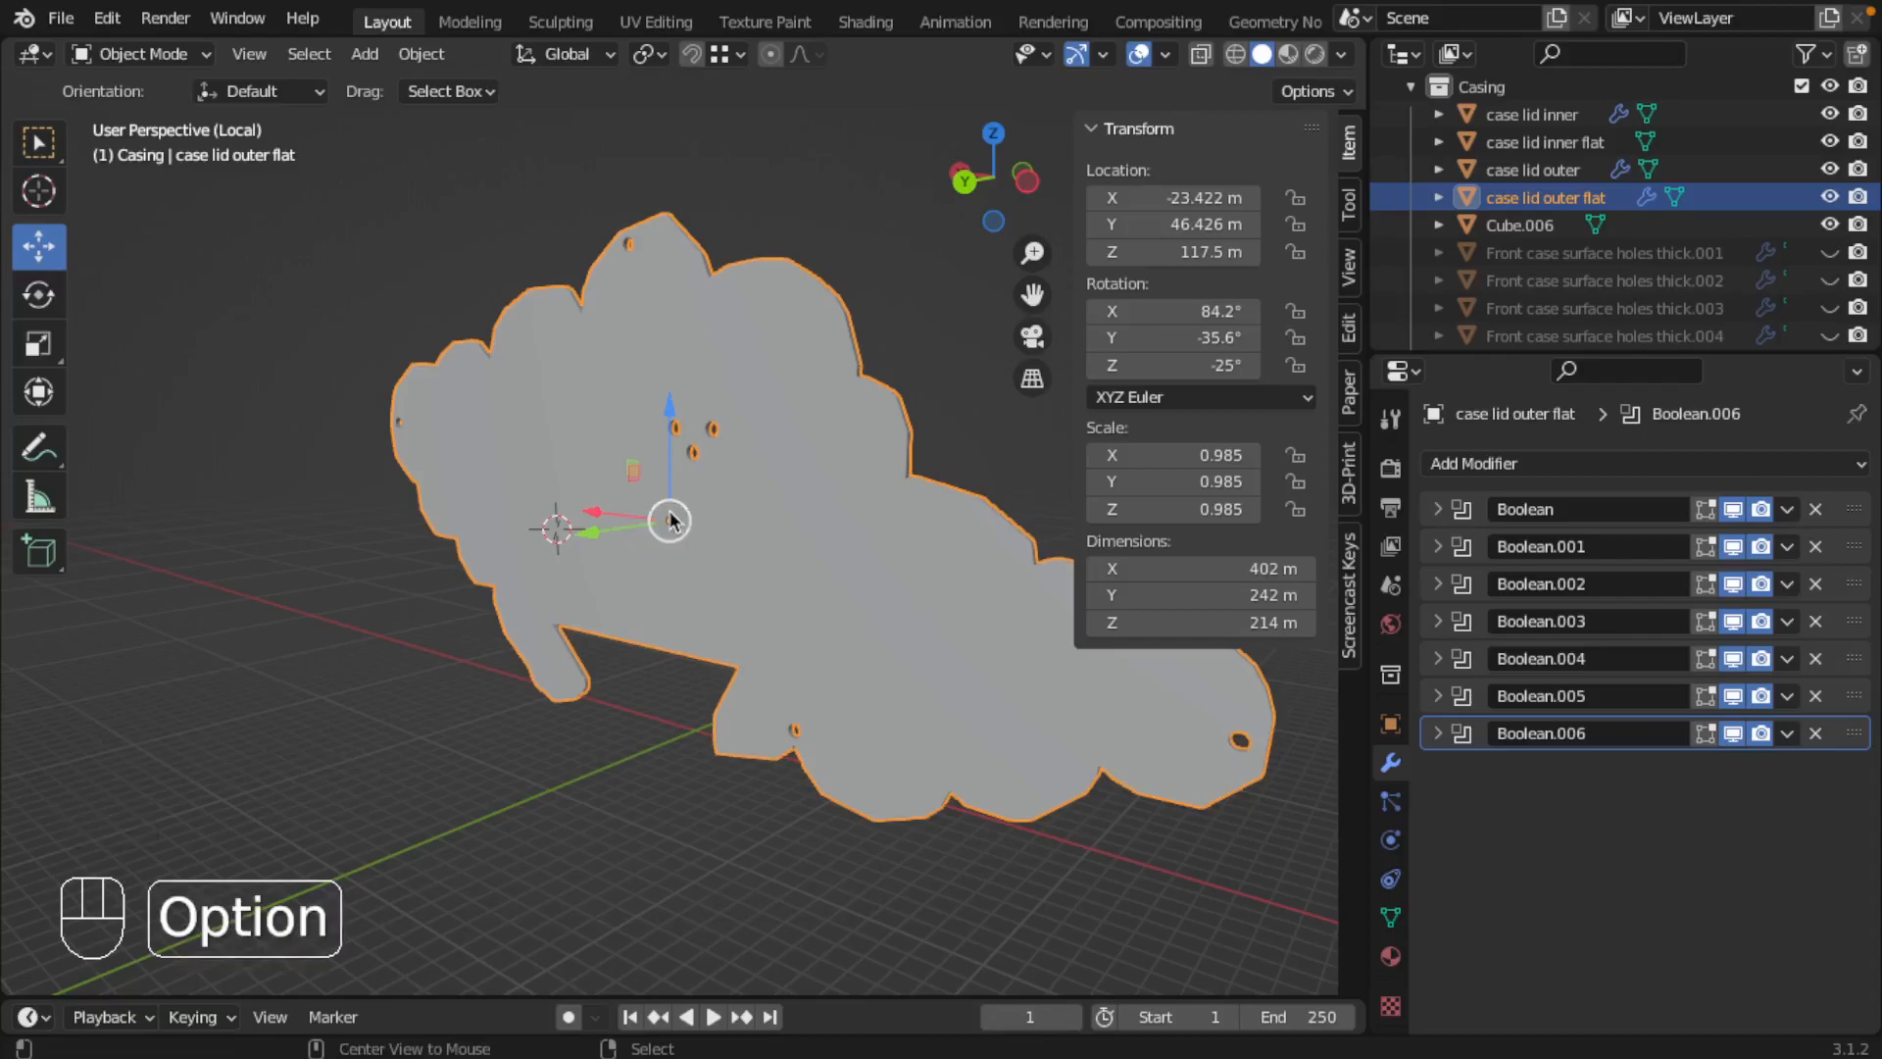
{"action": "key", "text": "alt+c"}
{"action": "left_click", "coordinate": [657, 512]}
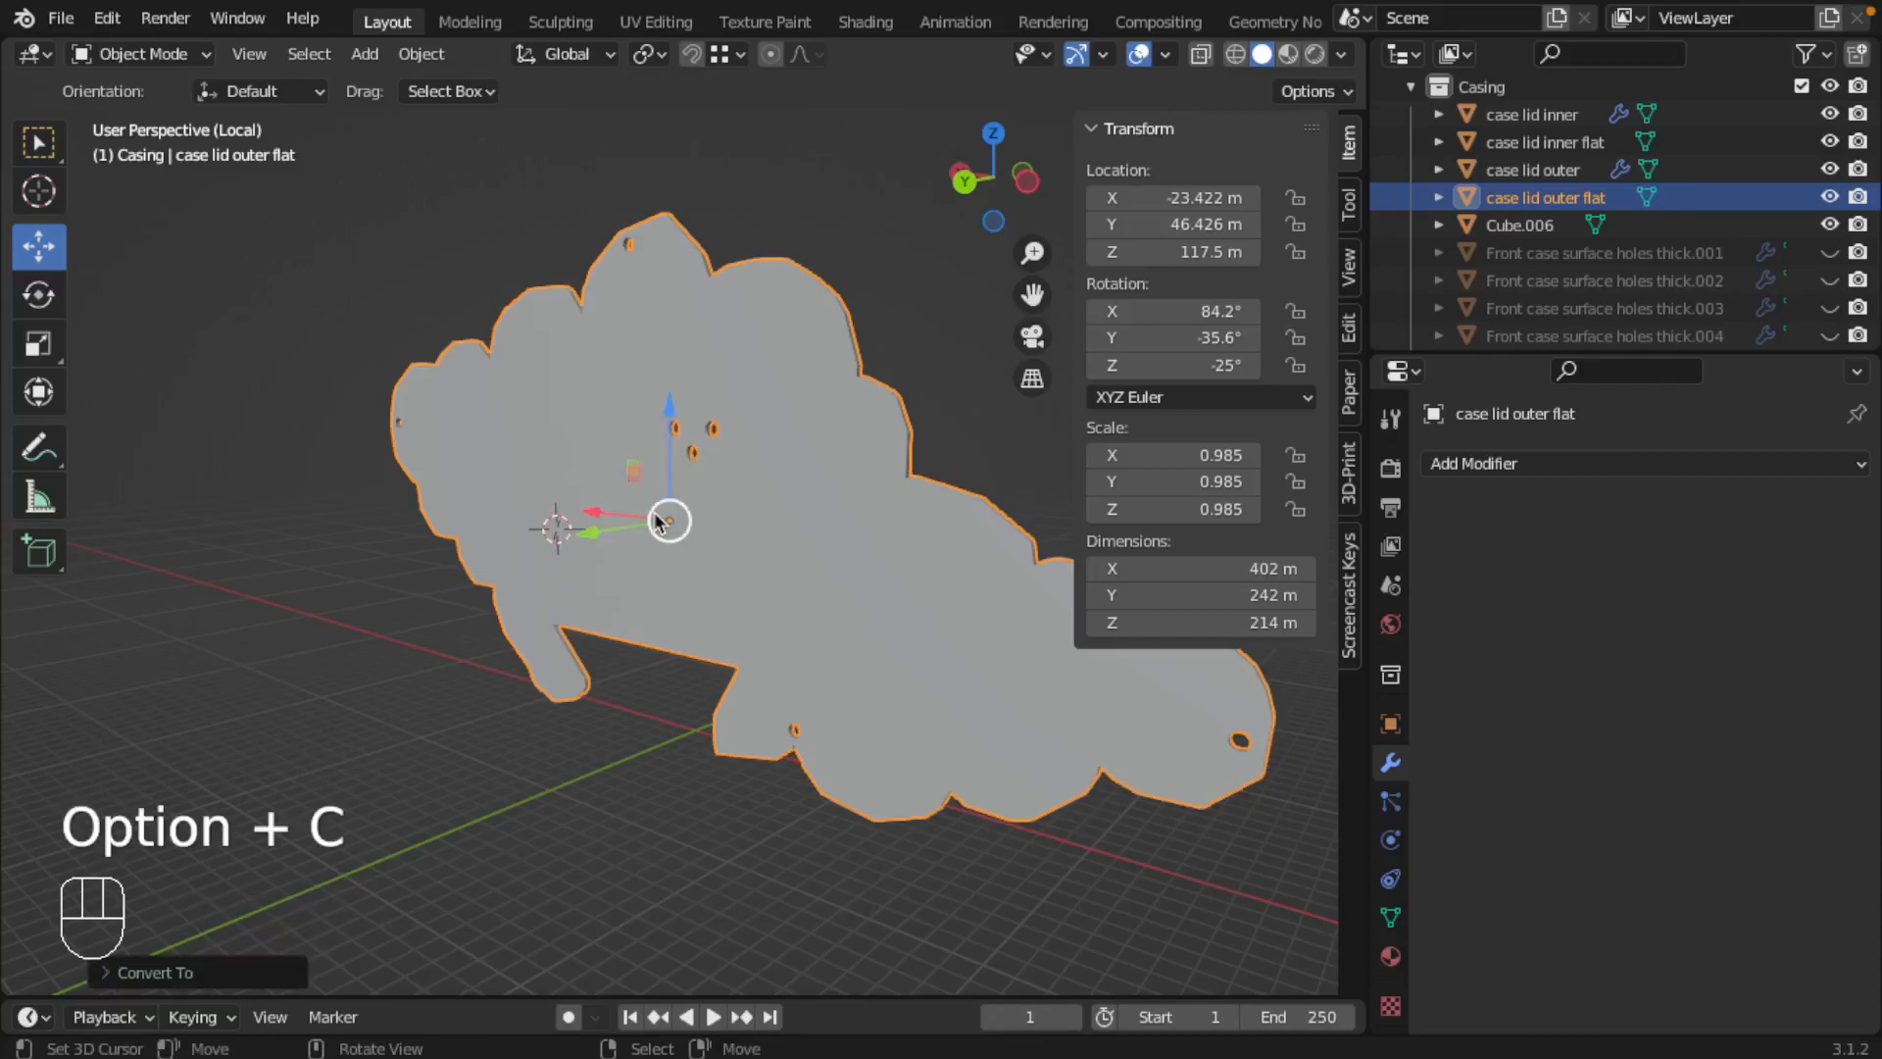
Step: Invert the face selection on case lid outer flat and delete the rest, leaving only one flat side of the lid
{"action": "key", "text": "Tab"}
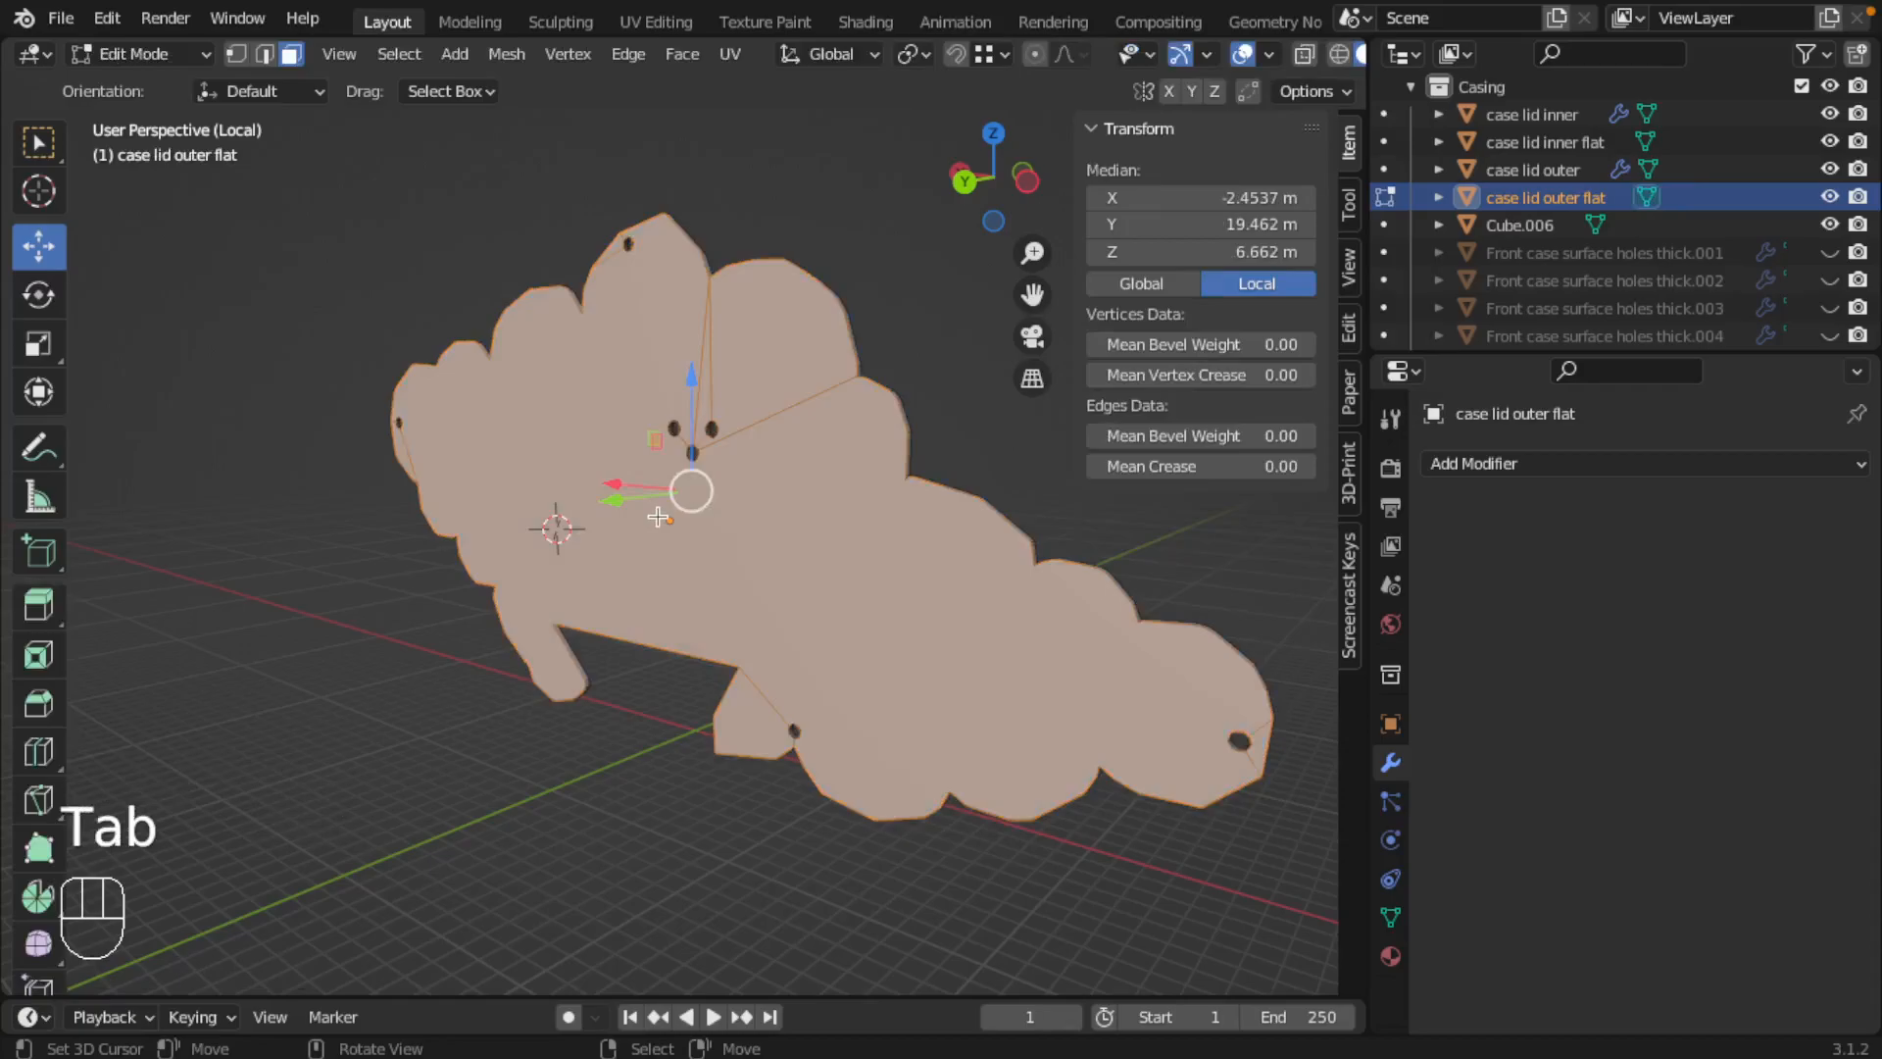
{"action": "key", "text": "ctrl+i"}
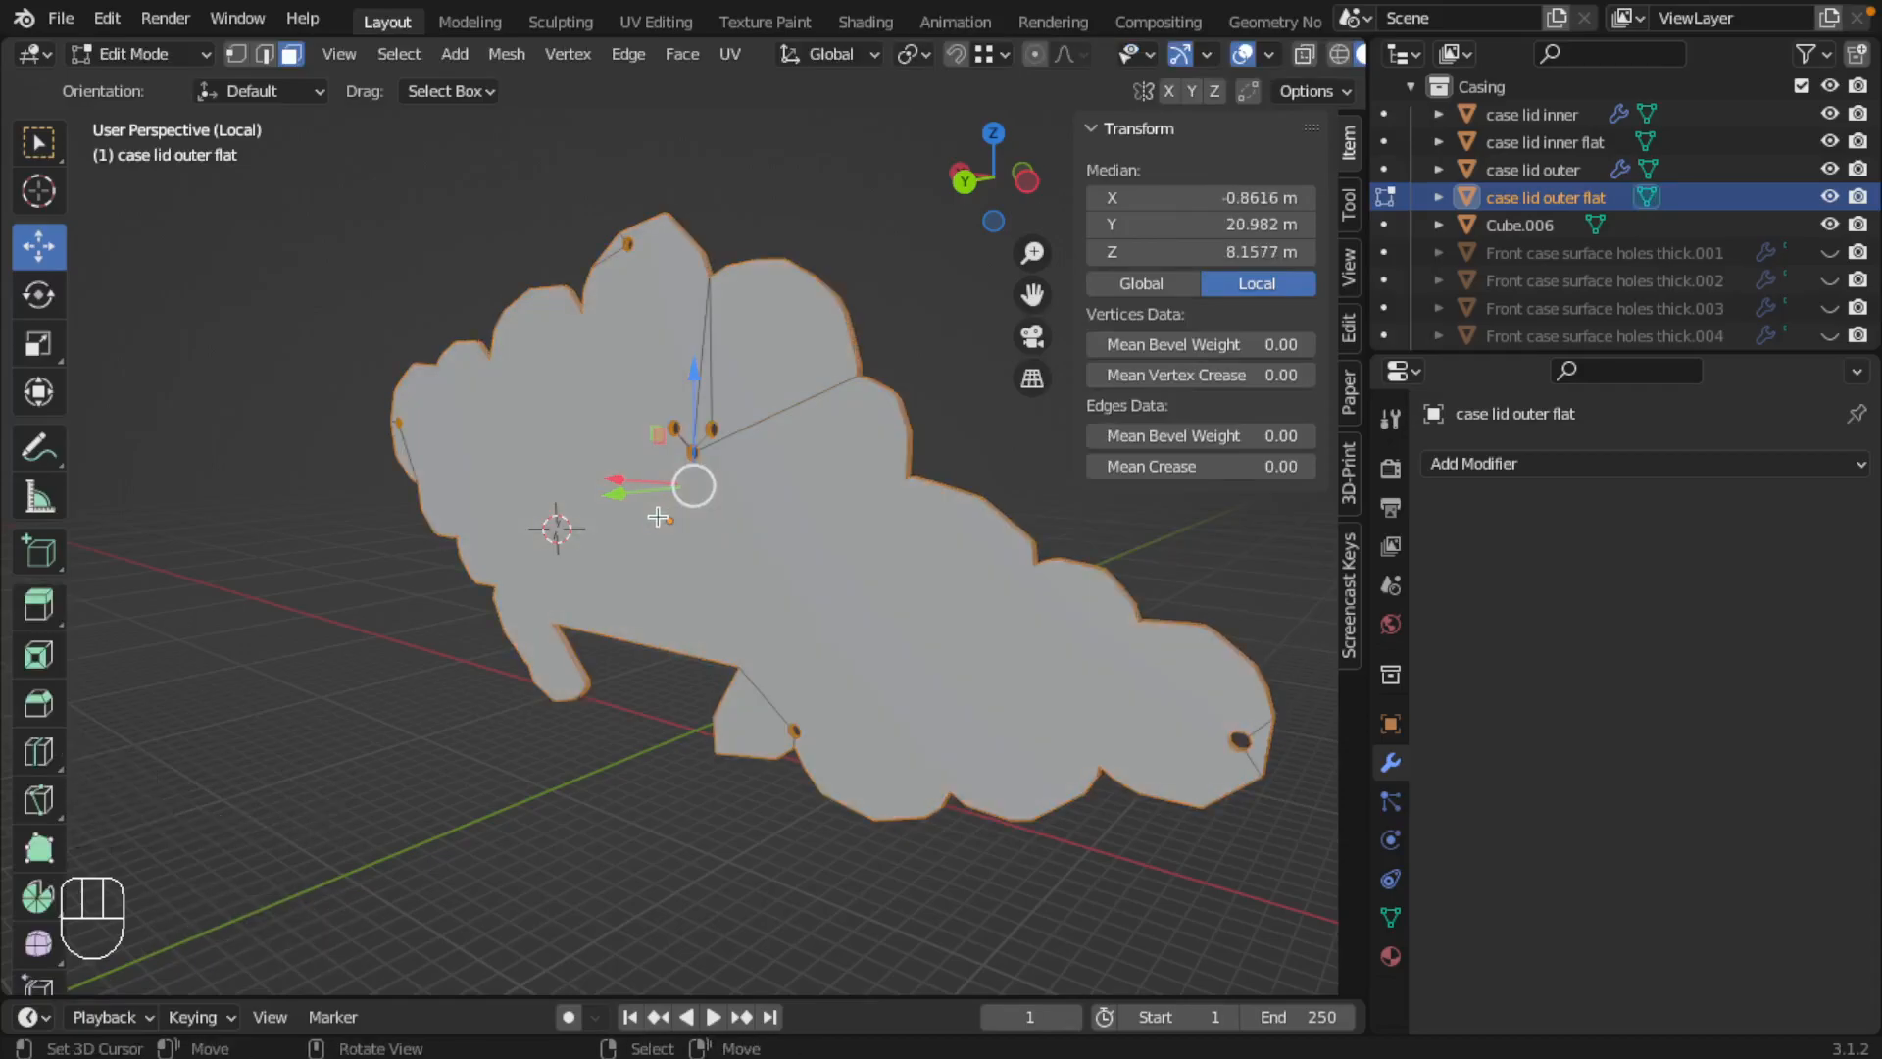
{"action": "key", "text": "x"}
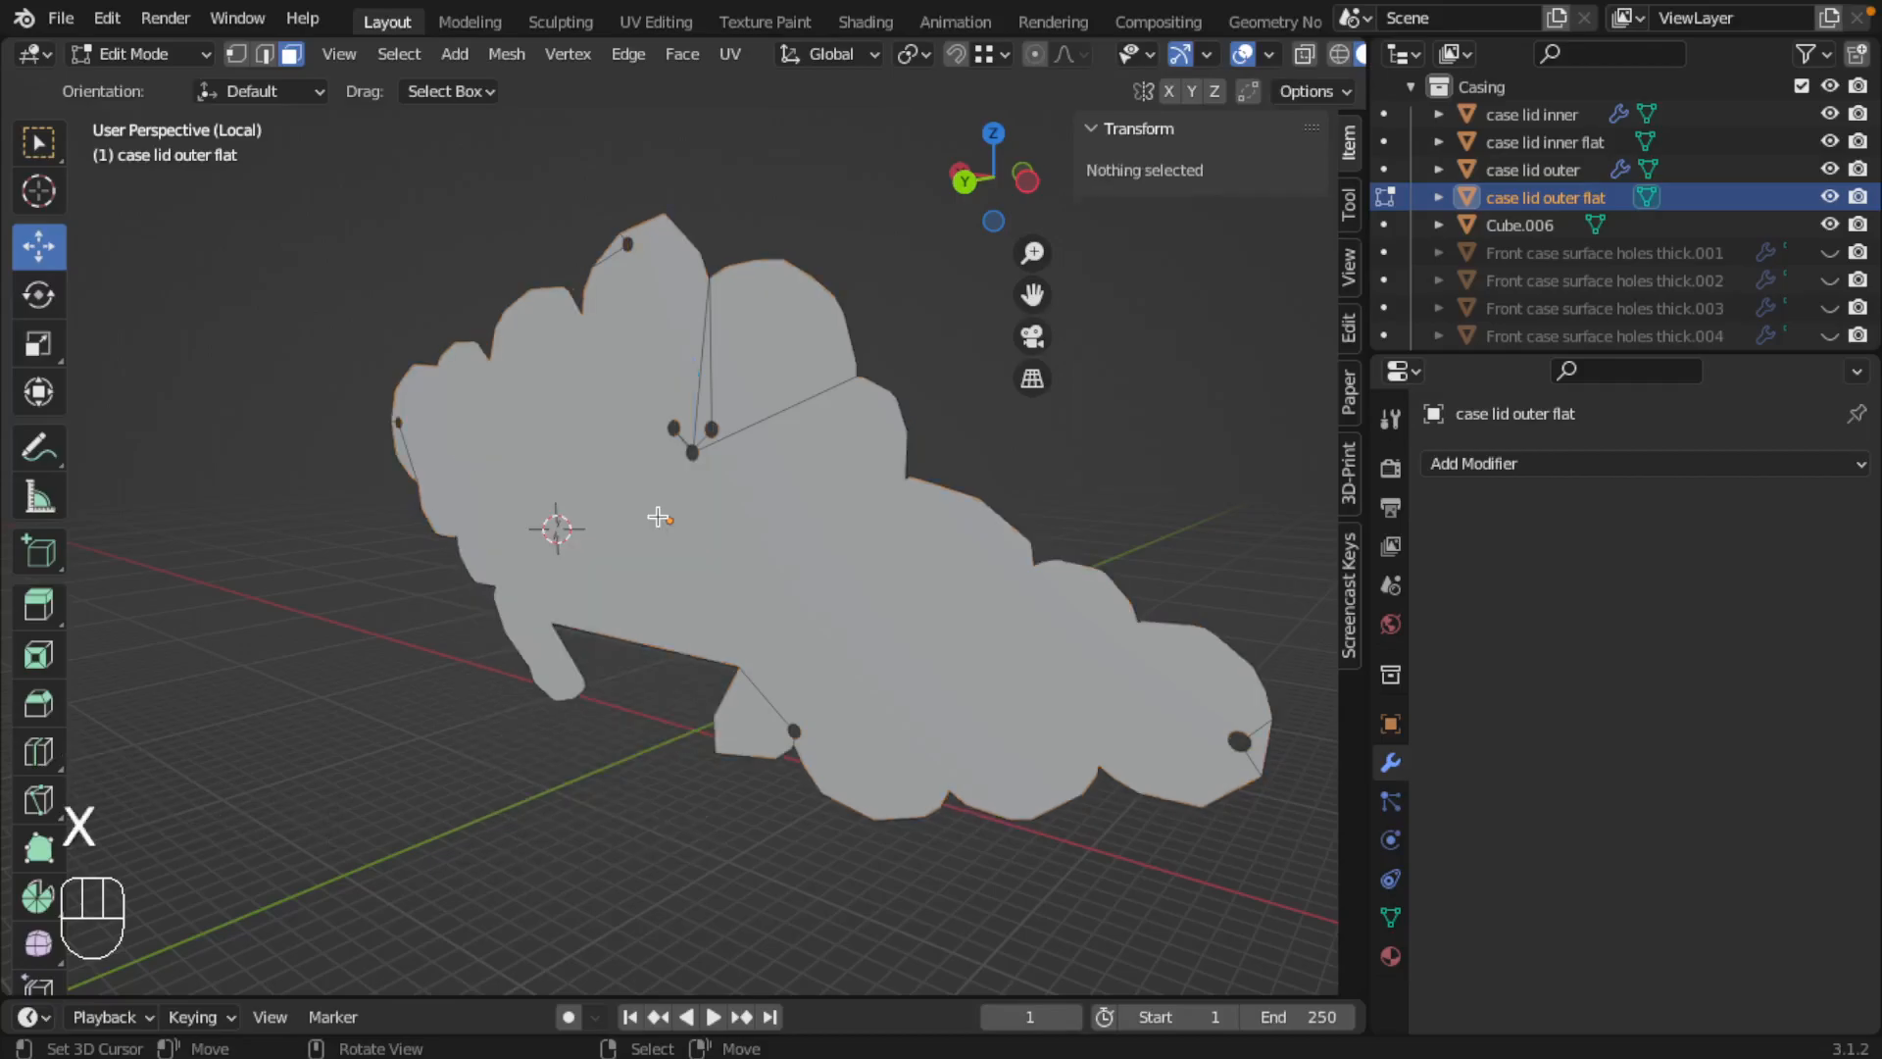
{"action": "key", "text": "Tab"}
{"action": "middle_click_drag", "start_coordinate": [921, 619], "coordinate": [526, 587], "text": "shift"}
{"action": "middle_click_drag", "start_coordinate": [716, 554], "coordinate": [491, 559]}
Step: Leave local view and rename Cube.006 as laser cut reference
{"action": "double_click", "coordinate": [1531, 224]}
{"action": "key", "text": "Escape"}
{"action": "key", "text": "slash"}
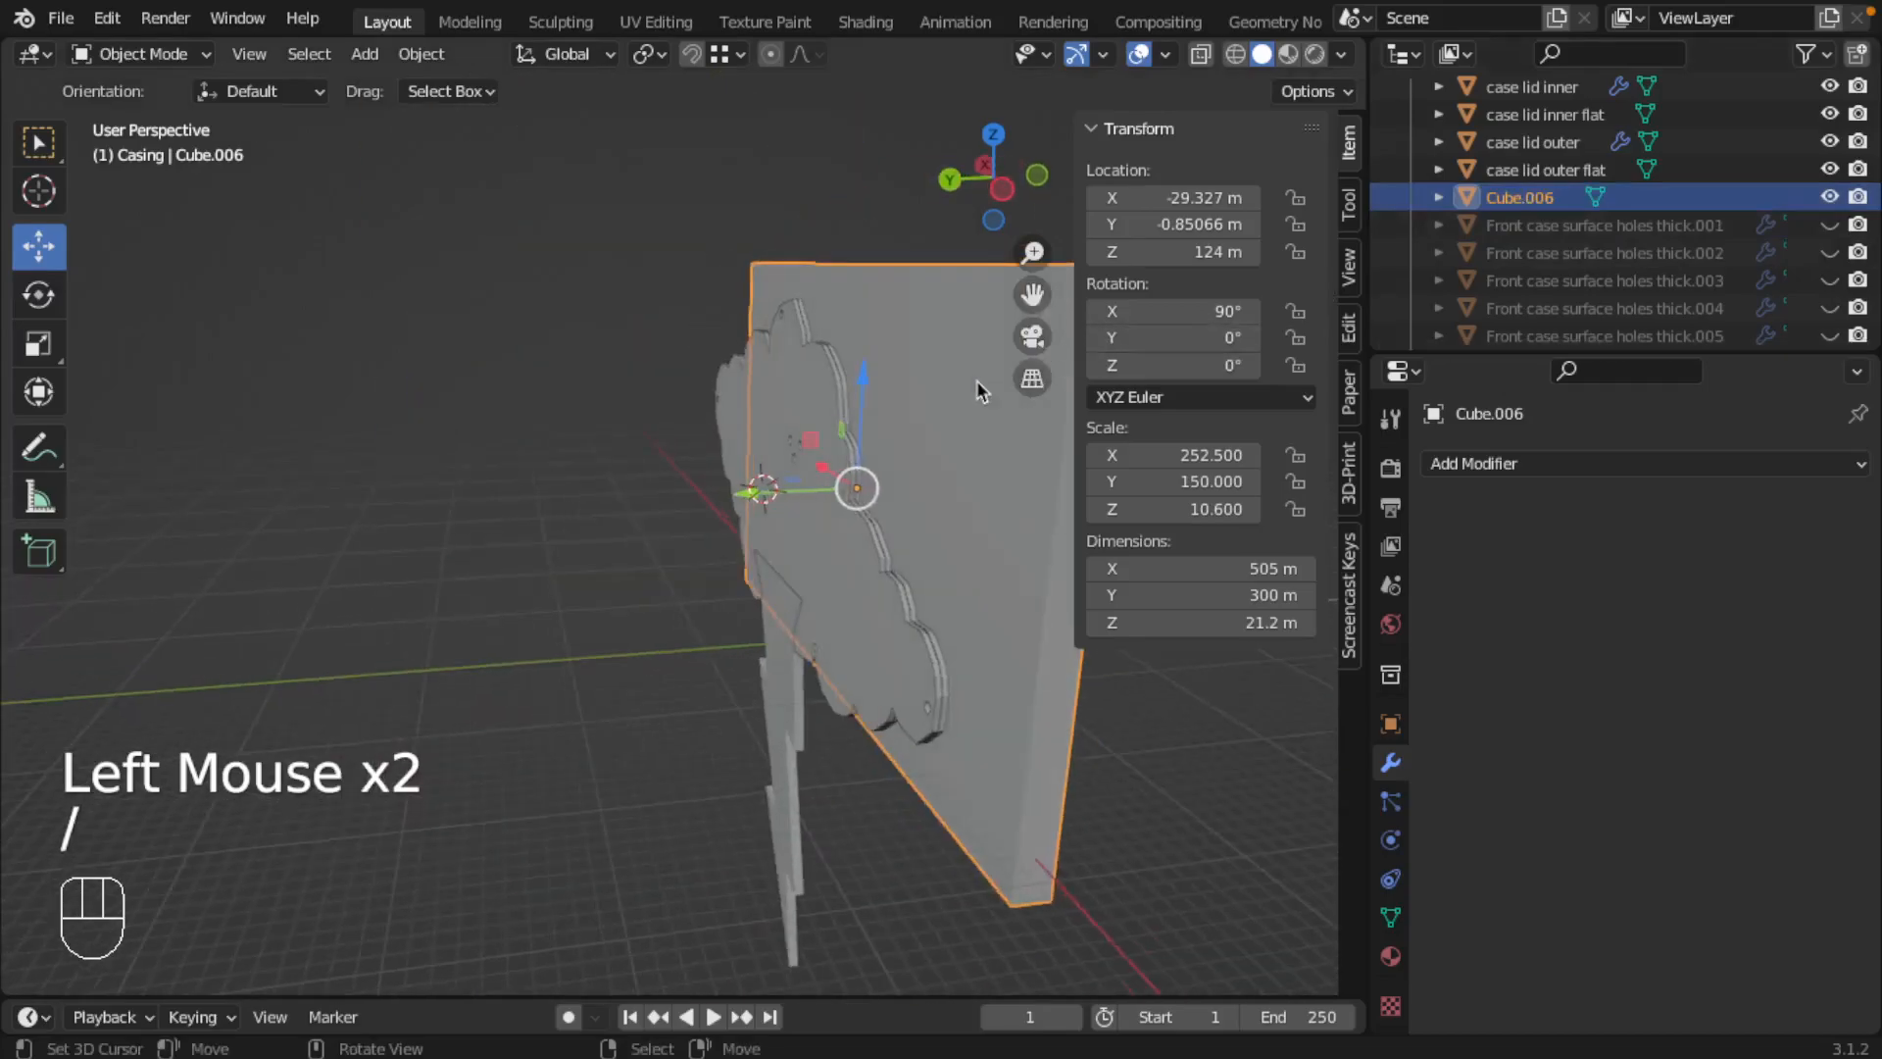
{"action": "scroll", "coordinate": [1512, 239], "scroll_direction": "up", "scroll_amount": 1}
{"action": "scroll", "coordinate": [1515, 236], "scroll_direction": "up", "scroll_amount": 2}
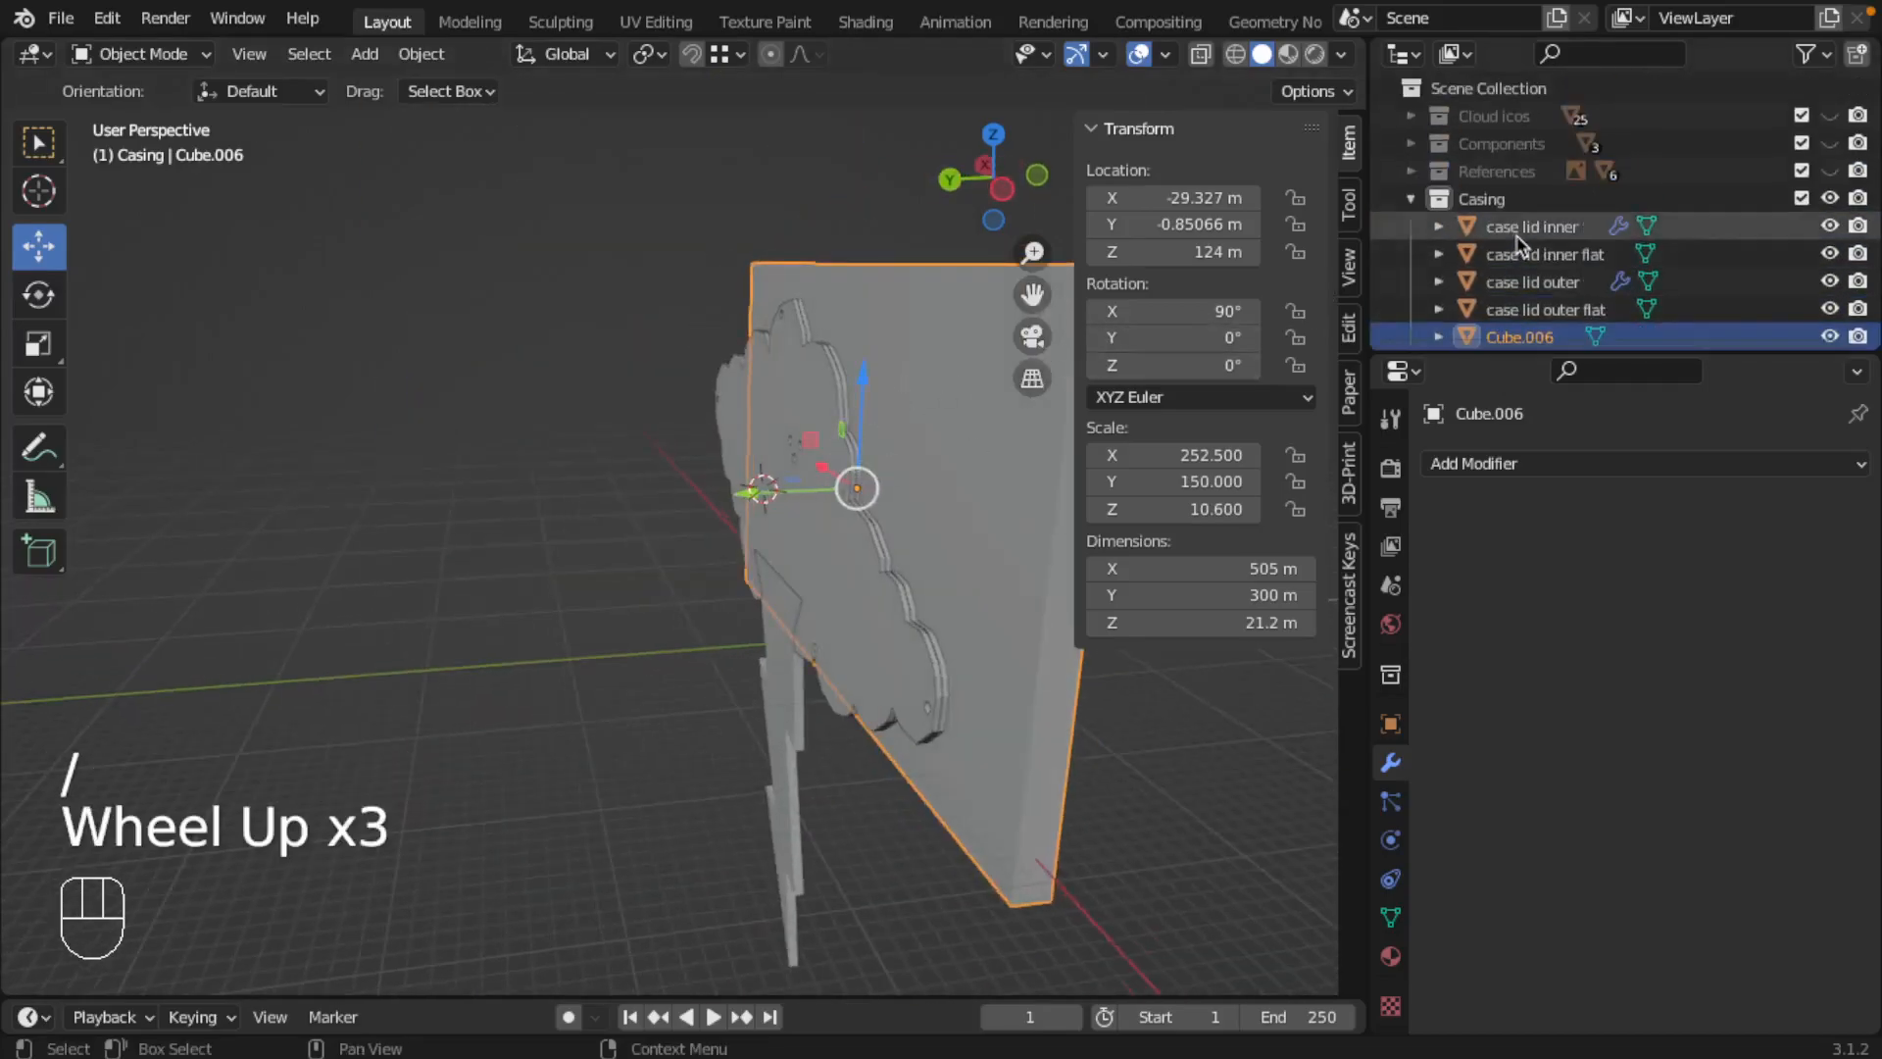
{"action": "scroll", "coordinate": [1517, 230], "scroll_direction": "down", "scroll_amount": 1}
{"action": "double_click", "coordinate": [1531, 201]}
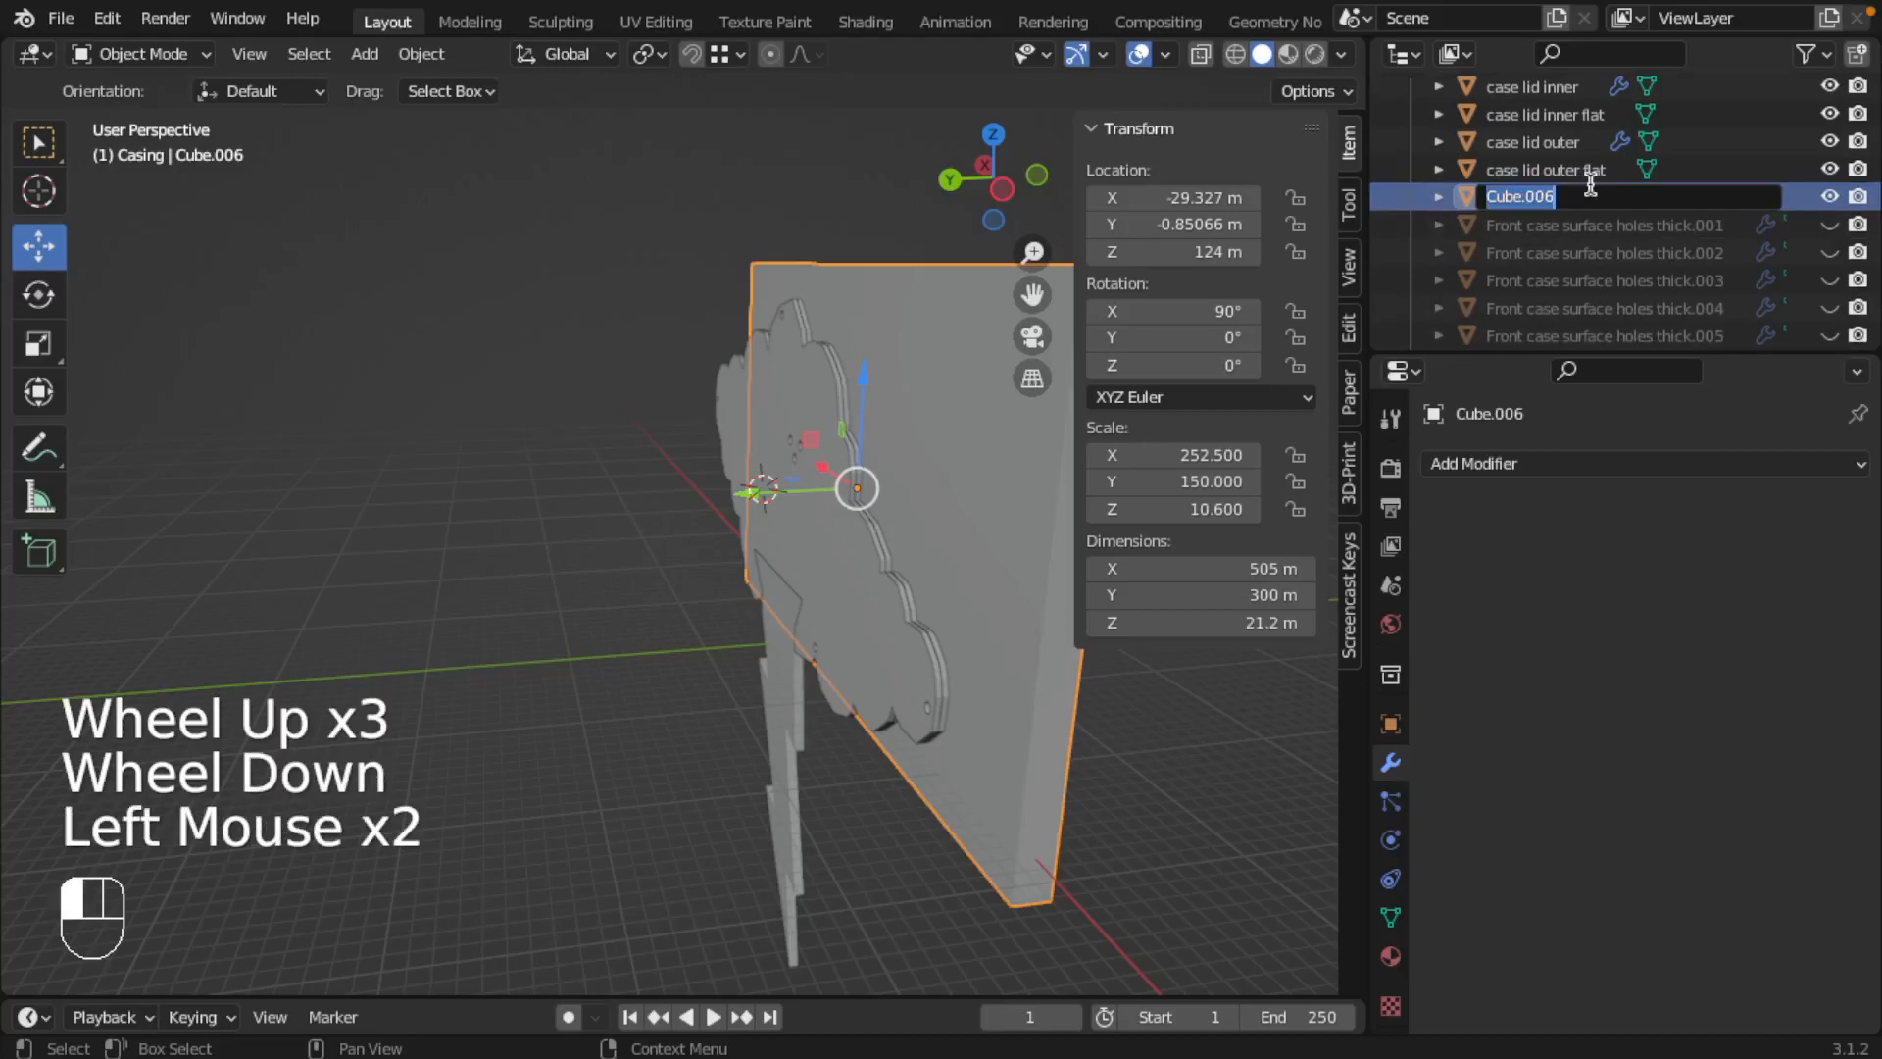
{"action": "type", "text": "laser cut"}
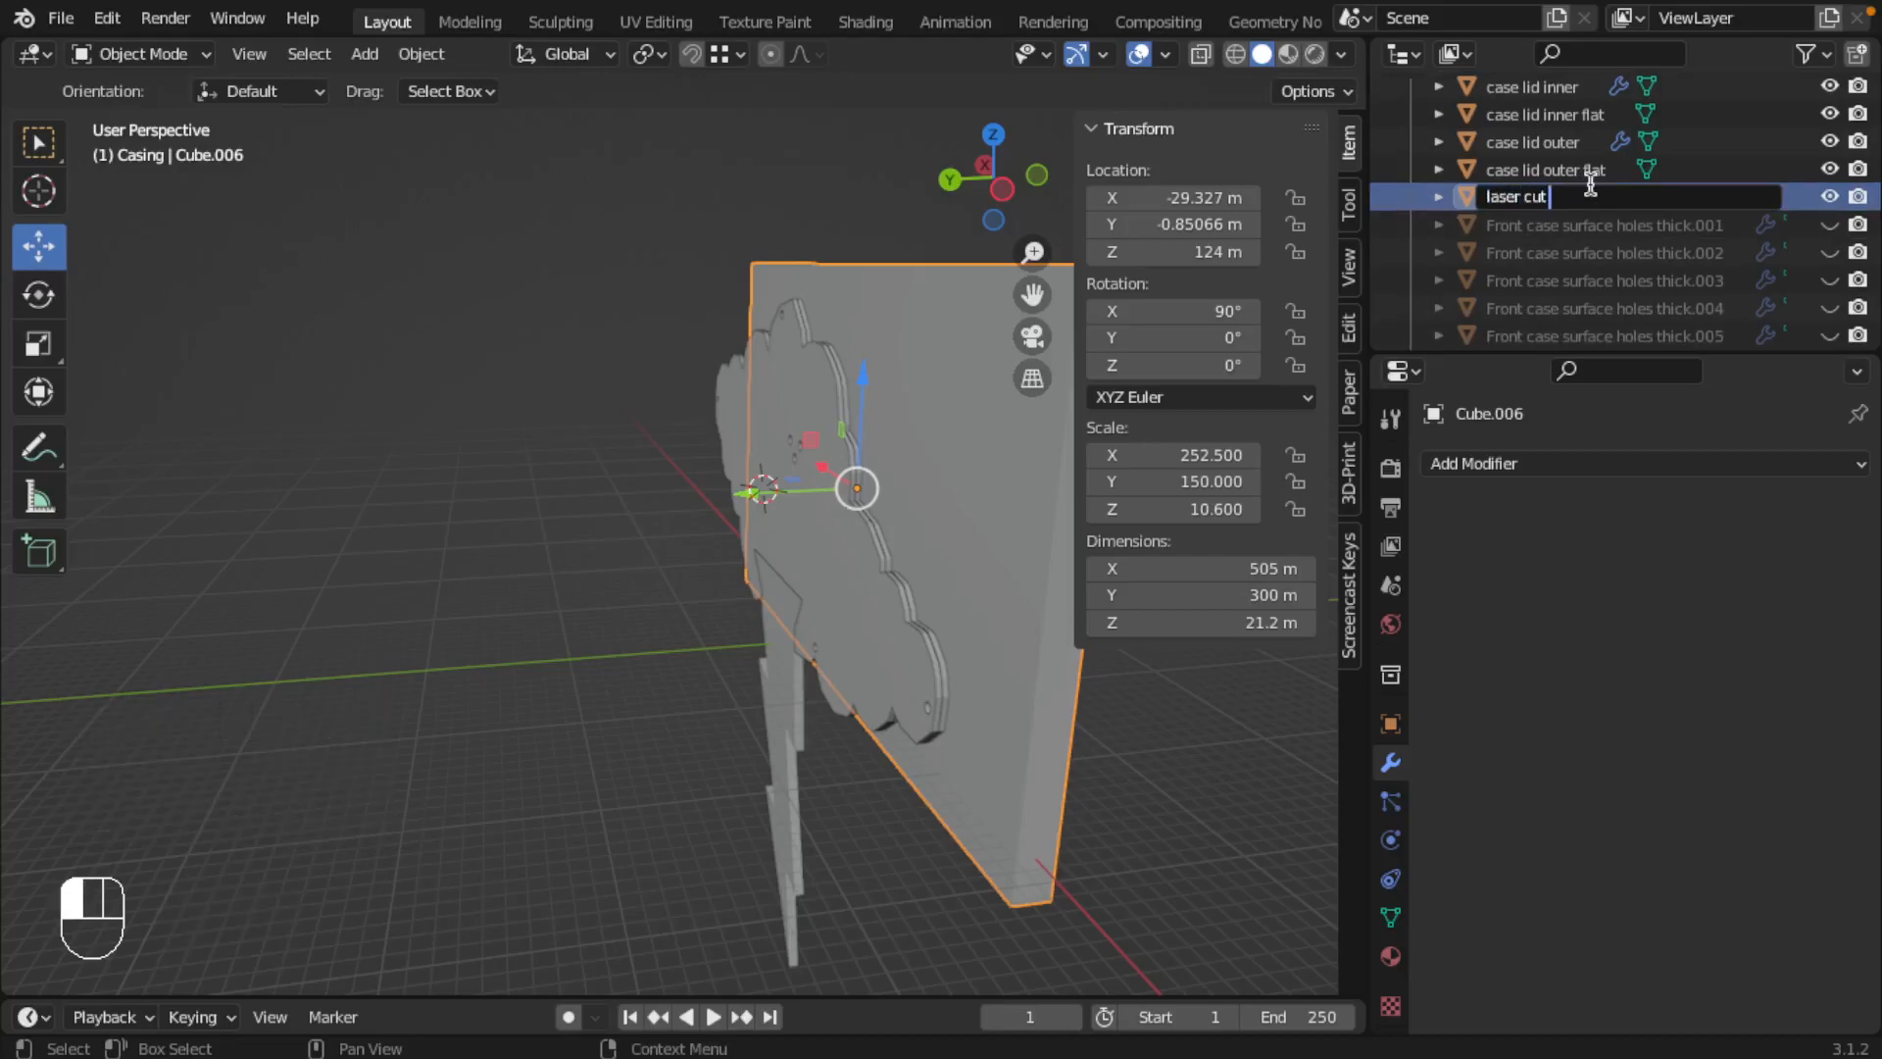
{"action": "type", "text": " reference"}
{"action": "key", "text": "Return"}
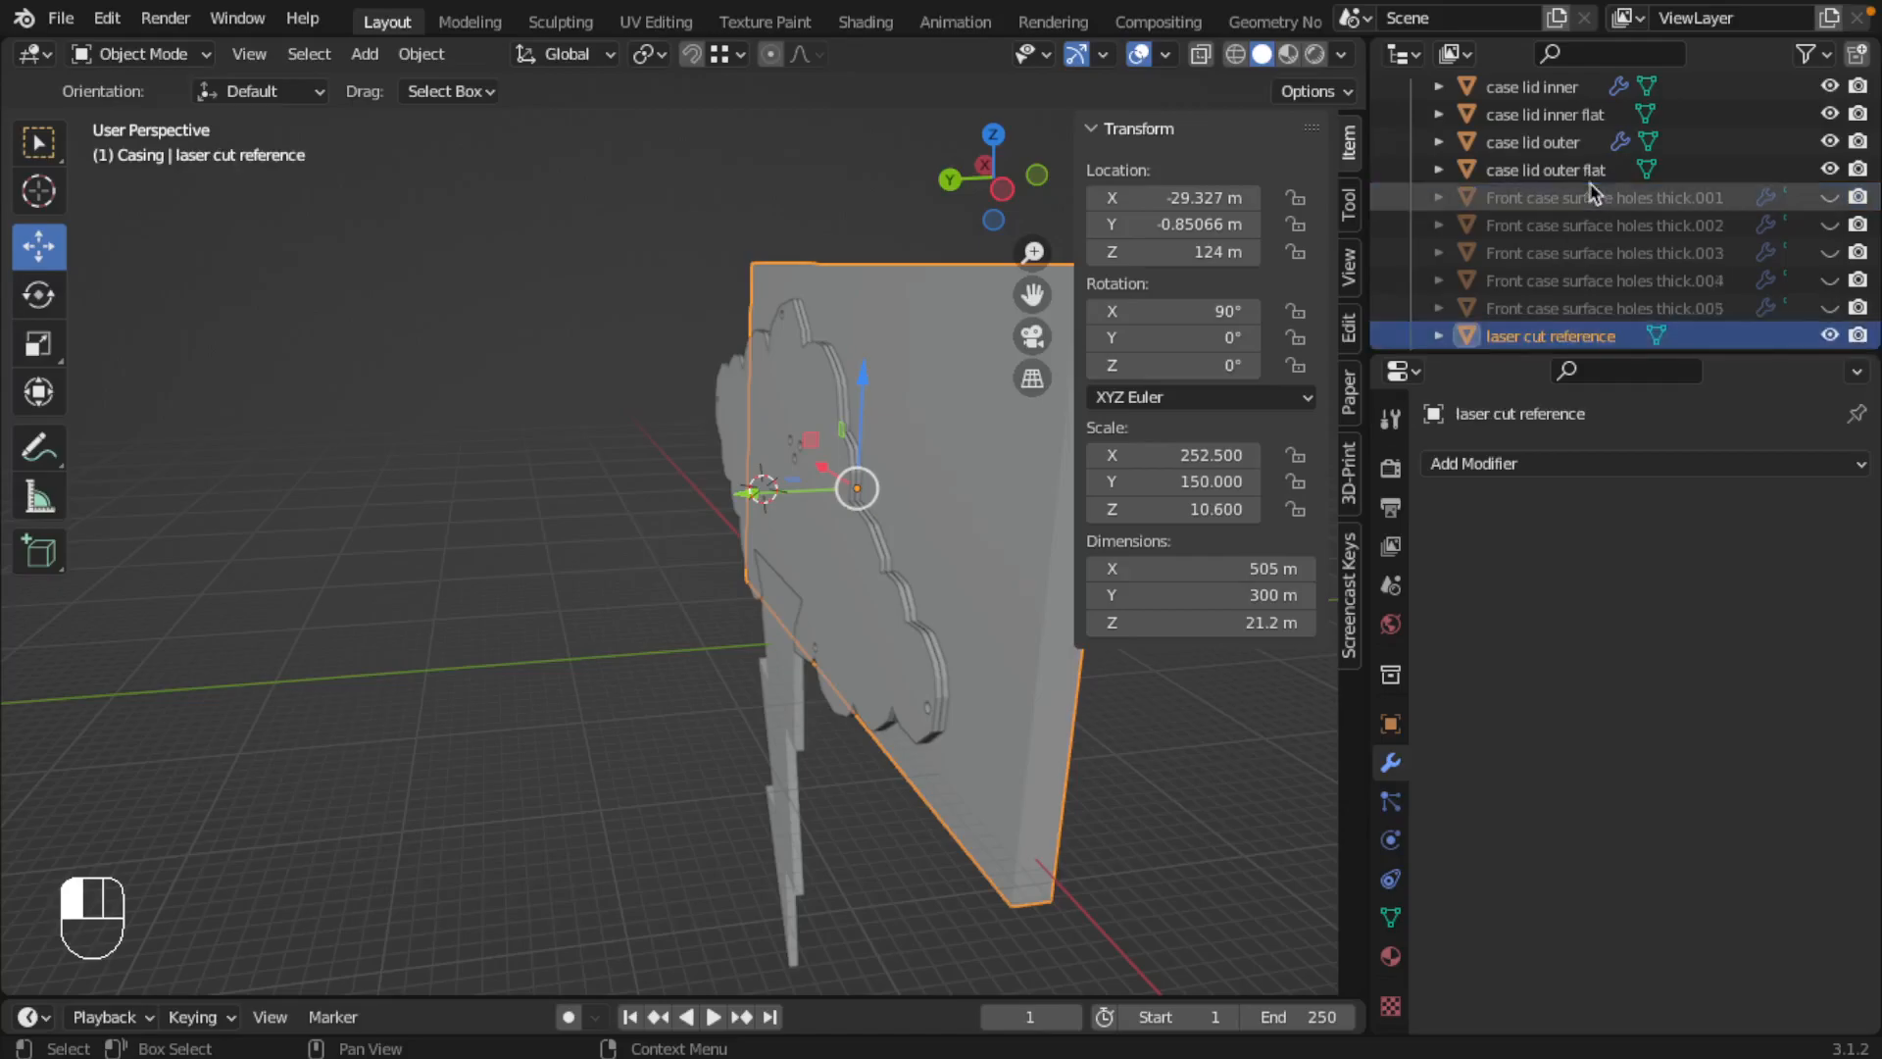
Step: Move the laser cut reference object to the References collection
{"action": "key", "text": "m"}
{"action": "key", "text": "m"}
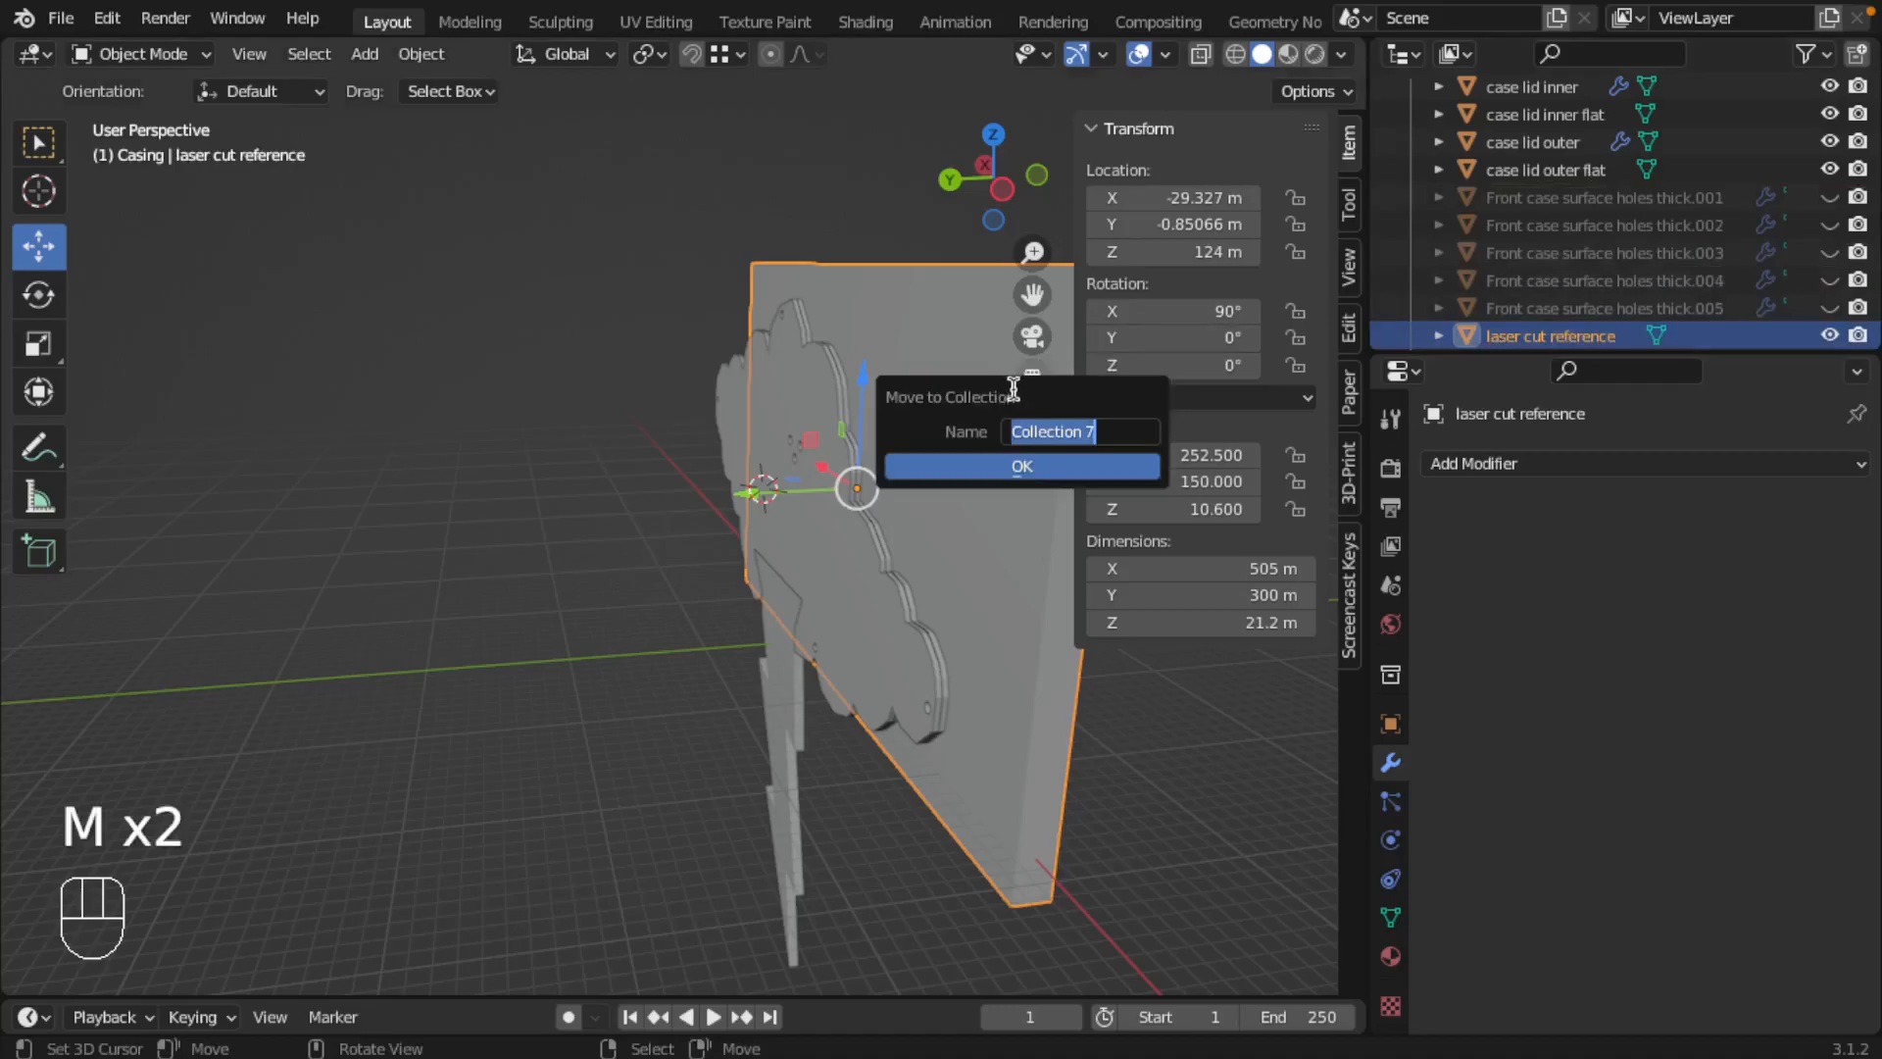
{"action": "left_click", "coordinate": [1049, 432]}
{"action": "key", "text": "Escape"}
{"action": "key", "text": "Escape"}
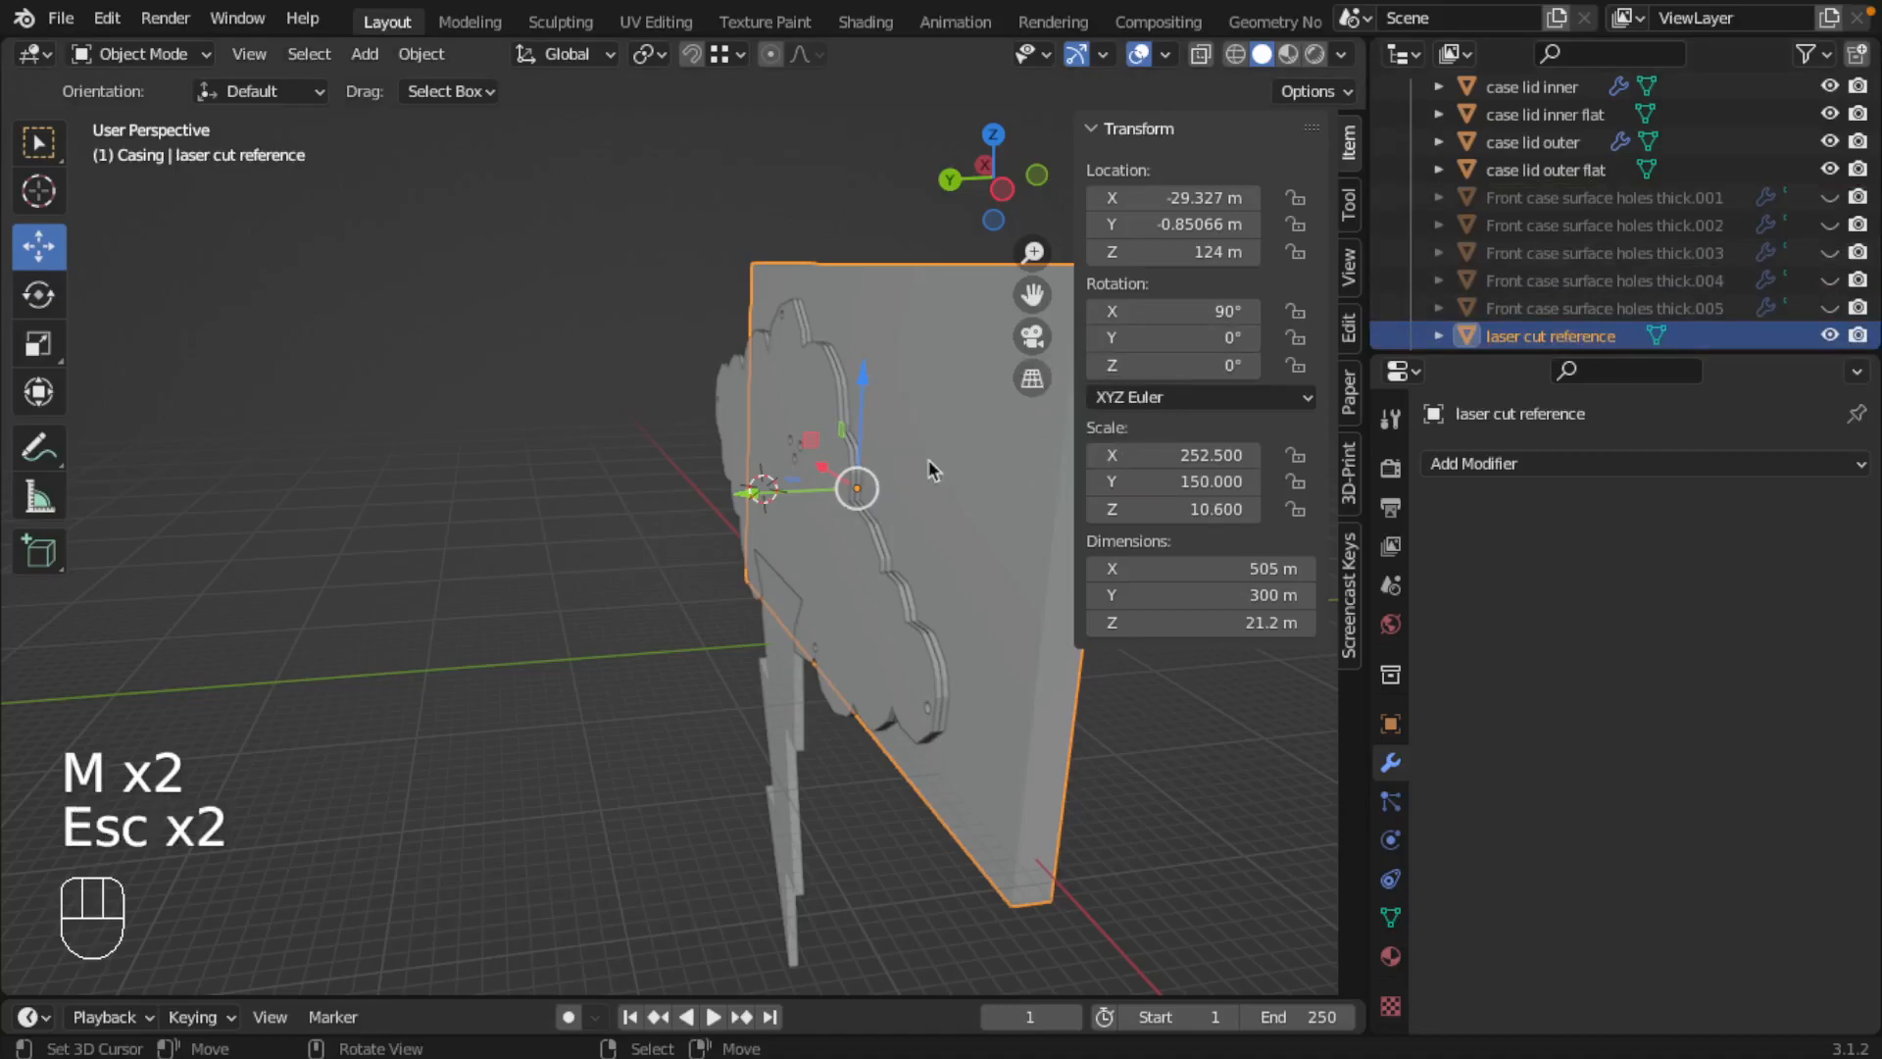
{"action": "key", "text": "m"}
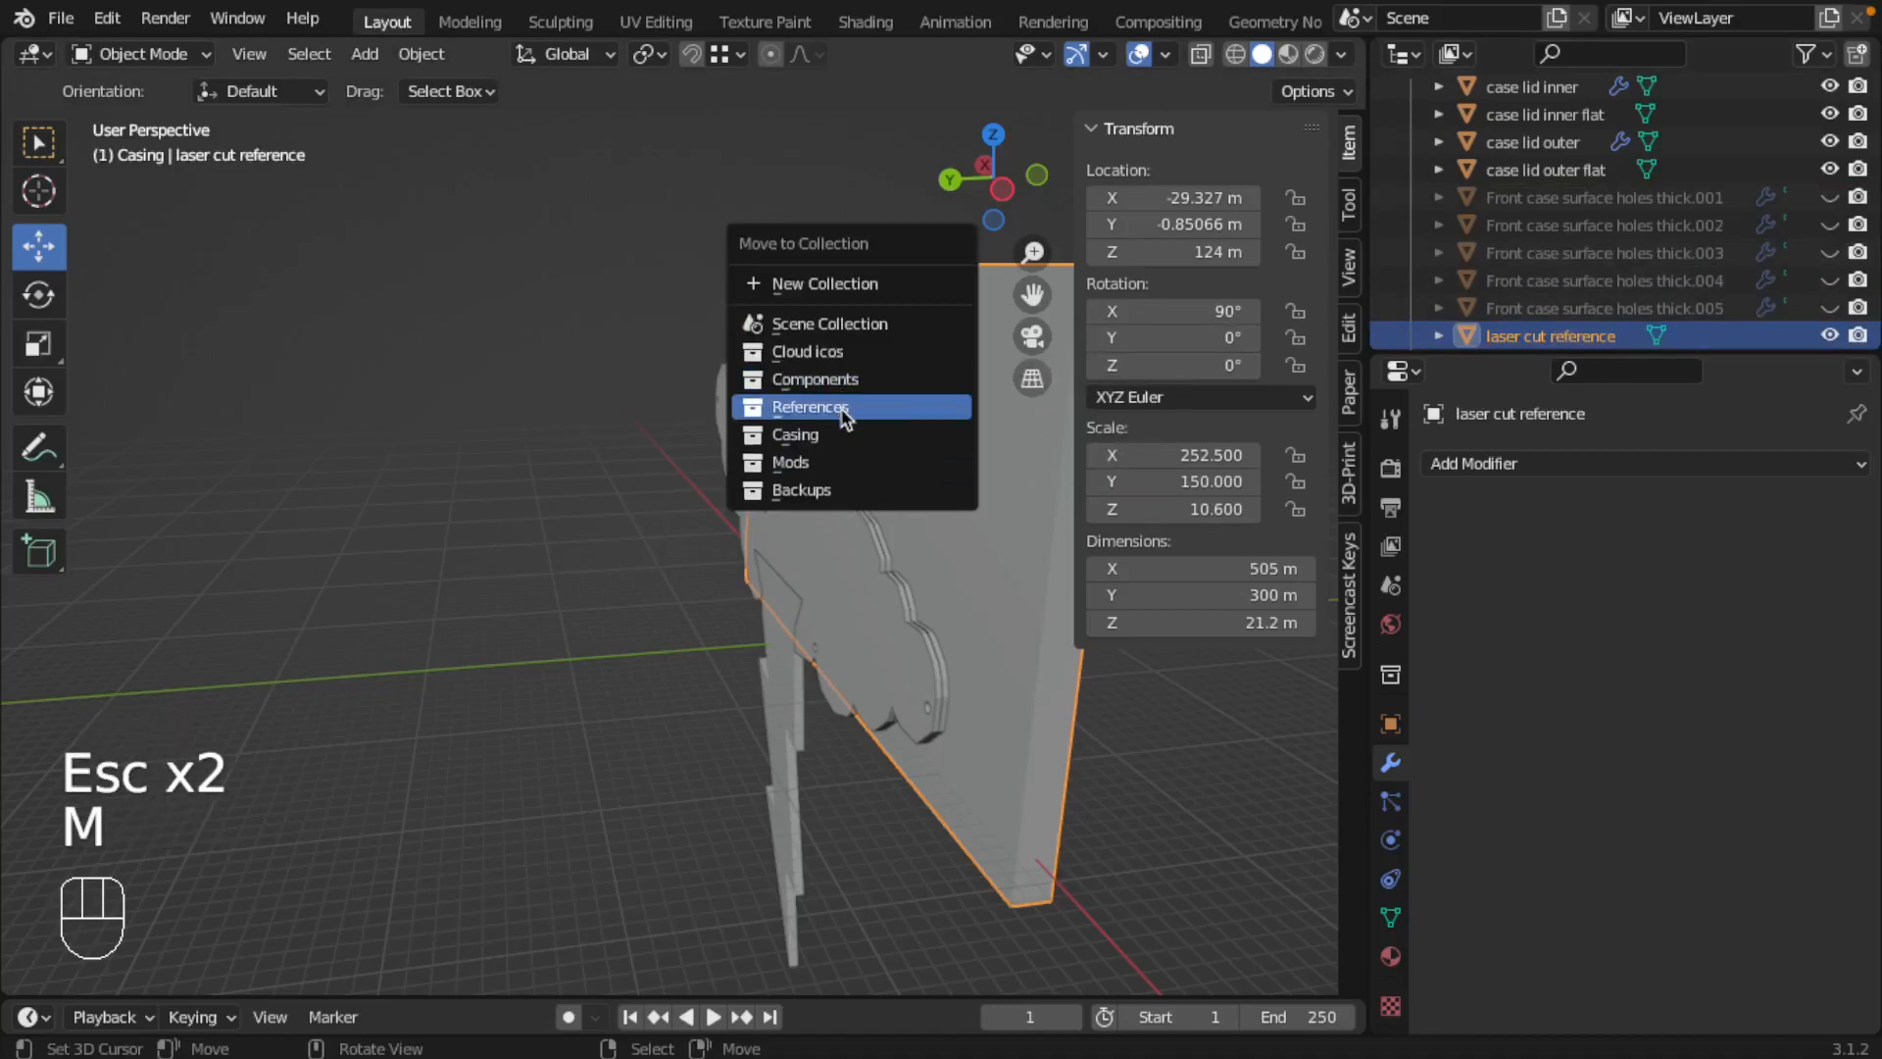
{"action": "left_click", "coordinate": [841, 407]}
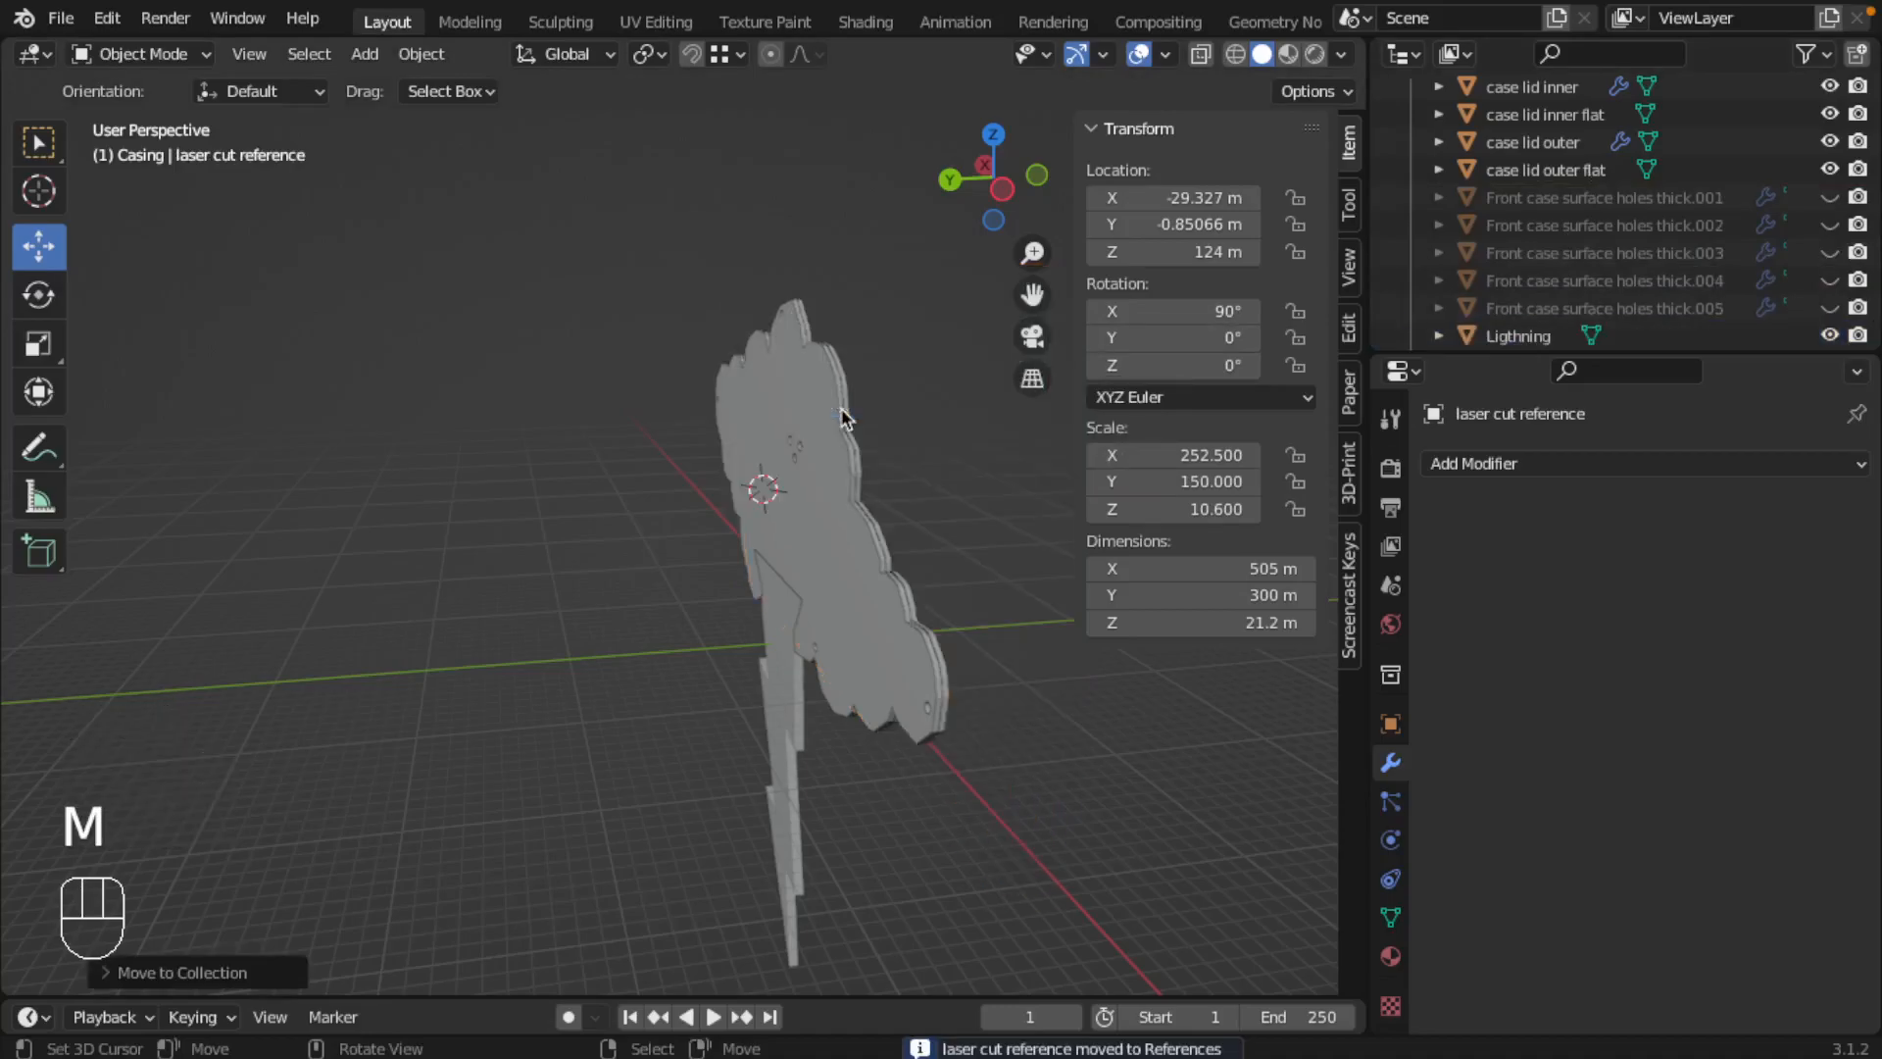
Step: Hide the original case lid inner and case lid outer objects, keeping their flat versions visible
{"action": "right_click", "coordinate": [812, 472]}
{"action": "middle_click_drag", "start_coordinate": [897, 475], "coordinate": [842, 471]}
{"action": "scroll", "coordinate": [1835, 193], "scroll_direction": "up", "scroll_amount": 2}
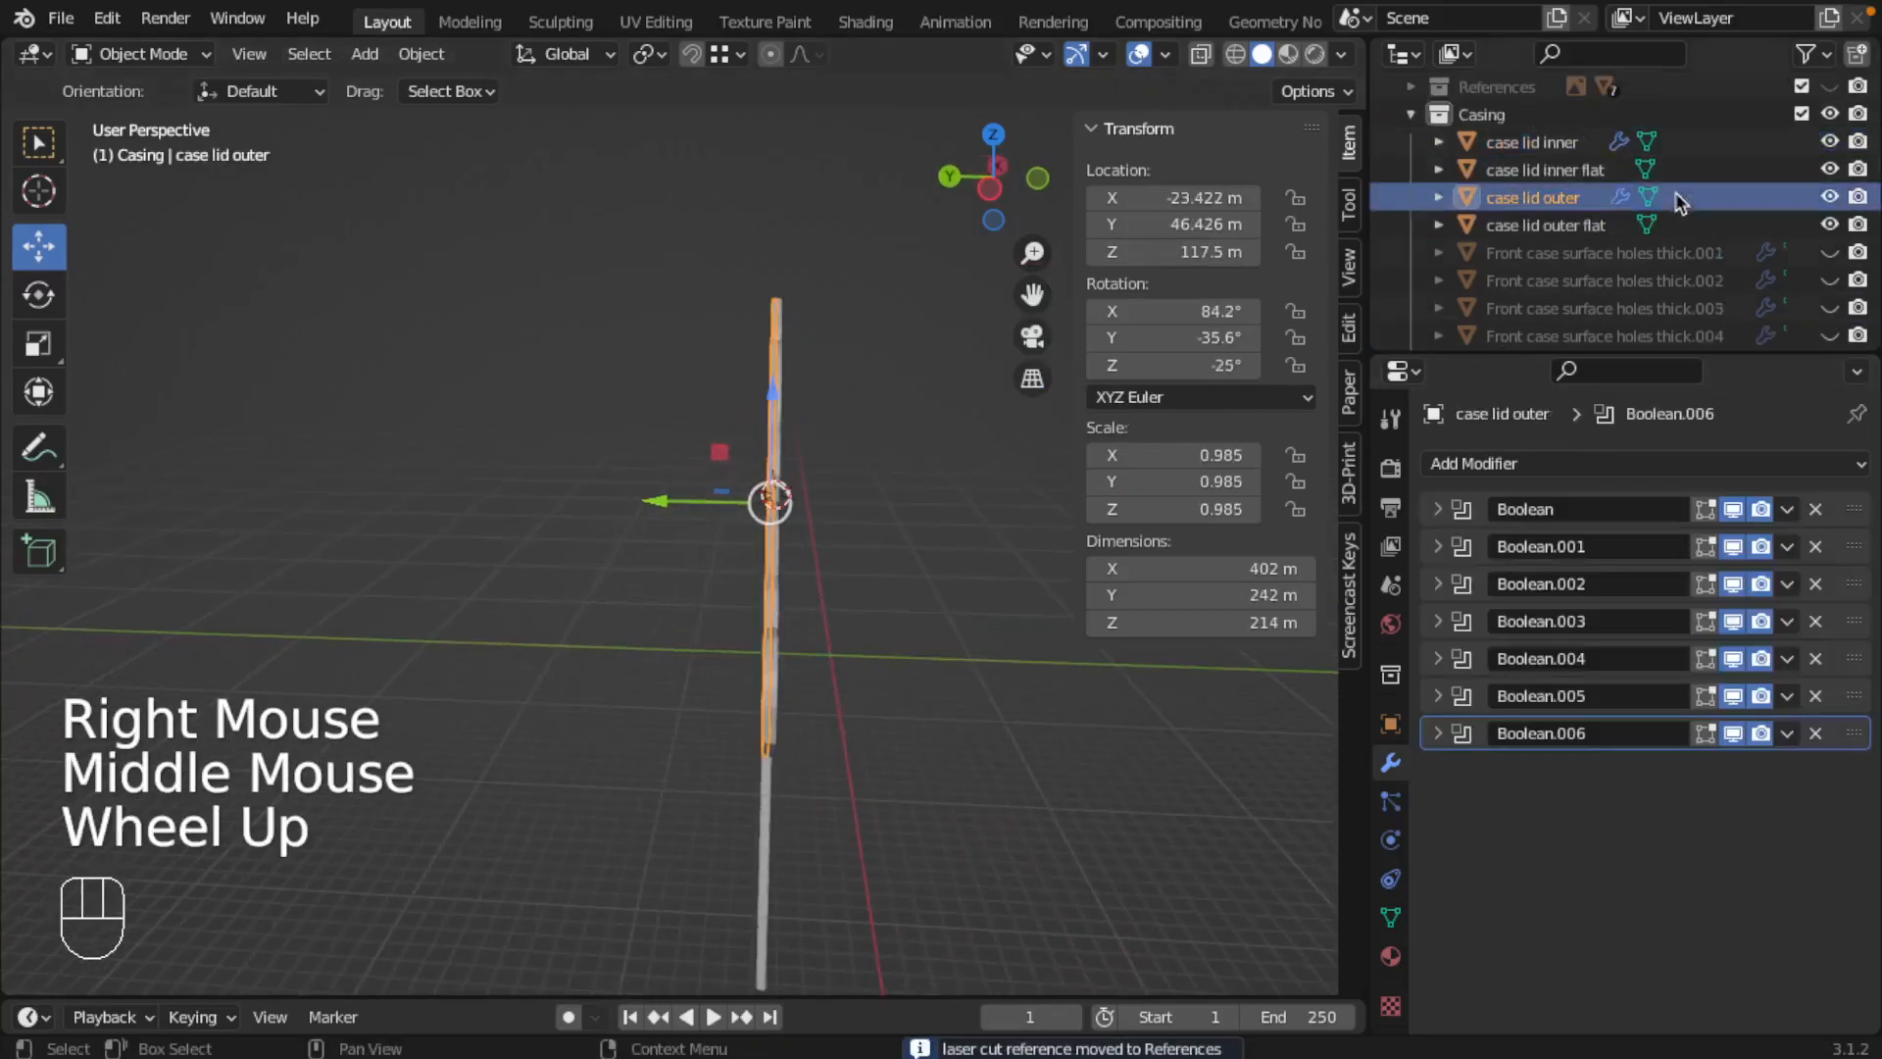
{"action": "left_click", "coordinate": [1829, 196]}
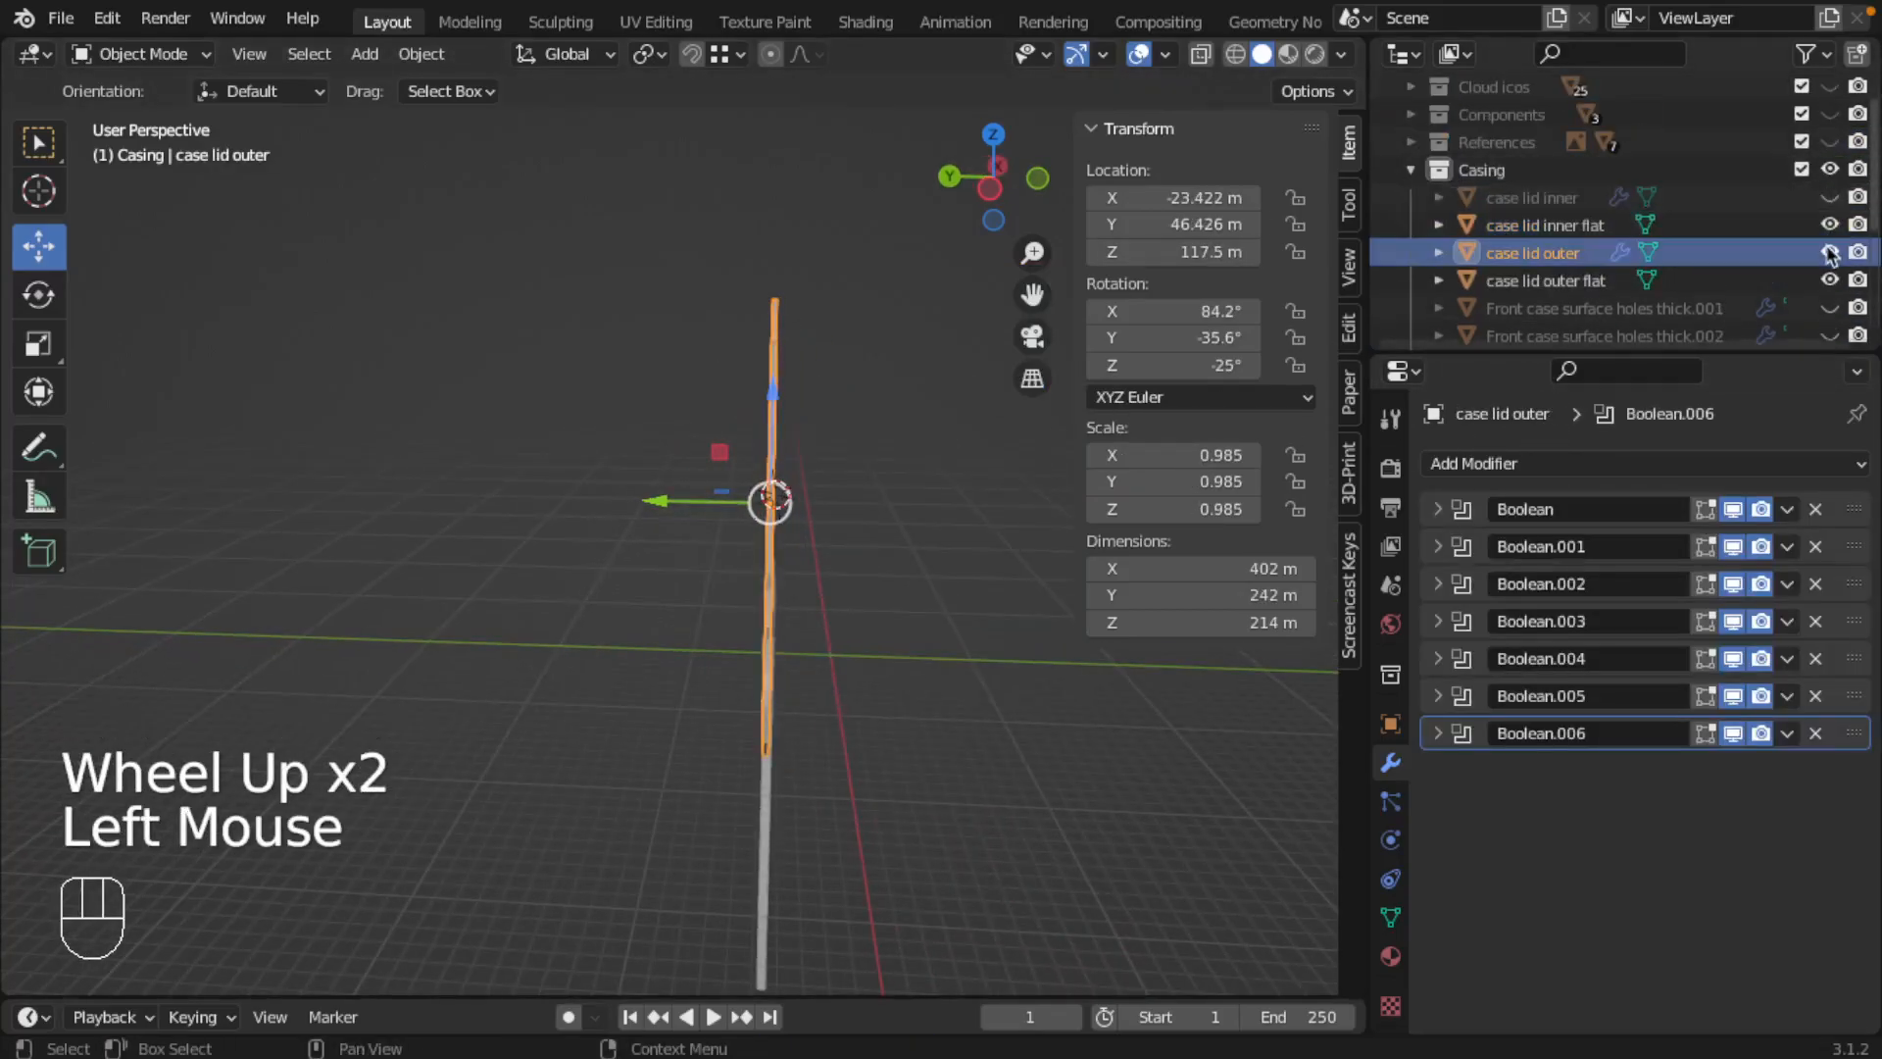
{"action": "left_click", "coordinate": [1829, 252]}
Step: Select case lid inner flat and bring up the available export formats
{"action": "middle_click_drag", "start_coordinate": [928, 496], "coordinate": [837, 459]}
{"action": "right_click", "coordinate": [692, 428]}
{"action": "right_click", "coordinate": [663, 368]}
{"action": "right_click", "coordinate": [684, 390]}
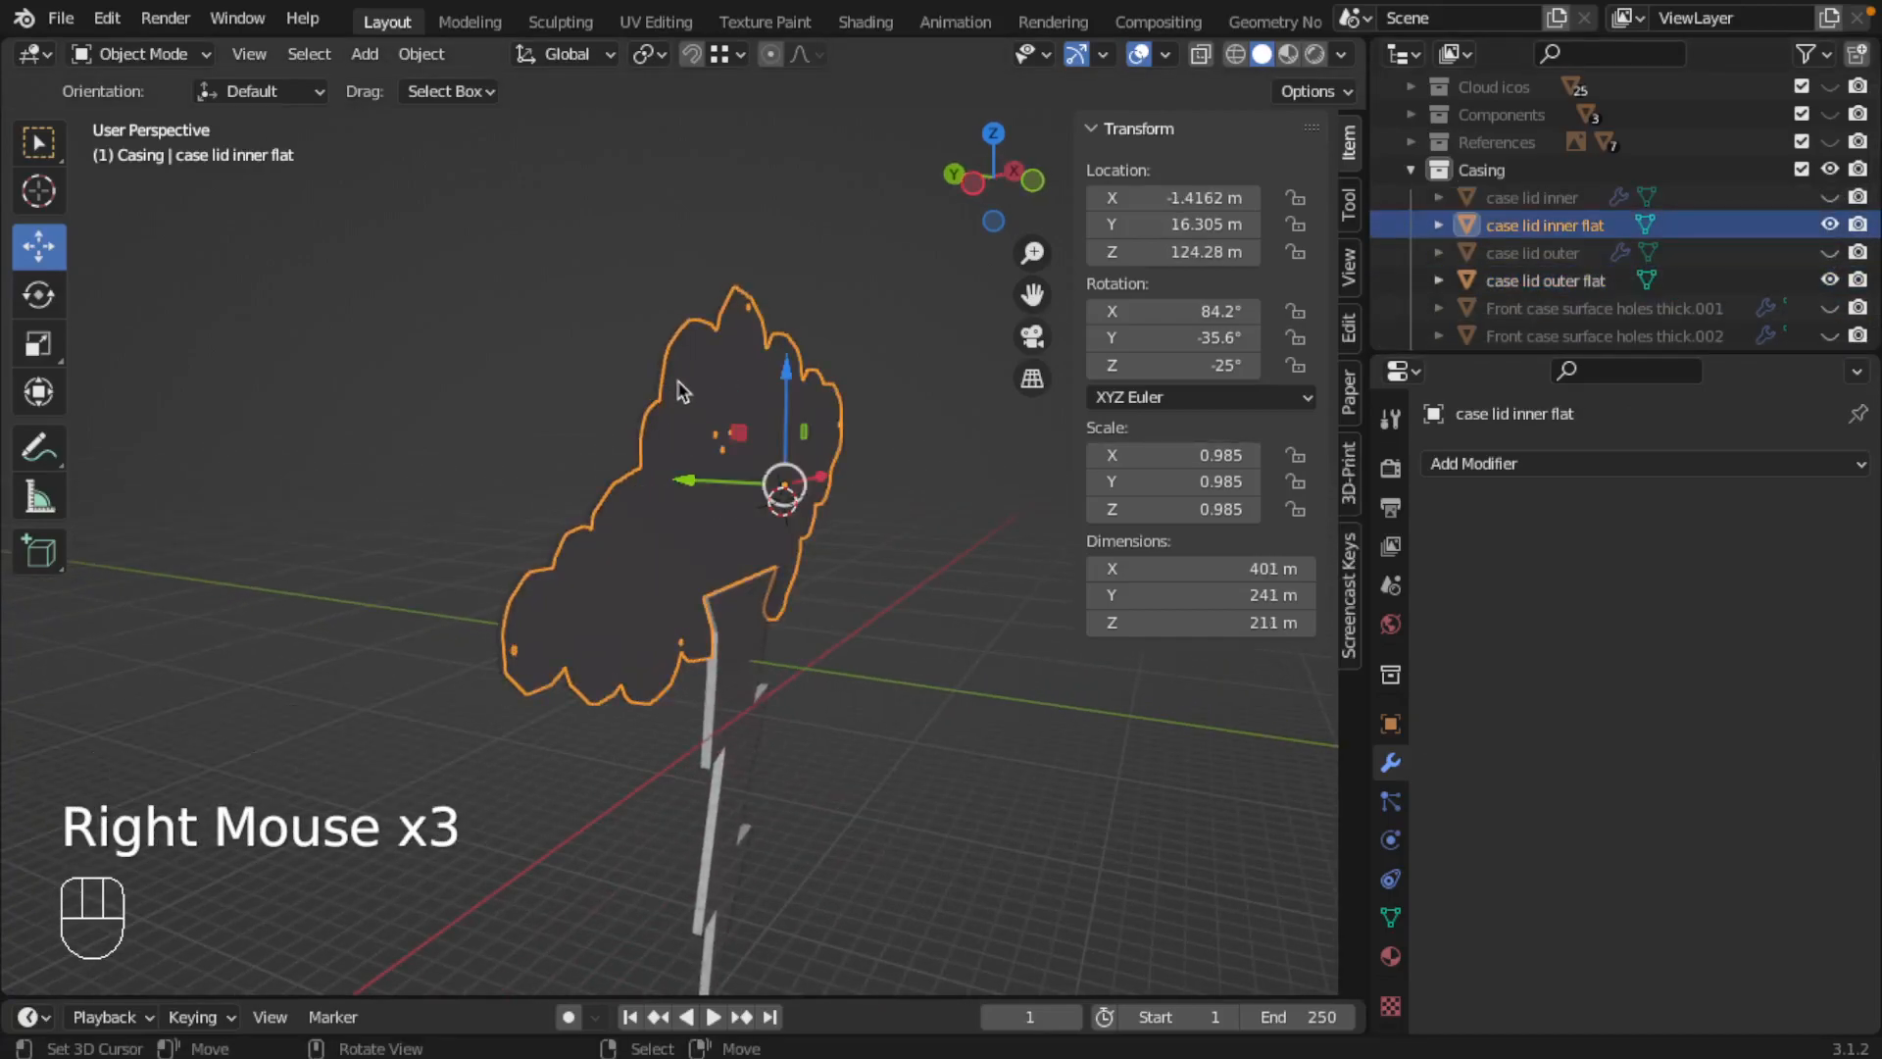
{"action": "left_click", "coordinate": [61, 18]}
{"action": "mouse_move", "coordinate": [155, 418]}
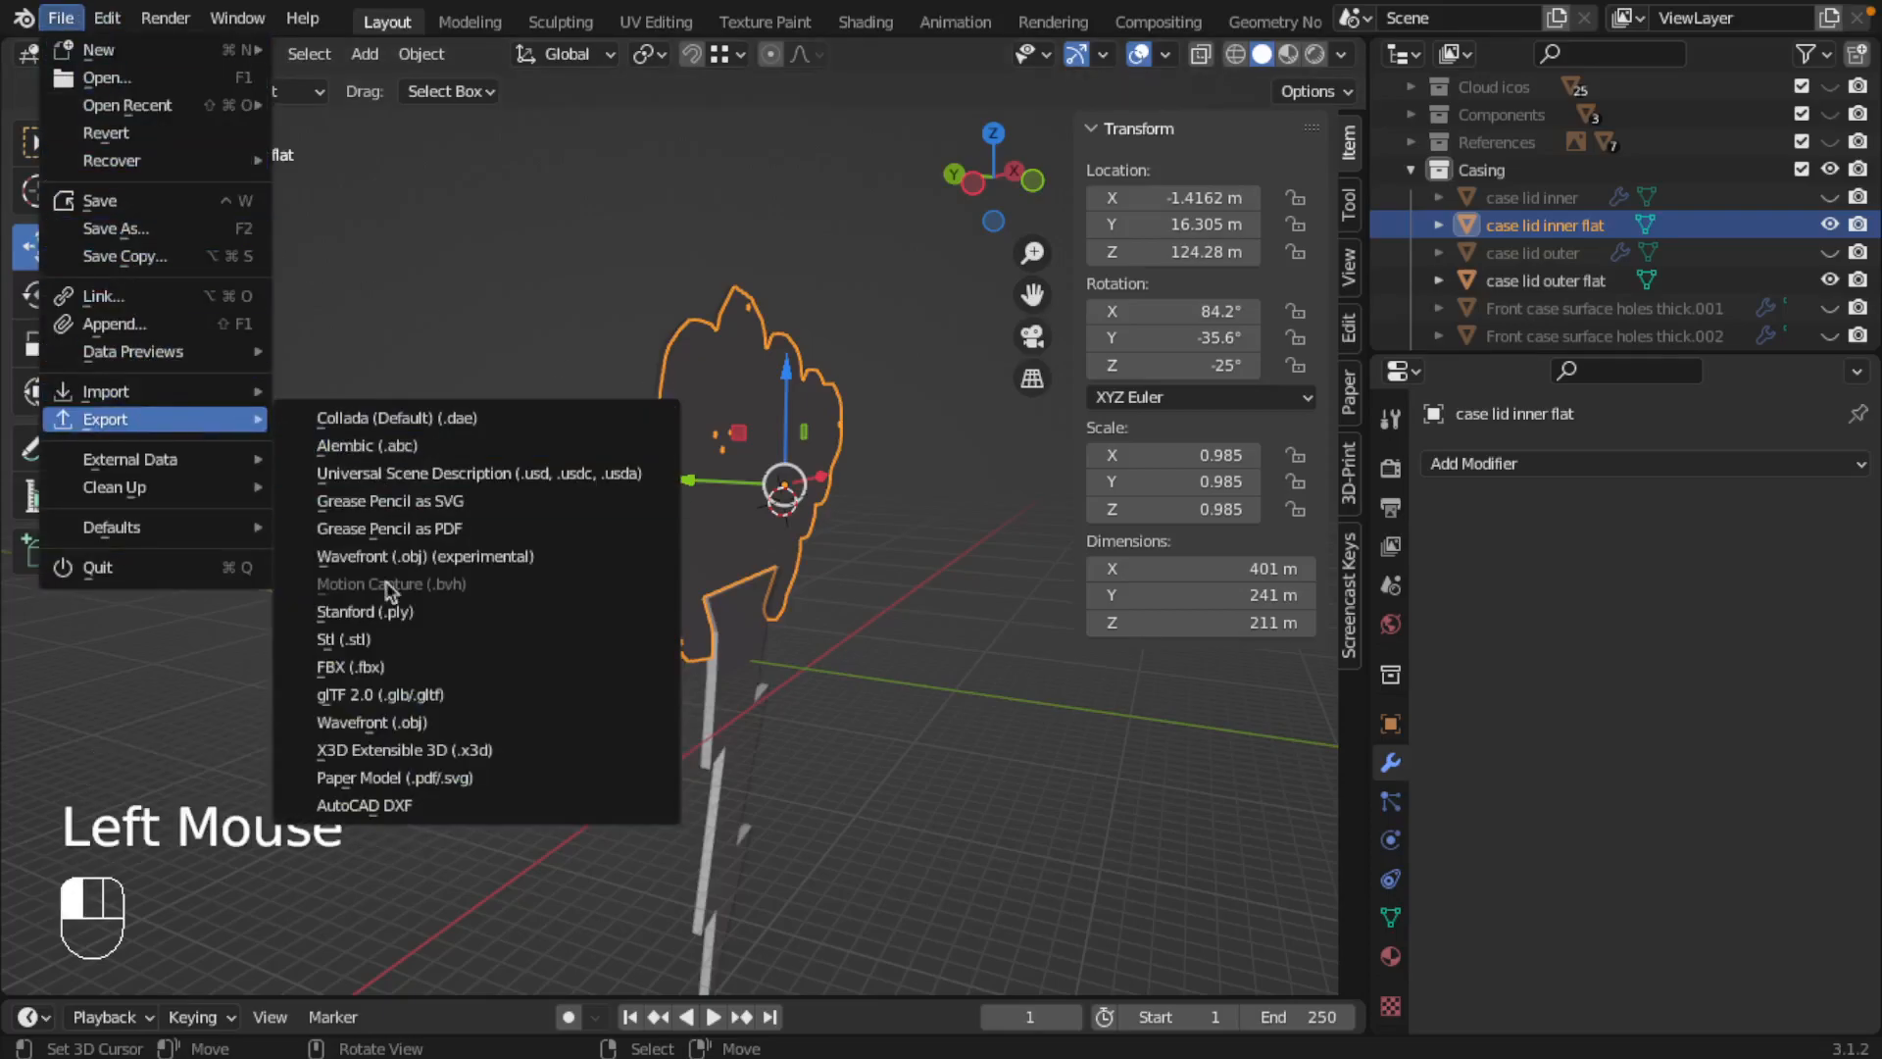
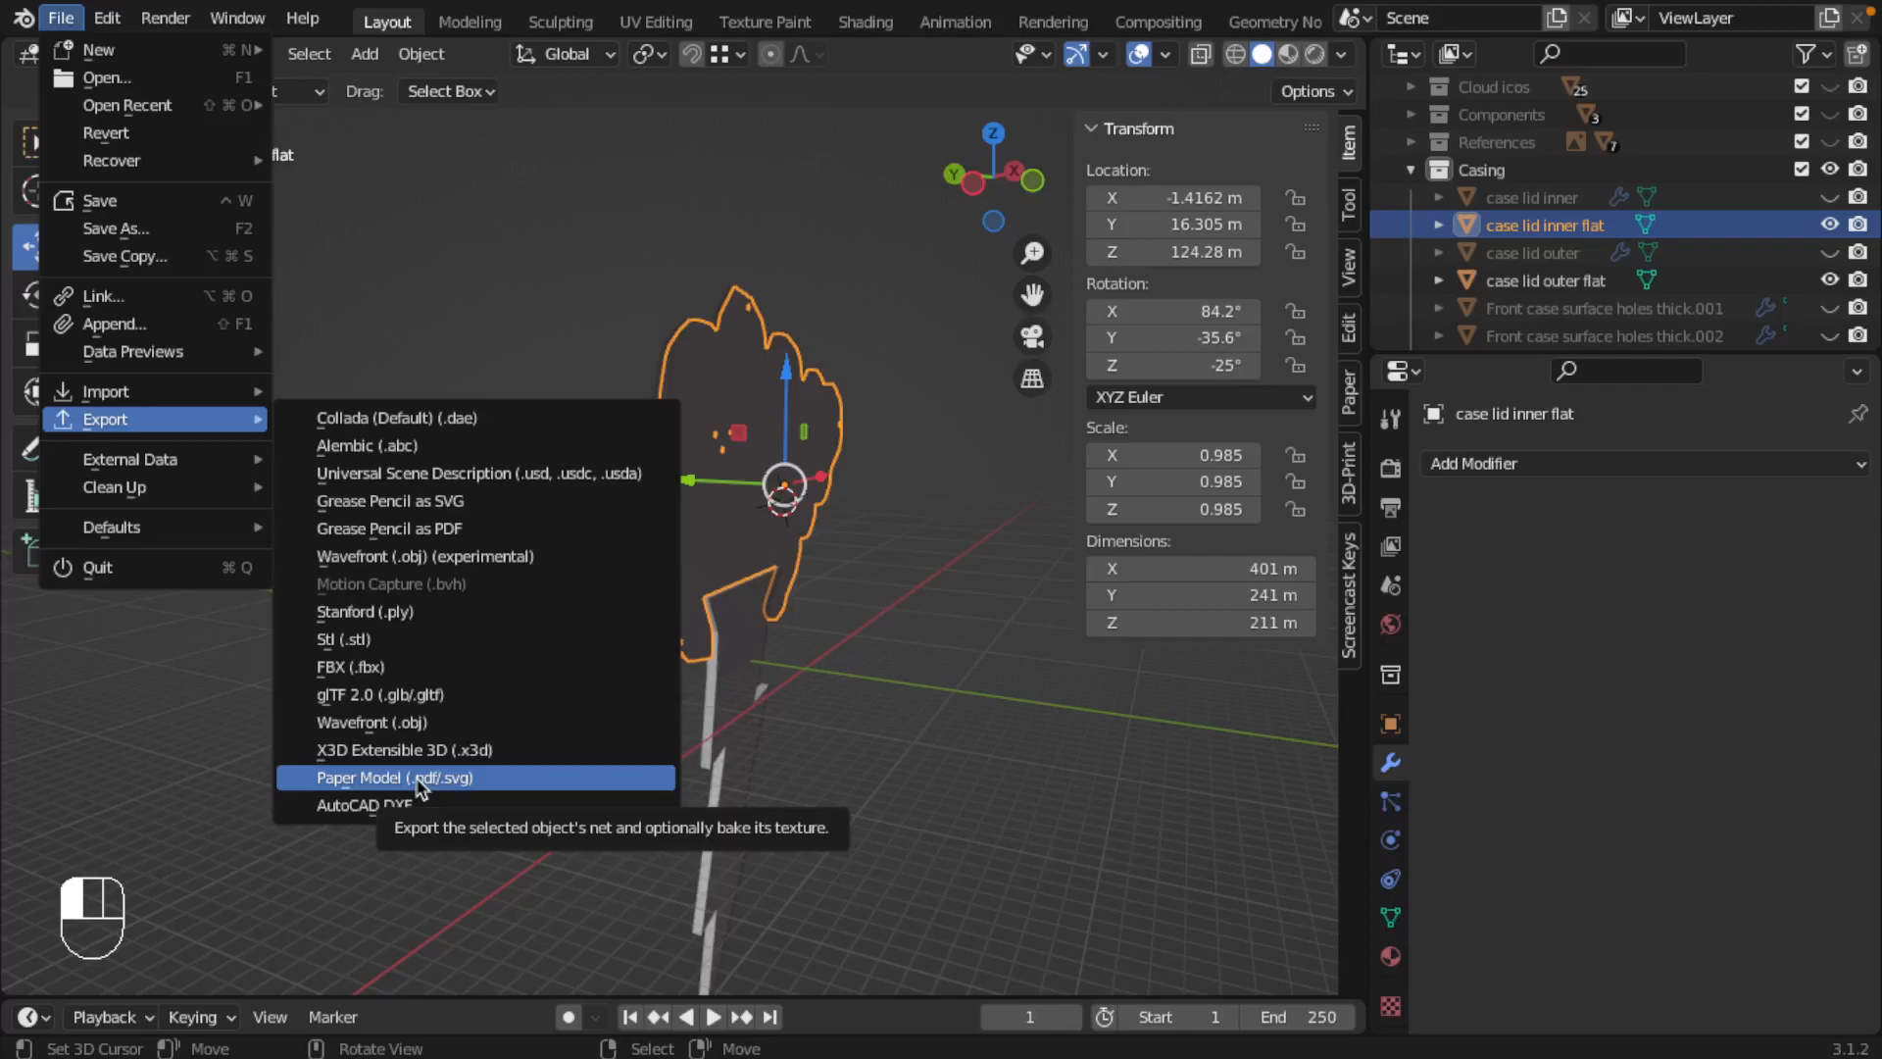
Step: Search the add-ons in the preferences for paper and make sure Export Paper Model is enabled
{"action": "left_click", "coordinate": [108, 18]}
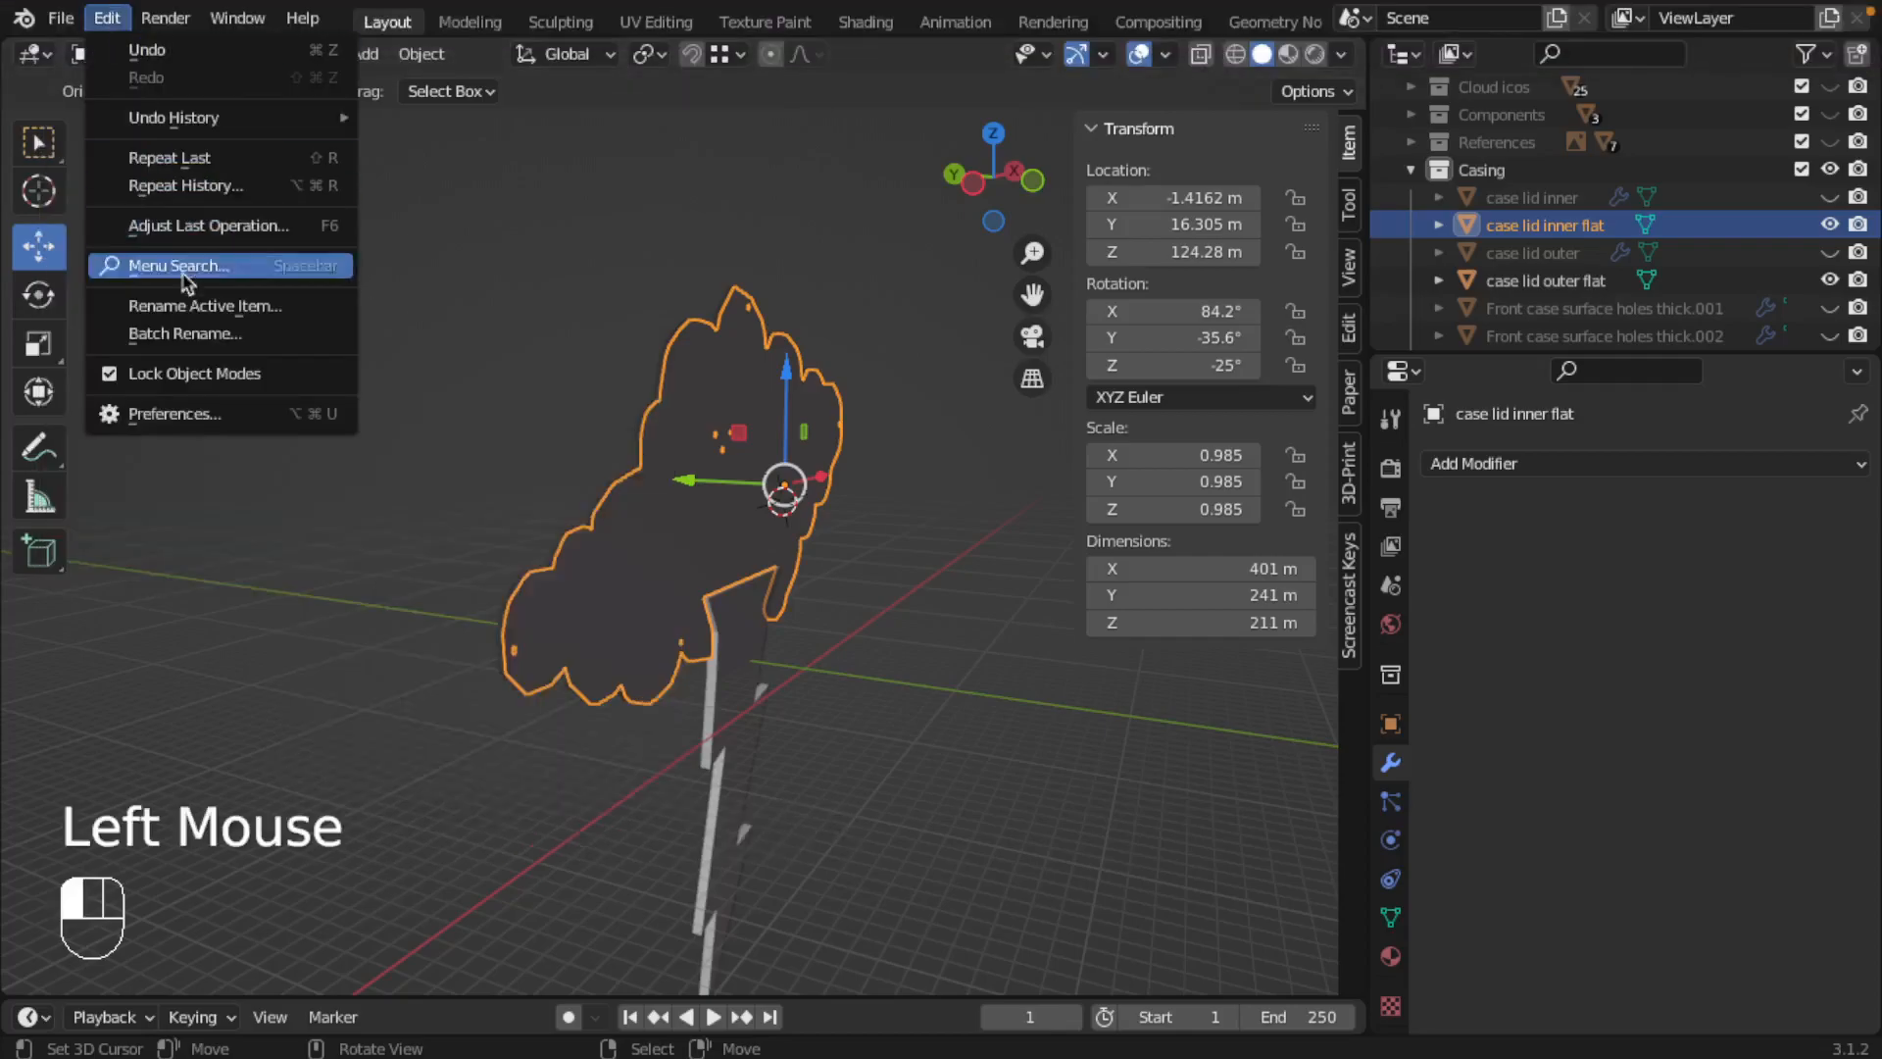
{"action": "left_click", "coordinate": [192, 412]}
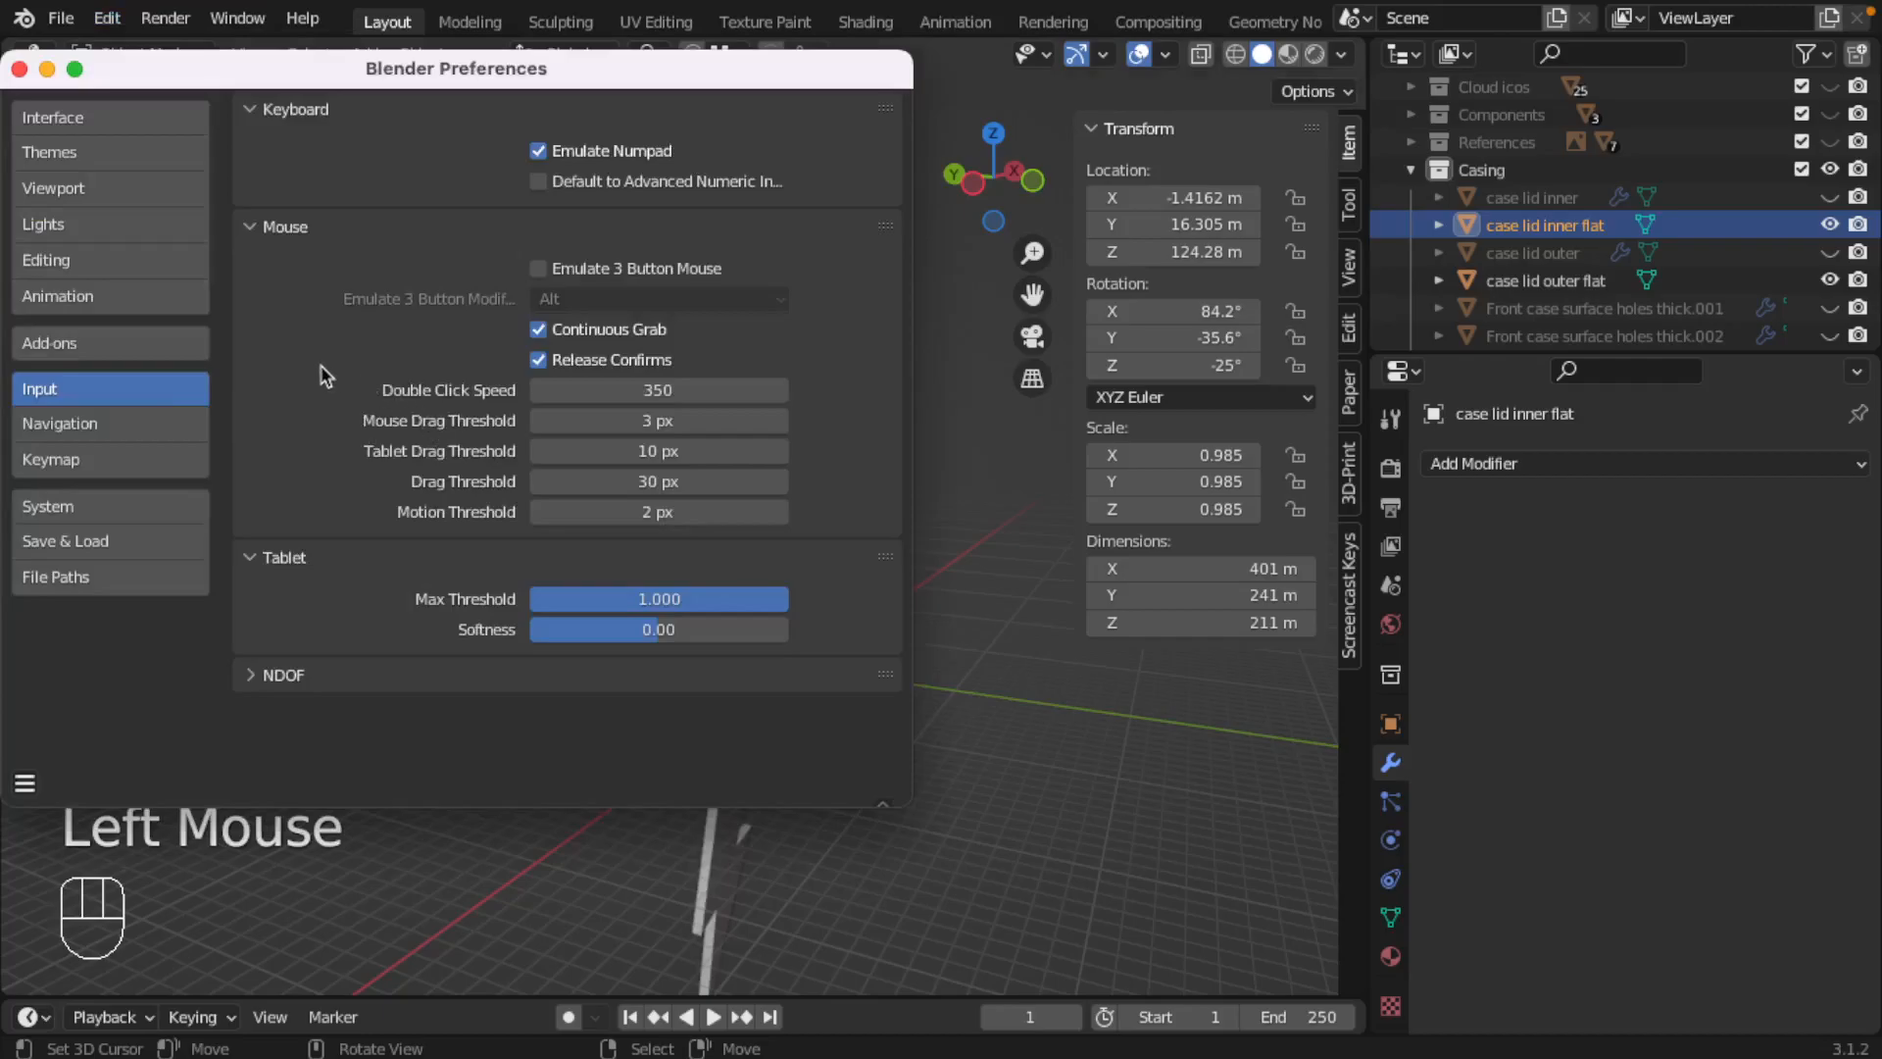
{"action": "left_click", "coordinate": [79, 345]}
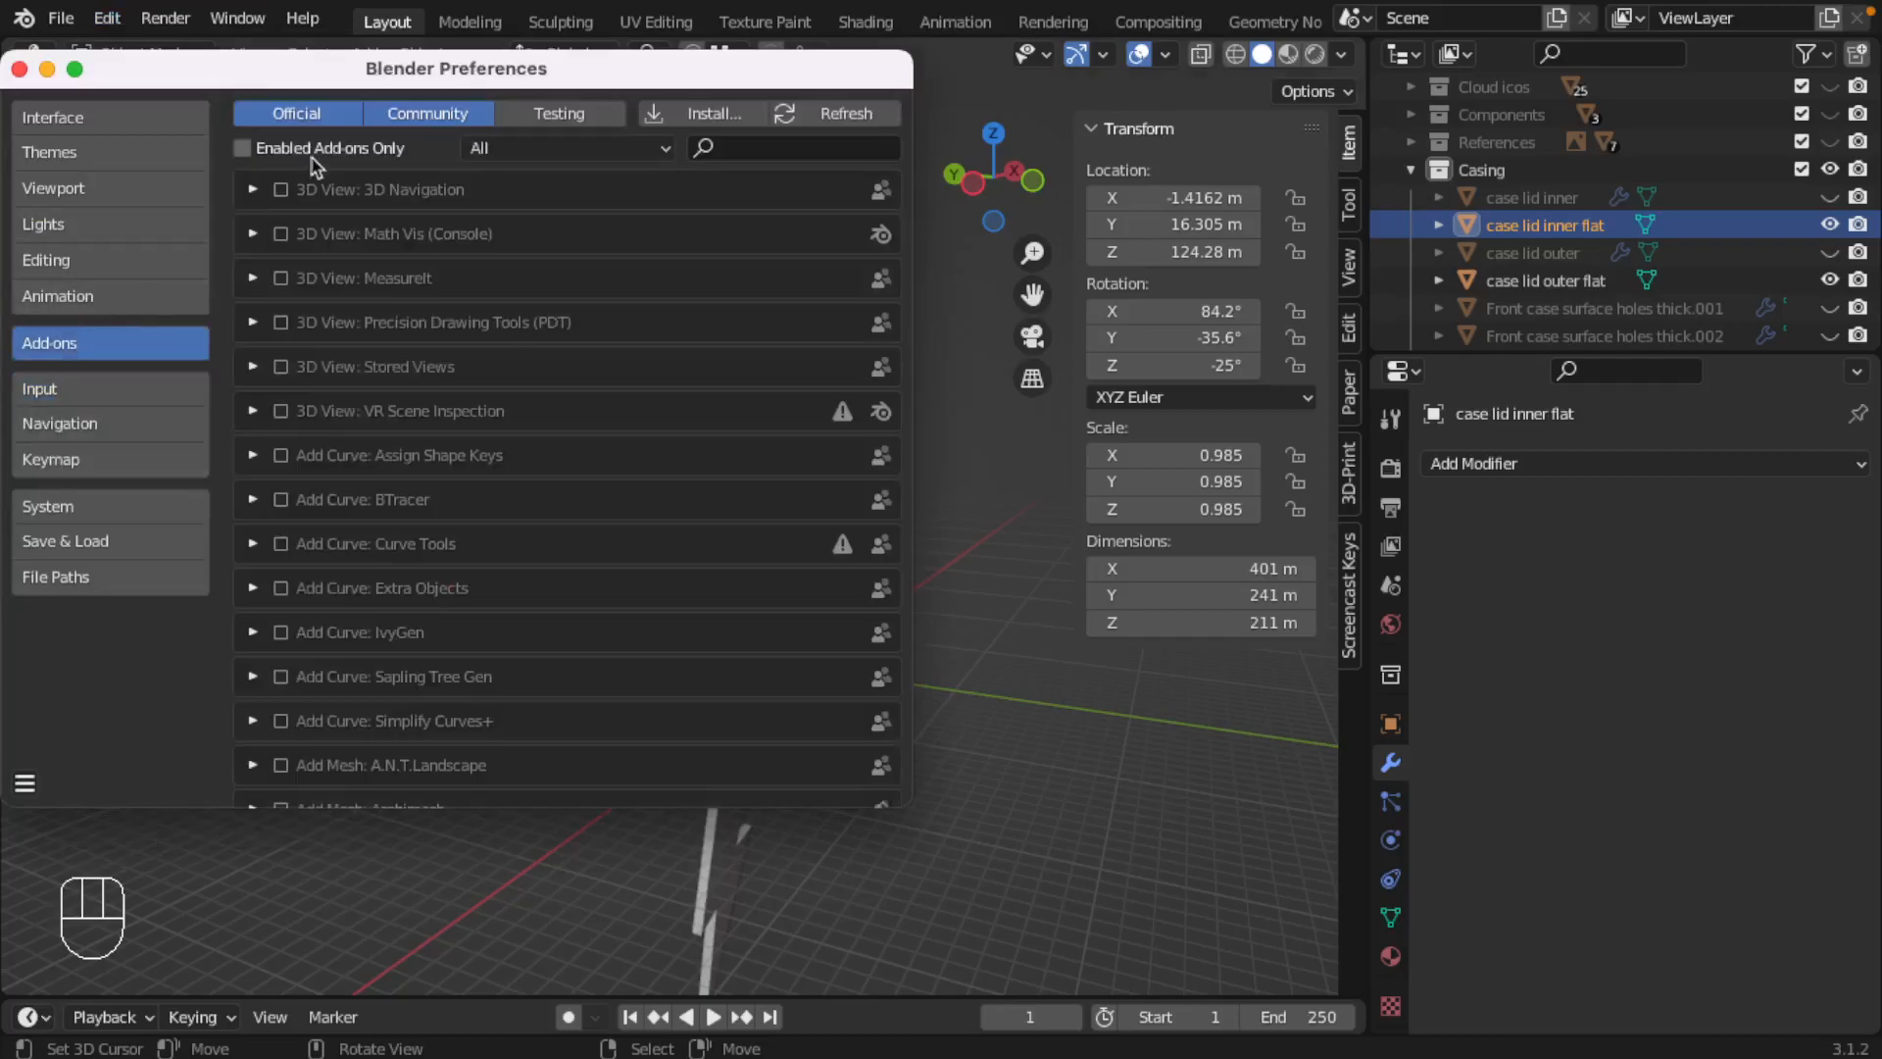
{"action": "left_click", "coordinate": [778, 146]}
{"action": "type", "text": "paper"}
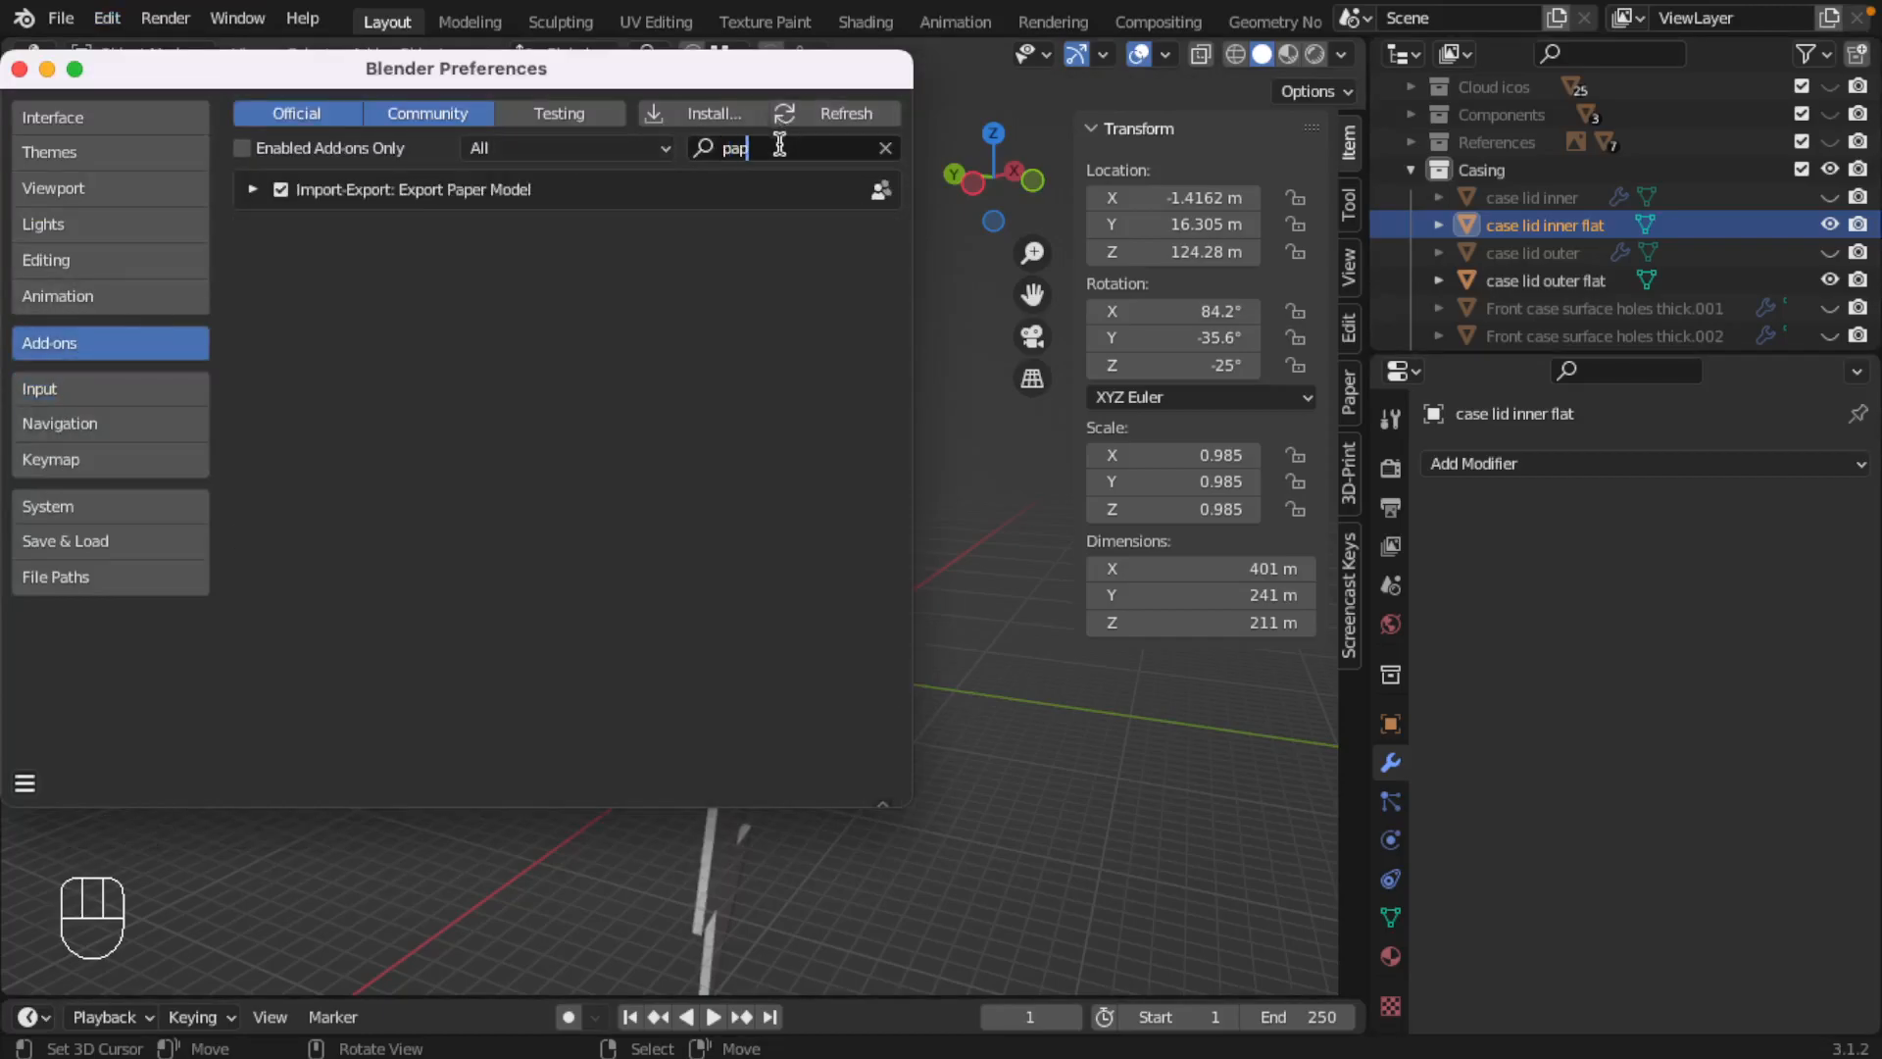
{"action": "left_click", "coordinate": [280, 189]}
{"action": "left_click", "coordinate": [18, 69]}
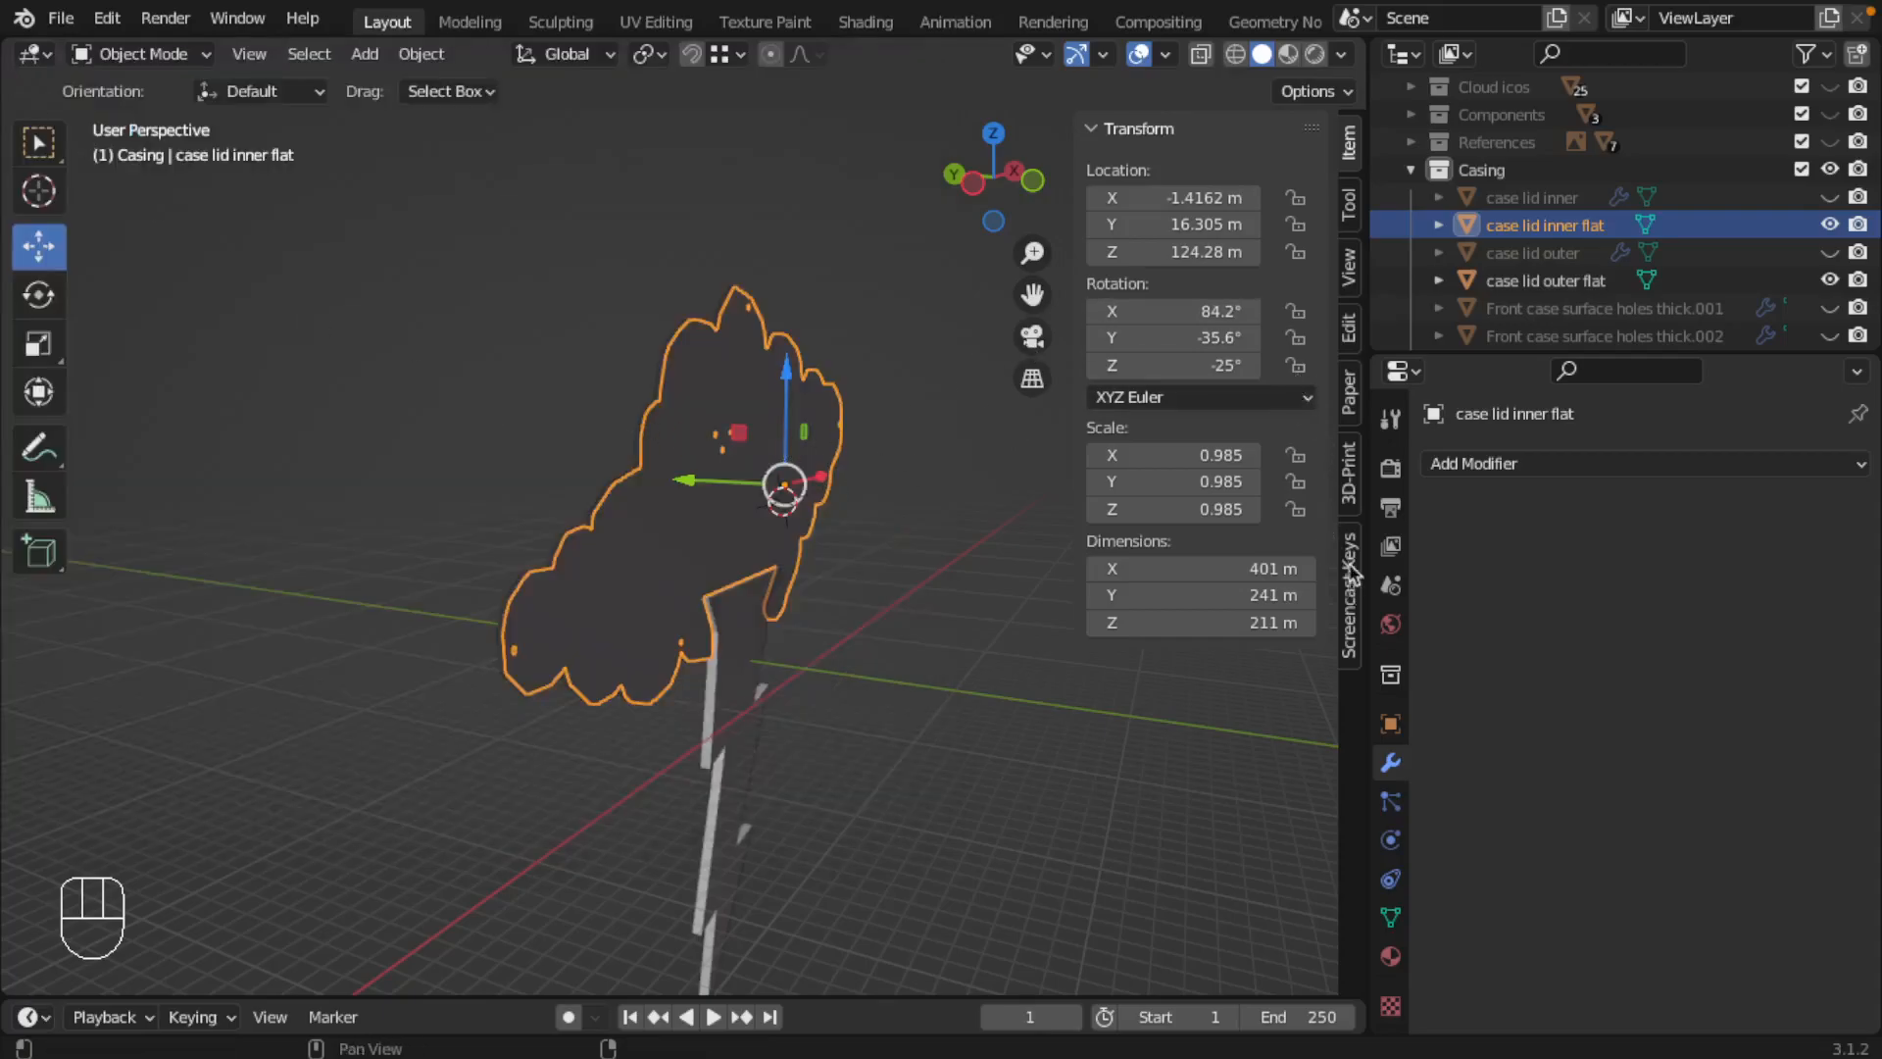
Step: Turn on Limit Island Size in the paper model export options and choose a user-defined page size
{"action": "left_click", "coordinate": [1351, 397]}
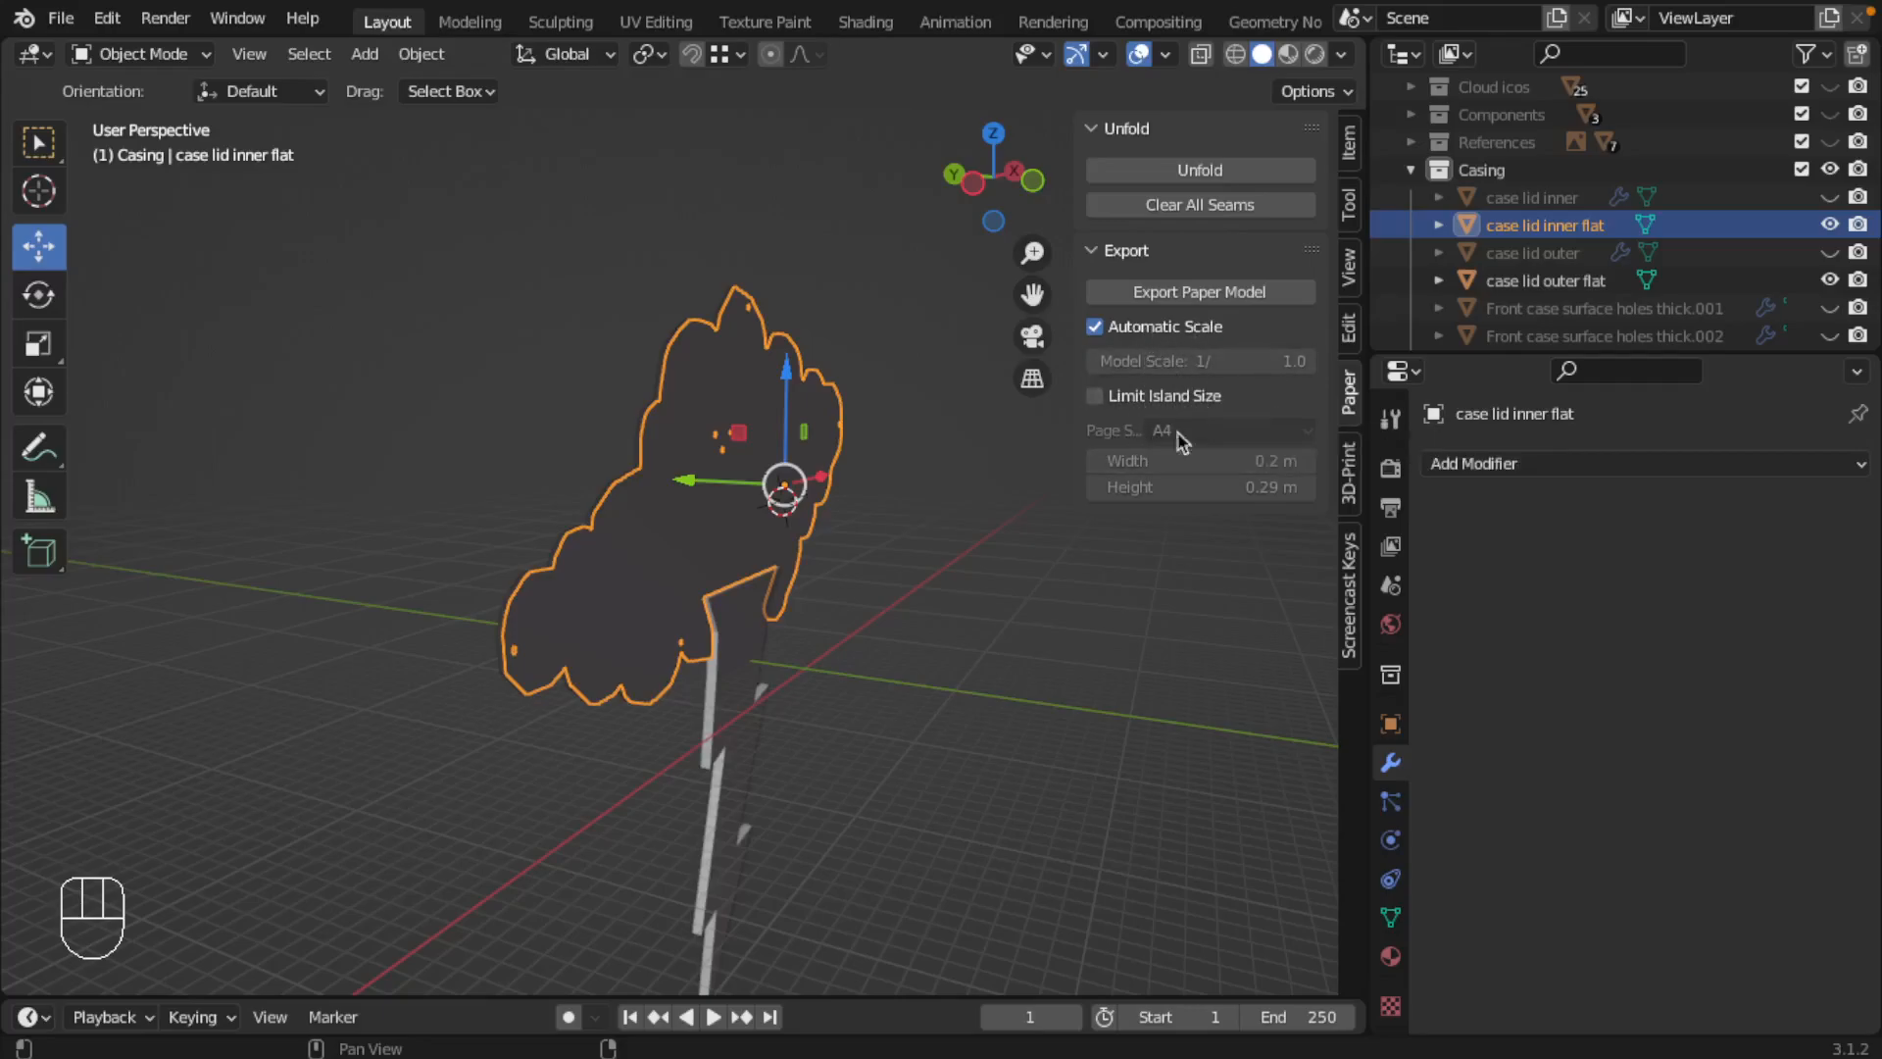
{"action": "left_click", "coordinate": [1096, 396]}
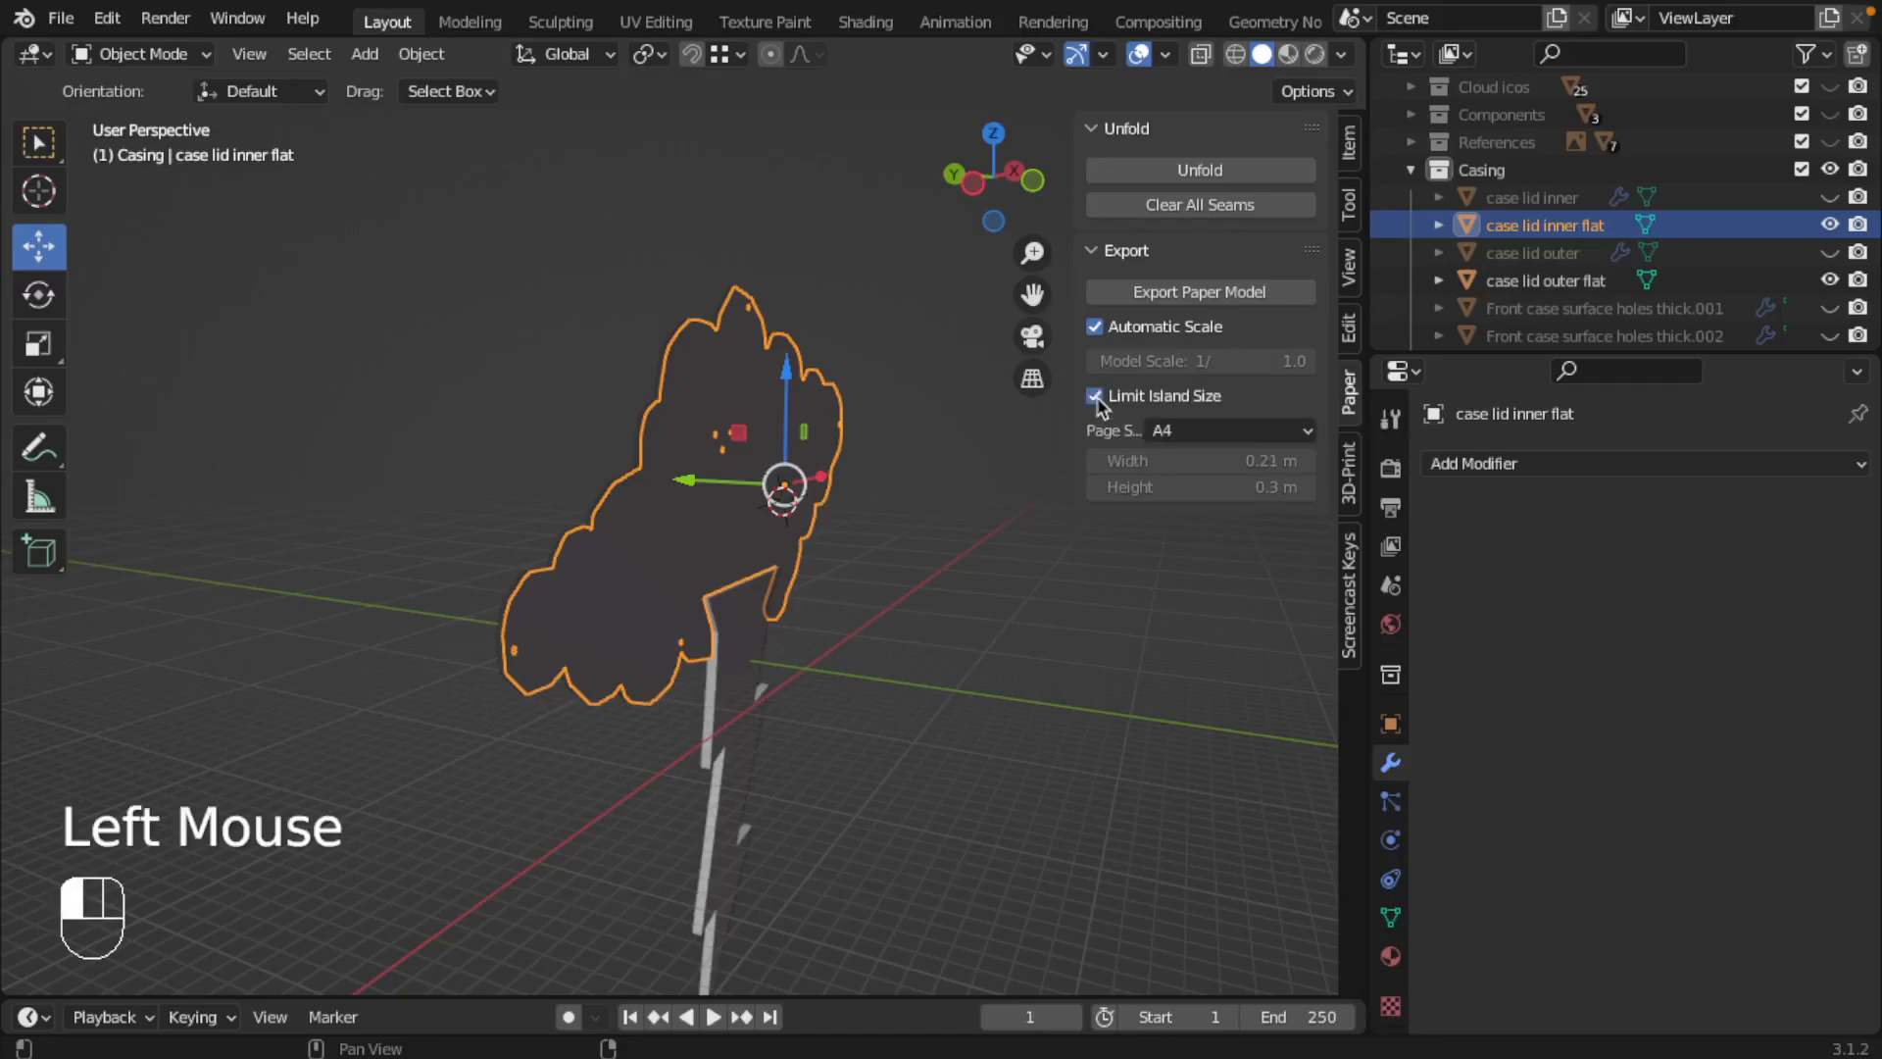
{"action": "left_click", "coordinate": [1196, 431]}
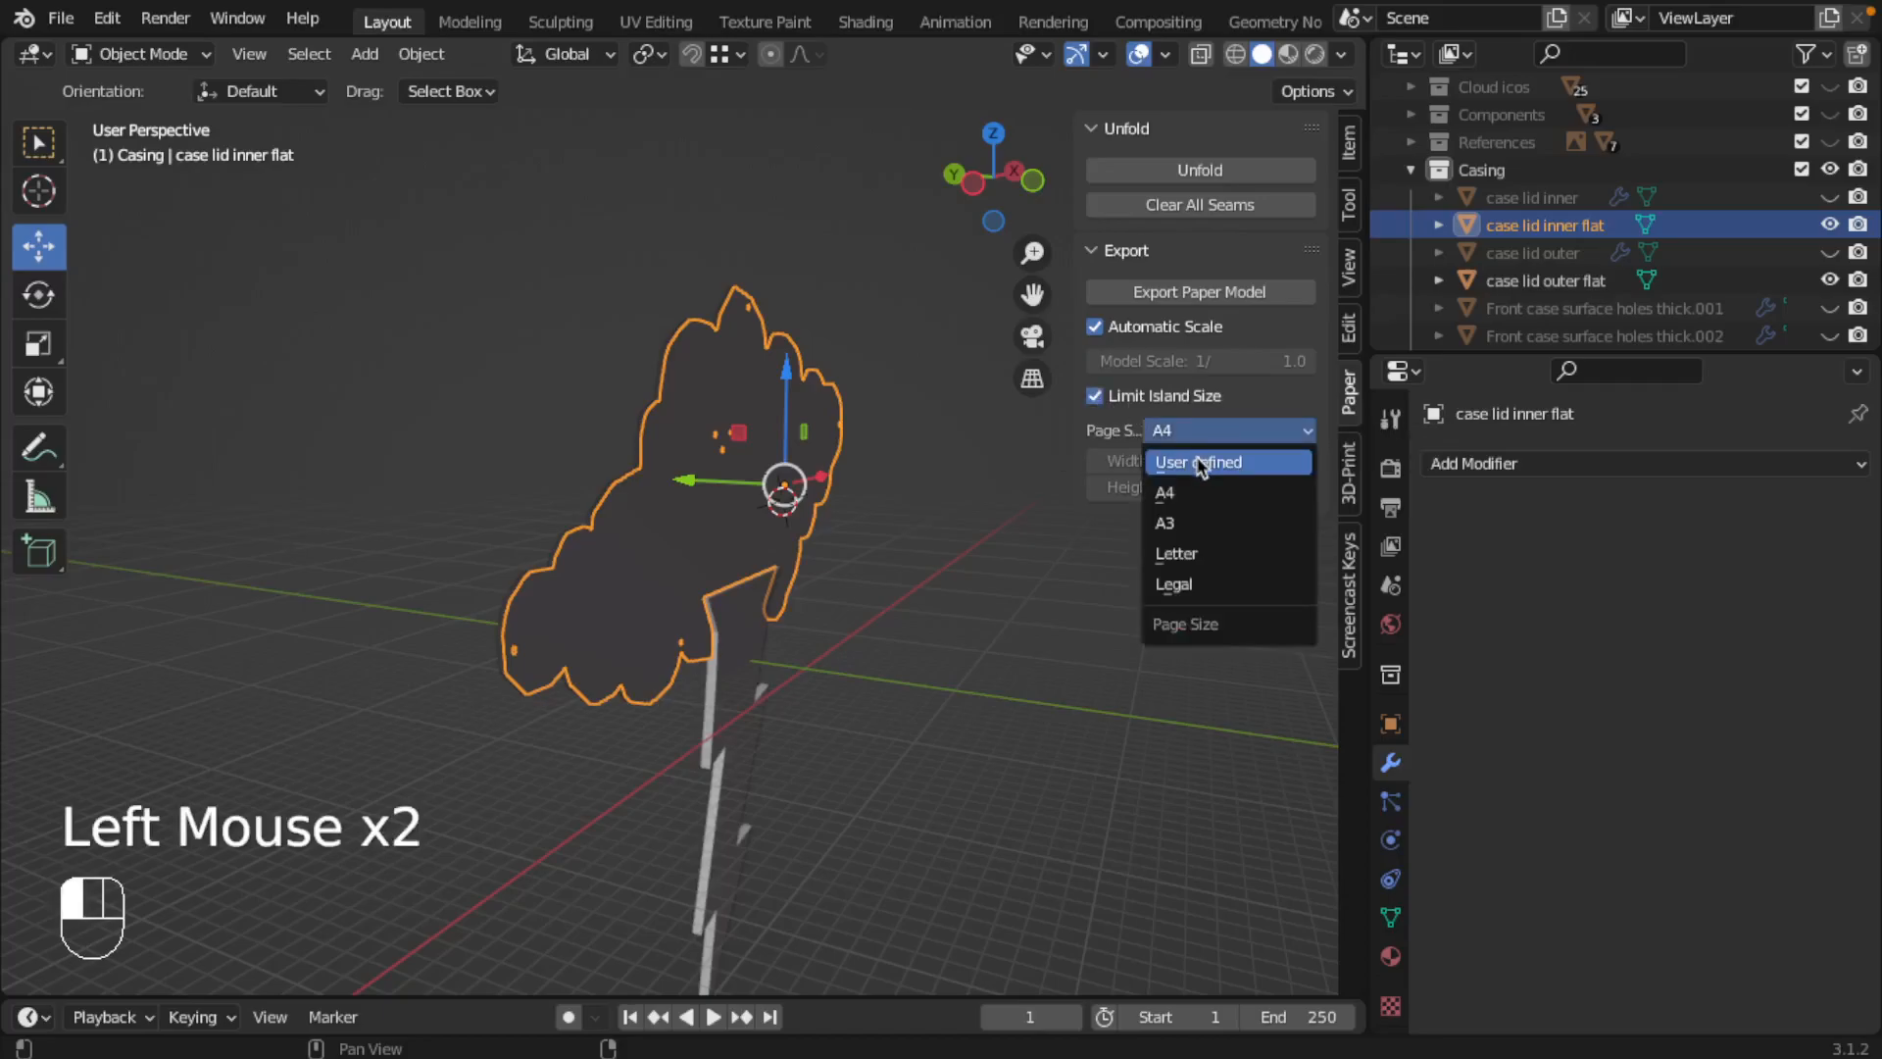
{"action": "left_click", "coordinate": [1198, 462]}
Step: Set the island size limit to a width of 505 m and a height of 300 m
{"action": "left_click", "coordinate": [1242, 460]}
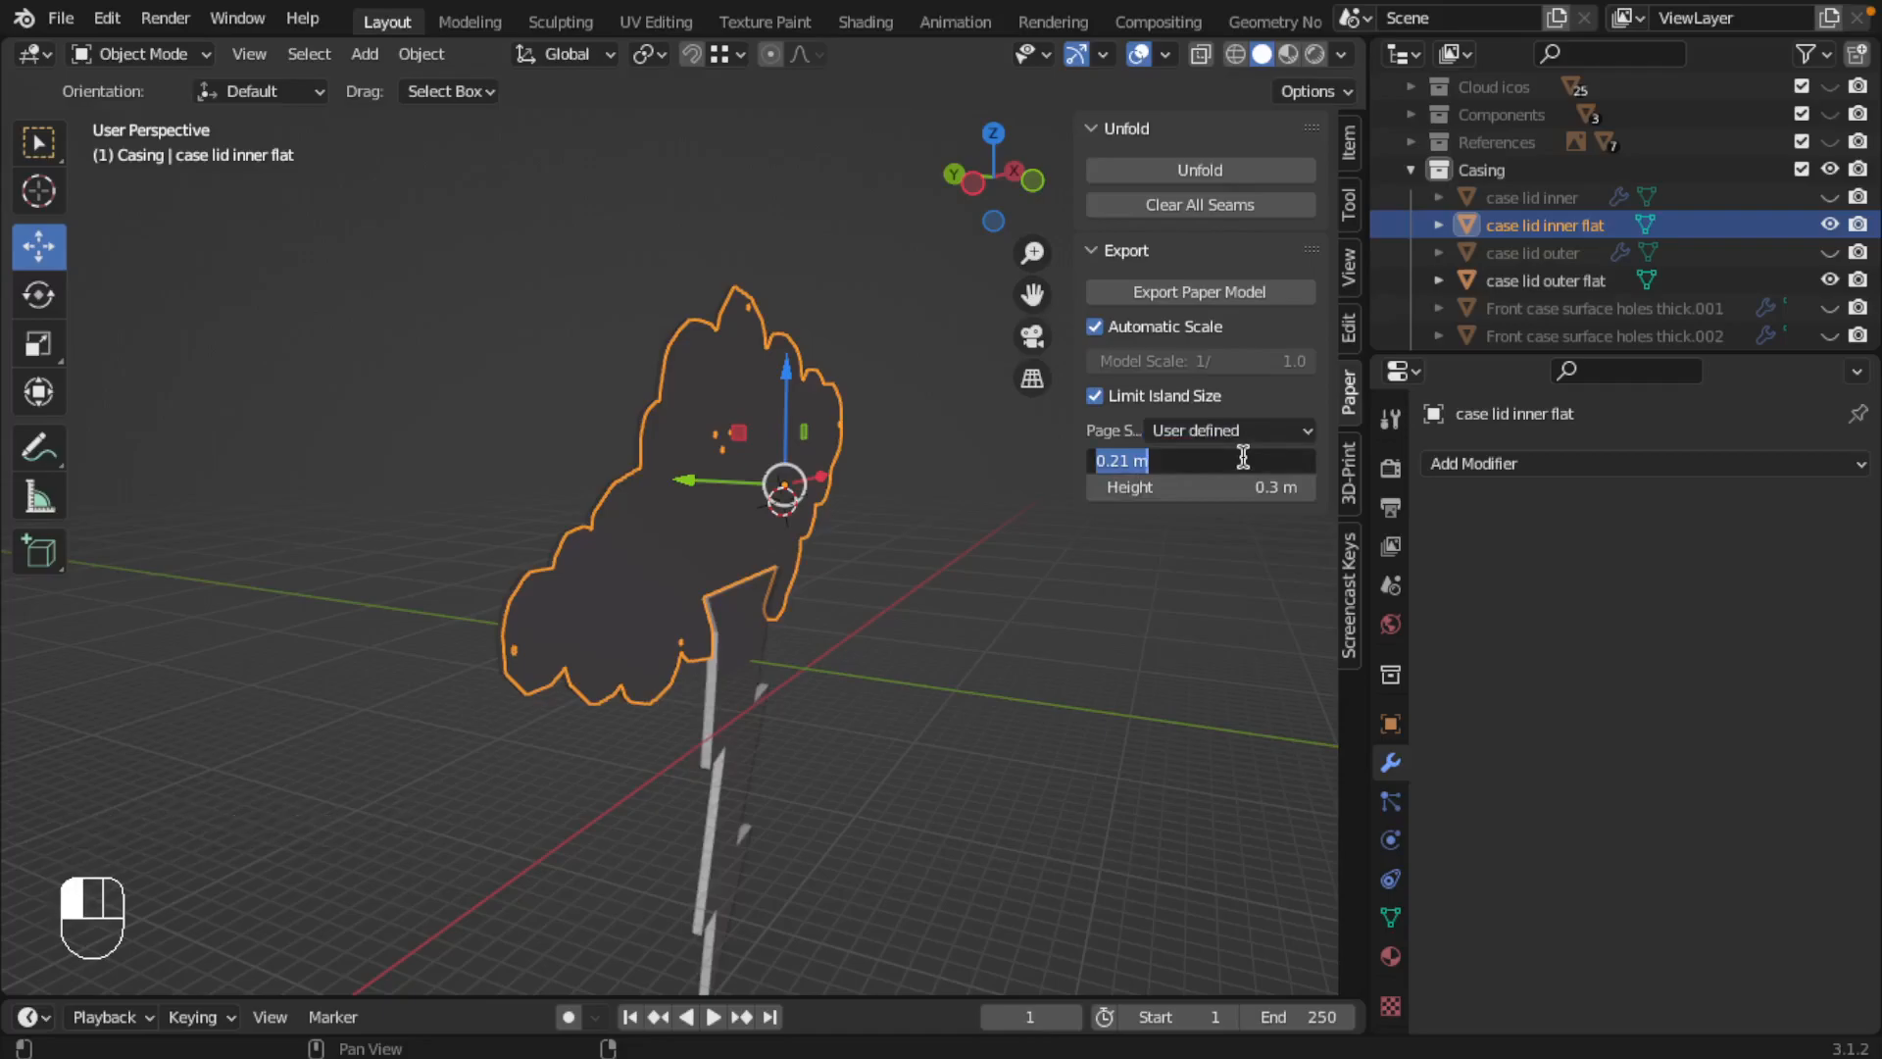
{"action": "type", "text": "50.5"}
{"action": "key", "text": "BackSpace"}
{"action": "key", "text": "BackSpace"}
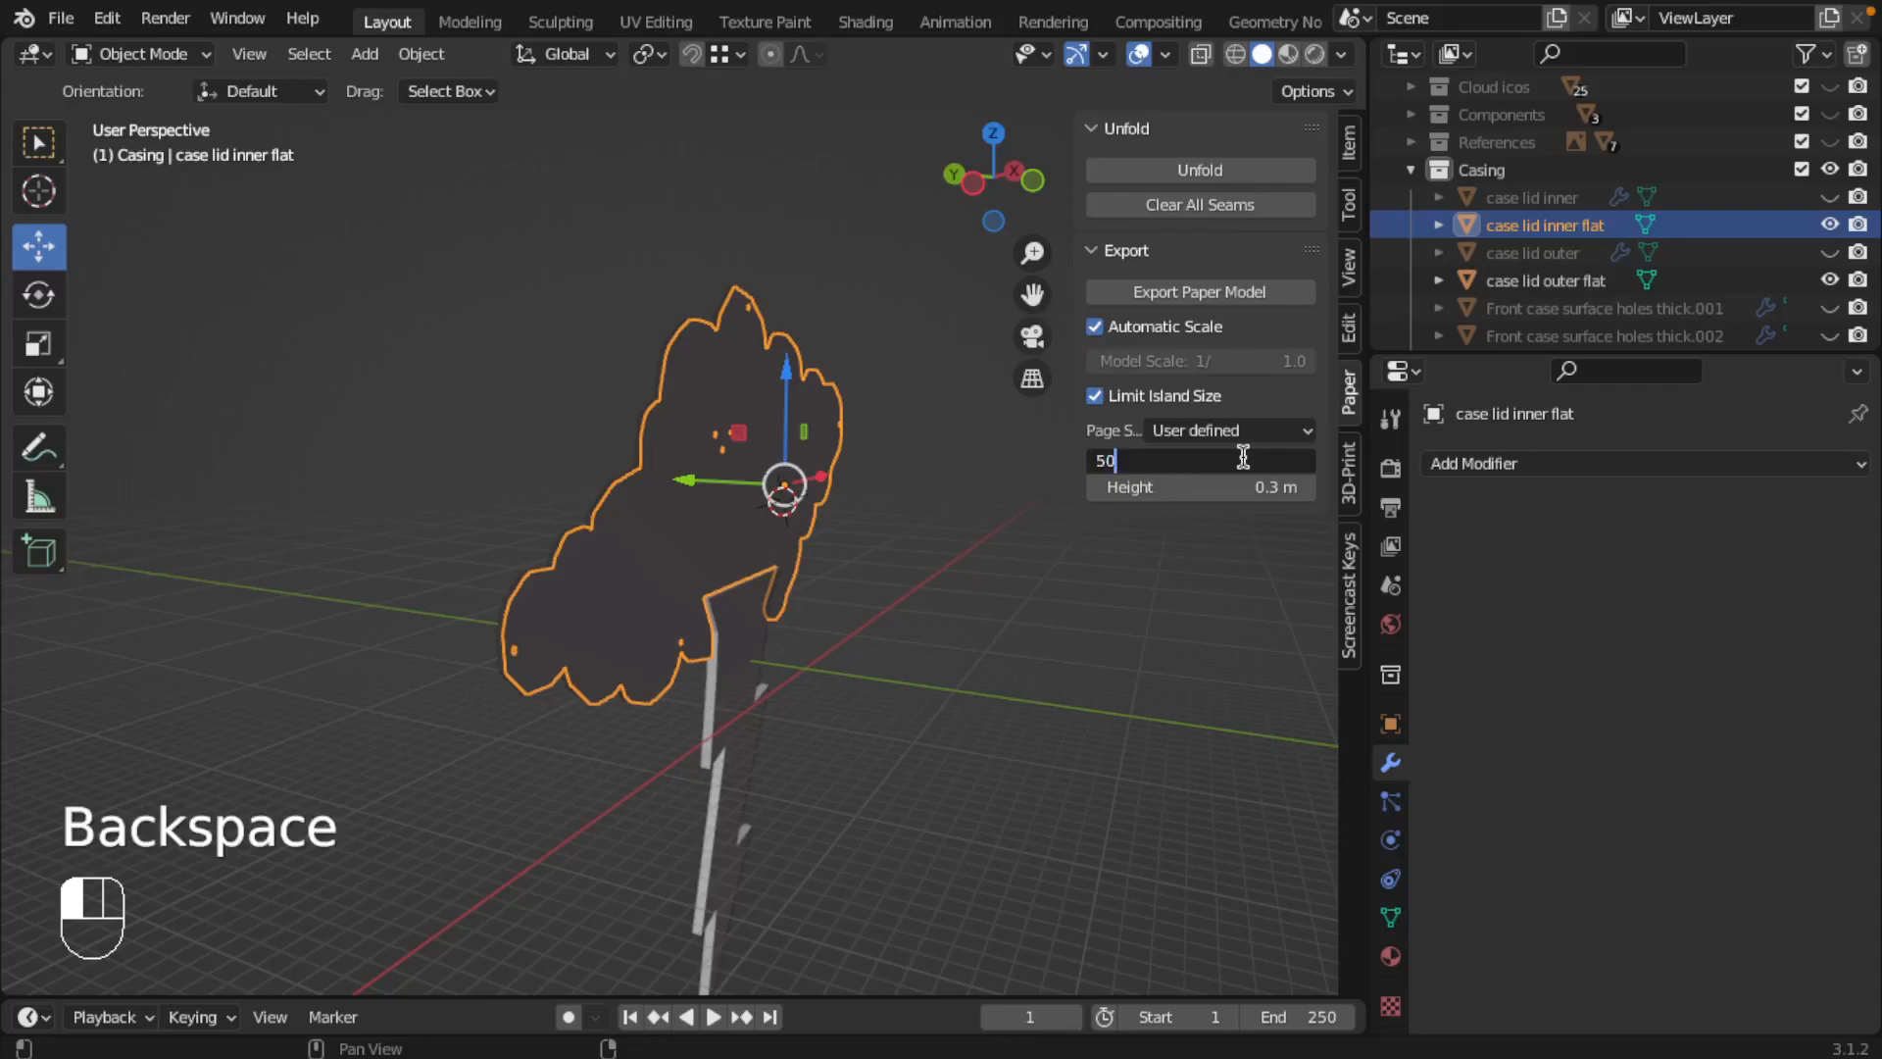
{"action": "key", "text": "Return"}
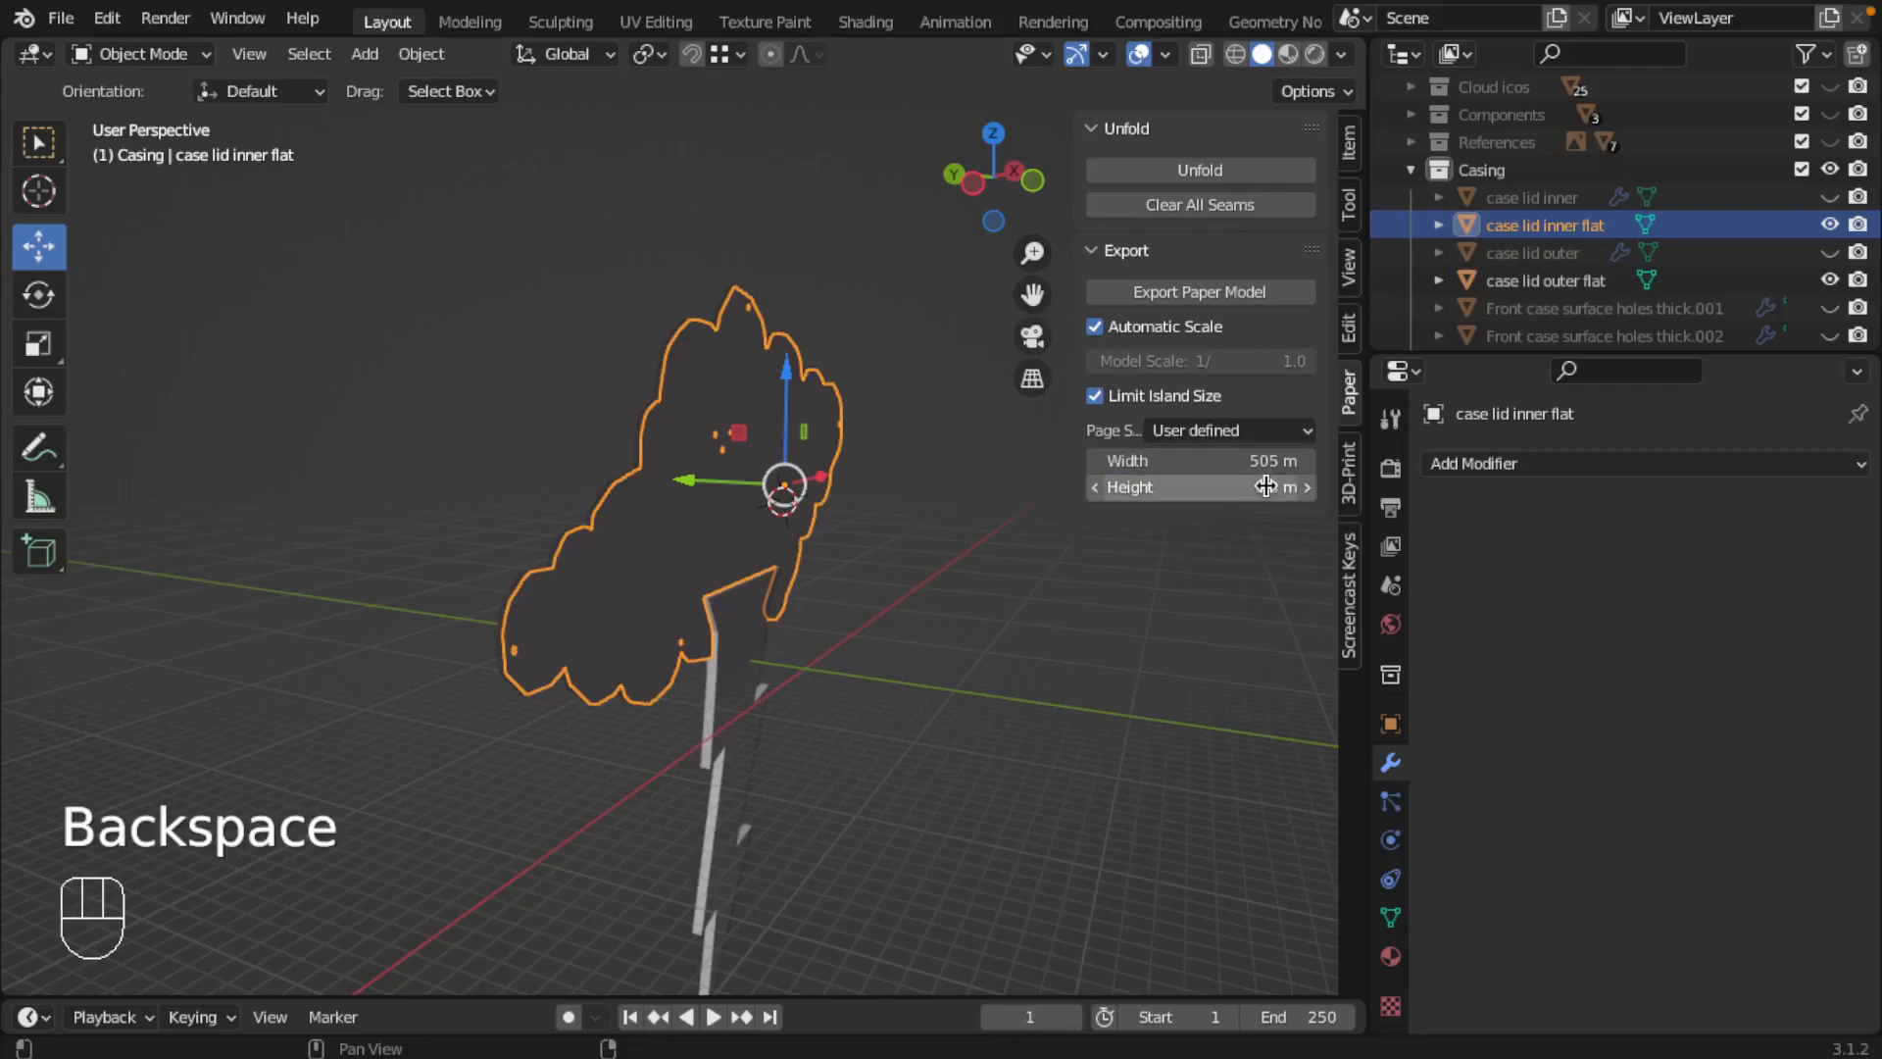
{"action": "left_click", "coordinate": [1257, 464]}
{"action": "left_click", "coordinate": [1257, 485]}
{"action": "left_click", "coordinate": [1260, 487]}
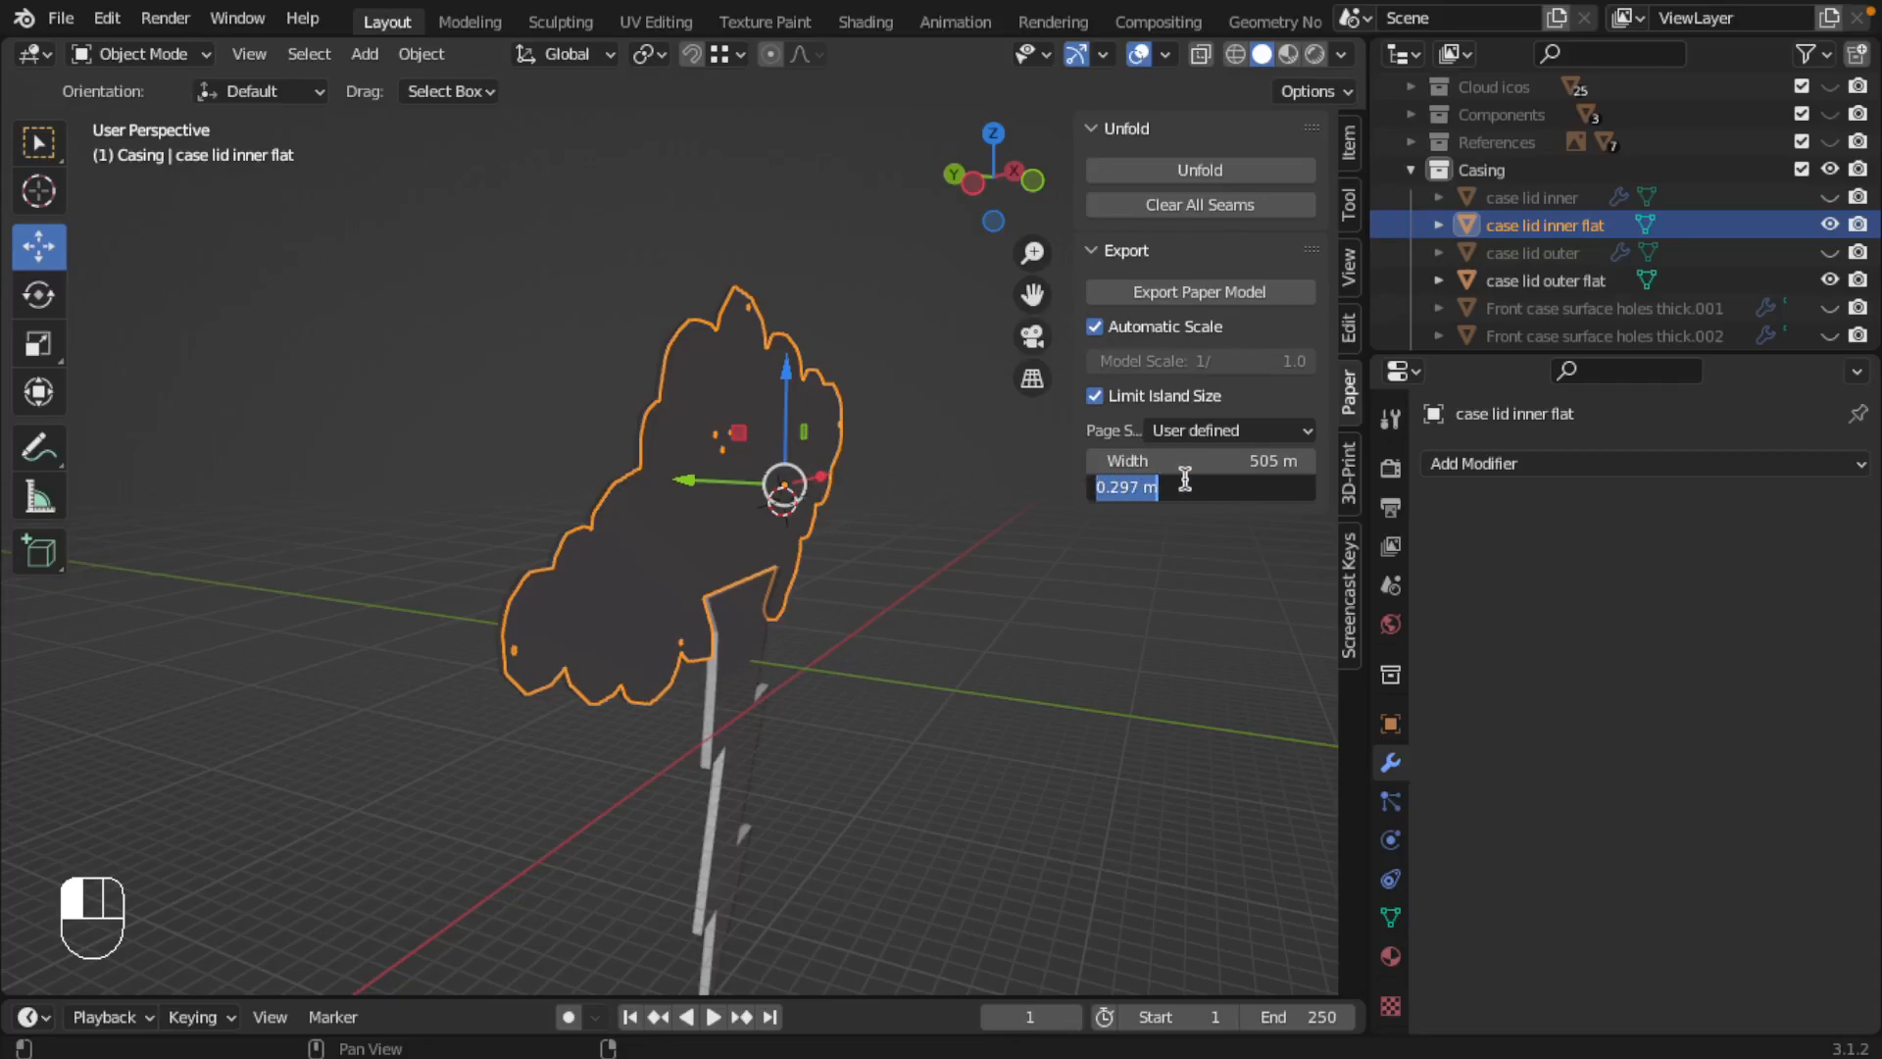
{"action": "type", "text": "300"}
{"action": "key", "text": "Return"}
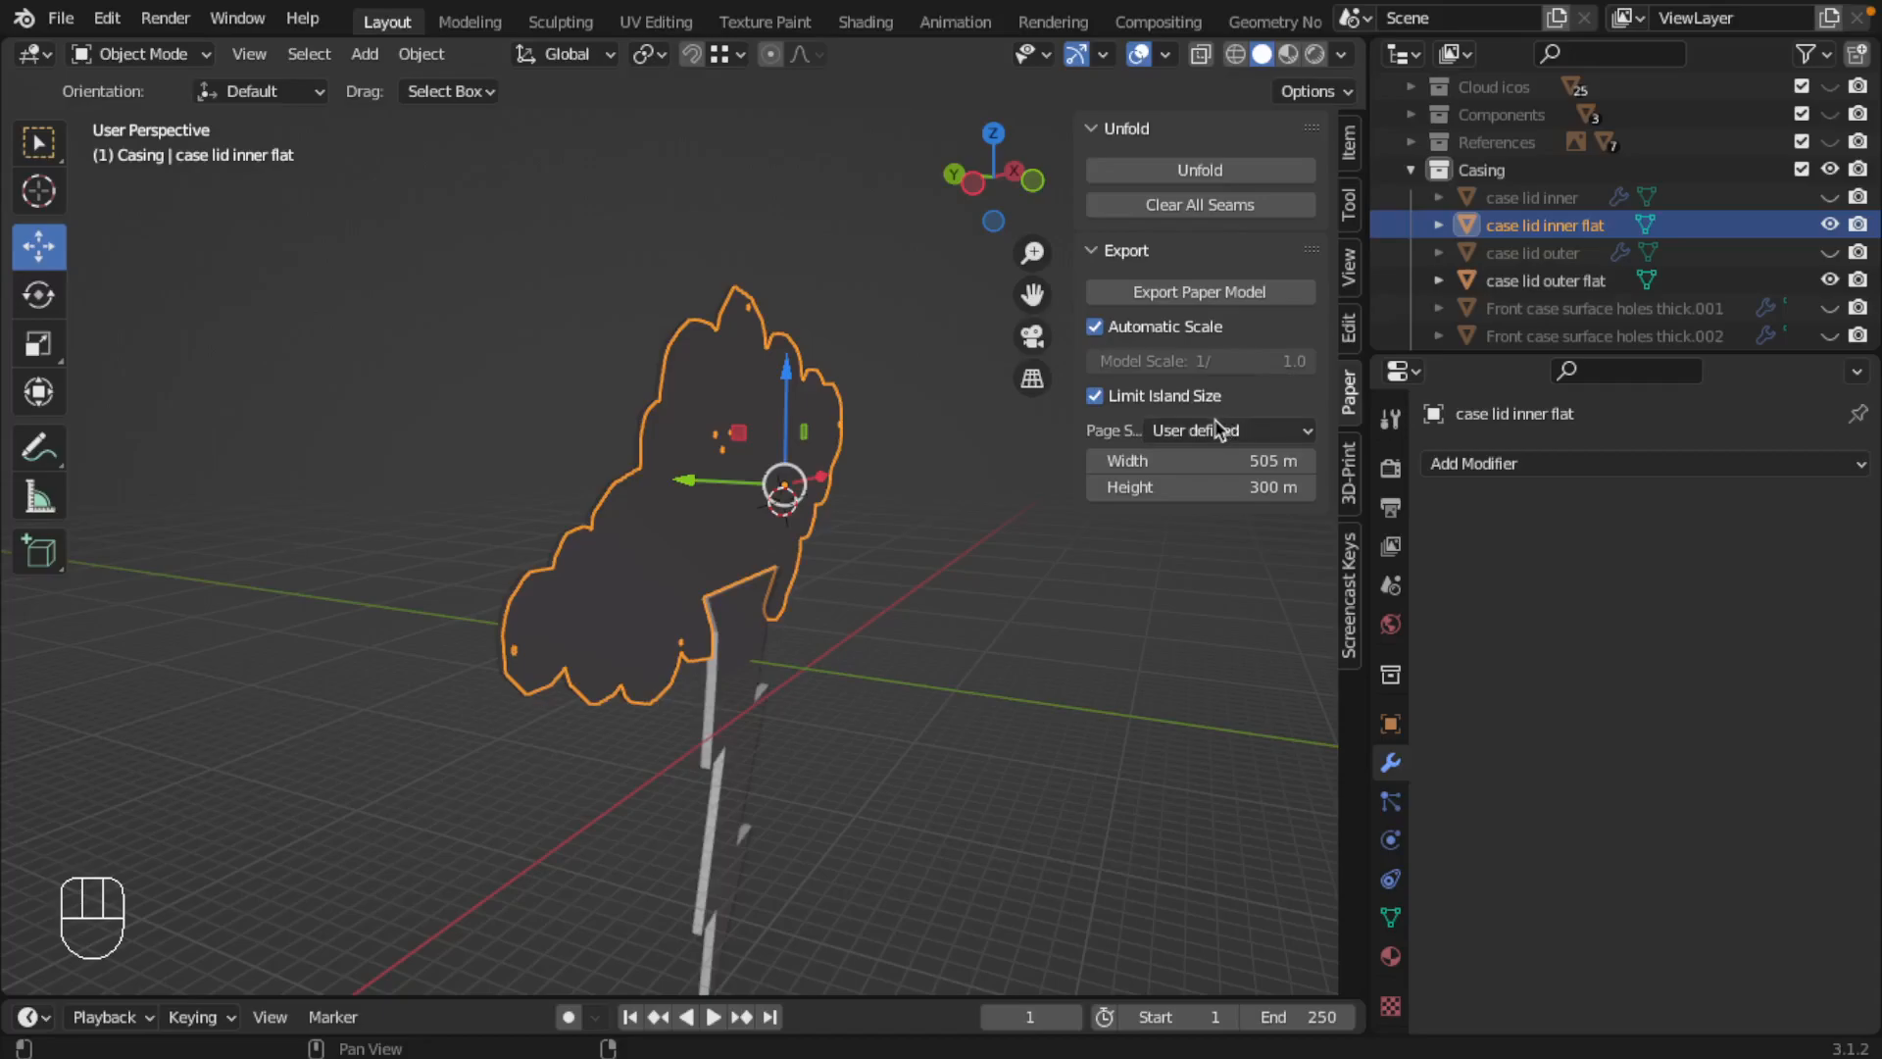
Step: Open the paper model export for case lid inner flat and try a scale of 1/1000
{"action": "left_click", "coordinate": [1217, 294]}
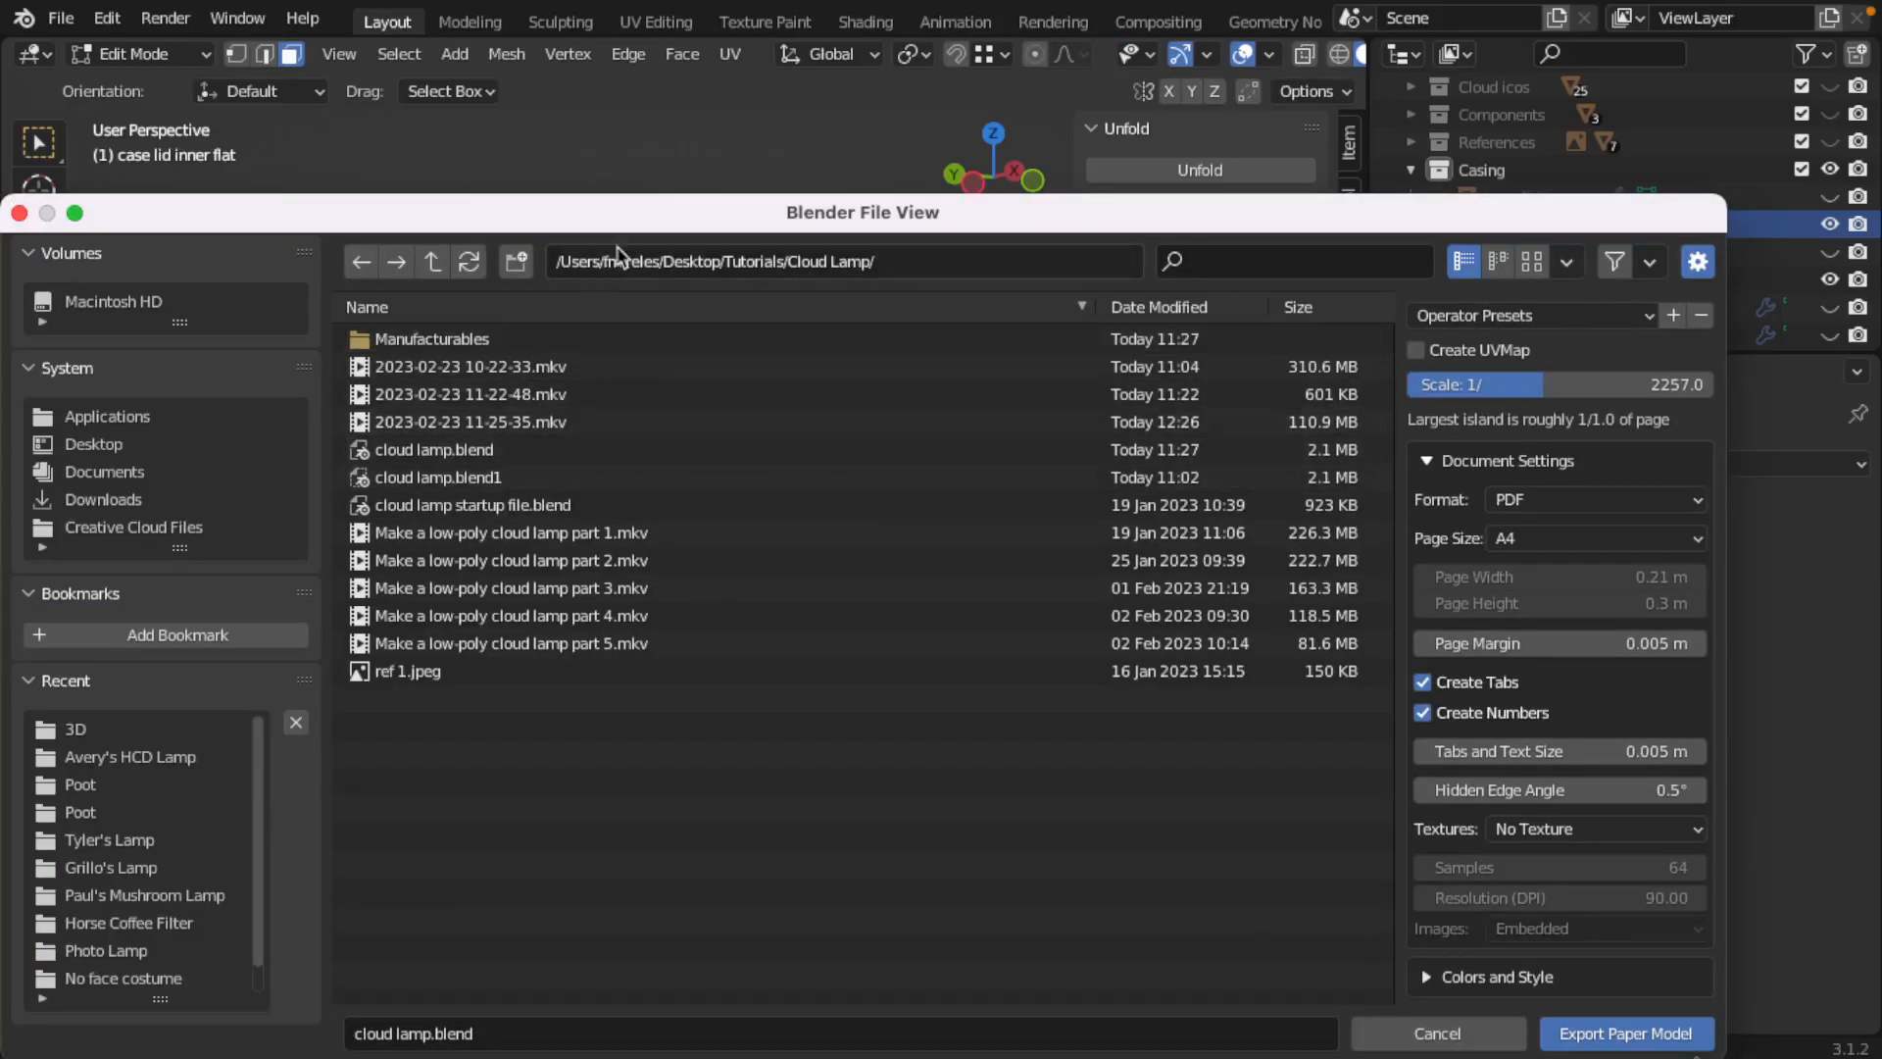
{"action": "left_click_drag", "start_coordinate": [659, 218], "coordinate": [659, 137]}
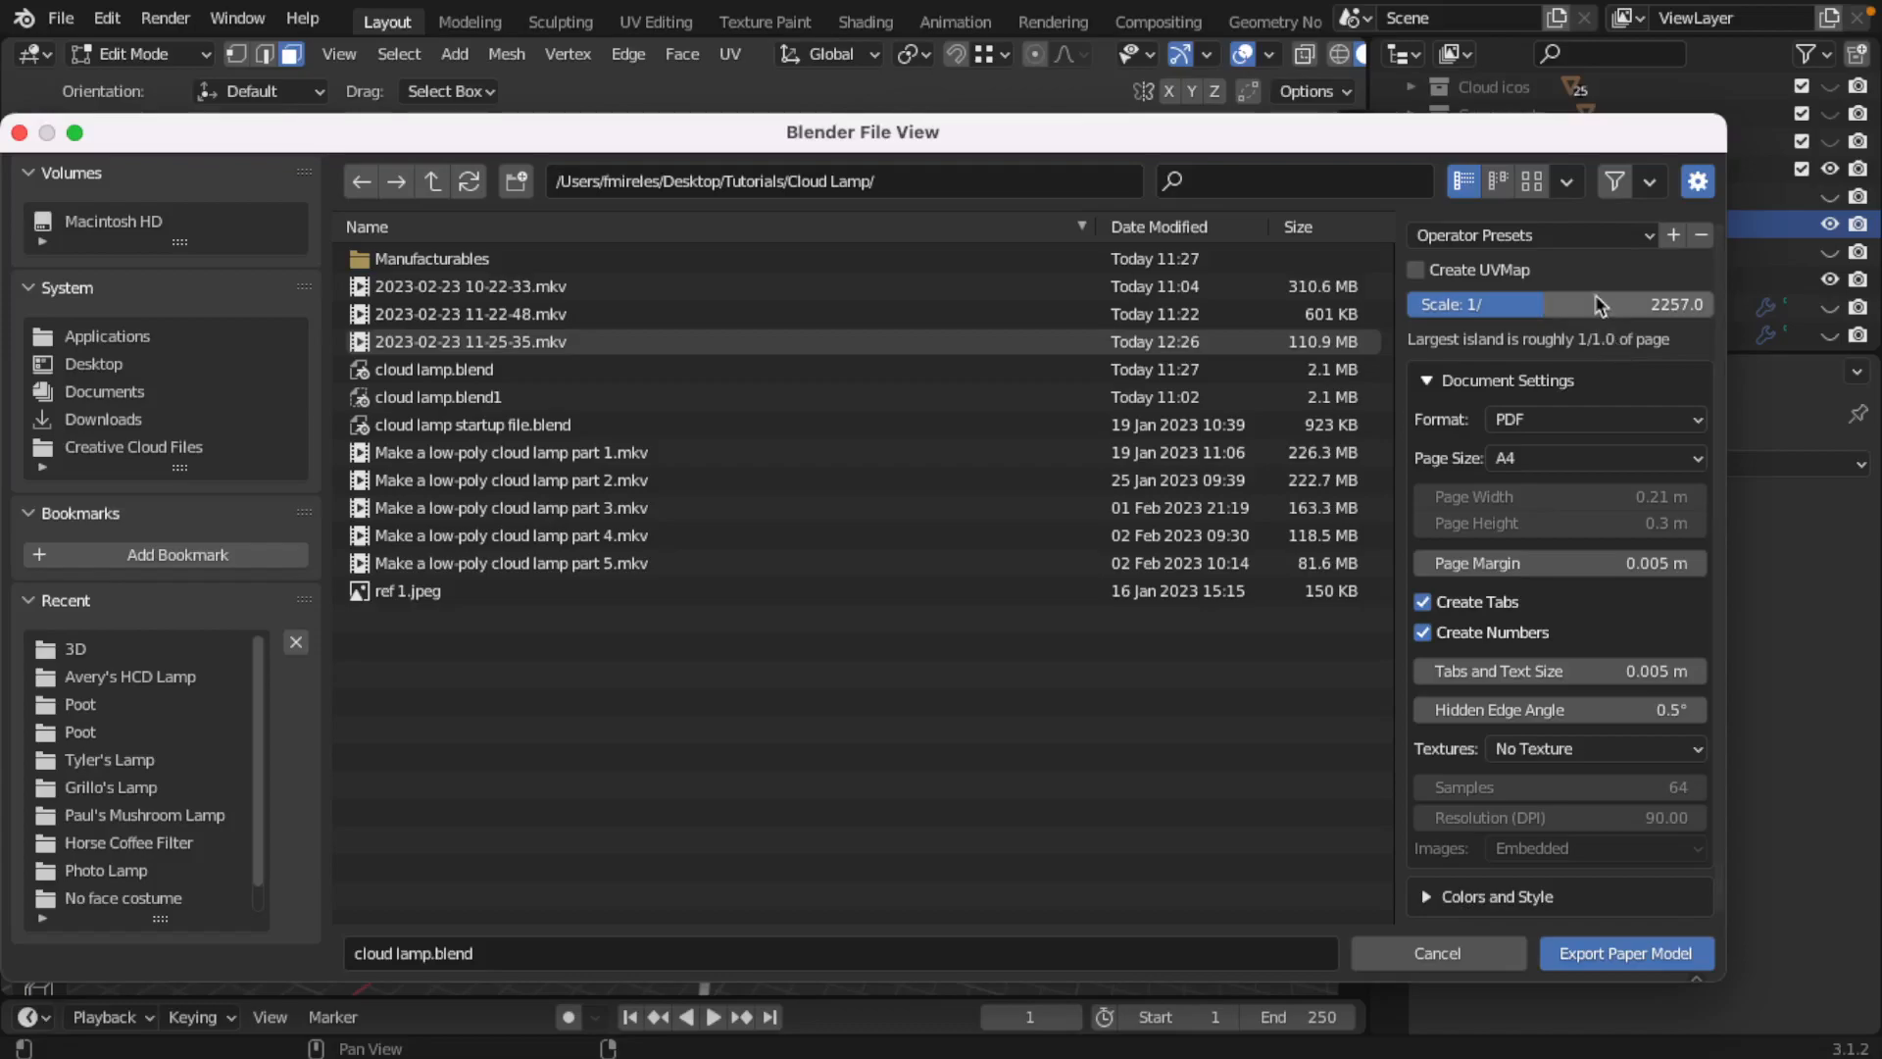
{"action": "double_click", "coordinate": [1657, 306]}
{"action": "type", "text": "1000"}
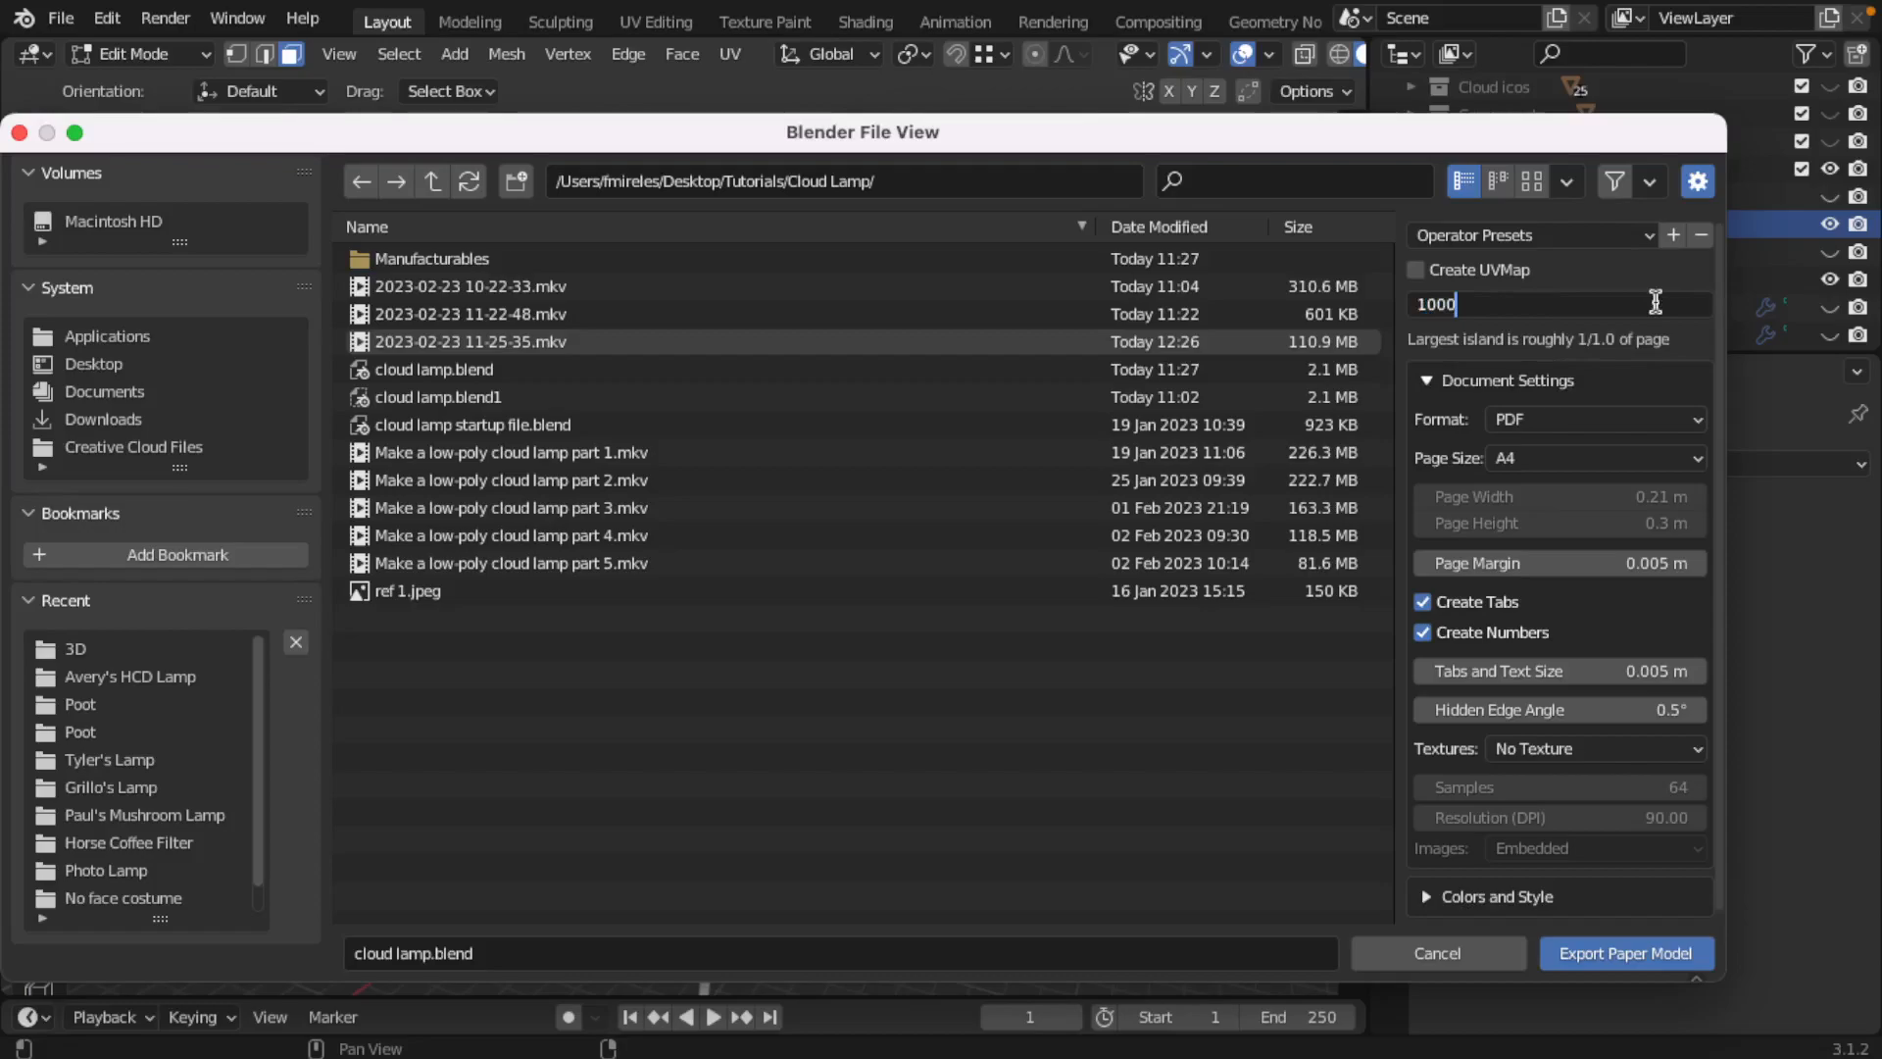
{"action": "key", "text": "Return"}
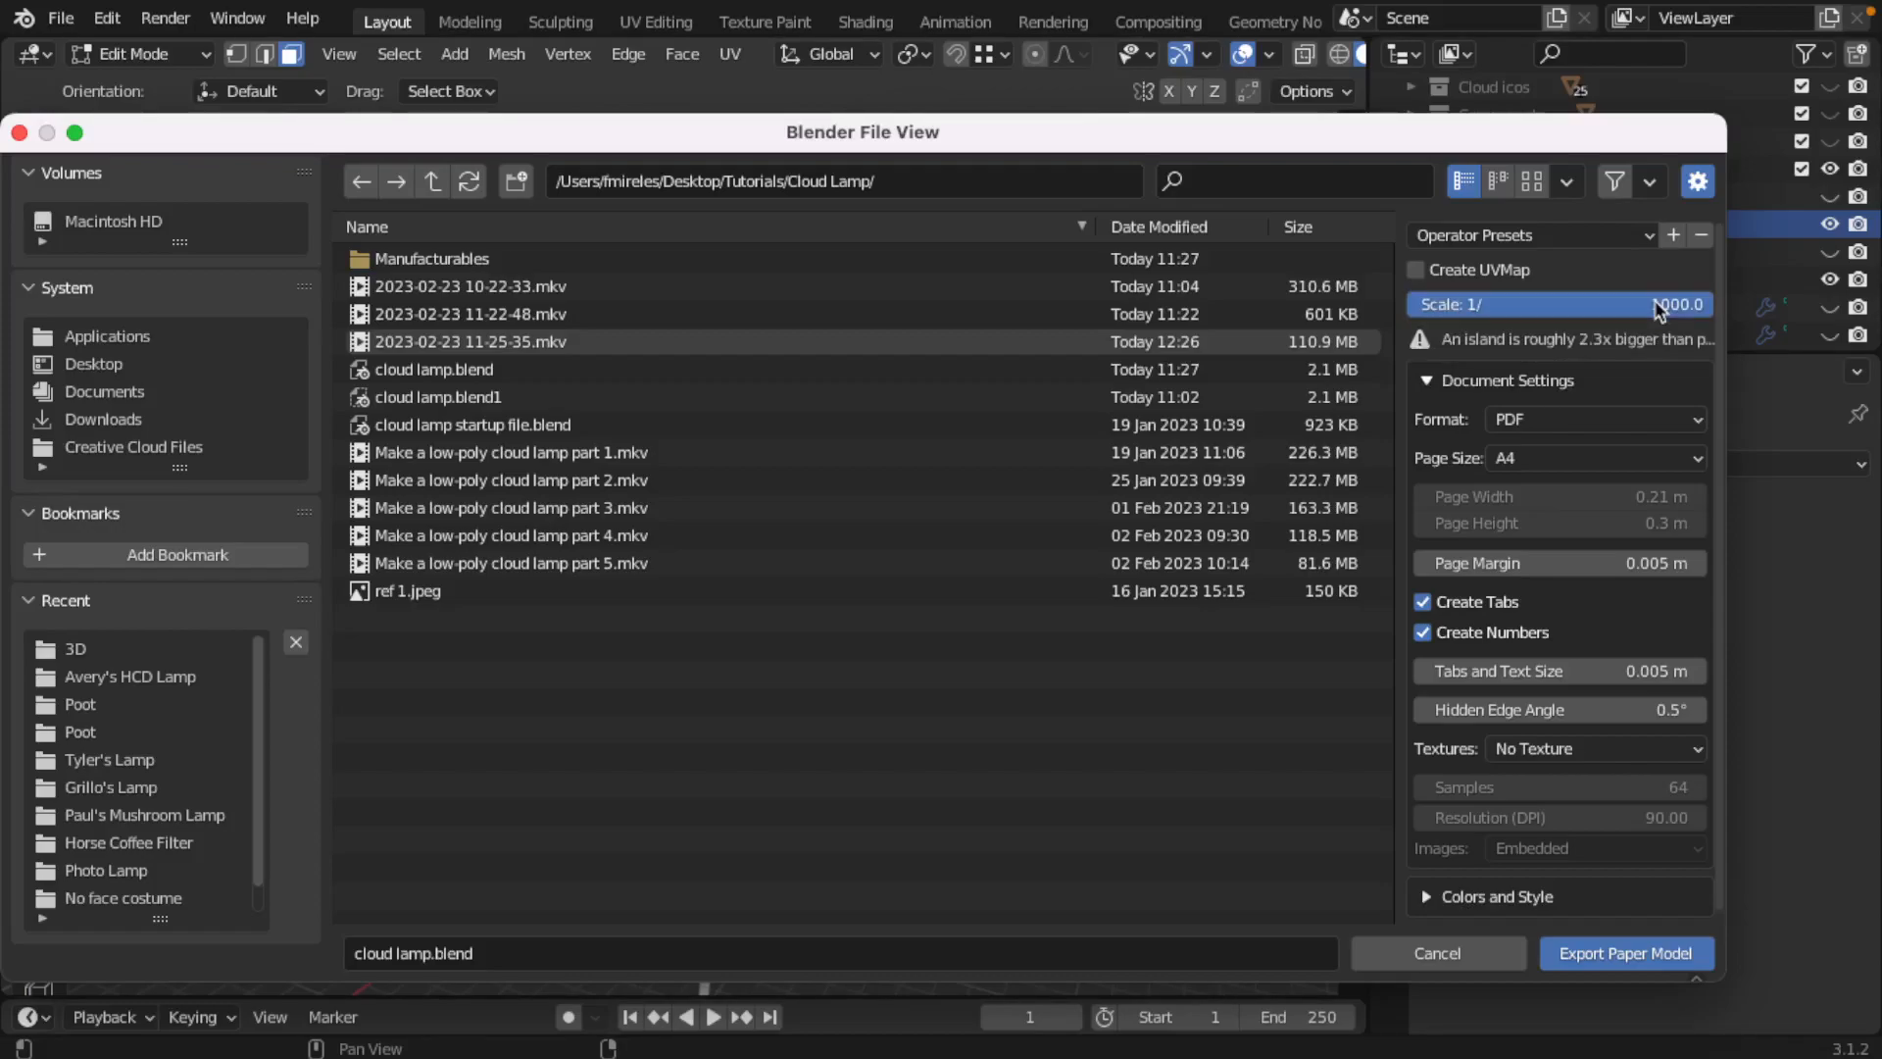
Step: Try export scales of 1/100, 1/10 and 1/1 for the paper model
{"action": "left_click", "coordinate": [1608, 303]}
{"action": "left_click", "coordinate": [1498, 306]}
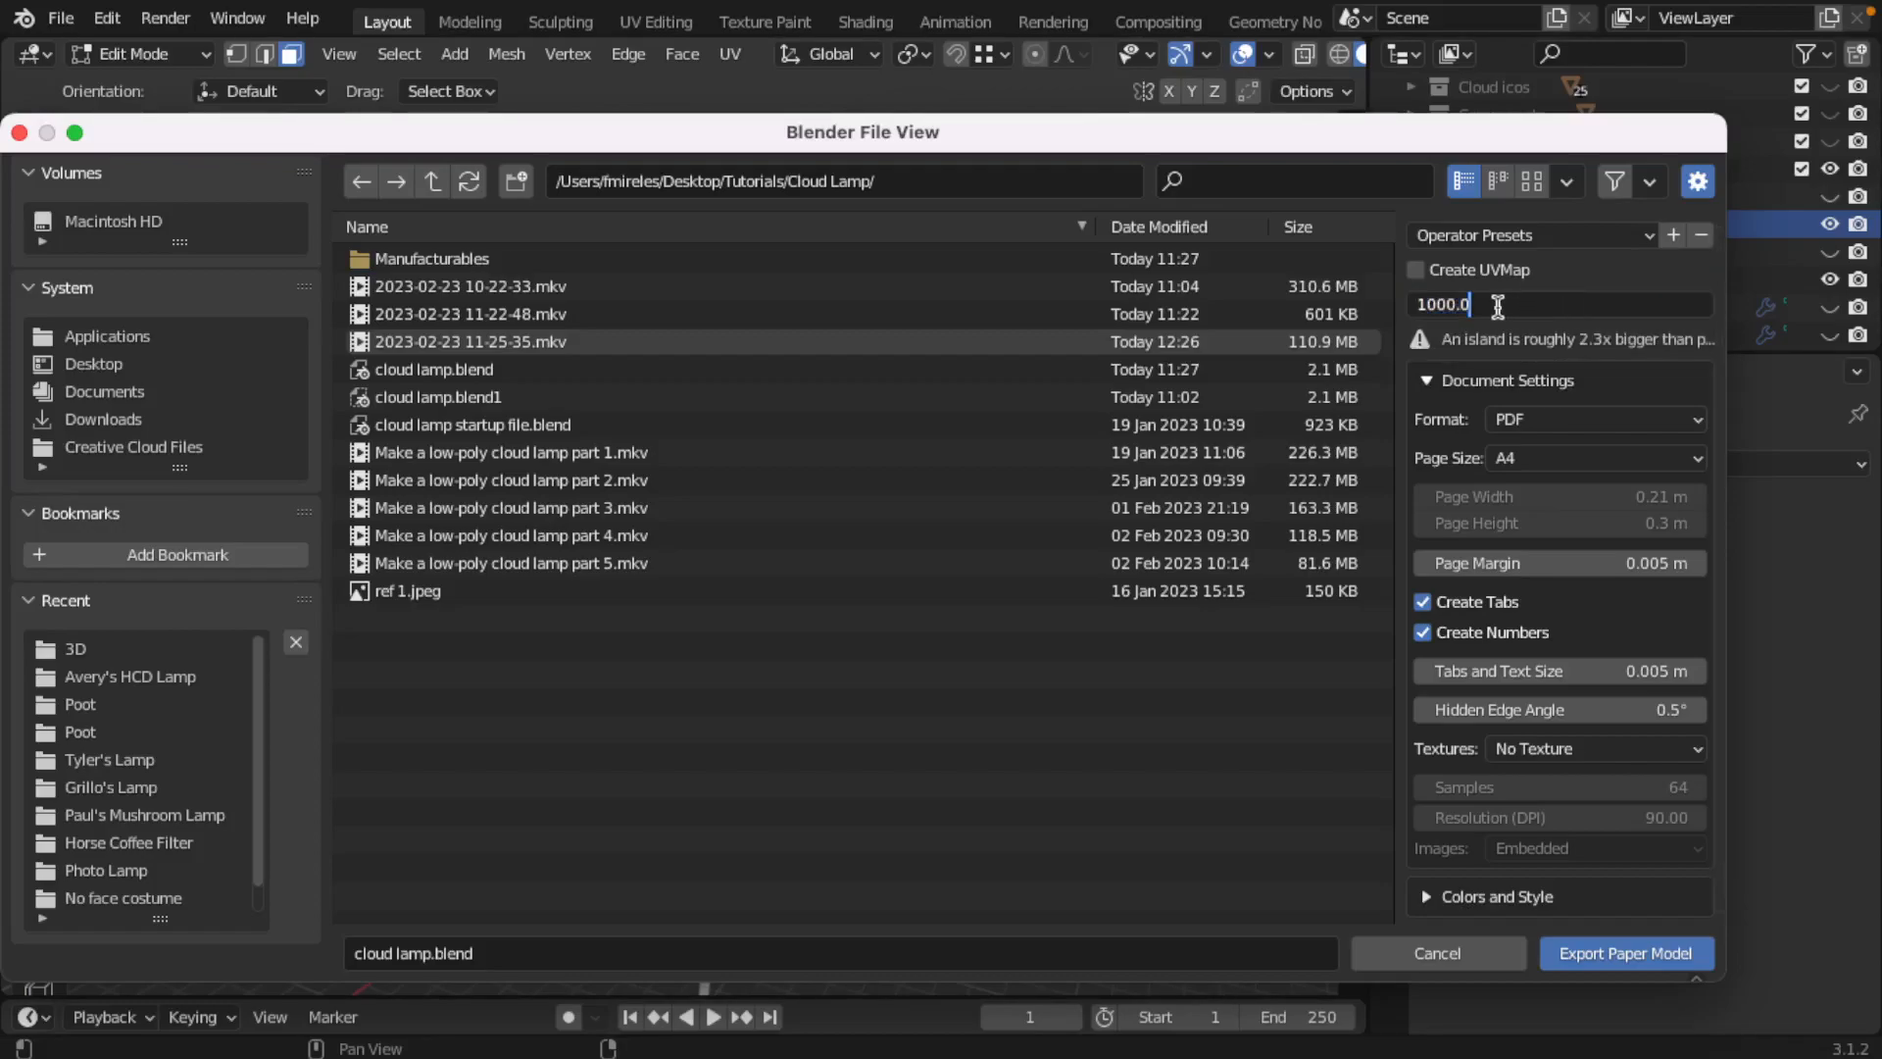
{"action": "key", "text": "BackSpace"}
{"action": "key", "text": "Return"}
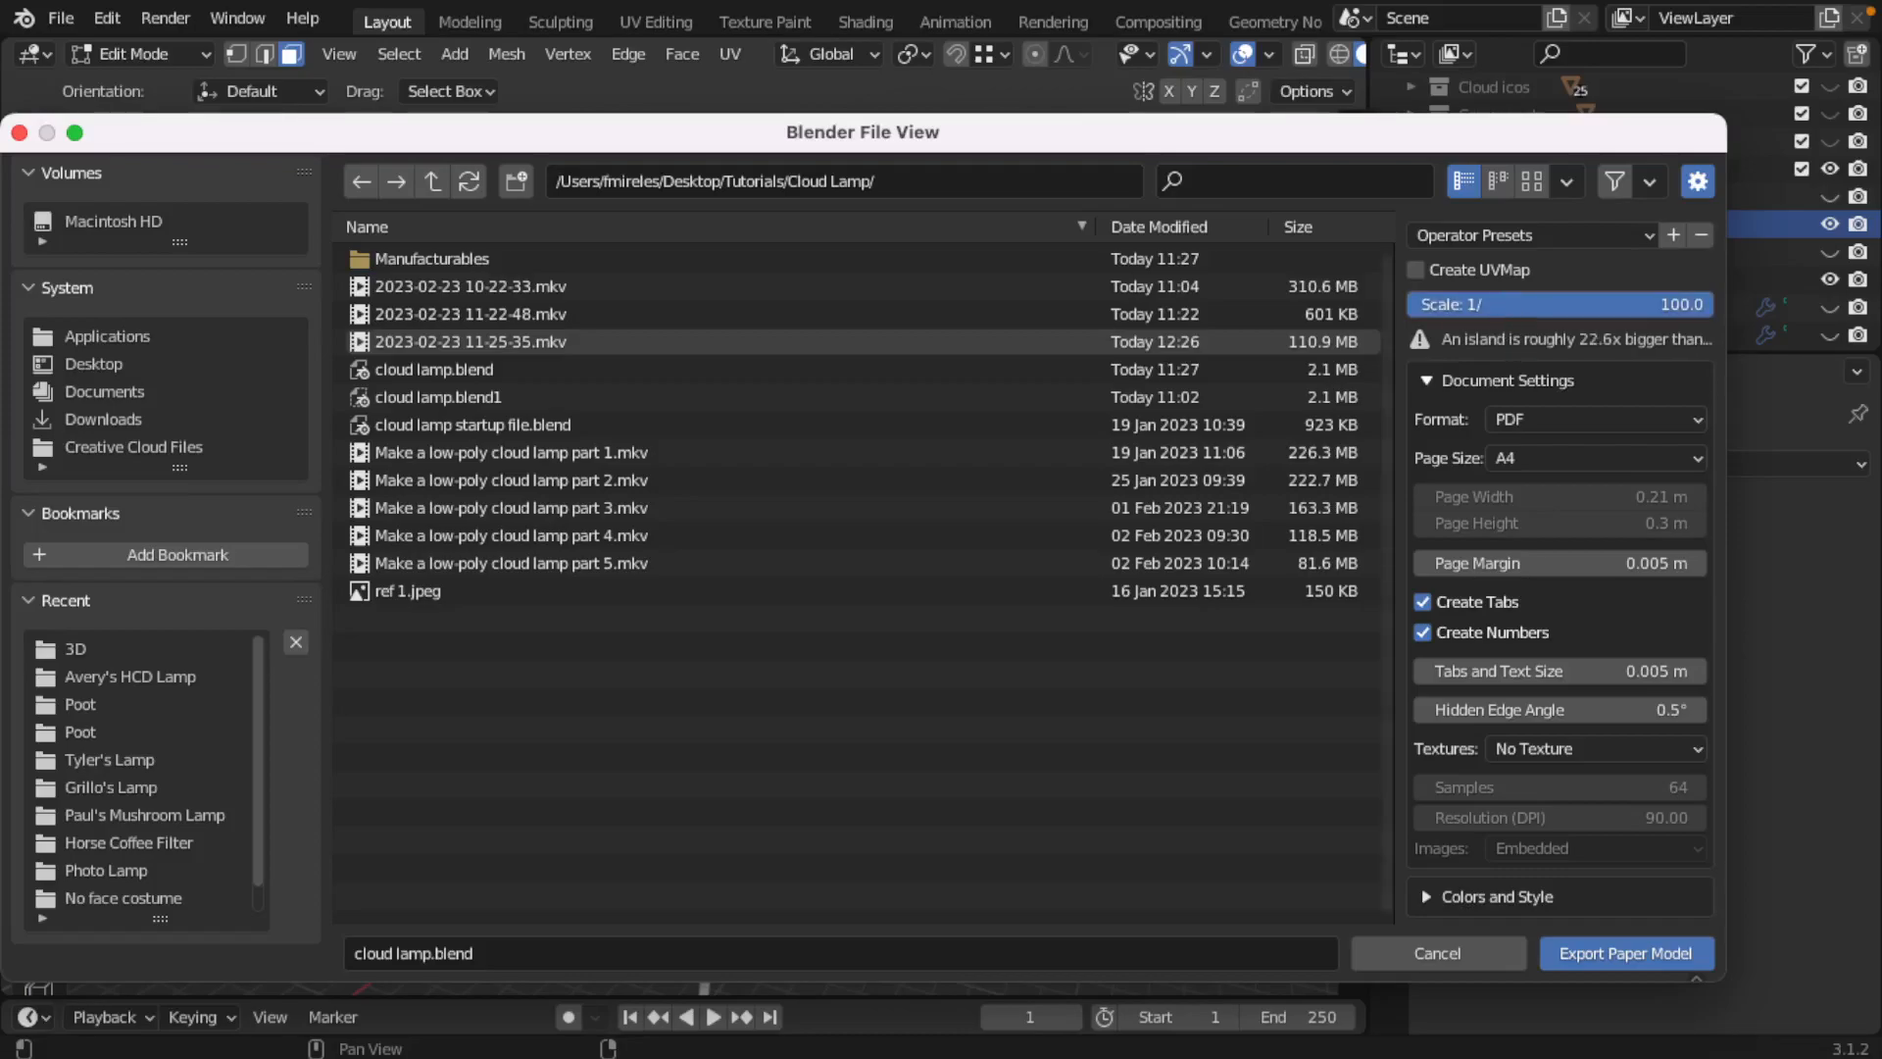
{"action": "left_click", "coordinate": [1504, 306]}
{"action": "left_click", "coordinate": [1449, 305]}
{"action": "key", "text": "BackSpace"}
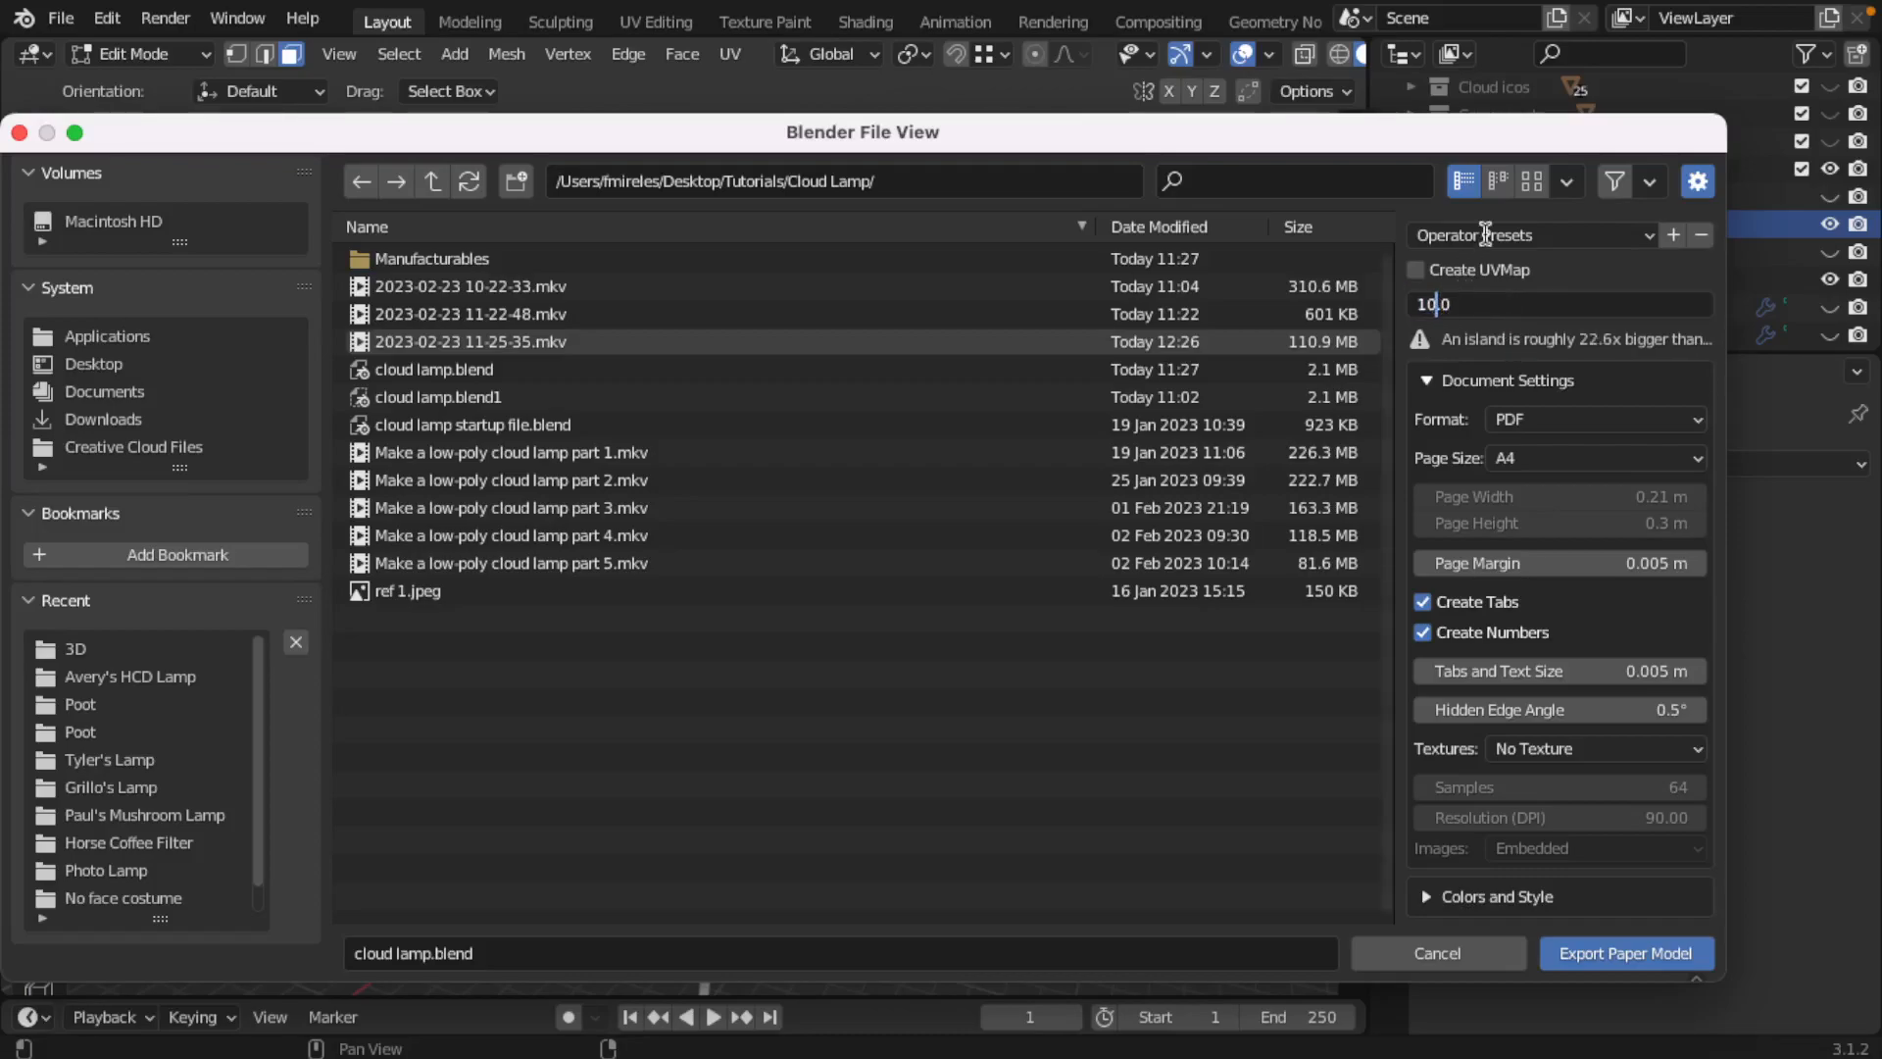
{"action": "key", "text": "Return"}
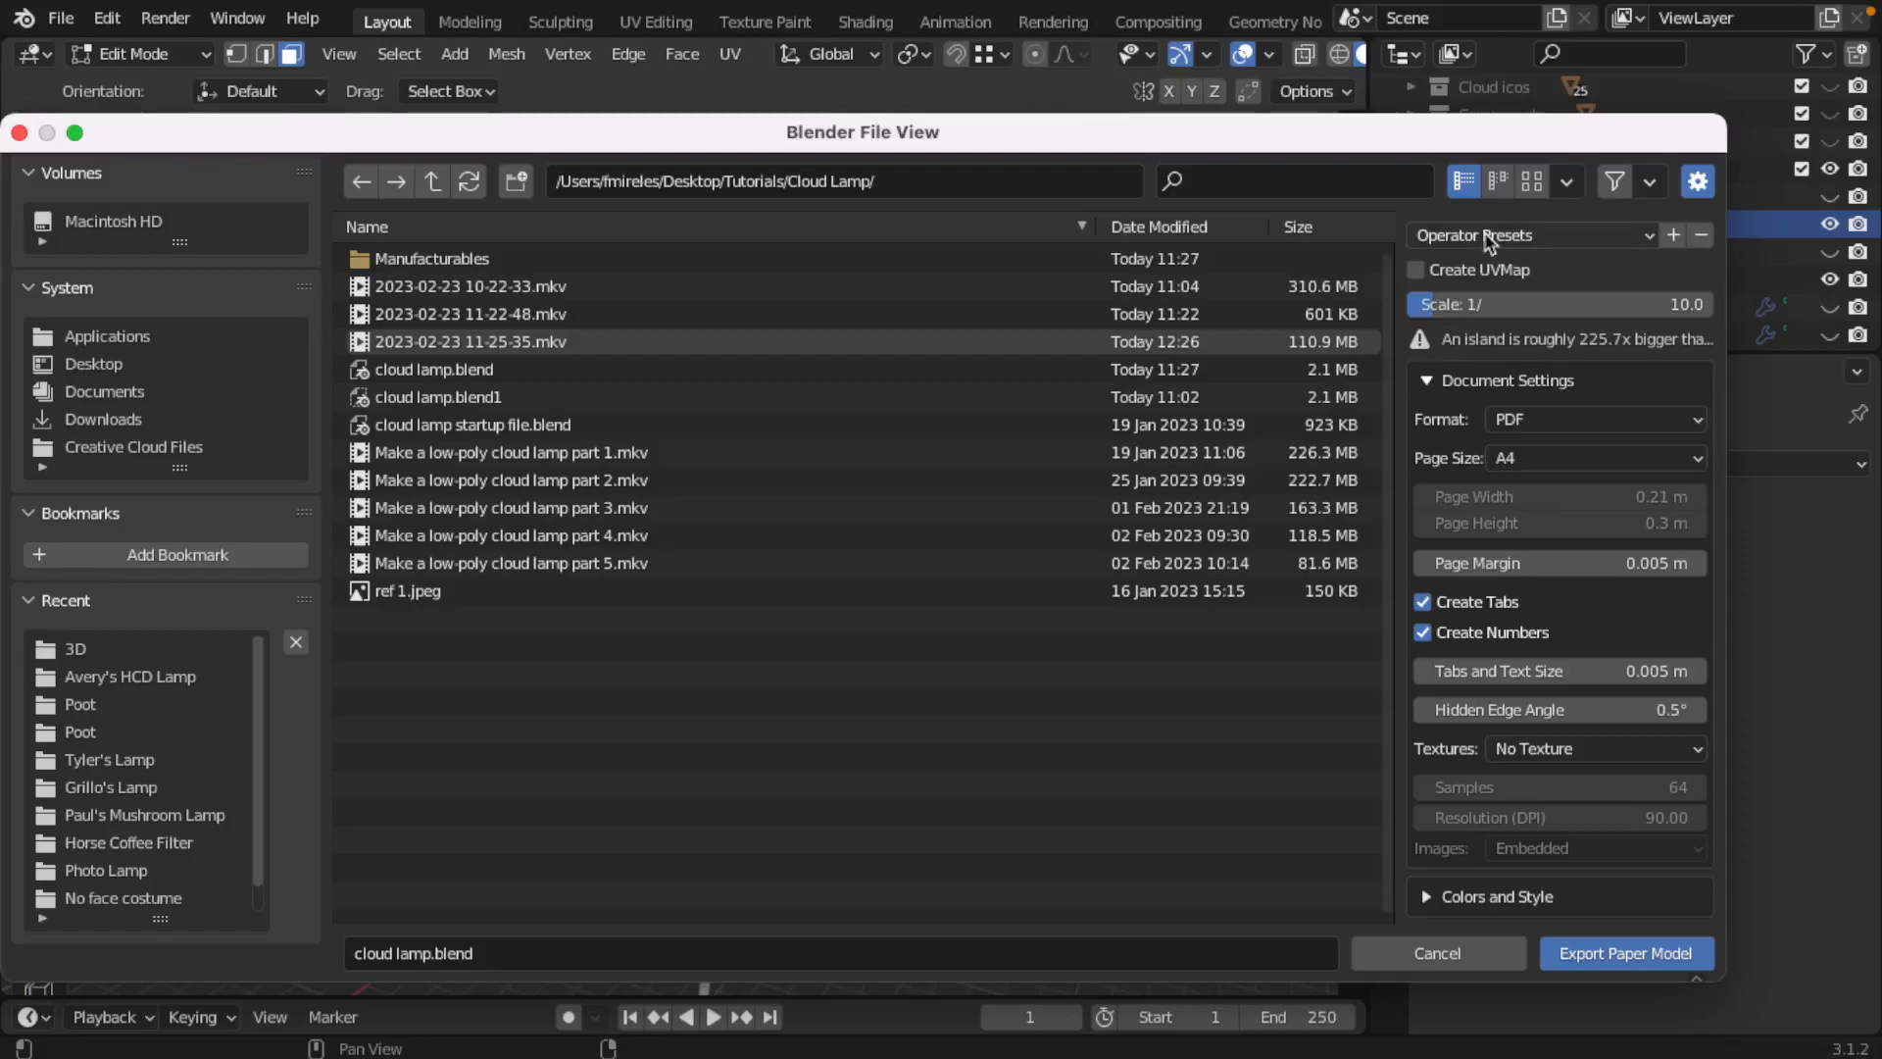
{"action": "left_click", "coordinate": [1475, 304]}
{"action": "left_click", "coordinate": [1485, 307]}
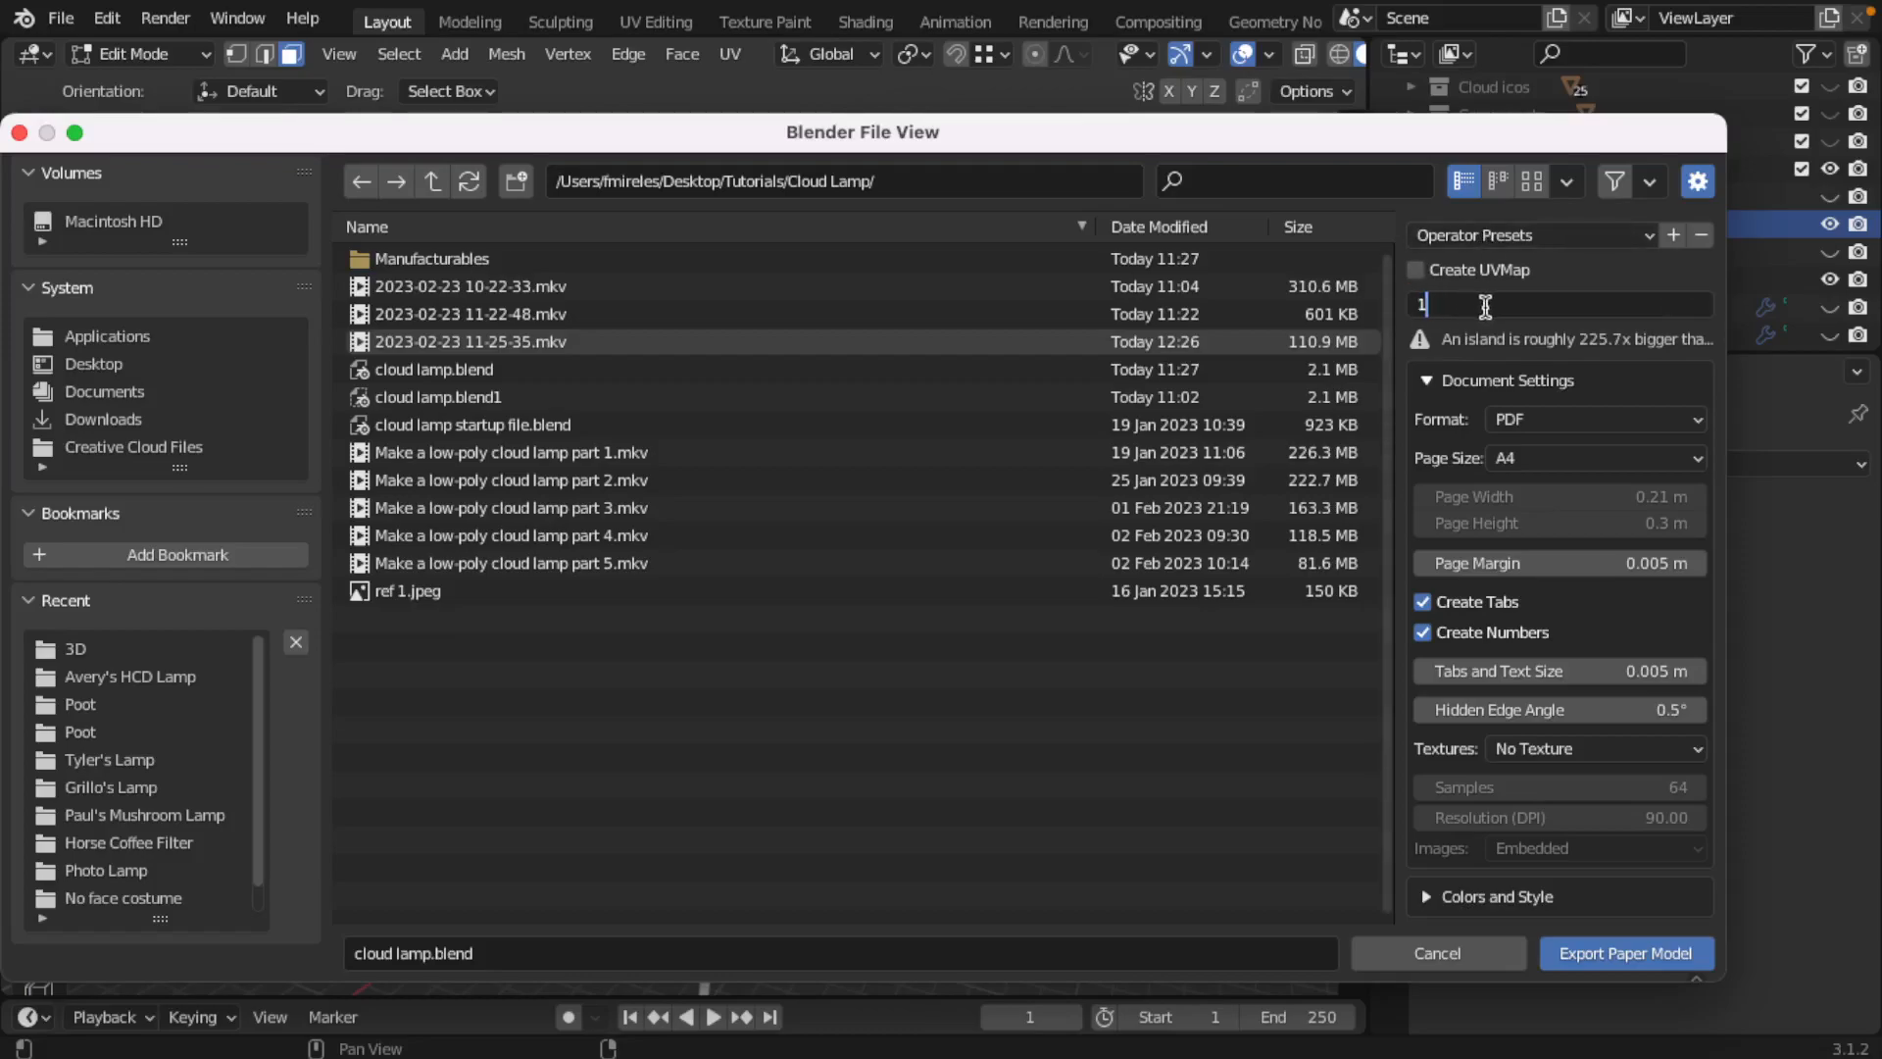
{"action": "key", "text": "Return"}
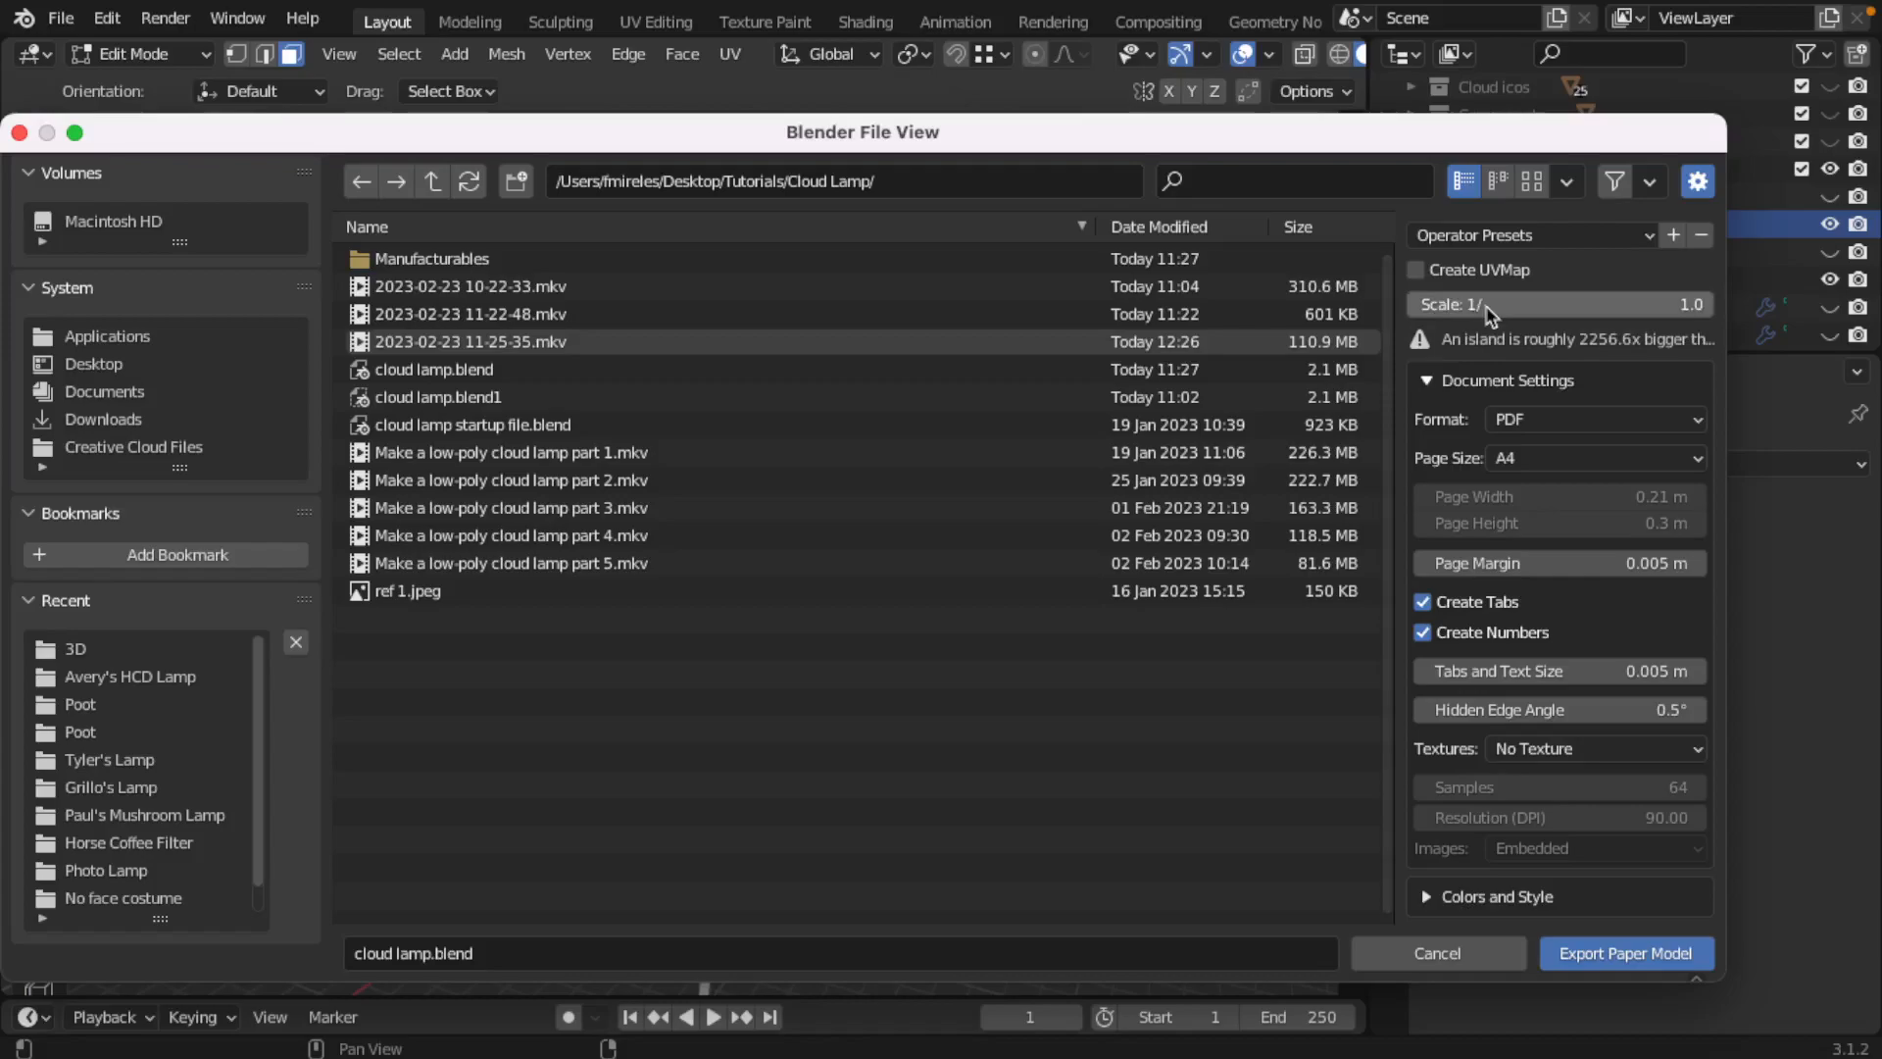
Step: Set the paper model's export scale back to 1/1000
{"action": "left_click", "coordinate": [1519, 304]}
{"action": "left_click", "coordinate": [1564, 303]}
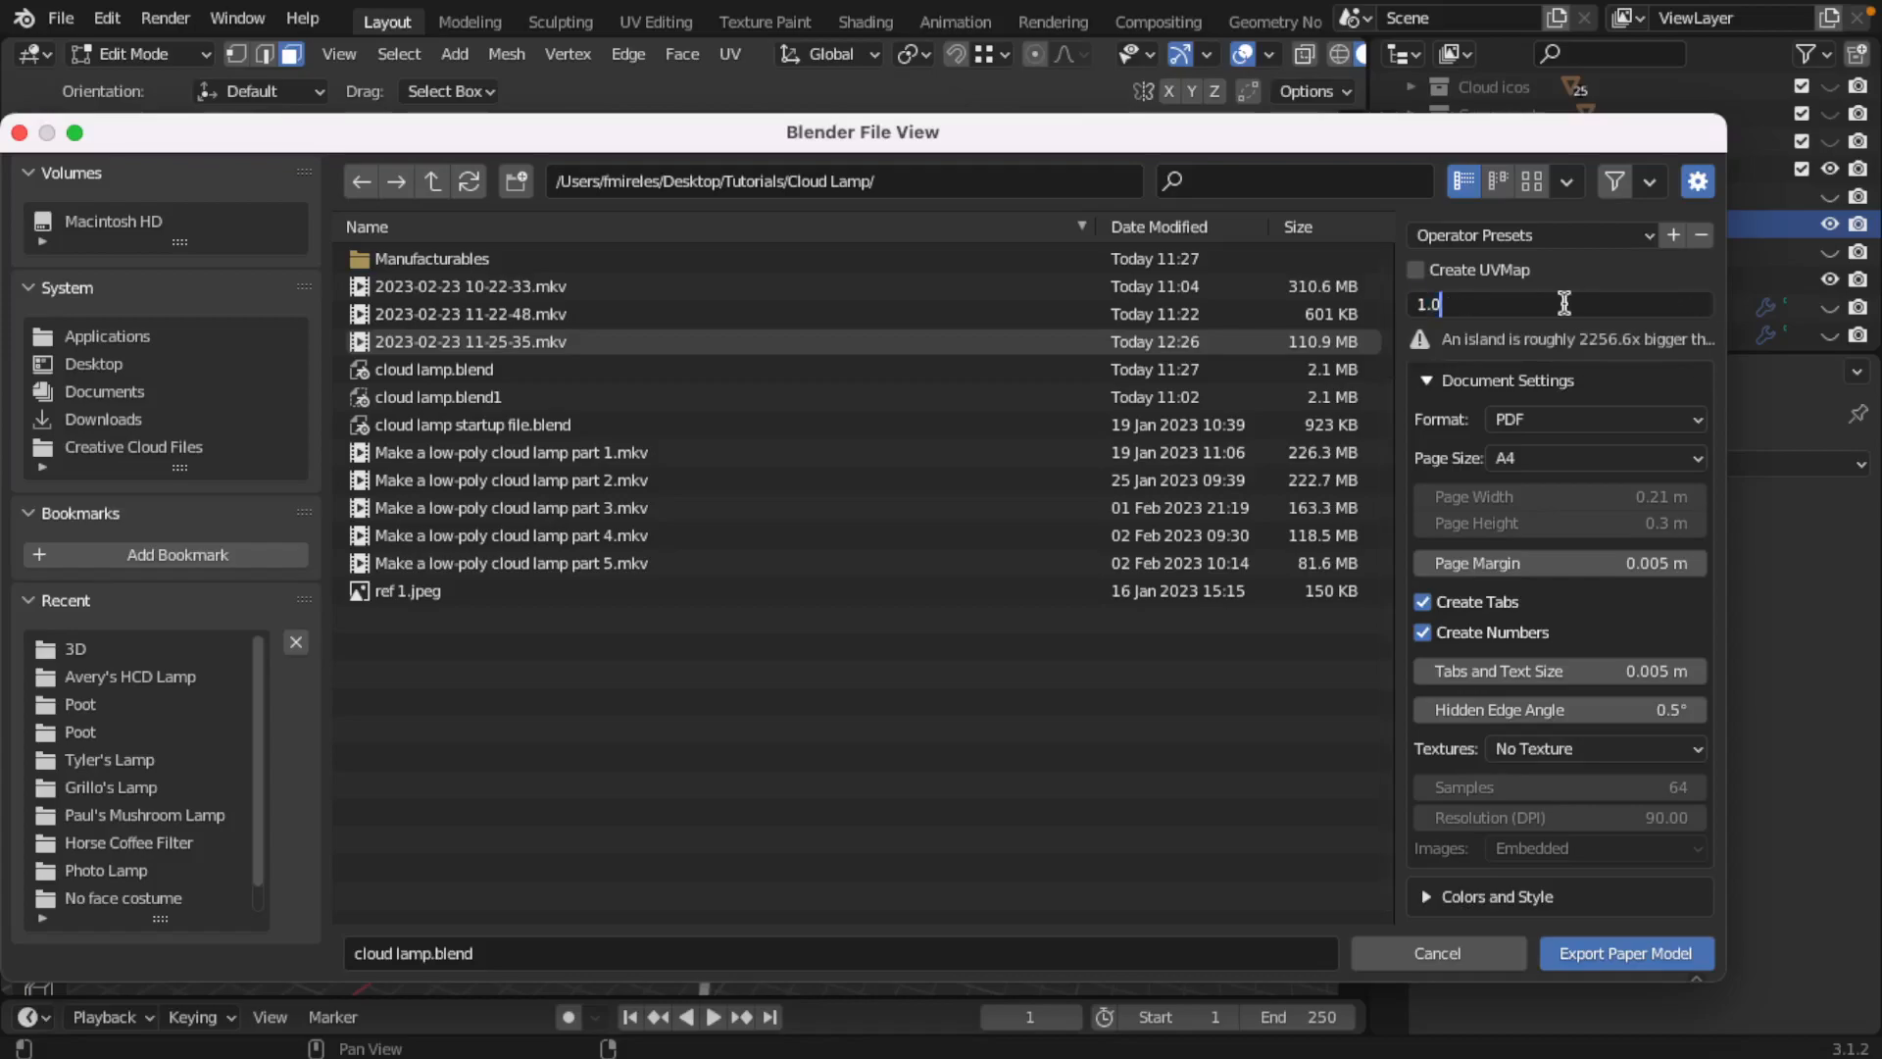
{"action": "key", "text": "BackSpace"}
{"action": "key", "text": "BackSpace"}
{"action": "type", "text": "000"}
{"action": "key", "text": "Return"}
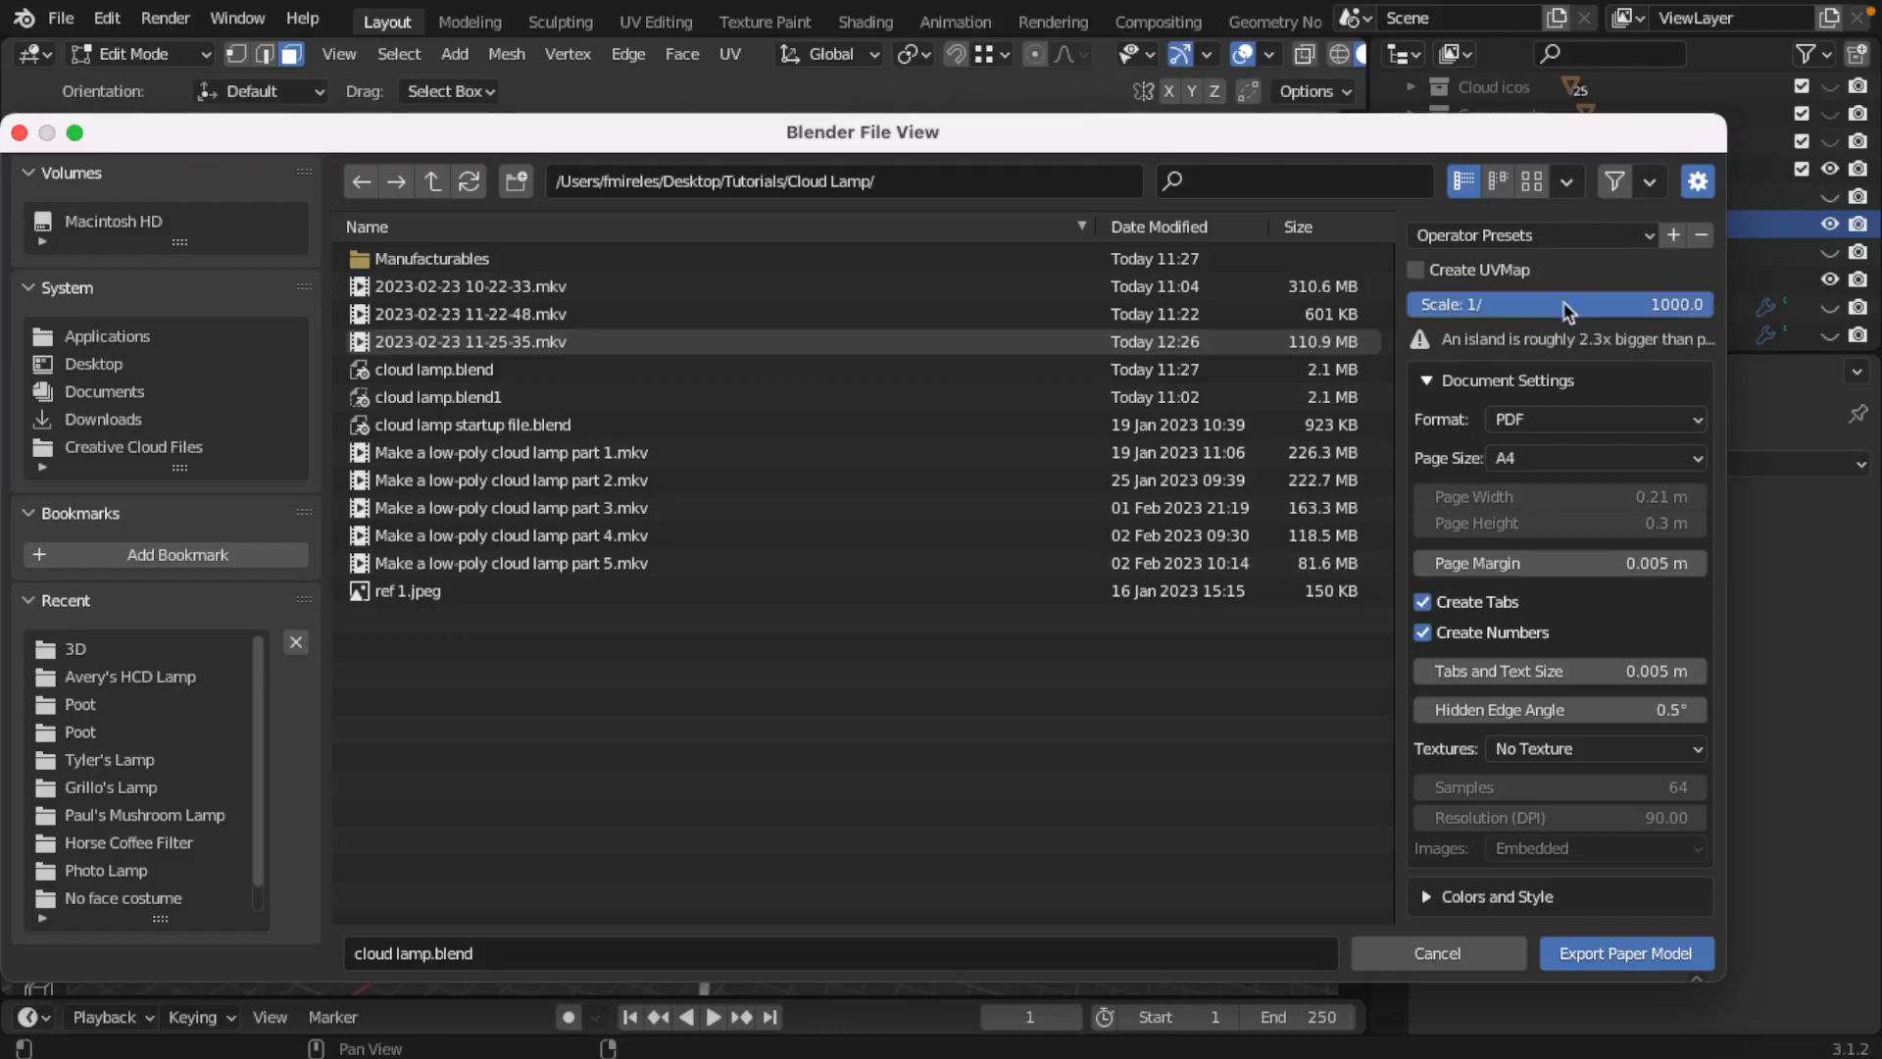
Step: Try an export scale of 1/100000 and cancel the paper model export
{"action": "left_click", "coordinate": [1565, 305]}
{"action": "left_click", "coordinate": [1565, 305]}
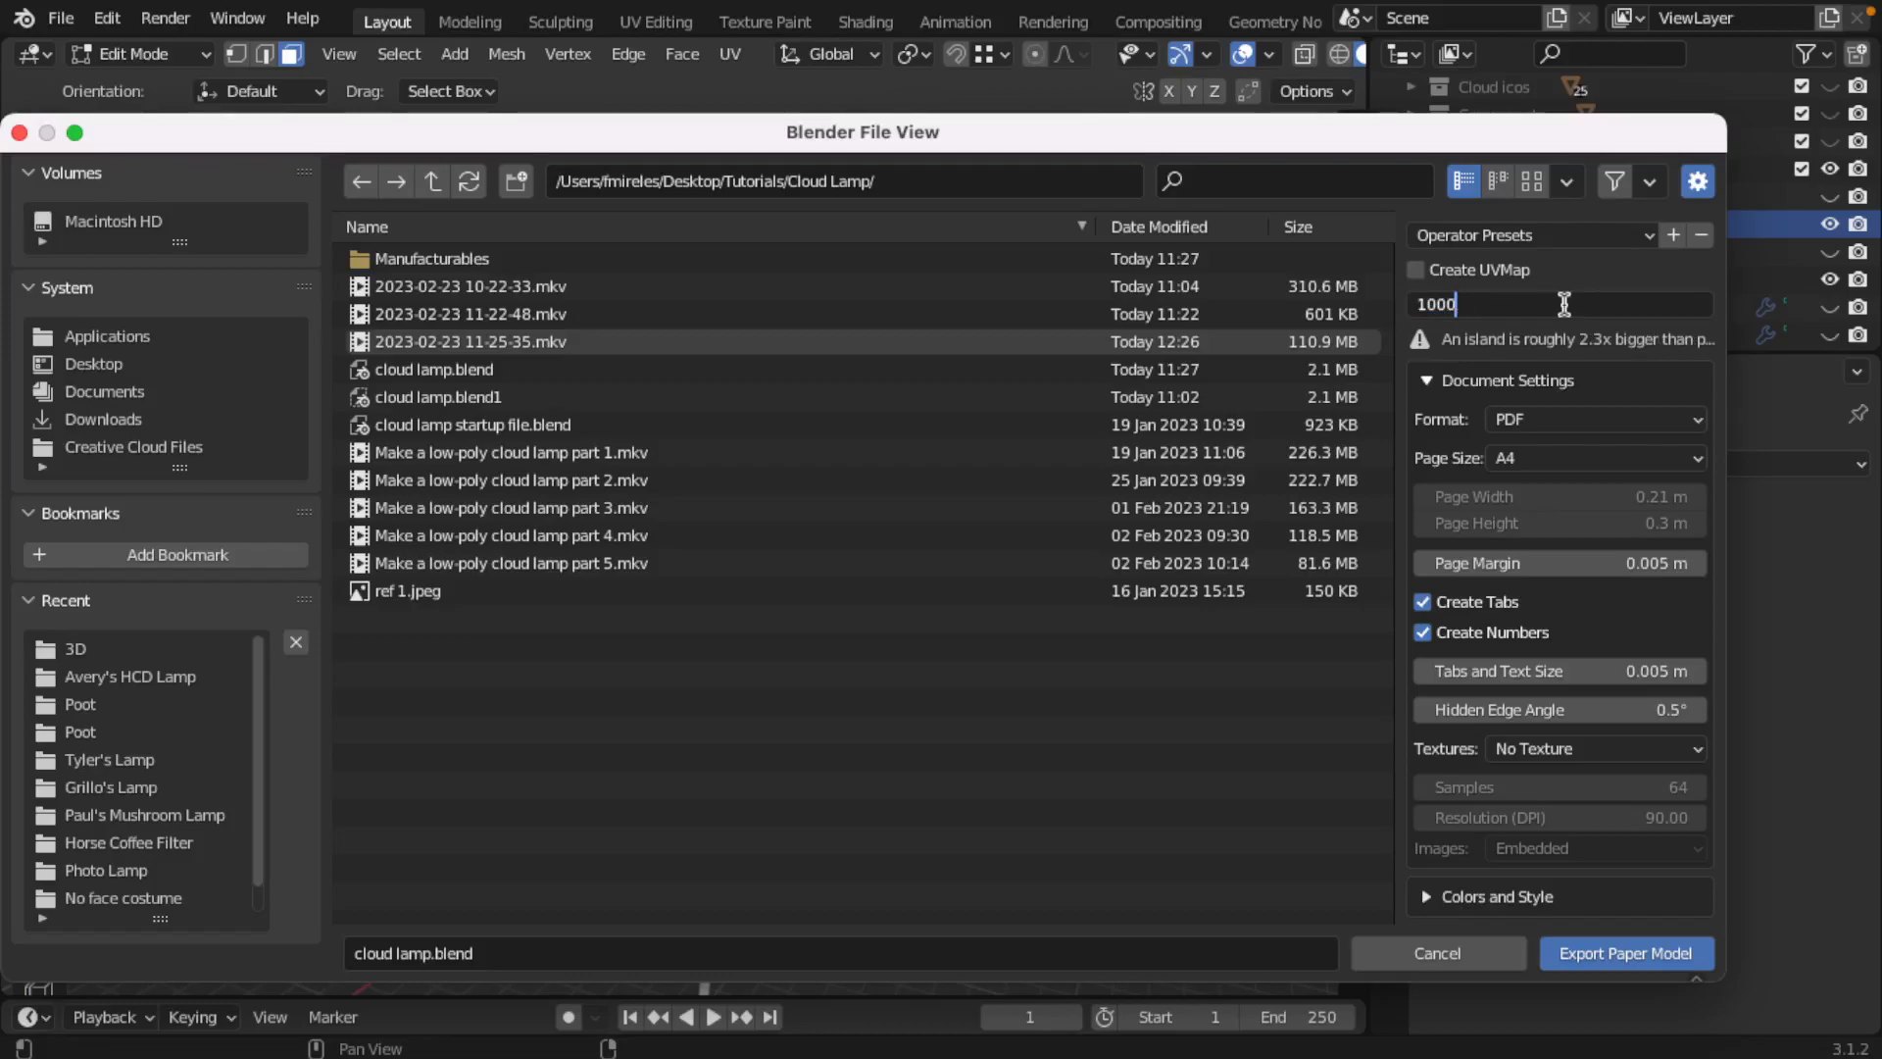
{"action": "key", "text": "Return"}
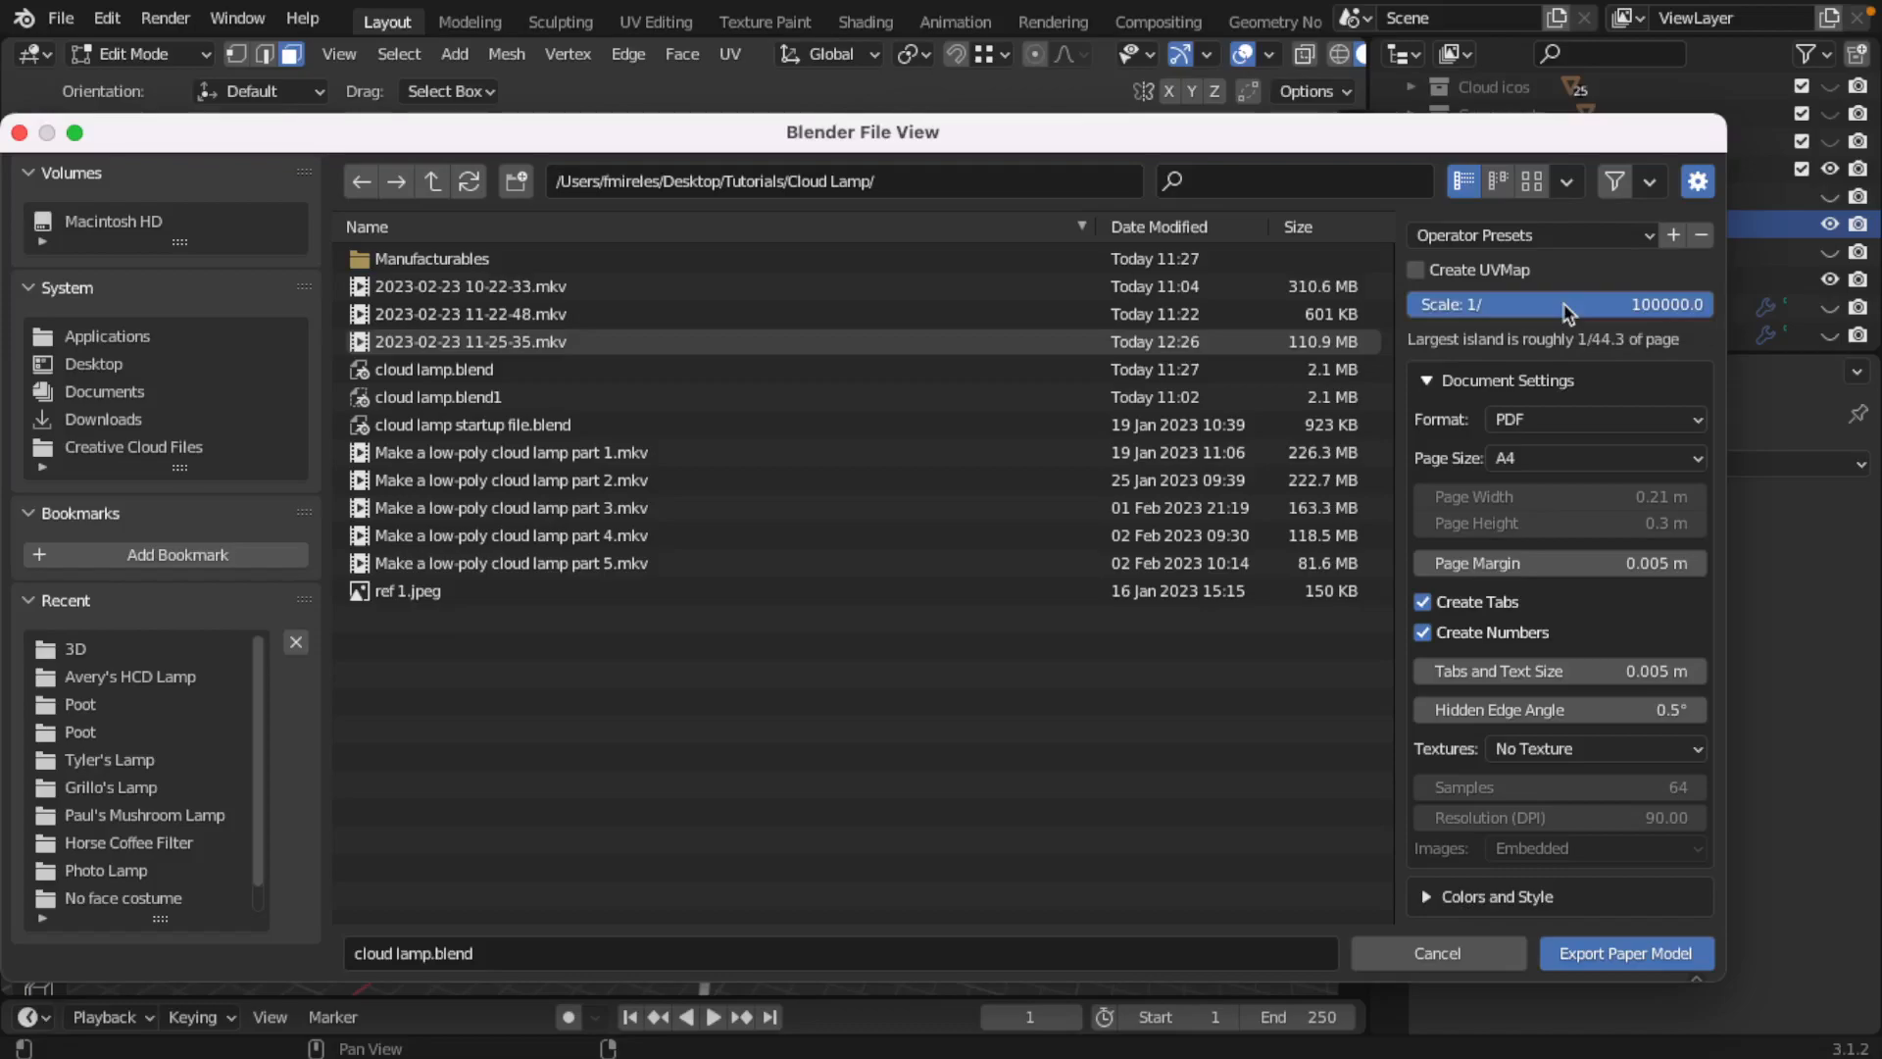
{"action": "left_click", "coordinate": [1565, 305]}
{"action": "left_click", "coordinate": [1565, 305]}
{"action": "key", "text": "BackSpace"}
{"action": "key", "text": "BackSpace"}
{"action": "key", "text": "BackSpace"}
{"action": "key", "text": "Return"}
{"action": "left_click", "coordinate": [1479, 956]}
Step: Turn off Limit Island Size and reopen the paper model export for case lid inner flat
{"action": "left_click", "coordinate": [1116, 400]}
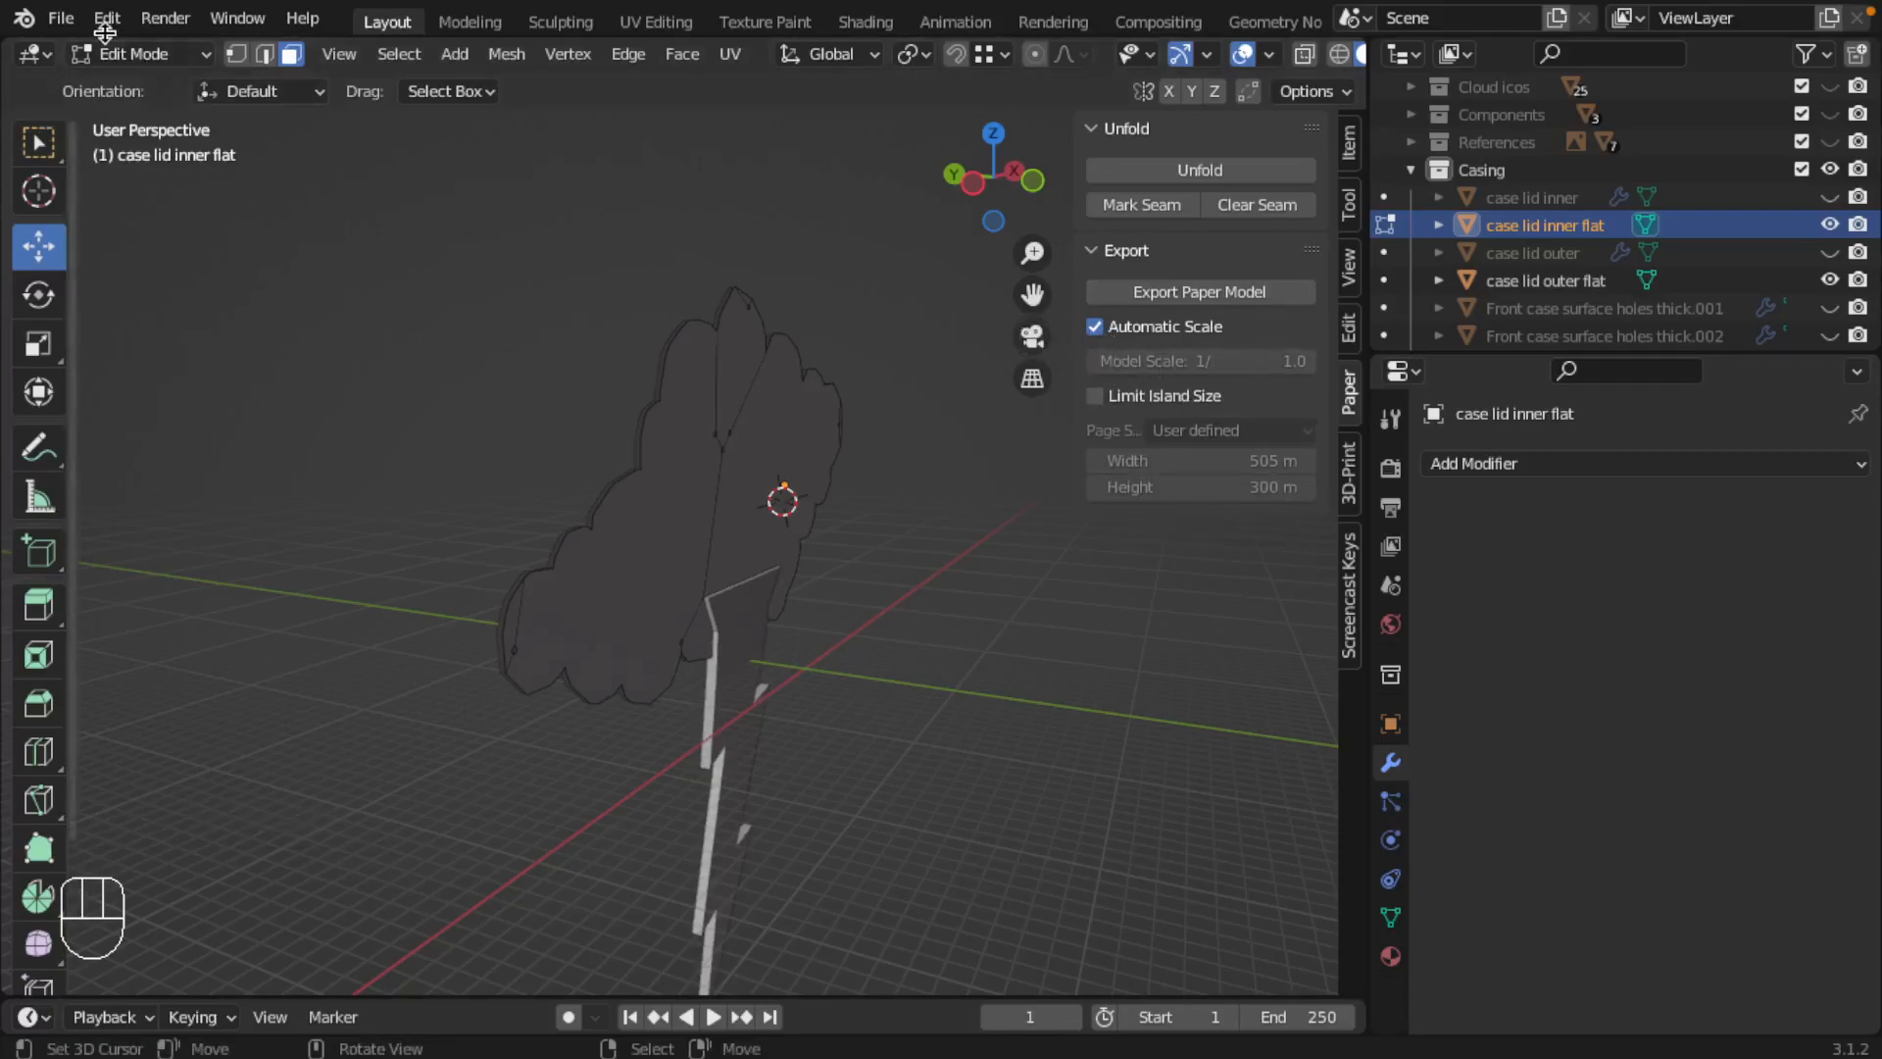
{"action": "left_click", "coordinate": [61, 17]}
{"action": "mouse_move", "coordinate": [196, 428]}
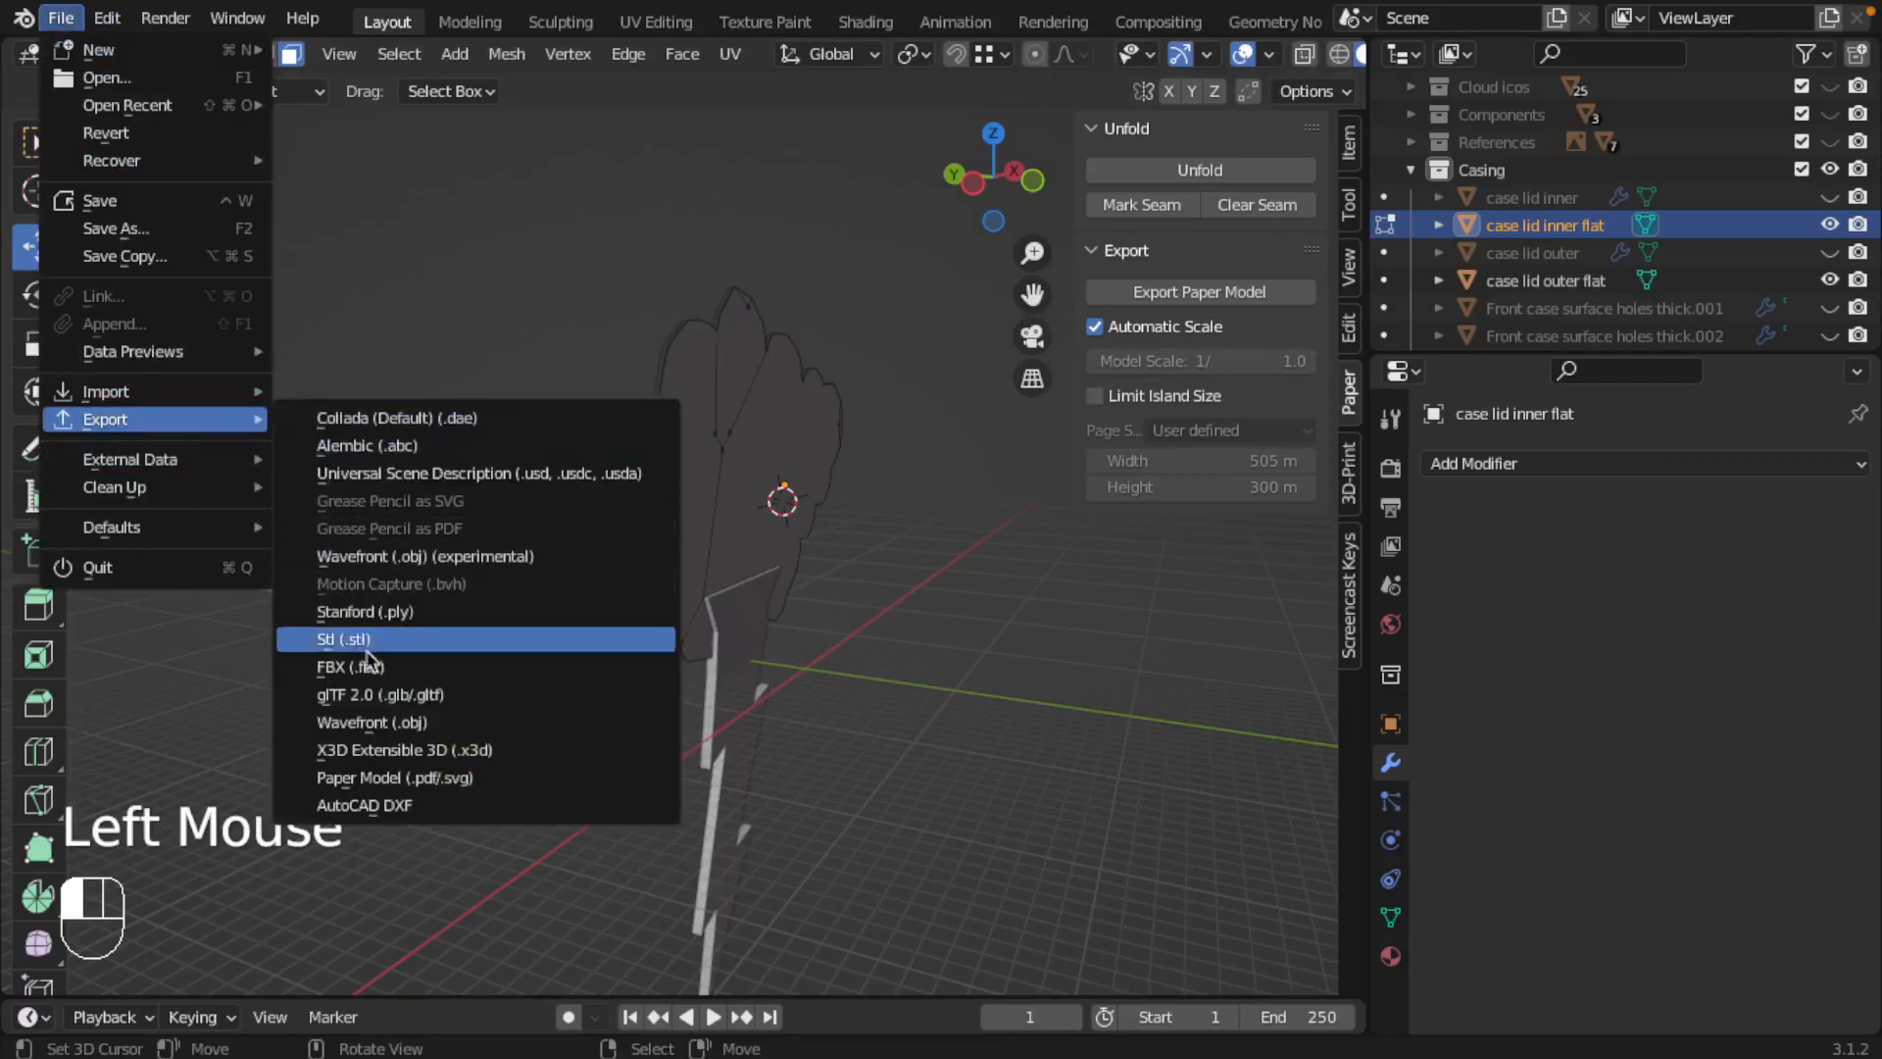
{"action": "left_click", "coordinate": [437, 787]}
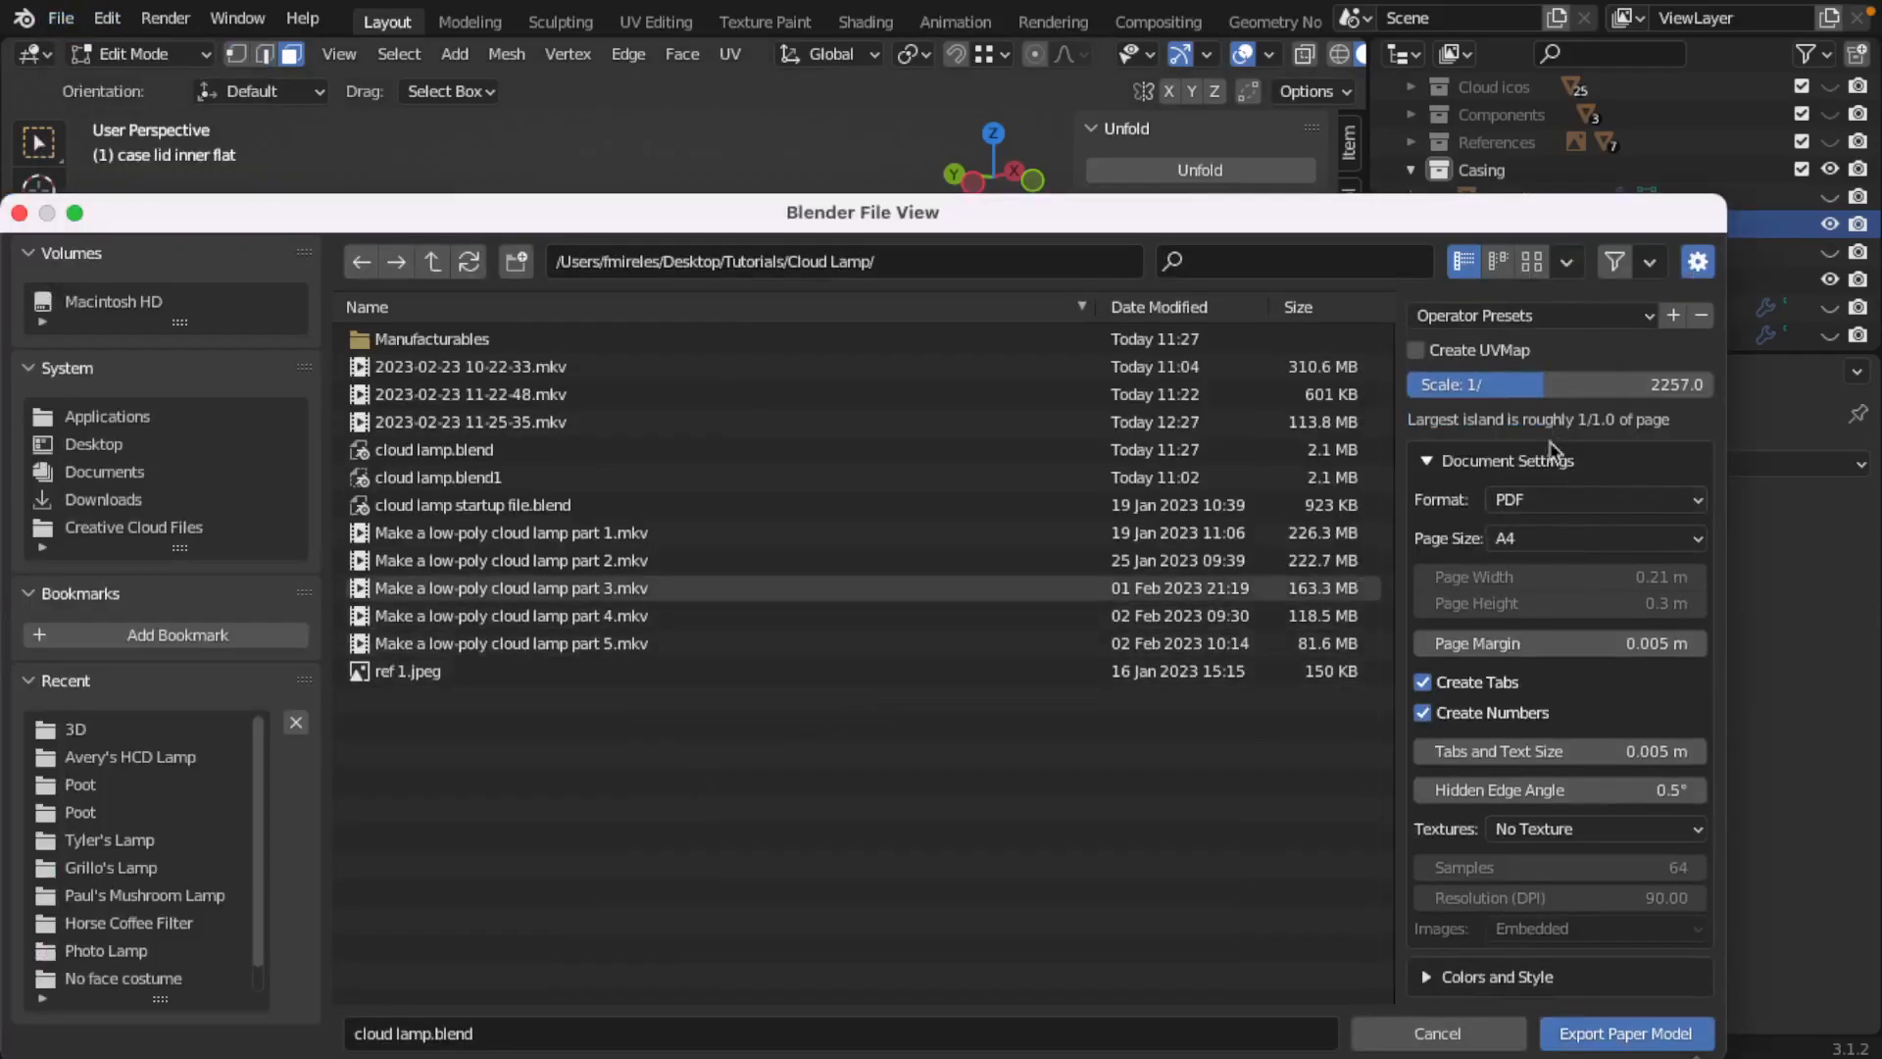
Step: Give the exported document a user-defined page size, 505 m wide and 300 m high
{"action": "left_click", "coordinate": [1546, 545]}
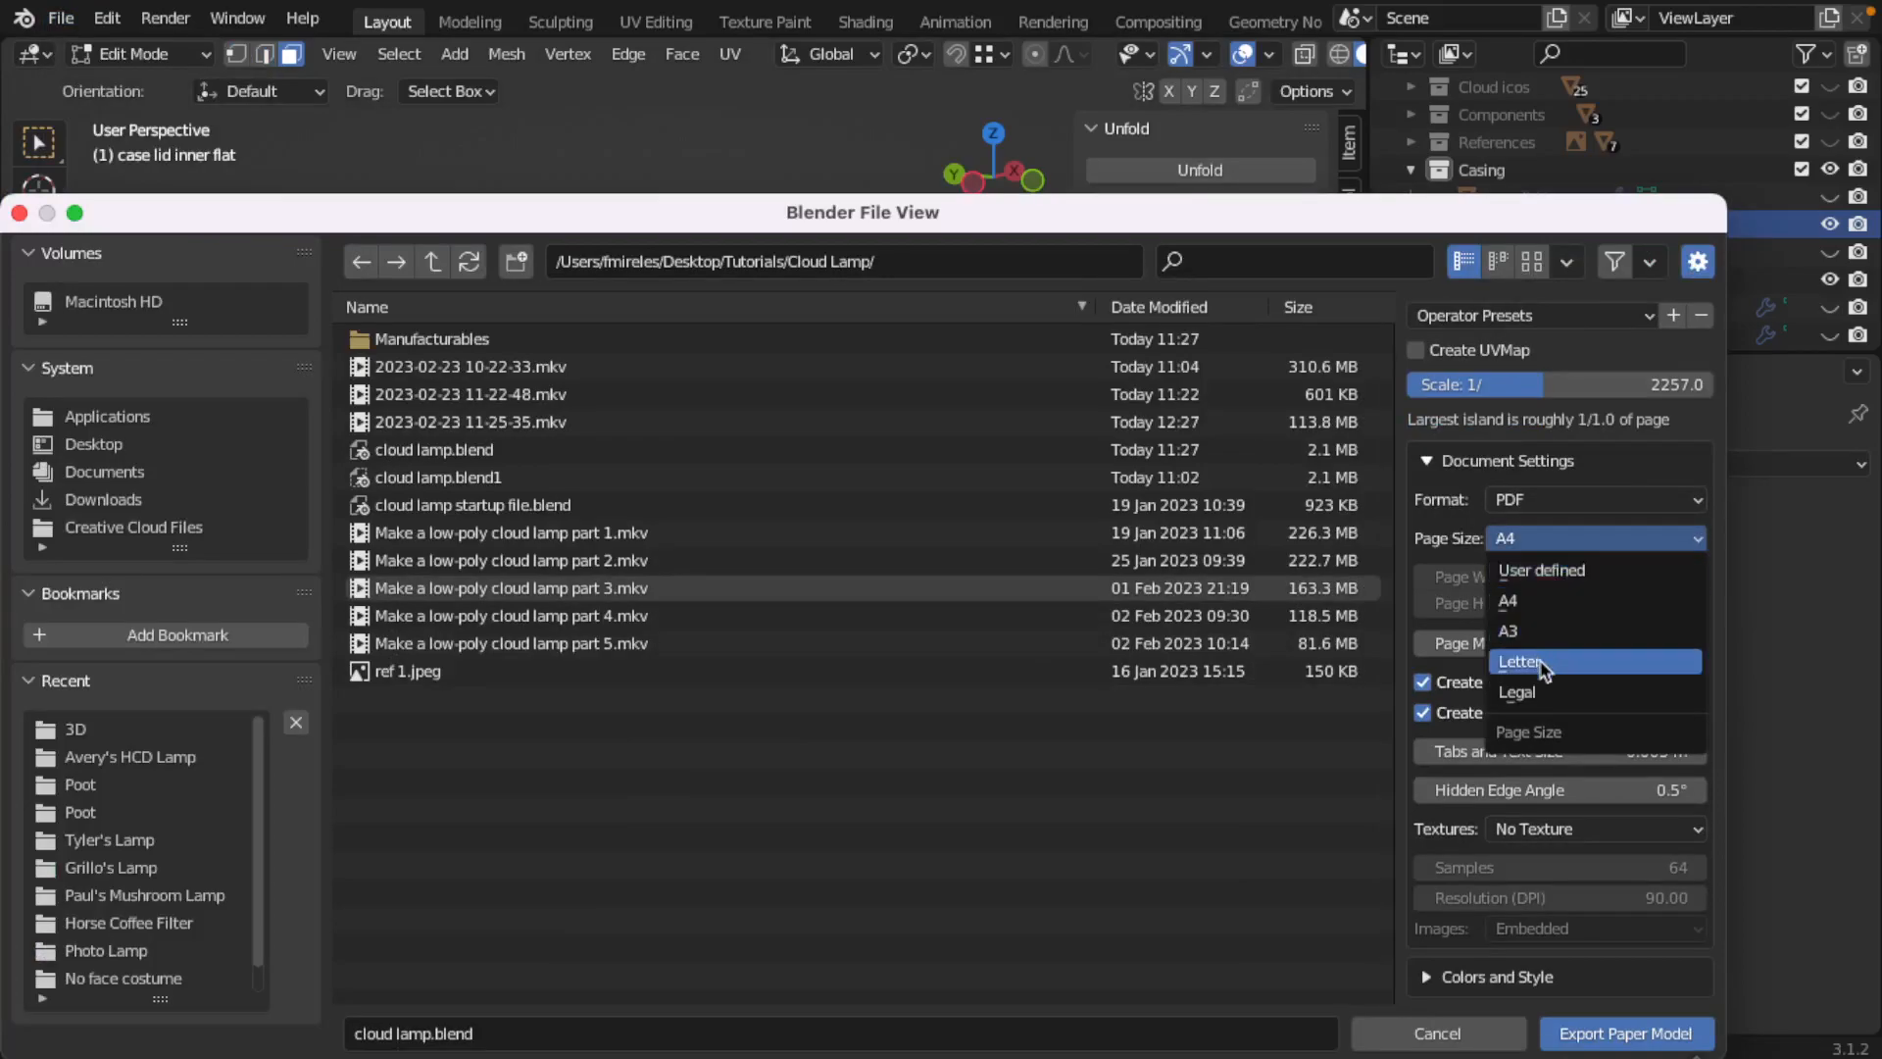
{"action": "left_click", "coordinate": [1547, 570]}
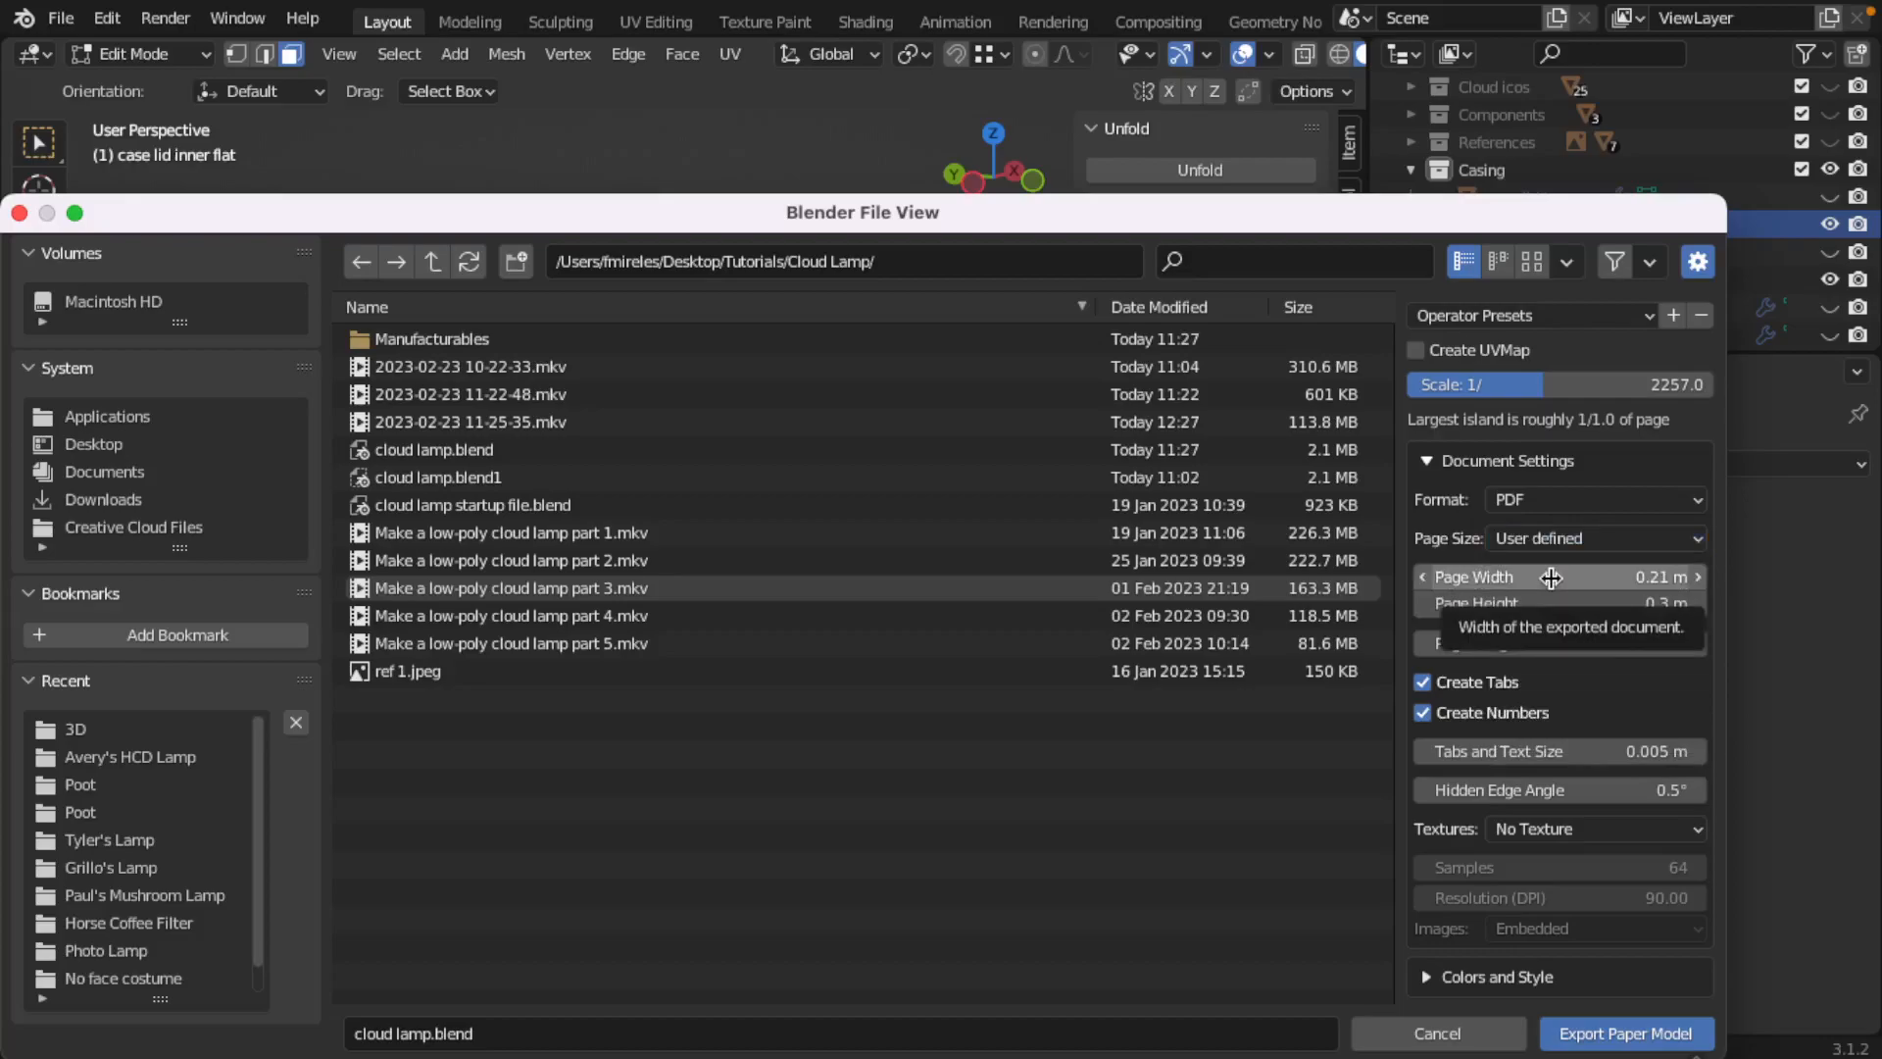
{"action": "left_click", "coordinate": [1563, 578]}
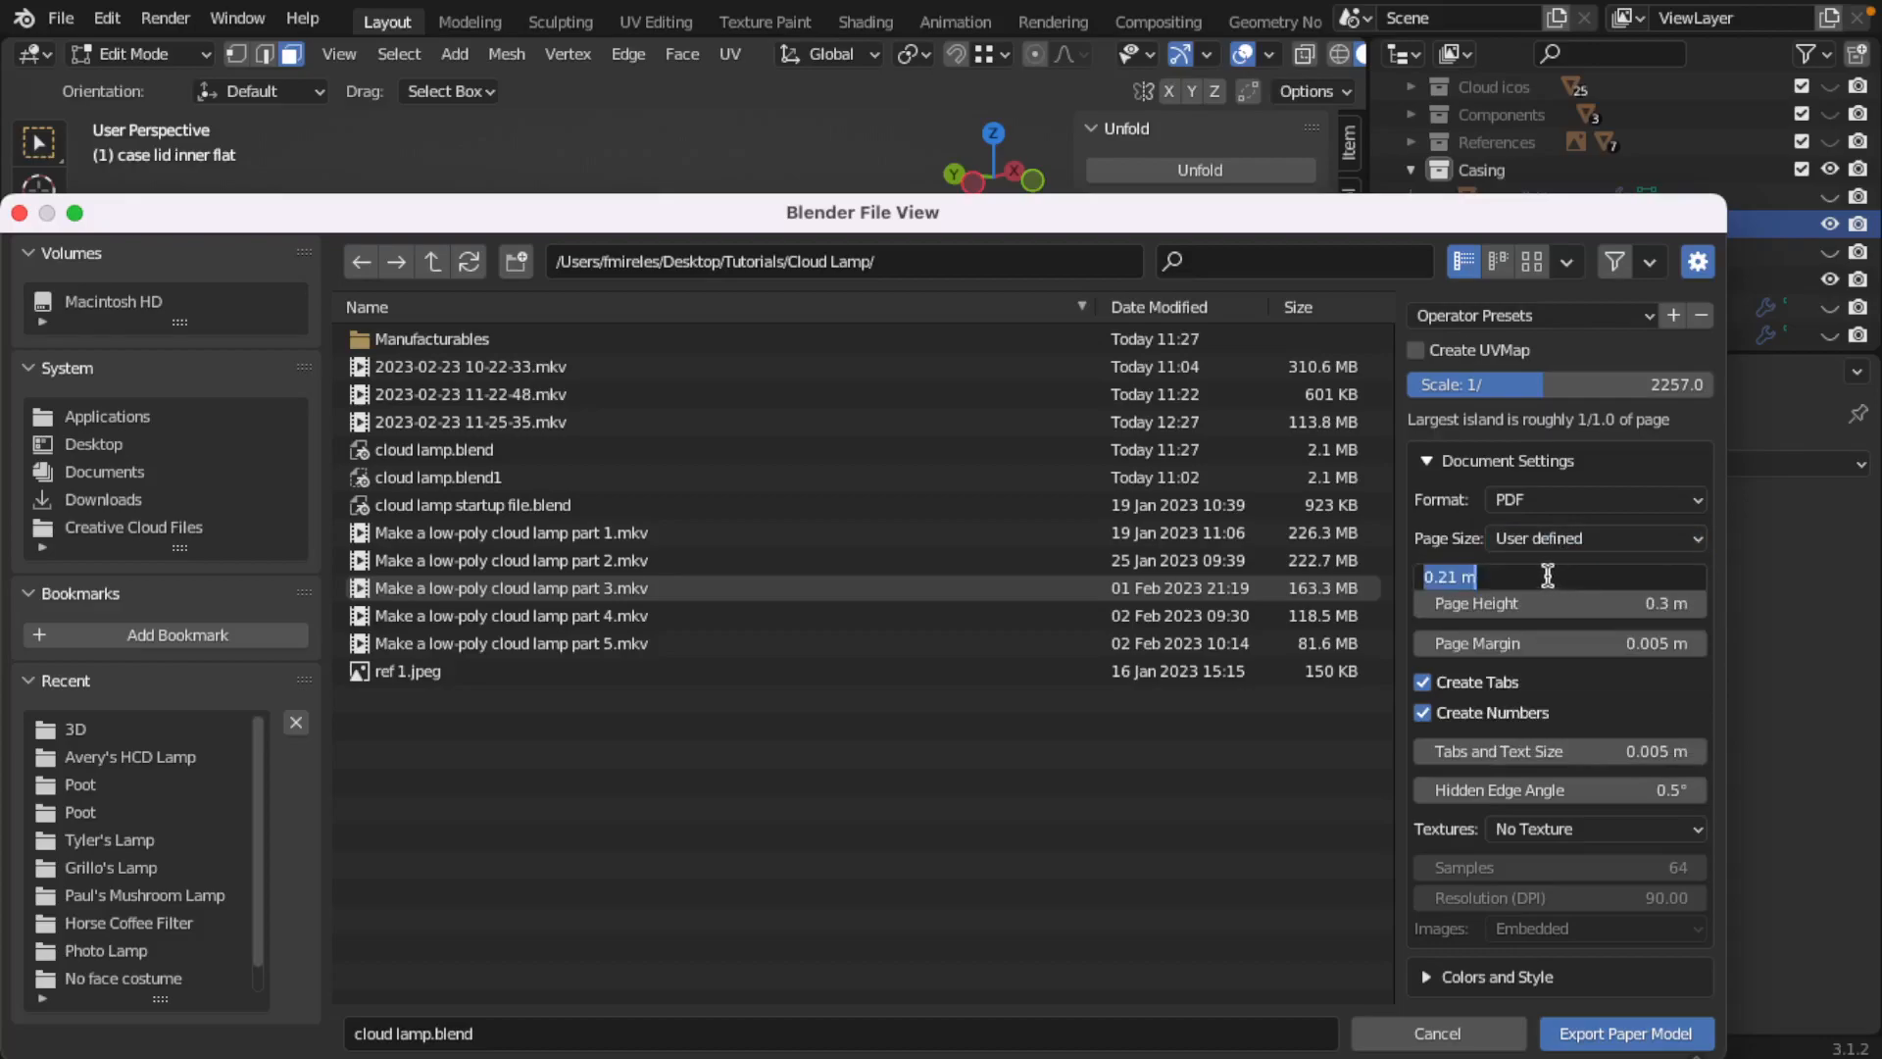
{"action": "type", "text": "505"}
{"action": "key", "text": "Return"}
{"action": "left_click", "coordinate": [1566, 605]}
{"action": "type", "text": "300"}
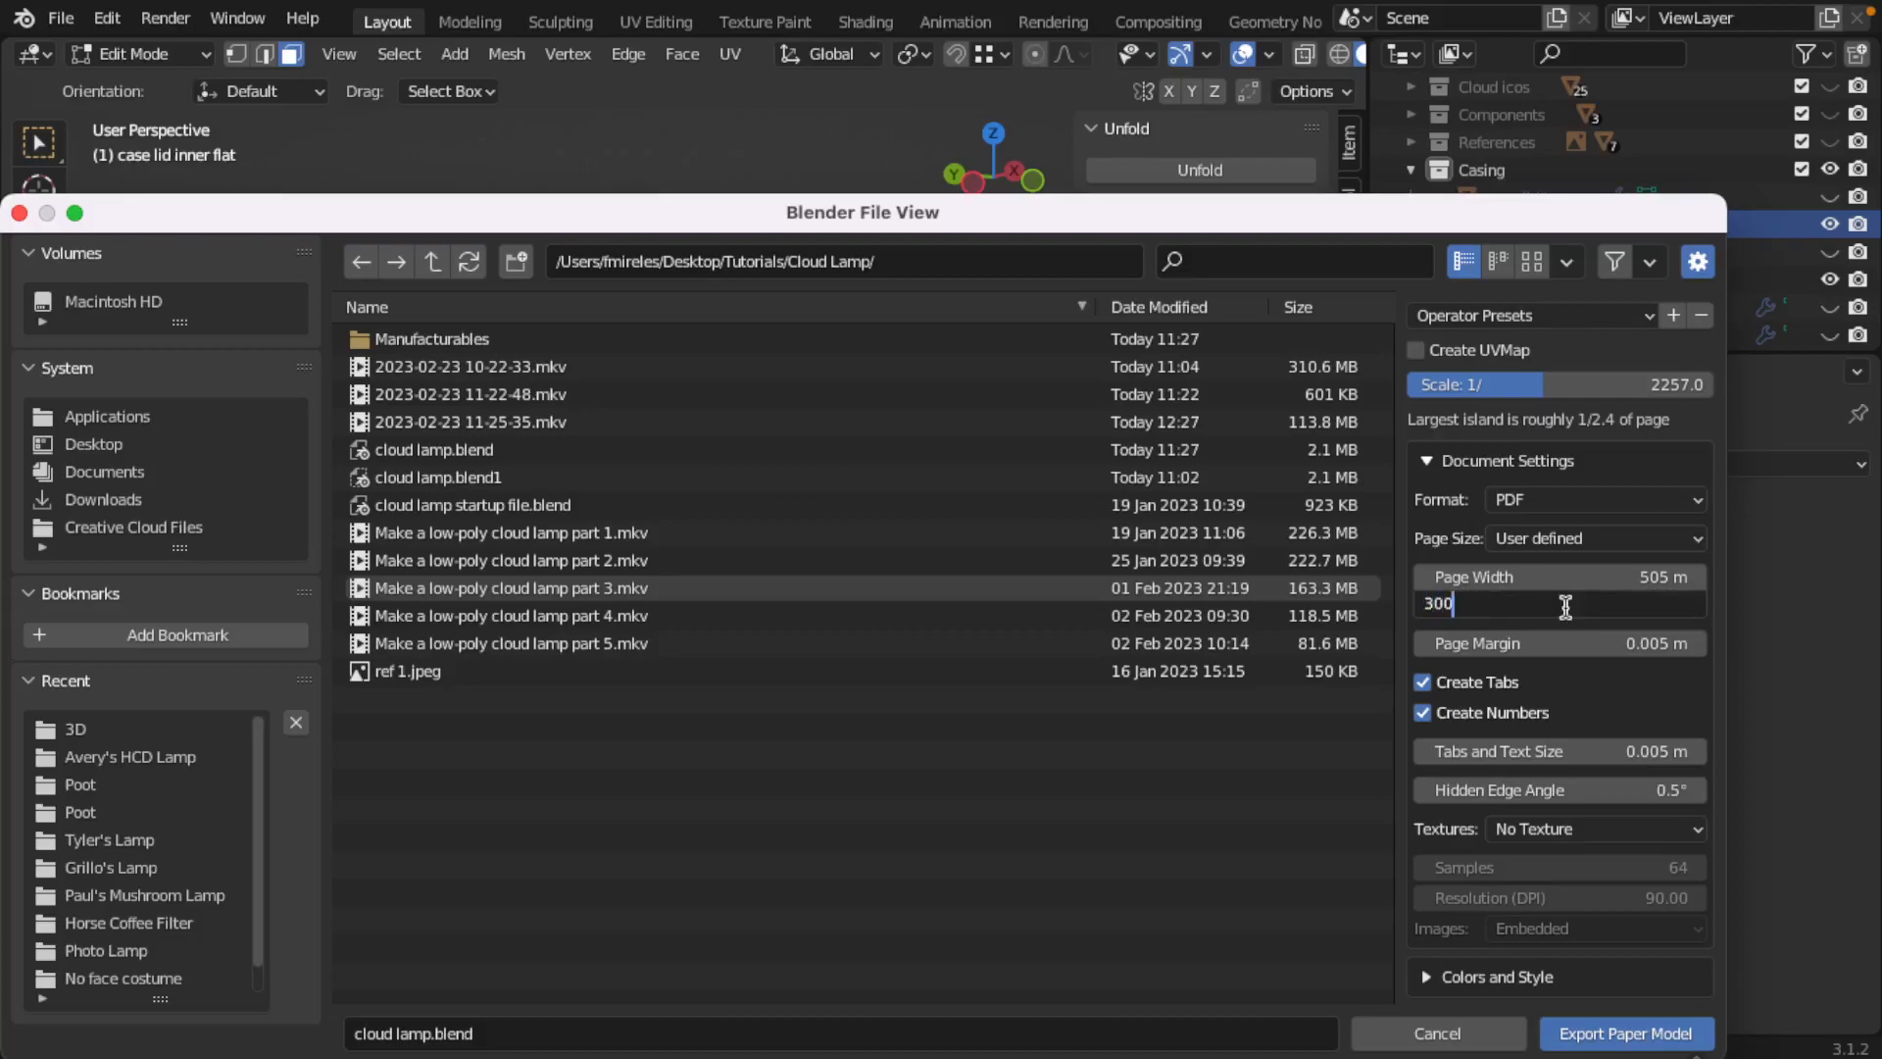
{"action": "key", "text": "Return"}
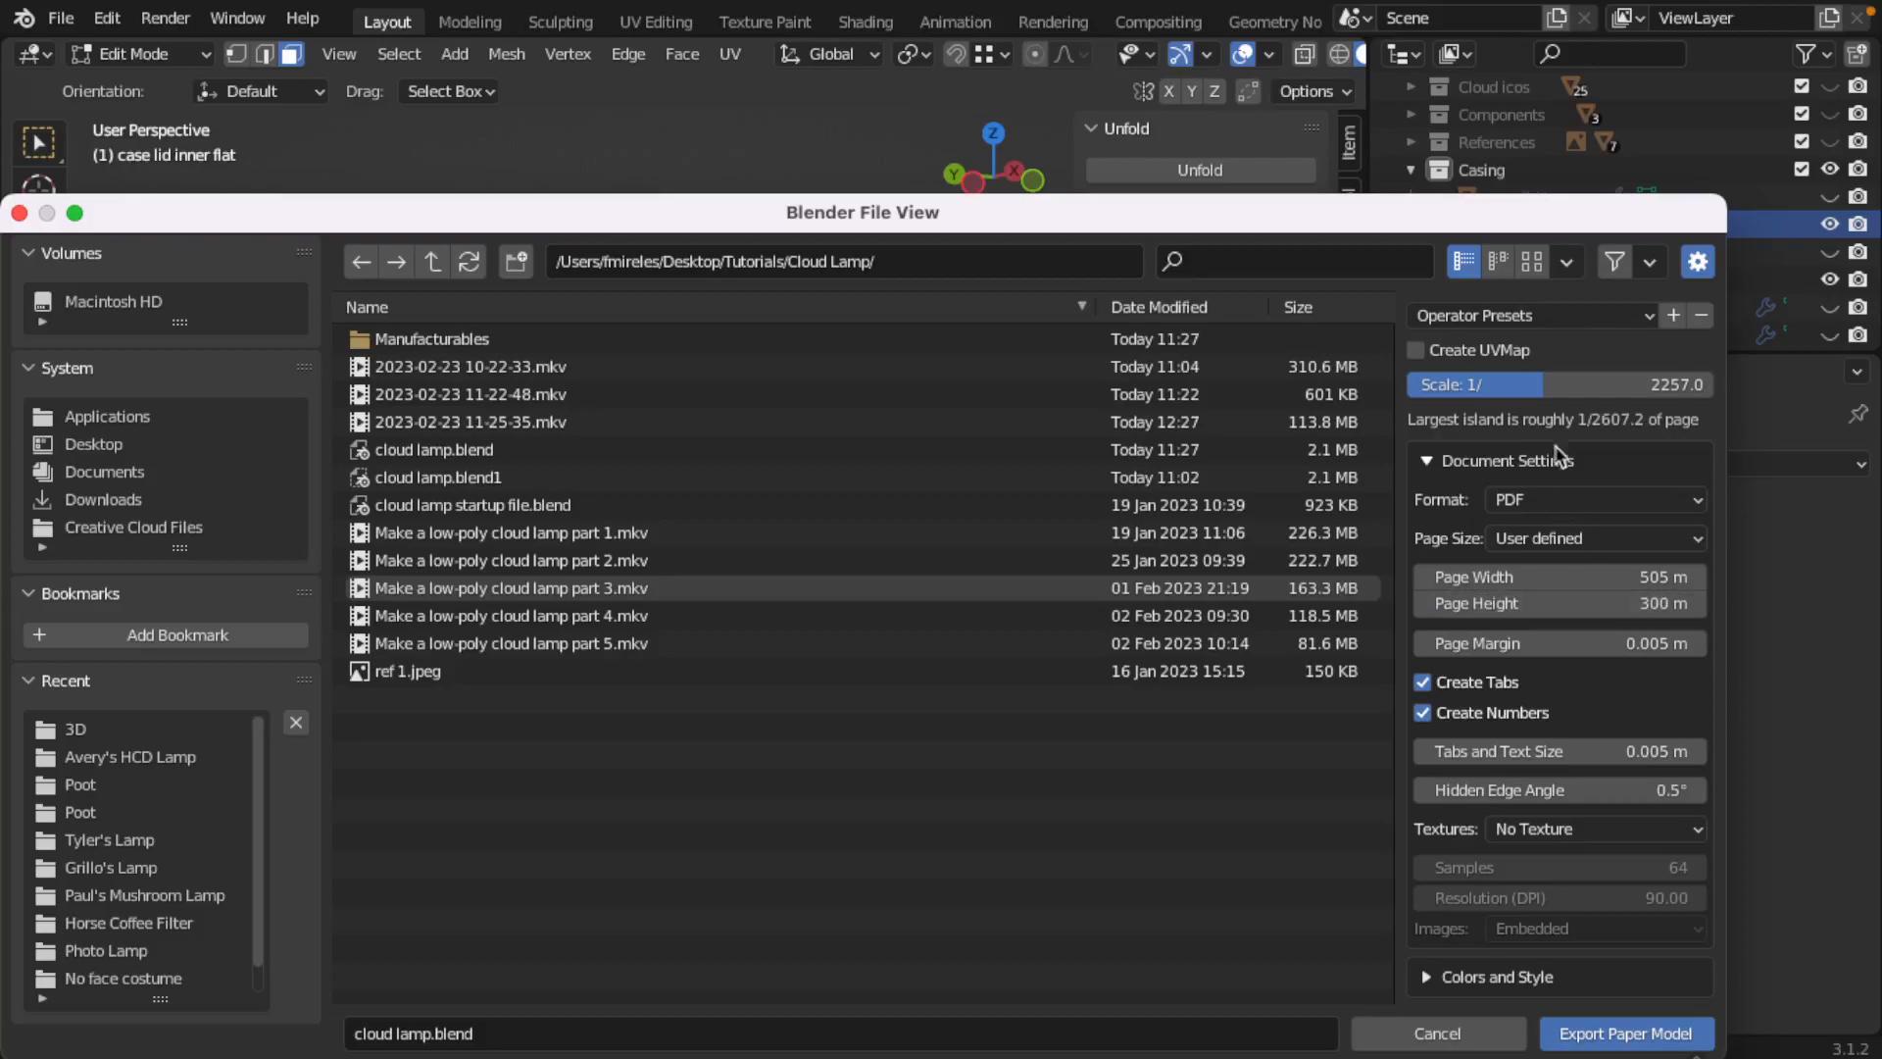
Step: Try export scales of 1/1000 and 1/100 for the paper model
{"action": "left_click", "coordinate": [1572, 385]}
{"action": "left_click_drag", "start_coordinate": [1570, 384], "coordinate": [1407, 382]}
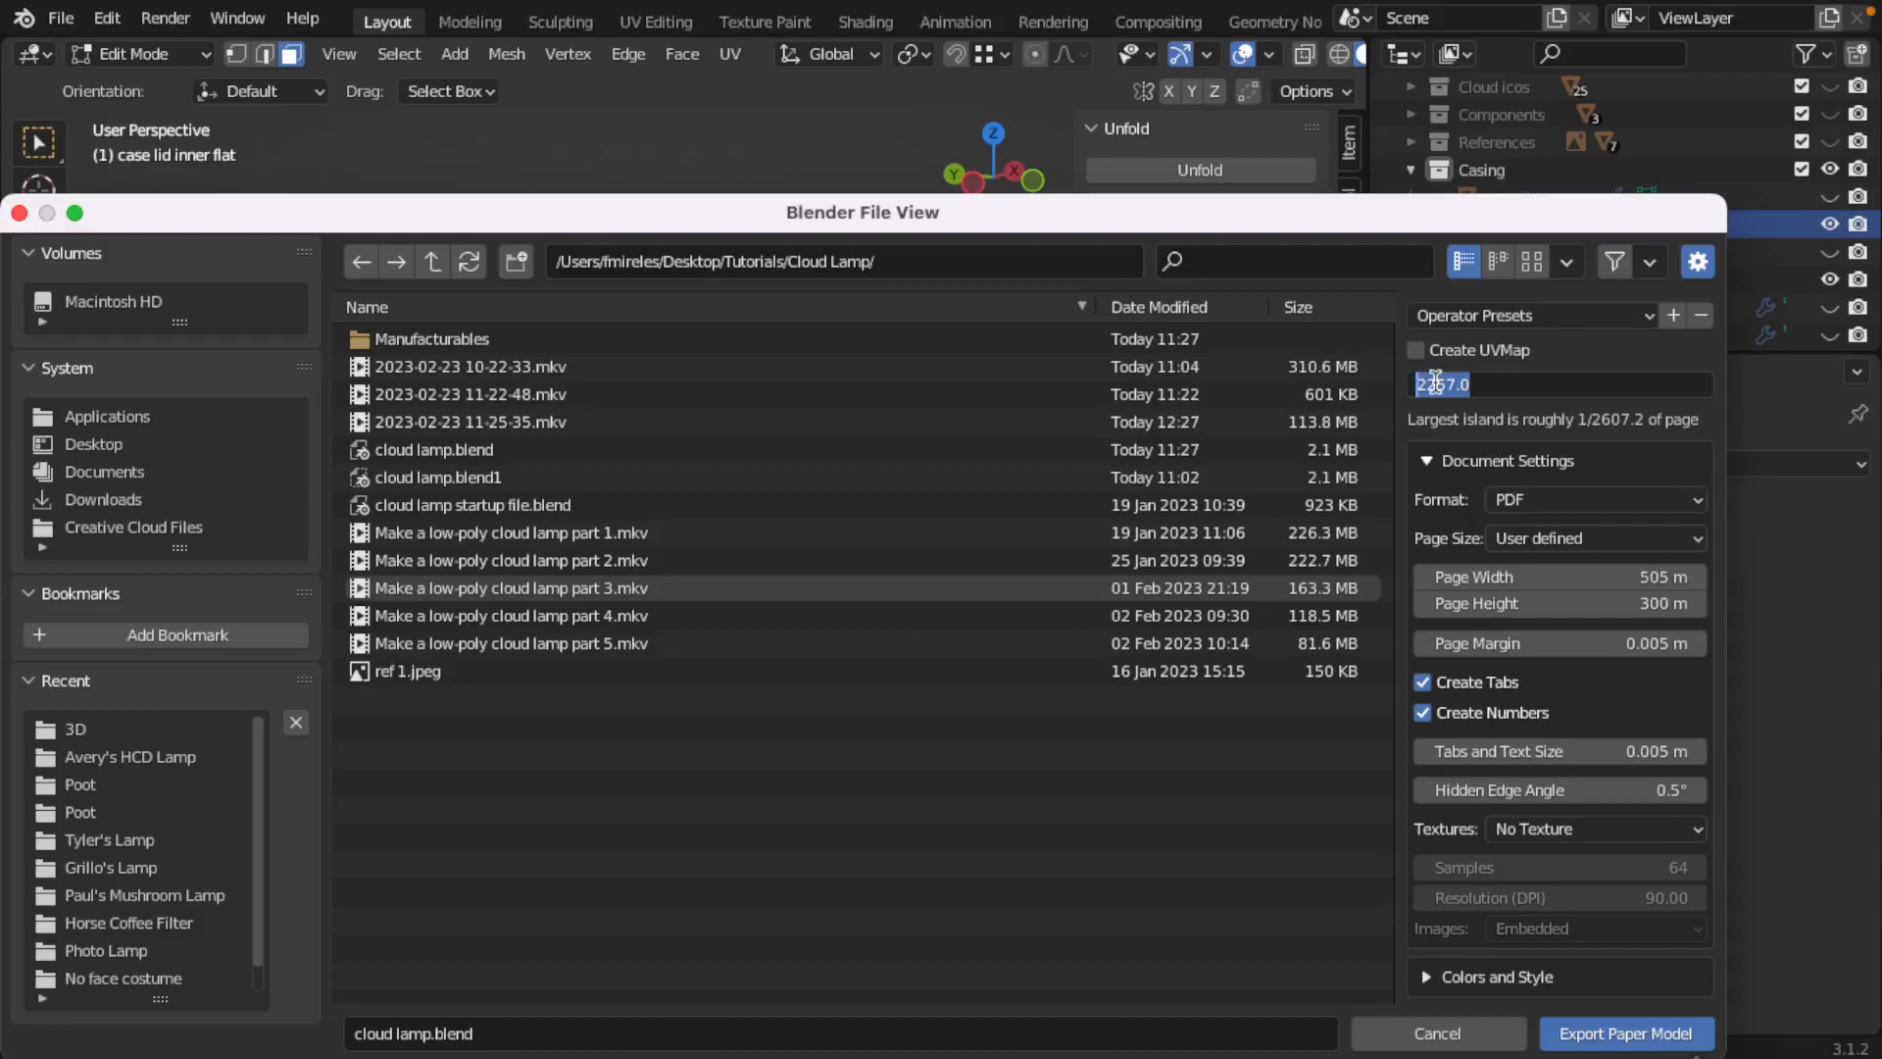
{"action": "type", "text": "1000"}
{"action": "key", "text": "Return"}
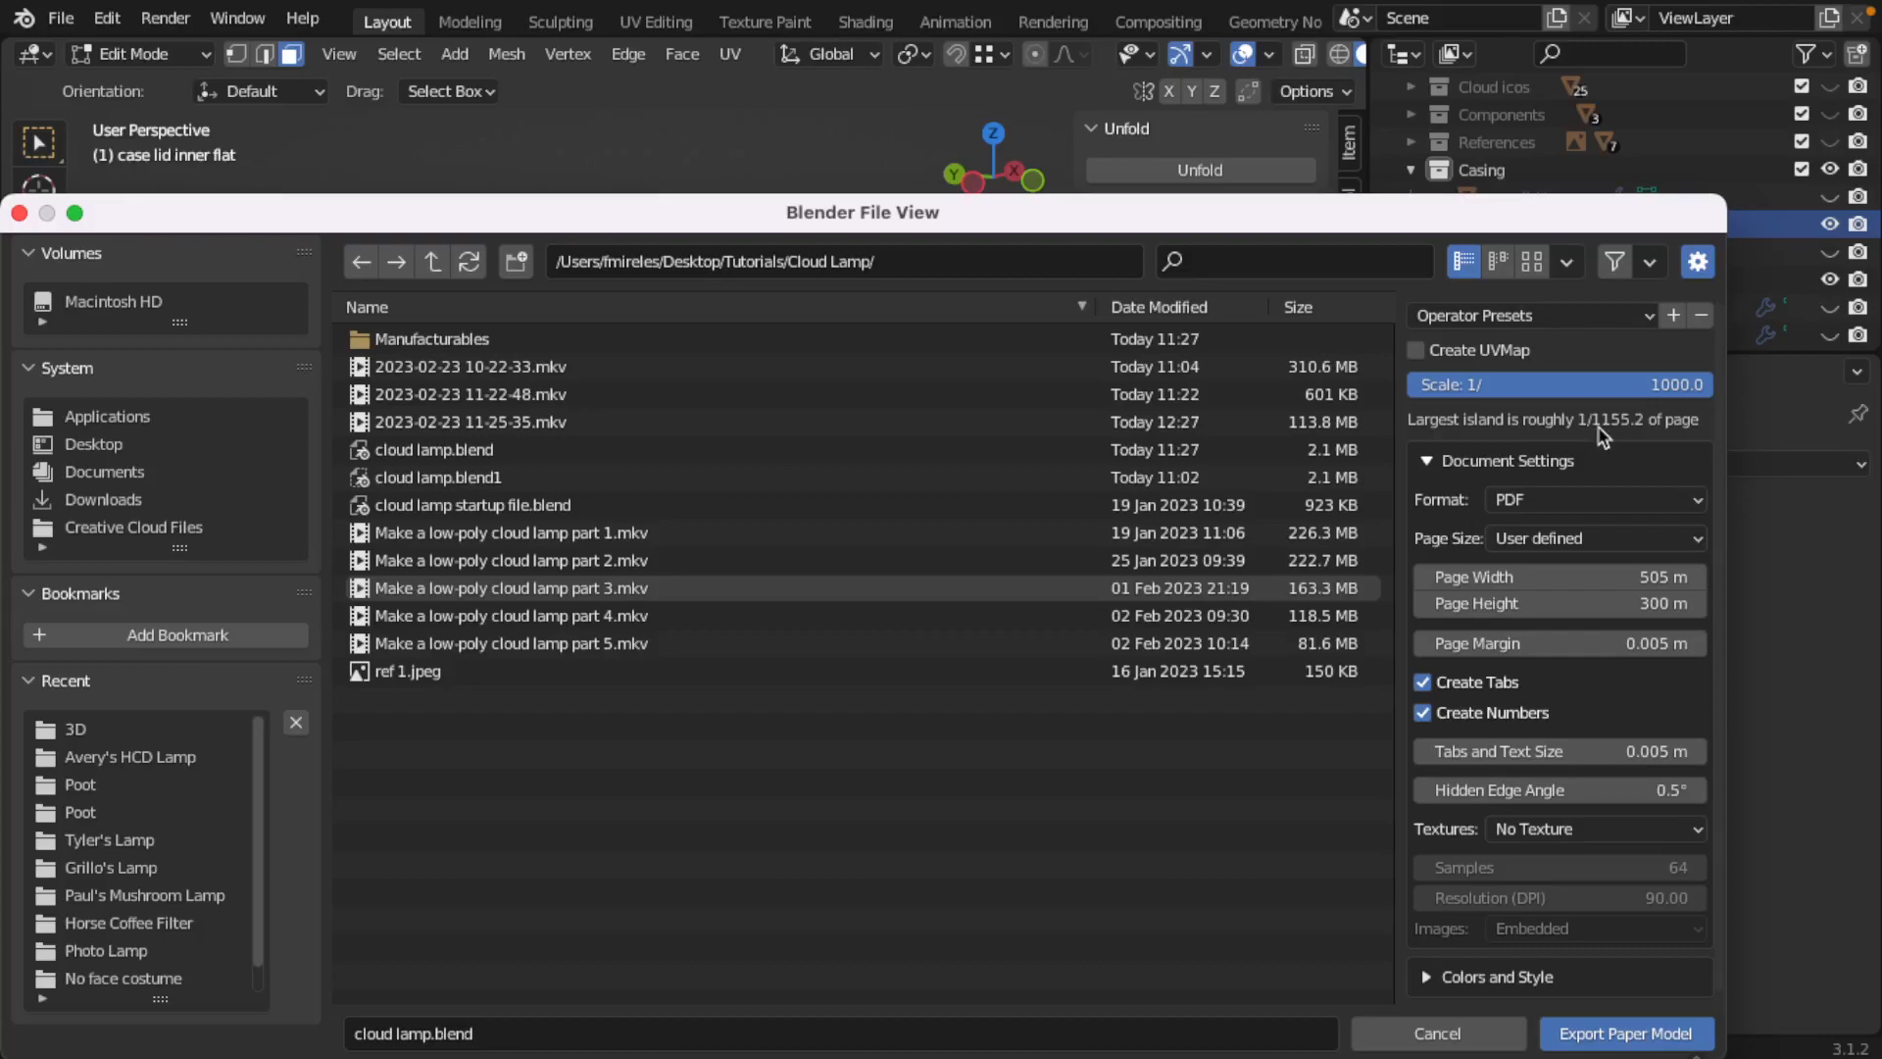
{"action": "left_click", "coordinate": [1543, 382]}
{"action": "key", "text": "BackSpace"}
{"action": "key", "text": "BackSpace"}
{"action": "key", "text": "BackSpace"}
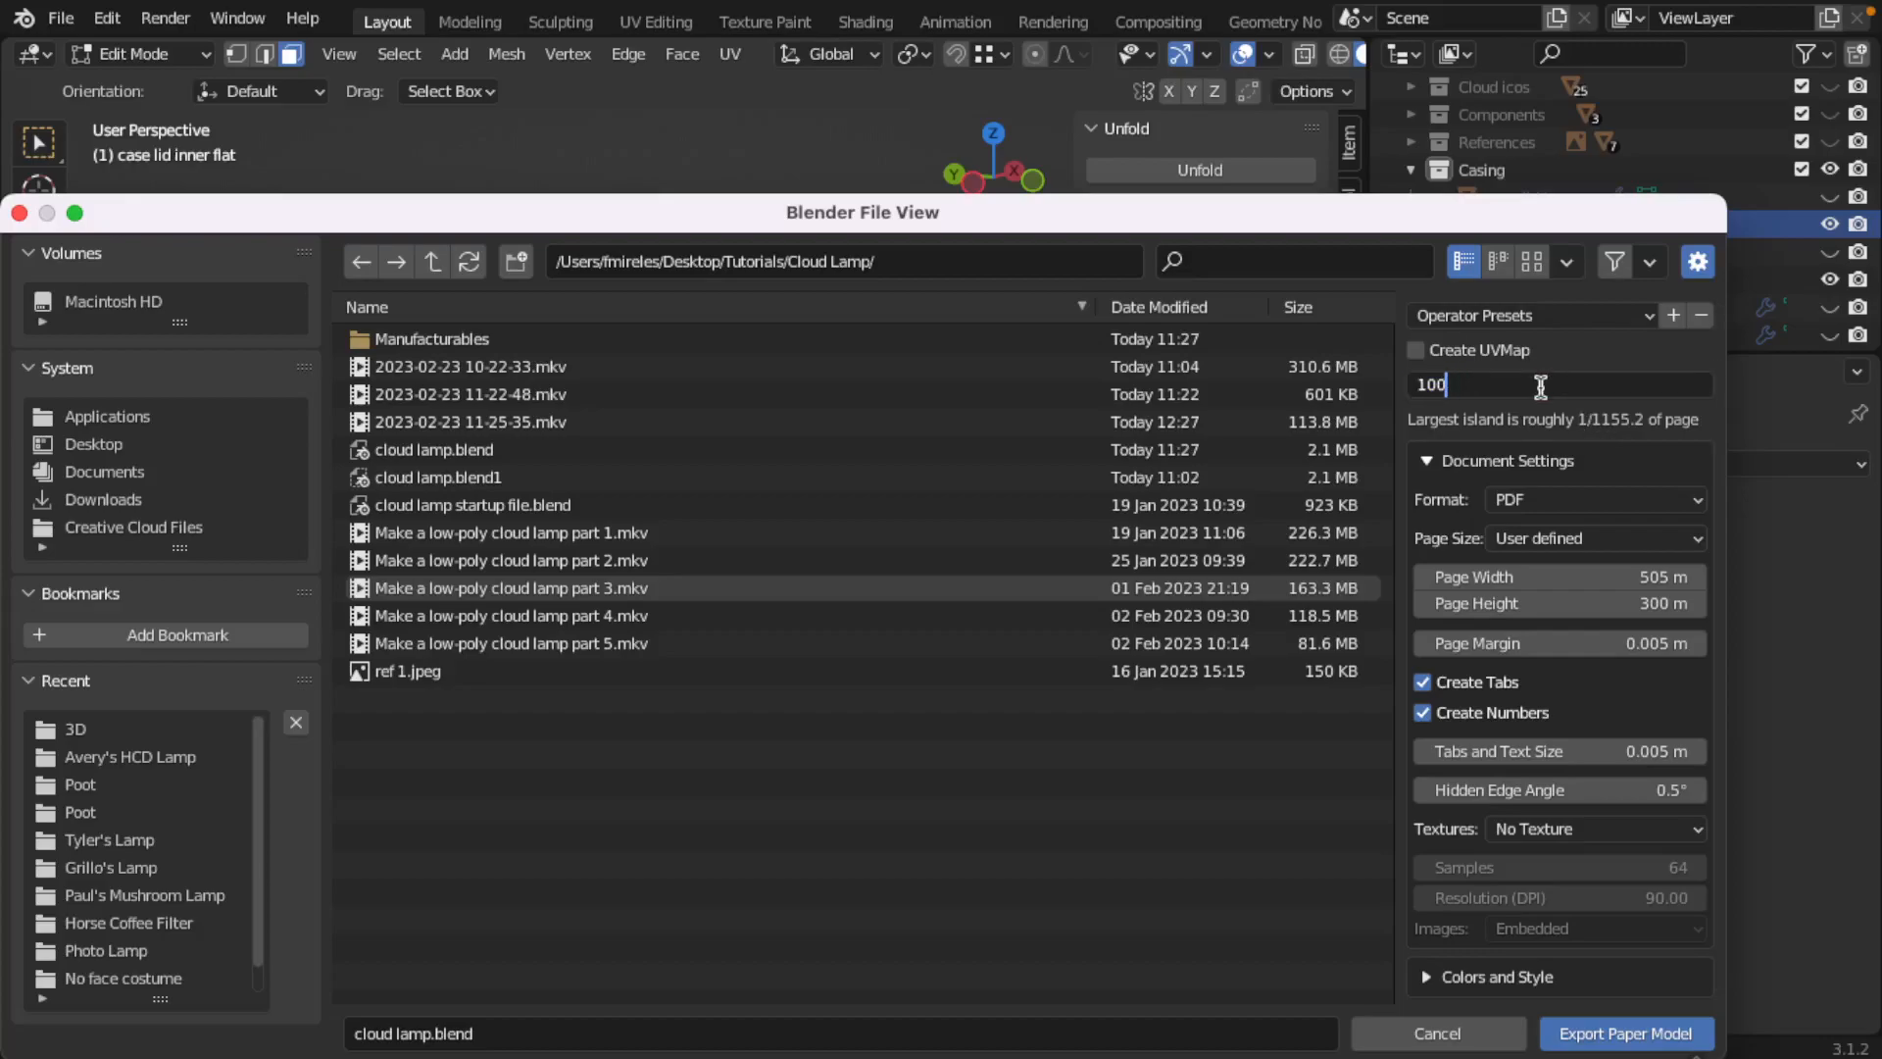
{"action": "key", "text": "Return"}
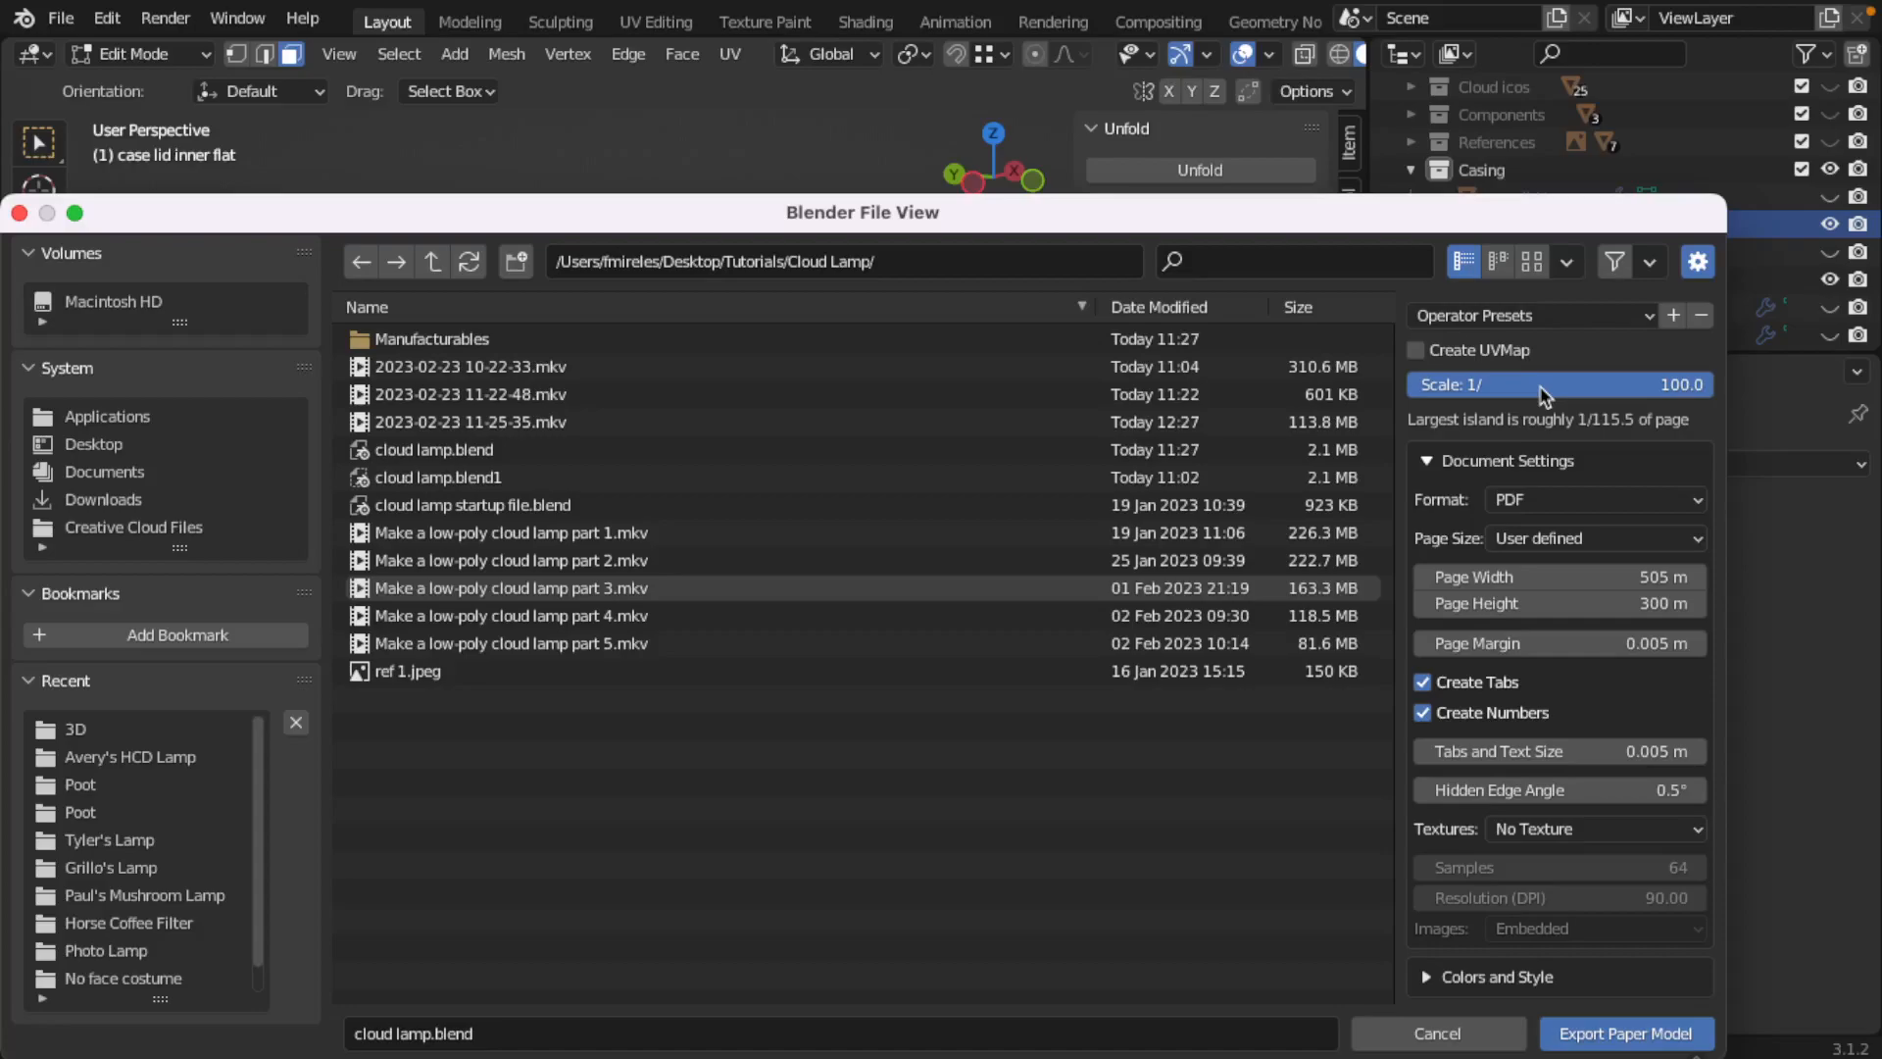
Step: Set the paper model's export scale to 1/1
{"action": "left_click", "coordinate": [1542, 392]}
{"action": "type", "text": "1"}
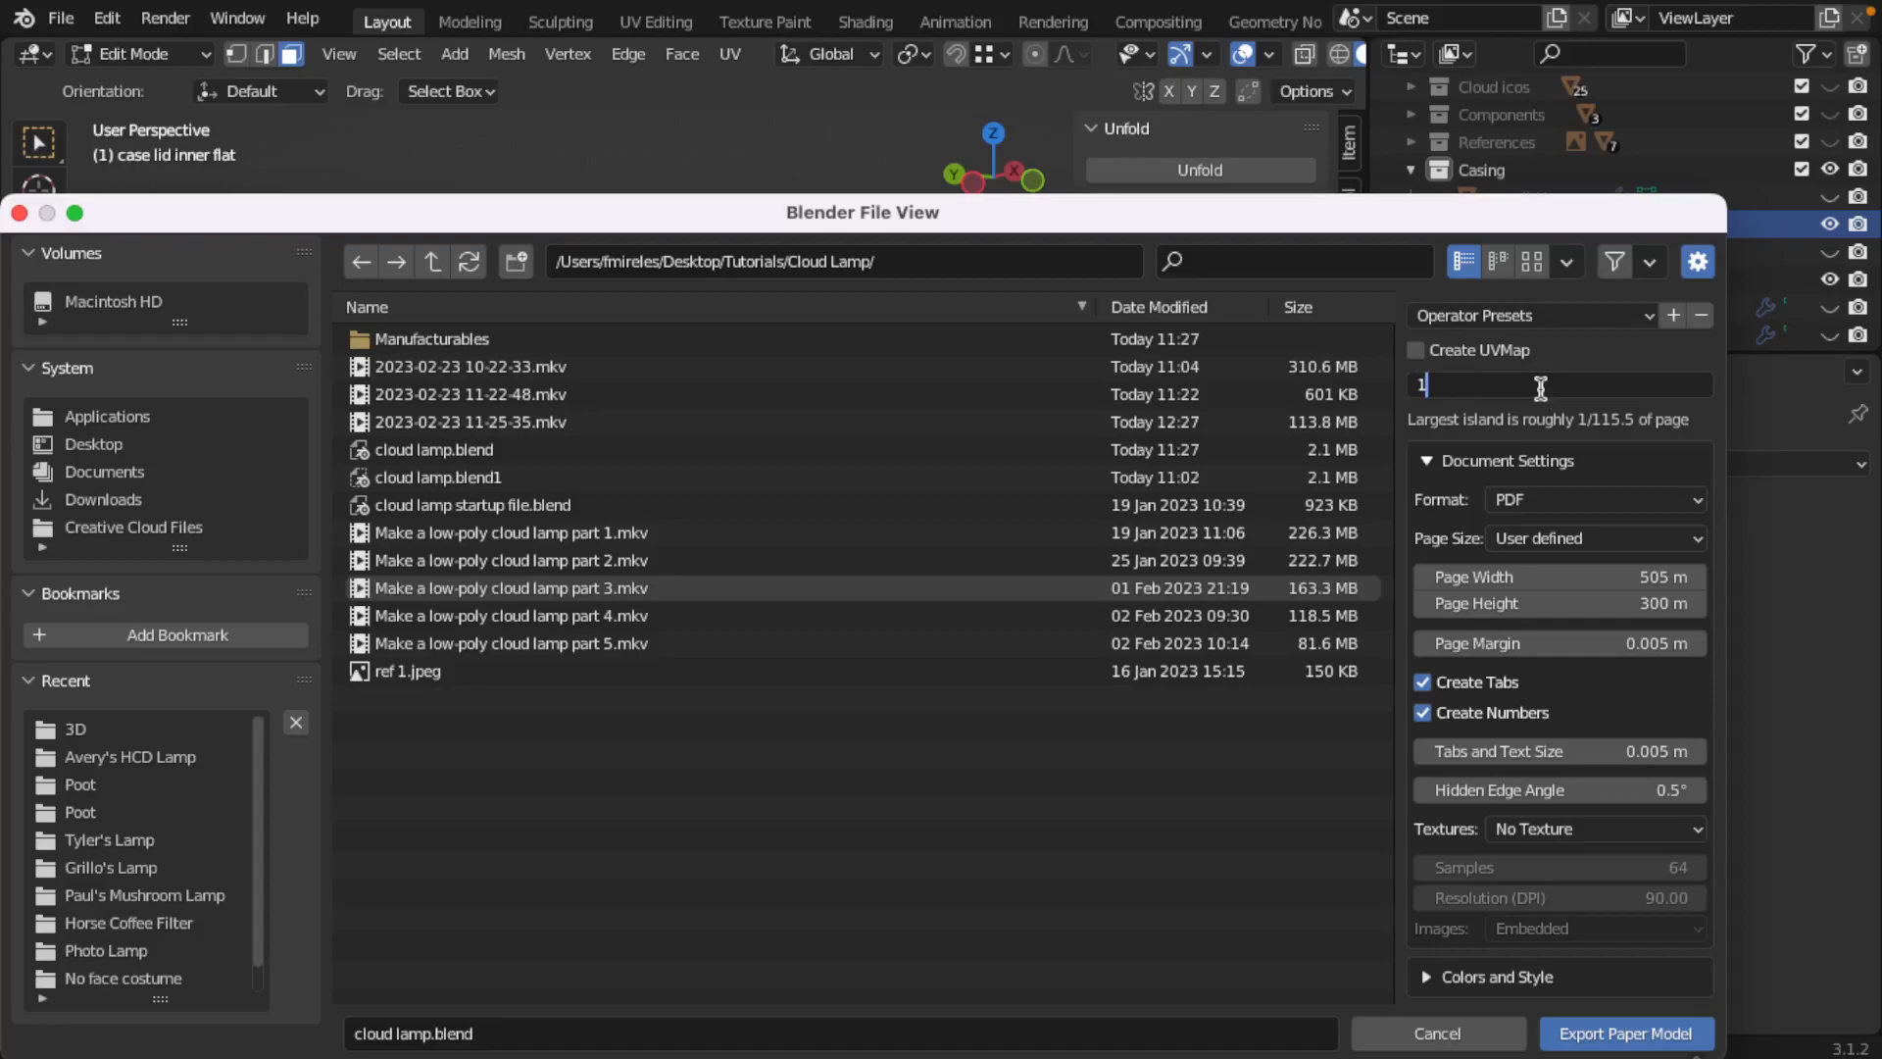
{"action": "key", "text": "Return"}
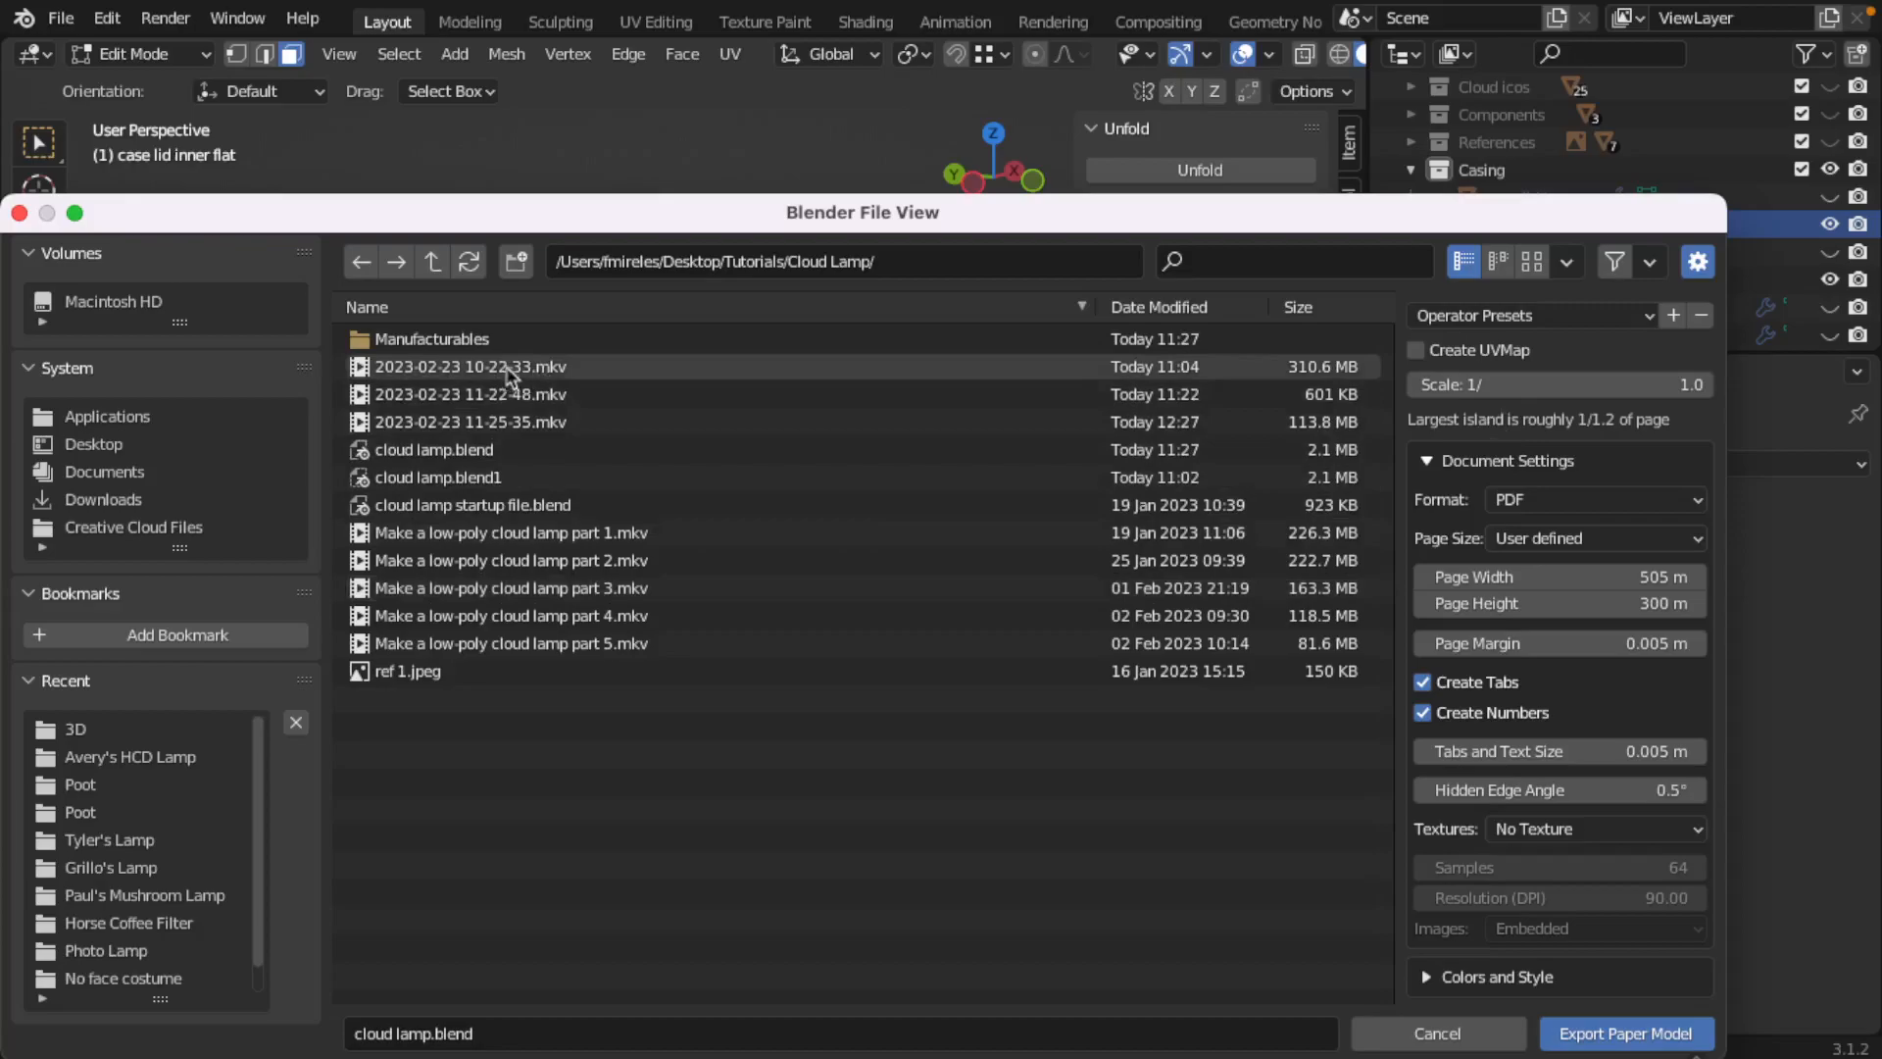
Step: Export the paper model as cloud lamp-inner.blend into the Manufacturables/2D folder and return to Object Mode
{"action": "double_click", "coordinate": [432, 342]}
{"action": "left_click", "coordinate": [390, 343]}
{"action": "double_click", "coordinate": [390, 343]}
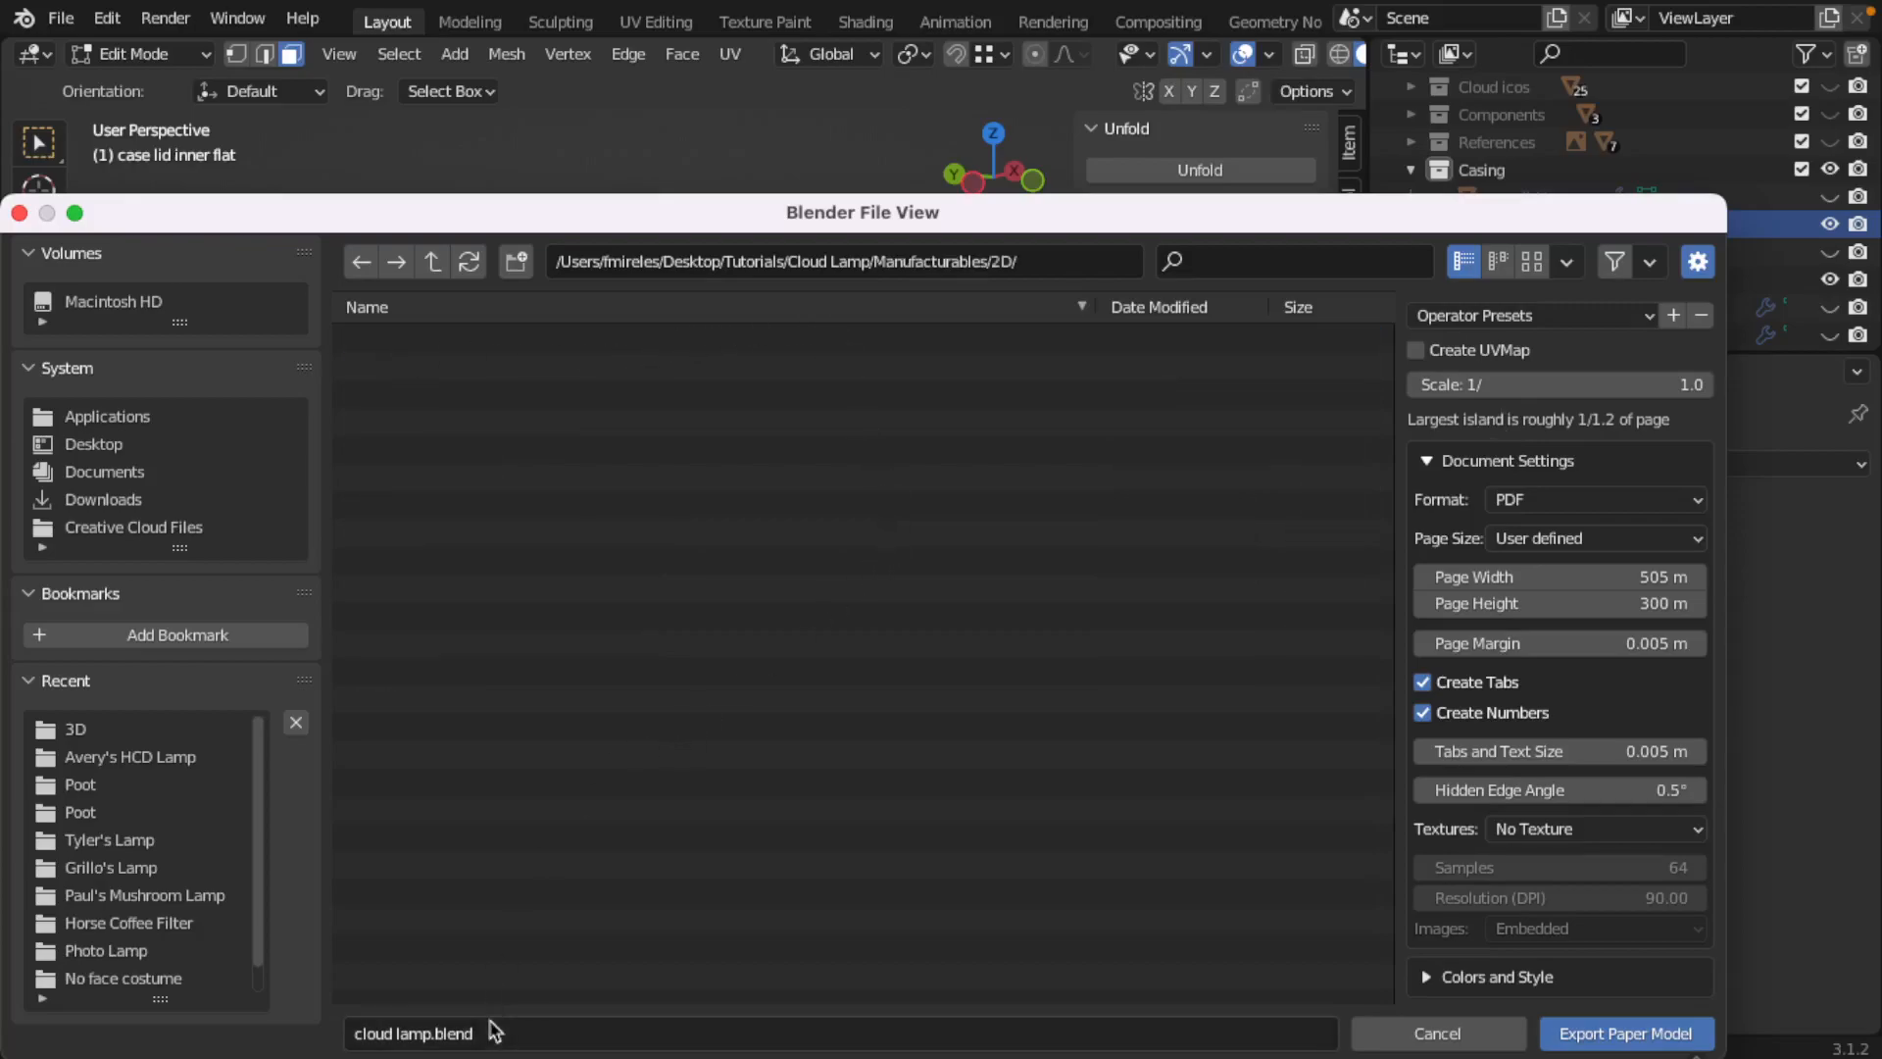
{"action": "left_click", "coordinate": [432, 1032]}
{"action": "left_click", "coordinate": [431, 1032]}
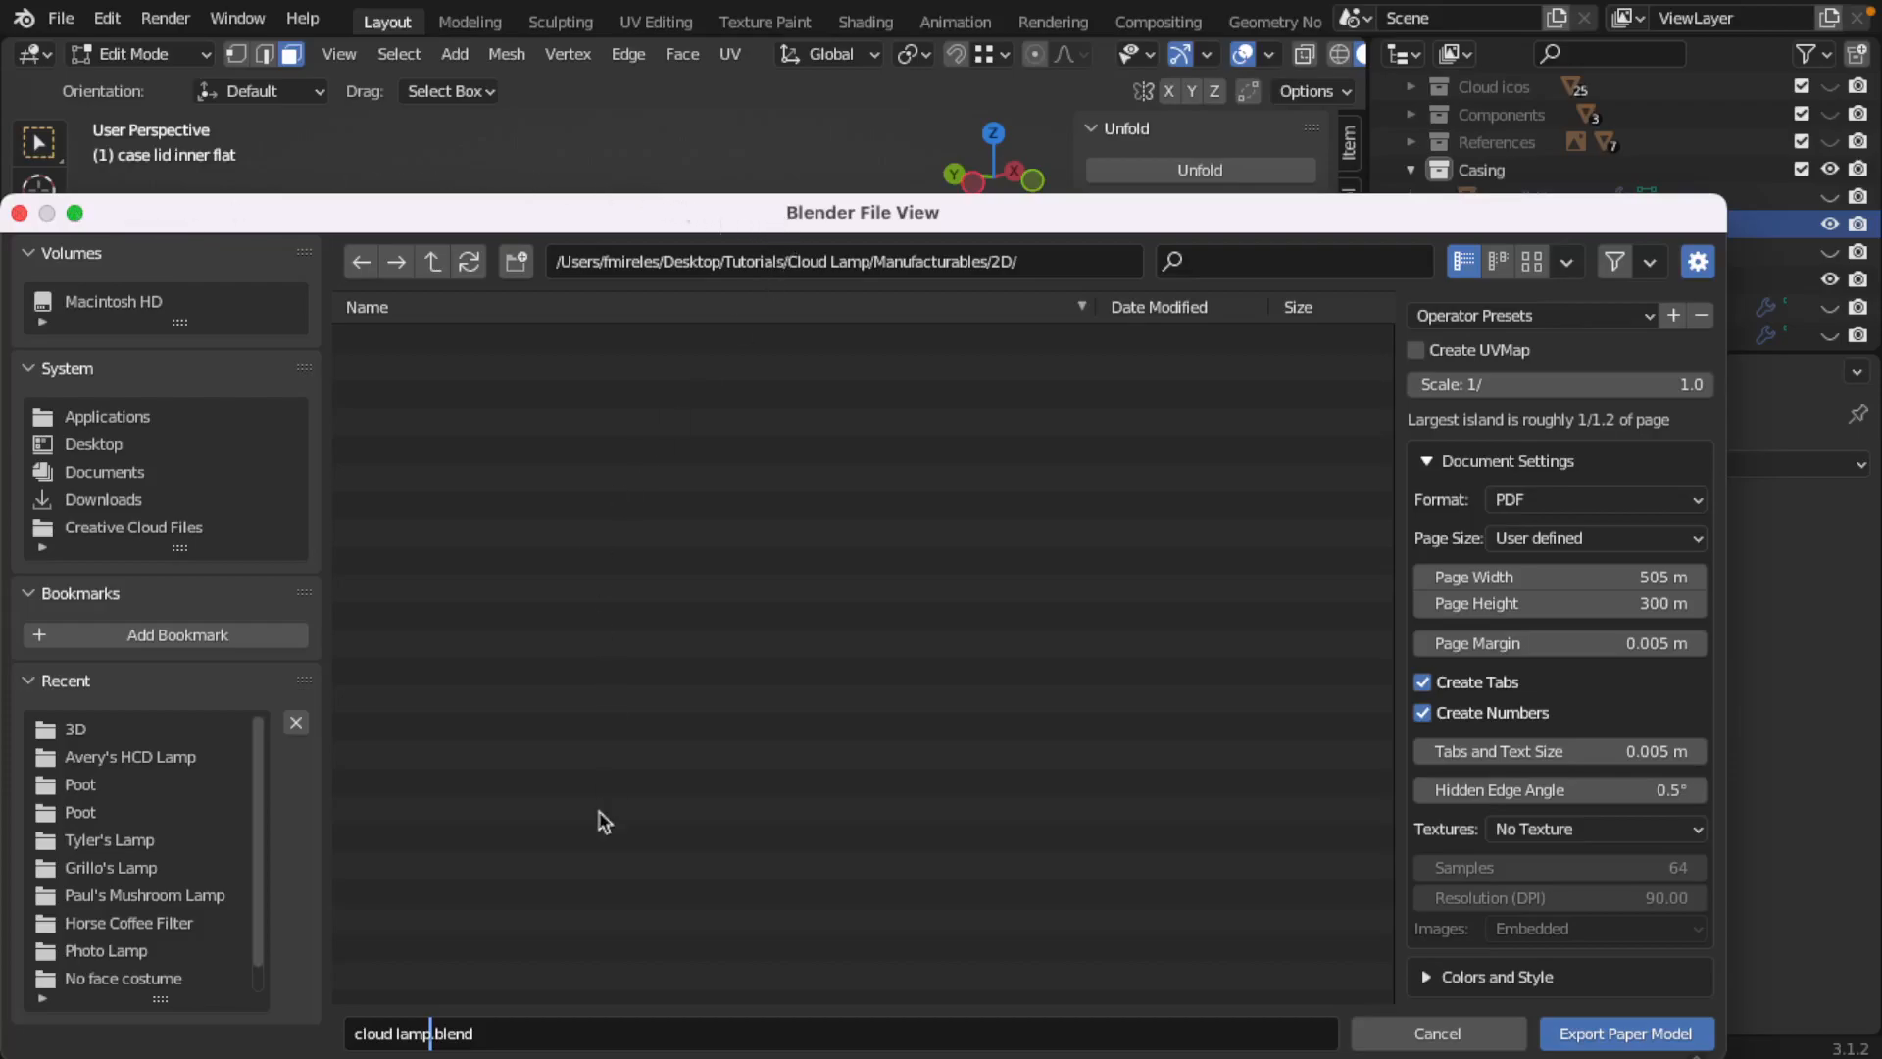
{"action": "type", "text": "lamp-inner"}
{"action": "left_click", "coordinate": [1605, 1037]}
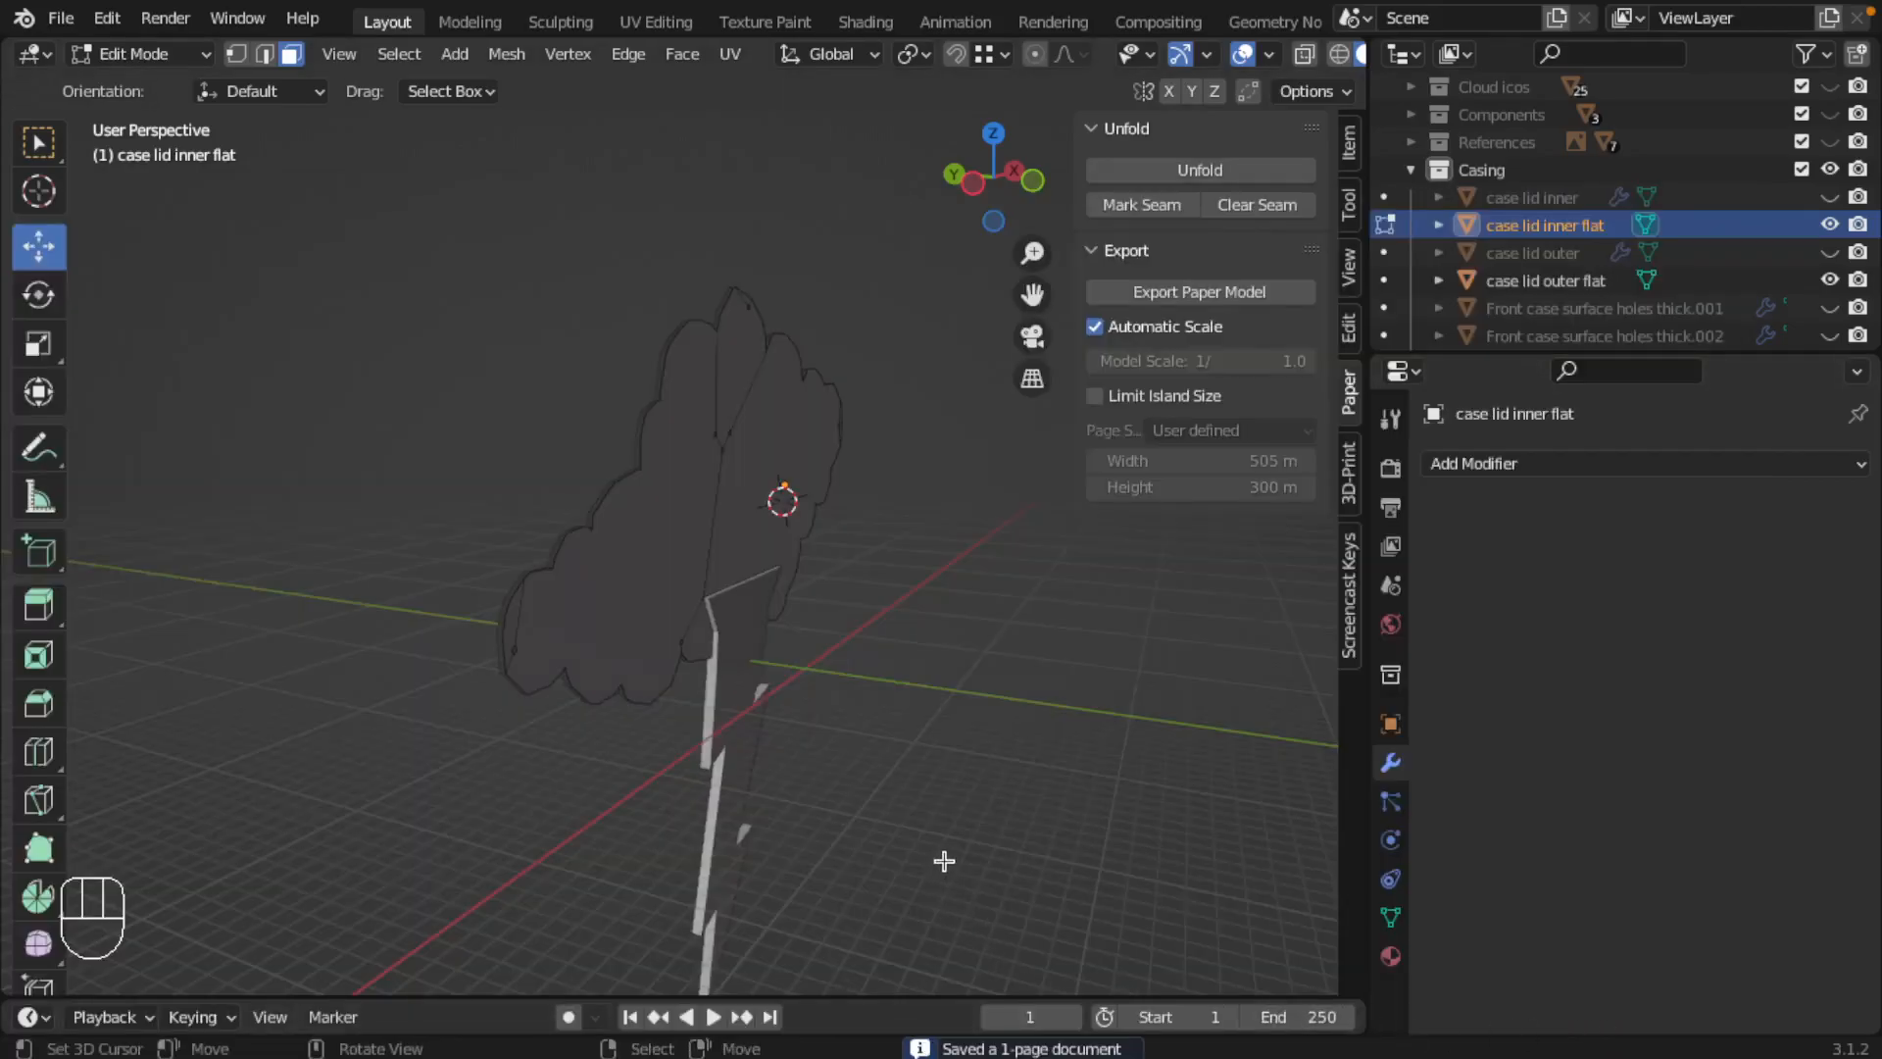
{"action": "key", "text": "Tab"}
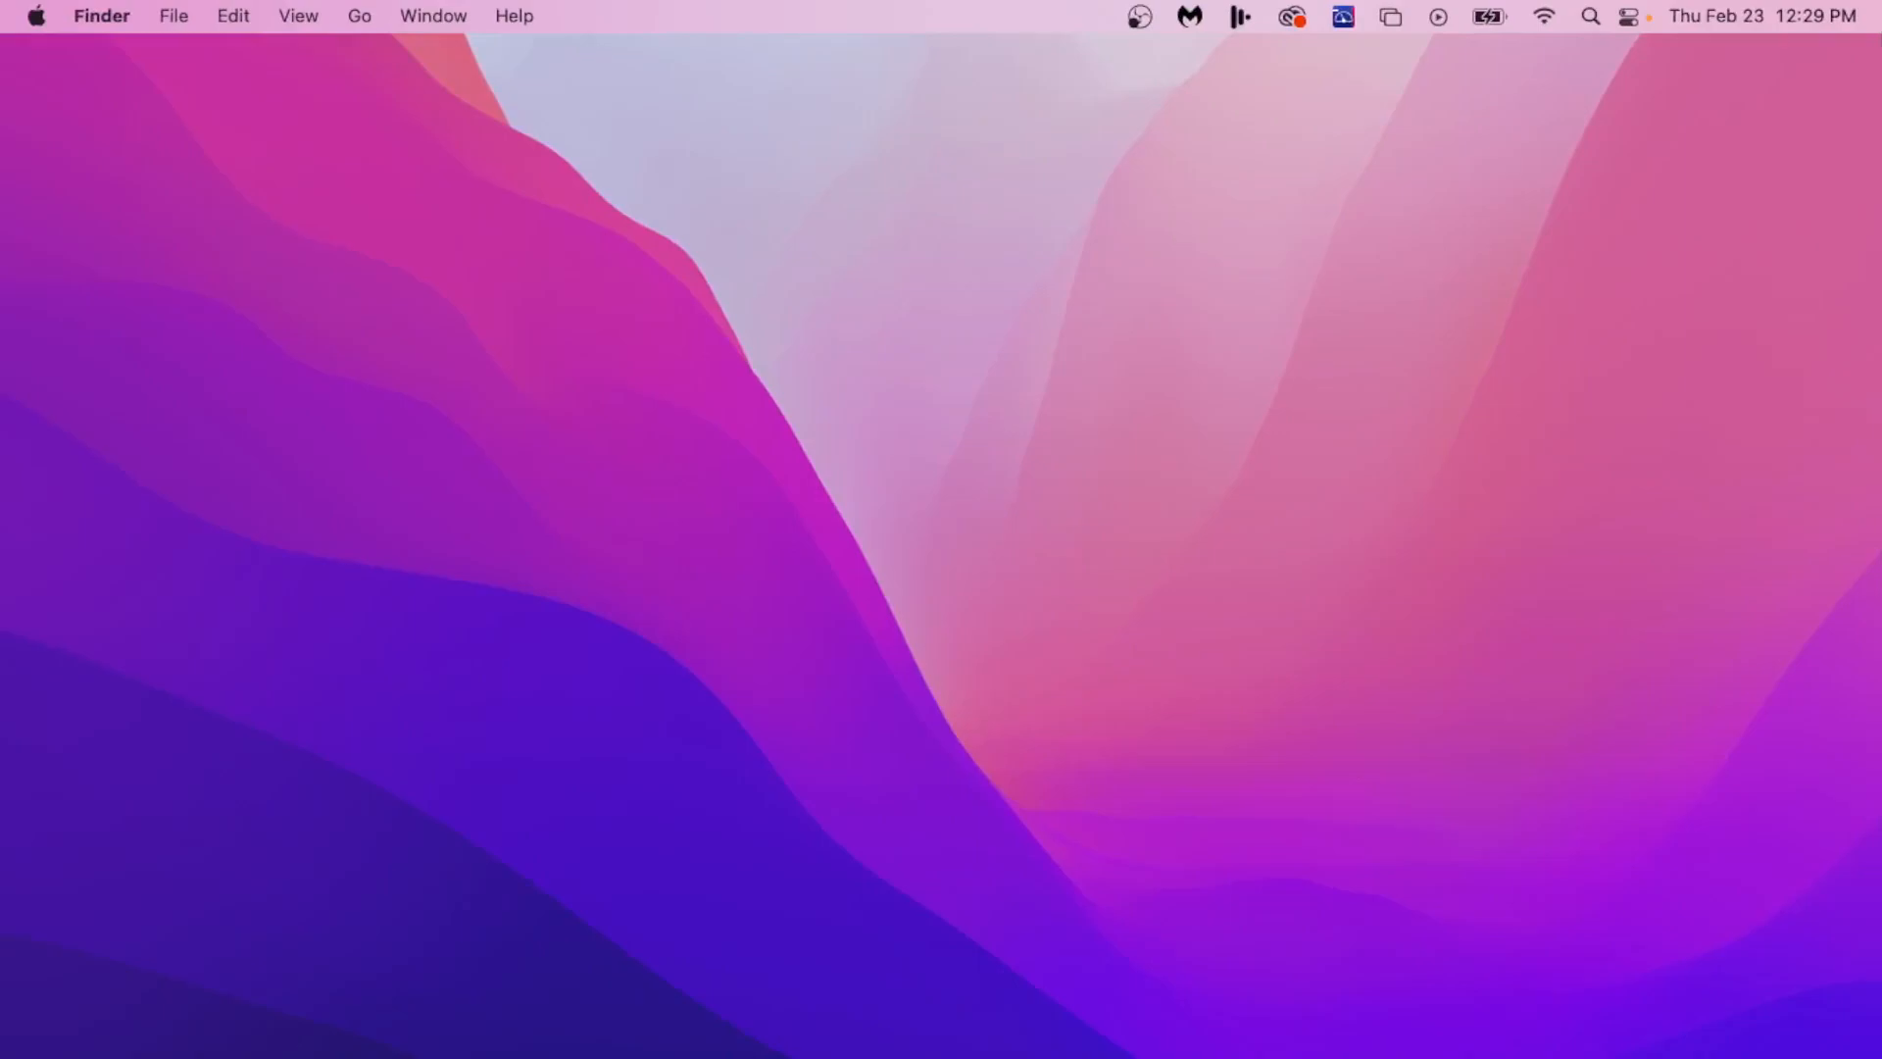
Step: Switch to Finder, open cloud lamp-inner.blend.pdf from Cloud Lamp/Manufacturables/2D to inspect its page, and close it
{"action": "left_click", "coordinate": [489, 1020]}
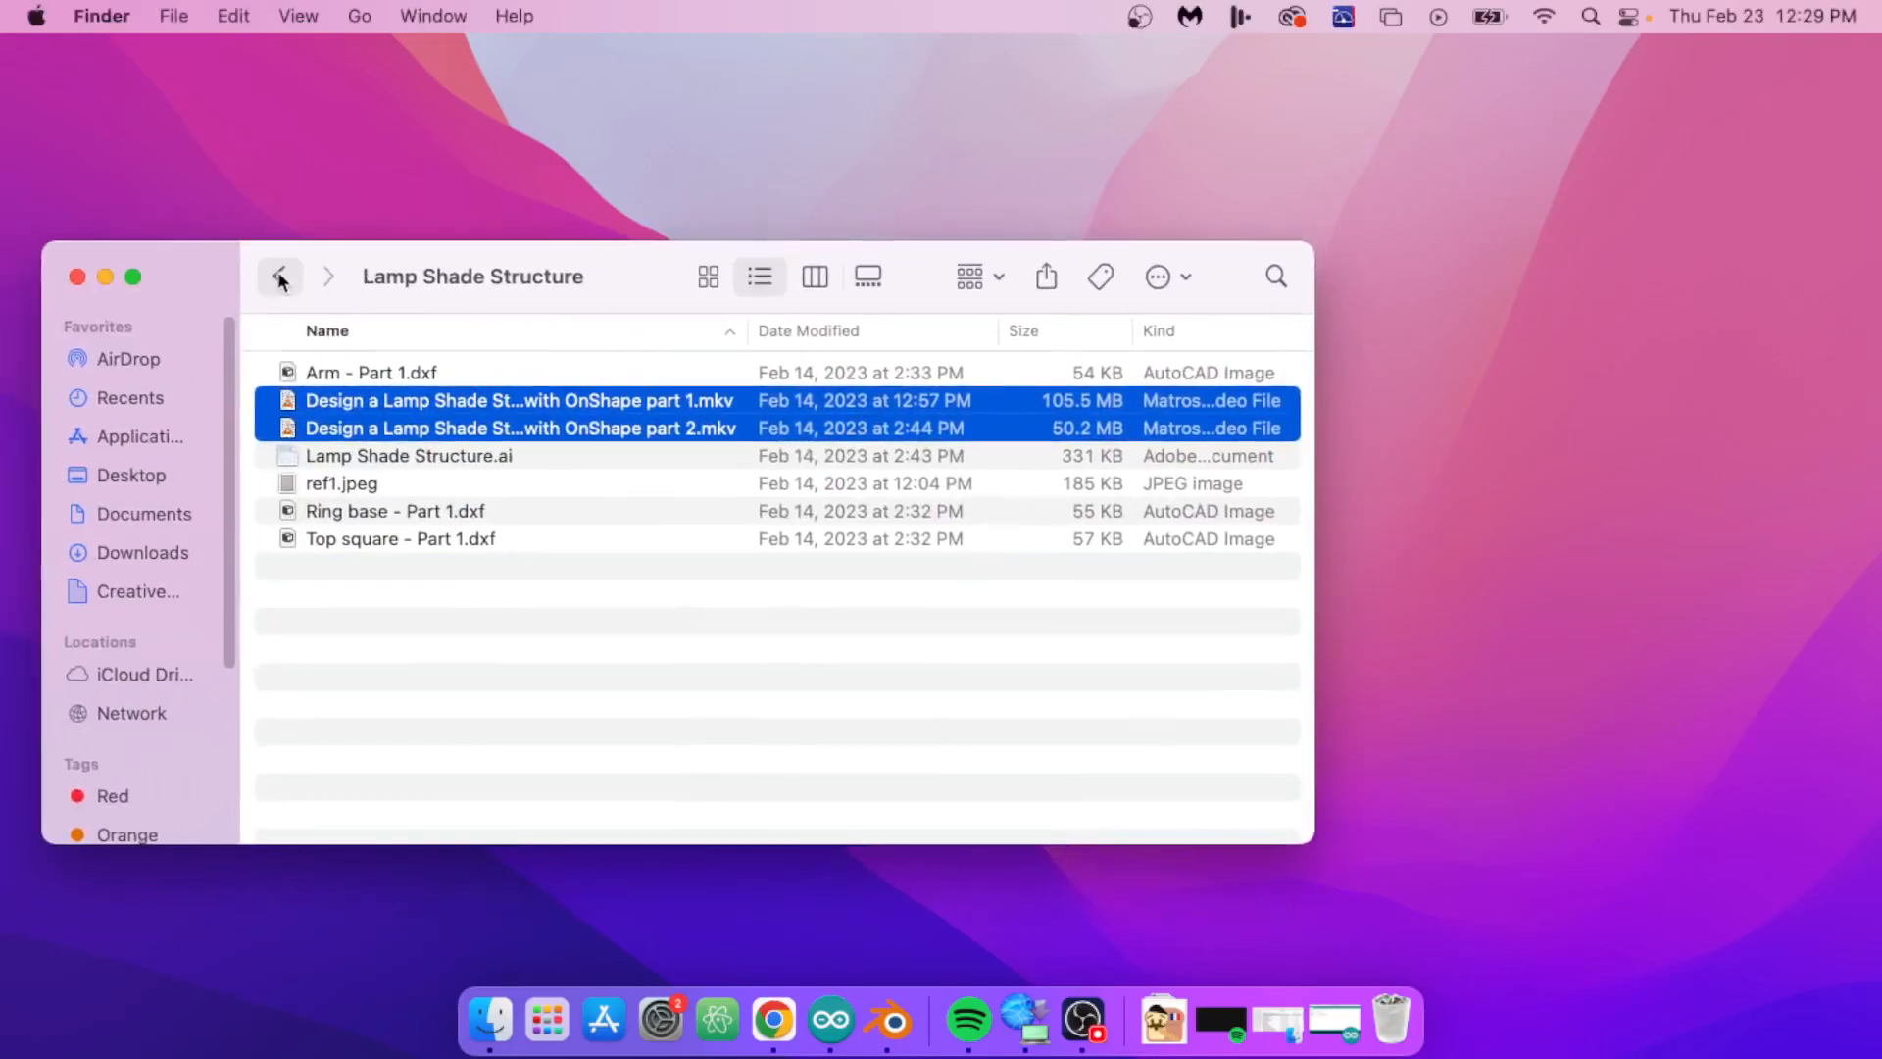
{"action": "left_click", "coordinate": [279, 278]}
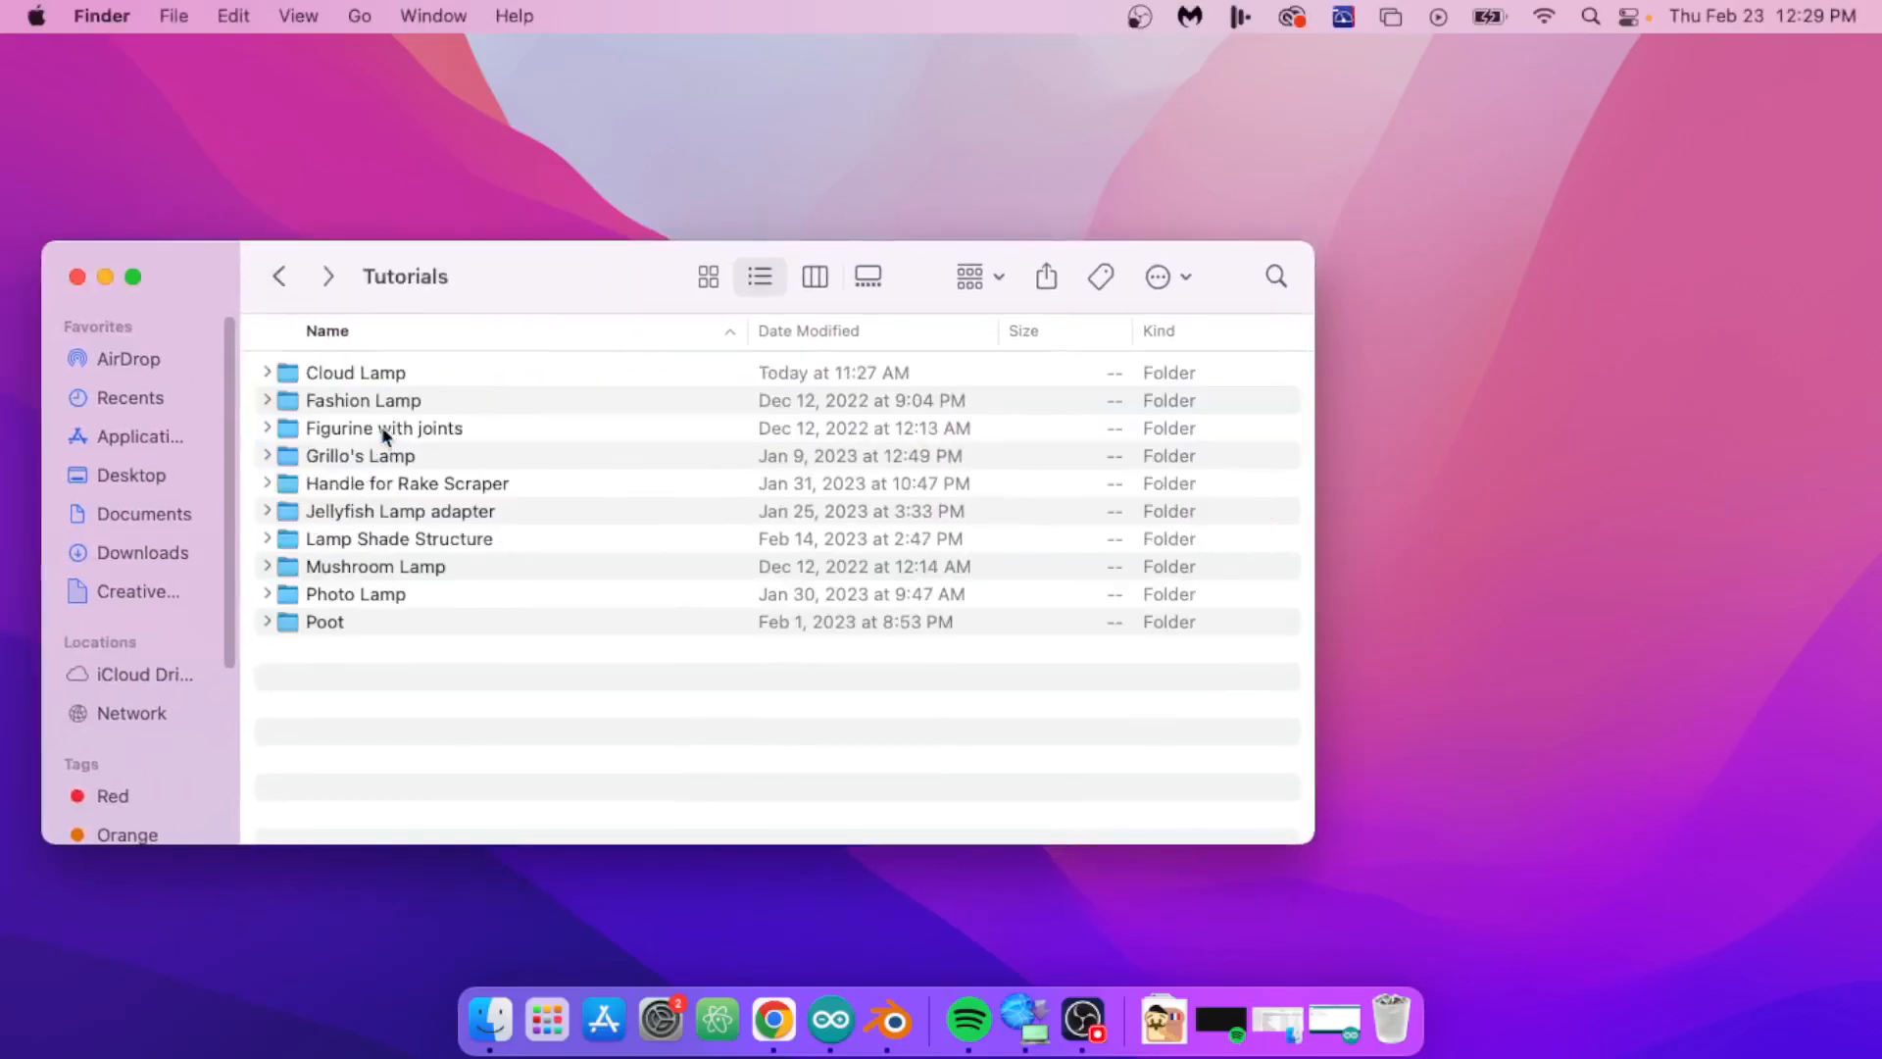
{"action": "double_click", "coordinate": [347, 374]}
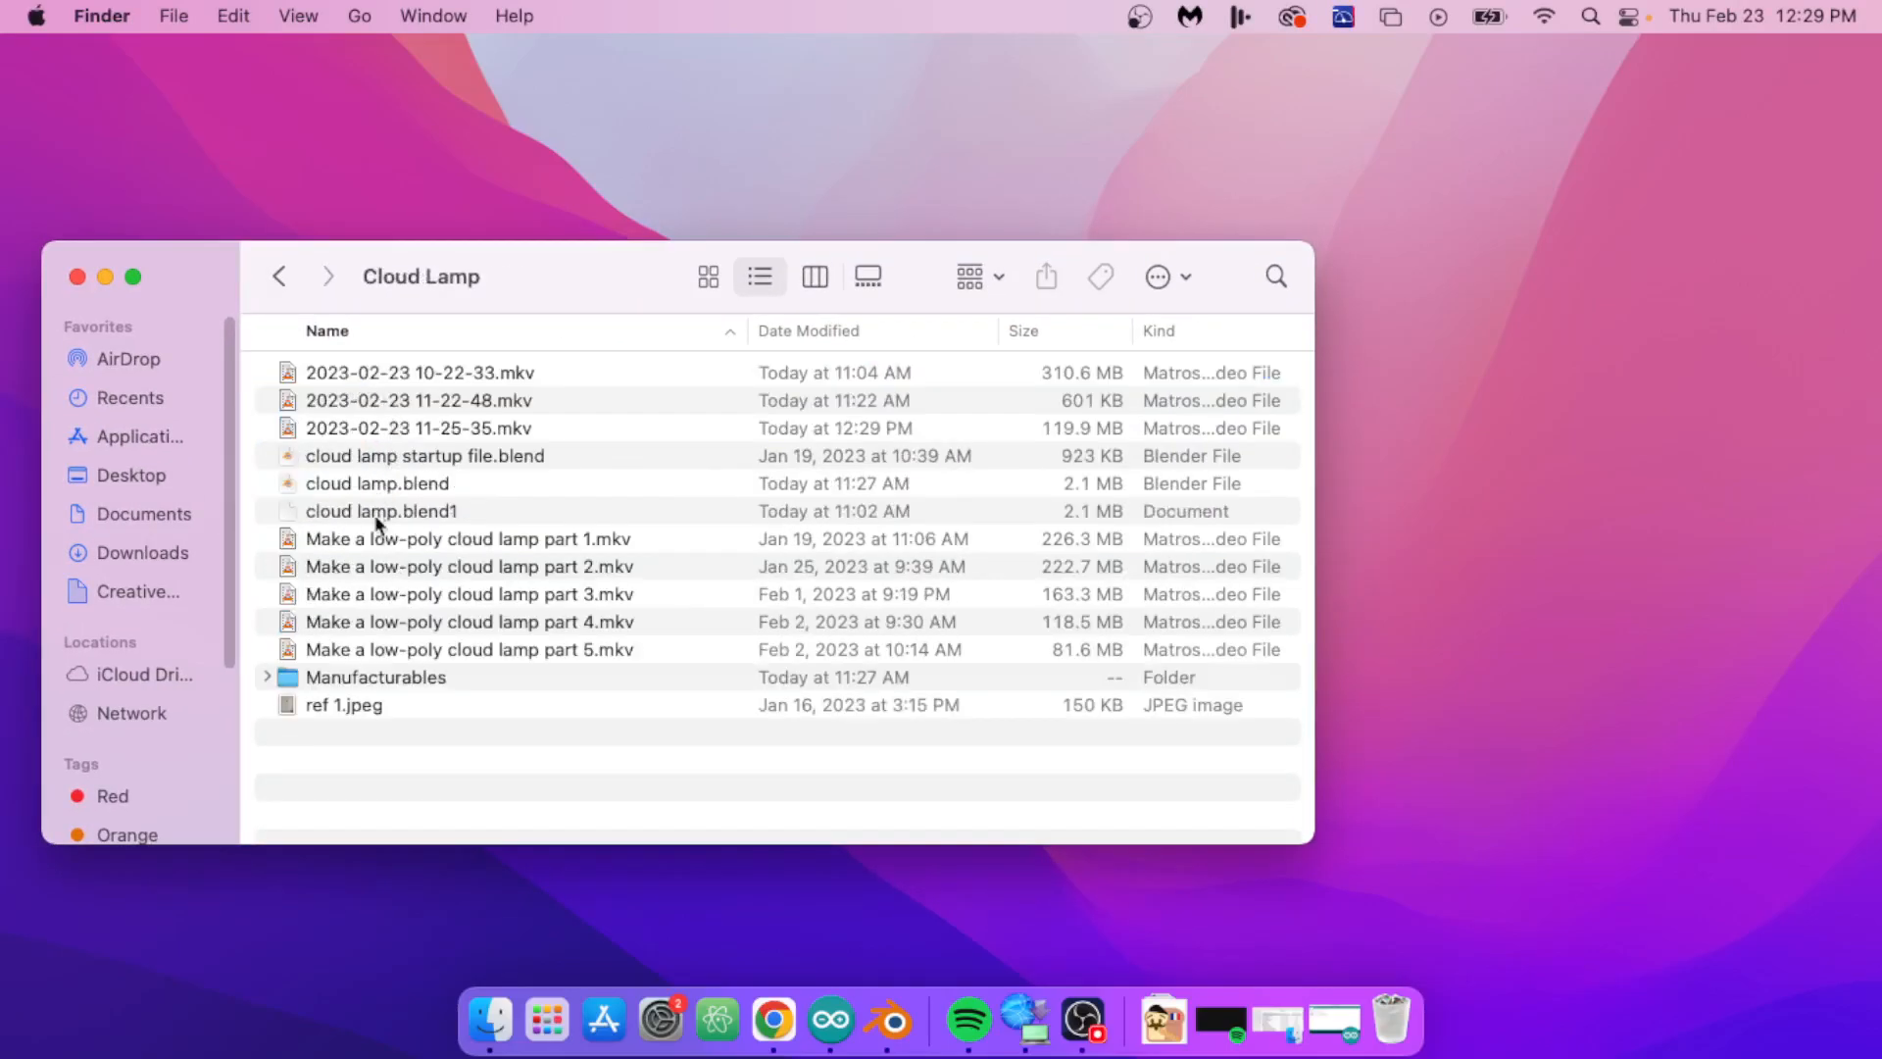
{"action": "double_click", "coordinate": [364, 676]}
{"action": "double_click", "coordinate": [313, 376]}
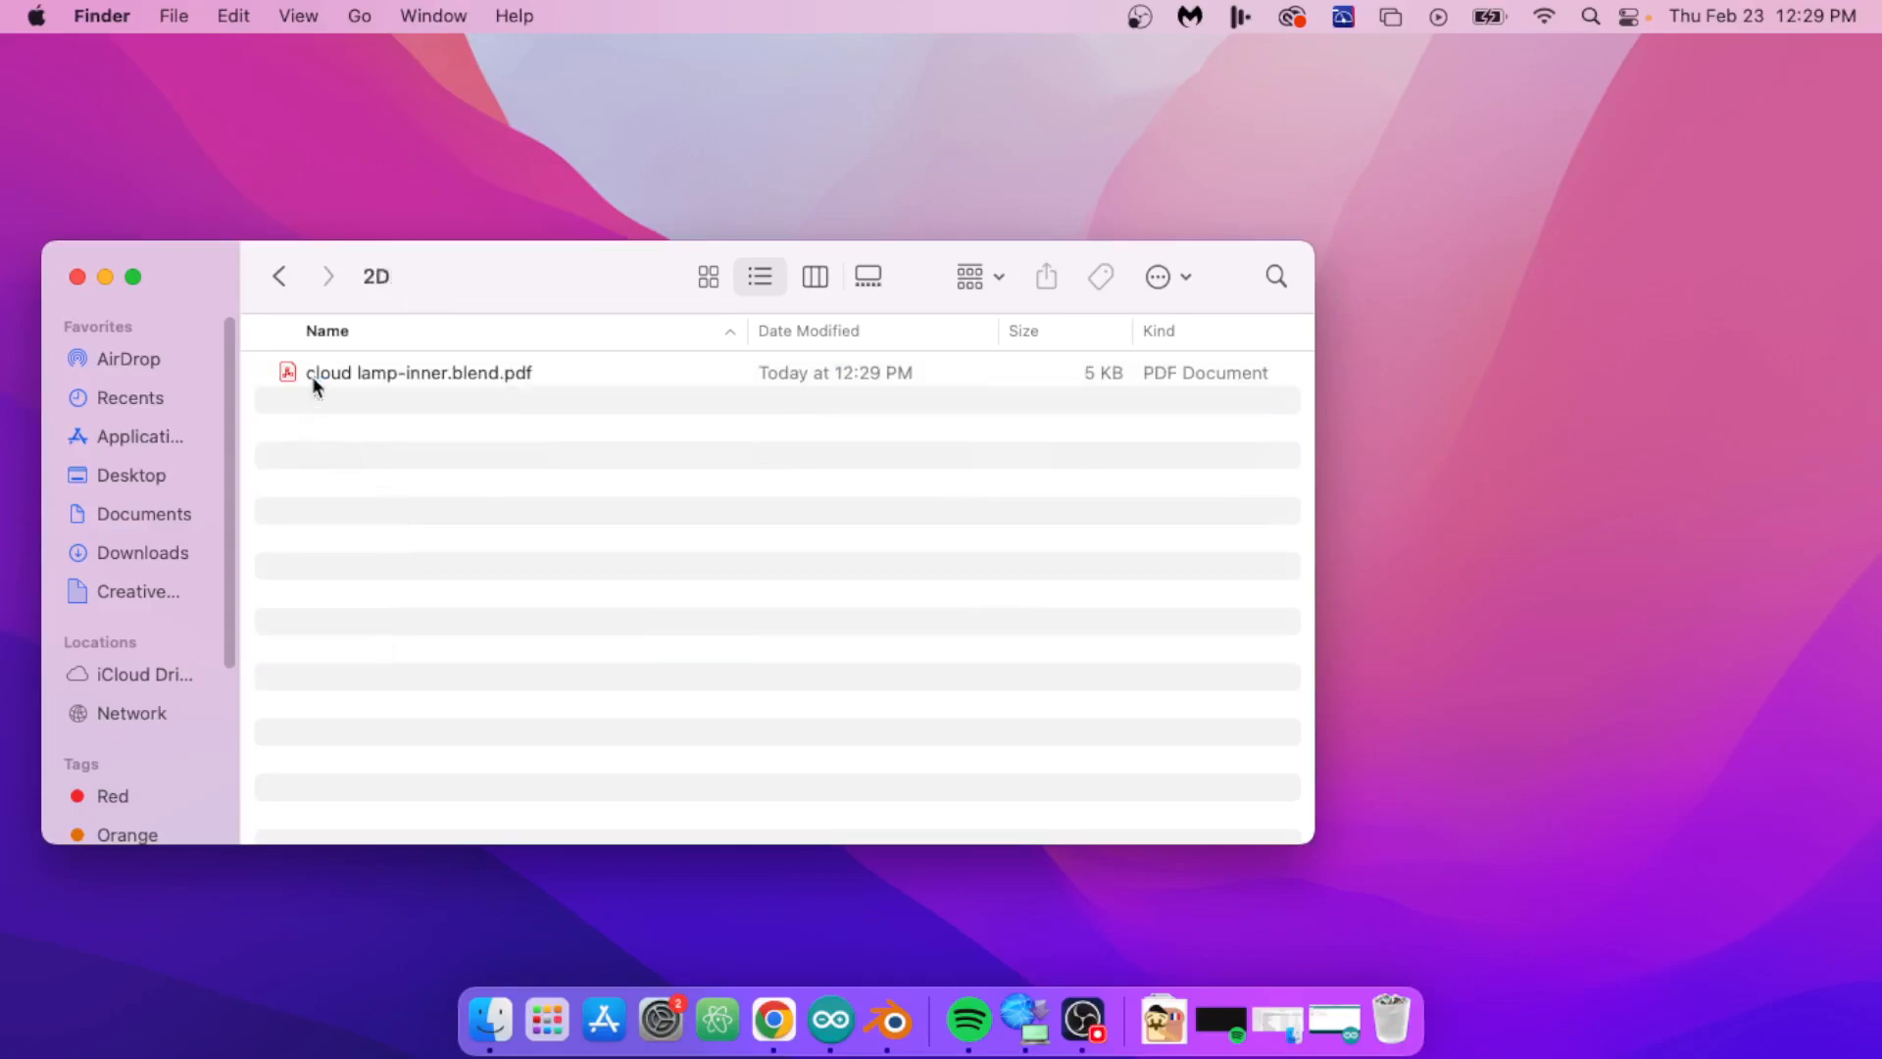
{"action": "left_click", "coordinate": [375, 374]}
{"action": "double_click", "coordinate": [379, 371]}
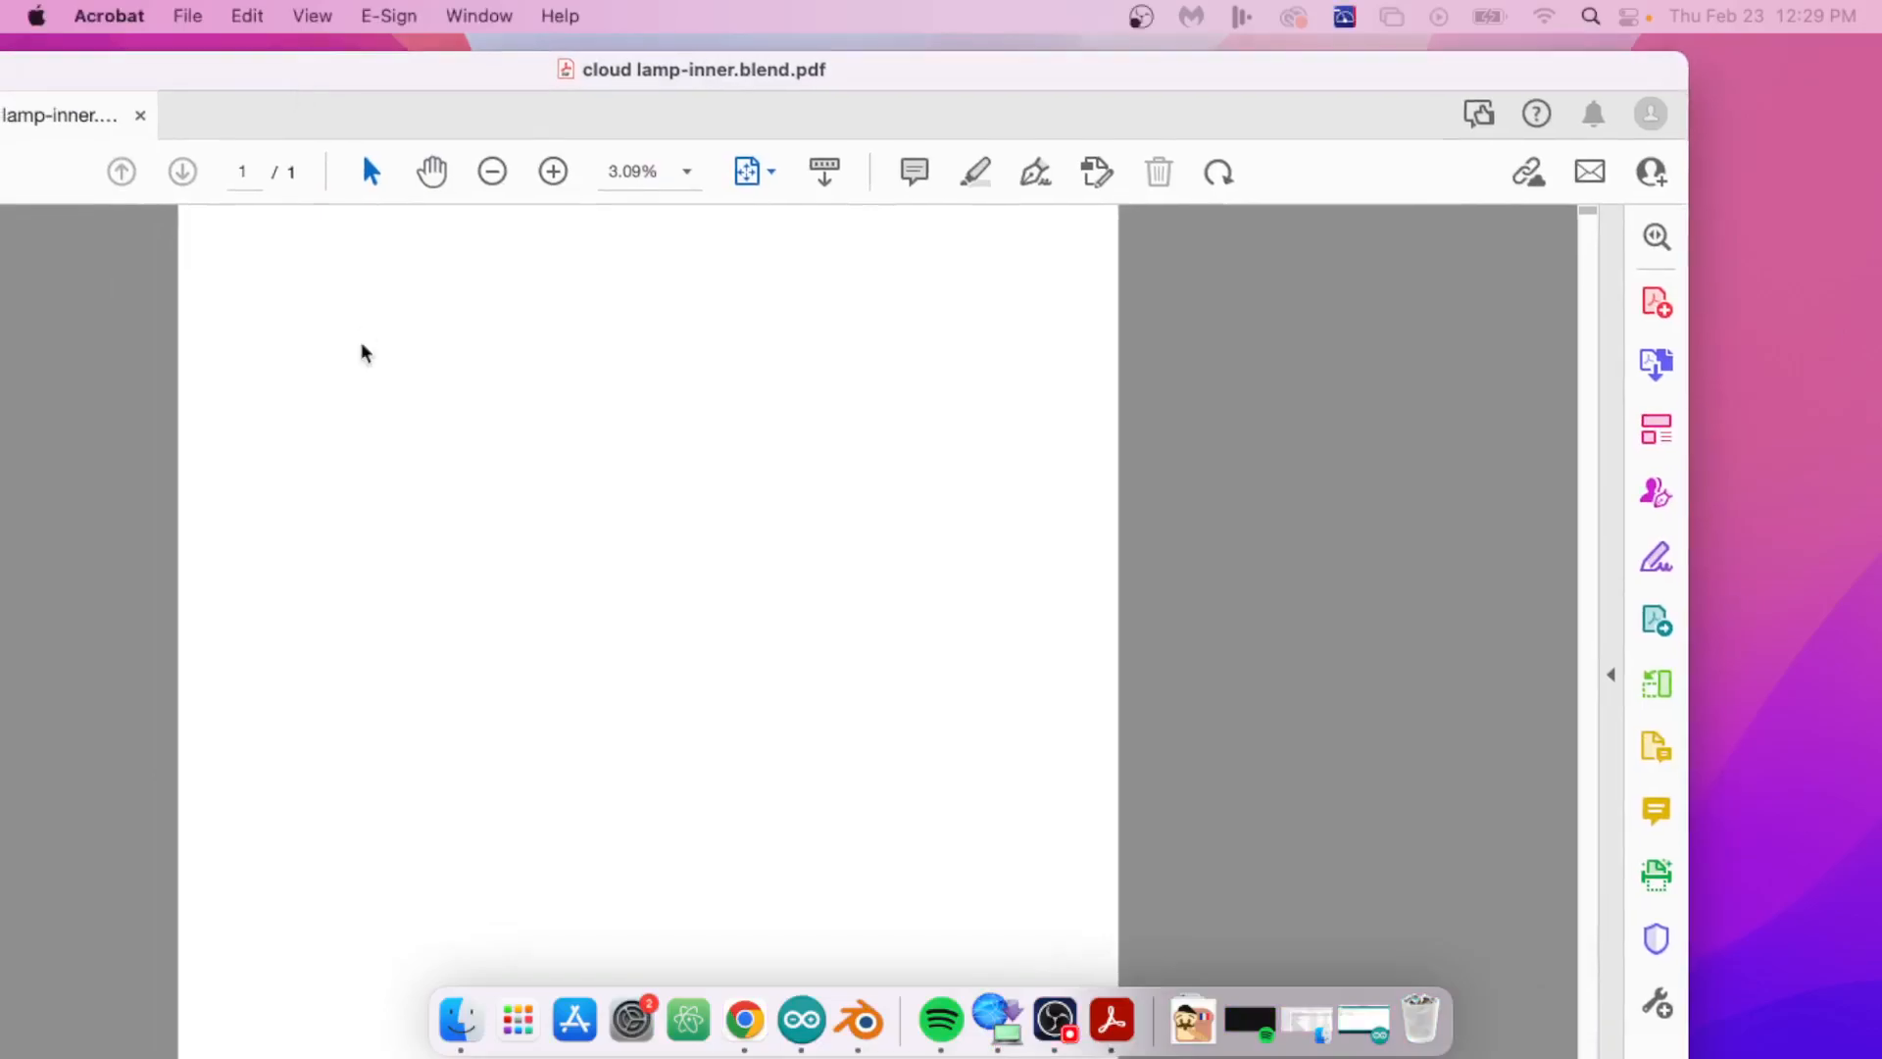
{"action": "left_click_drag", "start_coordinate": [144, 85], "coordinate": [316, 105]}
{"action": "left_click", "coordinate": [145, 104]}
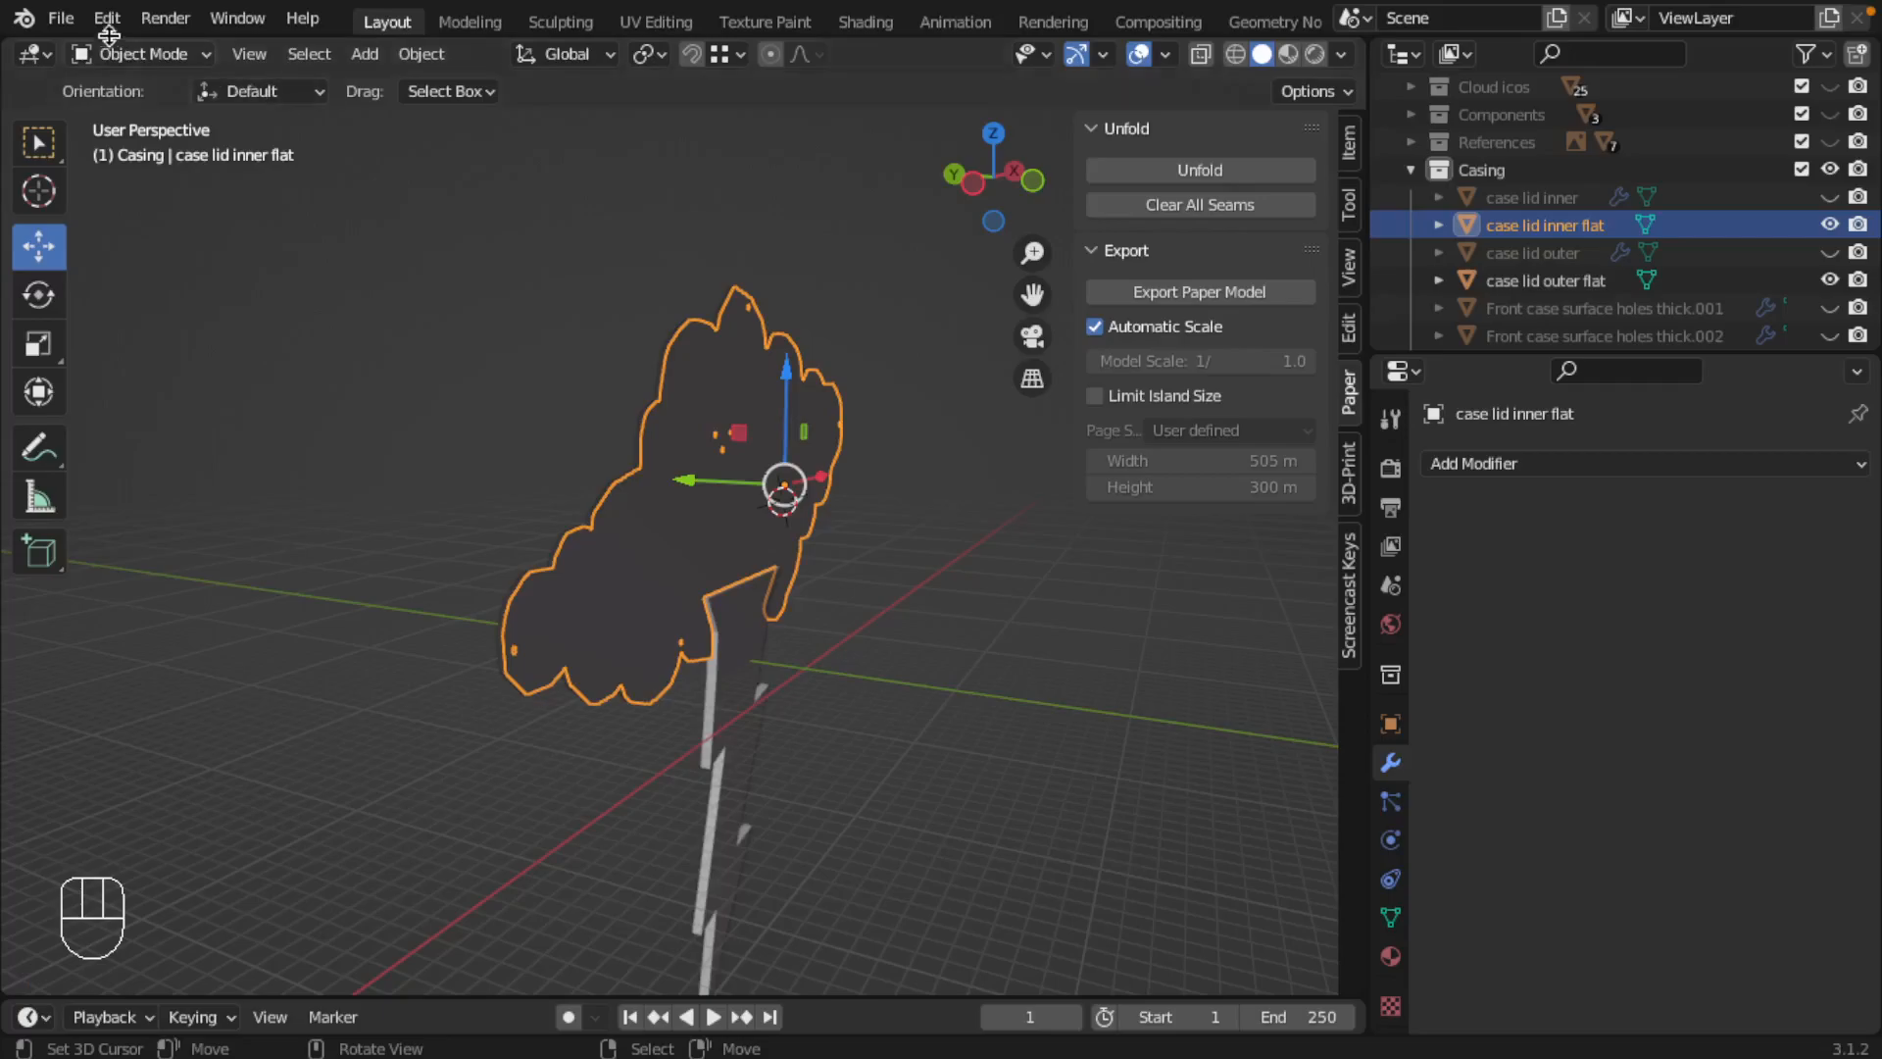
Step: Export case lid inner flat as a paper model from Object Mode, overwriting cloud lamp-inner.blend.pdf in Manufacturables/2D
{"action": "left_click", "coordinate": [61, 18]}
{"action": "mouse_move", "coordinate": [193, 424]}
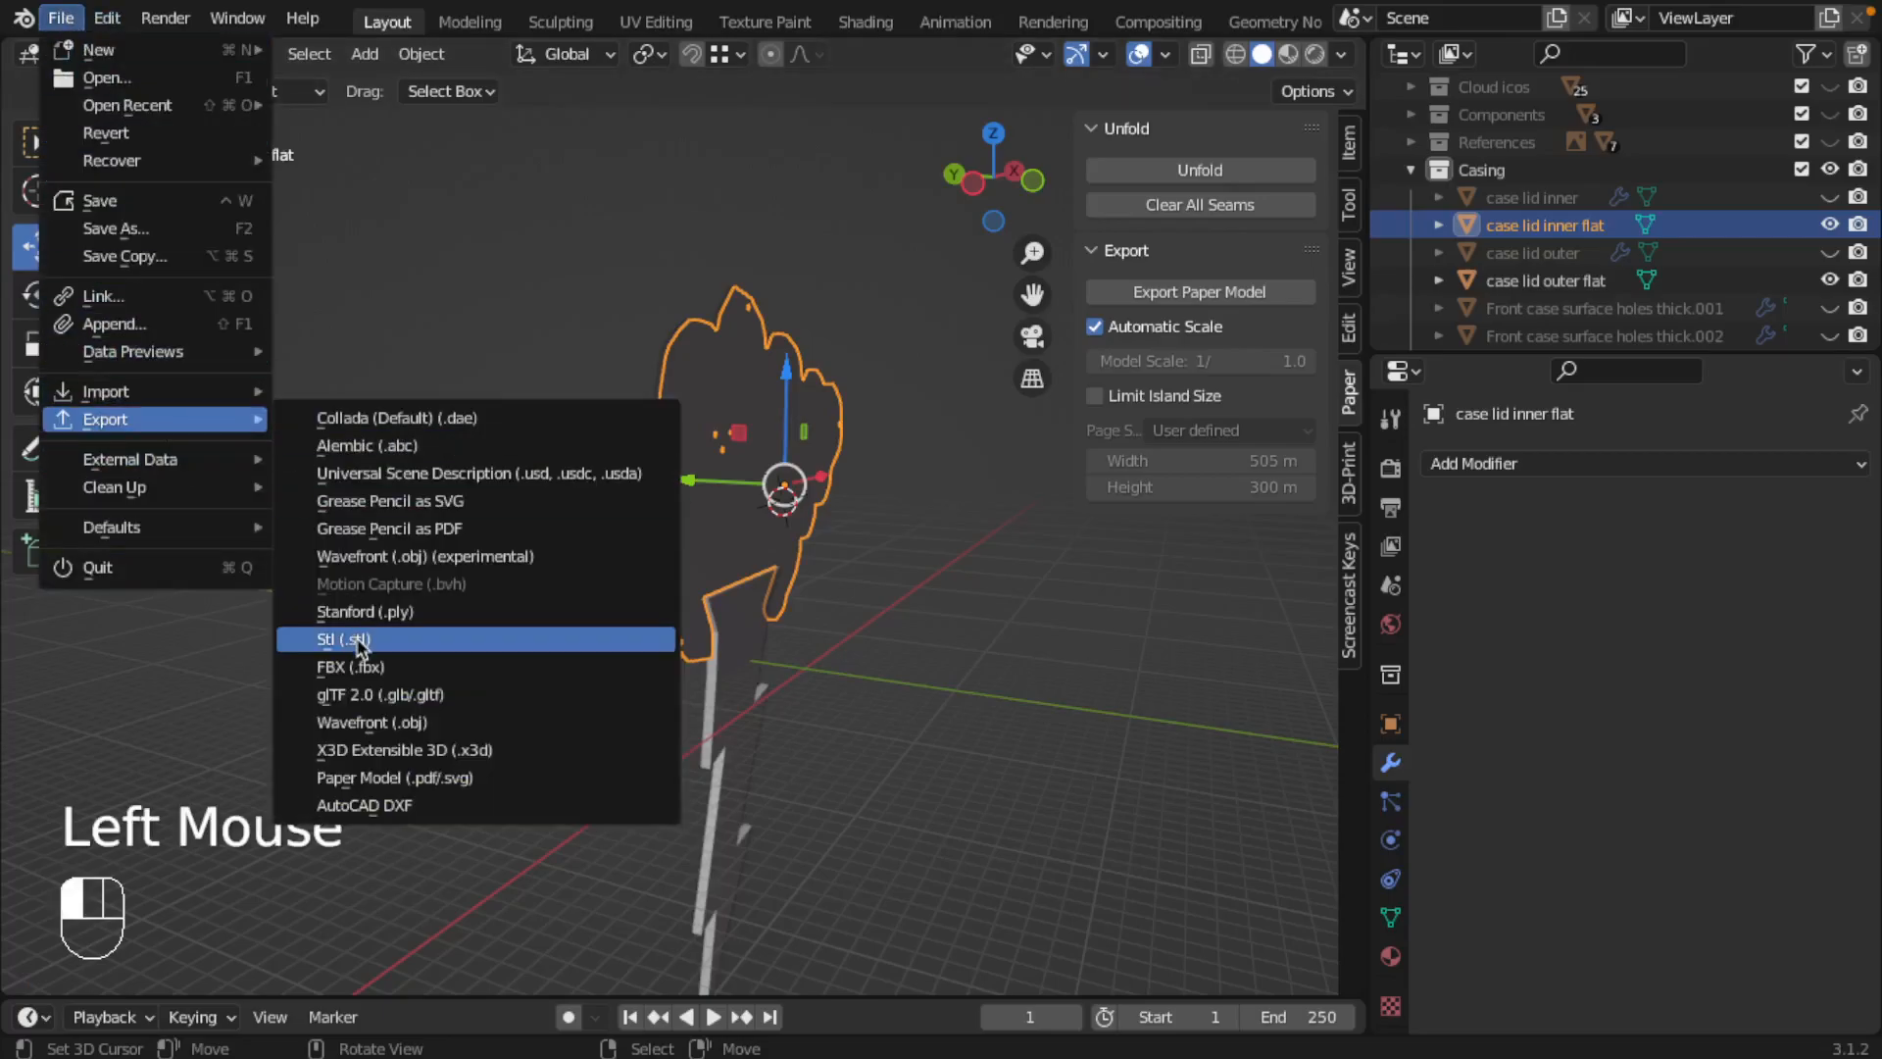
{"action": "left_click", "coordinate": [392, 778]}
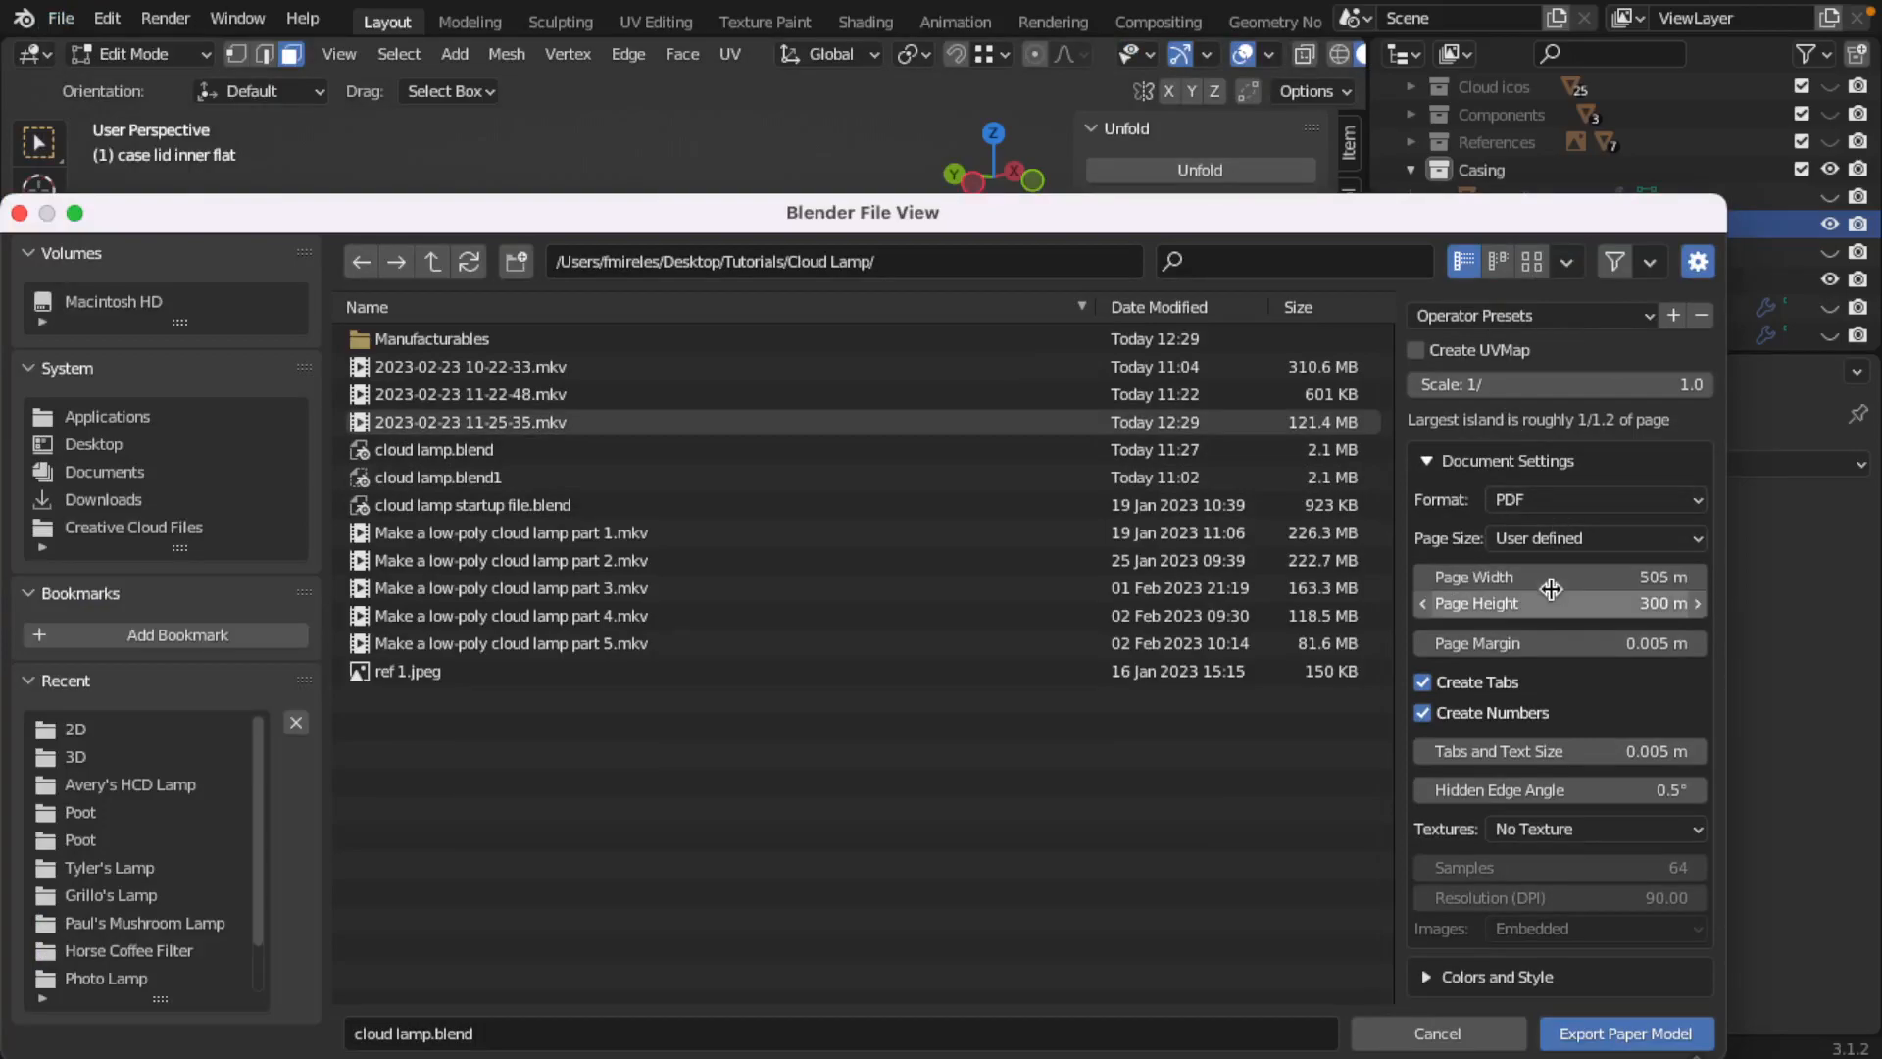
{"action": "double_click", "coordinate": [422, 339]}
{"action": "double_click", "coordinate": [385, 340]}
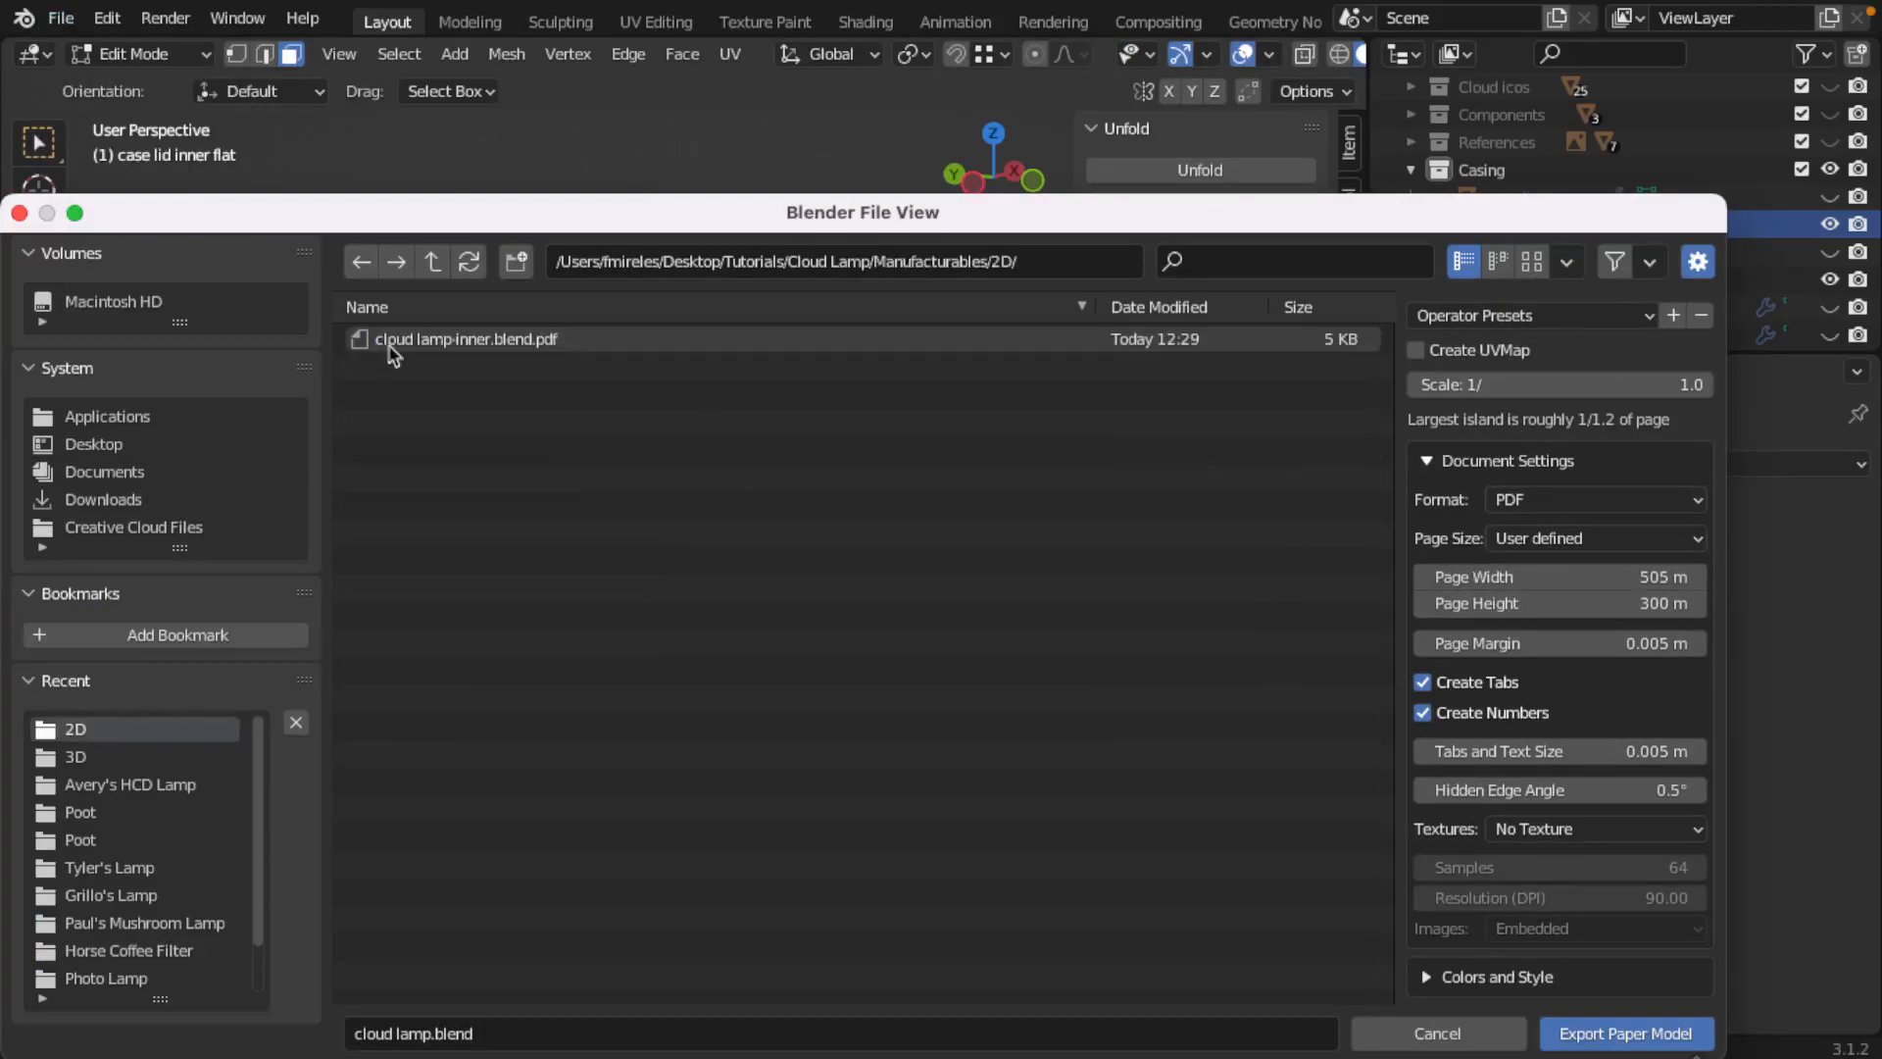
{"action": "left_click", "coordinate": [485, 345]}
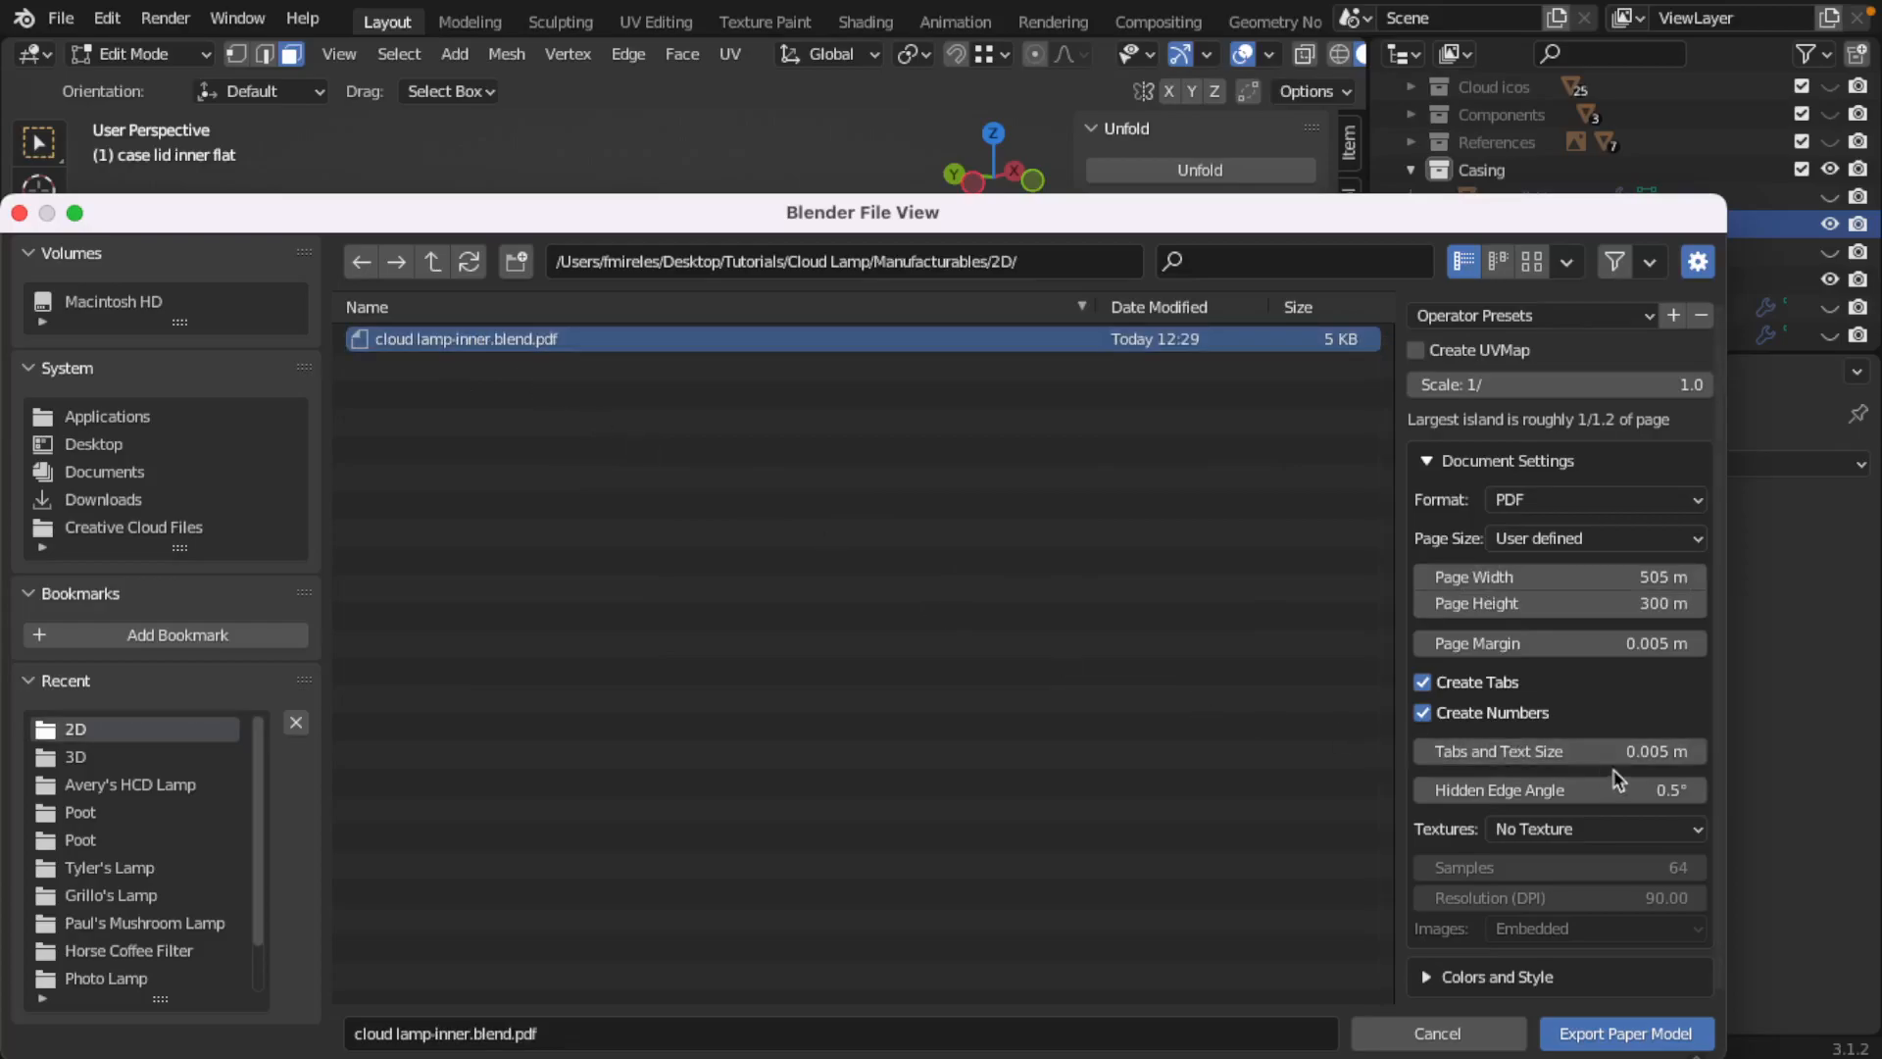
{"action": "left_click", "coordinate": [1619, 1037]}
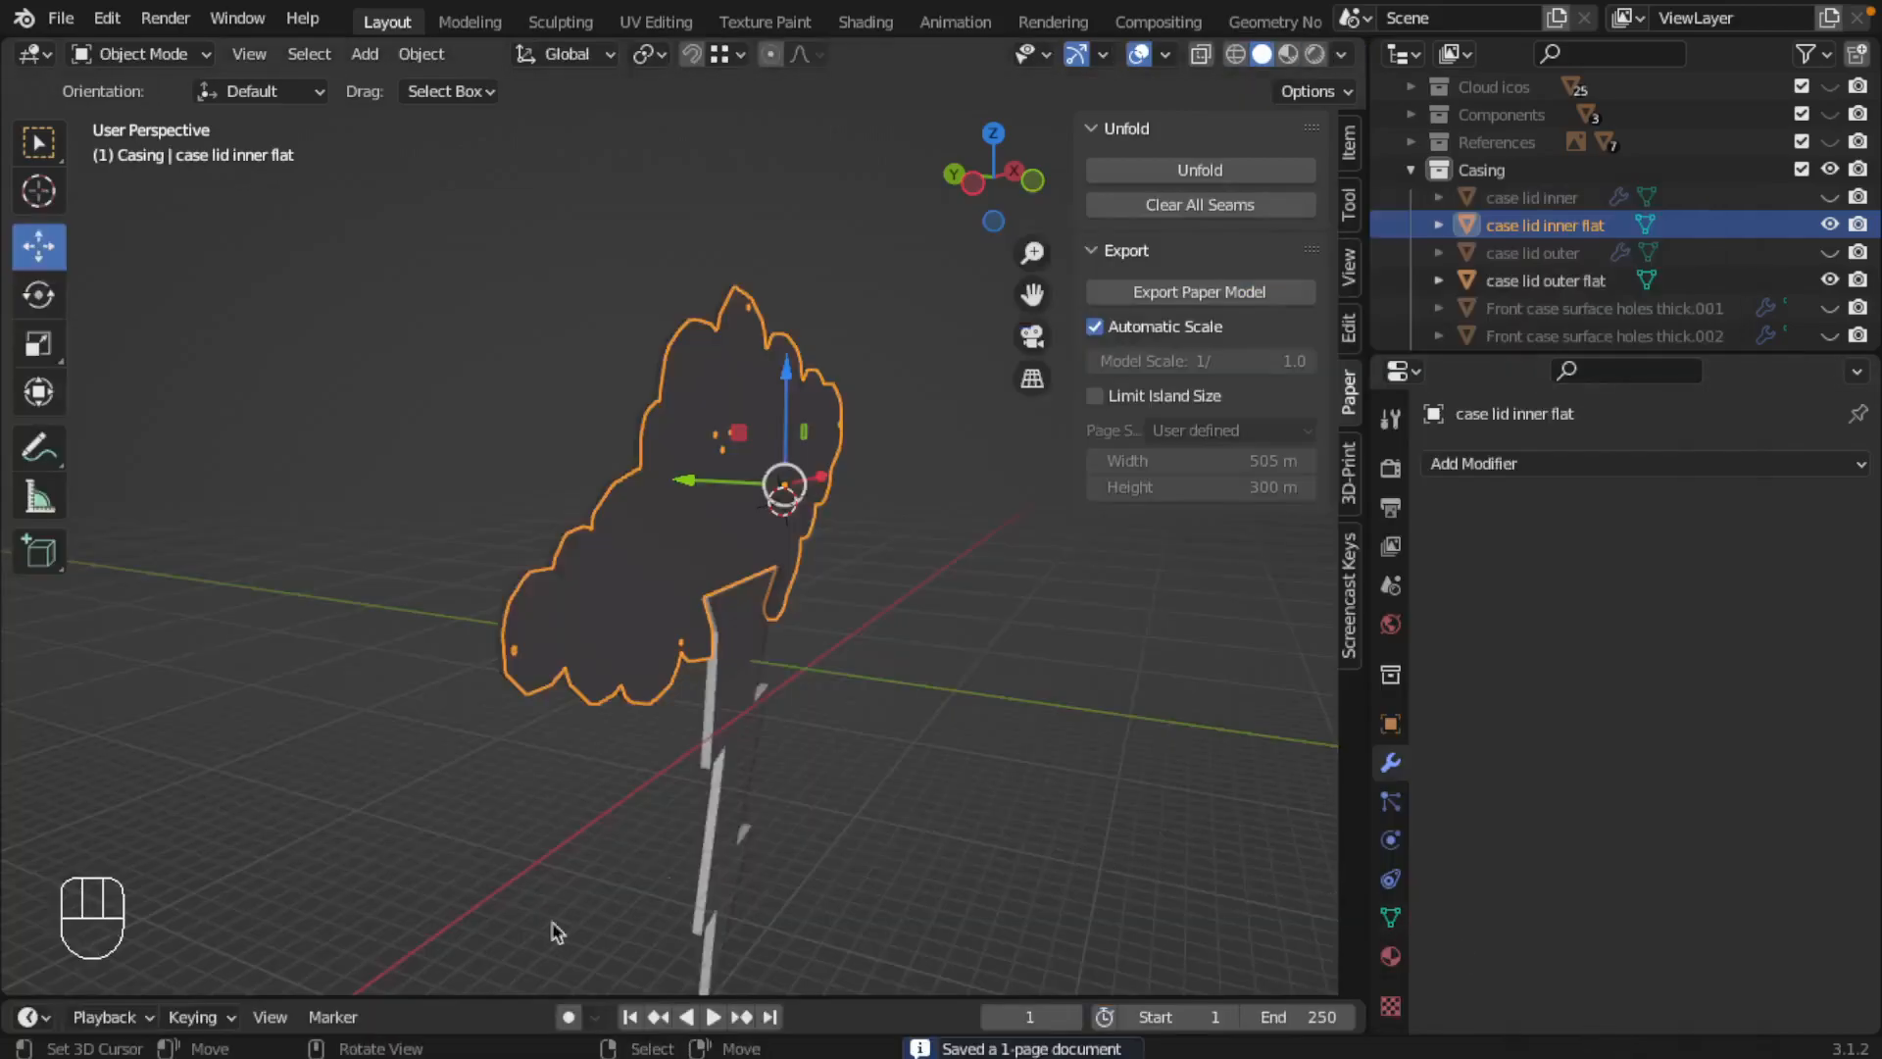
Step: Switch to Finder, examine the re-exported cloud lamp-inner.blend.pdf in Acrobat, and close it
{"action": "key", "text": "ctrl+Left"}
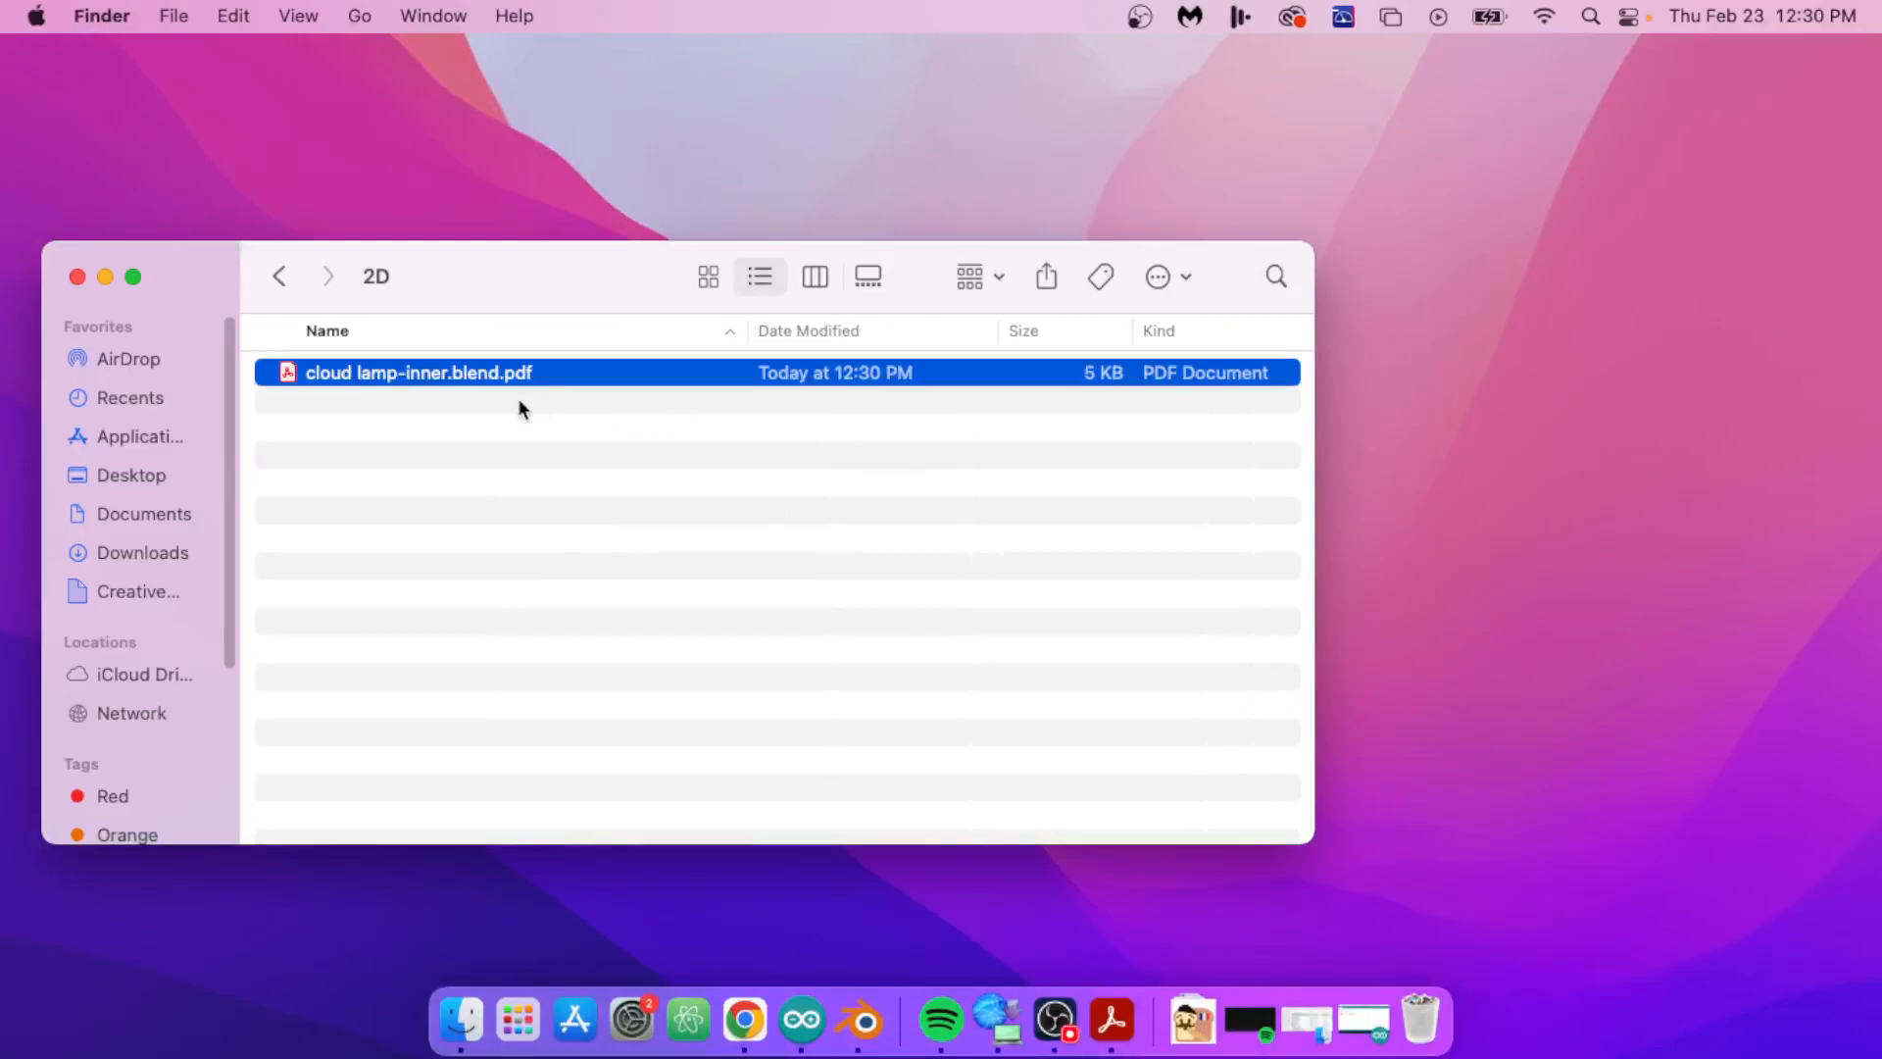
{"action": "double_click", "coordinate": [455, 373]}
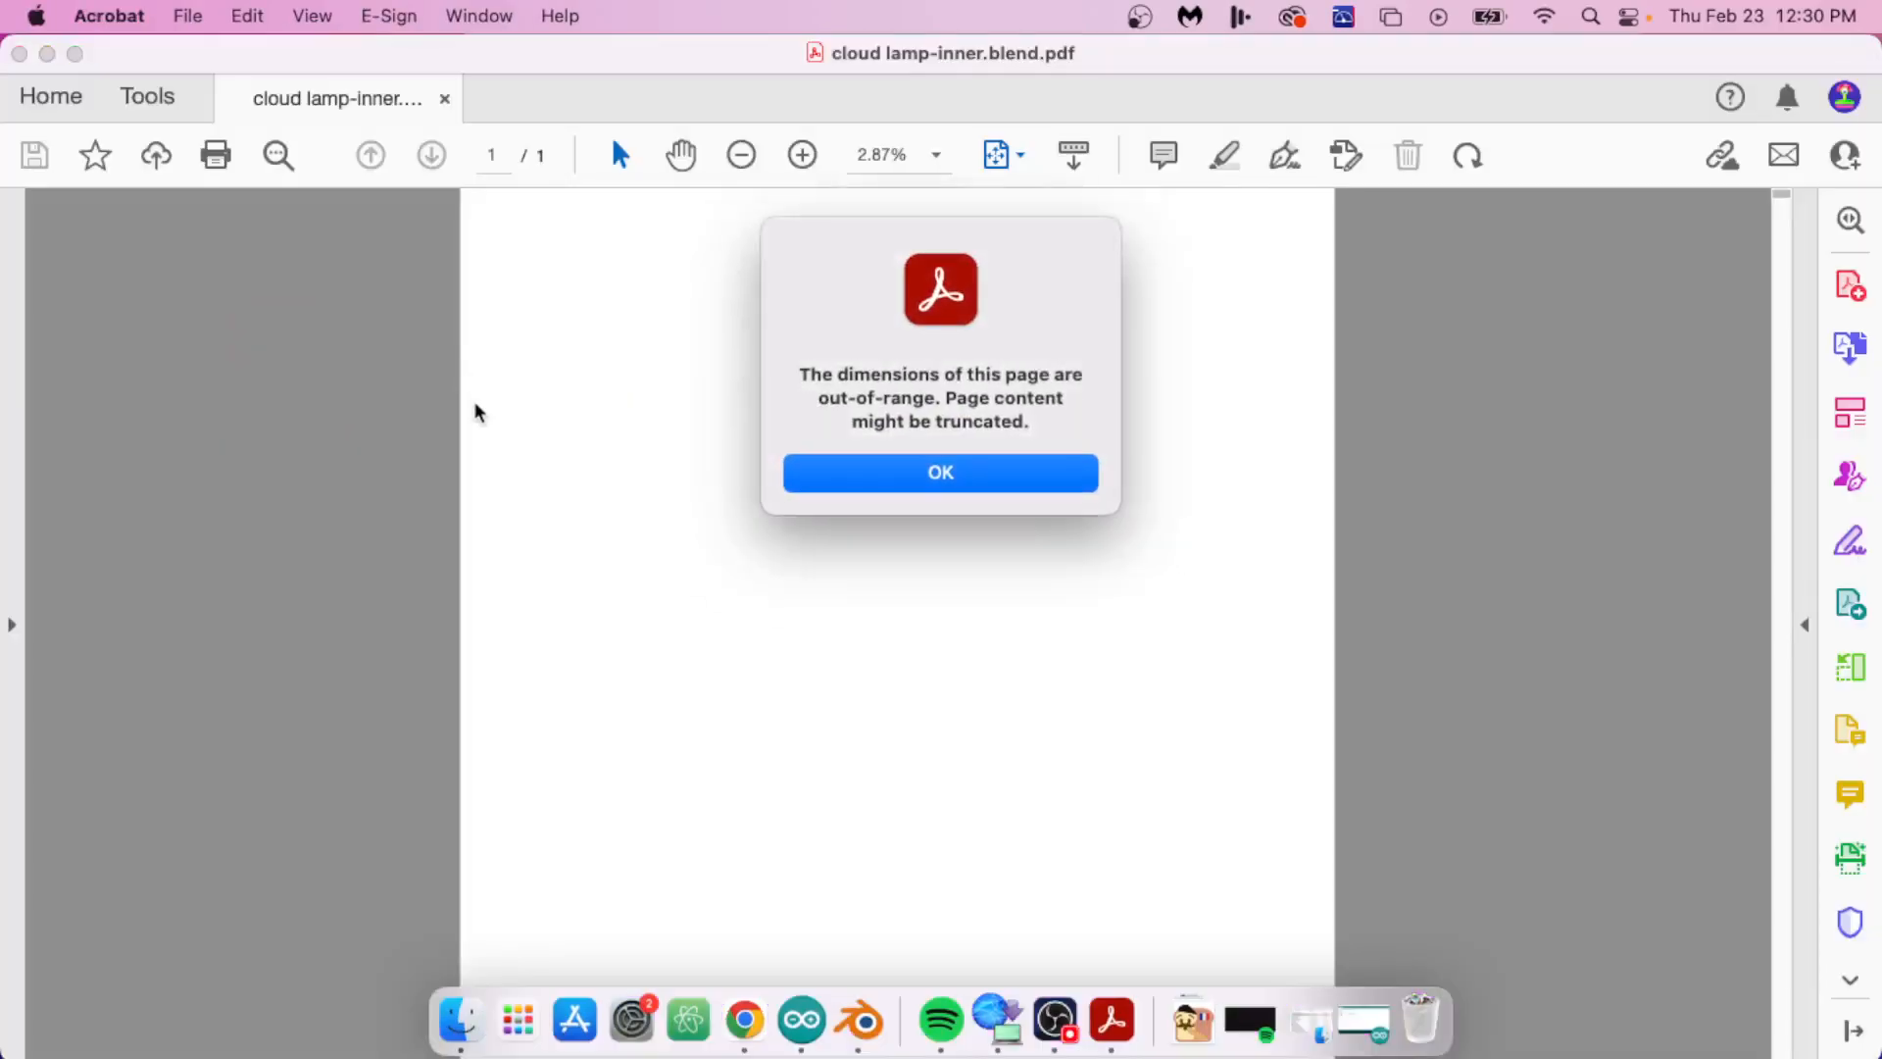
{"action": "left_click", "coordinate": [938, 480]}
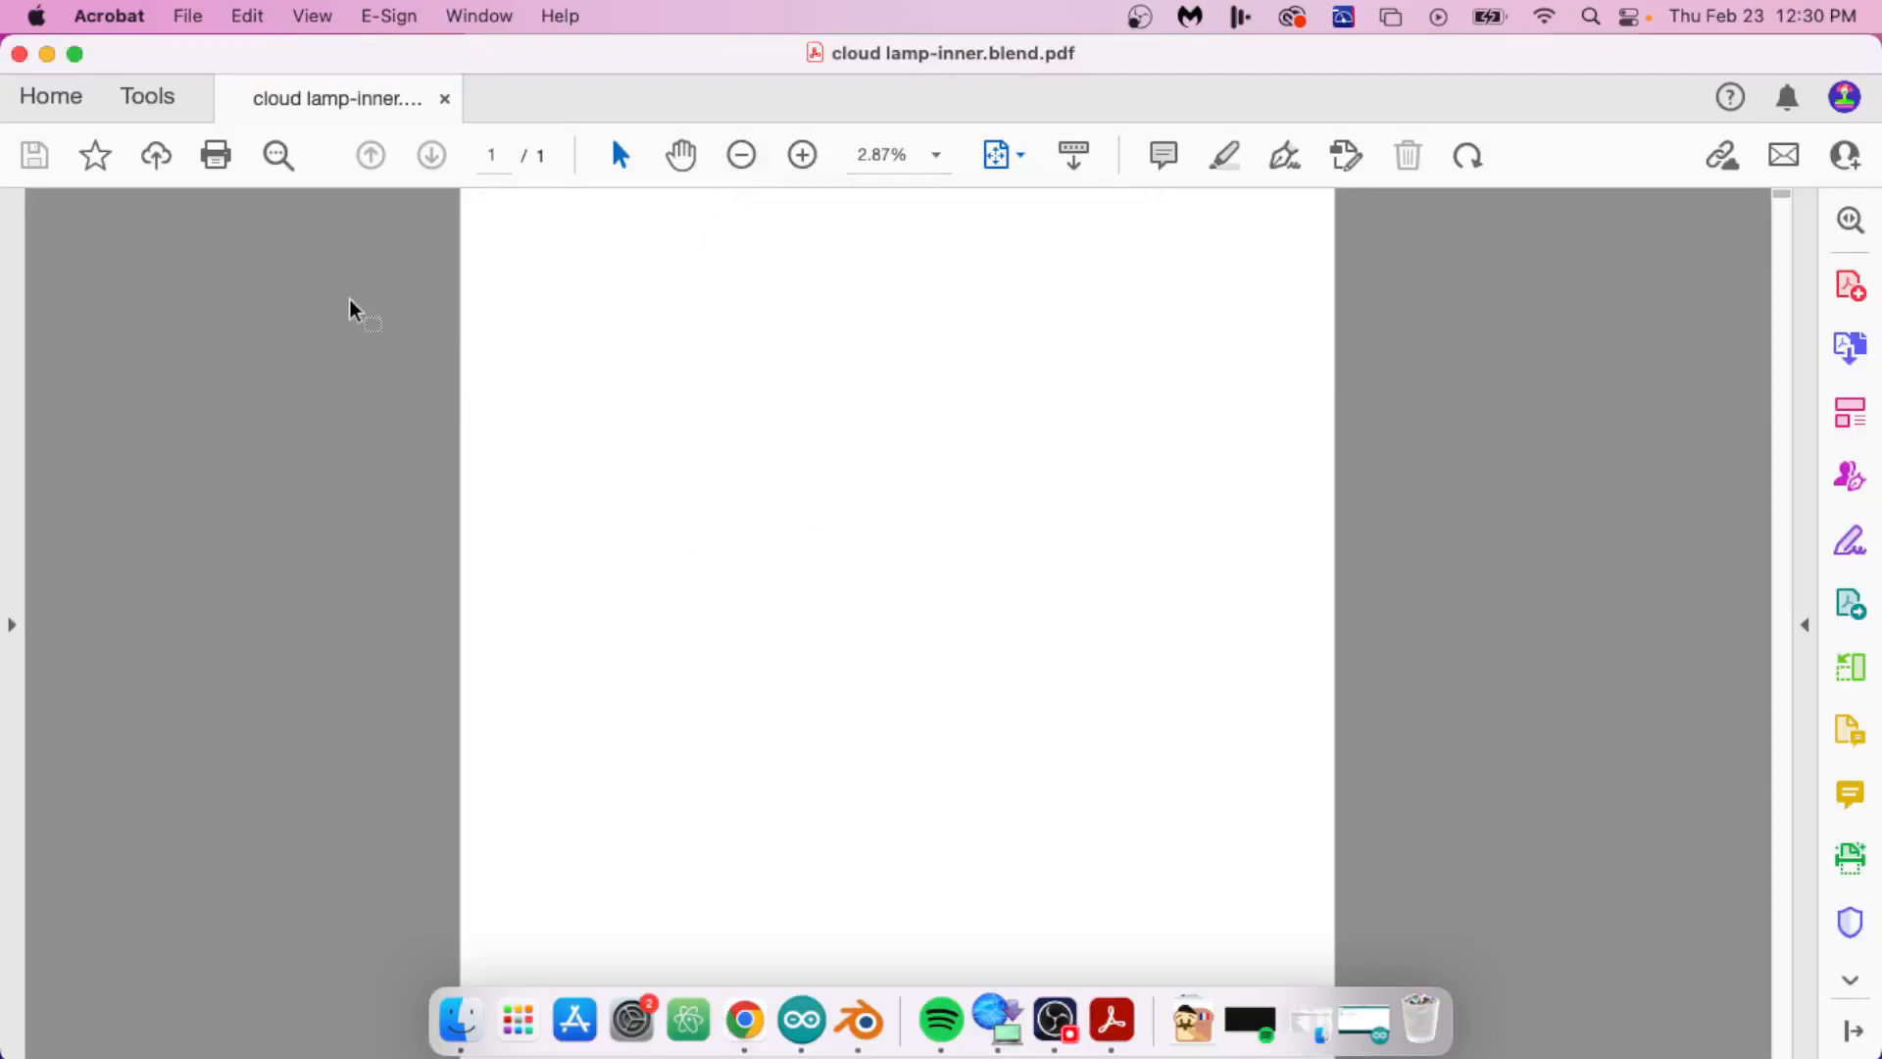
{"action": "left_click", "coordinate": [20, 54]}
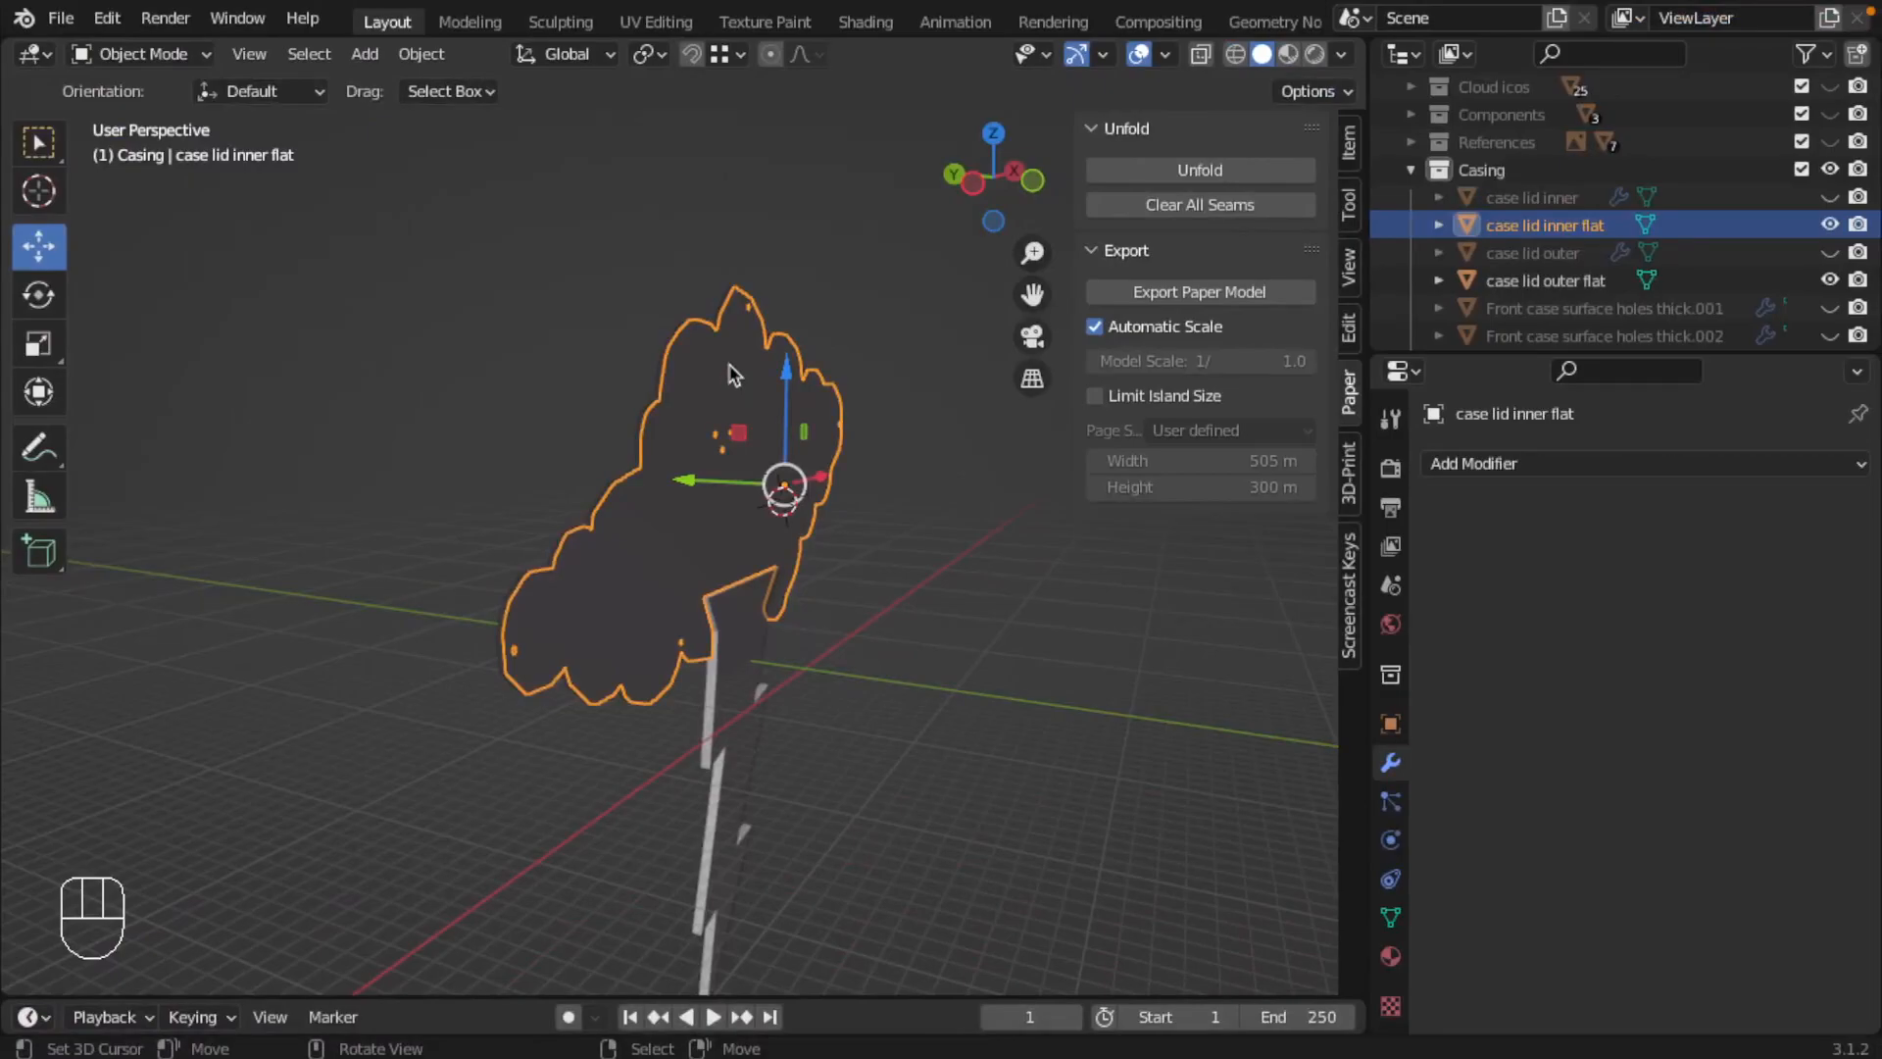
Step: Save the Blender project and export the paper model again over cloud lamp-inner.blend.pdf in Manufacturables/2D
{"action": "key", "text": "super+s"}
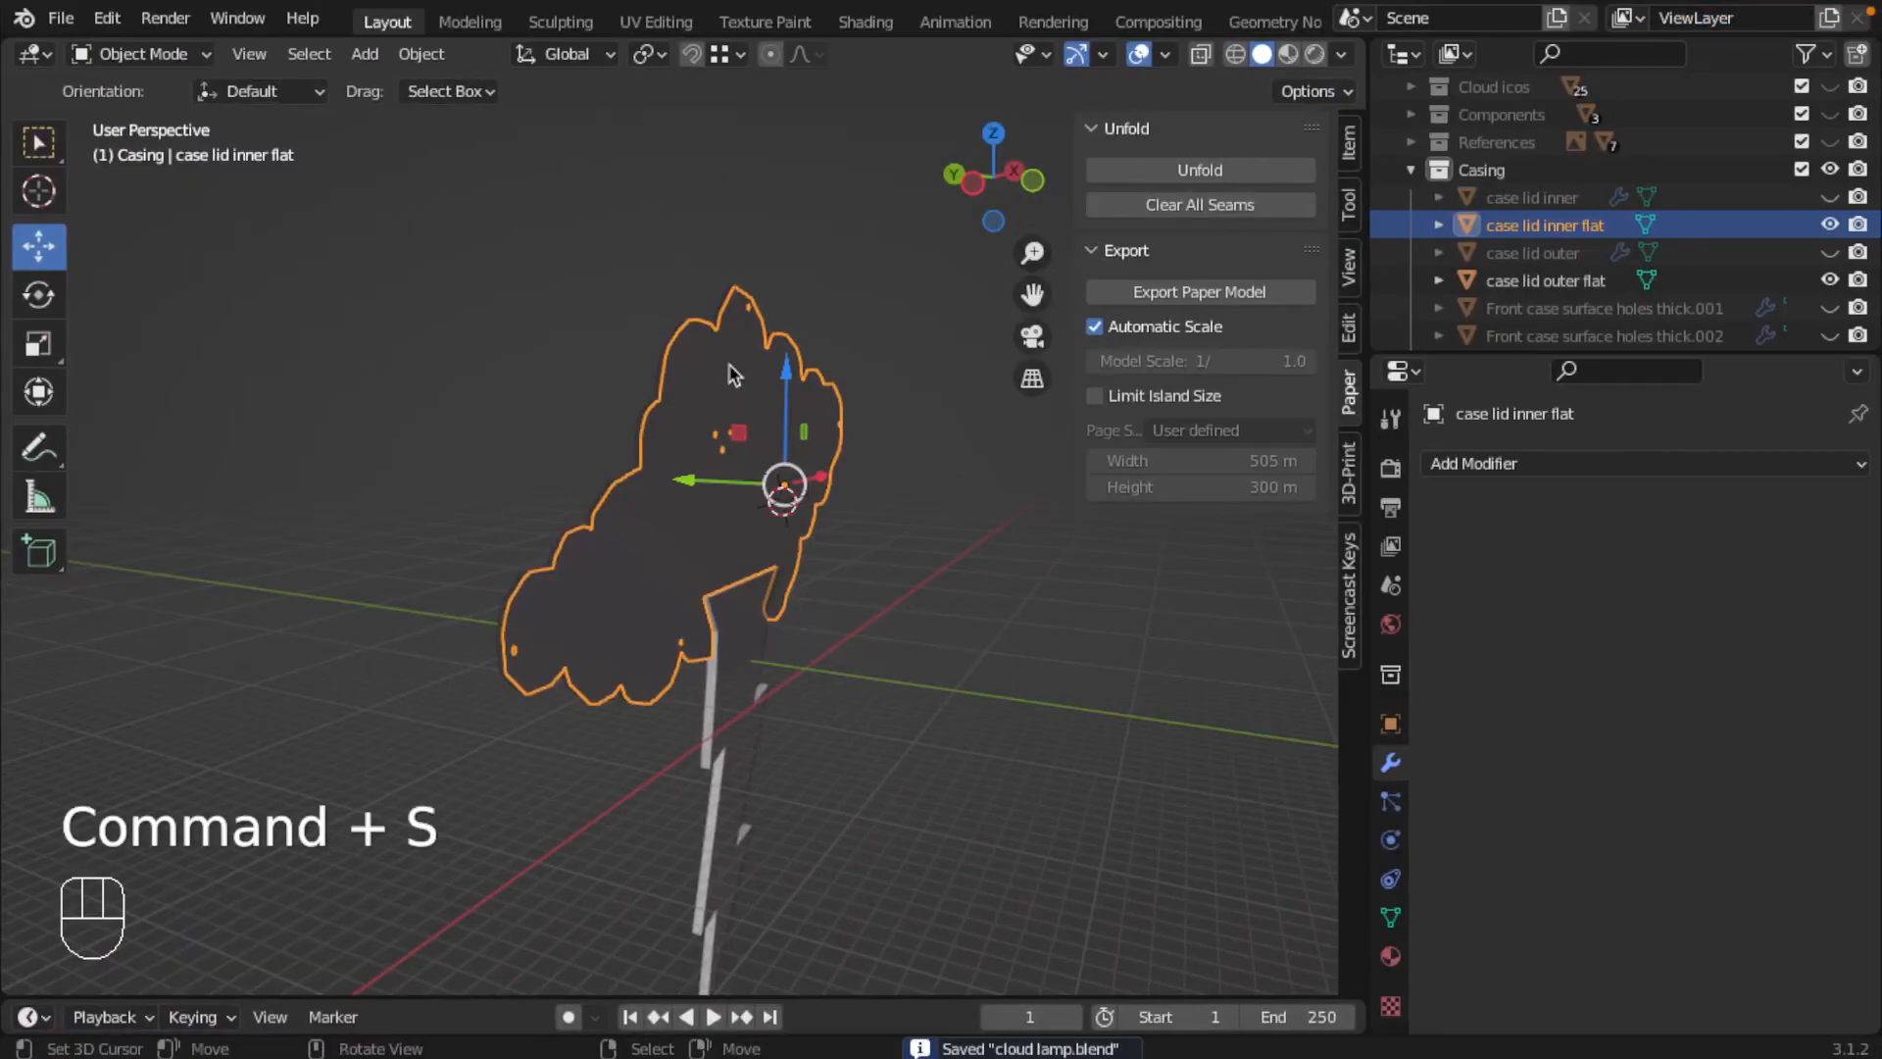
{"action": "key", "text": "super"}
{"action": "left_click", "coordinate": [61, 17]}
{"action": "mouse_move", "coordinate": [142, 419]}
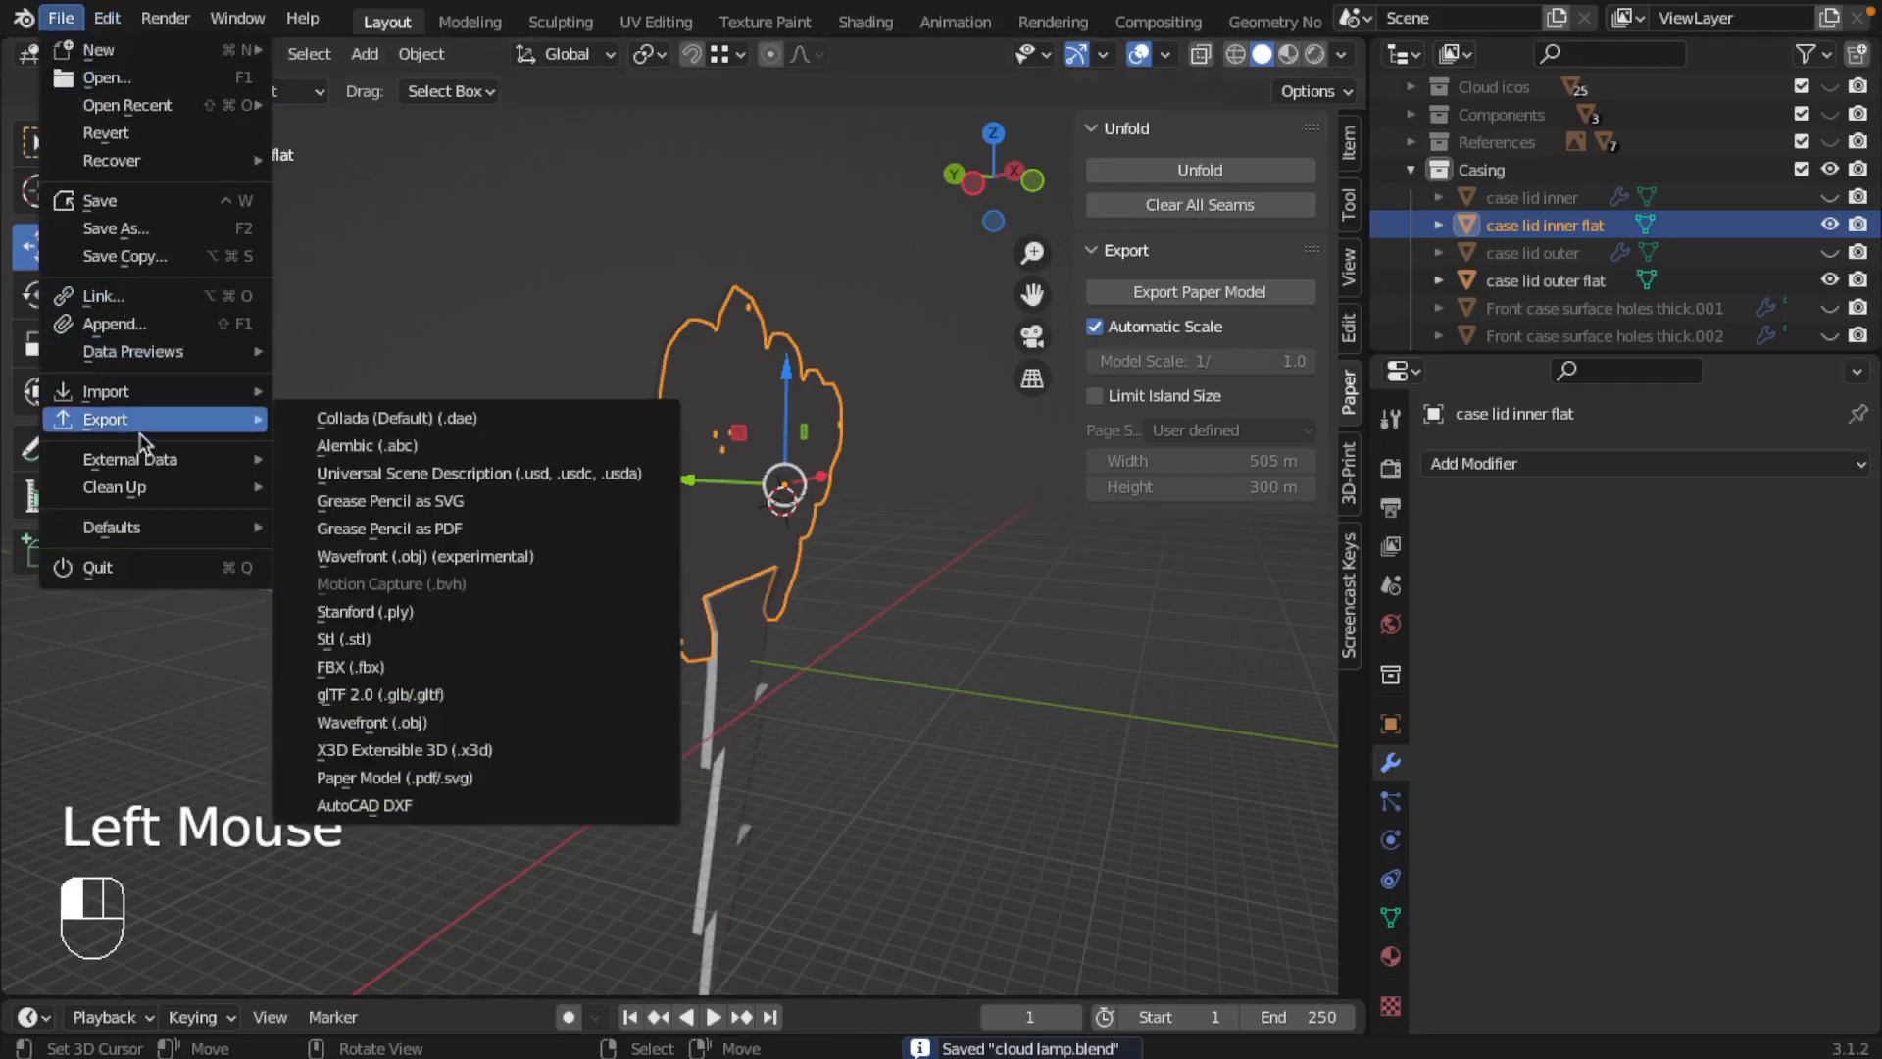
{"action": "left_click", "coordinate": [410, 777]}
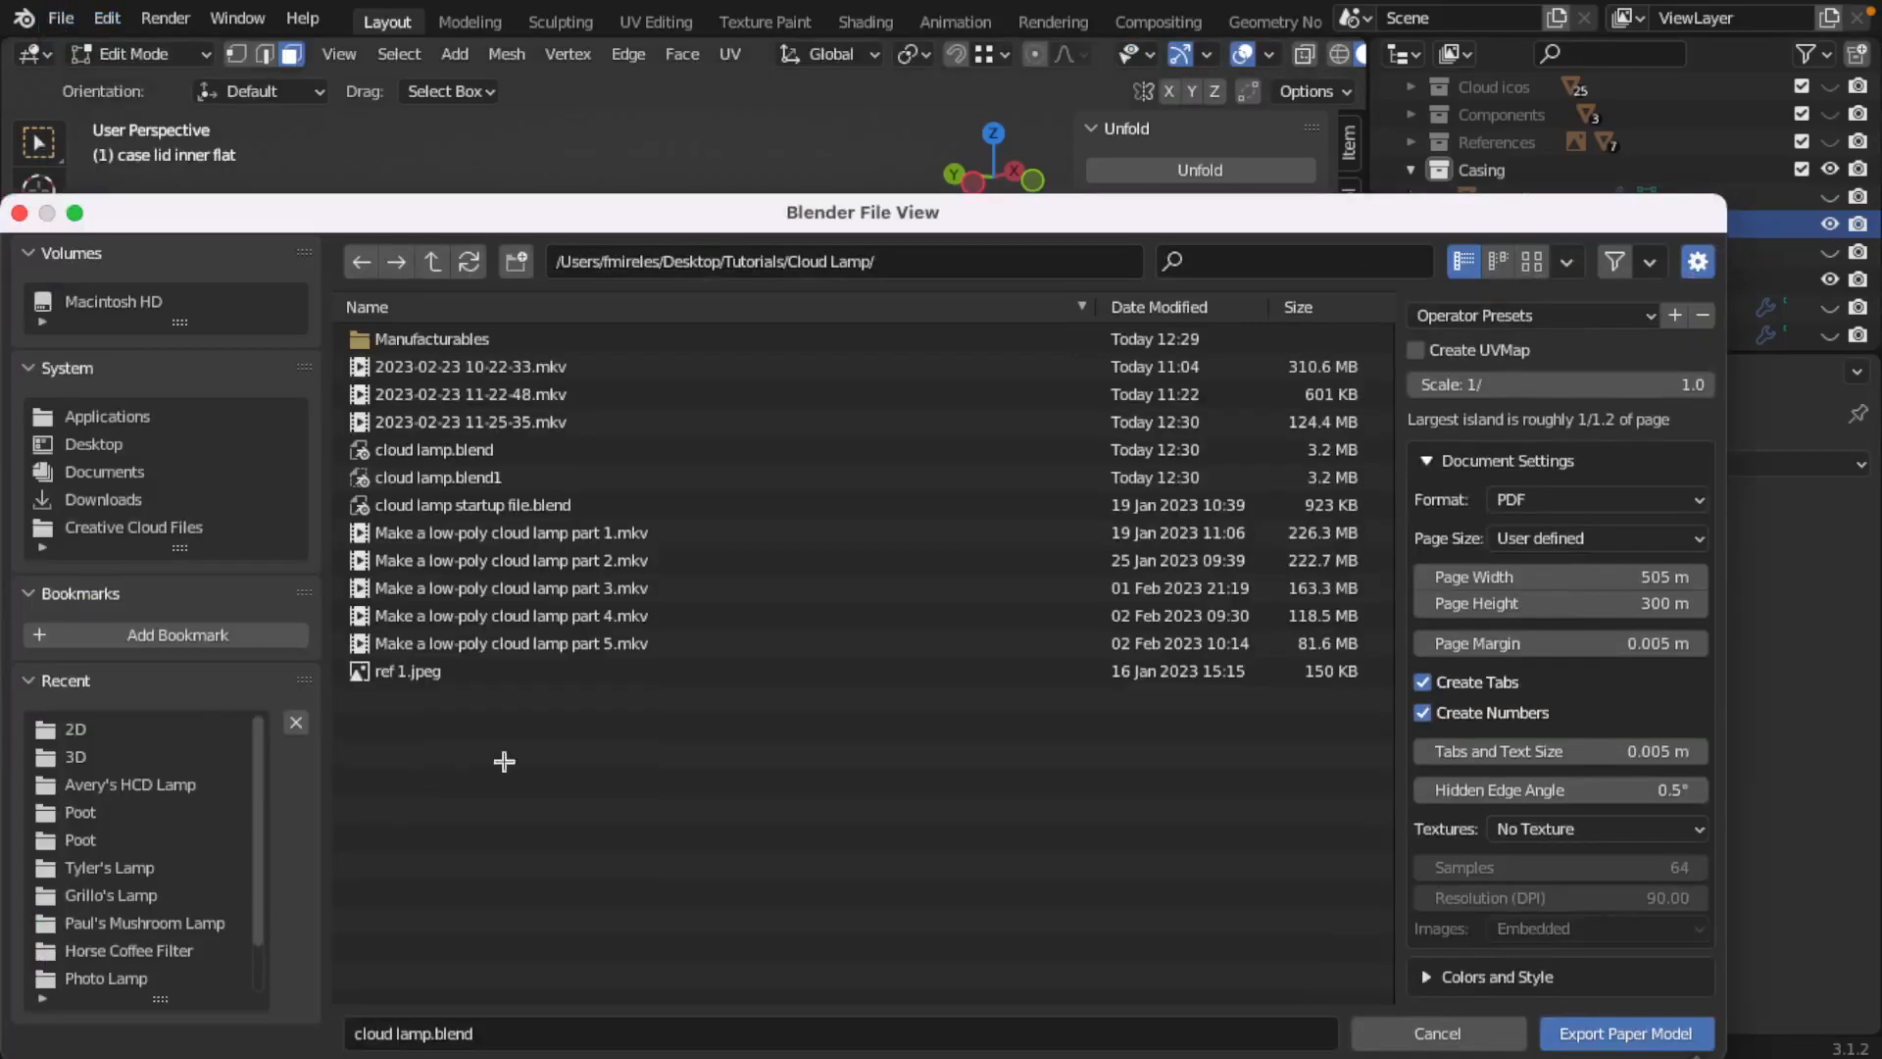
{"action": "left_click", "coordinate": [407, 338]}
{"action": "left_click", "coordinate": [393, 341]}
{"action": "left_click", "coordinate": [442, 339]}
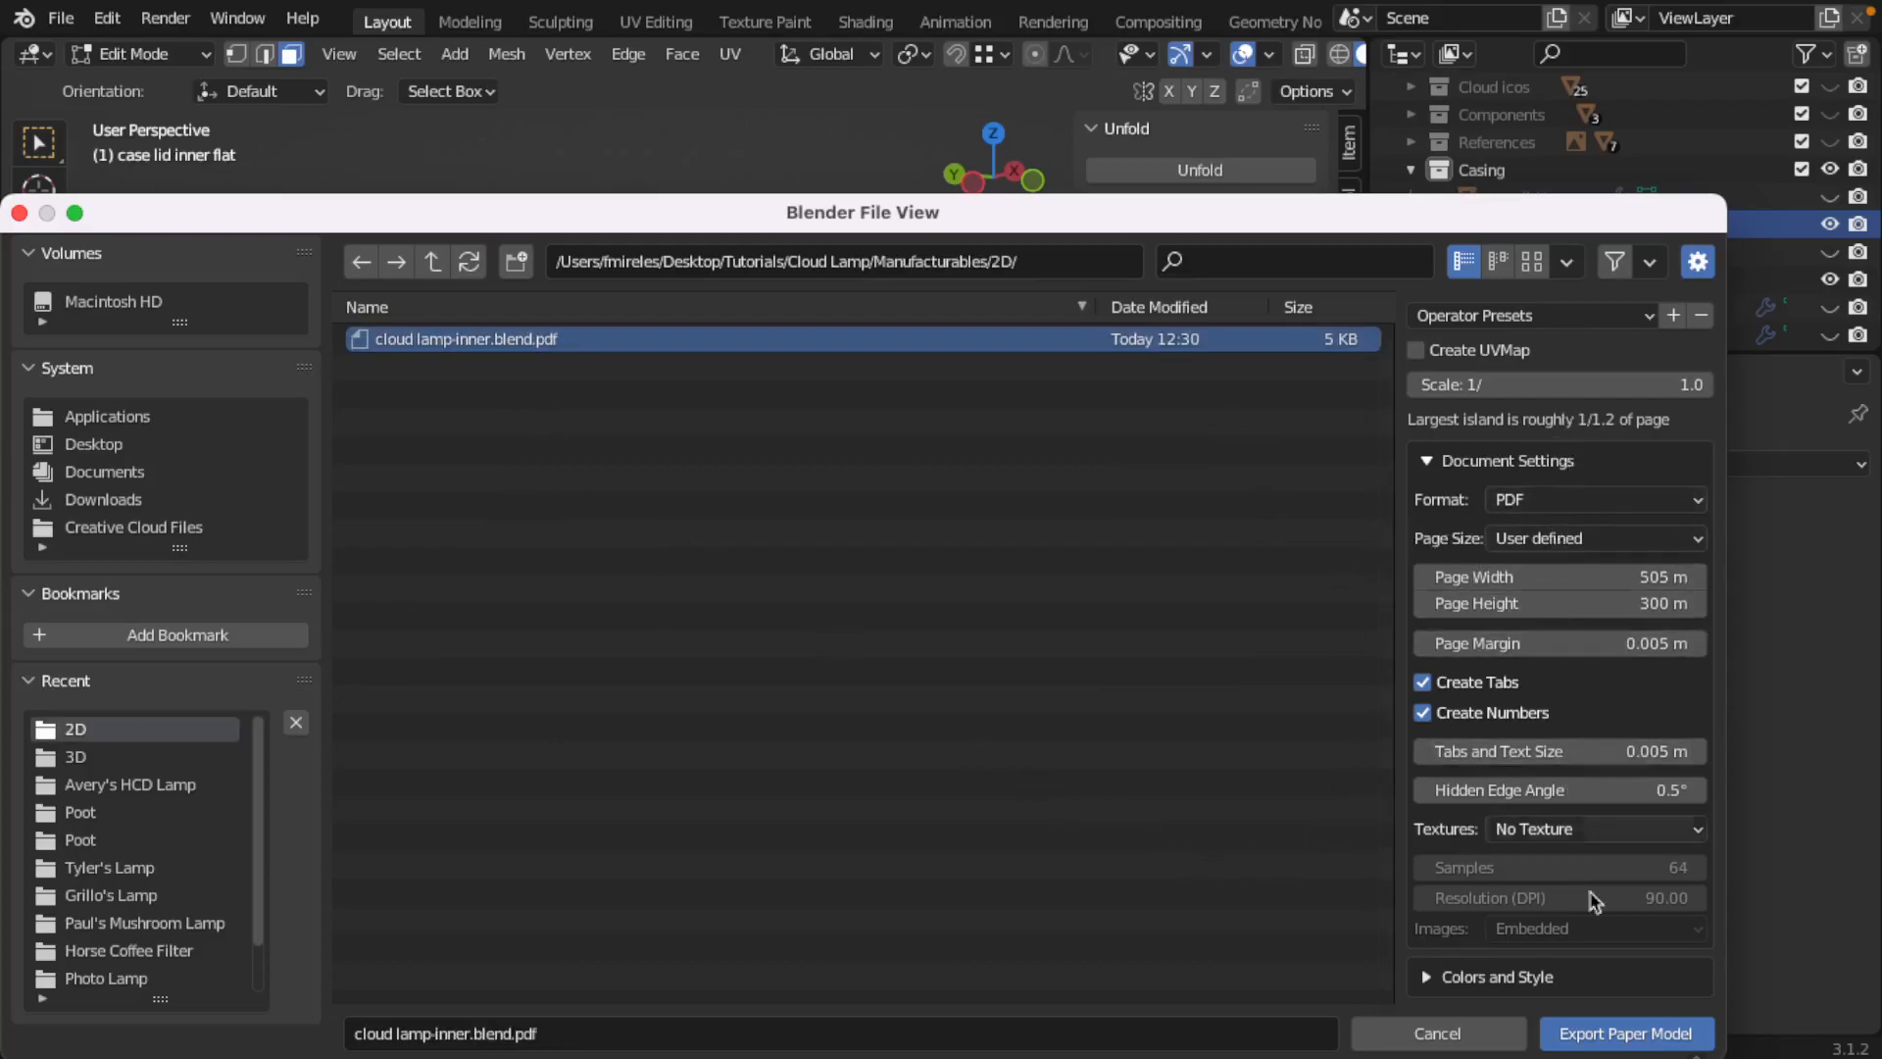
{"action": "left_click", "coordinate": [1632, 1036]}
Step: Check the newest cloud lamp-inner.blend.pdf export in Acrobat, close it, and return to Blender
{"action": "key", "text": "ctrl+Left"}
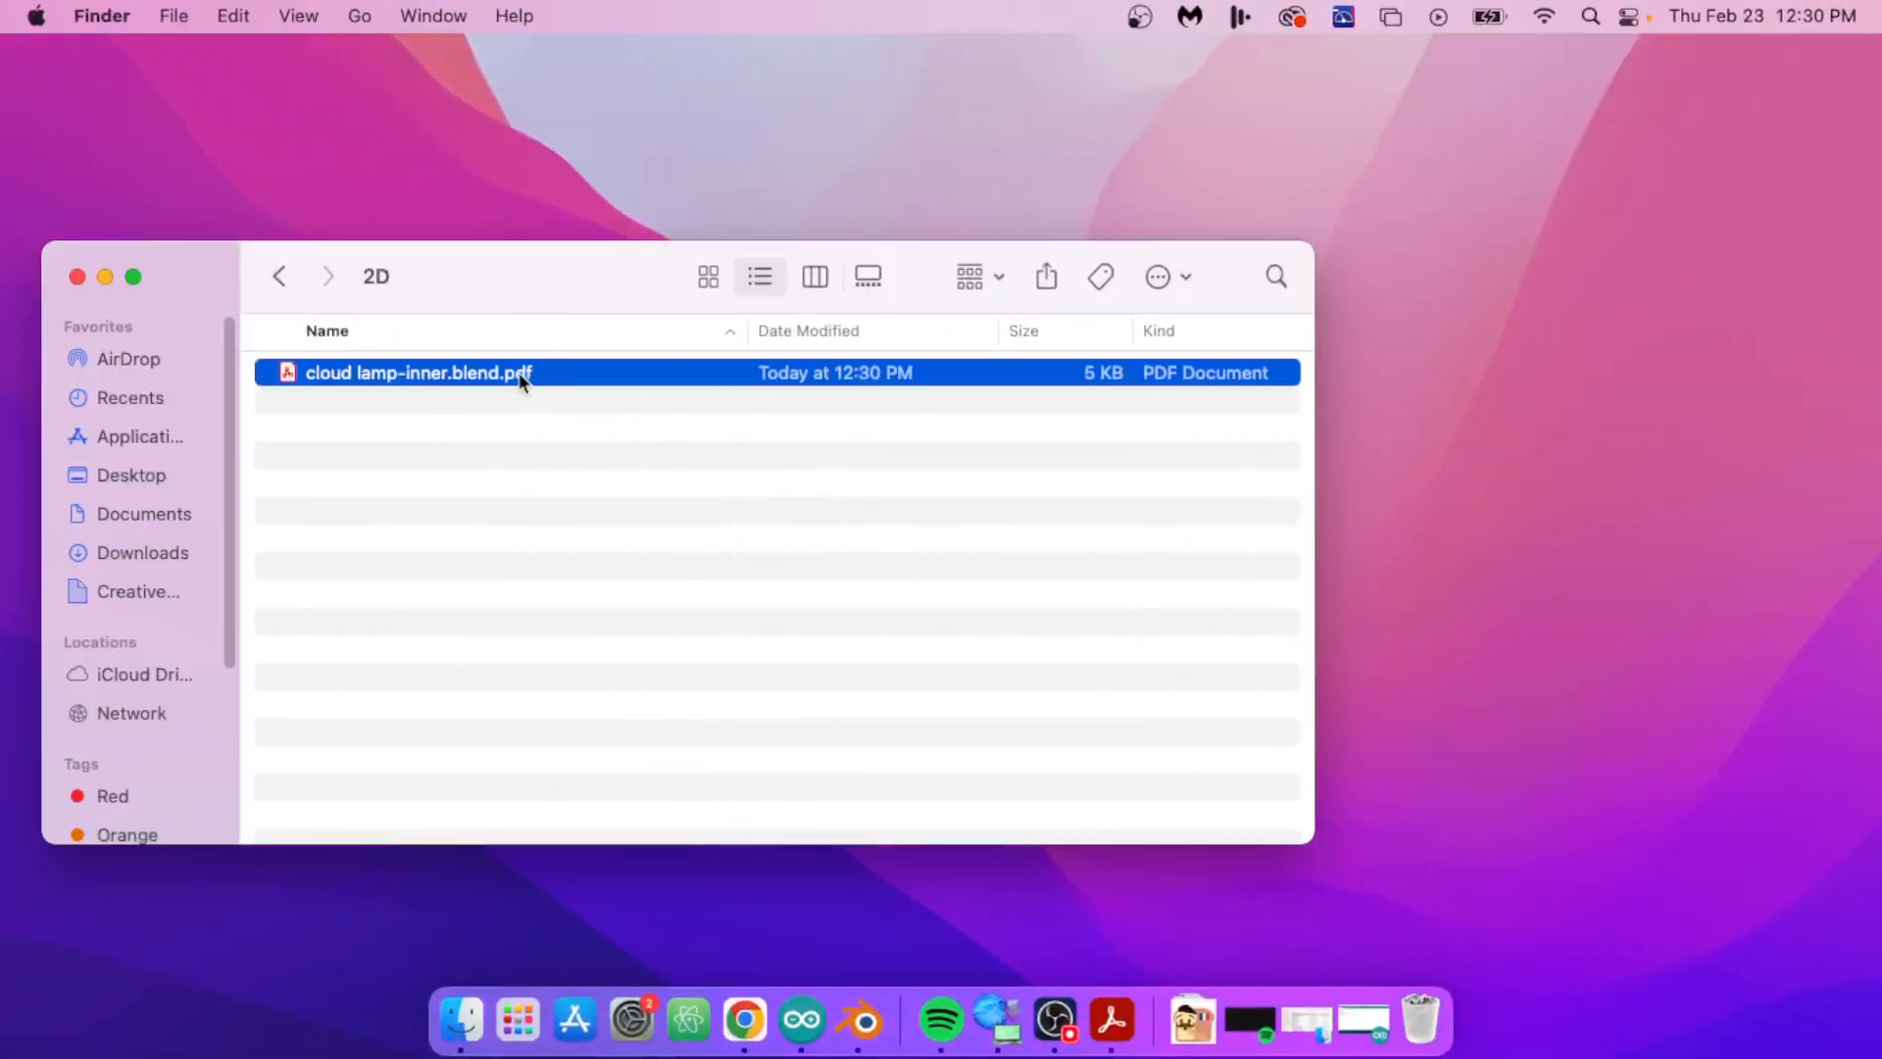
{"action": "double_click", "coordinate": [497, 373]}
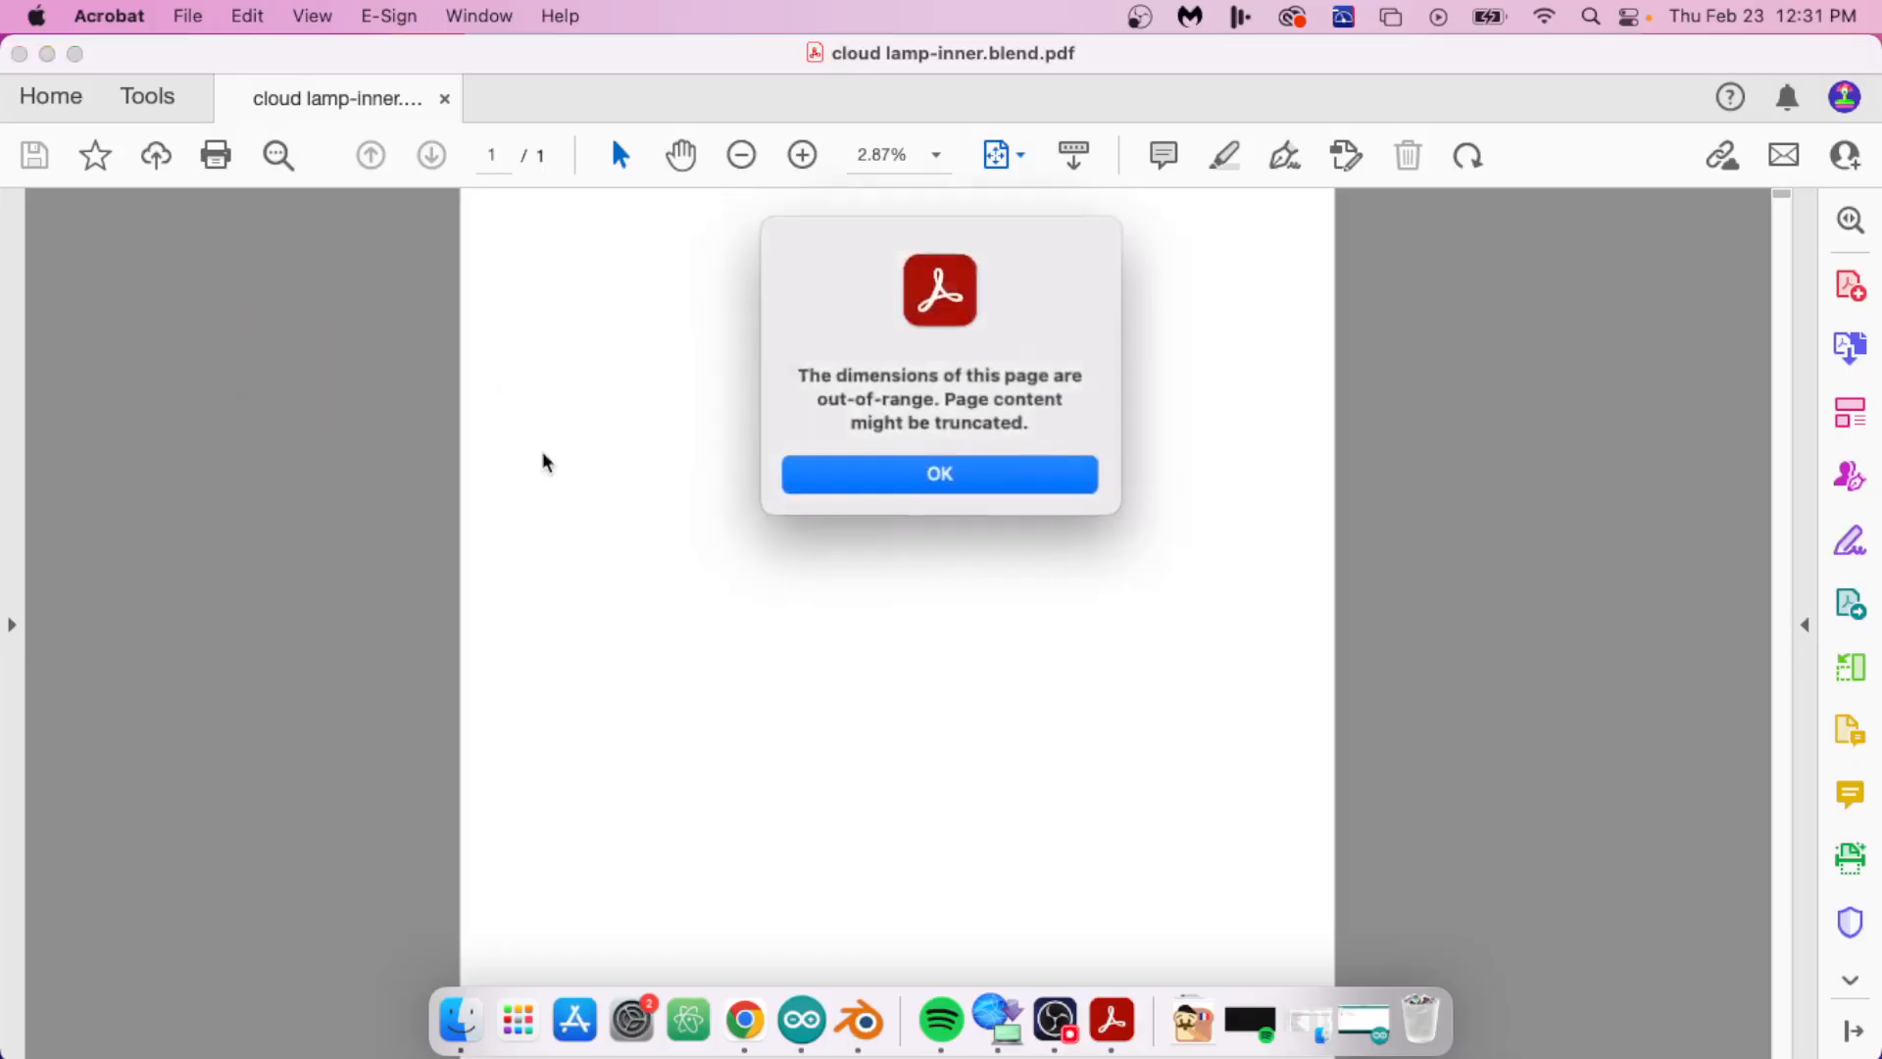
{"action": "left_click", "coordinate": [916, 491]}
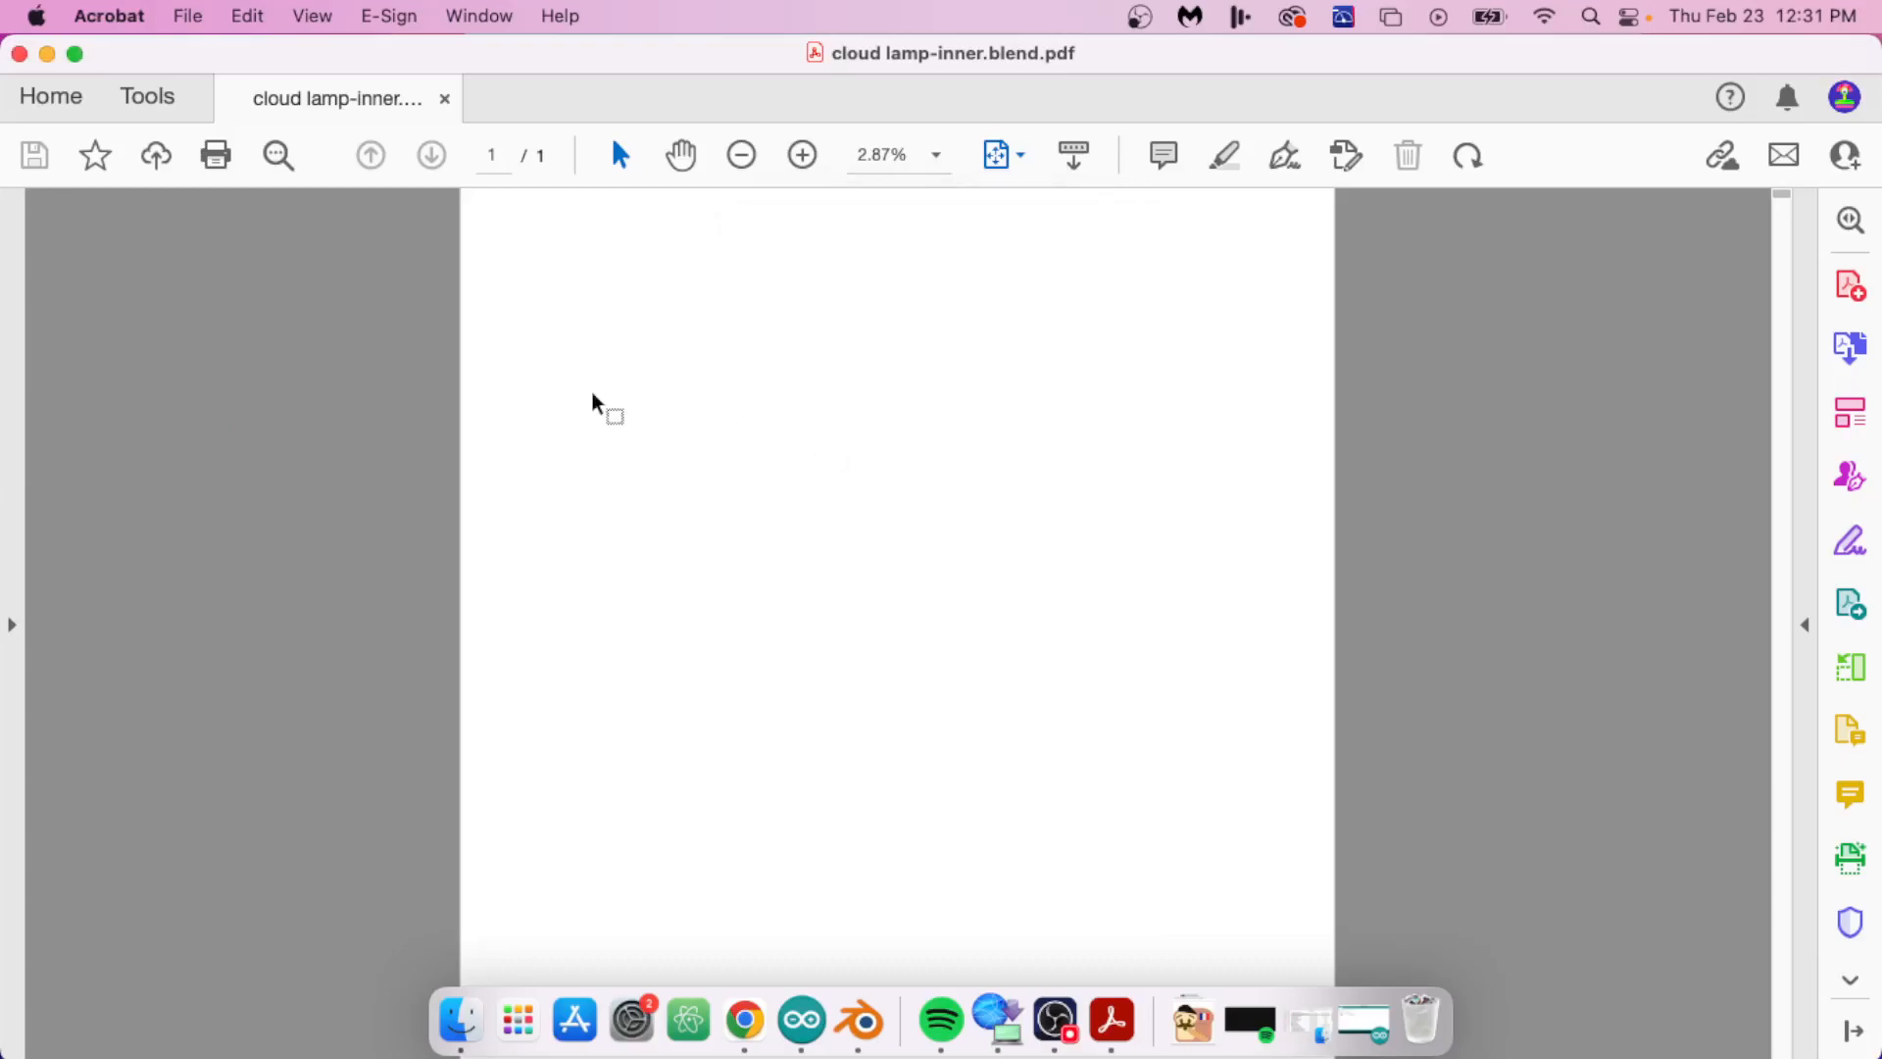
{"action": "left_click", "coordinate": [19, 54]}
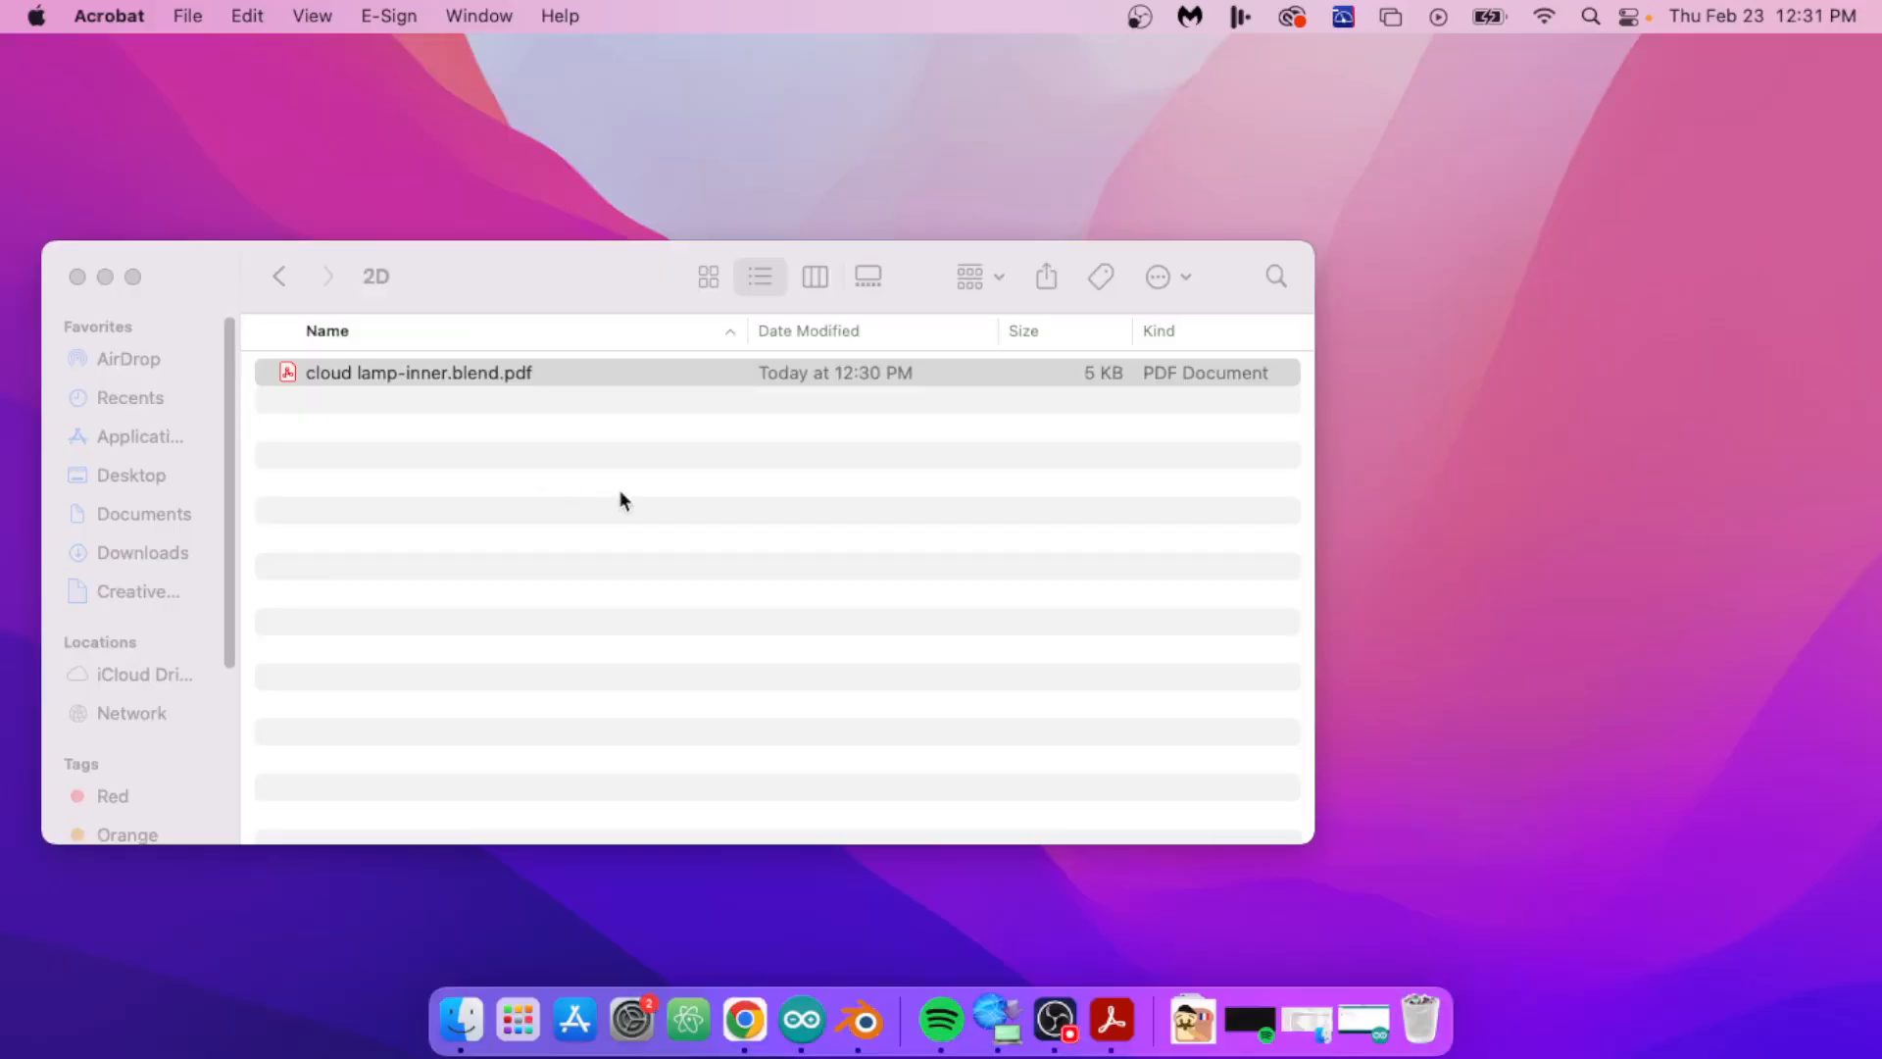
{"action": "key", "text": "ctrl+Right"}
{"action": "mouse_move", "coordinate": [1047, 2]}
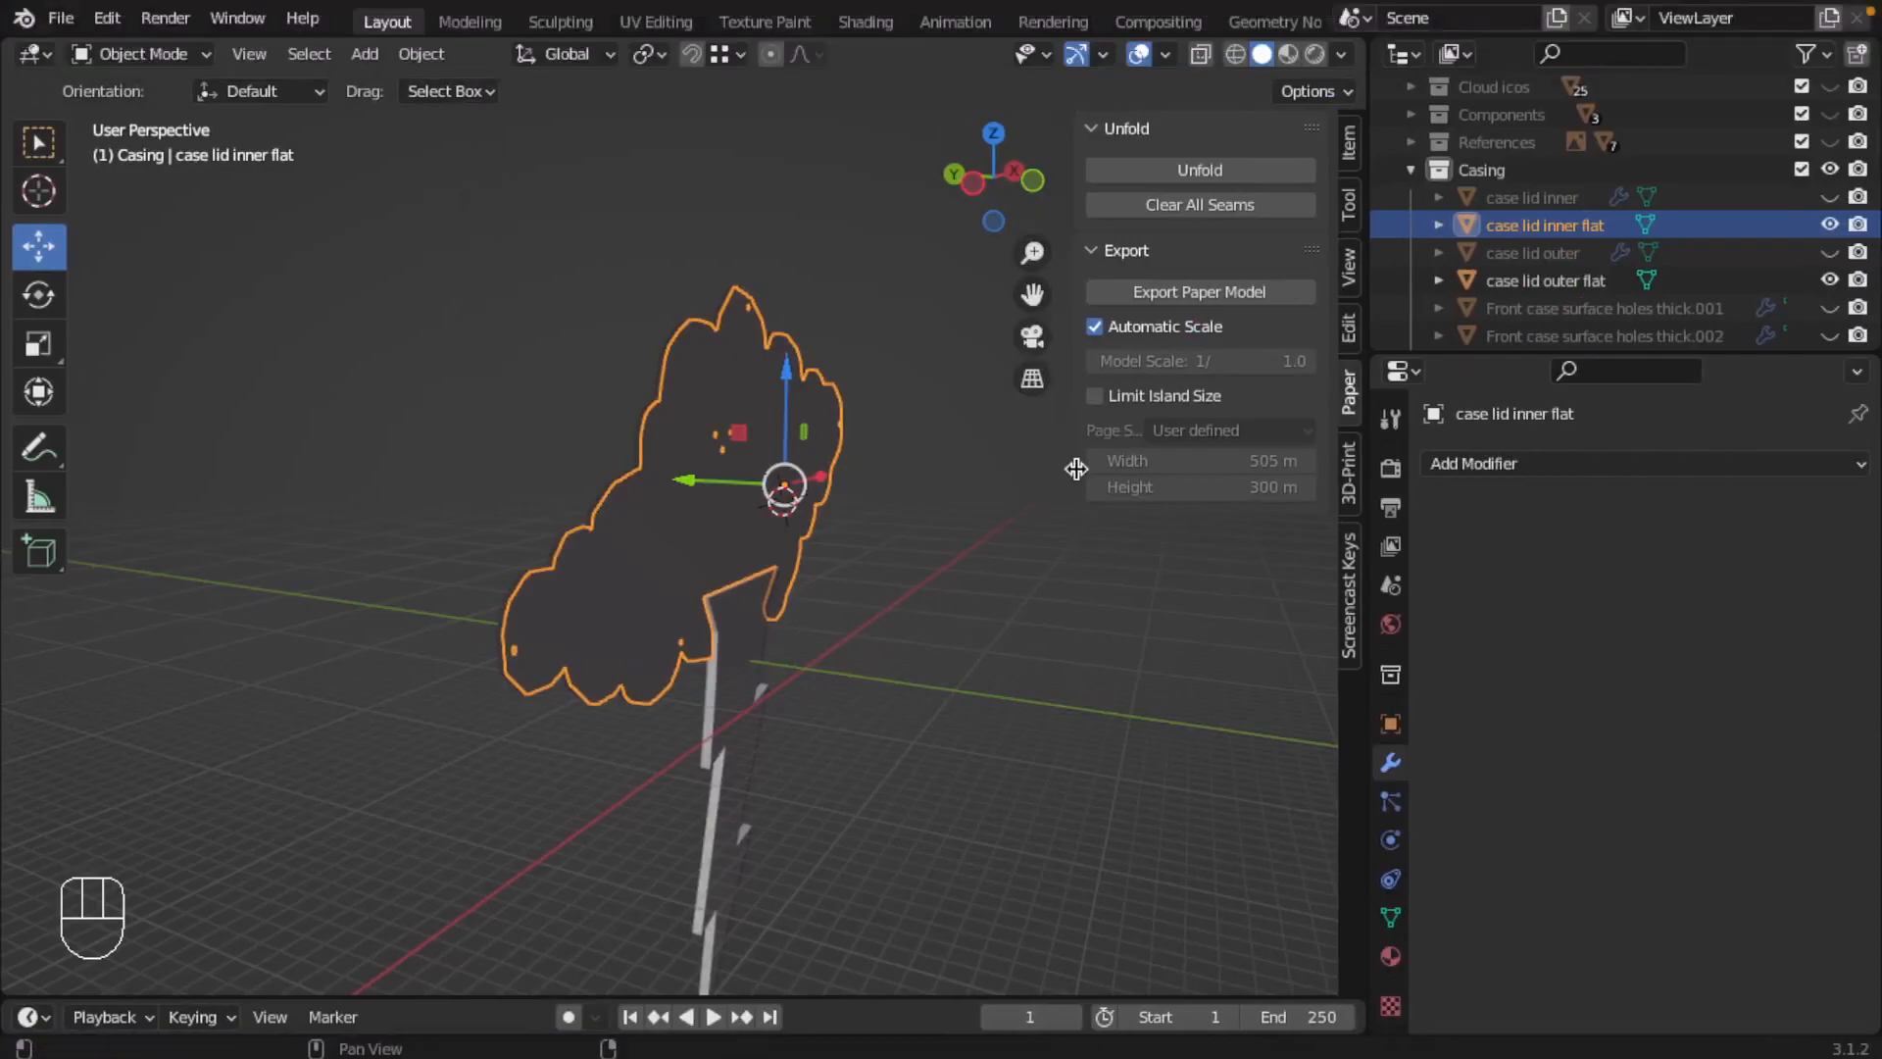
Step: Clear all seams of case lid inner flat, unfold it, and select its whole mesh in Edit Mode
{"action": "left_click", "coordinate": [1188, 211]}
{"action": "left_click", "coordinate": [1192, 173]}
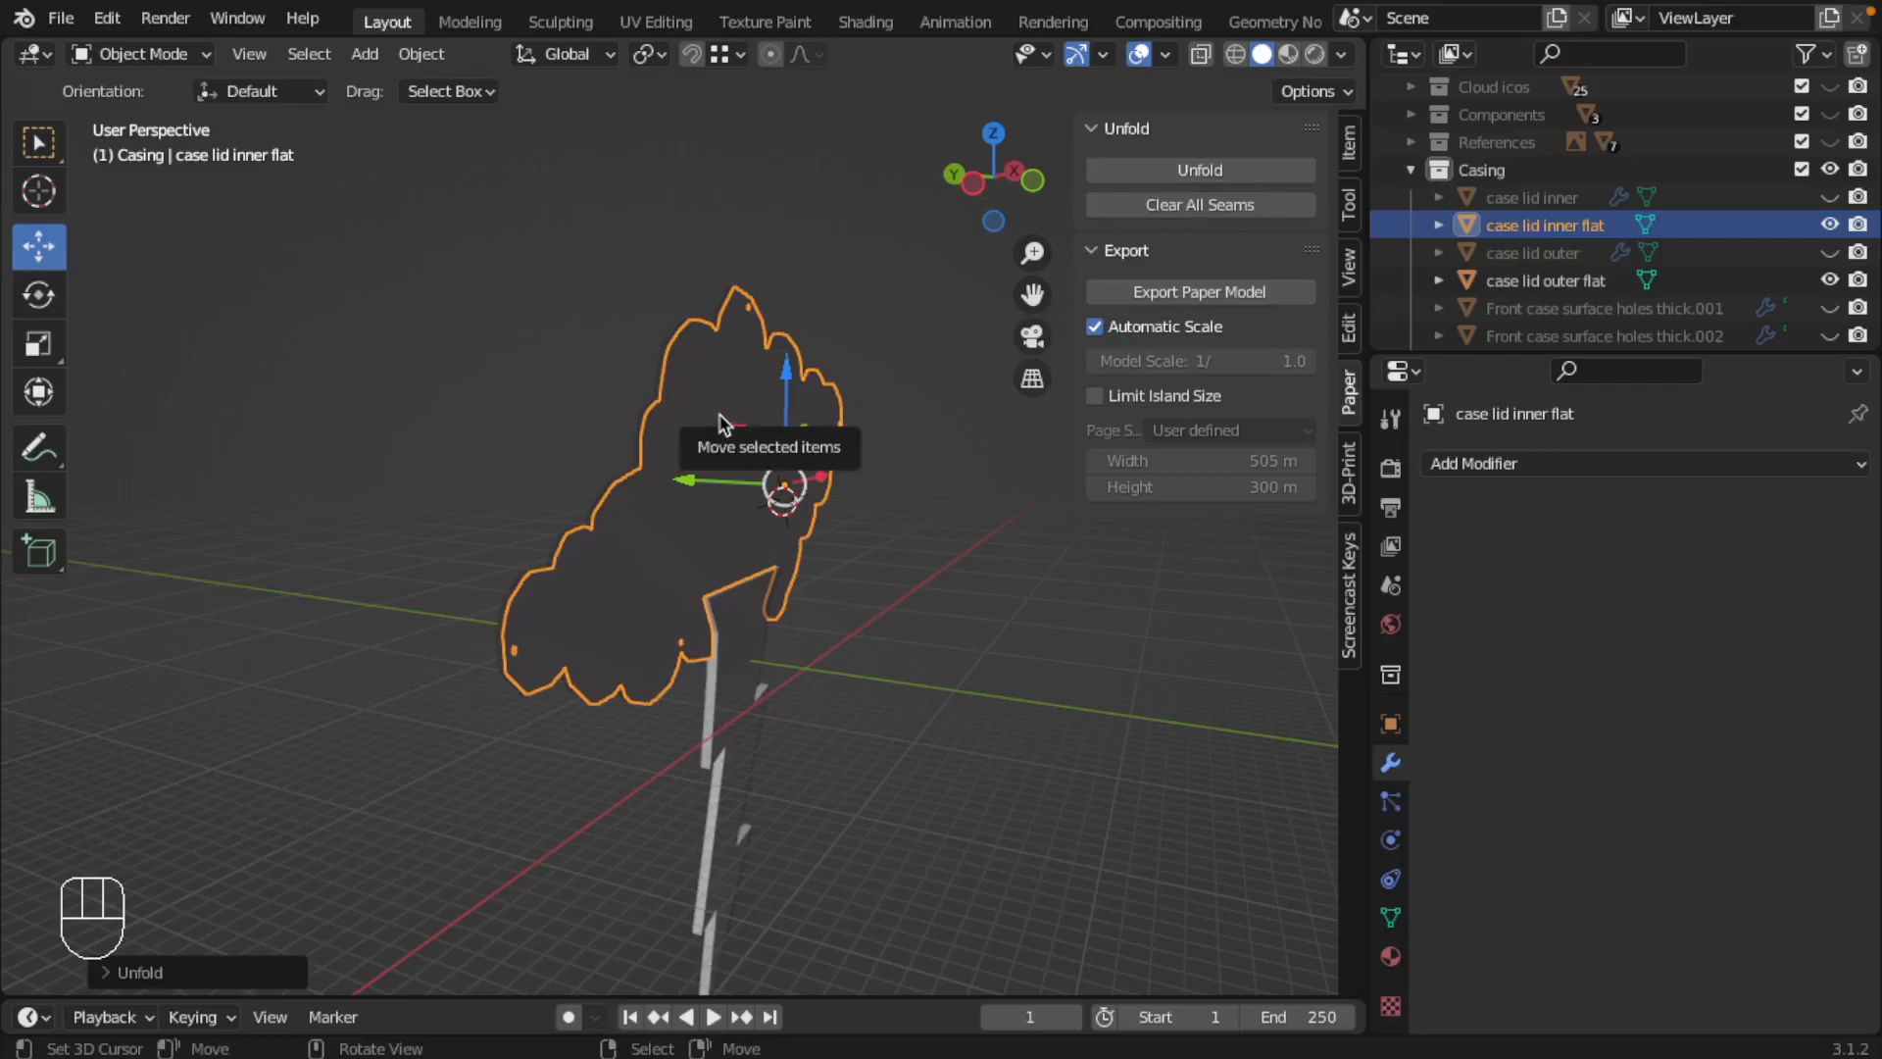
{"action": "key", "text": "Tab"}
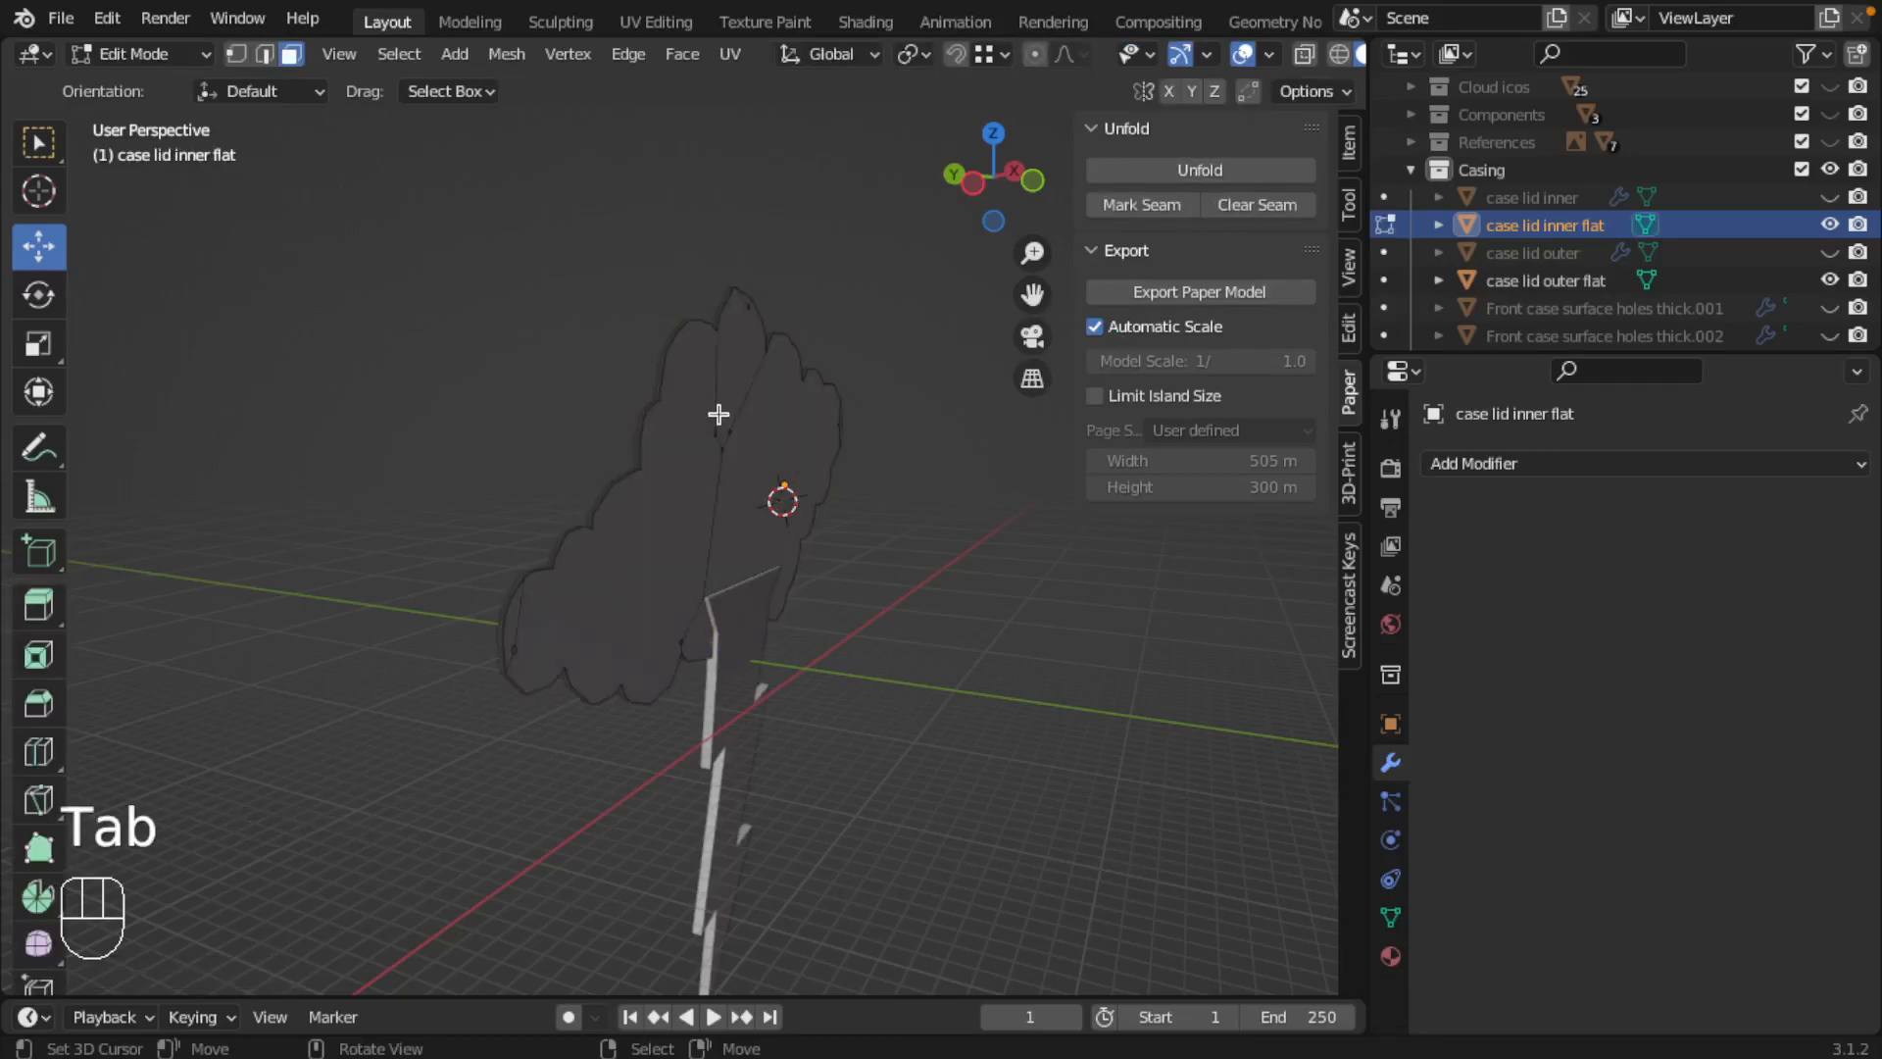
{"action": "key", "text": "a"}
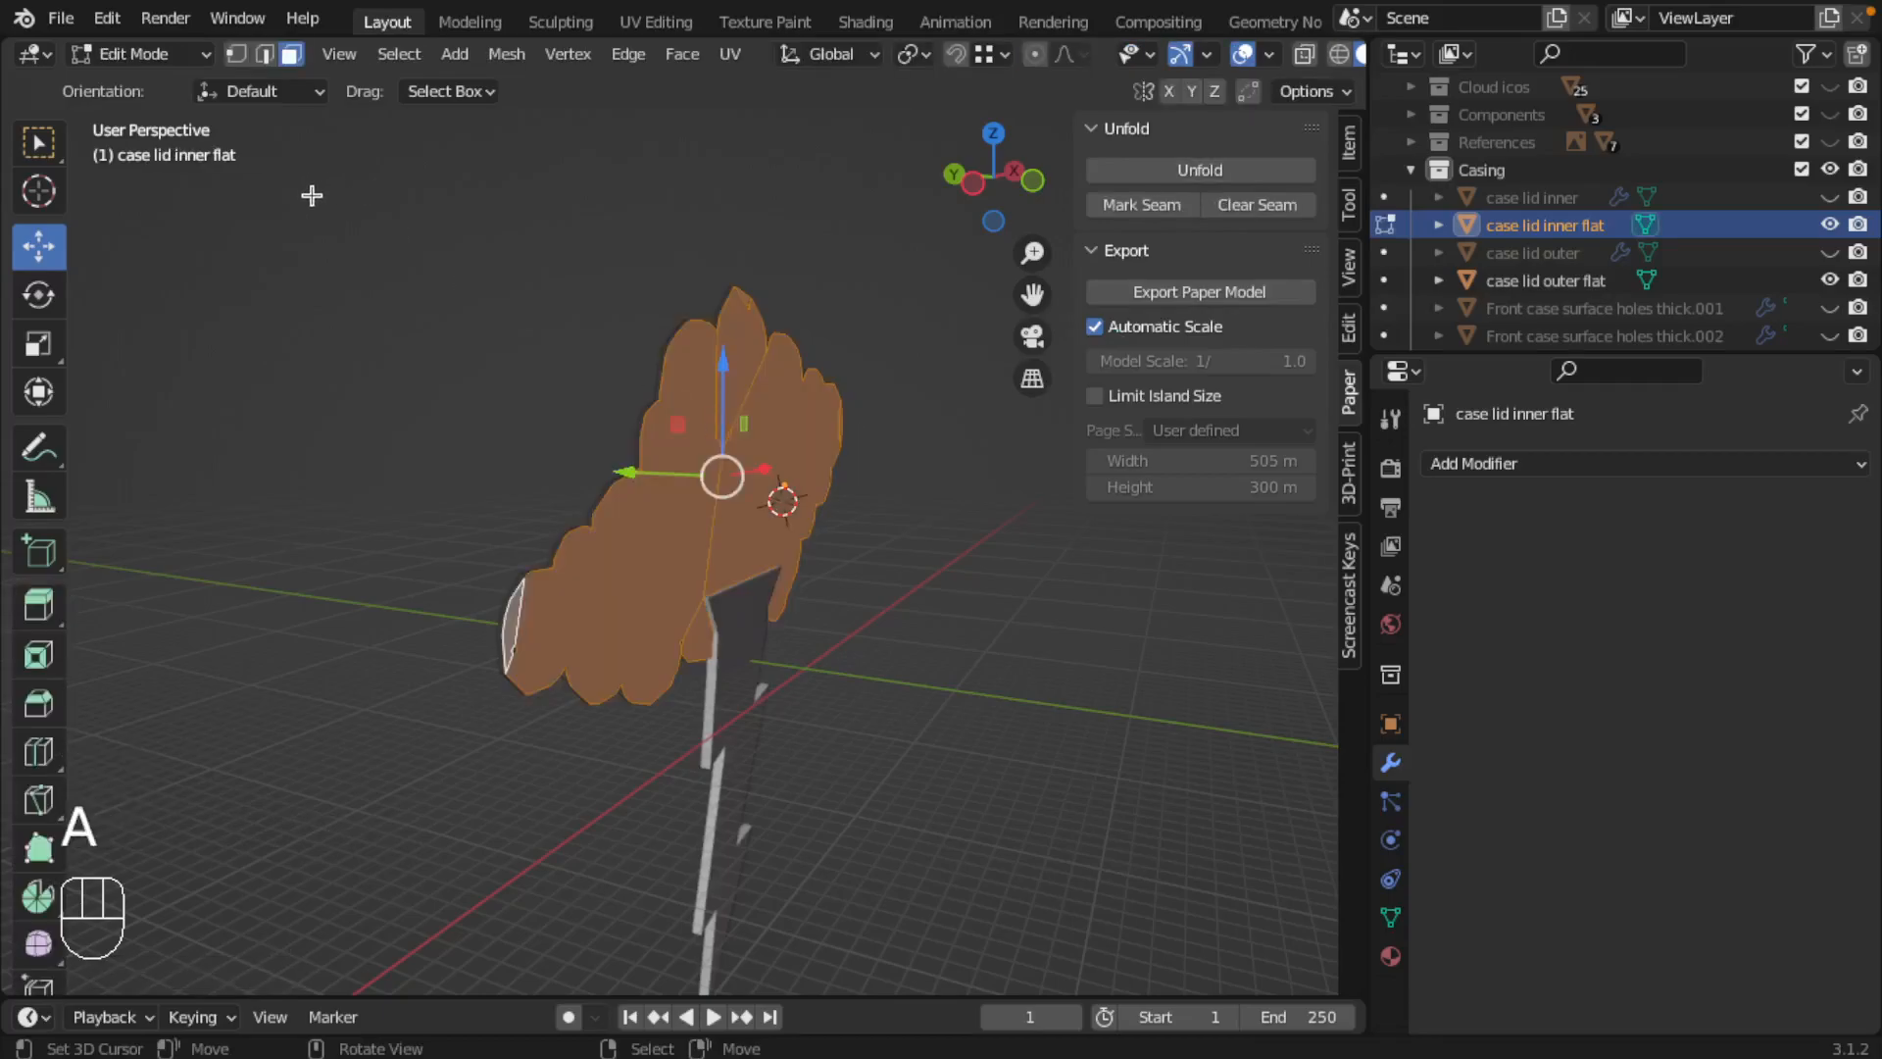
Step: Save the project and start a Paper Model export based on cloud lamp-inner.blend.pdf in Manufacturables/2D
{"action": "key", "text": "super+s"}
{"action": "left_click", "coordinate": [61, 17]}
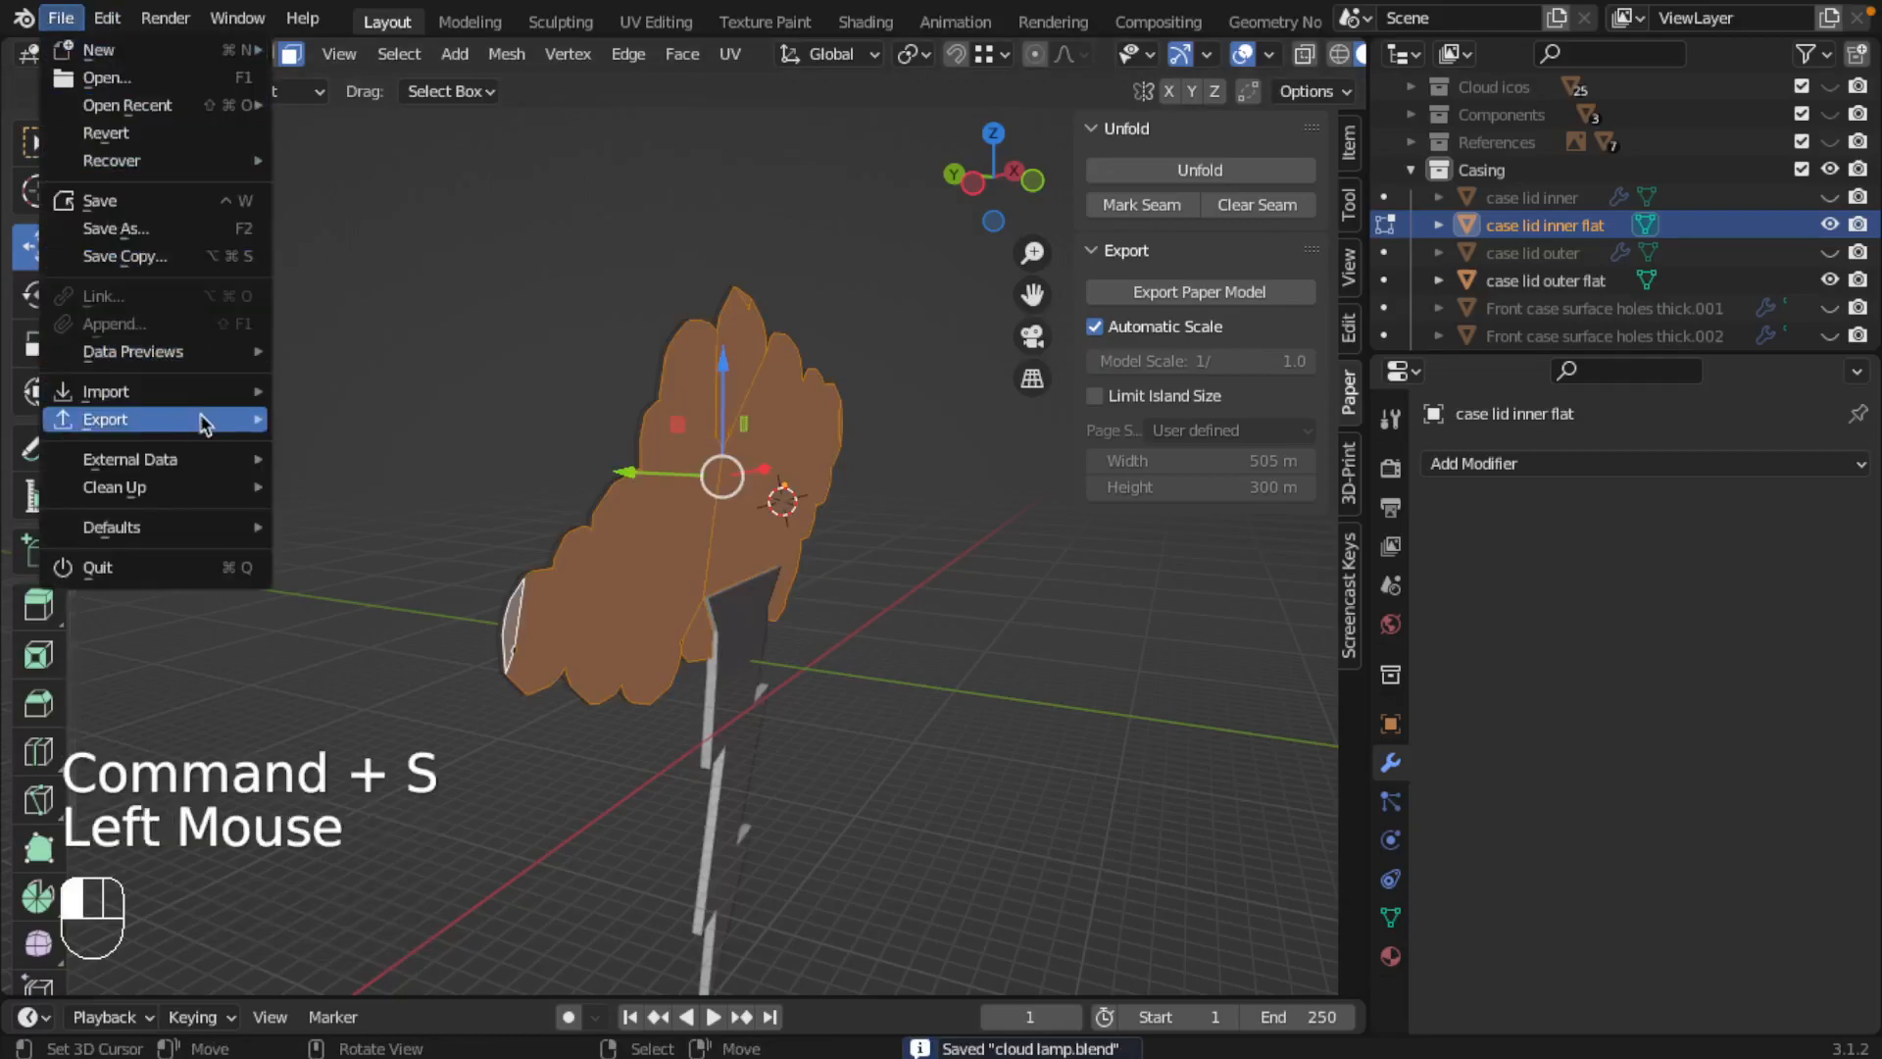
{"action": "mouse_move", "coordinate": [203, 424]}
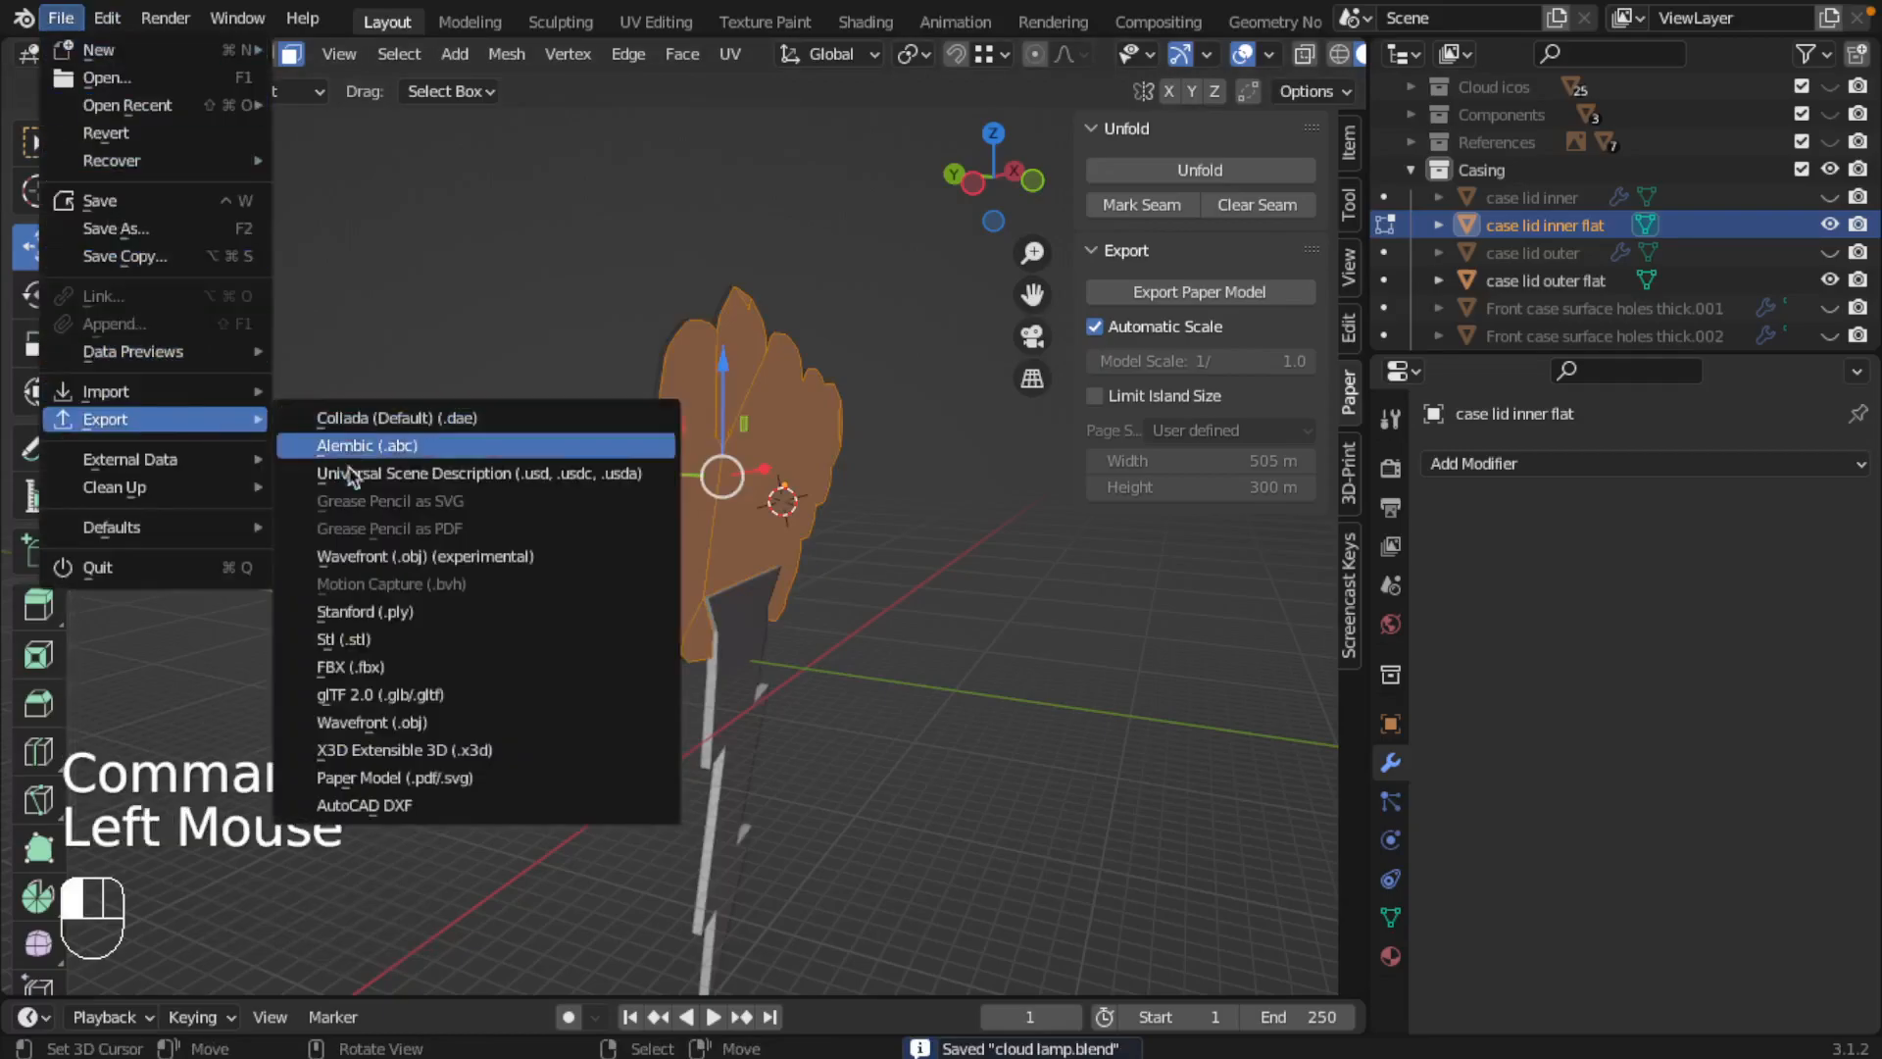
{"action": "left_click", "coordinate": [417, 777]}
{"action": "double_click", "coordinate": [446, 340]}
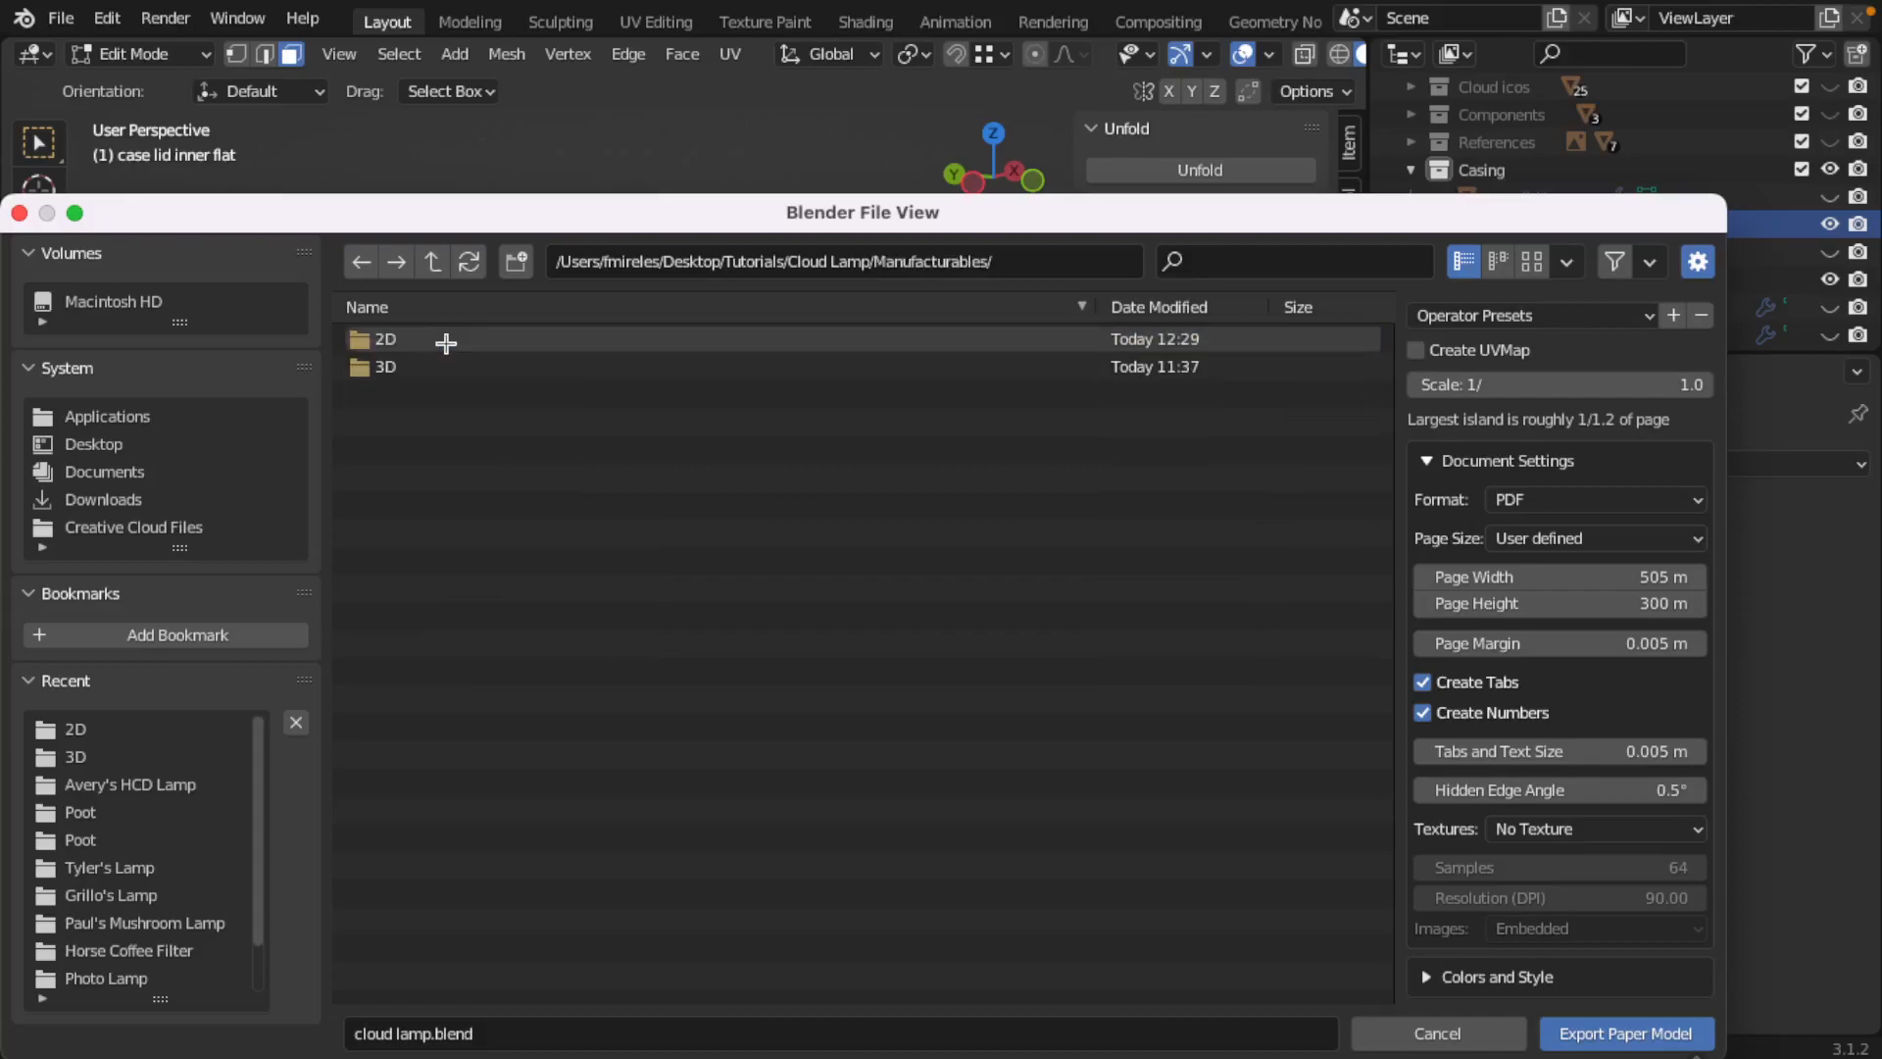
{"action": "double_click", "coordinate": [403, 341]}
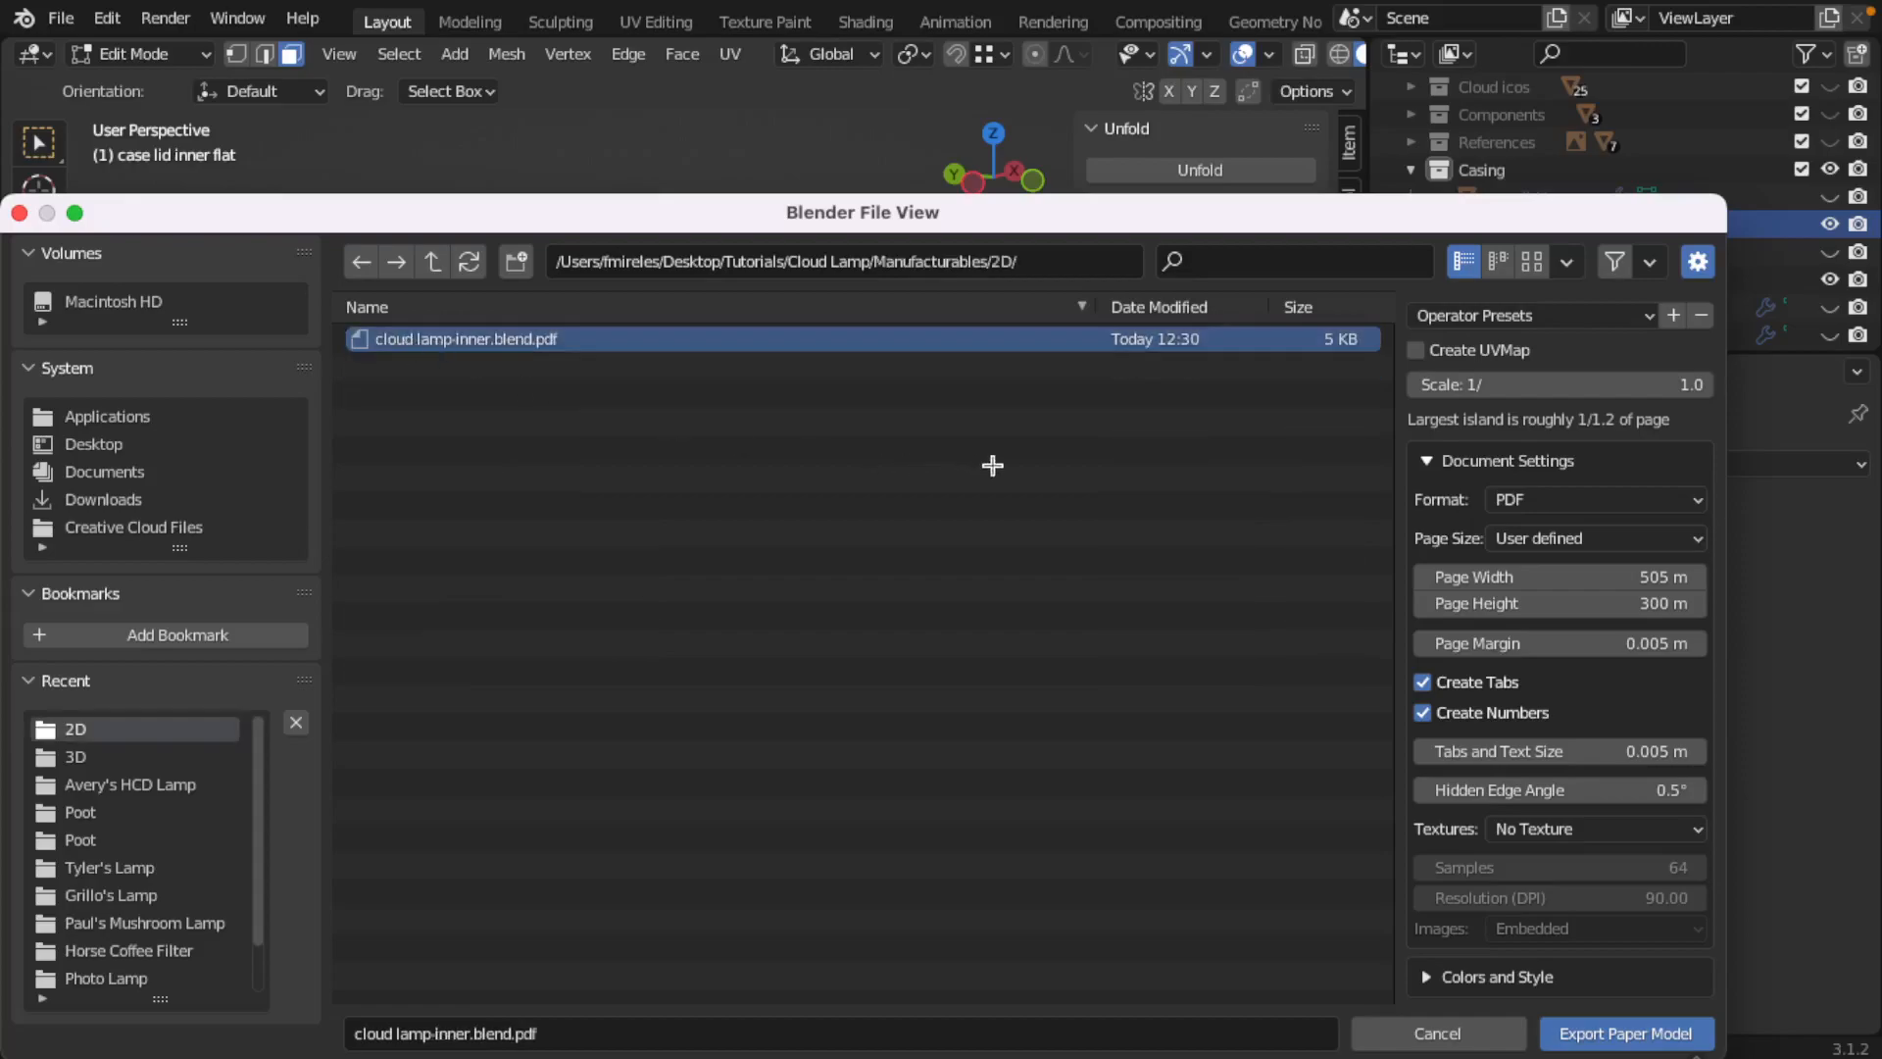
Step: Export the paper model as cloud lamp-inner.pdf with Create Tabs and Create Numbers disabled
{"action": "left_click", "coordinate": [505, 1033]}
{"action": "key", "text": "BackSpace"}
{"action": "key", "text": "BackSpace"}
{"action": "key", "text": "BackSpace"}
{"action": "key", "text": "BackSpace"}
{"action": "key", "text": "BackSpace"}
{"action": "key", "text": "BackSpace"}
{"action": "left_click", "coordinate": [1423, 682]}
{"action": "left_click", "coordinate": [1422, 712]}
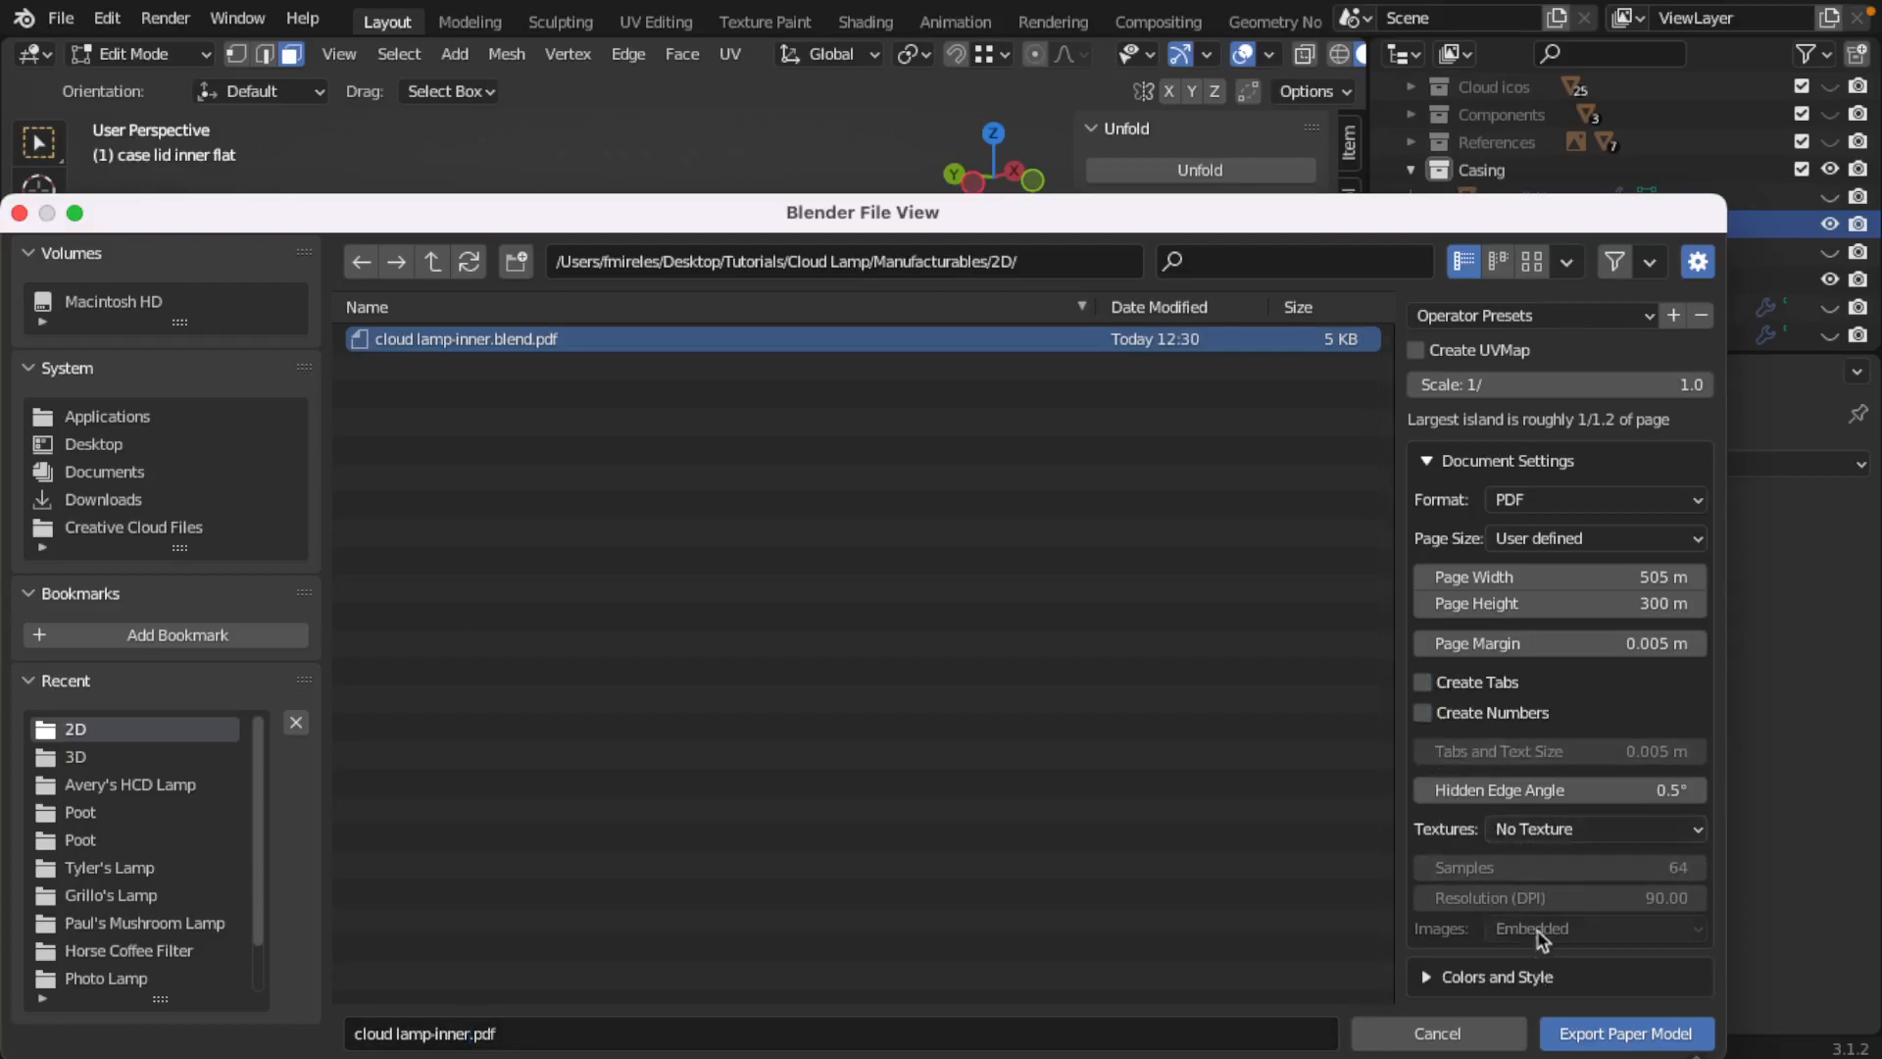
{"action": "left_click", "coordinate": [1630, 1038]}
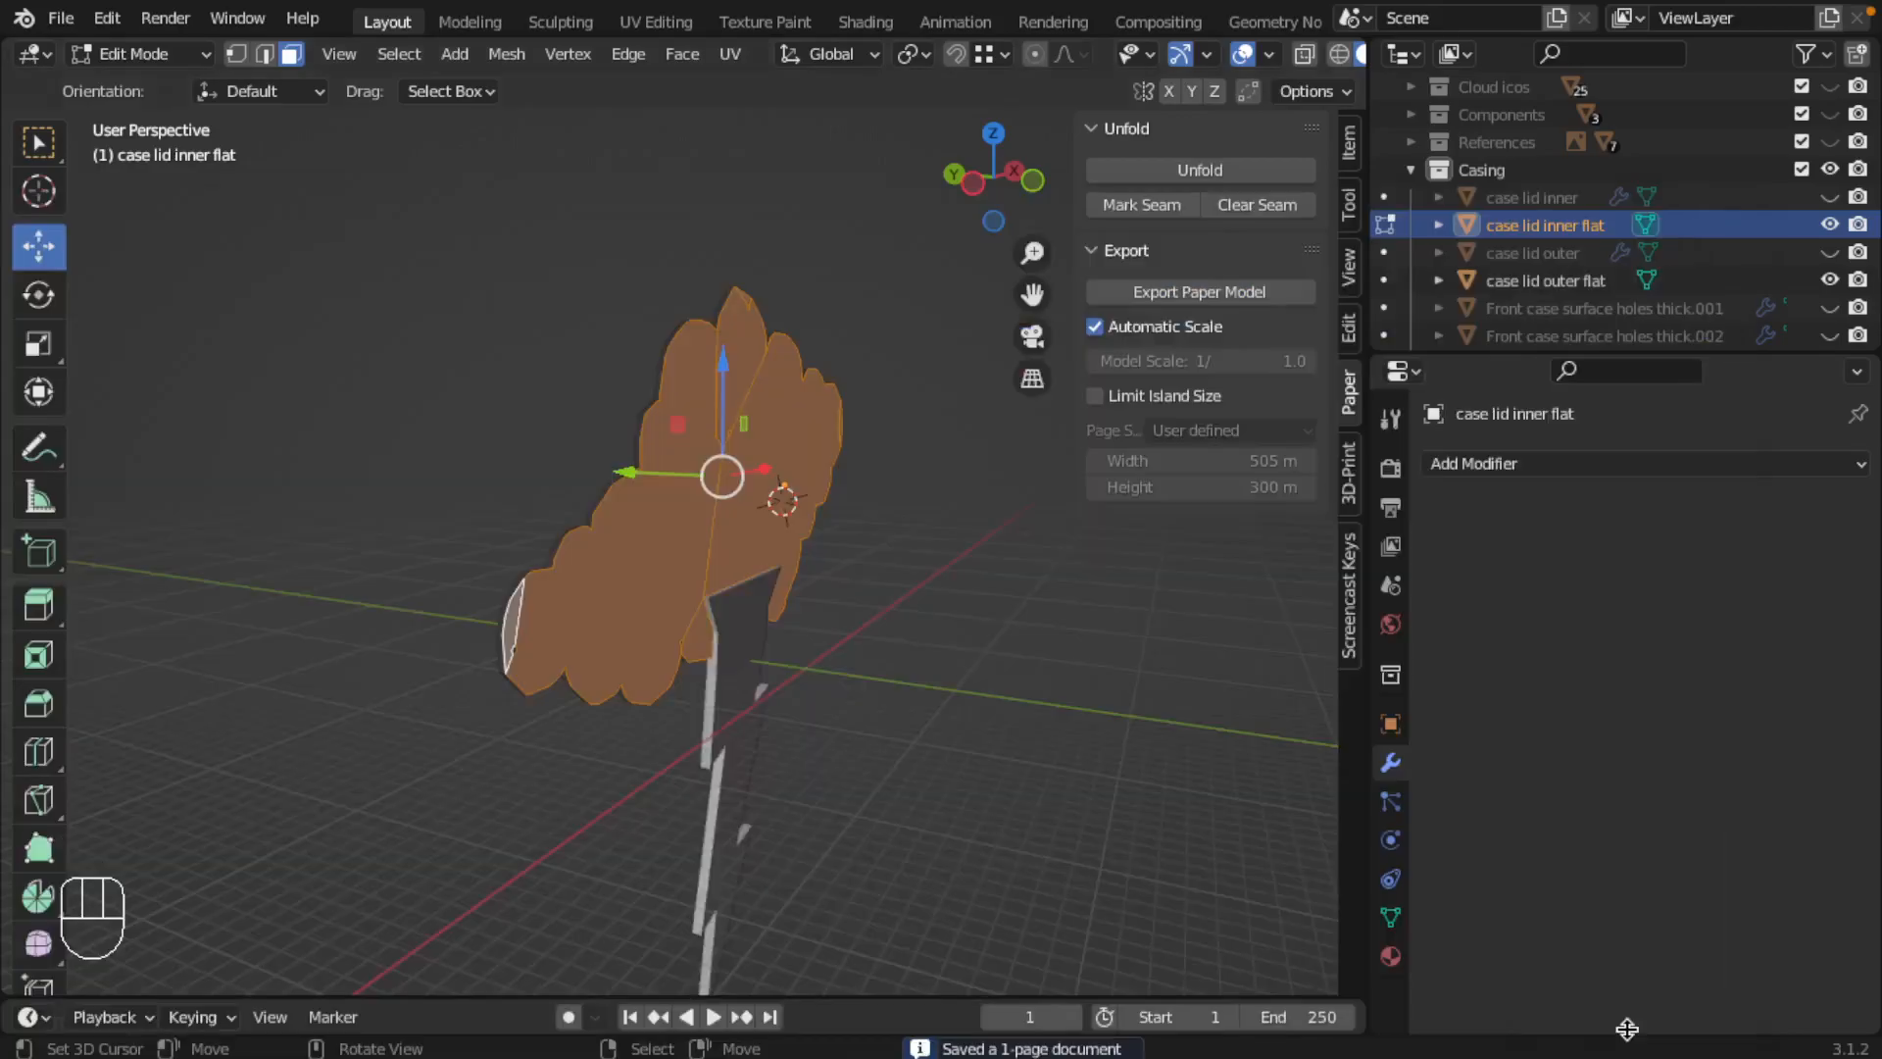
Step: Switch to Finder, examine the exported cloud lamp-inner.pdf in Acrobat, and close it
{"action": "key", "text": "ctrl+Left"}
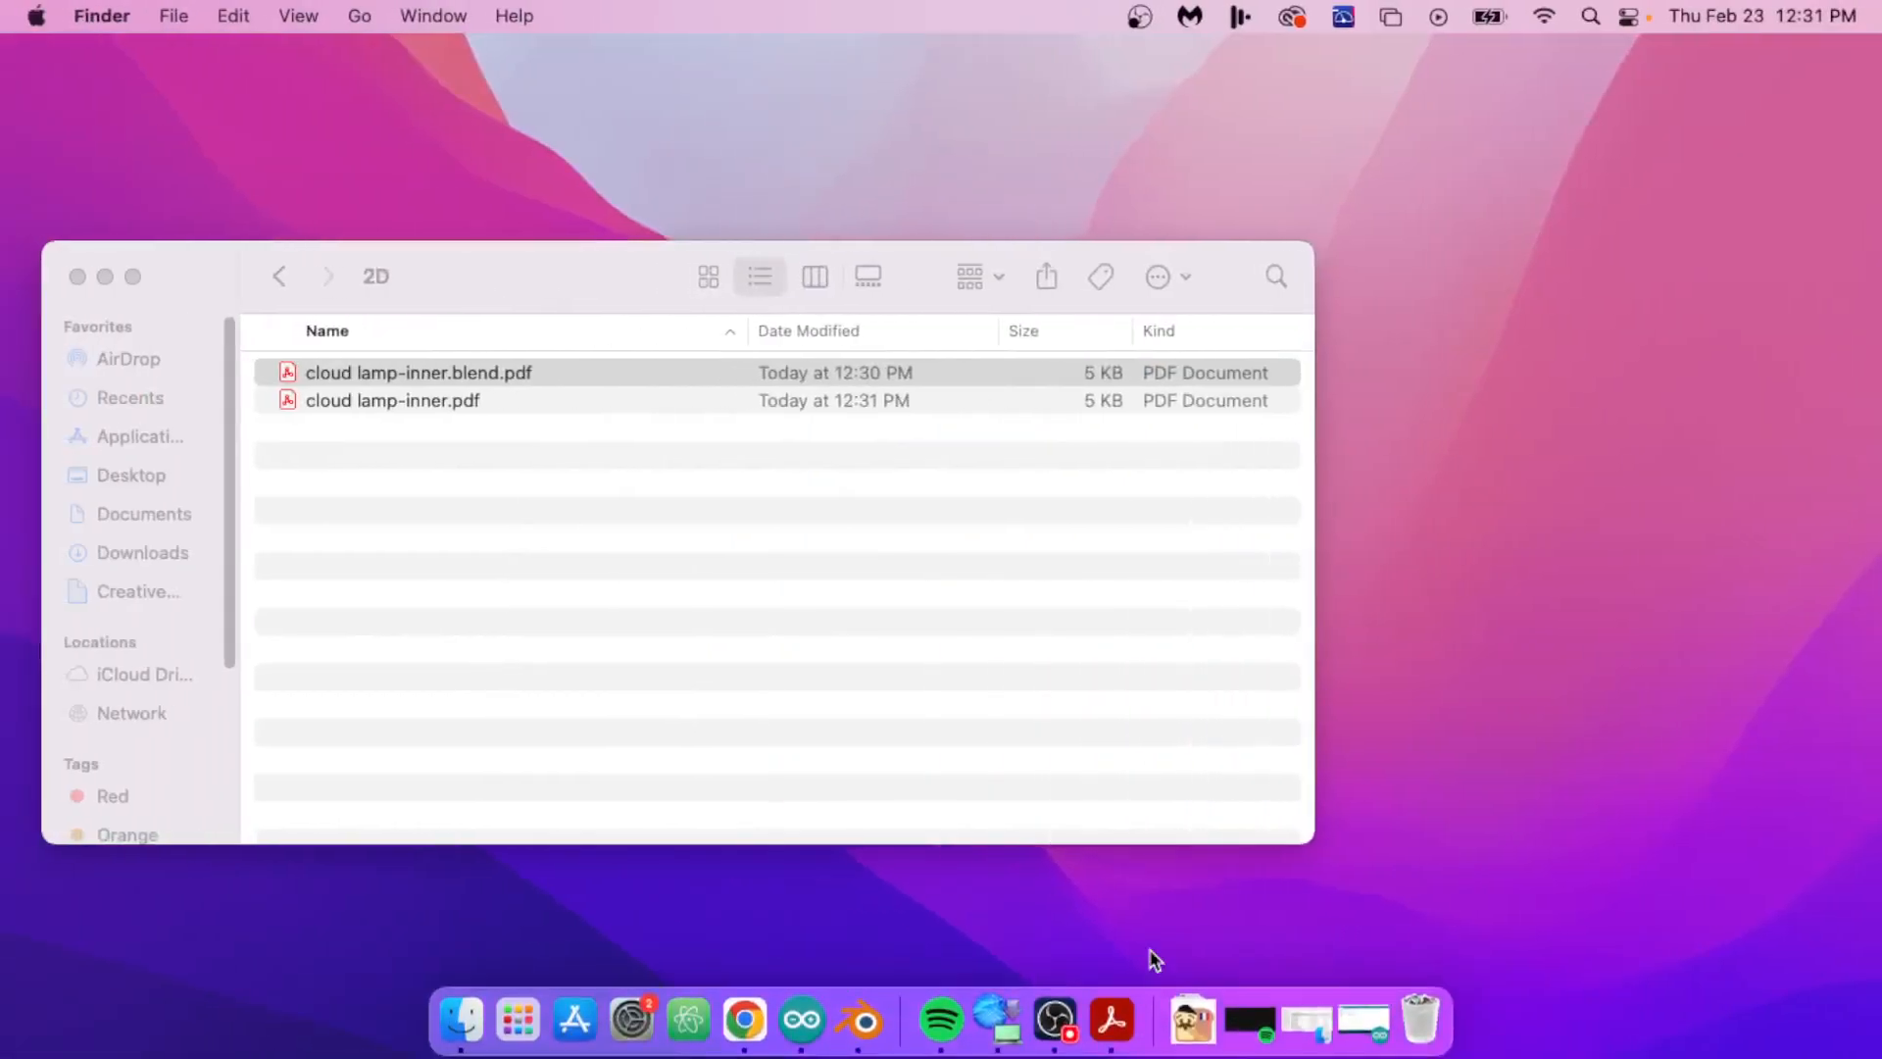
{"action": "left_click", "coordinate": [432, 401]}
{"action": "double_click", "coordinate": [431, 402]}
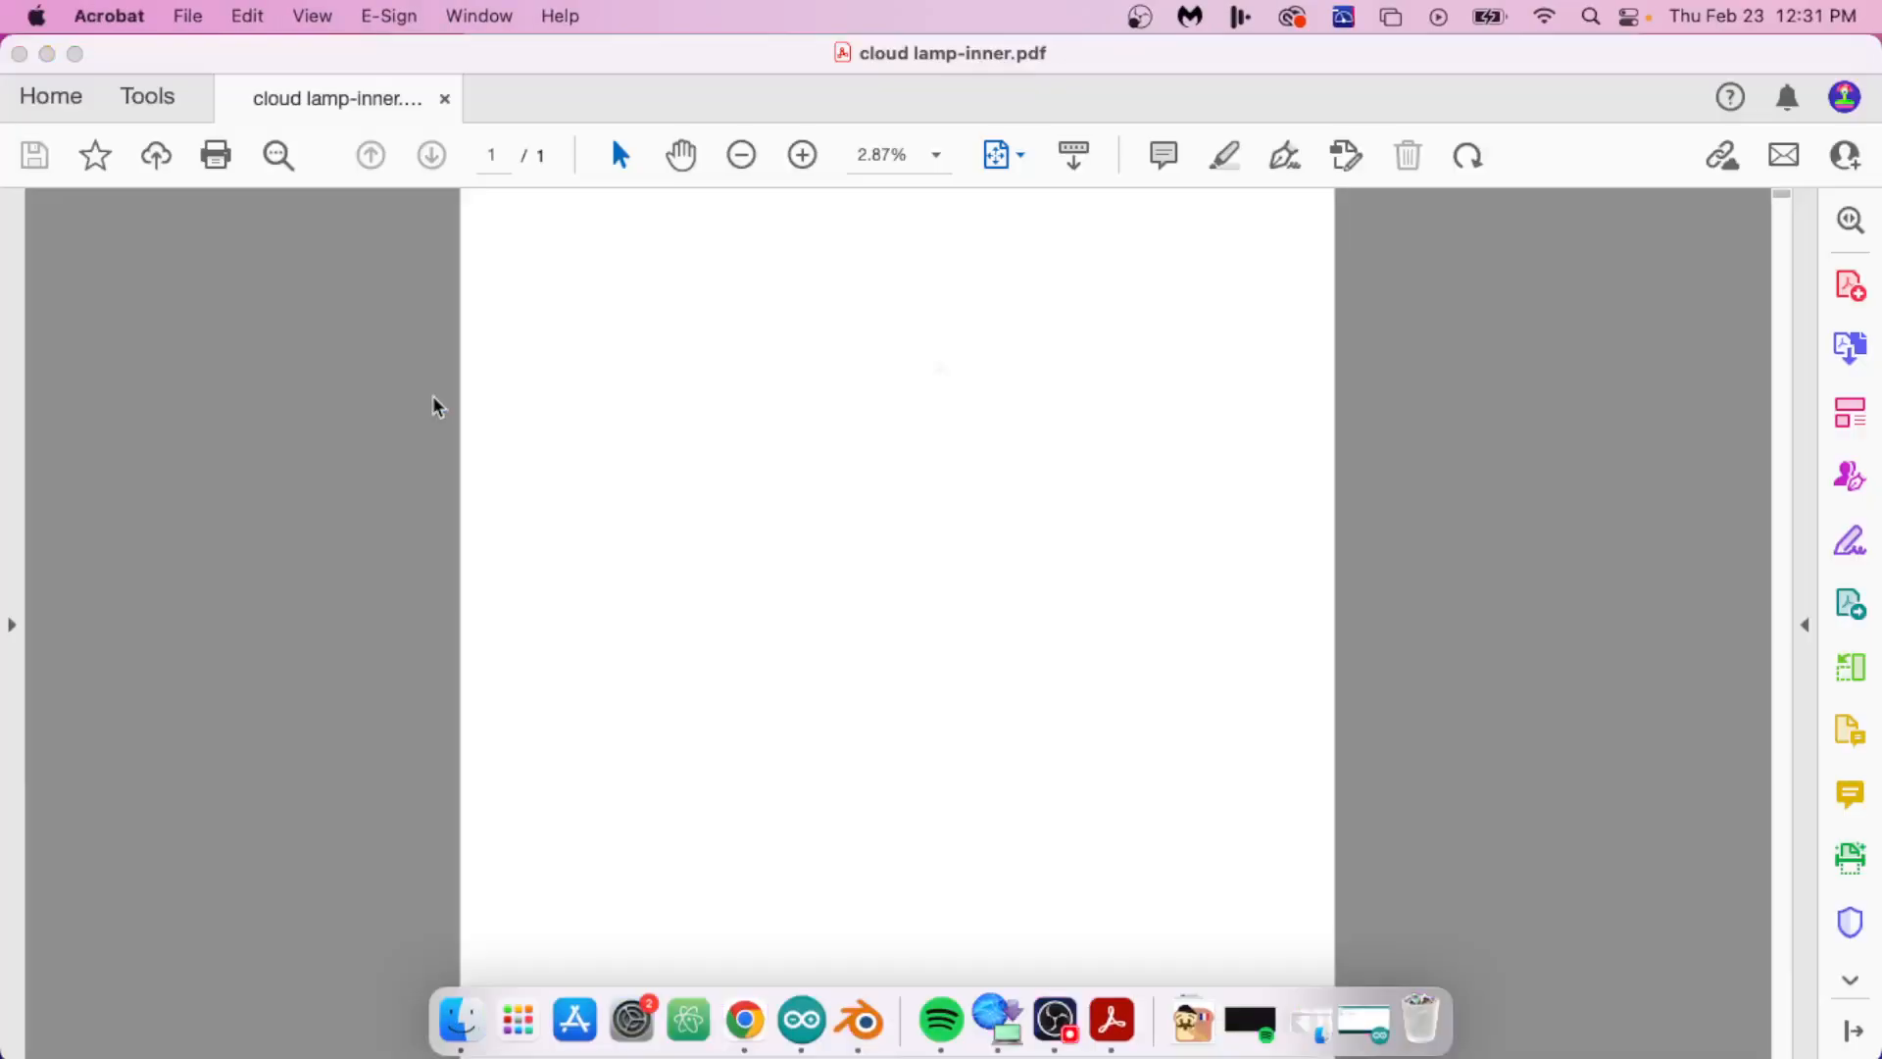
{"action": "left_click", "coordinate": [879, 481]}
{"action": "left_click", "coordinate": [20, 55]}
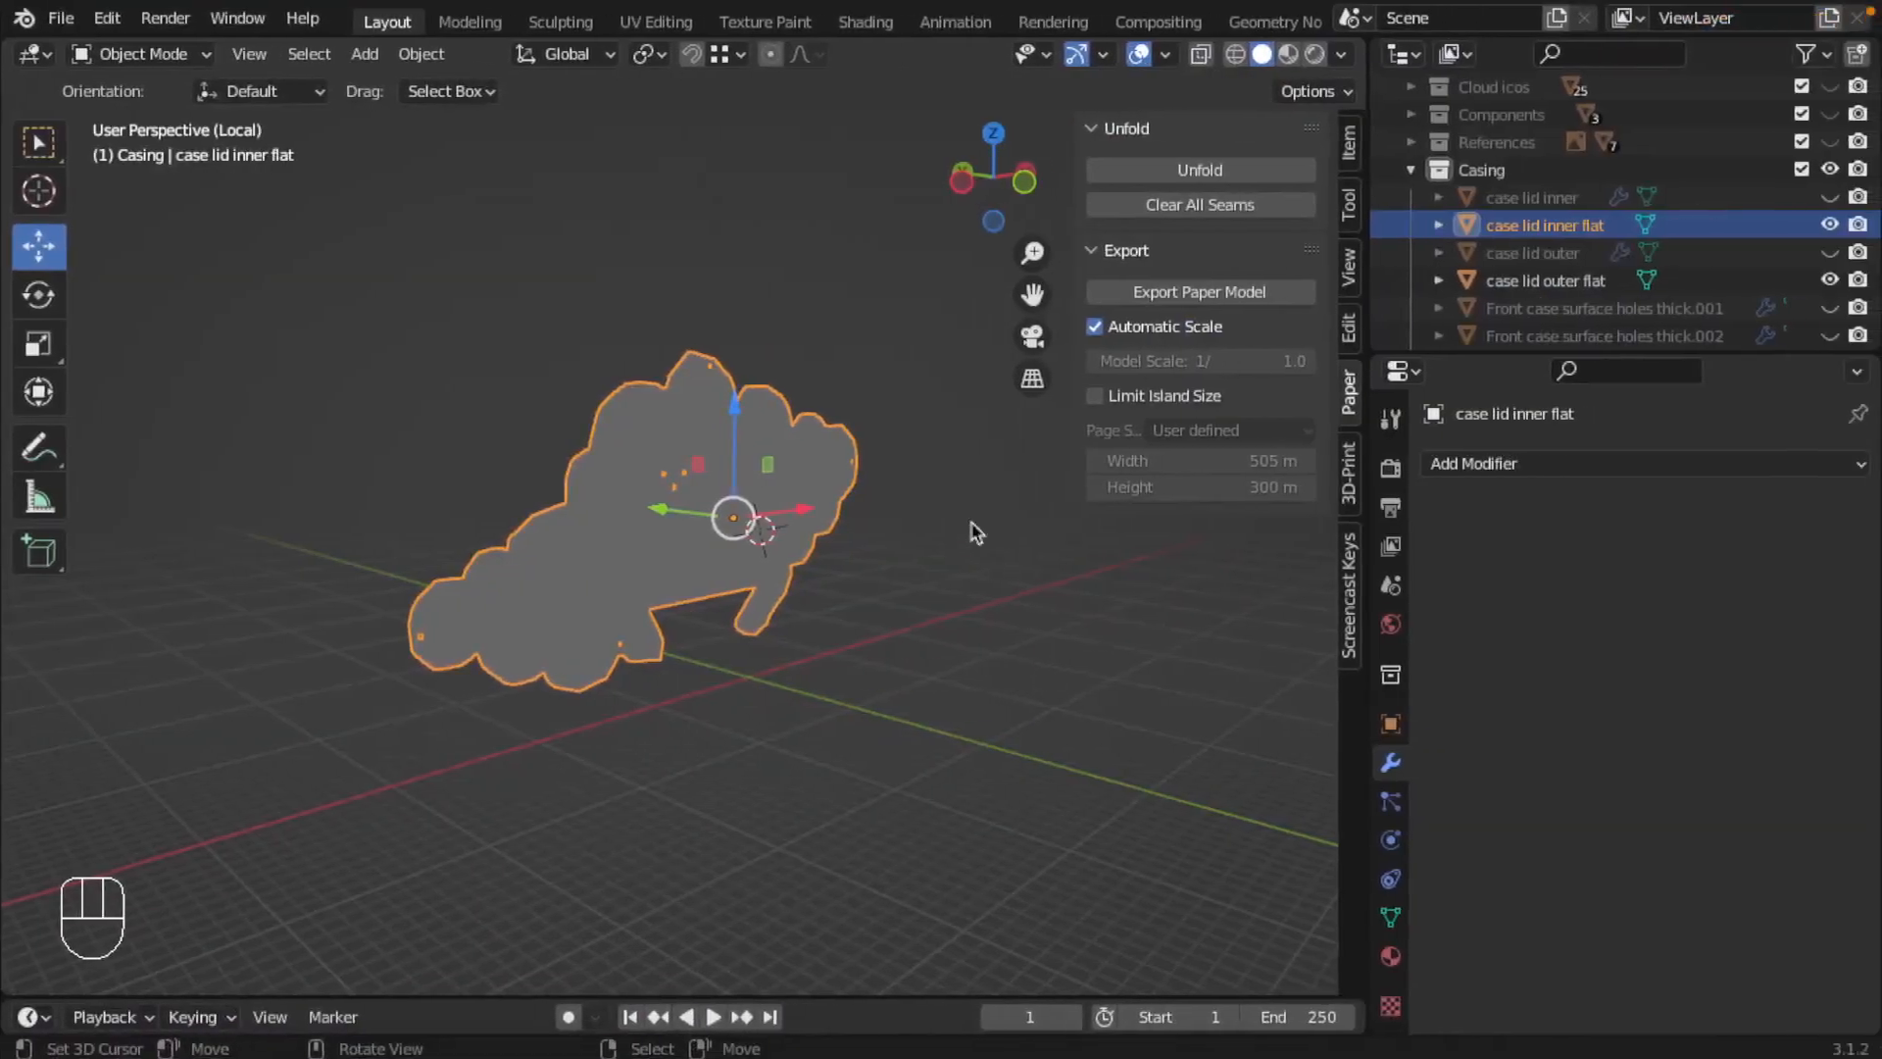
Step: Switch to the browser and read the Paper Model page of the Blender manual for usage guidance
{"action": "middle_click_drag", "start_coordinate": [726, 514], "coordinate": [673, 498]}
{"action": "scroll", "coordinate": [670, 496], "scroll_direction": "up", "scroll_amount": 2}
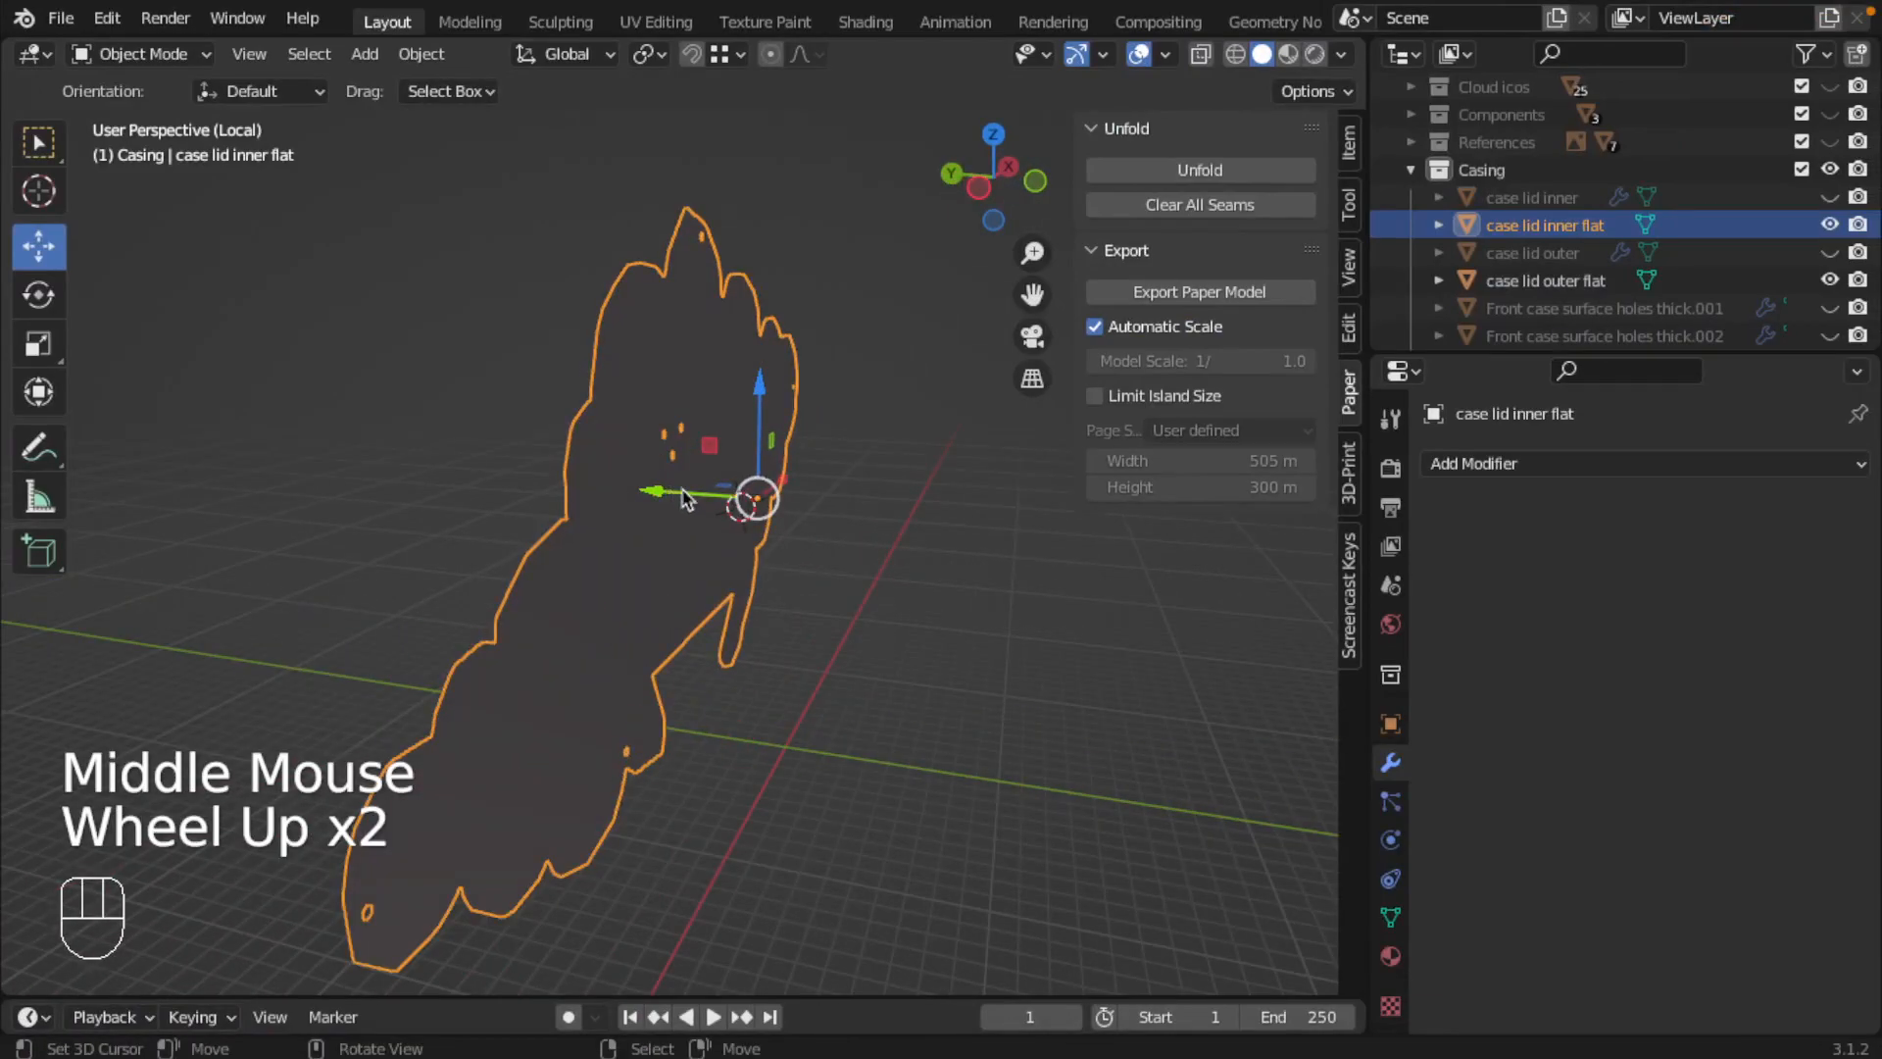
{"action": "key", "text": "ctrl+Right"}
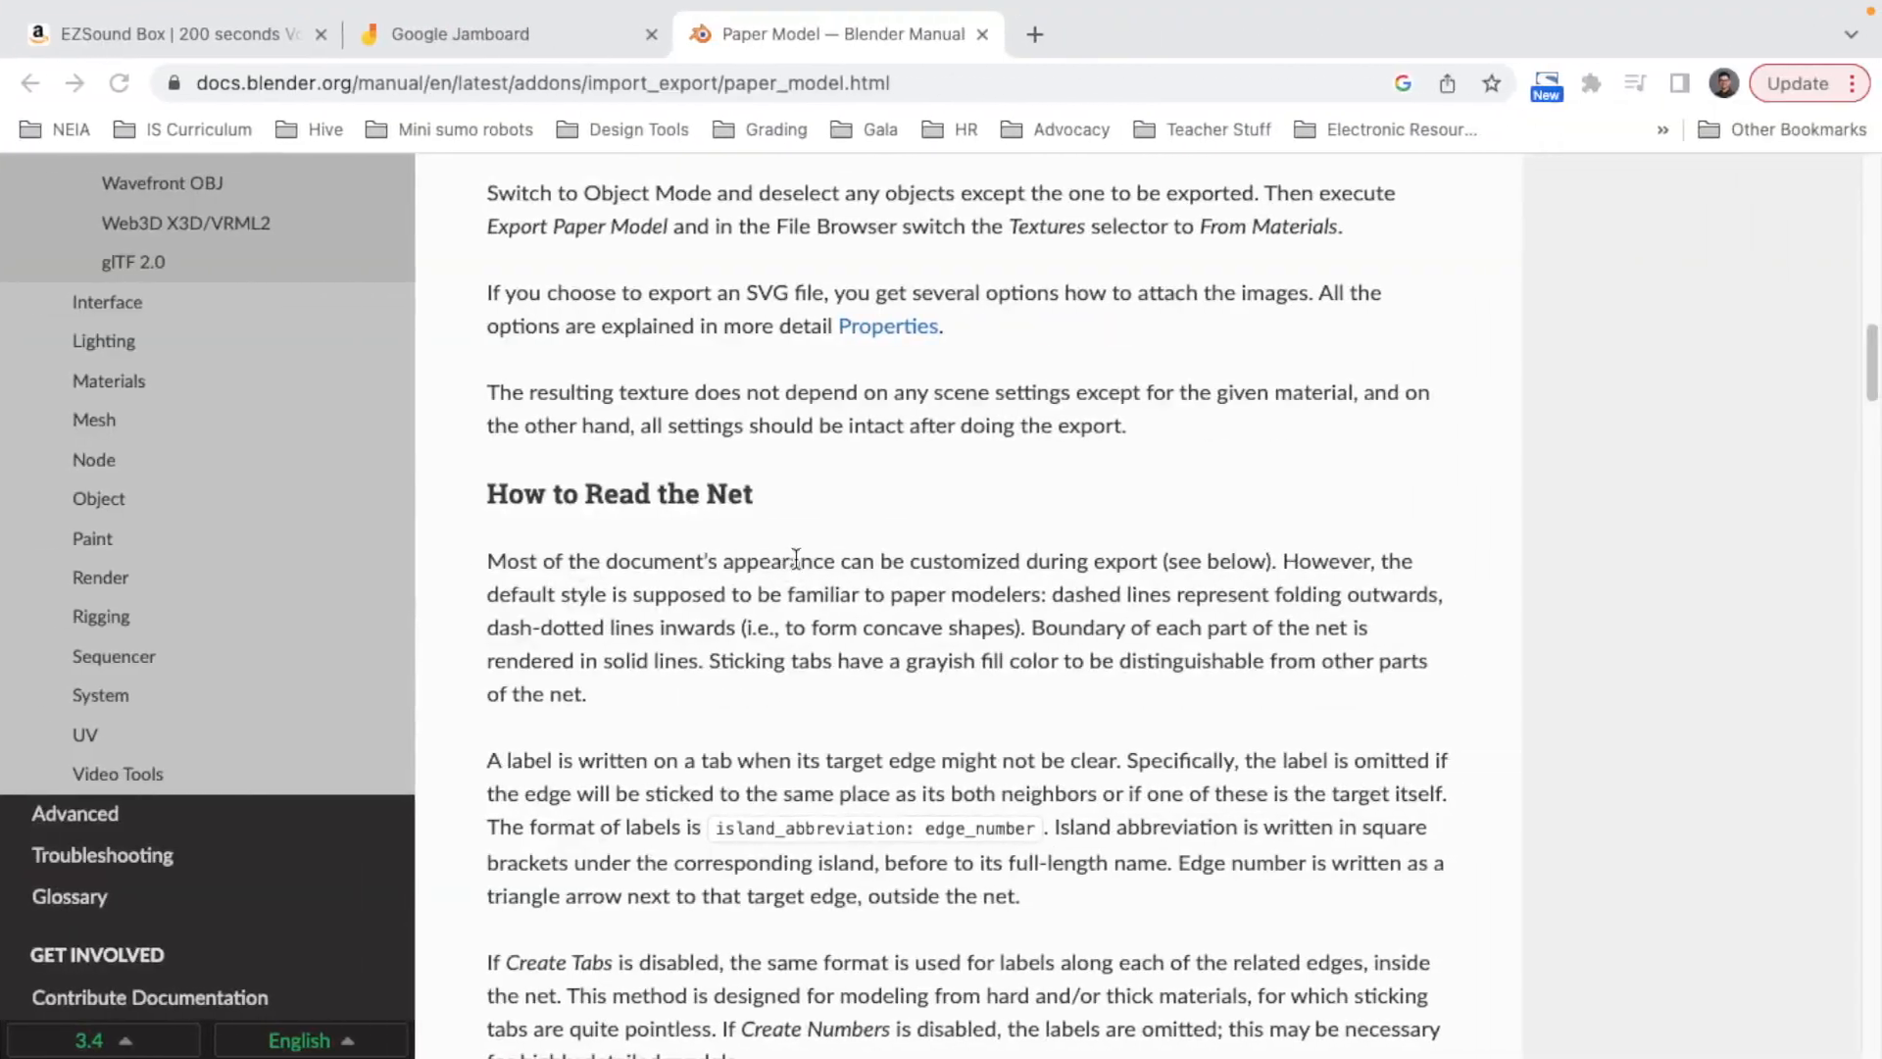
{"action": "scroll", "coordinate": [761, 620], "scroll_direction": "up", "scroll_amount": 16}
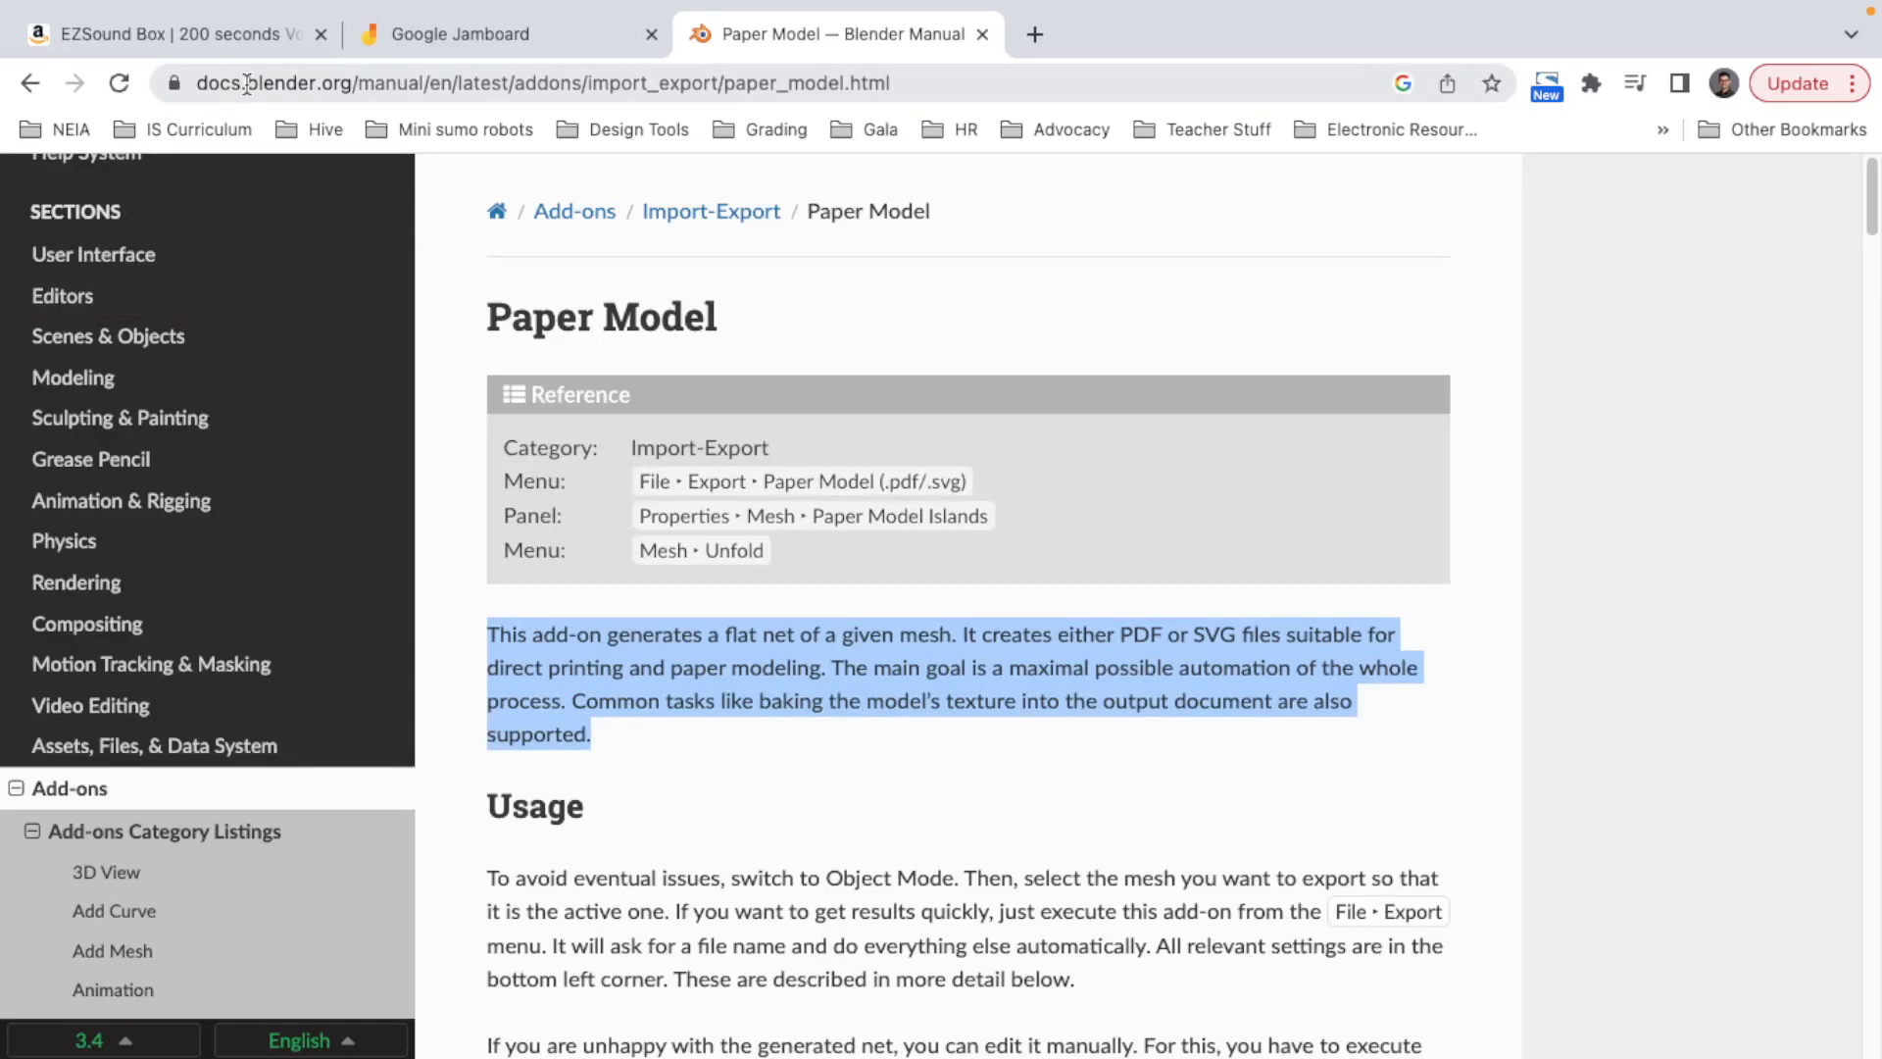
{"action": "scroll", "coordinate": [835, 704], "scroll_direction": "down", "scroll_amount": 1}
{"action": "scroll", "coordinate": [836, 702], "scroll_direction": "down", "scroll_amount": 8}
{"action": "scroll", "coordinate": [837, 693], "scroll_direction": "up", "scroll_amount": 8}
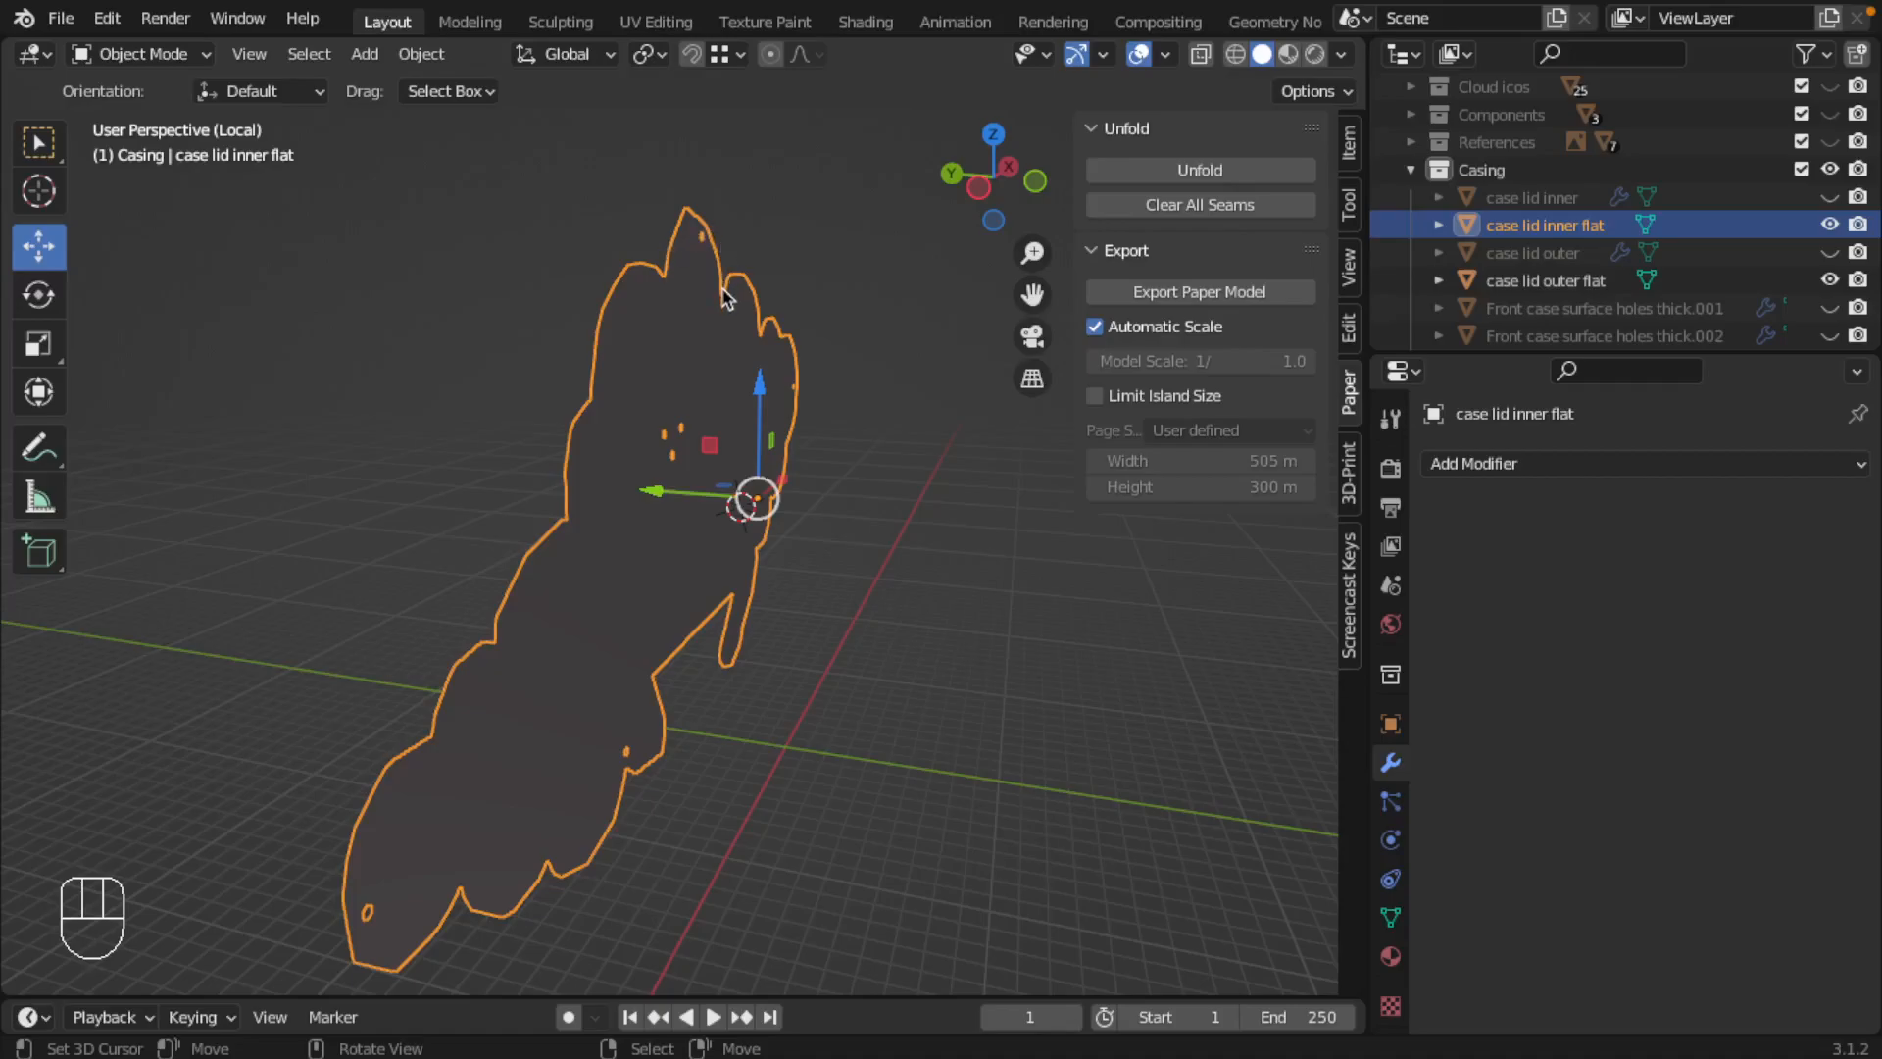
Step: Return to Blender and examine the edges of case lid inner flat in Edit Mode
{"action": "key", "text": "Tab"}
{"action": "middle_click_drag", "start_coordinate": [761, 340], "coordinate": [680, 278]}
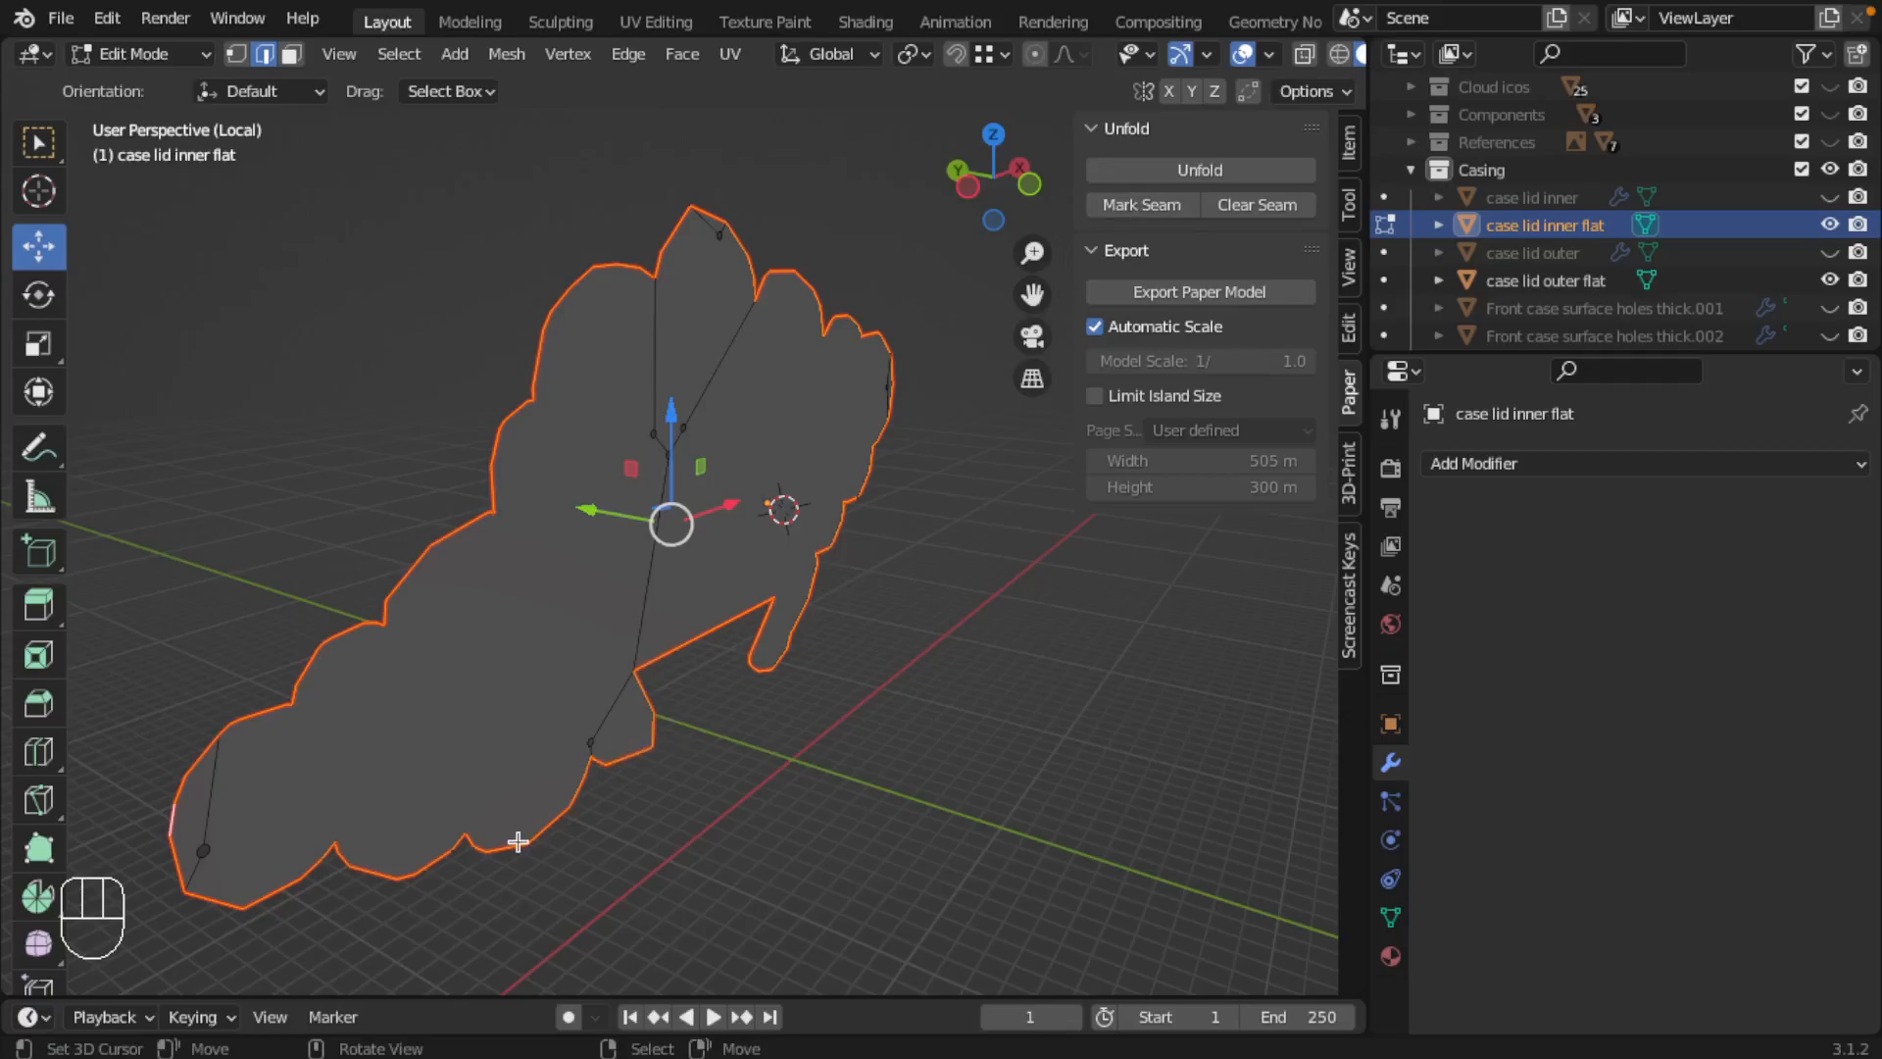
{"action": "middle_click_drag", "start_coordinate": [769, 719], "coordinate": [721, 714]}
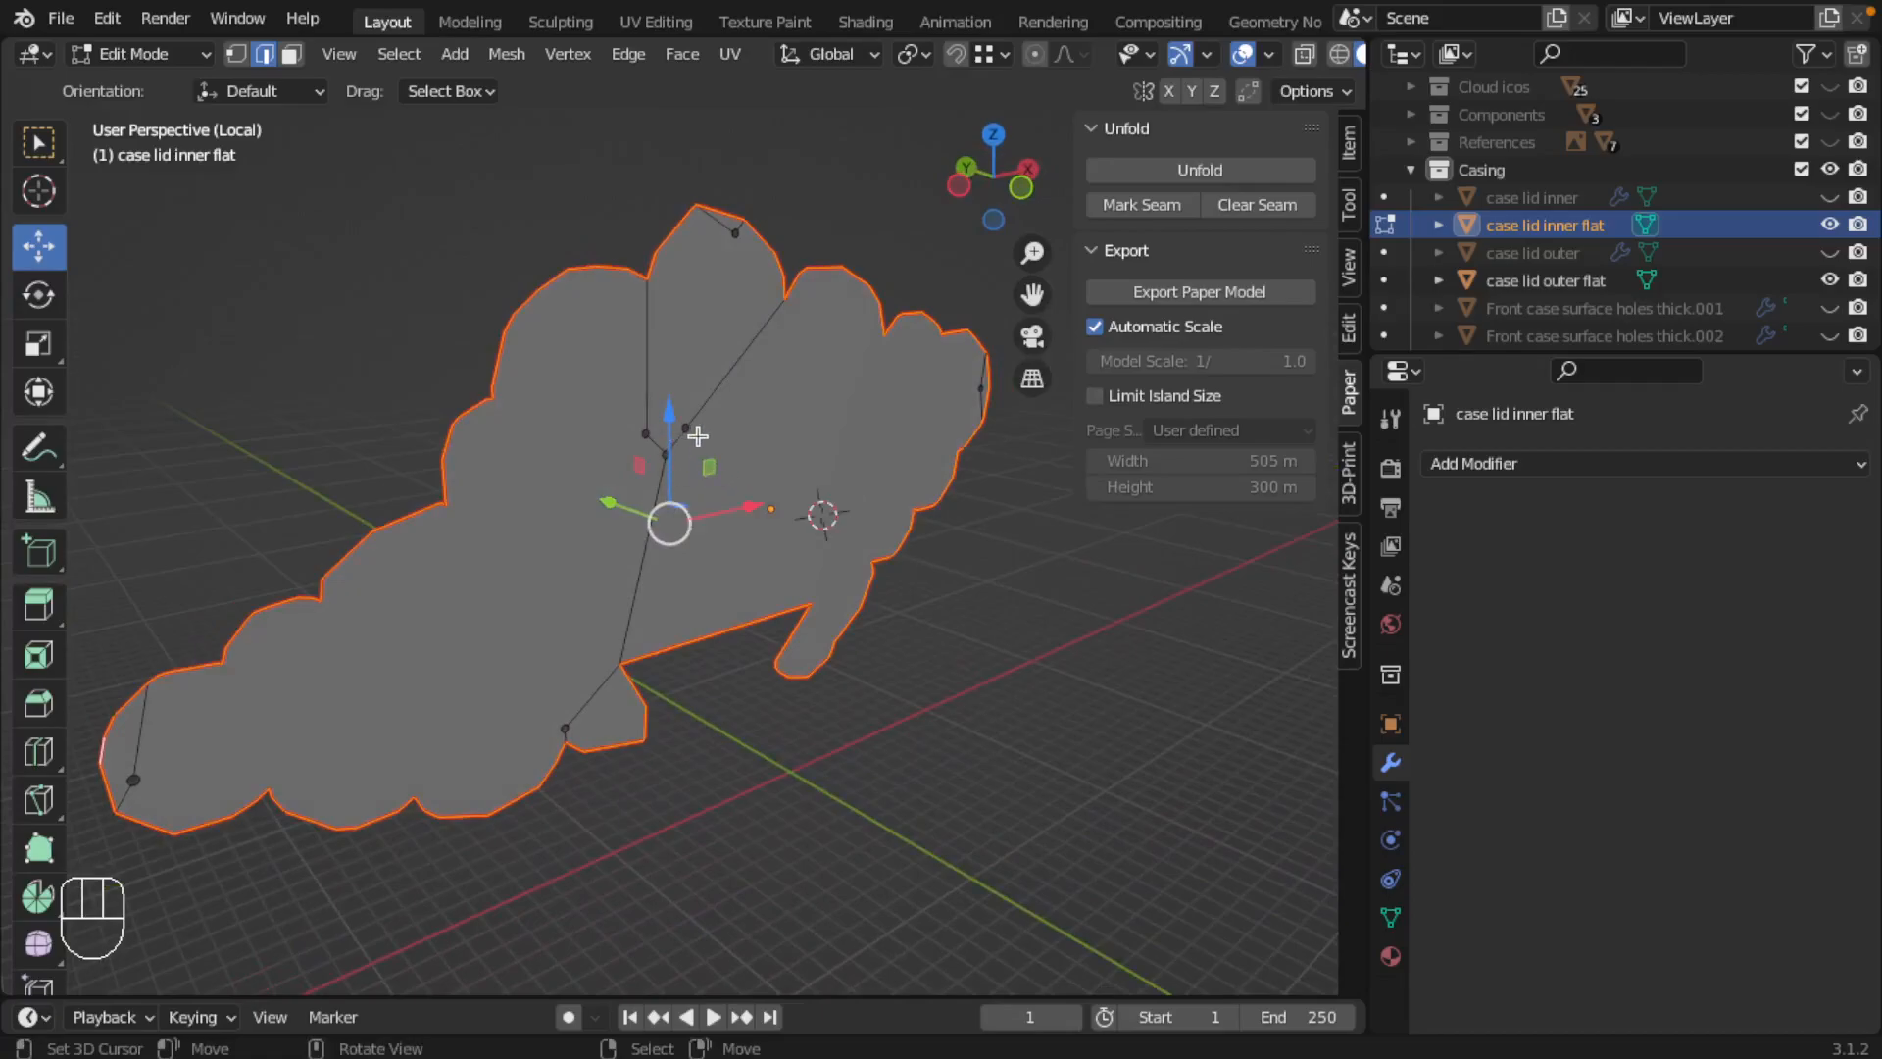
{"action": "key", "text": "Tab"}
Step: Start a Paper Model export of case lid inner flat from Object Mode and set its scale to 1/10
{"action": "left_click", "coordinate": [59, 19]}
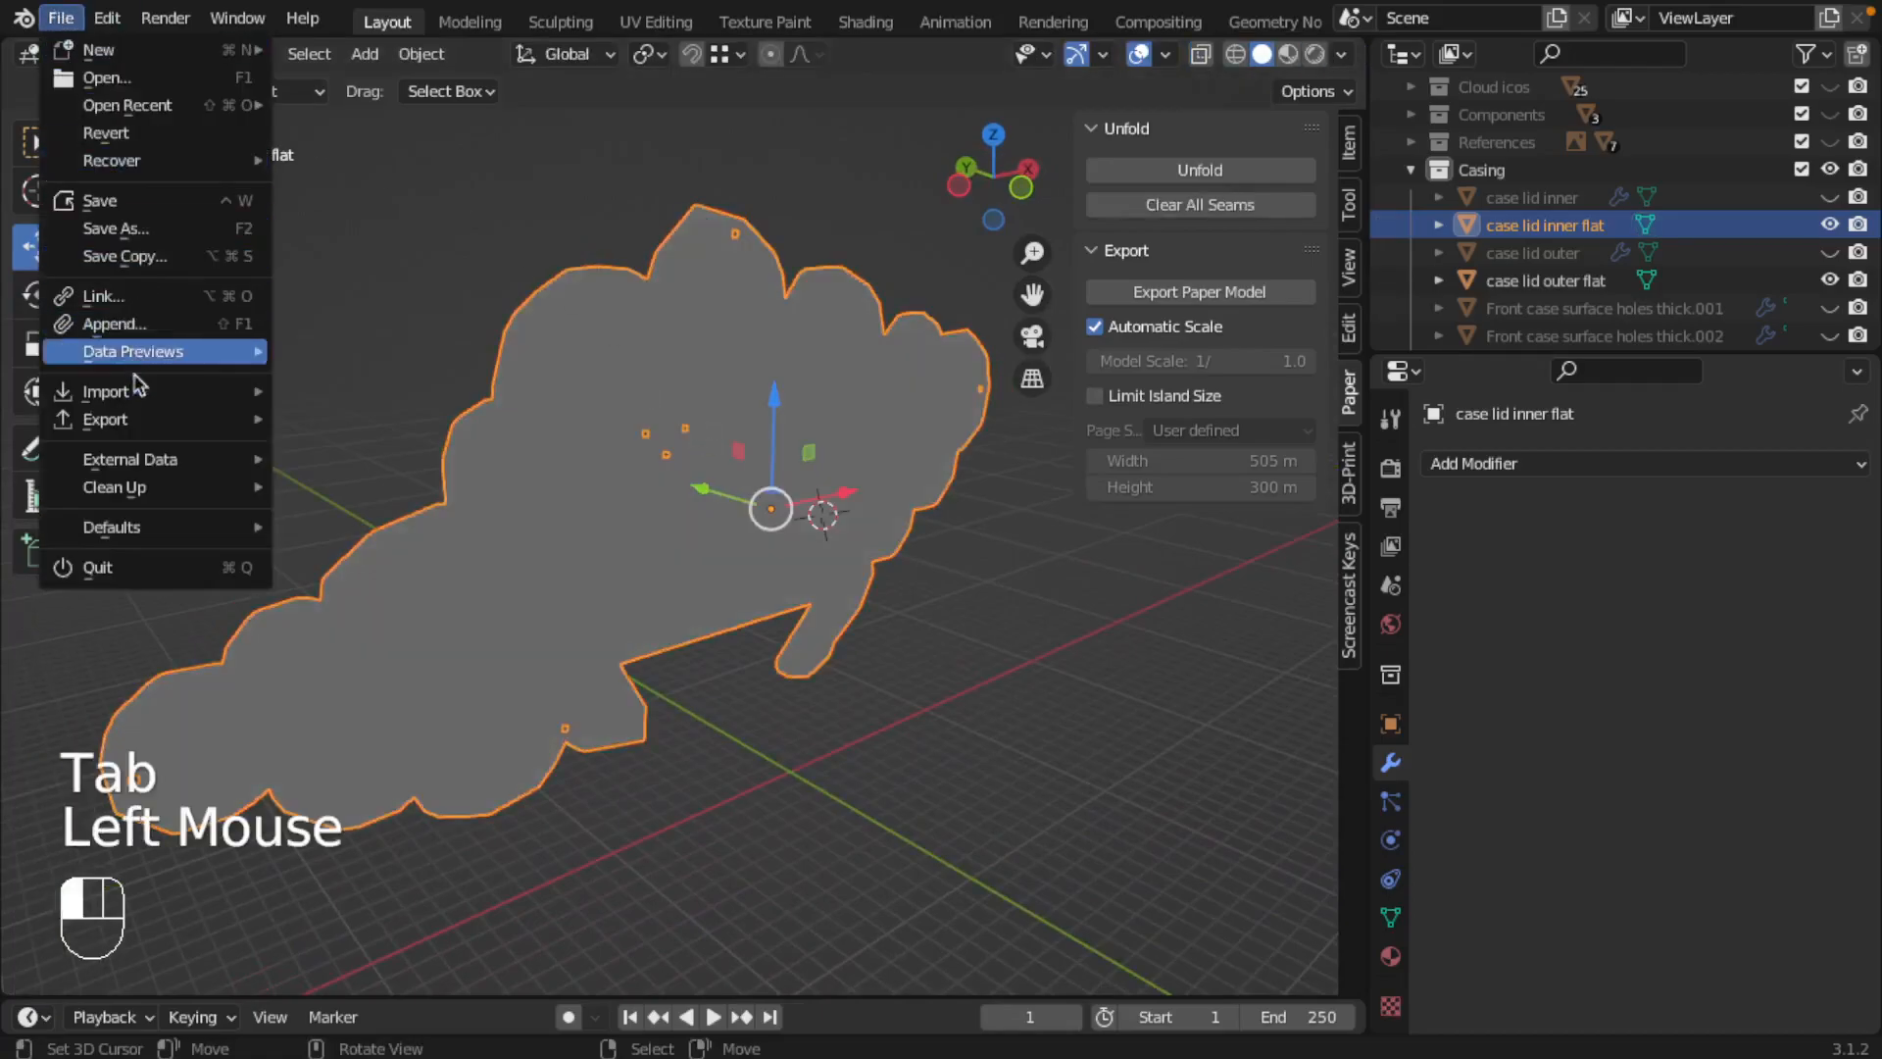
{"action": "mouse_move", "coordinate": [147, 419]}
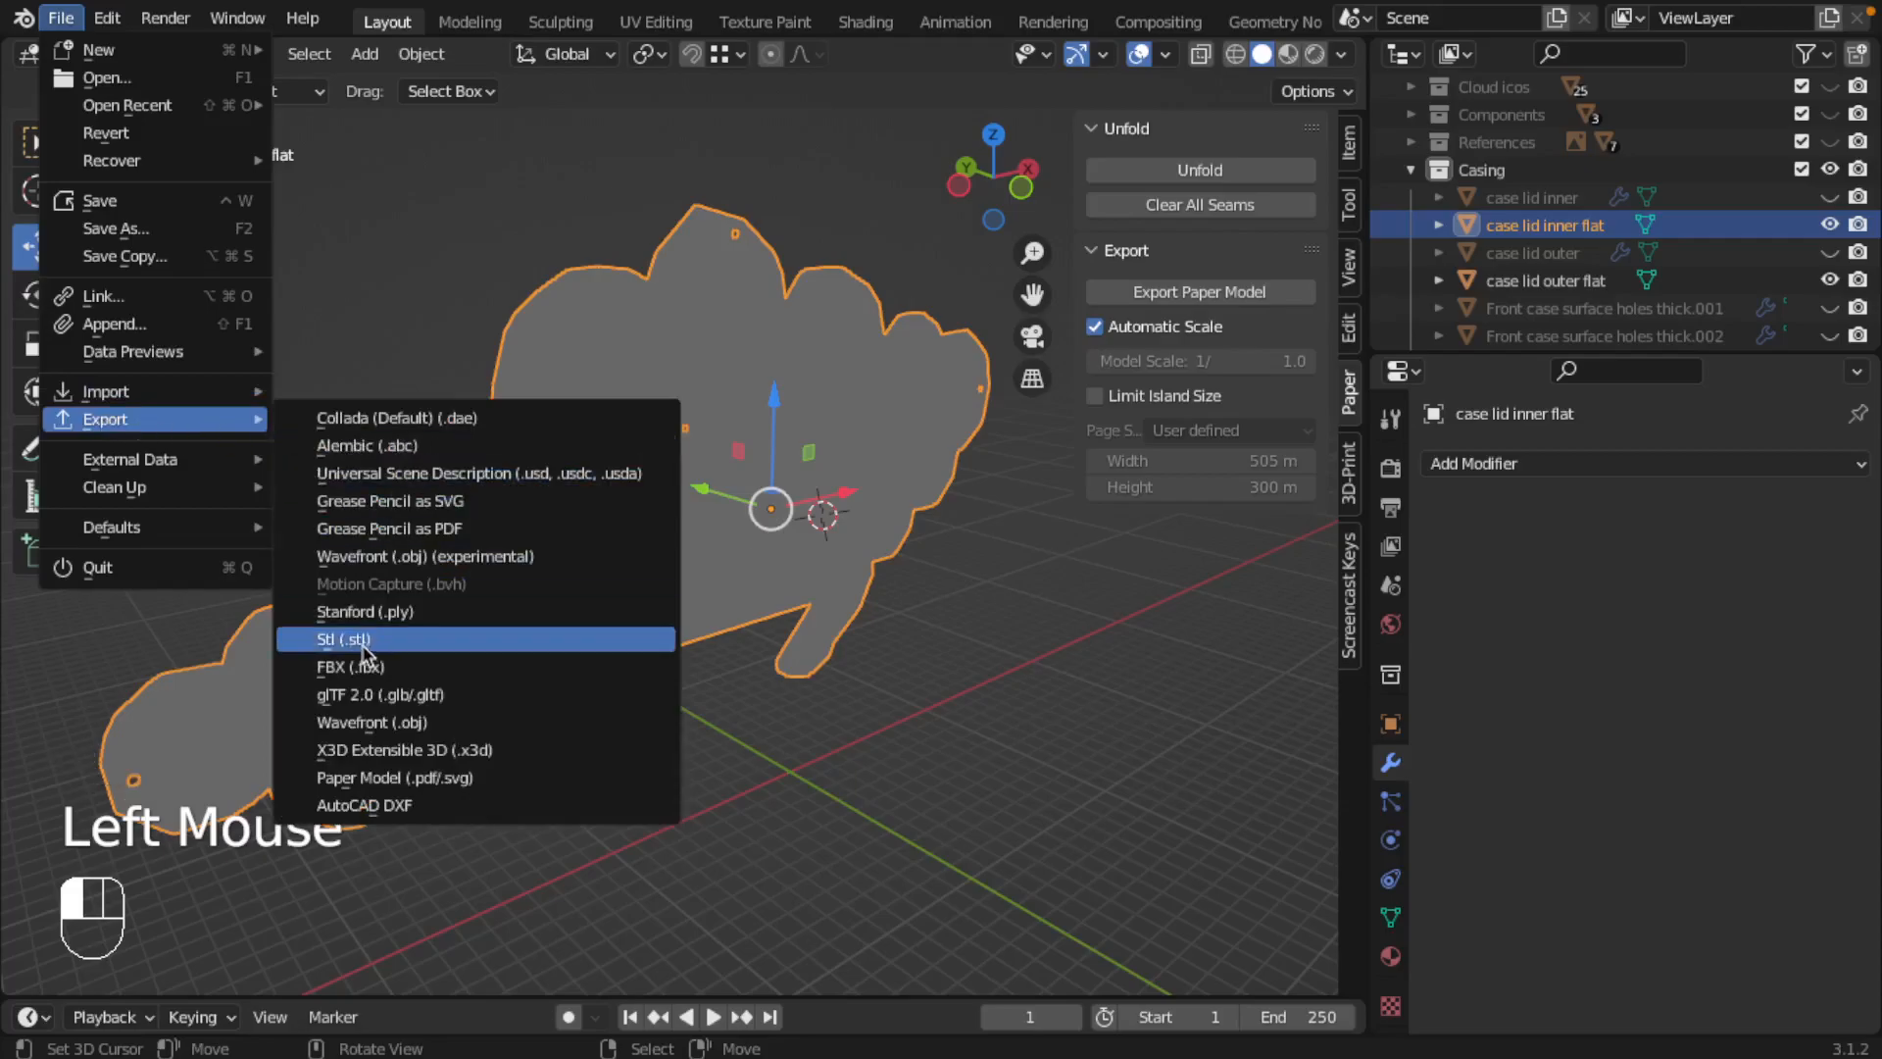
{"action": "left_click", "coordinate": [371, 778]}
{"action": "left_click", "coordinate": [1527, 383]}
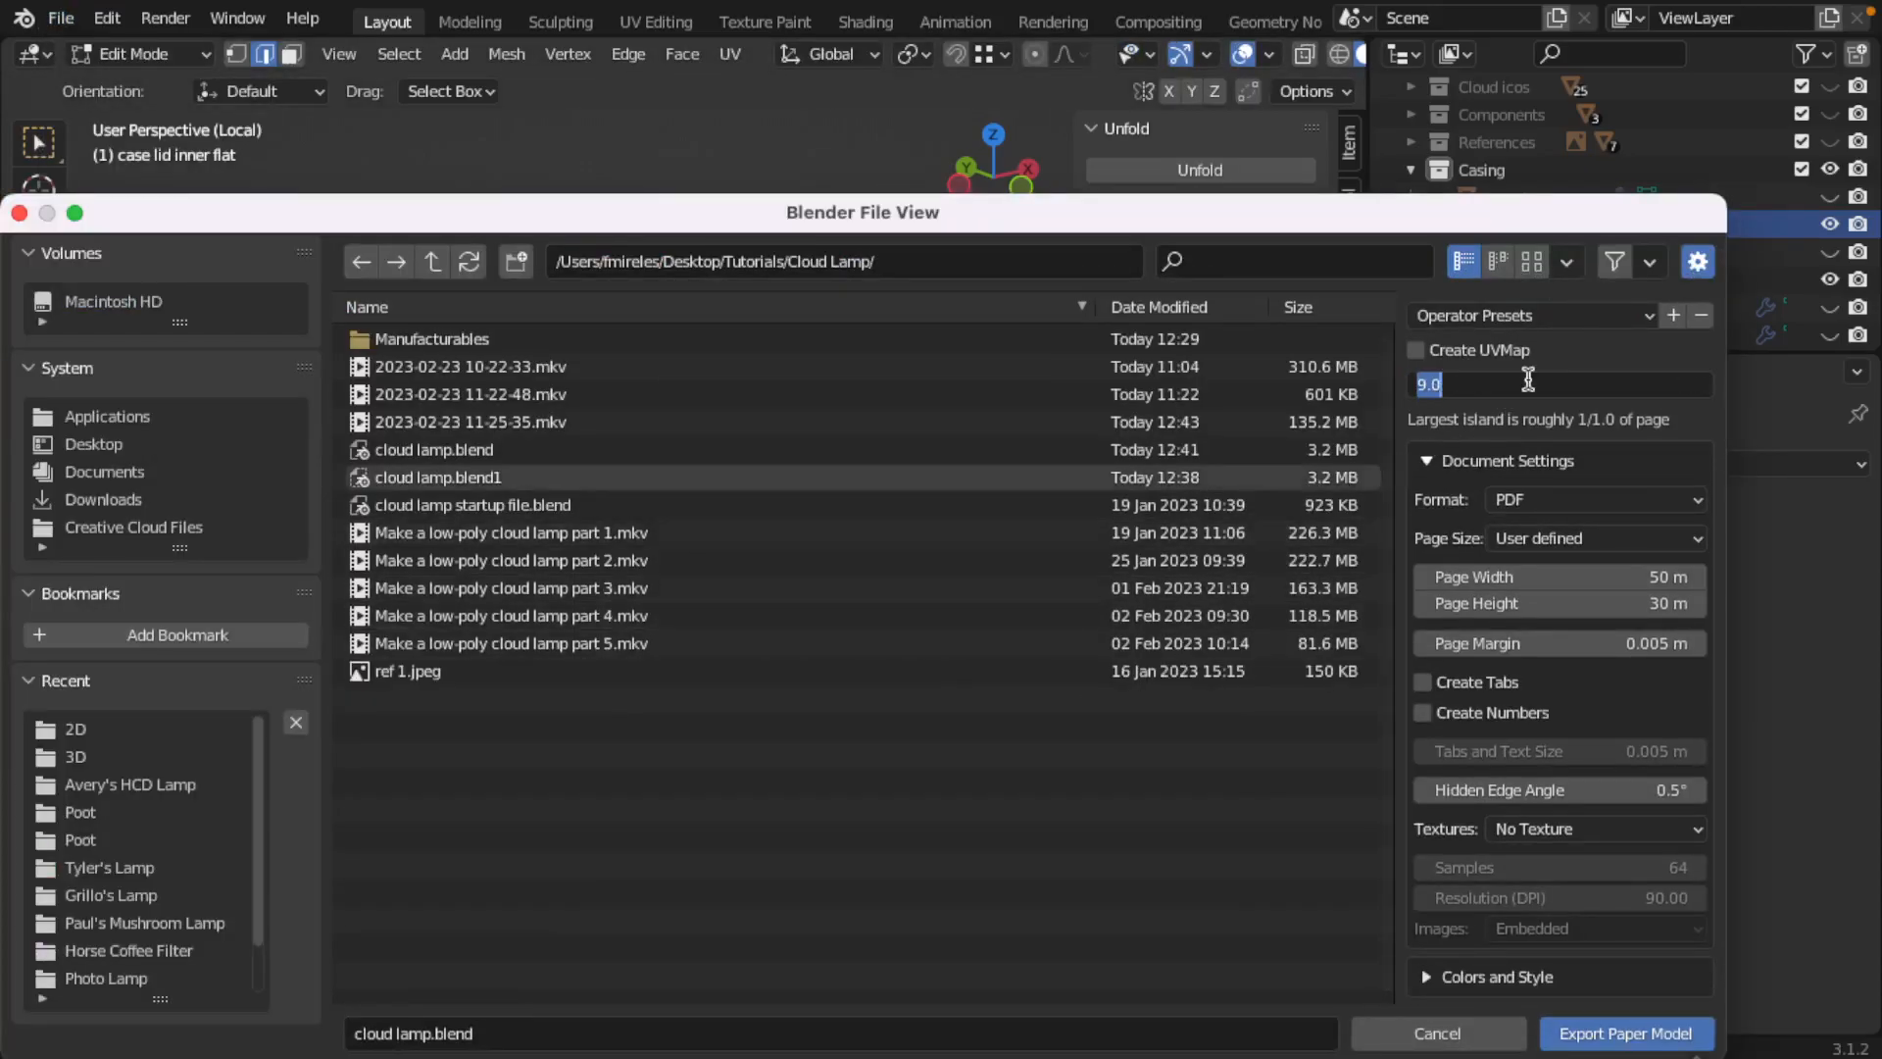
{"action": "type", "text": "10"}
{"action": "key", "text": "Return"}
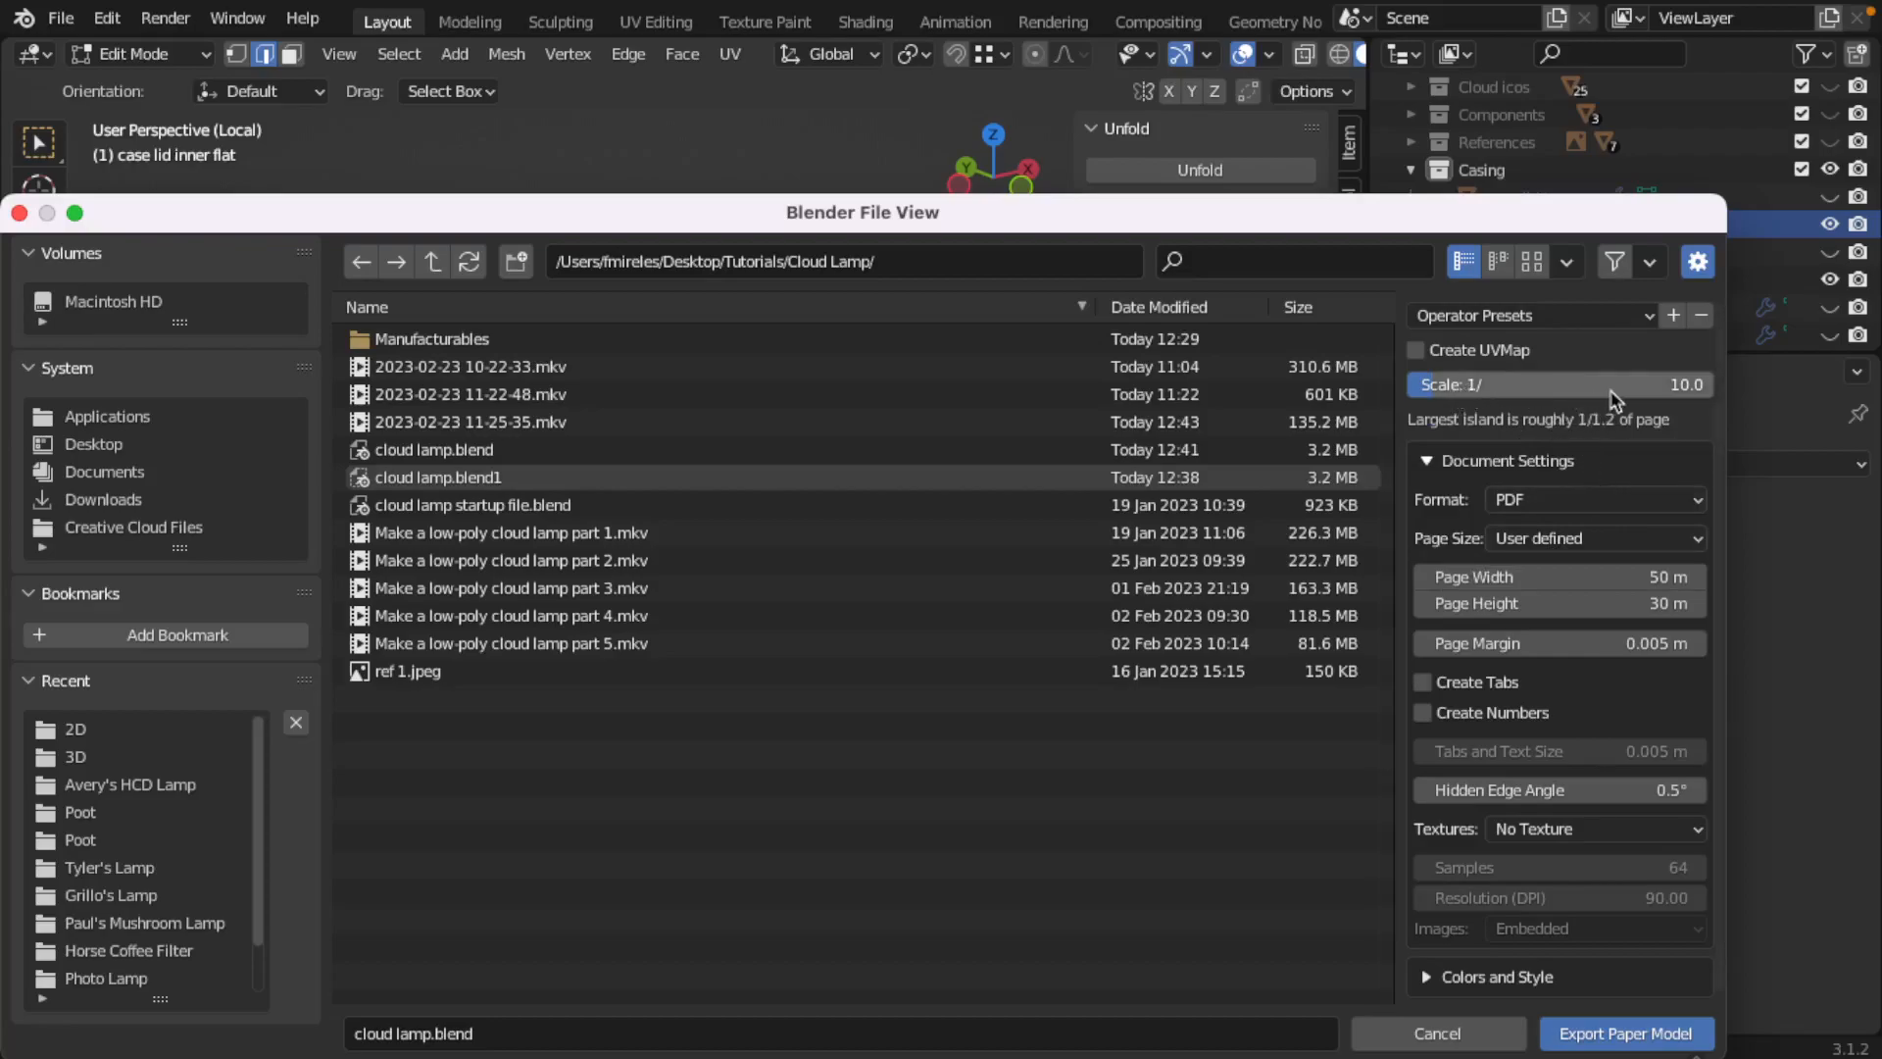
Step: Export the 1/10-scale paper model over cloud lamp inner.pdf in Manufacturables/2D
{"action": "left_click", "coordinate": [428, 343]}
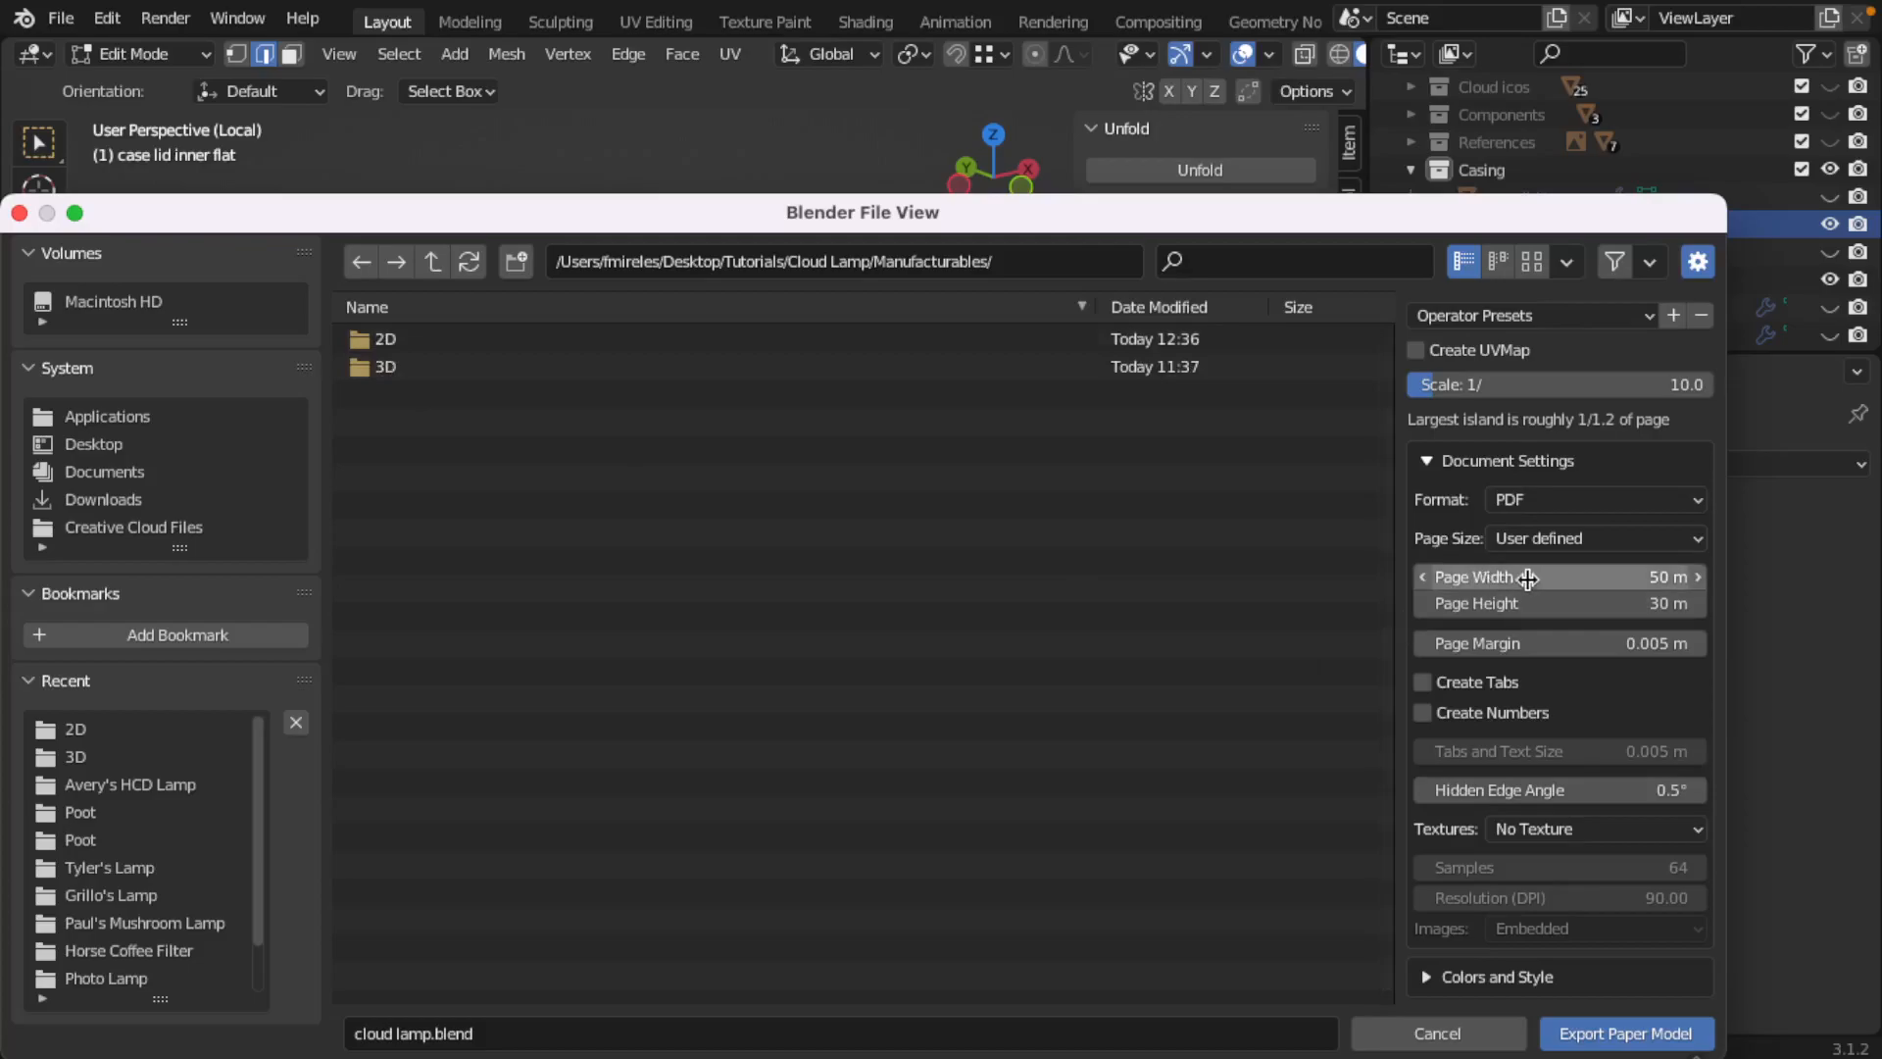
{"action": "left_click", "coordinate": [385, 345]}
{"action": "left_click", "coordinate": [407, 348]}
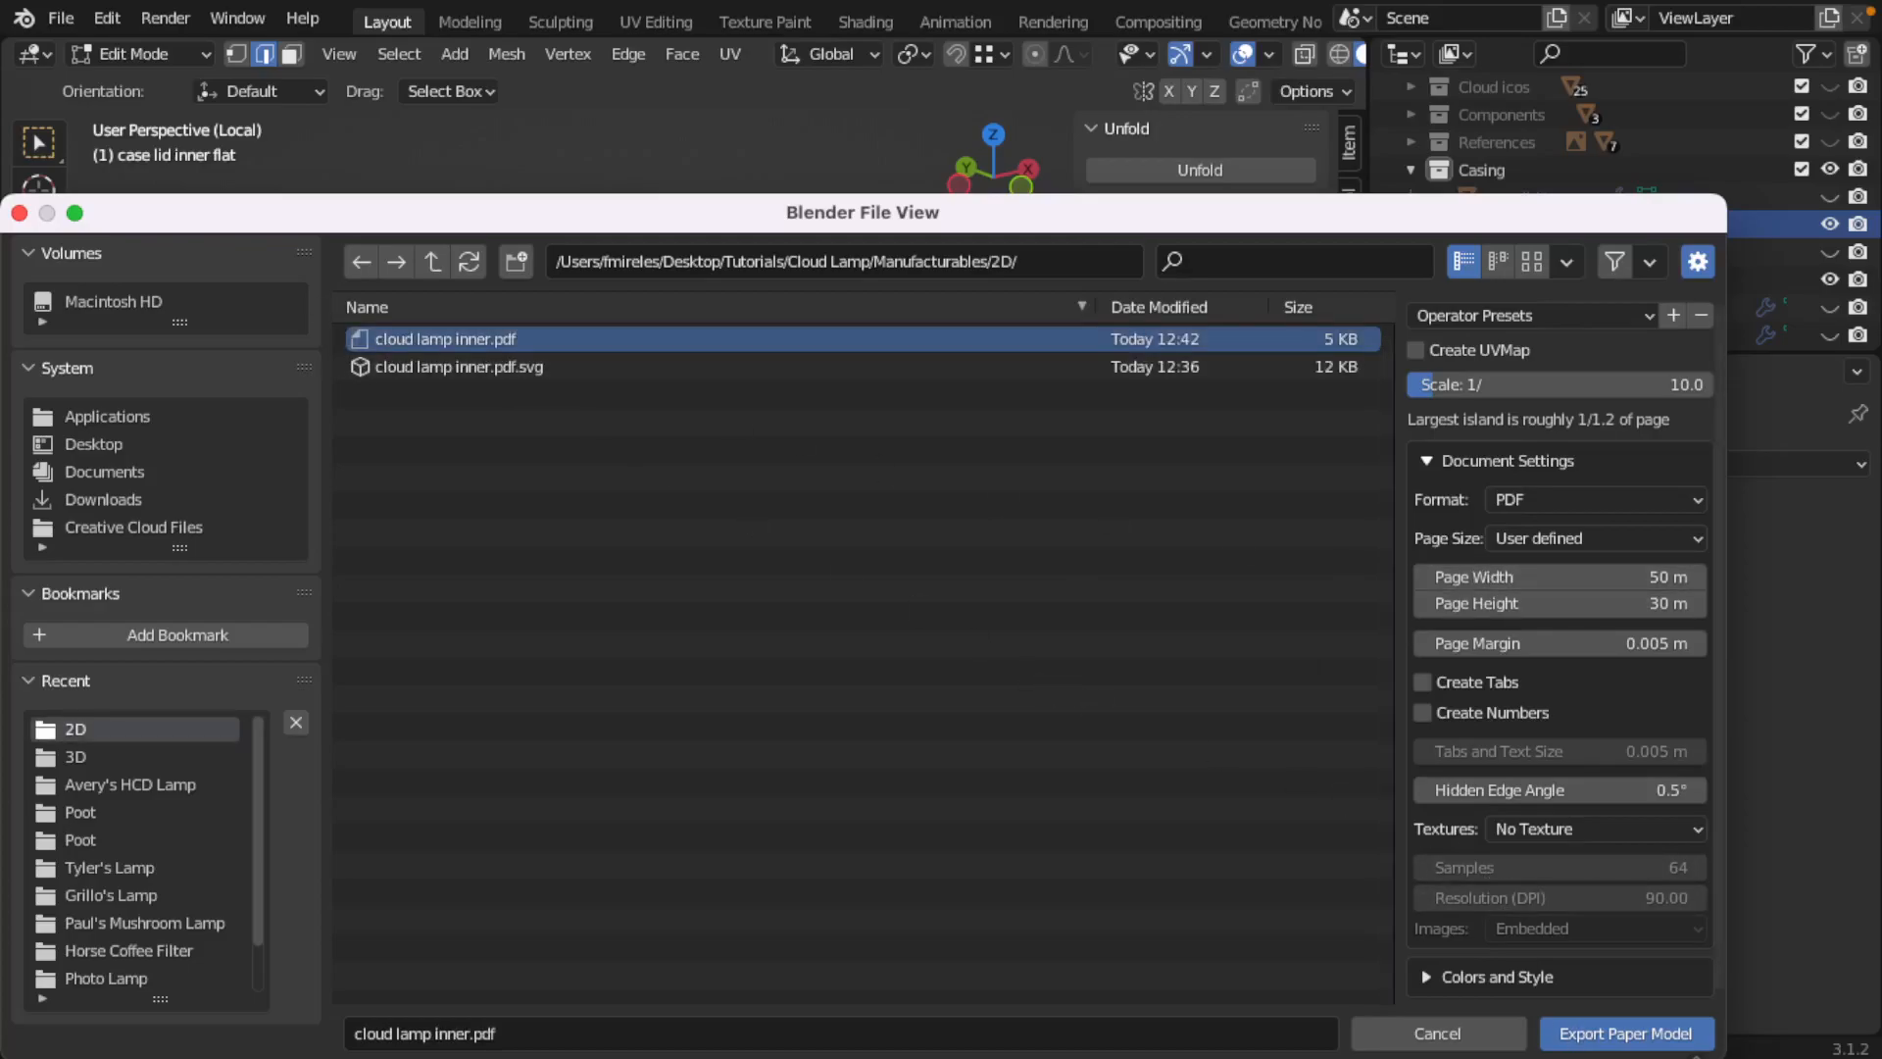
{"action": "left_click", "coordinate": [1627, 1035]}
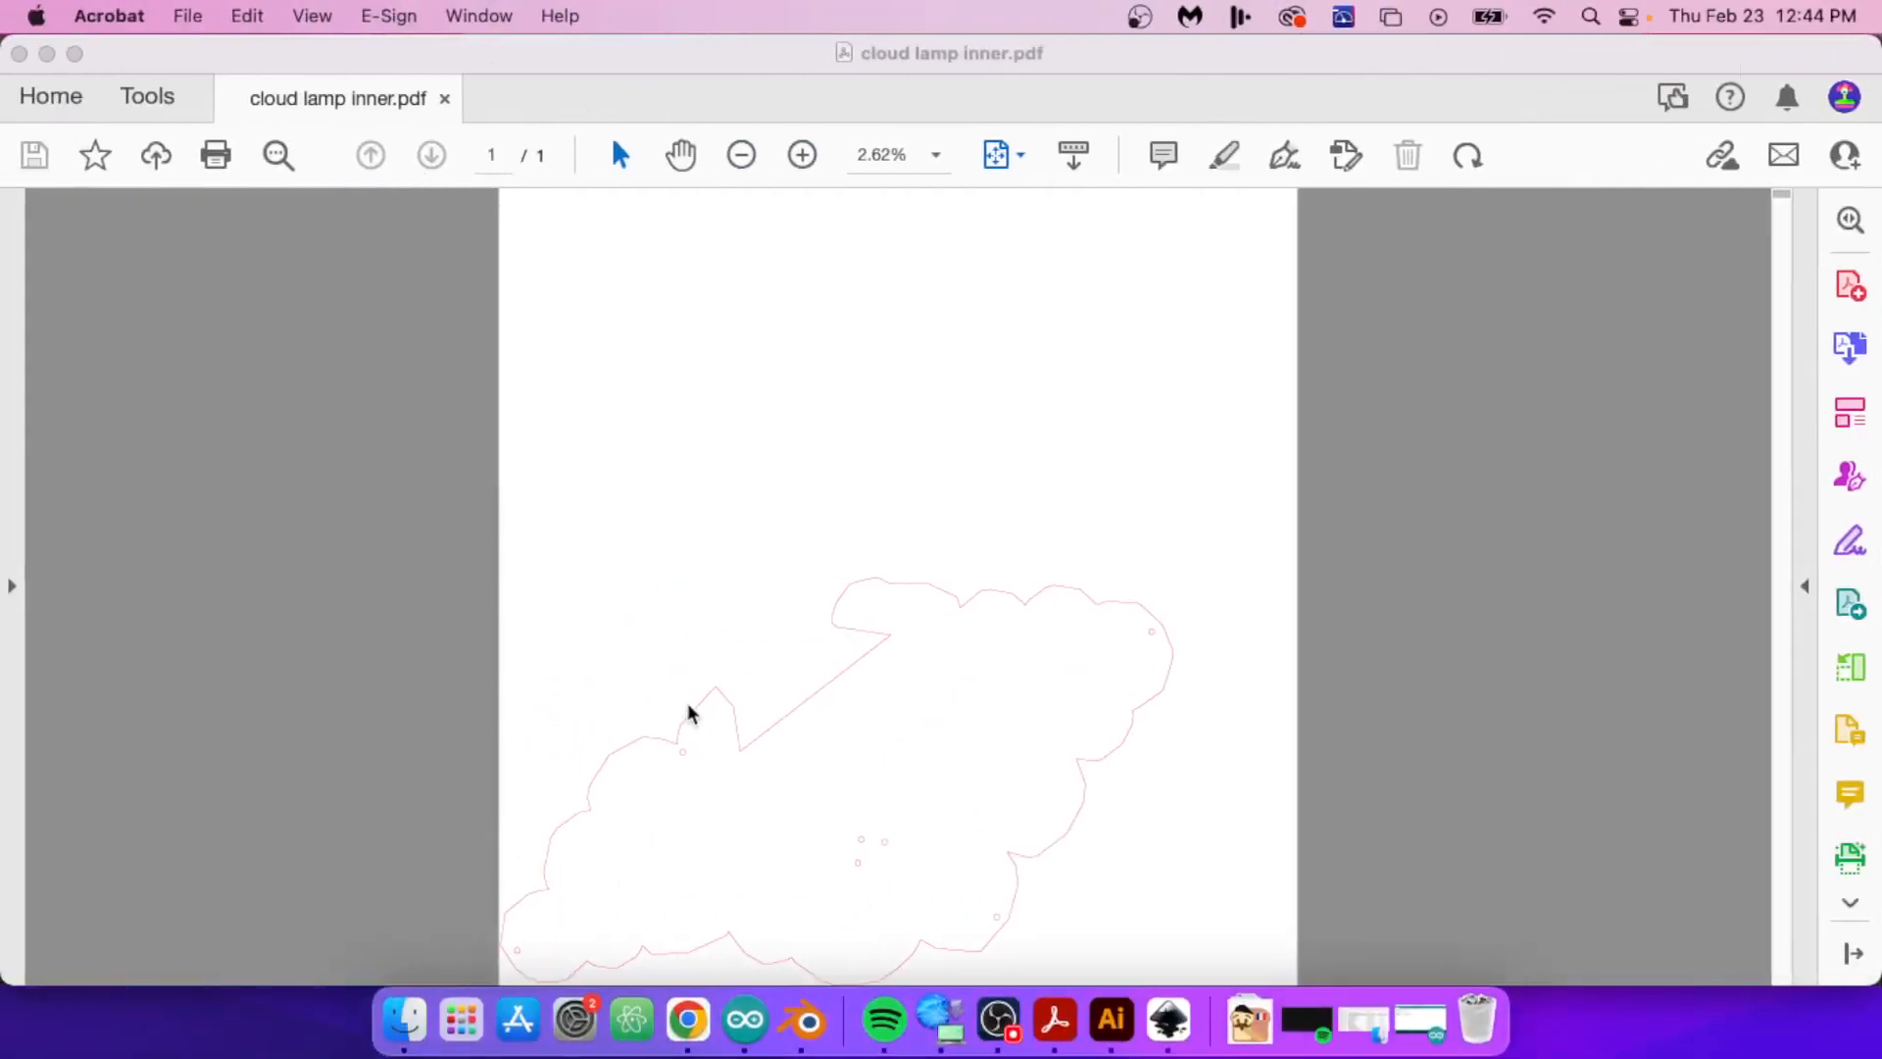
Step: Close the outdated PDF in Acrobat and open the re-exported cloud lamp inner.pdf from Finder to check its size
{"action": "left_click", "coordinate": [444, 99]}
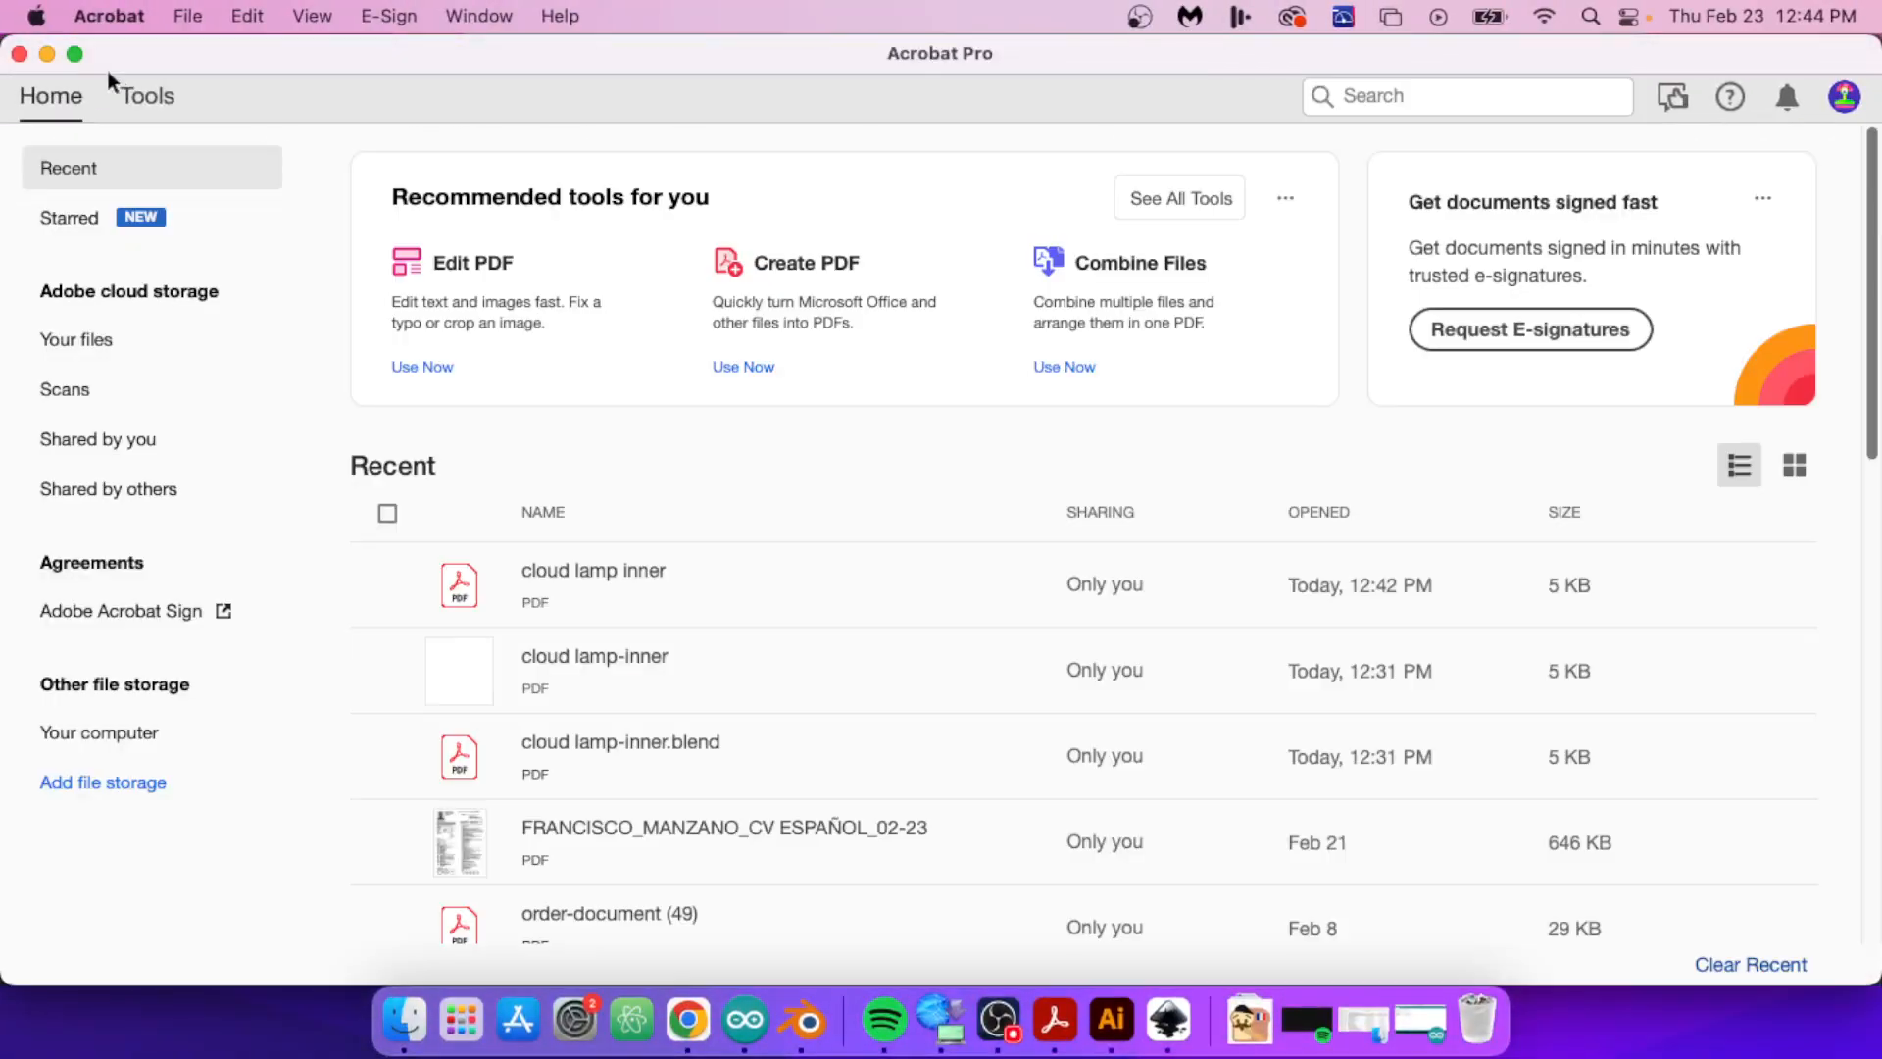
{"action": "left_click", "coordinate": [45, 56]}
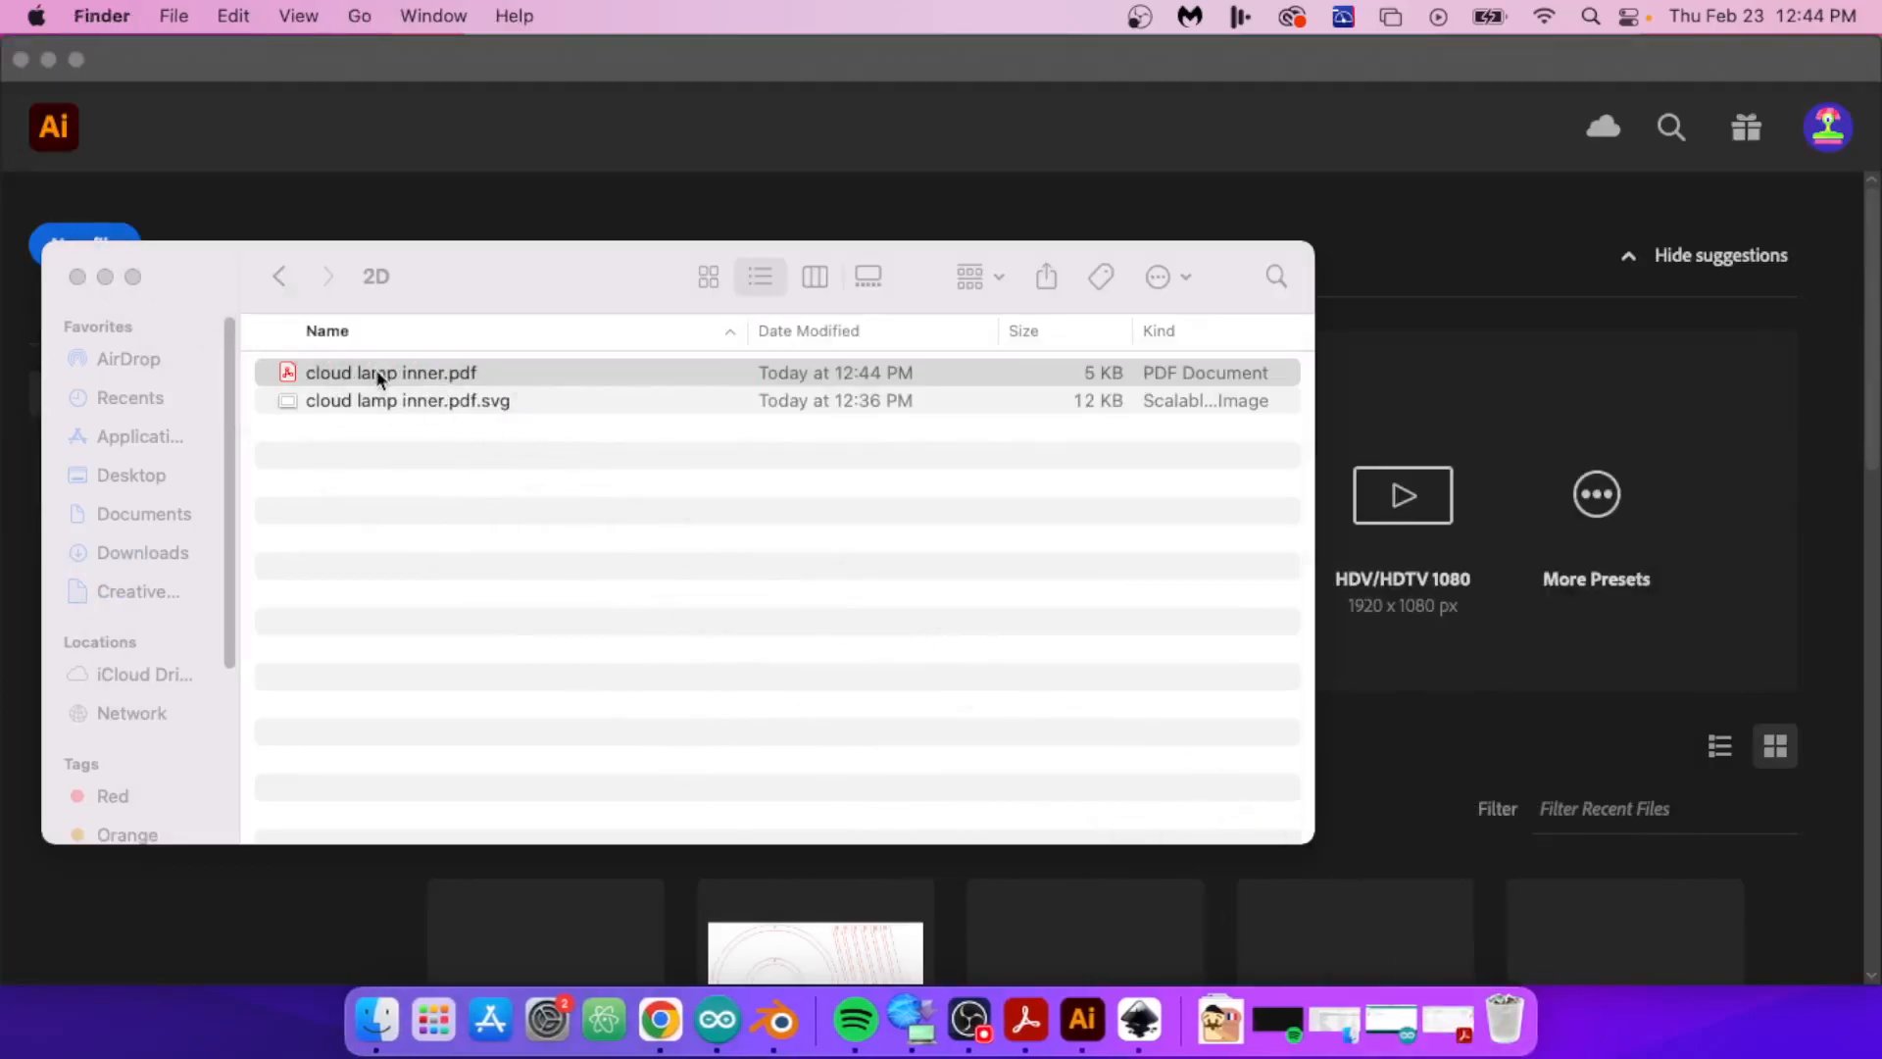
{"action": "left_click", "coordinate": [378, 372]}
{"action": "double_click", "coordinate": [377, 375]}
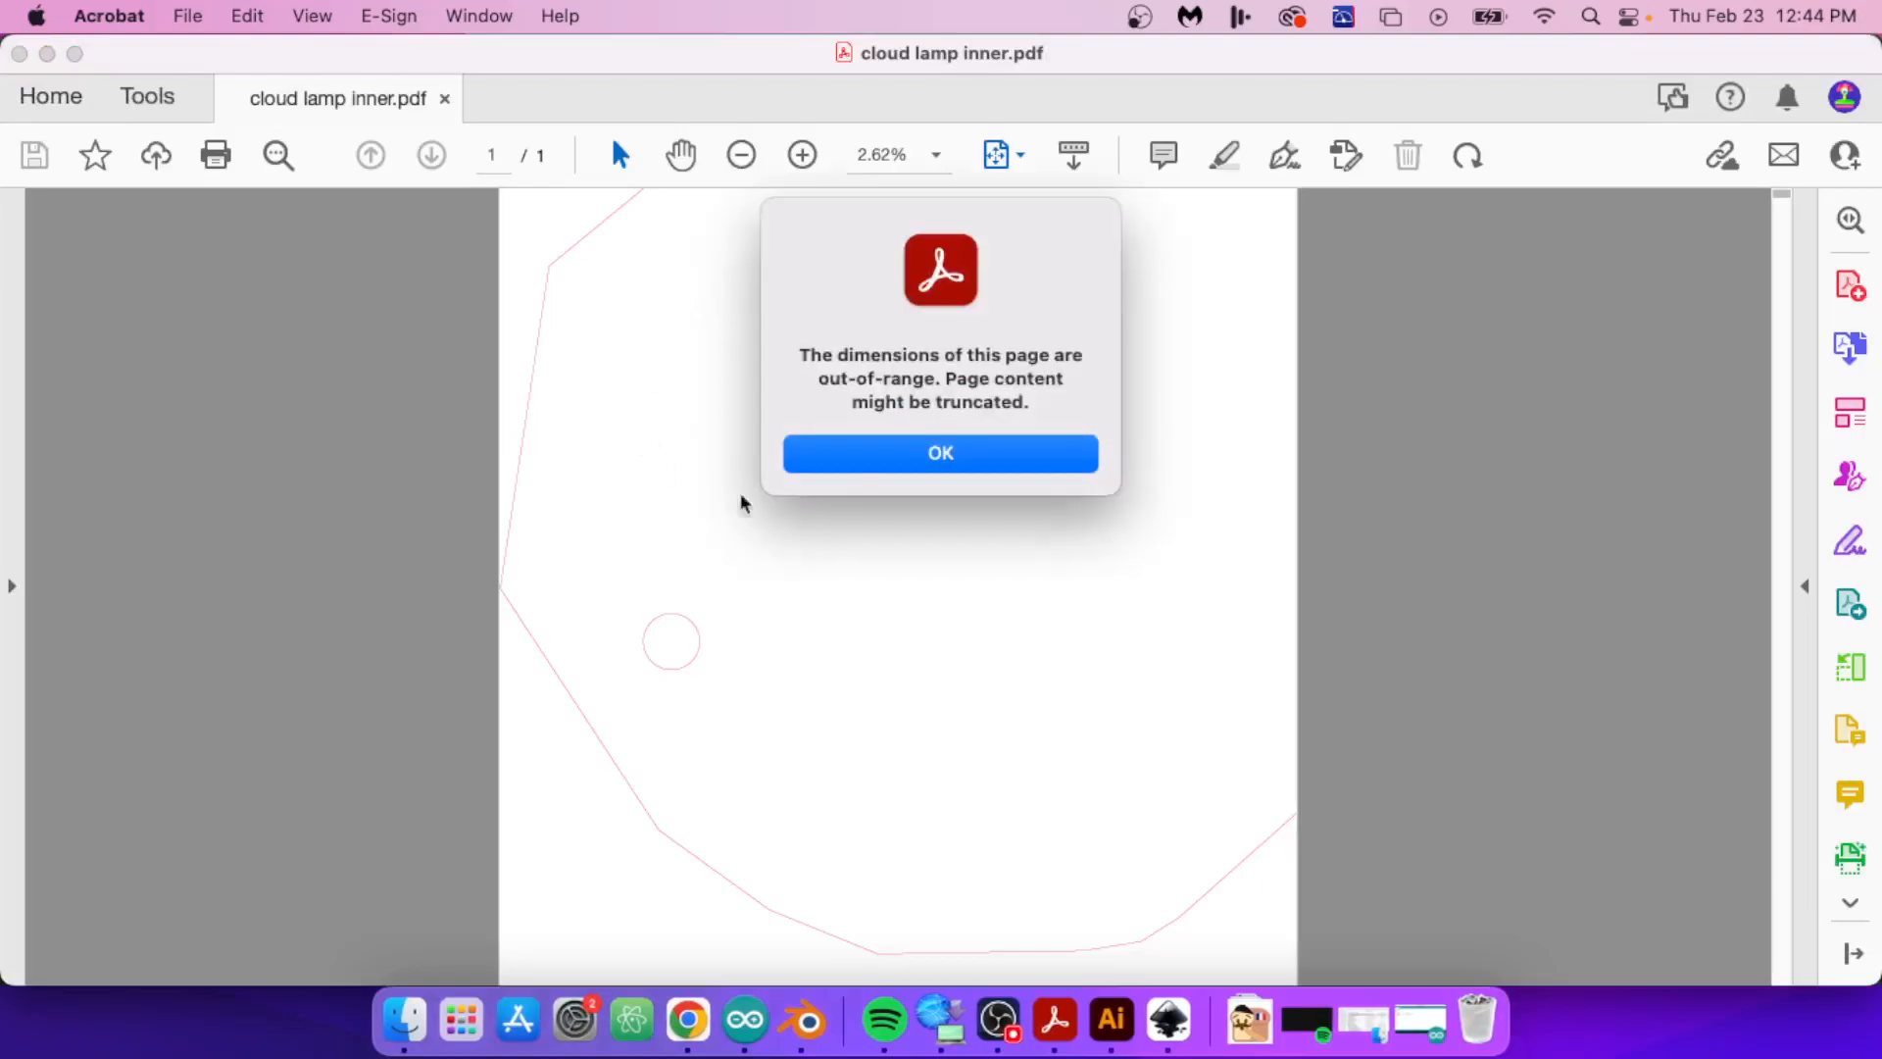
{"action": "left_click", "coordinate": [980, 458]}
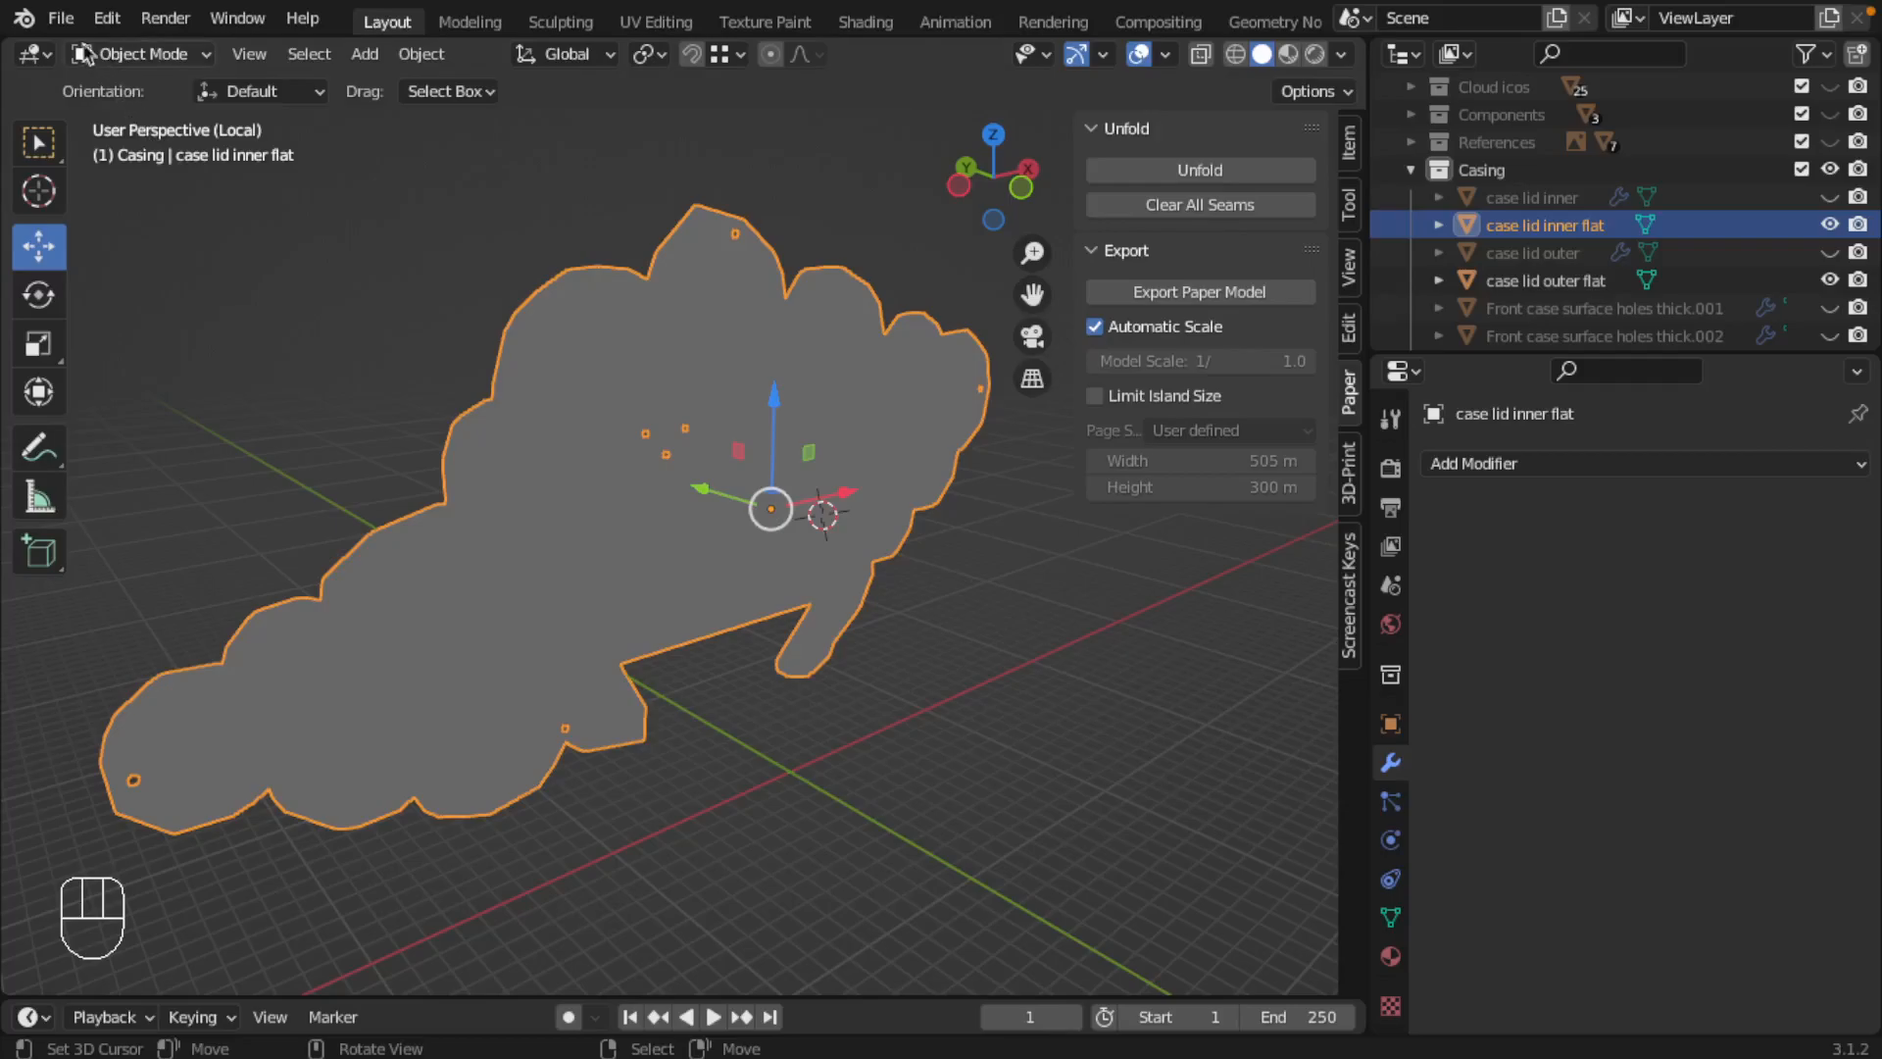
Step: Return to Blender and start another Paper Model export of case lid inner flat with the scale at 1/100
{"action": "left_click", "coordinate": [61, 18]}
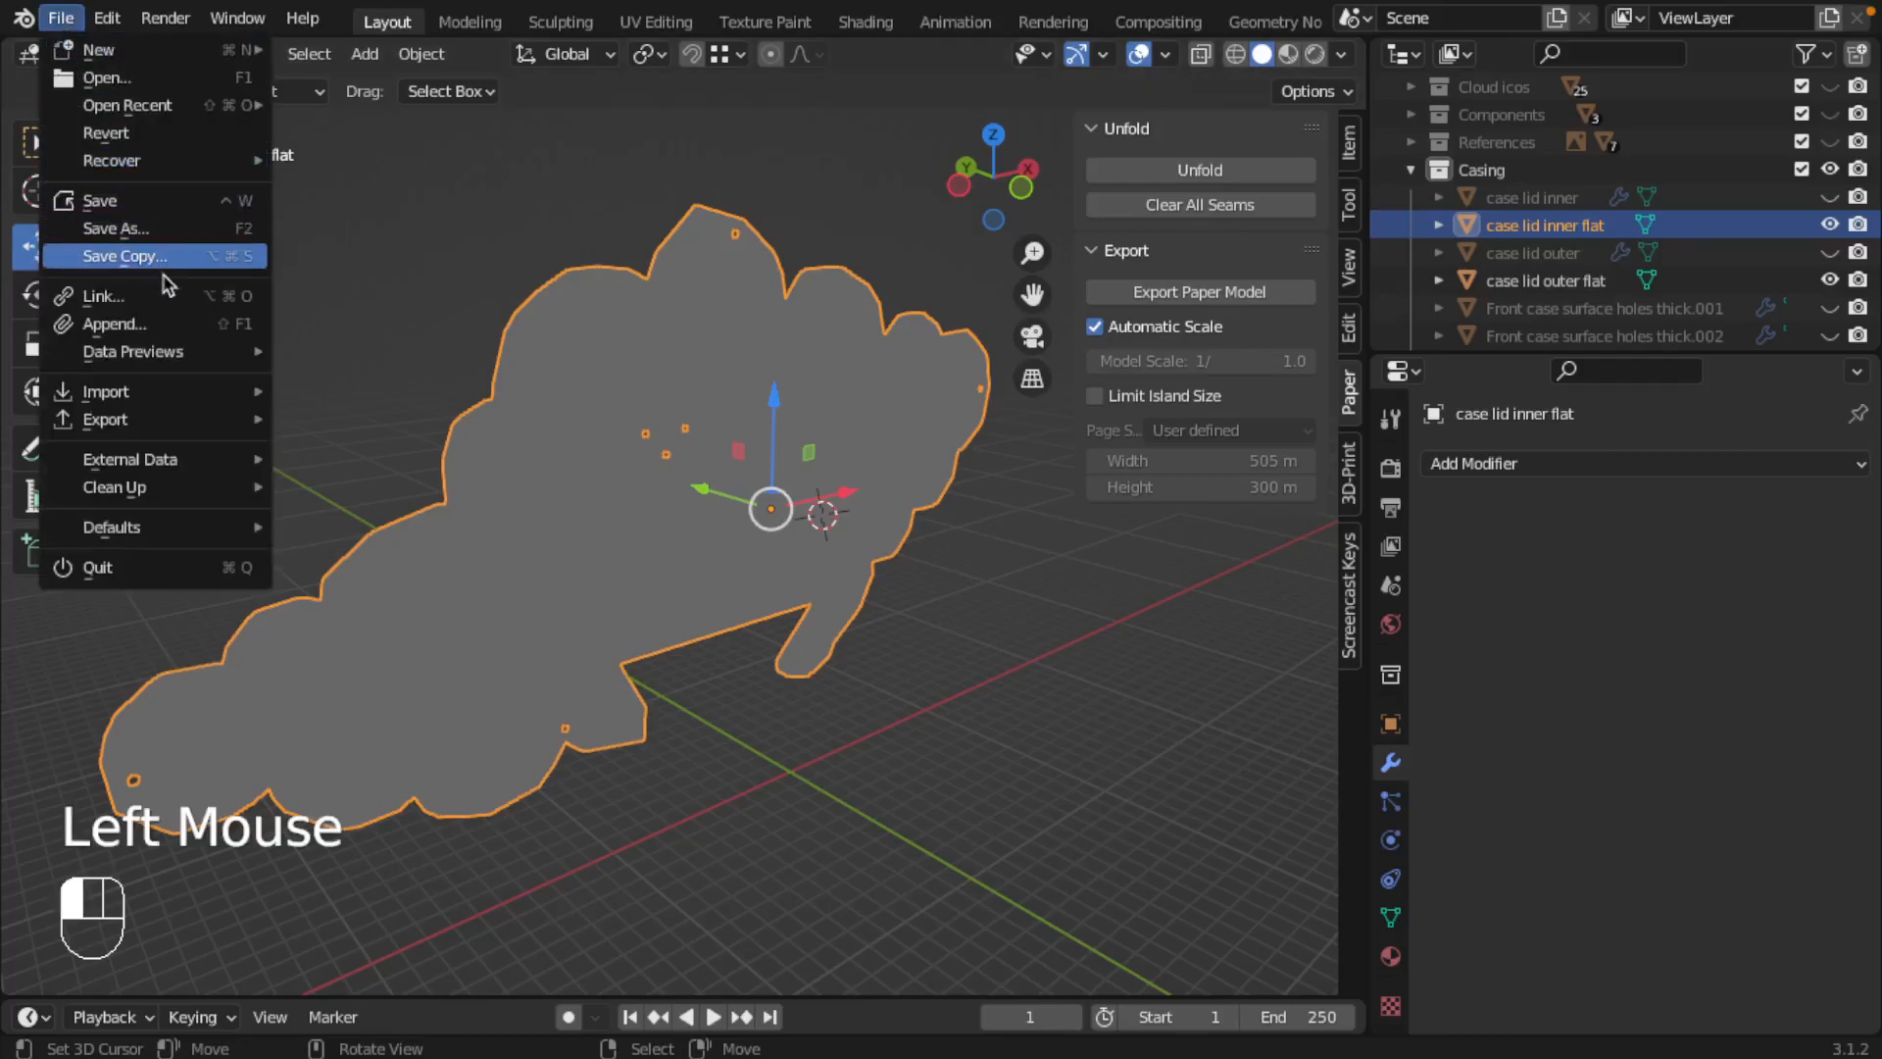
{"action": "mouse_move", "coordinate": [191, 427]}
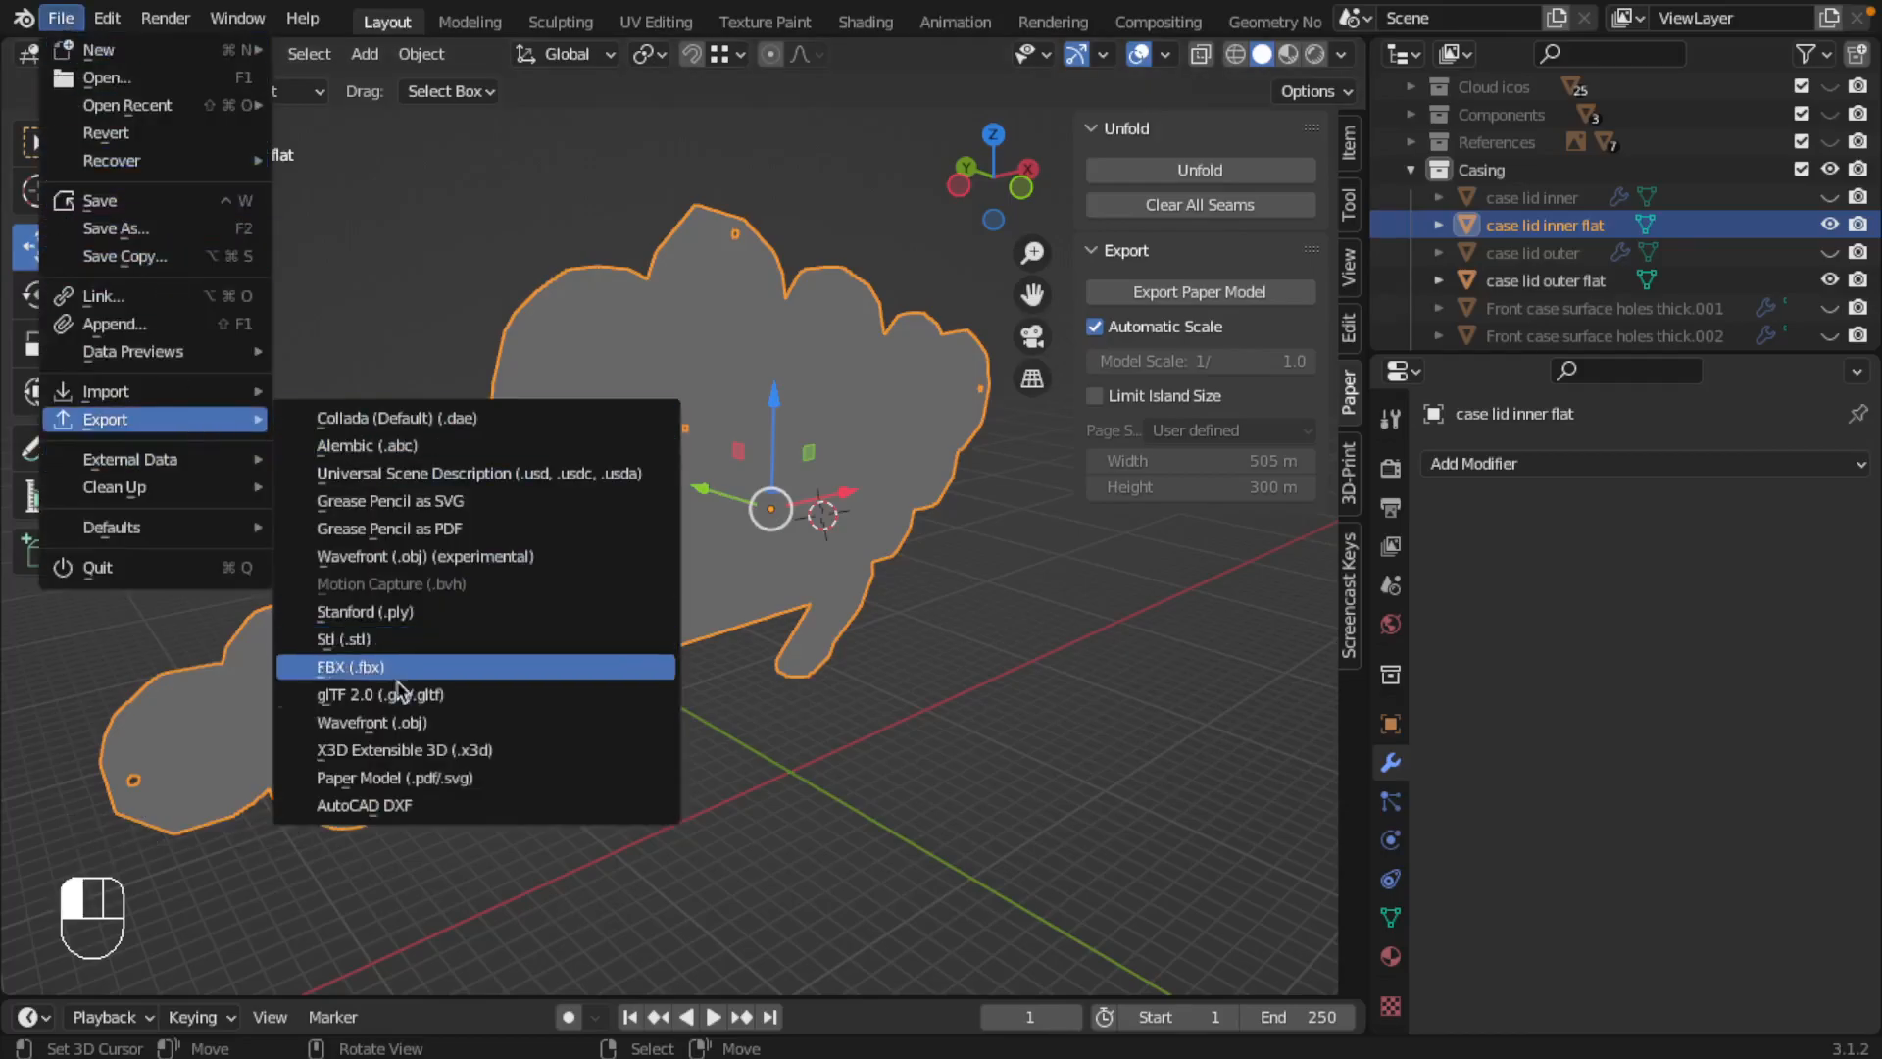
{"action": "left_click", "coordinate": [412, 777]}
{"action": "left_click", "coordinate": [1542, 389]}
{"action": "type", "text": "100"}
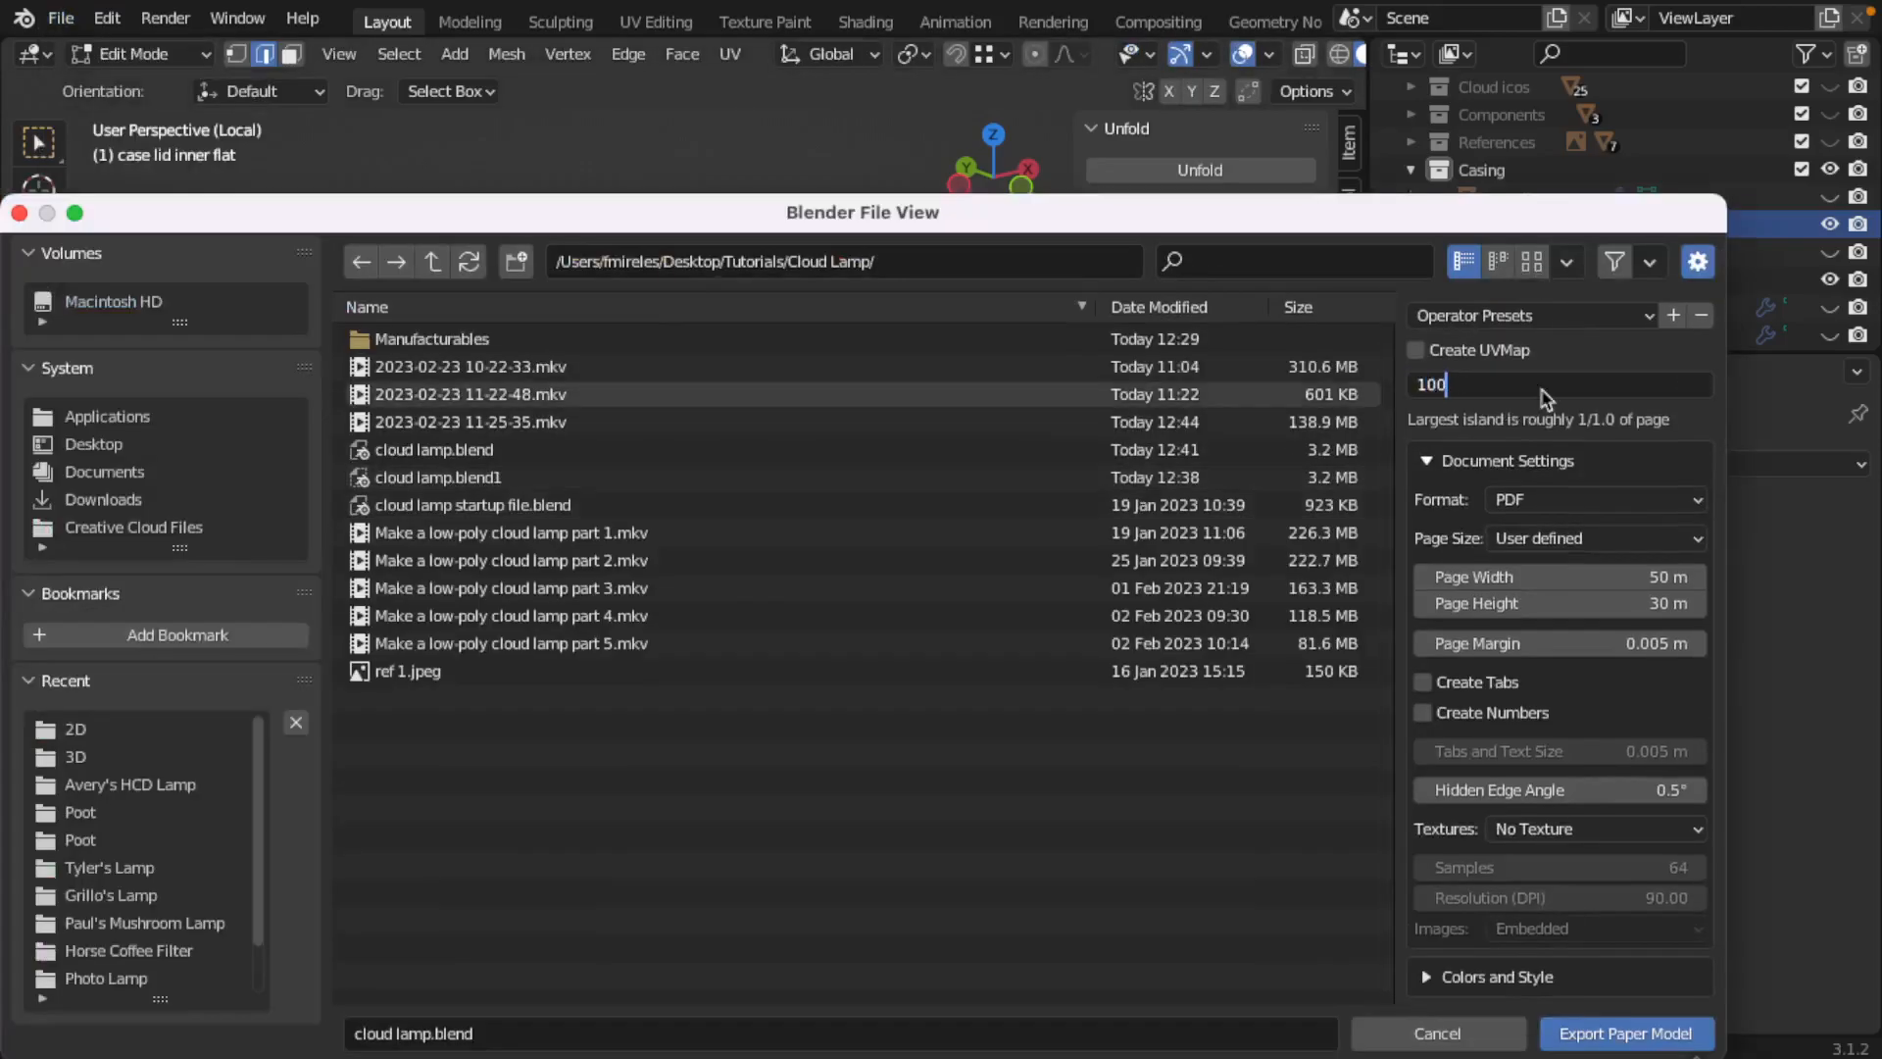
{"action": "key", "text": "Return"}
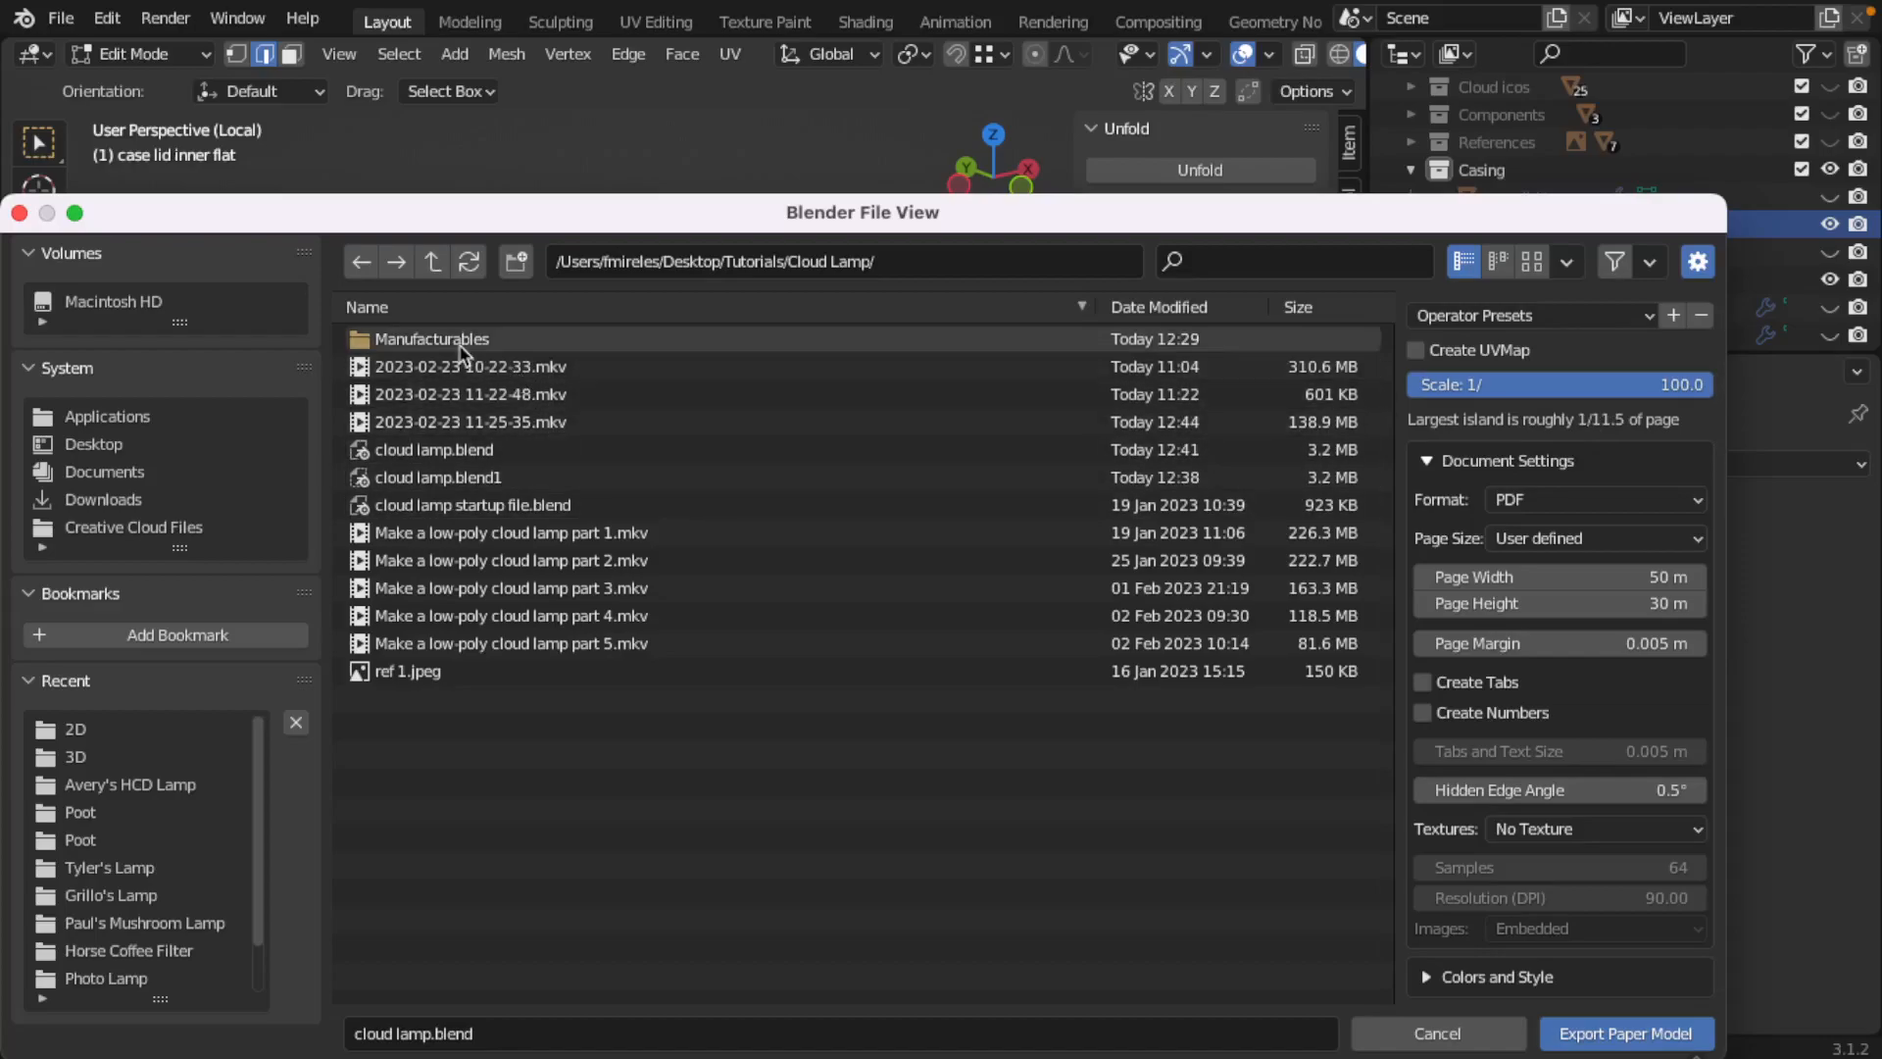
Step: Overwrite cloud lamp inner.pdf in Manufacturables/2D with the 1/100-scale paper model
{"action": "double_click", "coordinate": [429, 340]}
{"action": "double_click", "coordinate": [422, 340]}
{"action": "left_click", "coordinate": [432, 341]}
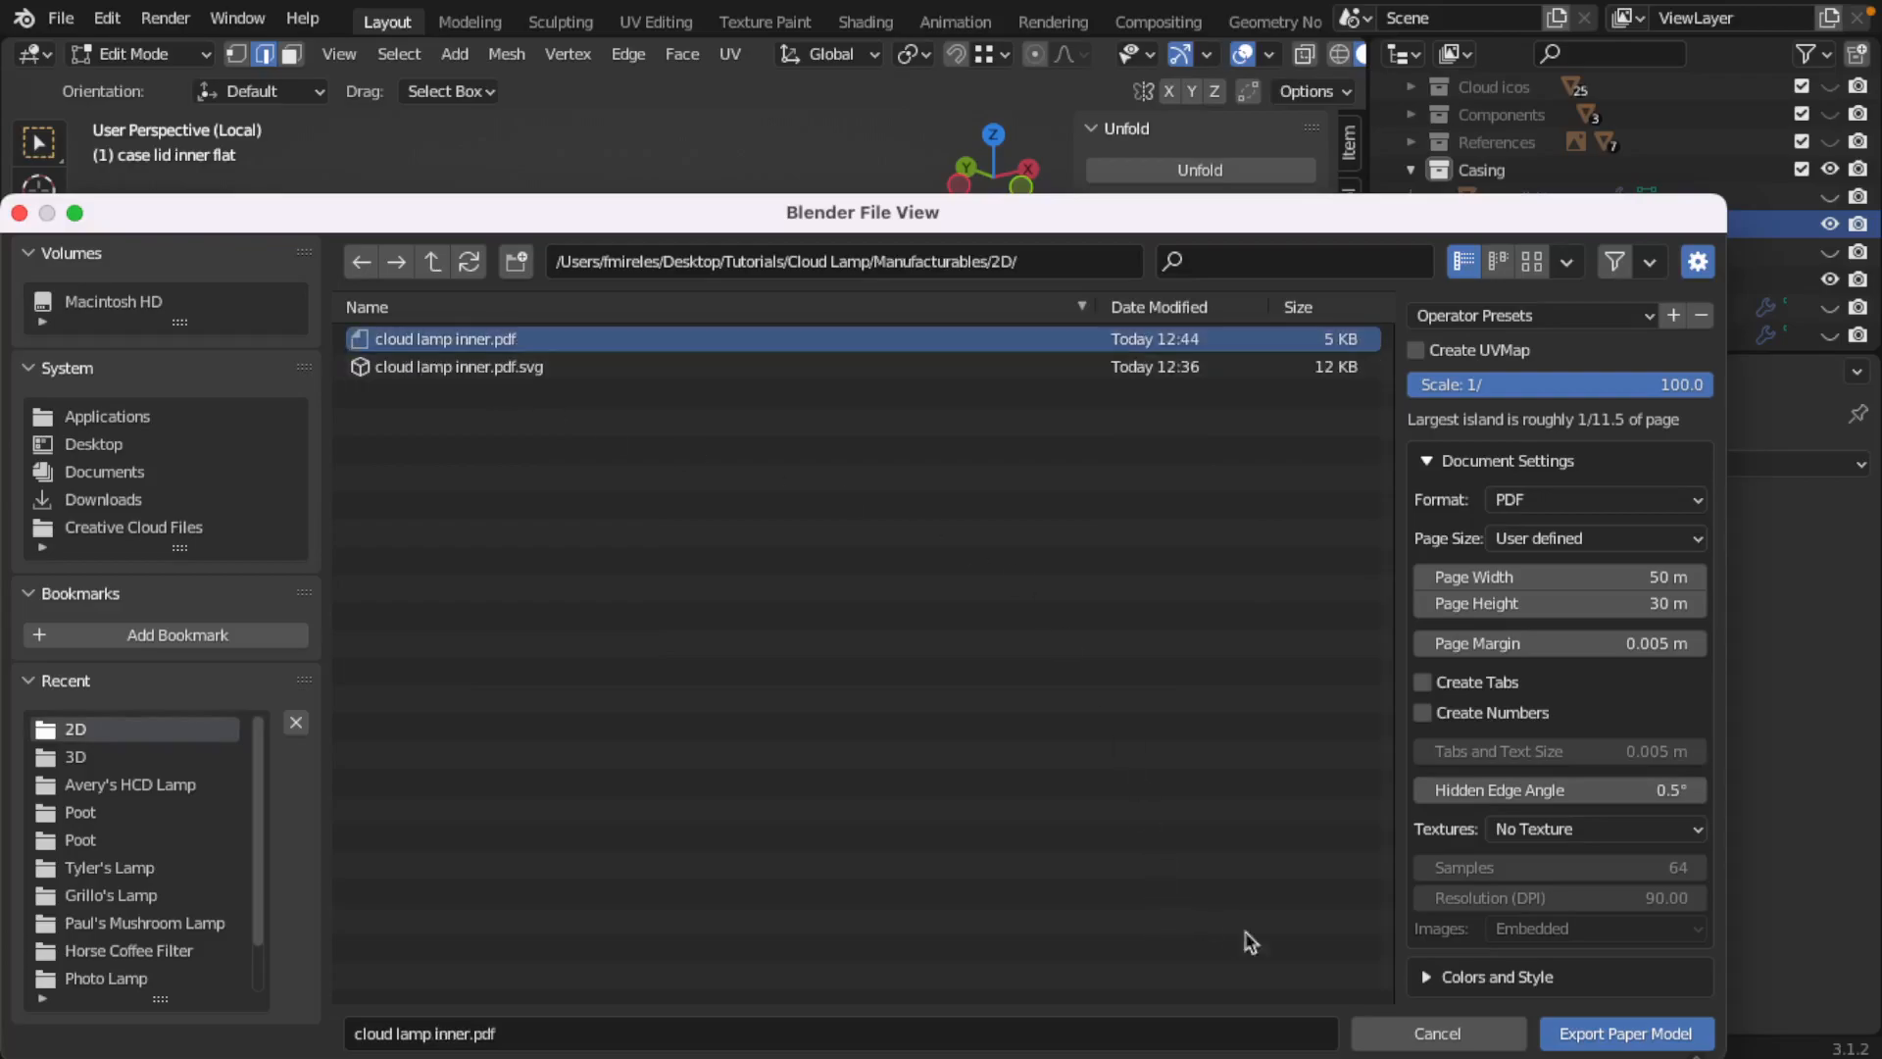
{"action": "left_click", "coordinate": [1574, 1032]}
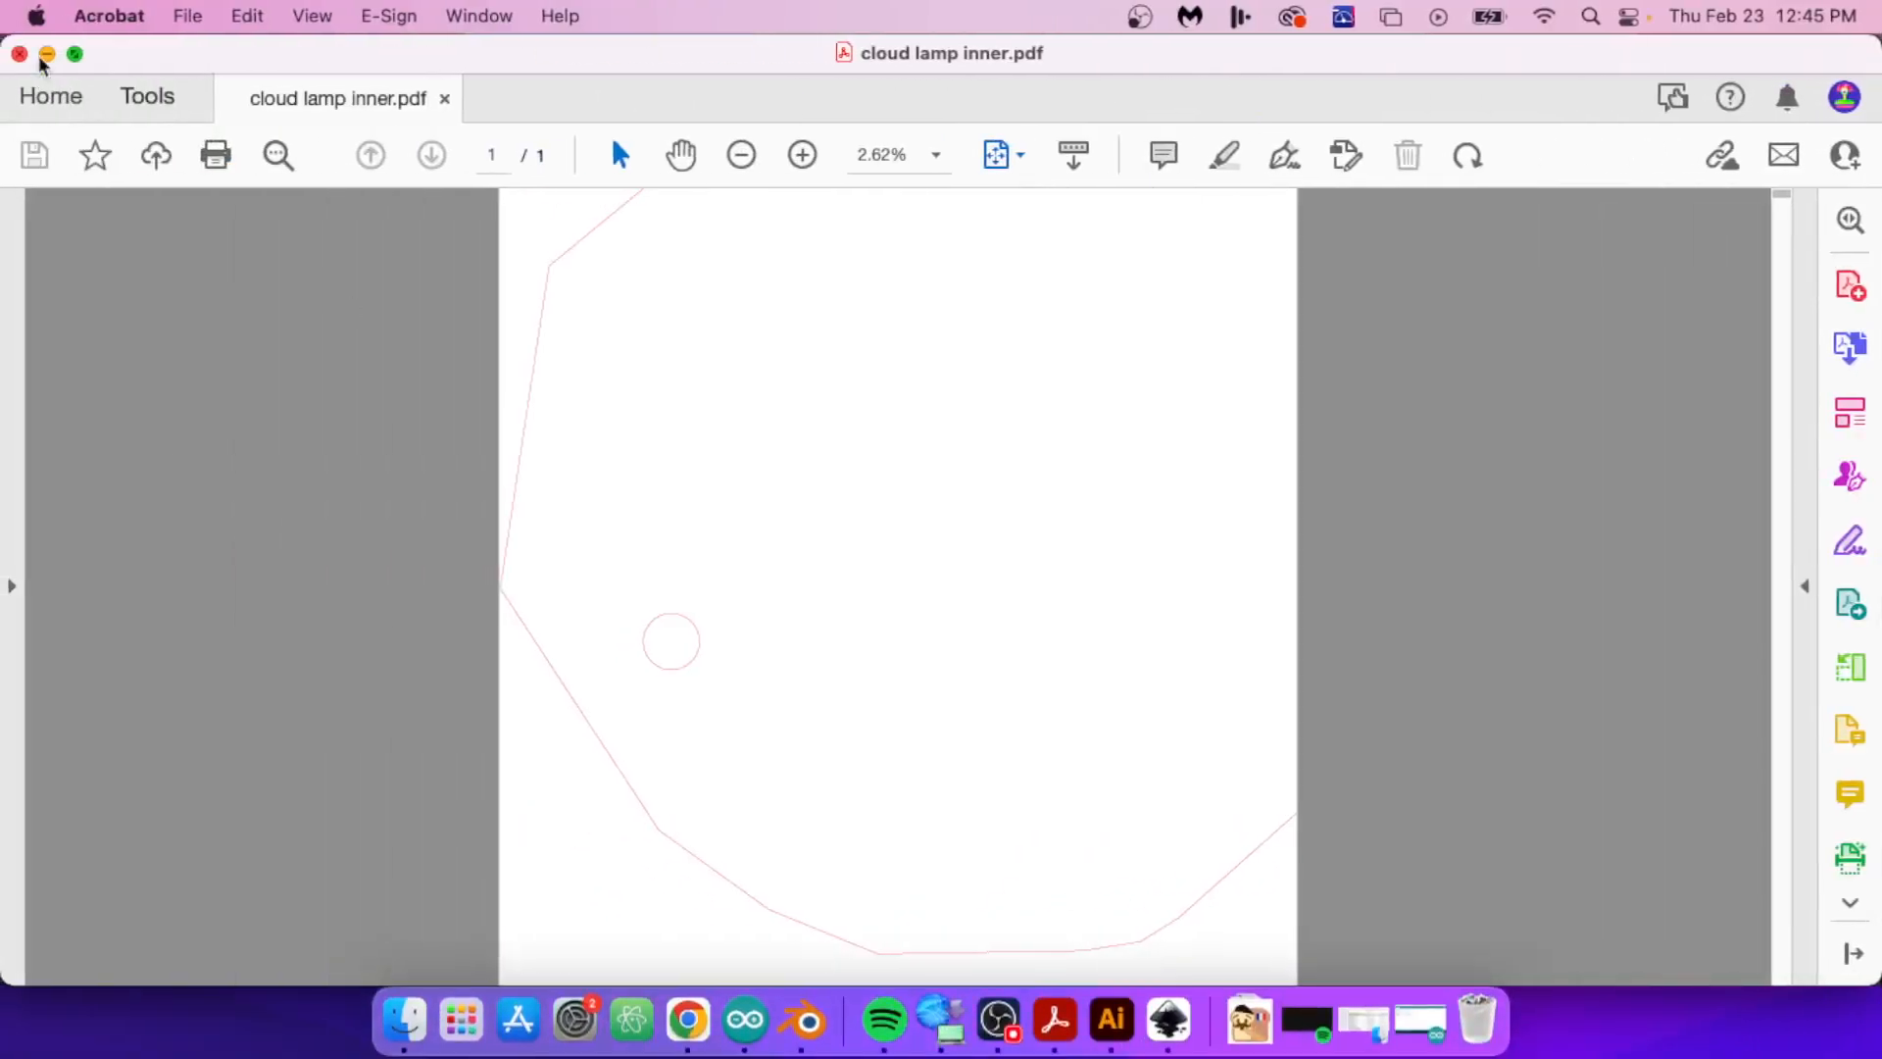
Step: Open the re-exported cloud lamp inner.pdf from Finder in Acrobat to check its size, and close it again
{"action": "left_click", "coordinate": [46, 55]}
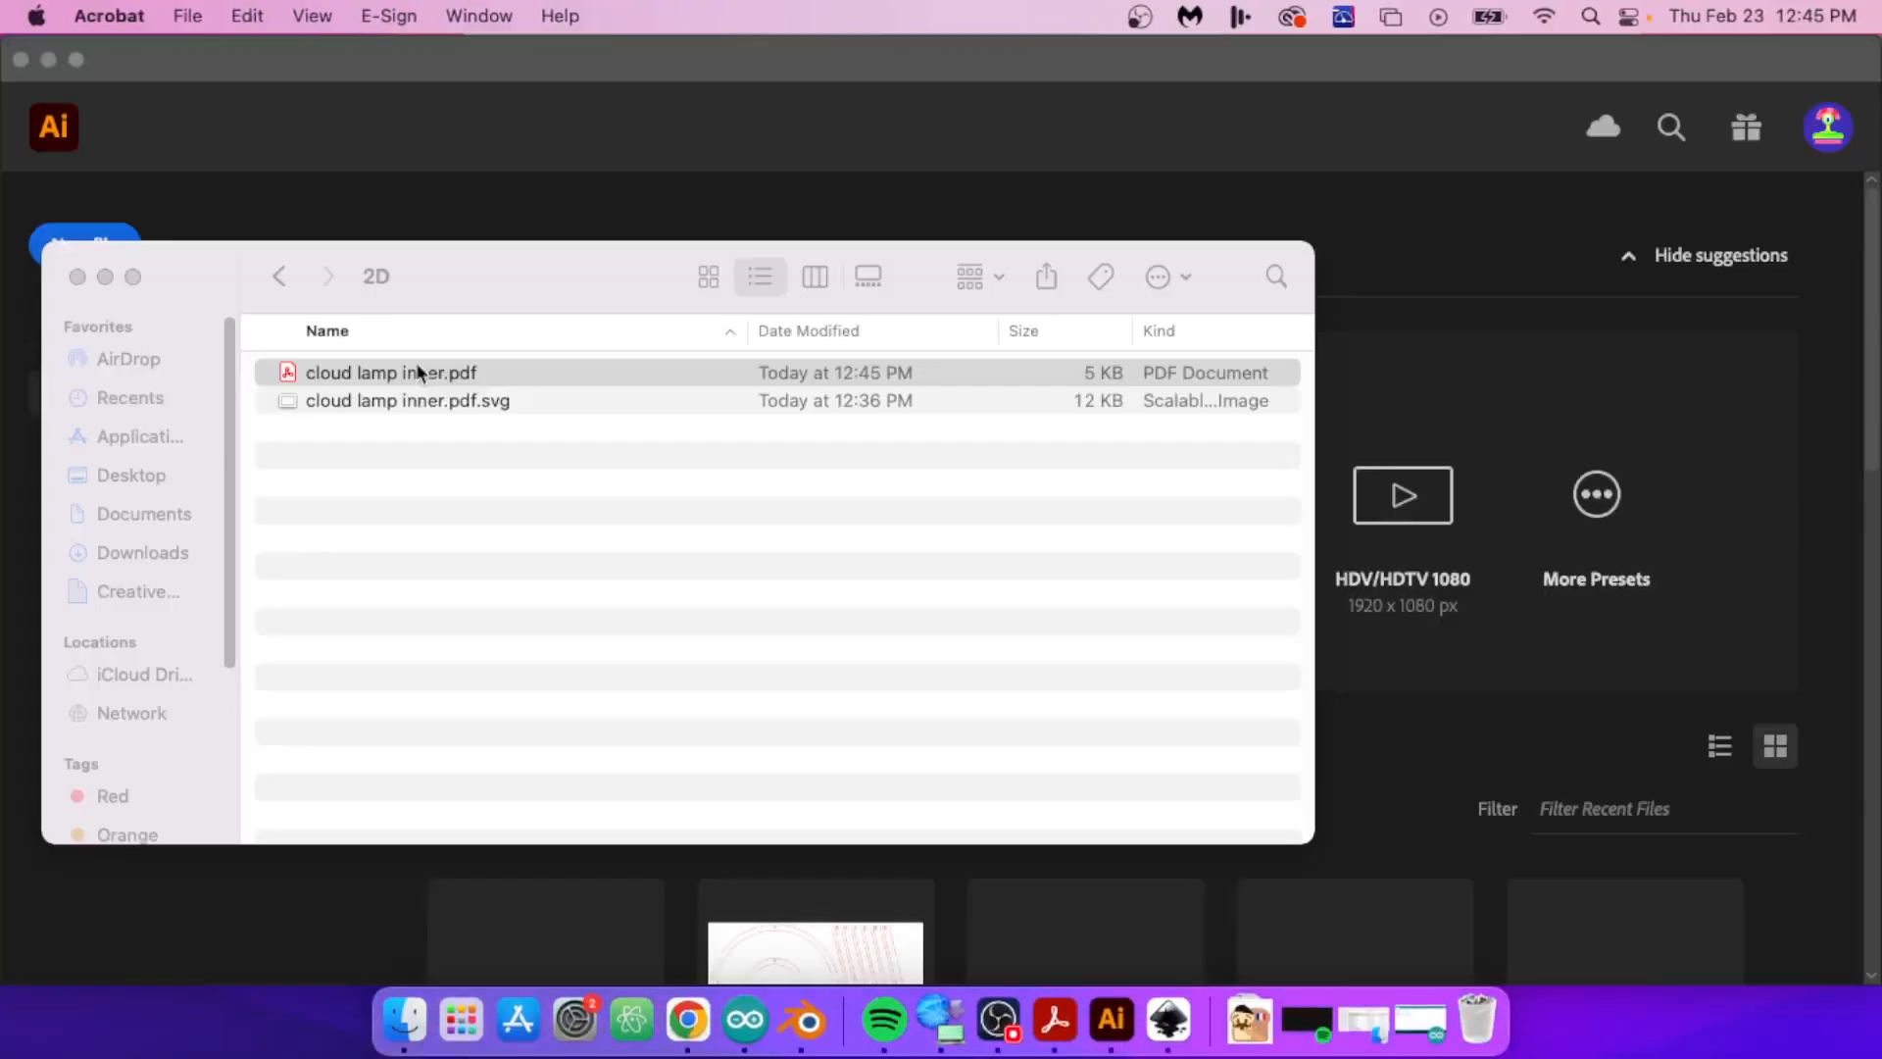
{"action": "double_click", "coordinate": [410, 380]}
{"action": "left_click", "coordinate": [943, 475]}
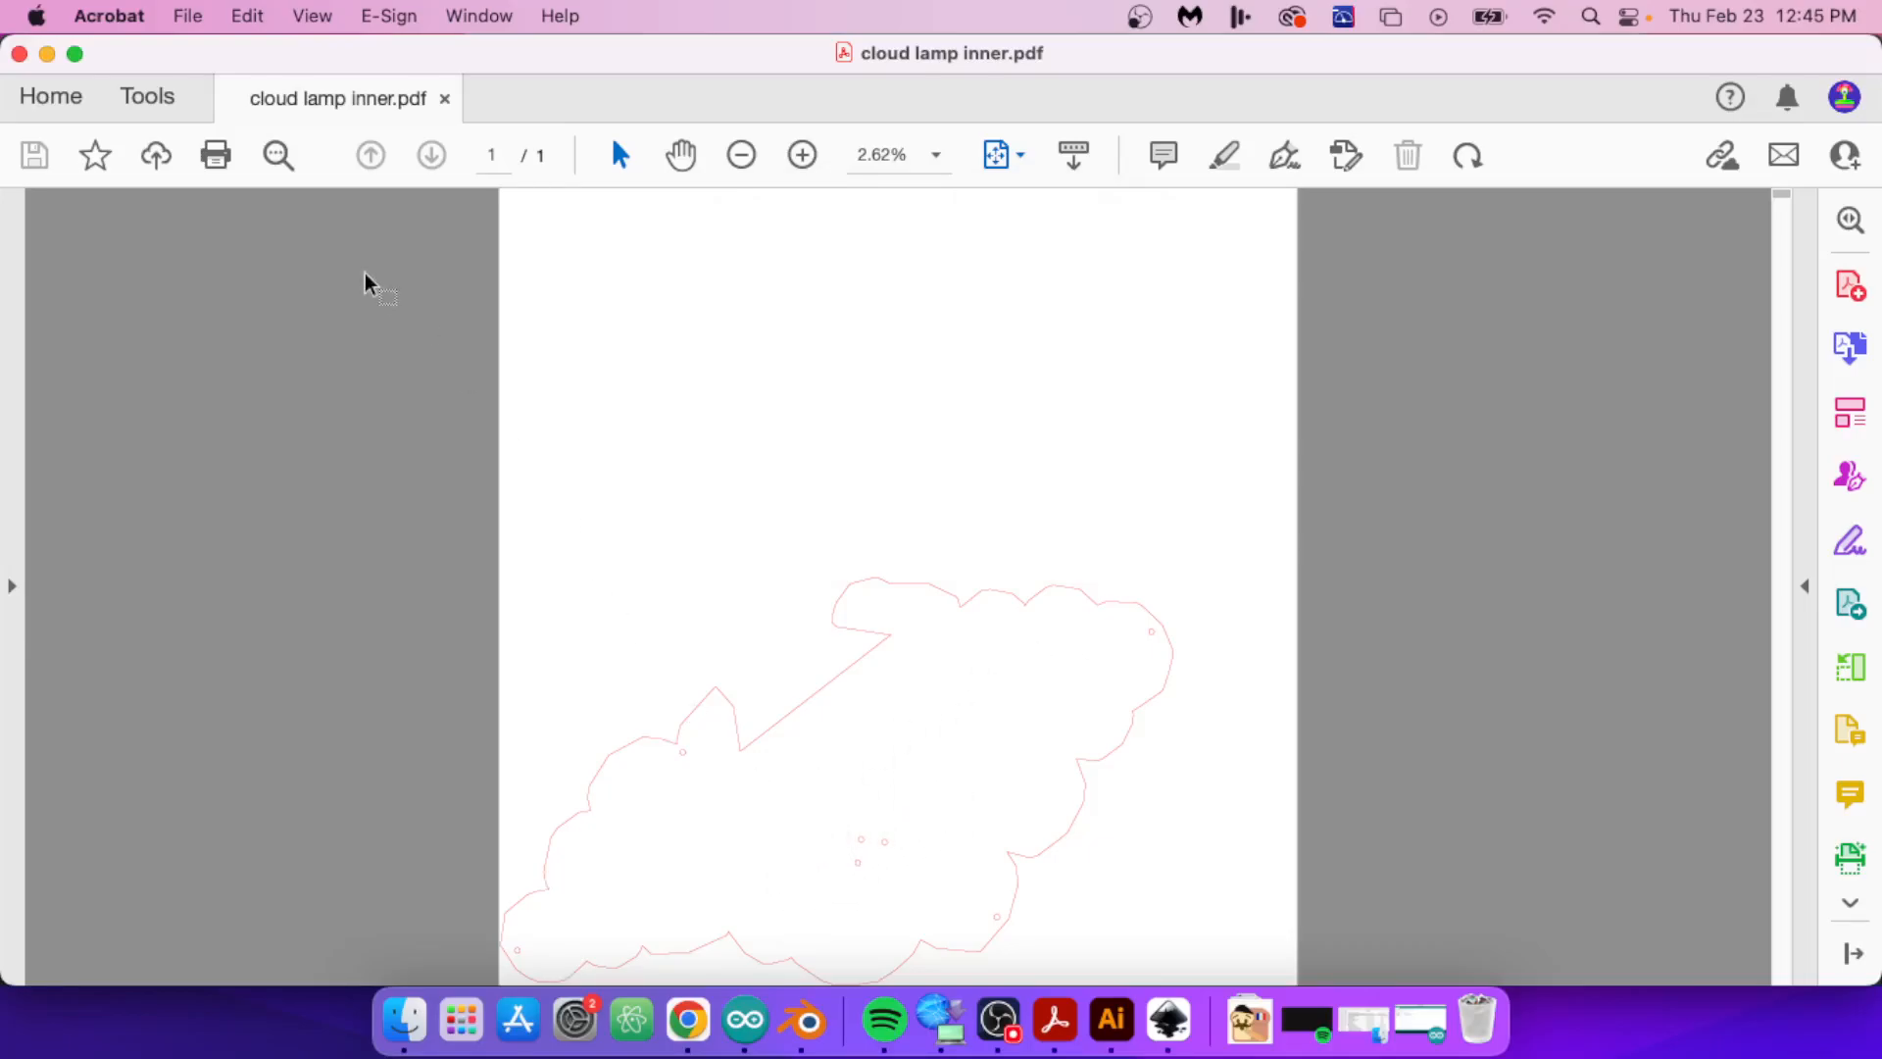
{"action": "left_click", "coordinate": [443, 99]}
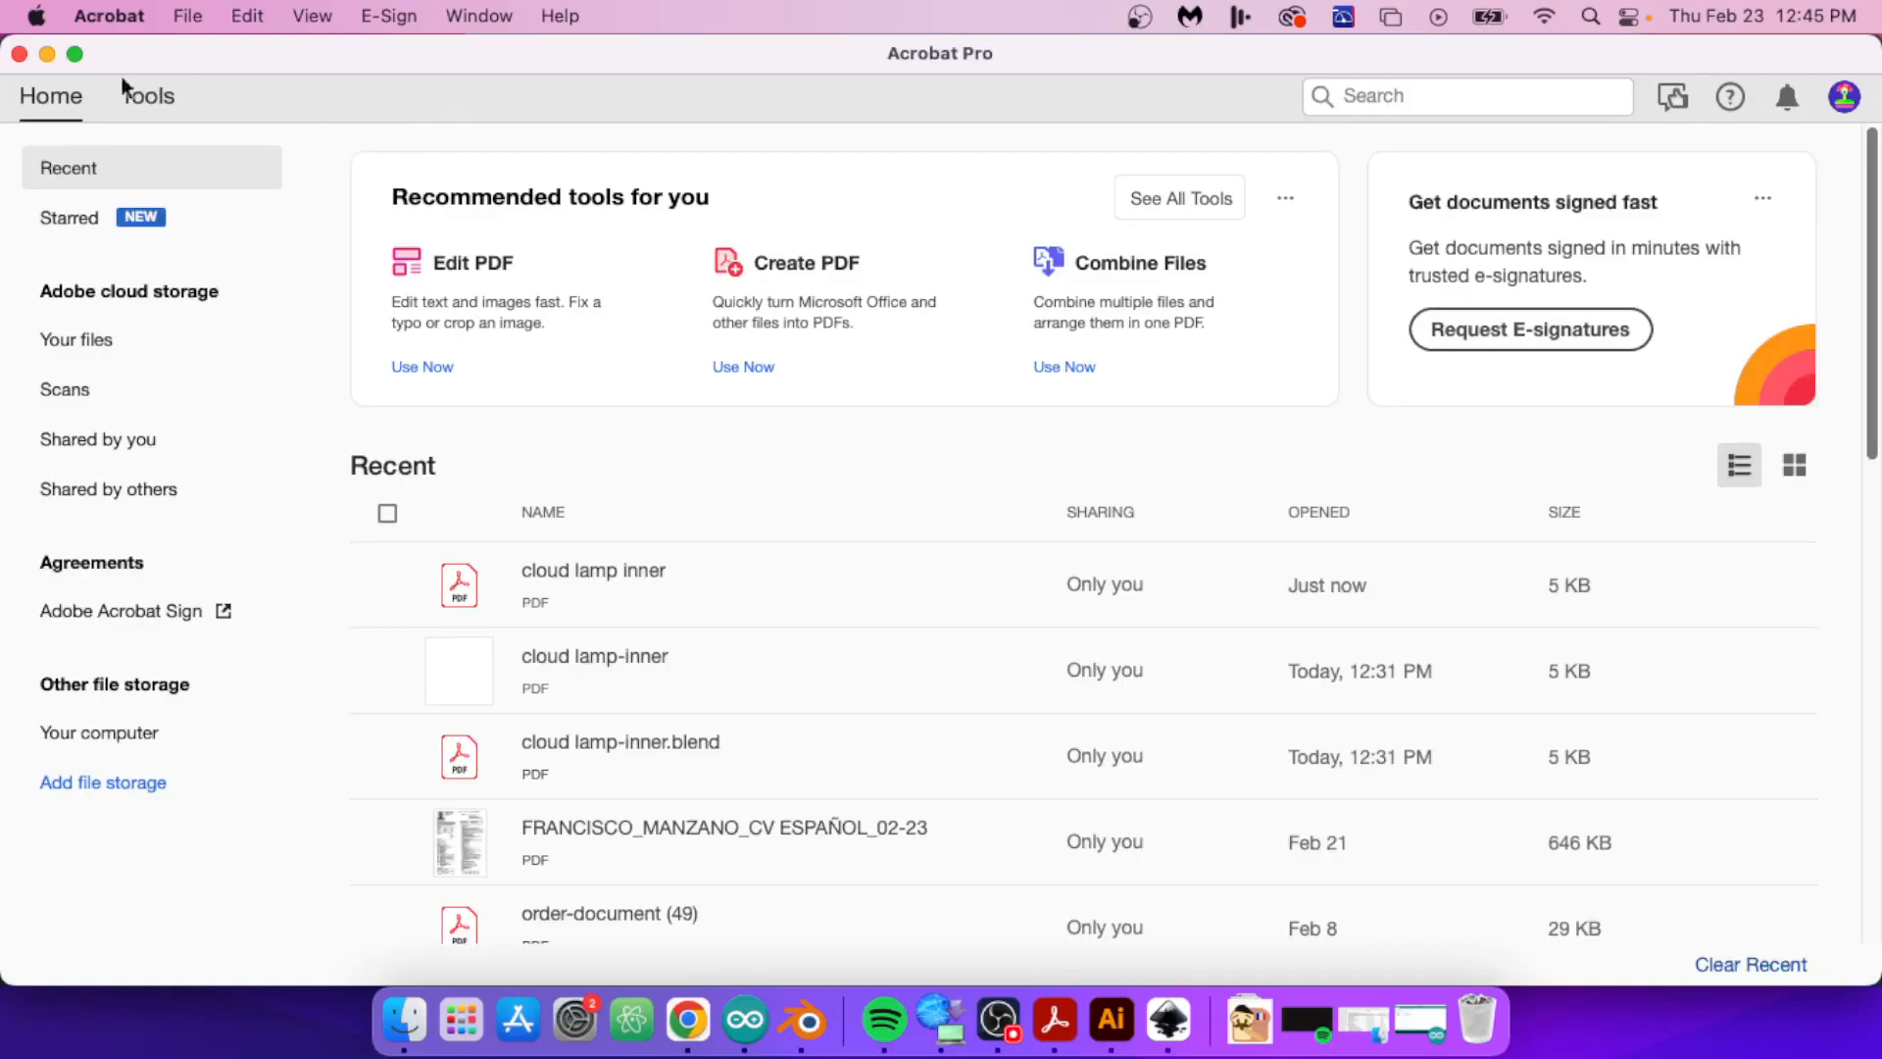
{"action": "left_click", "coordinate": [19, 55]}
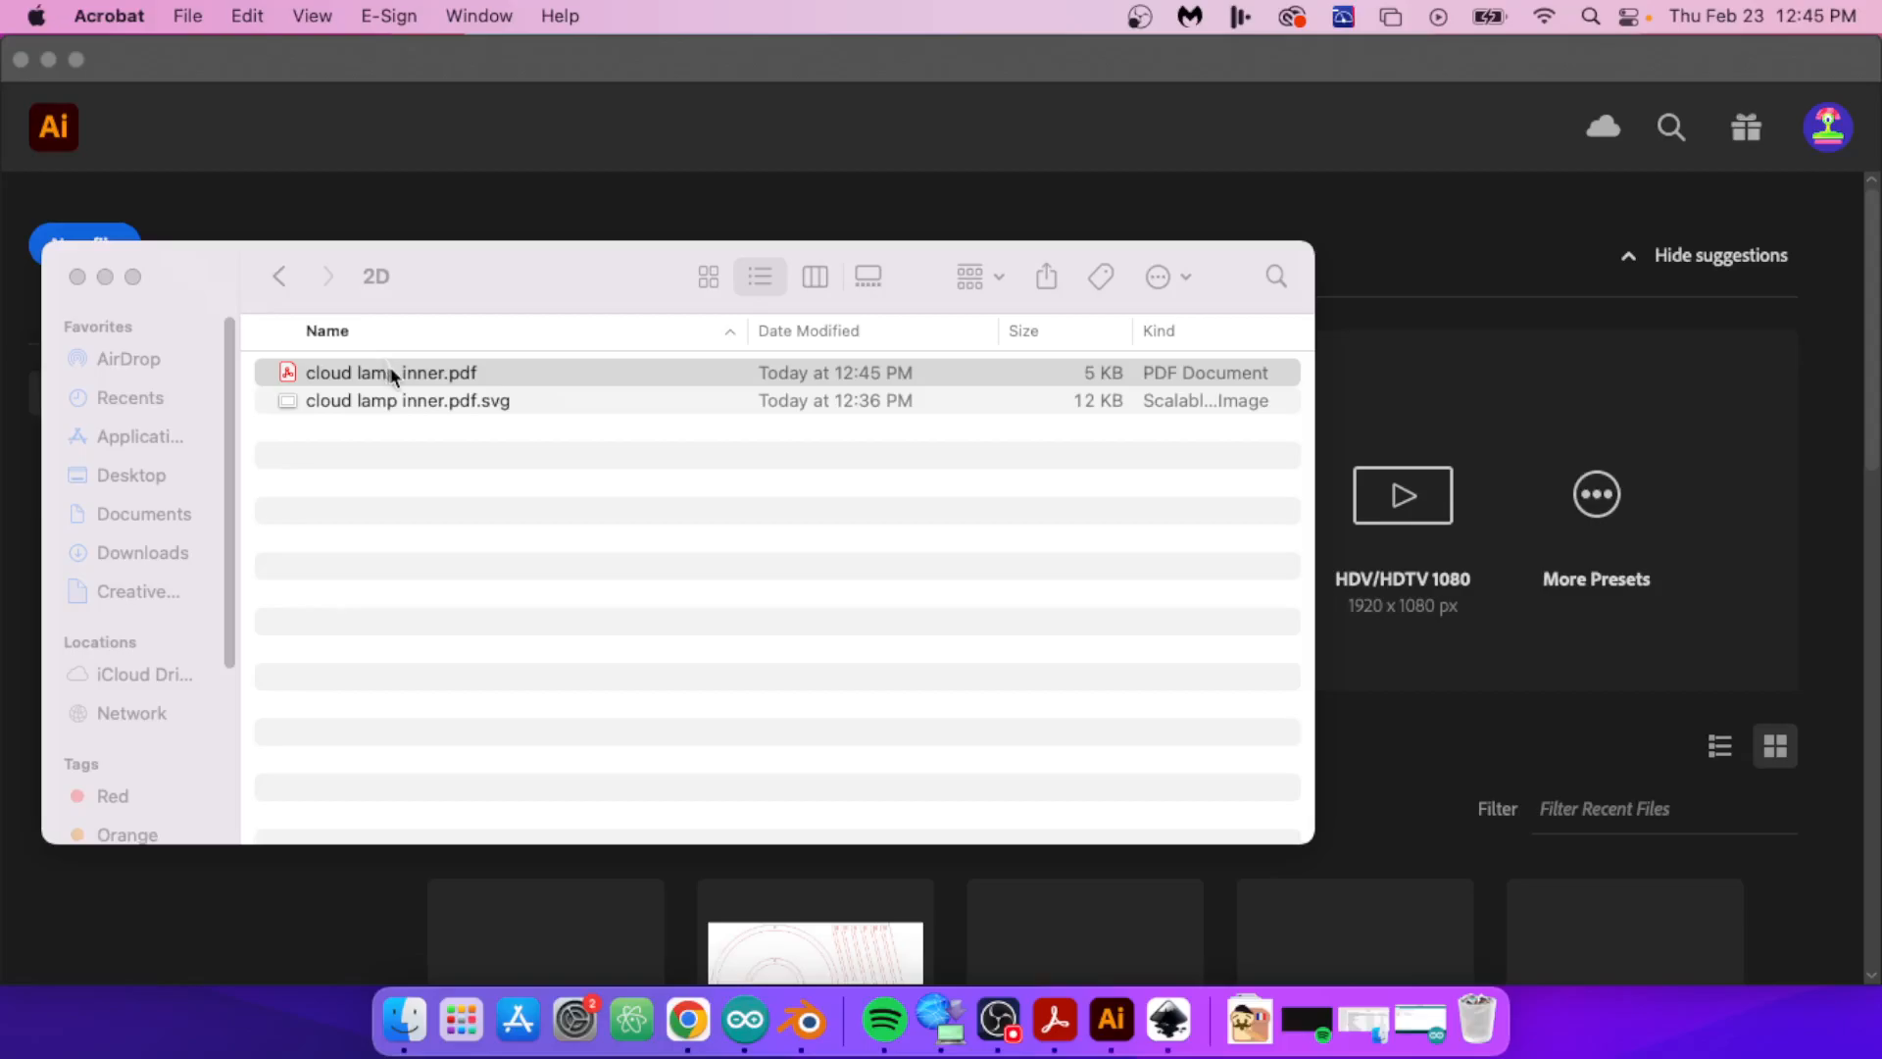
Step: Open cloud lamp inner.pdf from the 2D folder in Adobe Illustrator and look over the imported outline
{"action": "right_click", "coordinate": [468, 385]}
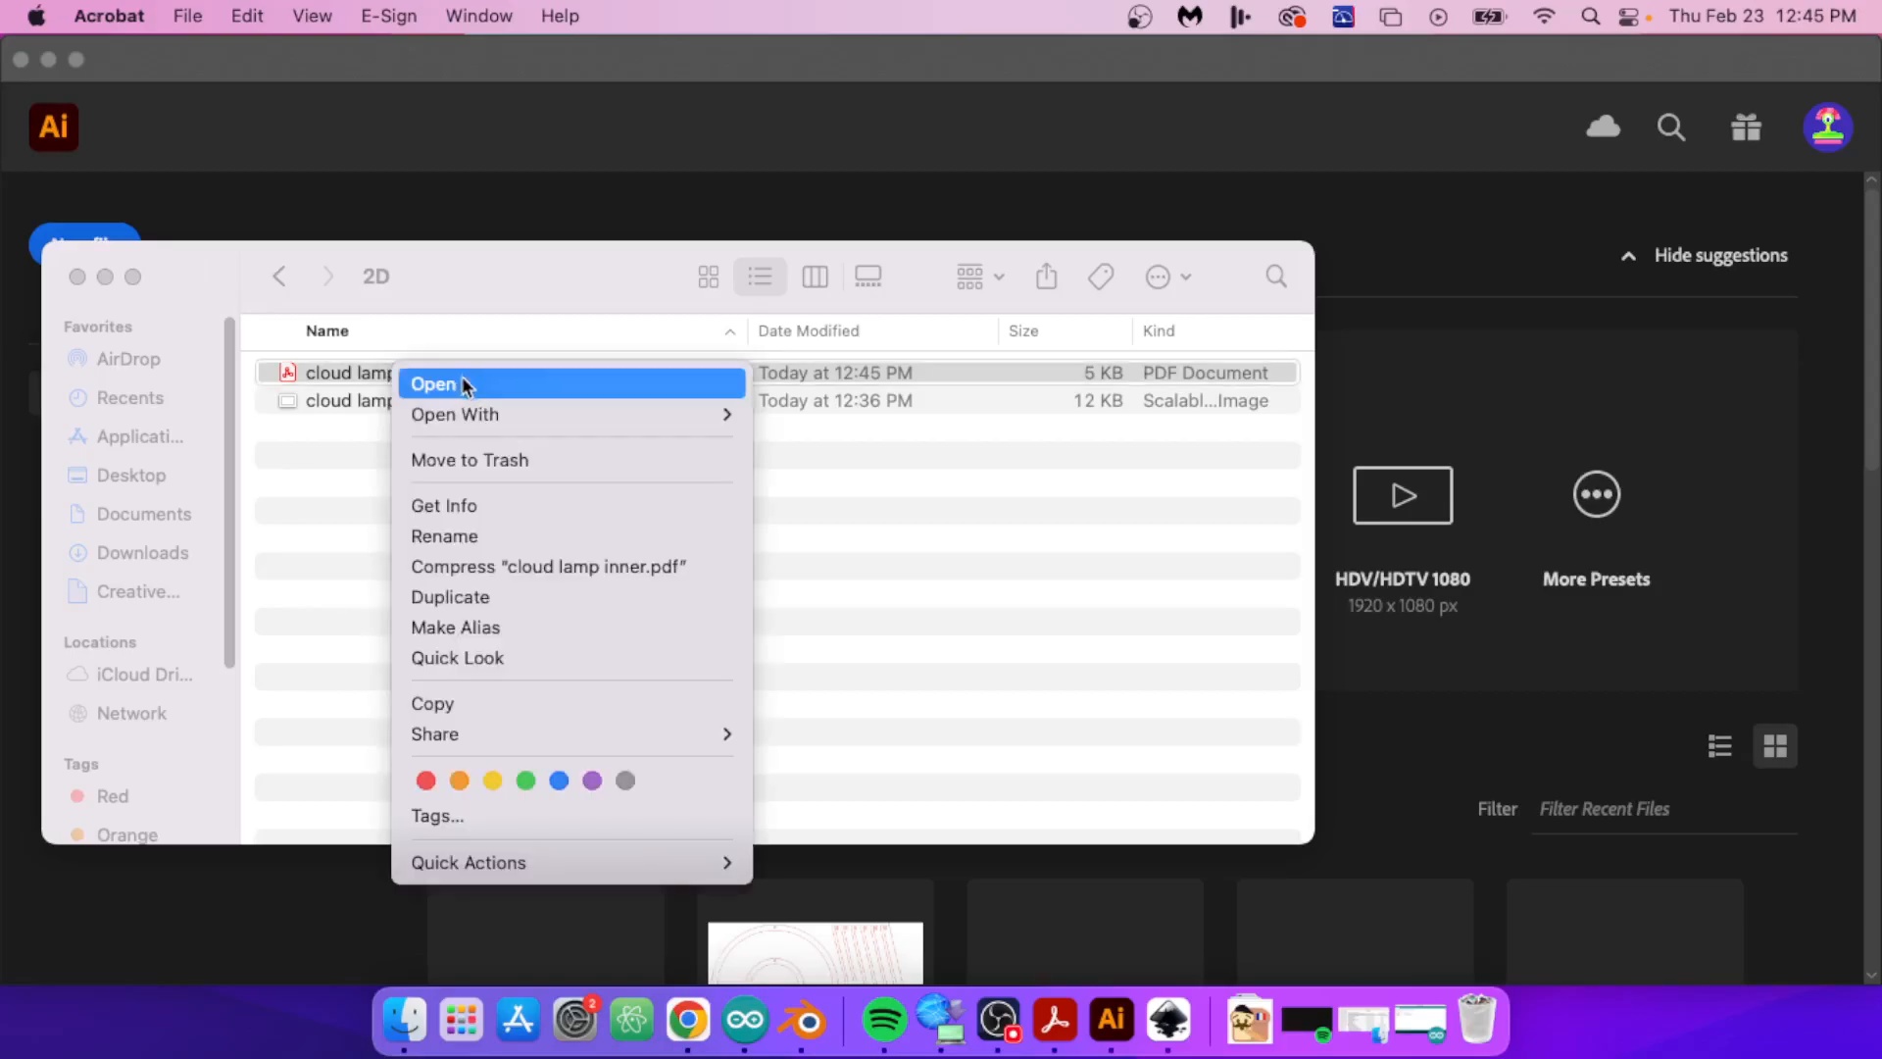
{"action": "mouse_move", "coordinate": [630, 411]}
{"action": "left_click", "coordinate": [805, 468]}
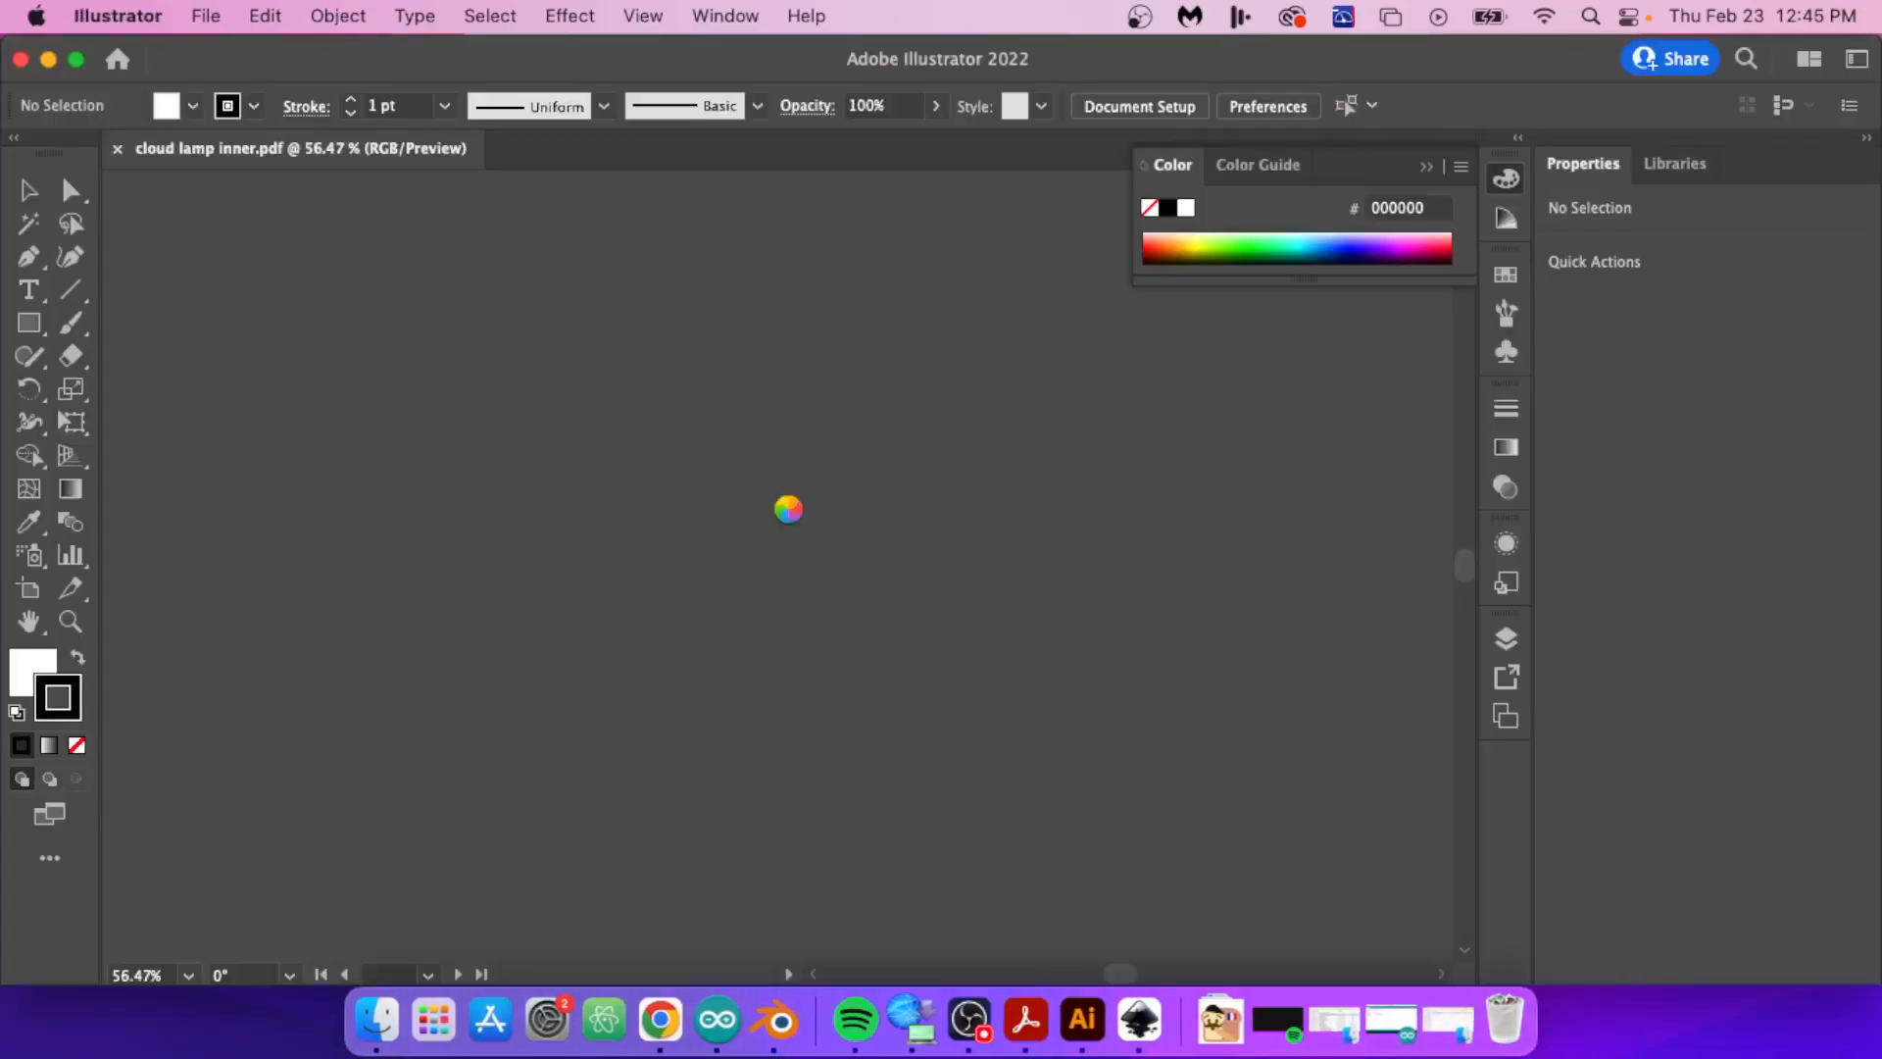
{"action": "scroll", "coordinate": [752, 558], "scroll_direction": "down", "scroll_amount": 10, "text": "alt"}
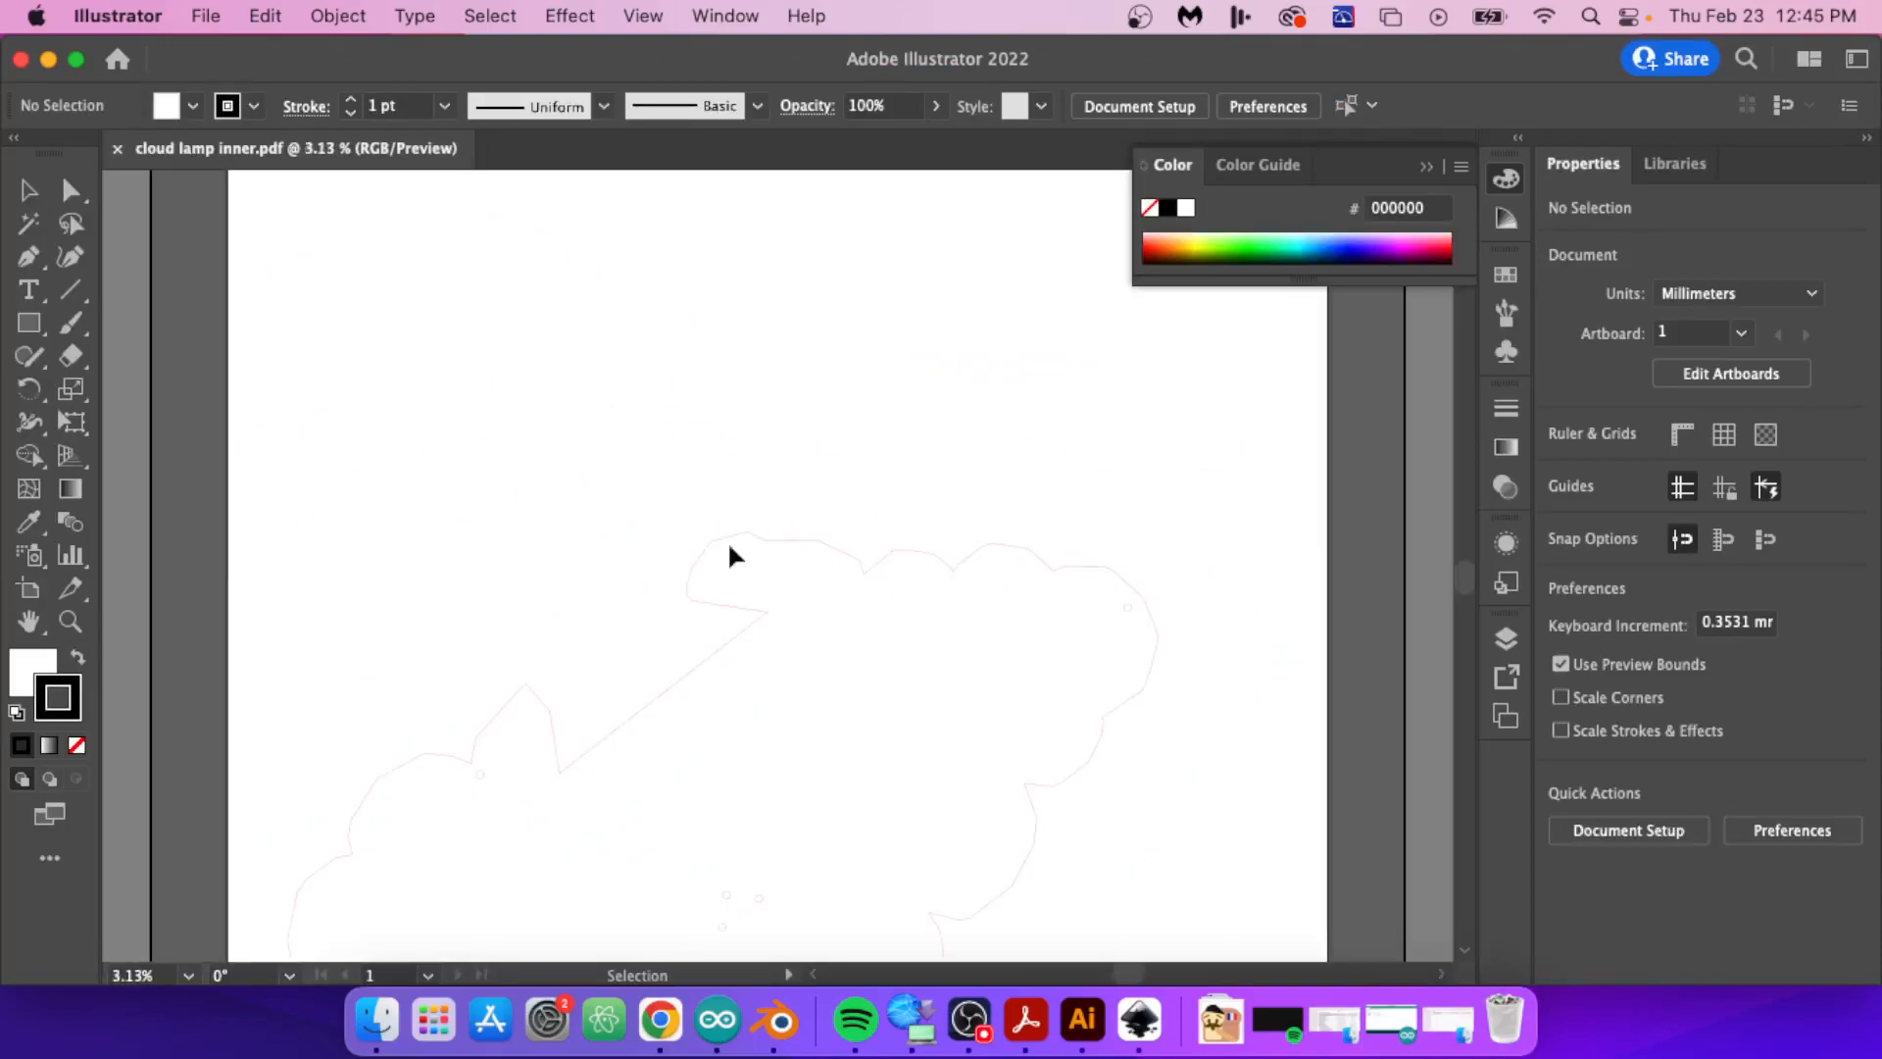
{"action": "scroll", "coordinate": [551, 410], "scroll_direction": "up", "scroll_amount": 6}
{"action": "scroll", "coordinate": [551, 410], "scroll_direction": "down", "scroll_amount": 10}
{"action": "scroll", "coordinate": [551, 409], "scroll_direction": "up", "scroll_amount": 6}
Step: Edit the artboard in the document setup to 505 mm wide and 300 mm high, and finish artboard editing
{"action": "left_click", "coordinate": [206, 16]}
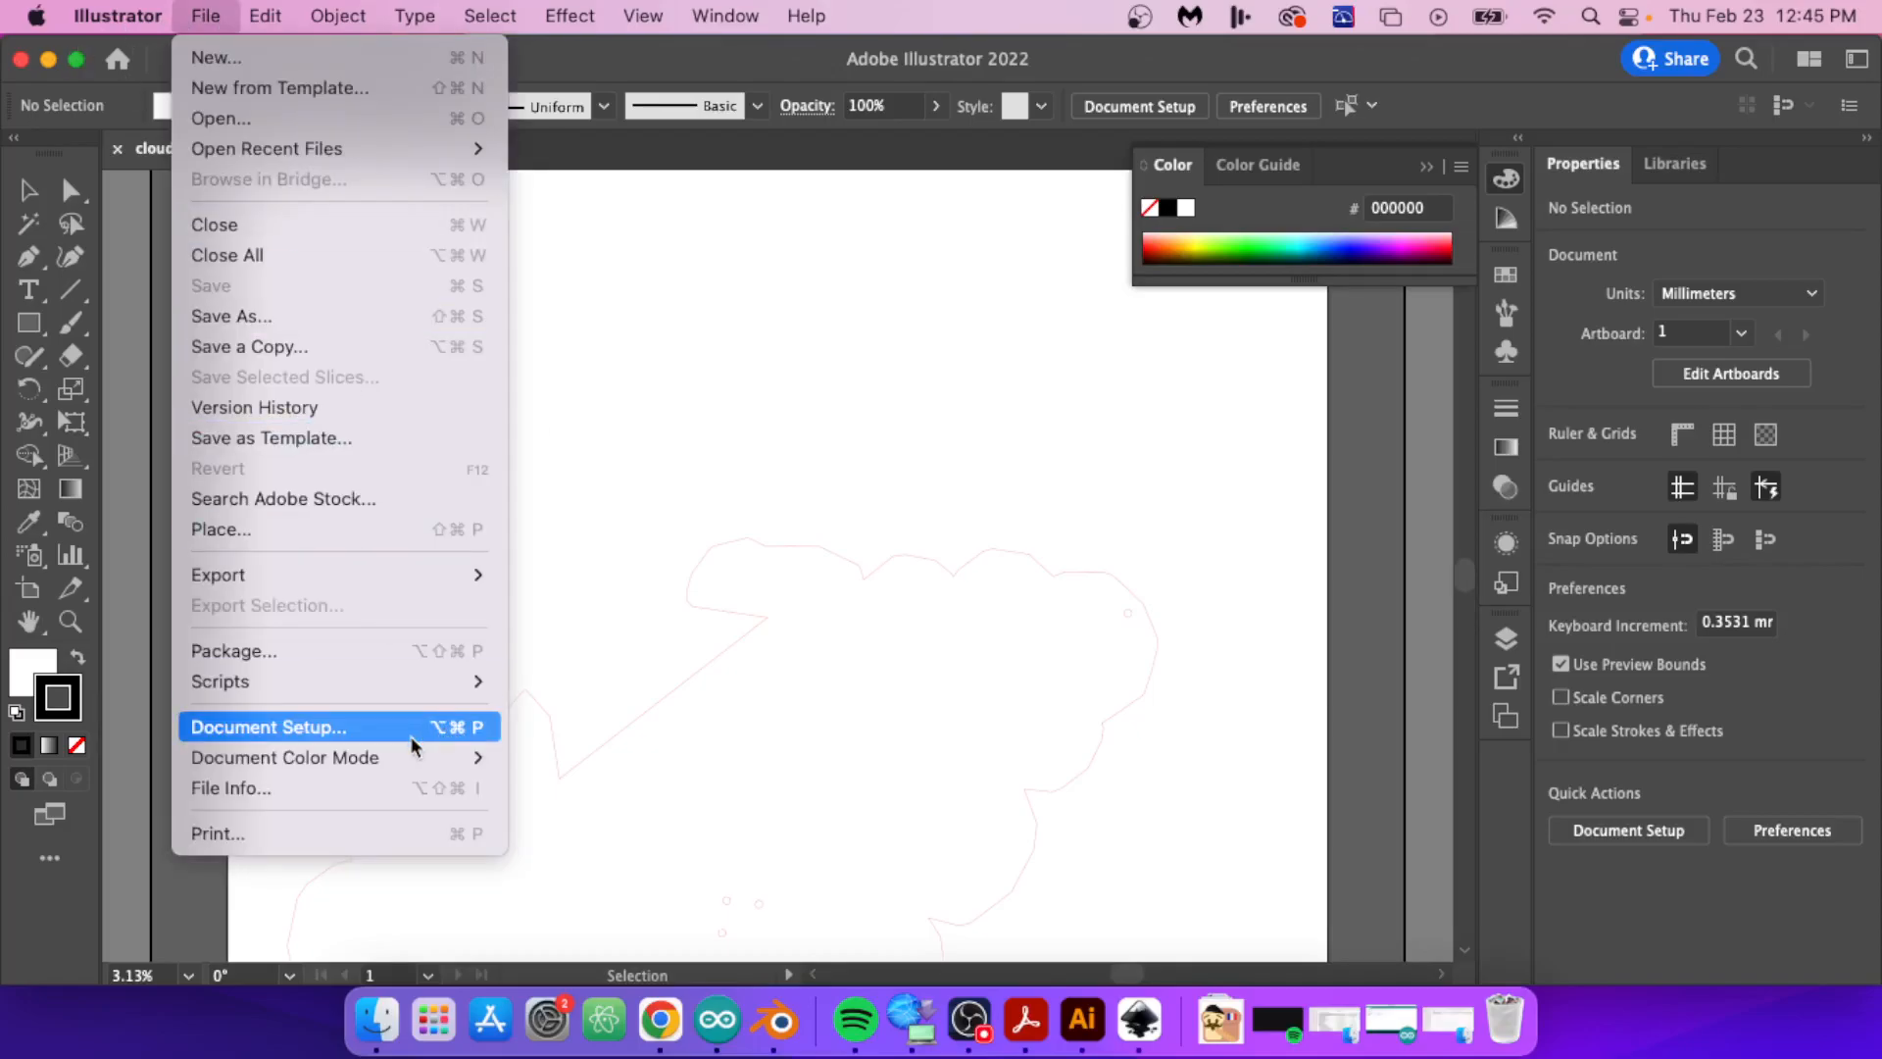
{"action": "left_click", "coordinate": [413, 726]}
{"action": "left_click", "coordinate": [1198, 299]}
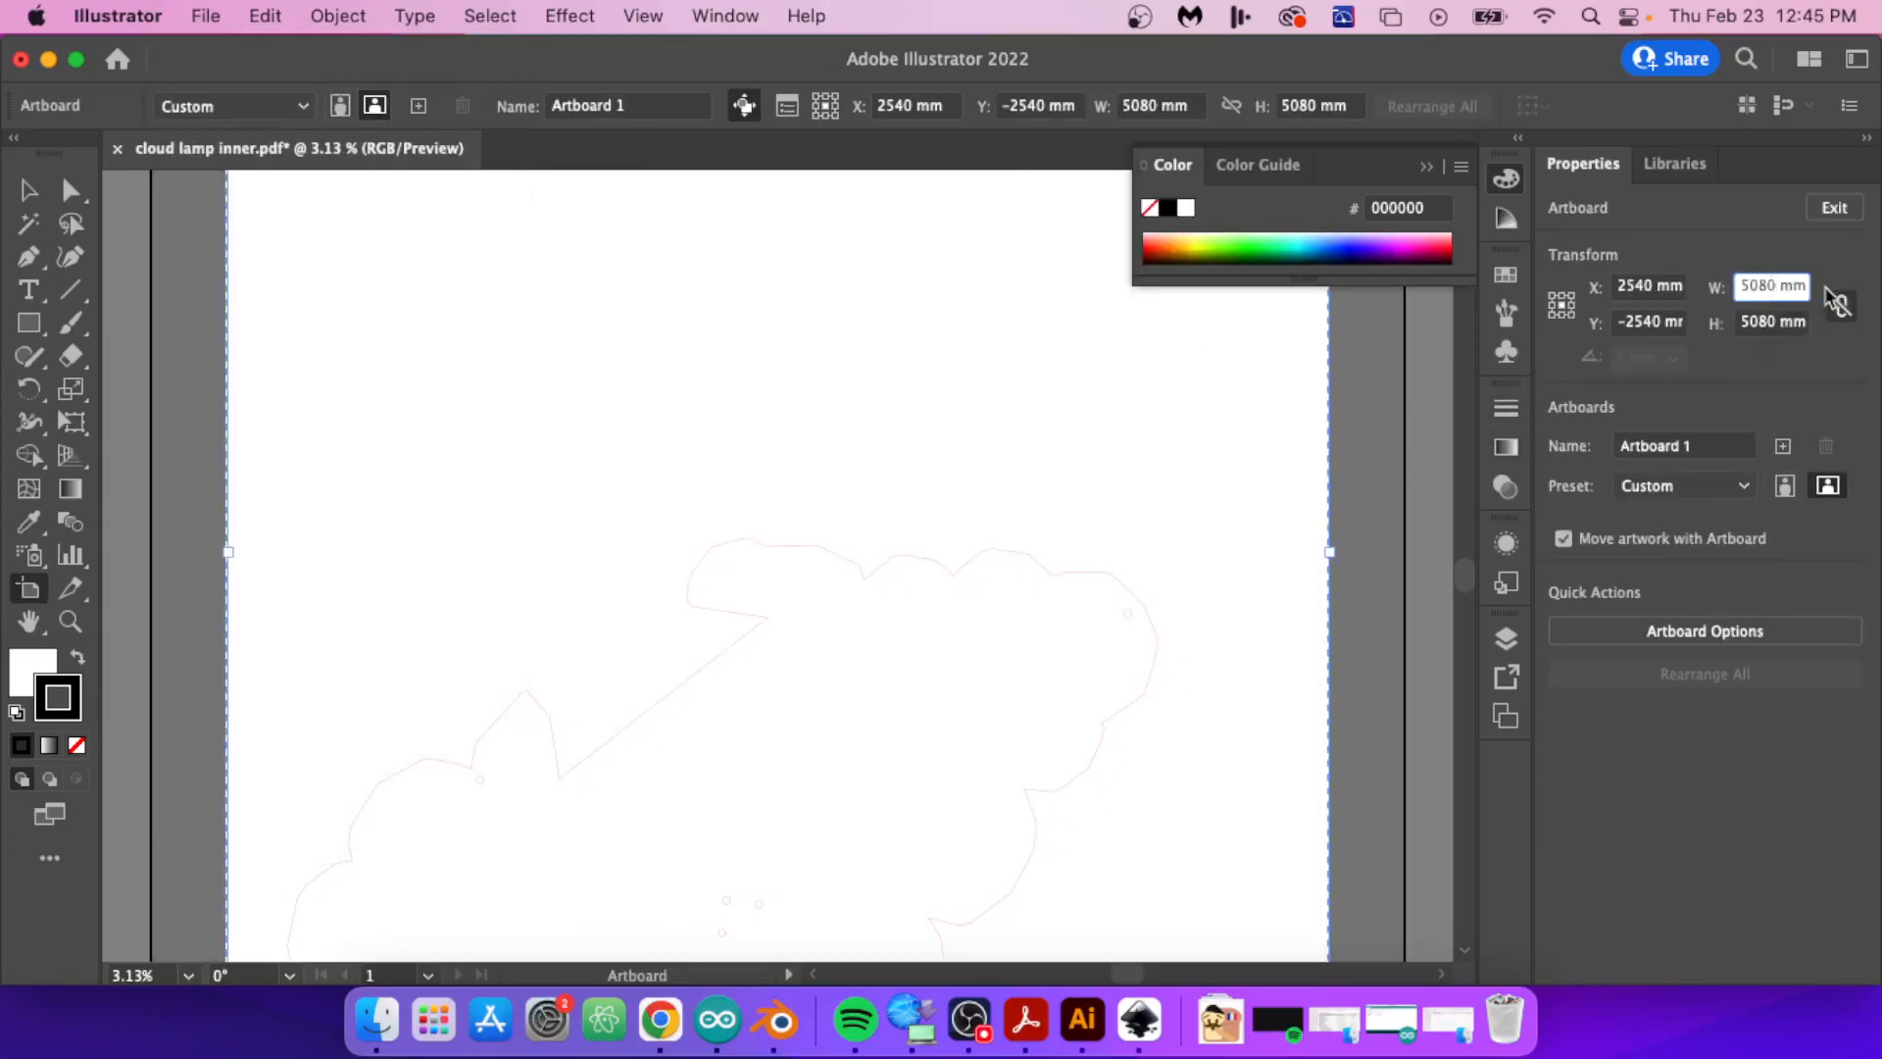
{"action": "double_click", "coordinate": [1766, 283]}
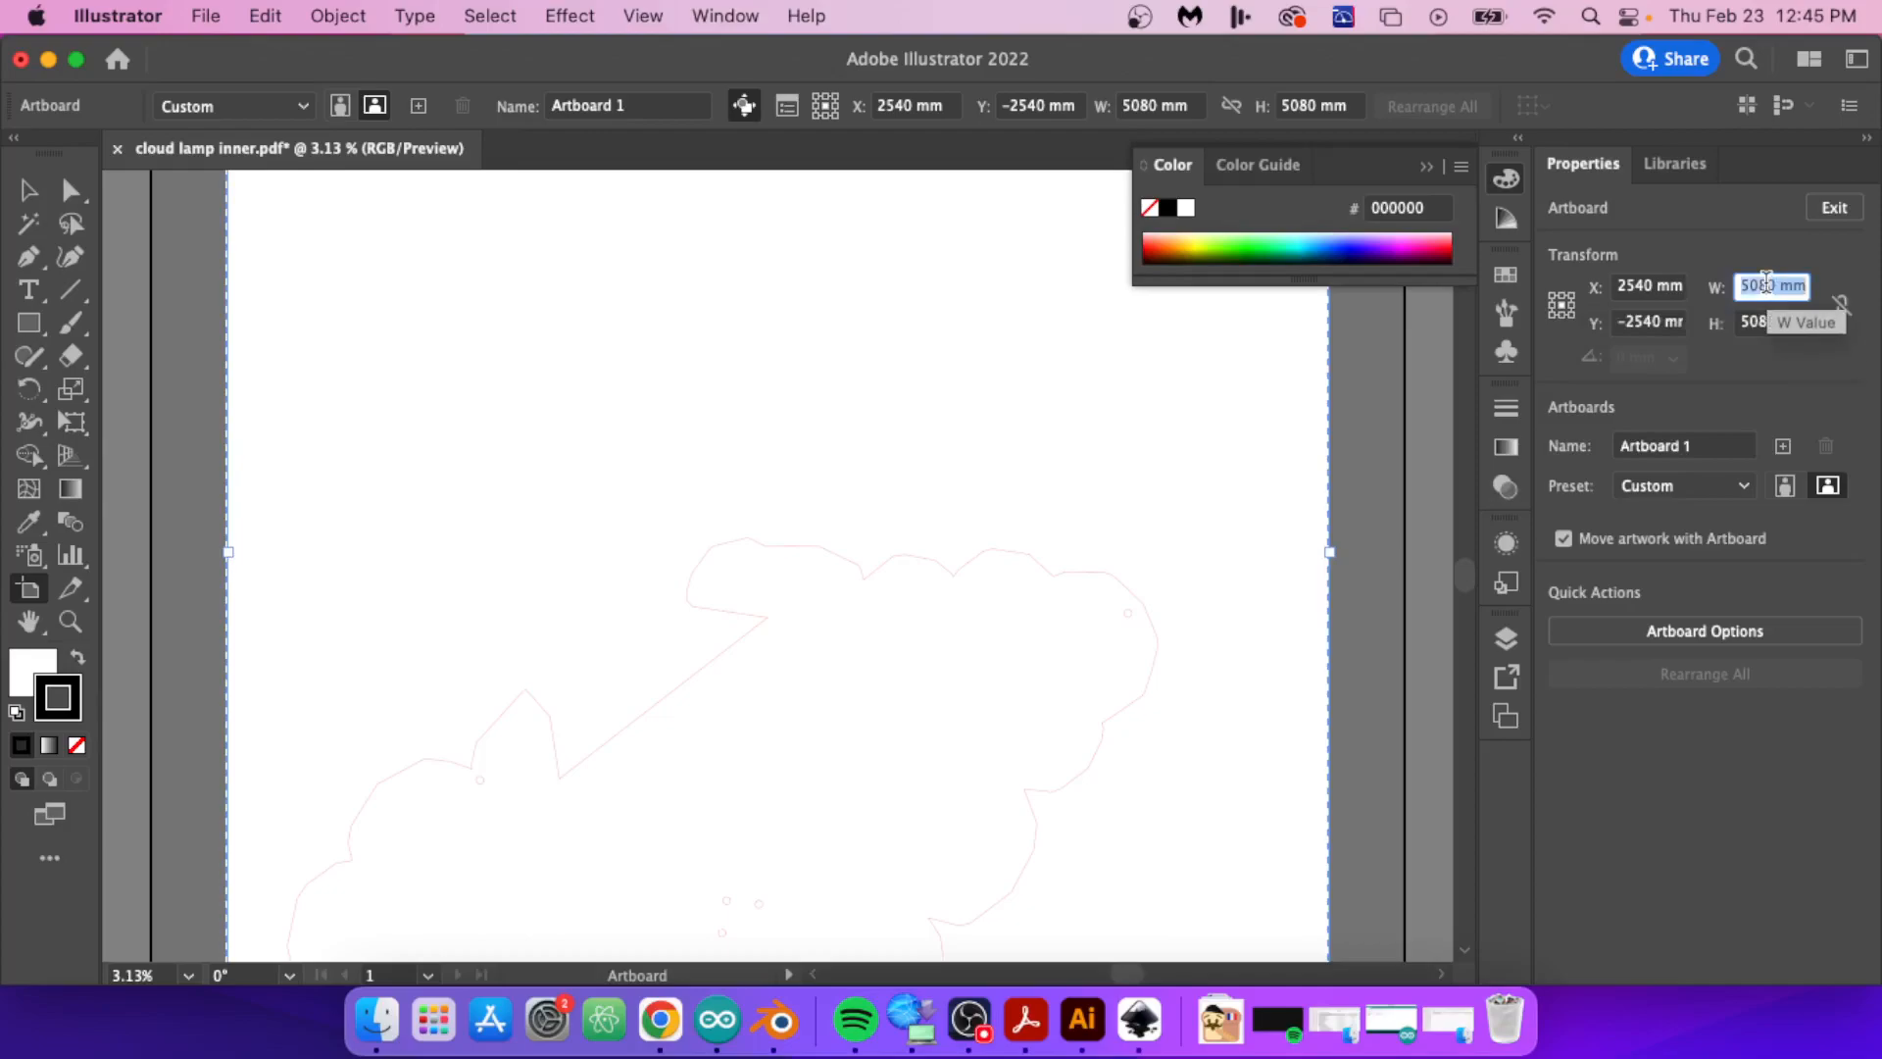
{"action": "type", "text": "505"}
{"action": "left_click", "coordinate": [1752, 320]}
{"action": "double_click", "coordinate": [1752, 321]}
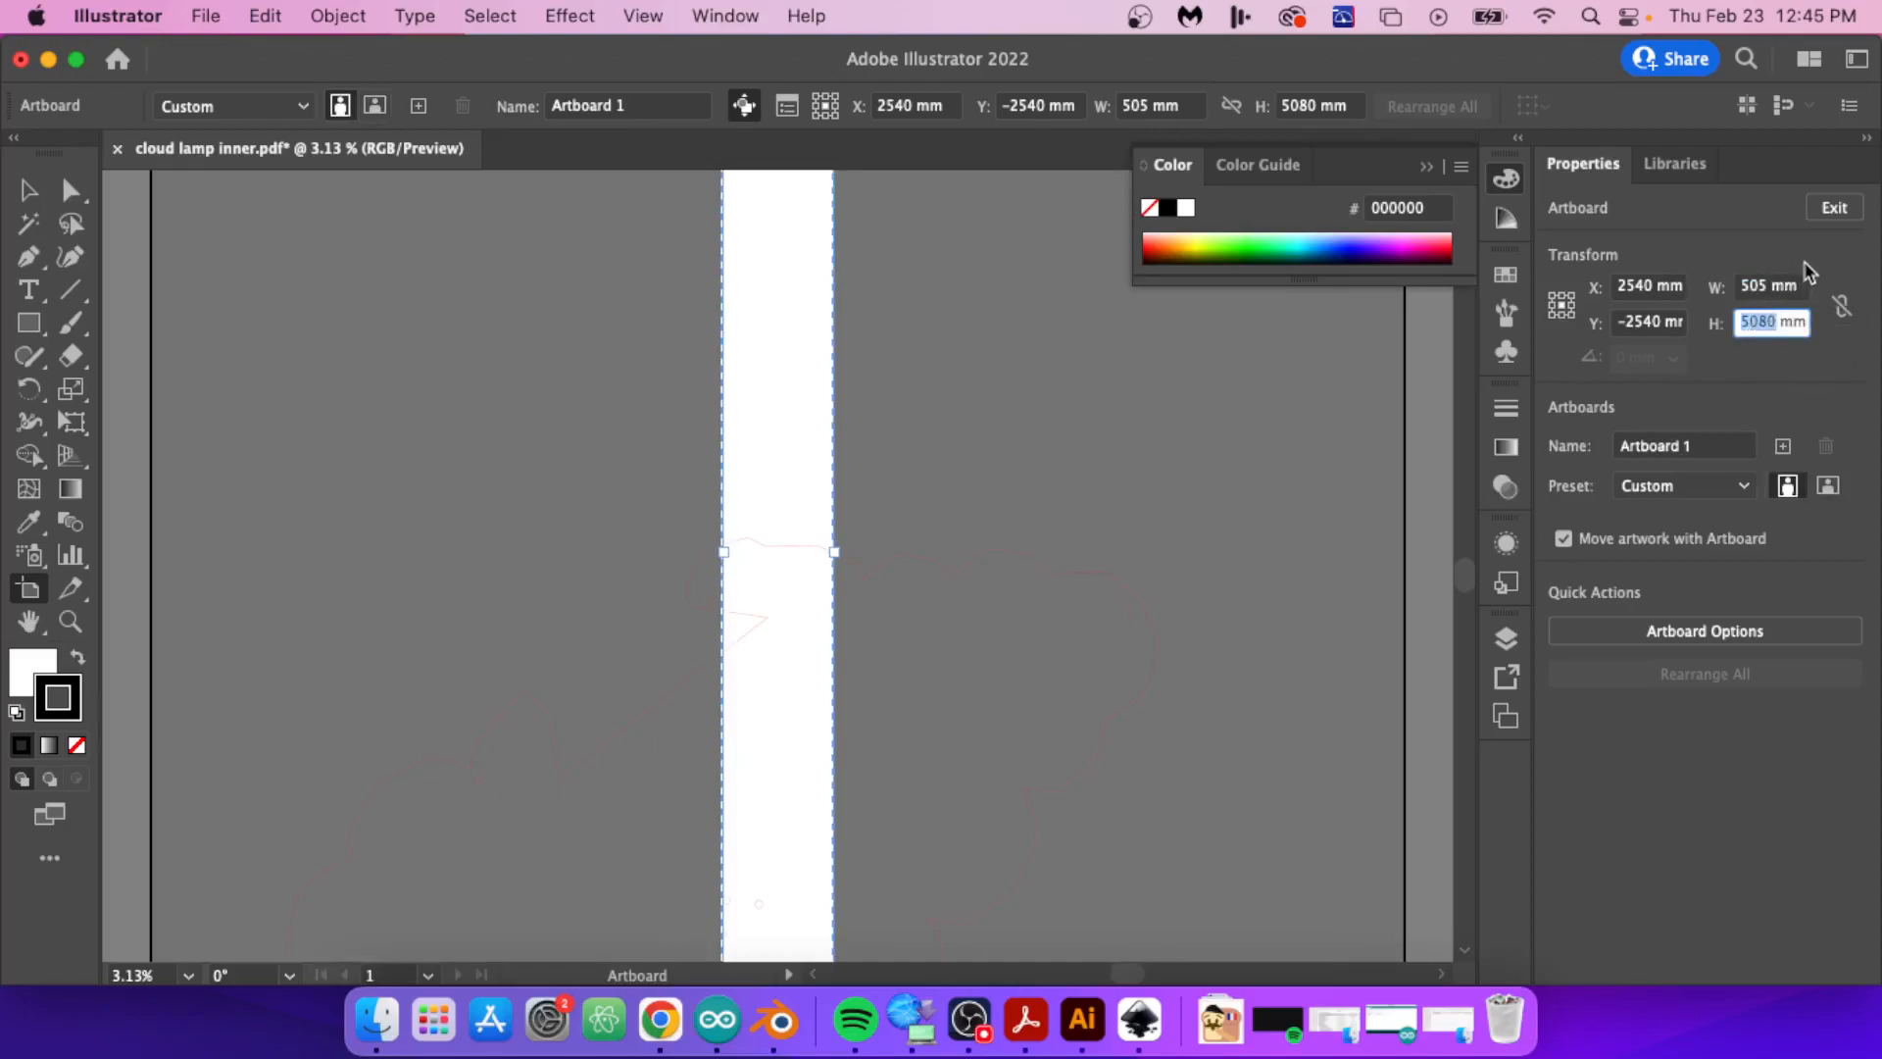
{"action": "type", "text": "300"}
{"action": "key", "text": "Return"}
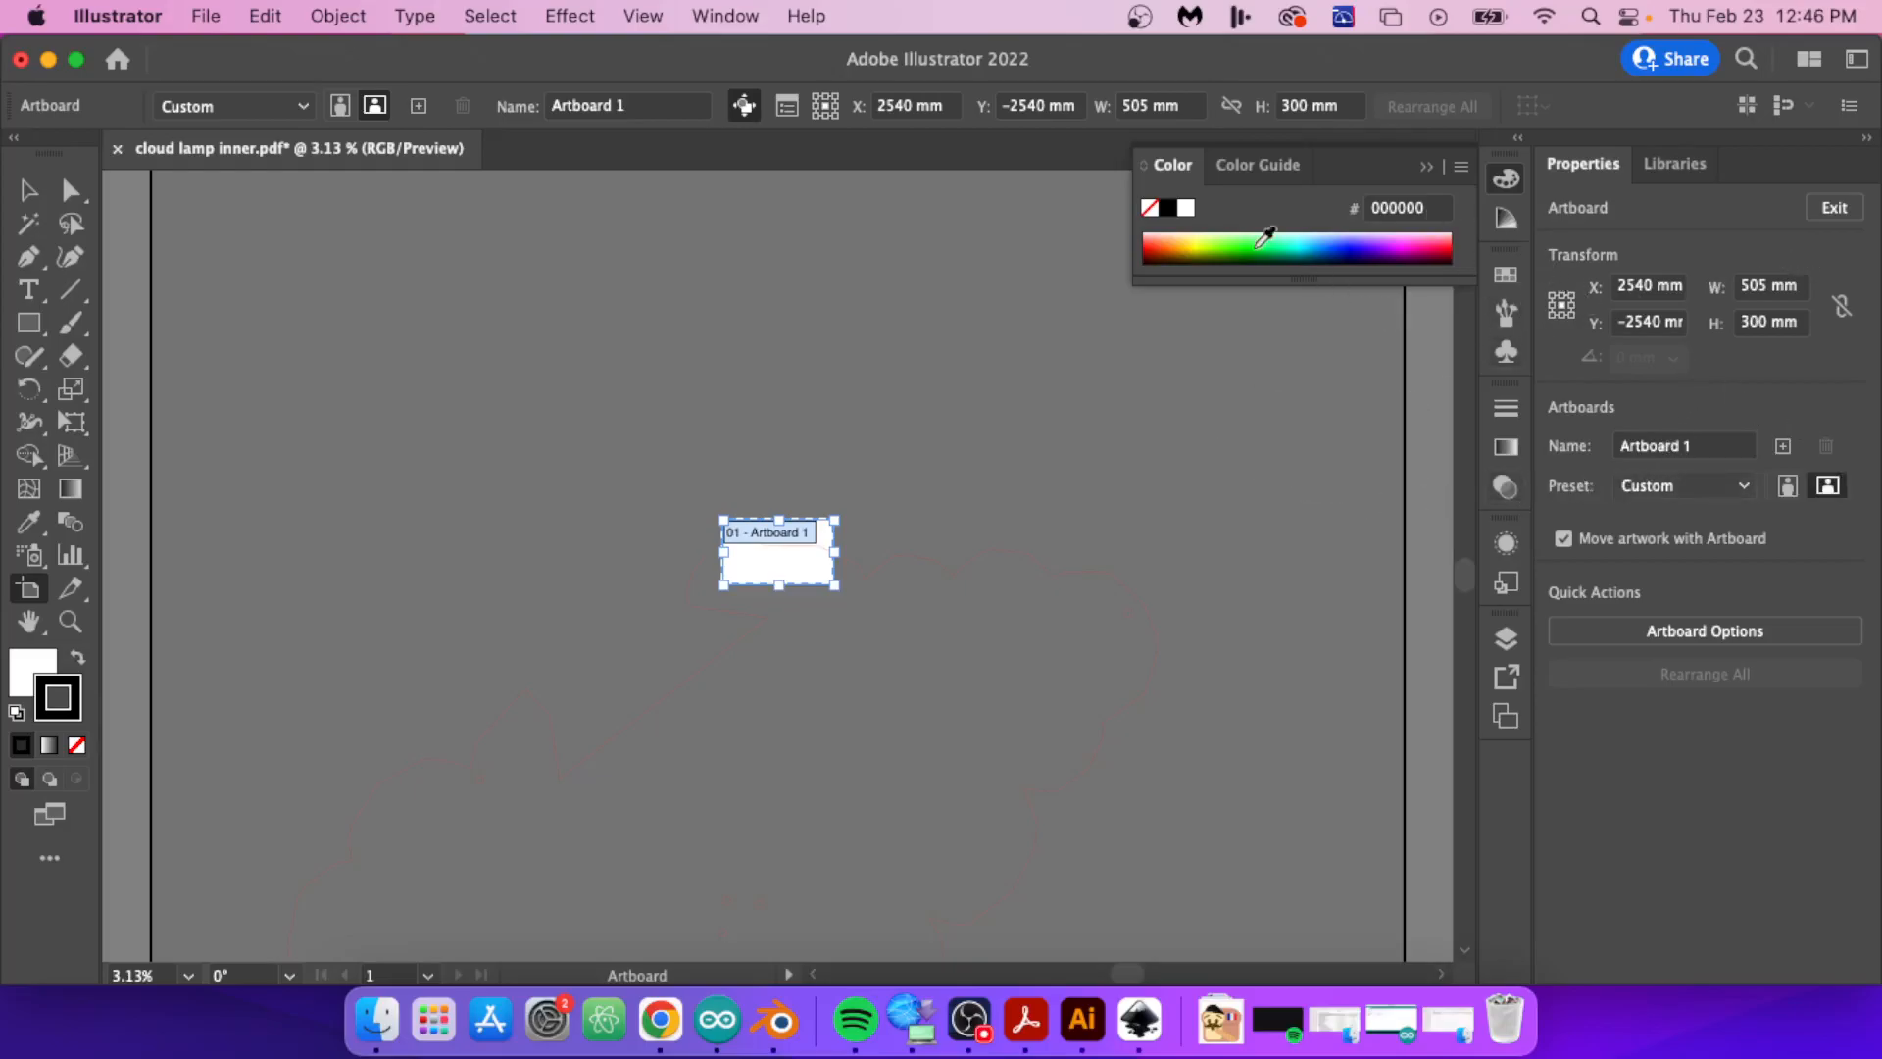
{"action": "left_click", "coordinate": [1835, 208]}
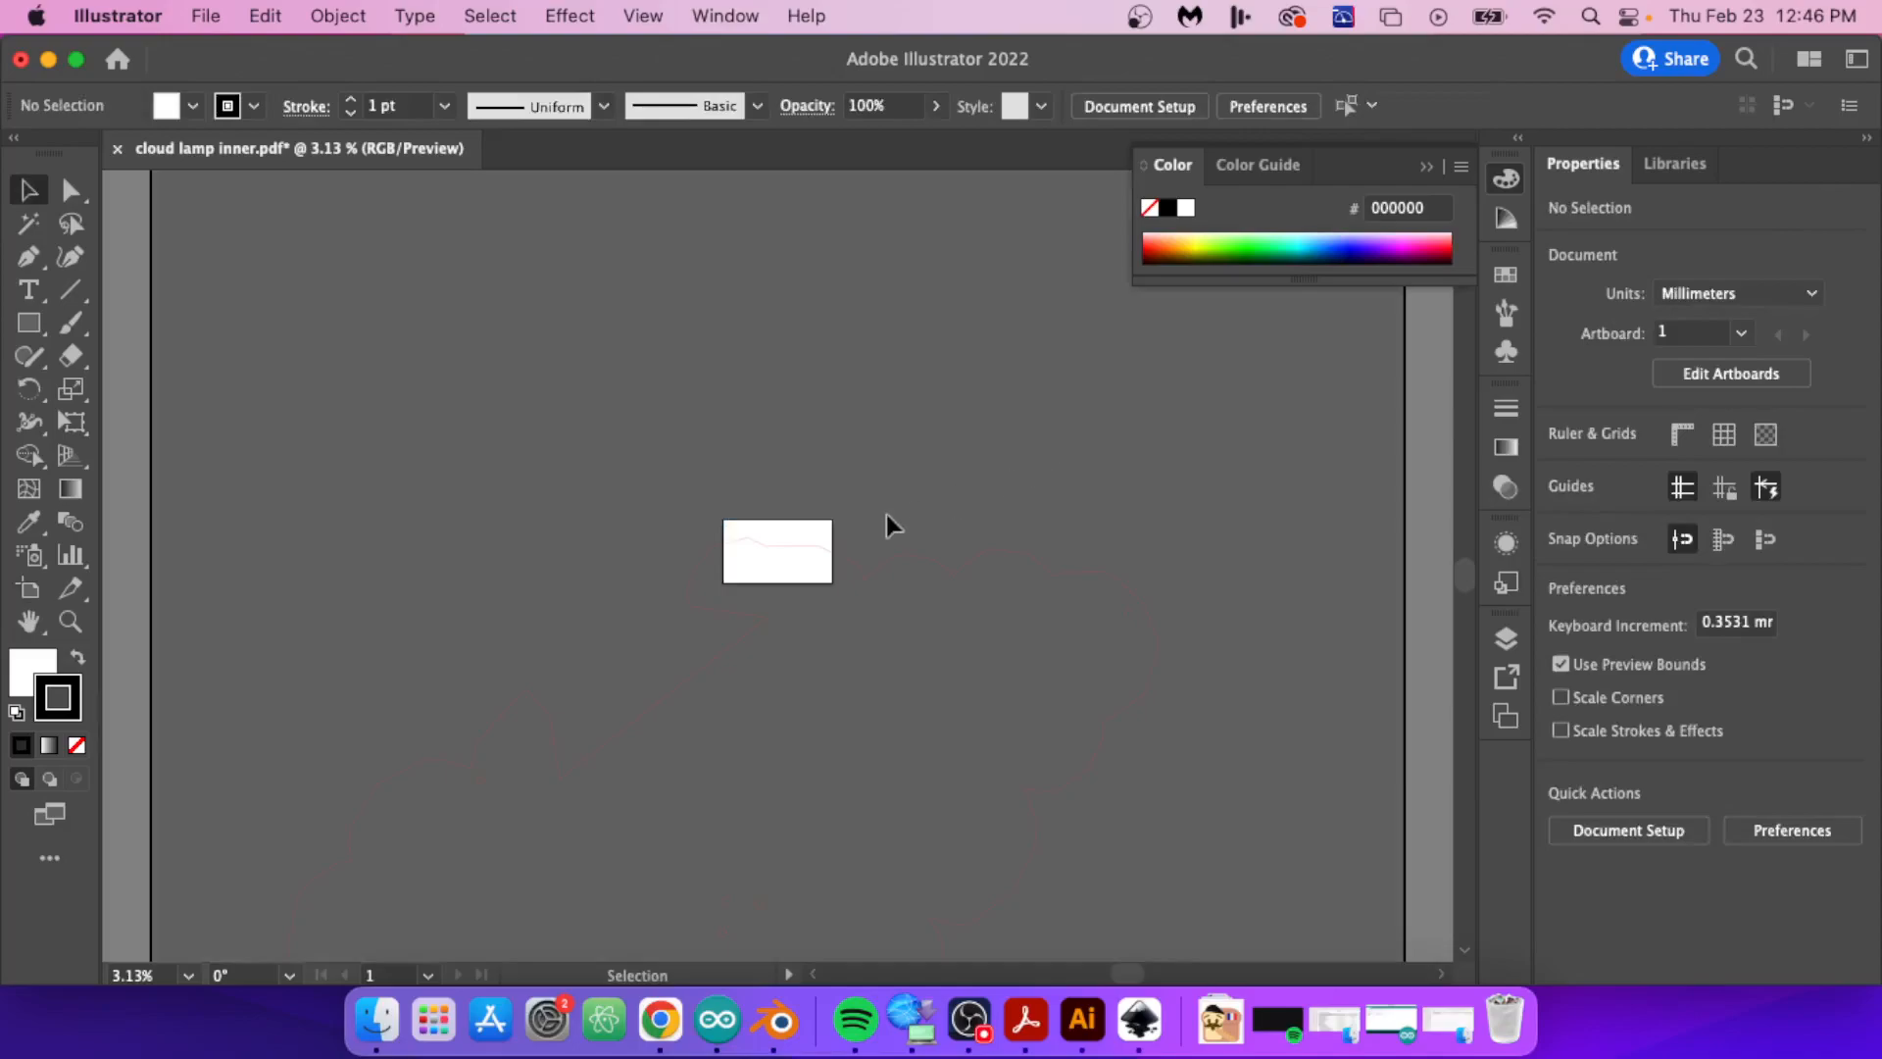
Step: Examine how far the selected cloud outline extends beyond the resized artboard
{"action": "scroll", "coordinate": [800, 564], "scroll_direction": "up", "scroll_amount": 2, "text": "alt"}
{"action": "scroll", "coordinate": [775, 574], "scroll_direction": "down", "scroll_amount": 2, "text": "alt"}
{"action": "scroll", "coordinate": [751, 581], "scroll_direction": "up", "scroll_amount": 1, "text": "alt"}
{"action": "scroll", "coordinate": [744, 584], "scroll_direction": "down", "scroll_amount": 1, "text": "alt"}
{"action": "left_click_drag", "start_coordinate": [1237, 878], "coordinate": [1234, 876]}
{"action": "scroll", "coordinate": [896, 657], "scroll_direction": "down", "scroll_amount": 5}
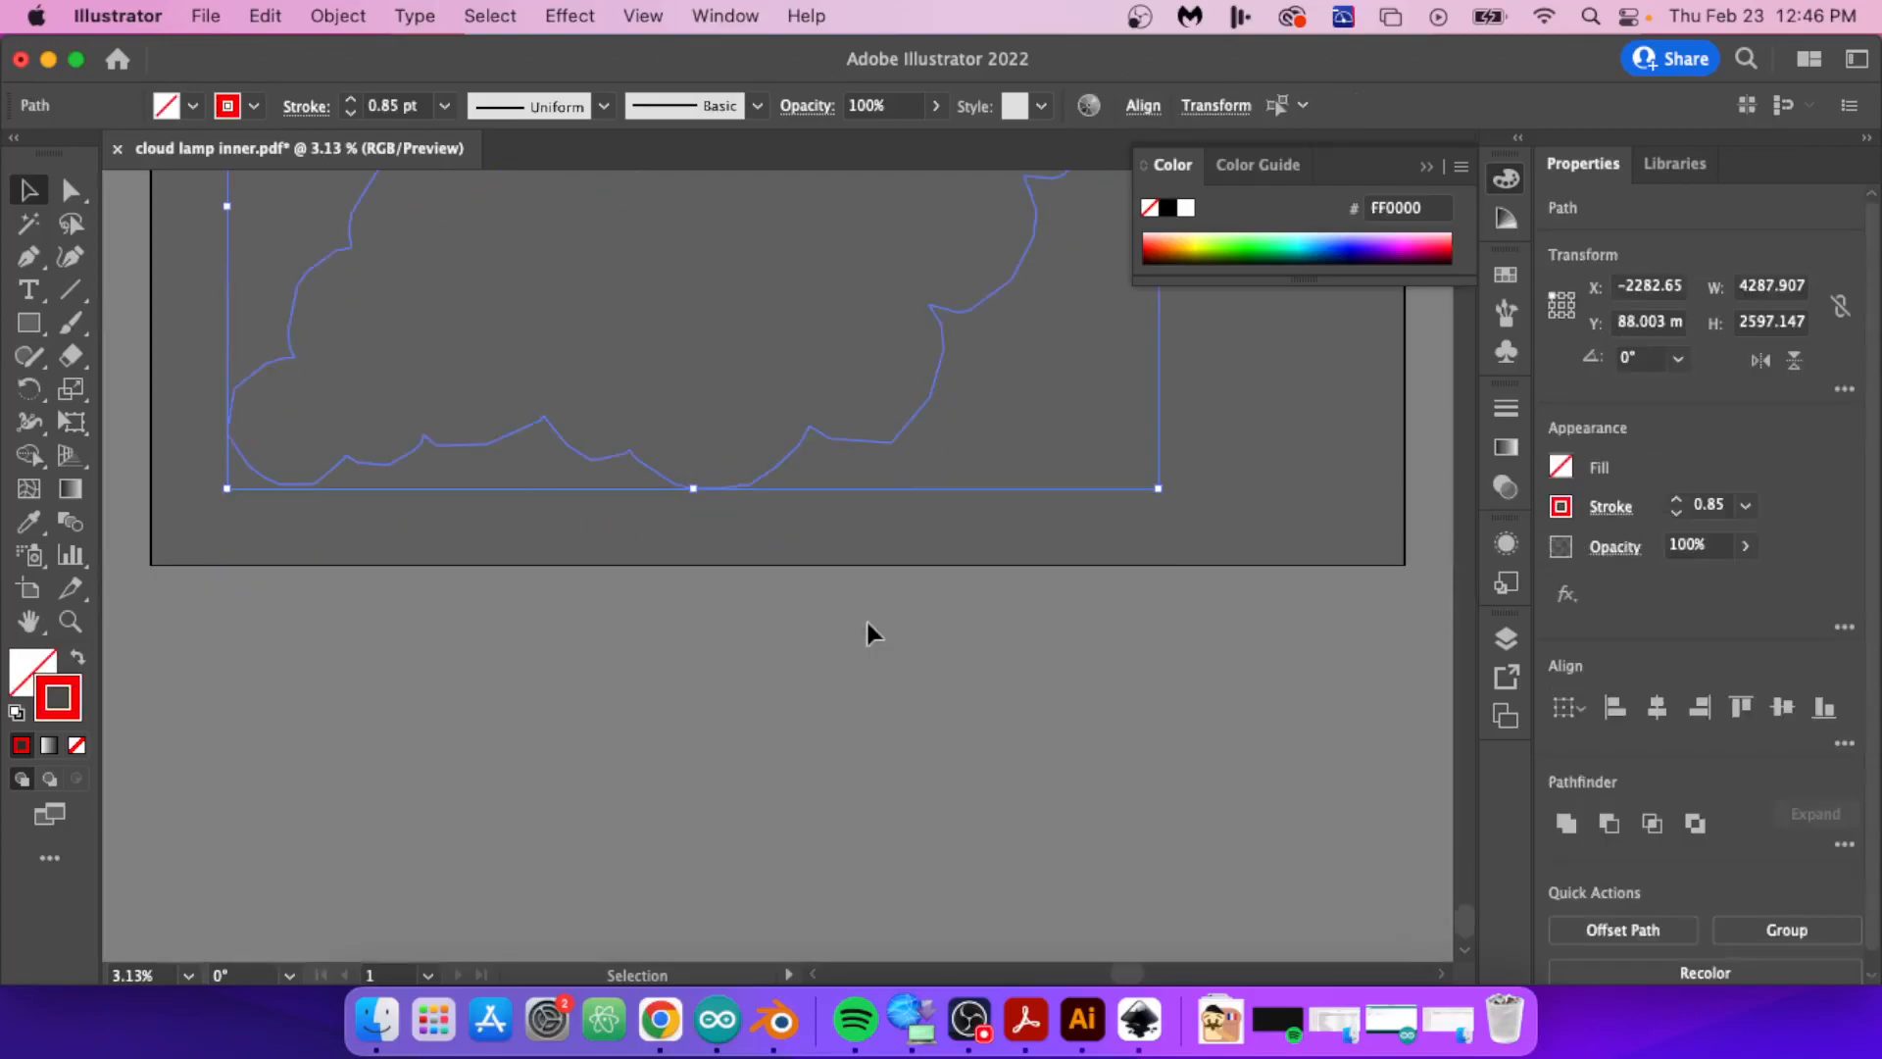
{"action": "scroll", "coordinate": [867, 617], "scroll_direction": "up", "scroll_amount": 5}
{"action": "scroll", "coordinate": [981, 618], "scroll_direction": "down", "scroll_amount": 5}
{"action": "scroll", "coordinate": [914, 678], "scroll_direction": "up", "scroll_amount": 2}
{"action": "scroll", "coordinate": [913, 678], "scroll_direction": "up", "scroll_amount": 4}
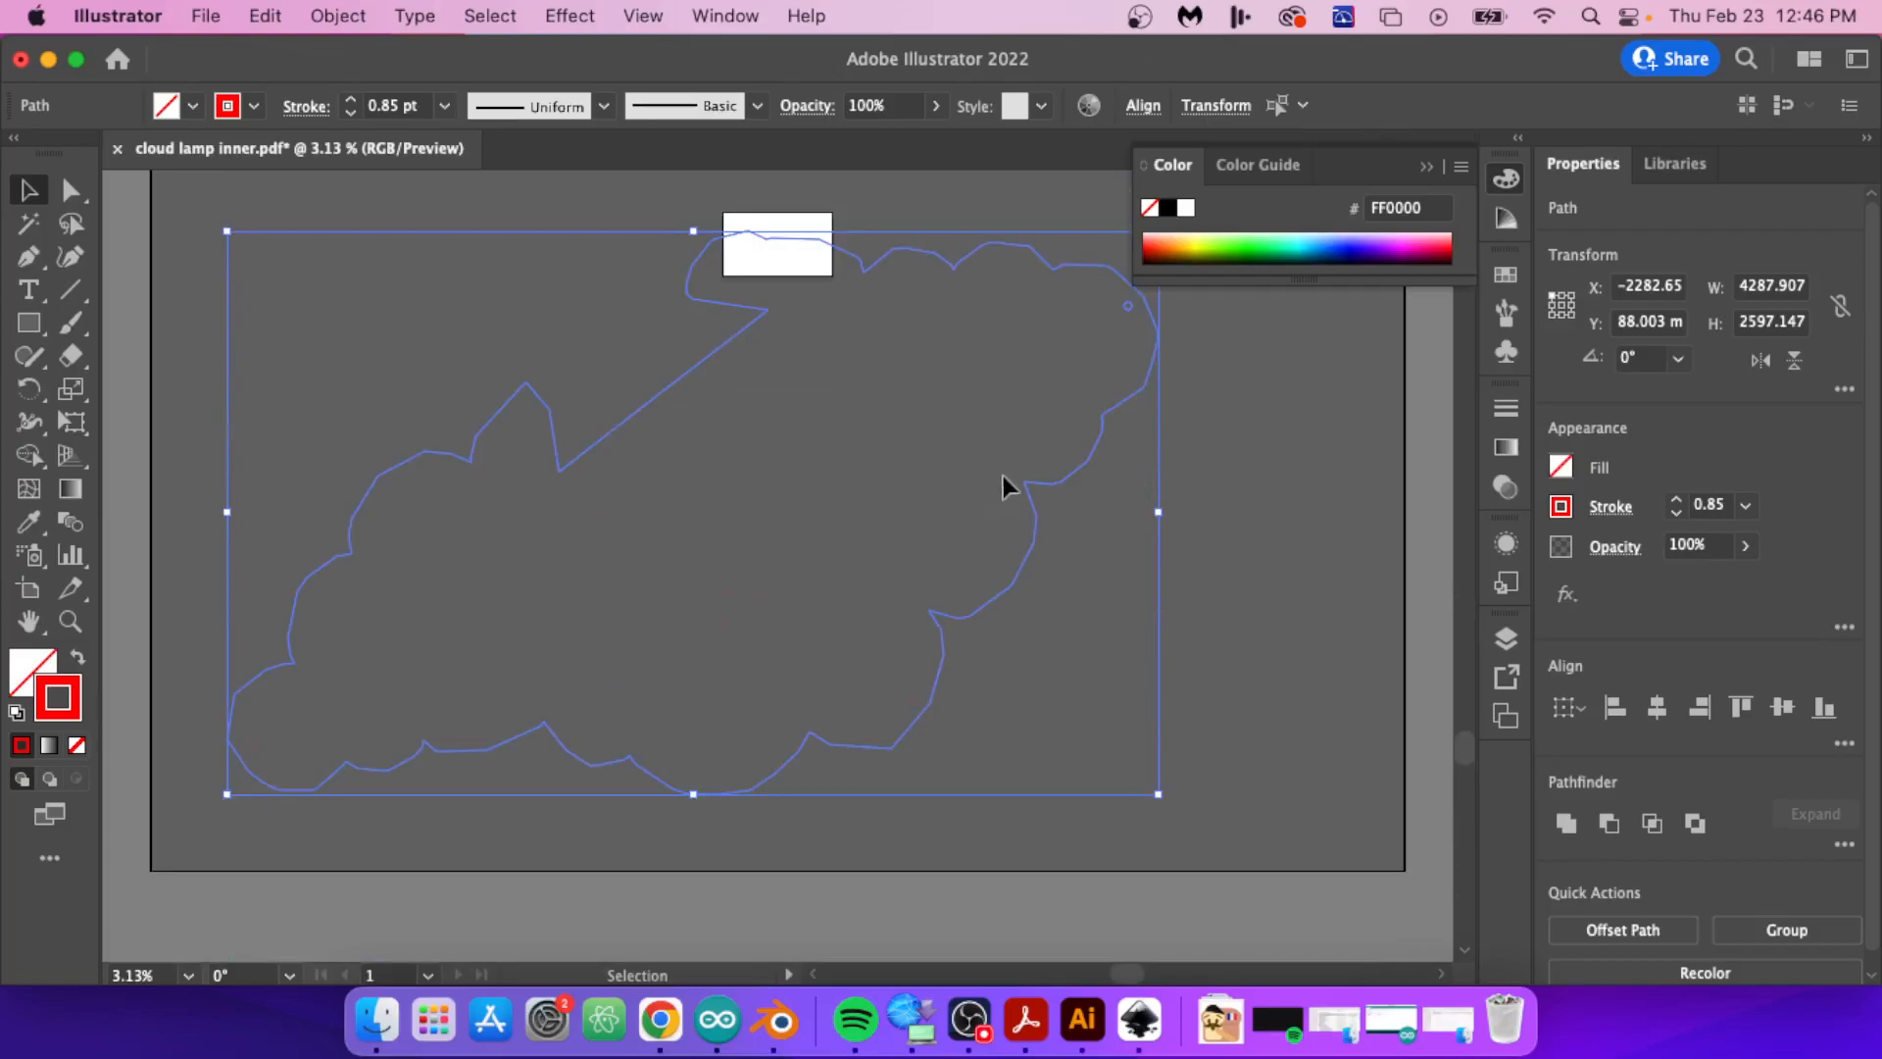
Step: Select the cloud outline with all its holes and scale it uniformly to 10%
{"action": "left_click", "coordinate": [849, 496]}
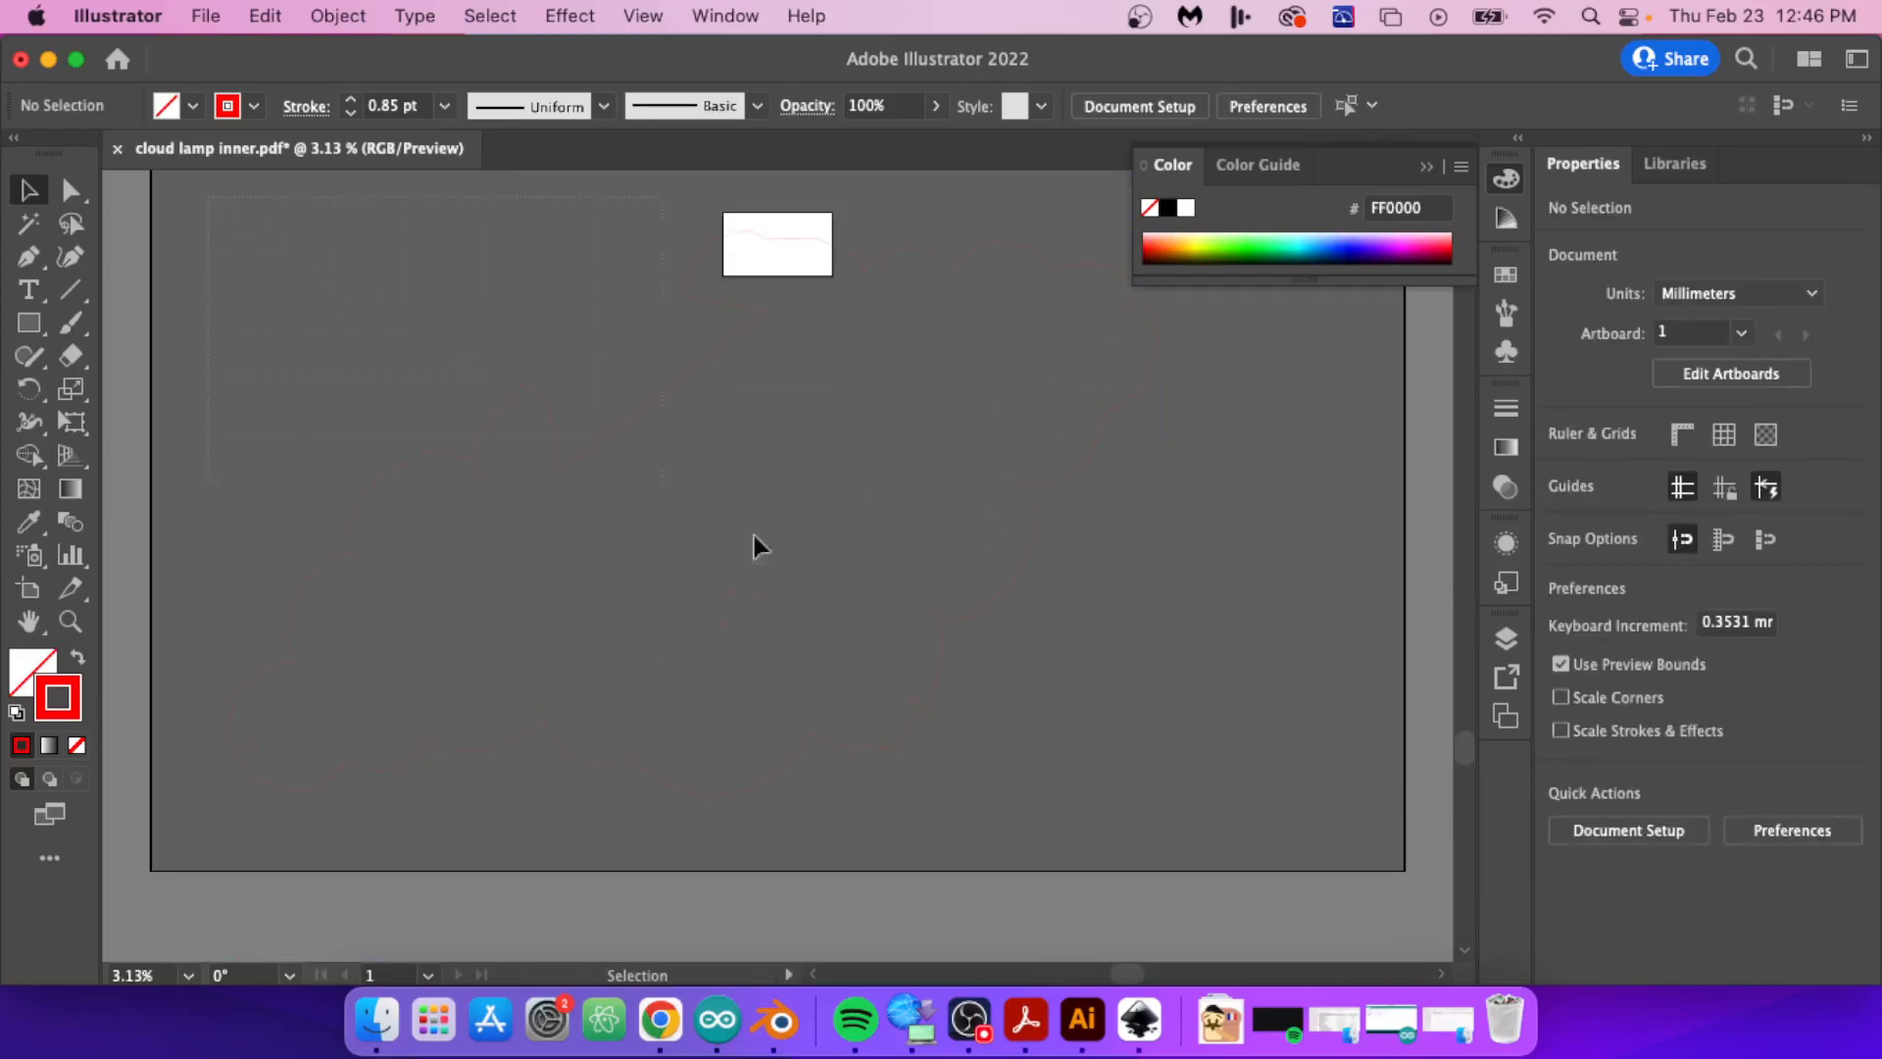
{"action": "key", "text": "super+a"}
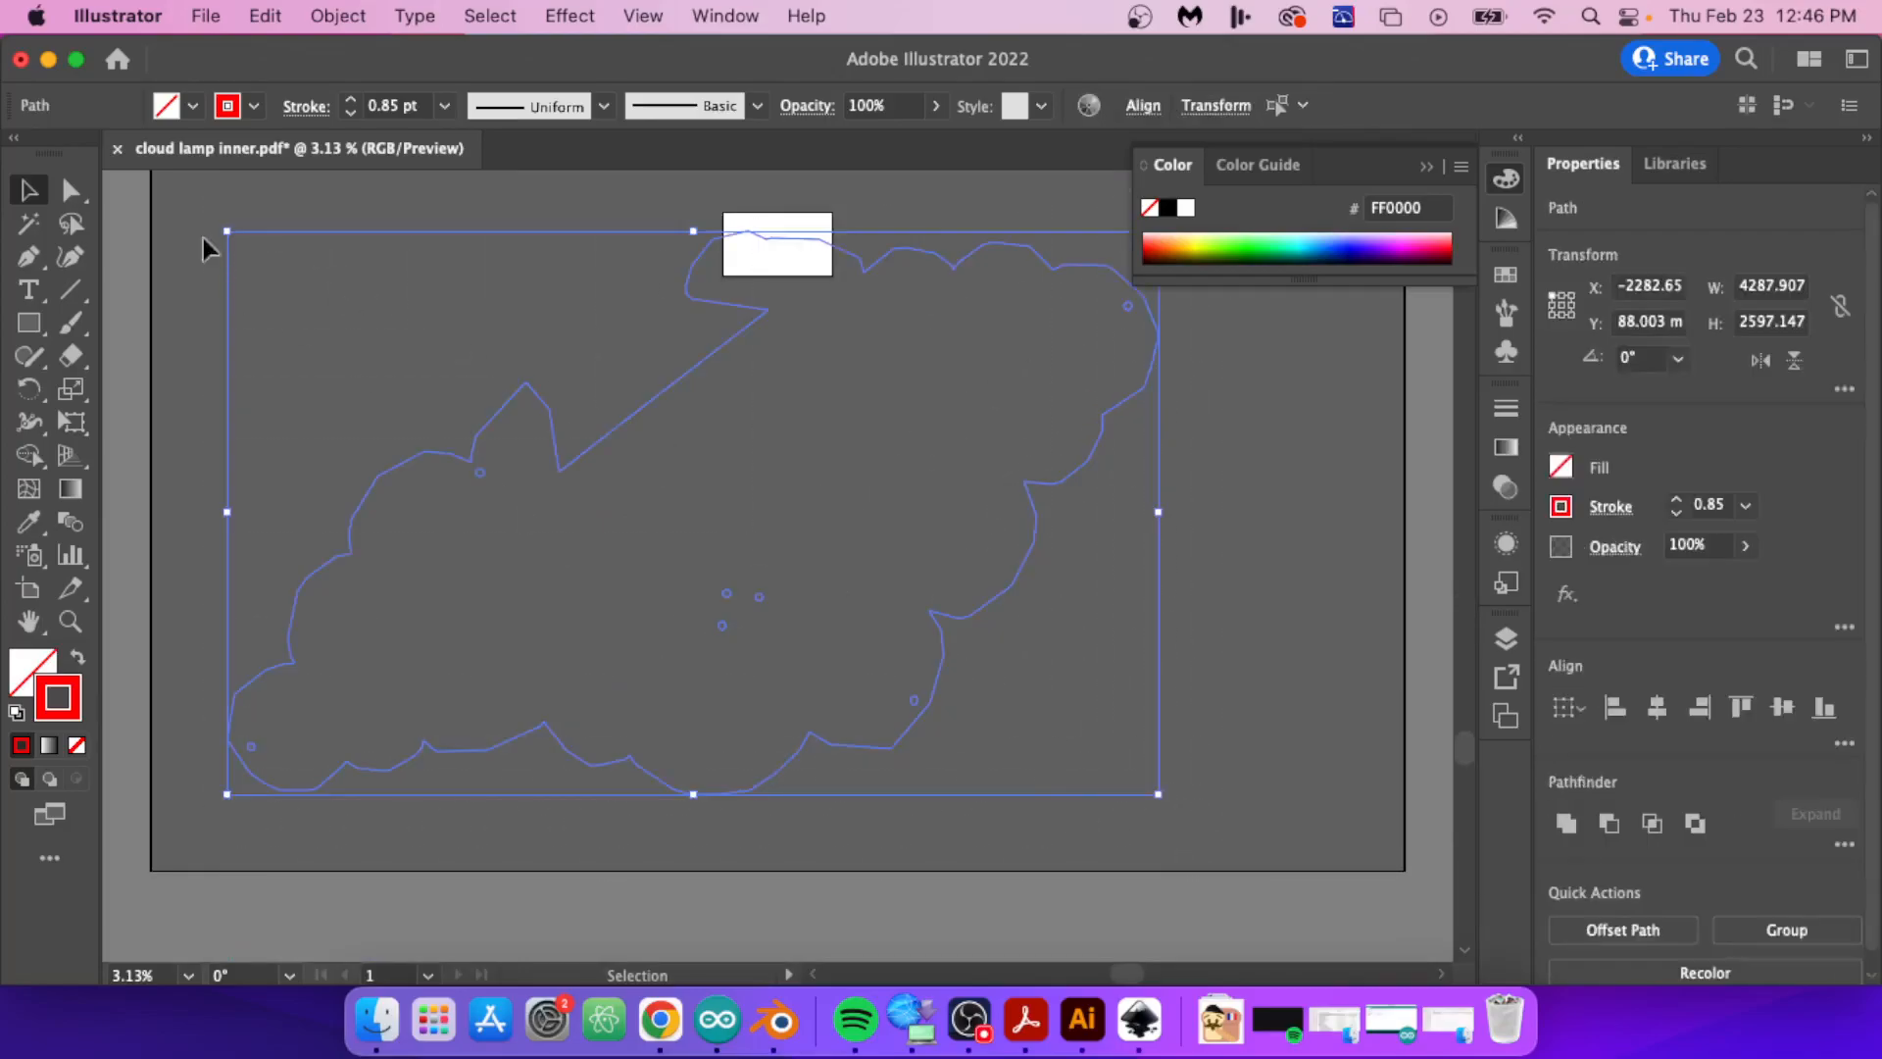
{"action": "left_click", "coordinate": [204, 243]}
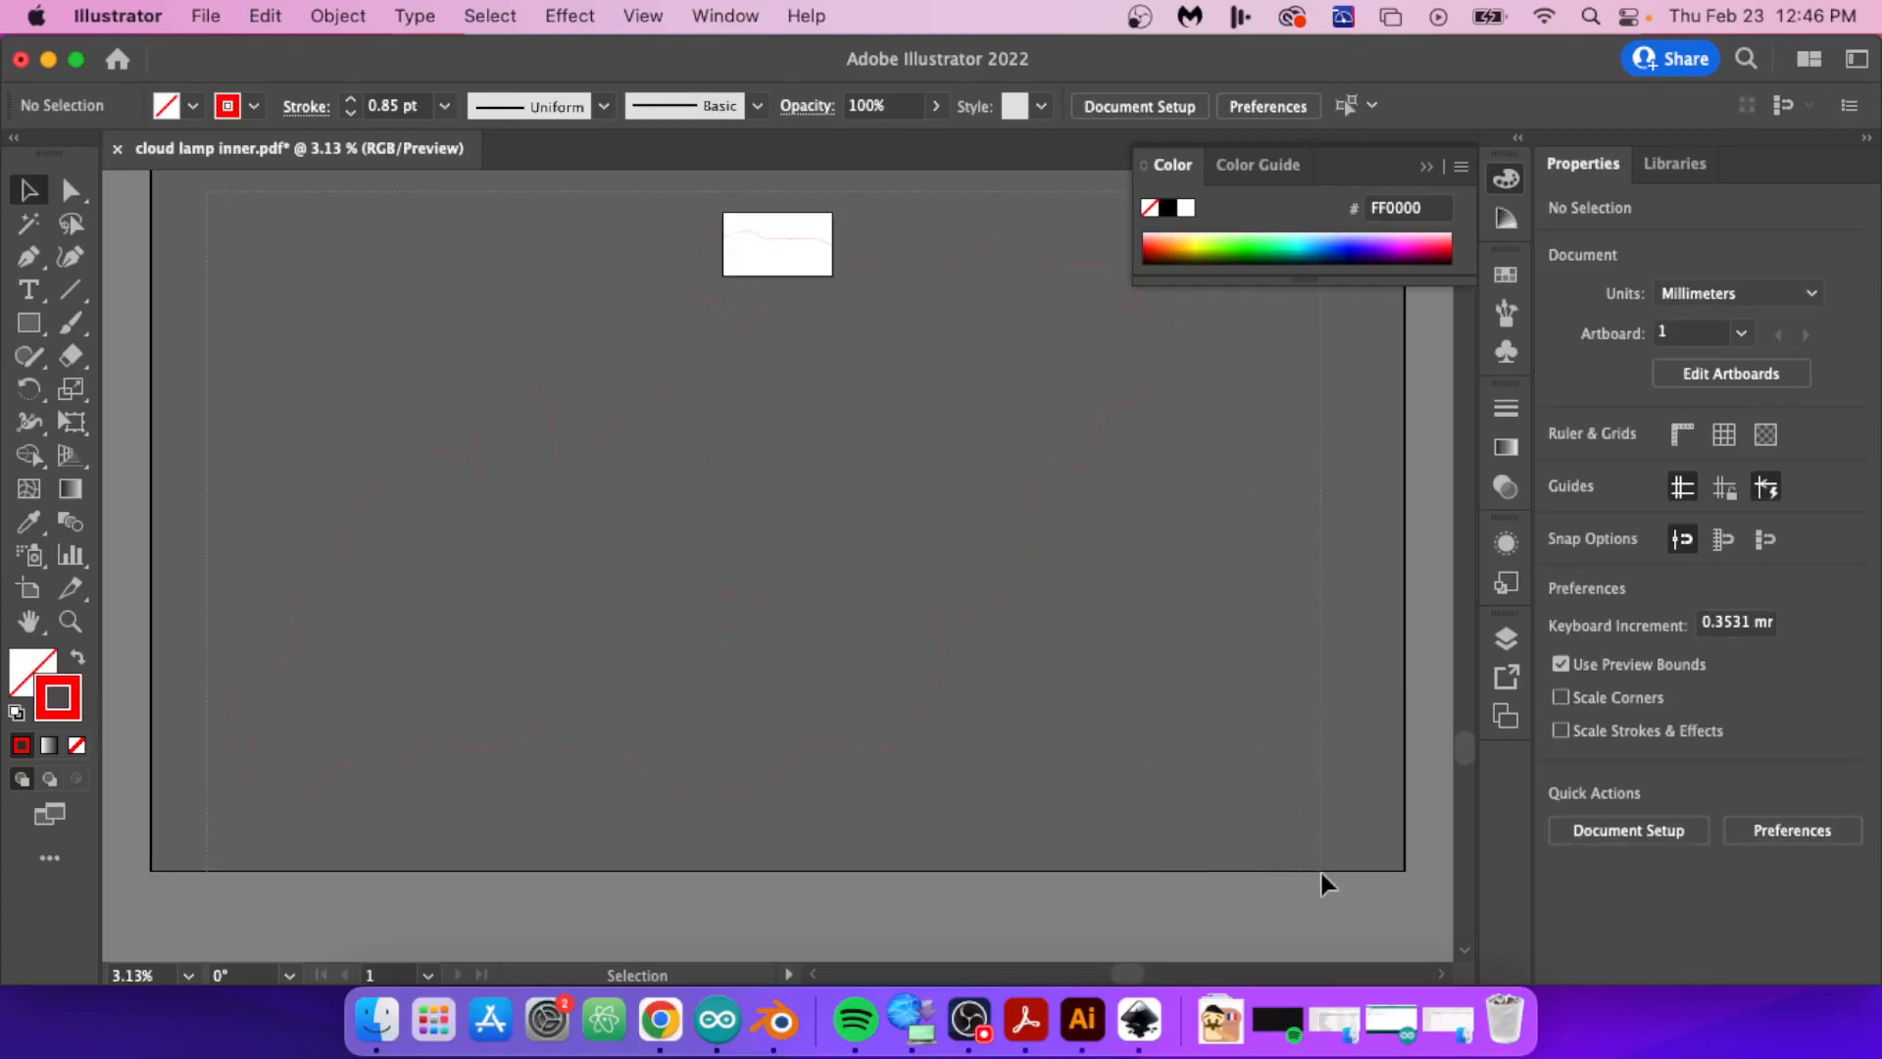
{"action": "key", "text": "super+a"}
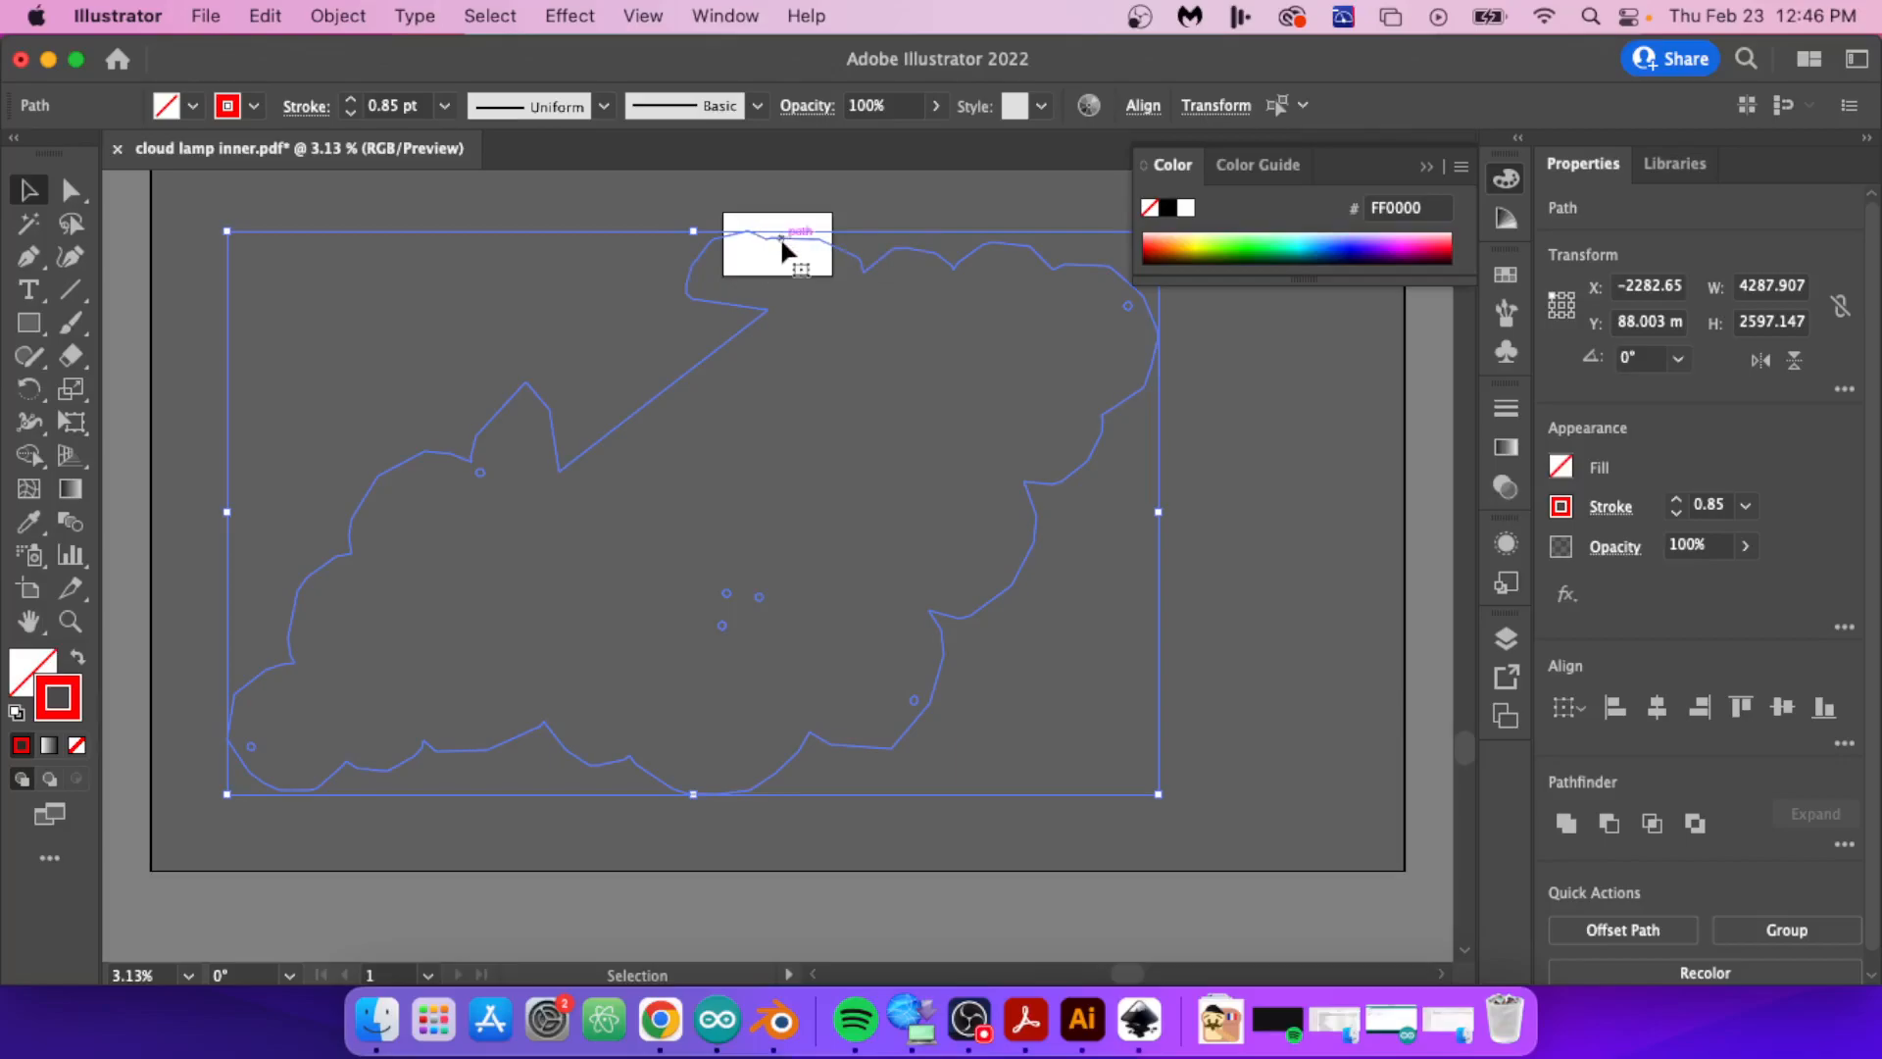
{"action": "left_click", "coordinate": [355, 18]}
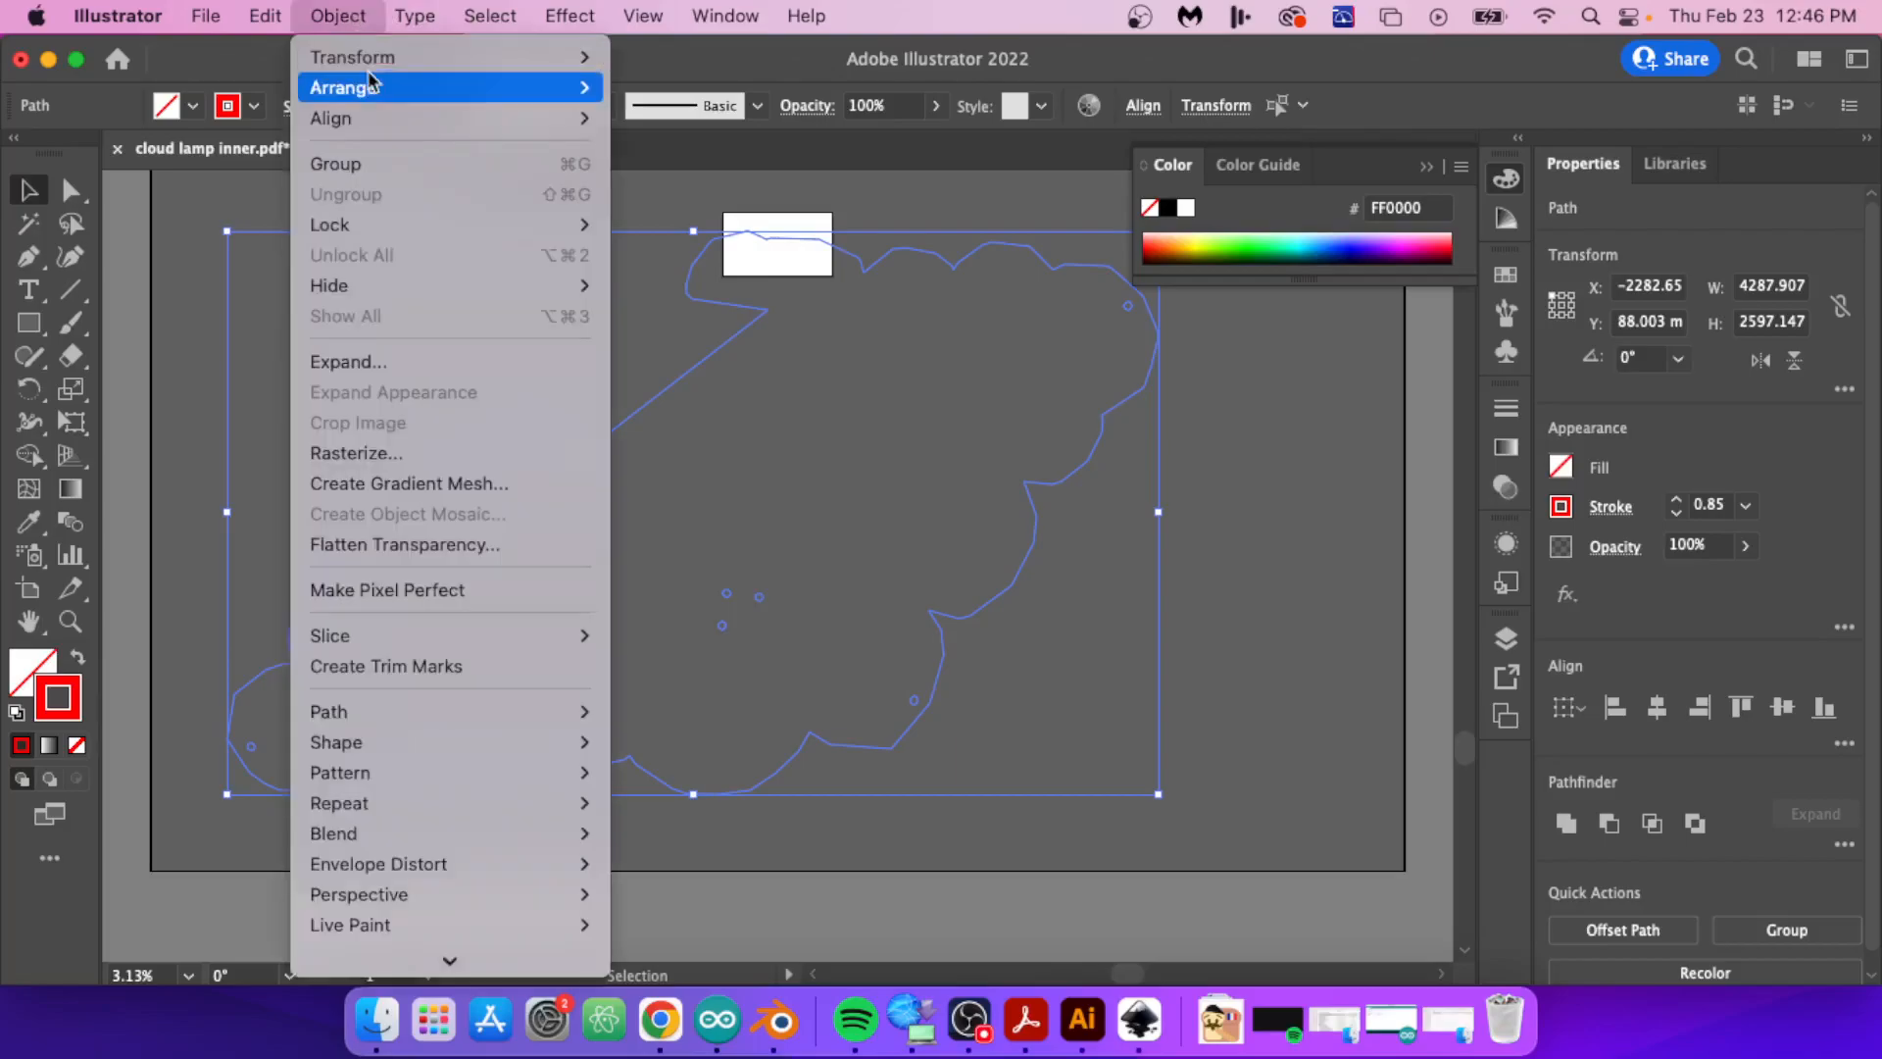
{"action": "mouse_move", "coordinate": [566, 58]}
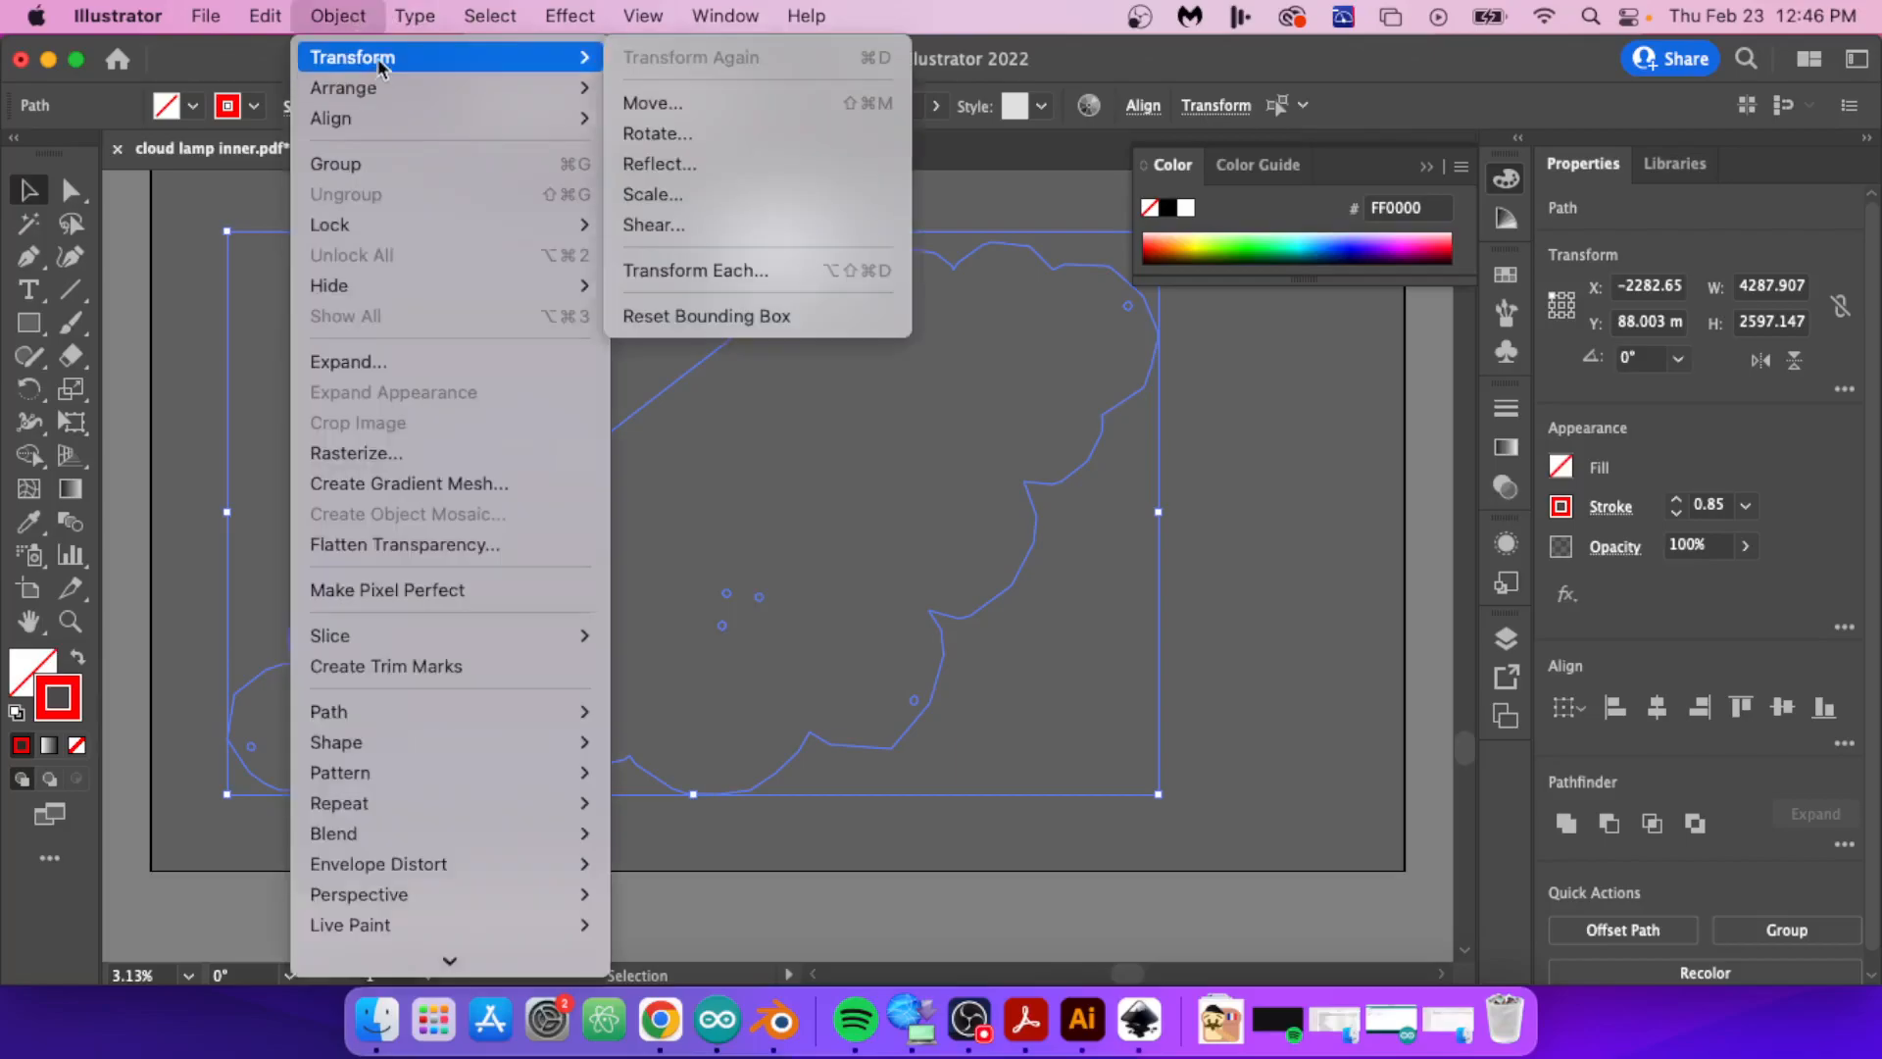
{"action": "left_click", "coordinate": [698, 193]}
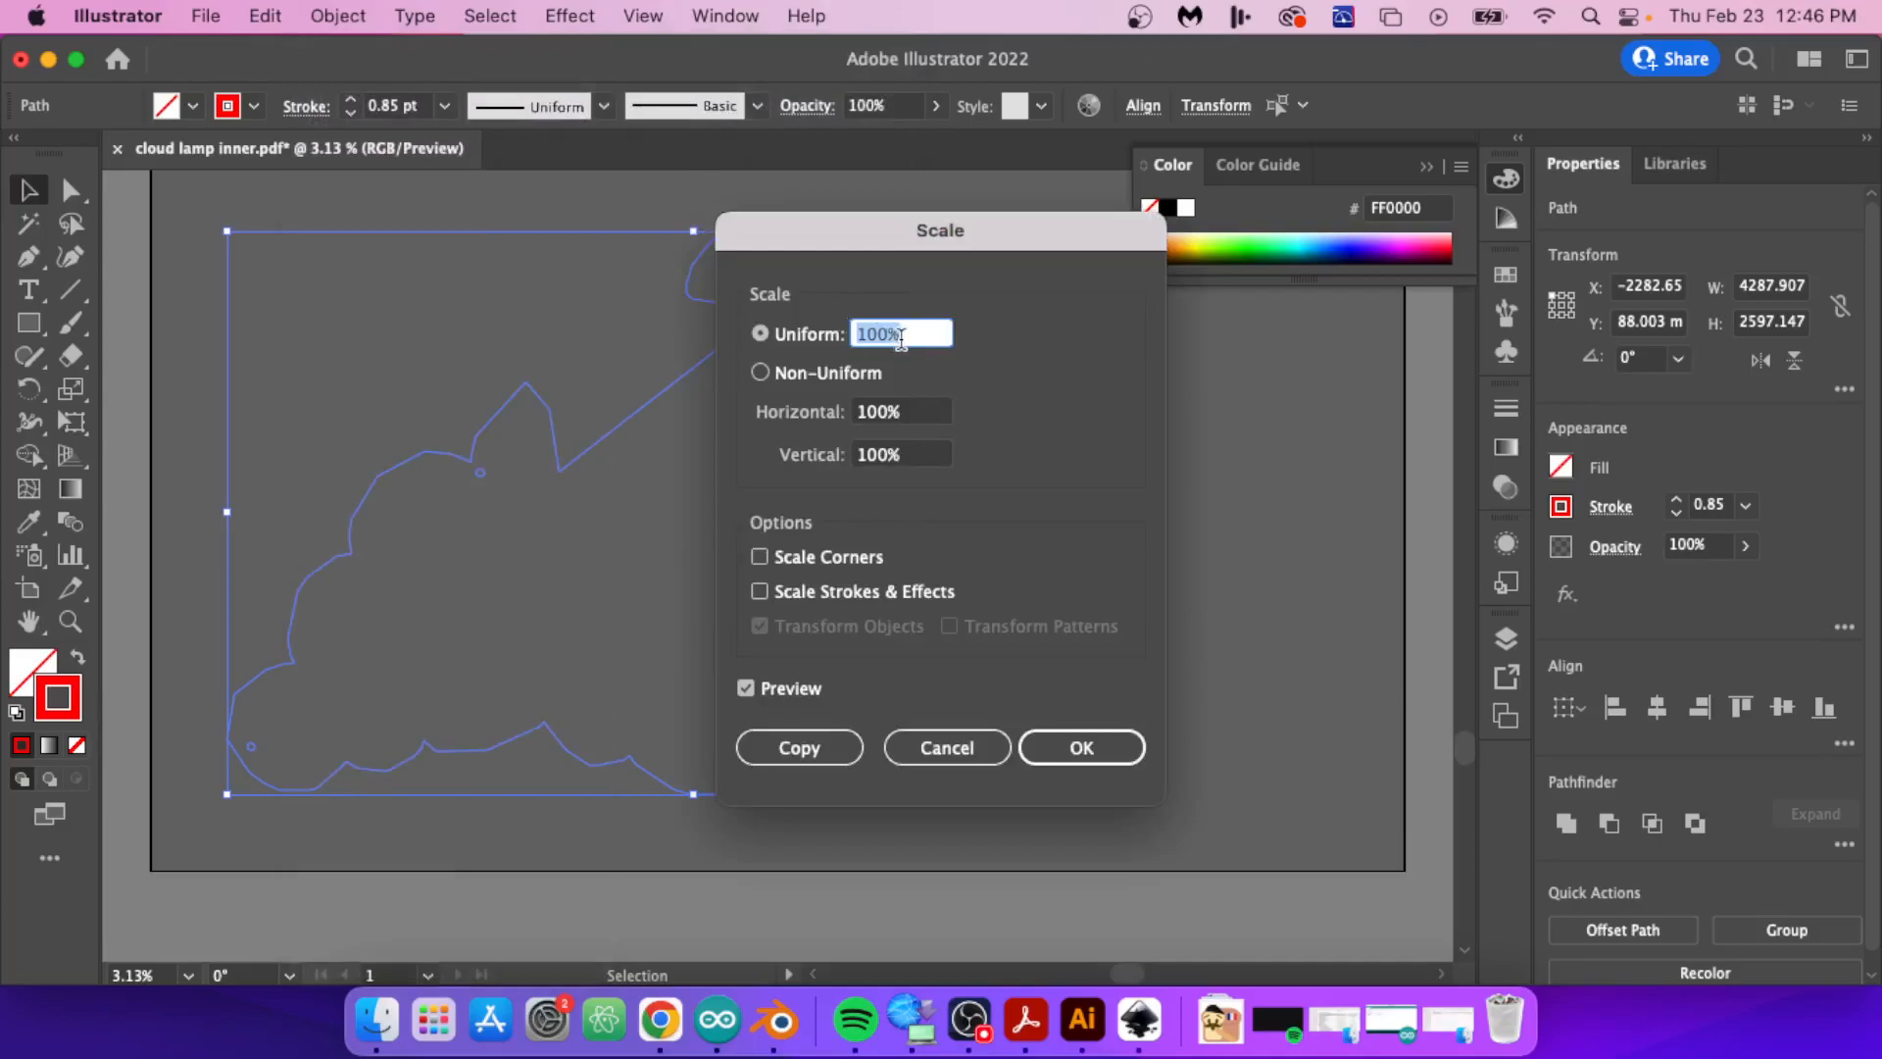
{"action": "type", "text": "100"}
{"action": "type", "text": "%"}
{"action": "key", "text": "Tab"}
{"action": "key", "text": "Return"}
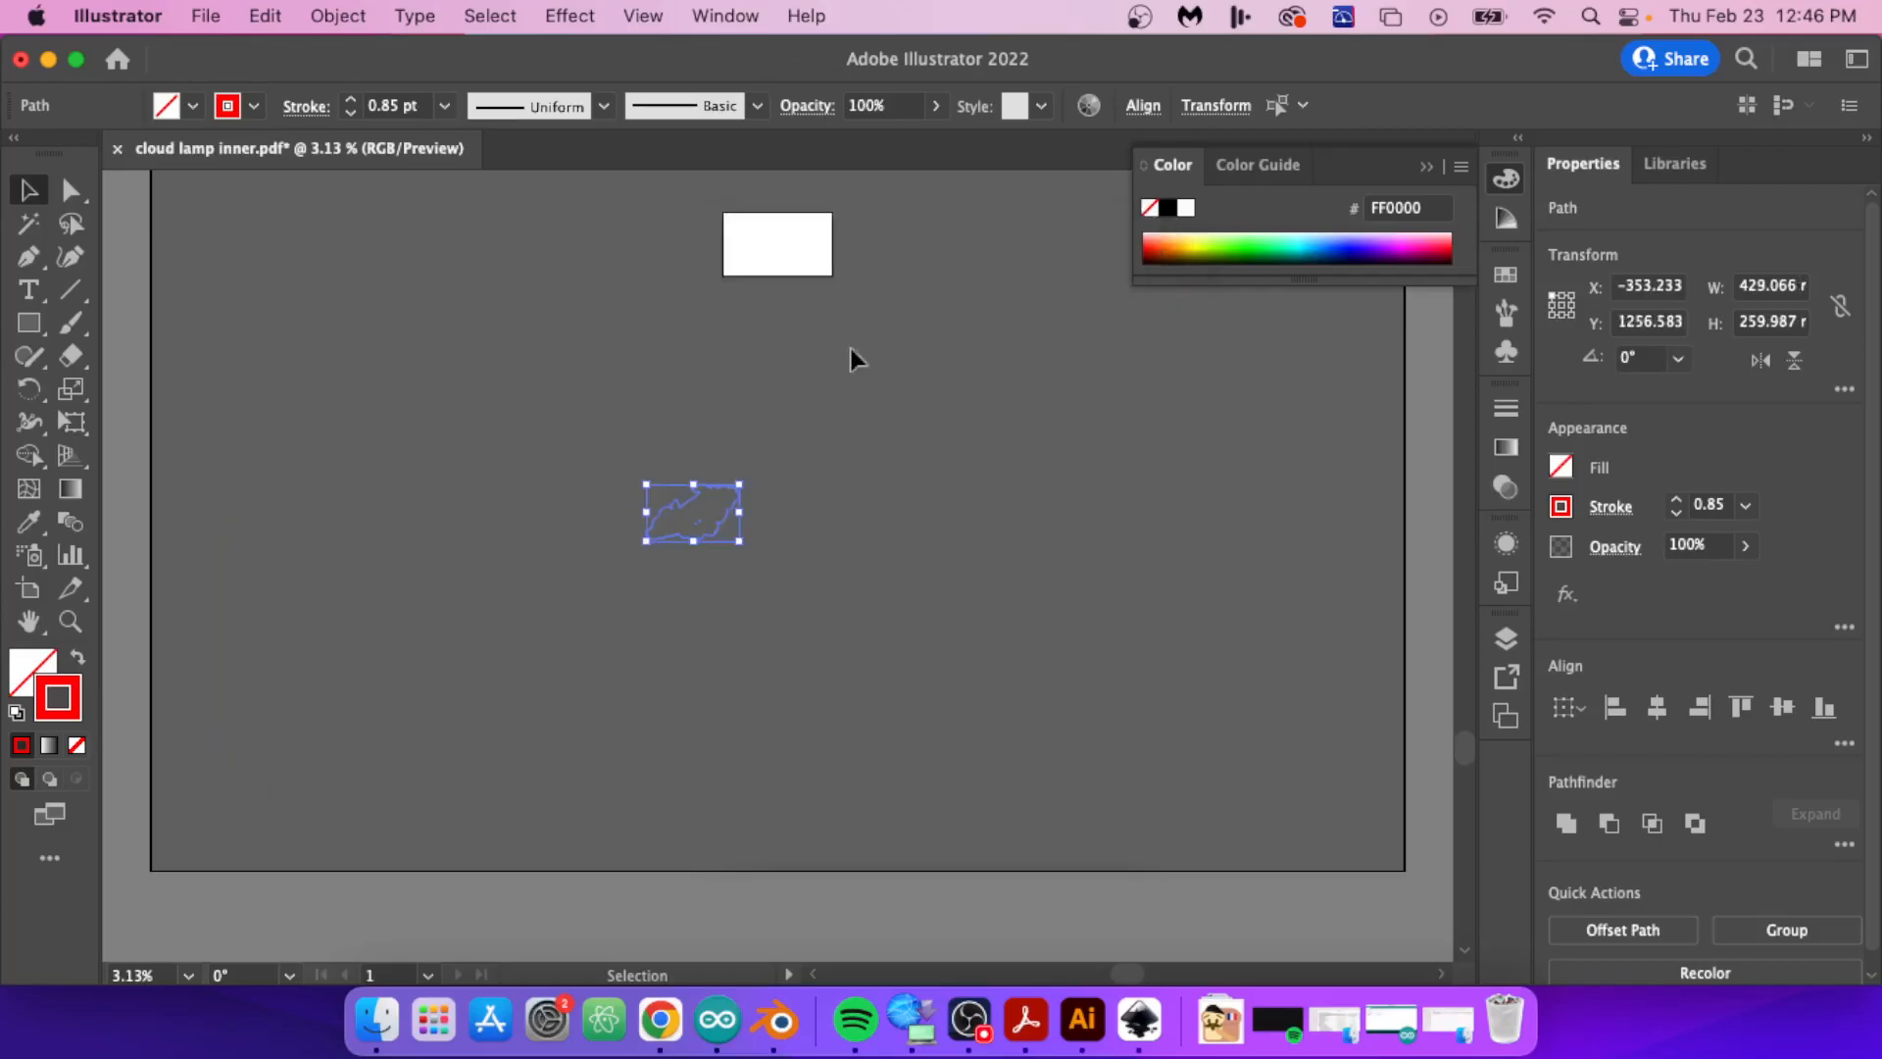
Step: Move the scaled cloud onto the artboard and rotate it by about 145° so its straight cut-out edge faces down
{"action": "left_click_drag", "start_coordinate": [690, 506], "coordinate": [785, 217]}
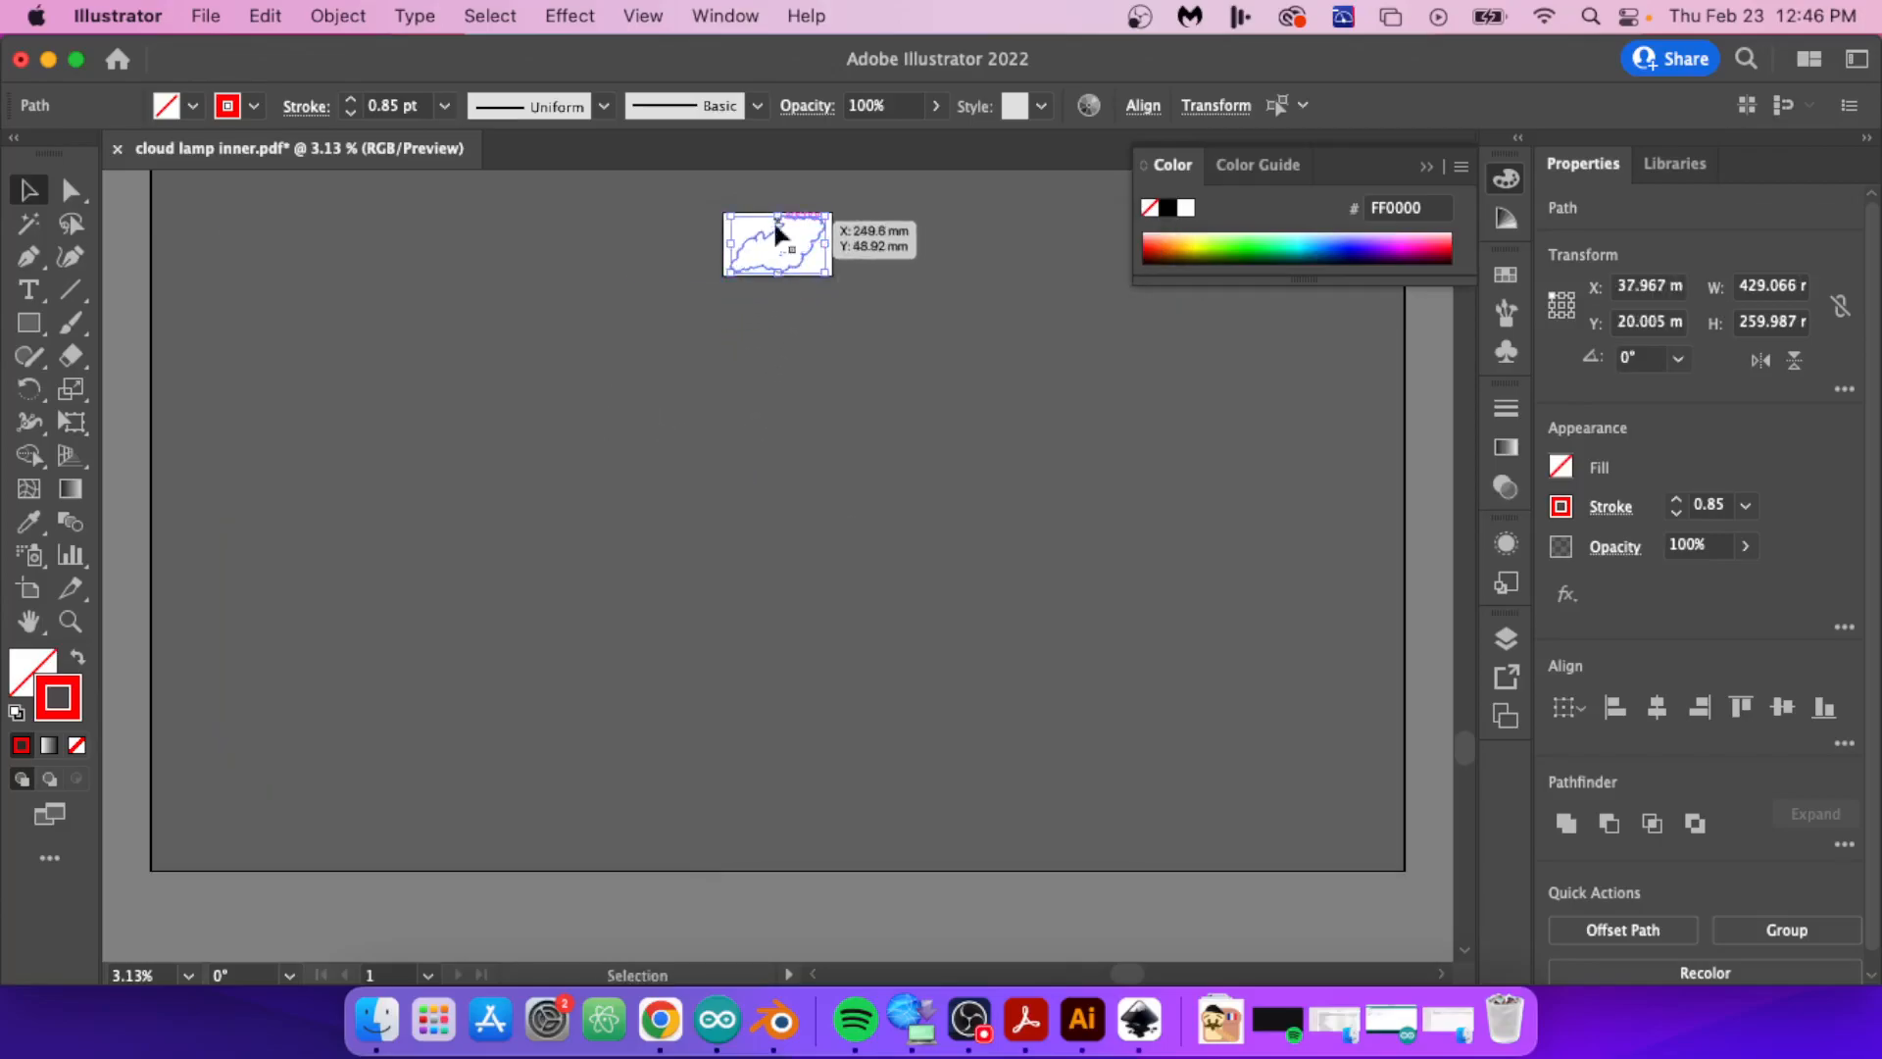
{"action": "scroll", "coordinate": [787, 224], "scroll_direction": "up", "scroll_amount": 1, "text": "alt"}
{"action": "scroll", "coordinate": [787, 222], "scroll_direction": "up", "scroll_amount": 5, "text": "alt"}
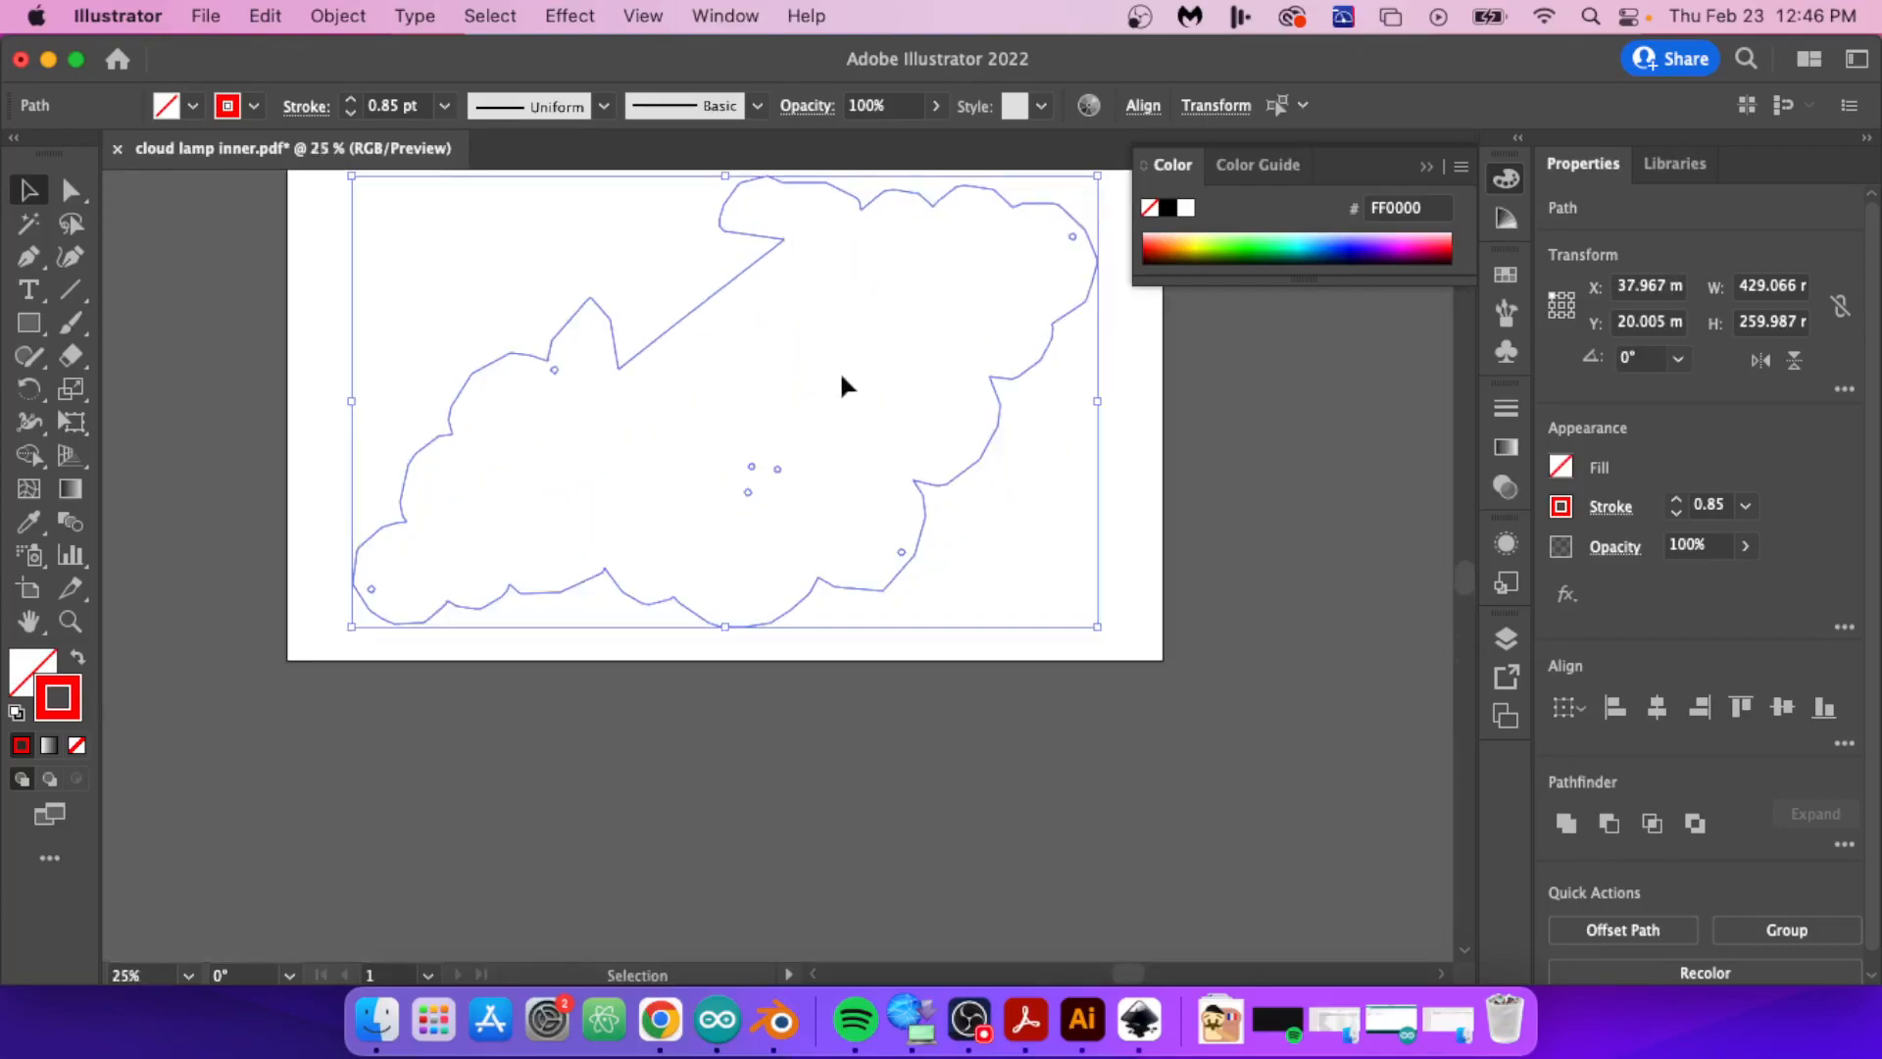
{"action": "scroll", "coordinate": [845, 388], "scroll_direction": "down", "scroll_amount": 1, "text": "alt"}
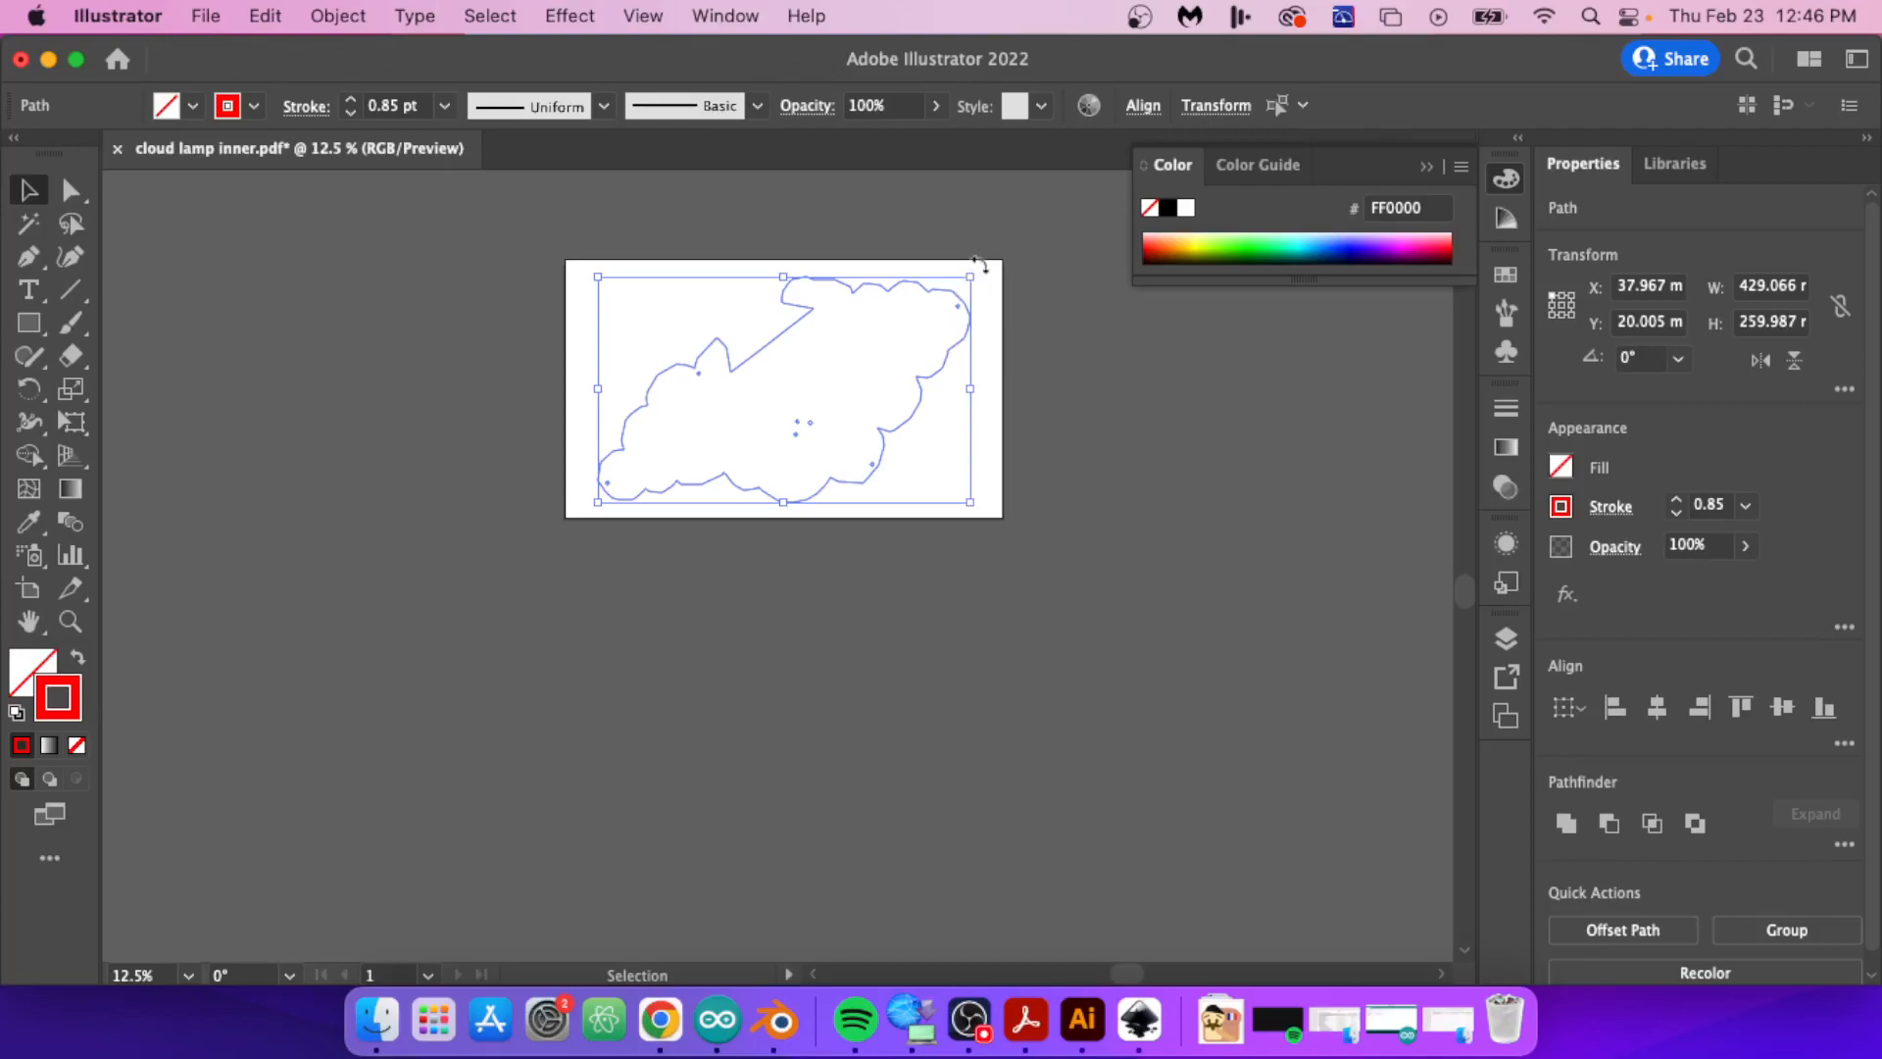
{"action": "left_click_drag", "start_coordinate": [980, 263], "coordinate": [627, 383]}
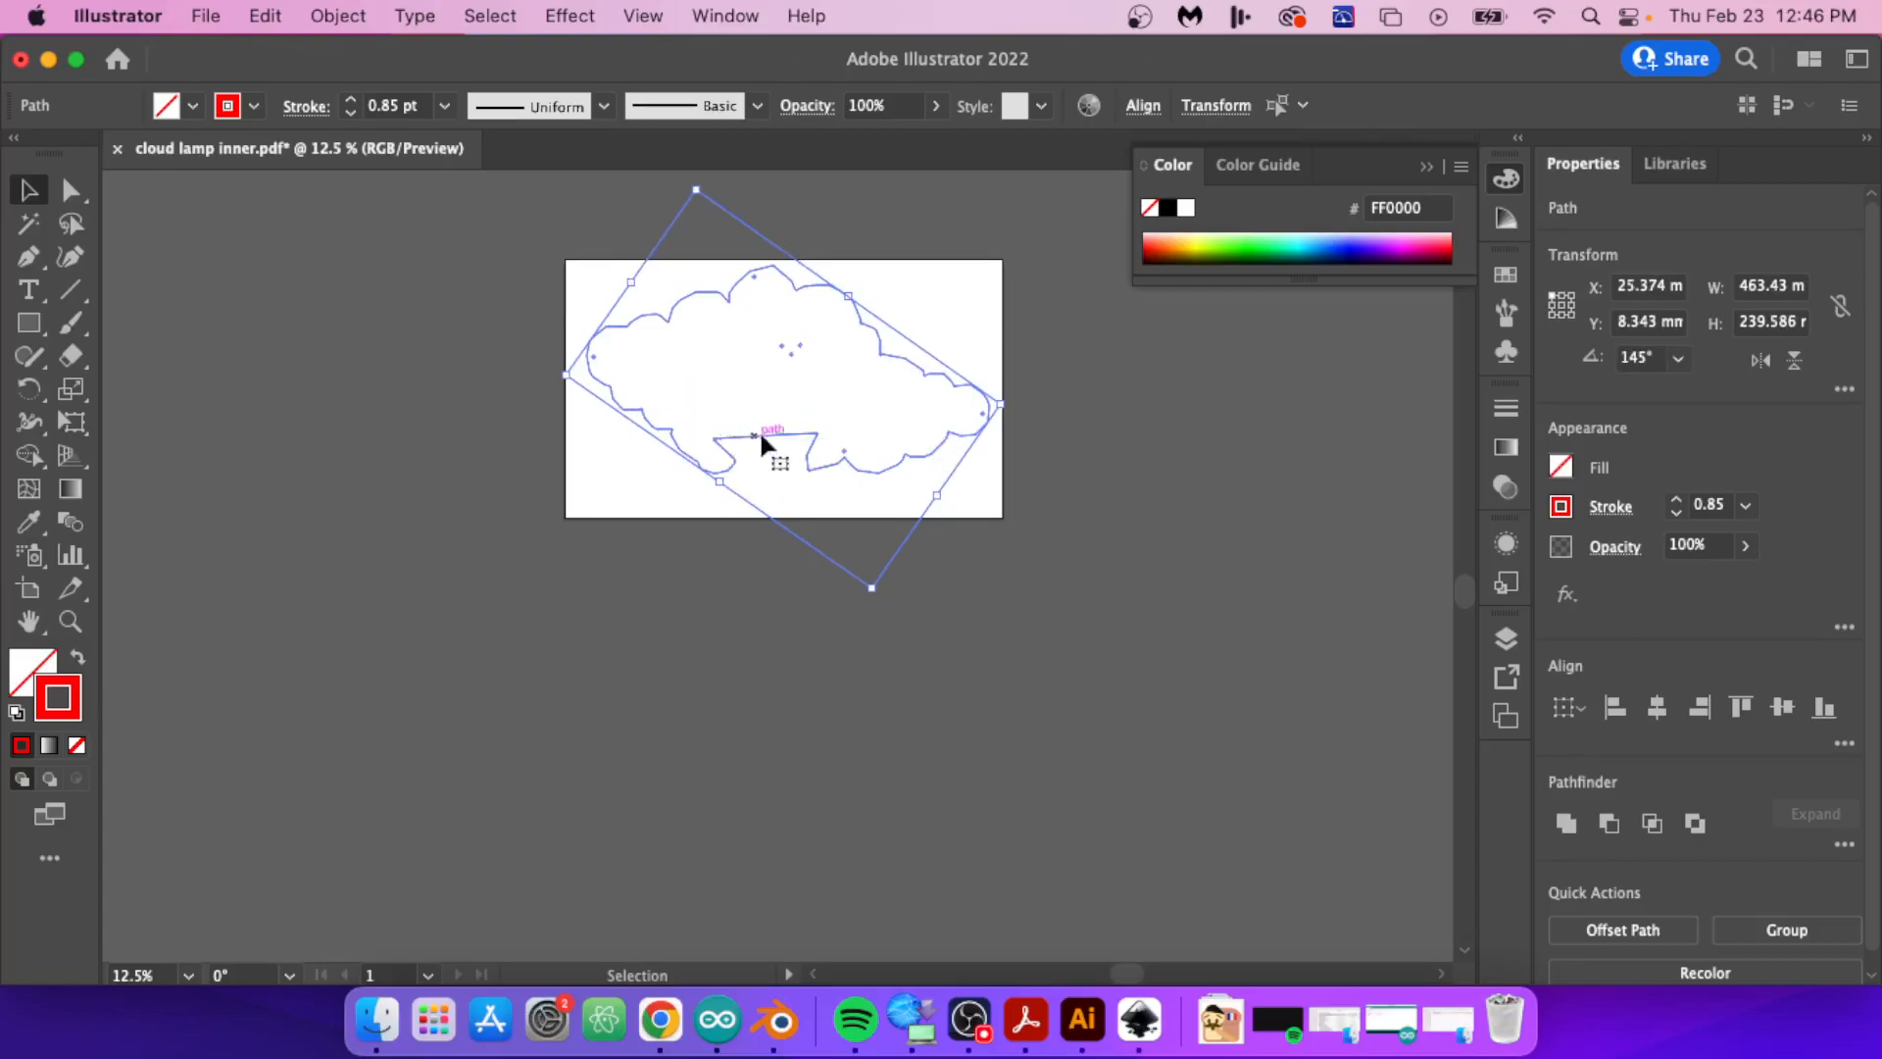
{"action": "left_click", "coordinate": [810, 454]}
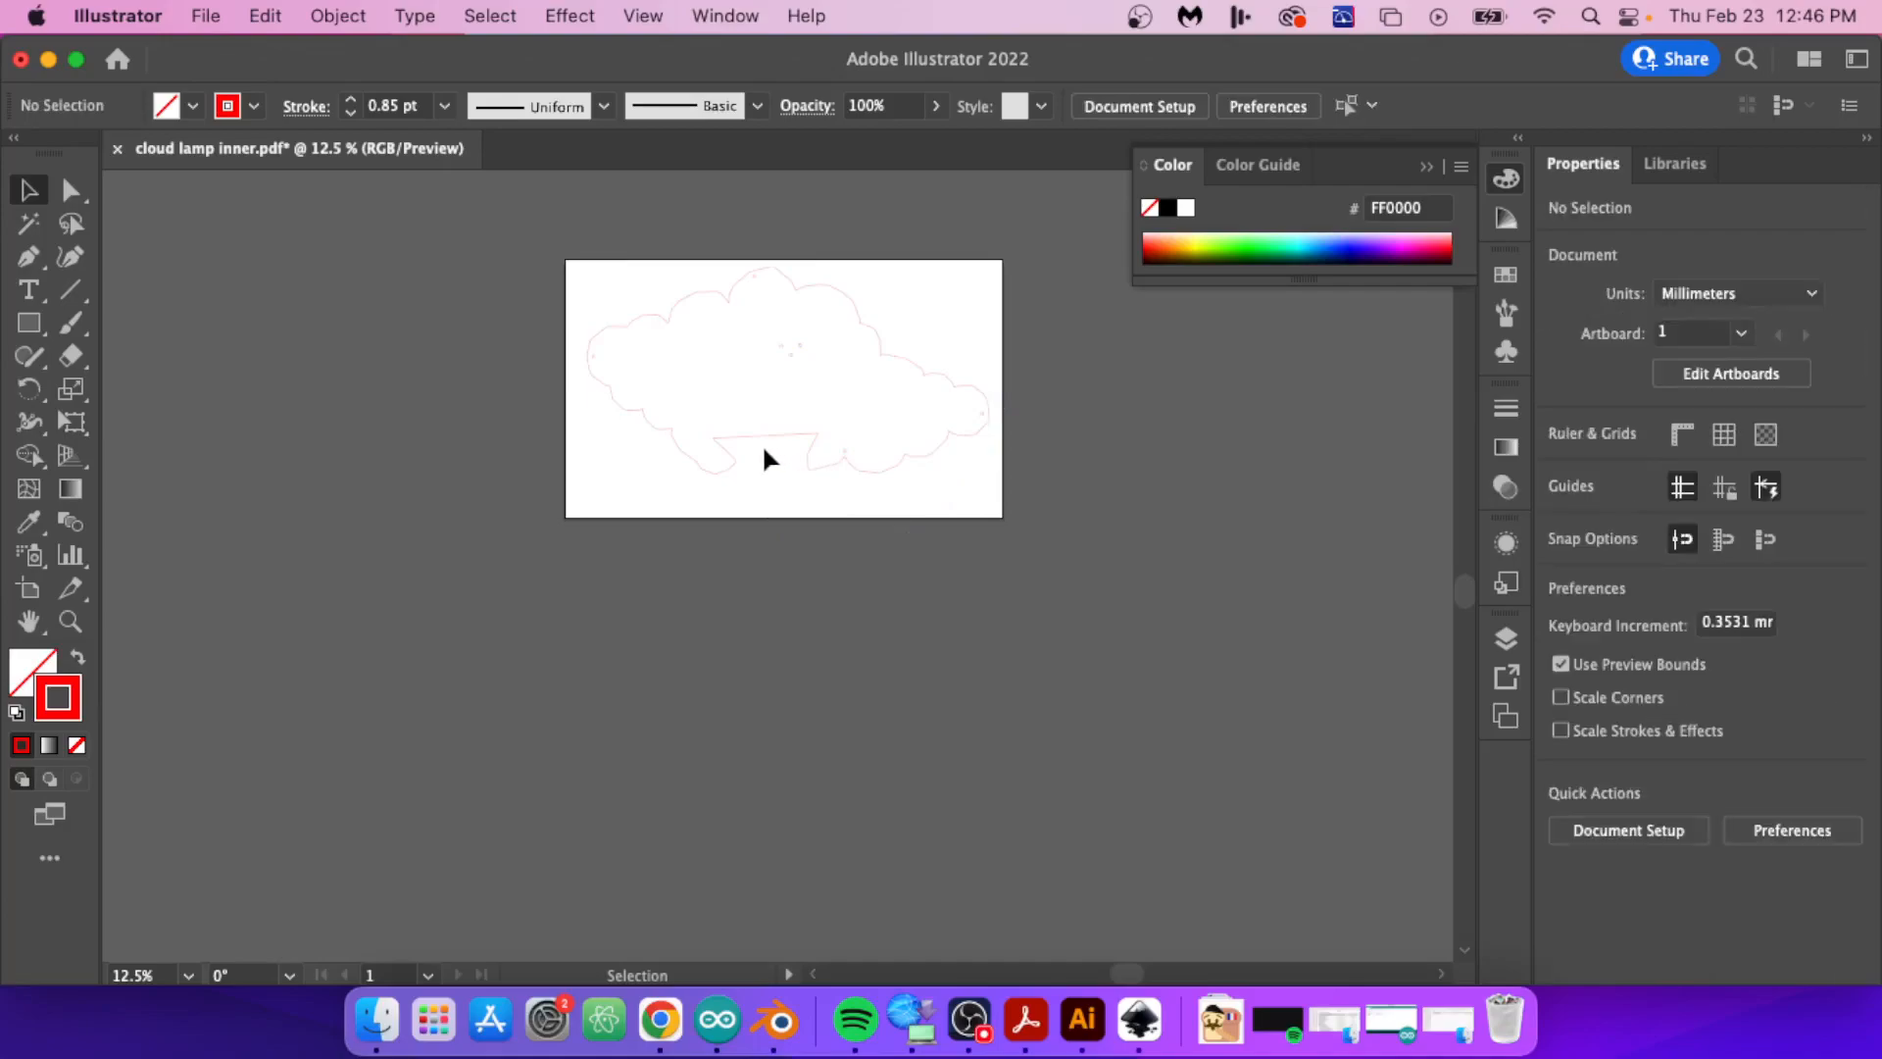
Step: Switch to Blender and measure the straight edge of the bottom cut-out on case lid inner flat, from corner to corner
{"action": "scroll", "coordinate": [761, 443], "scroll_direction": "up", "scroll_amount": 6, "text": "alt"}
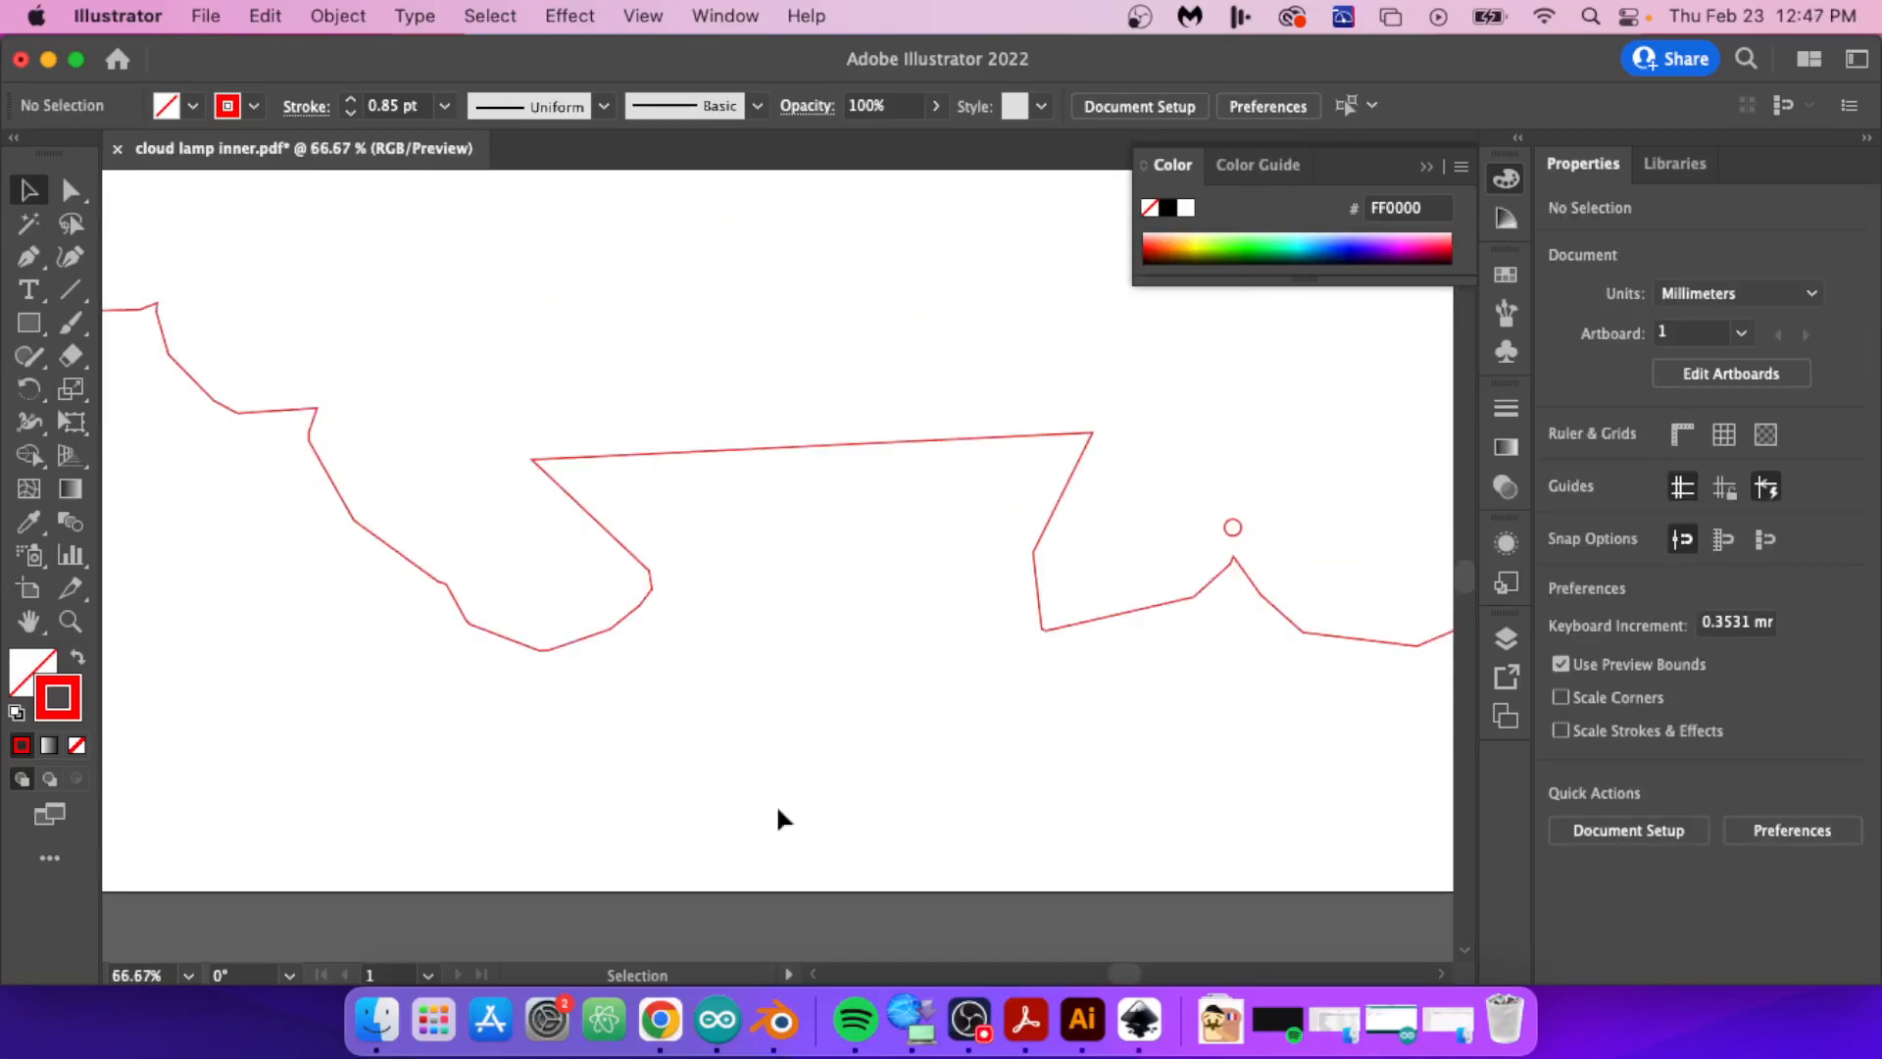
{"action": "left_click", "coordinate": [782, 1021]}
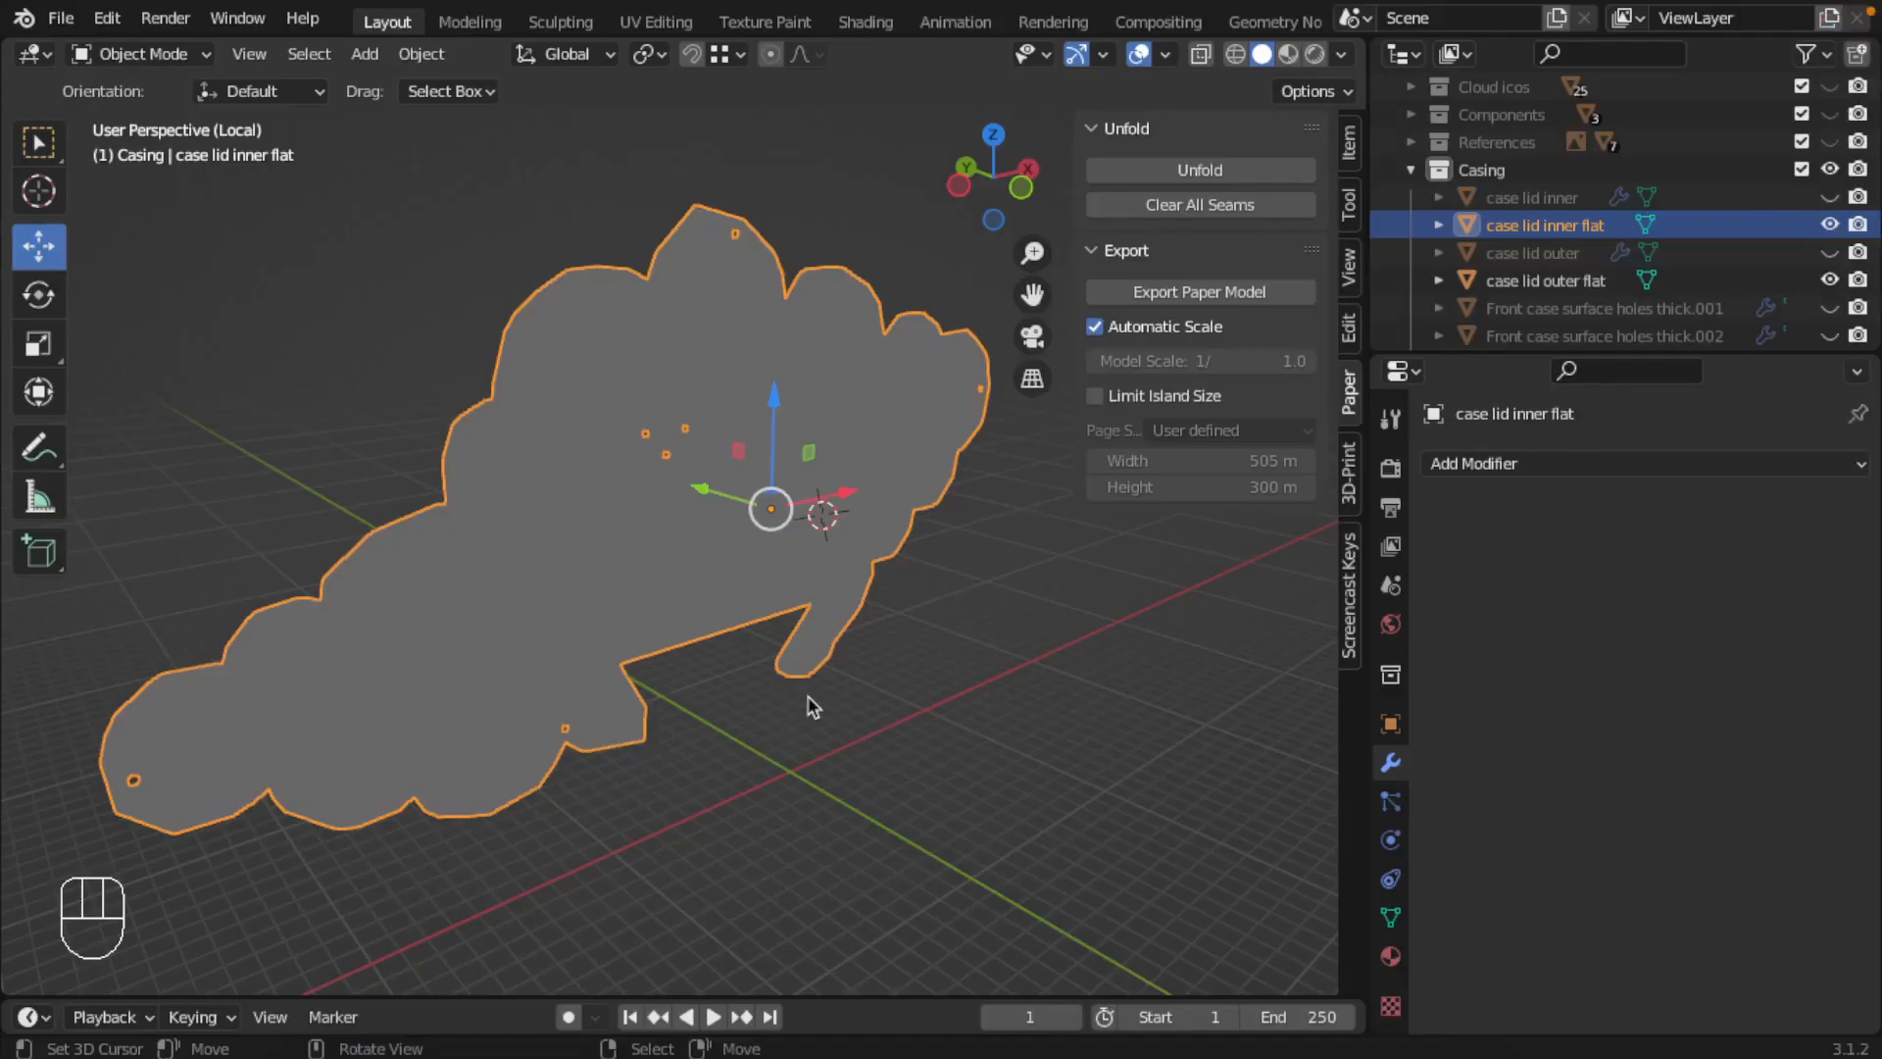
{"action": "scroll", "coordinate": [667, 662], "scroll_direction": "up", "scroll_amount": 2}
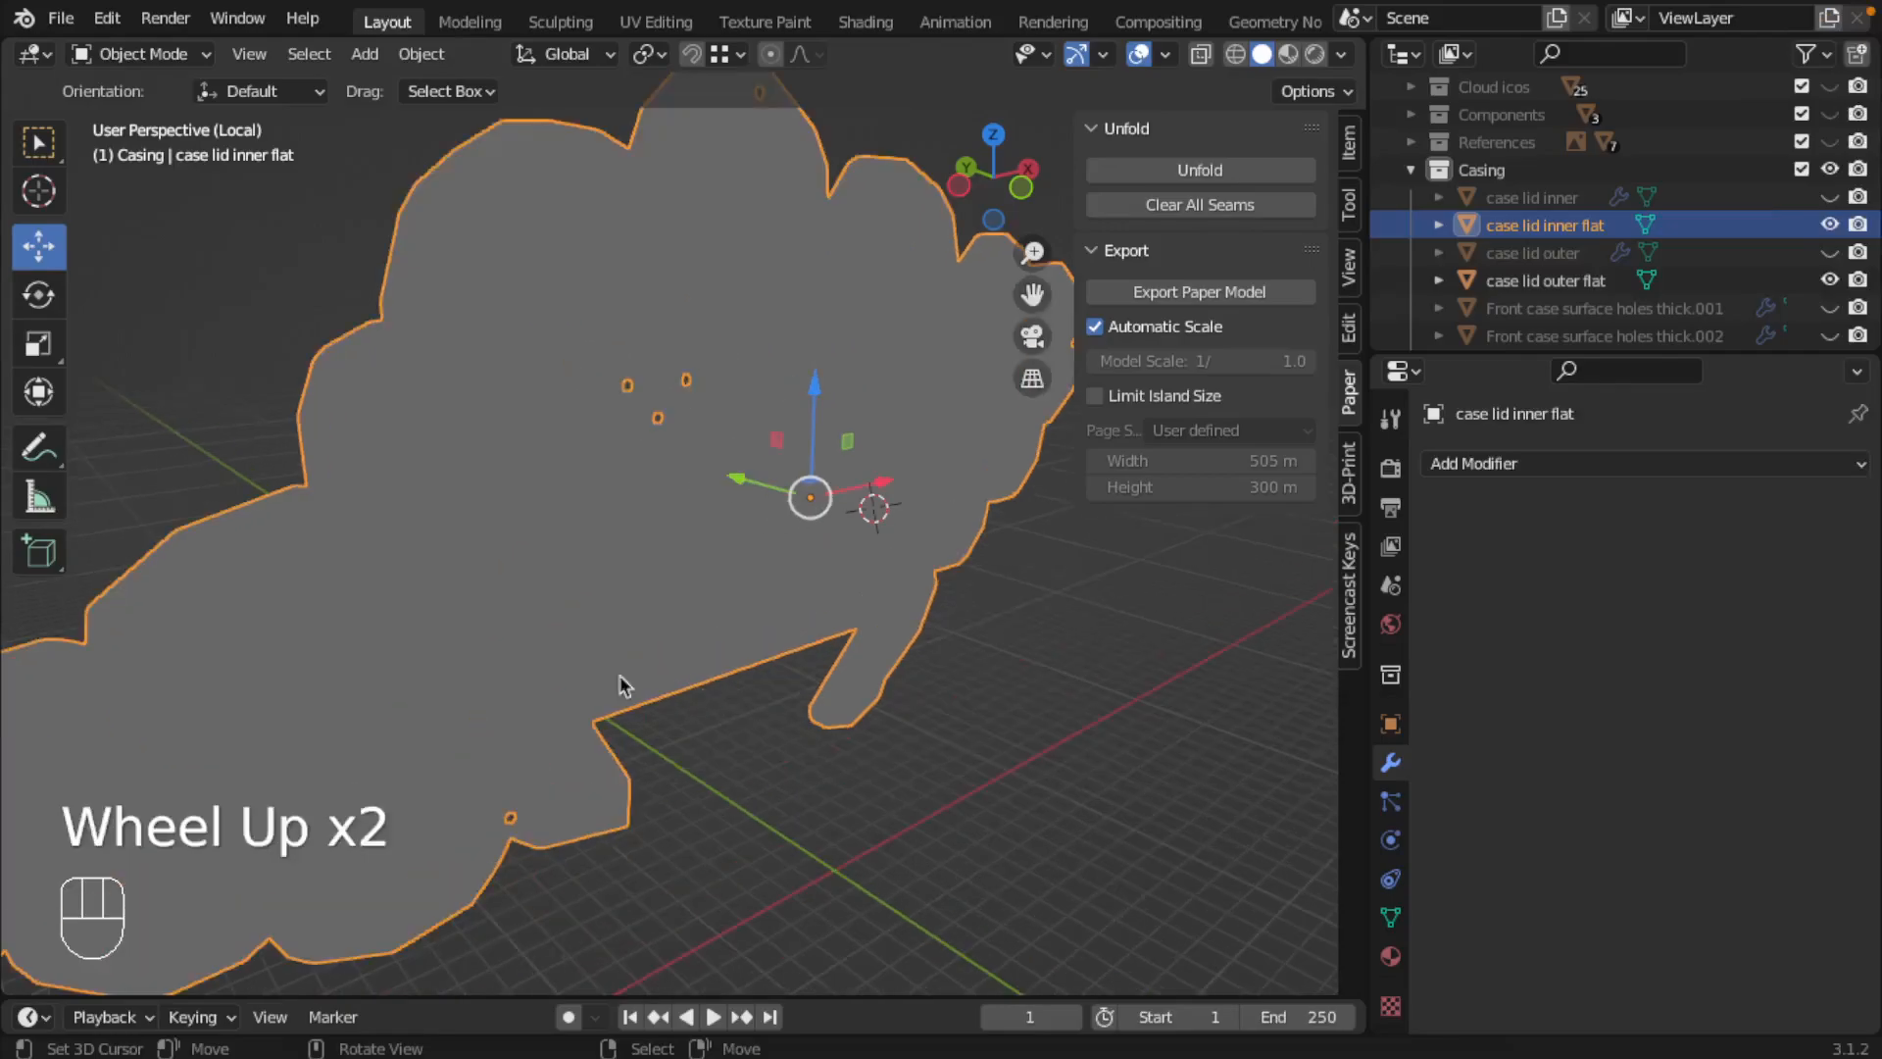
{"action": "left_click", "coordinate": [40, 497]}
{"action": "left_click_drag", "start_coordinate": [671, 855], "coordinate": [857, 628]}
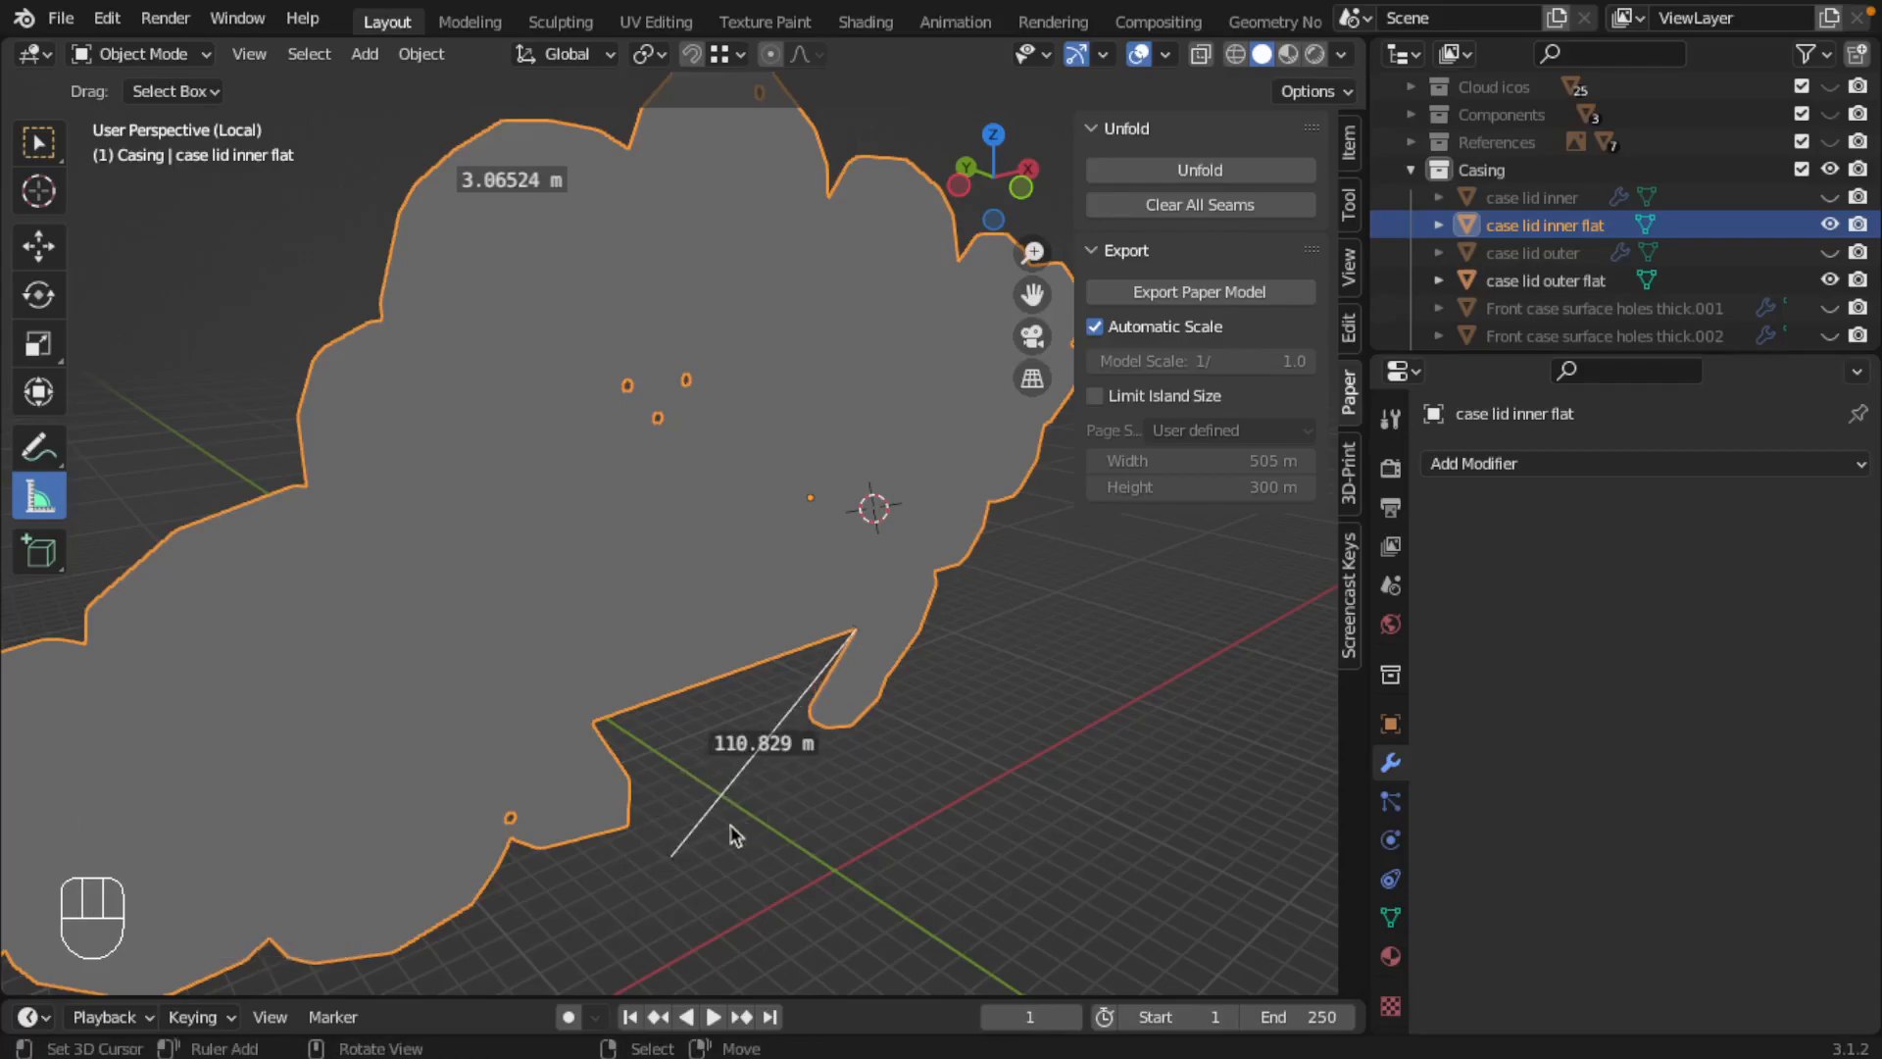
{"action": "left_click_drag", "start_coordinate": [679, 861], "coordinate": [593, 720]}
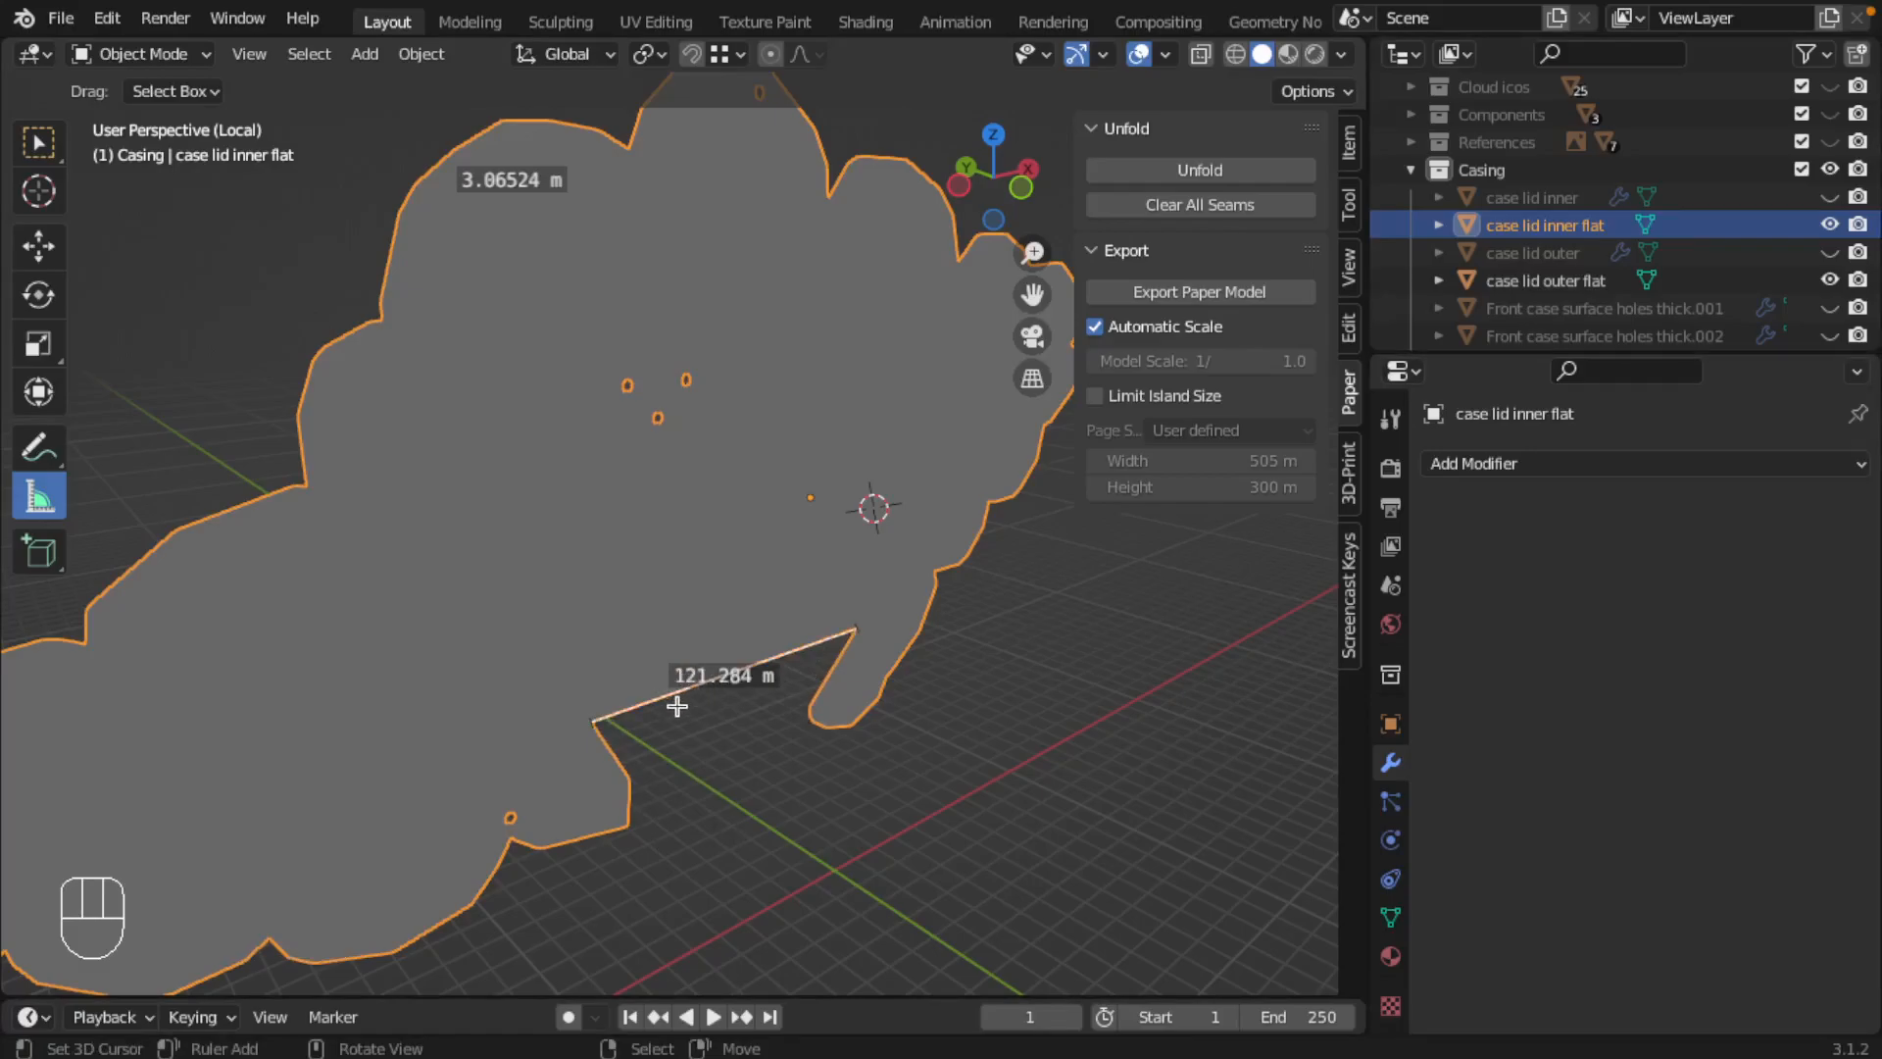
Step: Return to Illustrator and draw a reference rectangle about 122 mm wide and 9 mm high beneath the cloud's bottom cut-out
{"action": "key", "text": "ctrl+Left"}
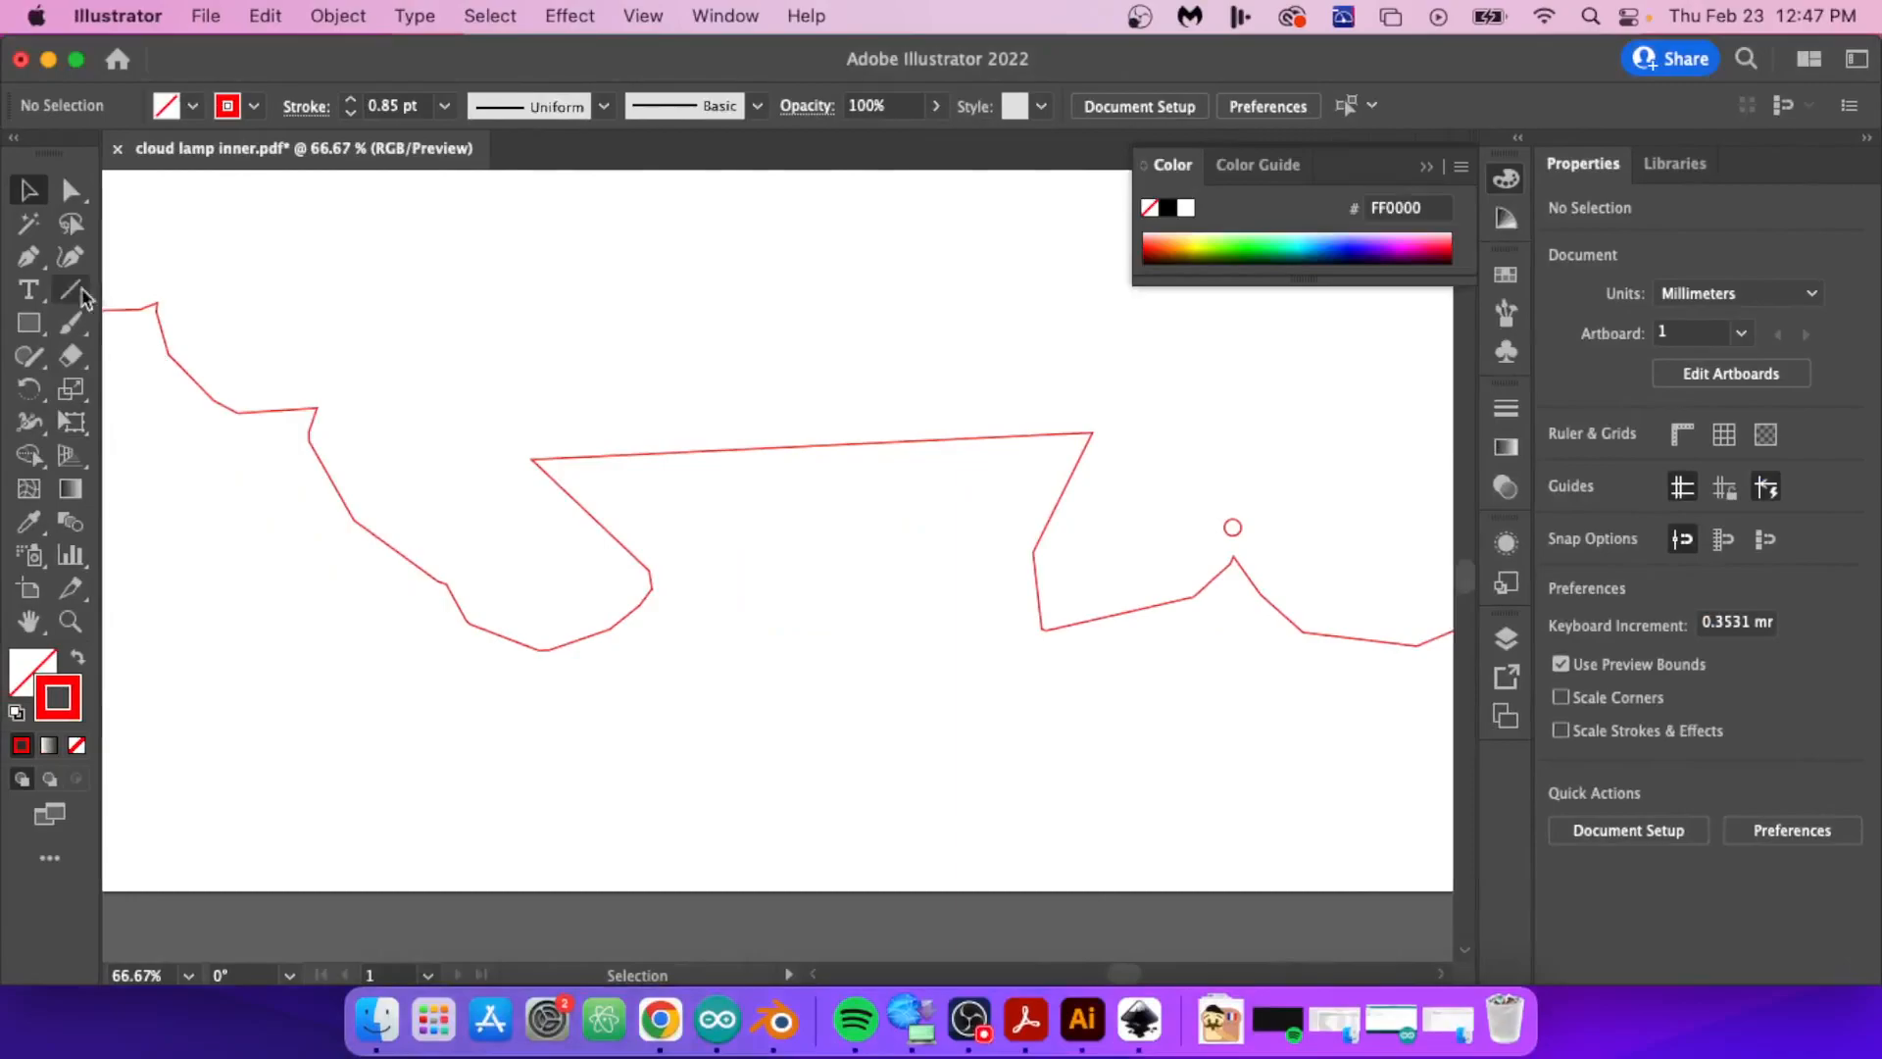
{"action": "left_click", "coordinate": [28, 322]}
{"action": "mouse_move", "coordinate": [562, 691]}
{"action": "left_mouse_down"}
{"action": "mouse_move", "coordinate": [760, 727]}
{"action": "mouse_move", "coordinate": [1160, 739]}
{"action": "mouse_move", "coordinate": [1129, 733]}
{"action": "left_mouse_up"}
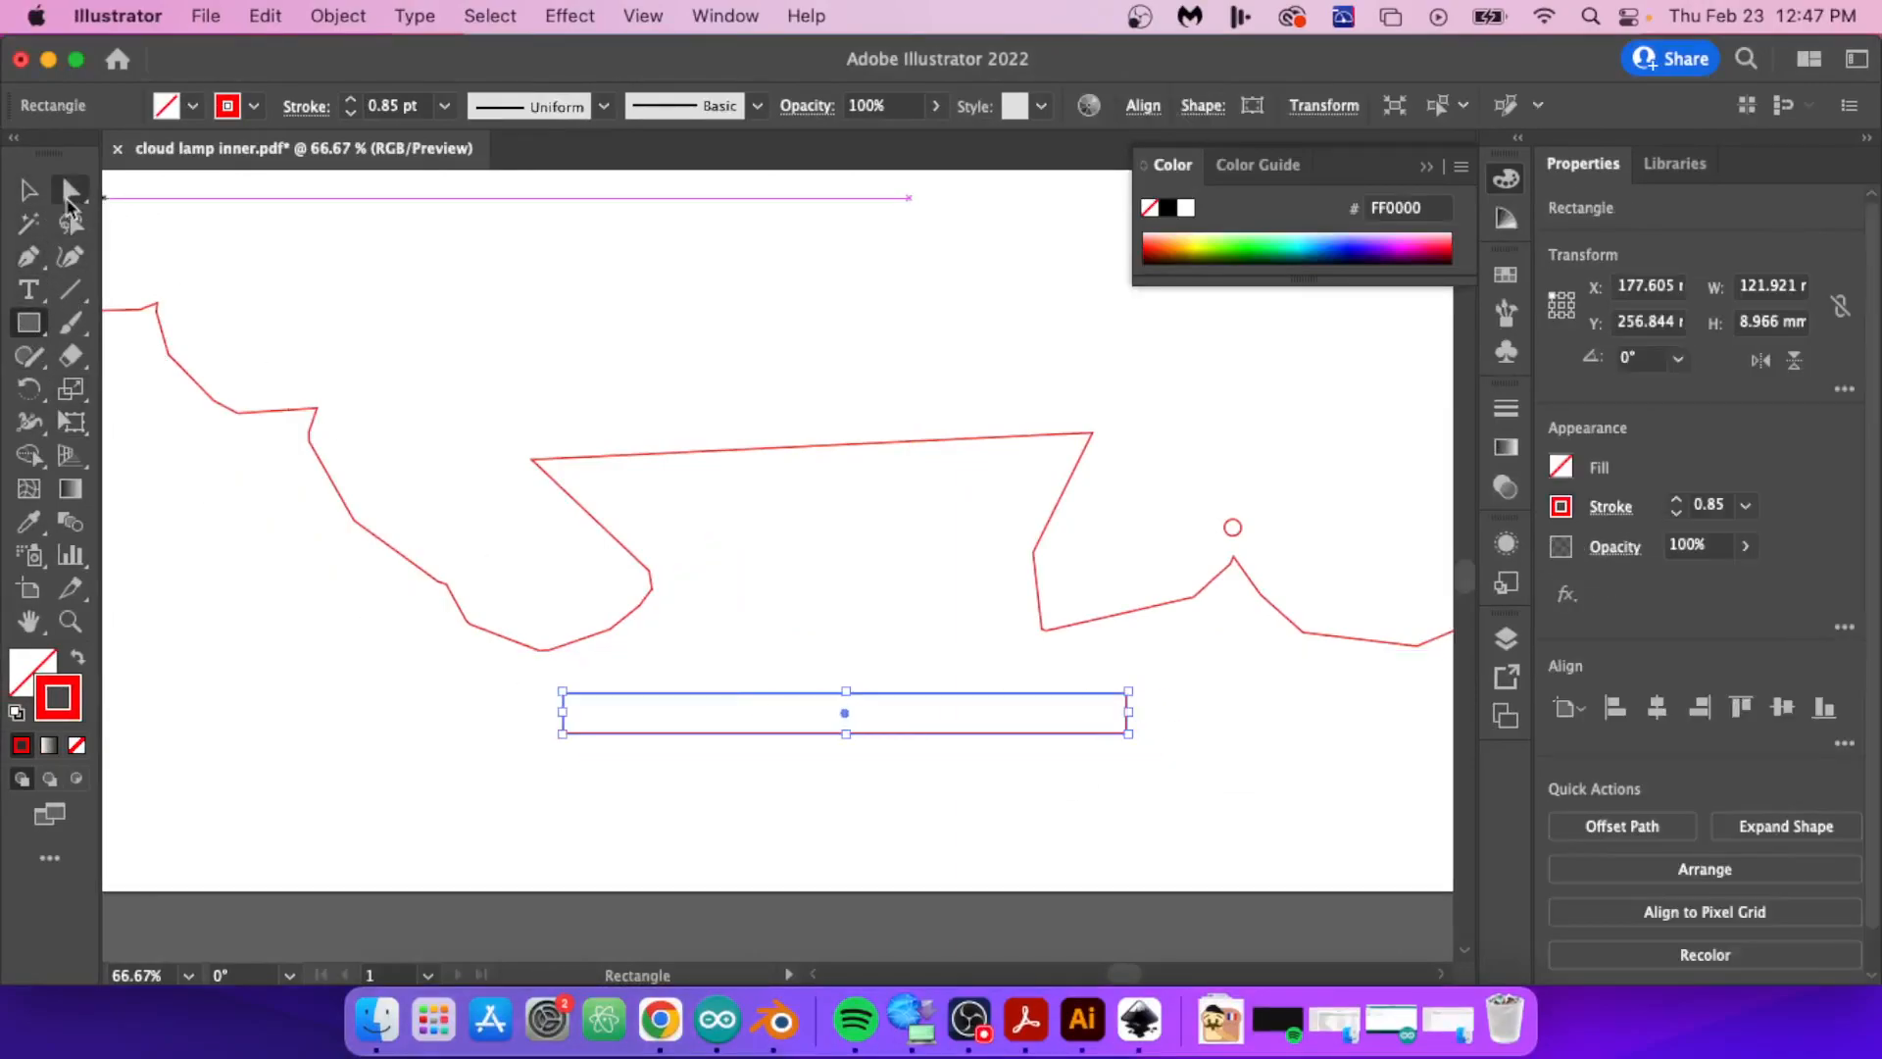
Step: Set the reference rectangle's width to 121 mm, compare it with the bottom cut-out's straight edge and delete it
{"action": "left_click", "coordinate": [1764, 292]}
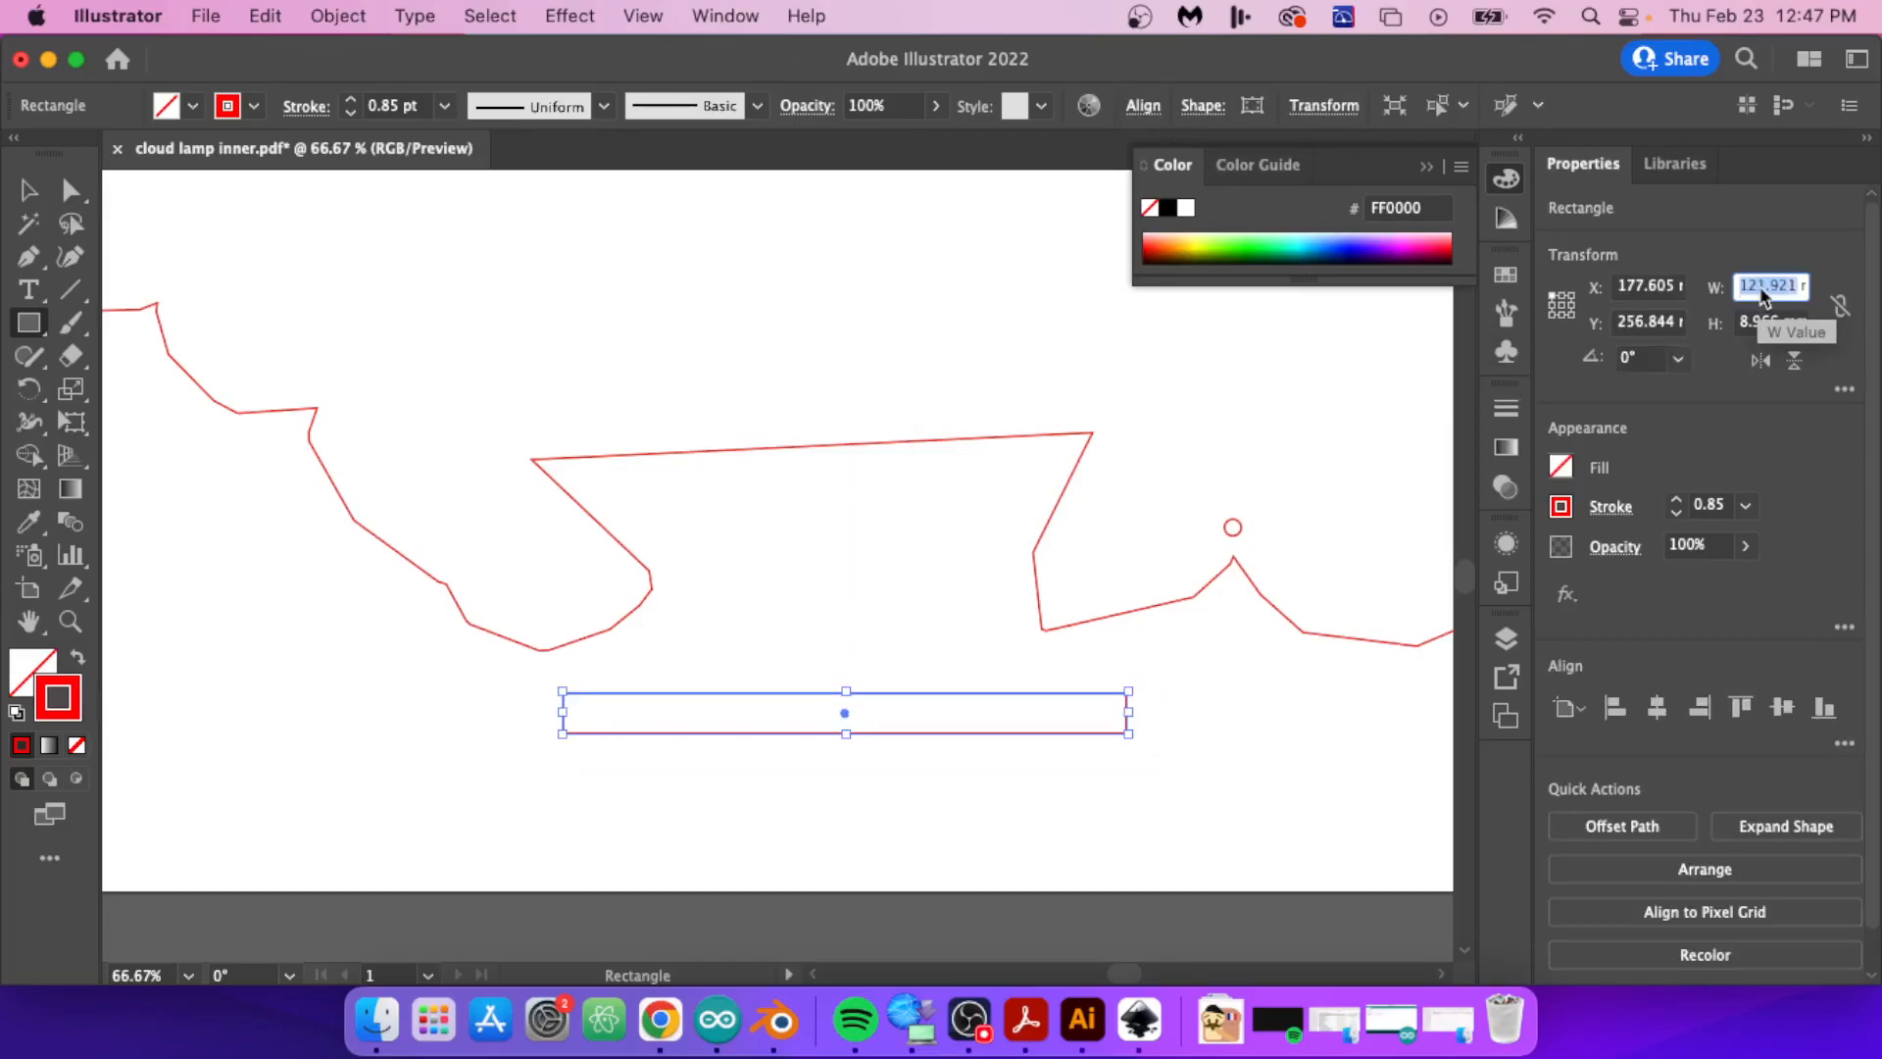
{"action": "type", "text": "121"}
{"action": "key", "text": "Return"}
{"action": "left_click", "coordinate": [29, 190]}
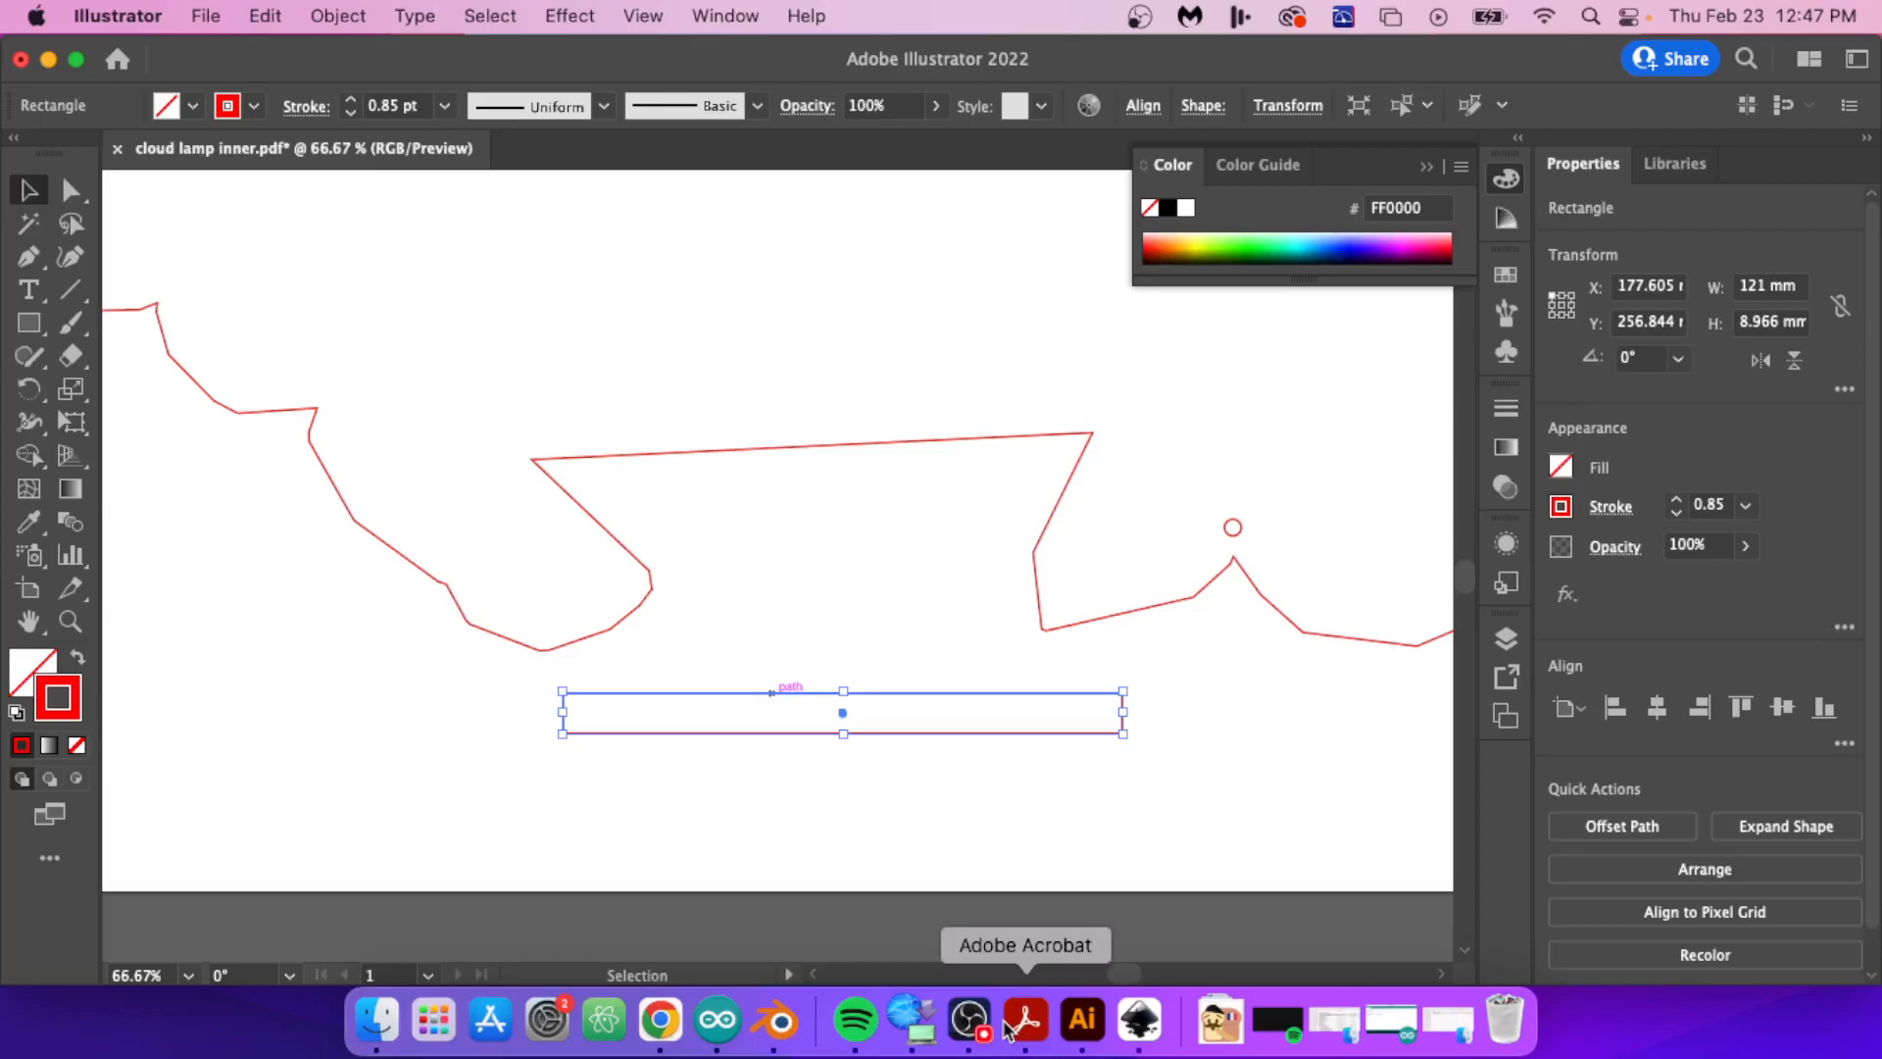
{"action": "left_click_drag", "start_coordinate": [877, 693], "coordinate": [912, 525]}
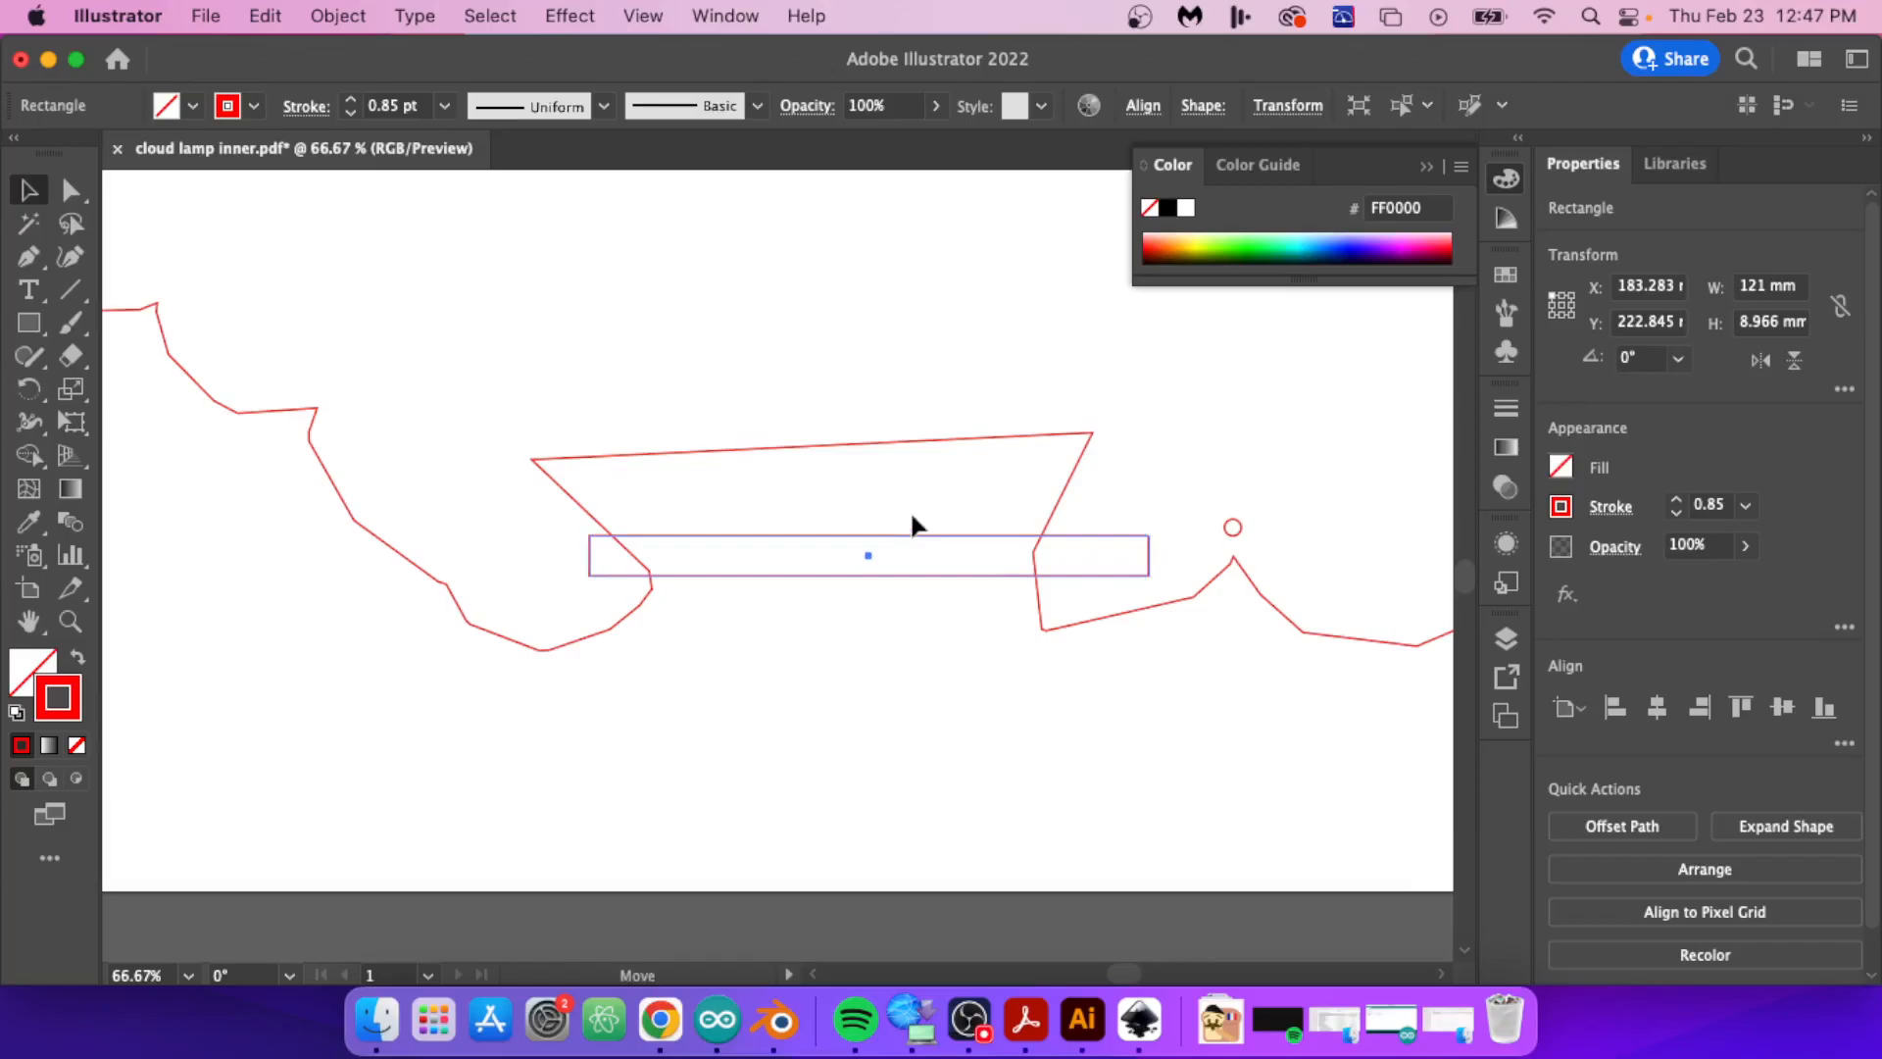
{"action": "left_click_drag", "start_coordinate": [912, 525], "coordinate": [858, 719]}
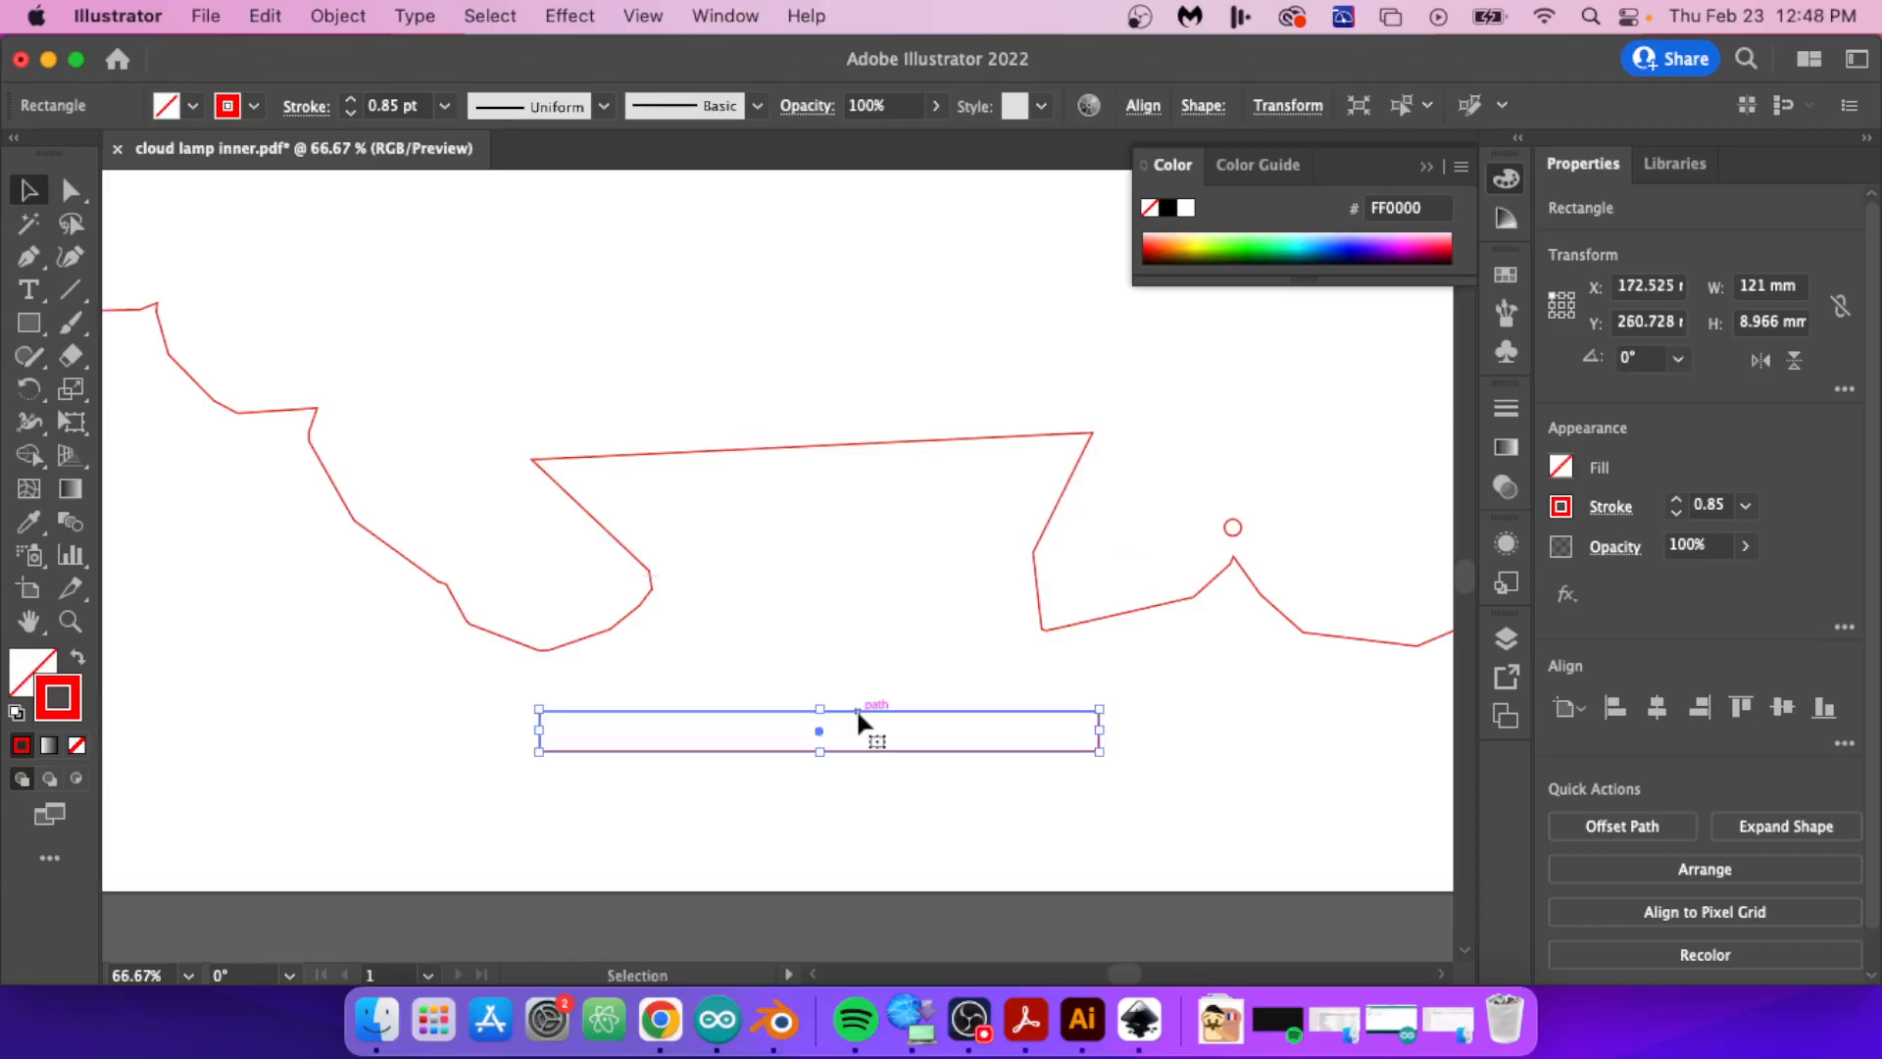
{"action": "key", "text": "Delete"}
Step: Select the cloud outline with all its holes and move it slightly down and to the left on the artboard
{"action": "scroll", "coordinate": [877, 773], "scroll_direction": "down", "scroll_amount": 4, "text": "alt"}
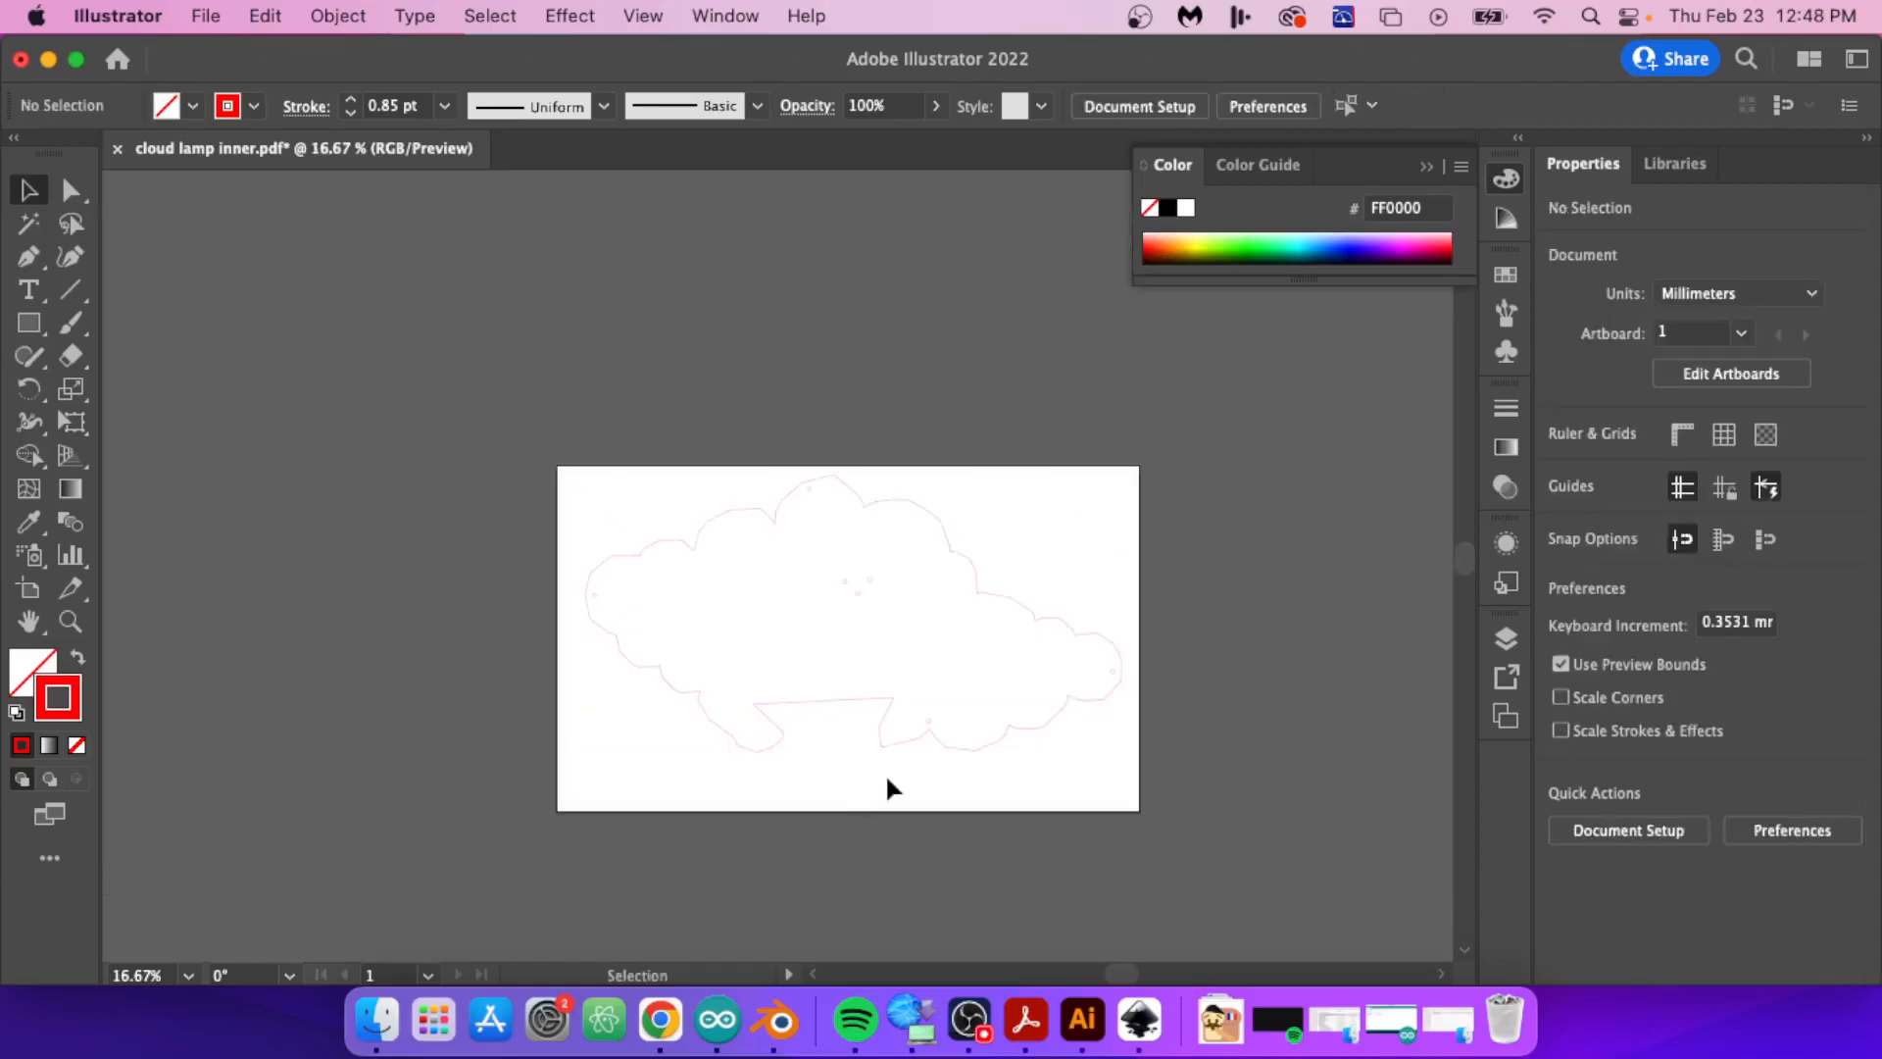
{"action": "left_click_drag", "start_coordinate": [537, 436], "coordinate": [1156, 800]}
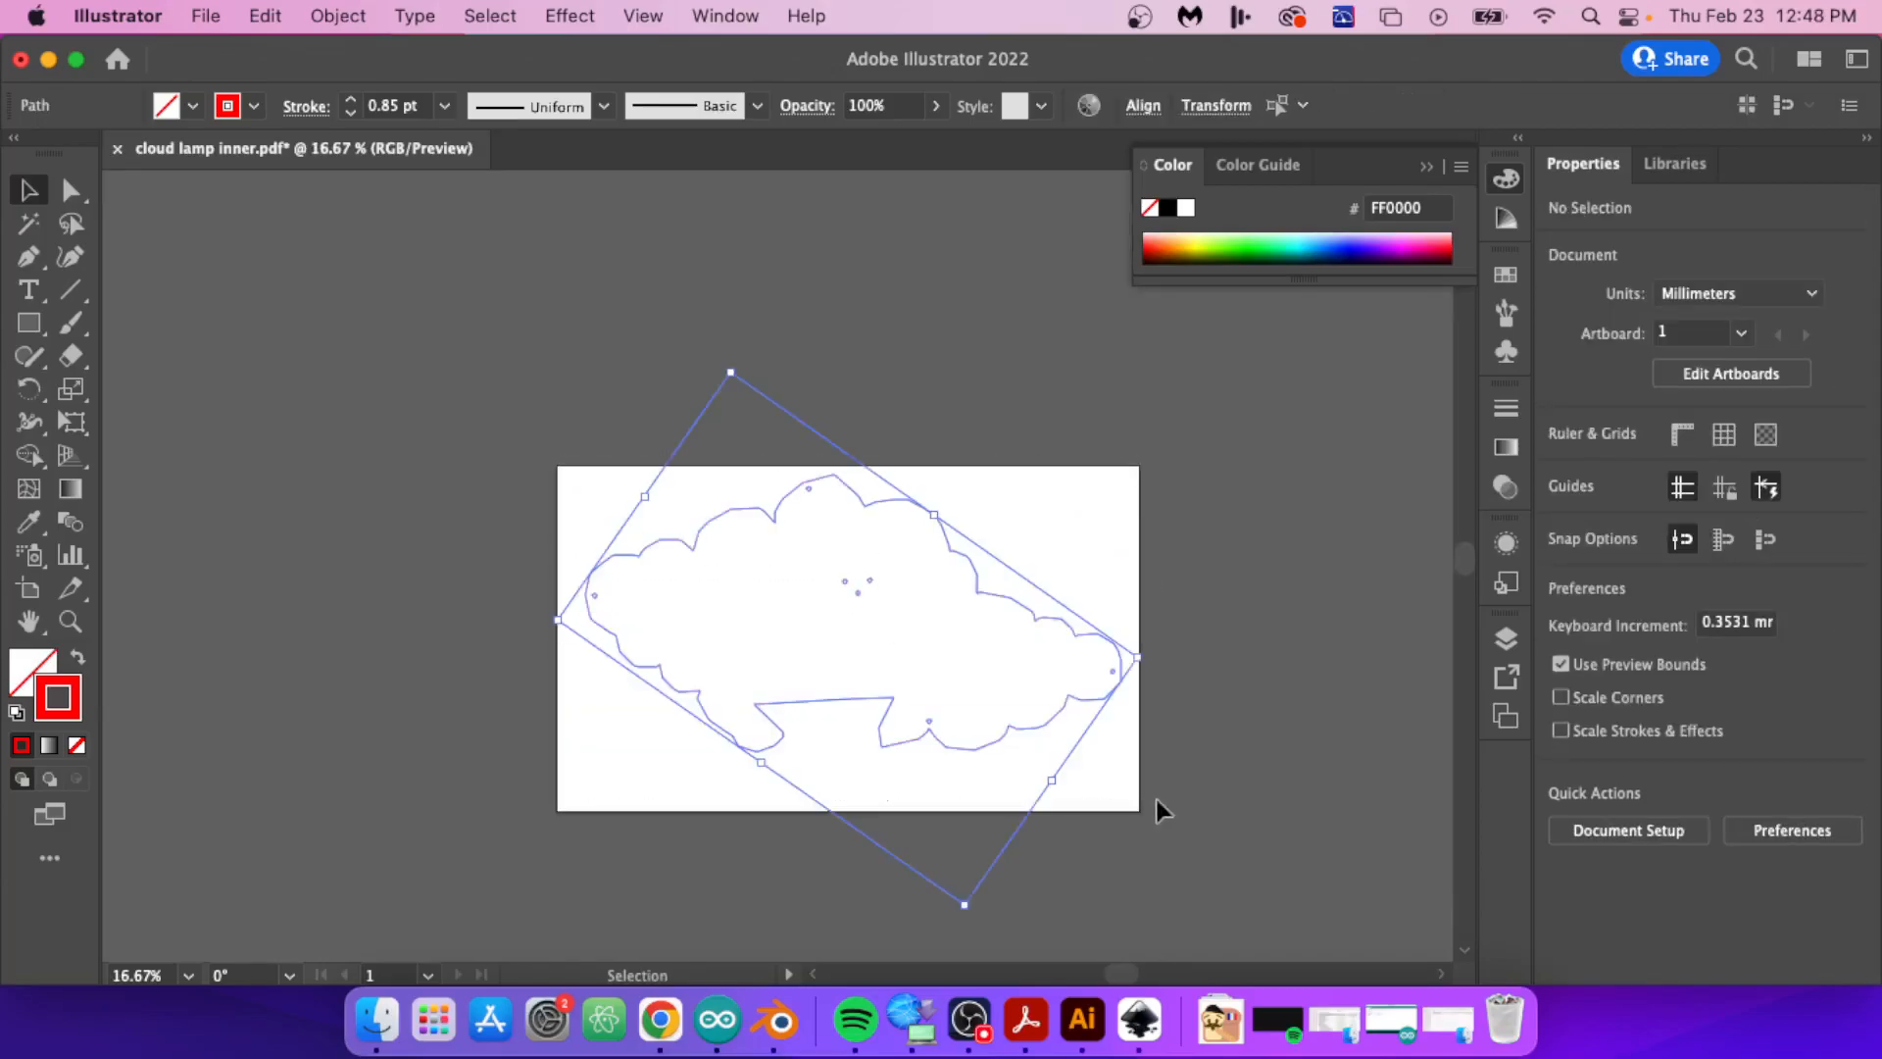
{"action": "left_click_drag", "start_coordinate": [1061, 709], "coordinate": [1051, 725]}
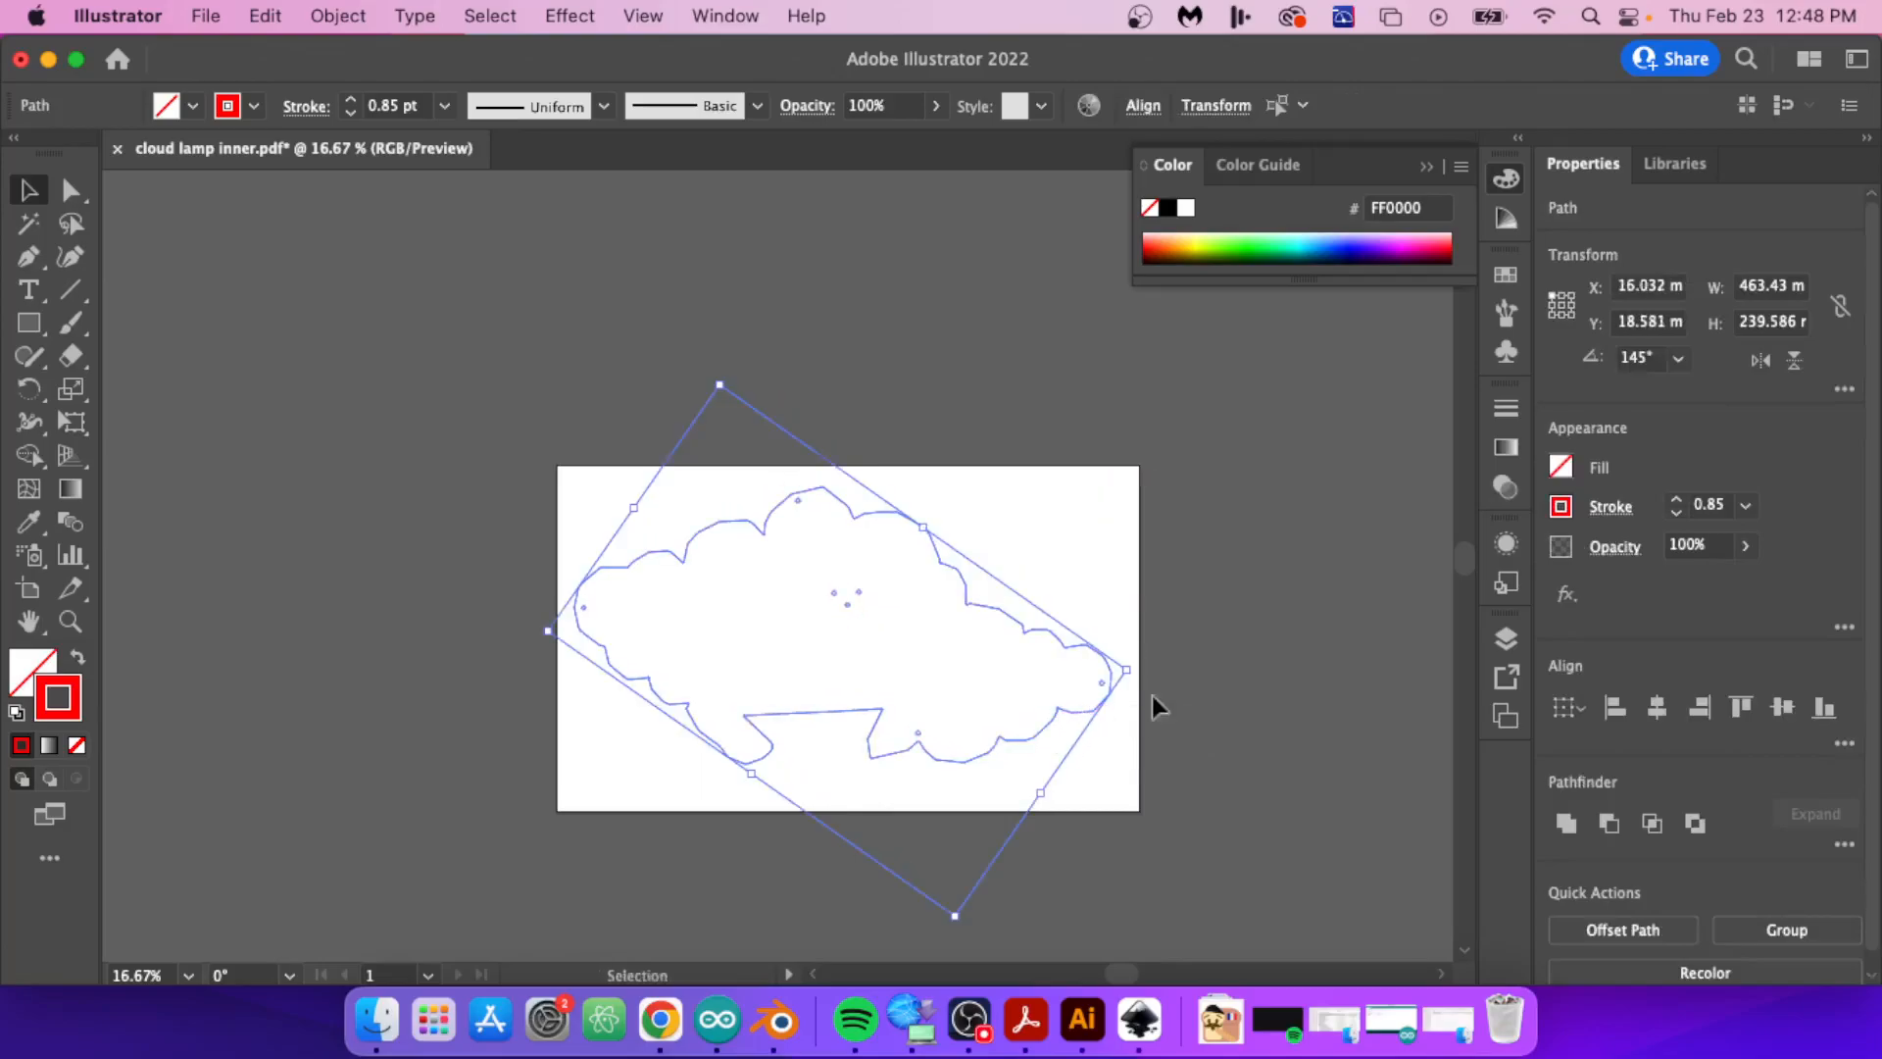
{"action": "left_click", "coordinate": [1210, 741]}
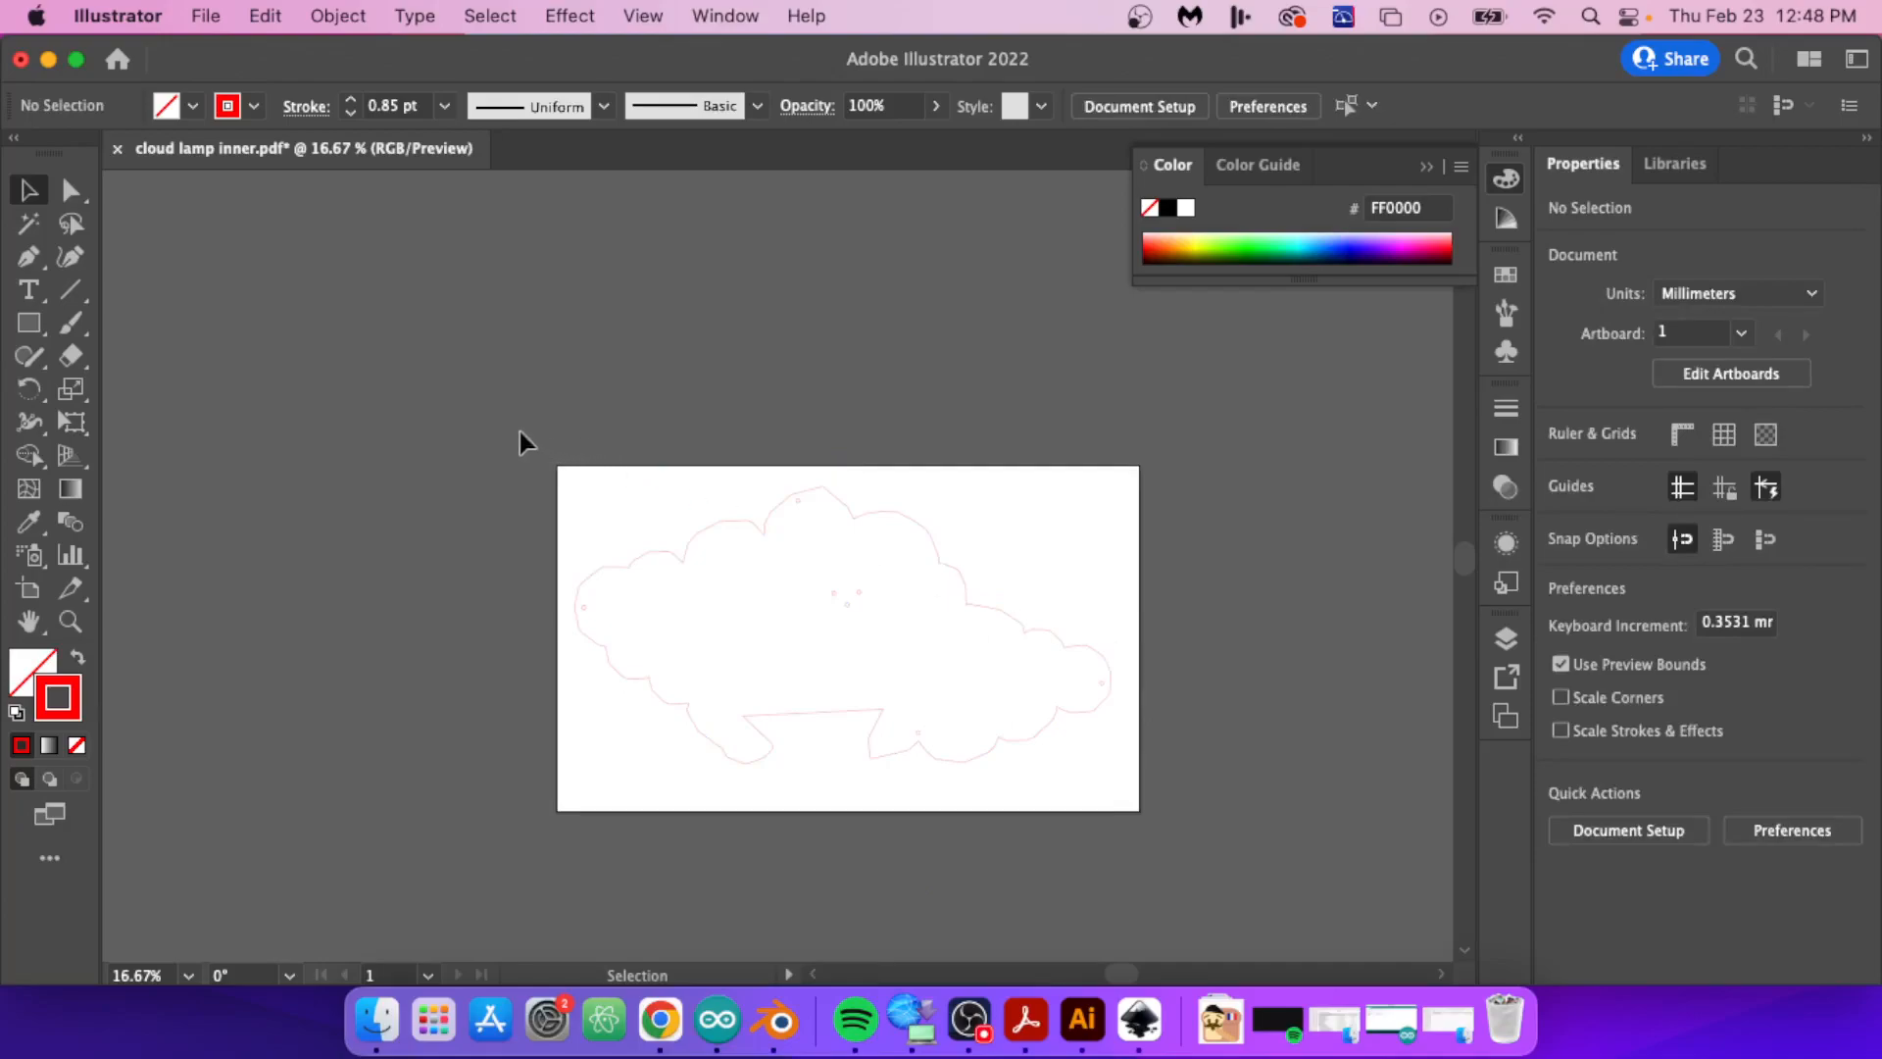
{"action": "key", "text": "super+a"}
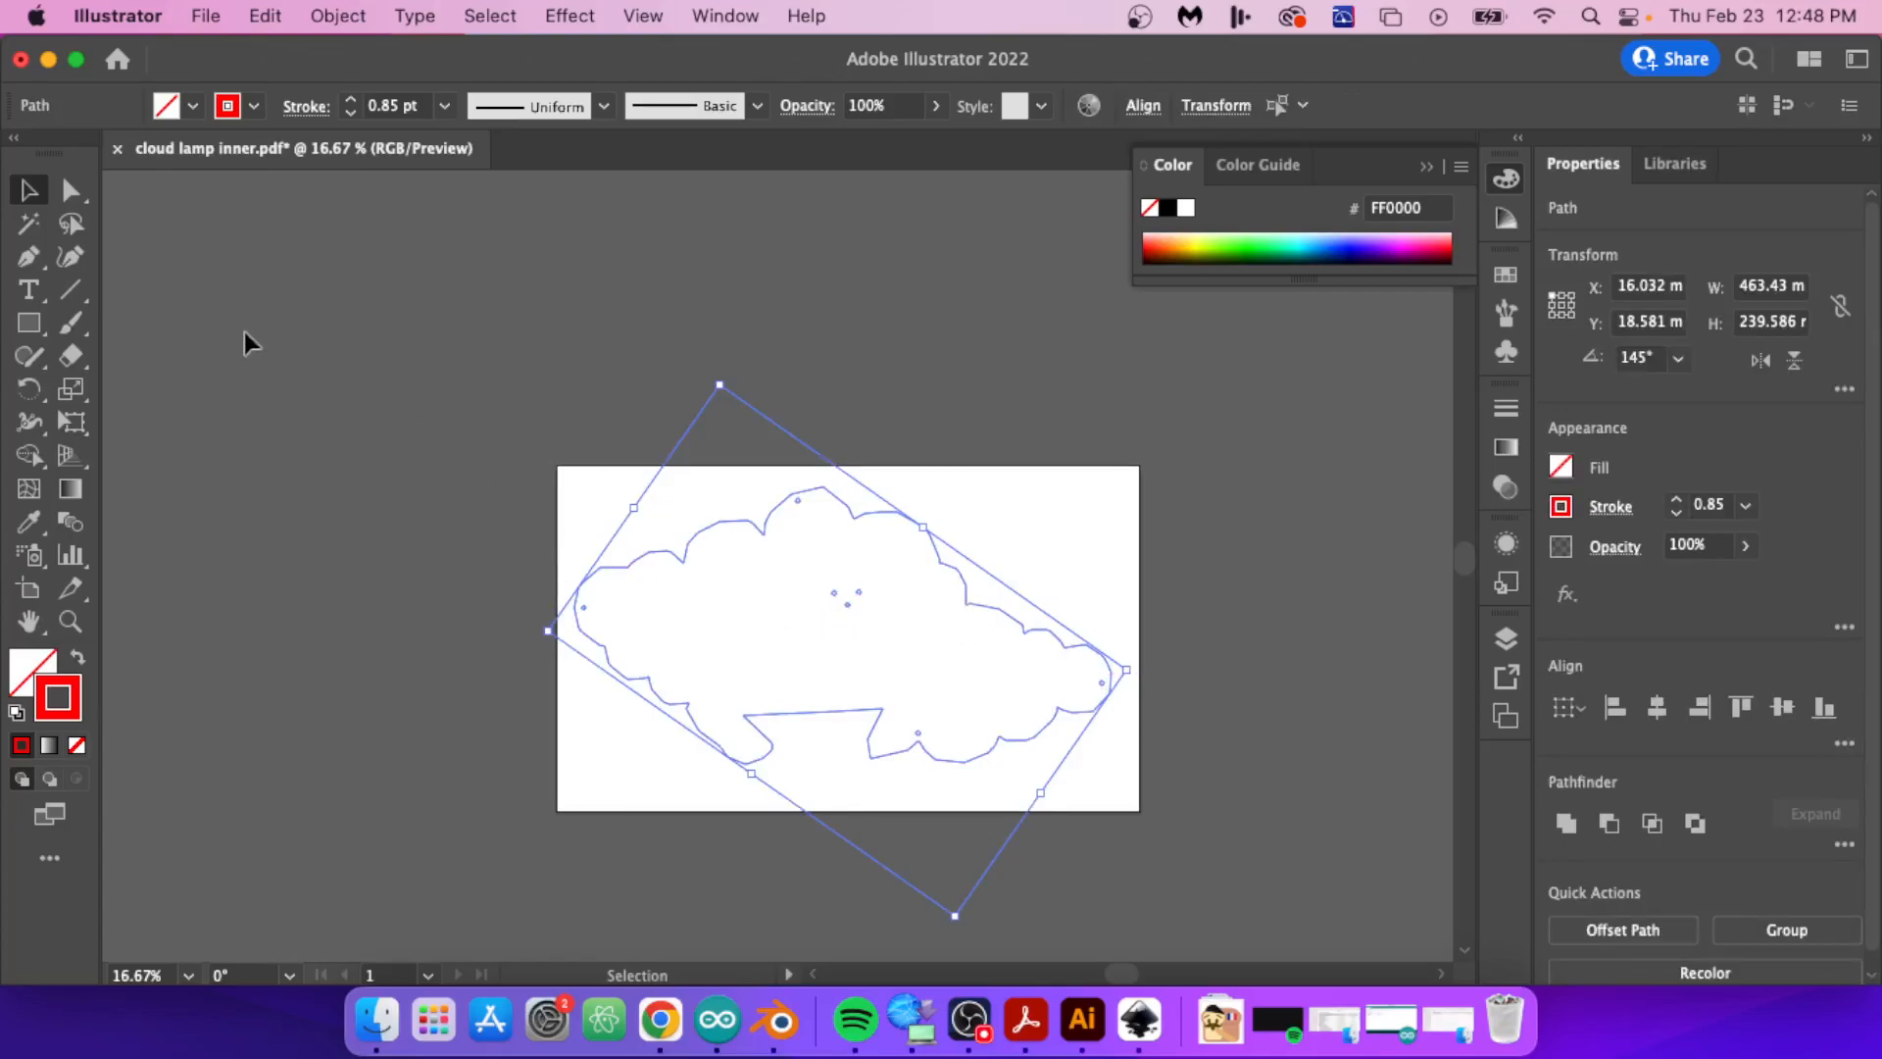
Step: Close cloud lamp inner.pdf without saving its changes
{"action": "left_click", "coordinate": [116, 148]}
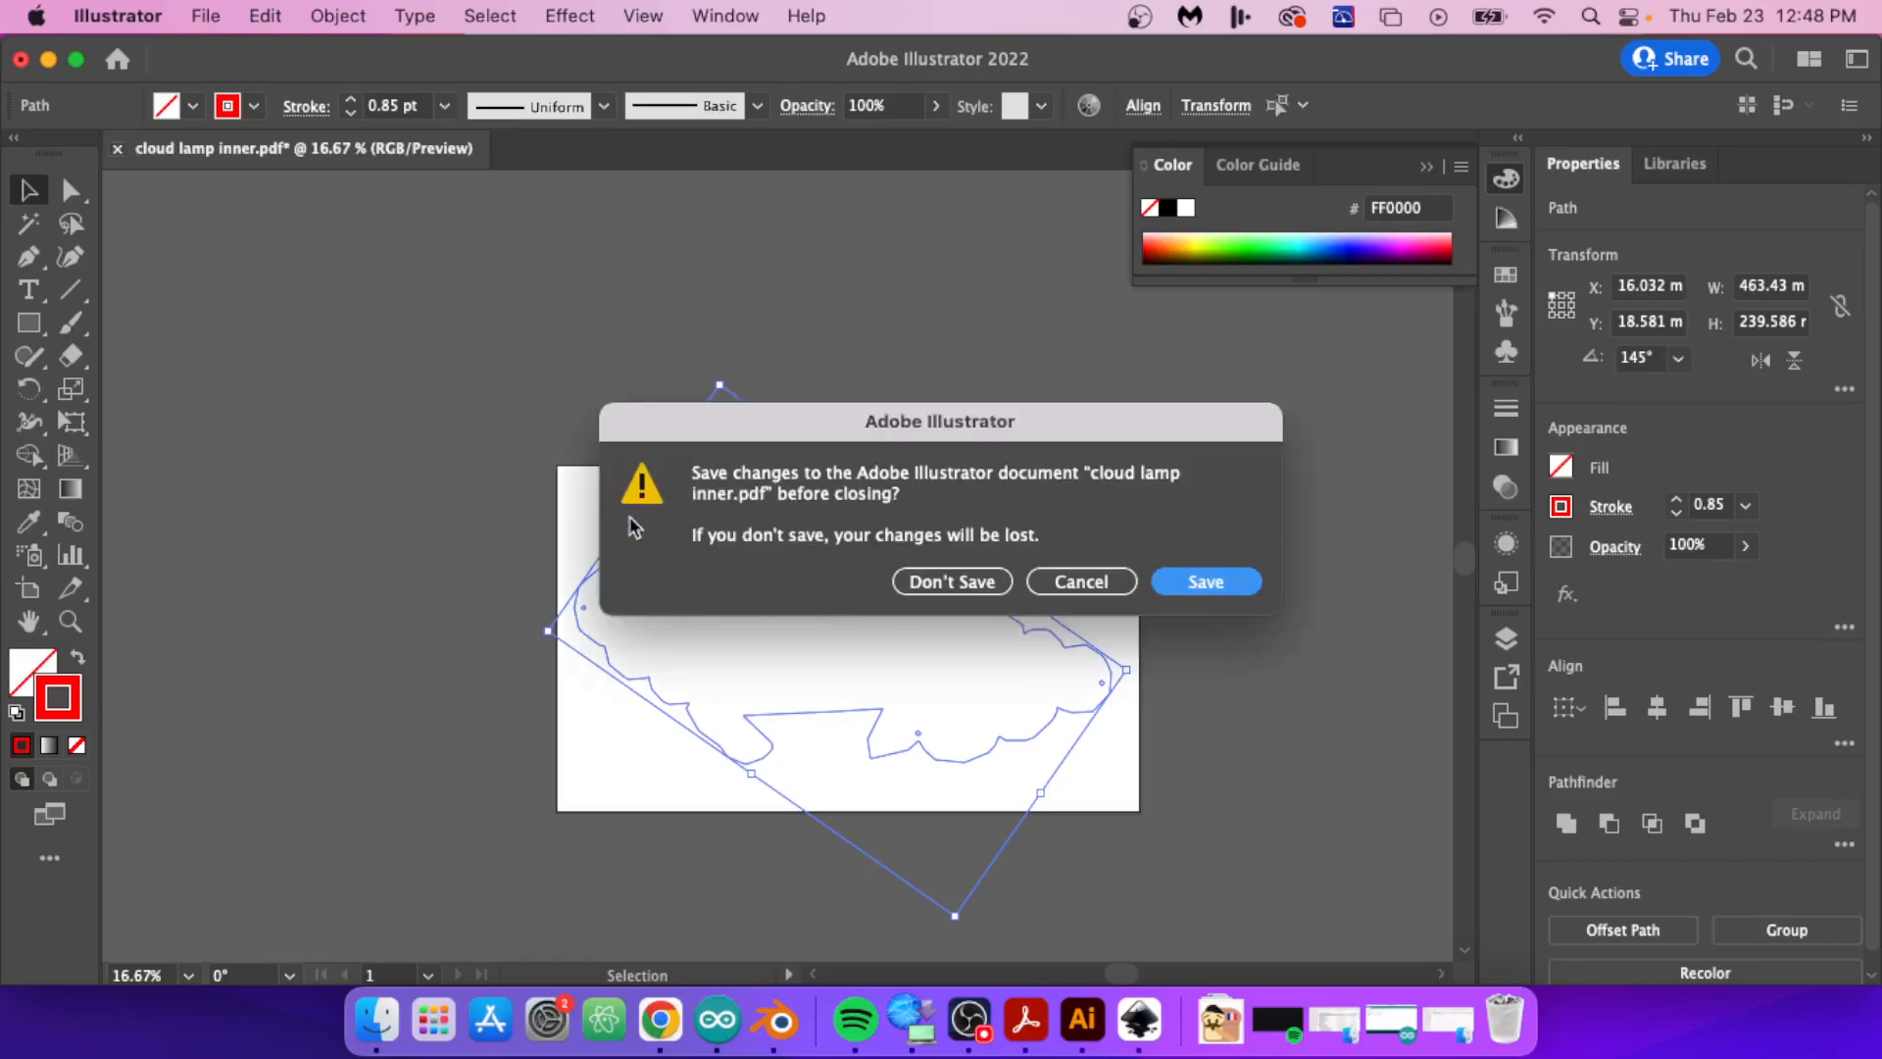
{"action": "left_click", "coordinate": [996, 582]}
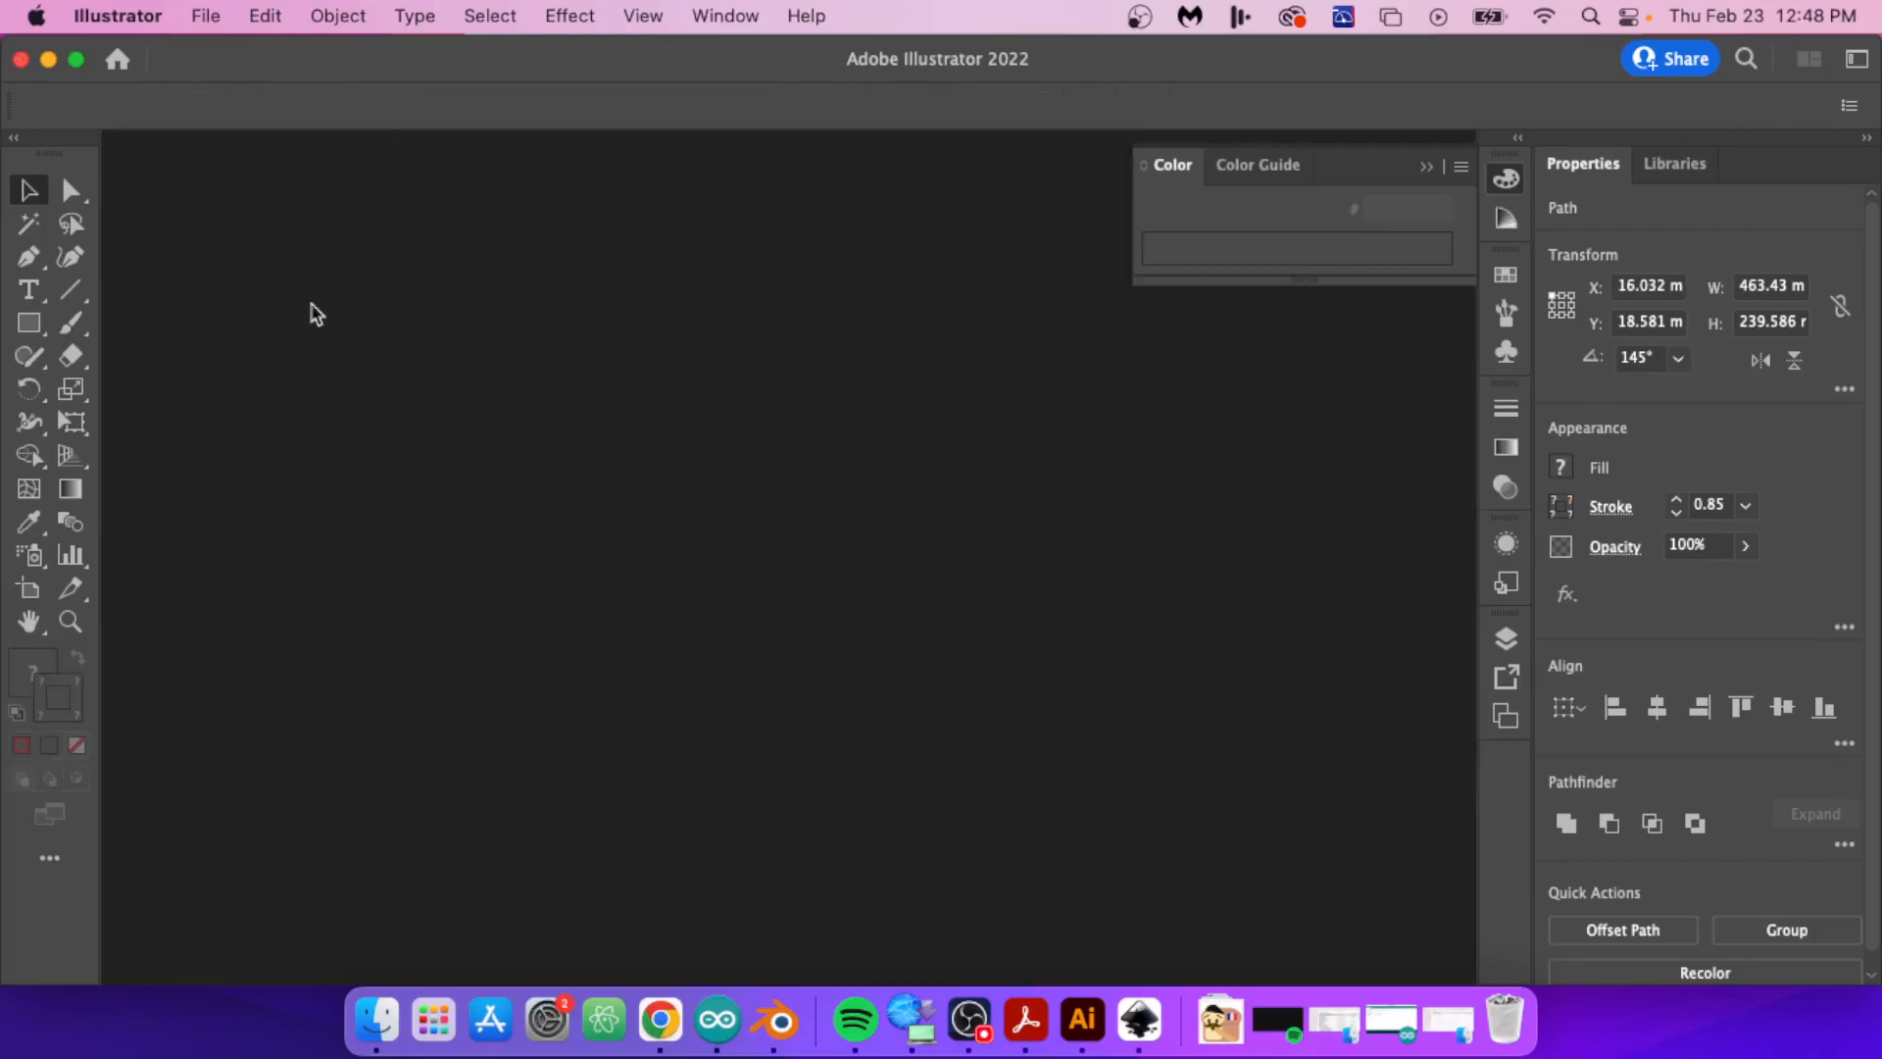
{"action": "left_click", "coordinate": [205, 16]}
{"action": "left_click", "coordinate": [706, 731]}
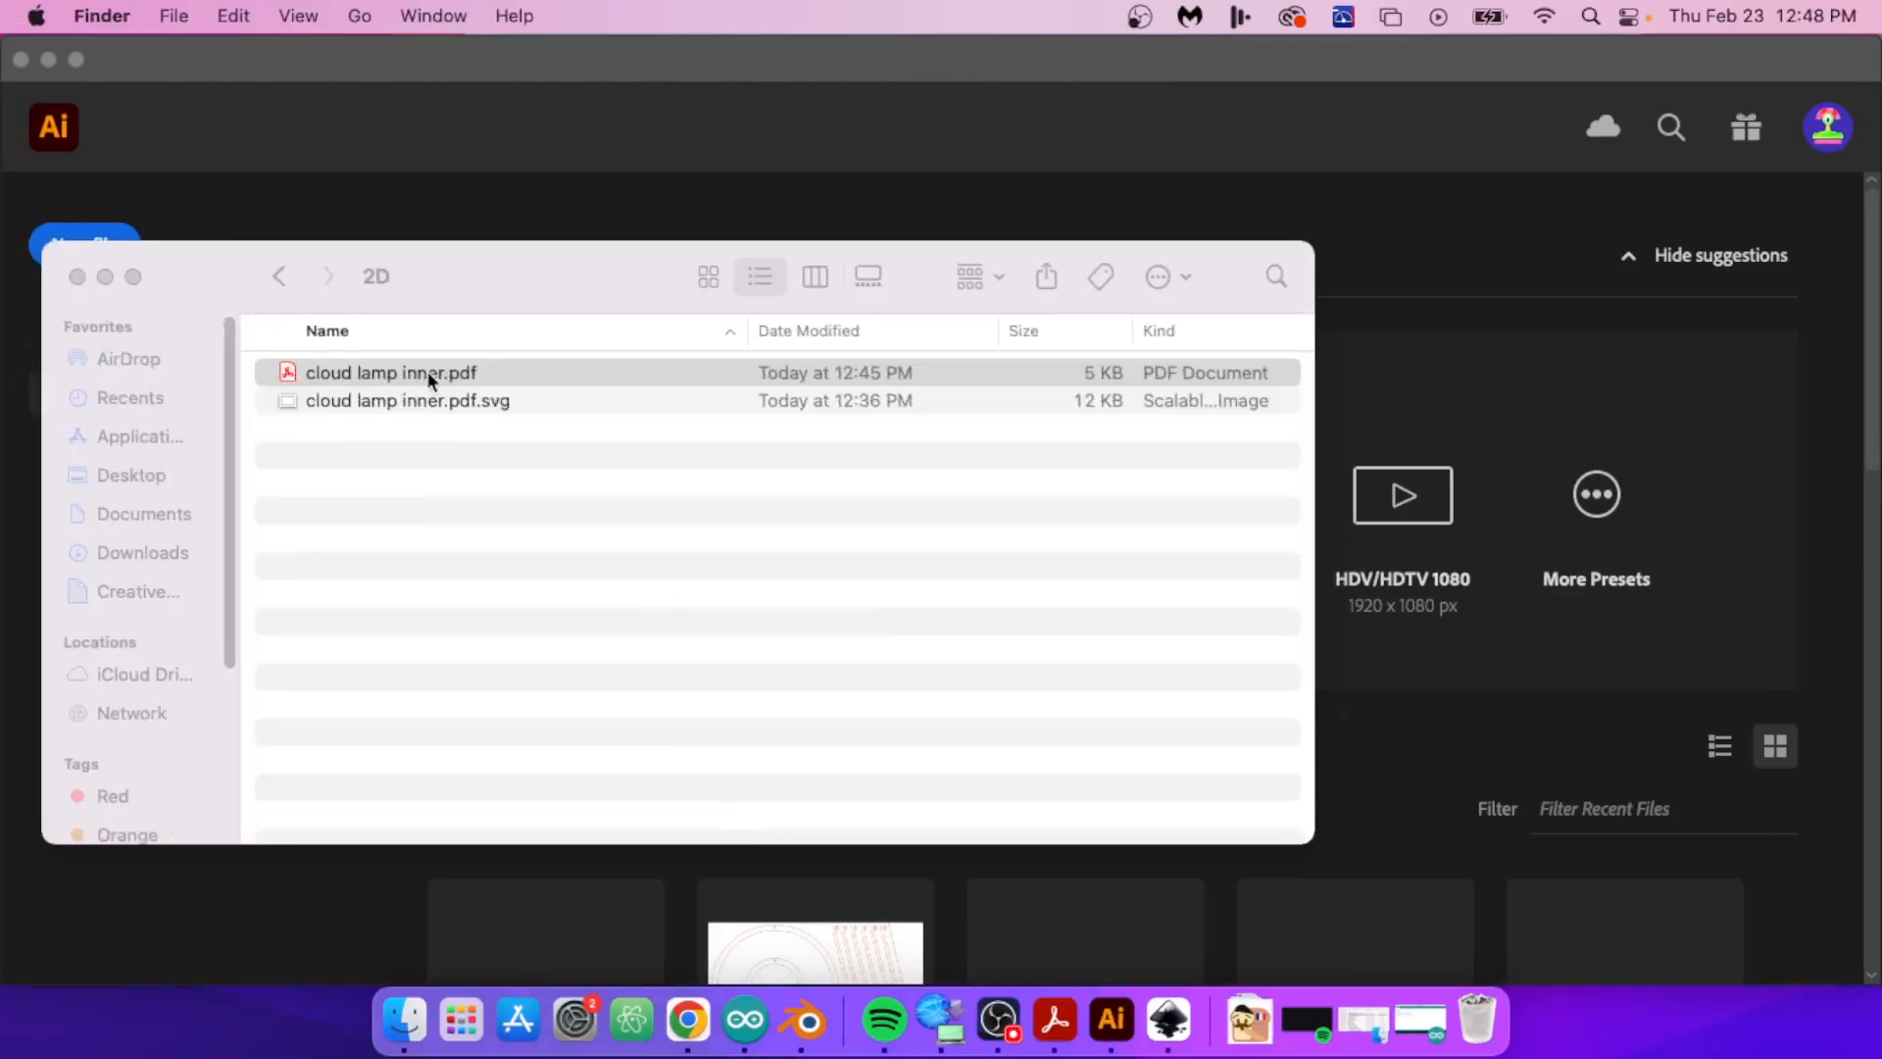
Step: Switch to Finder and move cloud lamp inner.pdf.svg from the 2D folder to the Trash
{"action": "left_click", "coordinate": [431, 401]}
{"action": "right_click", "coordinate": [430, 402]}
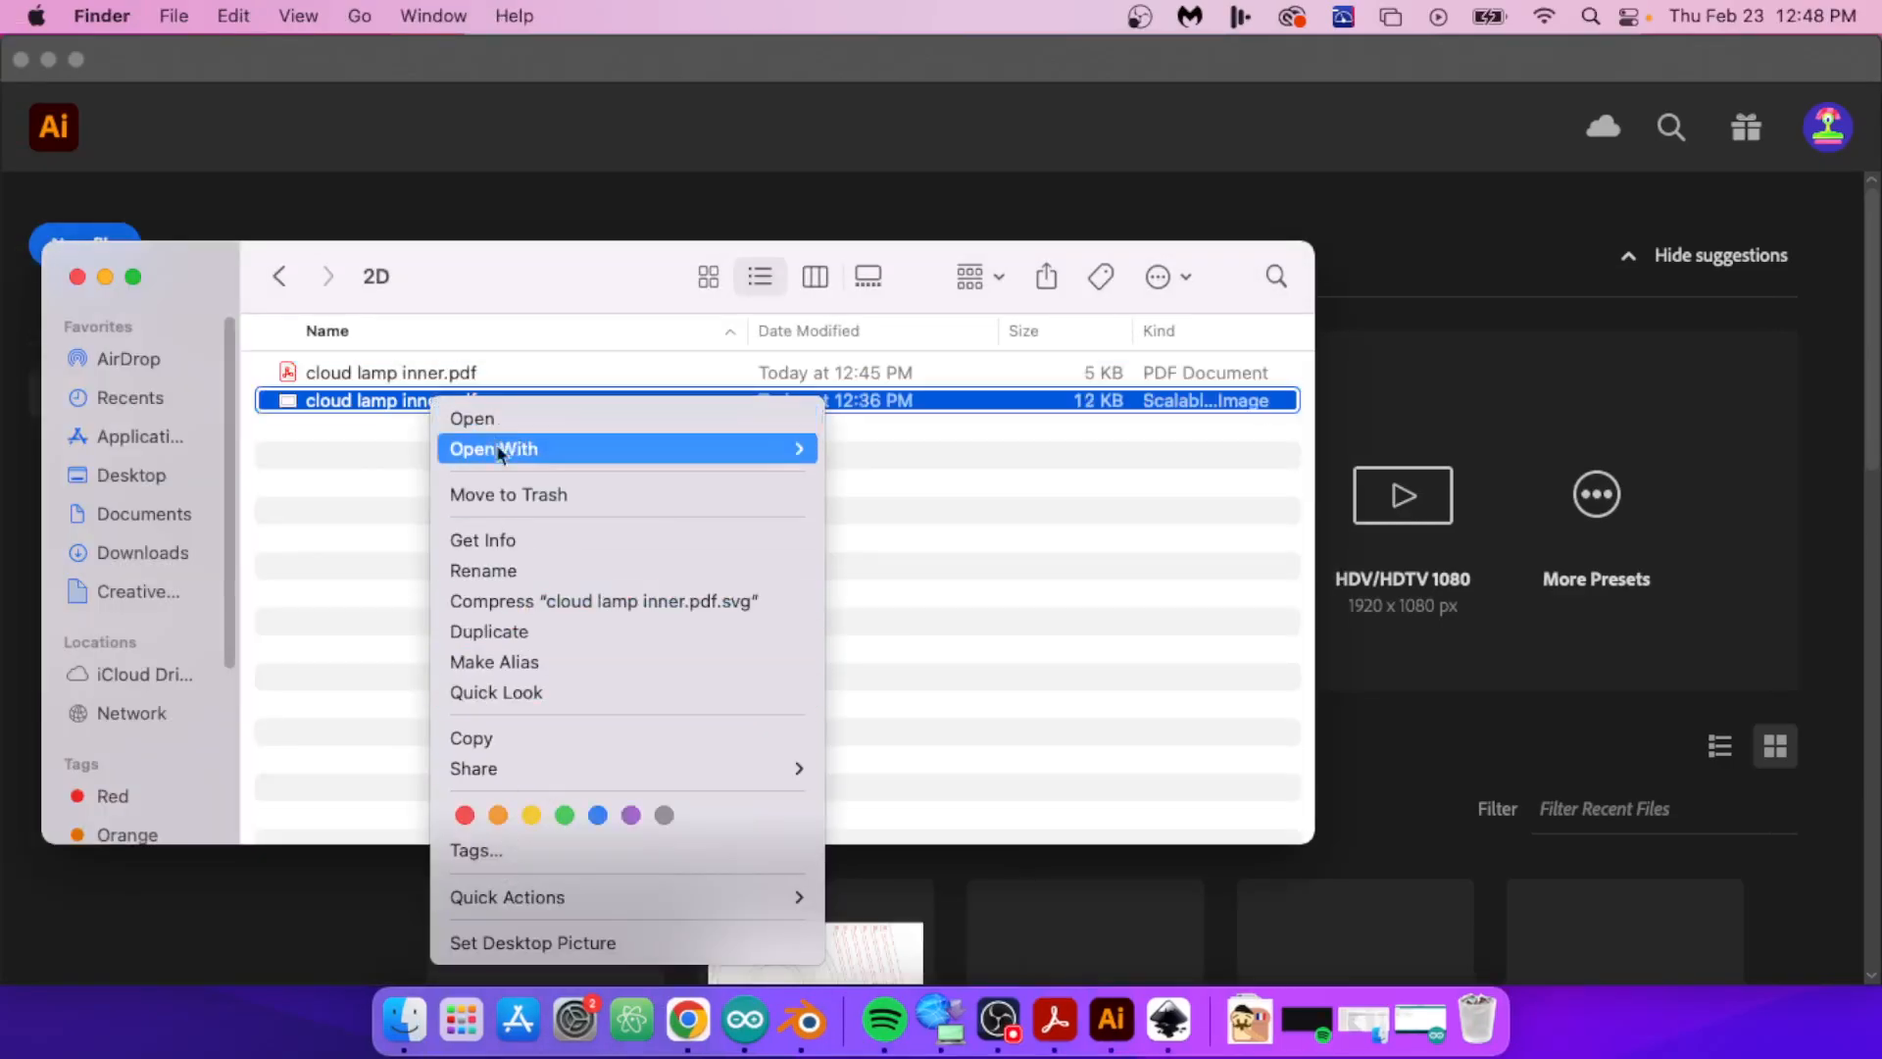
{"action": "left_click", "coordinate": [501, 491]}
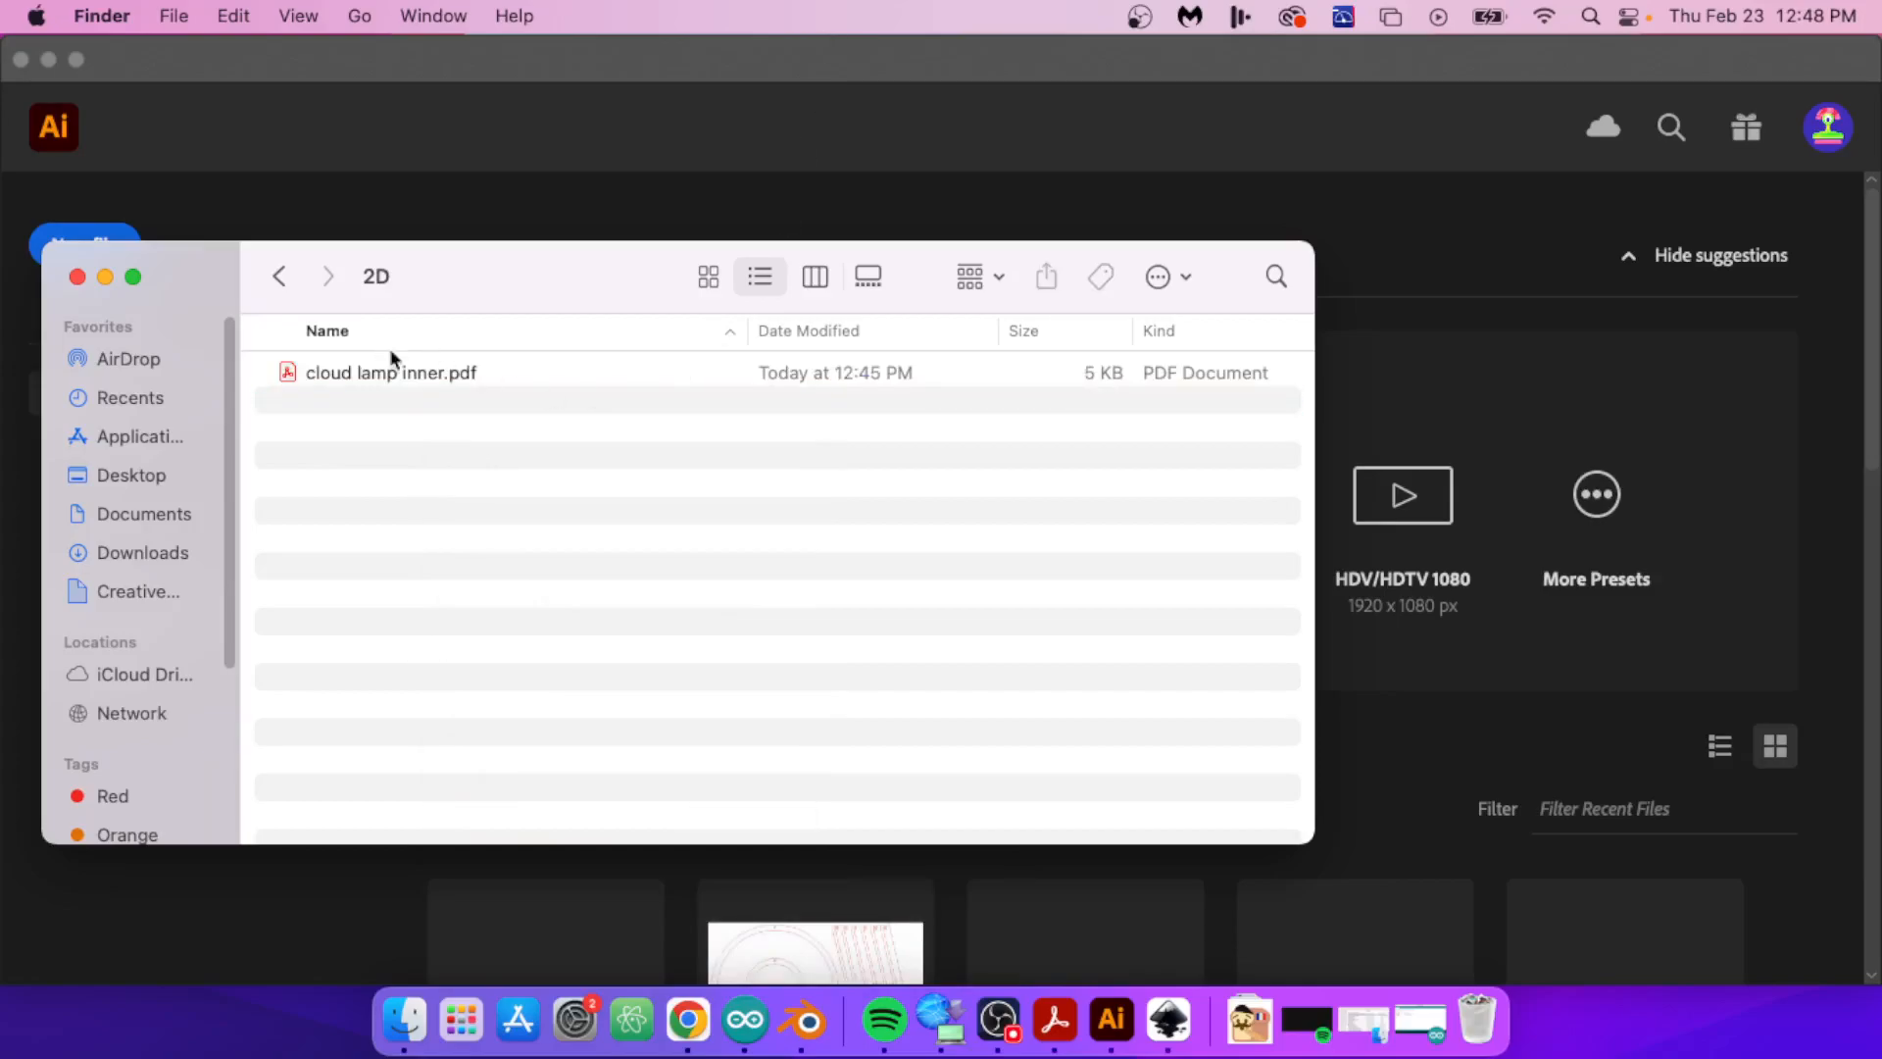
Step: Open cloud lamp inner.pdf from the 2D folder with Adobe Illustrator 2022
{"action": "right_click", "coordinate": [412, 374]}
{"action": "mouse_move", "coordinate": [686, 423]}
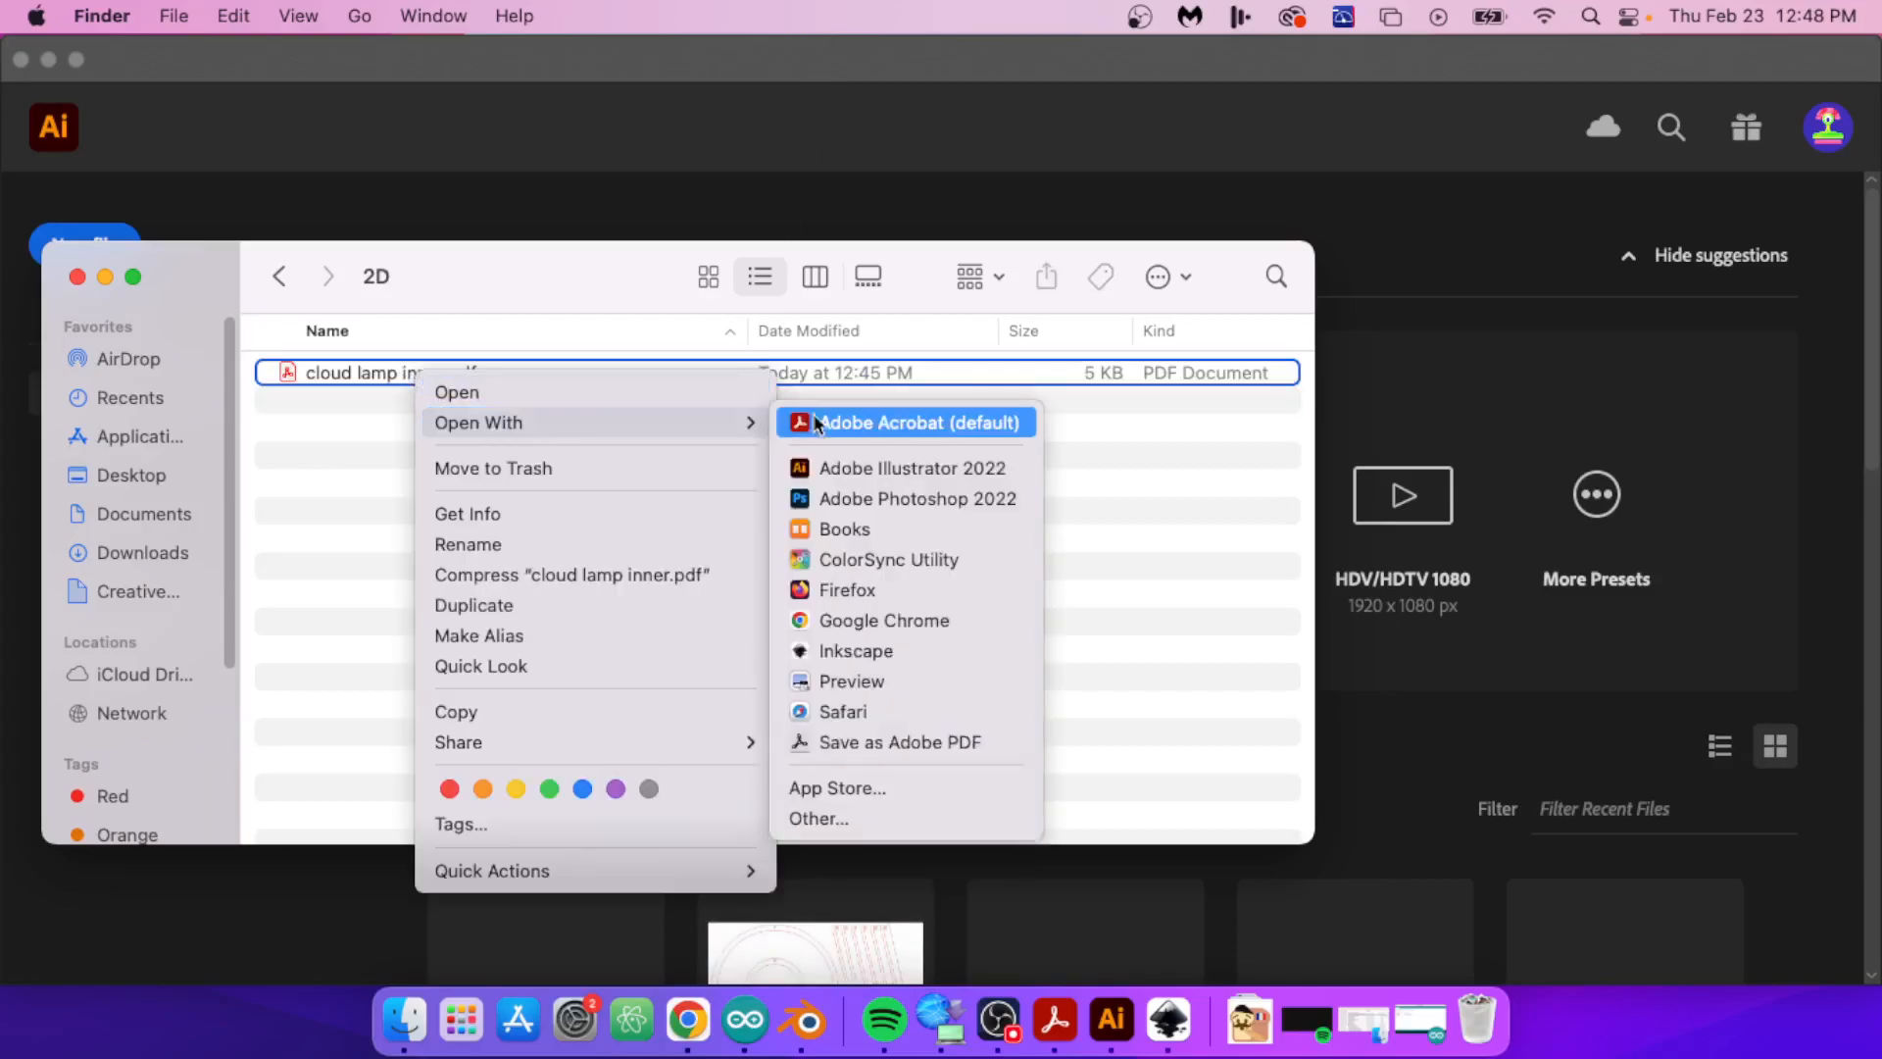
{"action": "left_click", "coordinate": [841, 472]}
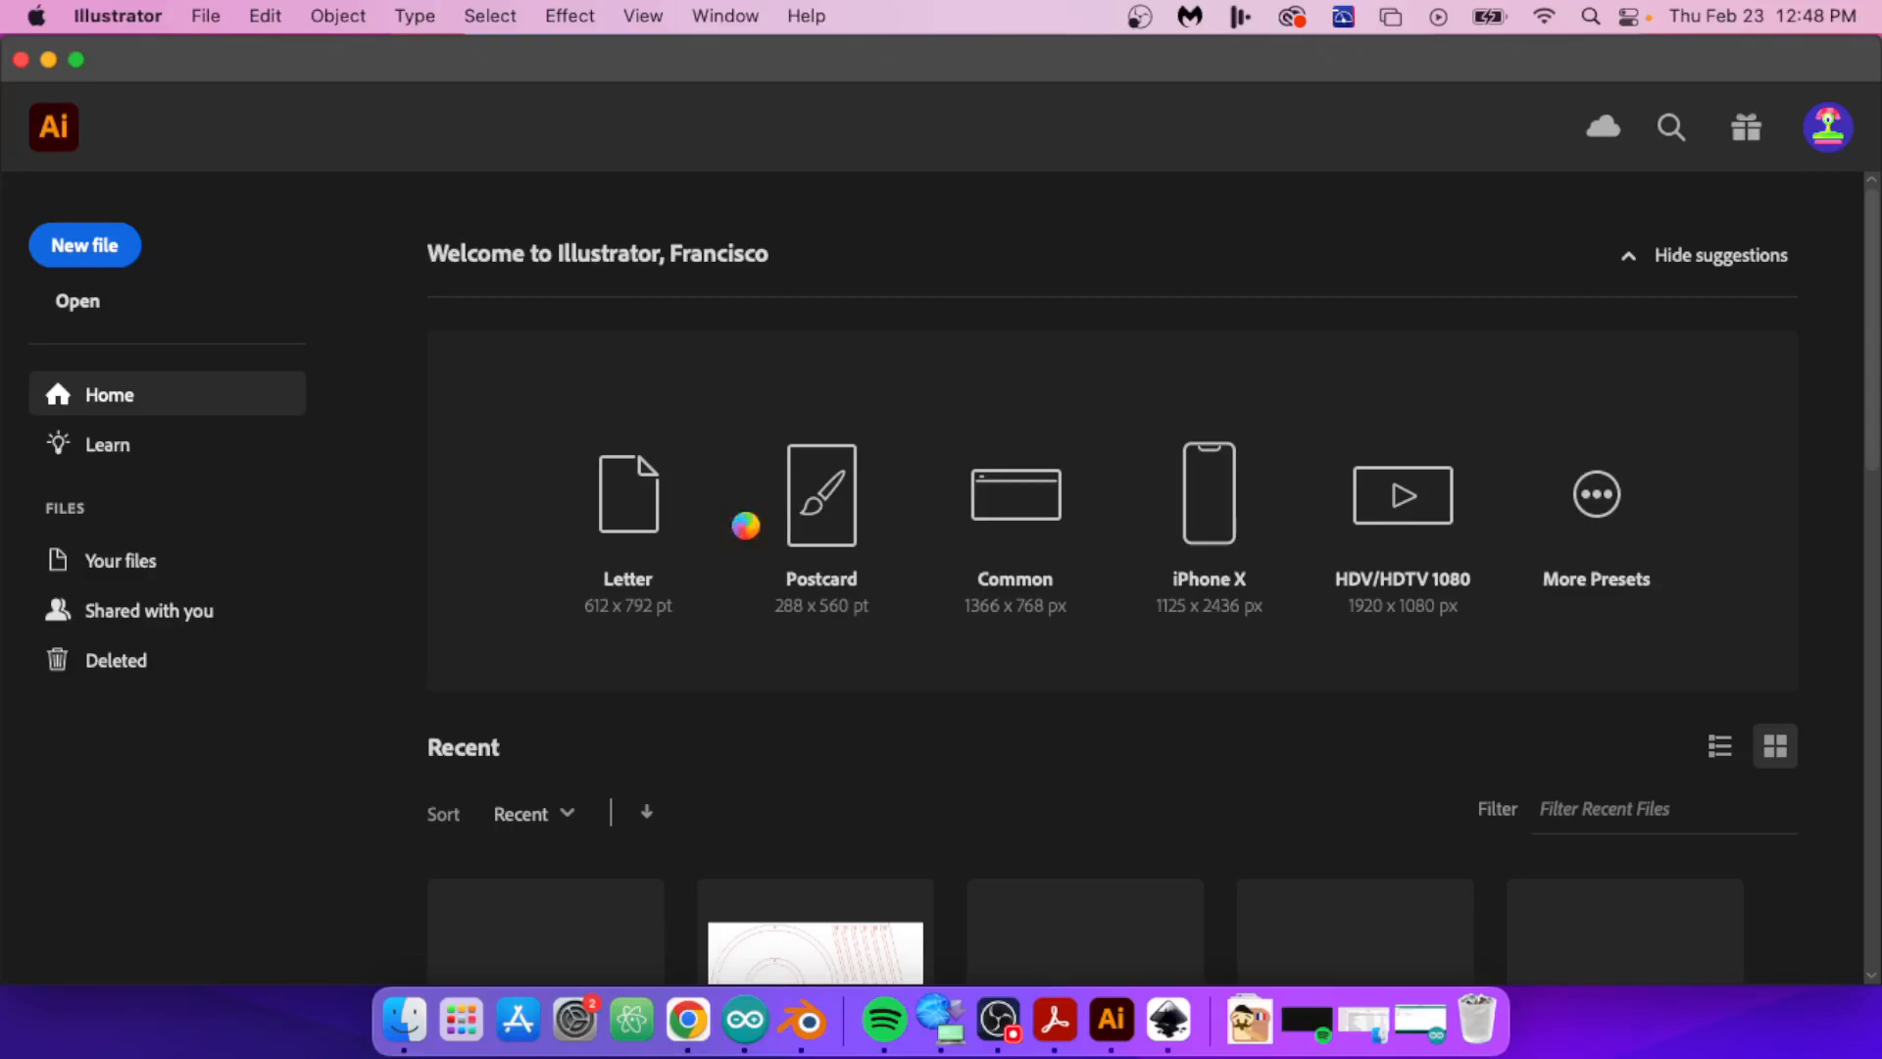
Step: Resize the artboard to 505 mm wide and 300 mm high
{"action": "scroll", "coordinate": [746, 527], "scroll_direction": "left", "scroll_amount": 2, "text": "super"}
{"action": "scroll", "coordinate": [746, 527], "scroll_direction": "down", "scroll_amount": 9, "text": "alt"}
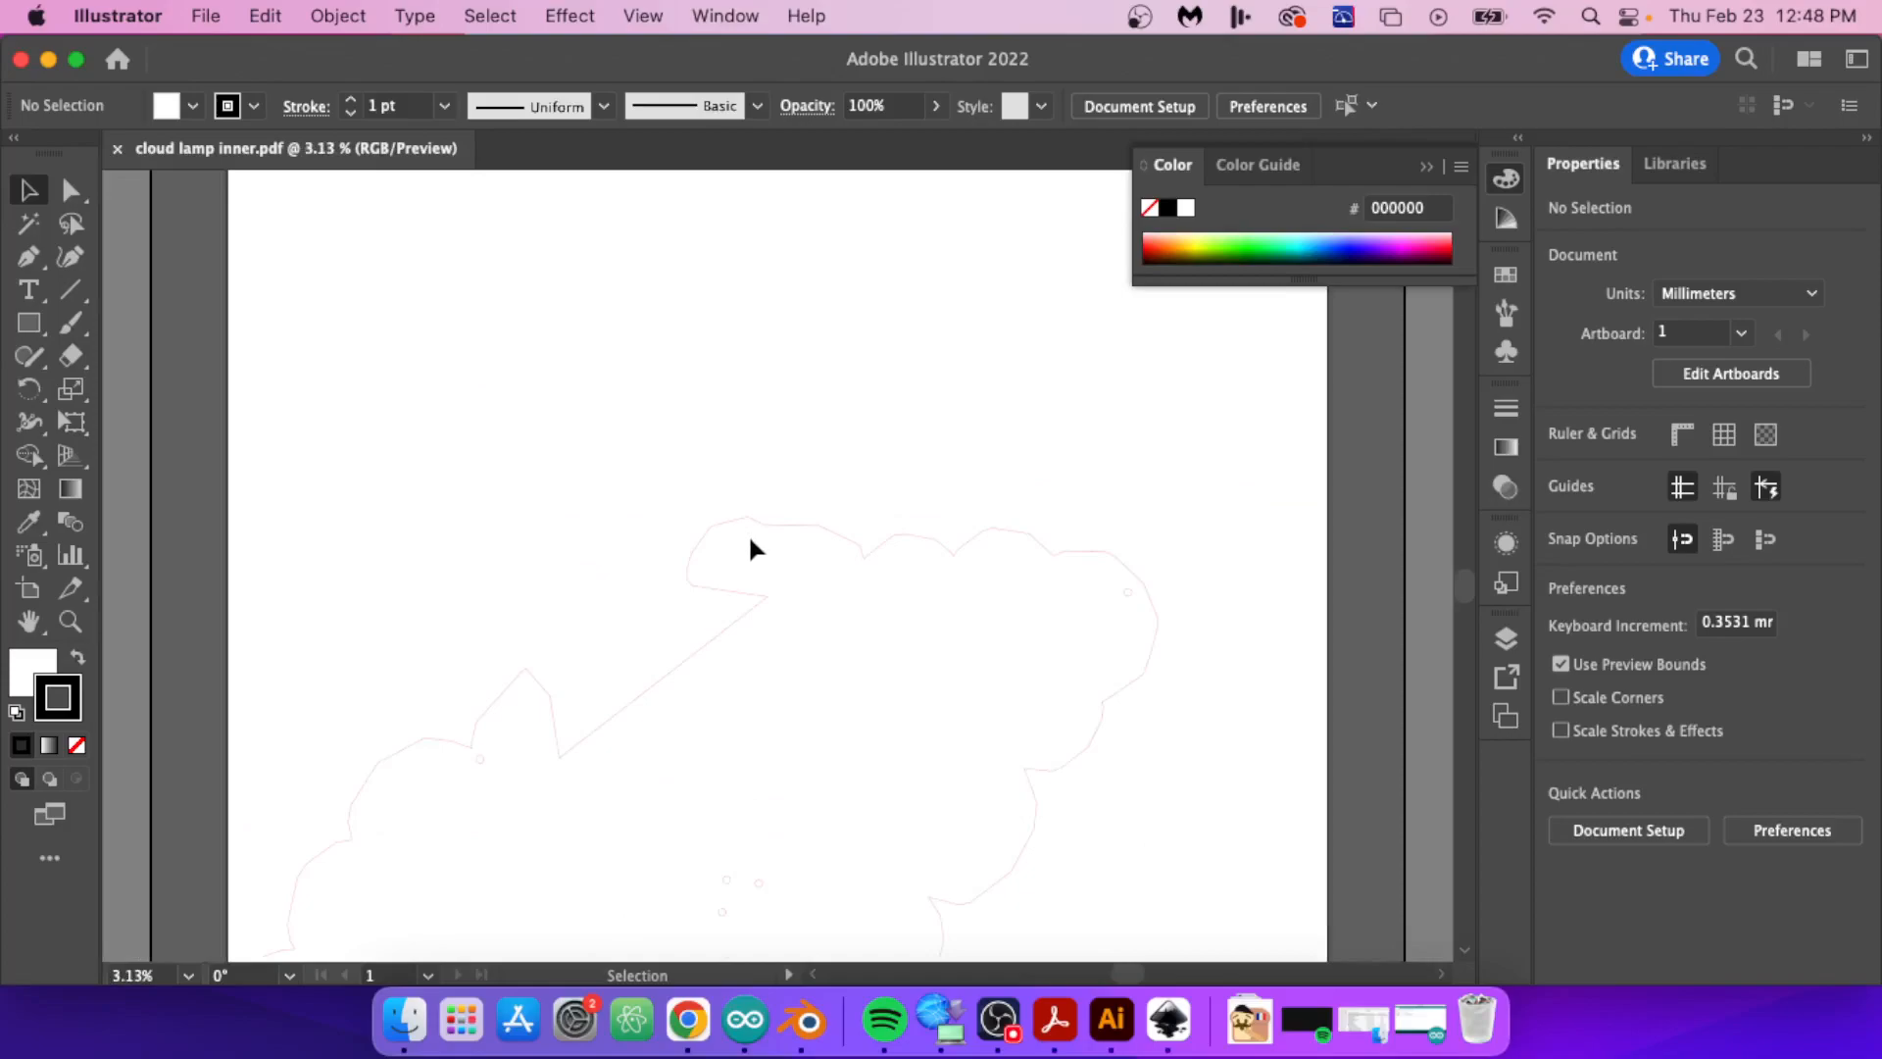
{"action": "scroll", "coordinate": [753, 549], "scroll_direction": "up", "scroll_amount": 5}
{"action": "scroll", "coordinate": [755, 551], "scroll_direction": "down", "scroll_amount": 10}
{"action": "scroll", "coordinate": [755, 551], "scroll_direction": "up", "scroll_amount": 10}
{"action": "scroll", "coordinate": [755, 551], "scroll_direction": "down", "scroll_amount": 3}
{"action": "scroll", "coordinate": [755, 563], "scroll_direction": "down", "scroll_amount": 2}
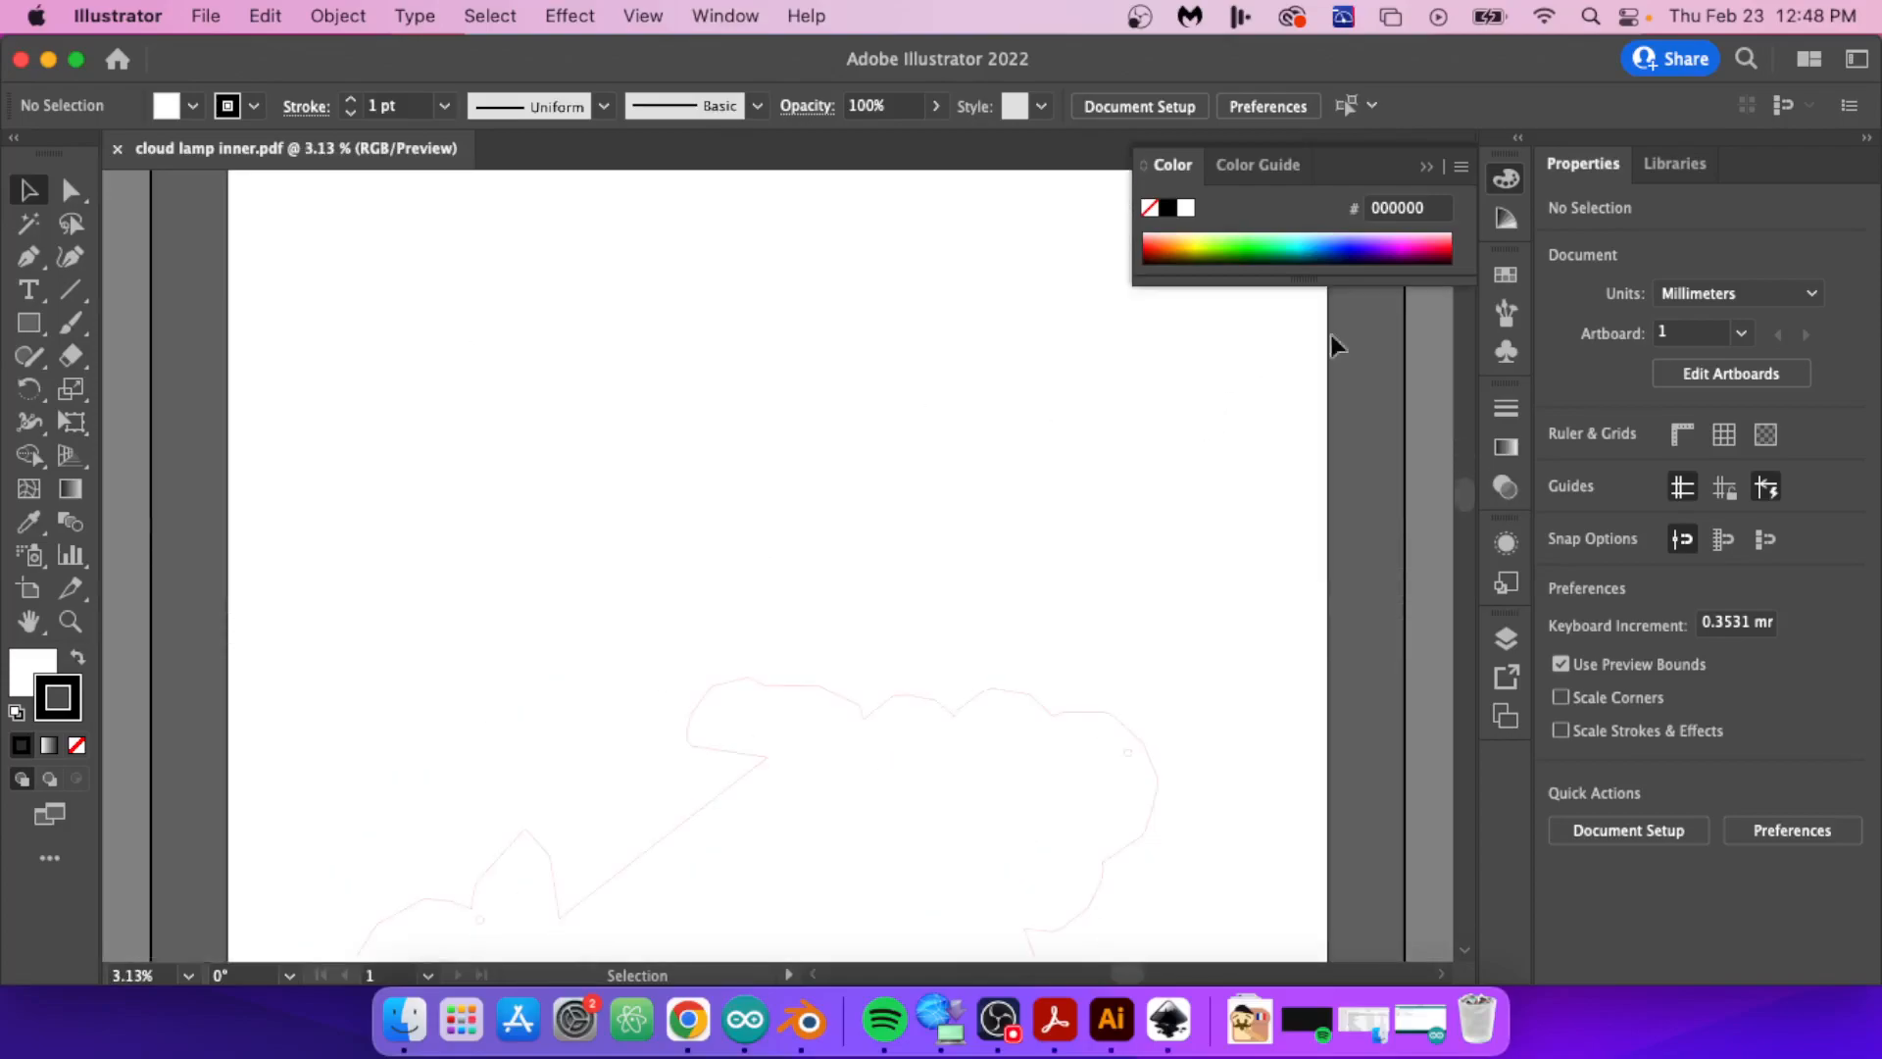
{"action": "left_click", "coordinate": [1701, 373]}
{"action": "left_click", "coordinate": [1769, 285]}
{"action": "double_click", "coordinate": [1769, 284]}
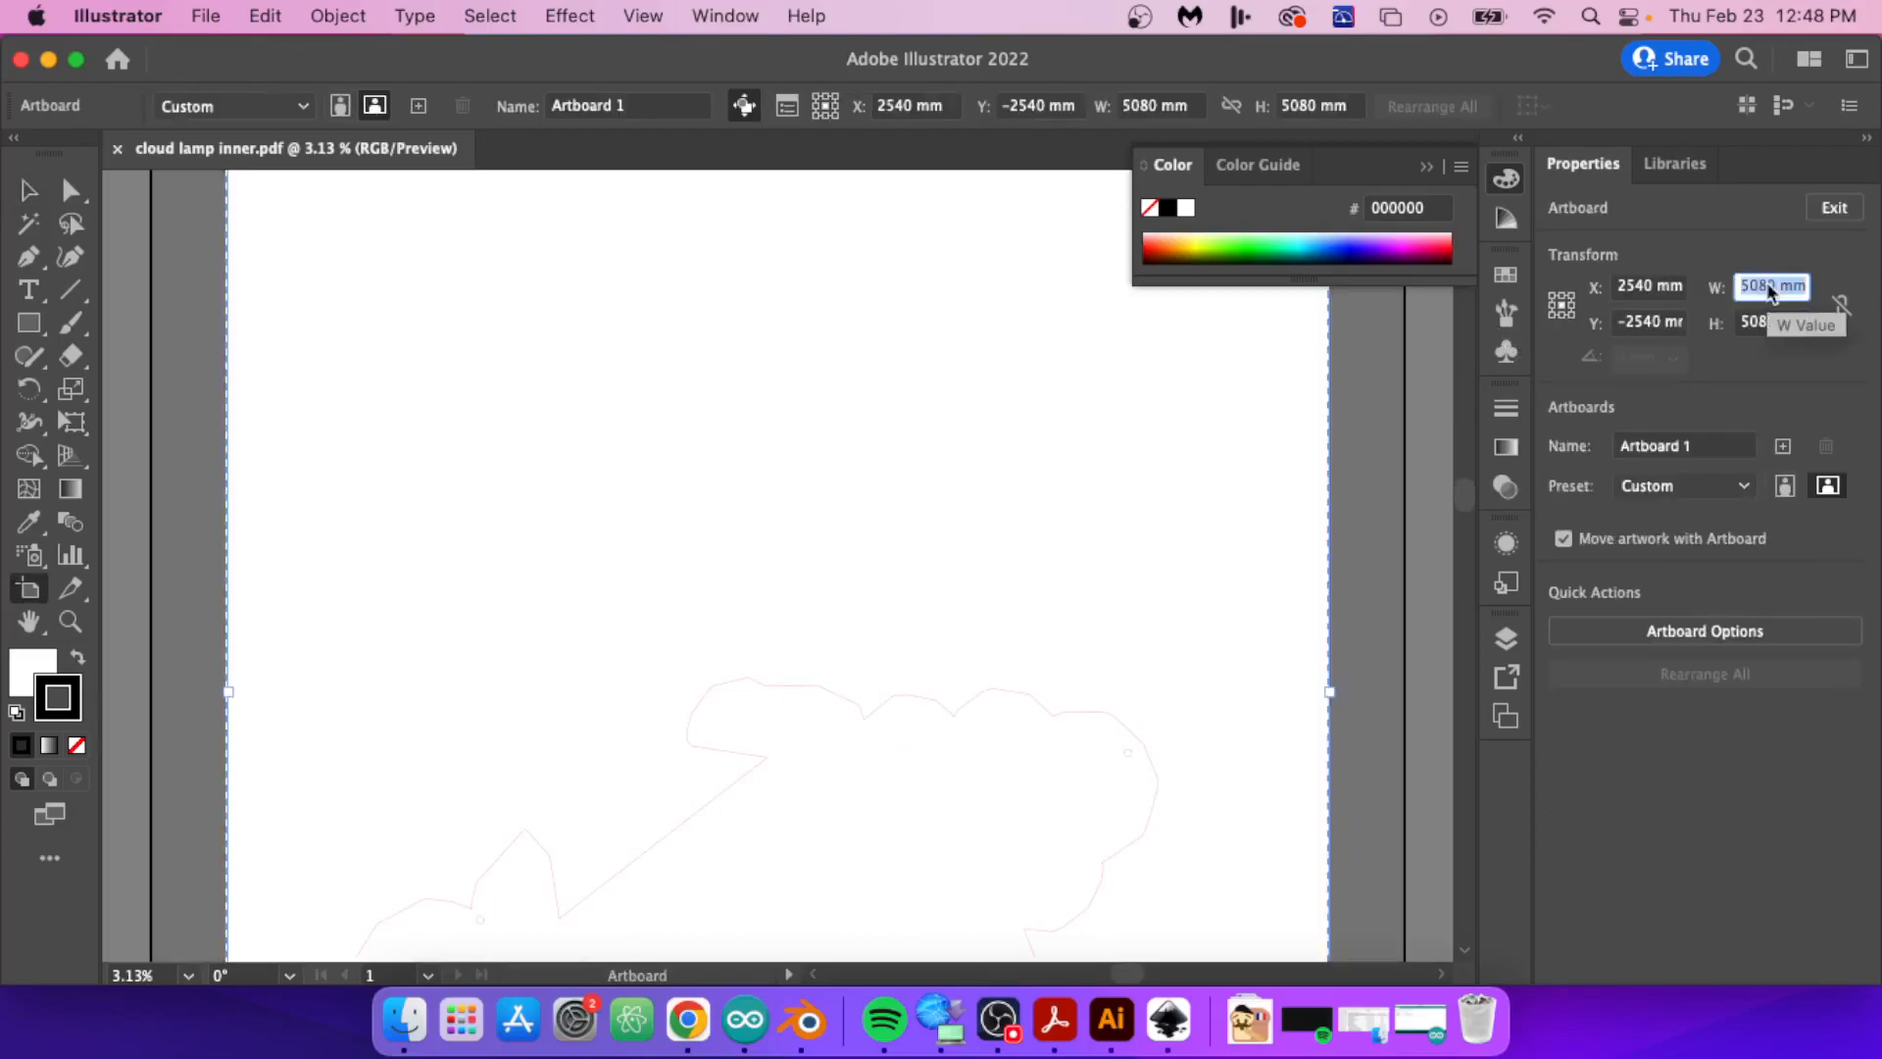
{"action": "type", "text": "505"}
{"action": "key", "text": "Return"}
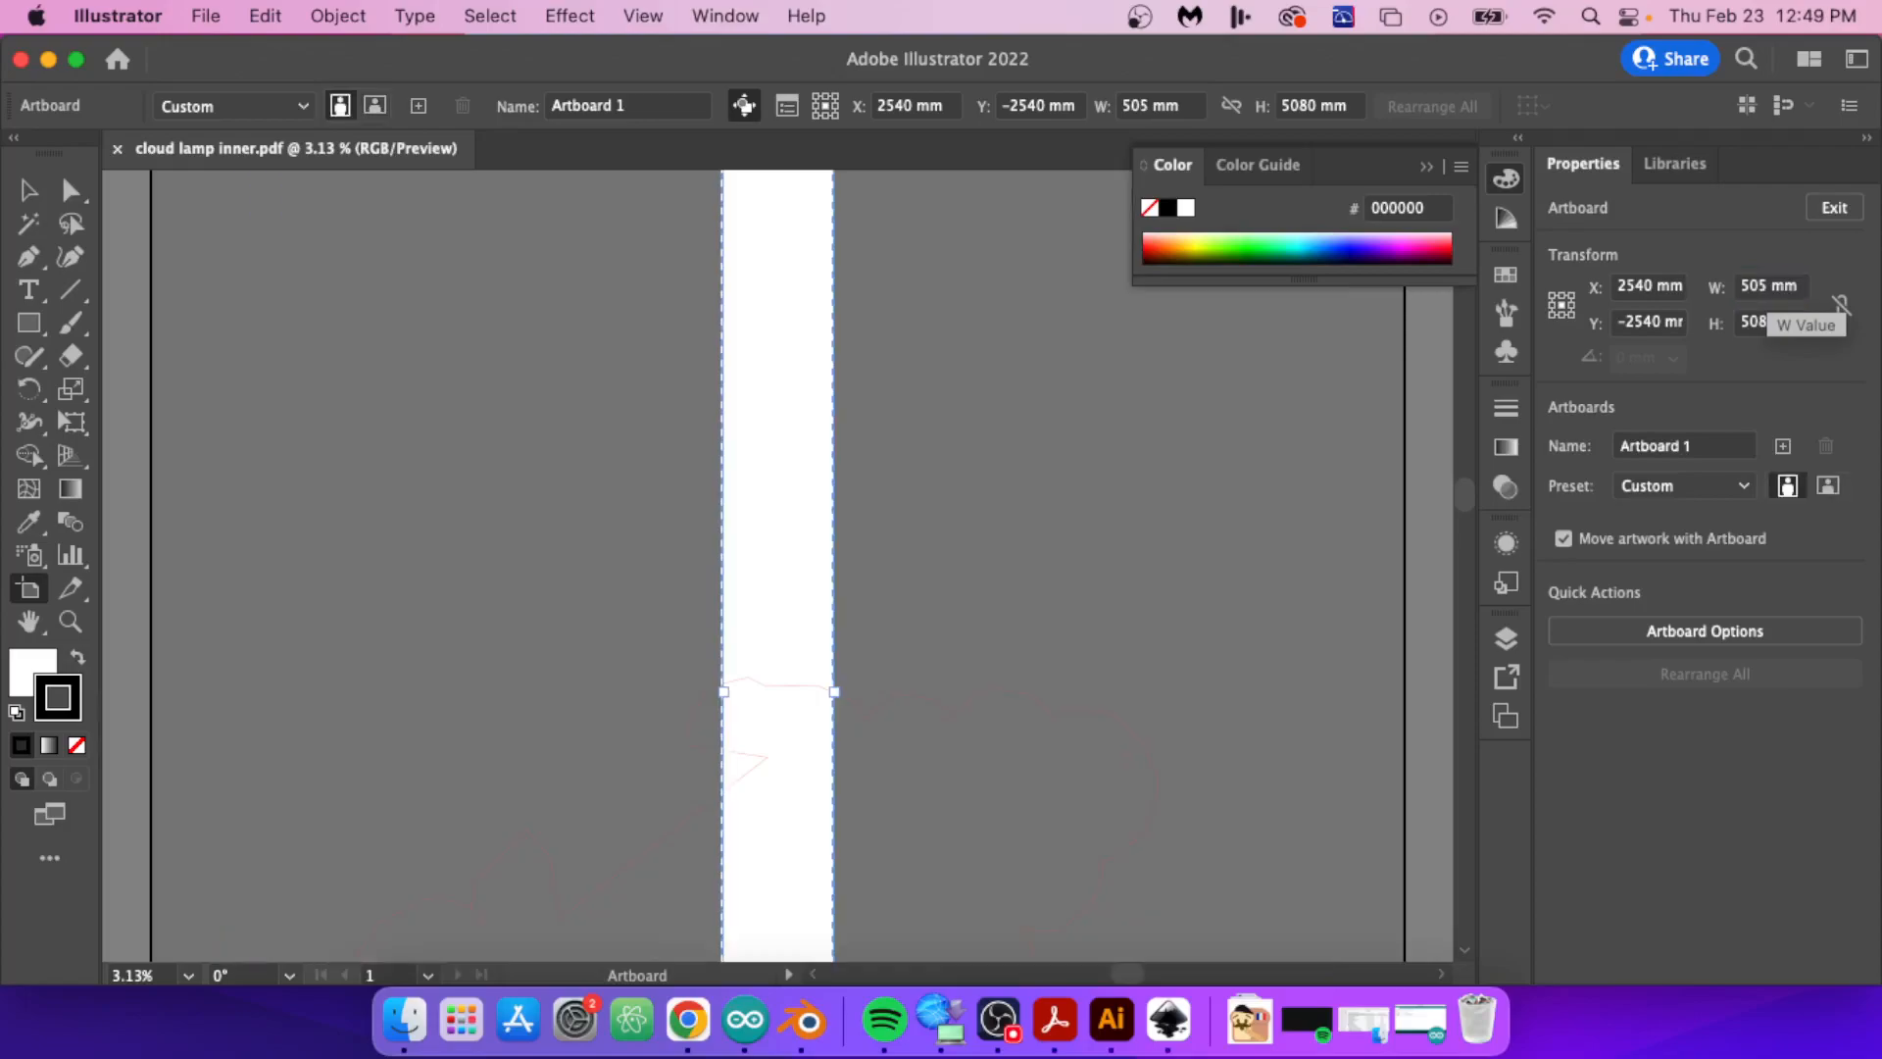
{"action": "double_click", "coordinate": [1752, 320]}
{"action": "type", "text": "300"}
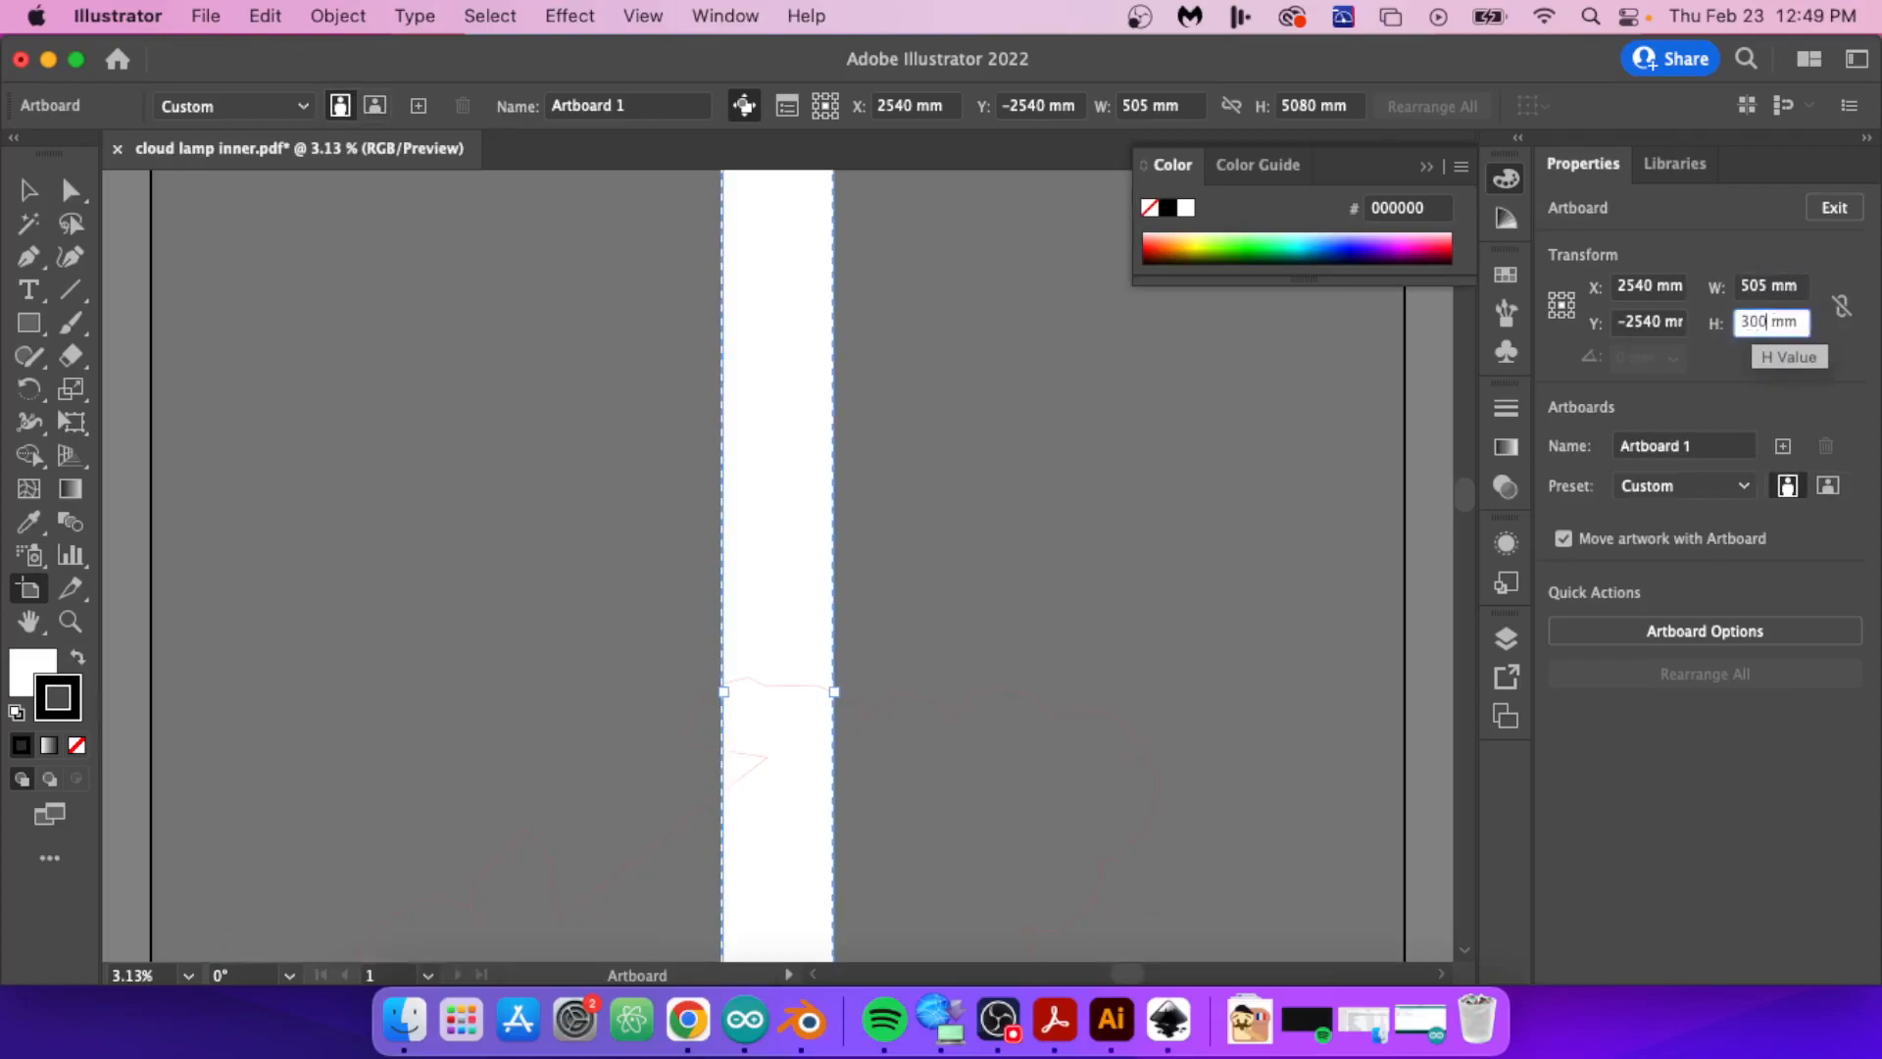
{"action": "key", "text": "Return"}
Step: Select the cloud outline together with all its holes and group them
{"action": "left_click", "coordinate": [29, 190]}
{"action": "left_click_drag", "start_coordinate": [585, 616], "coordinate": [1168, 764]}
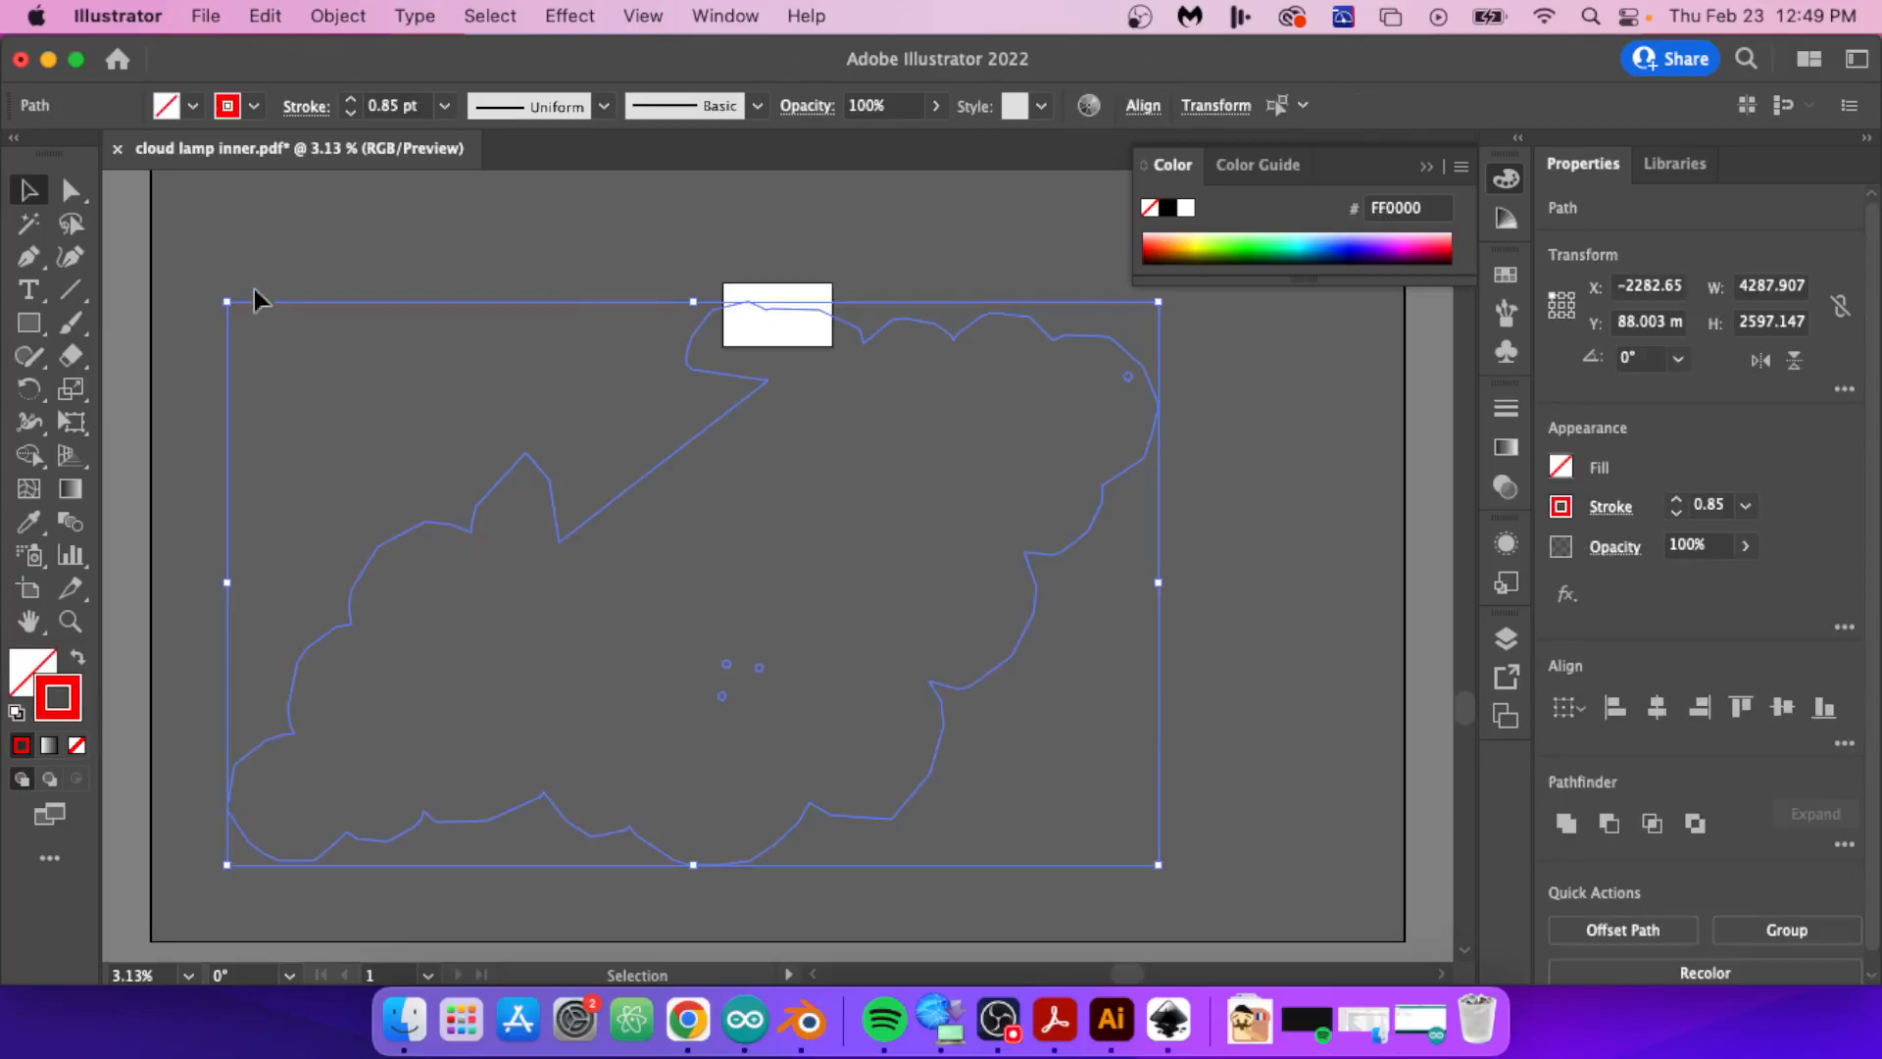
{"action": "left_click", "coordinate": [191, 254]}
{"action": "left_click_drag", "start_coordinate": [770, 582], "coordinate": [1070, 753]}
{"action": "mouse_move", "coordinate": [1216, 907]}
{"action": "left_mouse_down"}
{"action": "mouse_move", "coordinate": [1252, 932]}
{"action": "mouse_move", "coordinate": [1218, 912]}
{"action": "left_mouse_up"}
{"action": "right_click", "coordinate": [990, 678]}
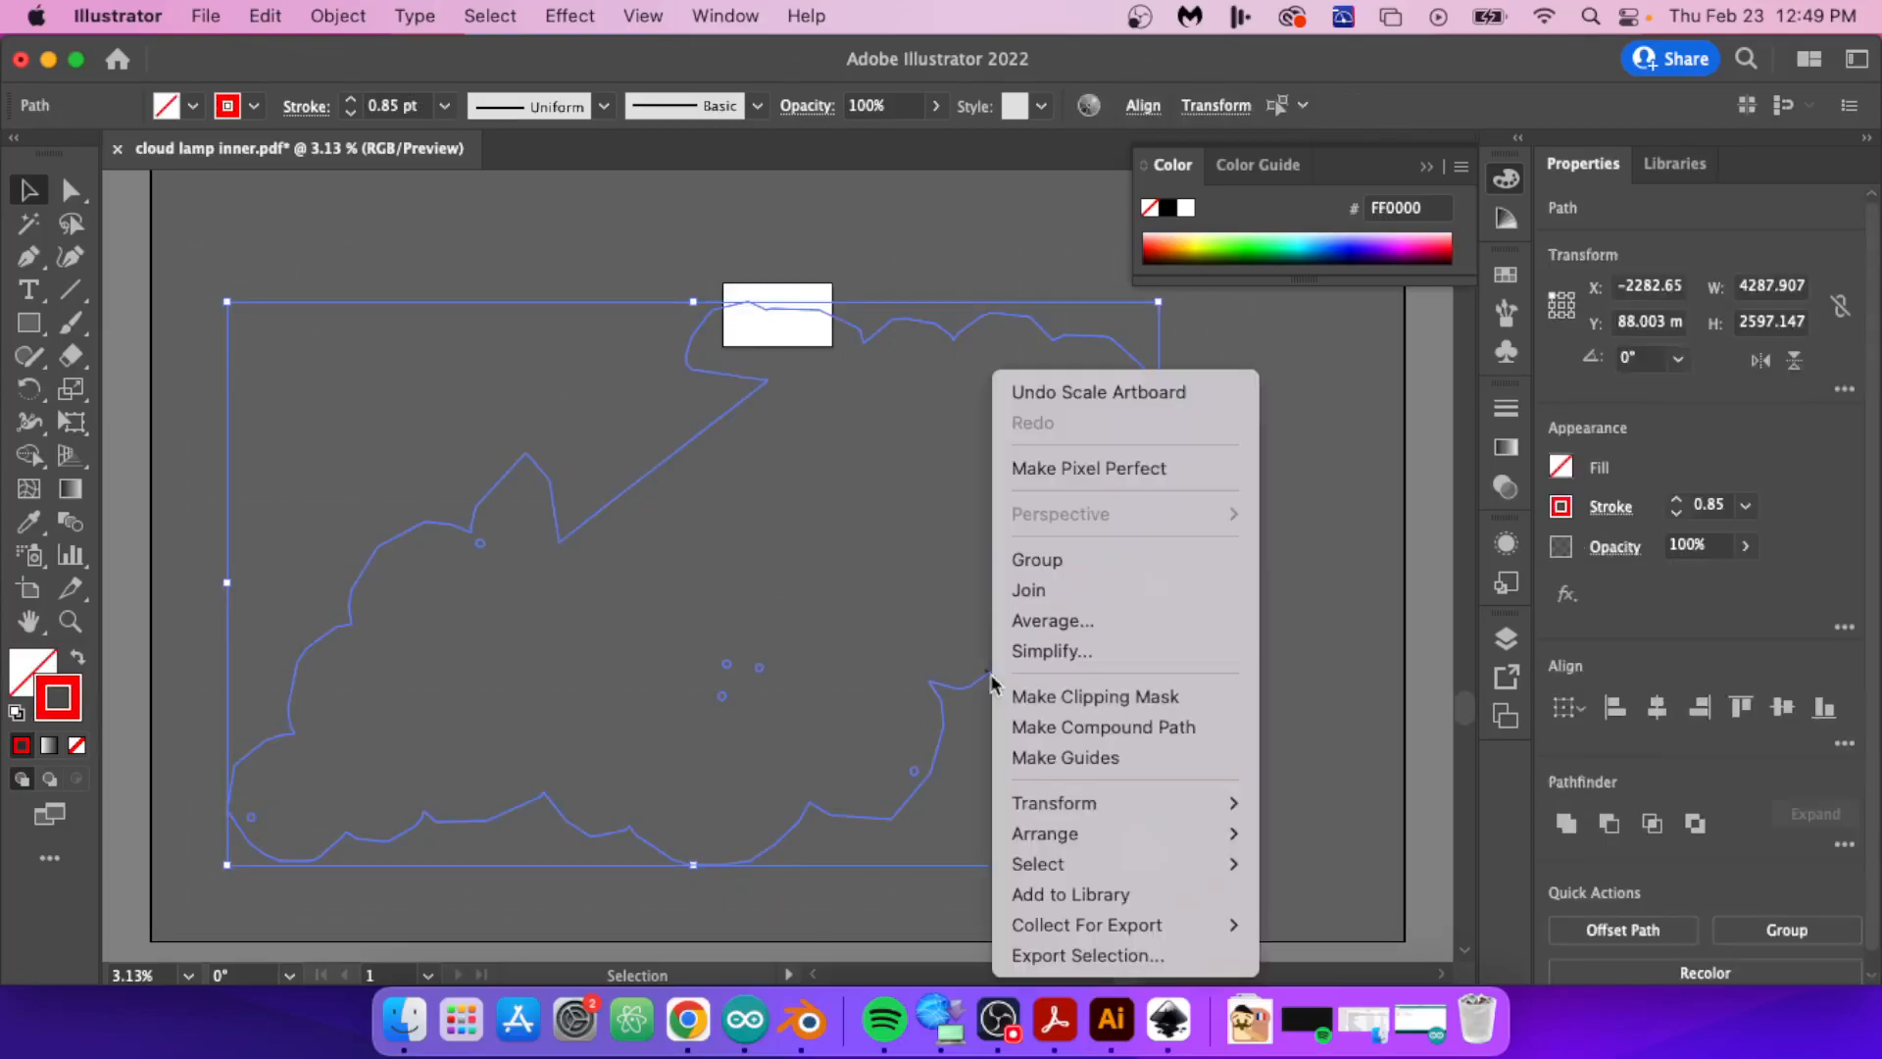
{"action": "left_click", "coordinate": [1037, 561]}
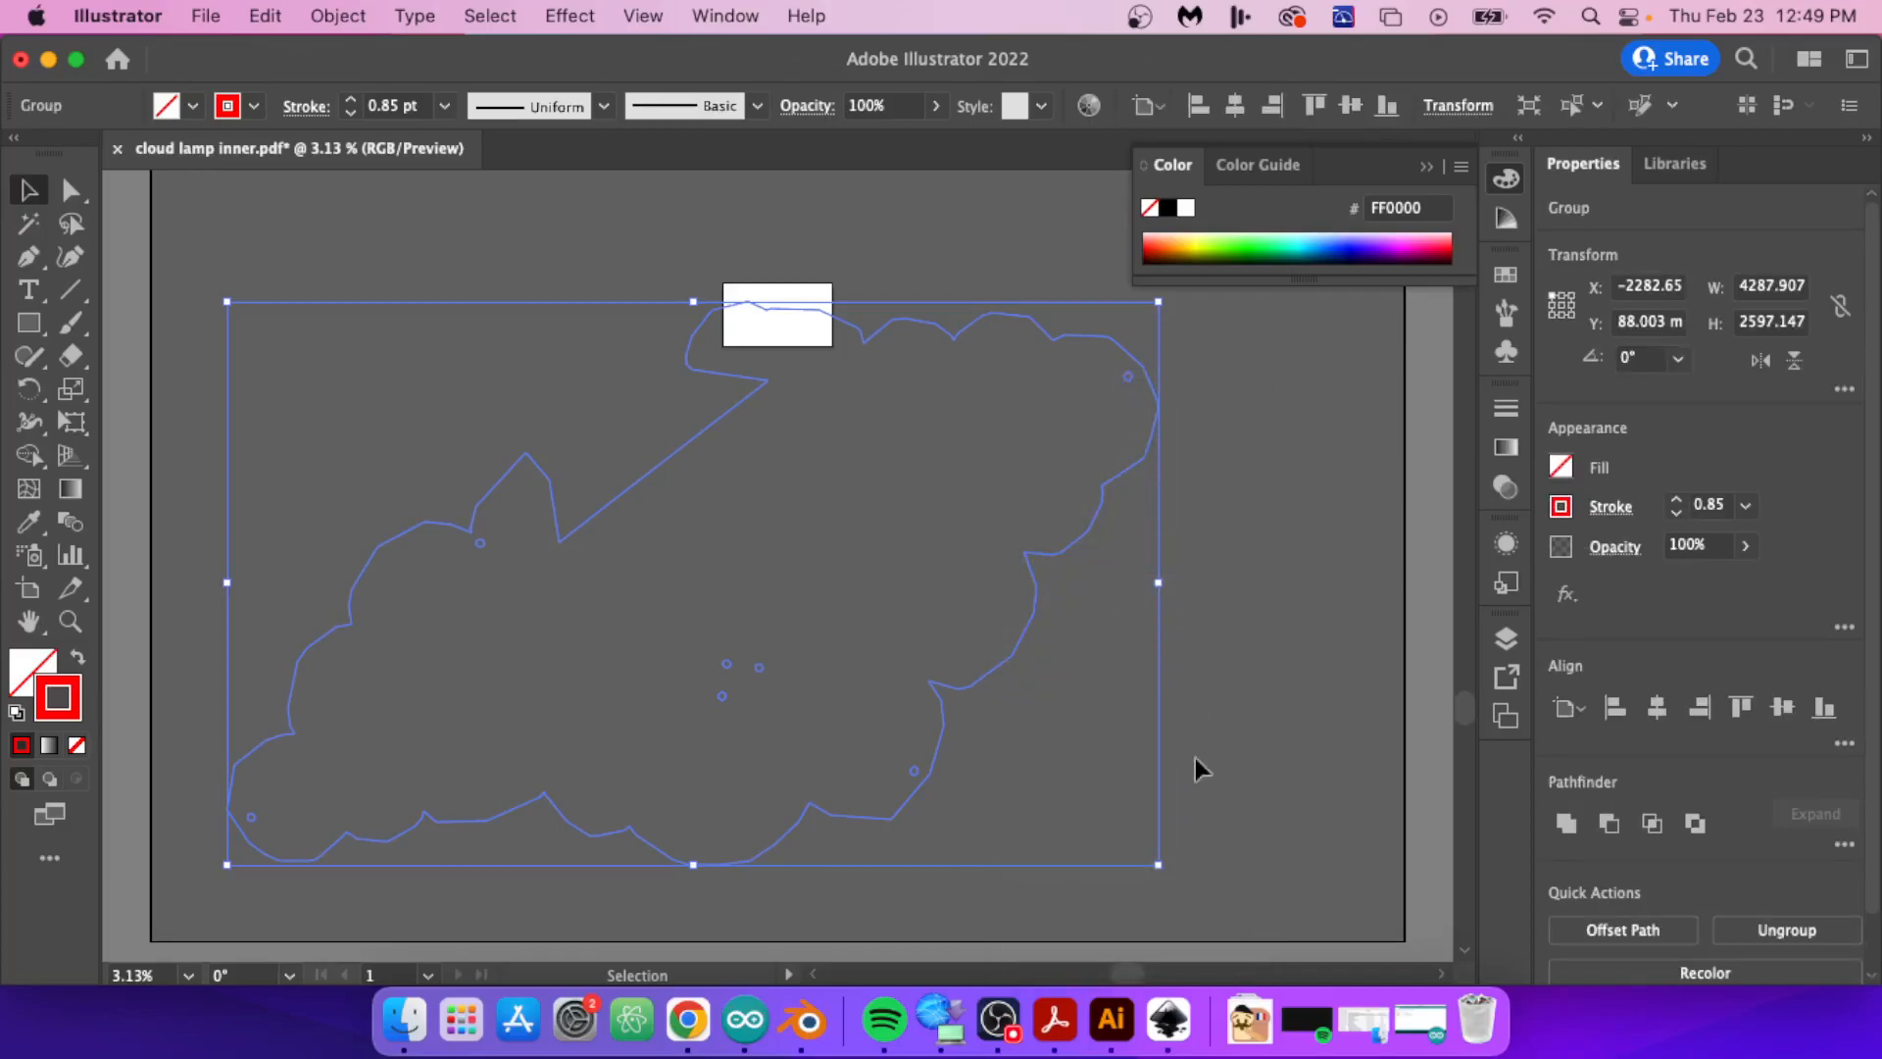
Step: Scale the cloud group uniformly to 10%
{"action": "left_click", "coordinate": [244, 239]}
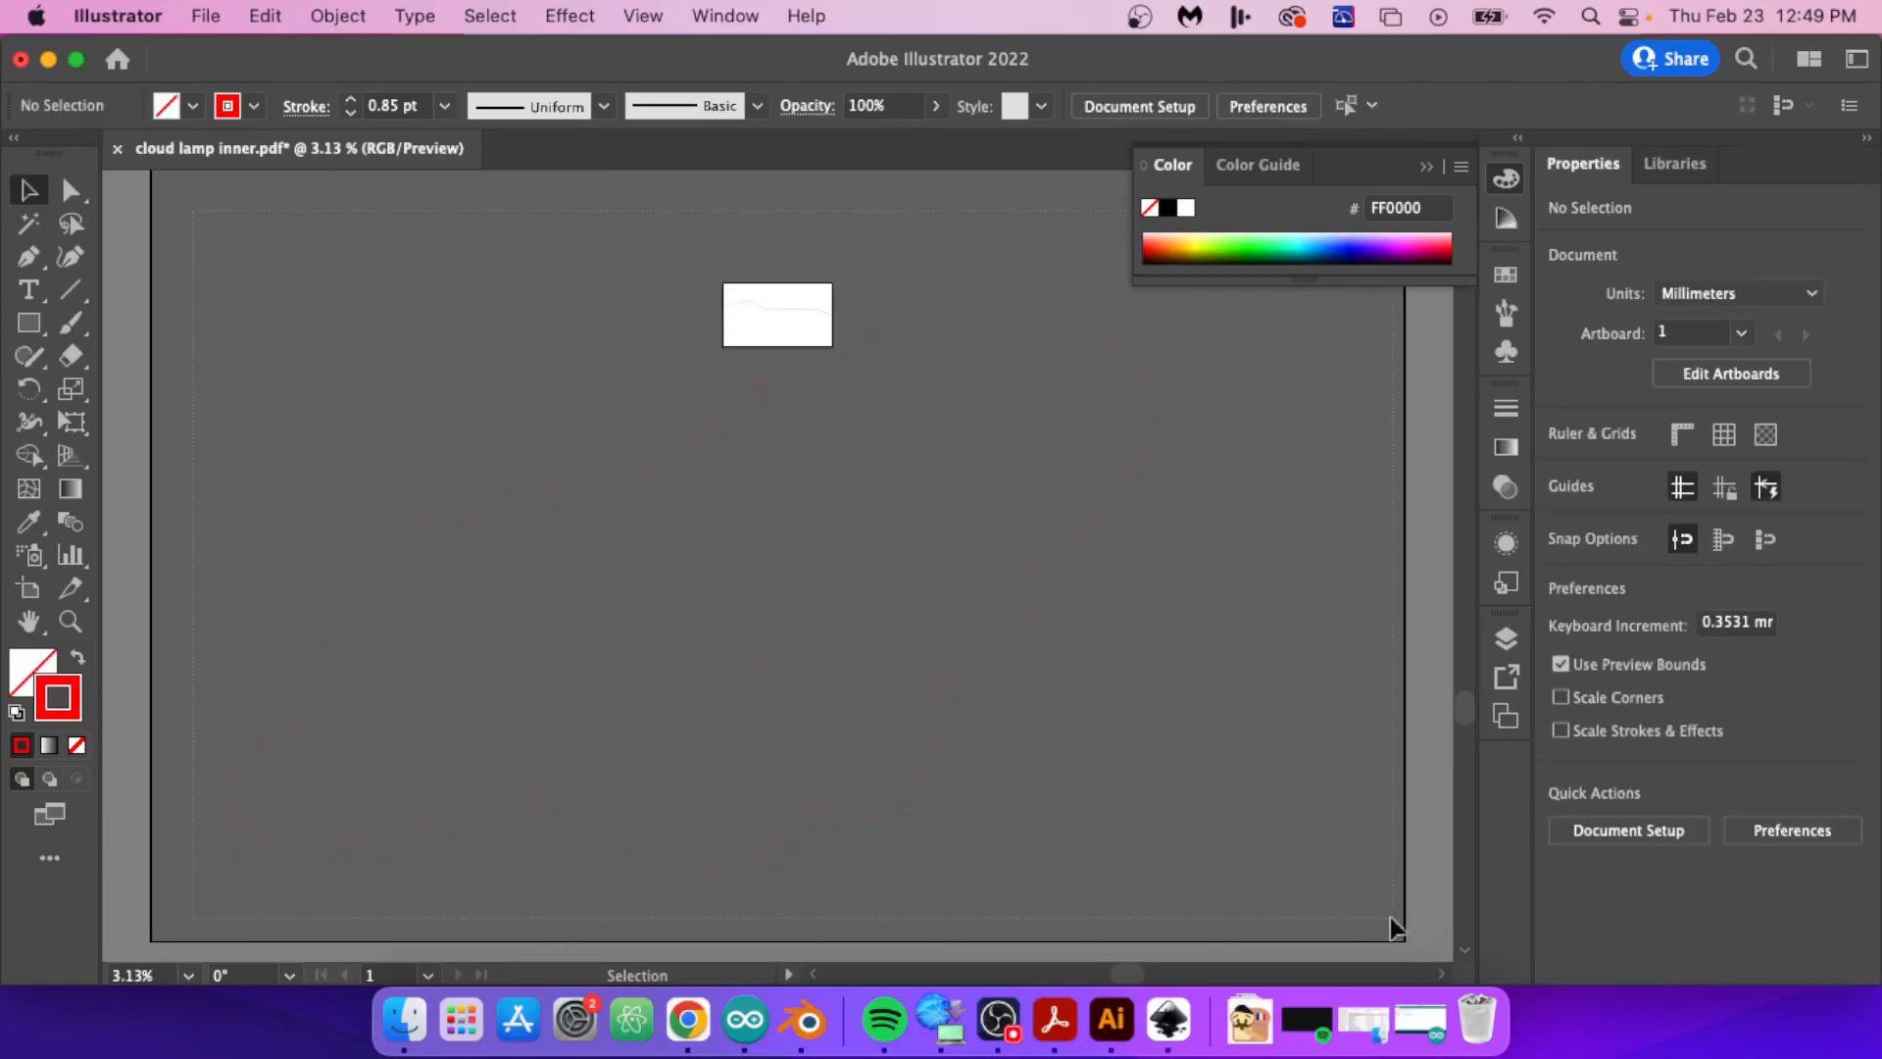
{"action": "key", "text": "super+a"}
{"action": "left_click", "coordinate": [339, 15]}
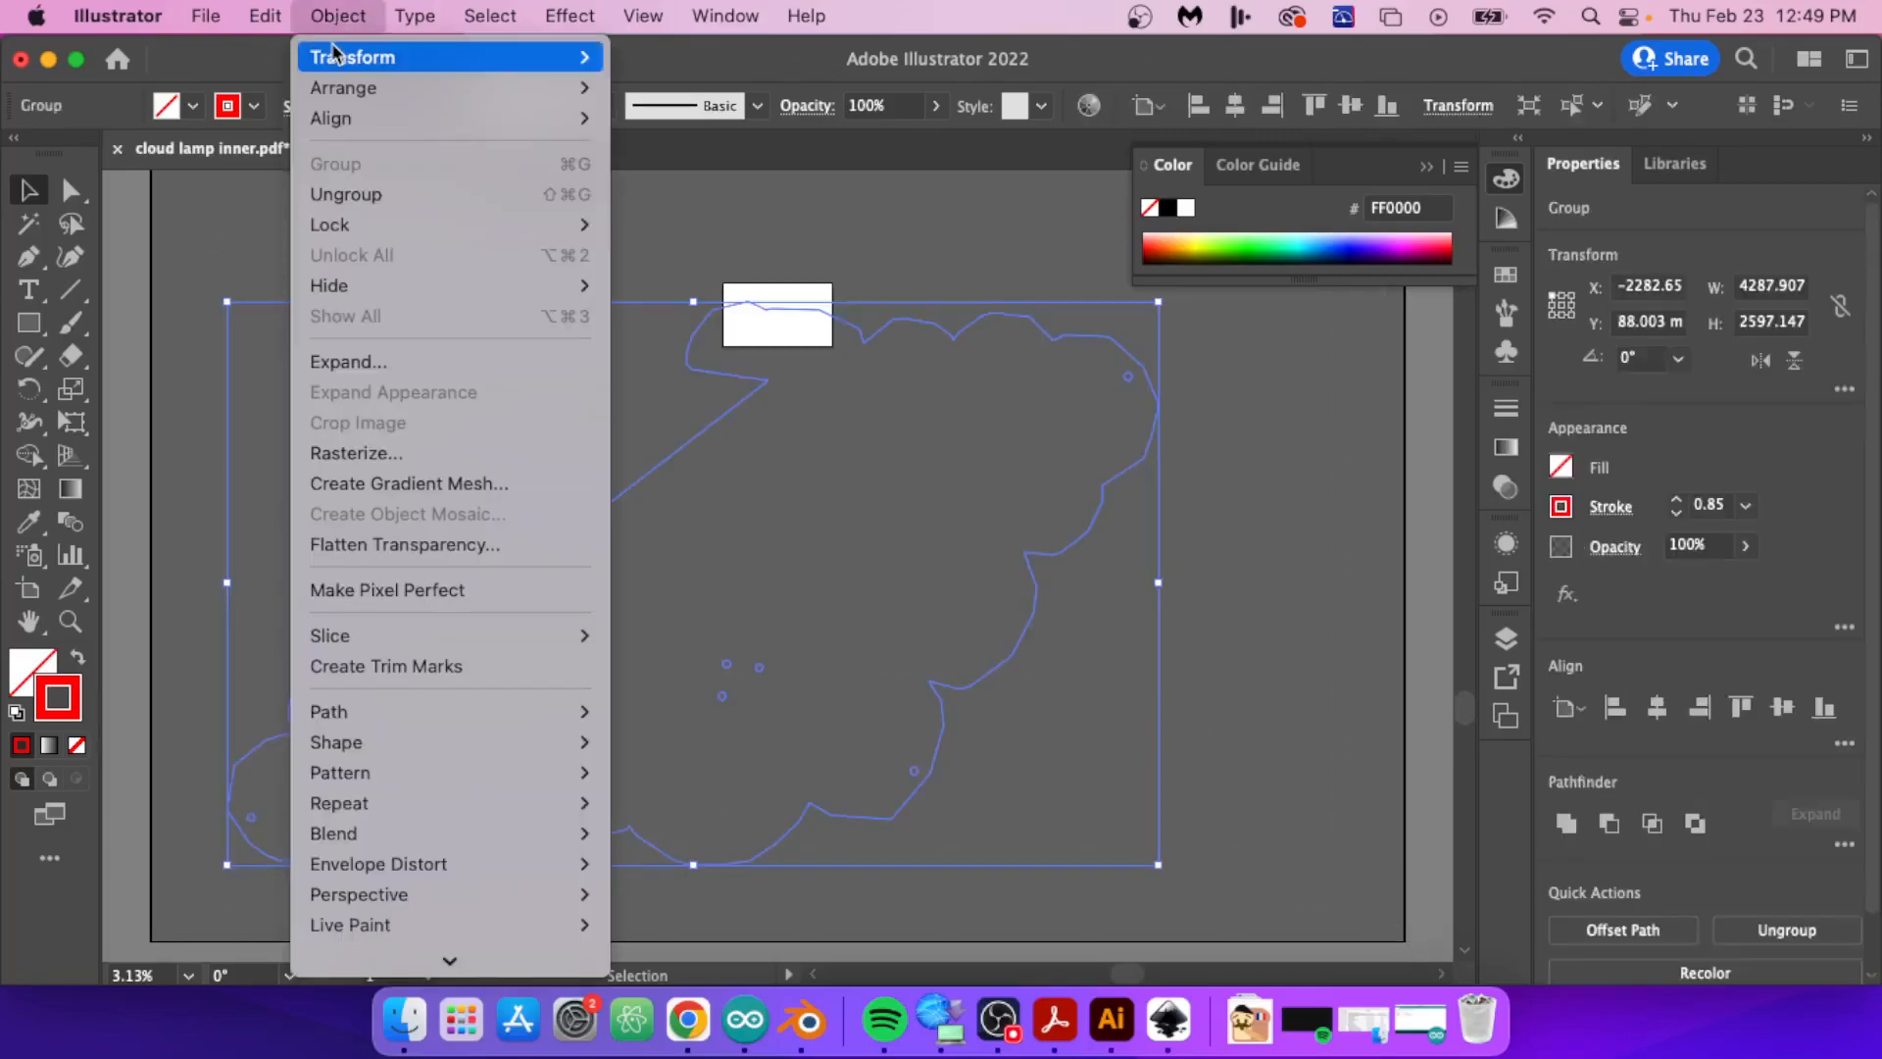
{"action": "mouse_move", "coordinate": [392, 57]}
{"action": "left_click", "coordinate": [652, 194]}
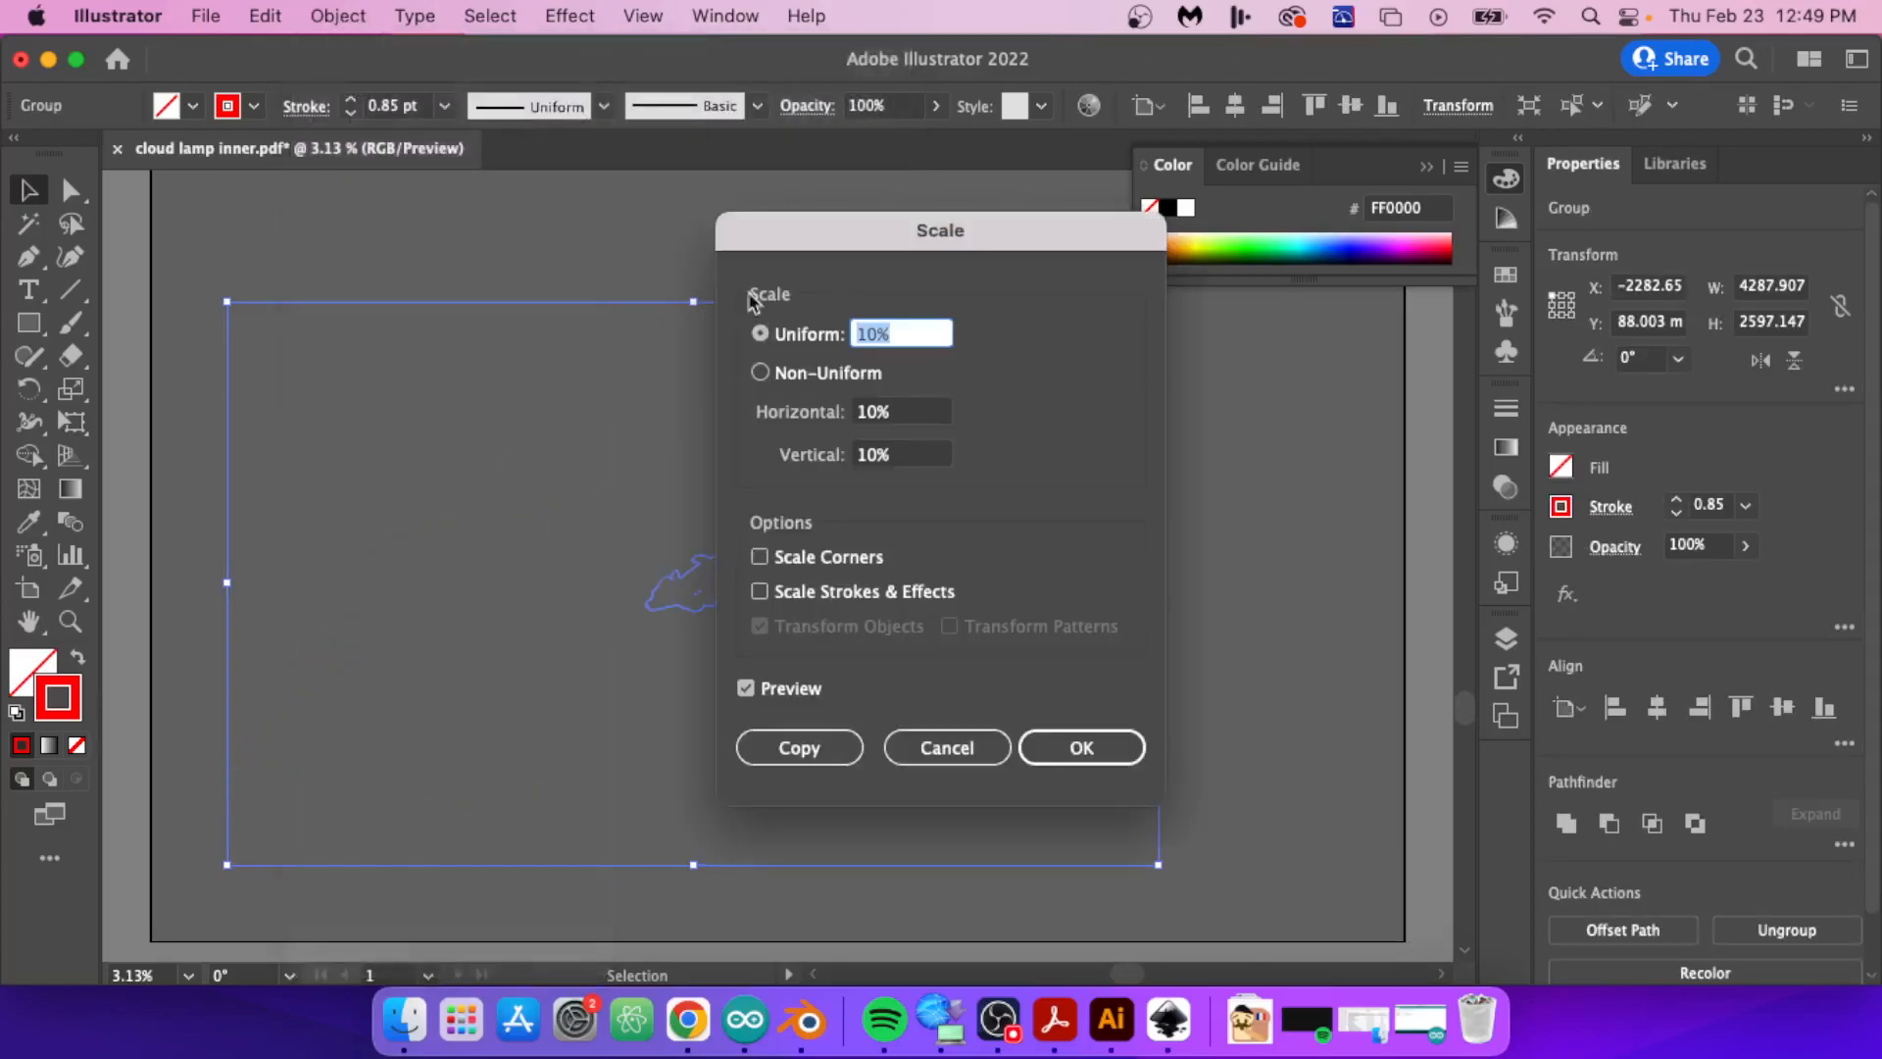
{"action": "left_click", "coordinate": [1054, 753]}
Step: Move the scaled cloud group onto the artboard so it fits inside its borders, and deselect it
{"action": "left_click_drag", "start_coordinate": [697, 601], "coordinate": [782, 334]}
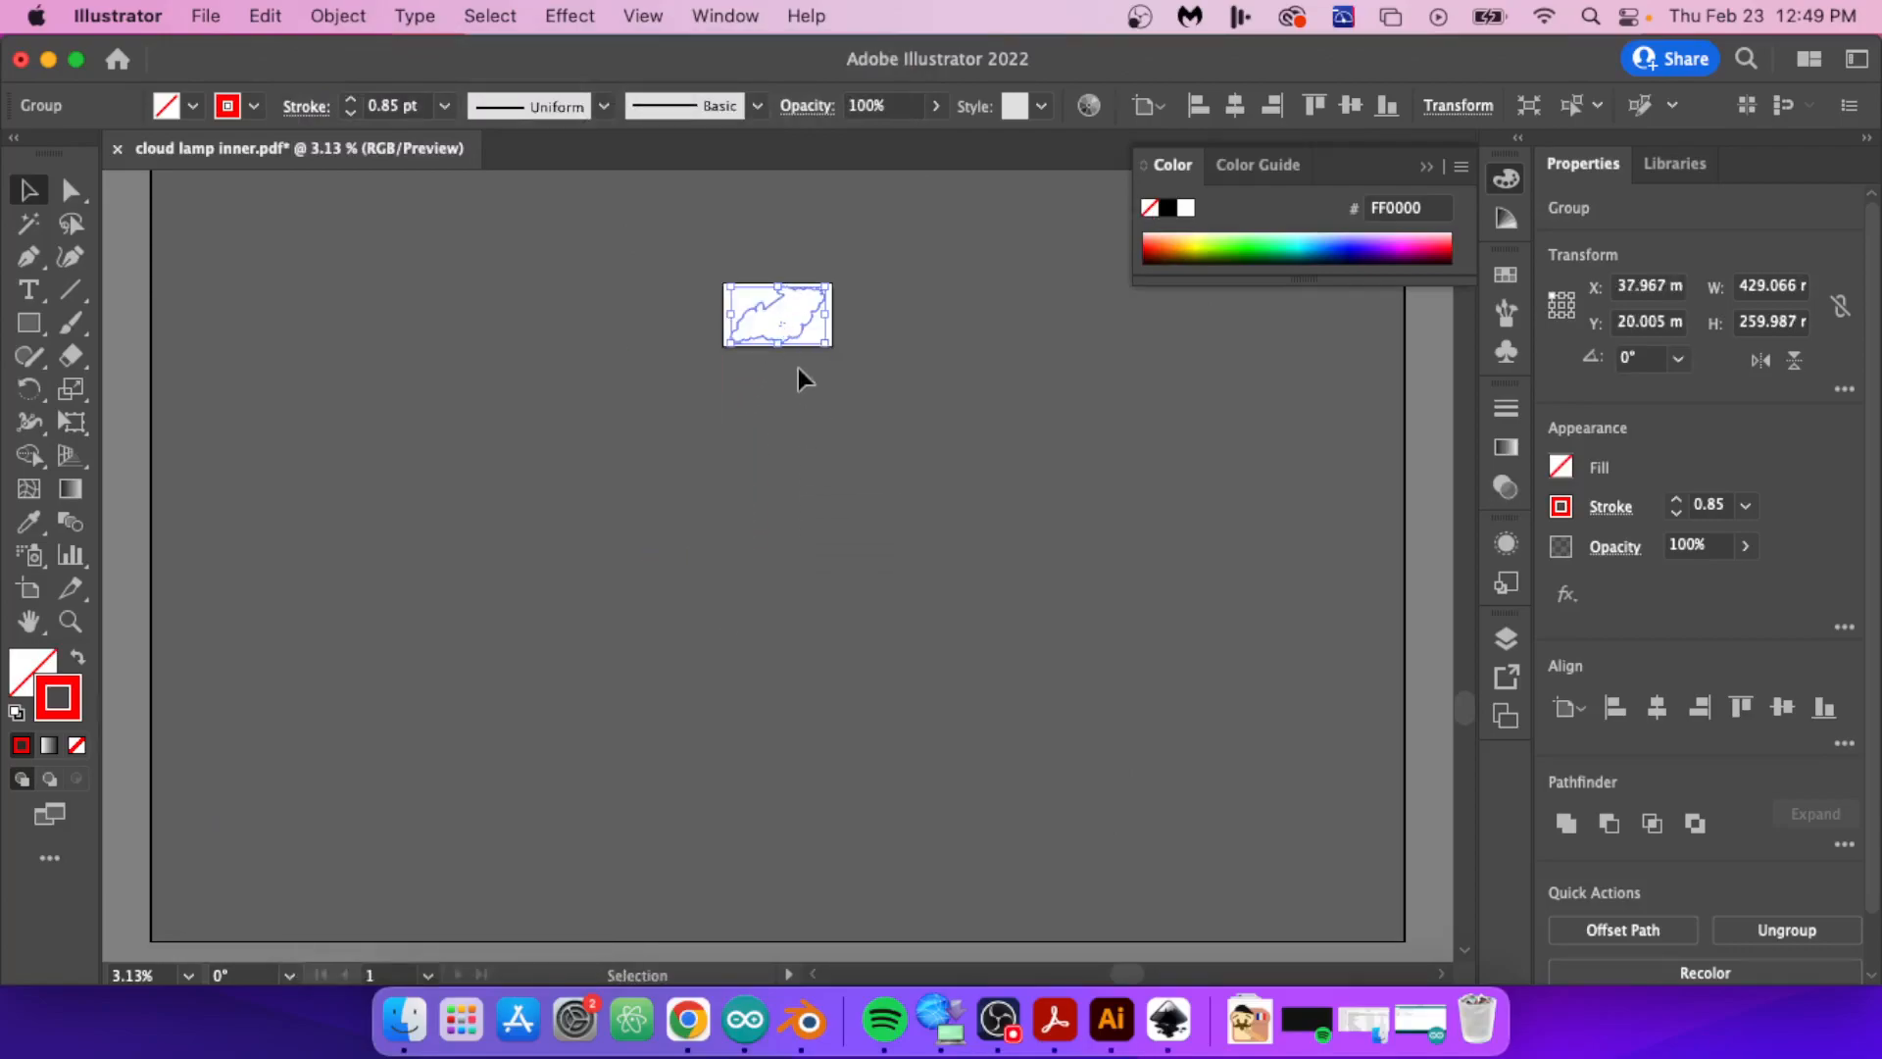
{"action": "scroll", "coordinate": [784, 324], "scroll_direction": "up", "scroll_amount": 6, "text": "alt"}
{"action": "scroll", "coordinate": [926, 365], "scroll_direction": "up", "scroll_amount": 5}
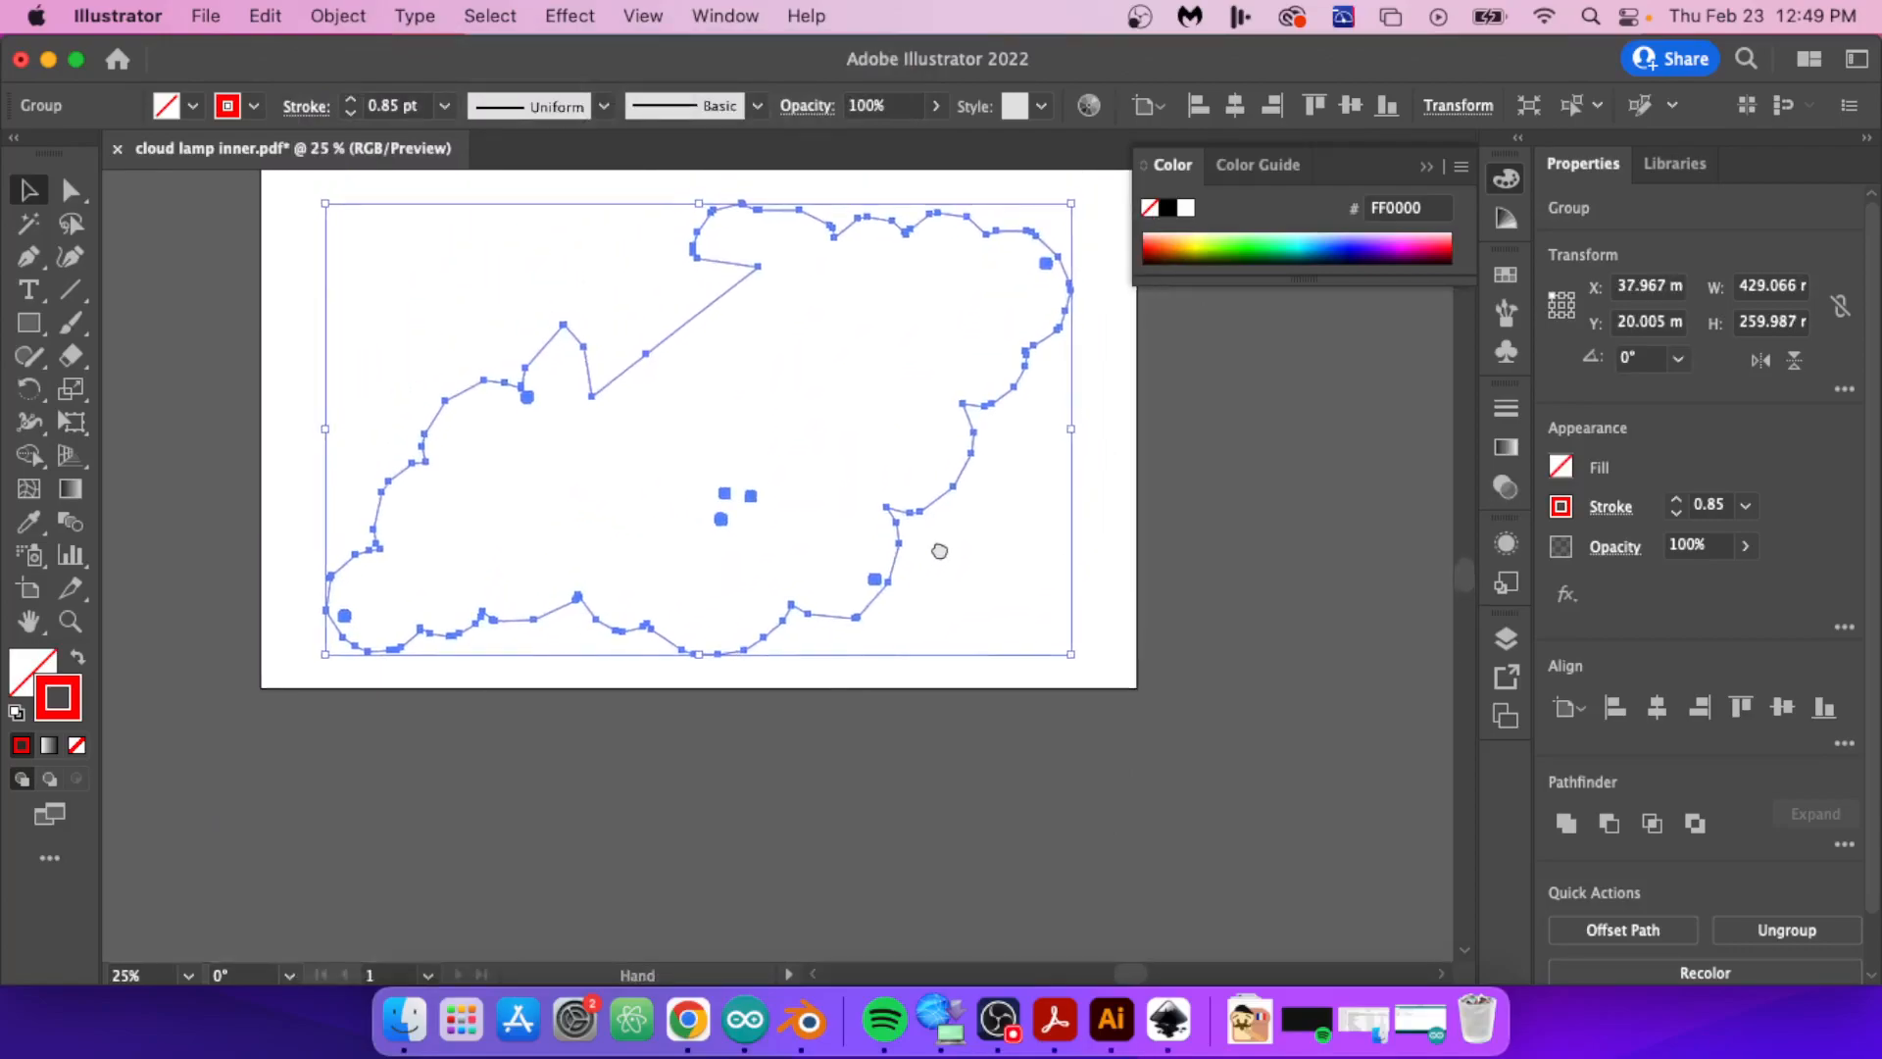
{"action": "left_click", "coordinate": [932, 483]}
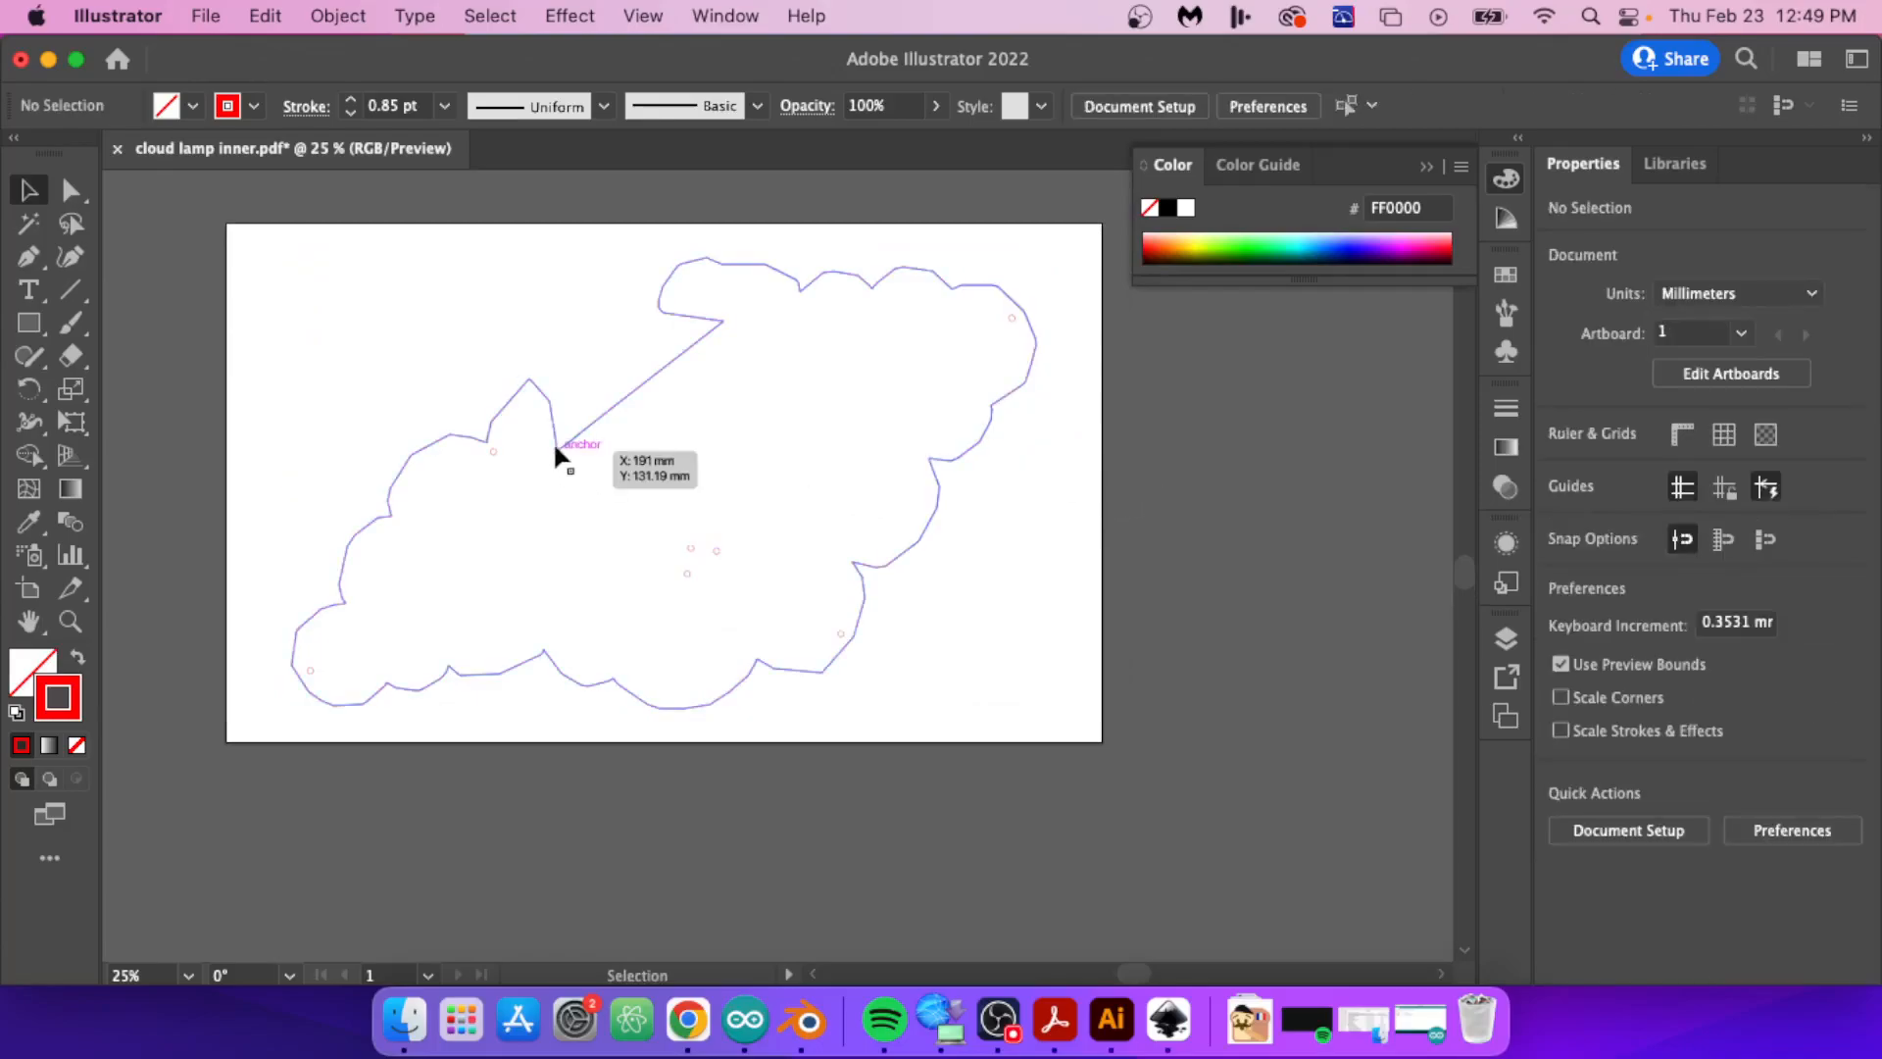
Step: Draw a reference rectangle about 12 mm high inside the cloud and set its width to 121 mm
{"action": "key", "text": "m"}
{"action": "left_click_drag", "start_coordinate": [596, 461], "coordinate": [781, 482]}
{"action": "left_click", "coordinate": [1754, 285]}
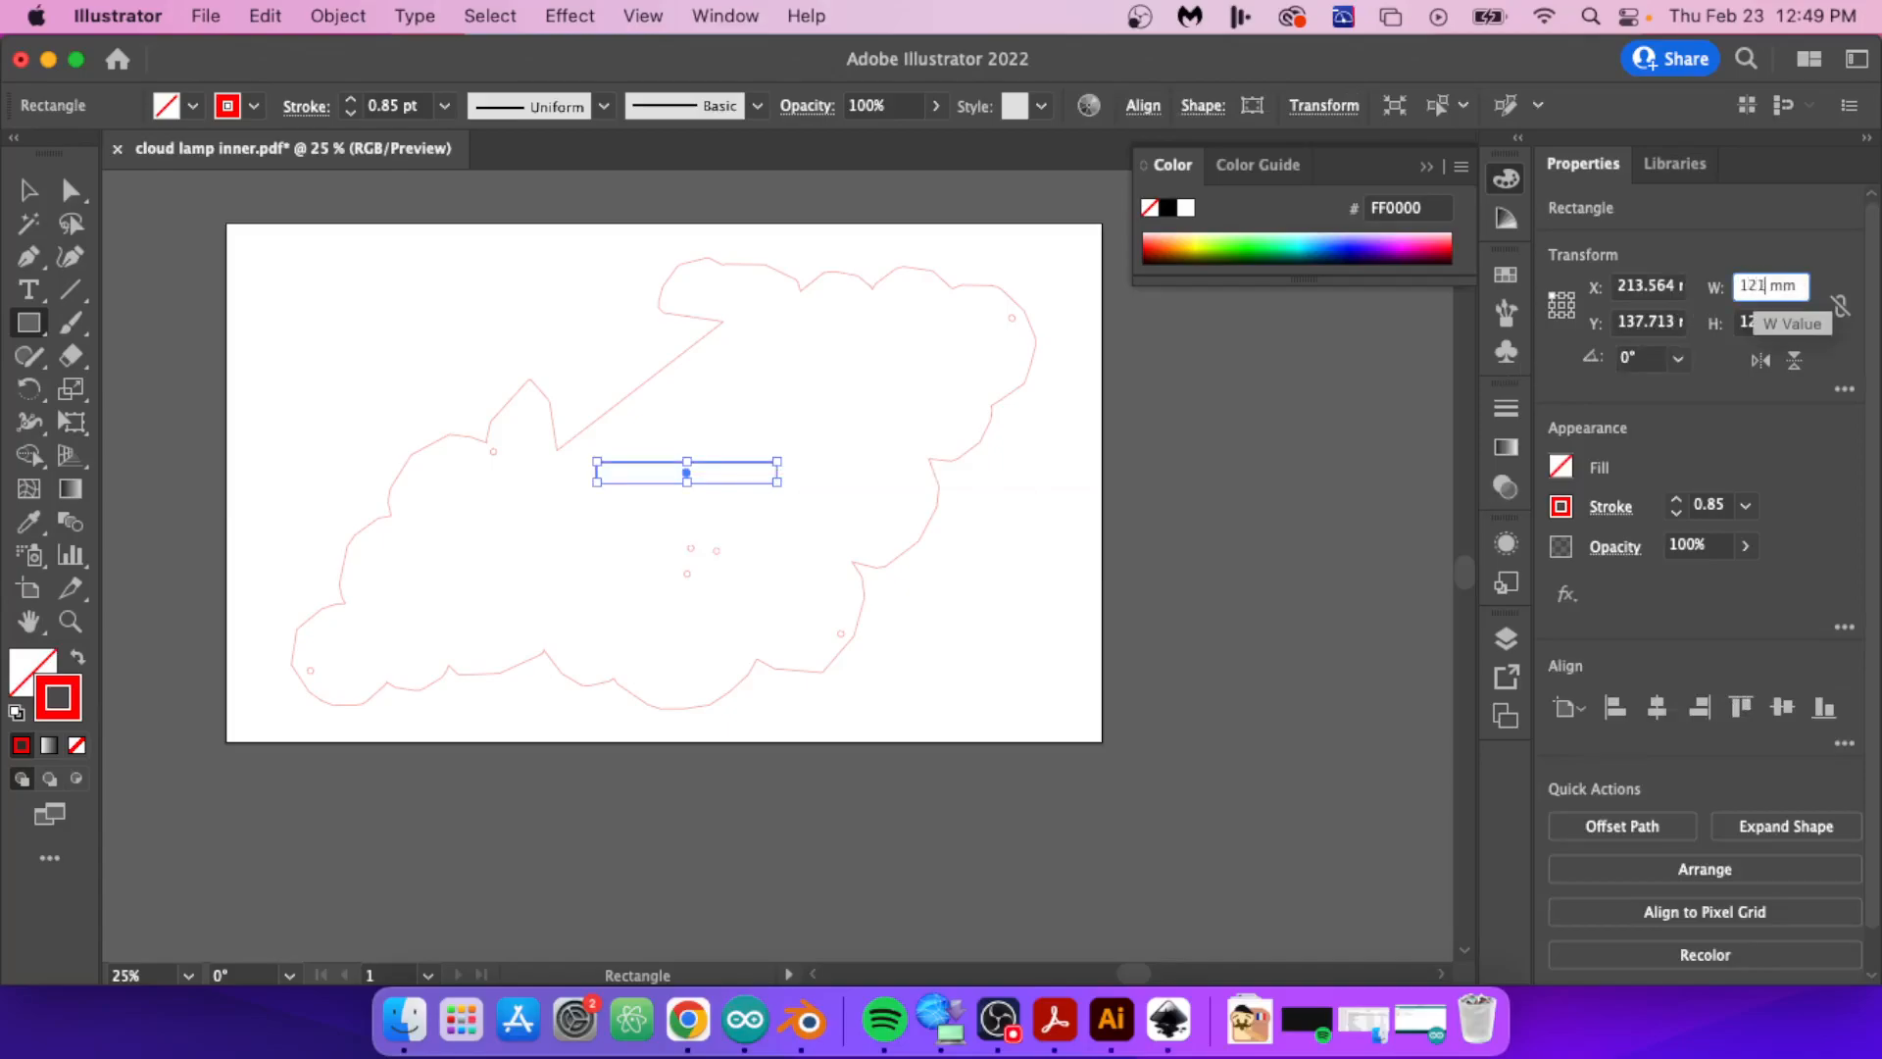
{"action": "key", "text": "Return"}
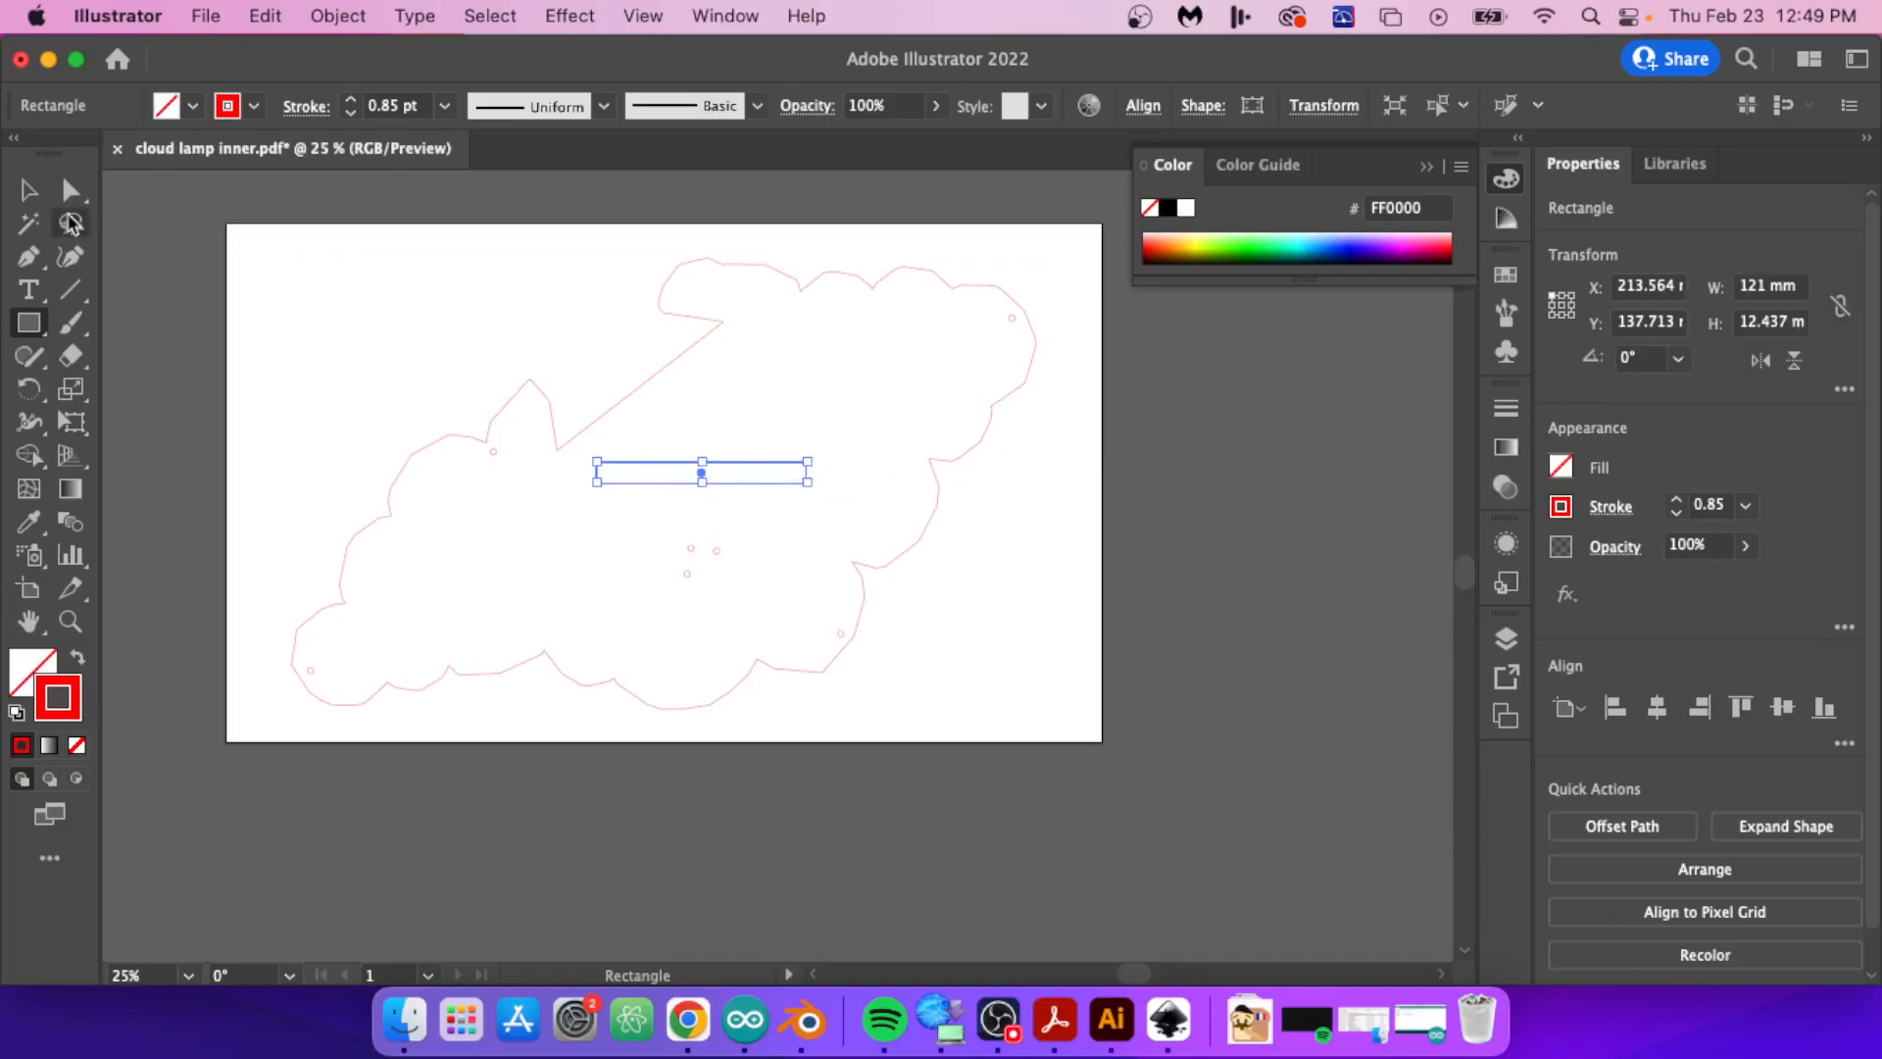
Step: Place the reference rectangle against the cut-out's straight edge to compare their lengths, and remove the rectangle
{"action": "key", "text": "v"}
{"action": "mouse_move", "coordinate": [742, 472]}
{"action": "left_mouse_down"}
{"action": "mouse_move", "coordinate": [684, 432]}
{"action": "mouse_move", "coordinate": [773, 453]}
{"action": "left_mouse_up"}
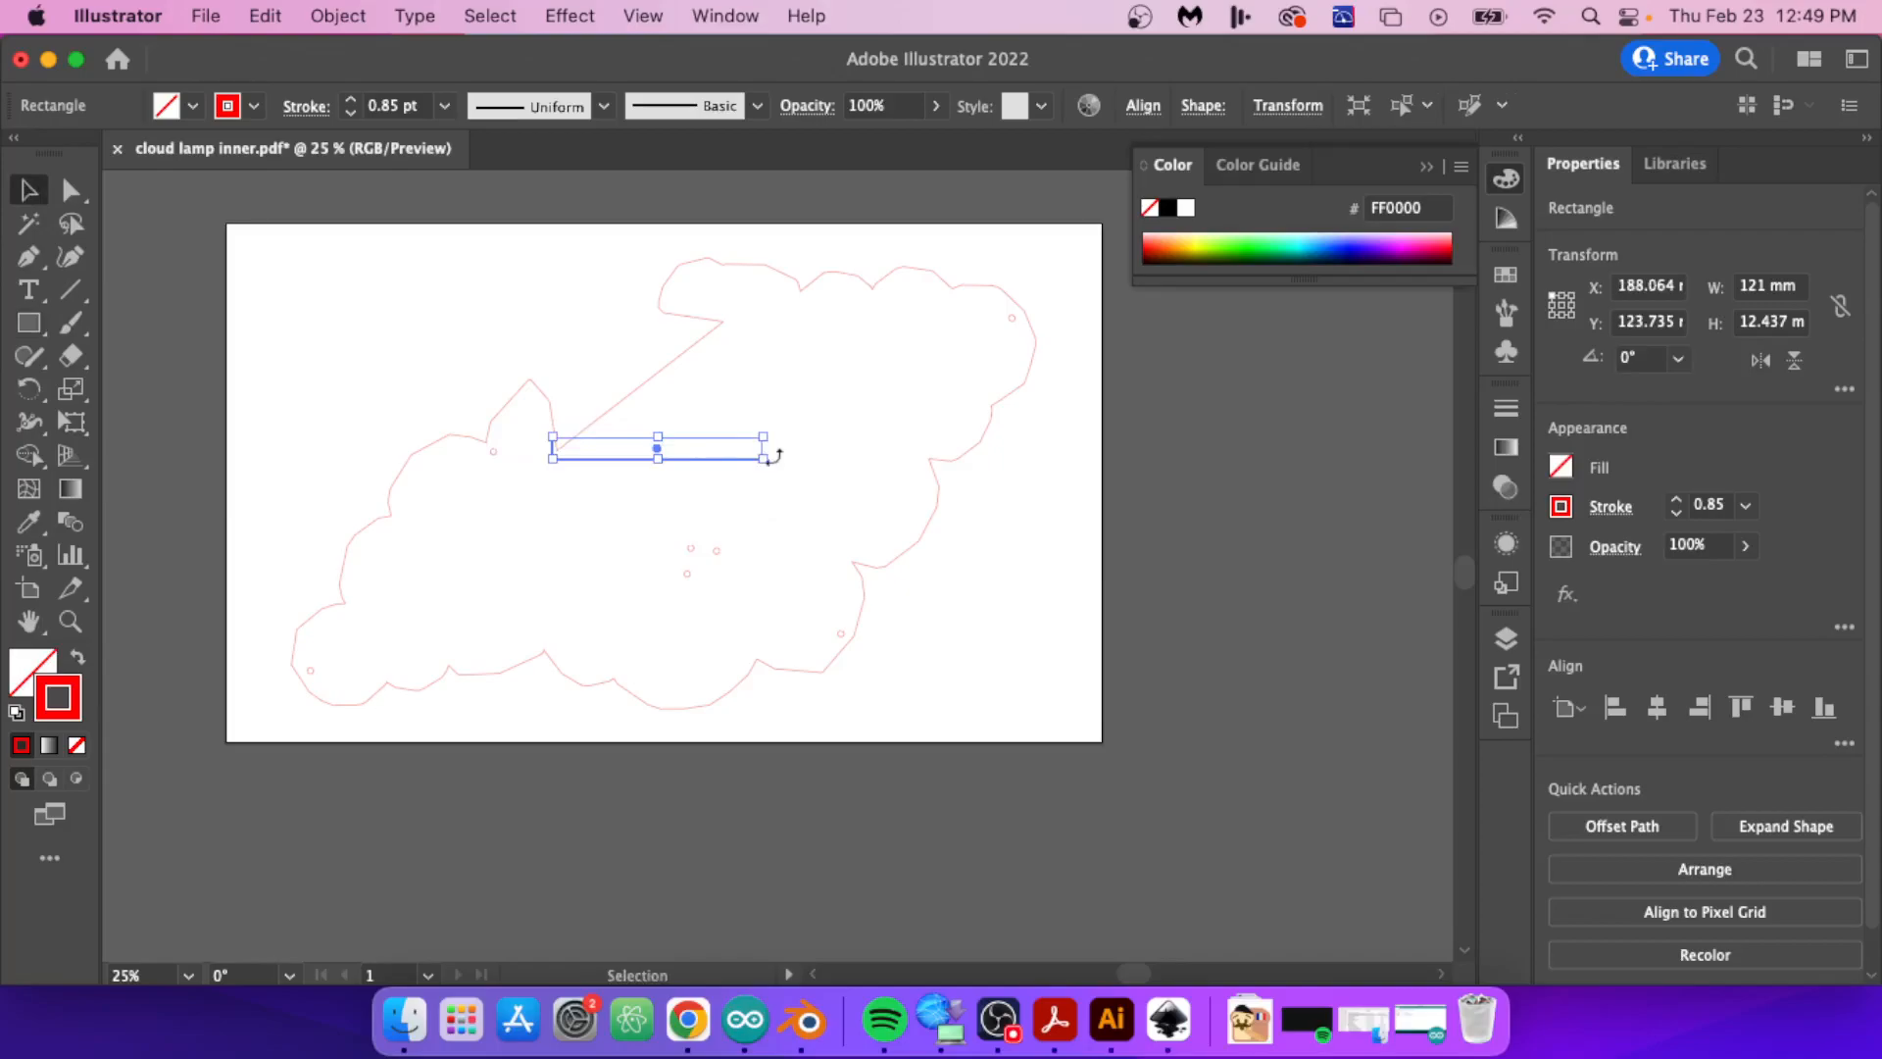
{"action": "left_click_drag", "start_coordinate": [739, 344], "coordinate": [748, 408]}
{"action": "left_click", "coordinate": [747, 408]}
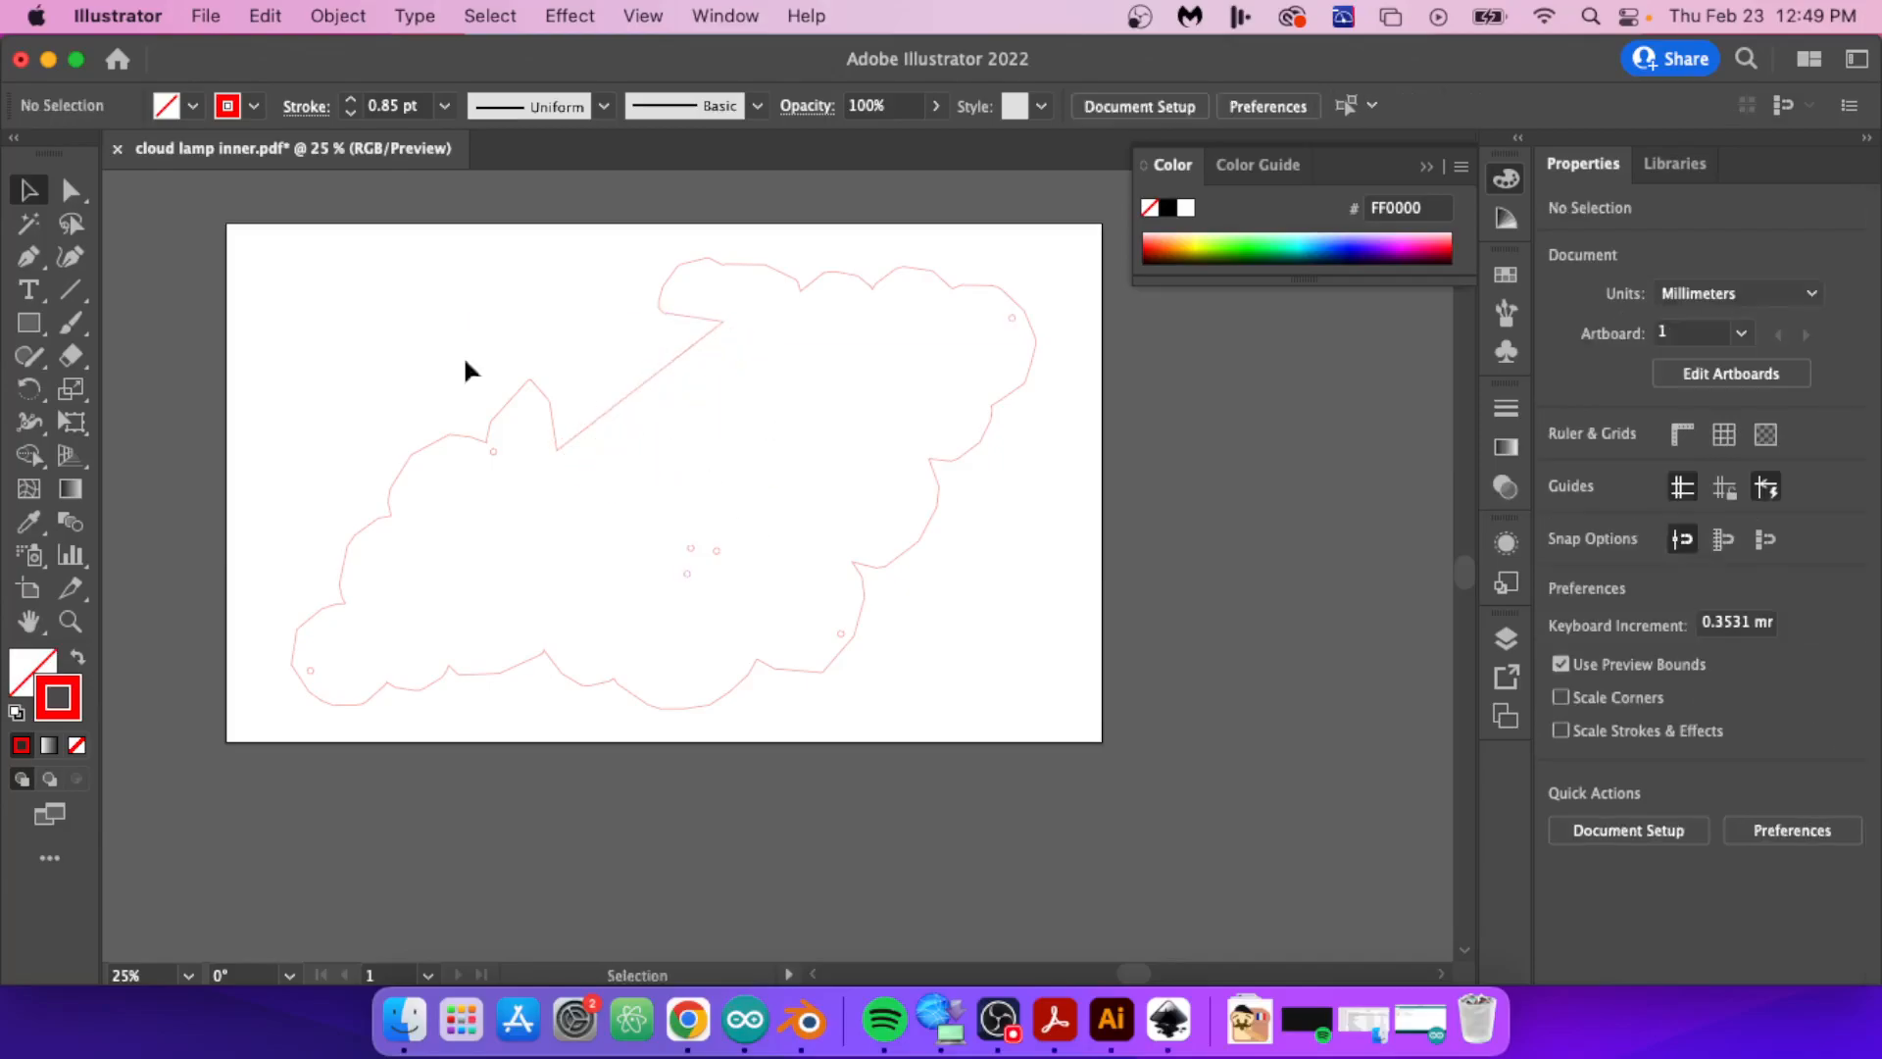
Step: Select the whole cloud group on the artboard and set its stroke weight to 0.072 pt
{"action": "left_click_drag", "start_coordinate": [232, 241], "coordinate": [1102, 792]}
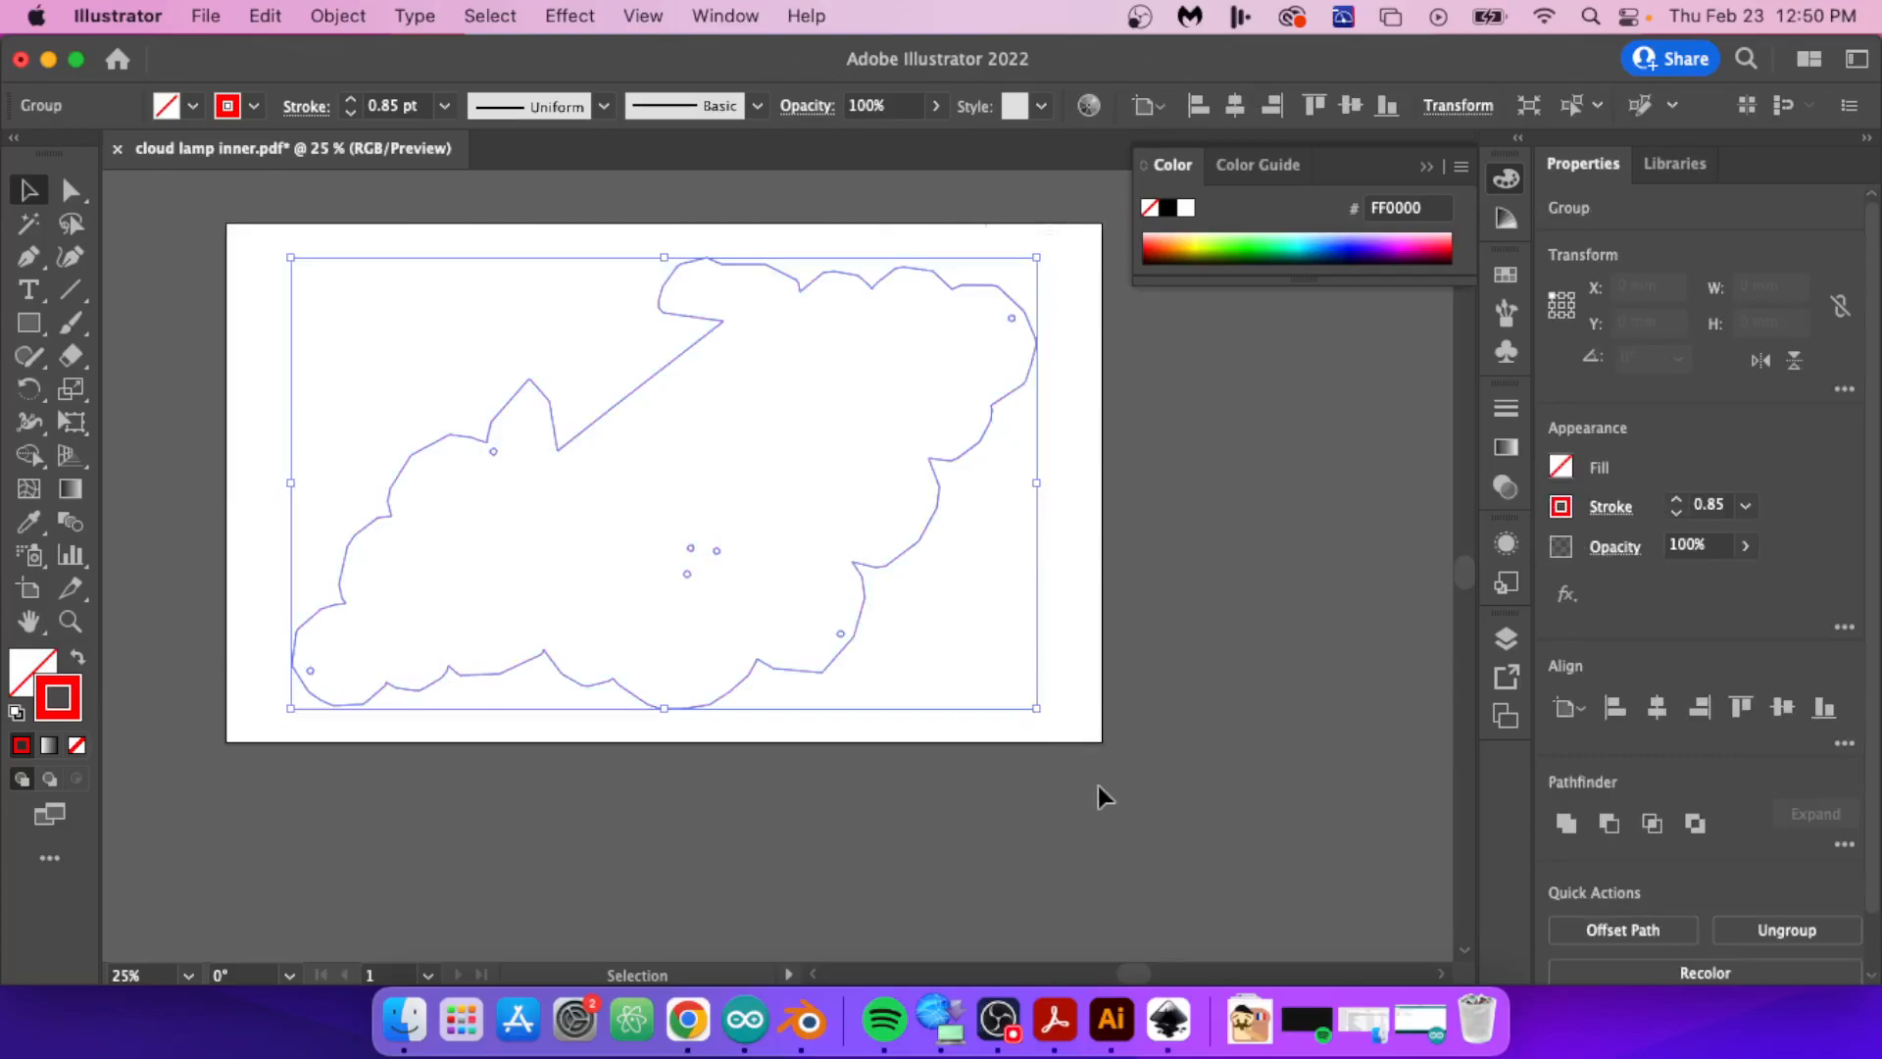
{"action": "left_click", "coordinate": [1709, 507]}
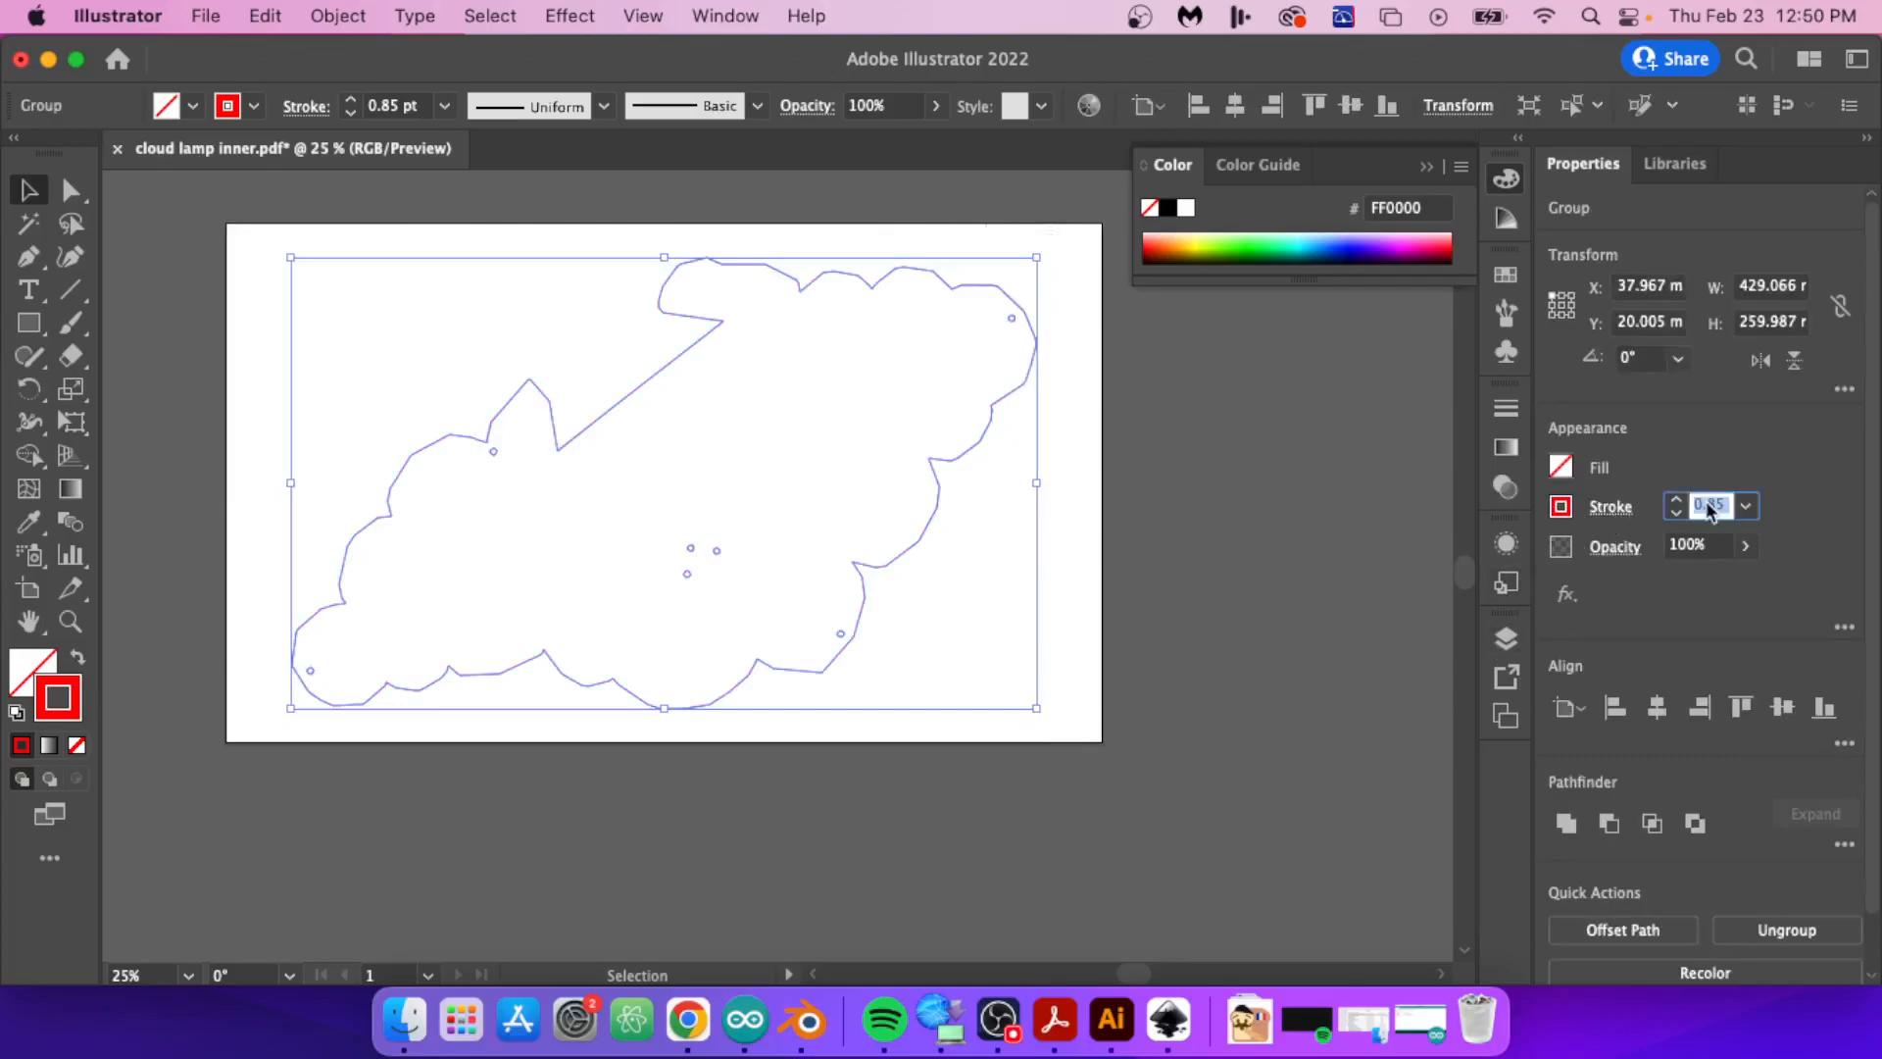
{"action": "type", "text": ".0"}
{"action": "key", "text": "Return"}
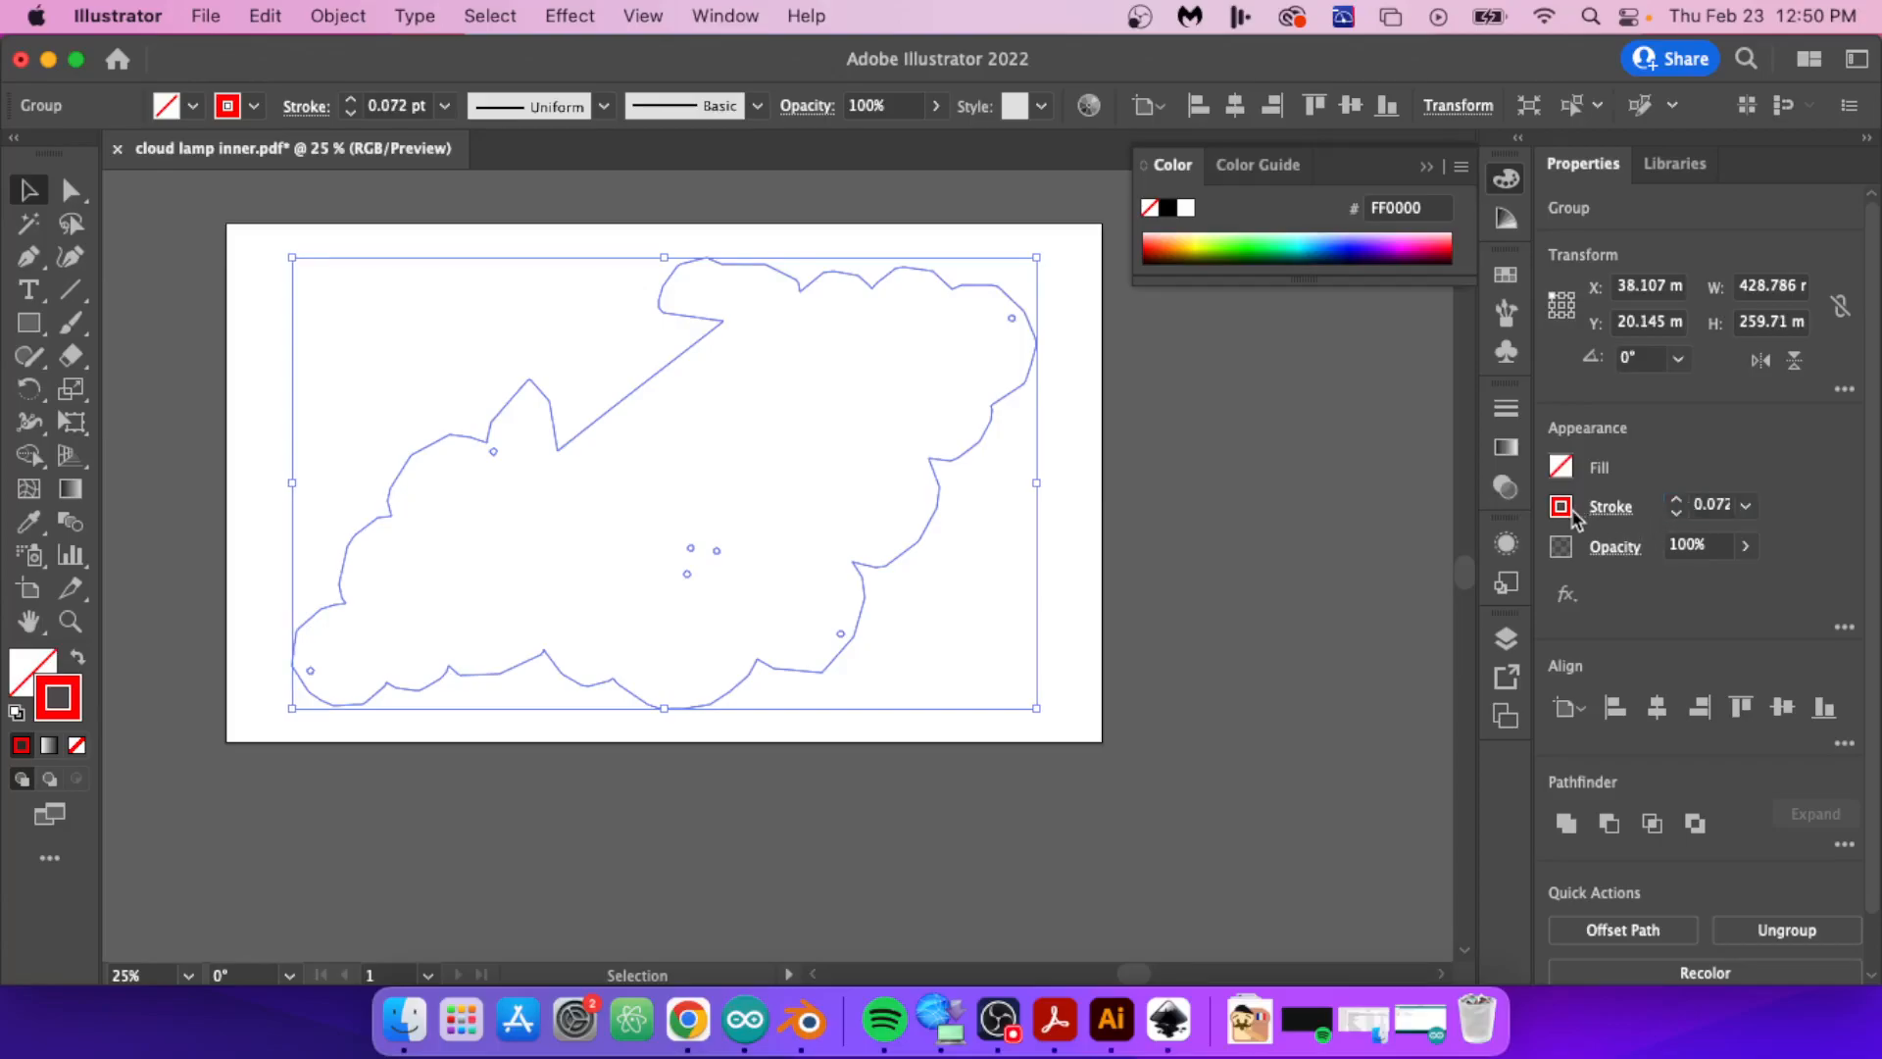
Step: Apply pure red FF0000 as the cloud group's stroke colour, deselect it and save the PDF
{"action": "left_click", "coordinate": [1567, 507]}
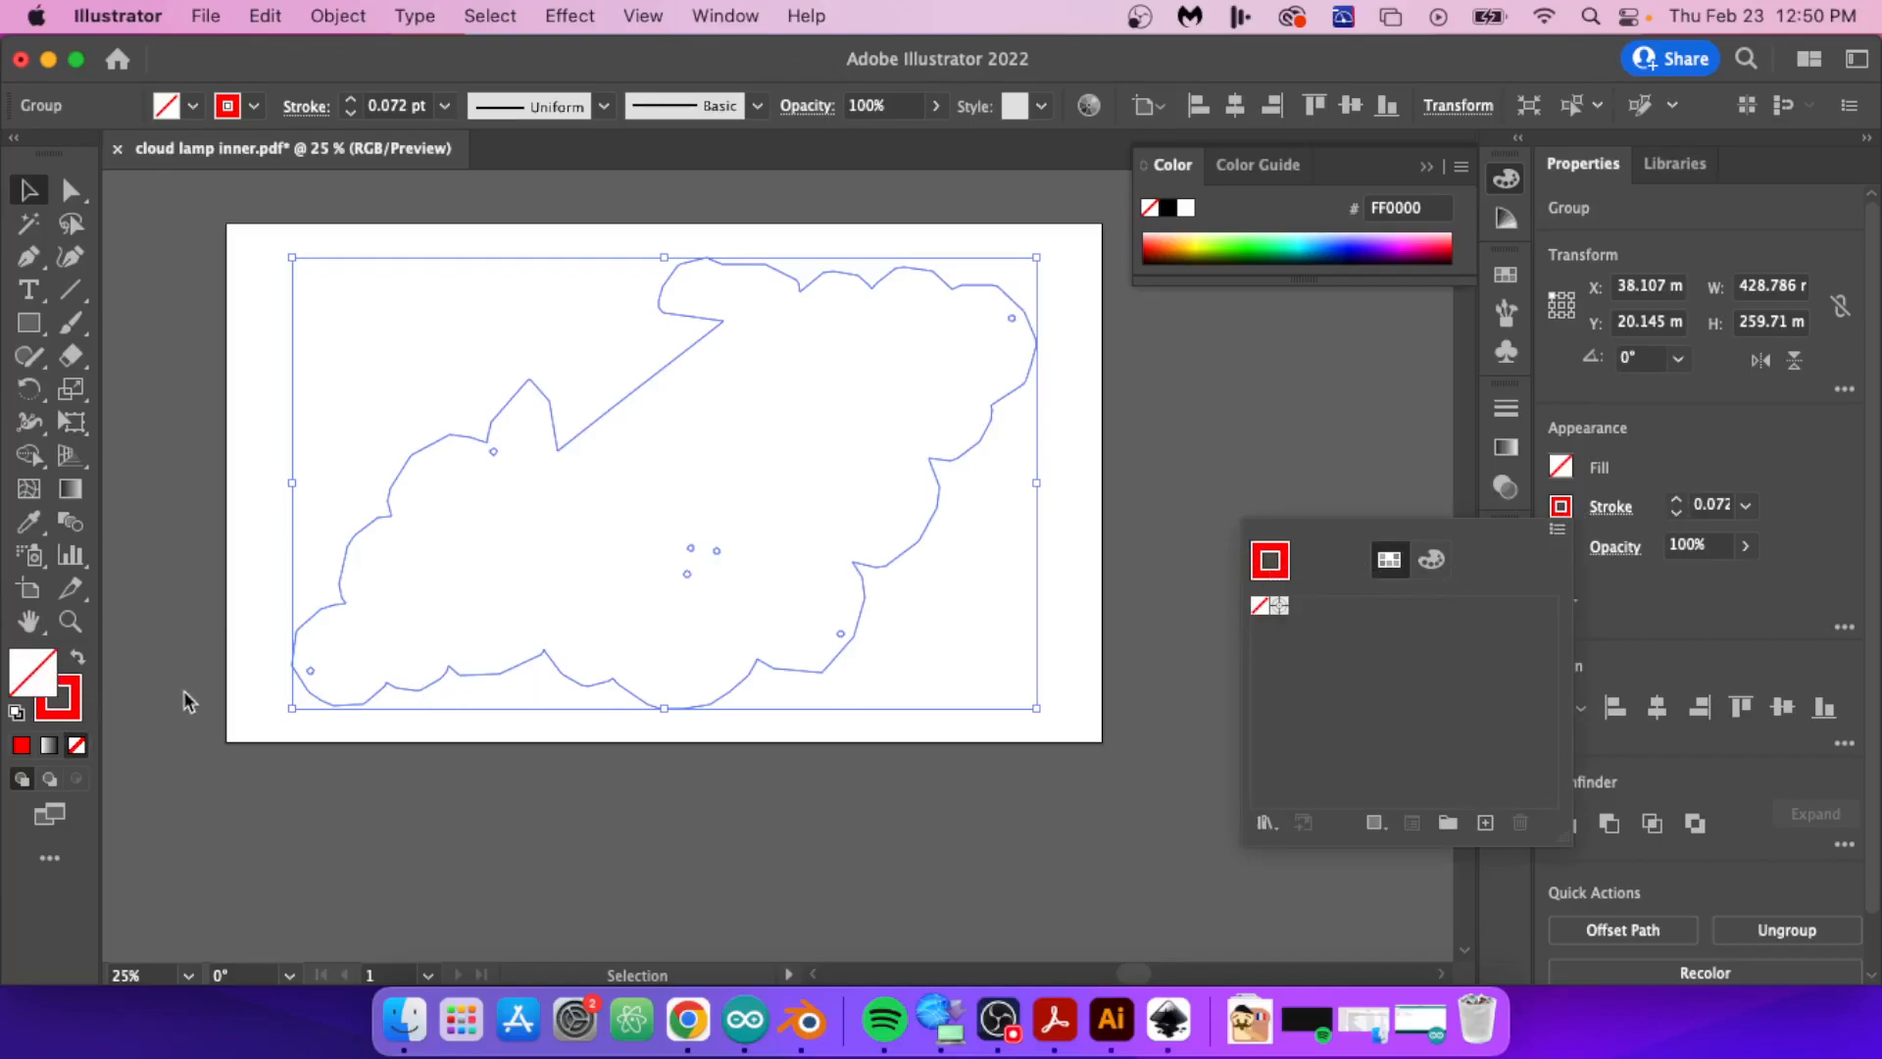
{"action": "left_click", "coordinate": [80, 708]}
{"action": "double_click", "coordinate": [61, 698]}
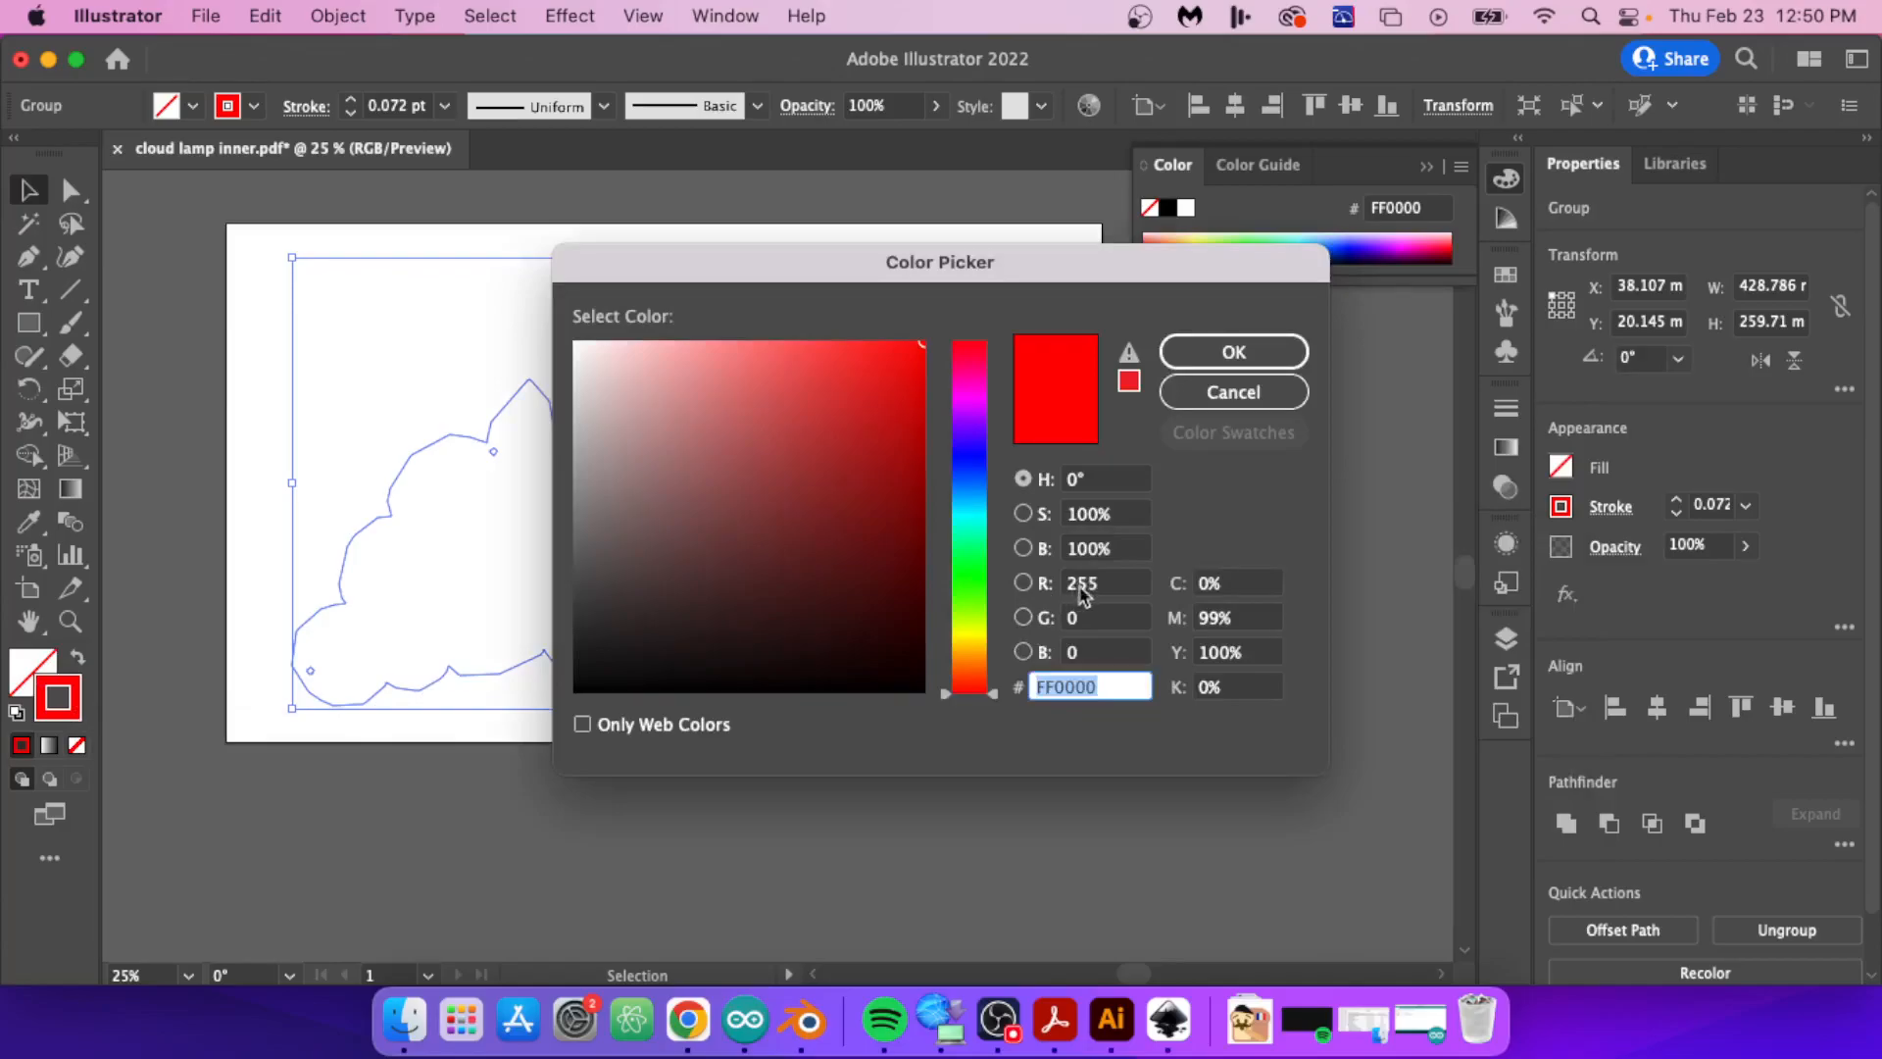
{"action": "left_click", "coordinate": [1237, 355]}
{"action": "left_click", "coordinate": [413, 237]}
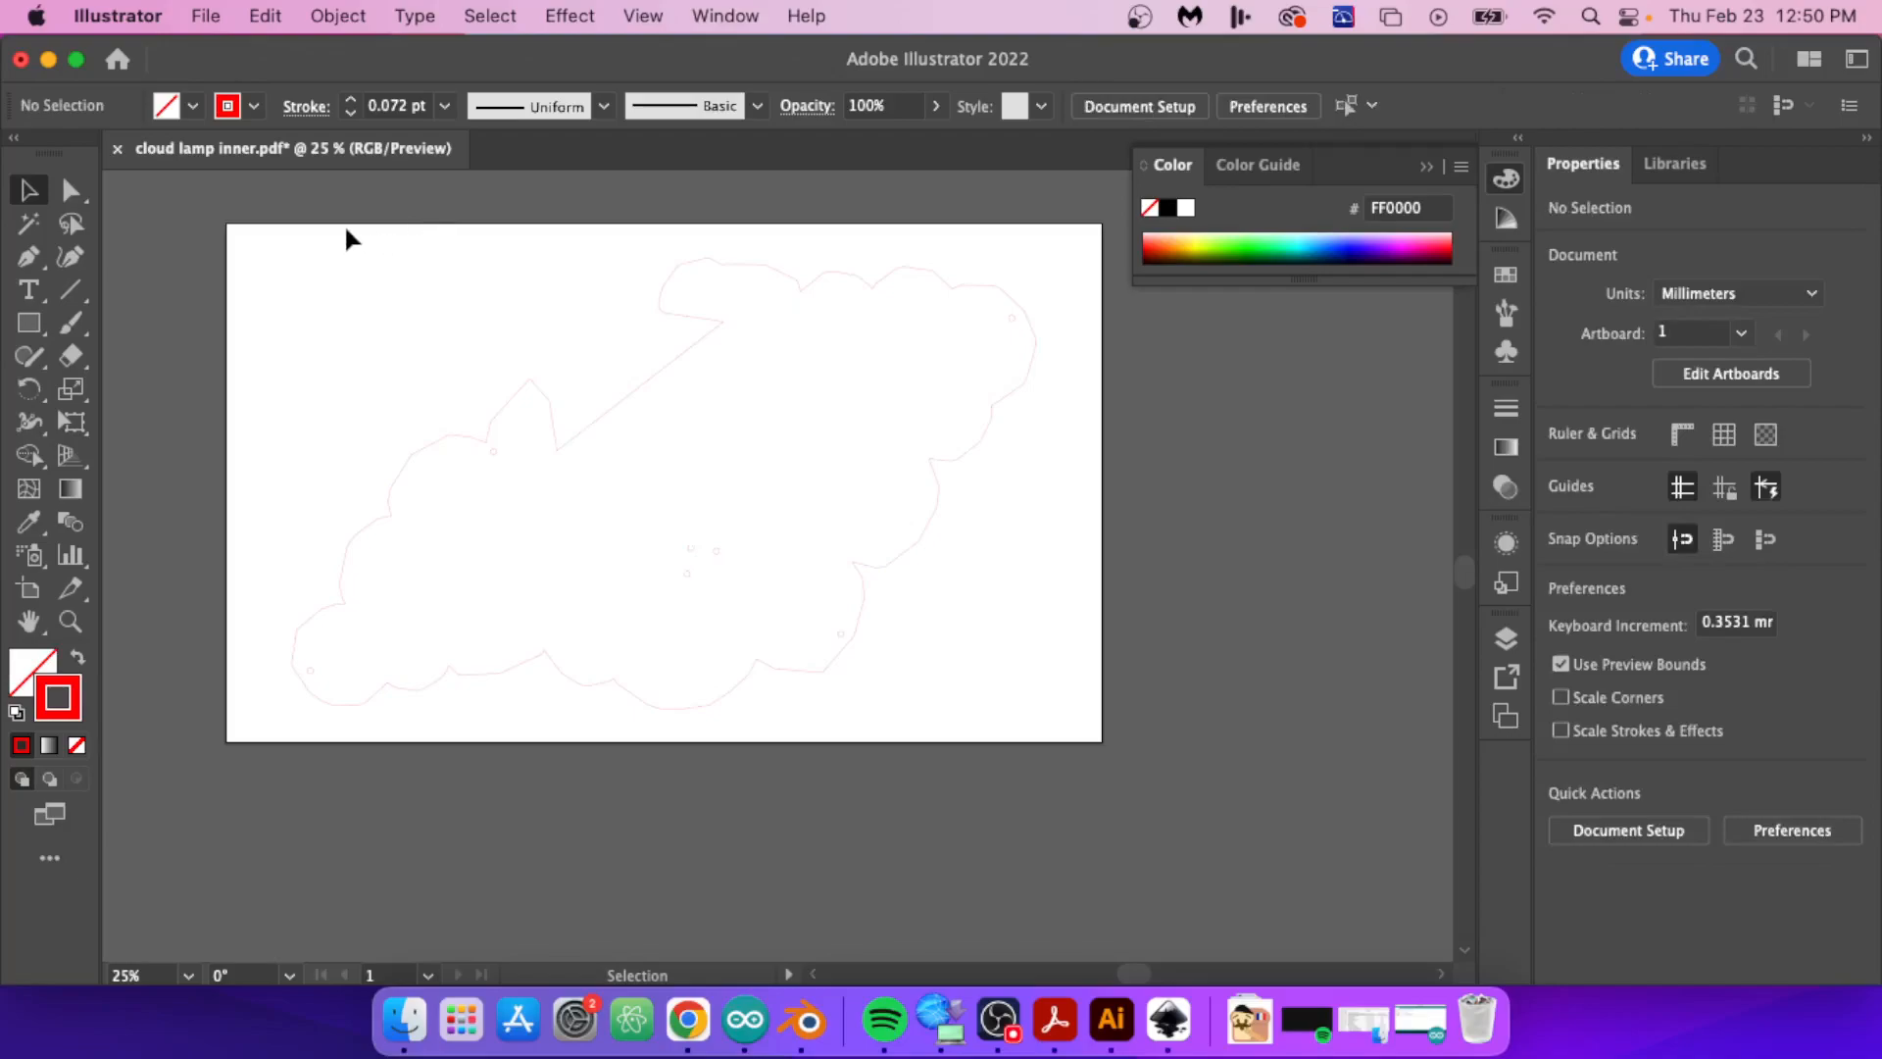
{"action": "key", "text": "super+s"}
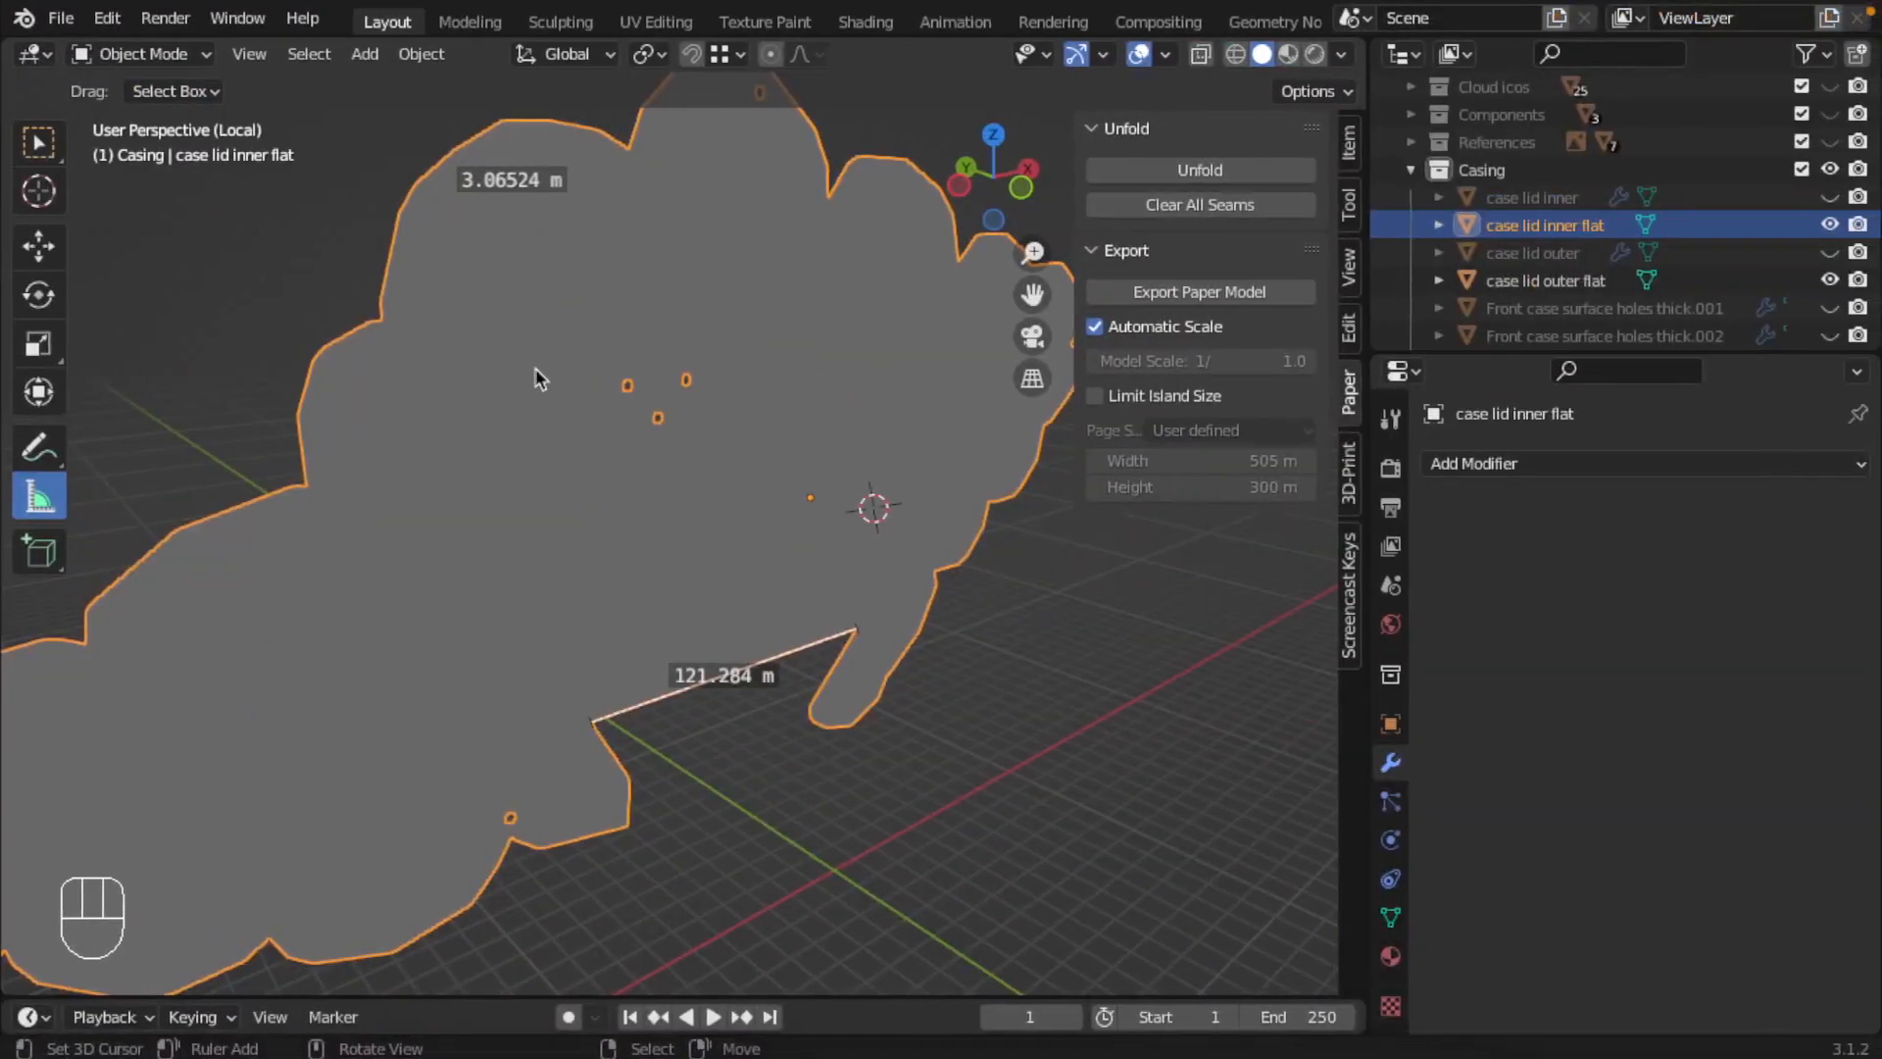
Step: Switch to Blender and hide the "case lid inner flat" object
{"action": "scroll", "coordinate": [539, 372], "scroll_direction": "down", "scroll_amount": 2}
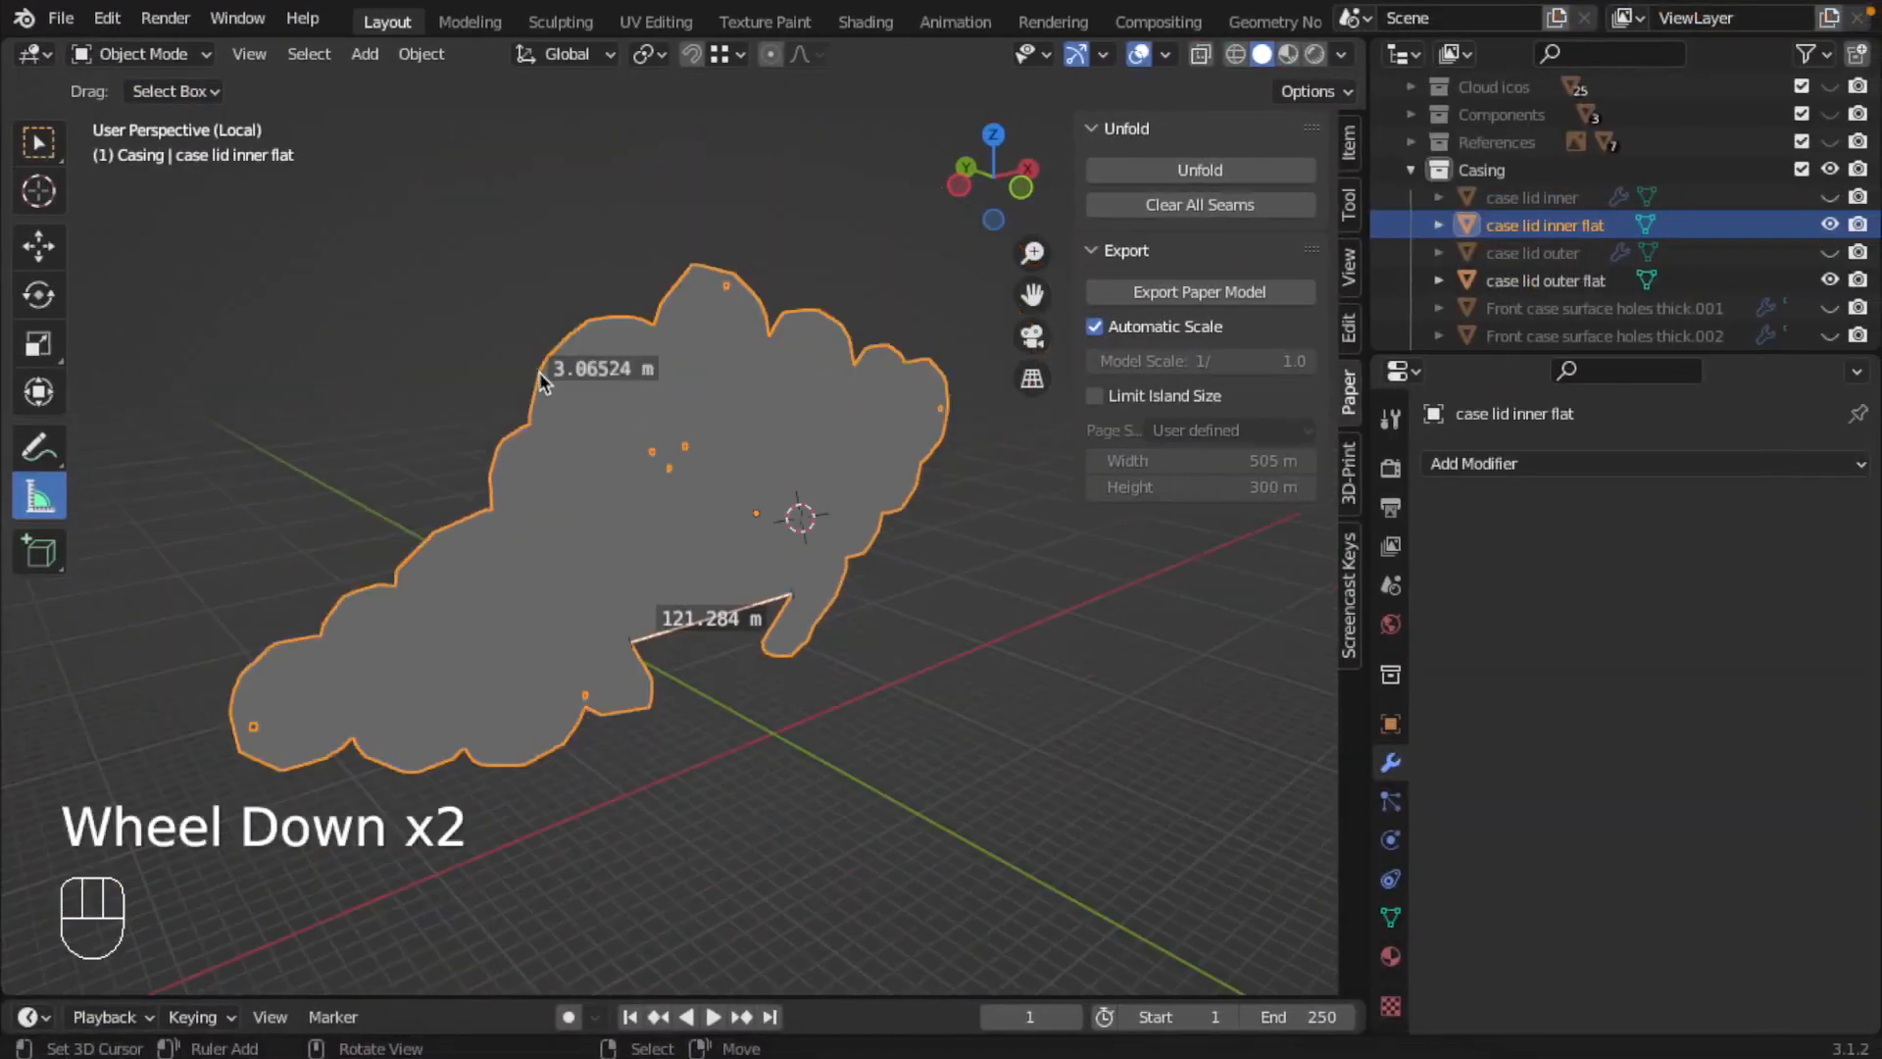
{"action": "middle_click_drag", "start_coordinate": [539, 372], "coordinate": [706, 382]}
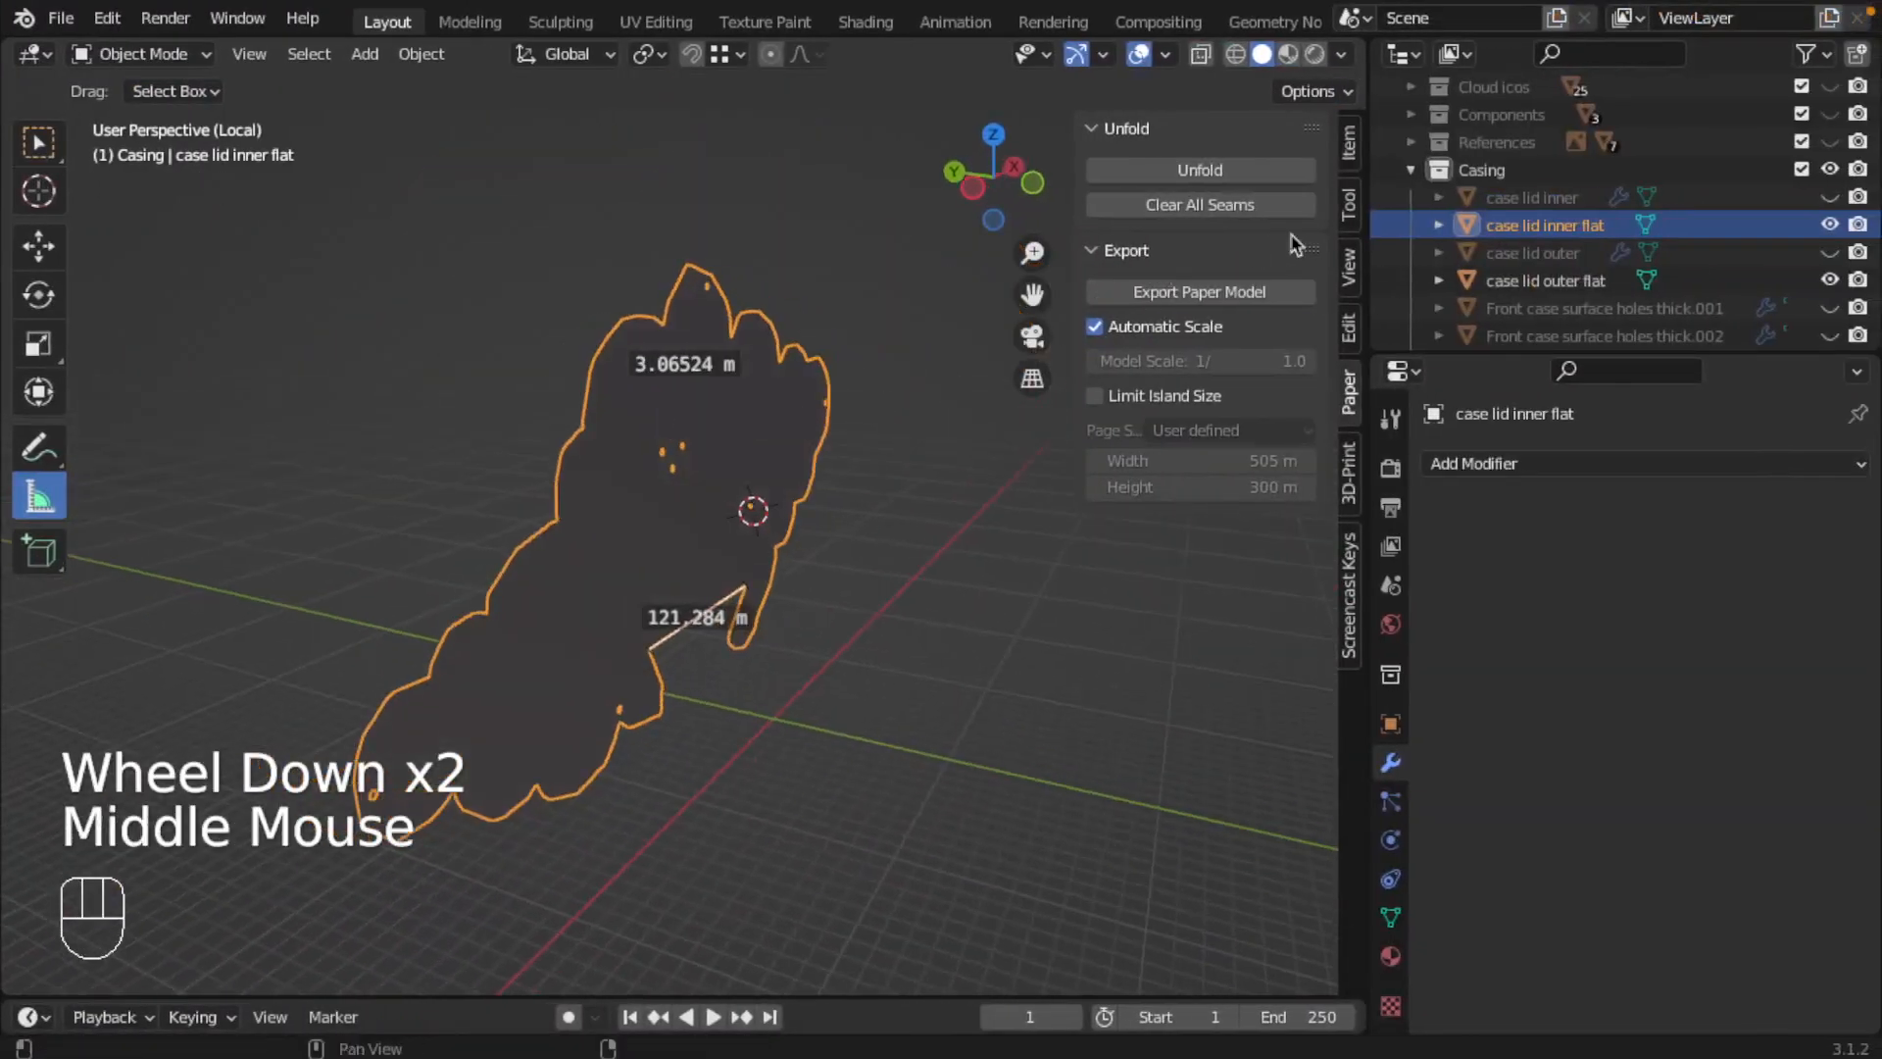
{"action": "left_click", "coordinate": [1829, 225]}
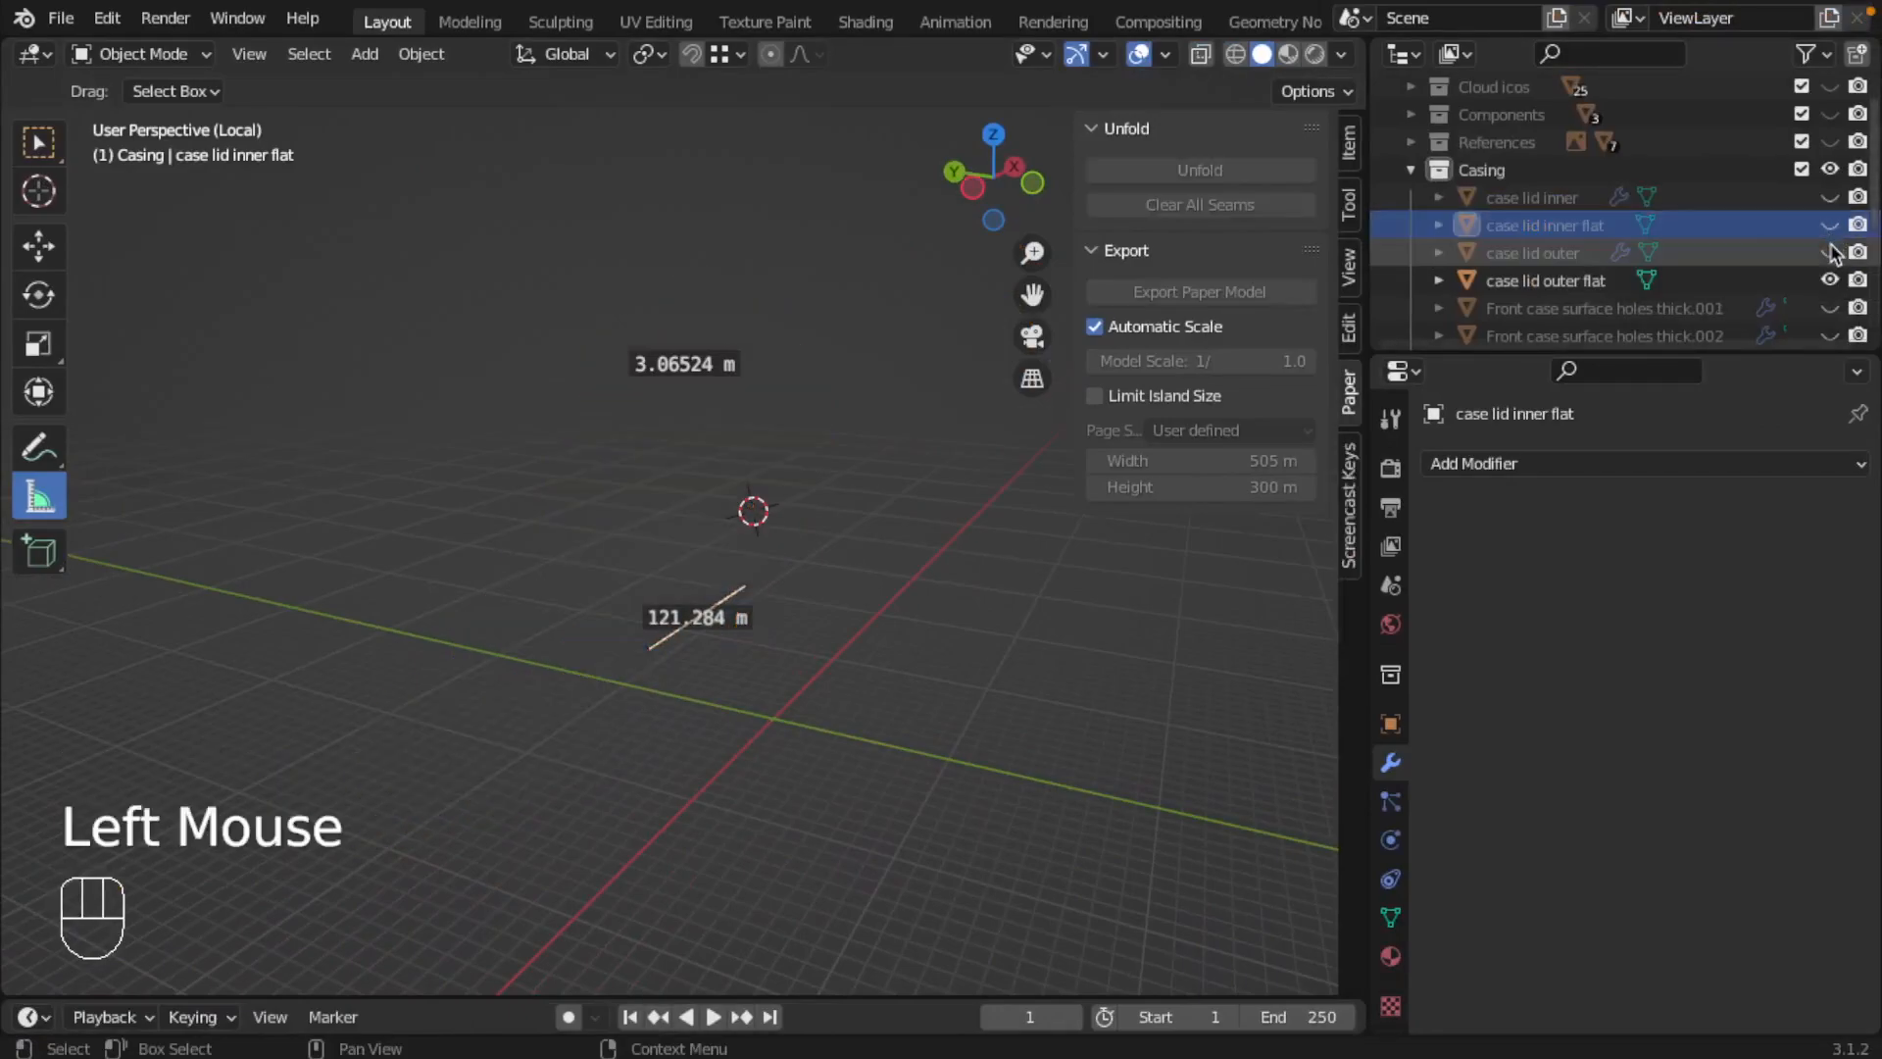
Step: Delete both leftover ruler measurements from the viewport
{"action": "left_click", "coordinate": [664, 519]}
{"action": "left_click", "coordinate": [30, 503]}
{"action": "left_click", "coordinate": [31, 503]}
{"action": "mouse_move", "coordinate": [738, 594]}
{"action": "left_mouse_down"}
{"action": "mouse_move", "coordinate": [762, 585]}
{"action": "mouse_move", "coordinate": [748, 620]}
{"action": "left_mouse_up"}
{"action": "key", "text": "BackSpace"}
{"action": "key", "text": "BackSpace"}
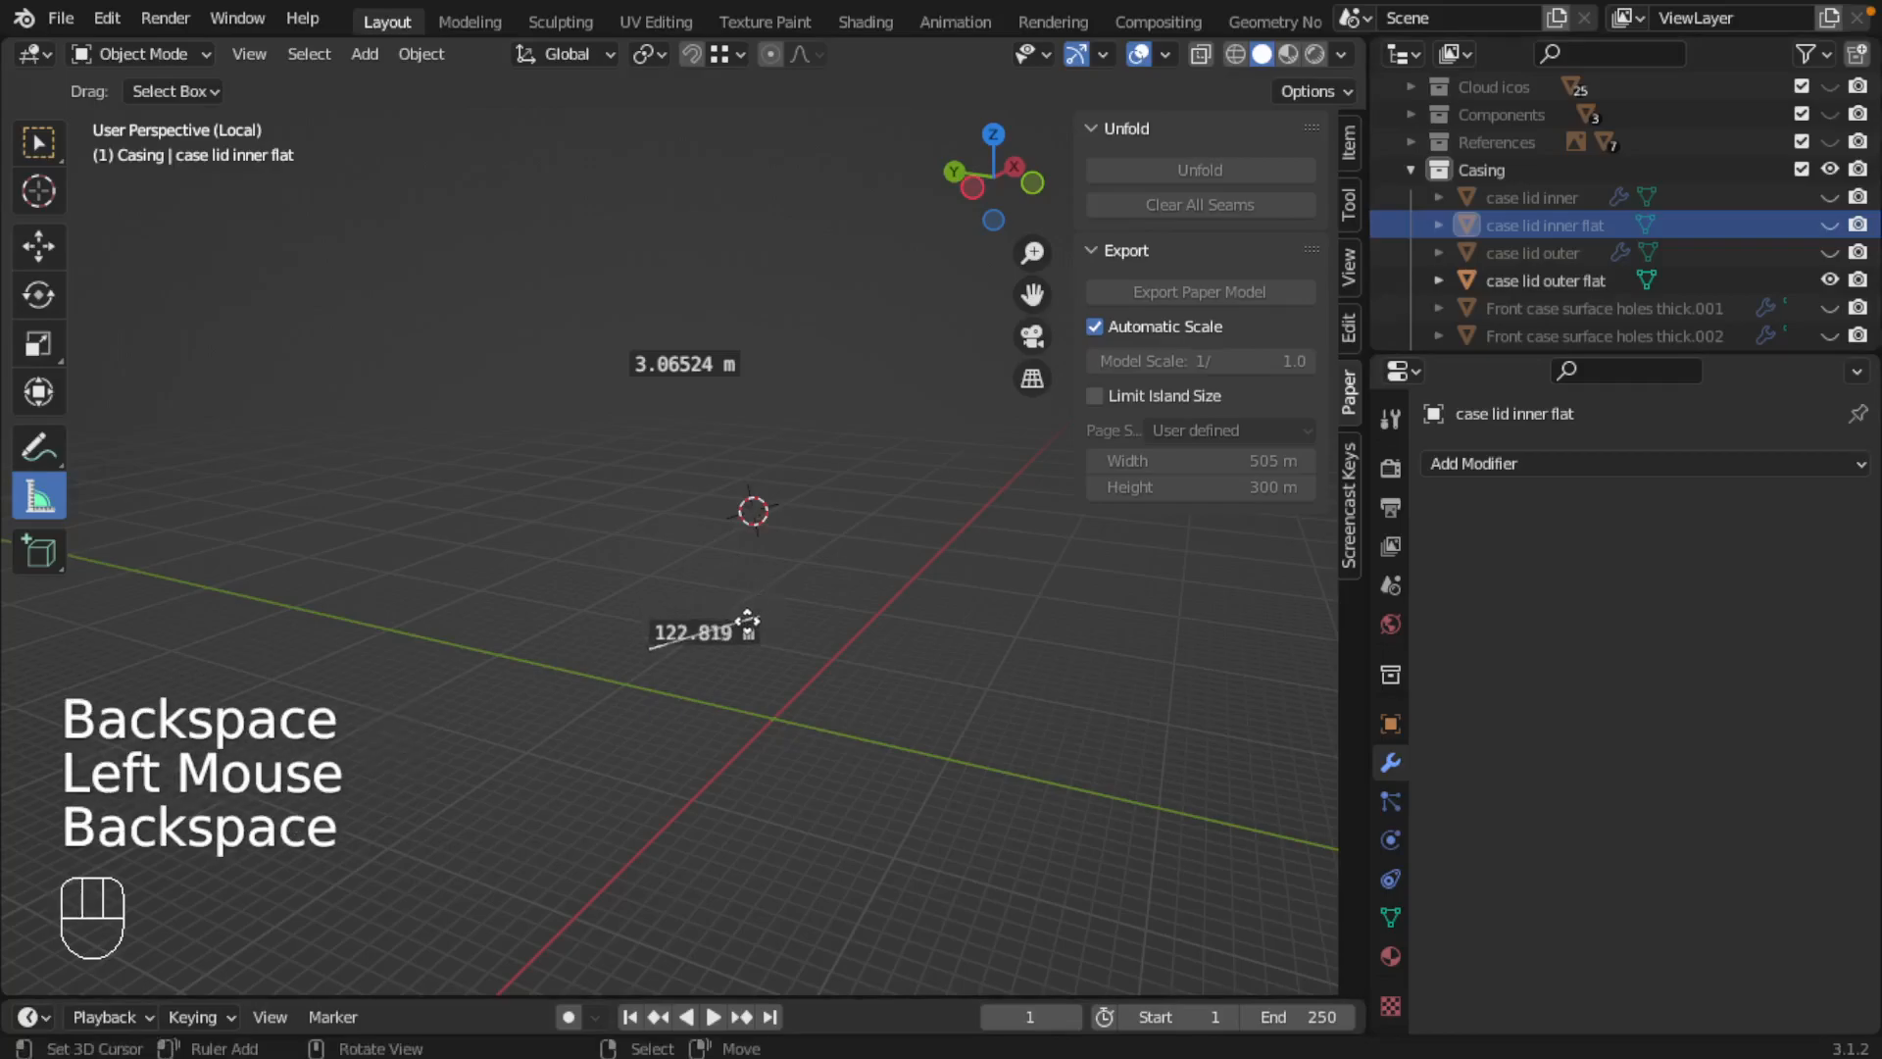
{"action": "key", "text": "x"}
{"action": "left_click_drag", "start_coordinate": [673, 371], "coordinate": [736, 451]}
{"action": "key", "text": "x"}
{"action": "left_click_drag", "start_coordinate": [661, 363], "coordinate": [760, 408]}
{"action": "key", "text": "x"}
{"action": "key", "text": "x"}
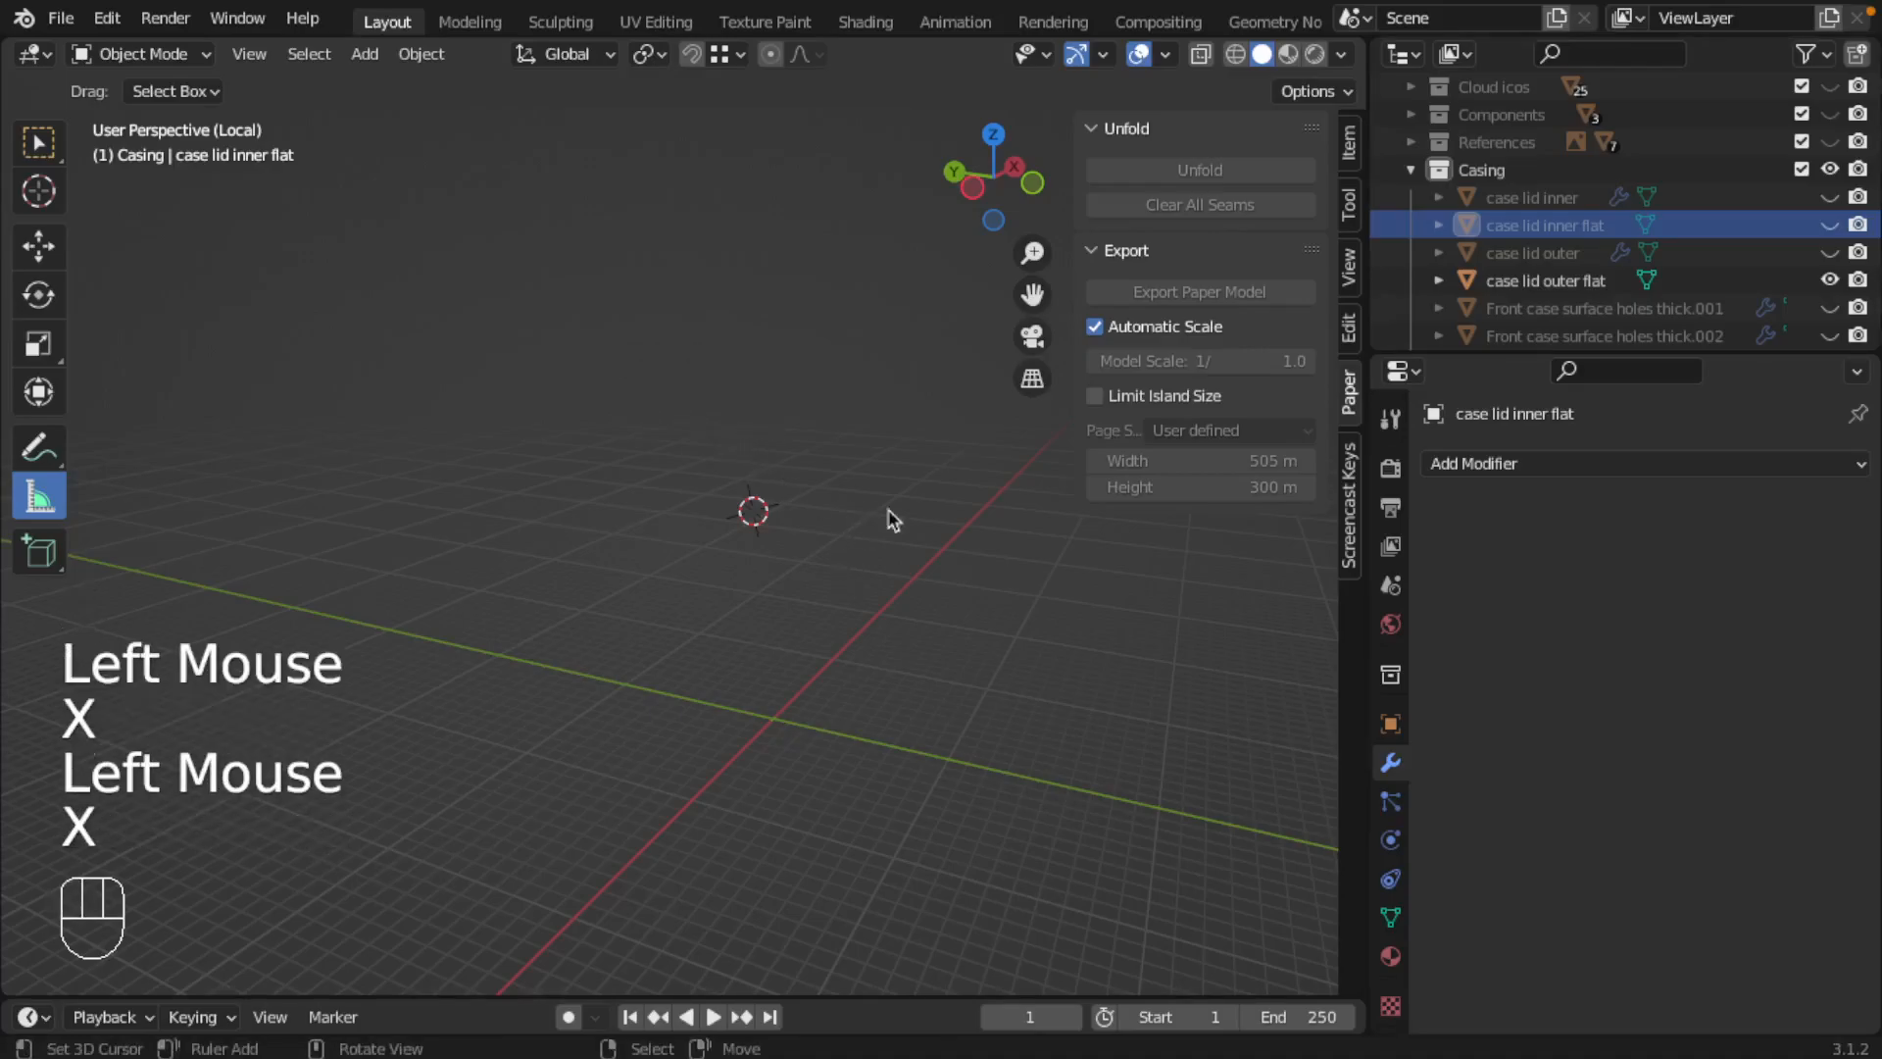
Step: Leave local view and select the "case lid outer flat" object, keeping "case lid outer" hidden
{"action": "left_click", "coordinate": [1830, 252]}
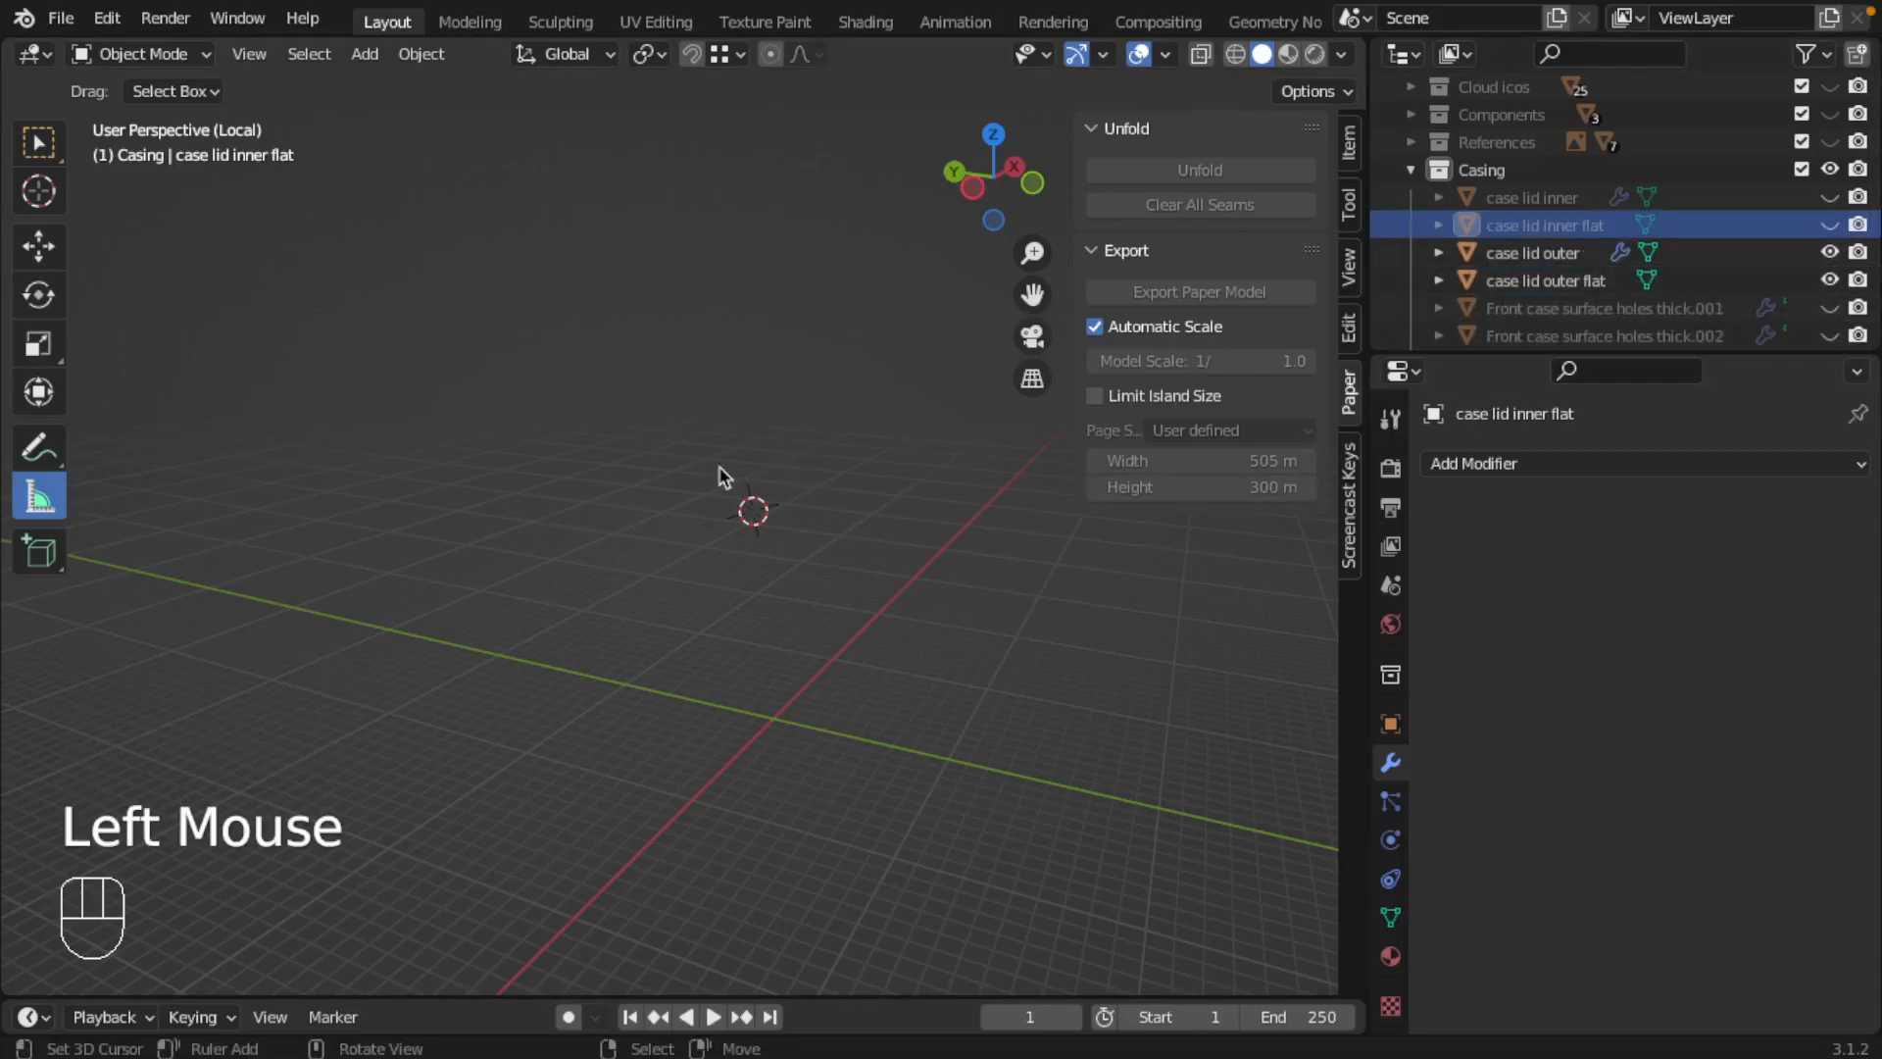
{"action": "key", "text": "KP_Divide"}
{"action": "right_click", "coordinate": [690, 485]}
{"action": "middle_click_drag", "start_coordinate": [680, 491], "coordinate": [853, 549]}
{"action": "left_click", "coordinate": [1830, 252]}
{"action": "left_click", "coordinate": [1725, 280]}
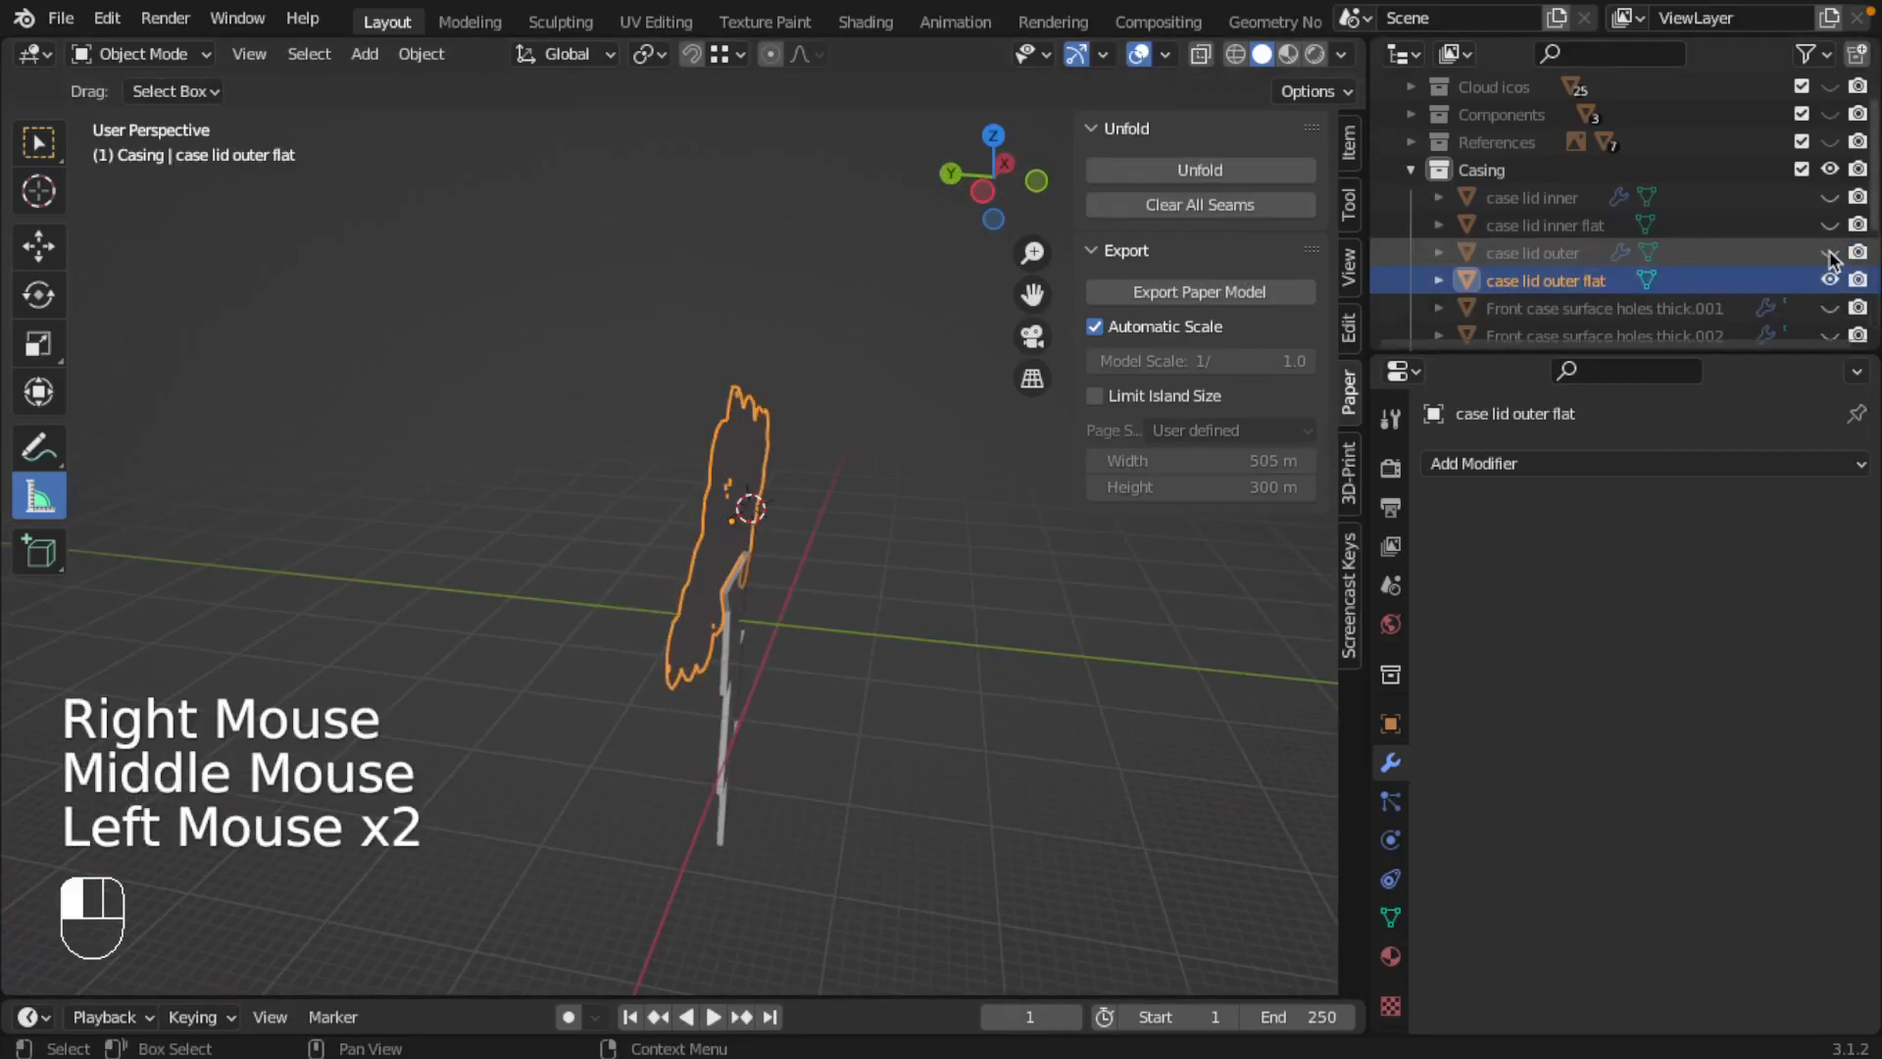
Step: In Edit Mode, select all outer boundary edges of the "case lid outer flat" cloud outline
{"action": "middle_click_drag", "start_coordinate": [927, 478], "coordinate": [672, 421]}
{"action": "key", "text": "Tab"}
{"action": "scroll", "coordinate": [819, 450], "scroll_direction": "up", "scroll_amount": 2}
{"action": "middle_click_drag", "start_coordinate": [820, 450], "coordinate": [790, 438]}
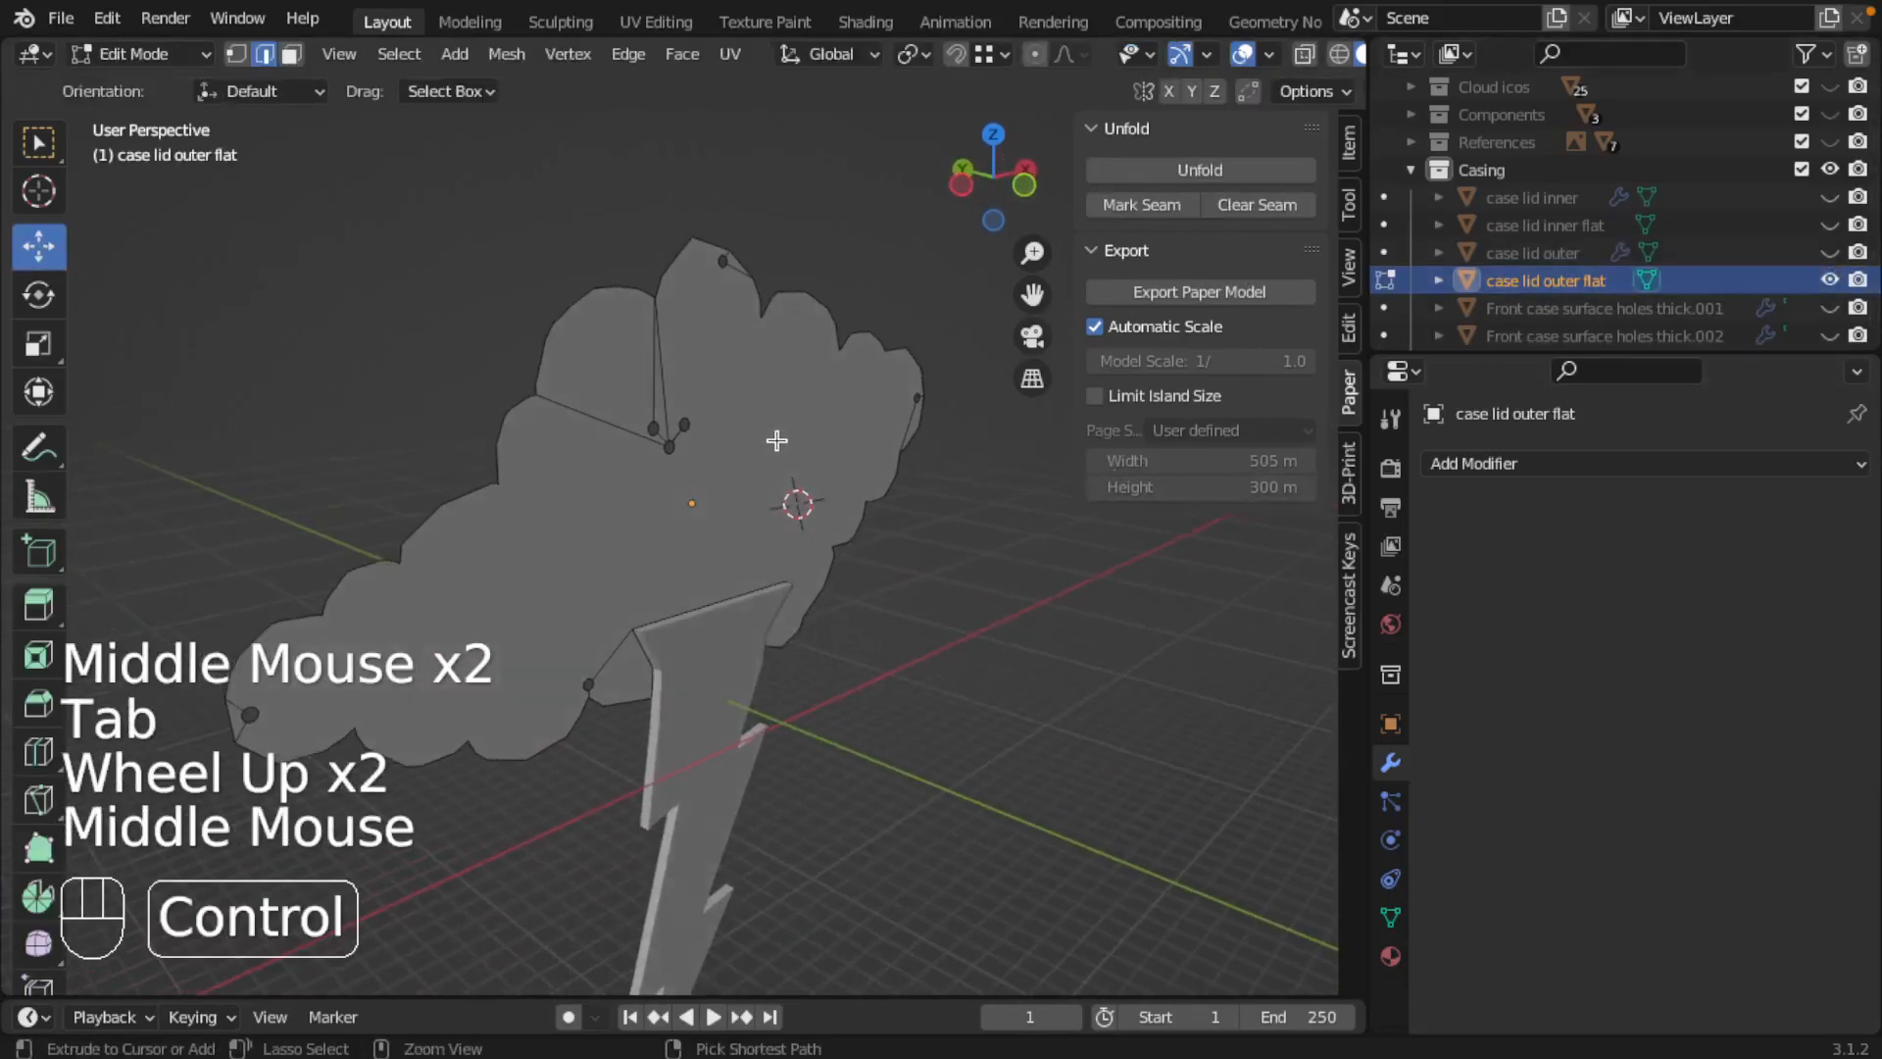
{"action": "key", "text": "ctrl+Tab"}
{"action": "right_click", "coordinate": [622, 285]}
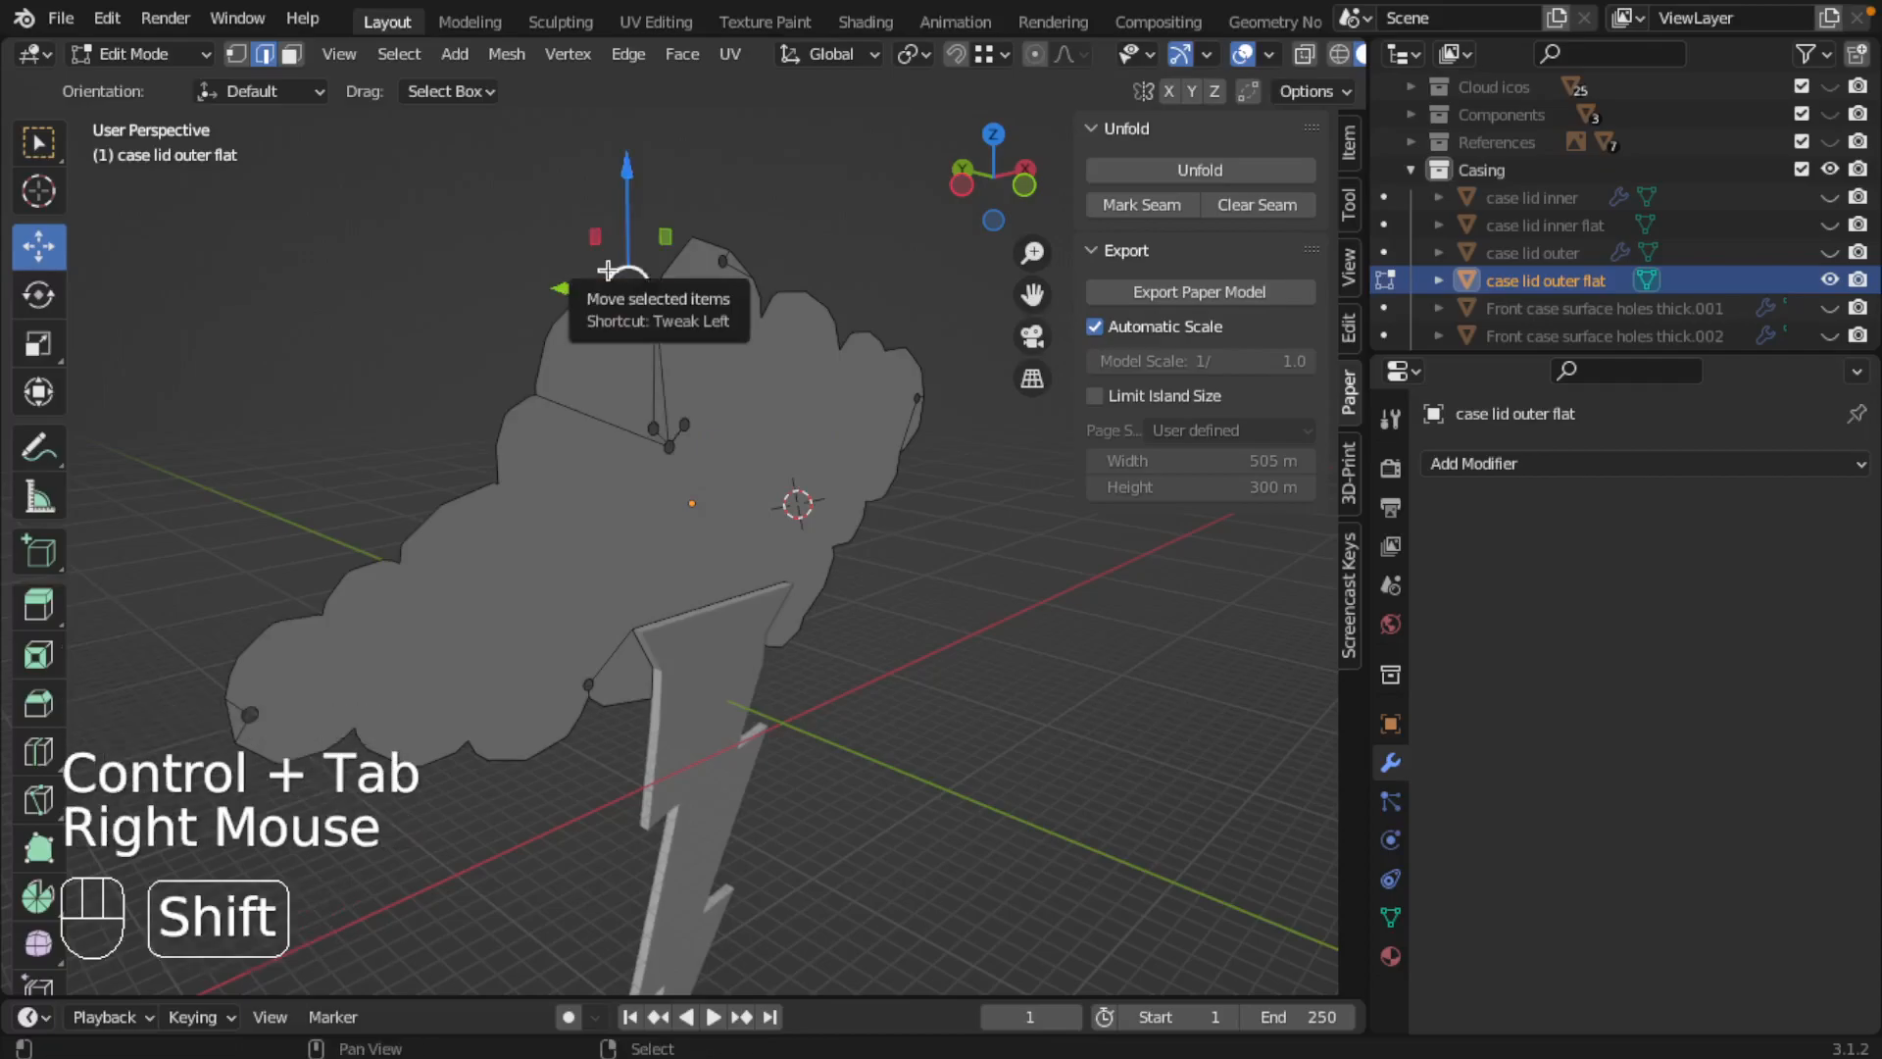
{"action": "right_click", "coordinate": [614, 265], "text": "alt+shift"}
{"action": "right_click", "coordinate": [613, 263], "text": "alt+shift"}
{"action": "right_click", "coordinate": [613, 262], "text": "alt+shift"}
{"action": "right_click", "coordinate": [633, 279], "text": "alt+shift"}
{"action": "right_click", "coordinate": [760, 267], "text": "alt+shift"}
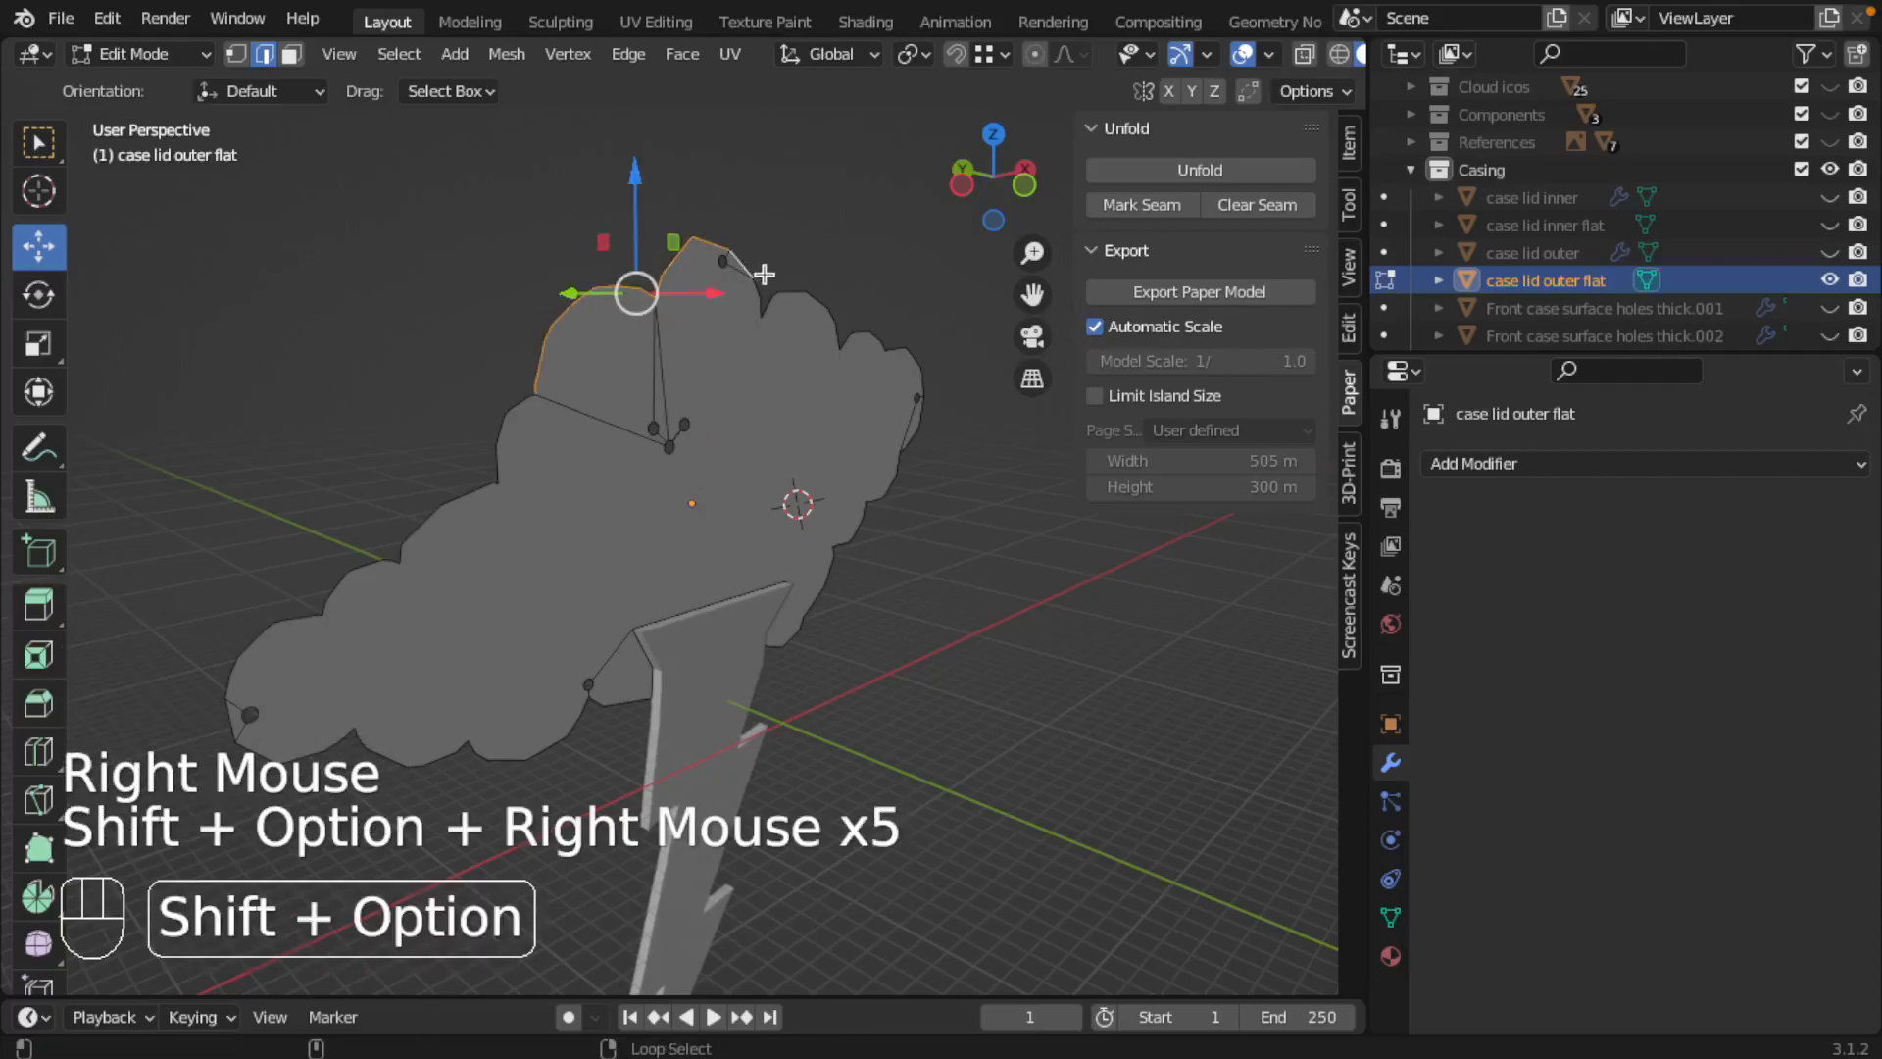
{"action": "right_click", "coordinate": [776, 285], "text": "alt+shift"}
{"action": "right_click", "coordinate": [928, 425], "text": "alt+shift"}
{"action": "right_click", "coordinate": [911, 500], "text": "alt+shift"}
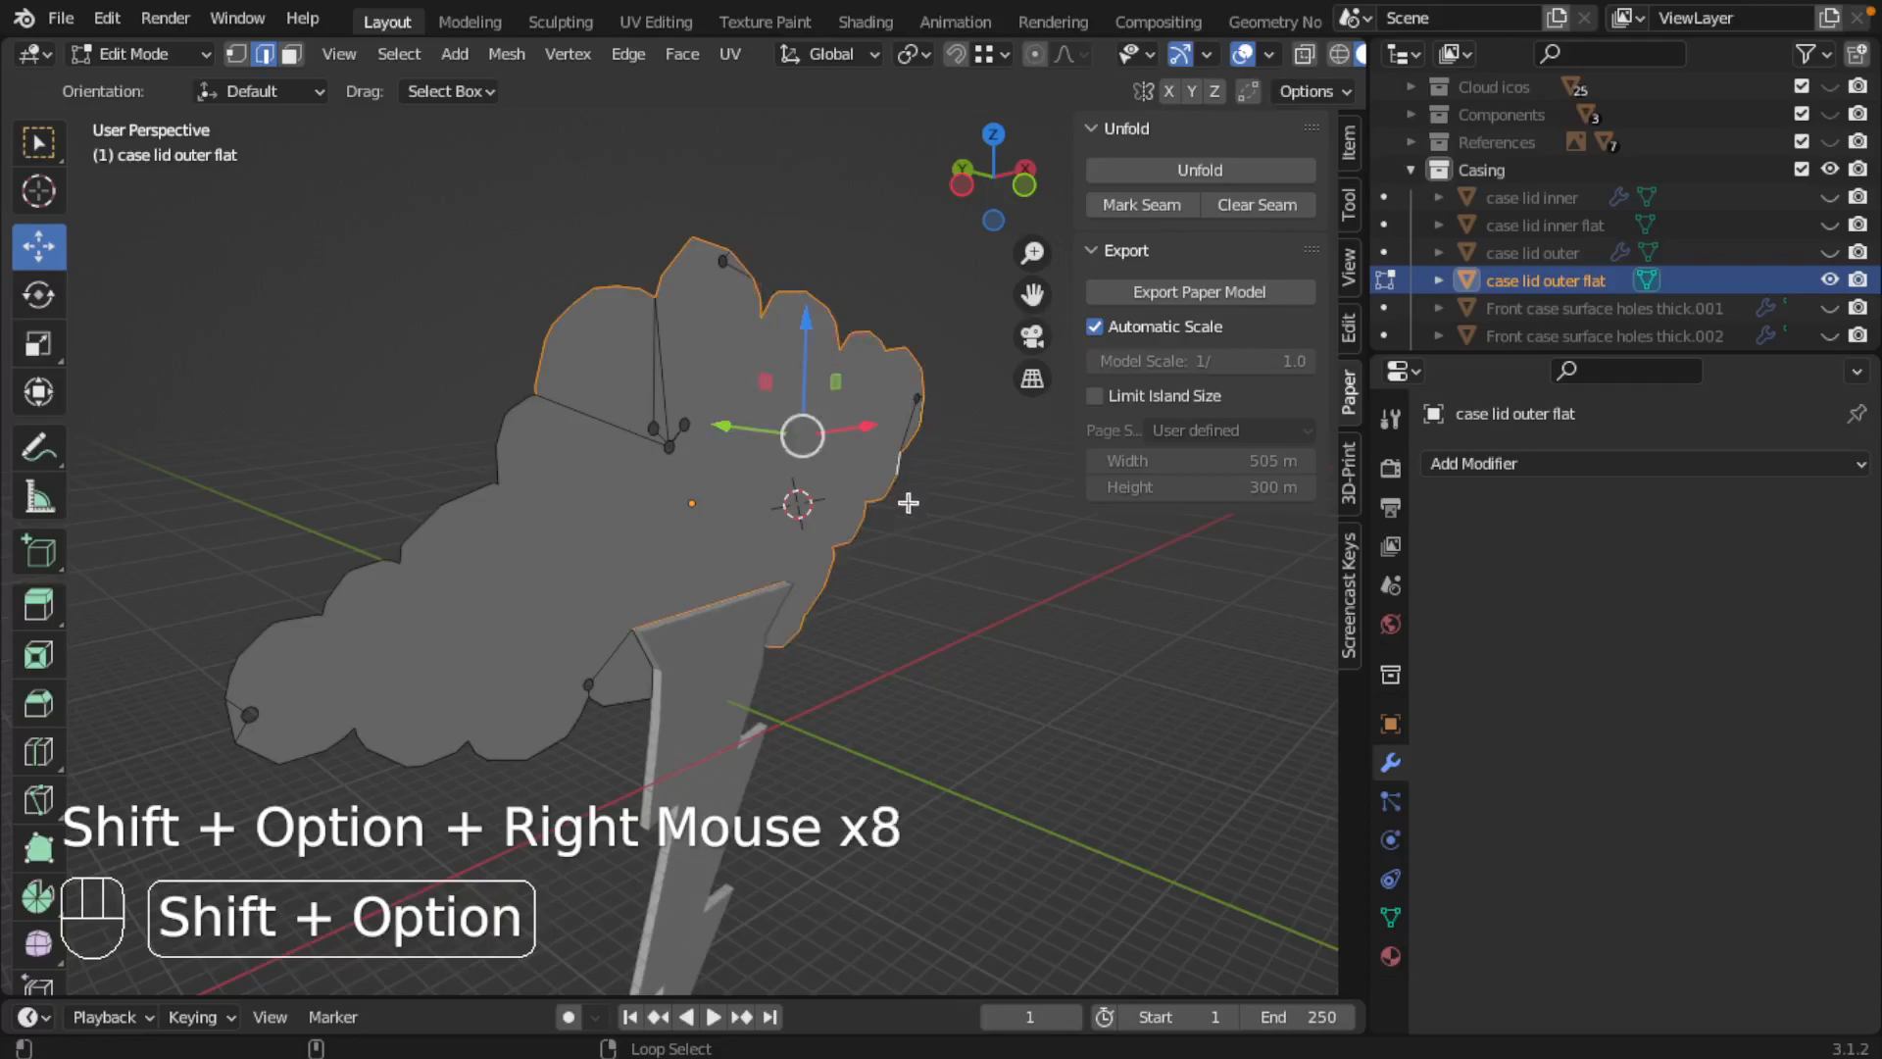
{"action": "right_click", "coordinate": [618, 729], "text": "alt+shift"}
{"action": "right_click", "coordinate": [529, 781], "text": "alt+shift"}
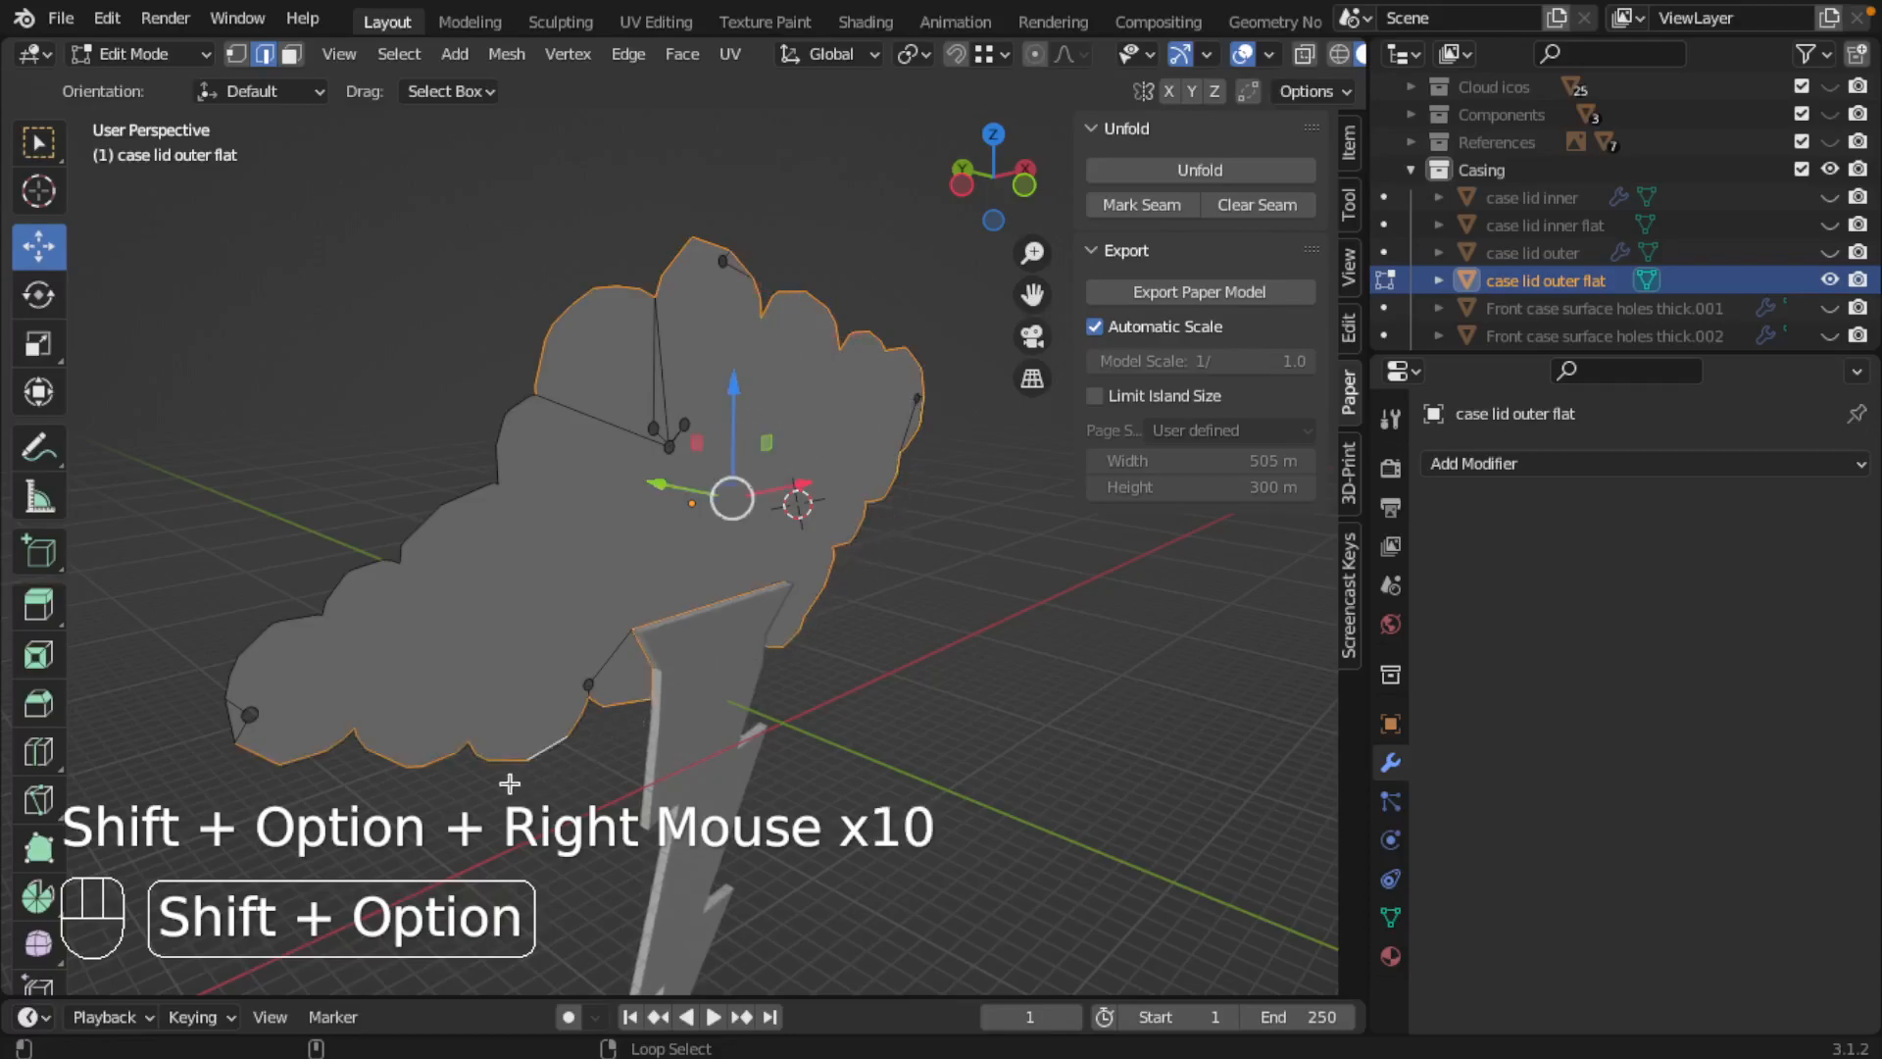
{"action": "right_click", "coordinate": [233, 714], "text": "alt+shift"}
{"action": "right_click", "coordinate": [257, 702], "text": "alt+shift"}
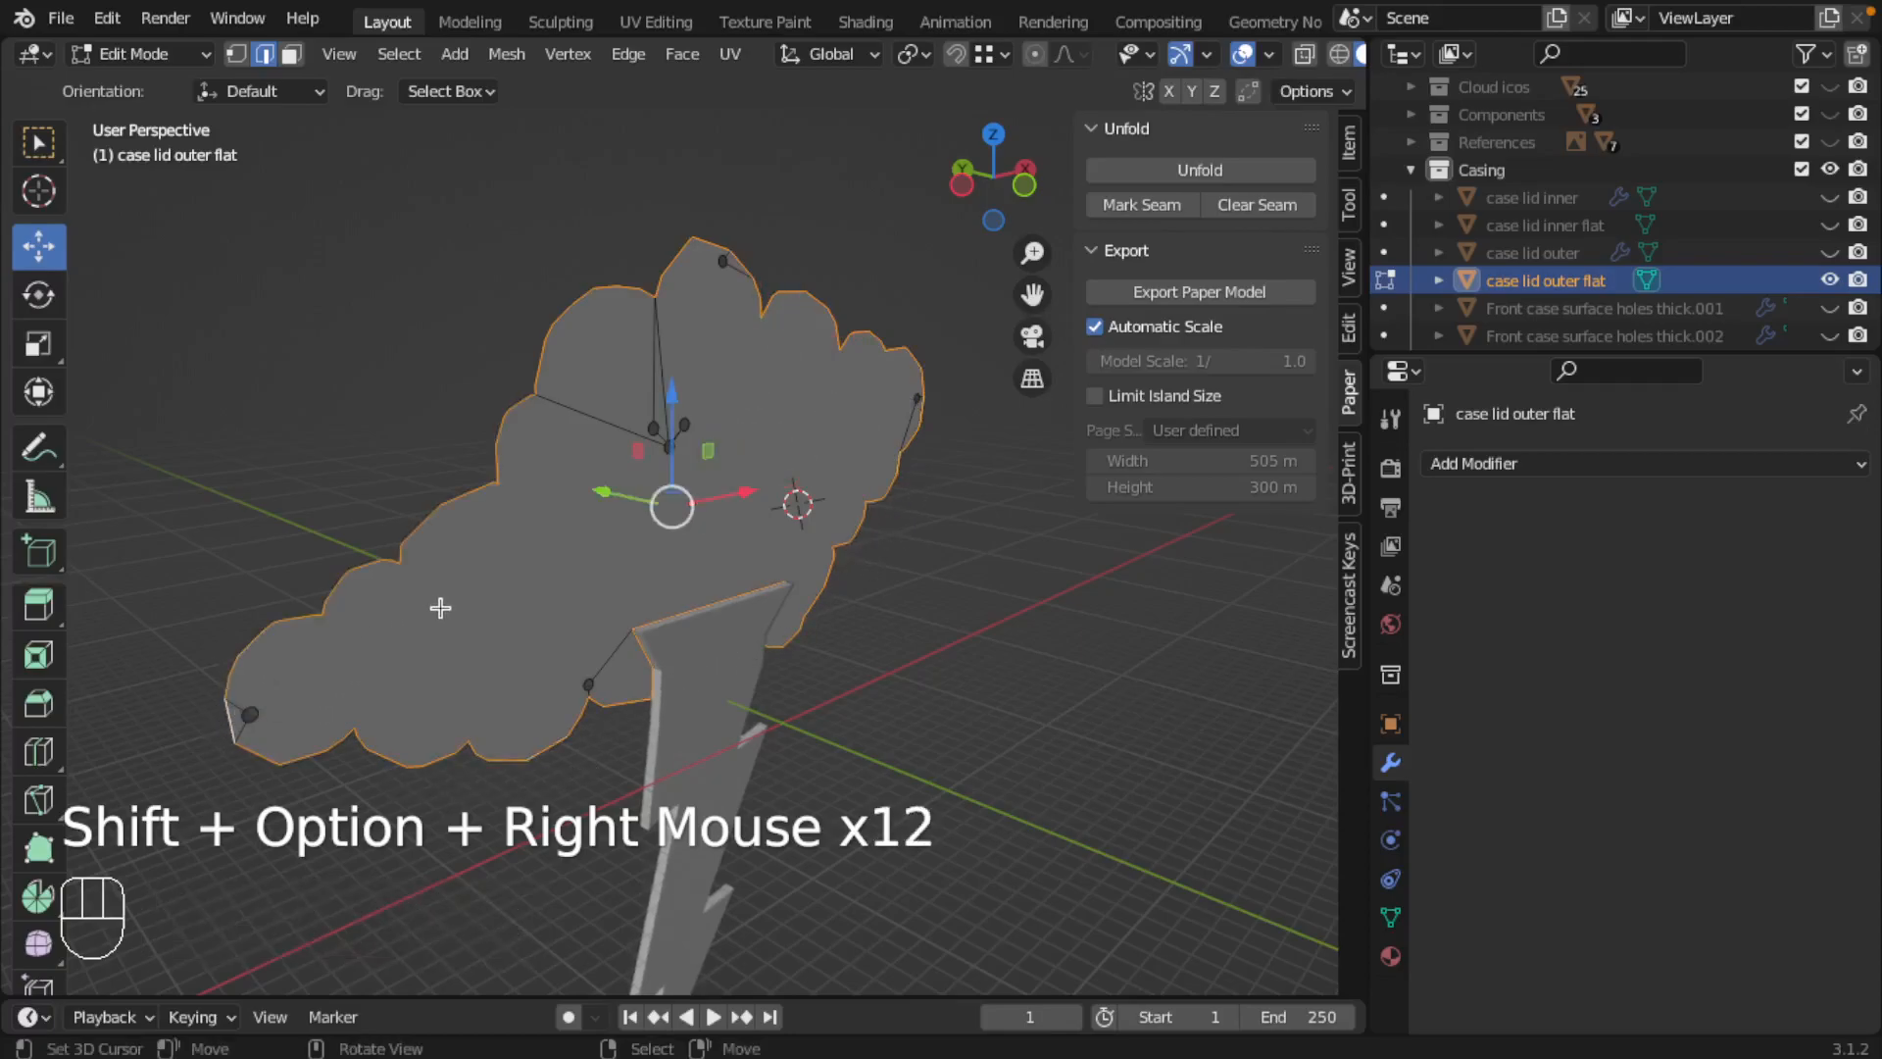
Step: Isolate the outer flat lid, mark its selected outline as a seam, save the file and return to Object Mode
{"action": "key", "text": "KP_Divide"}
{"action": "middle_click_drag", "start_coordinate": [529, 588], "coordinate": [725, 563]}
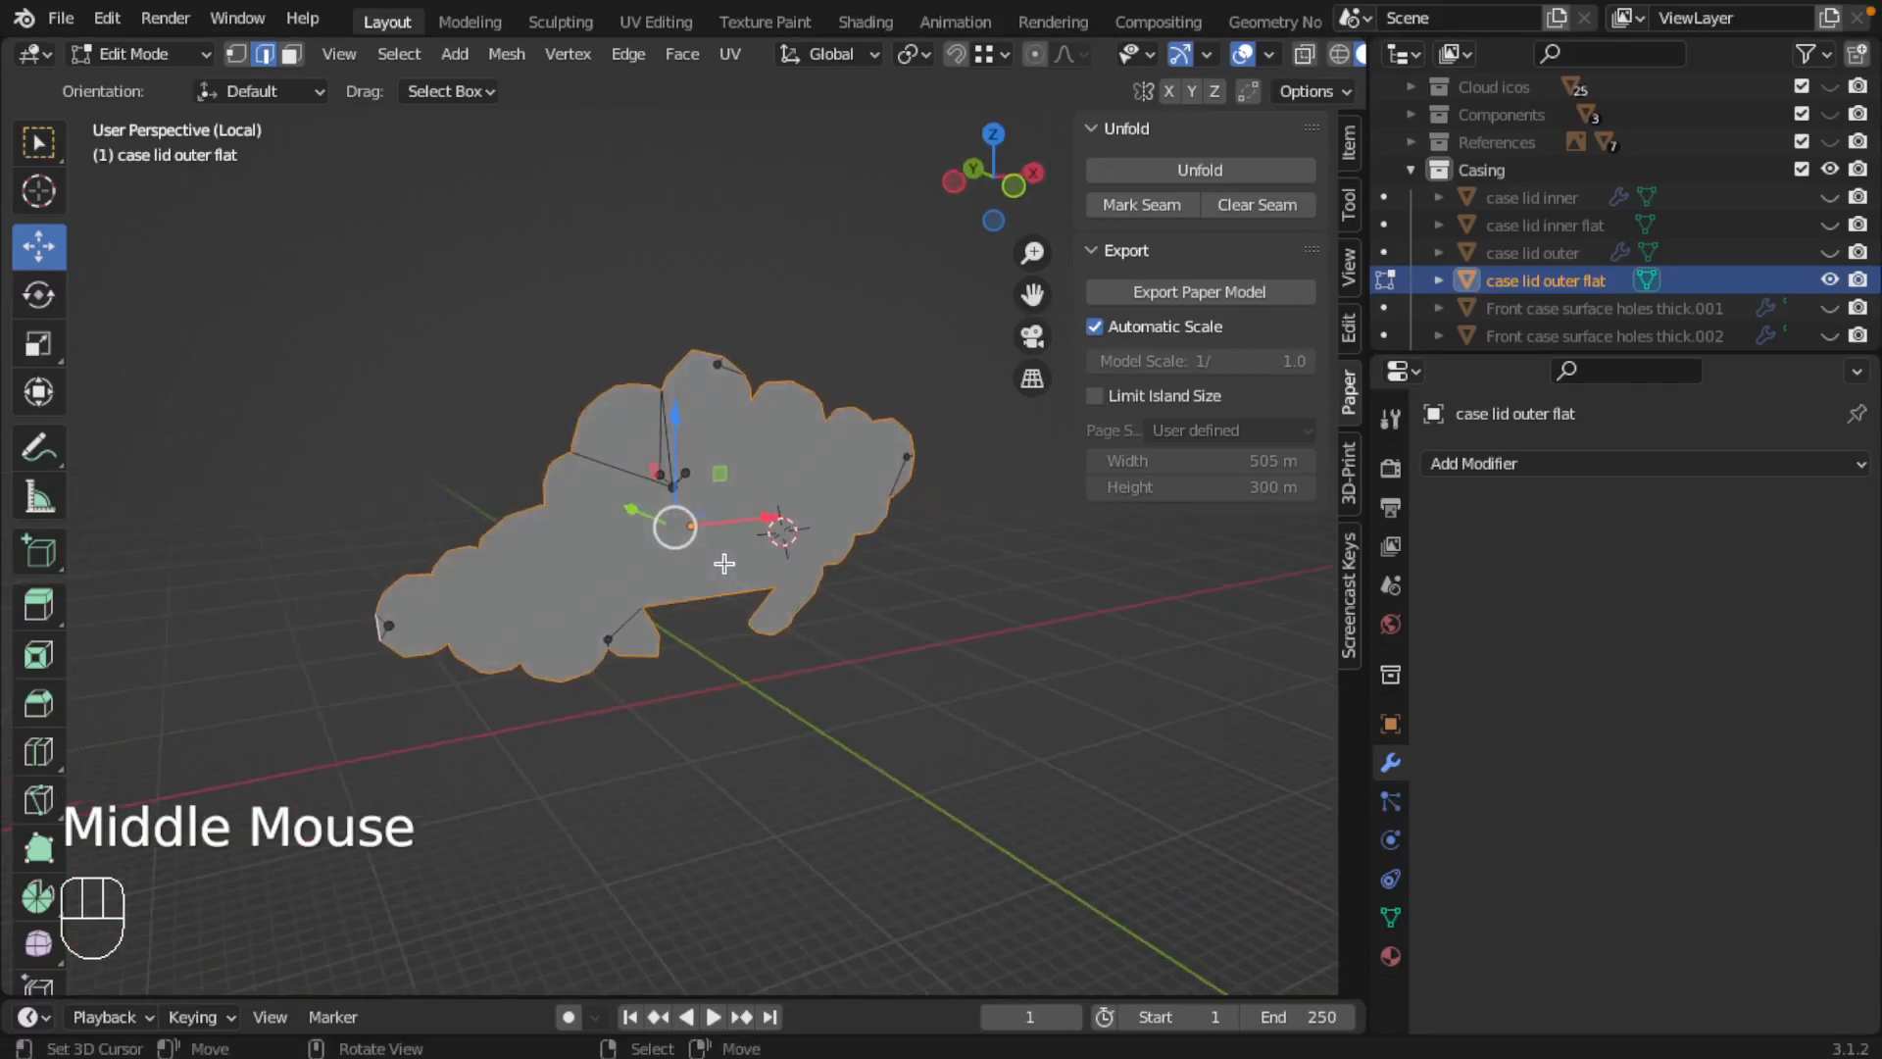
{"action": "left_click", "coordinate": [1167, 208]}
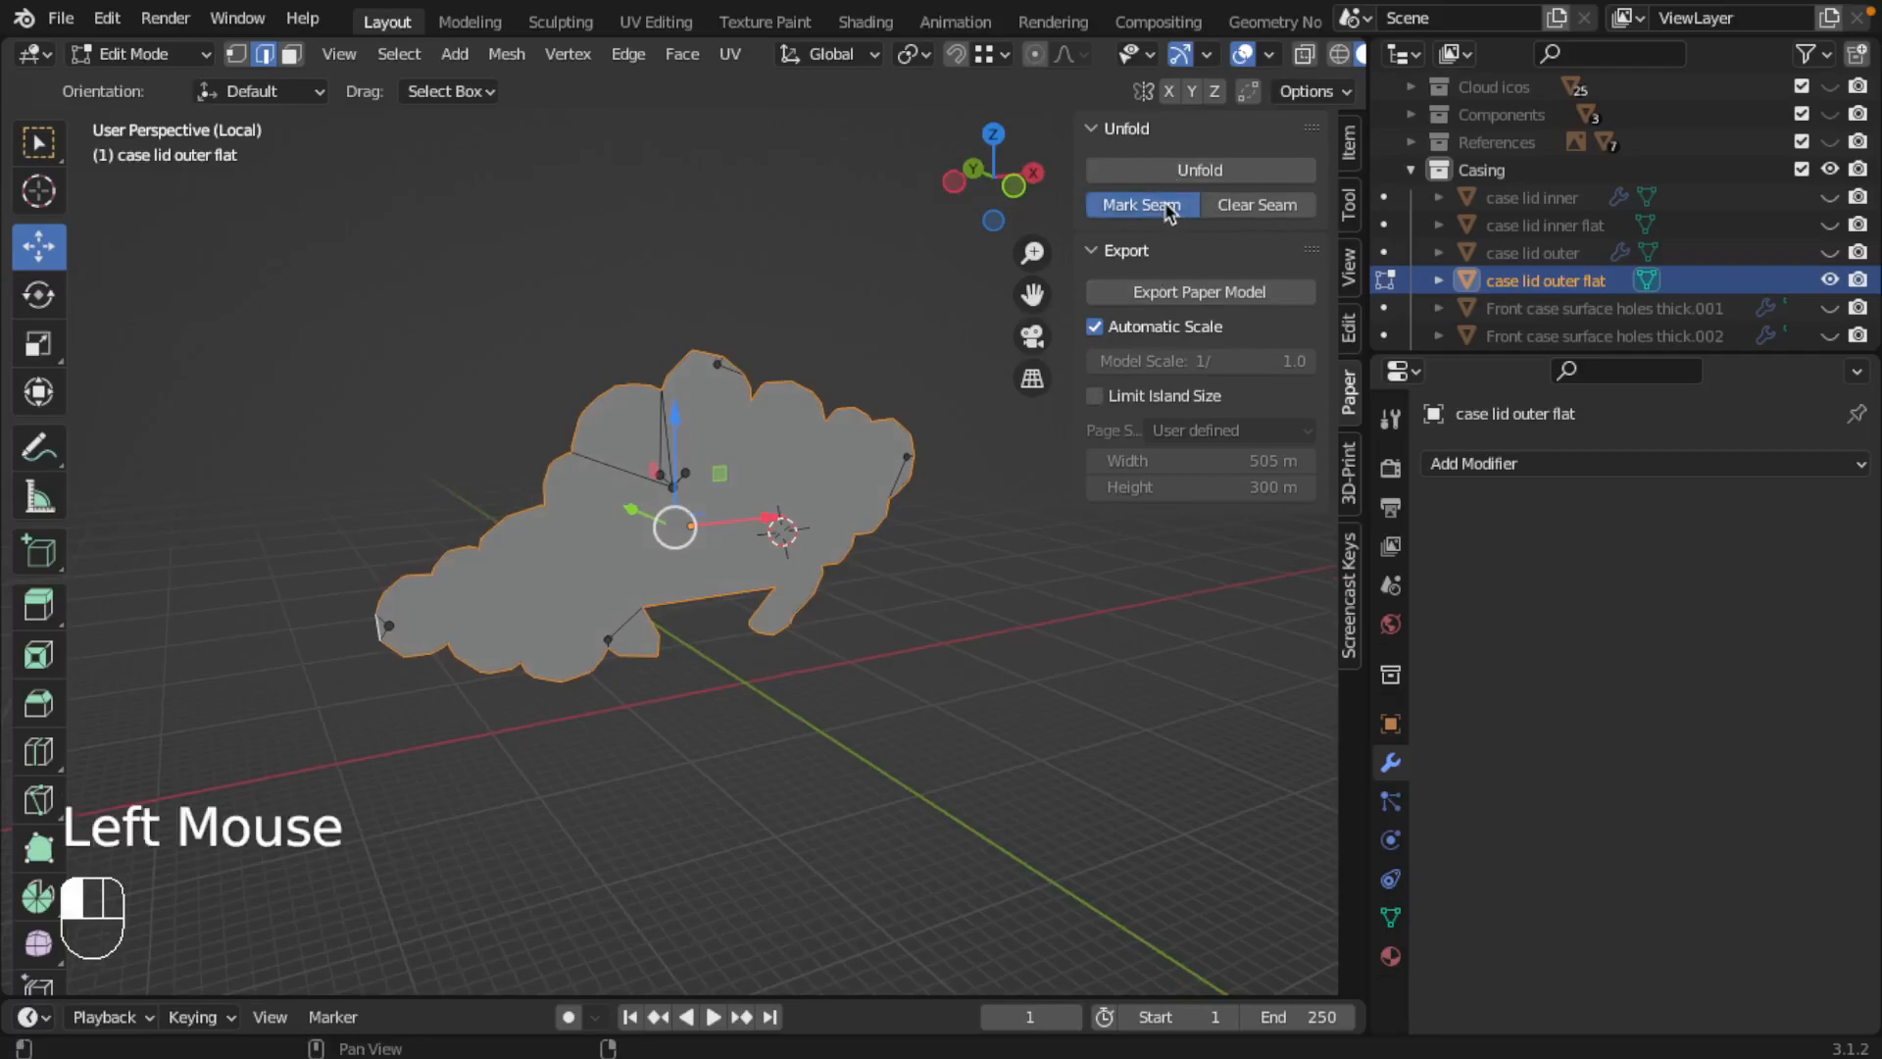
{"action": "scroll", "coordinate": [709, 443], "scroll_direction": "up", "scroll_amount": 2}
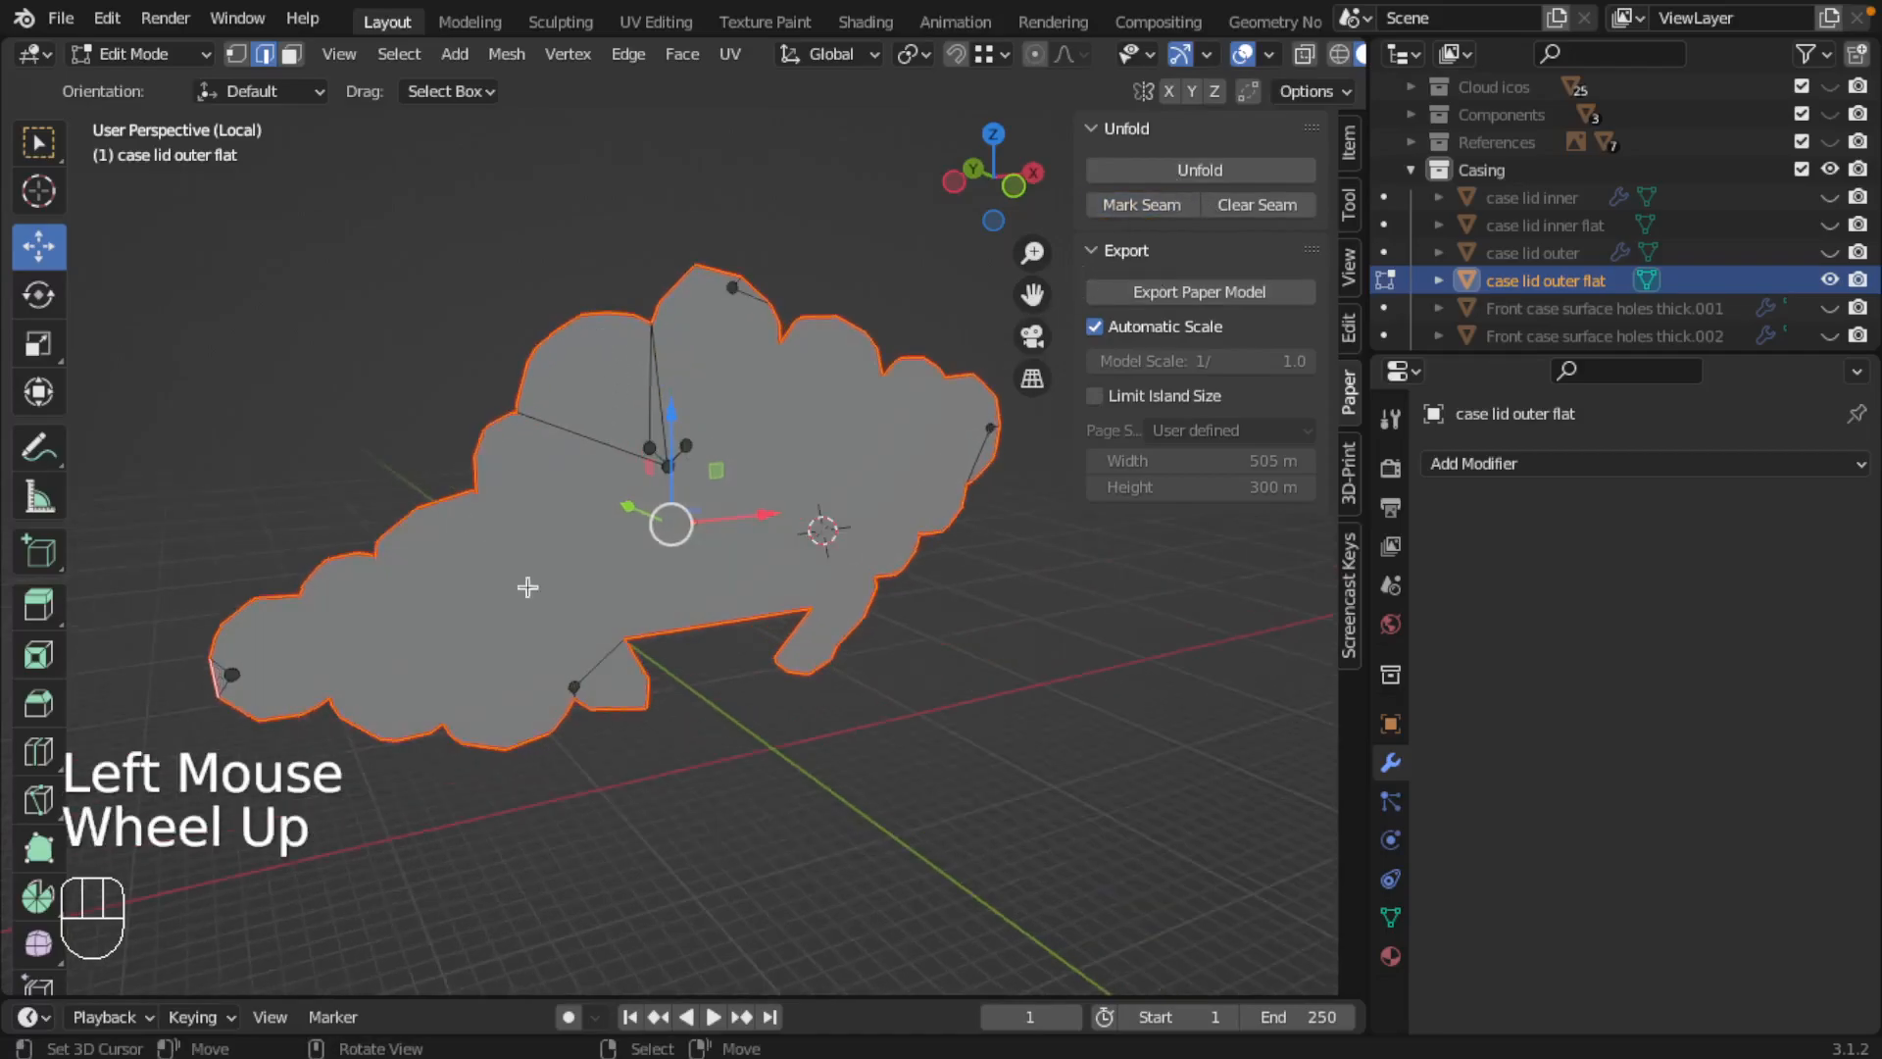
{"action": "key", "text": "super+s"}
{"action": "key", "text": "Tab"}
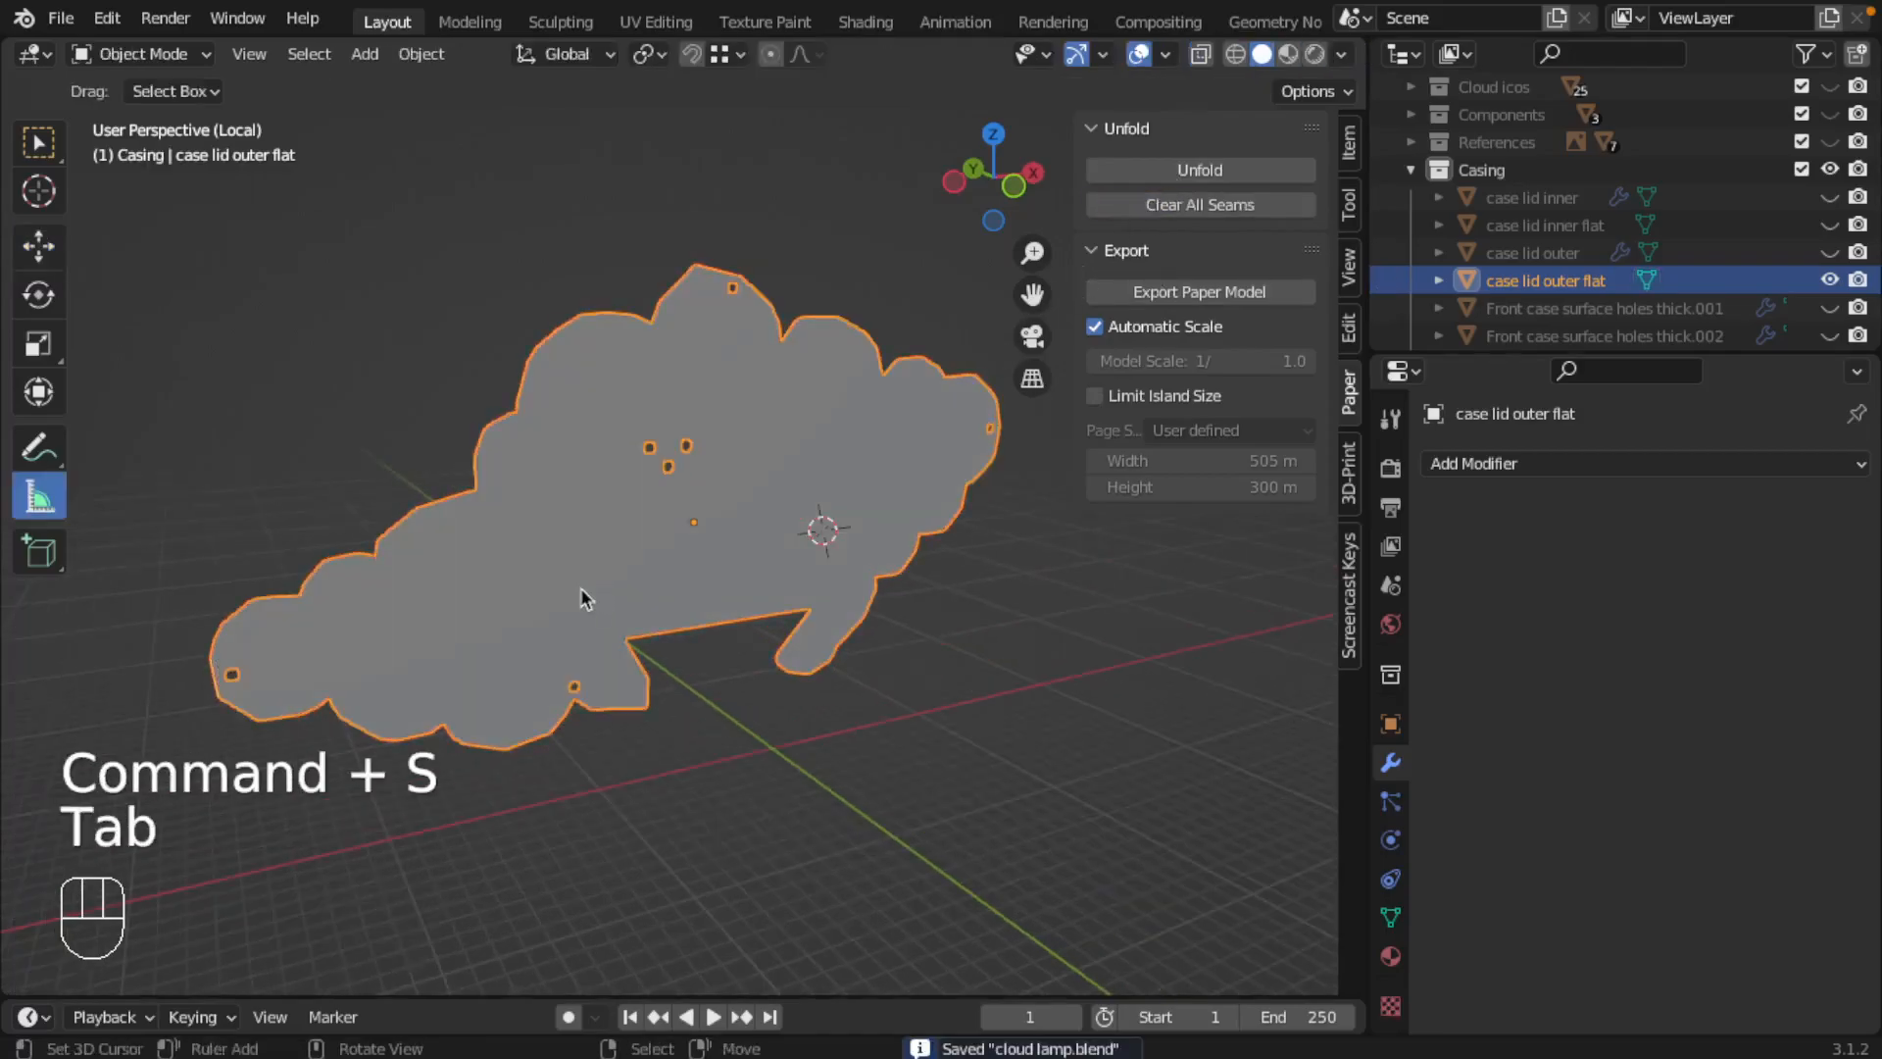
Step: Start a Paper Model (.pdf/.svg) export of the outer flat lid and set its scale to 1/10
{"action": "left_click", "coordinate": [61, 18]}
{"action": "mouse_move", "coordinate": [167, 420]}
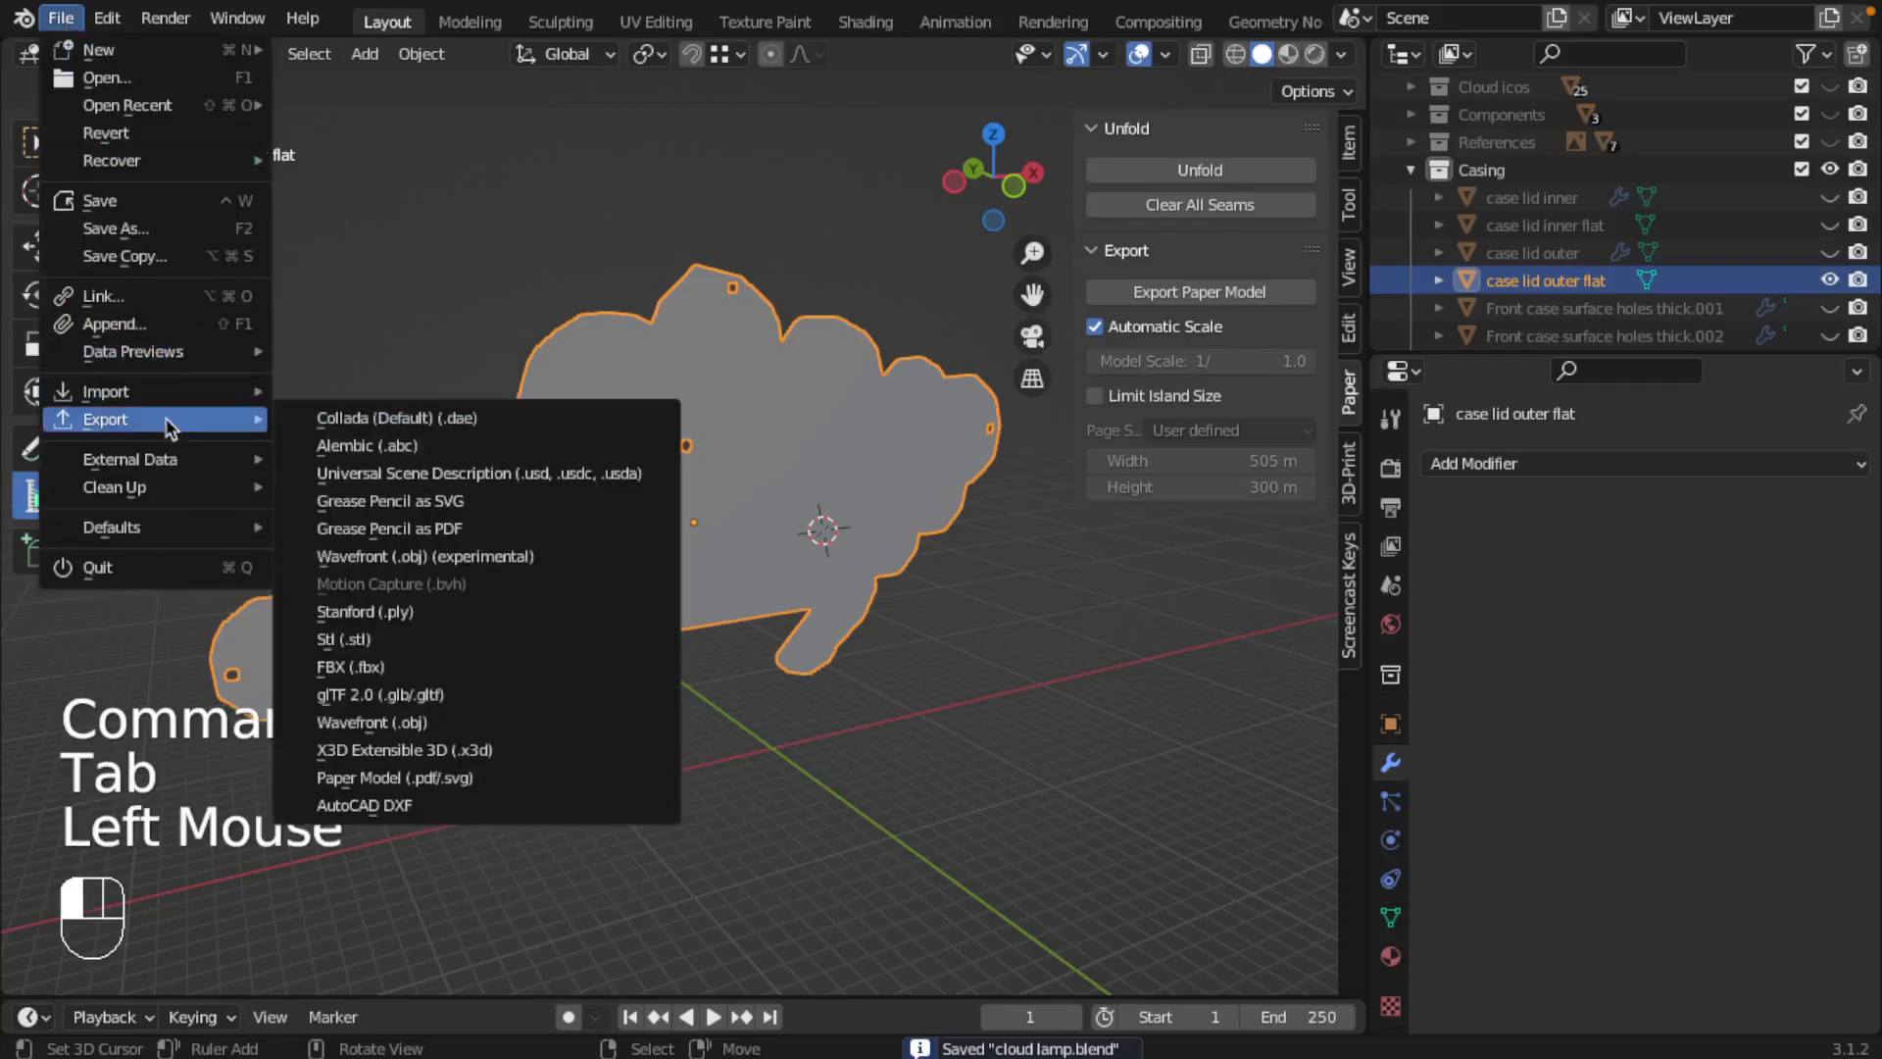
{"action": "left_click", "coordinate": [419, 778]}
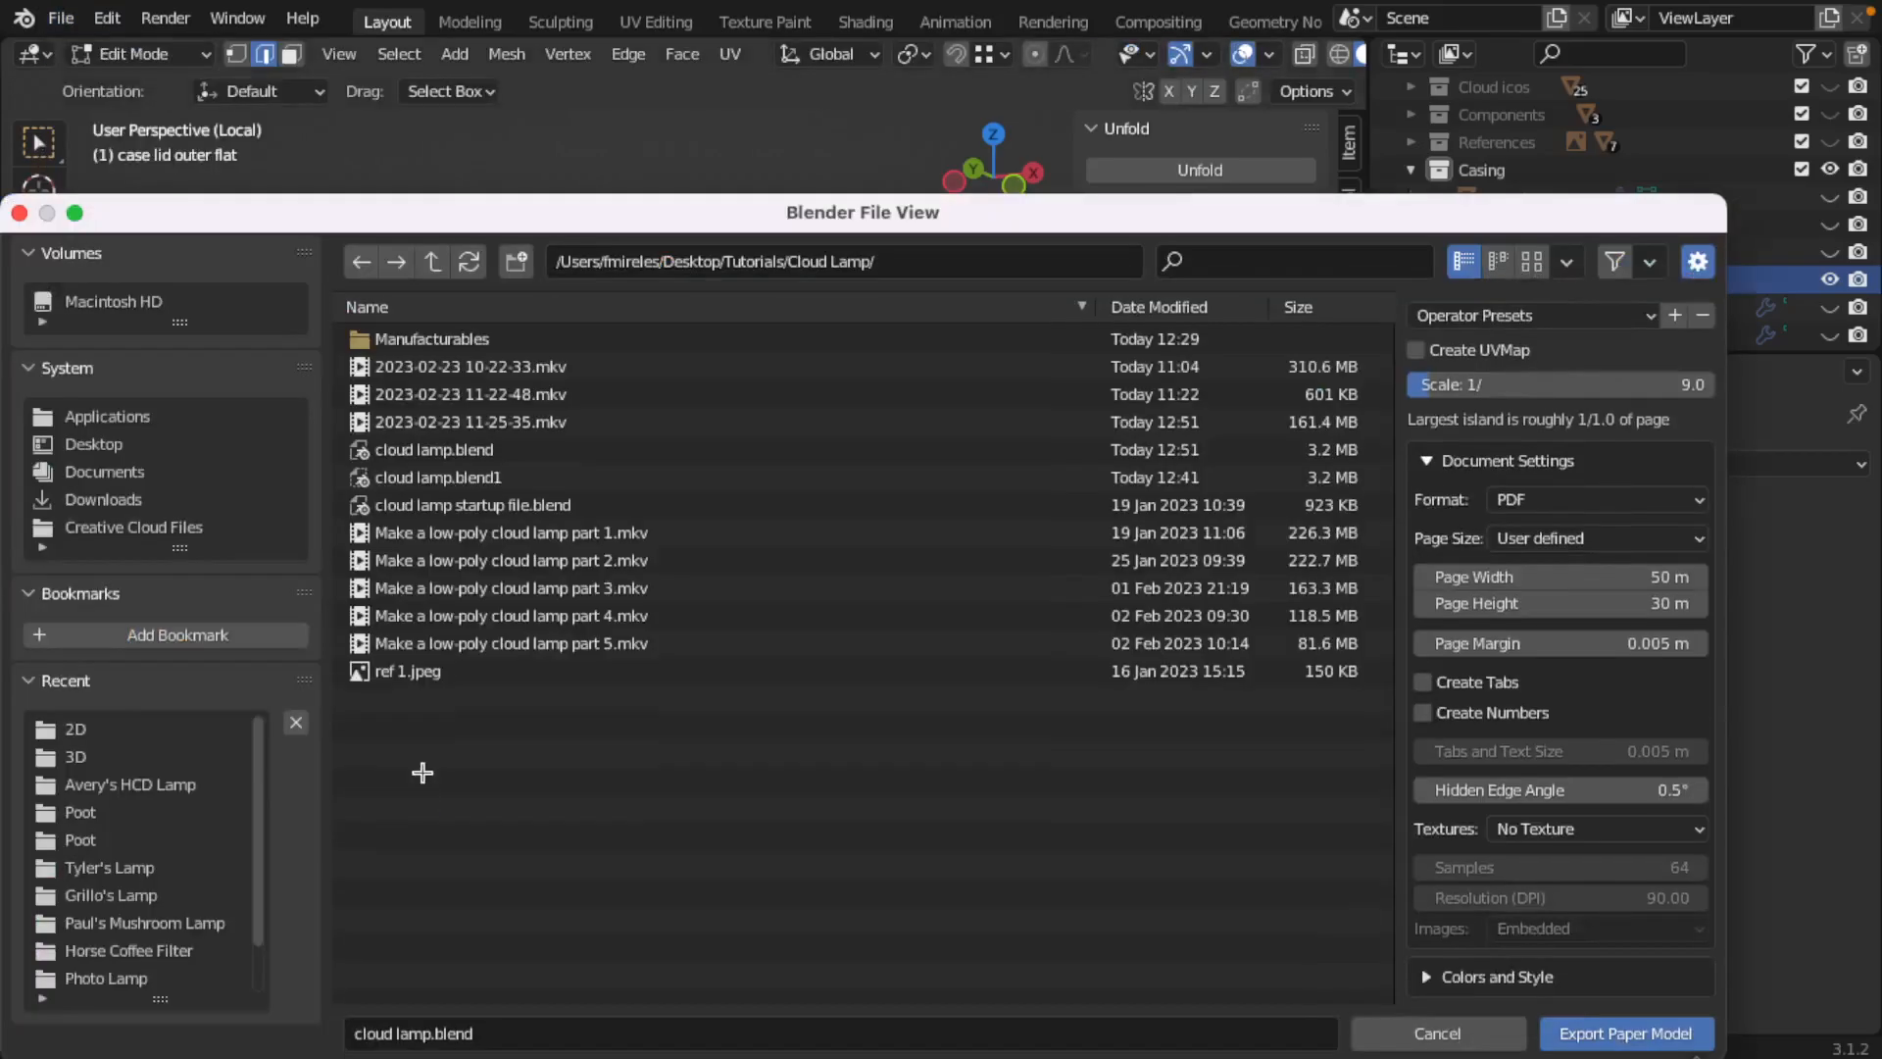
{"action": "left_click", "coordinate": [1532, 385]}
{"action": "type", "text": "1"}
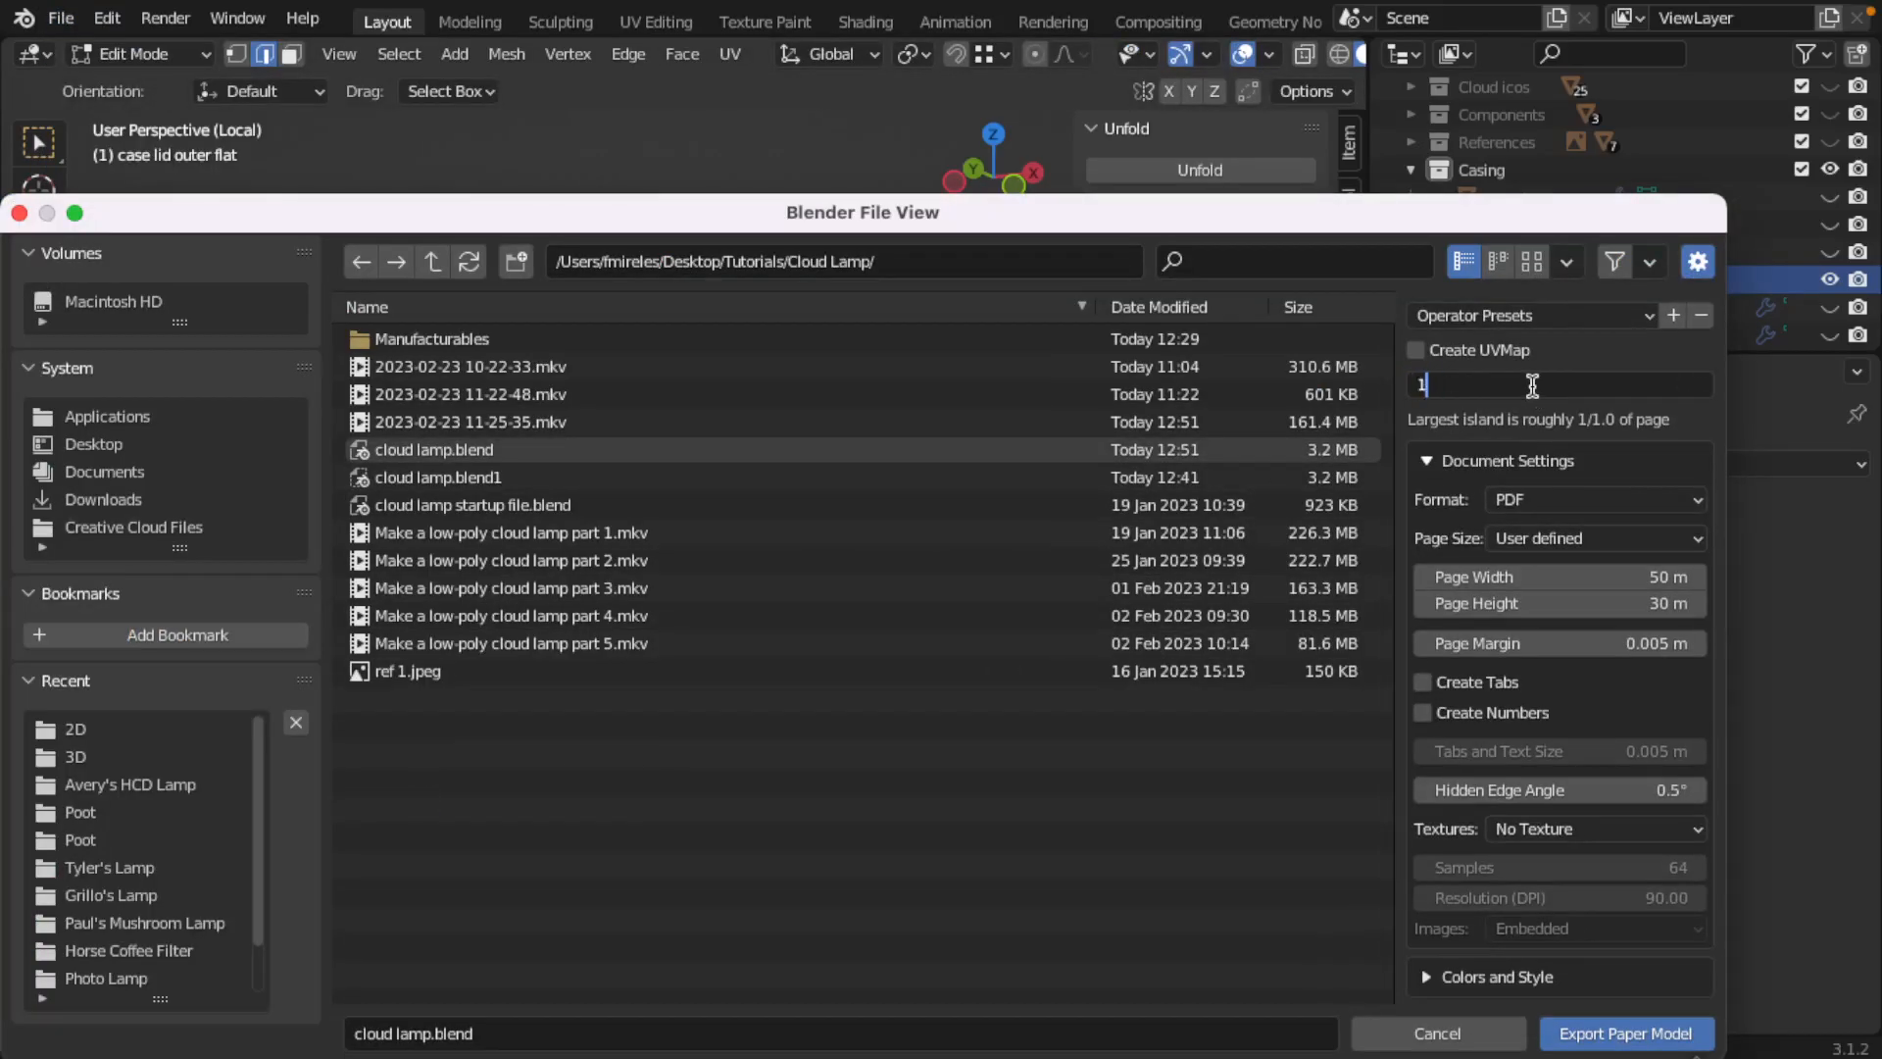
{"action": "type", "text": "0"}
{"action": "key", "text": "Return"}
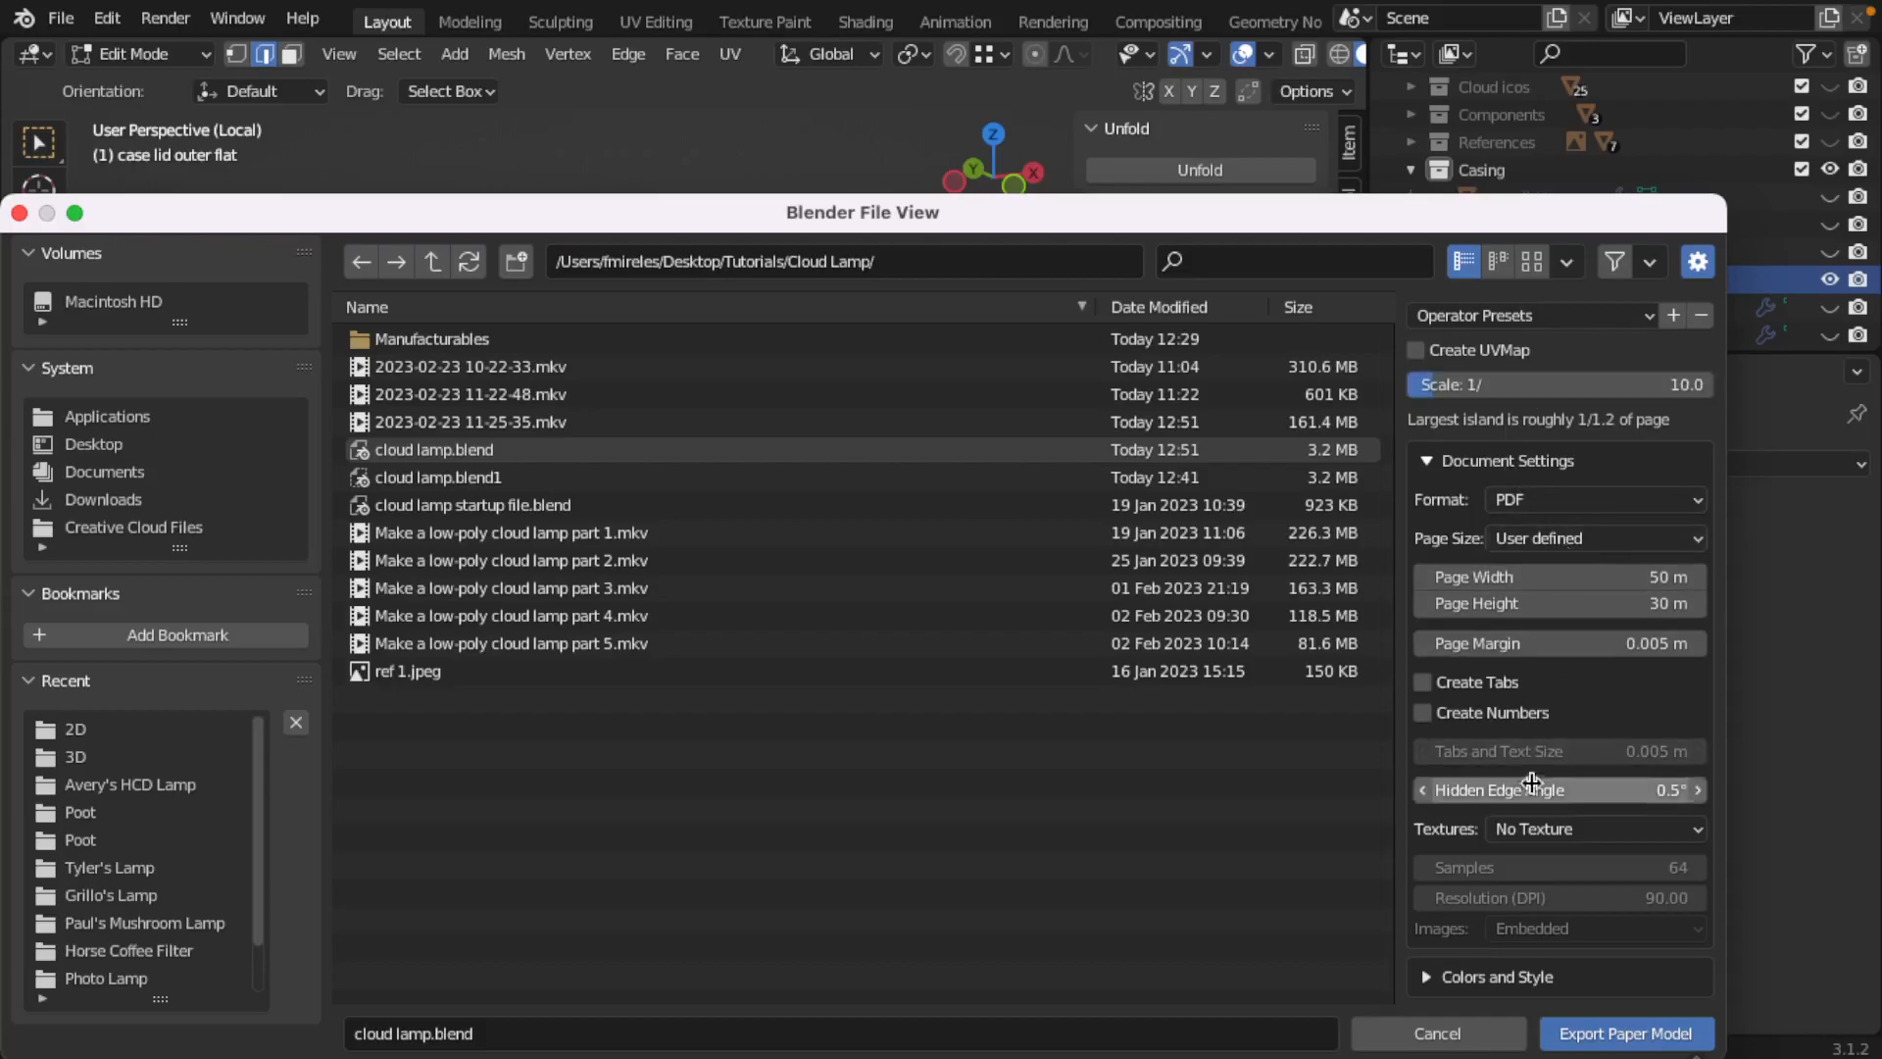
Step: Export the paper model into the Manufacturables/2D folder under the name "cloud lamp outer"
{"action": "left_click", "coordinate": [479, 343]}
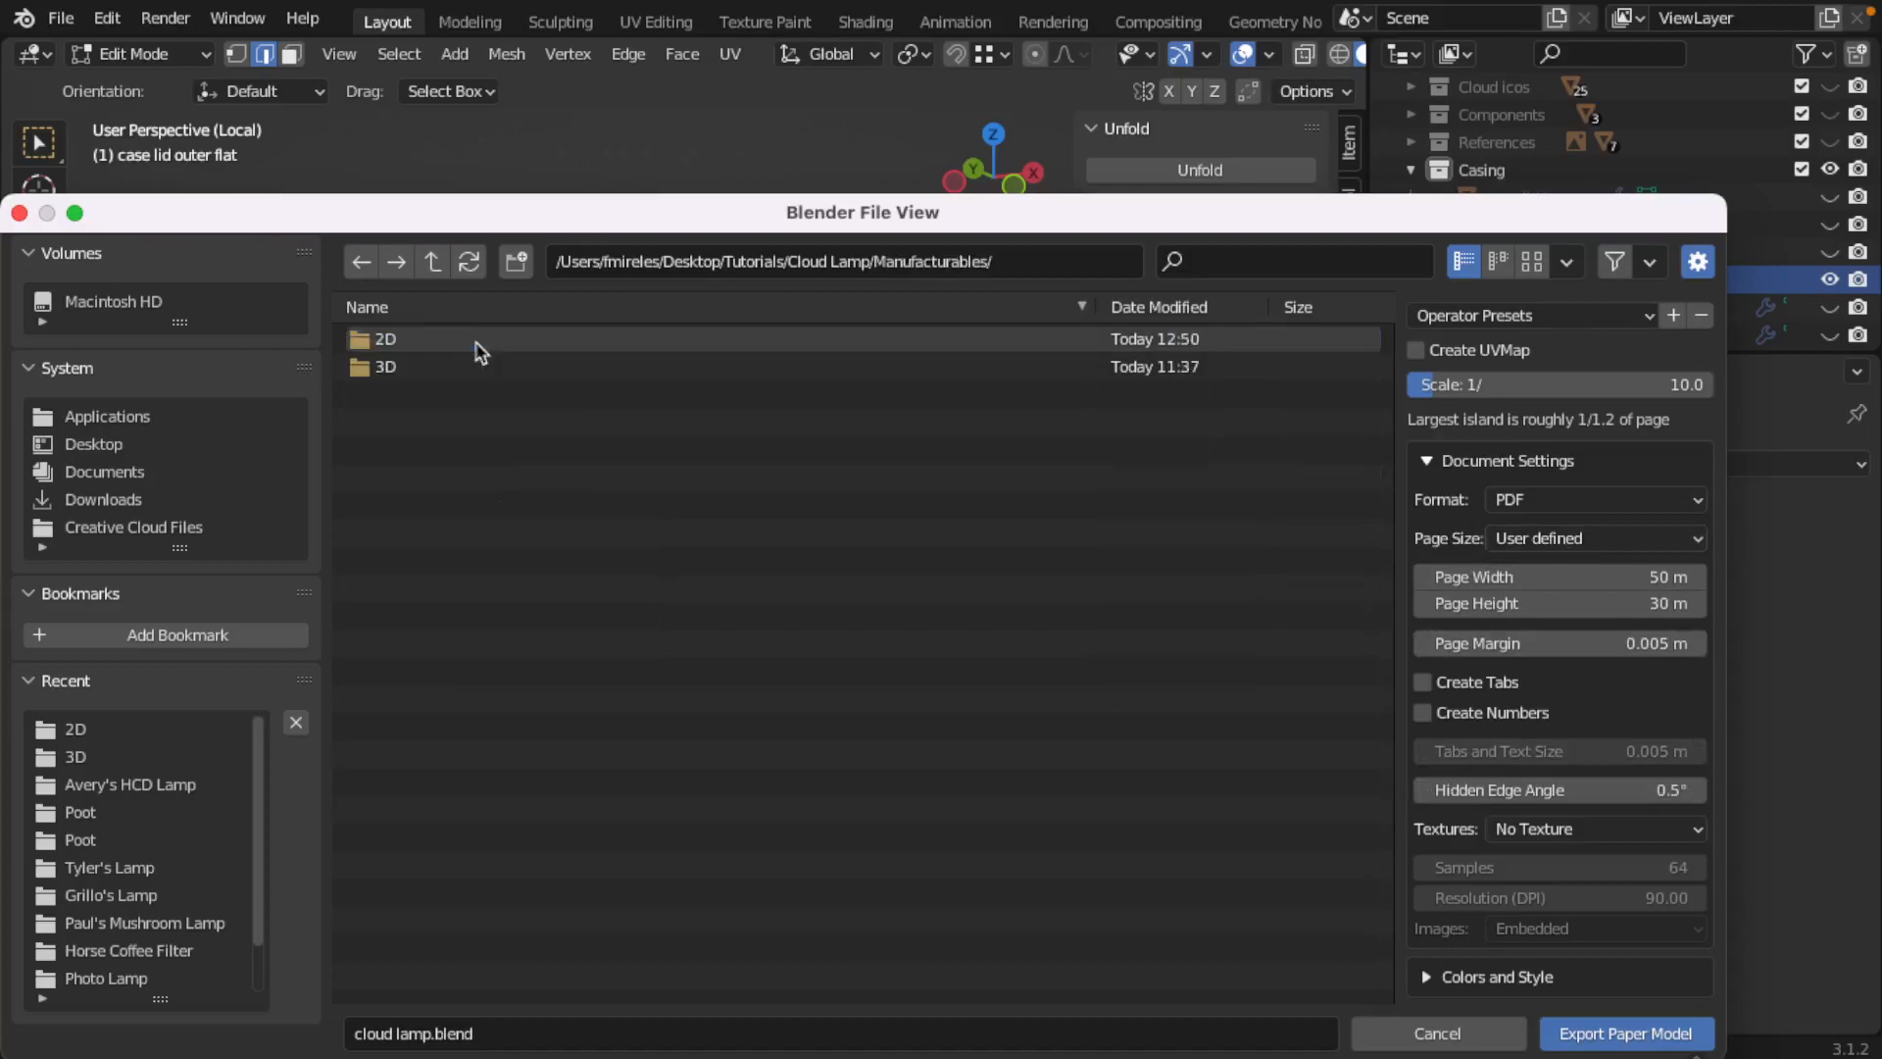
{"action": "left_click", "coordinate": [383, 344]}
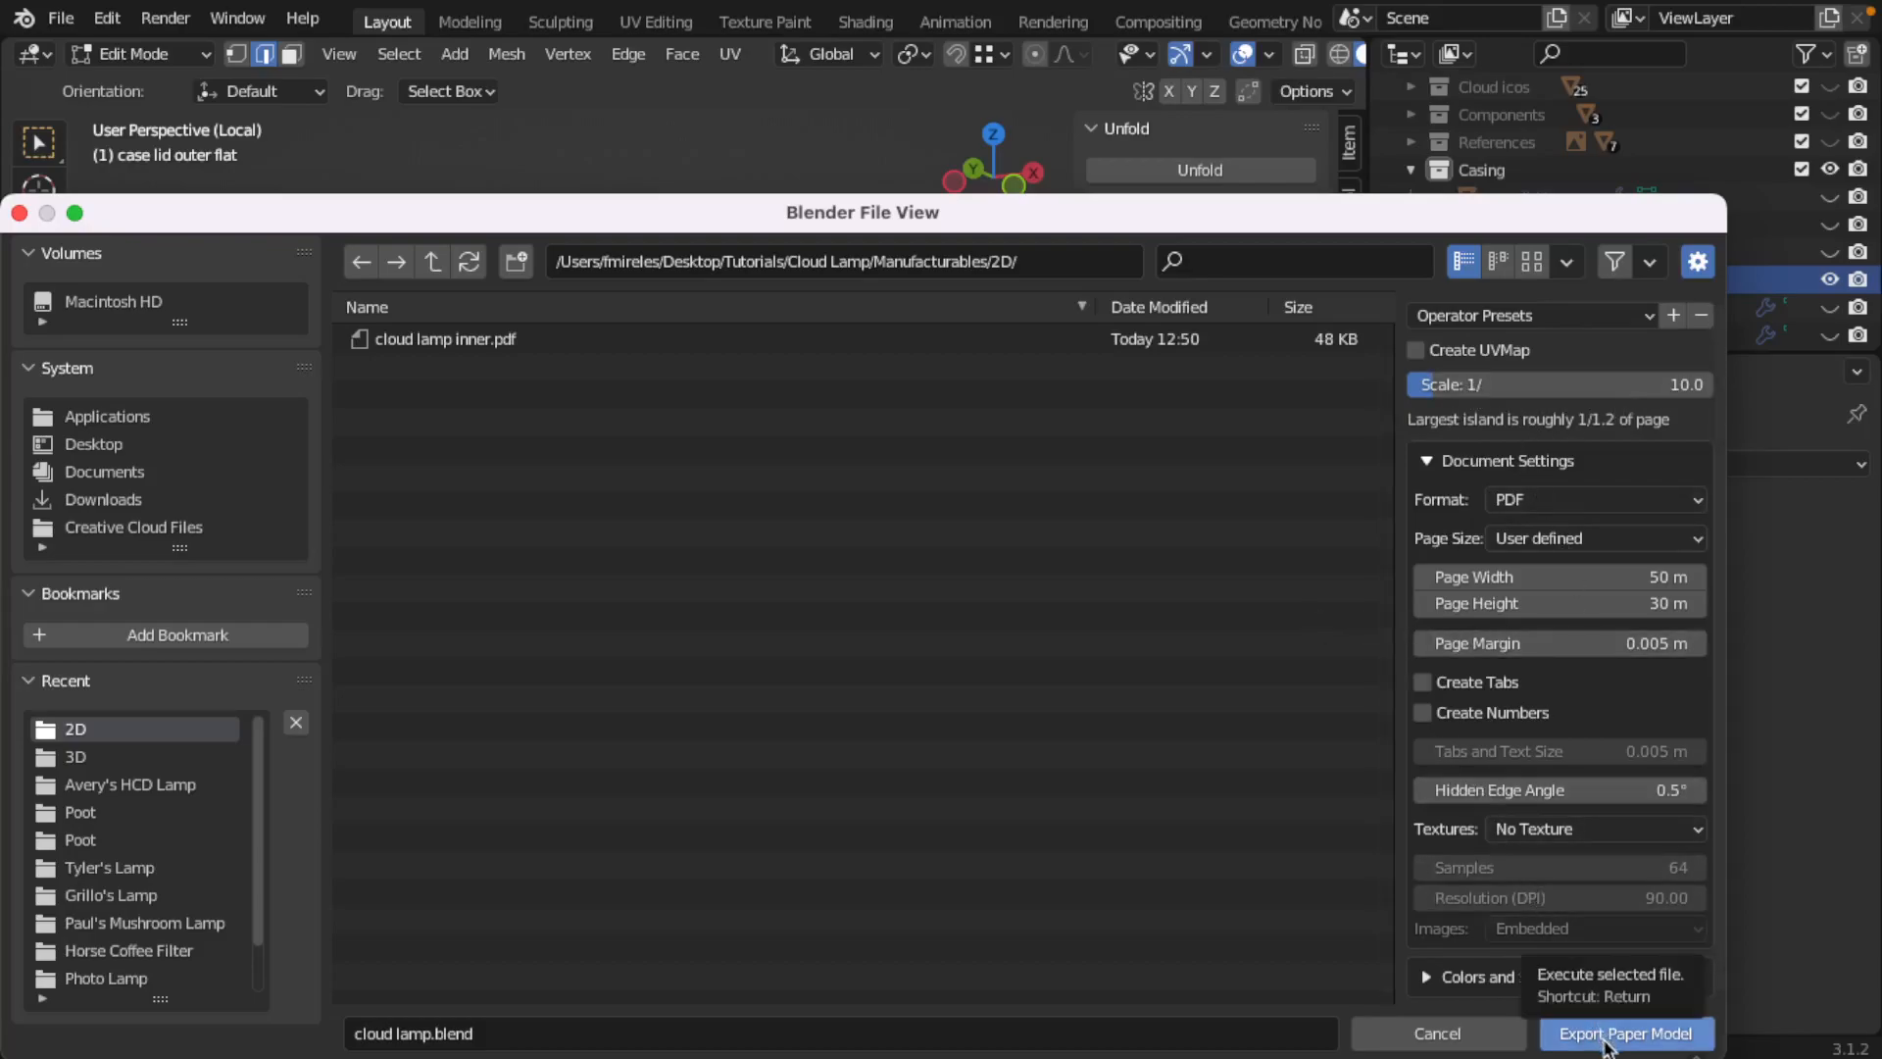
{"action": "left_click", "coordinate": [440, 1031]}
{"action": "left_click", "coordinate": [432, 1033]}
{"action": "left_click_drag", "start_coordinate": [496, 1023], "coordinate": [422, 1030]}
{"action": "type", "text": "outer"}
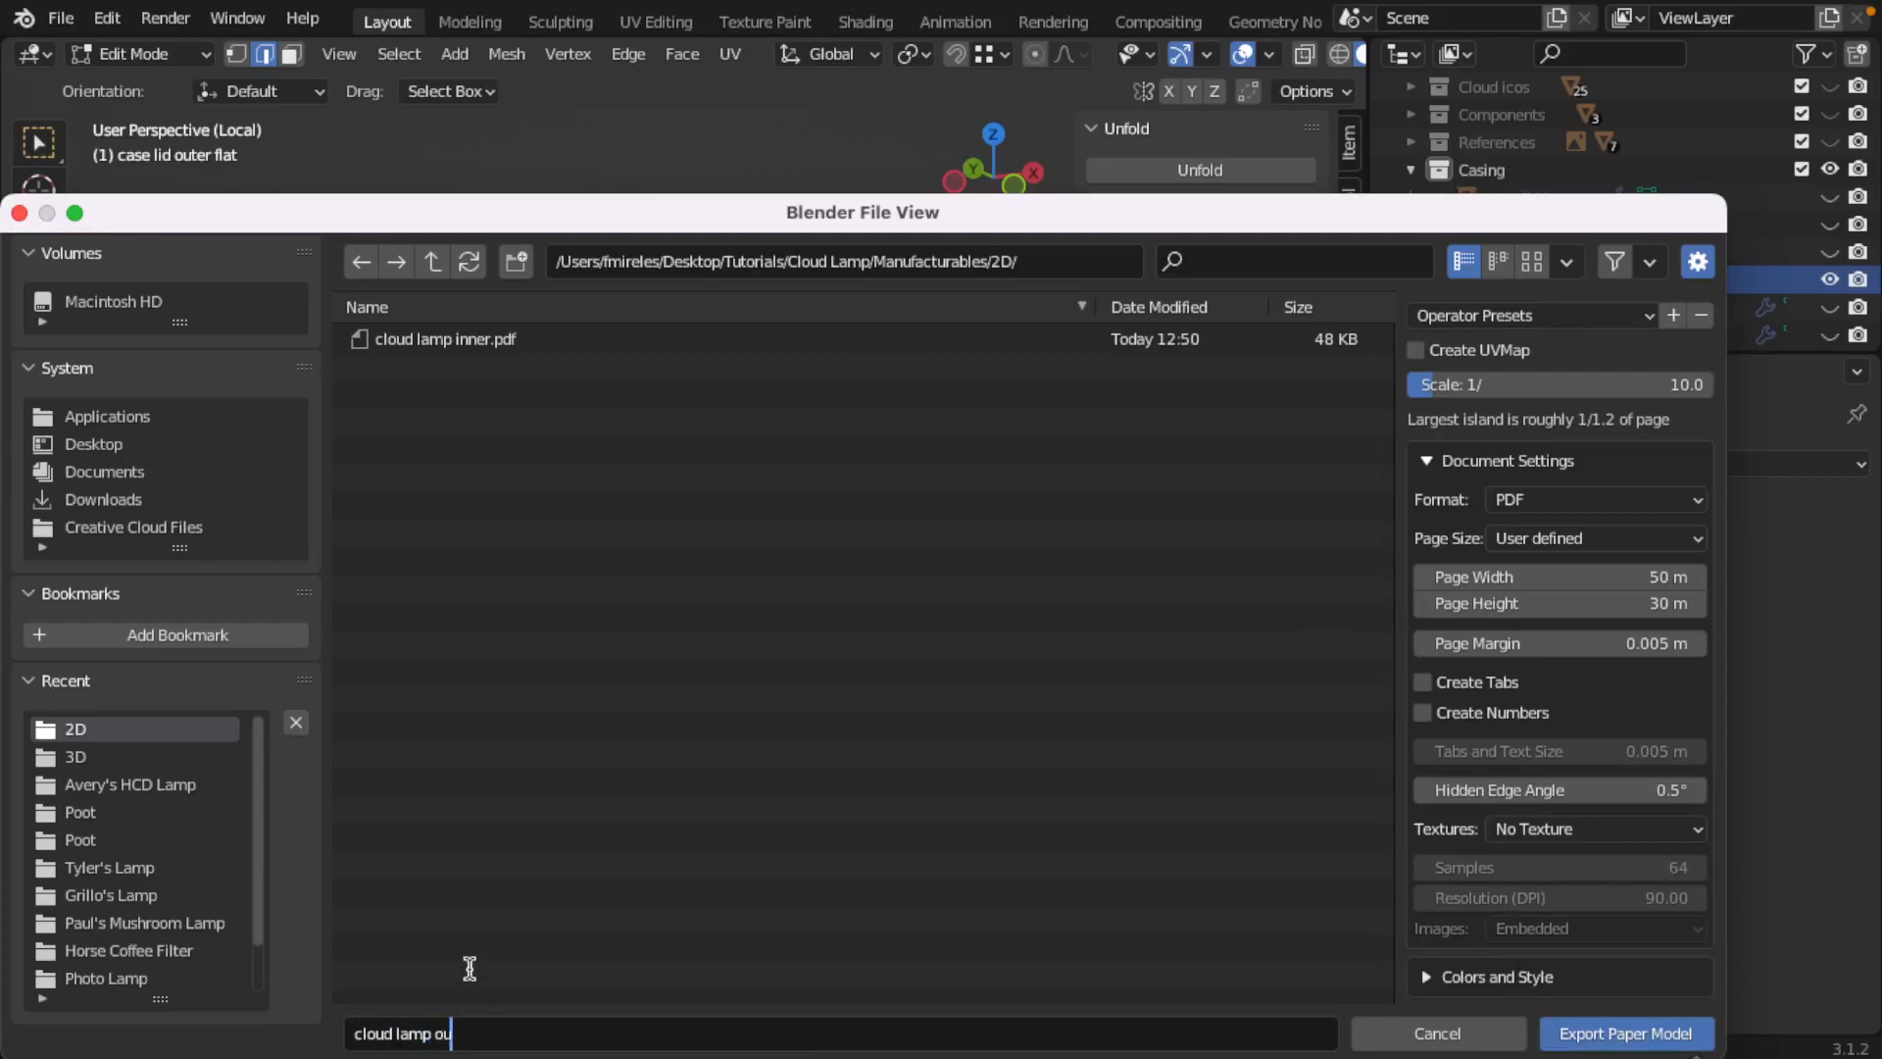
{"action": "left_click", "coordinate": [1570, 1045]}
{"action": "left_click", "coordinate": [1572, 1045]}
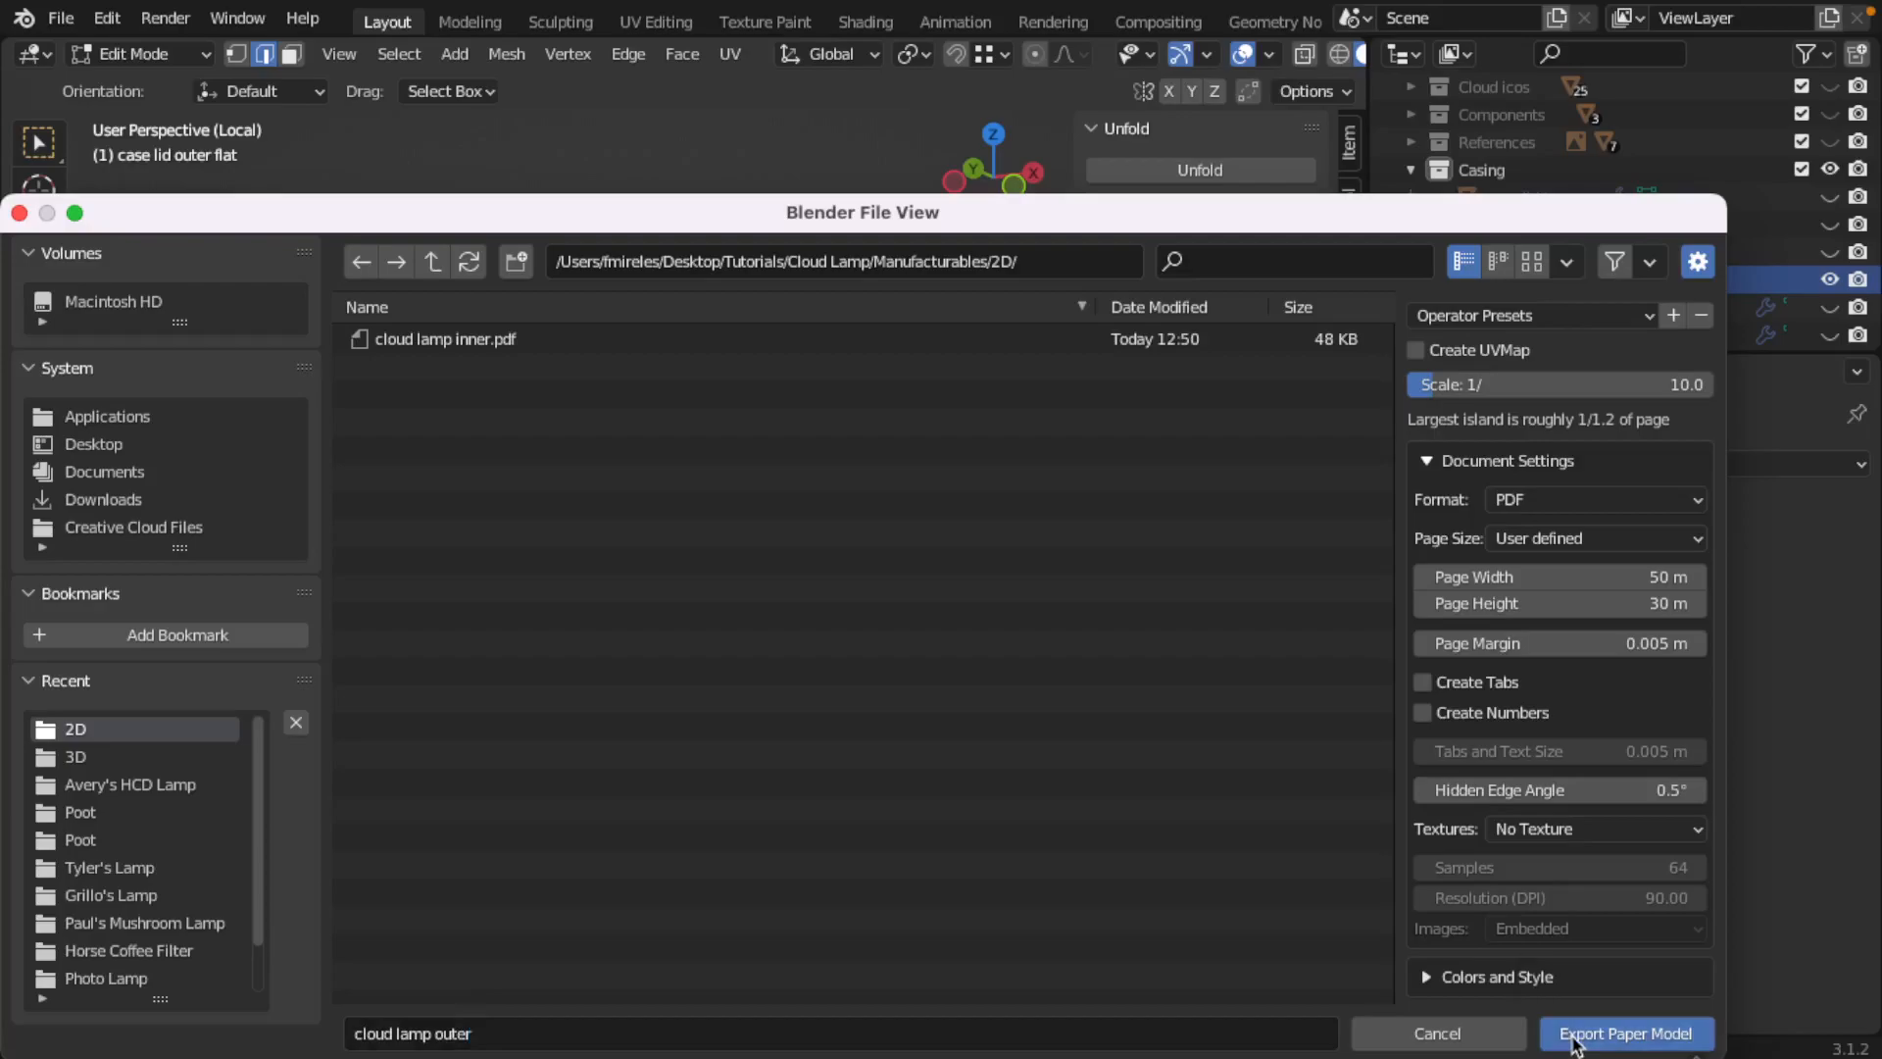
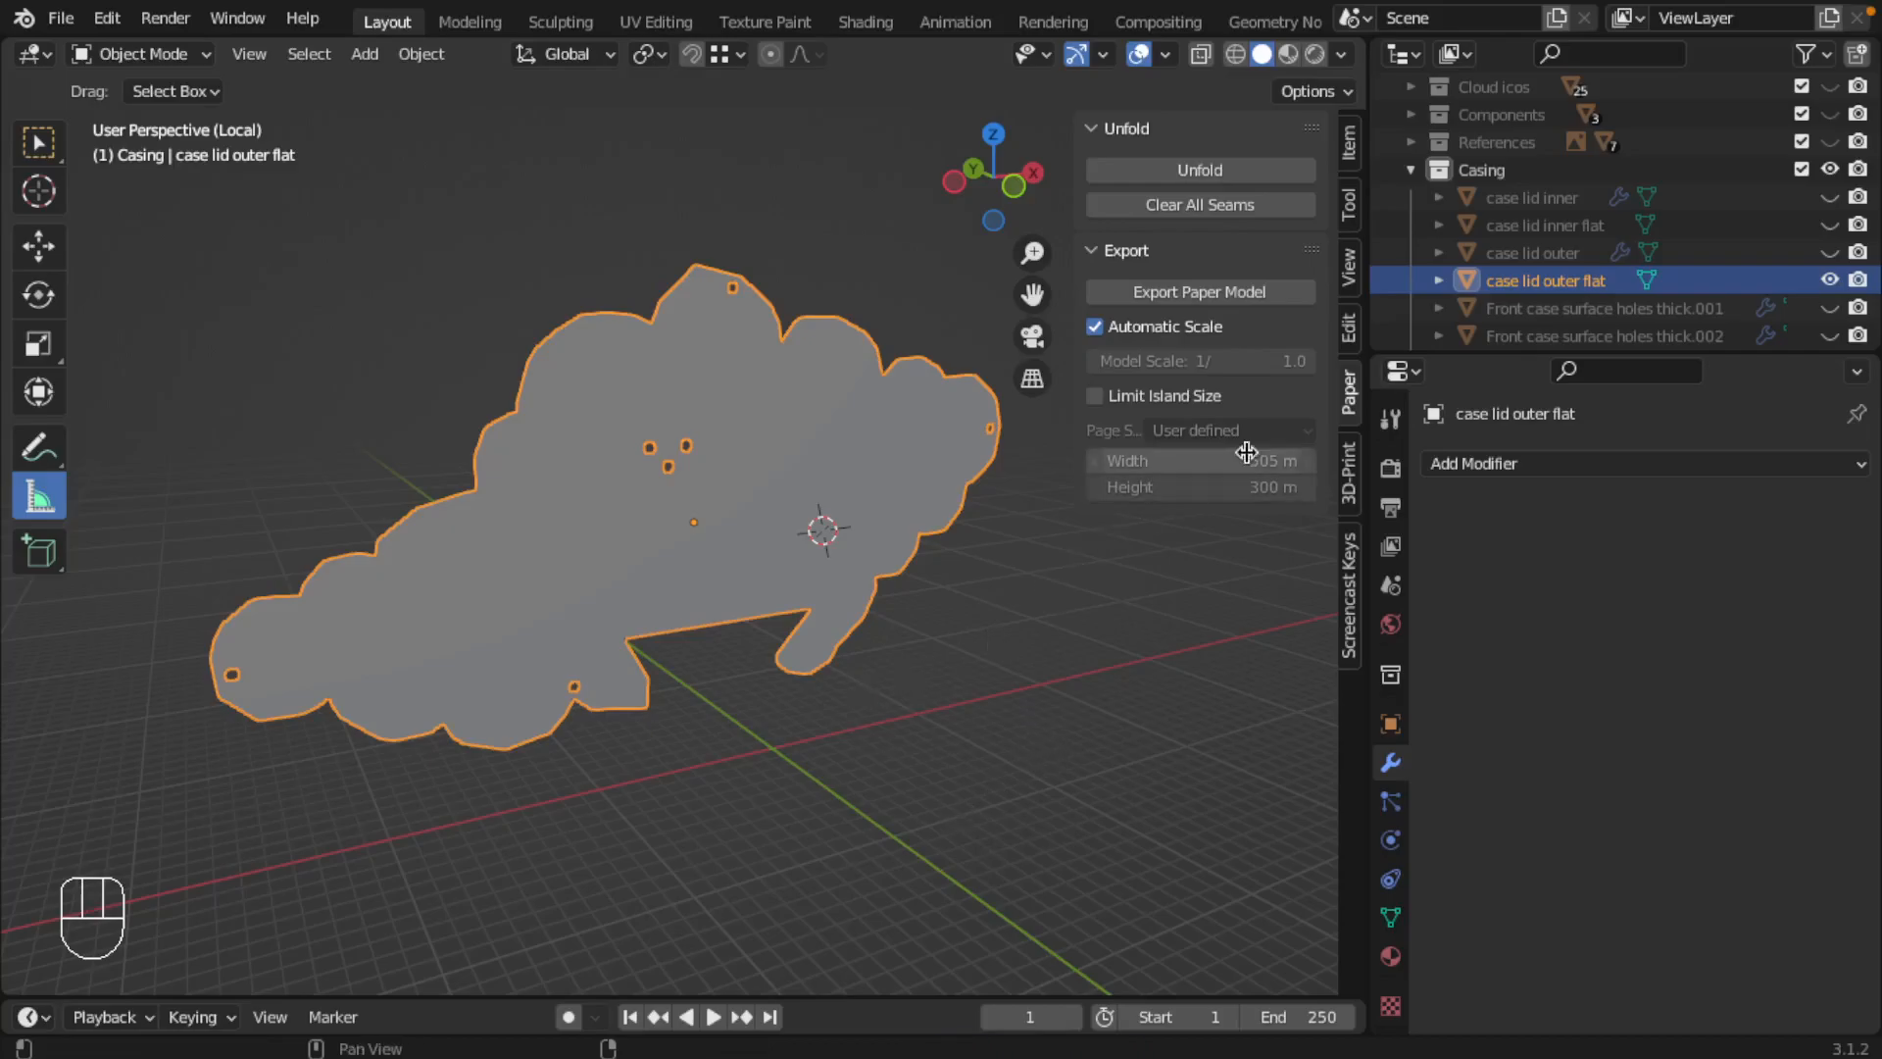
Step: Hide the "case lid outer flat" object and leave the isolated view
{"action": "left_click", "coordinate": [1830, 279]}
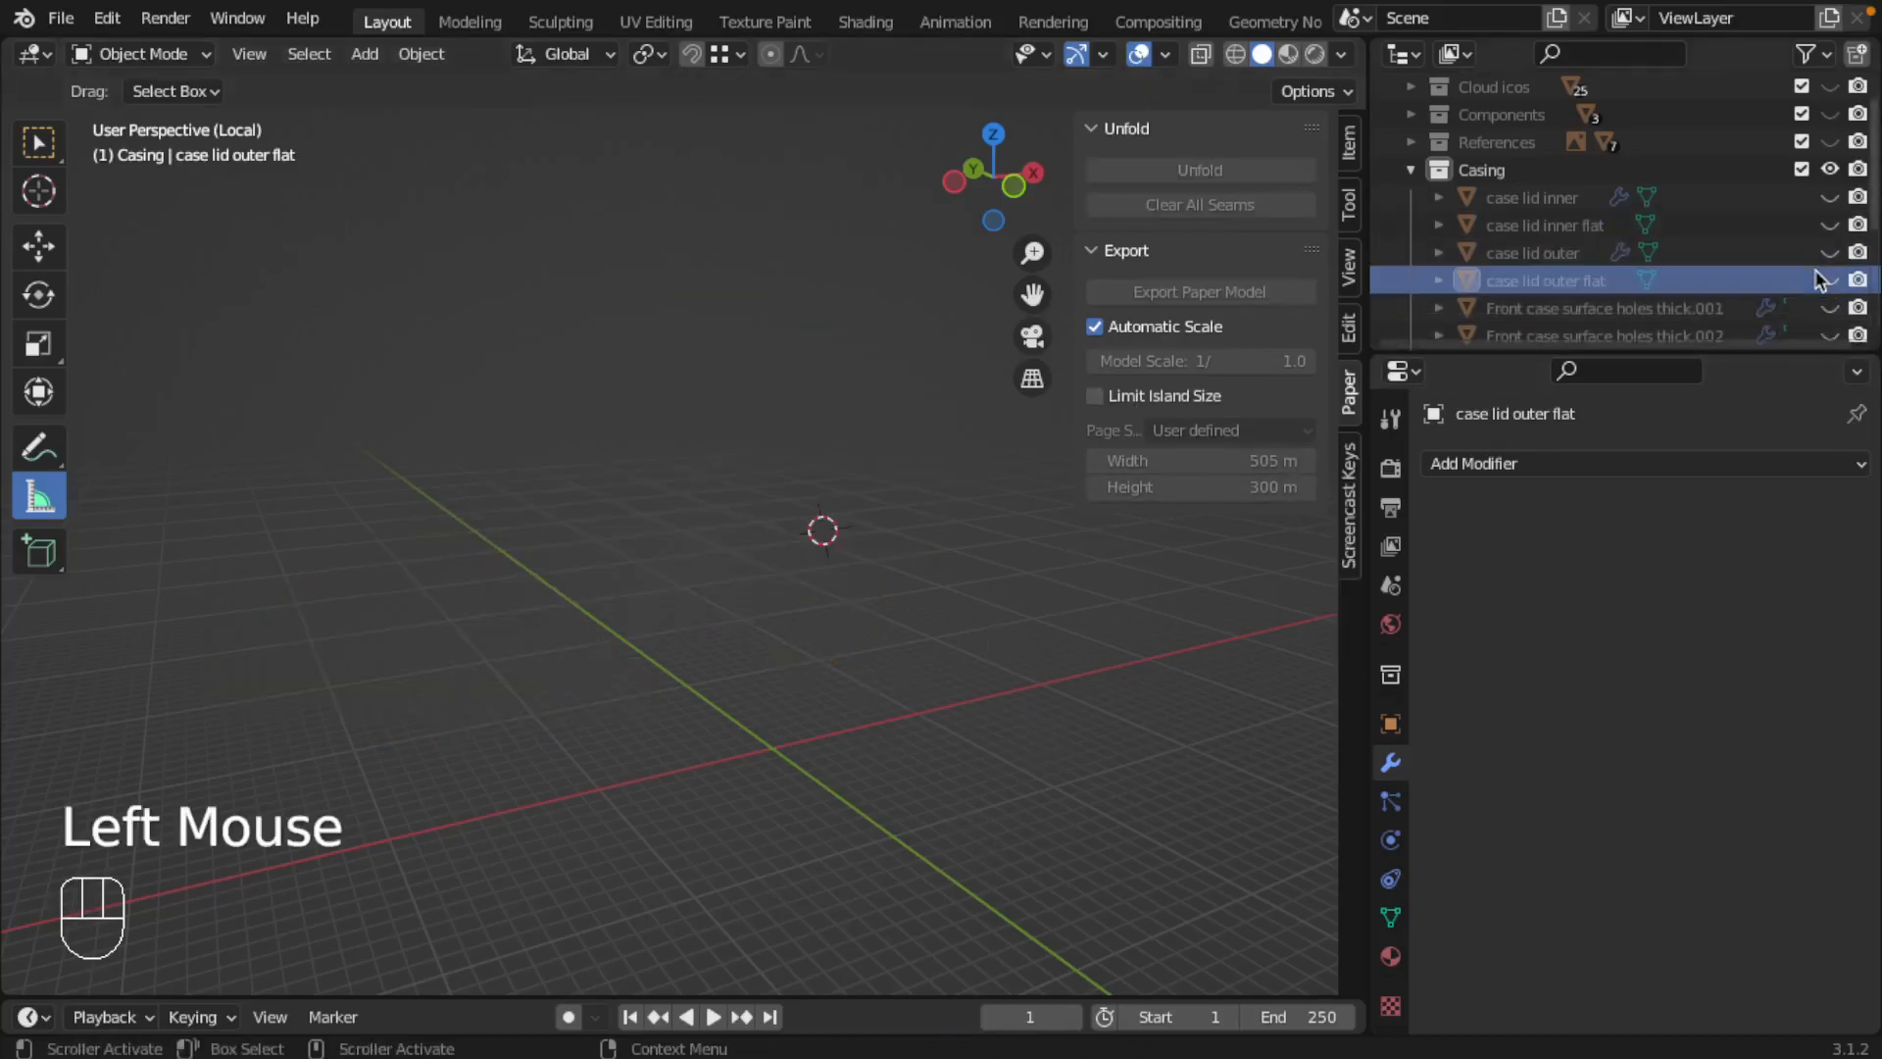
{"action": "scroll", "coordinate": [1750, 278], "scroll_direction": "down", "scroll_amount": 3}
{"action": "scroll", "coordinate": [1696, 312], "scroll_direction": "down", "scroll_amount": 2}
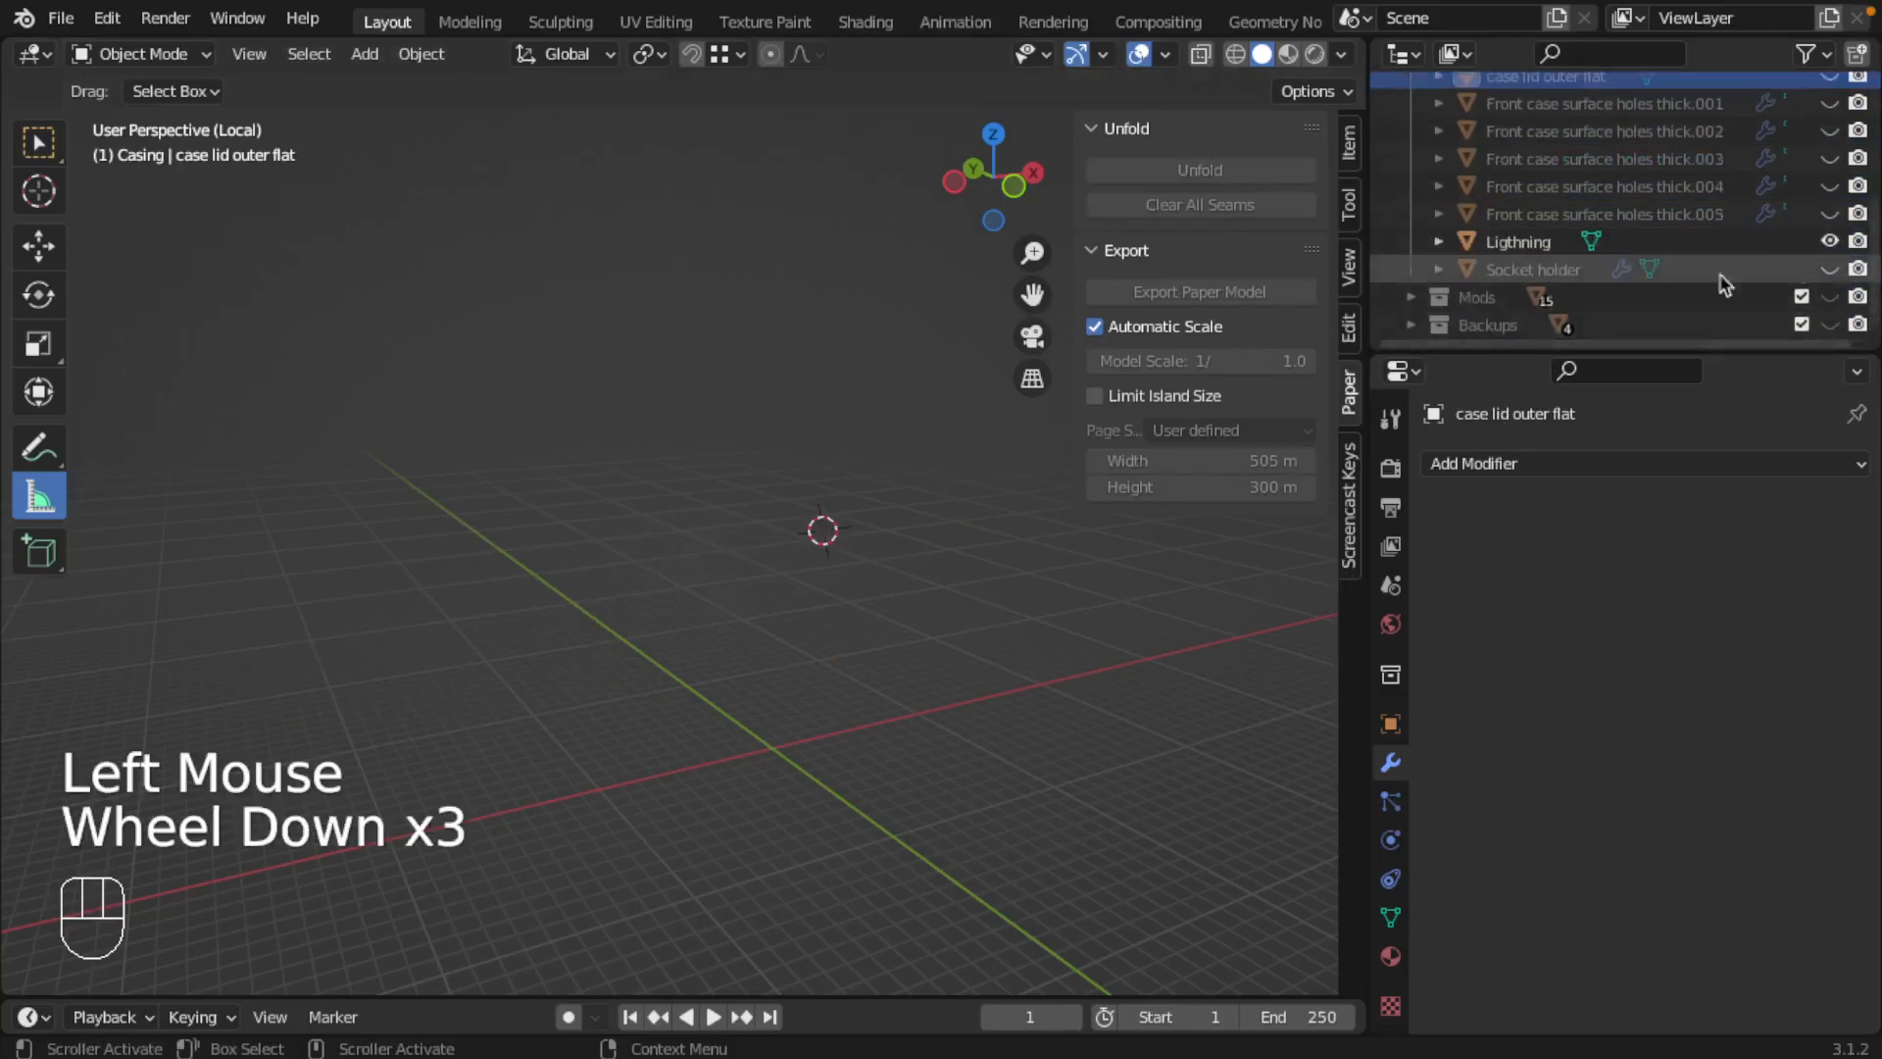
{"action": "key", "text": "slash"}
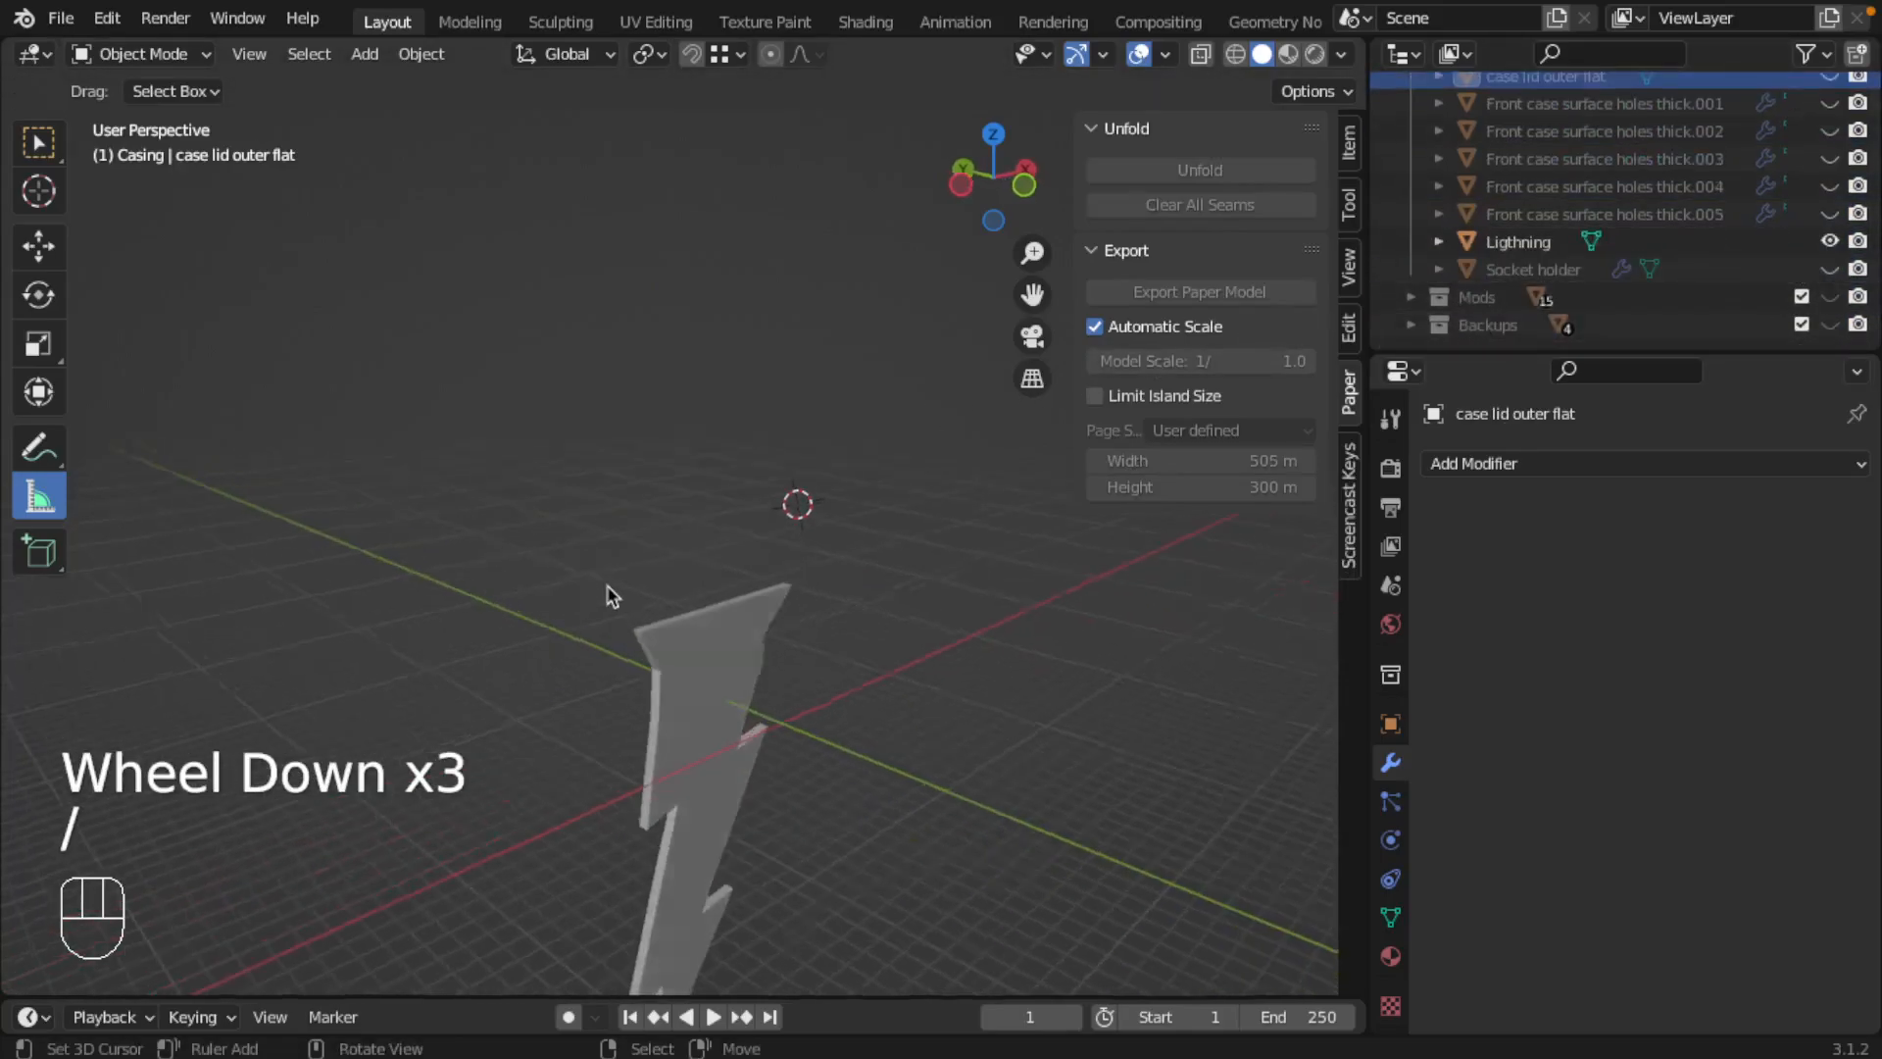
Step: In Edit Mode, duplicate the lightning bolt's flat front faces in place and separate the copy into its own object
{"action": "right_click", "coordinate": [673, 684]}
{"action": "key", "text": "Tab"}
{"action": "middle_click_drag", "start_coordinate": [743, 683], "coordinate": [749, 502], "text": "shift"}
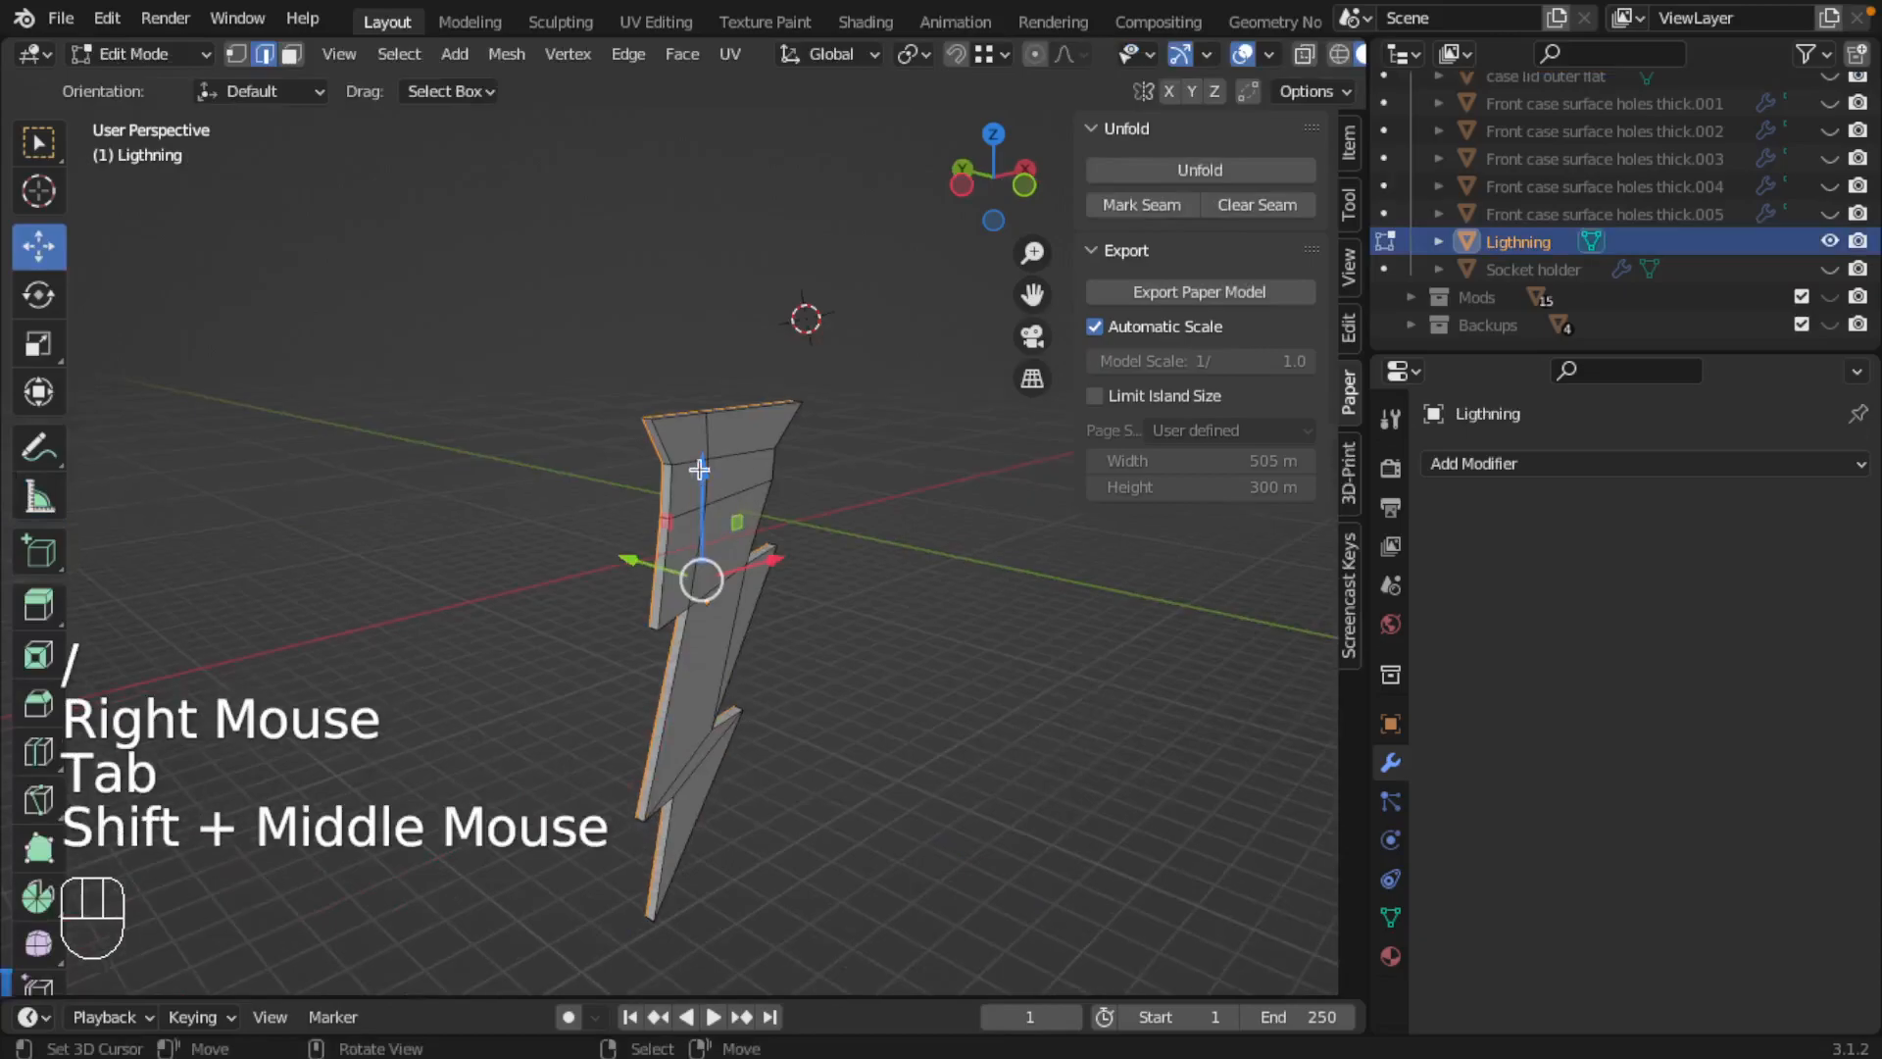
{"action": "middle_click_drag", "start_coordinate": [616, 512], "coordinate": [879, 591]}
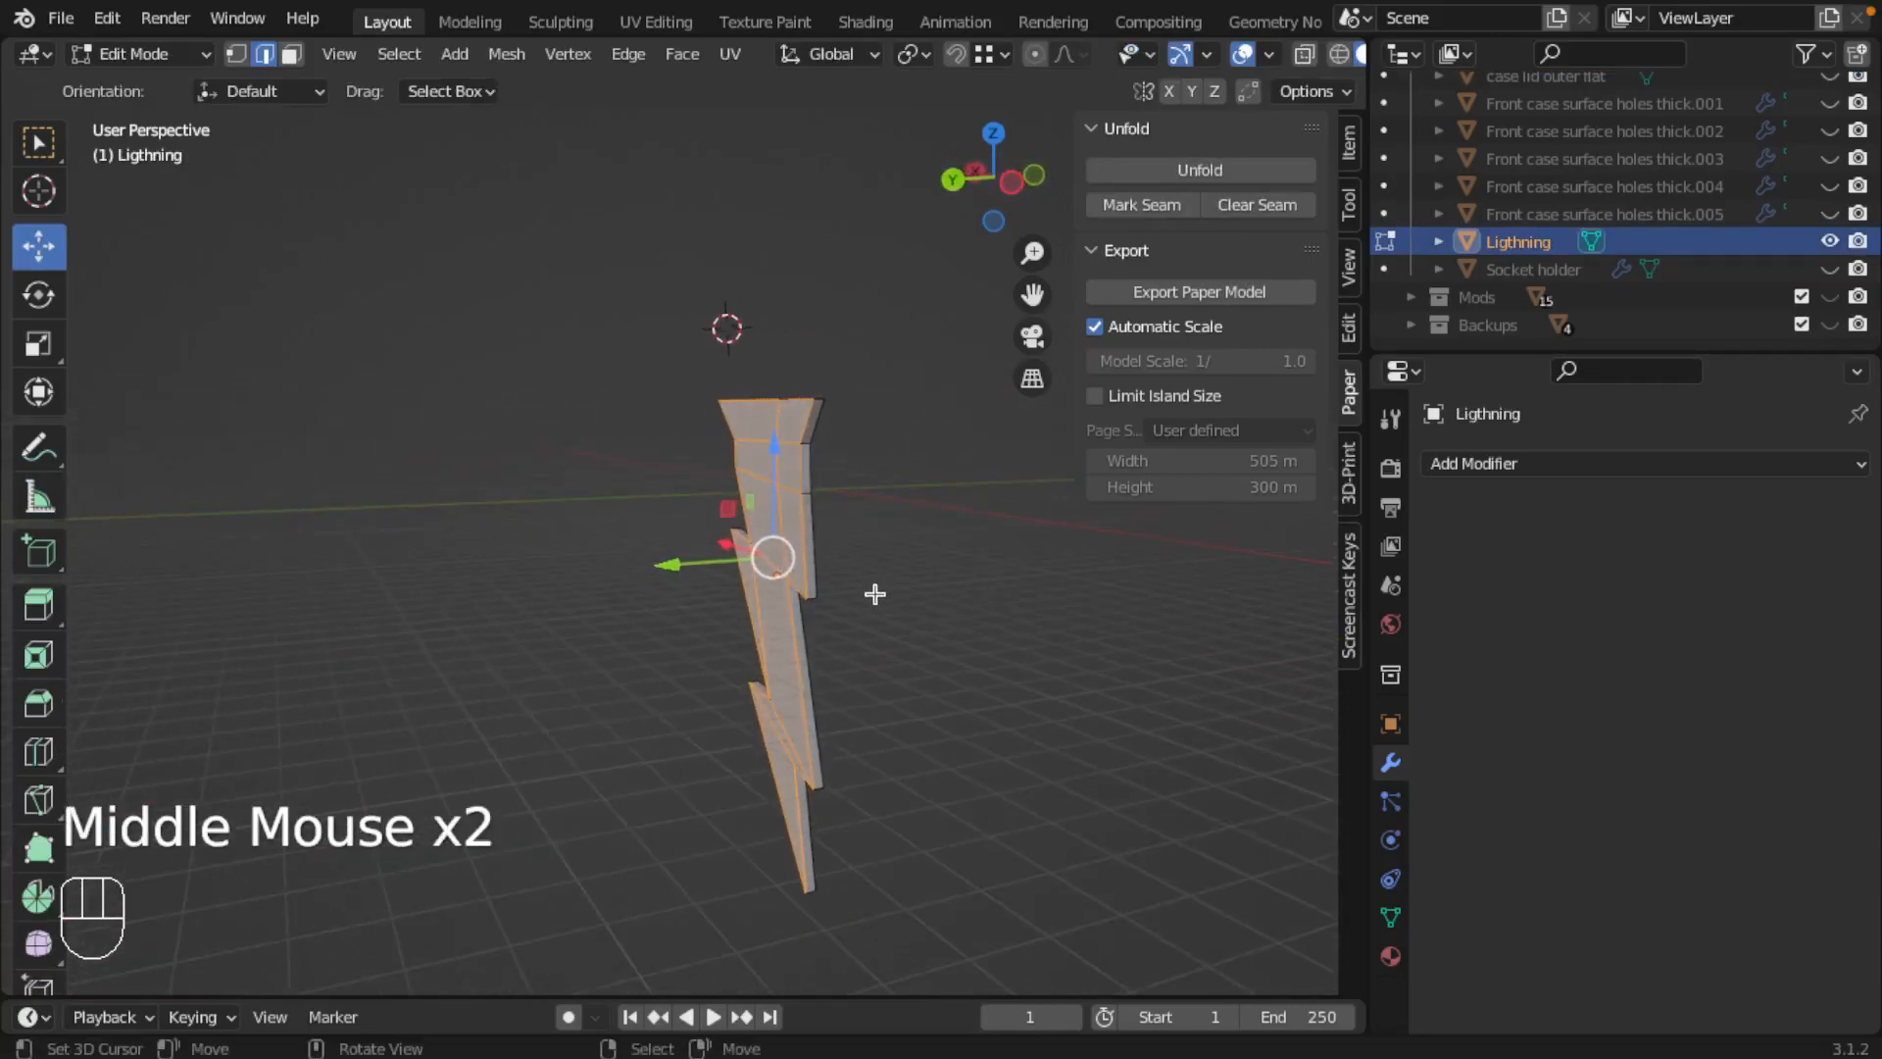
{"action": "key", "text": "shift+d"}
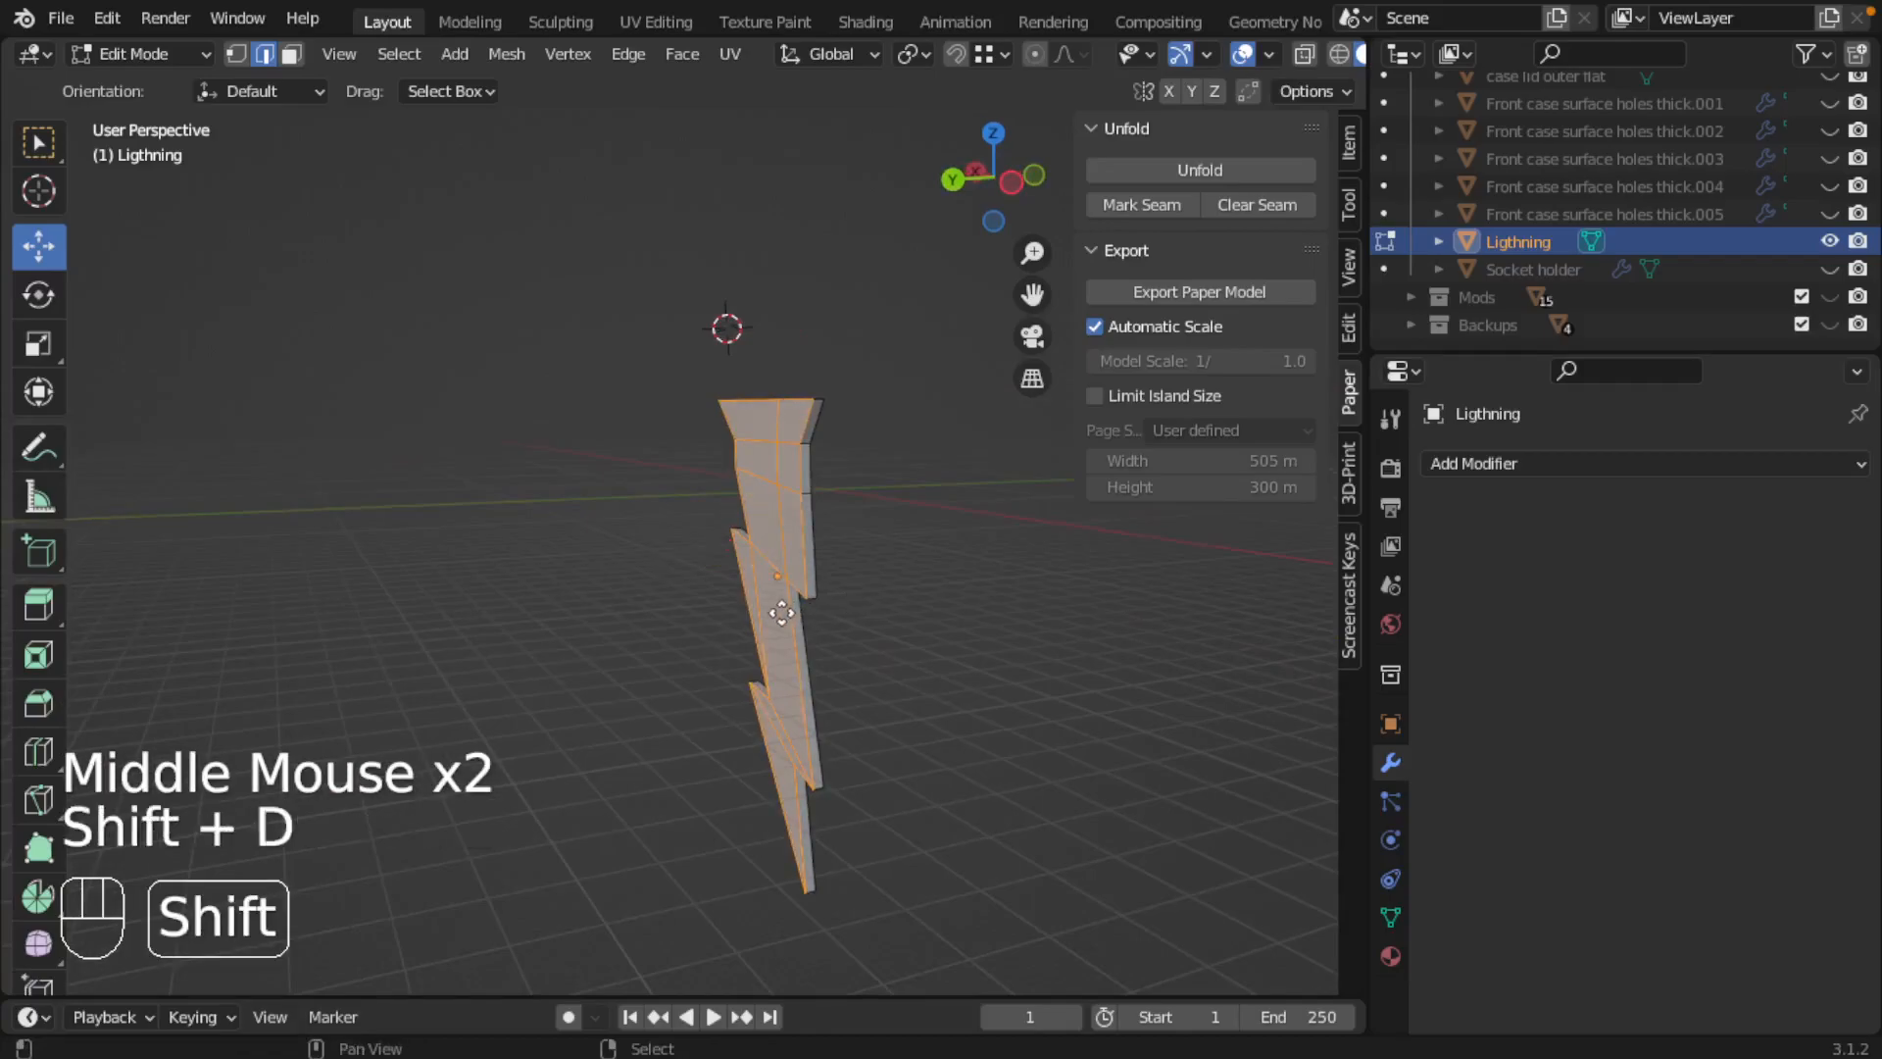
{"action": "key", "text": "Escape"}
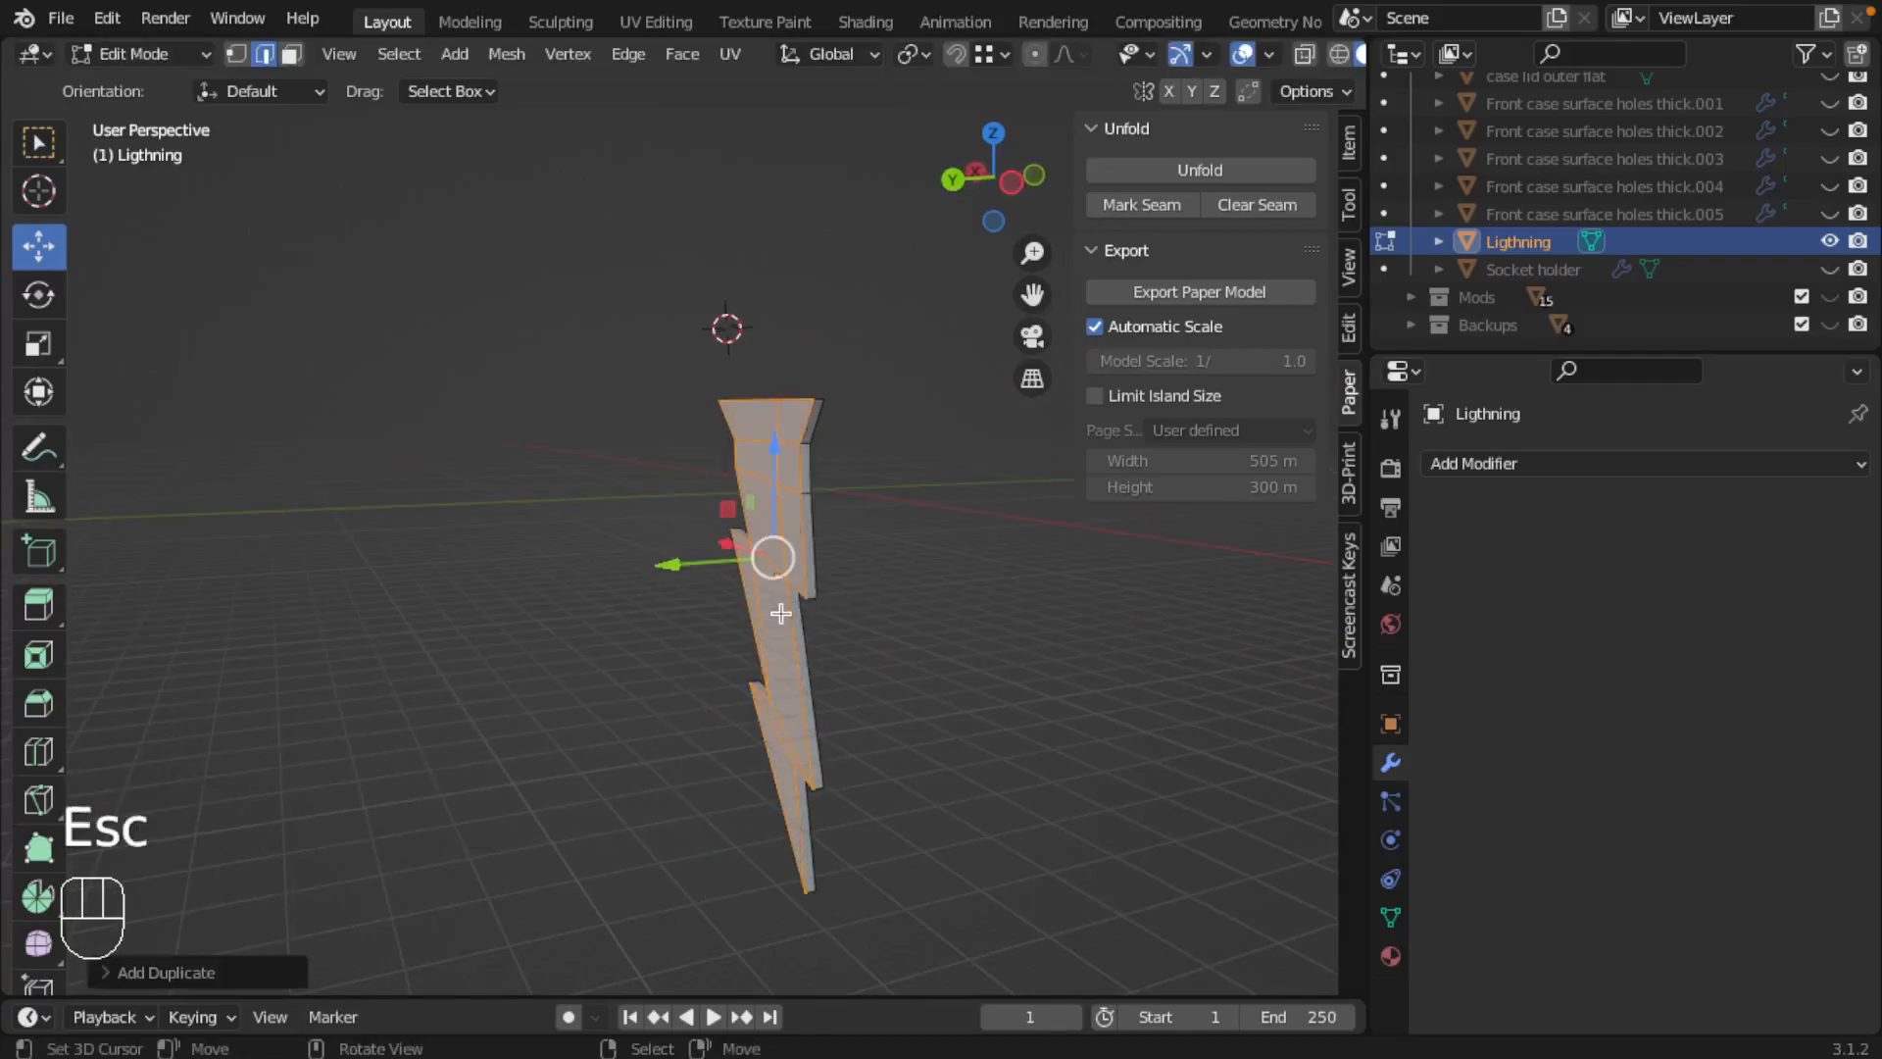
{"action": "key", "text": "p"}
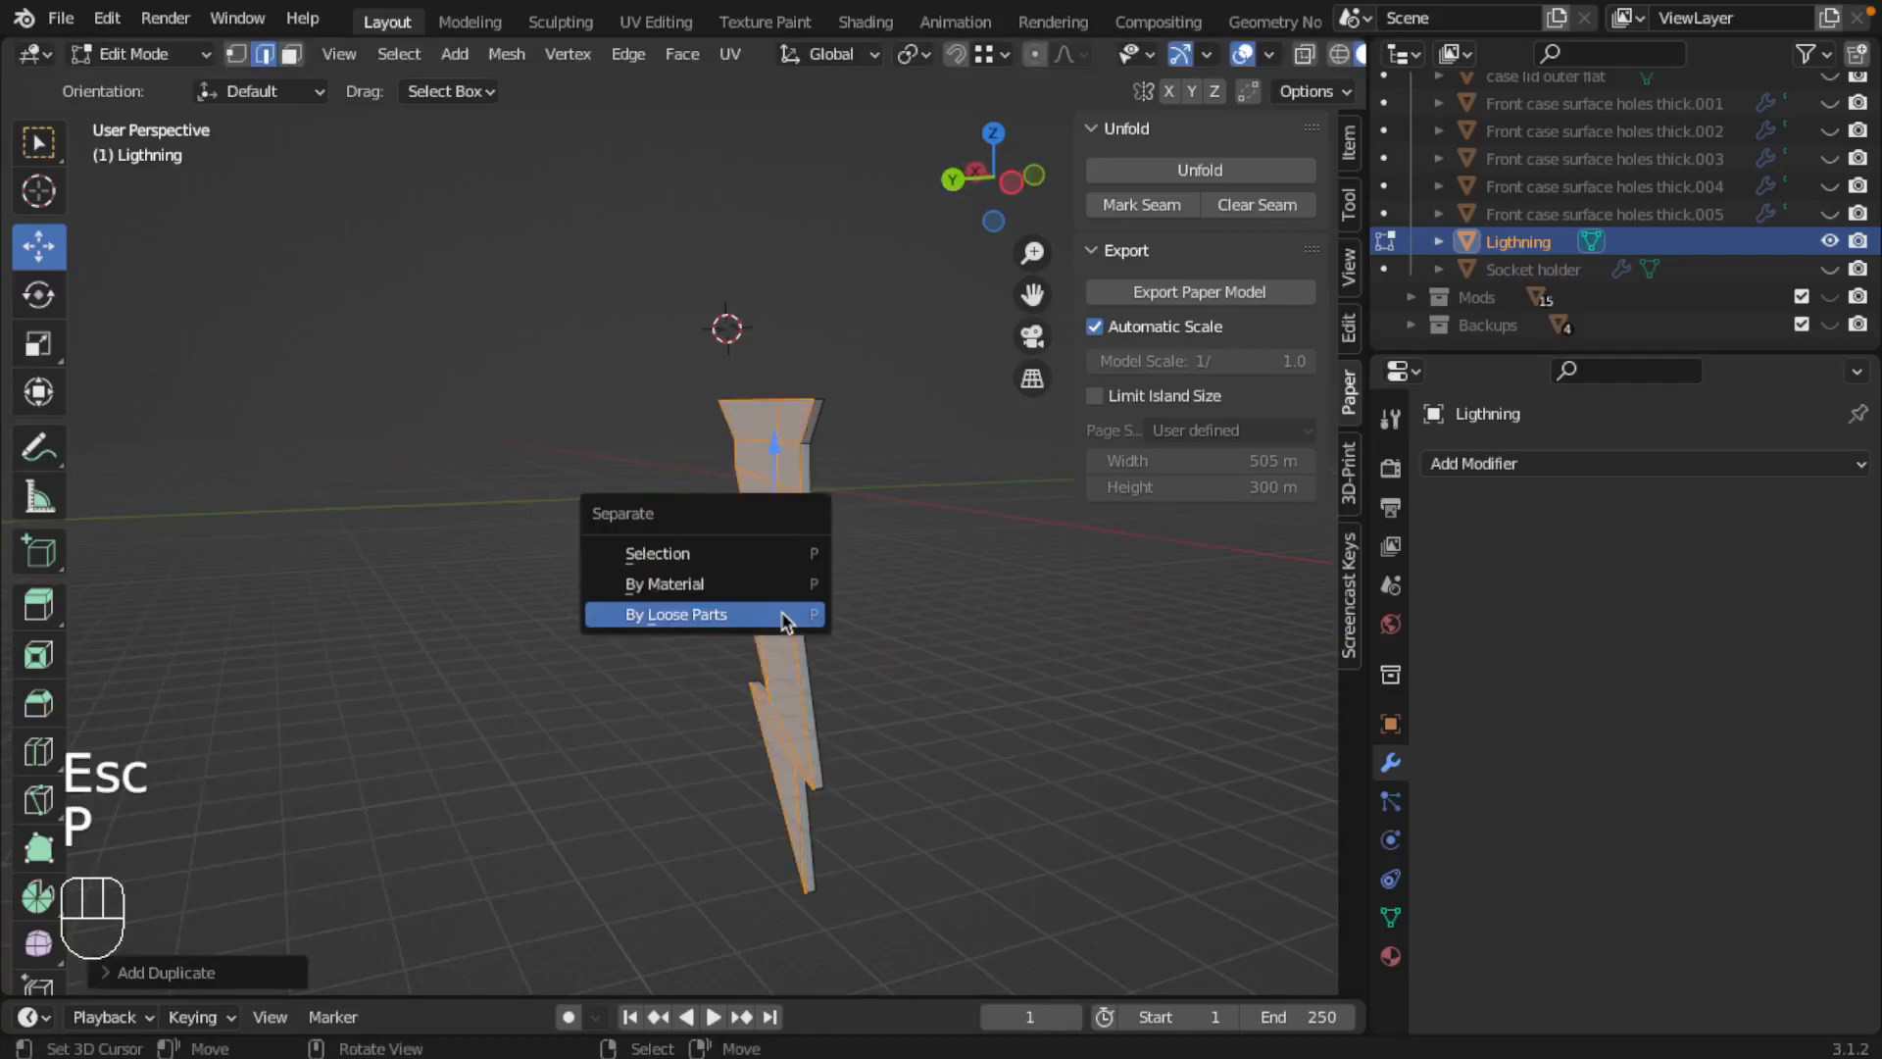
{"action": "left_click", "coordinate": [726, 561]}
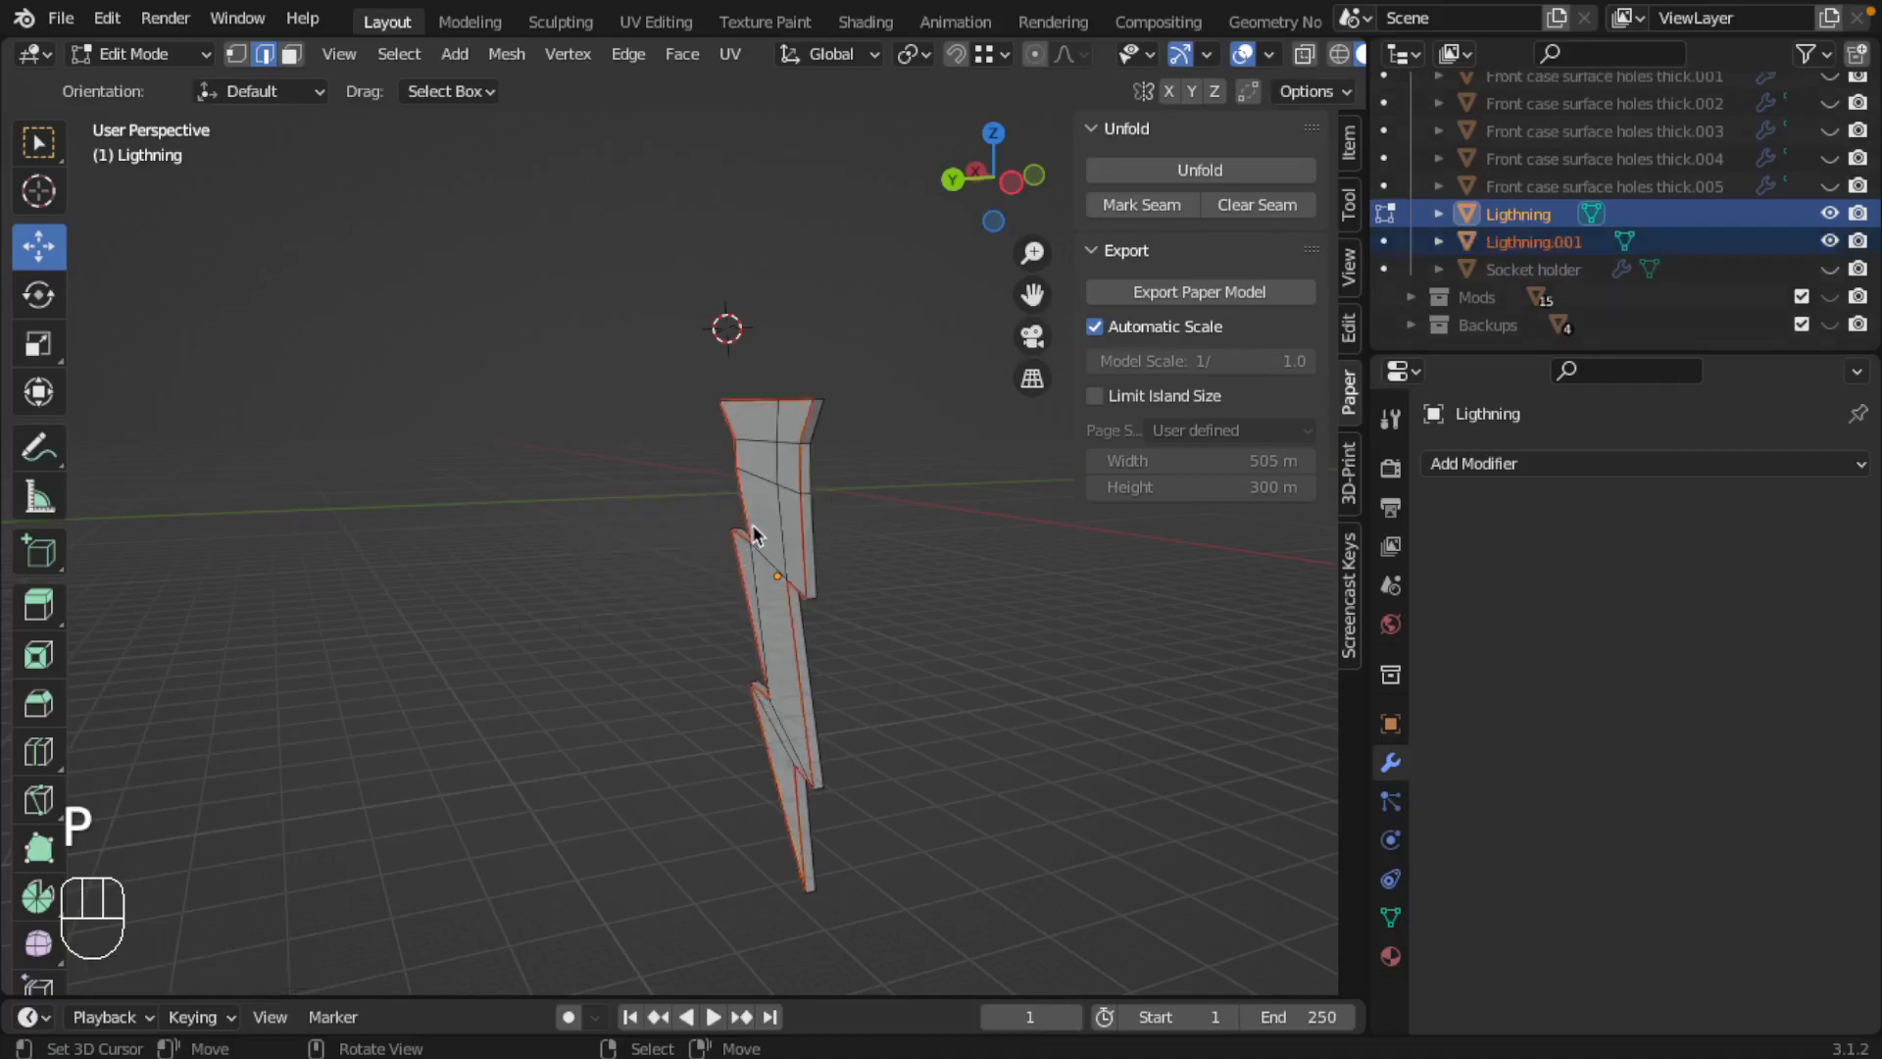
Step: Return to Object Mode, select the separated flat lightning copy and isolate it in the viewport
{"action": "key", "text": "Tab"}
{"action": "right_click", "coordinate": [762, 536]}
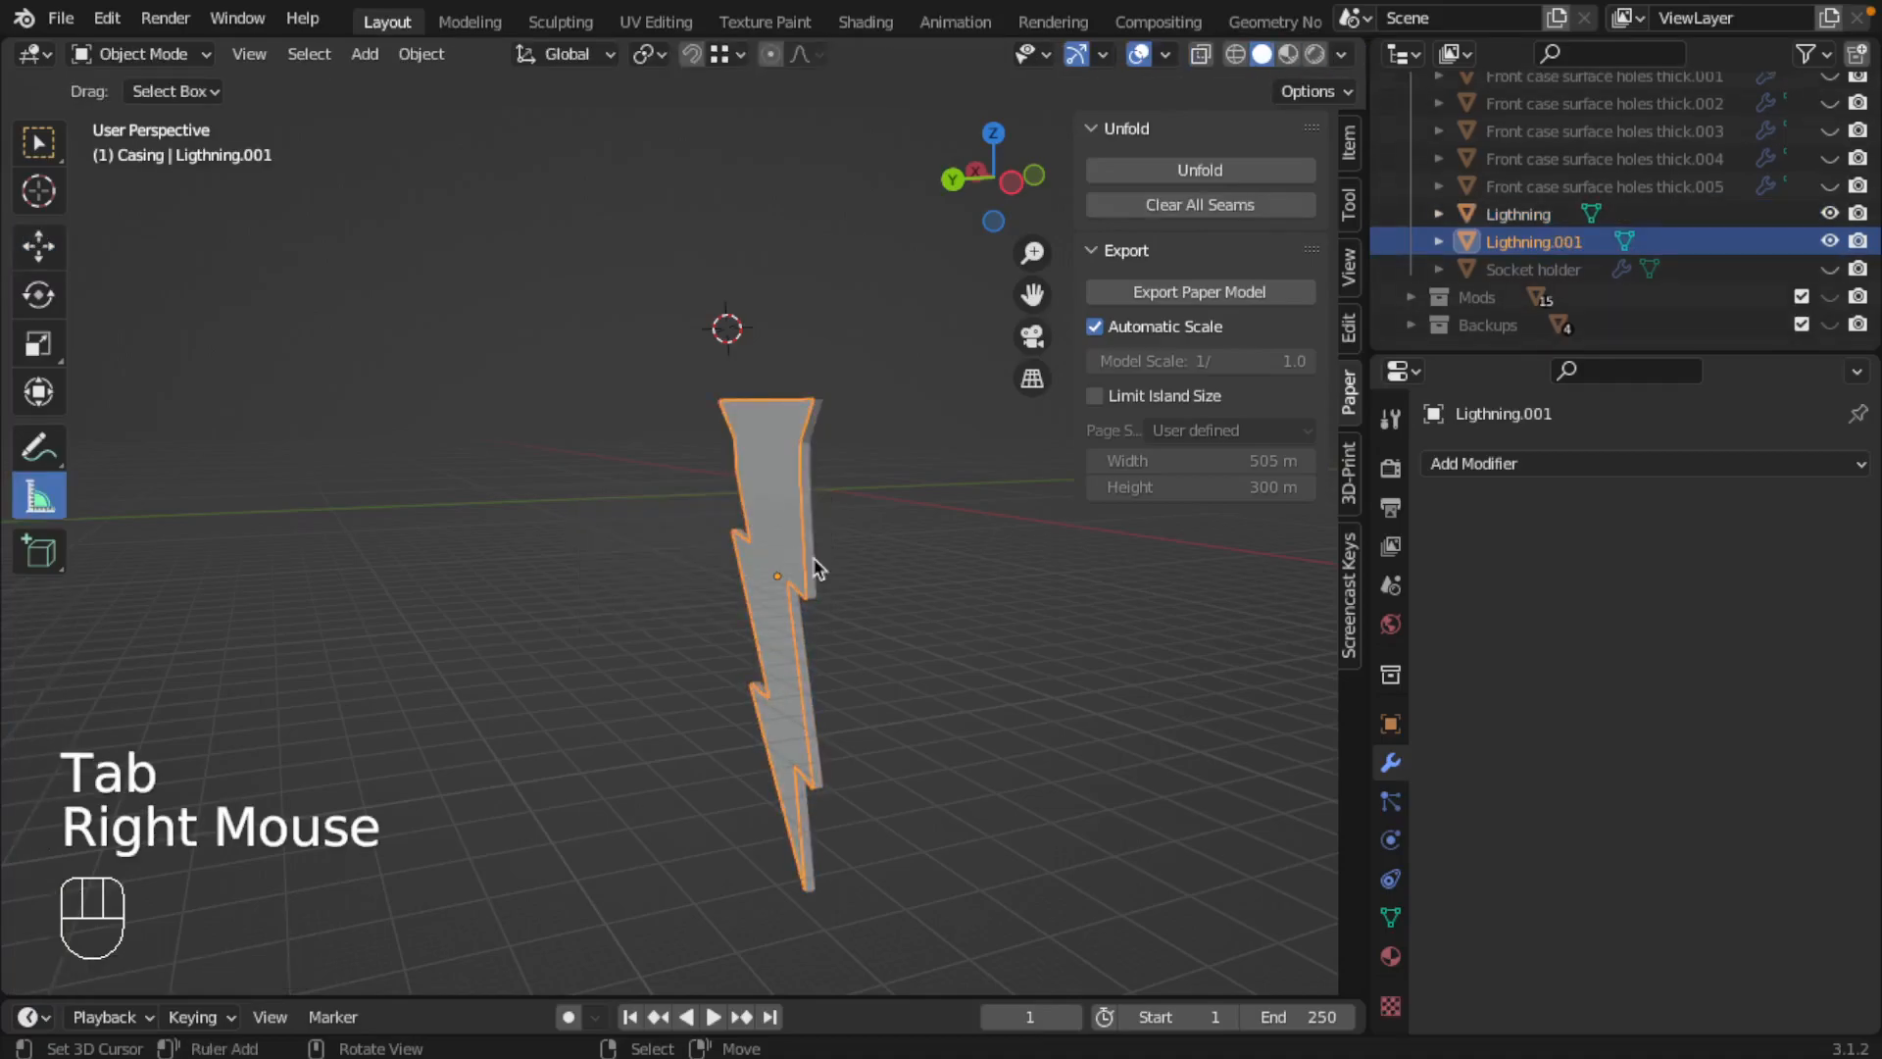
{"action": "key", "text": "slash"}
{"action": "key", "text": "slash"}
{"action": "key", "text": "slash"}
{"action": "middle_click_drag", "start_coordinate": [818, 569], "coordinate": [592, 425]}
Step: In Edit Mode, select all outer boundary edges of the flat lightning bolt
{"action": "key", "text": "Tab"}
{"action": "right_click", "coordinate": [595, 396]}
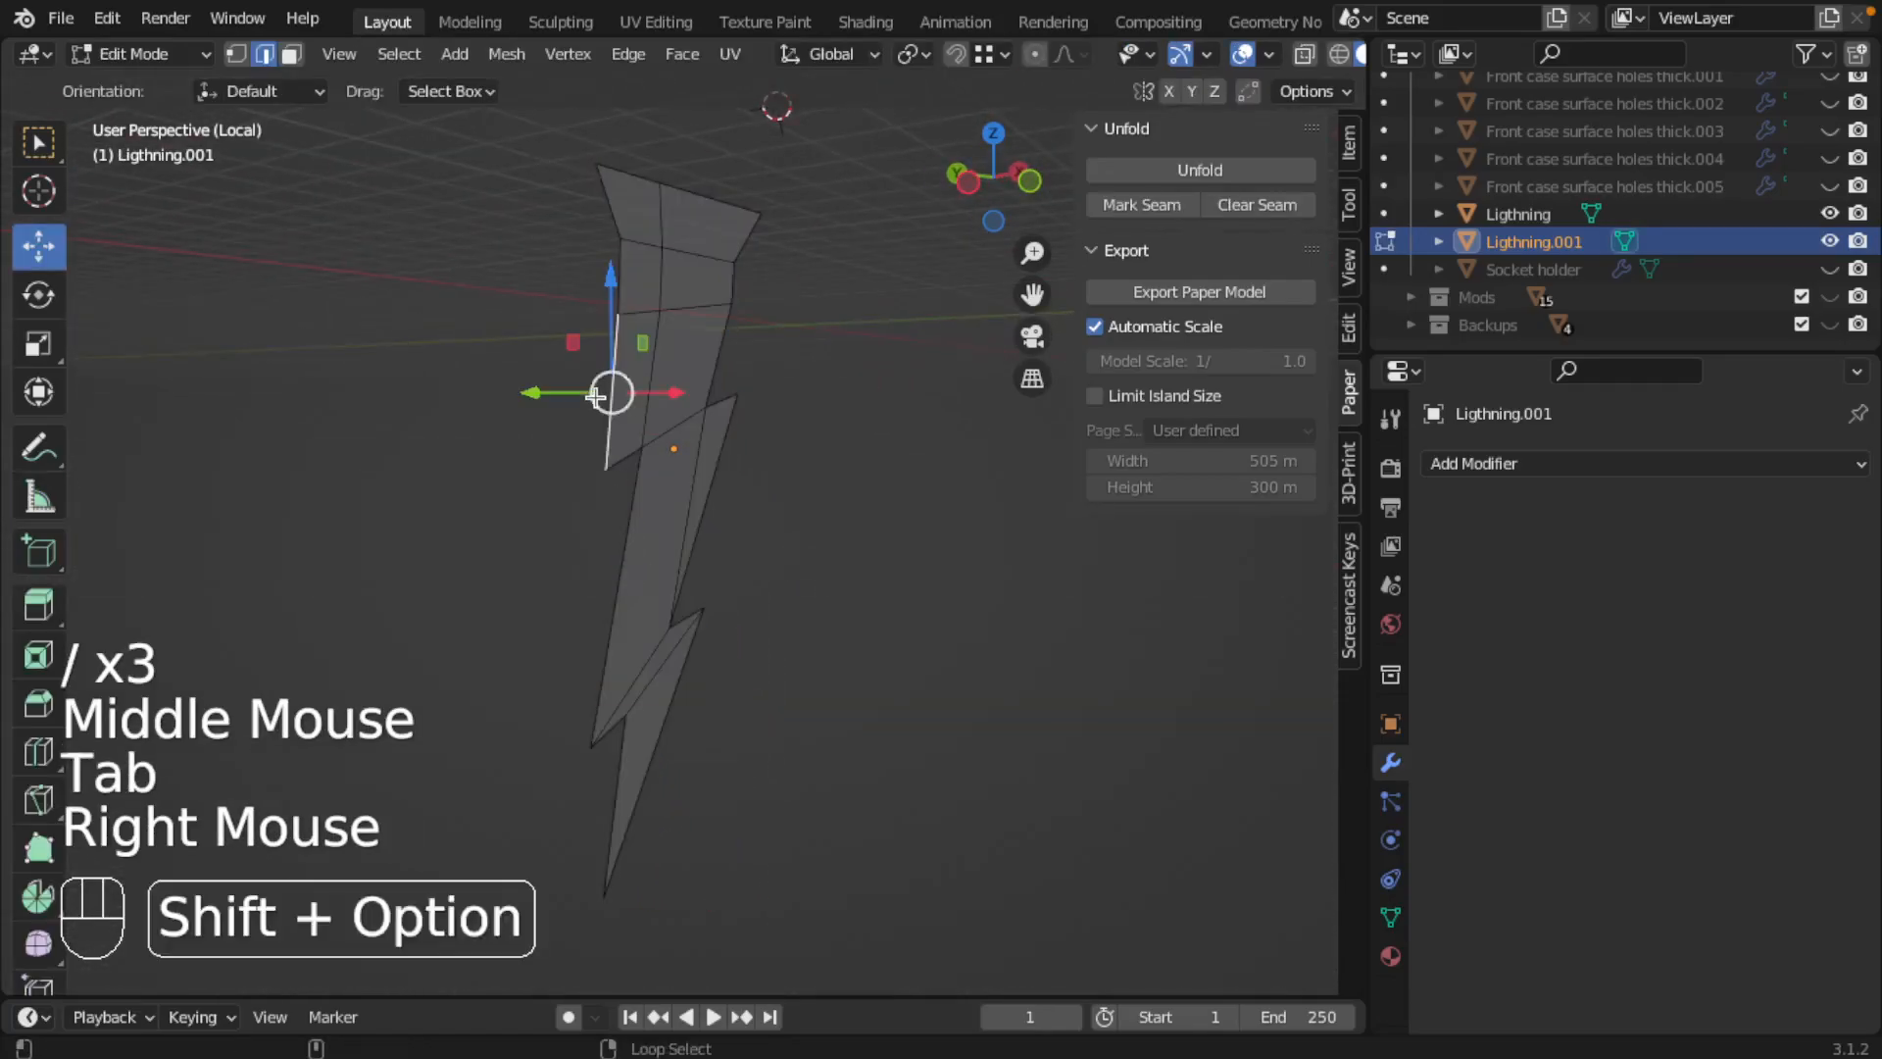
{"action": "right_click", "coordinate": [596, 397], "text": "alt+shift"}
{"action": "right_click", "coordinate": [598, 399], "text": "alt+shift"}
{"action": "right_click", "coordinate": [614, 491], "text": "alt+shift"}
{"action": "right_click", "coordinate": [709, 617], "text": "alt+shift"}
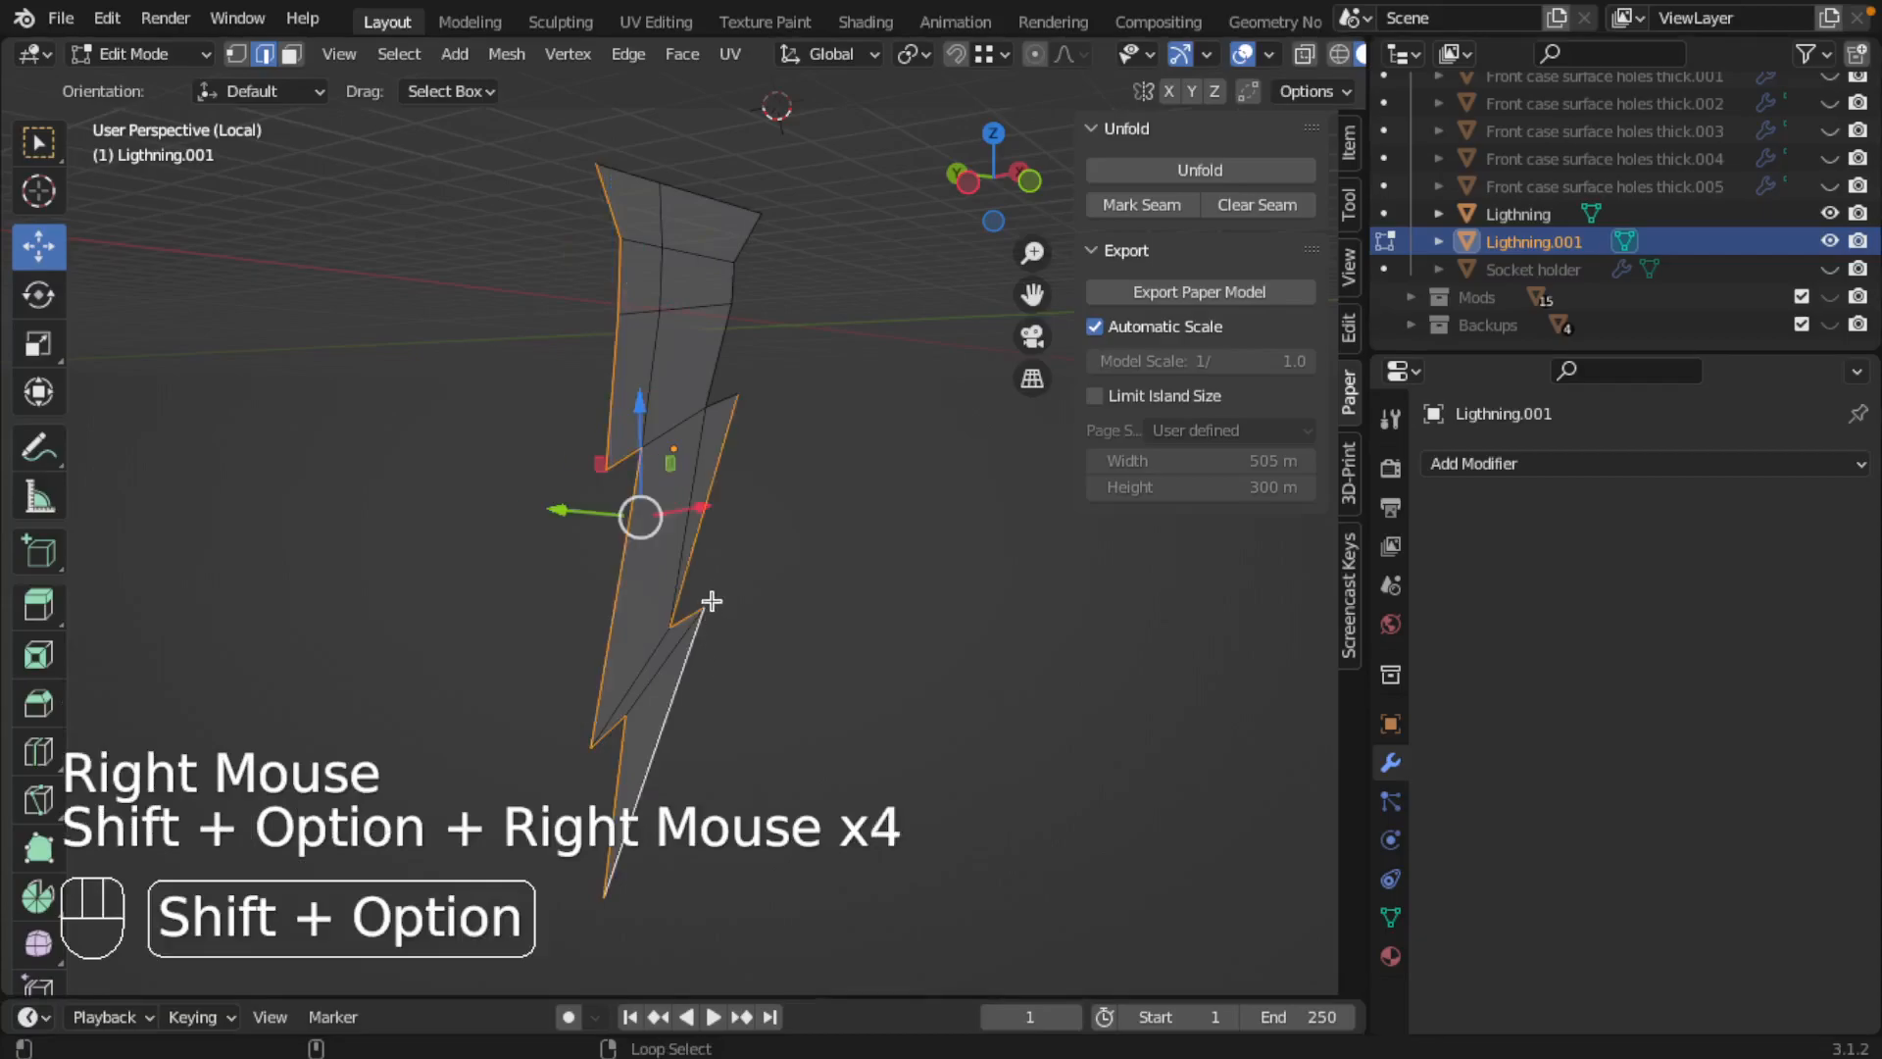
{"action": "right_click", "coordinate": [723, 373], "text": "alt+shift"}
{"action": "right_click", "coordinate": [702, 182], "text": "alt+shift"}
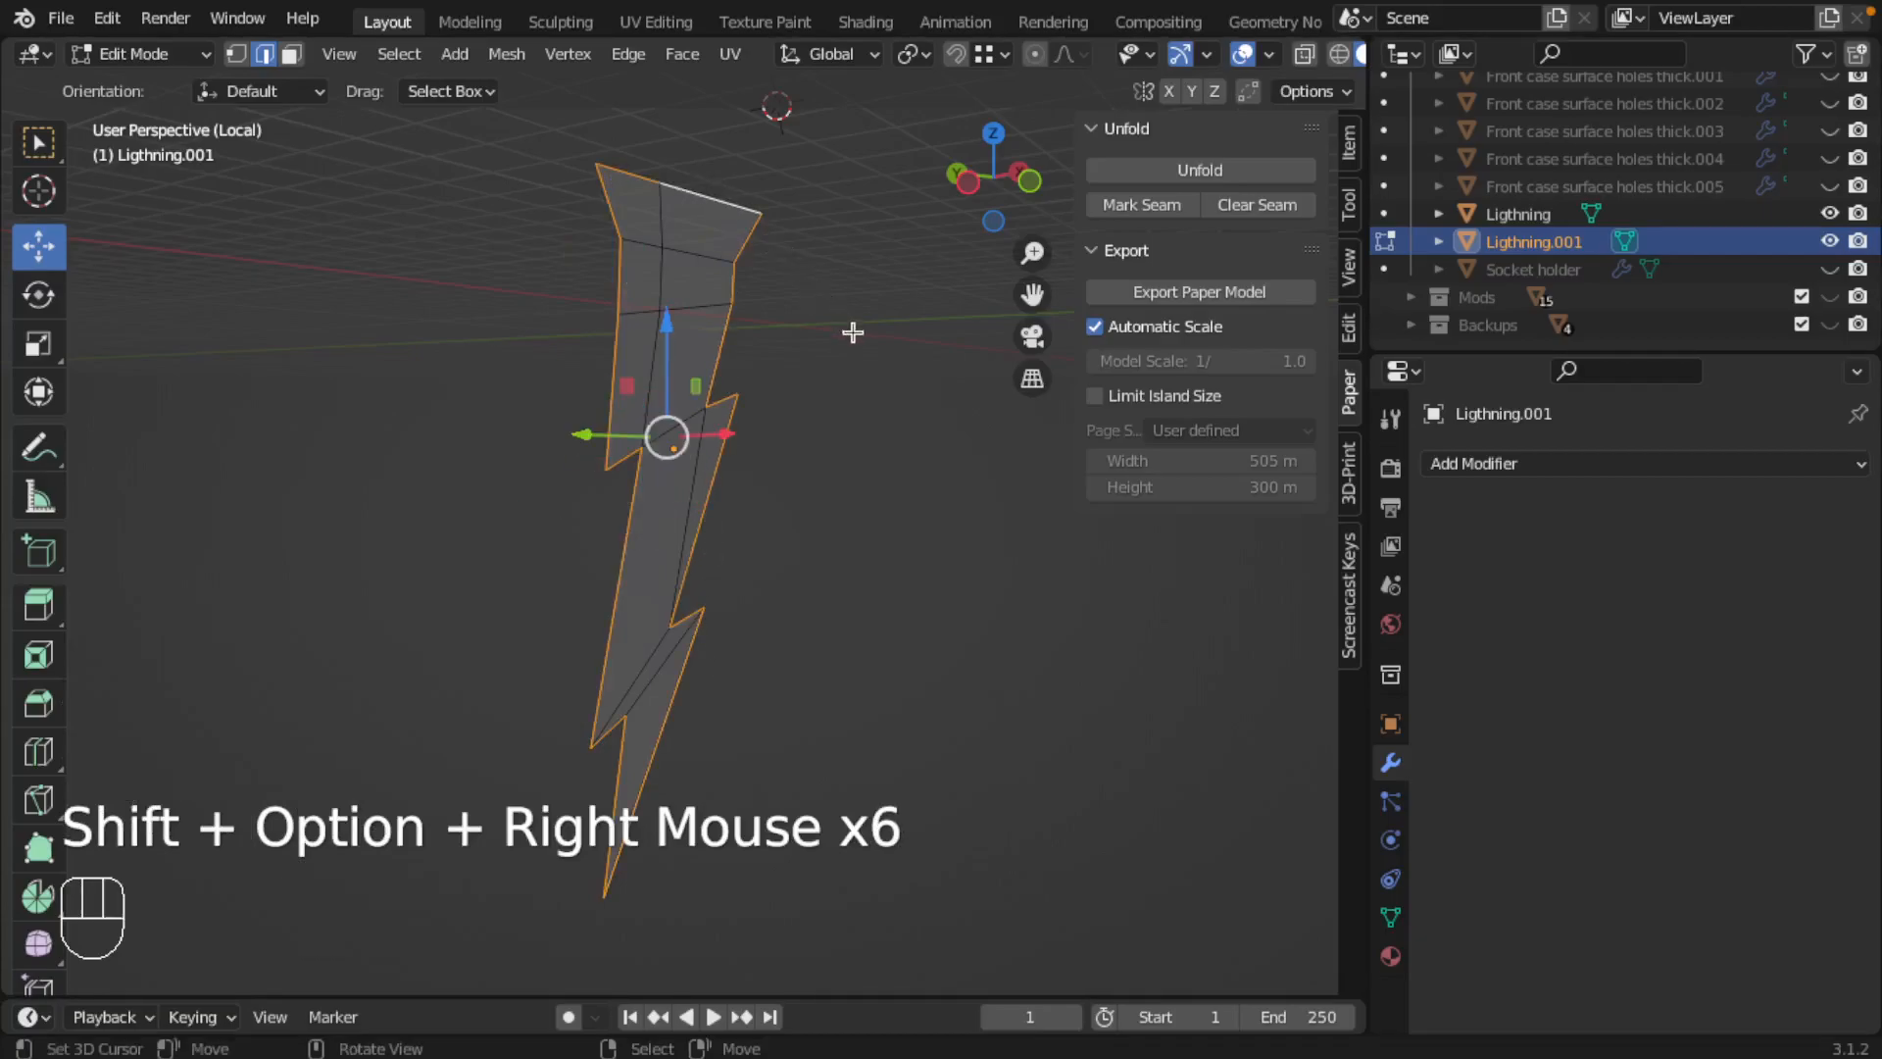
Step: Mark the selected lightning outline as a seam, return to Object Mode and save the file
{"action": "middle_click_drag", "start_coordinate": [853, 327], "coordinate": [824, 336]}
{"action": "left_click", "coordinate": [1122, 206]}
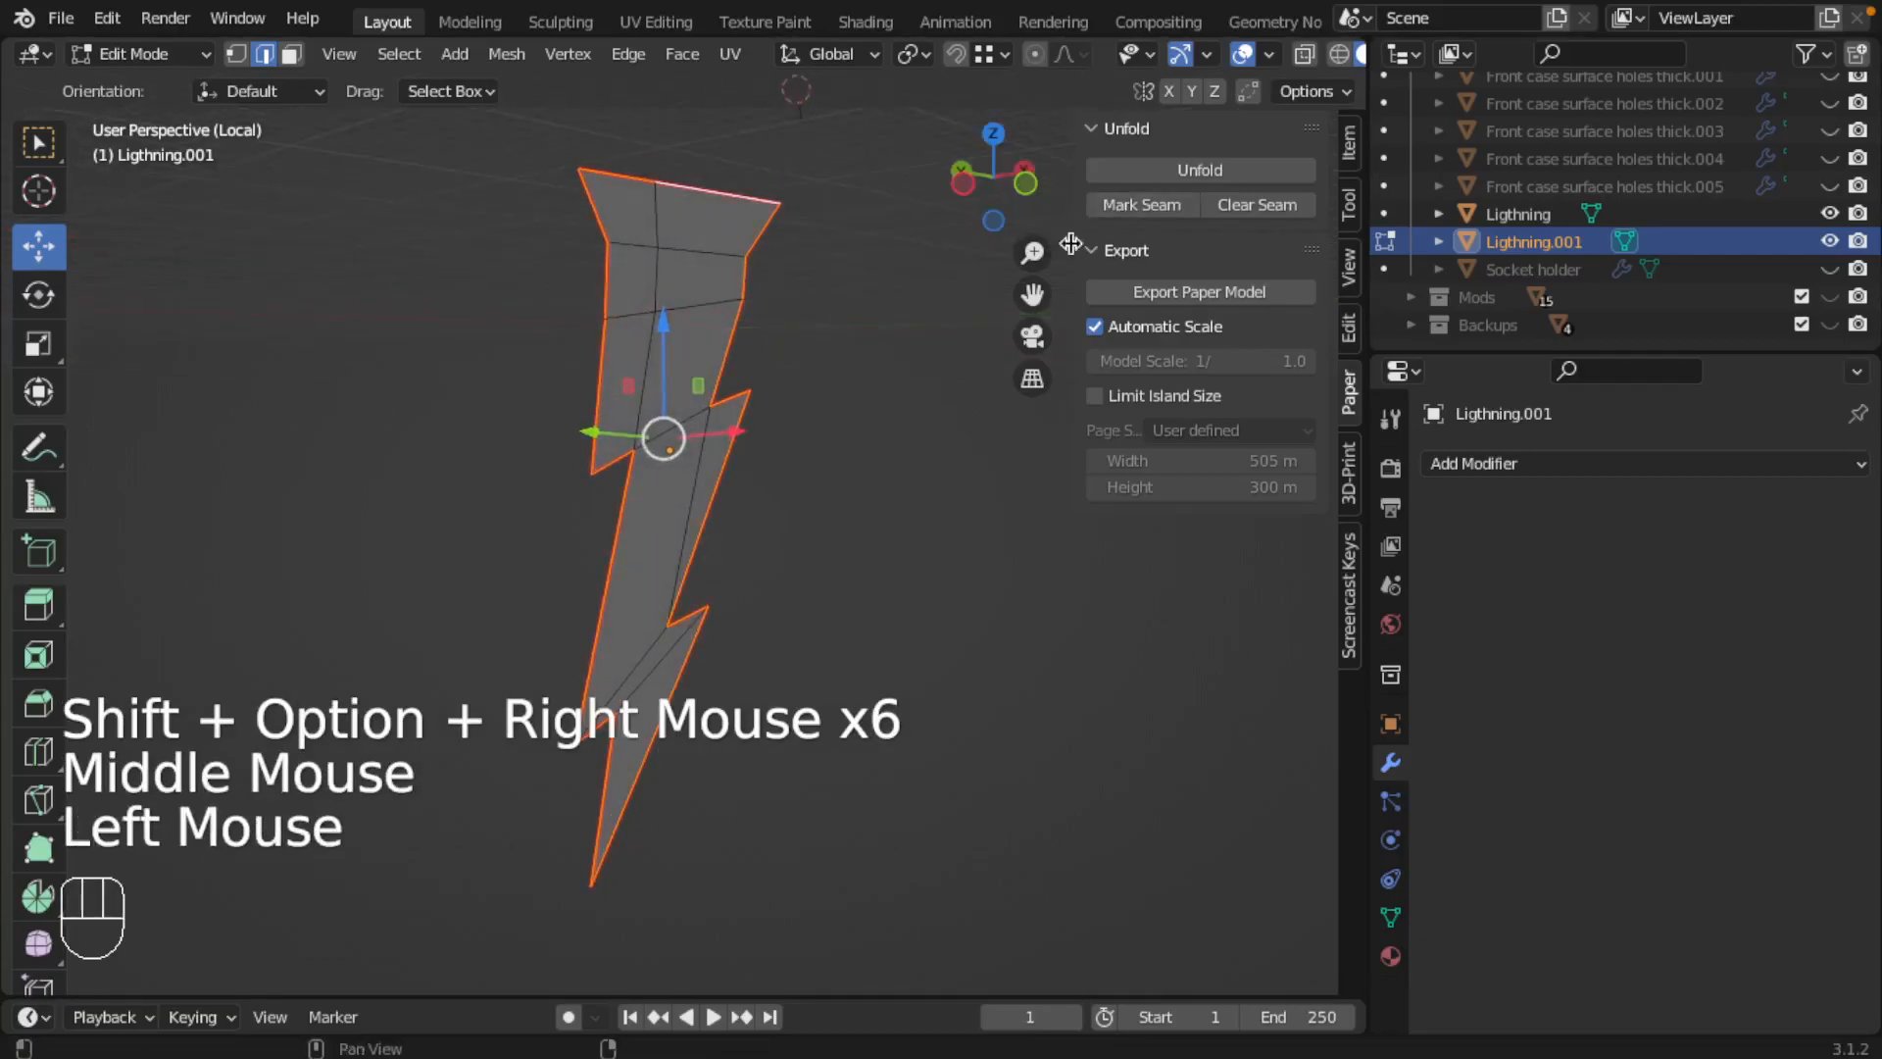
{"action": "middle_click_drag", "start_coordinate": [844, 408], "coordinate": [811, 426]}
{"action": "key", "text": "Tab"}
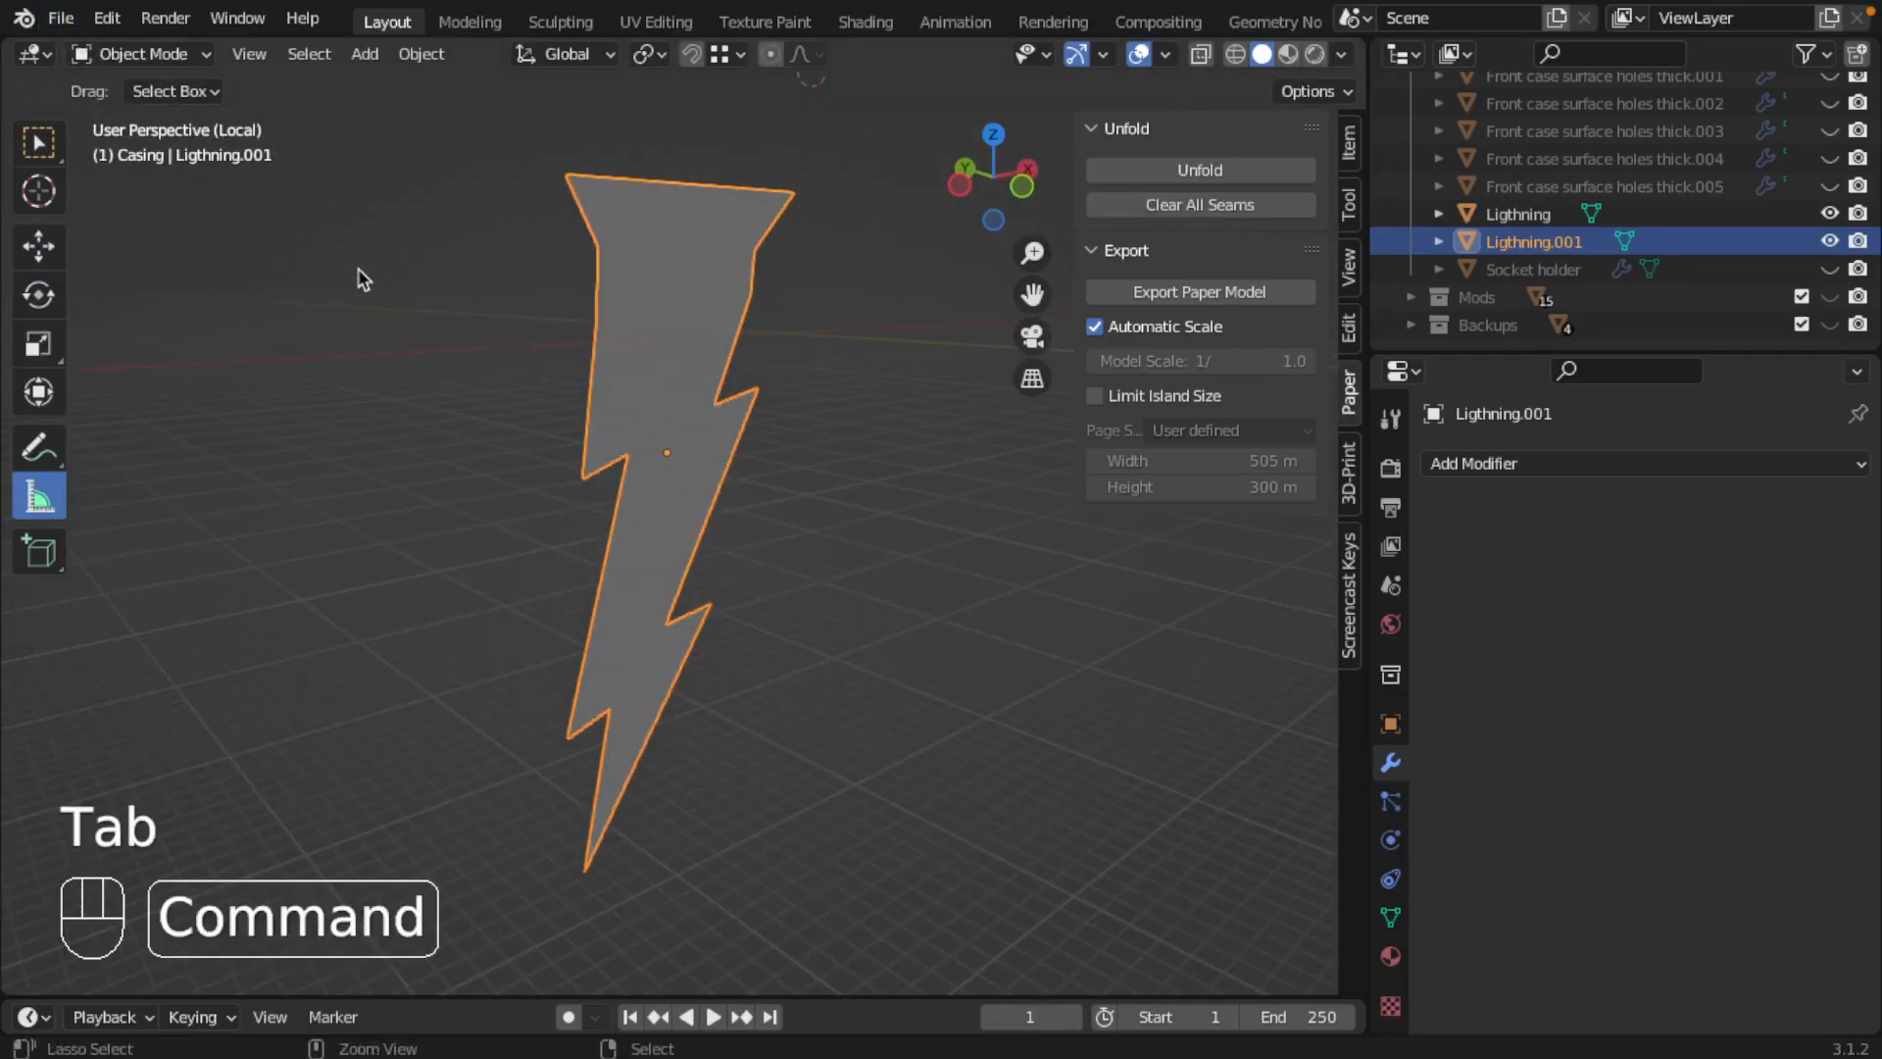
{"action": "key", "text": "super+s"}
Step: Start a Paper Model (.pdf/.svg) export into the Manufacturables/2D folder with the file name "cloud lamp lighting"
{"action": "left_click", "coordinate": [62, 19]}
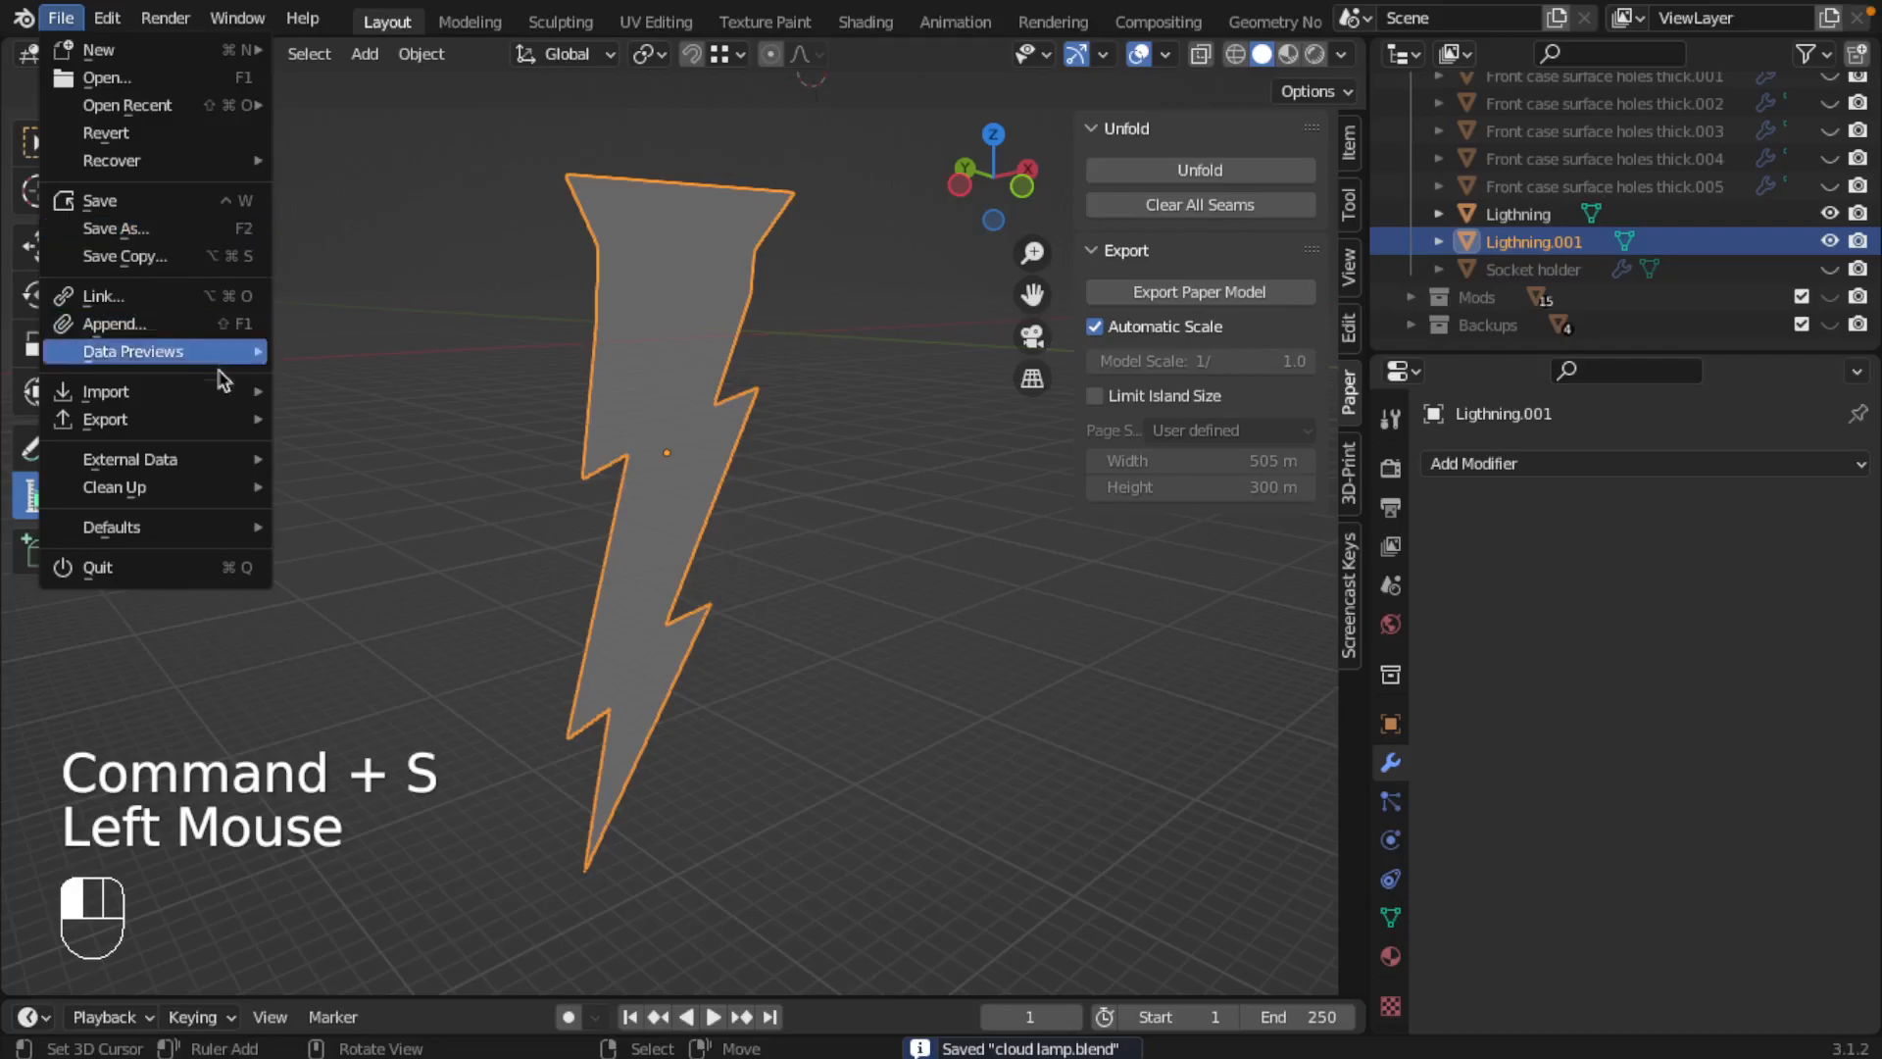
{"action": "mouse_move", "coordinate": [211, 419]}
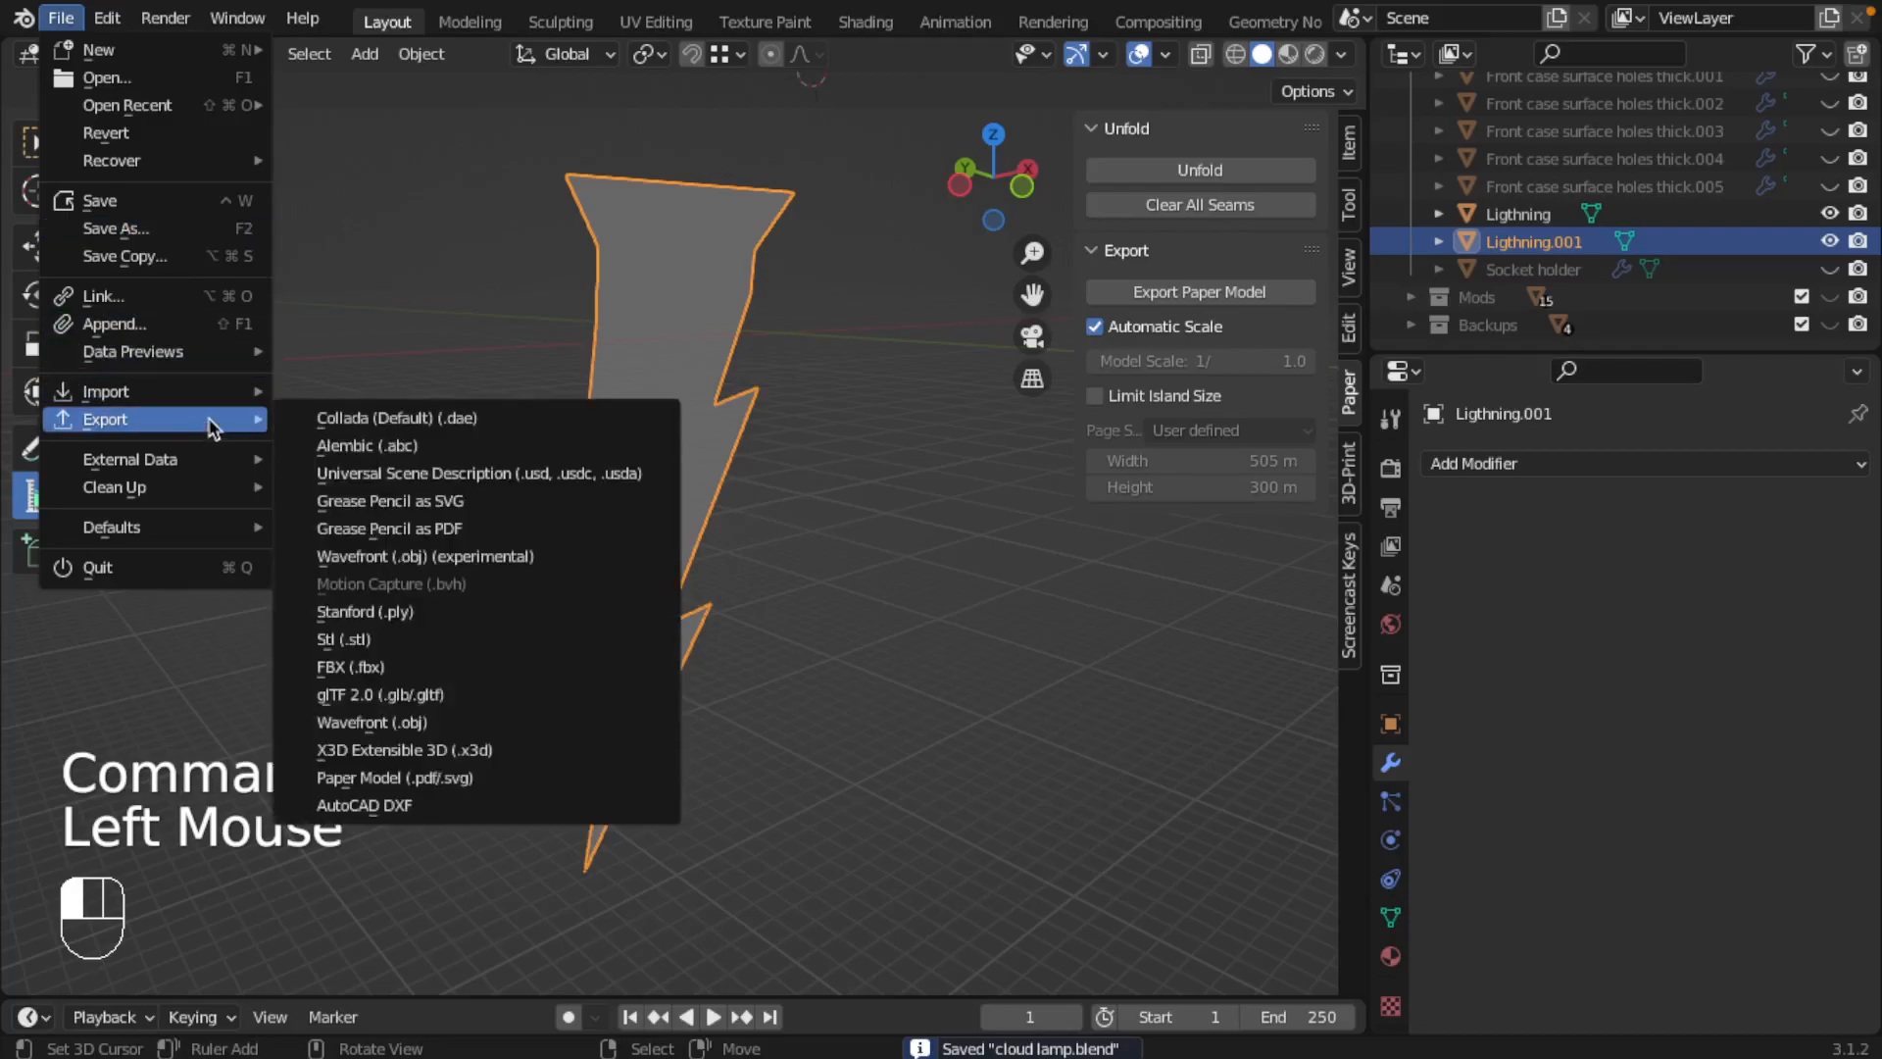
{"action": "left_click", "coordinate": [394, 778]}
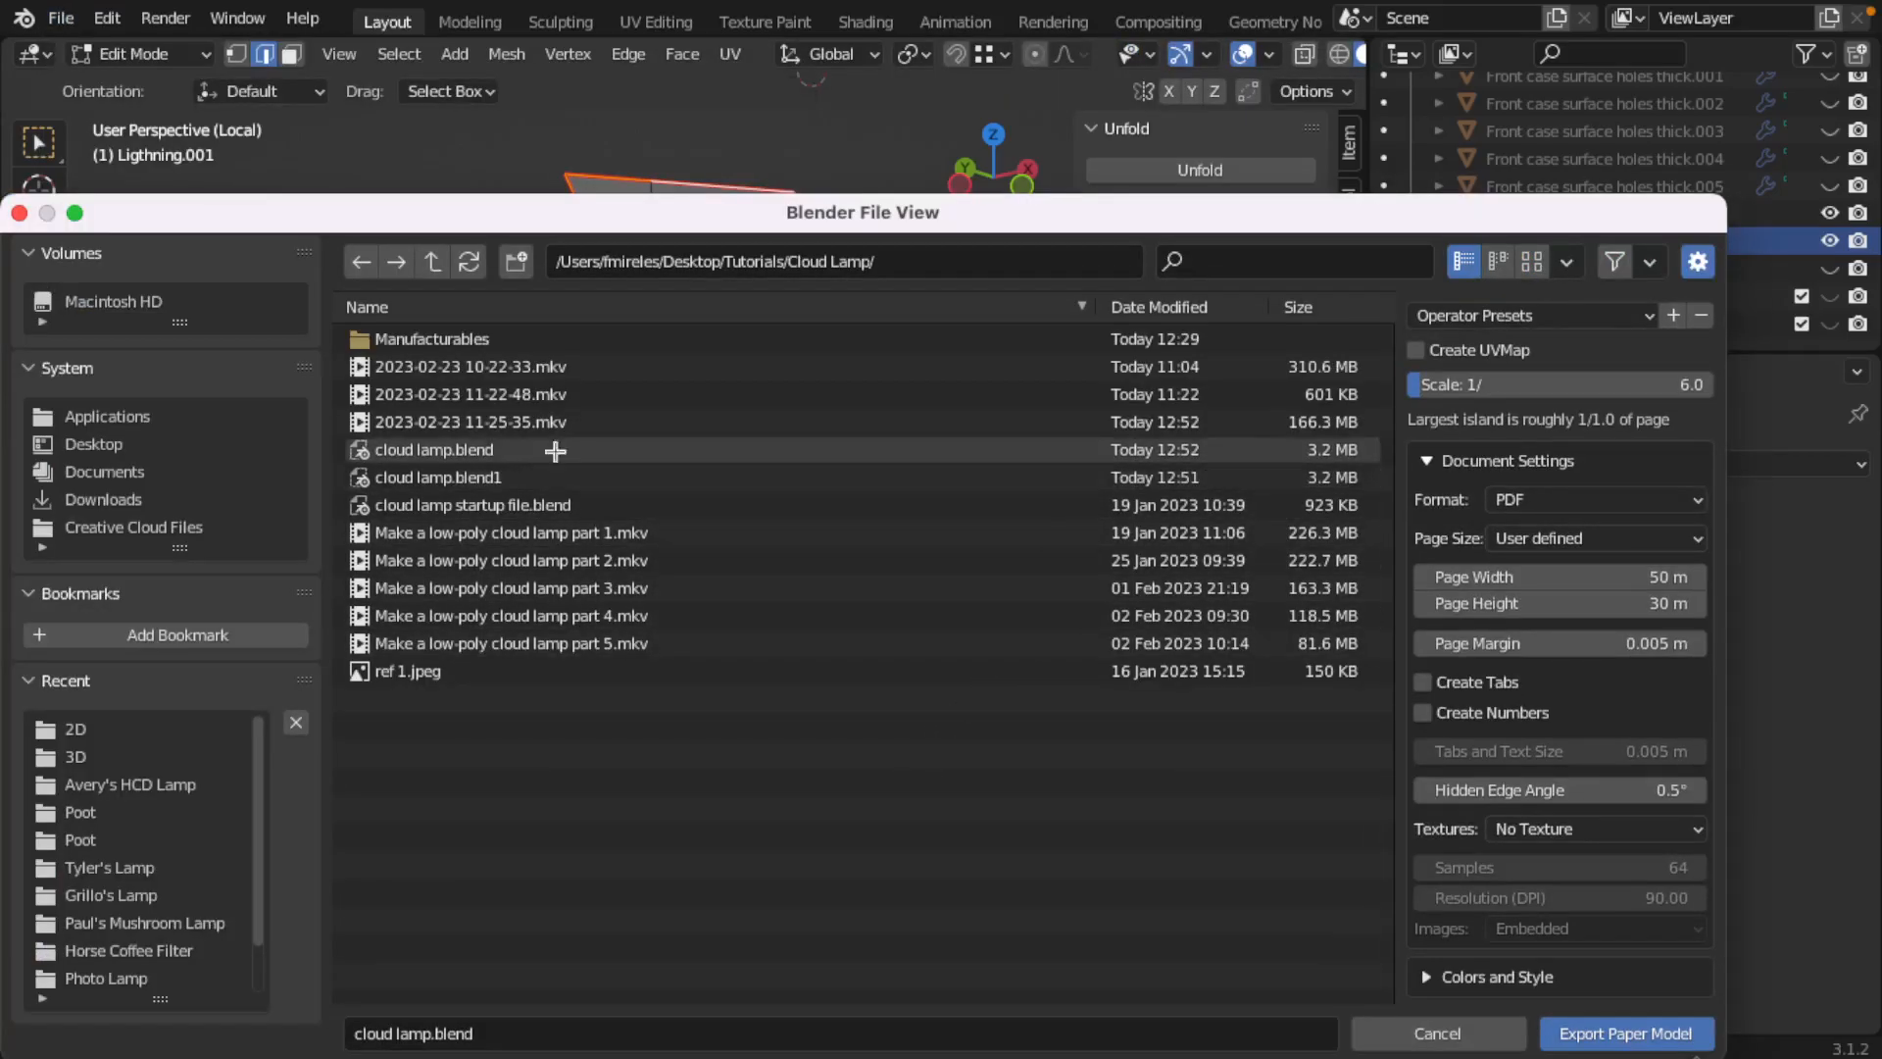
{"action": "left_click", "coordinate": [463, 343]}
{"action": "left_click", "coordinate": [462, 338]}
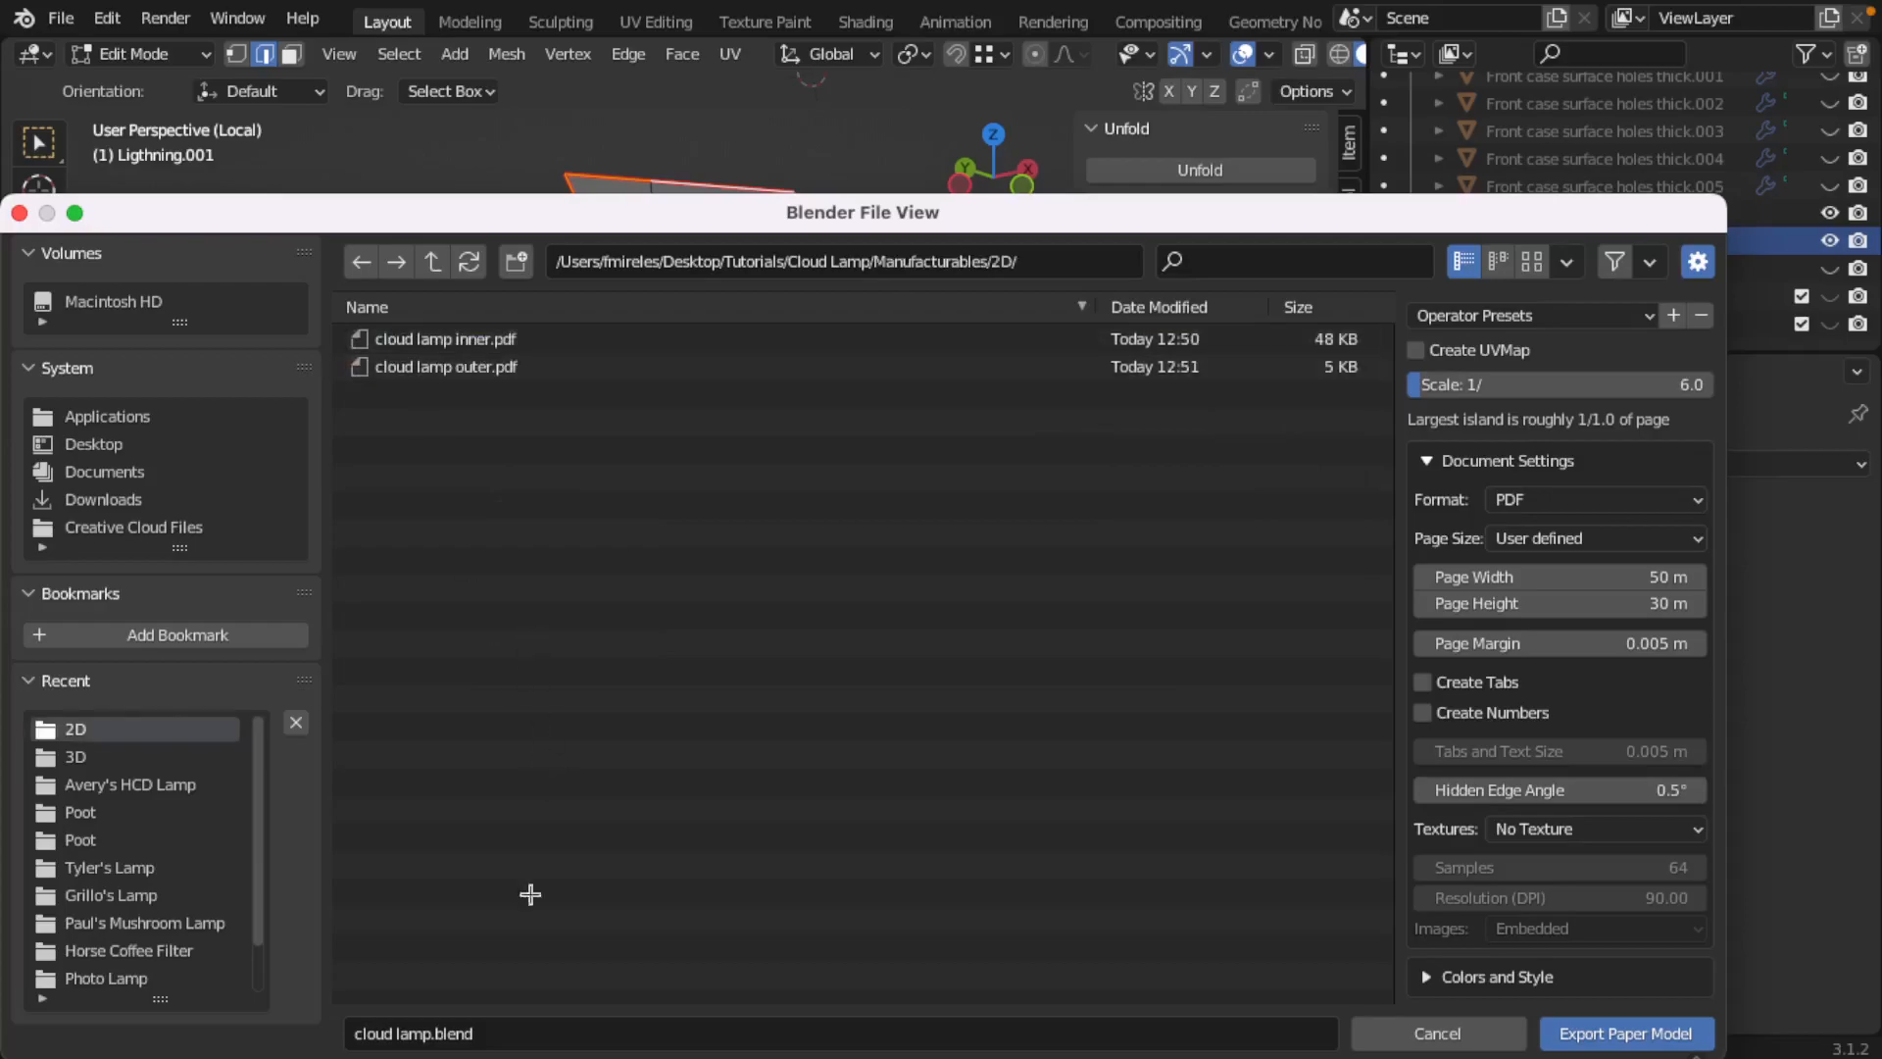
{"action": "left_click", "coordinate": [437, 1035]}
{"action": "double_click", "coordinate": [438, 1034]}
{"action": "type", "text": "lighting"}
Step: Set the export scale to 1/10, export the paper model and save the Blender file
{"action": "left_click", "coordinate": [1614, 389]}
{"action": "left_click_drag", "start_coordinate": [1609, 384], "coordinate": [1406, 381]}
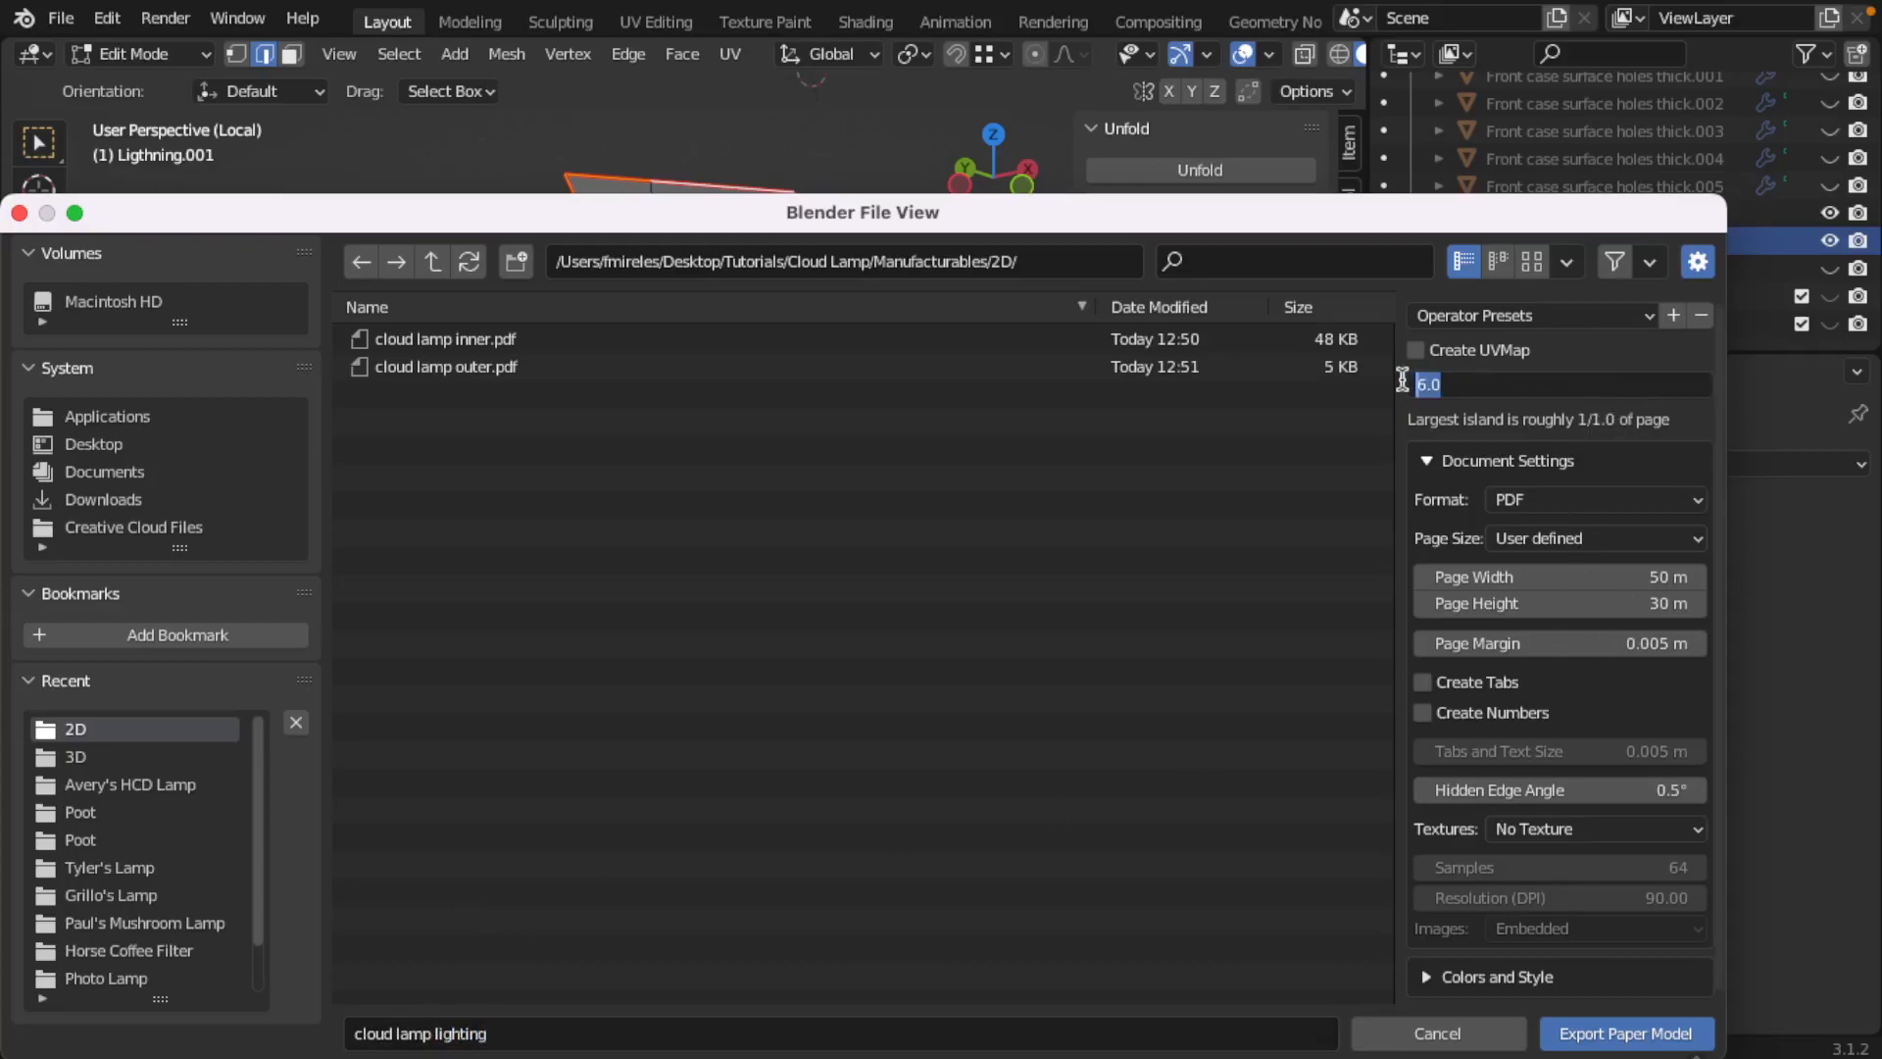
{"action": "key", "text": "Return"}
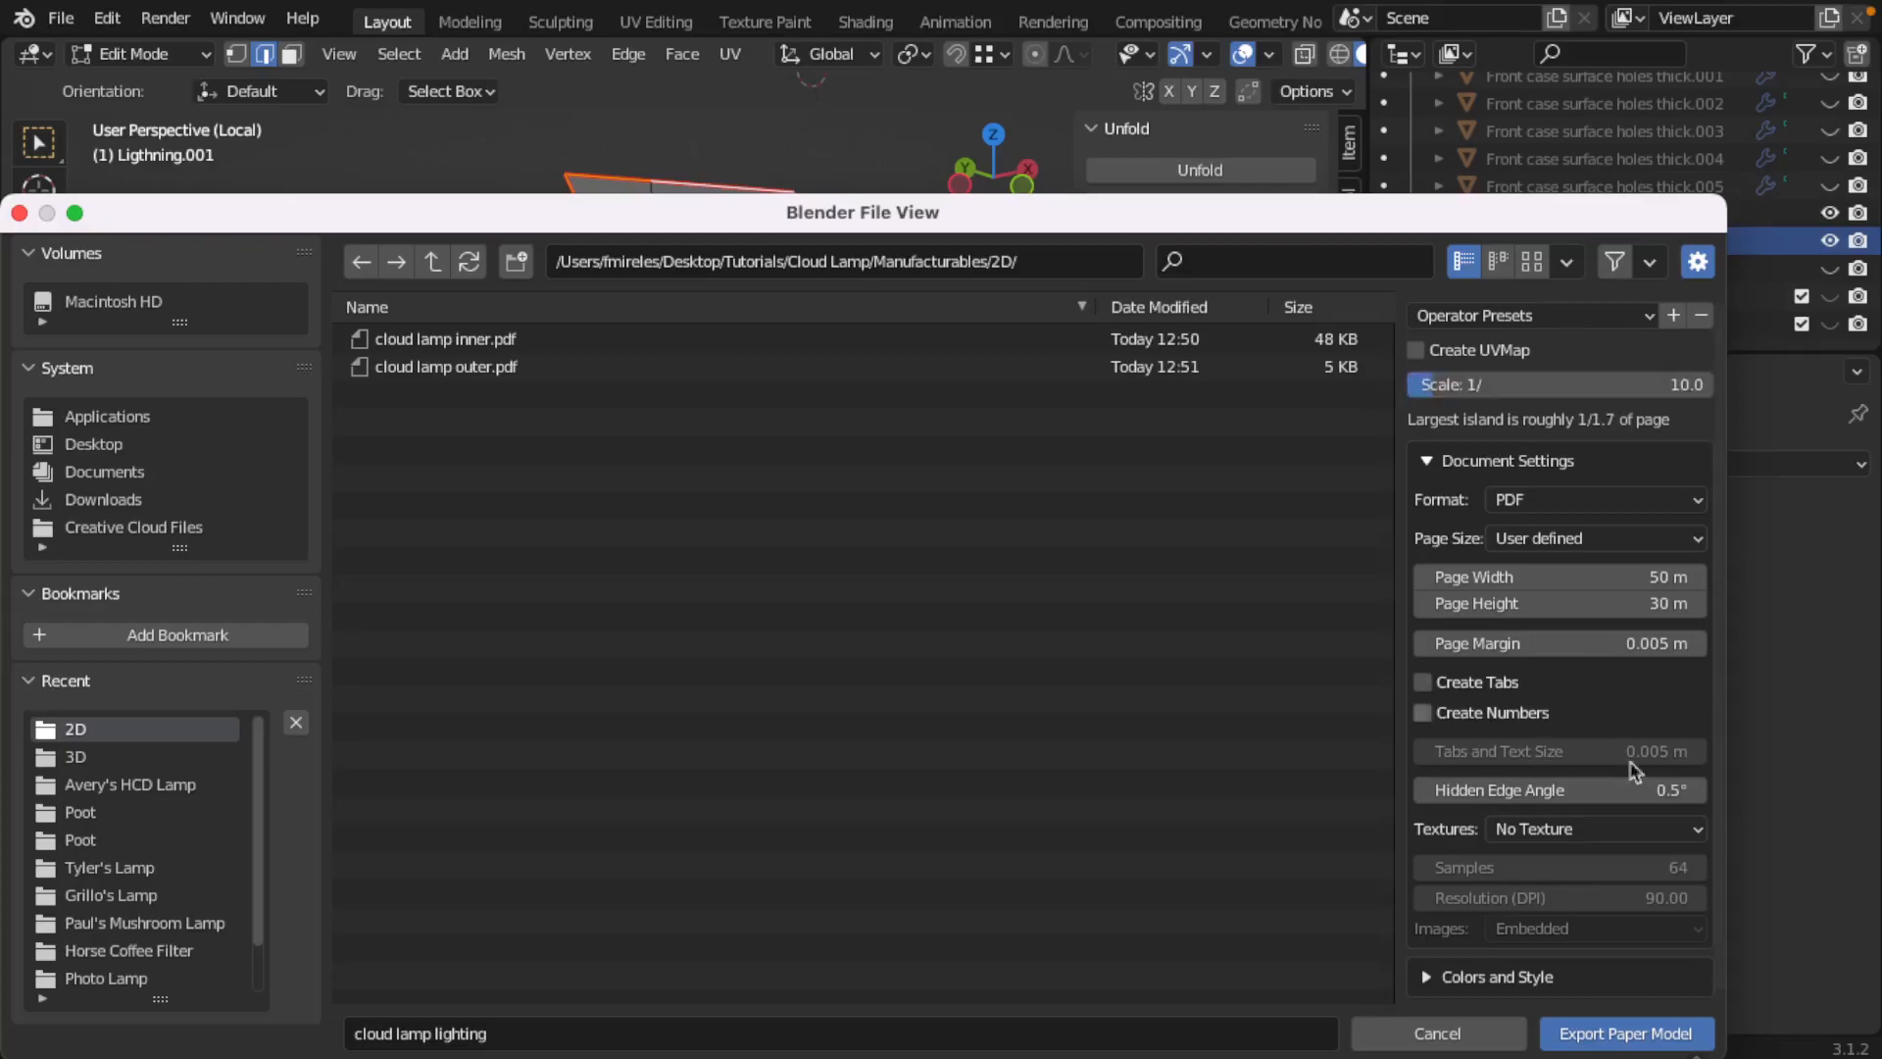
{"action": "left_click", "coordinate": [1611, 1032]}
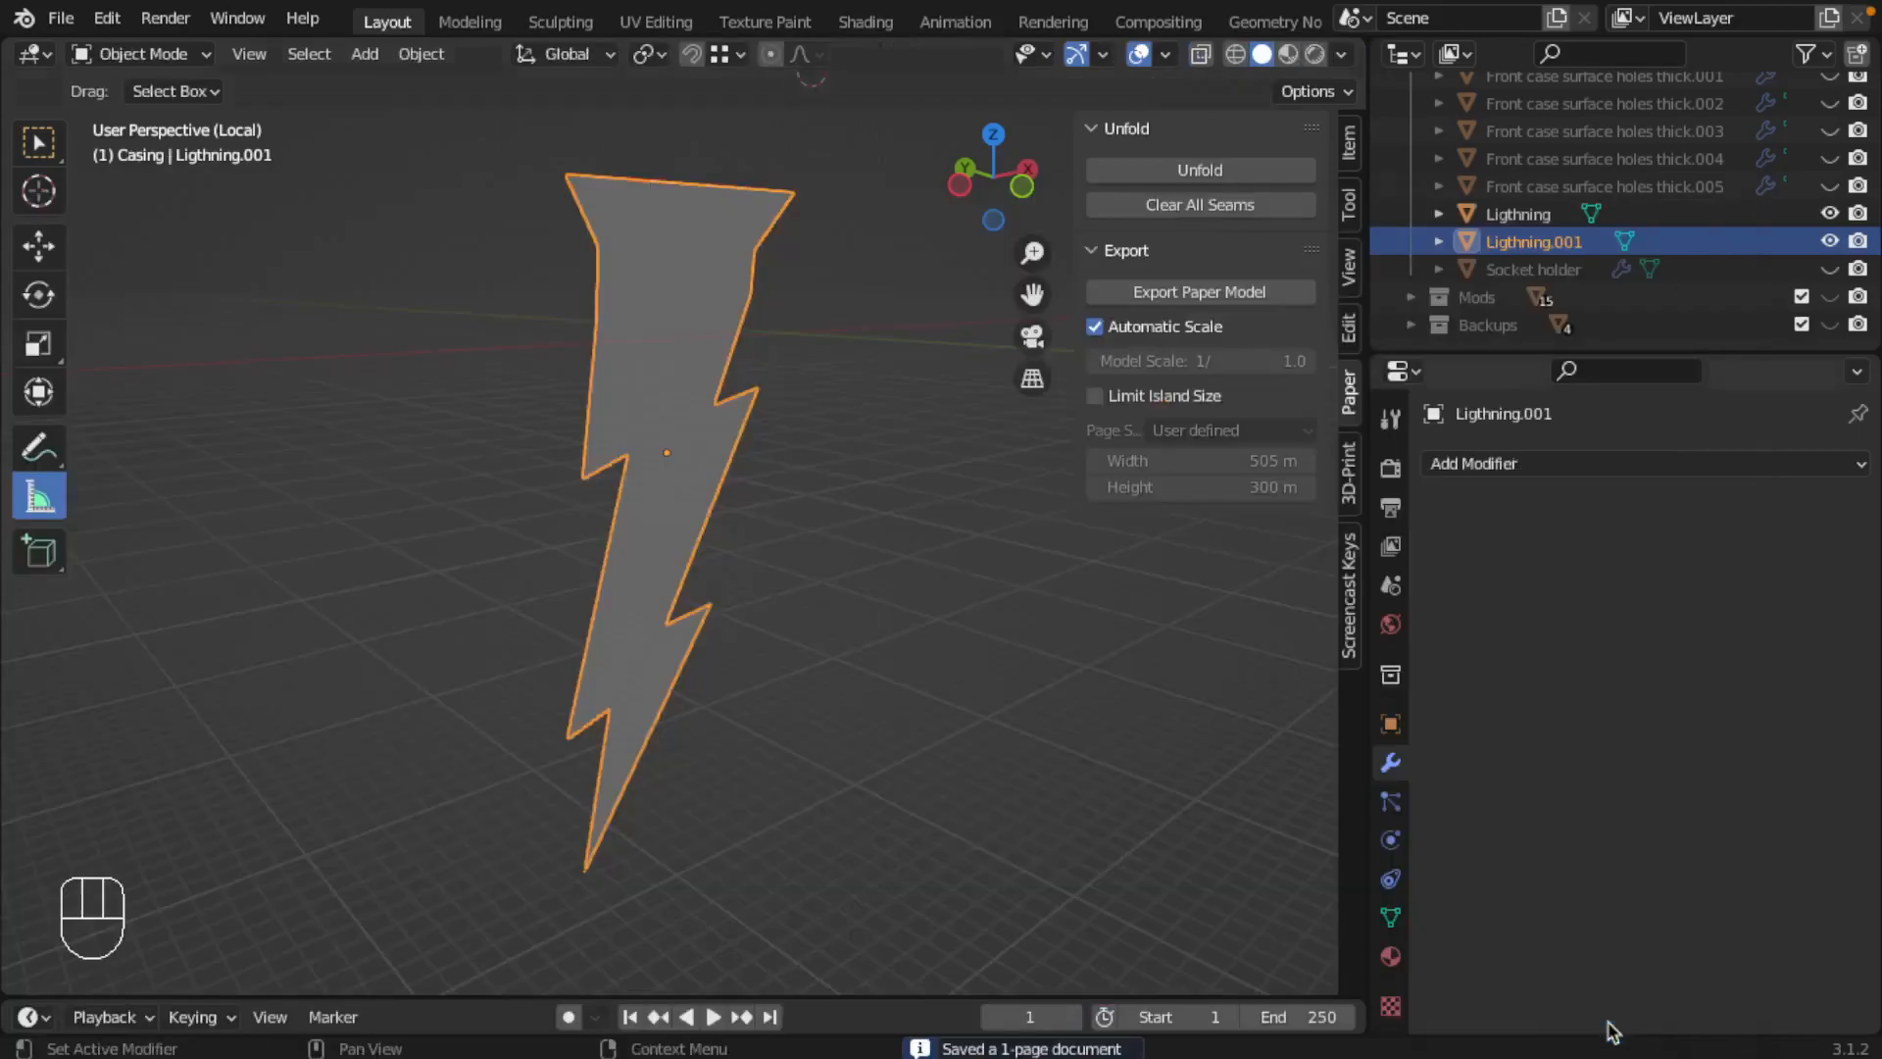
{"action": "key", "text": "super+s"}
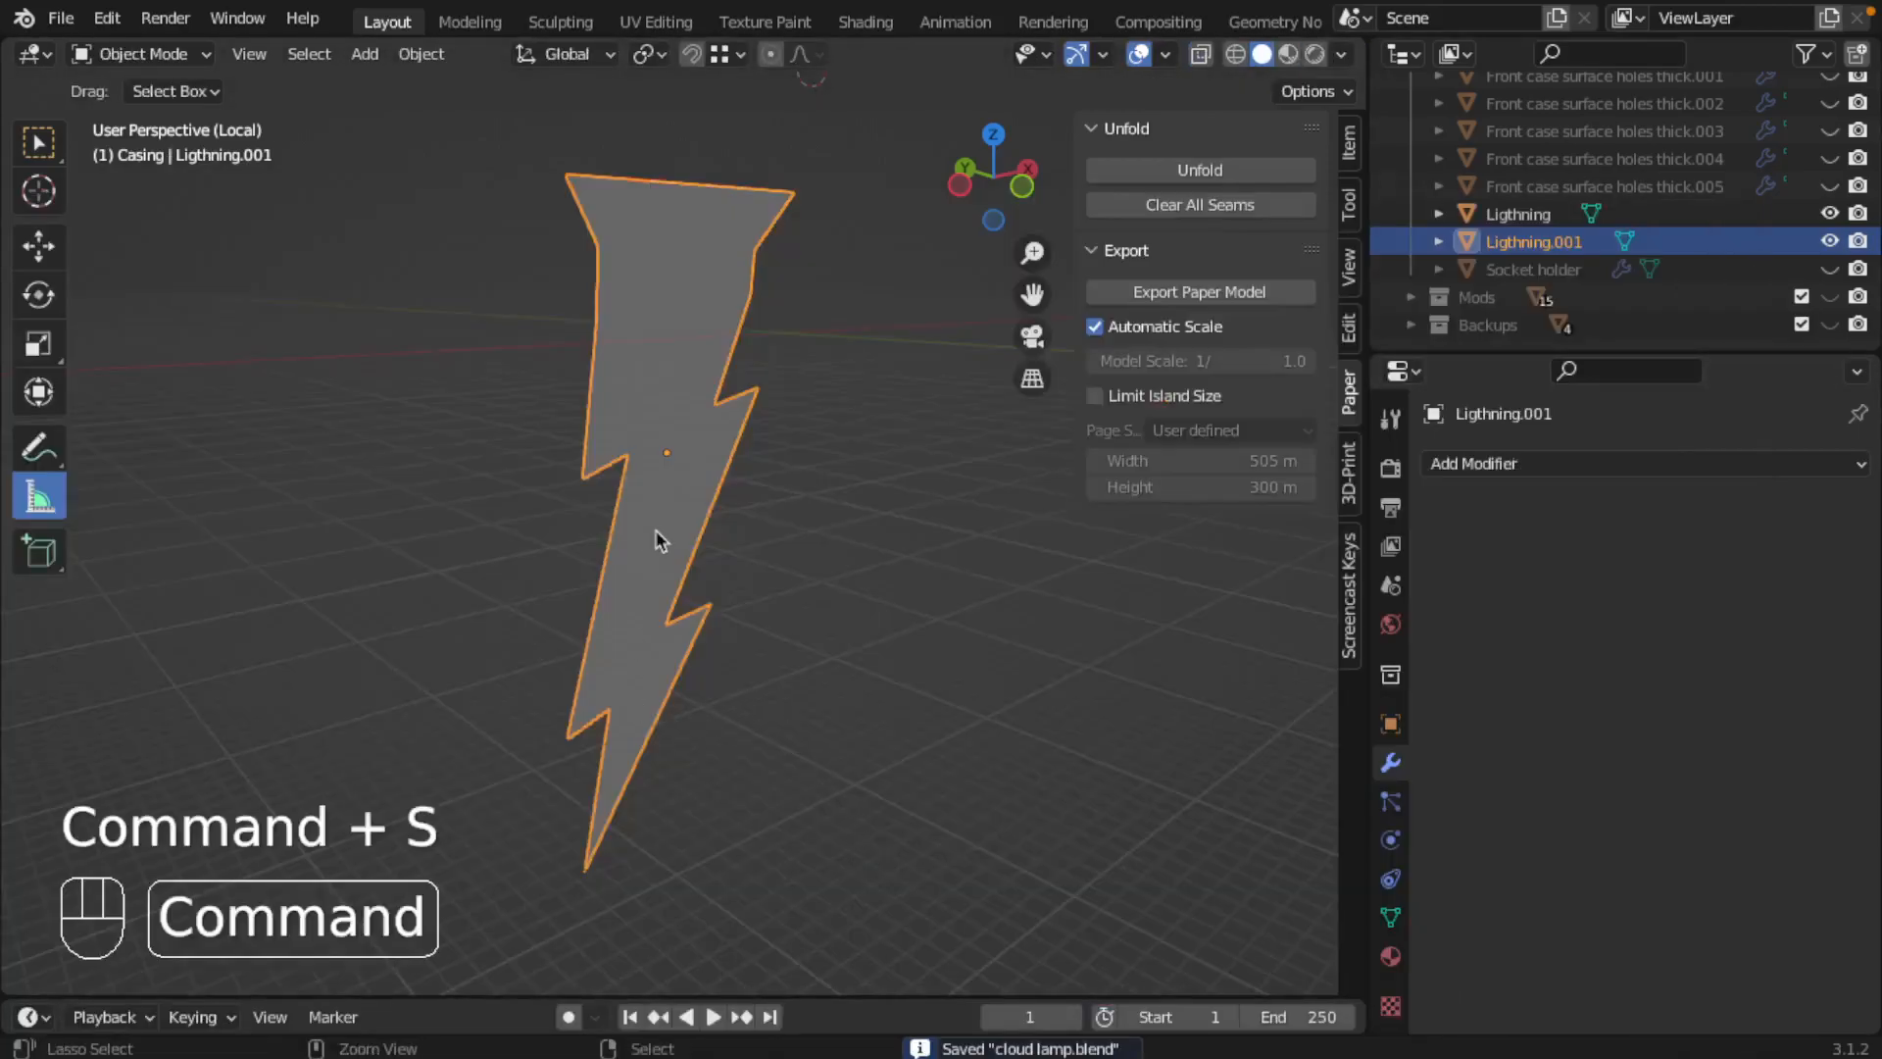
Step: Rename the flat lightning copy "Ligthning flat" and save the file
{"action": "scroll", "coordinate": [1580, 306], "scroll_direction": "up", "scroll_amount": 2}
{"action": "scroll", "coordinate": [1580, 306], "scroll_direction": "down", "scroll_amount": 1}
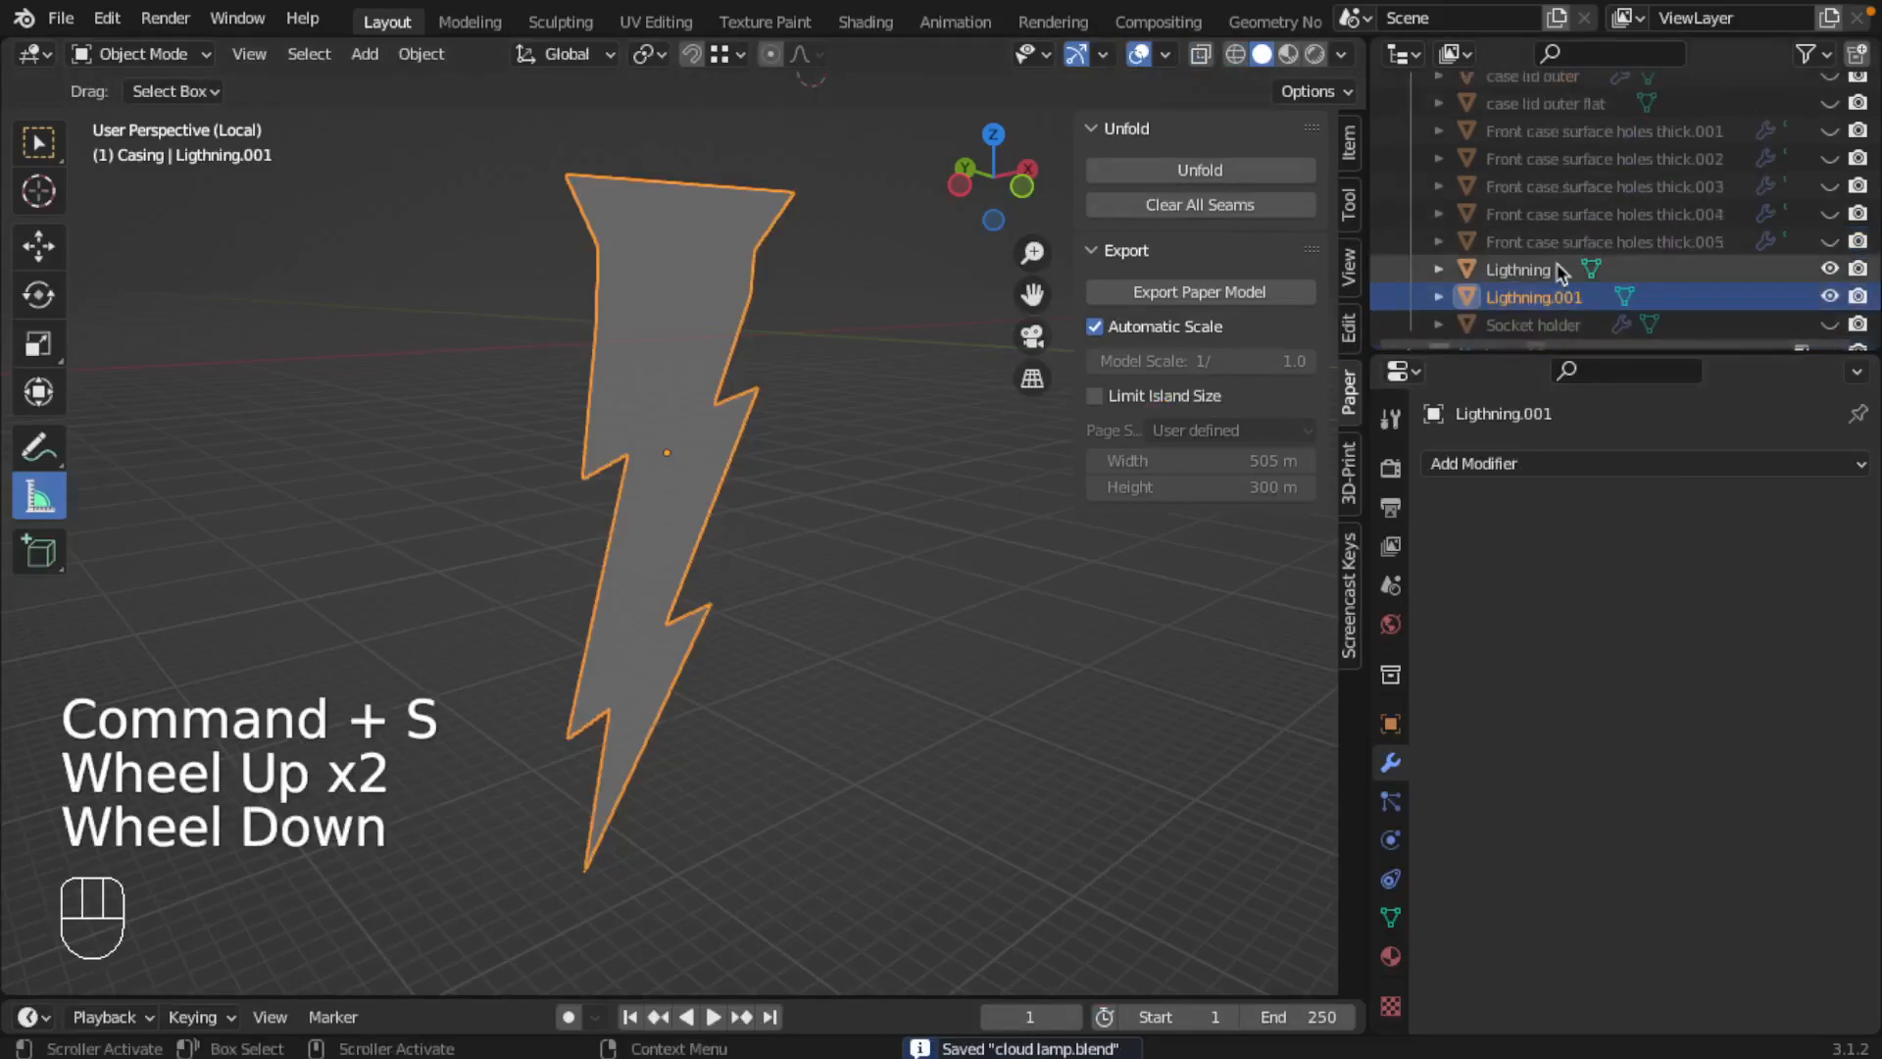
{"action": "double_click", "coordinate": [1569, 257]}
{"action": "key", "text": "BackSpace"}
{"action": "key", "text": "BackSpace"}
{"action": "key", "text": "BackSpace"}
{"action": "key", "text": "BackSpace"}
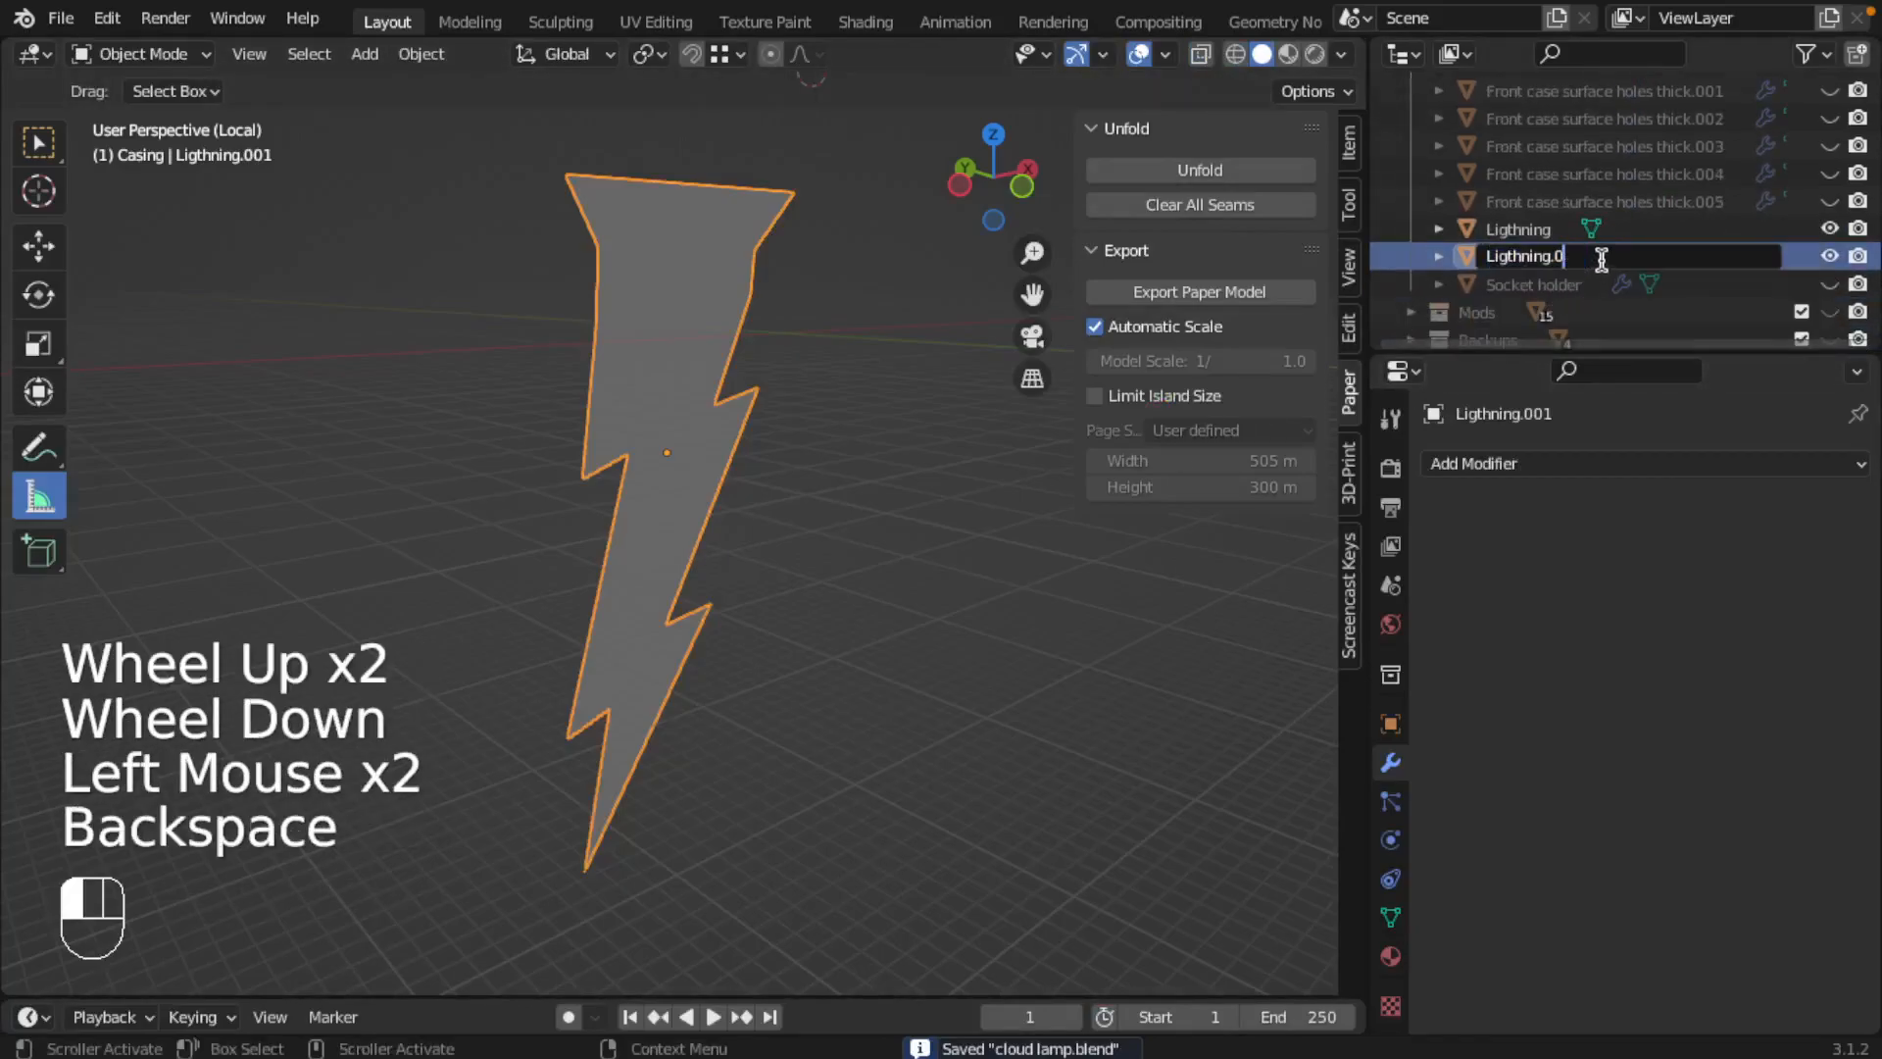
{"action": "type", "text": "flat"}
{"action": "key", "text": "Return"}
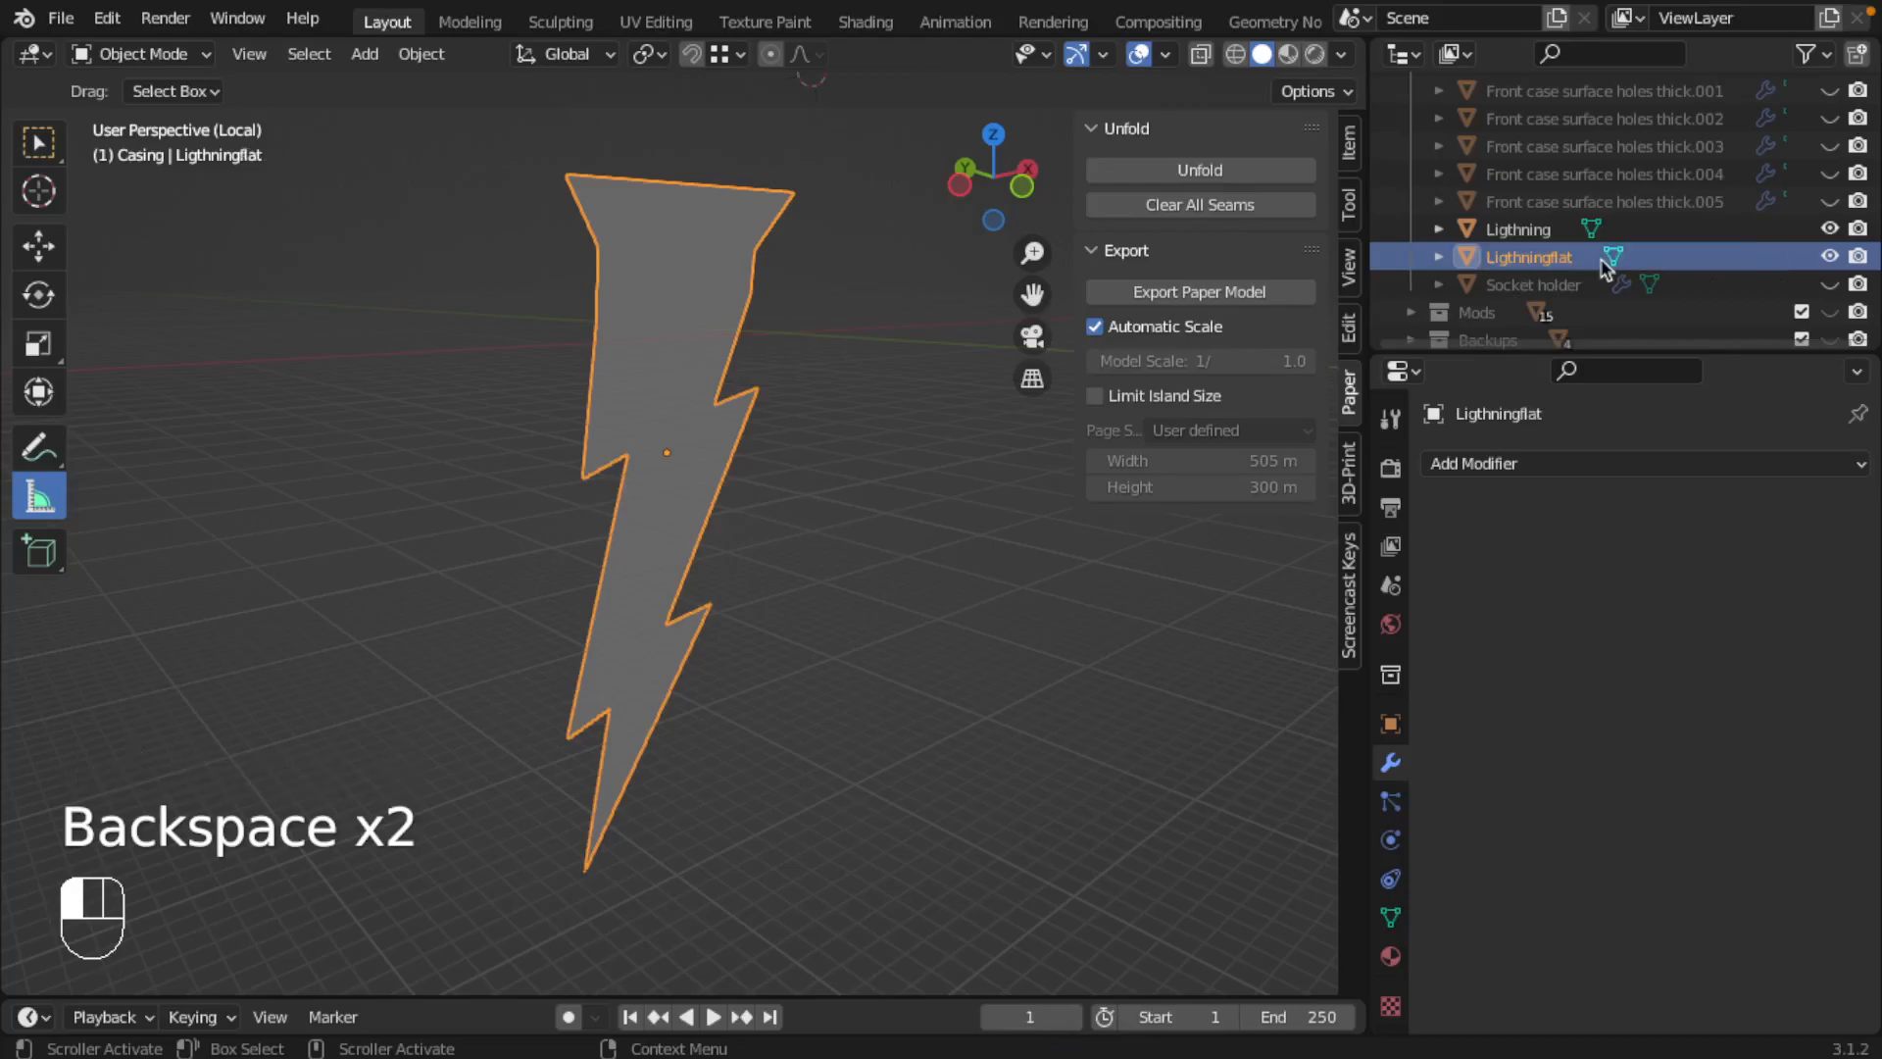
{"action": "double_click", "coordinate": [1616, 256]}
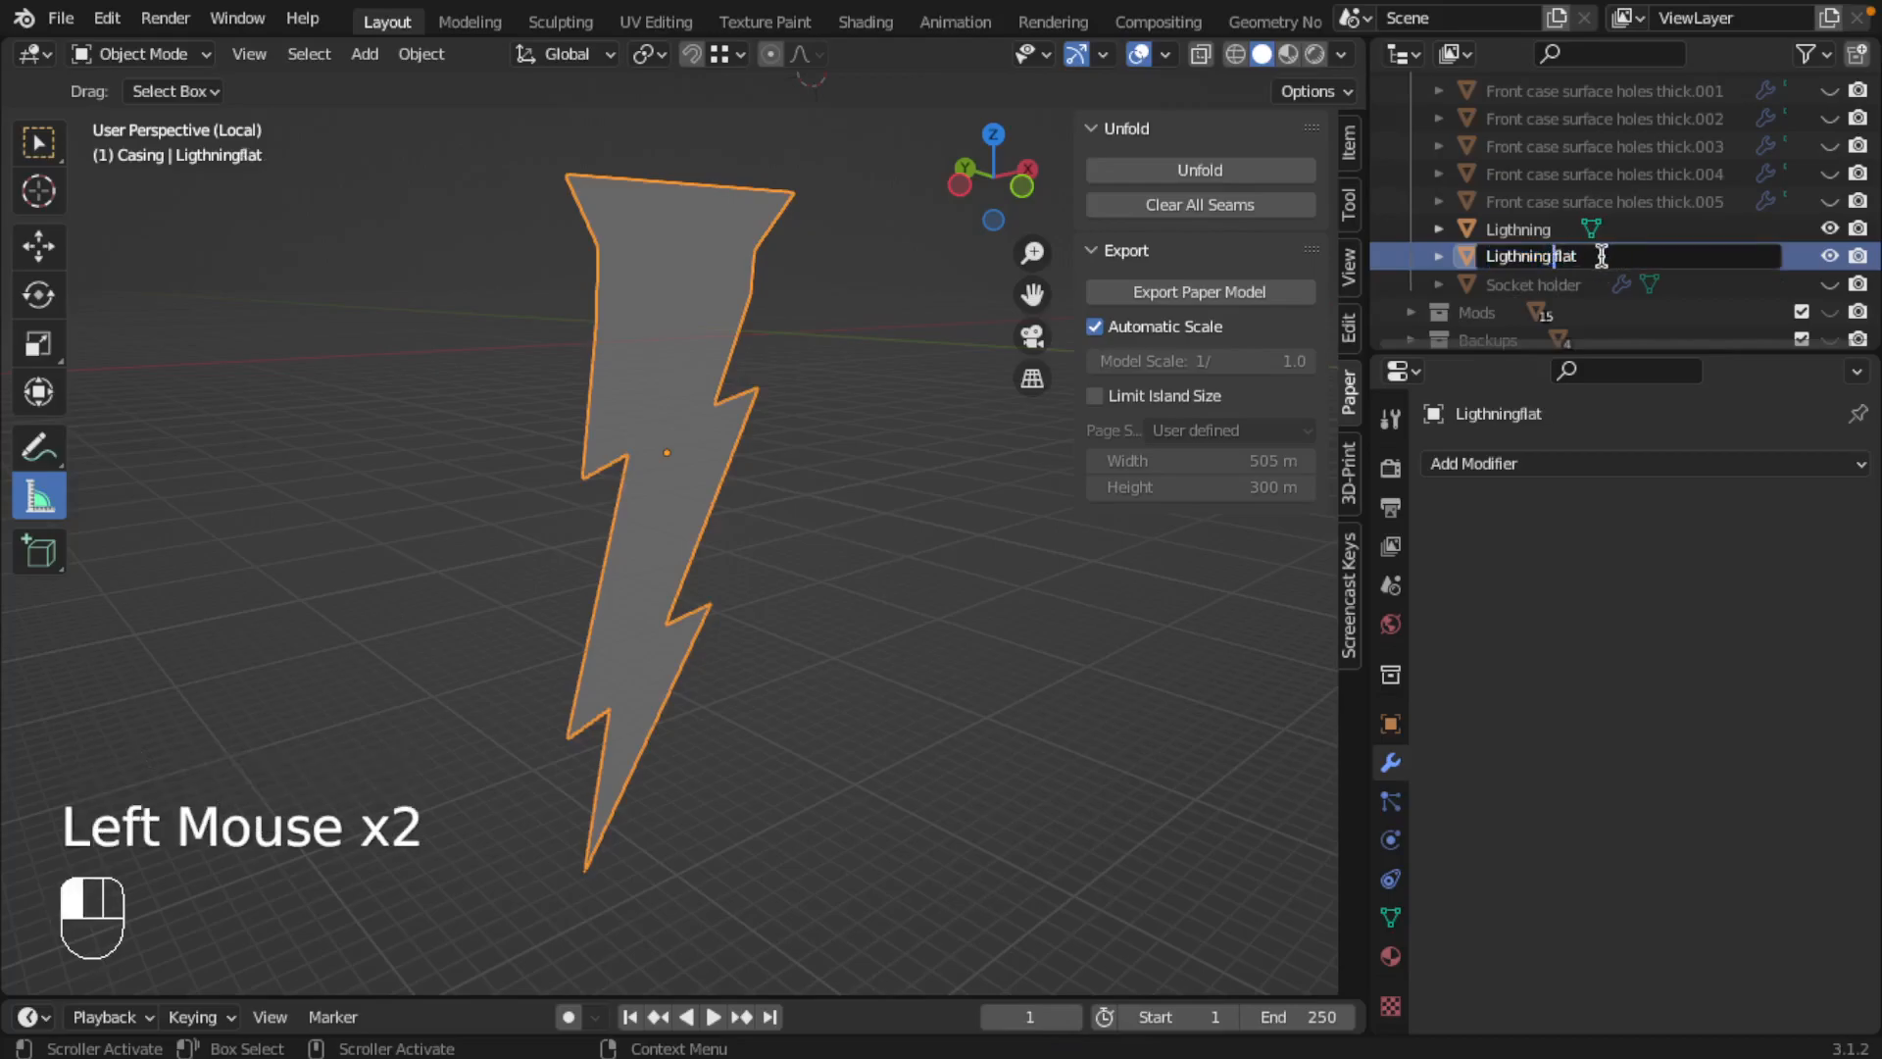
{"action": "key", "text": "Return"}
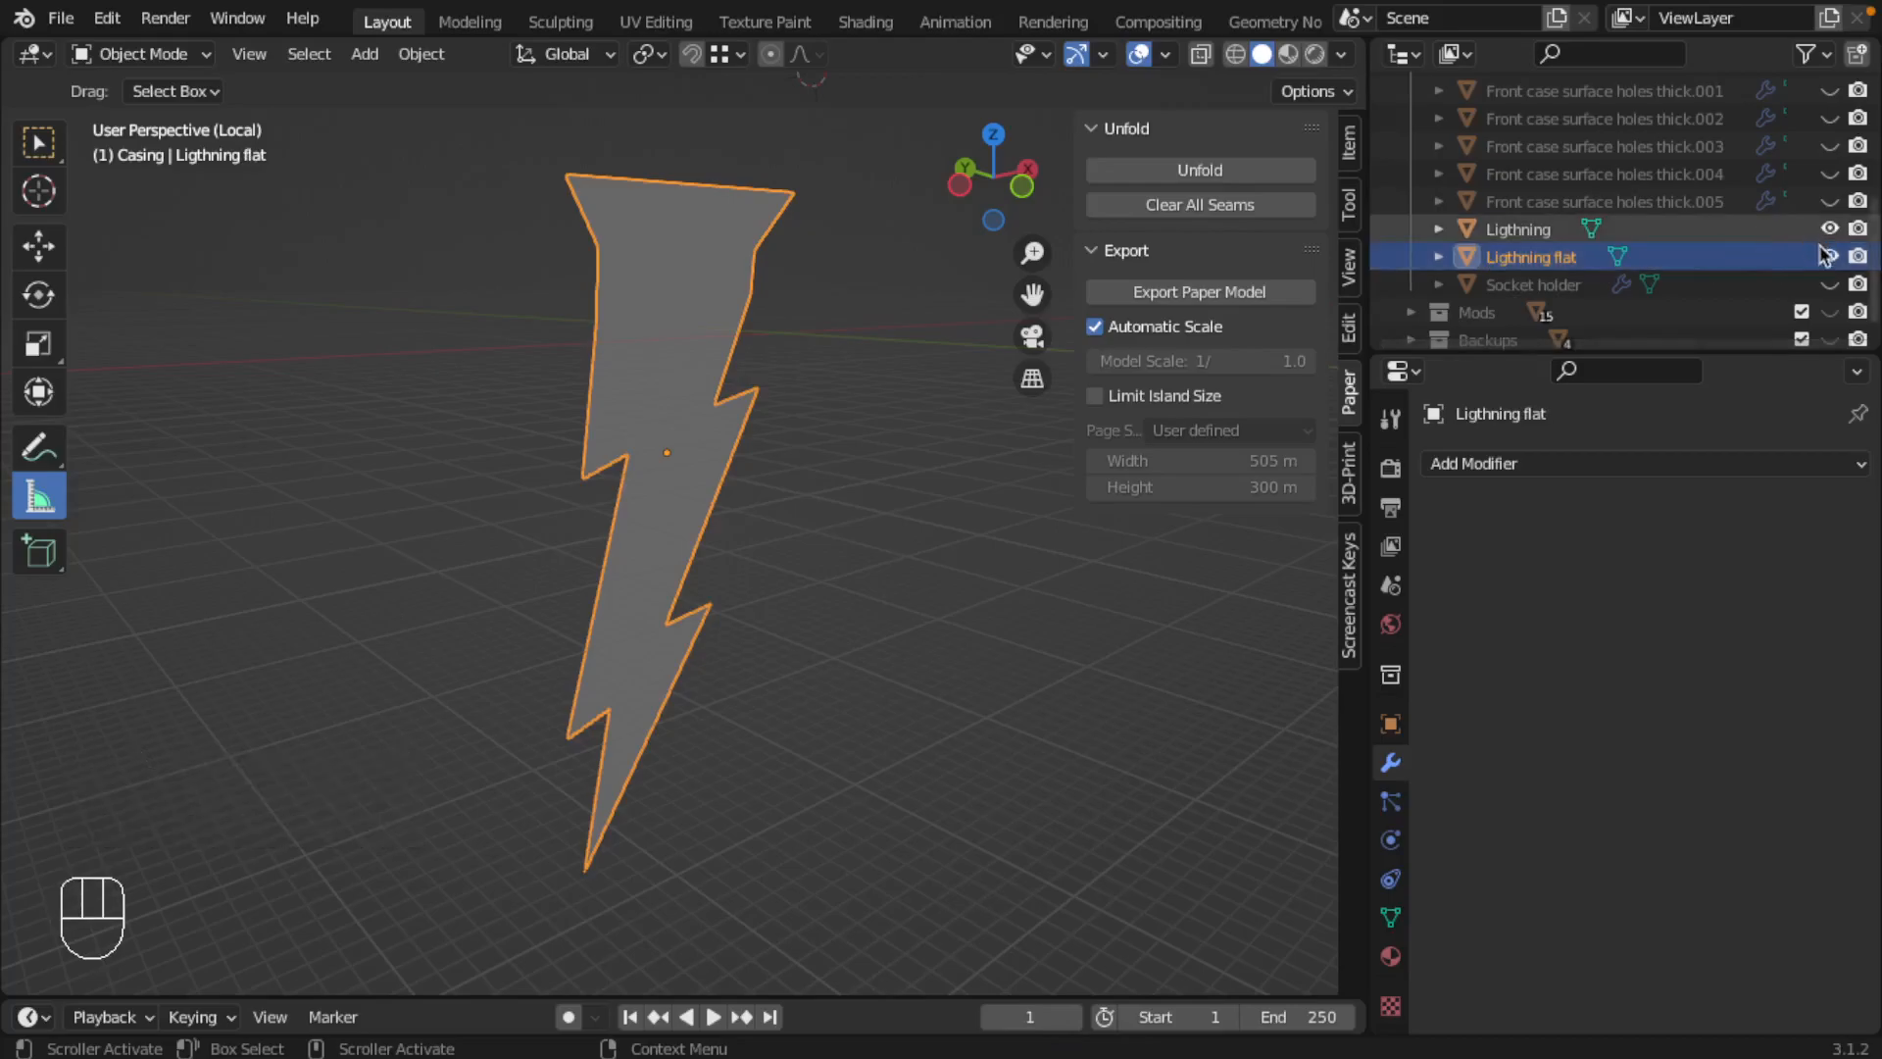
{"action": "key", "text": "ctrl+s"}
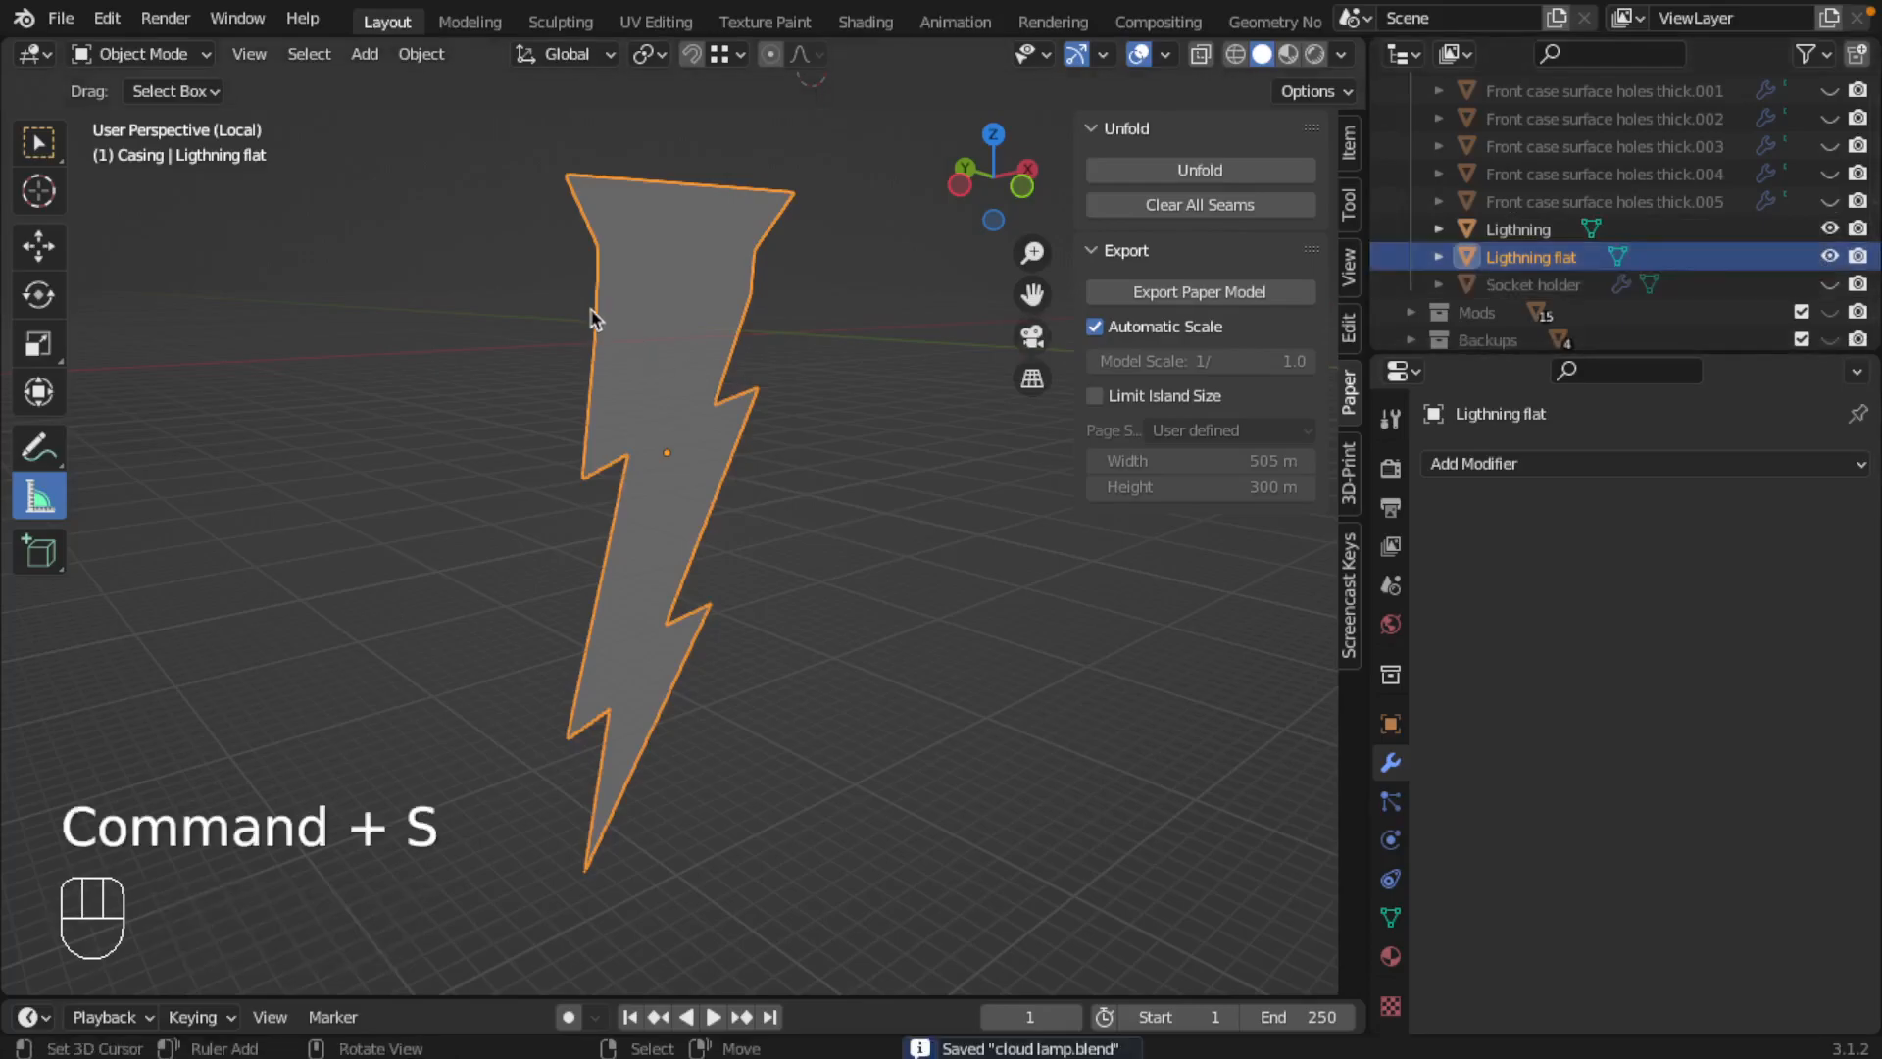
Step: Switch to Illustrator and open cloud lamp outer.pdf and cloud lamp lighting.pdf from the Tutorials/Cloud Lamp/Manufacturables/2D folder on the Desktop
{"action": "mouse_move", "coordinate": [86, 38]}
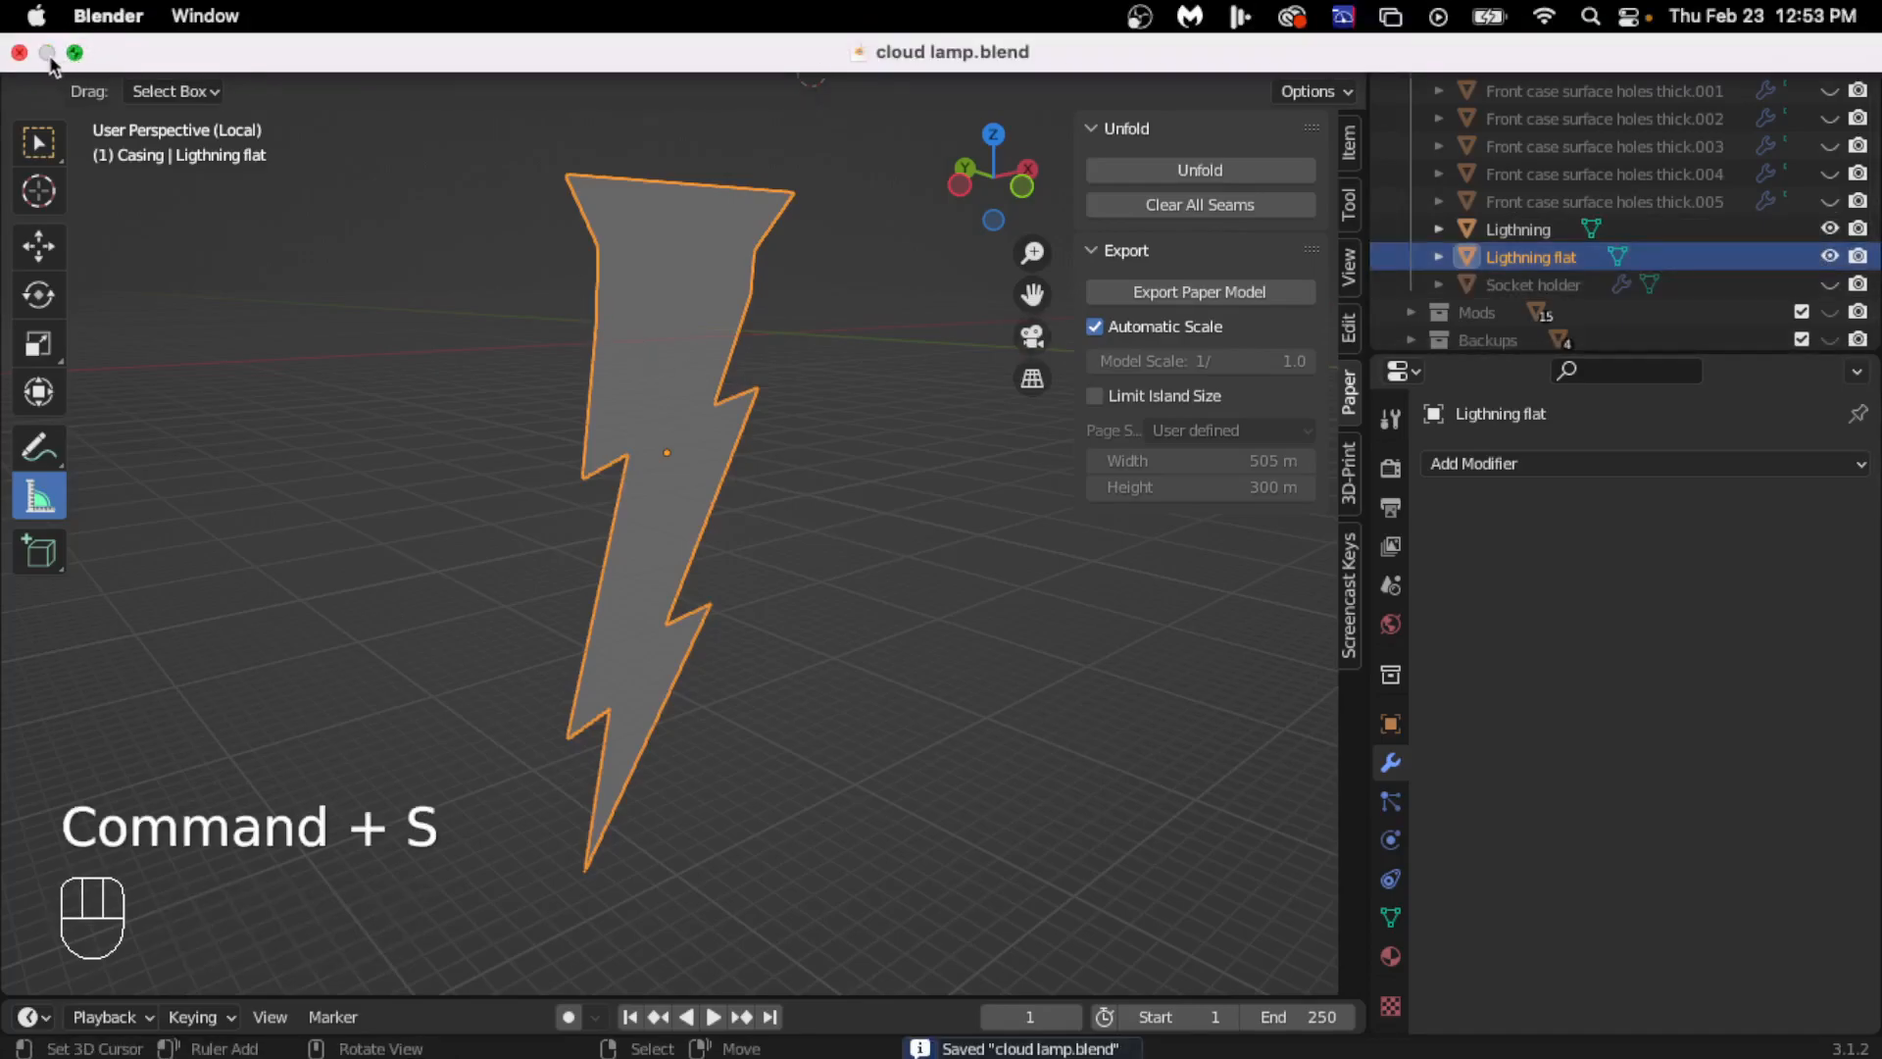
{"action": "key", "text": "super+Tab"}
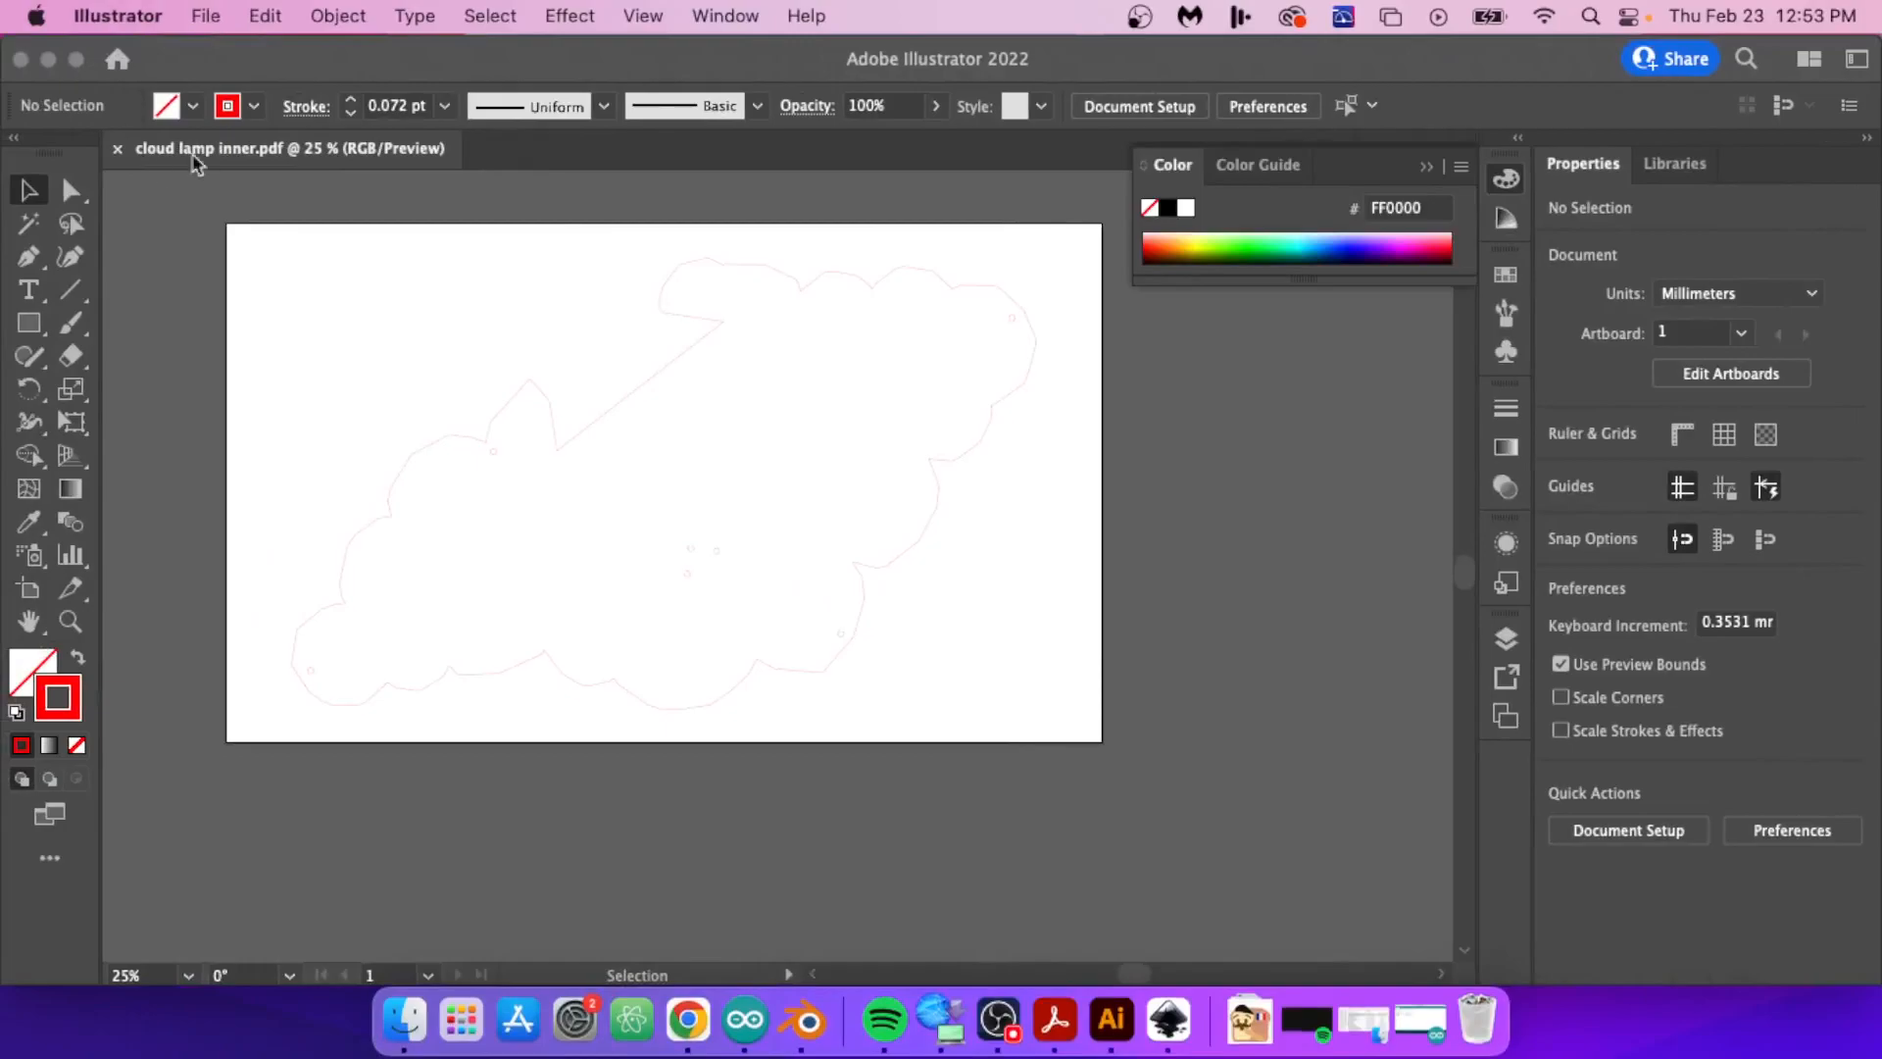
{"action": "left_click", "coordinate": [205, 17]}
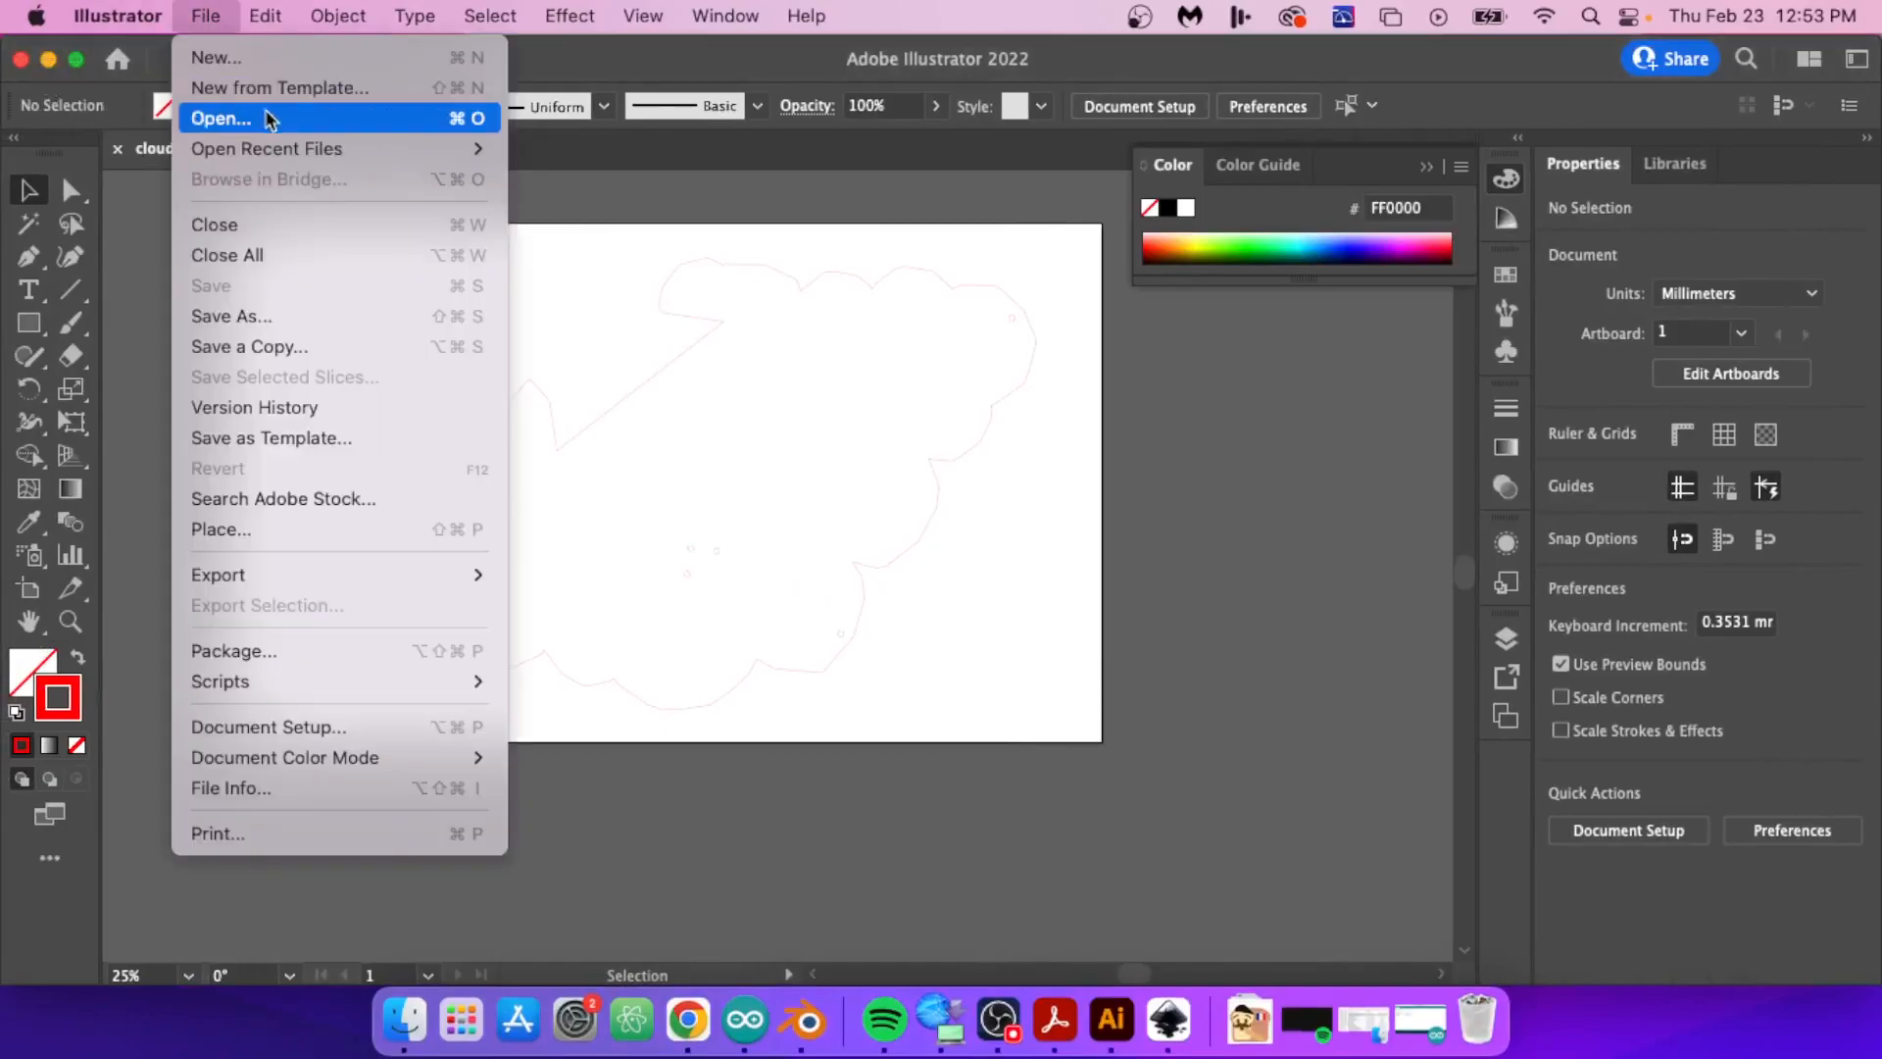
{"action": "left_click", "coordinate": [266, 117]}
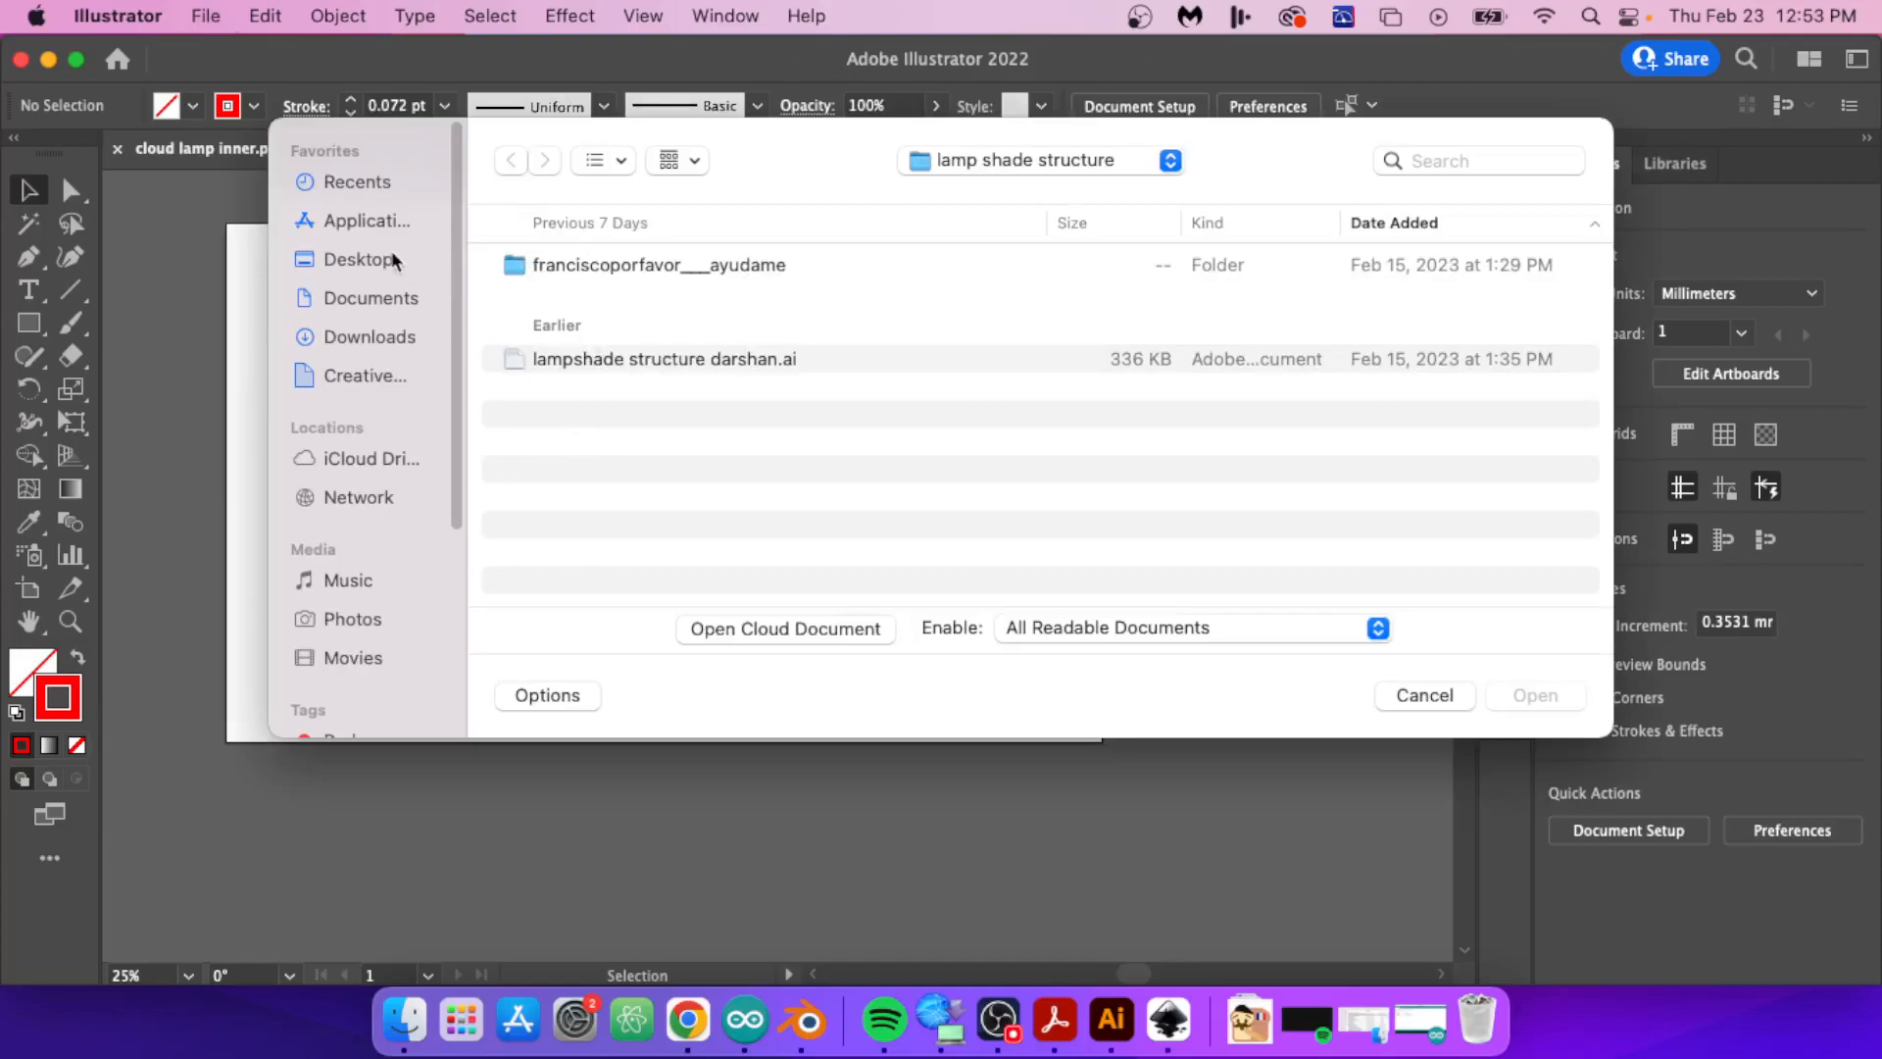
{"action": "left_click", "coordinate": [385, 263]}
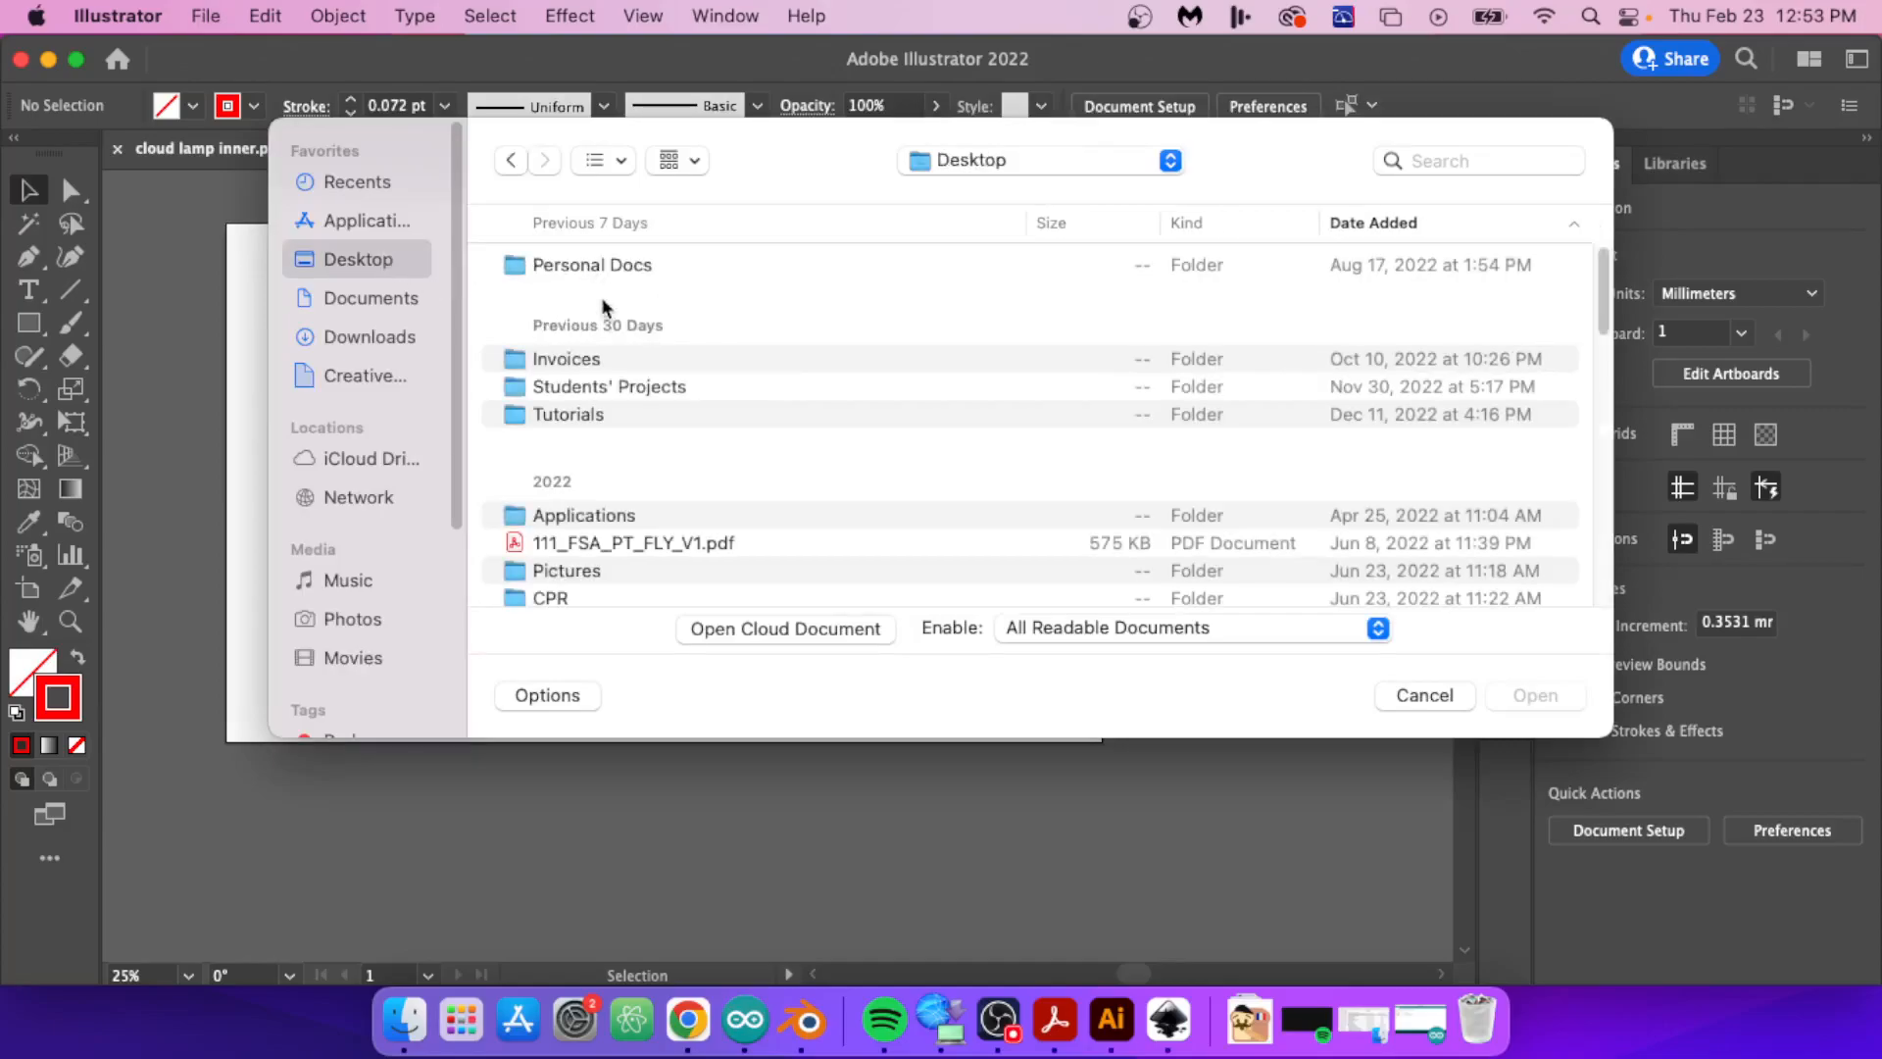
{"action": "double_click", "coordinate": [581, 414]}
{"action": "double_click", "coordinate": [584, 277]}
{"action": "double_click", "coordinate": [582, 269]}
{"action": "double_click", "coordinate": [586, 272]}
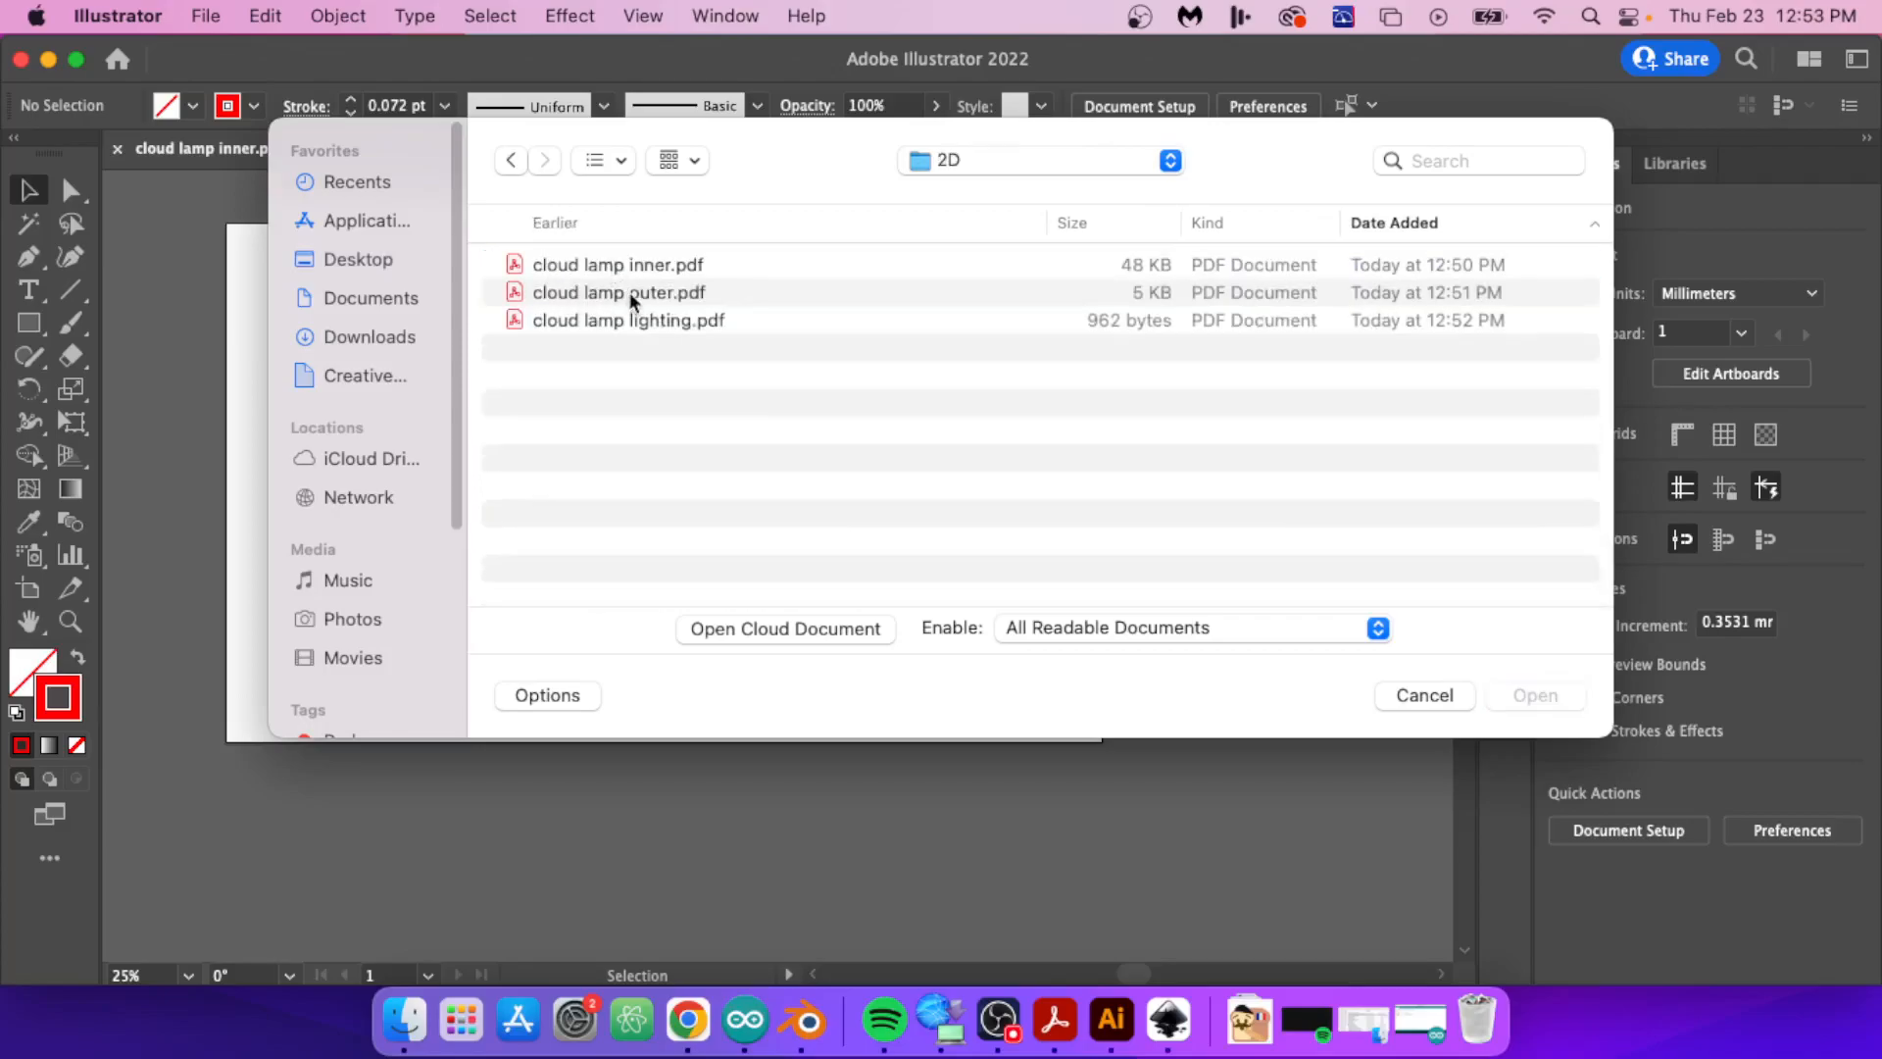
{"action": "left_click", "coordinate": [631, 294]}
{"action": "left_click", "coordinate": [639, 320], "text": "shift"}
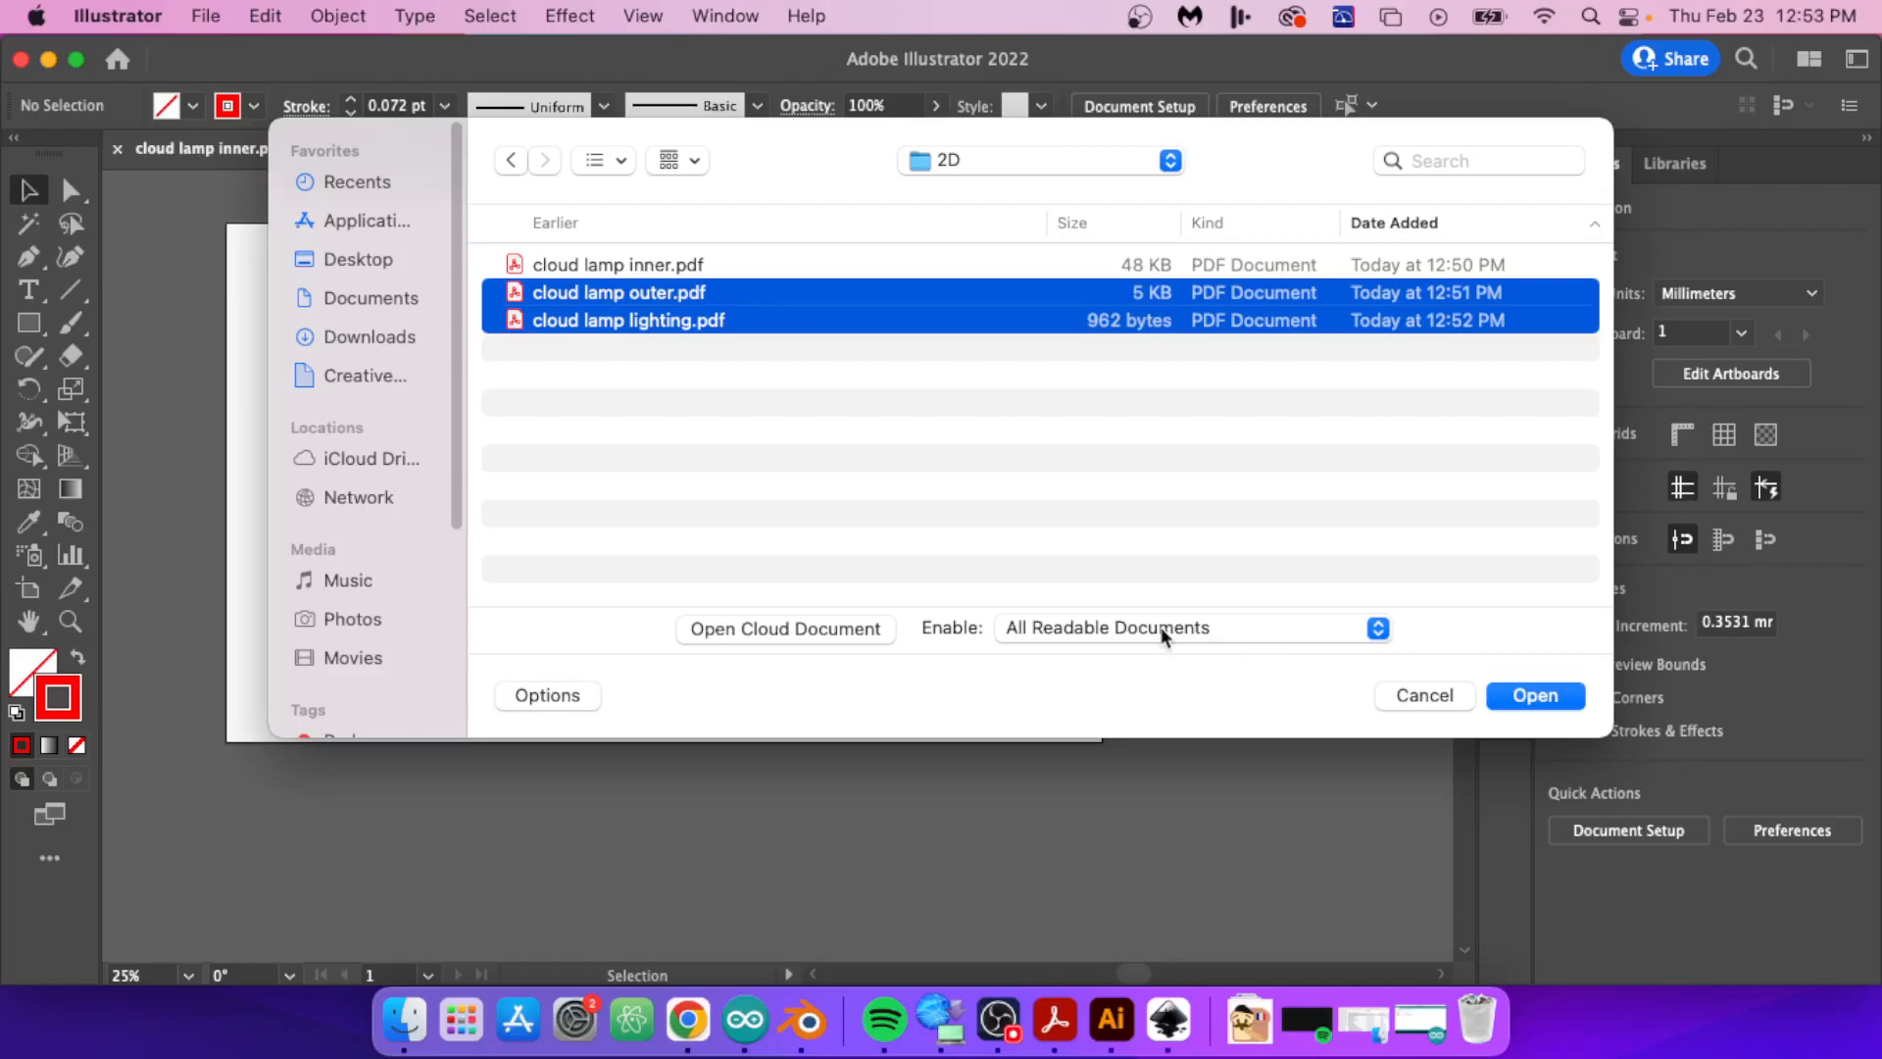
{"action": "left_click", "coordinate": [1461, 694]}
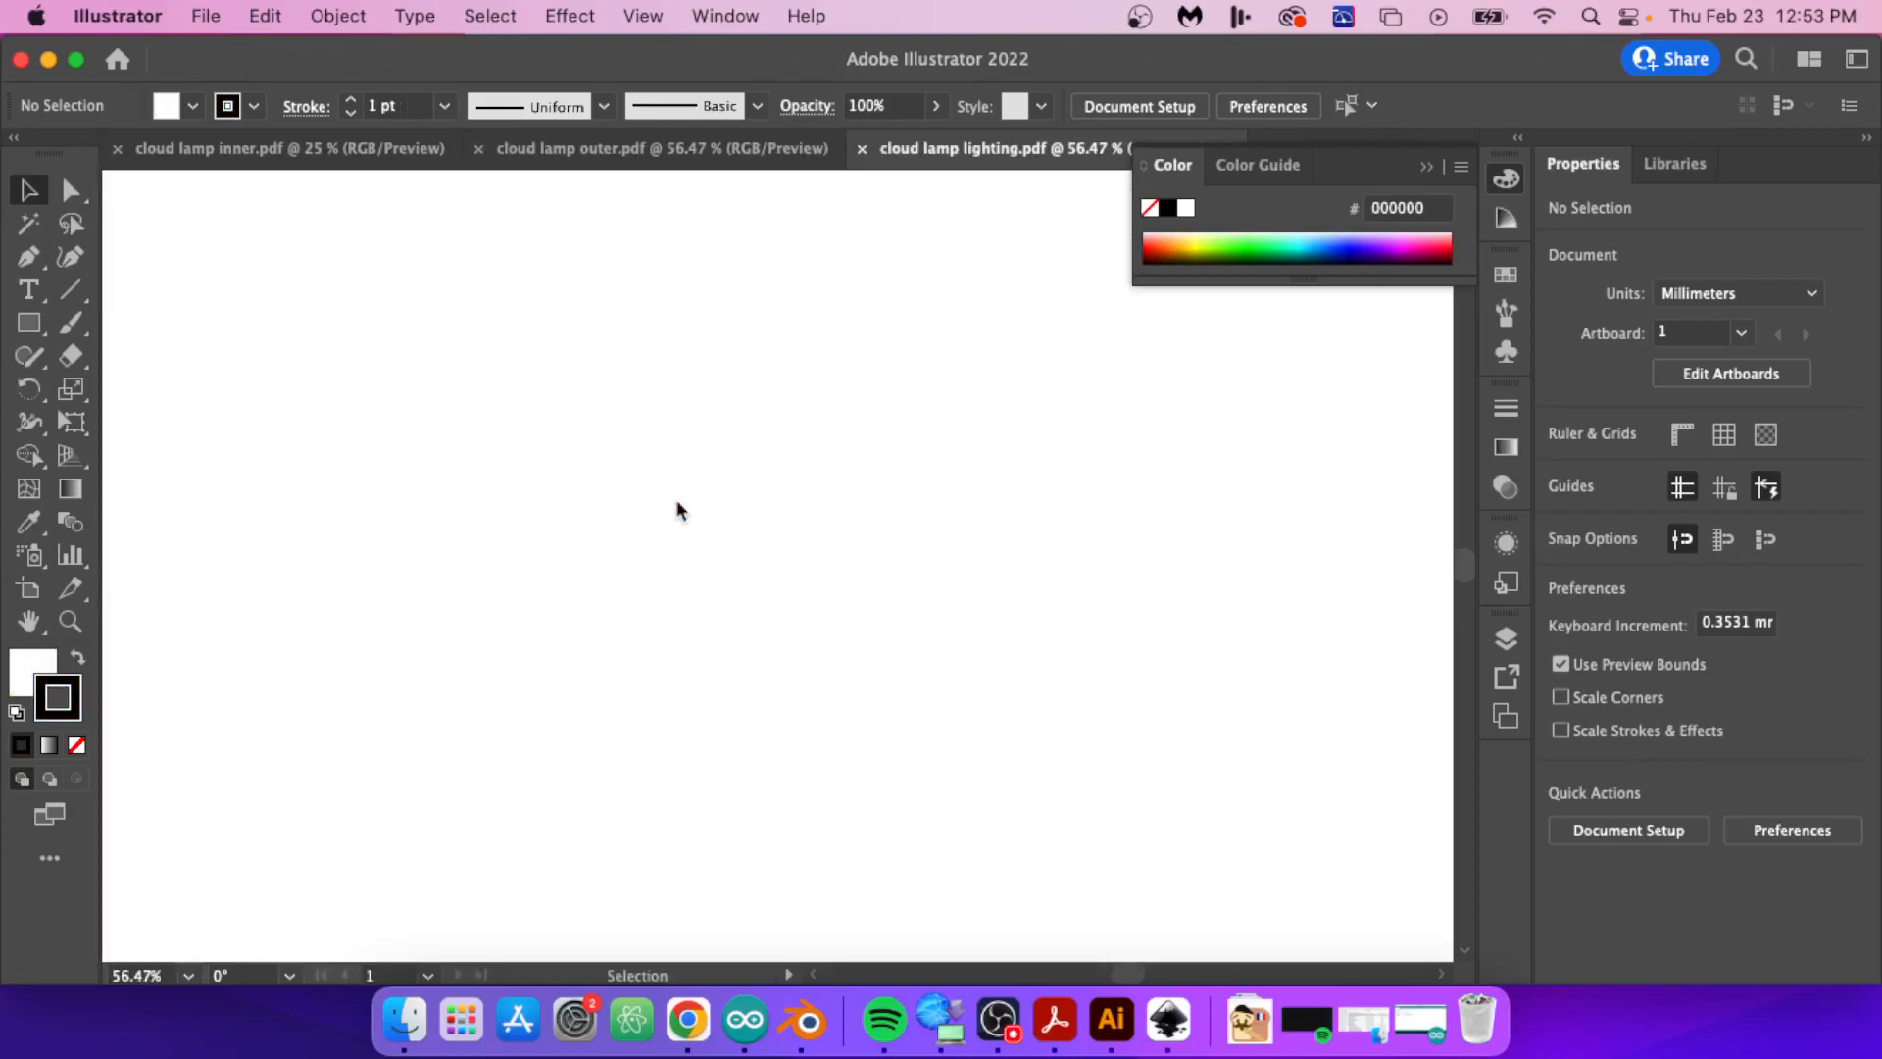
Step: Set the artboard of cloud lamp outer.pdf to 505 mm wide and 300 mm high
{"action": "left_click", "coordinate": [630, 155]}
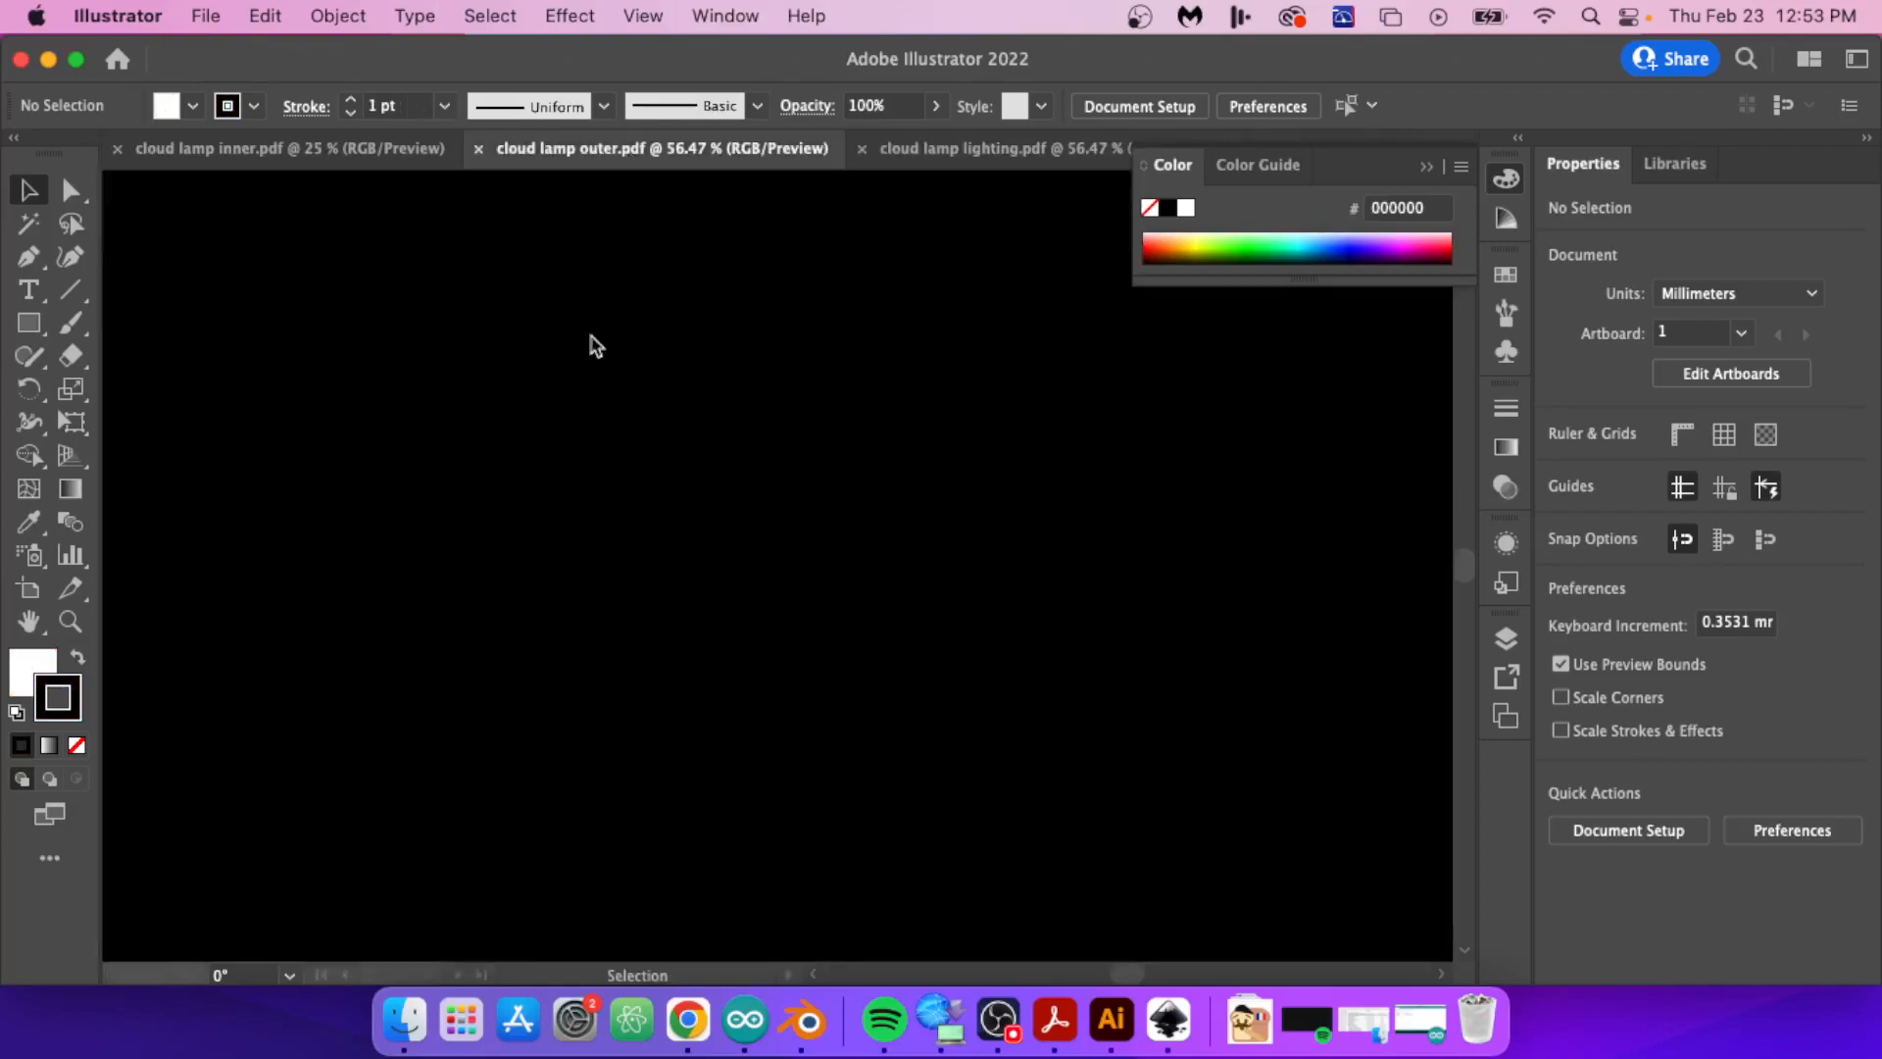
{"action": "scroll", "coordinate": [655, 379], "scroll_direction": "down", "scroll_amount": 9, "text": "alt"}
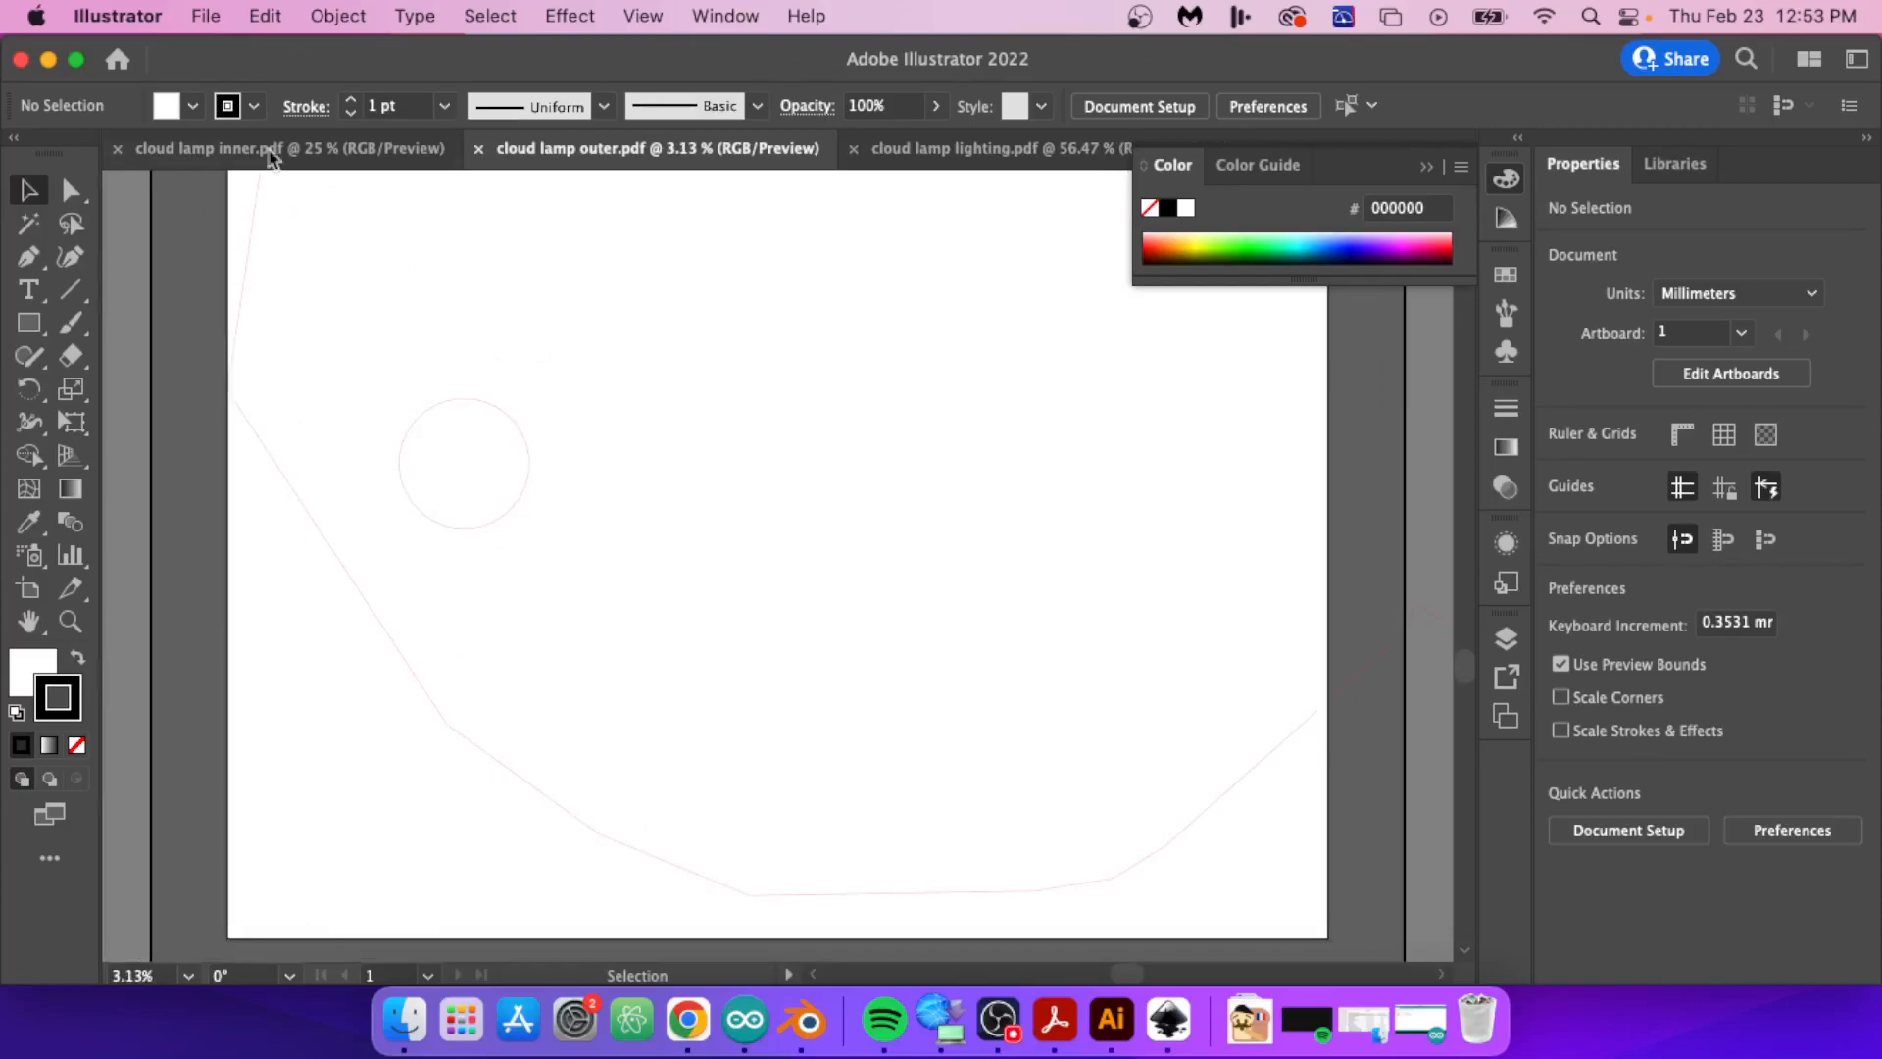
{"action": "left_click", "coordinate": [207, 16]}
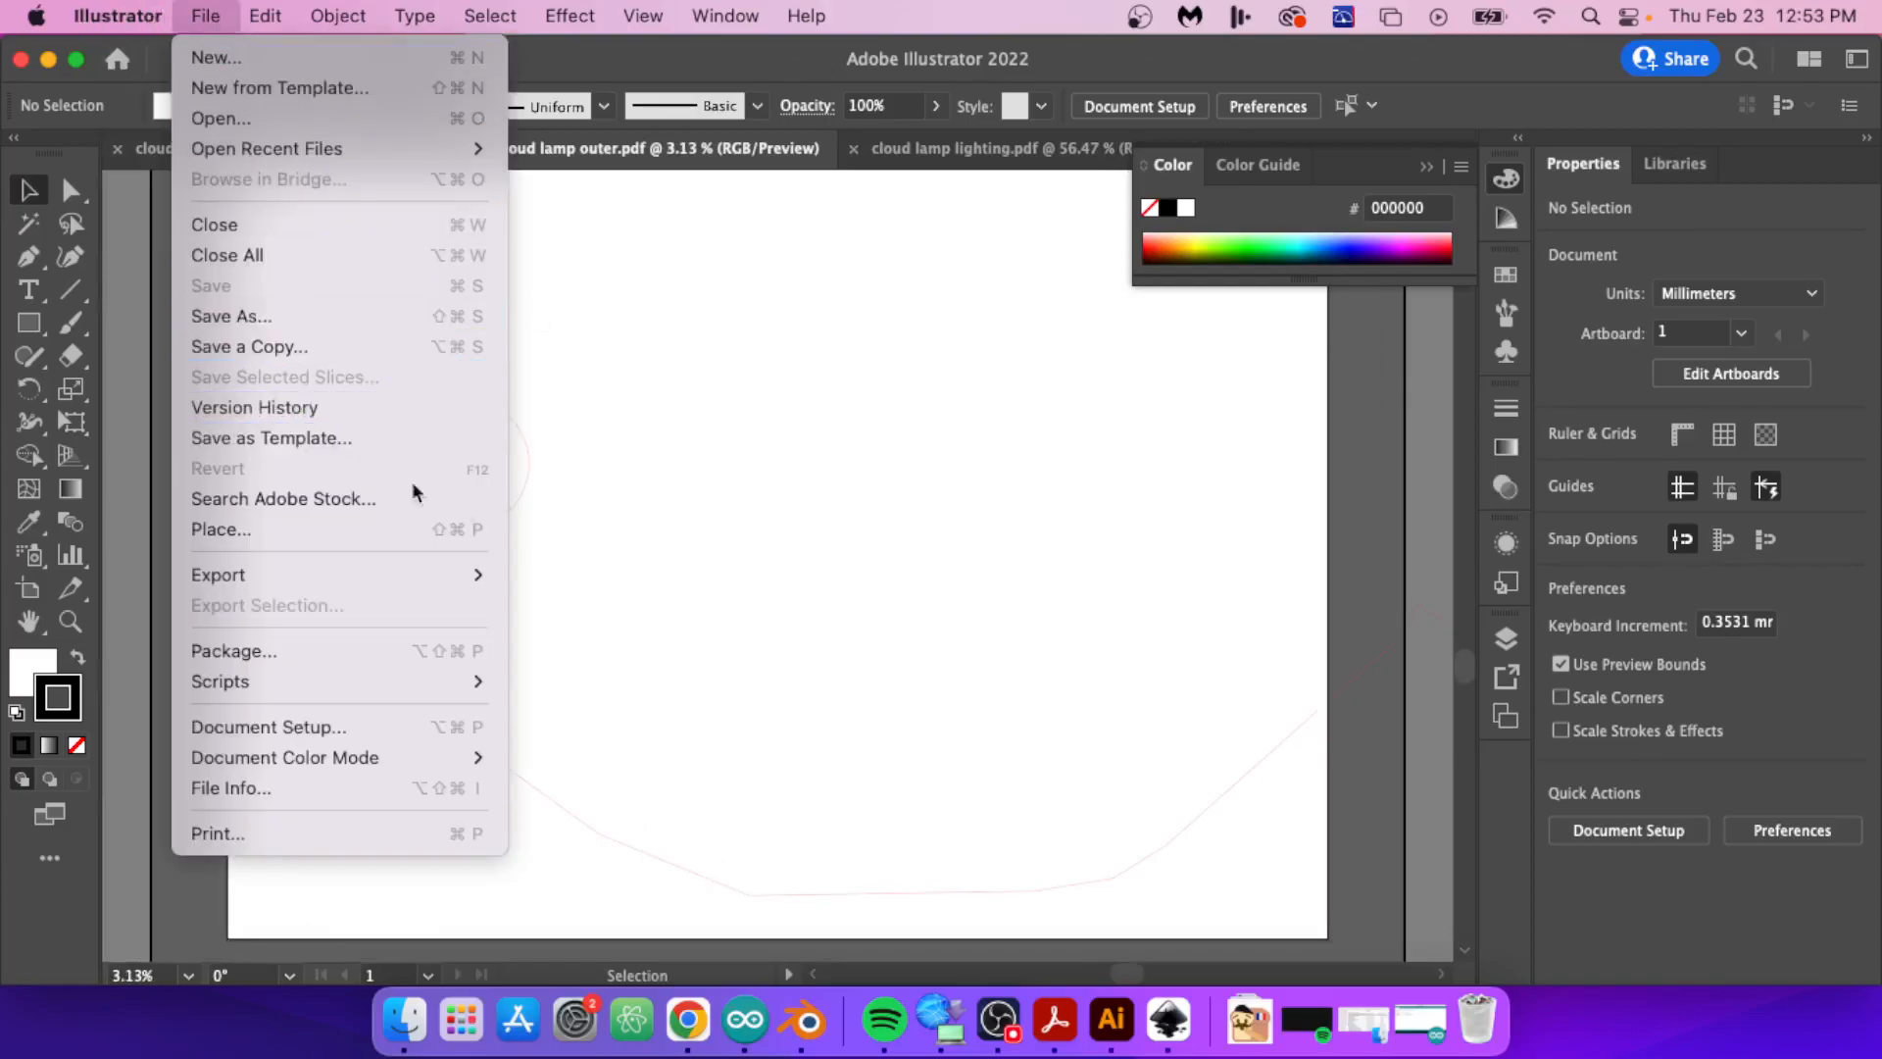
{"action": "left_click", "coordinate": [873, 571]}
{"action": "left_click", "coordinate": [1731, 373]}
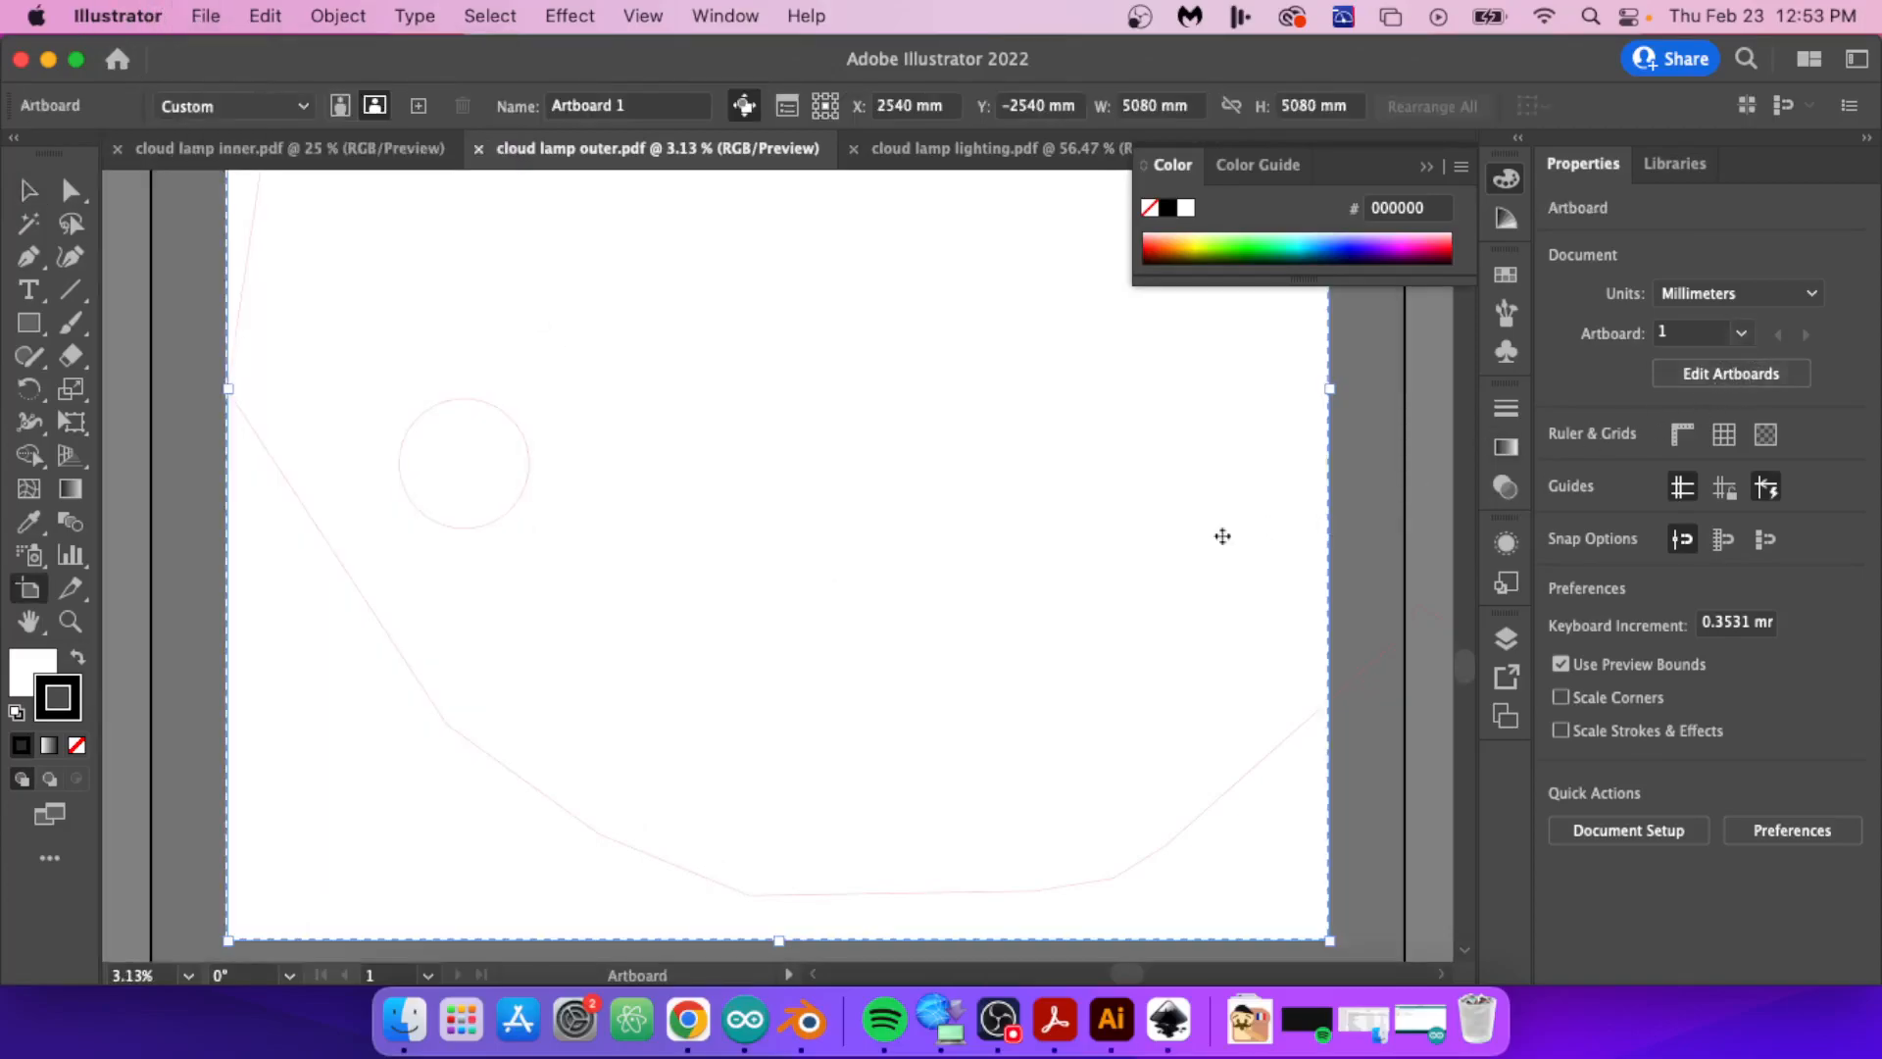
{"action": "left_click", "coordinate": [1274, 511]}
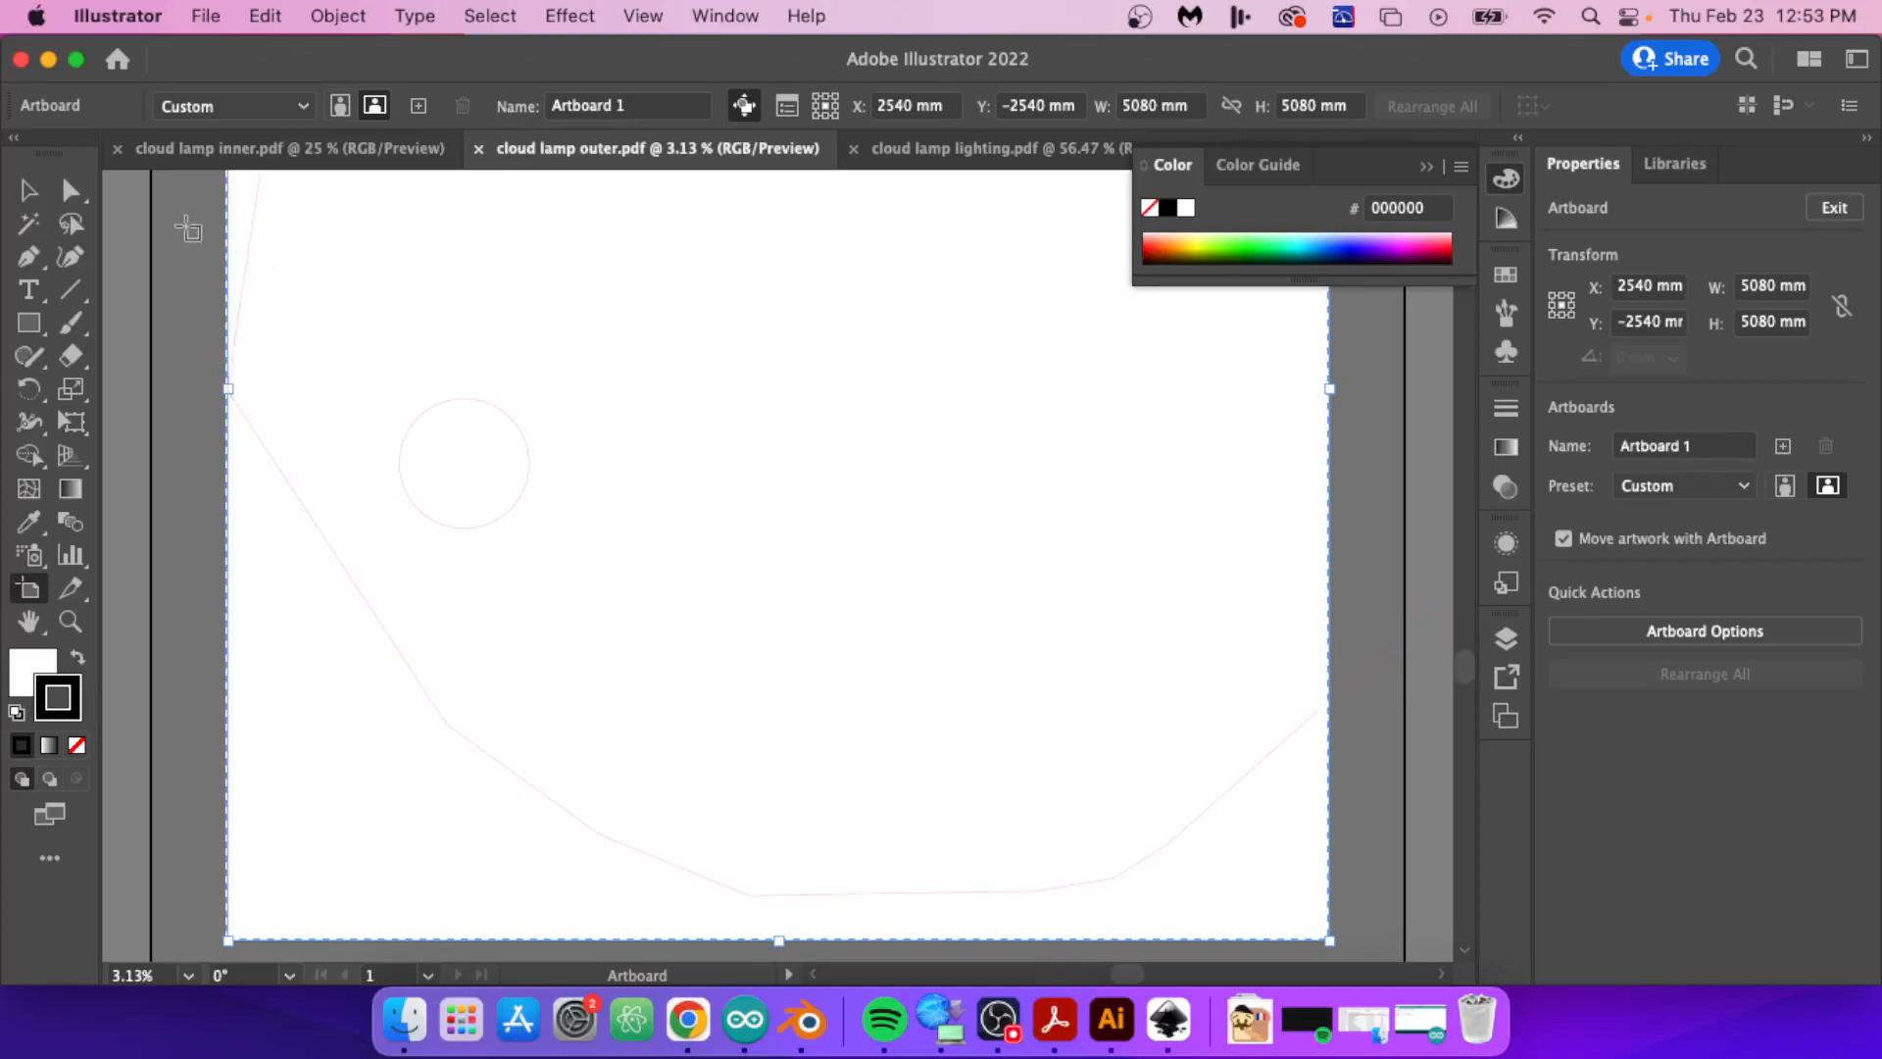
{"action": "left_click", "coordinate": [1751, 284]}
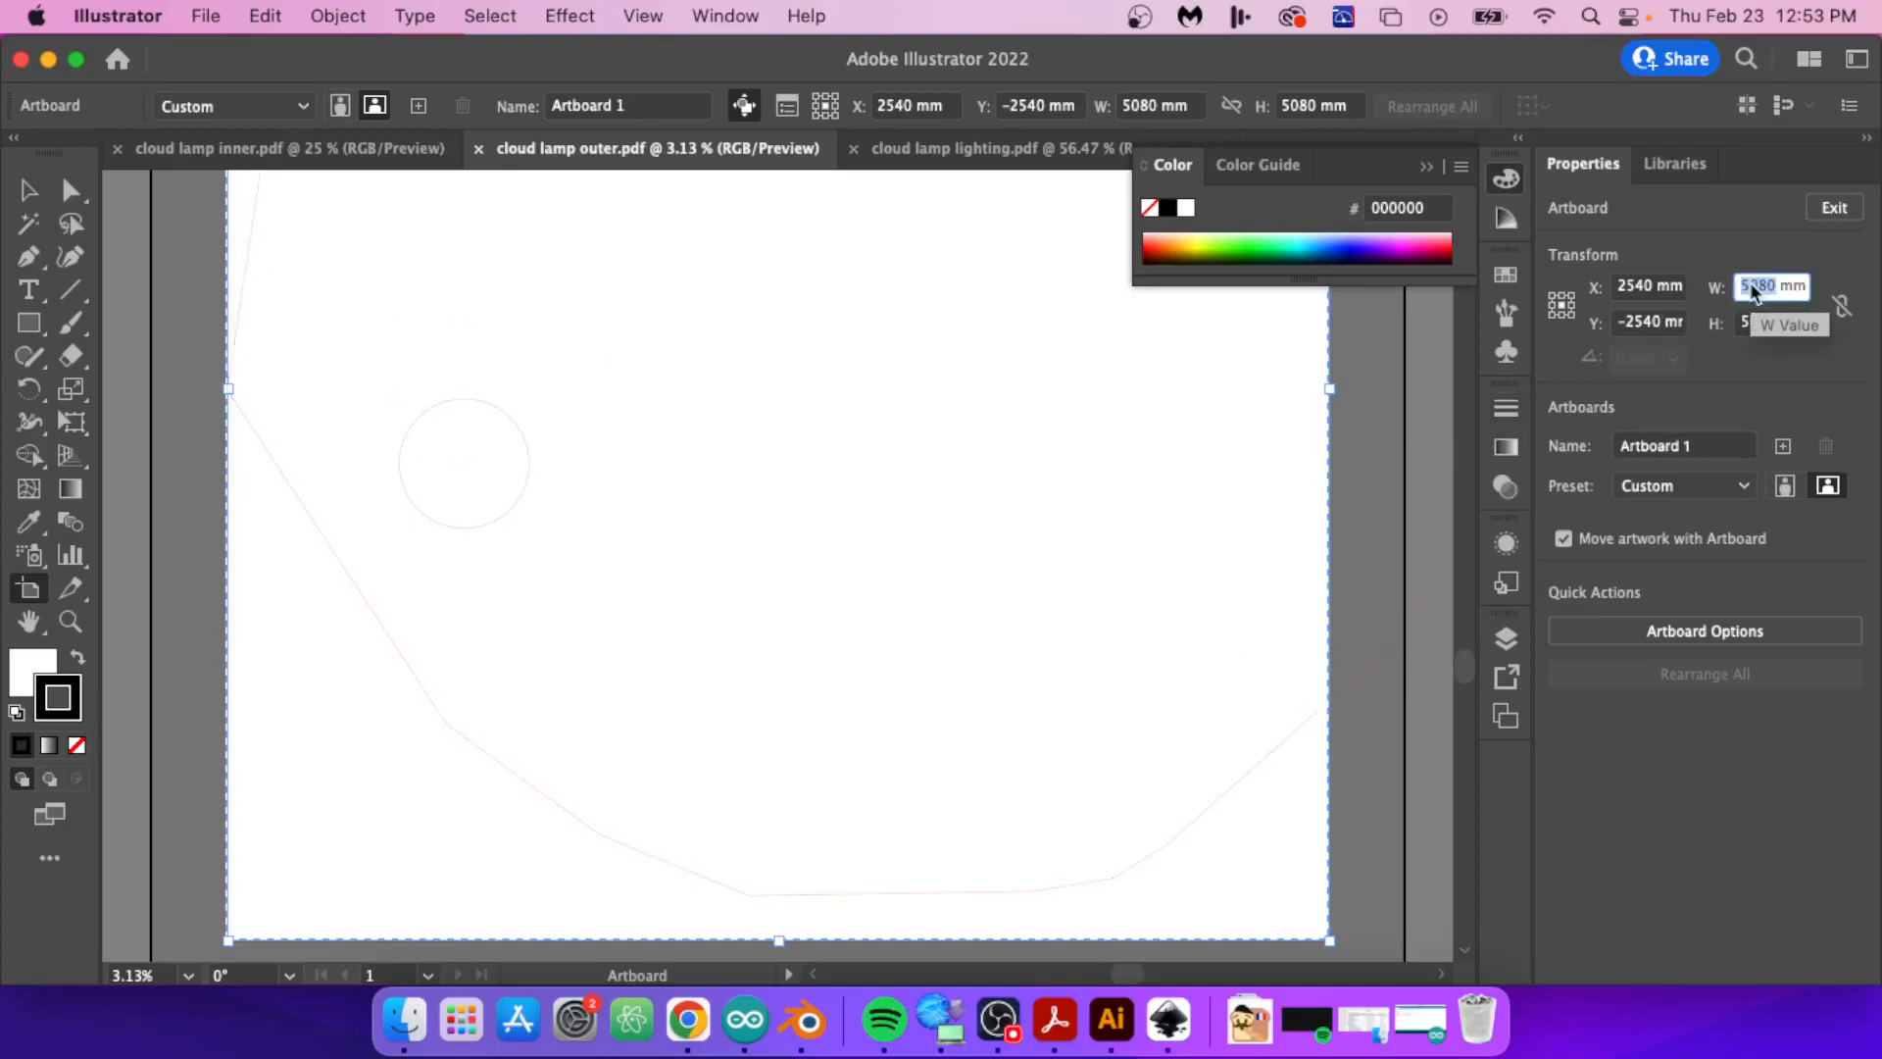
{"action": "type", "text": "505"}
{"action": "key", "text": "Tab"}
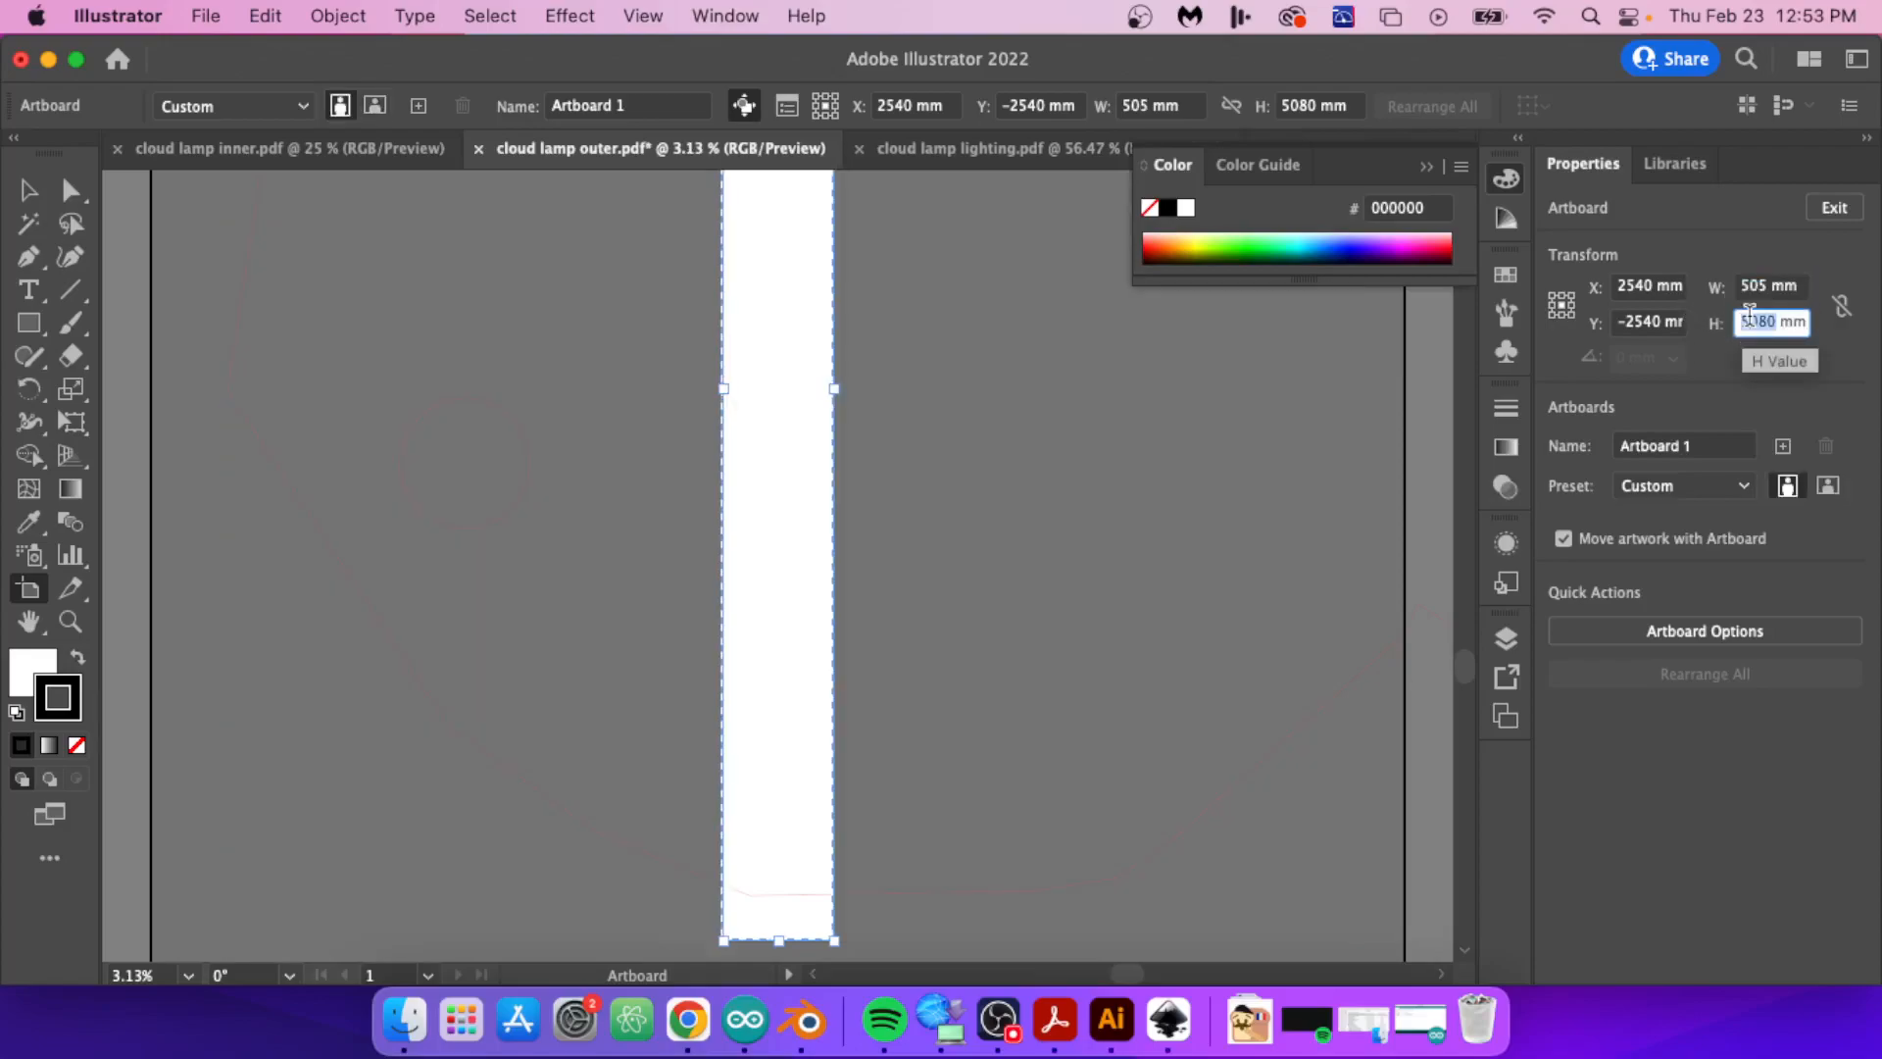
{"action": "type", "text": "300"}
{"action": "key", "text": "Return"}
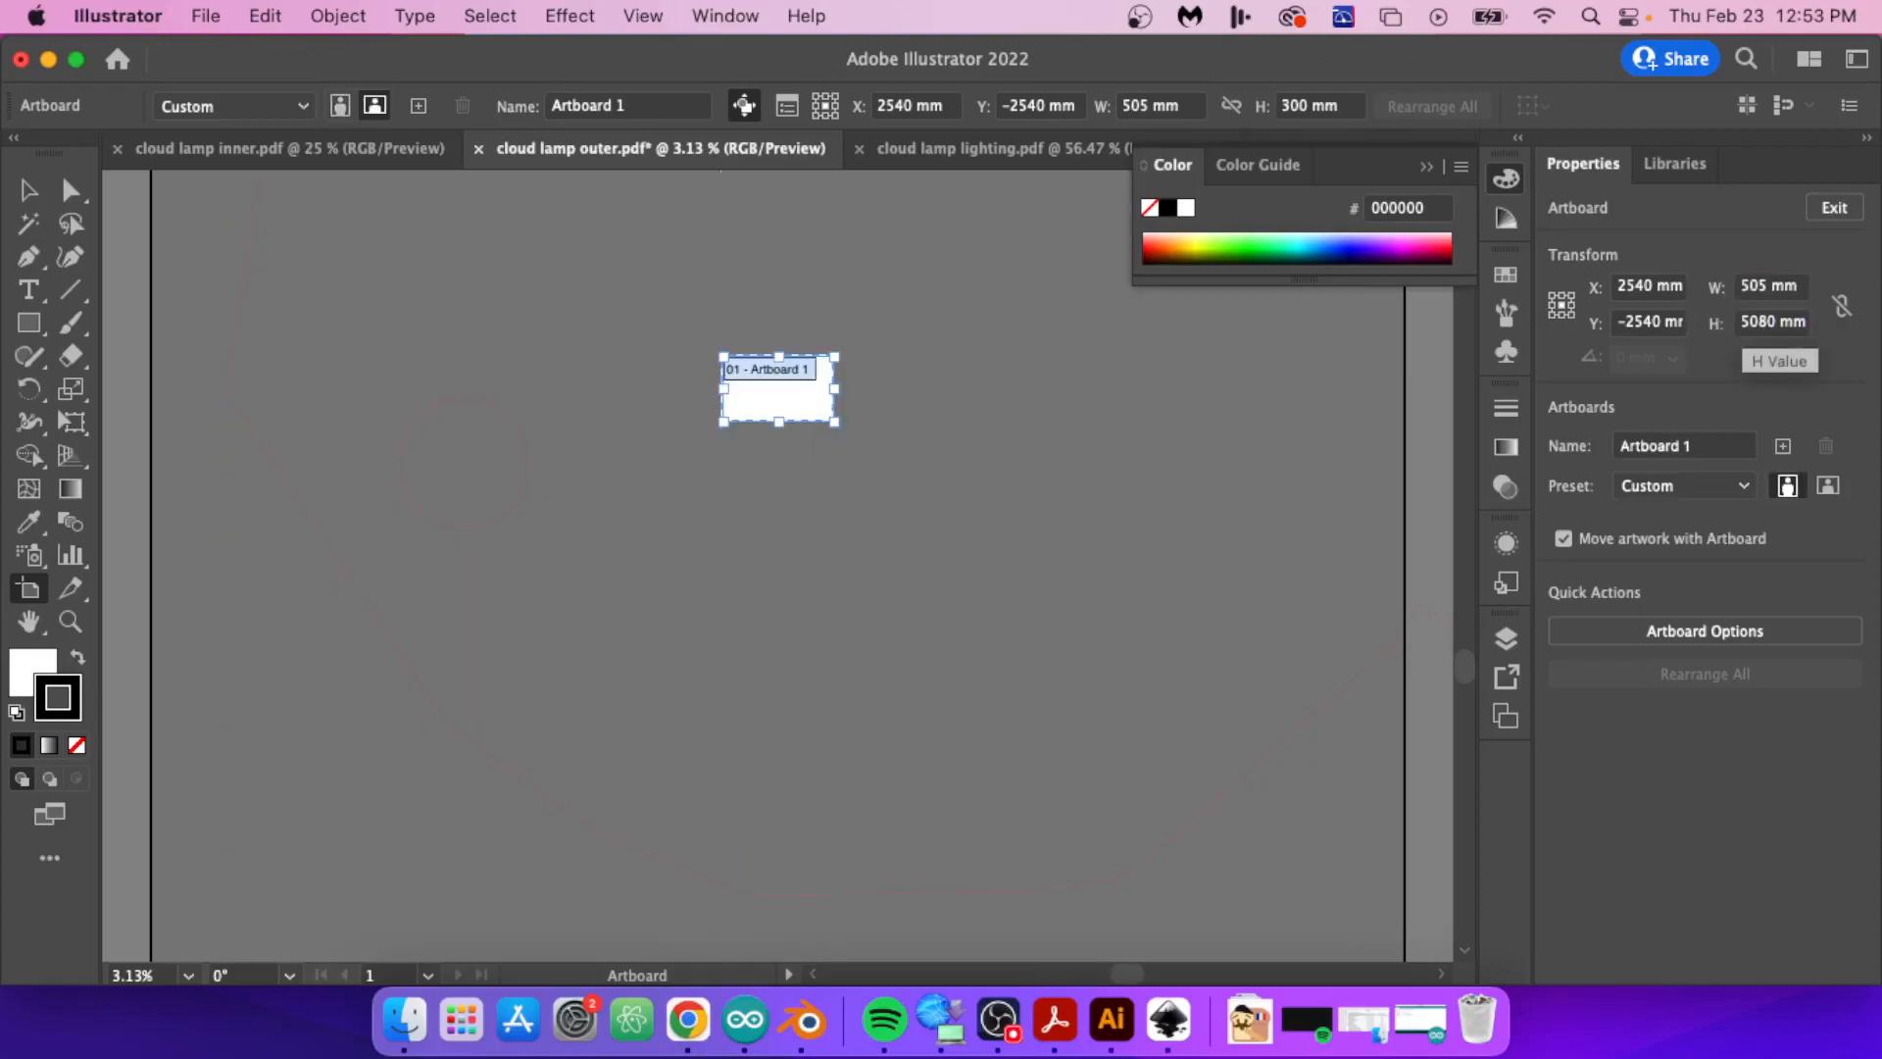
Step: Leave artboard editing, check the outline against the artboard and close cloud lamp outer.pdf without saving
{"action": "left_click", "coordinate": [28, 180]}
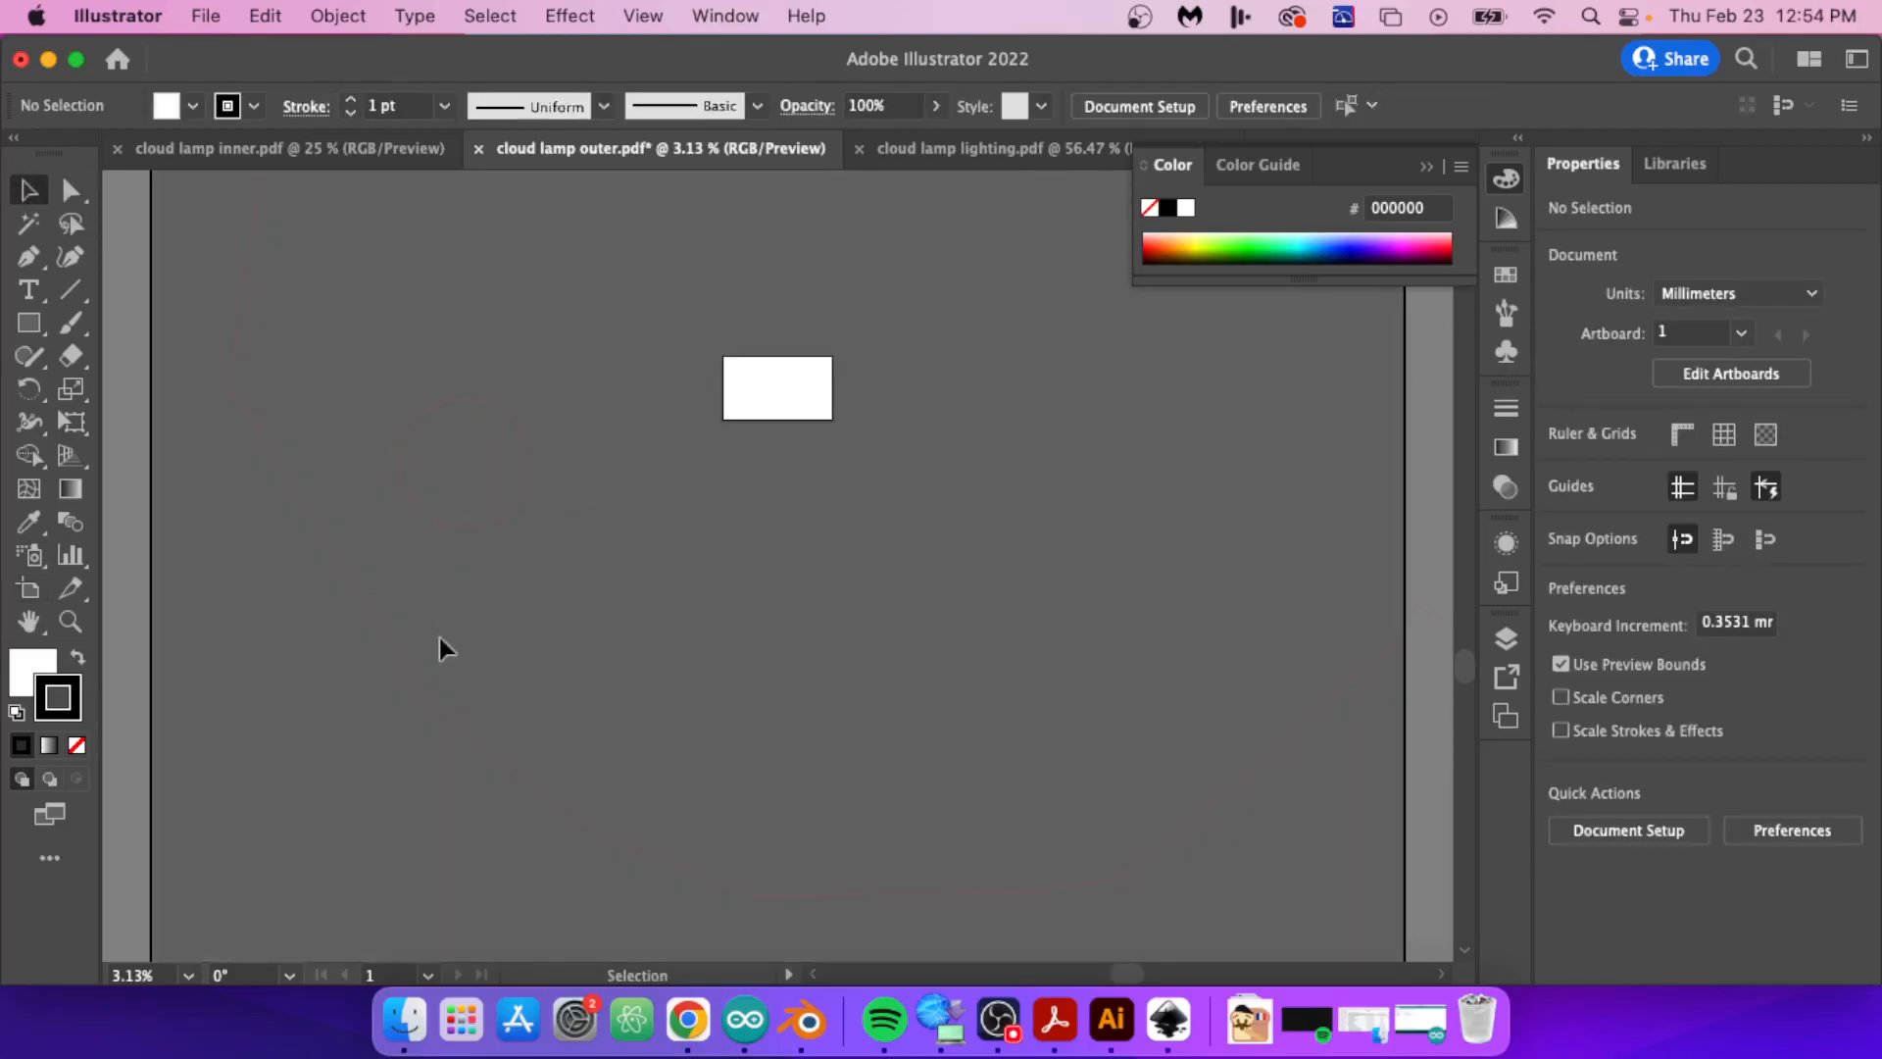
{"action": "left_click_drag", "start_coordinate": [861, 546], "coordinate": [541, 597]}
{"action": "left_click_drag", "start_coordinate": [870, 591], "coordinate": [991, 634]}
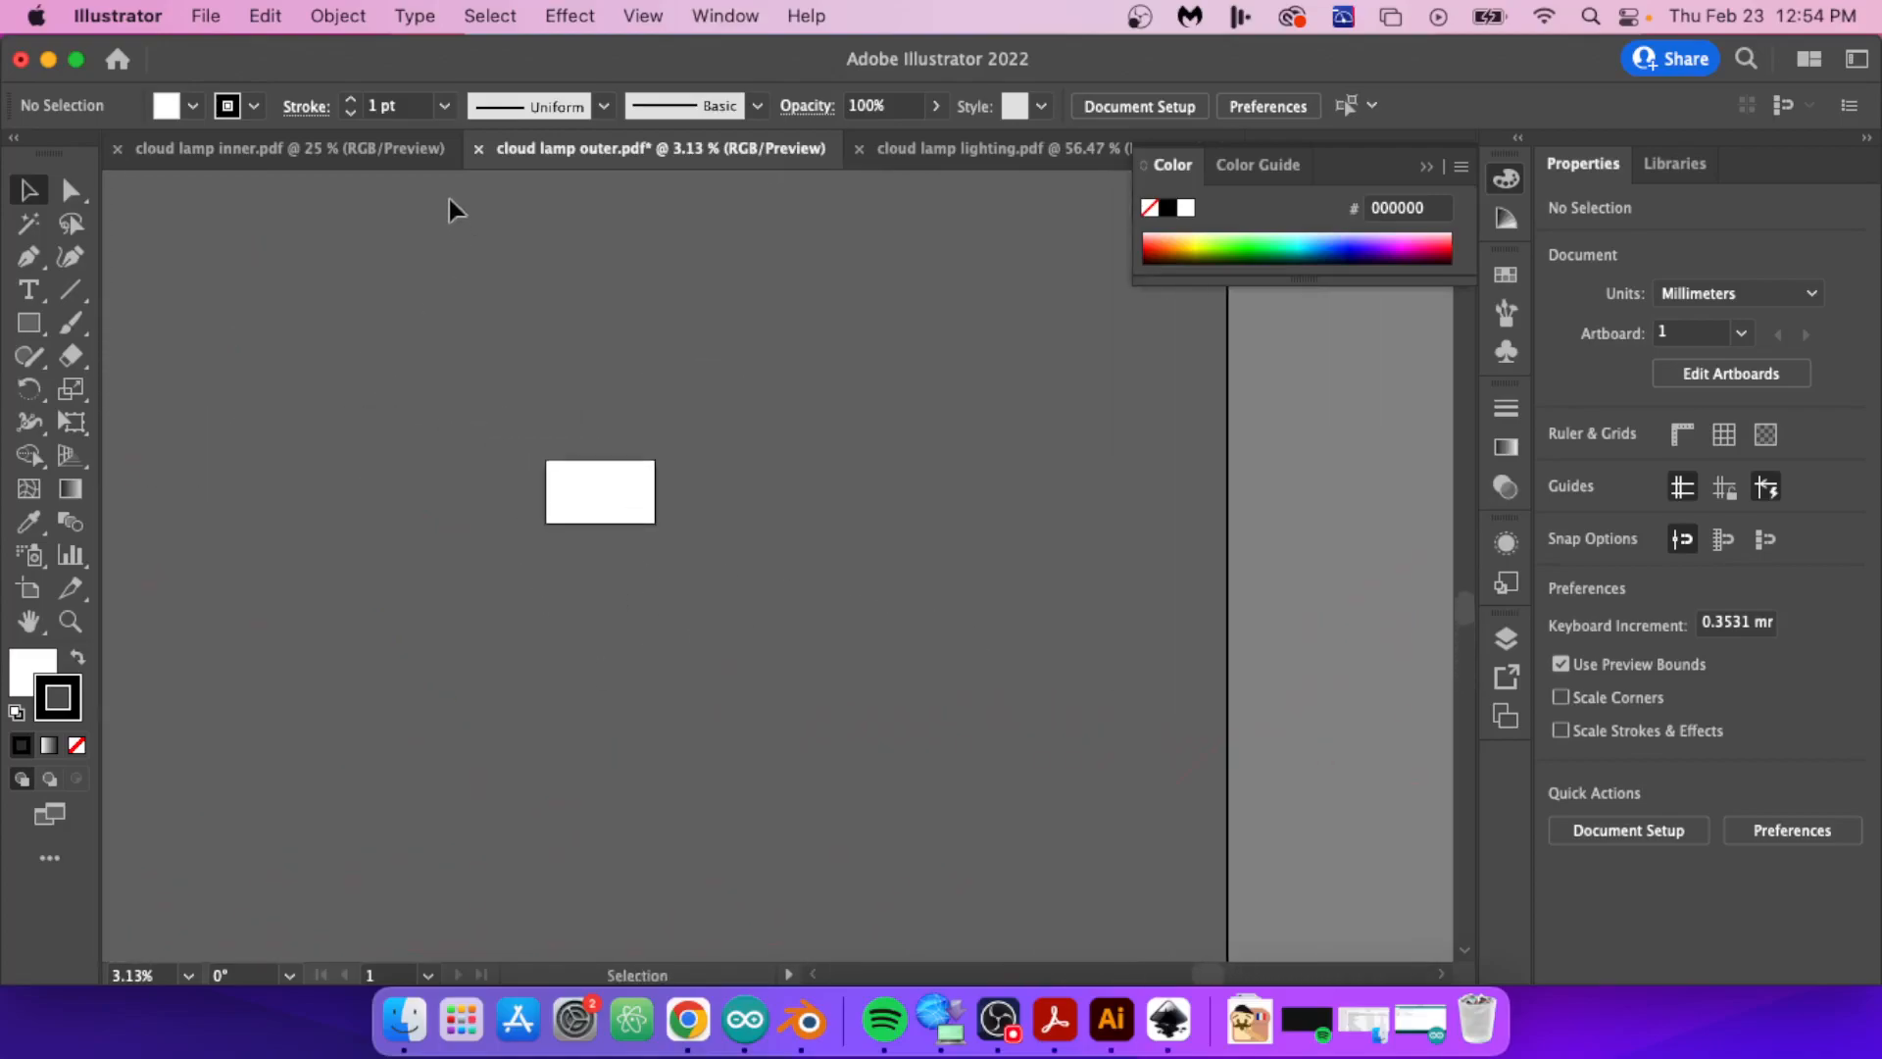
{"action": "left_click", "coordinate": [480, 150]}
{"action": "left_click", "coordinate": [952, 582]}
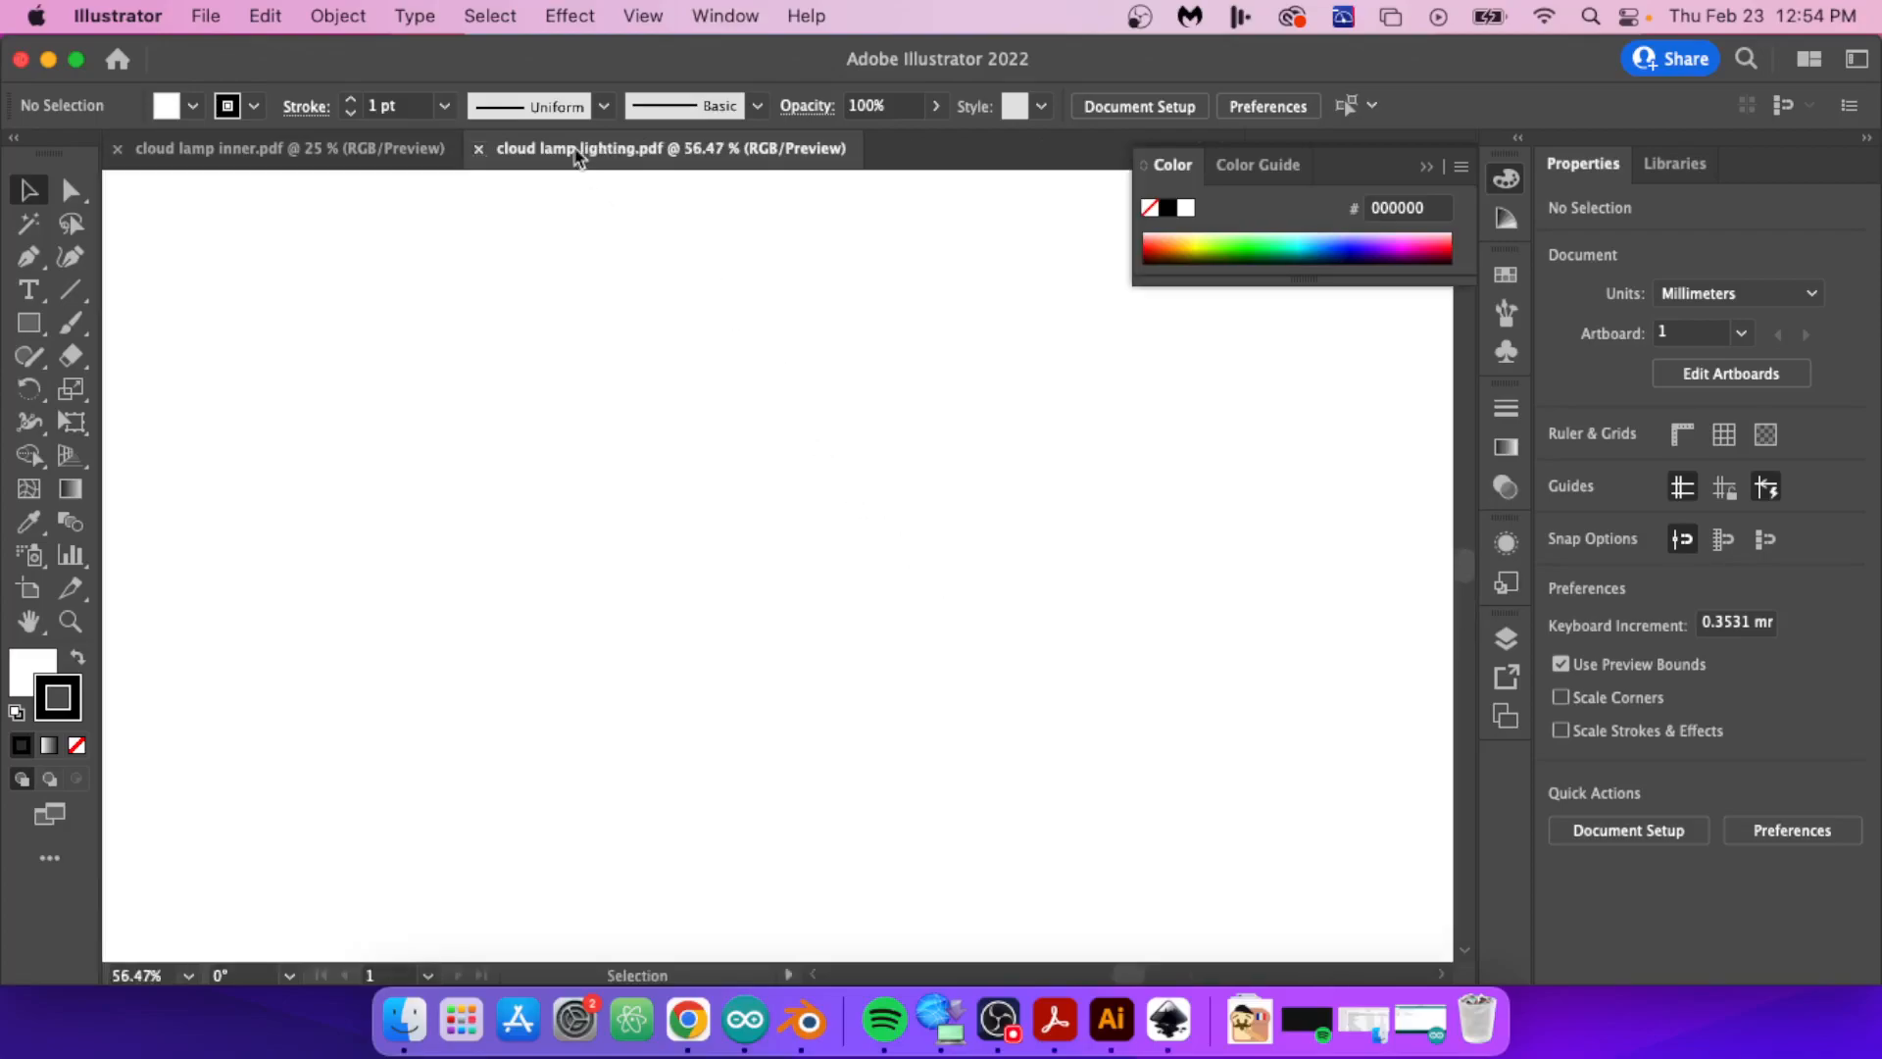
Step: Check the scale of the lightning PDF, switch to Blender and start a Paper Model export of Ligthning flat at scale 1/100
{"action": "scroll", "coordinate": [724, 476], "scroll_direction": "down", "scroll_amount": 9, "text": "alt"}
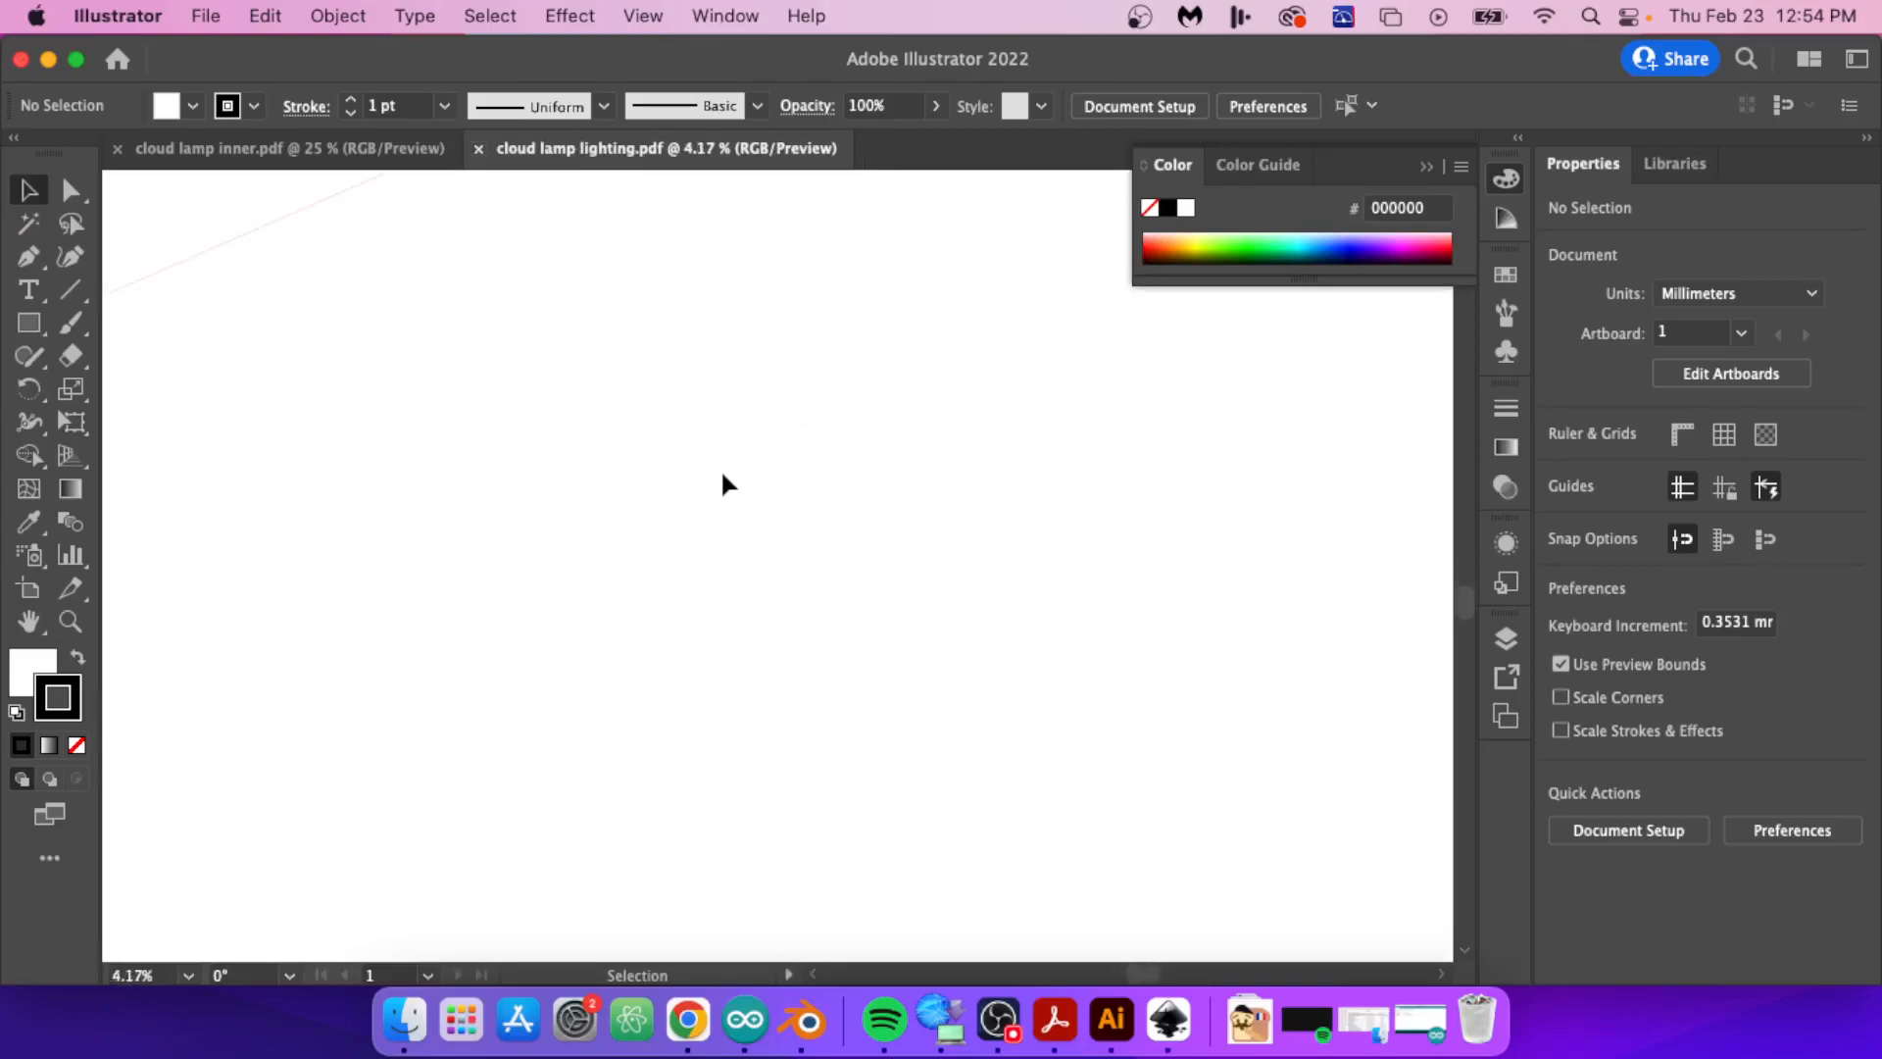
{"action": "scroll", "coordinate": [725, 483], "scroll_direction": "up", "scroll_amount": 5}
{"action": "scroll", "coordinate": [726, 485], "scroll_direction": "down", "scroll_amount": 10}
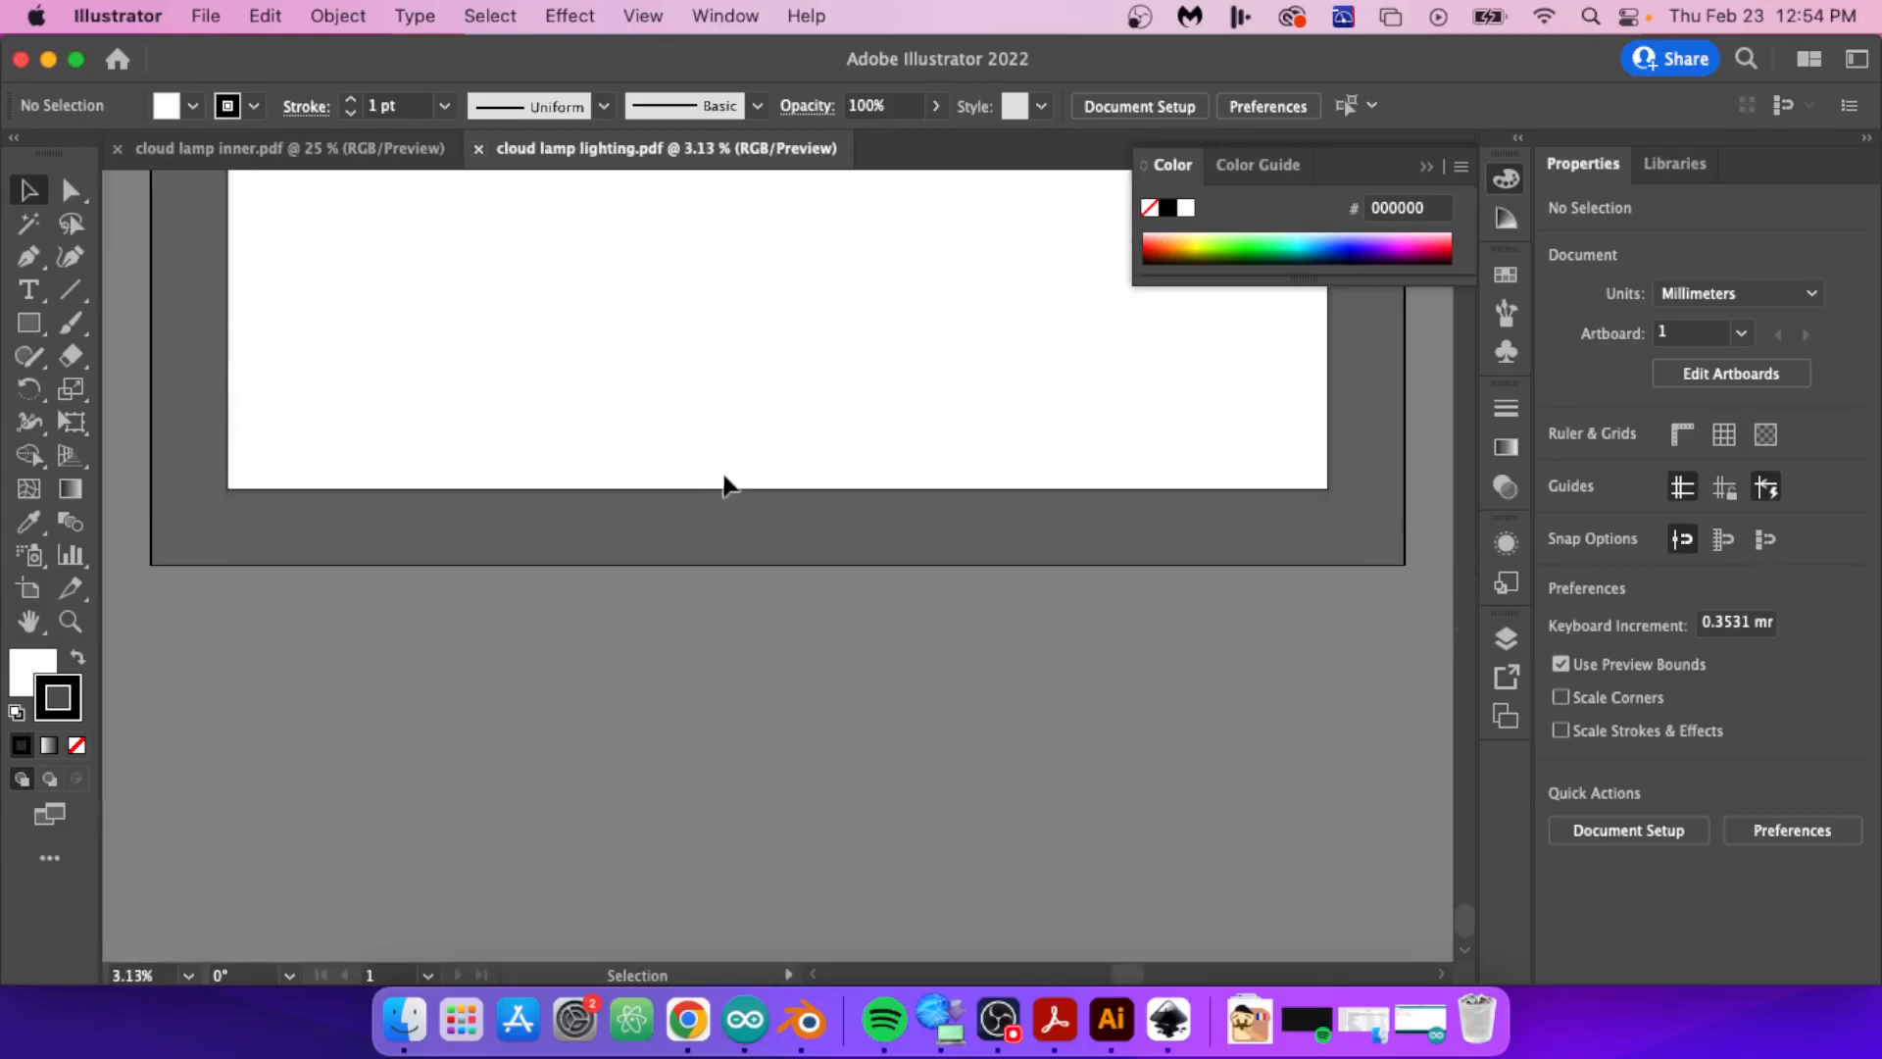
{"action": "left_click", "coordinate": [807, 1020]}
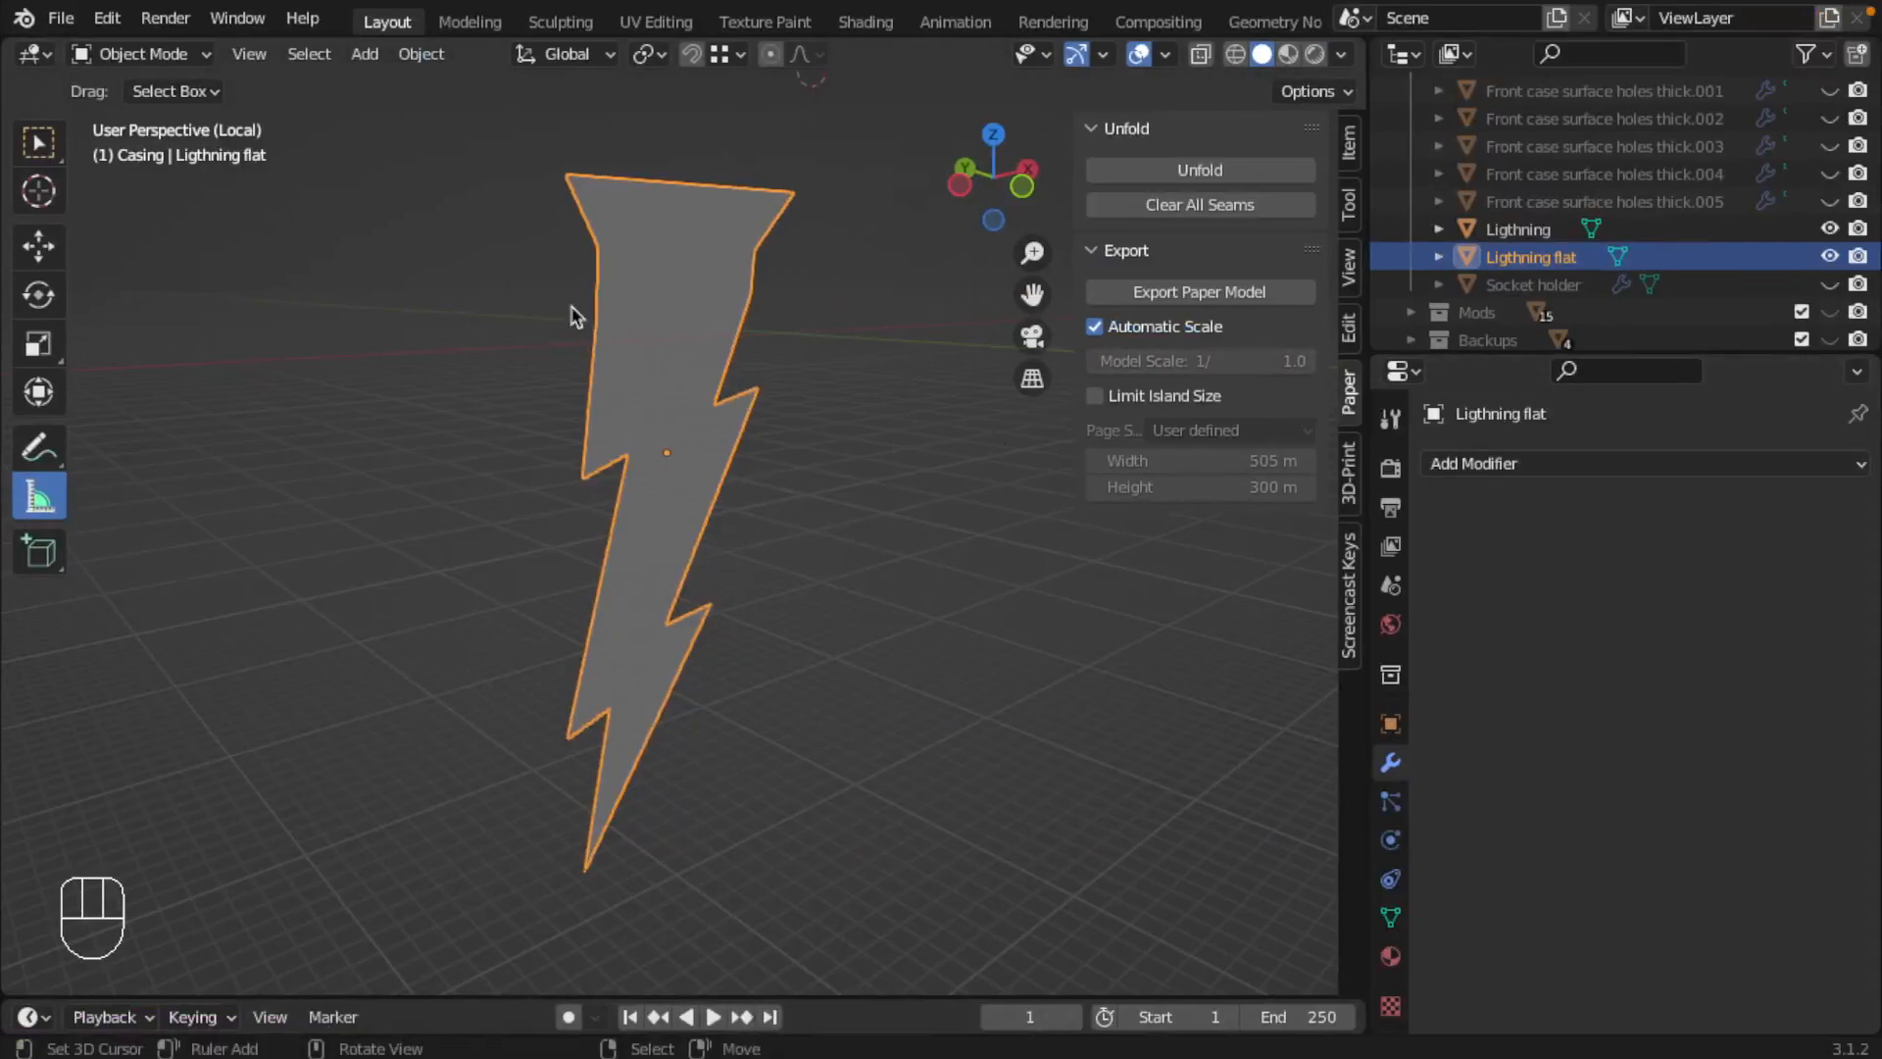
{"action": "left_click", "coordinate": [61, 19]}
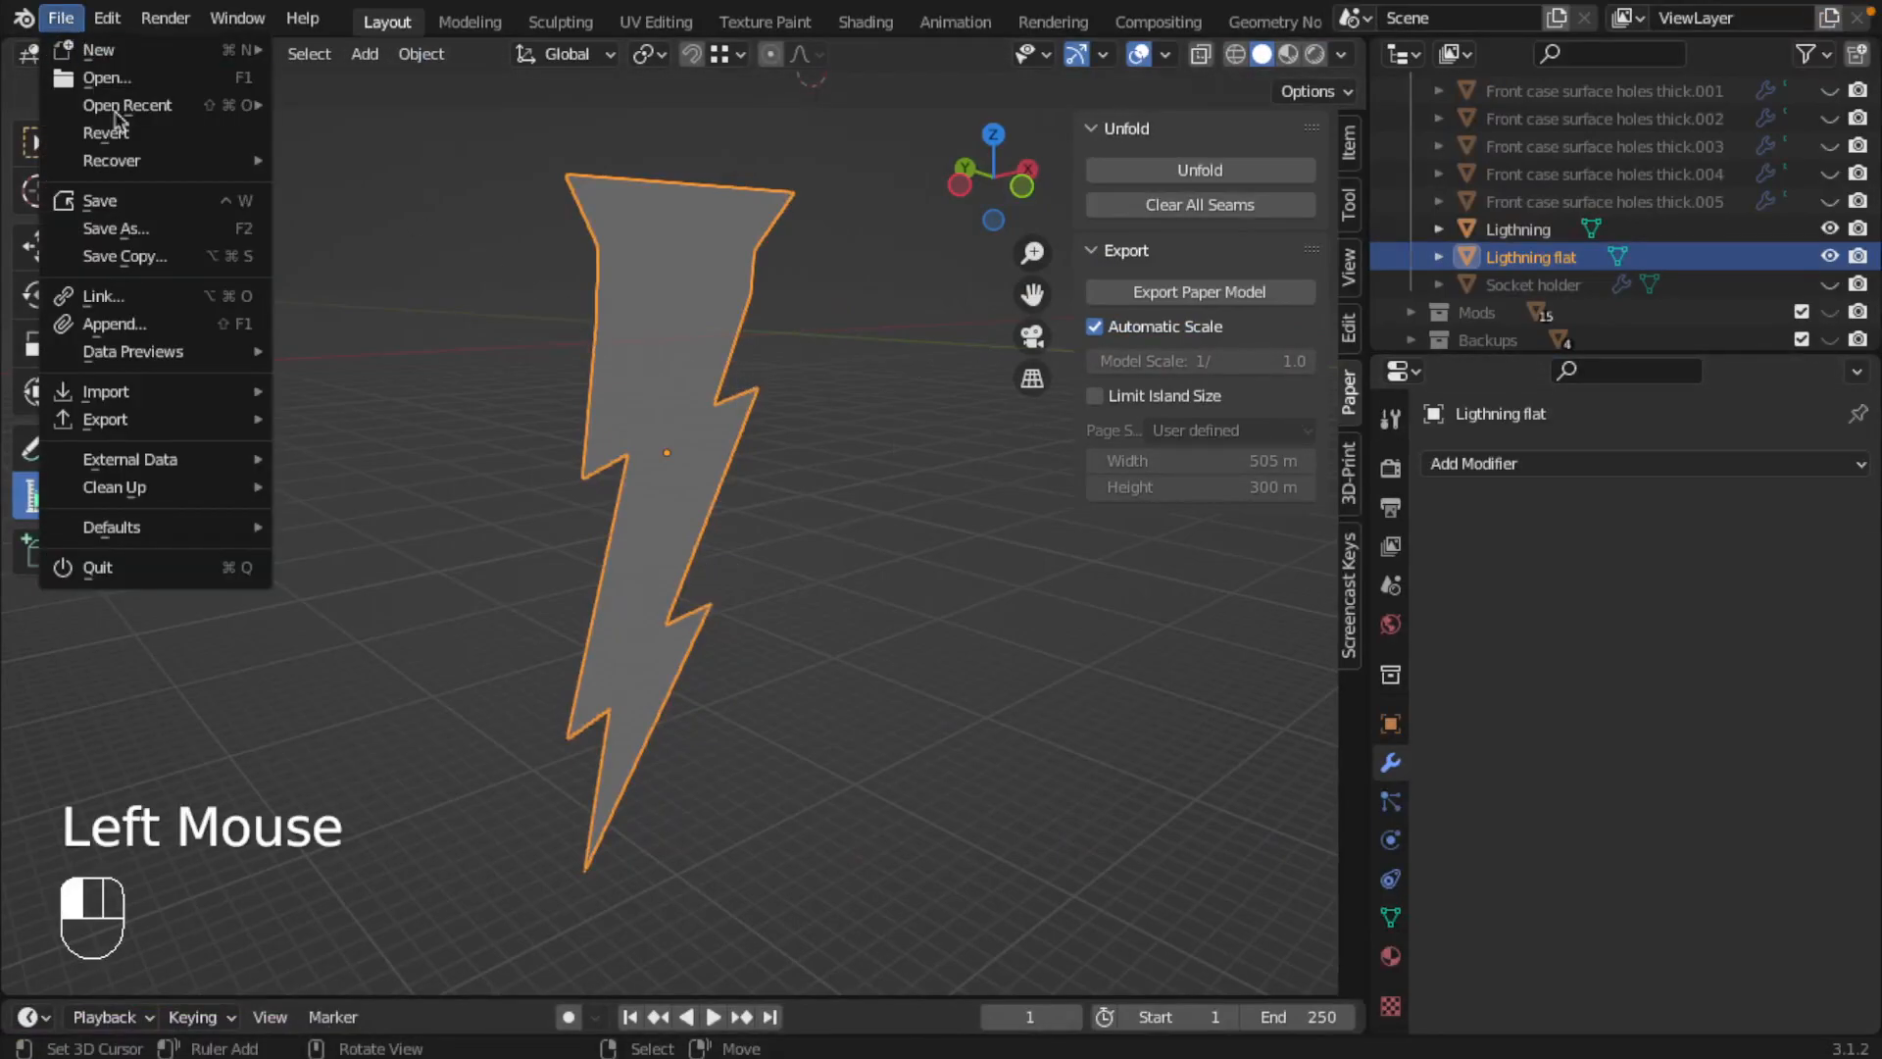
{"action": "mouse_move", "coordinate": [108, 419]}
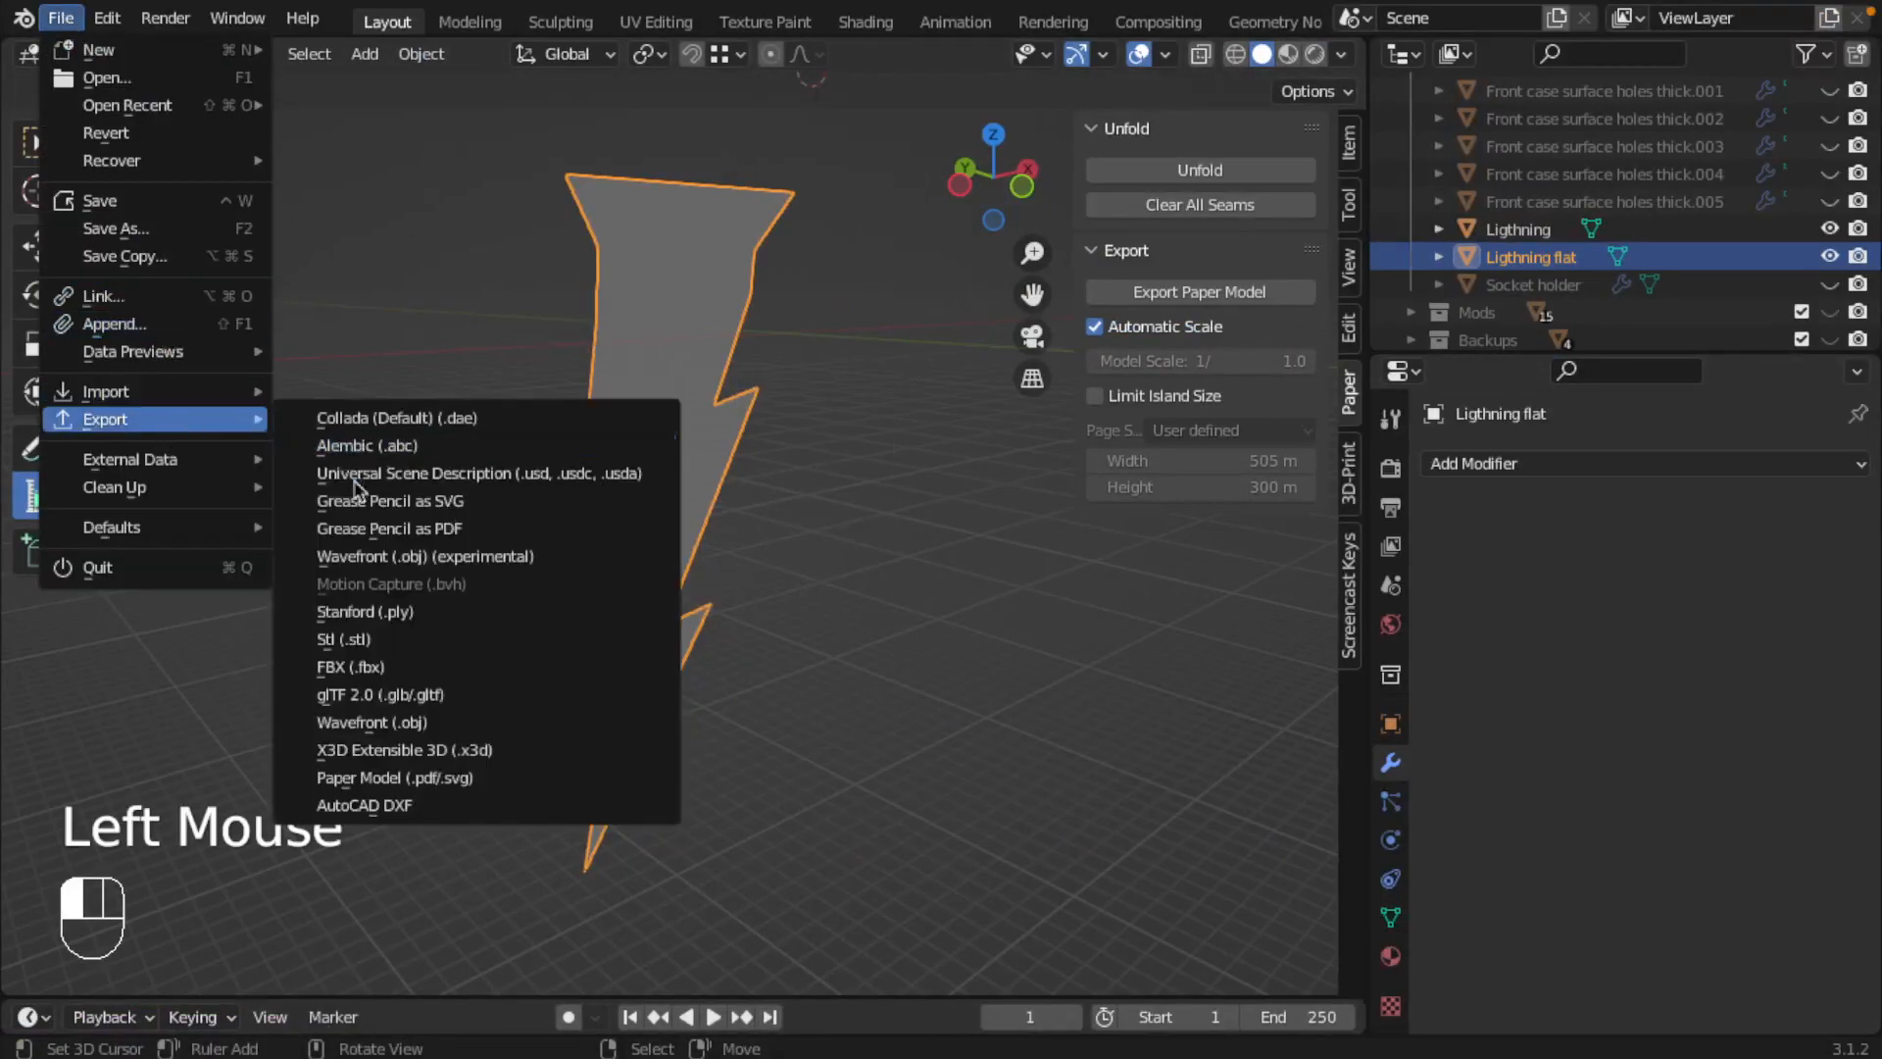
{"action": "left_click", "coordinate": [397, 777]}
{"action": "left_click", "coordinate": [1549, 385]}
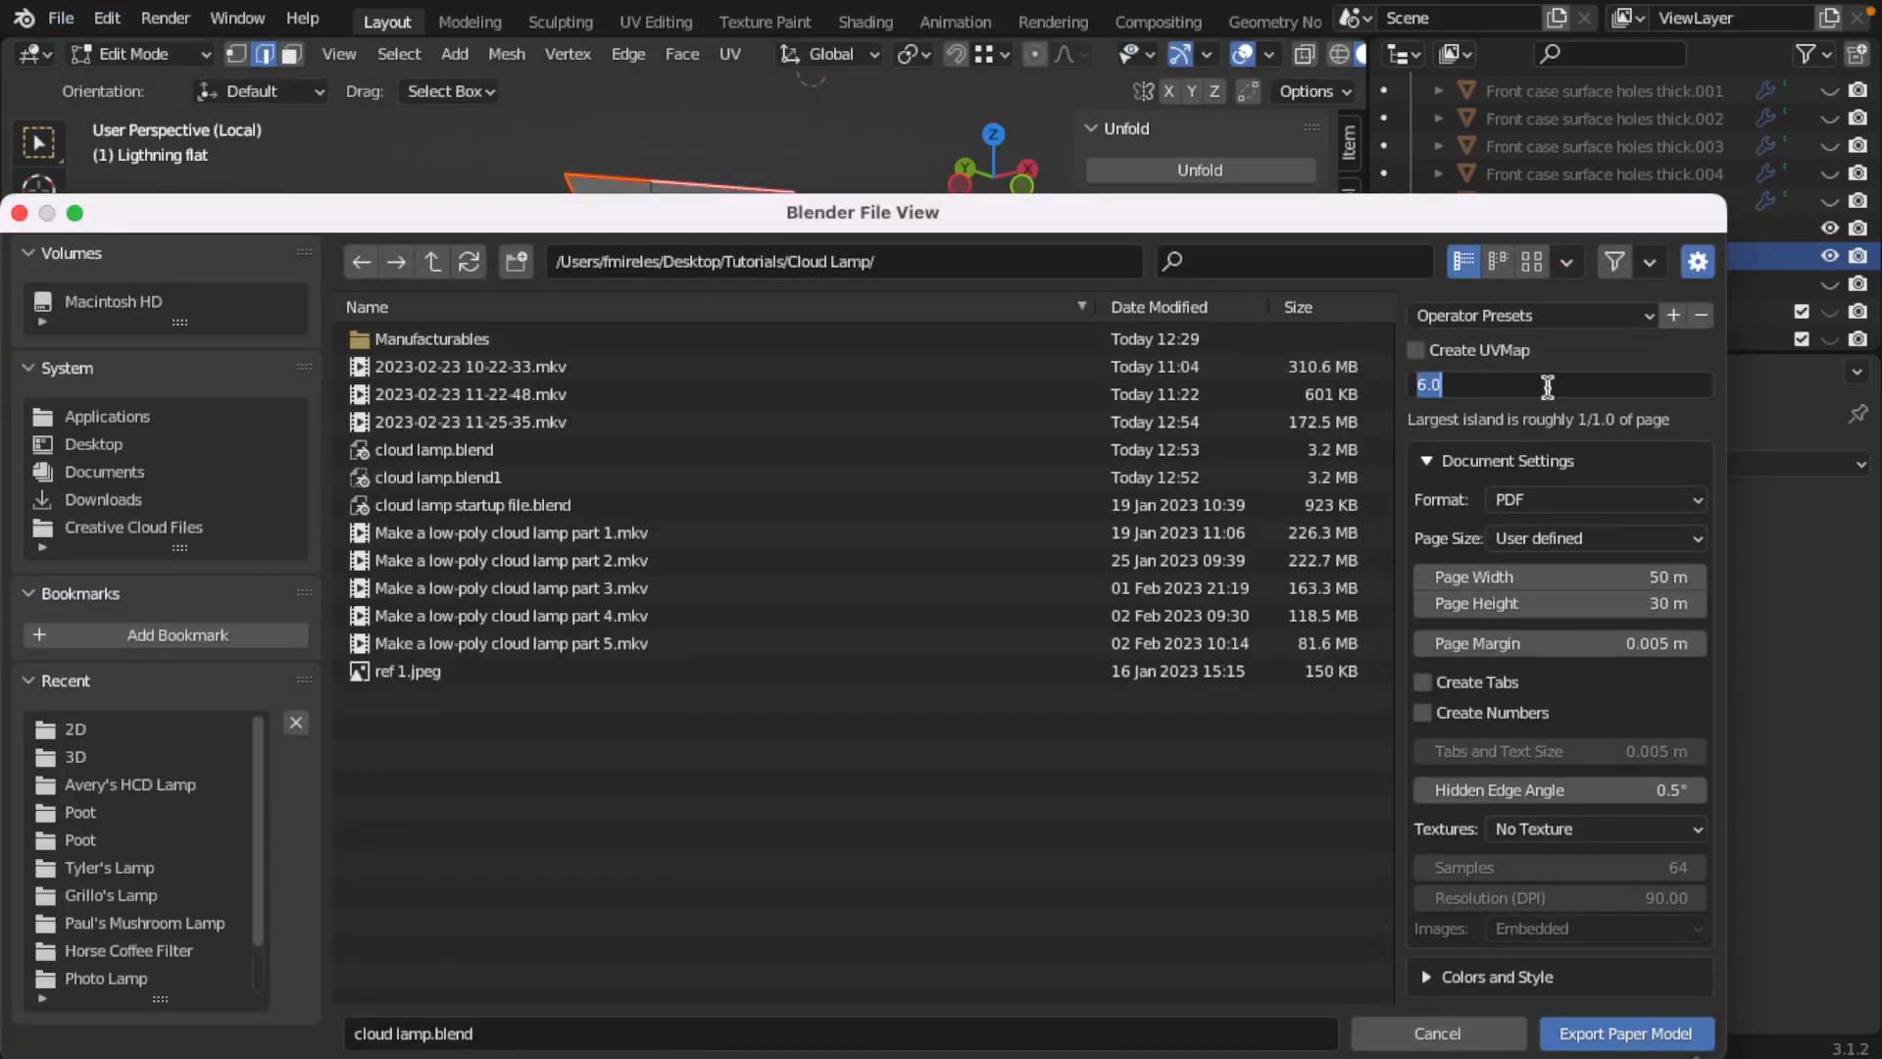
{"action": "type", "text": "100"}
{"action": "key", "text": "Return"}
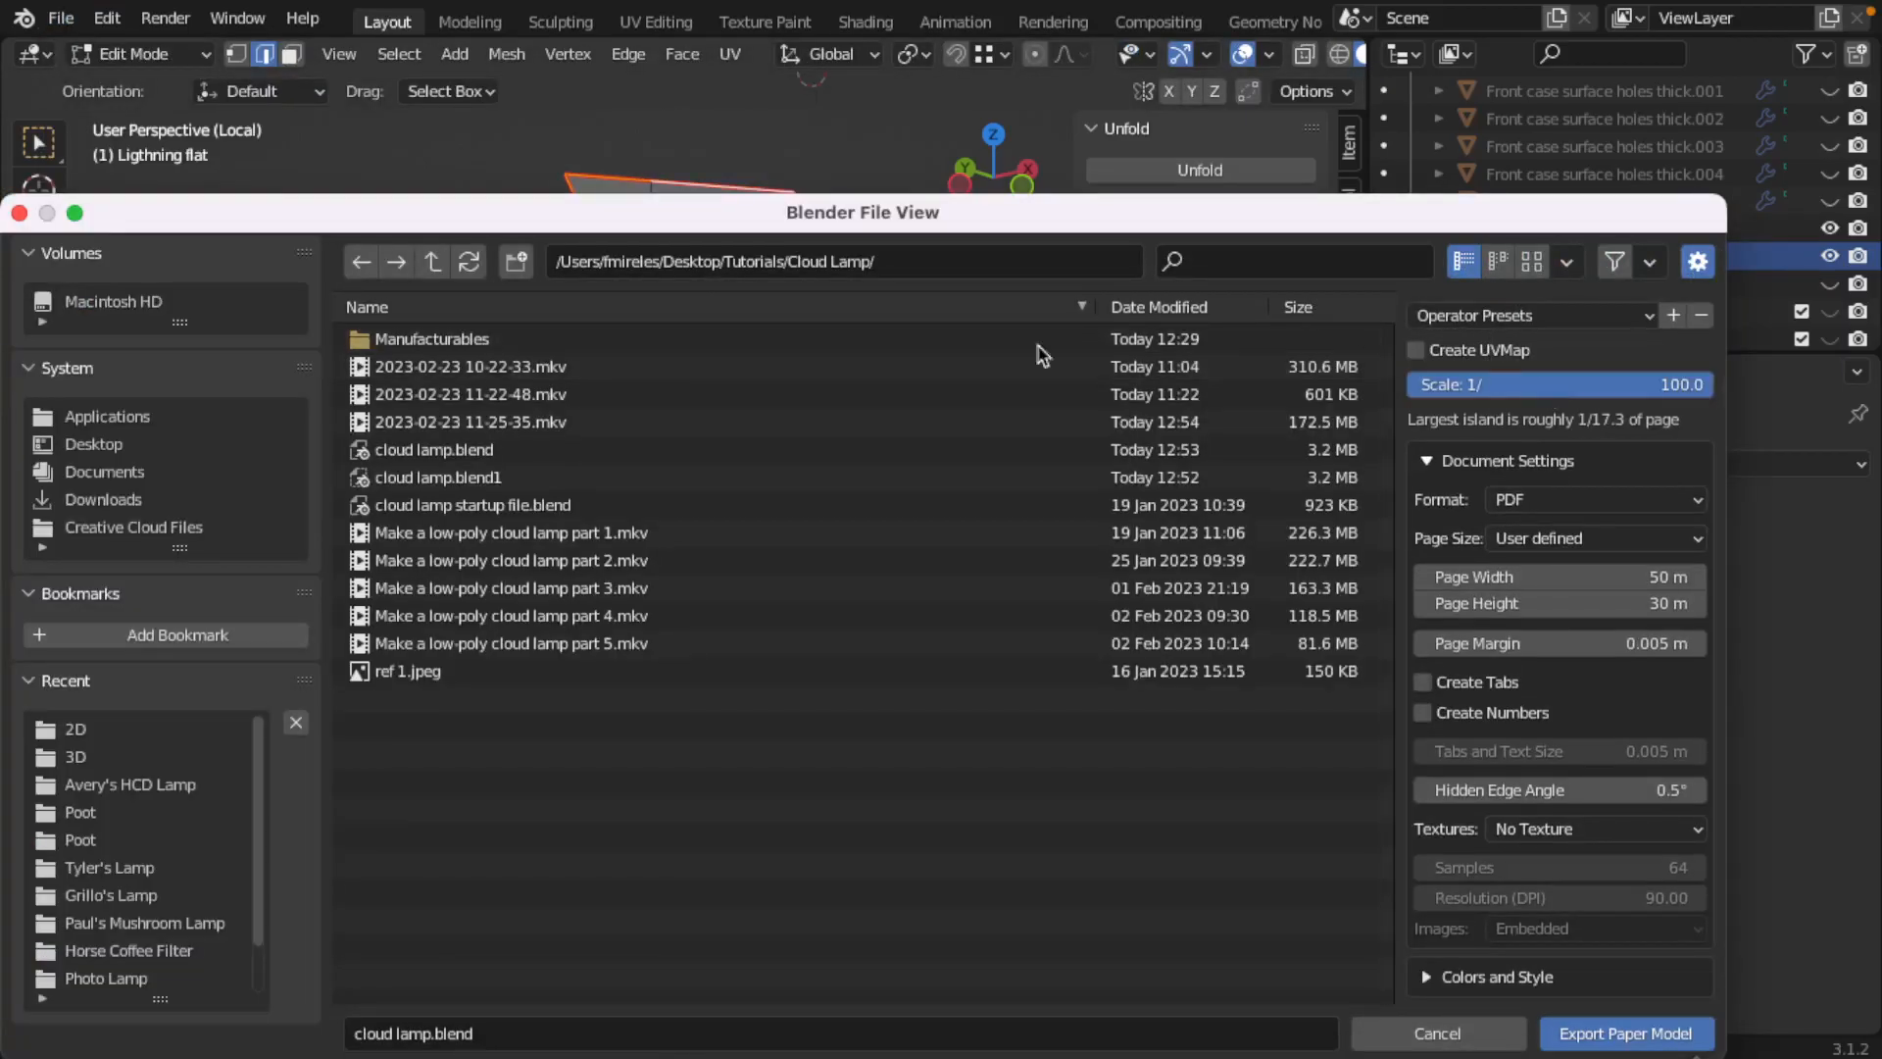
Step: Export the paper model to the Manufacturables/2D folder, overwriting cloud lamp lighting.pdf
{"action": "double_click", "coordinate": [471, 341]}
{"action": "double_click", "coordinate": [412, 343]}
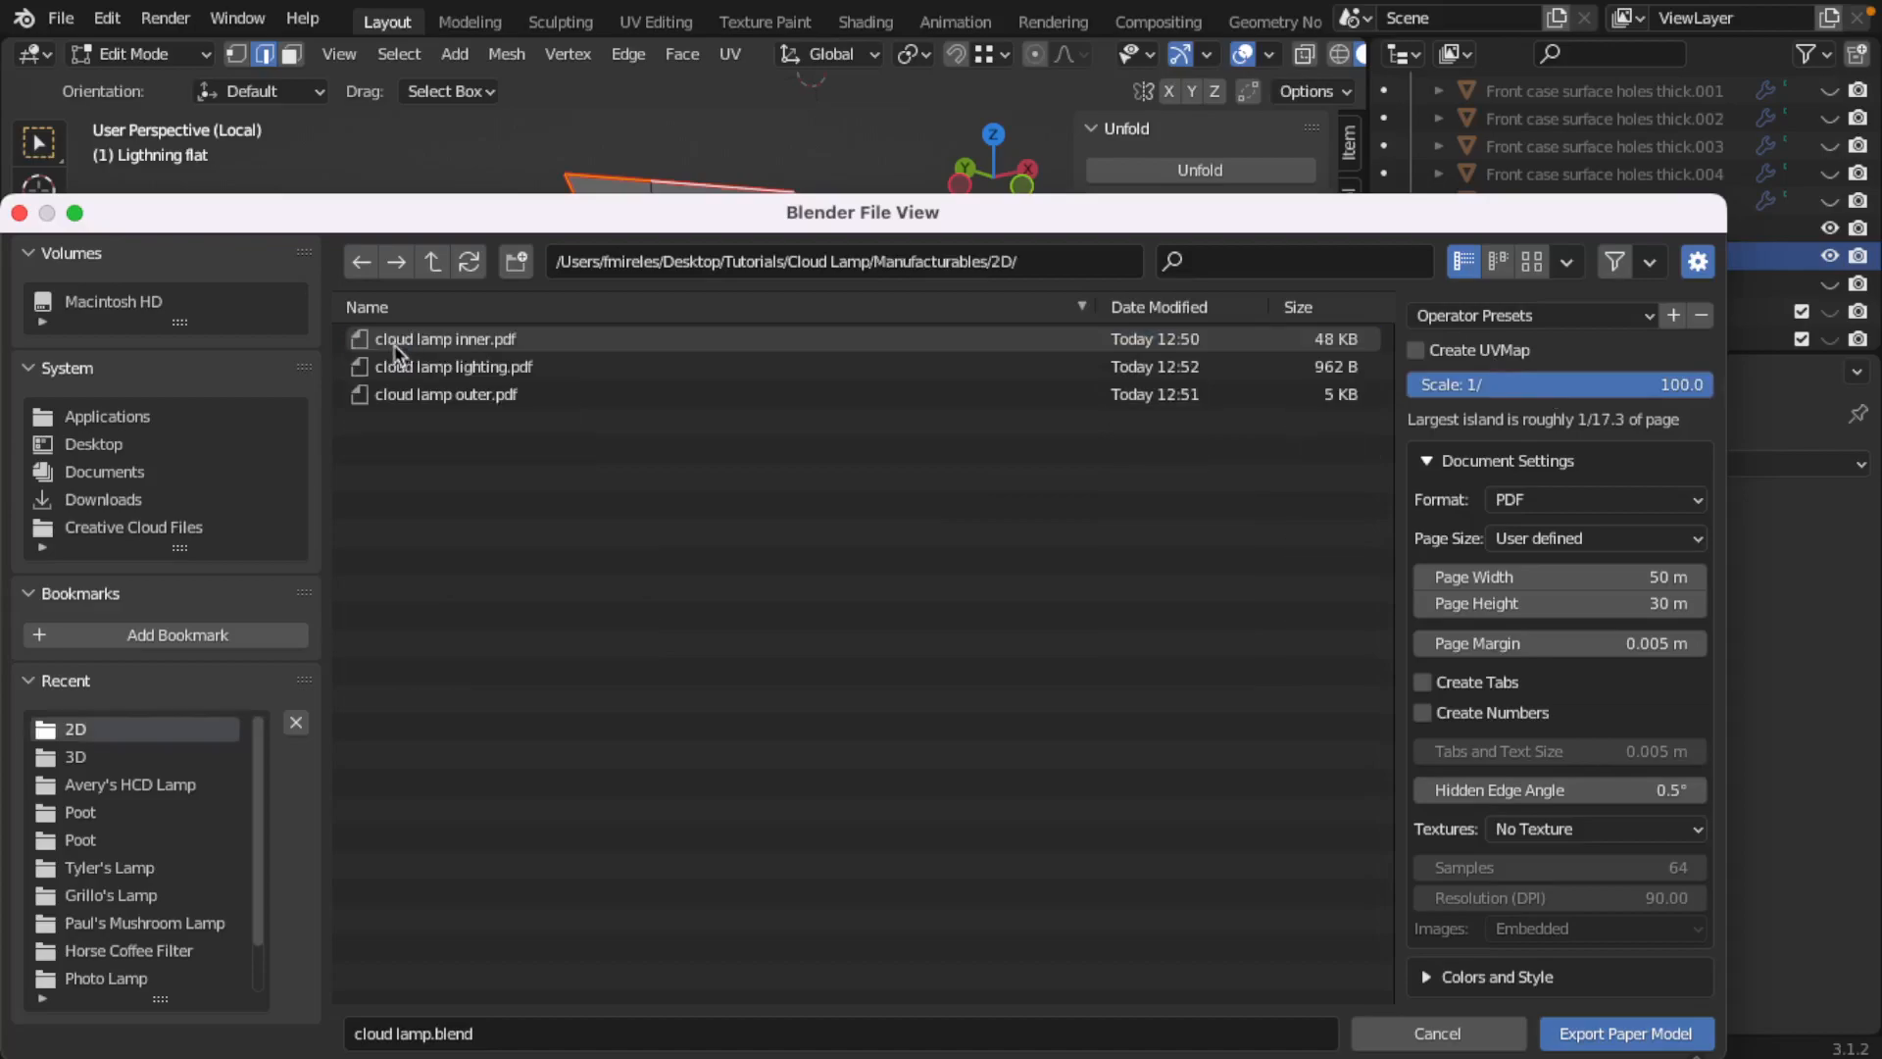
{"action": "left_click", "coordinate": [454, 367]}
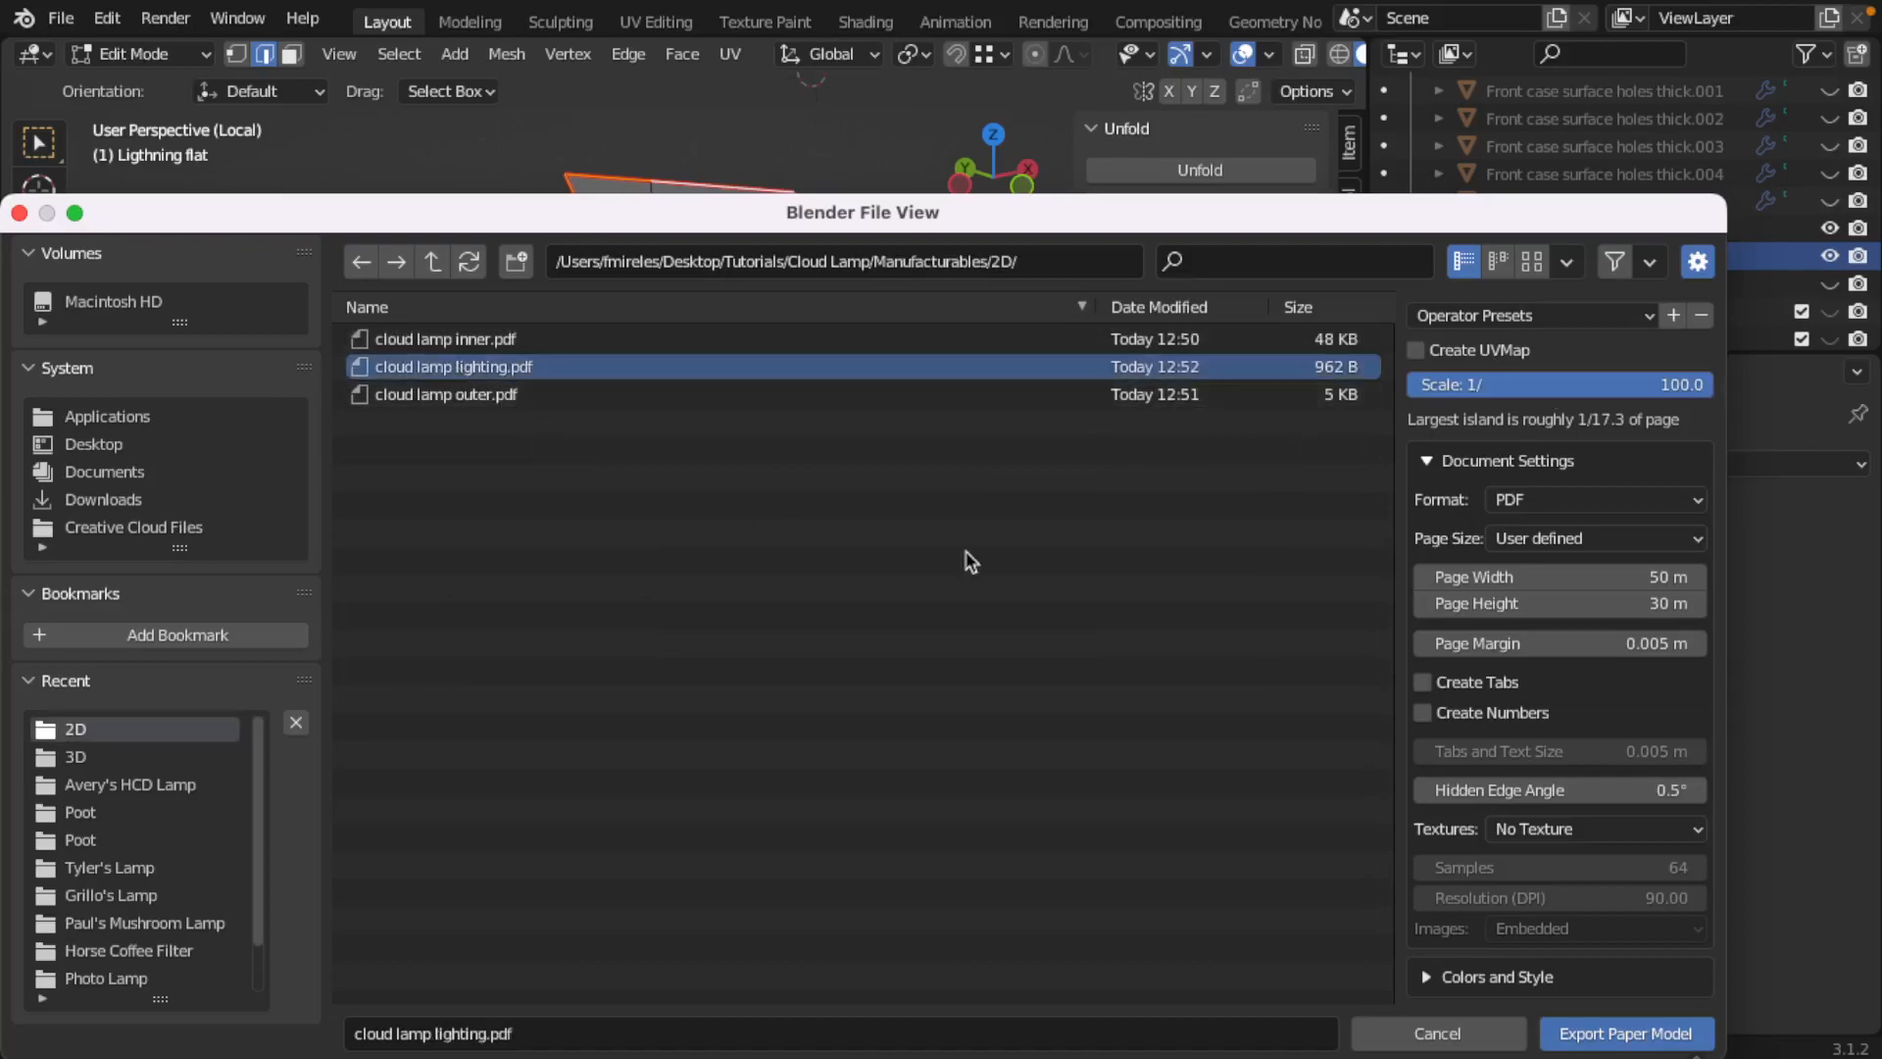
{"action": "left_click", "coordinate": [1629, 1030]}
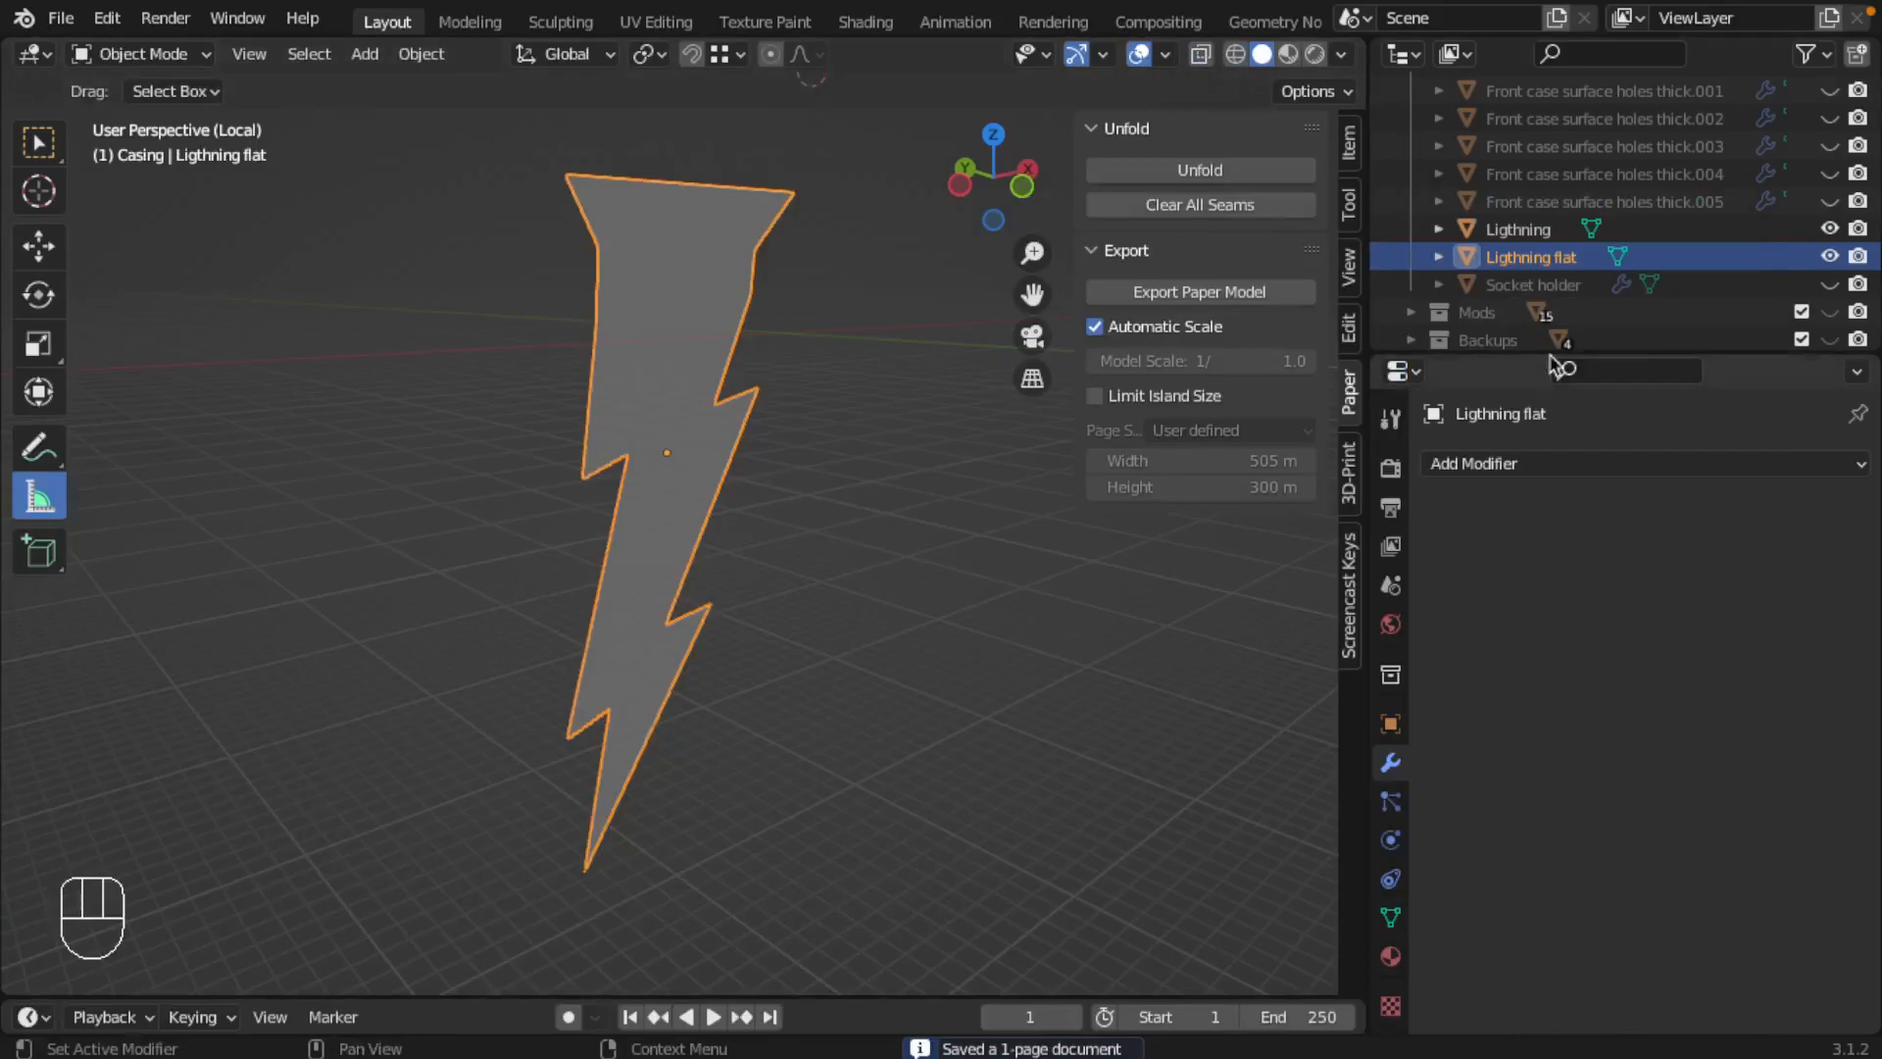
Step: Unhide the case lid outer flat object, leave local view and select that lid in the viewport
{"action": "scroll", "coordinate": [1563, 285], "scroll_direction": "up", "scroll_amount": 3}
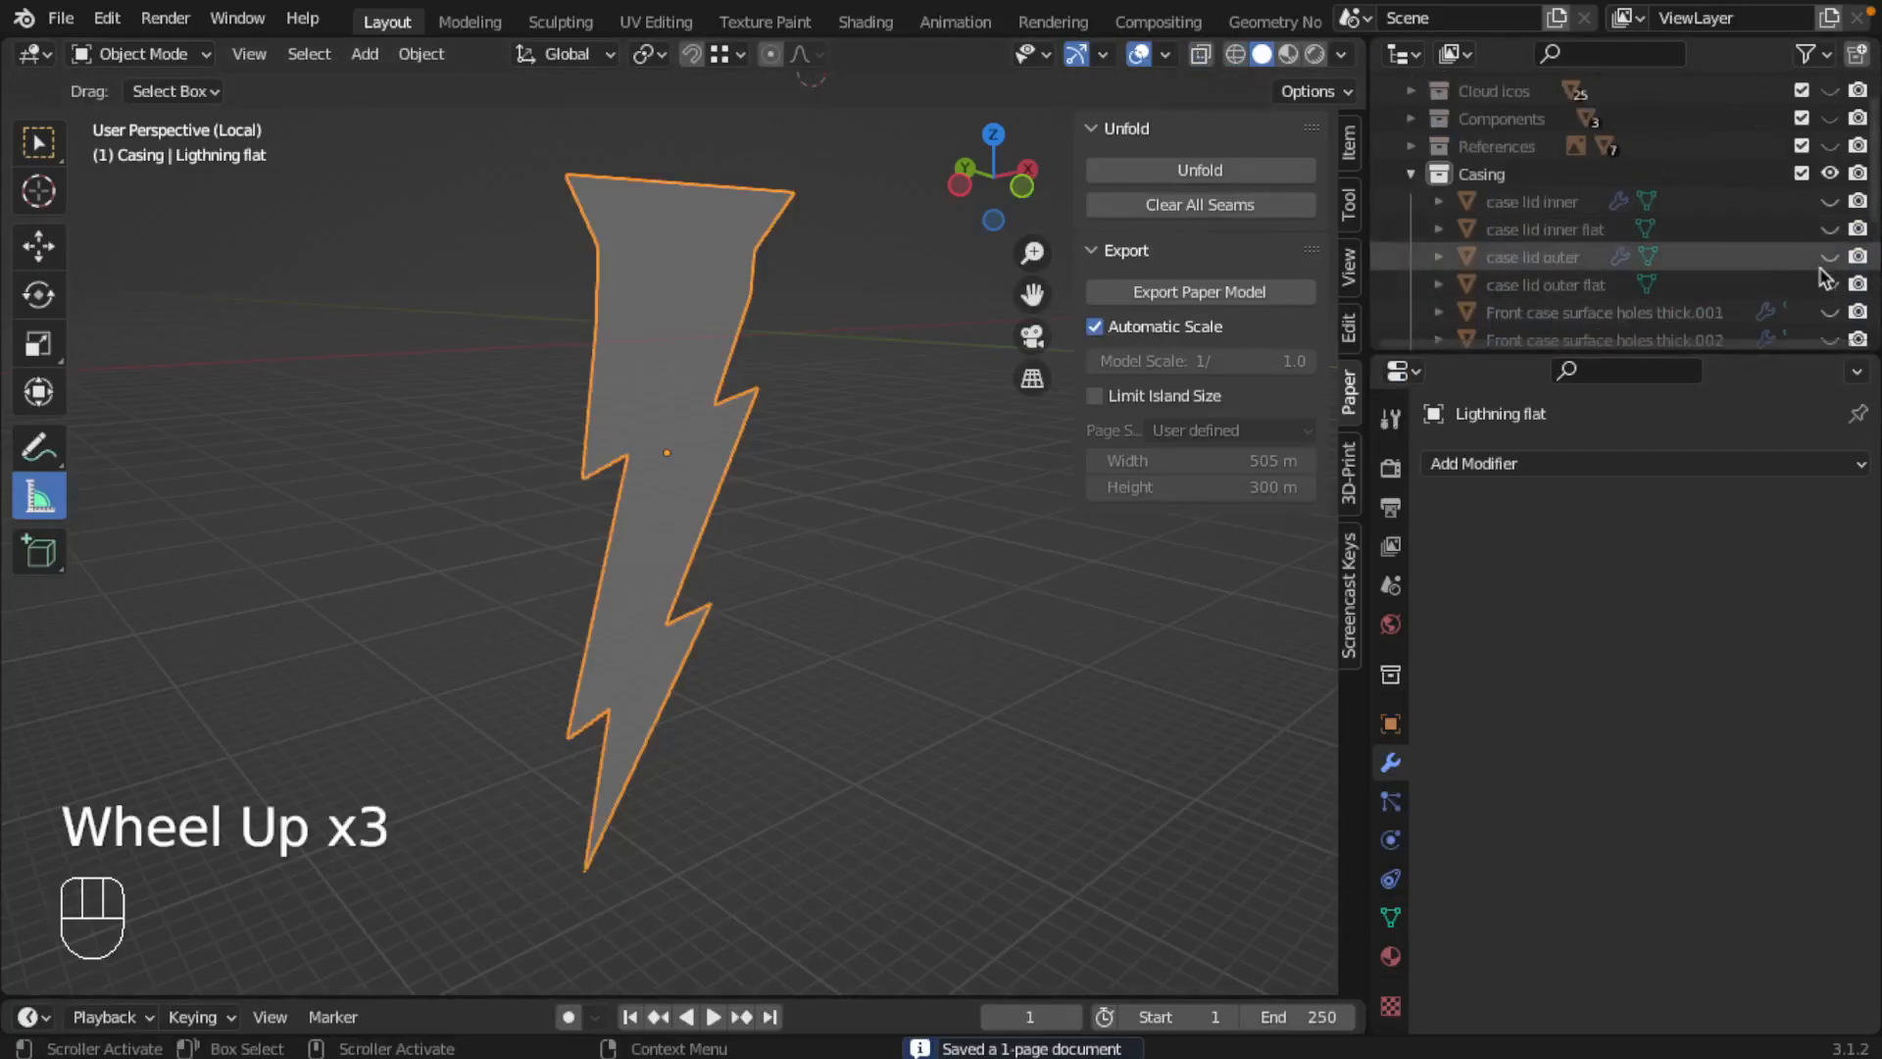
{"action": "left_click", "coordinate": [1830, 284]}
{"action": "scroll", "coordinate": [798, 470], "scroll_direction": "down", "scroll_amount": 3}
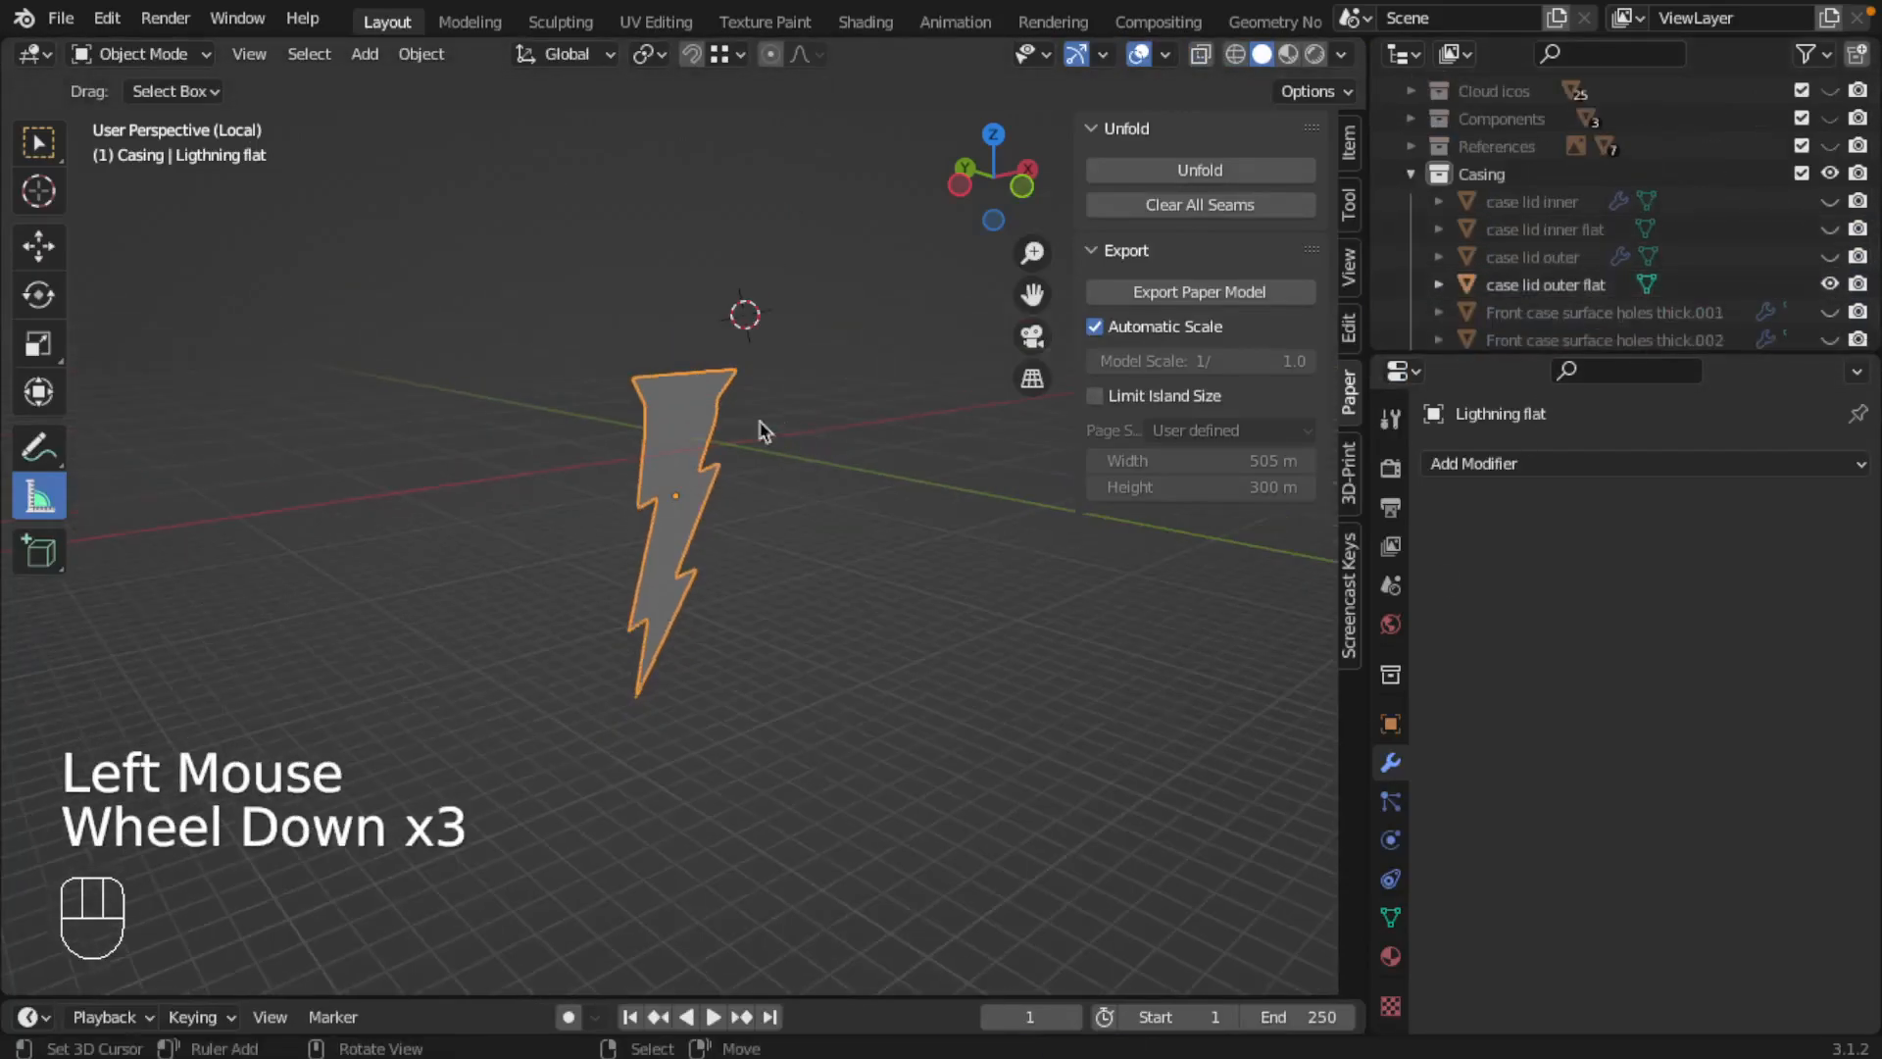
{"action": "key", "text": "KP_Divide"}
{"action": "right_click", "coordinate": [774, 355]}
{"action": "middle_click_drag", "start_coordinate": [774, 355], "coordinate": [642, 424]}
{"action": "left_click", "coordinate": [61, 18]}
{"action": "mouse_move", "coordinate": [231, 420]}
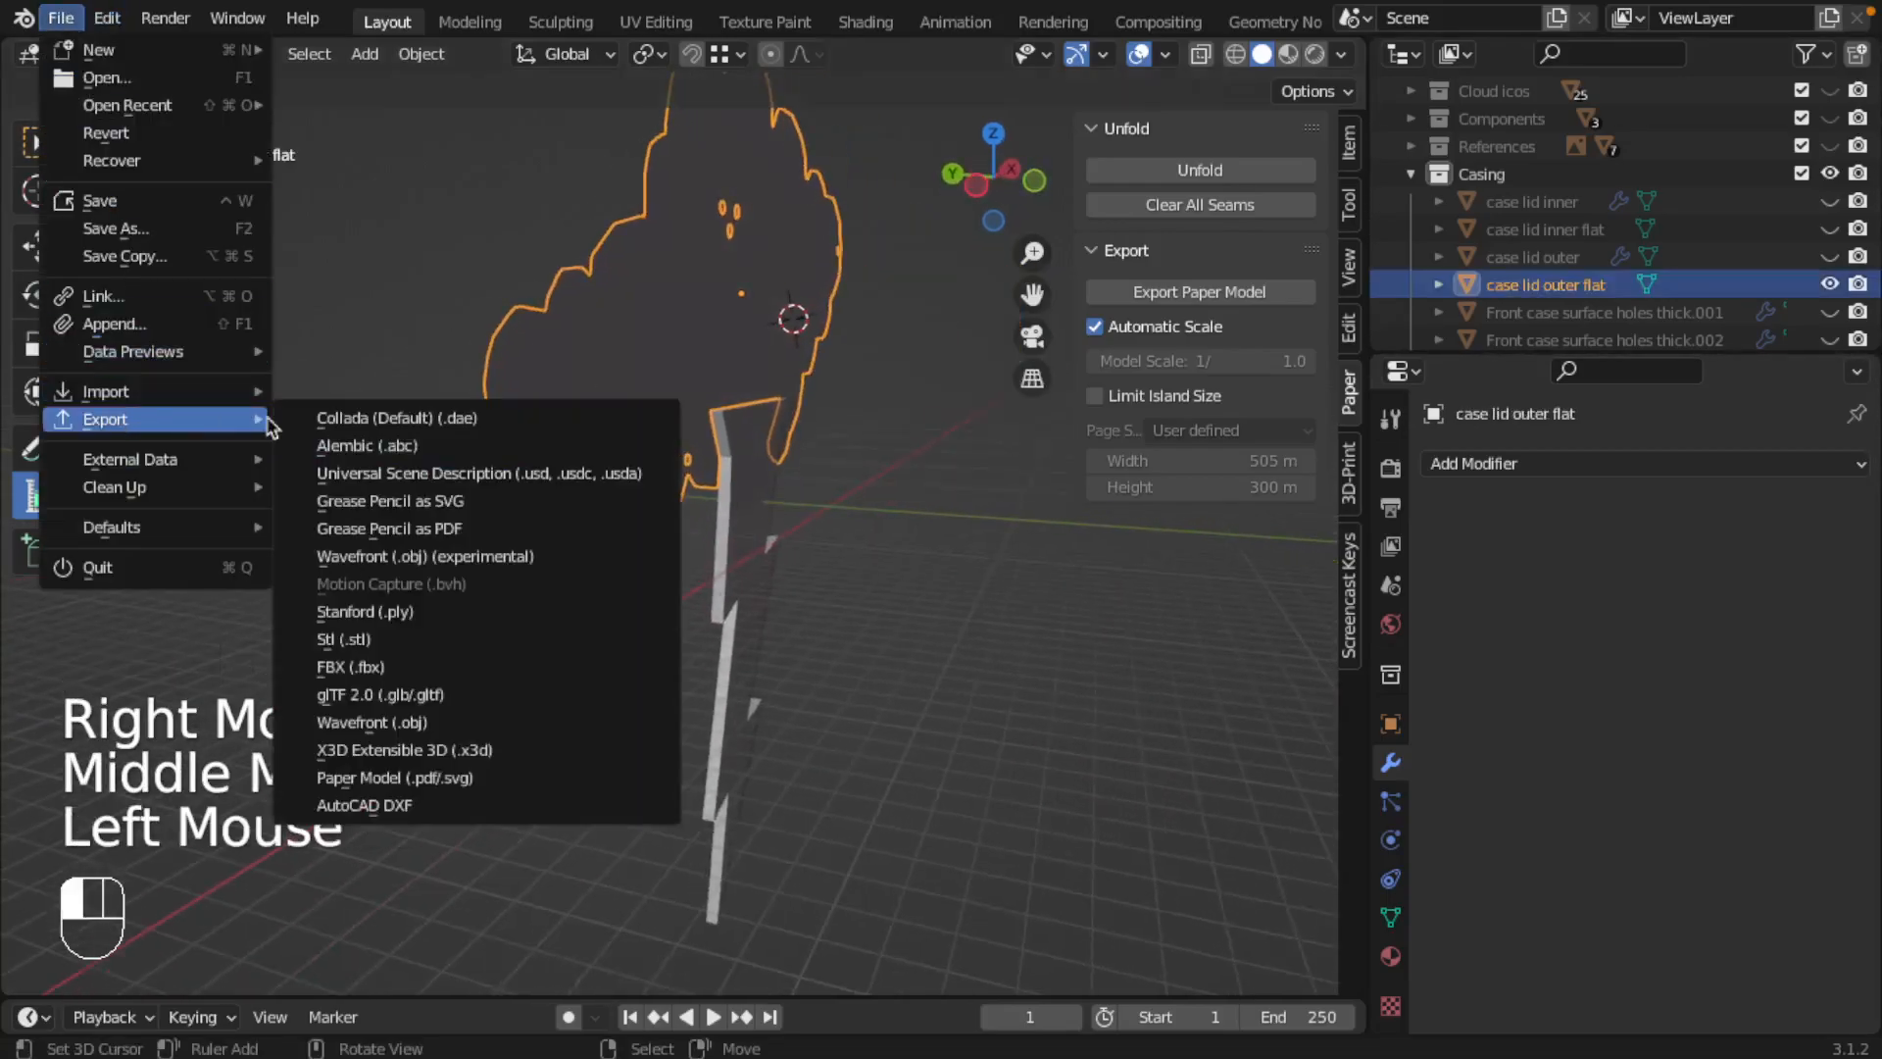
{"action": "left_click", "coordinate": [353, 638]}
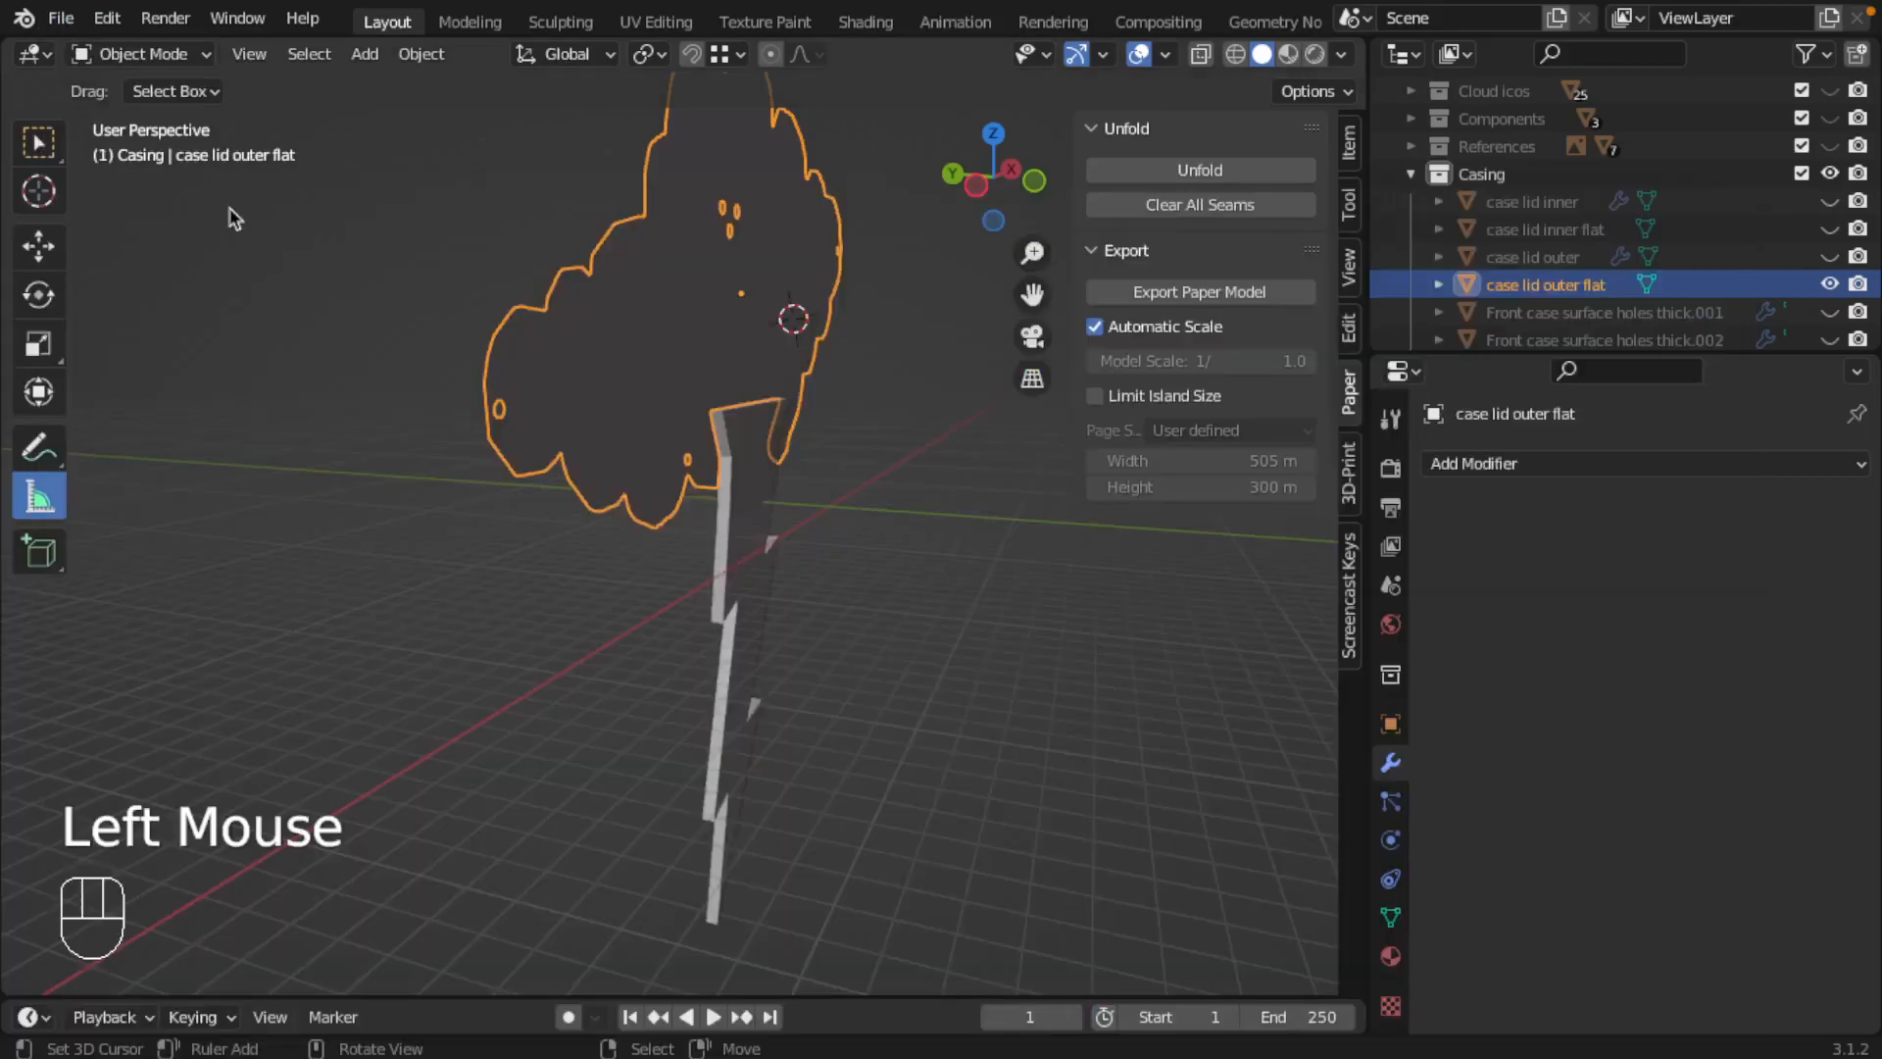
Step: Start a Paper Model (.pdf/.svg) export of case lid outer flat and set the scale to 1/100
{"action": "left_click", "coordinate": [63, 20]}
{"action": "mouse_move", "coordinate": [206, 419]}
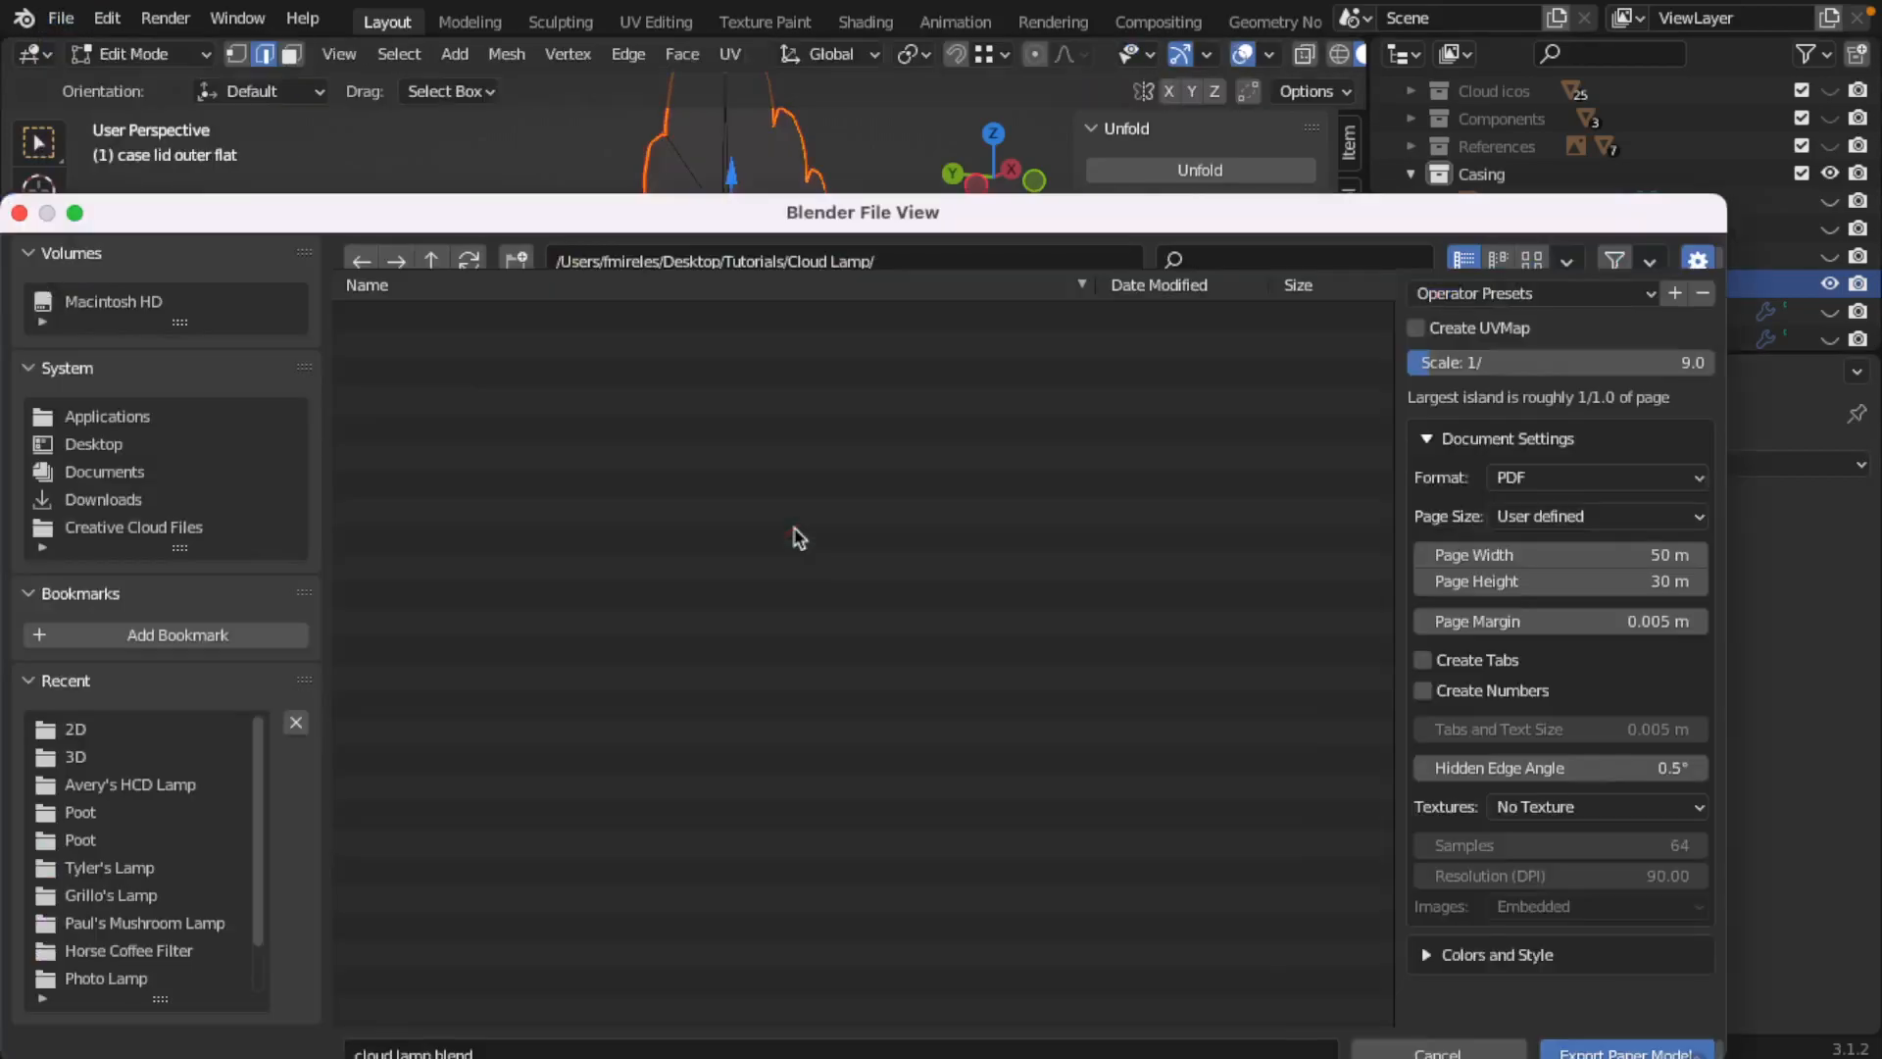
{"action": "left_click", "coordinate": [1670, 394]}
{"action": "type", "text": "100"}
{"action": "key", "text": "Return"}
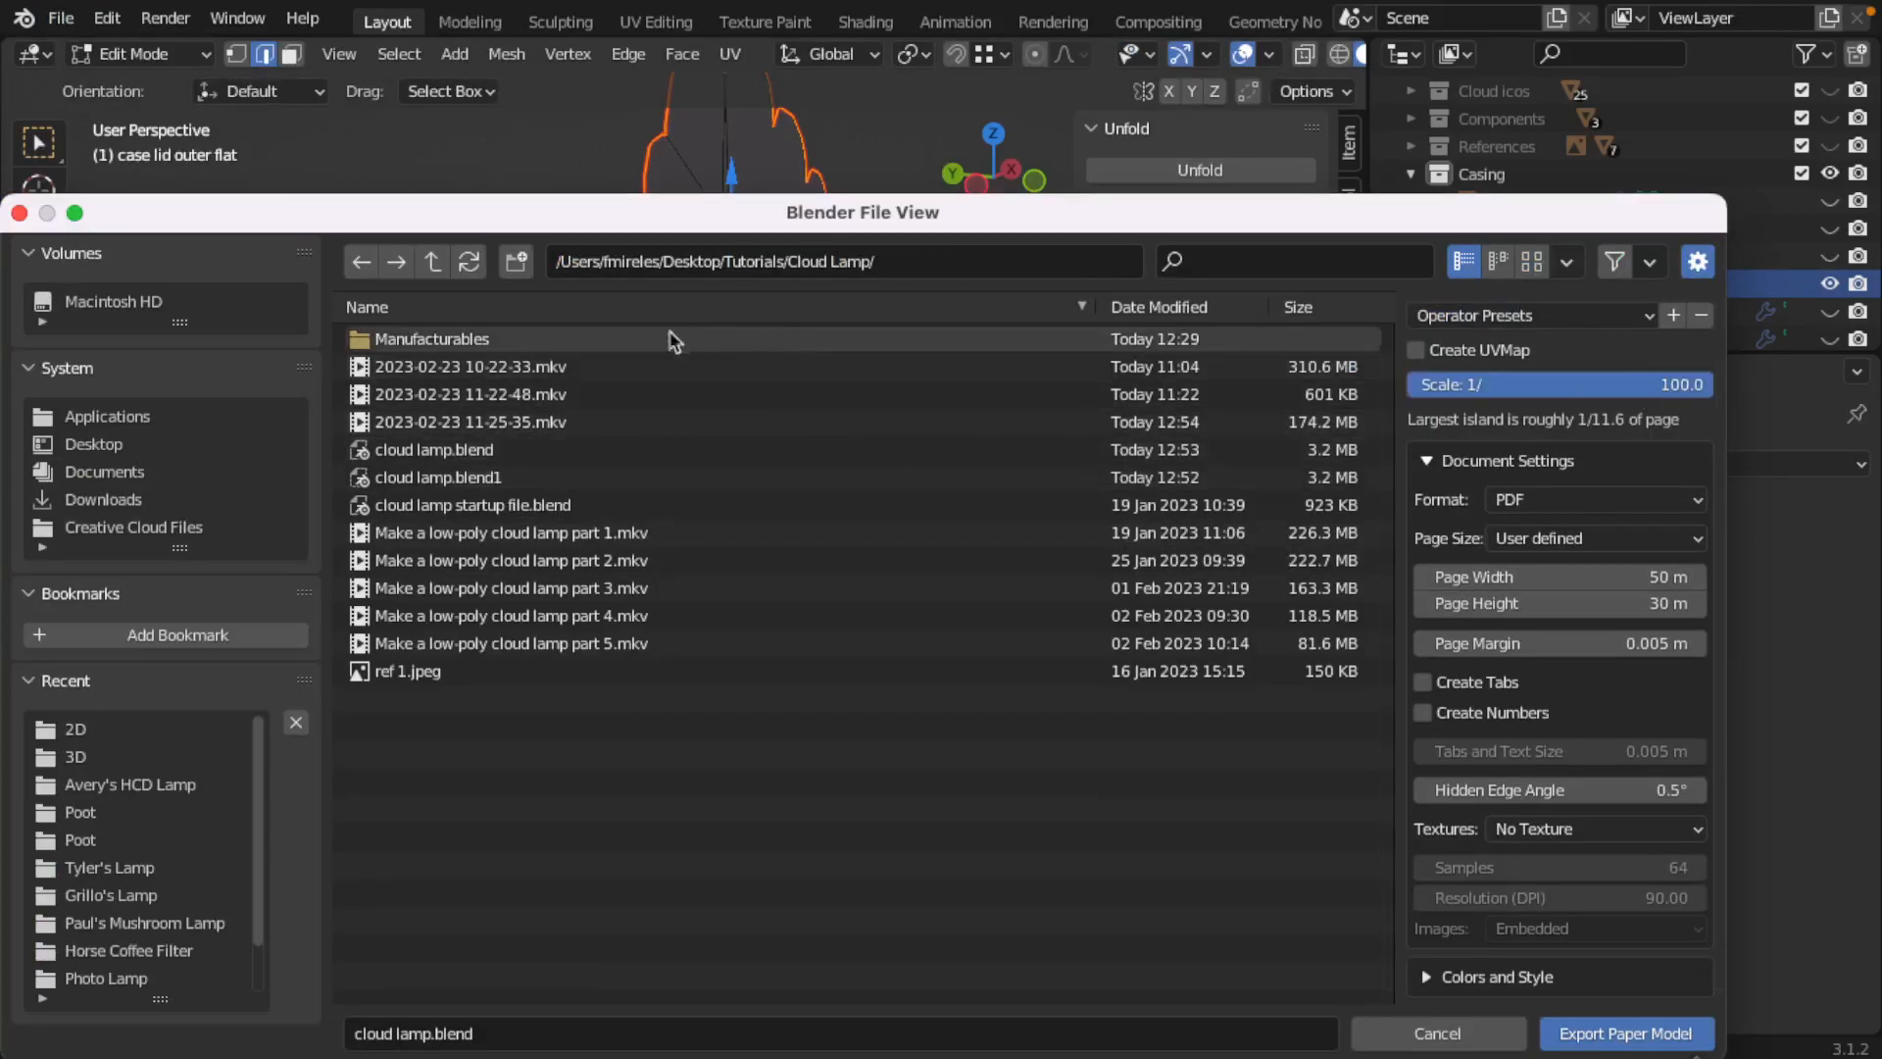
Step: Export the paper model to the Manufacturables/2D folder, overwriting cloud lamp outer.pdf, and save the Blender file
{"action": "double_click", "coordinate": [470, 338]}
{"action": "double_click", "coordinate": [407, 338]}
{"action": "left_click", "coordinate": [487, 394]}
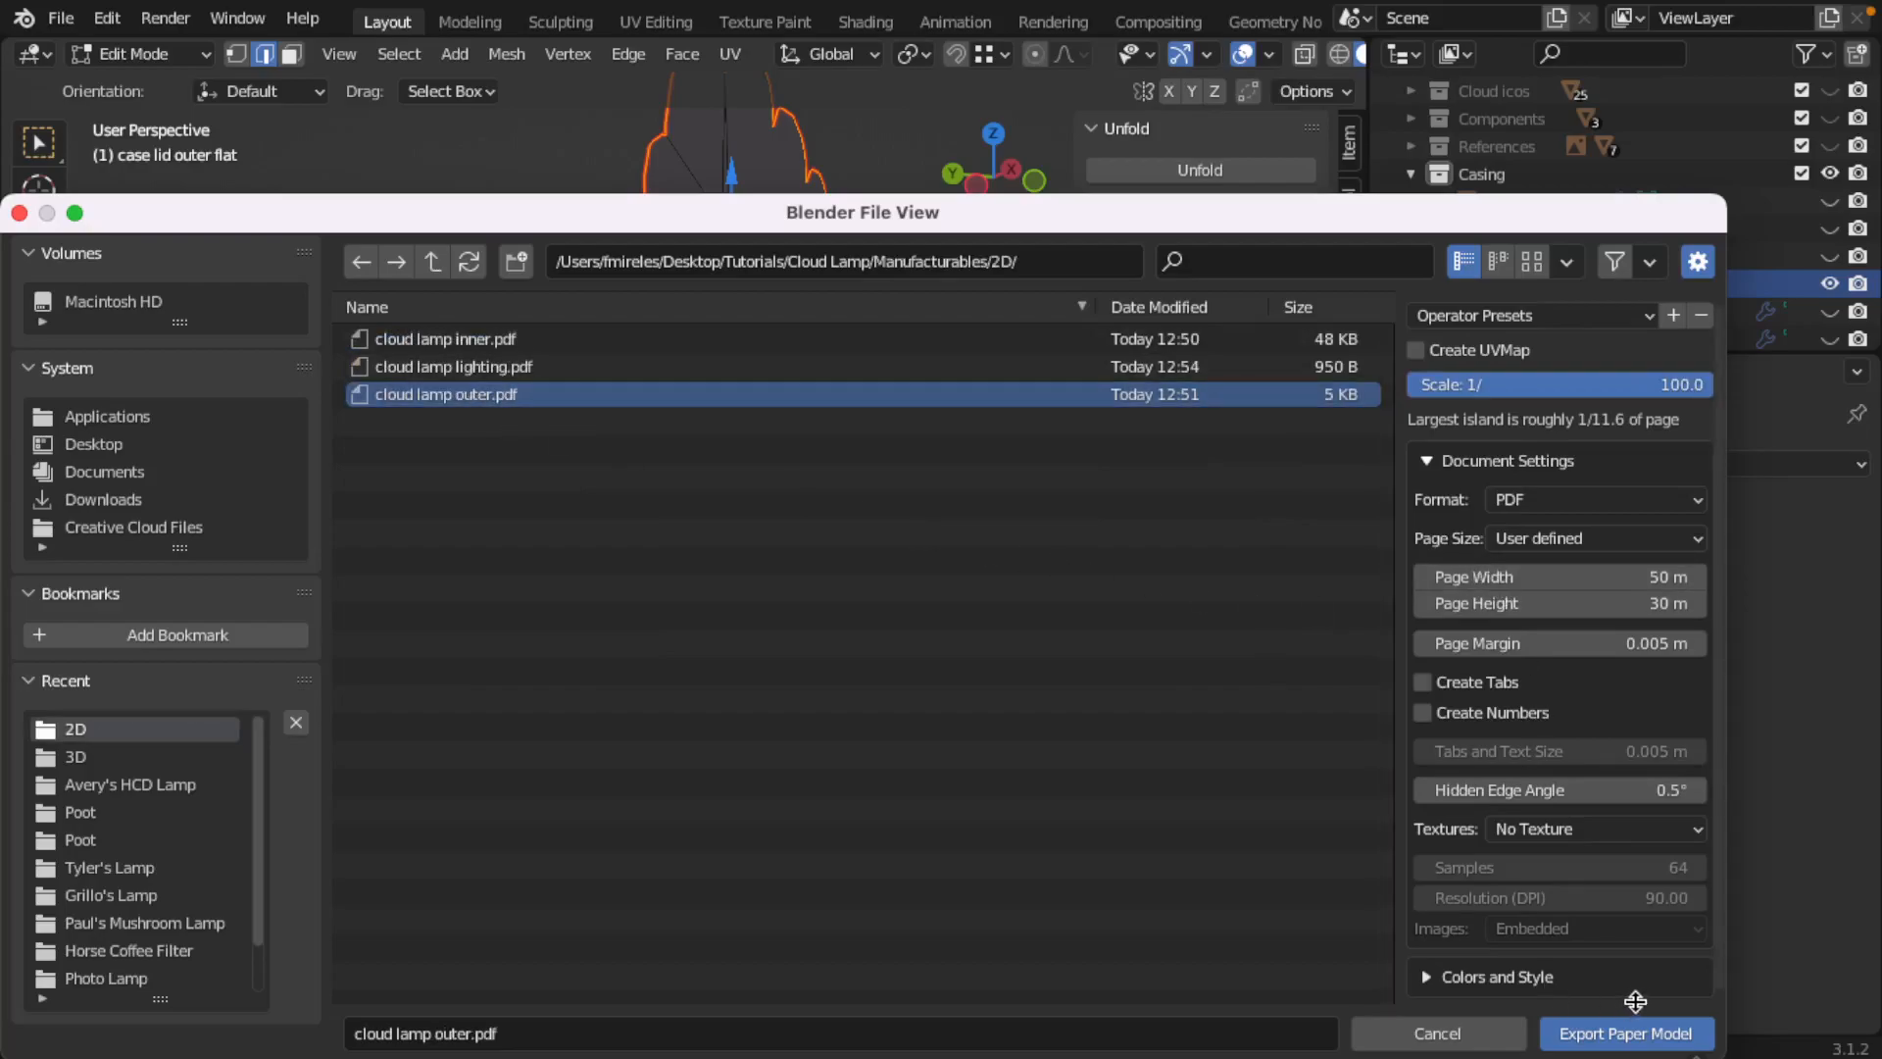
{"action": "left_click", "coordinate": [1637, 1039]}
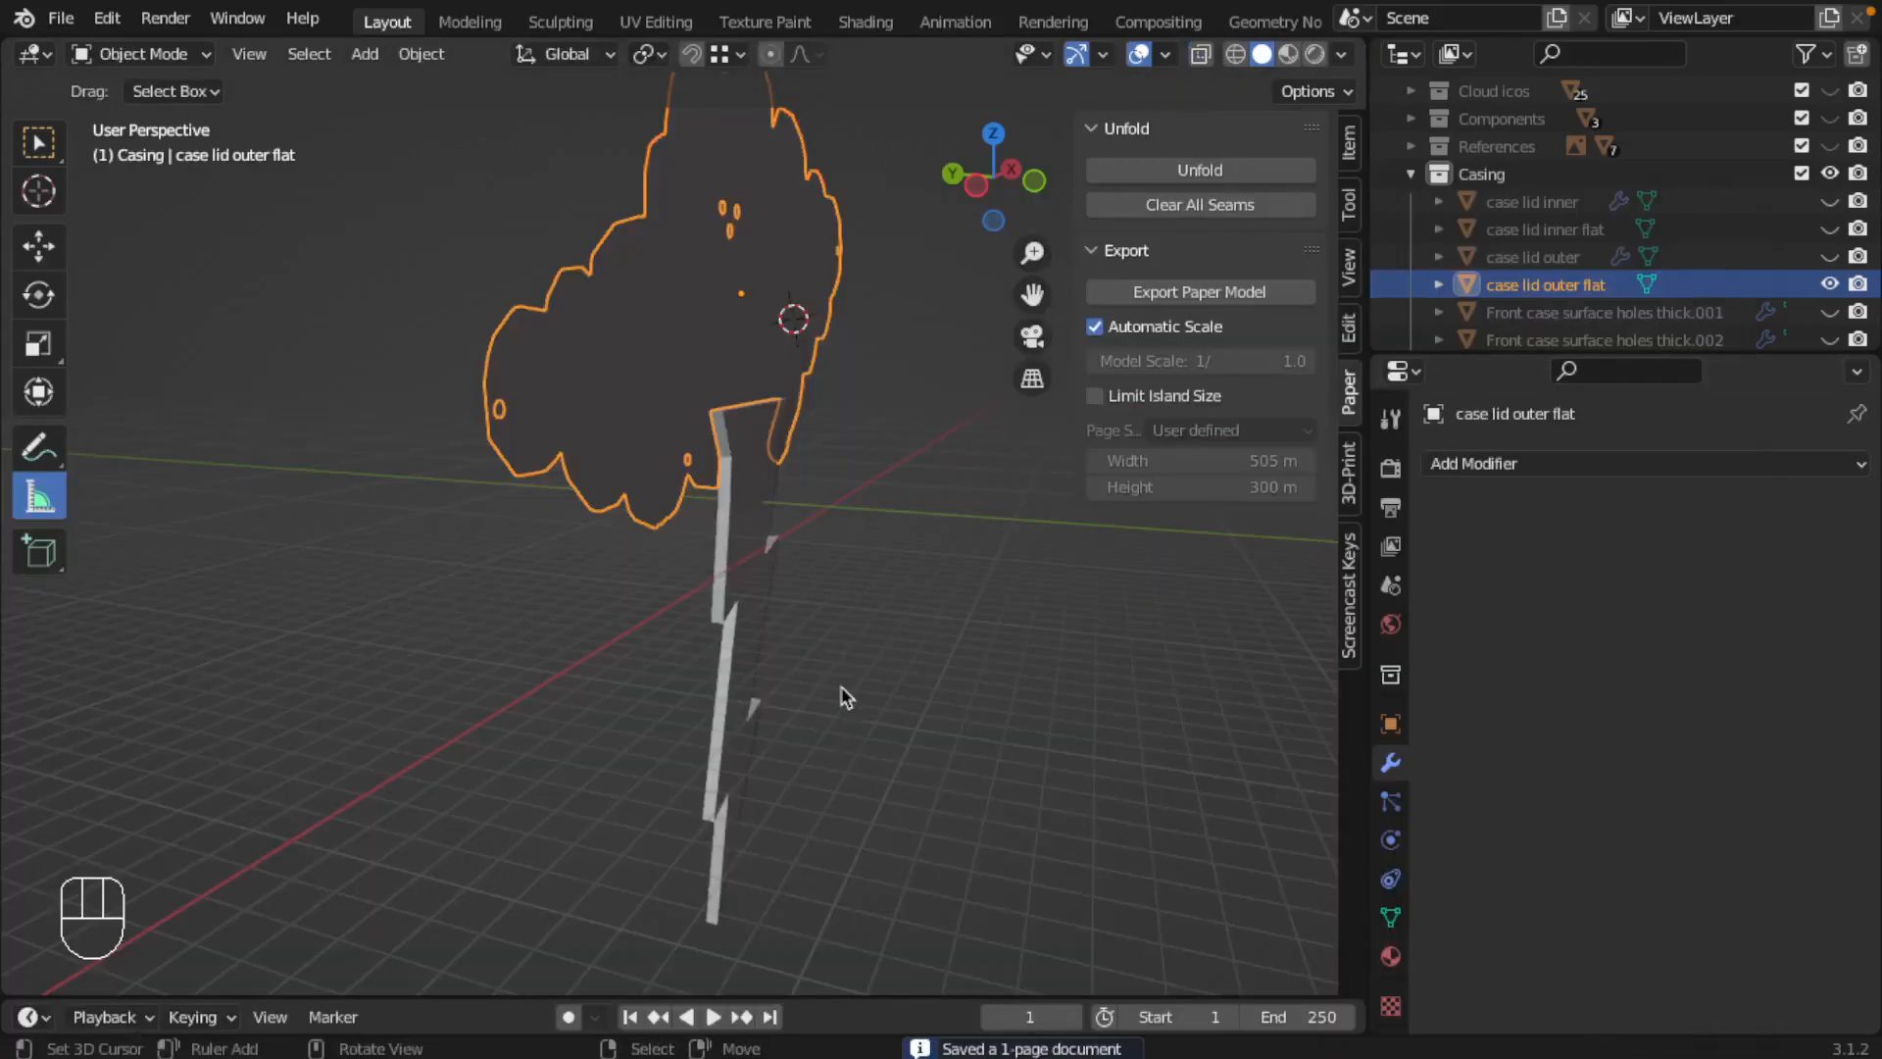
{"action": "key", "text": "ctrl+s"}
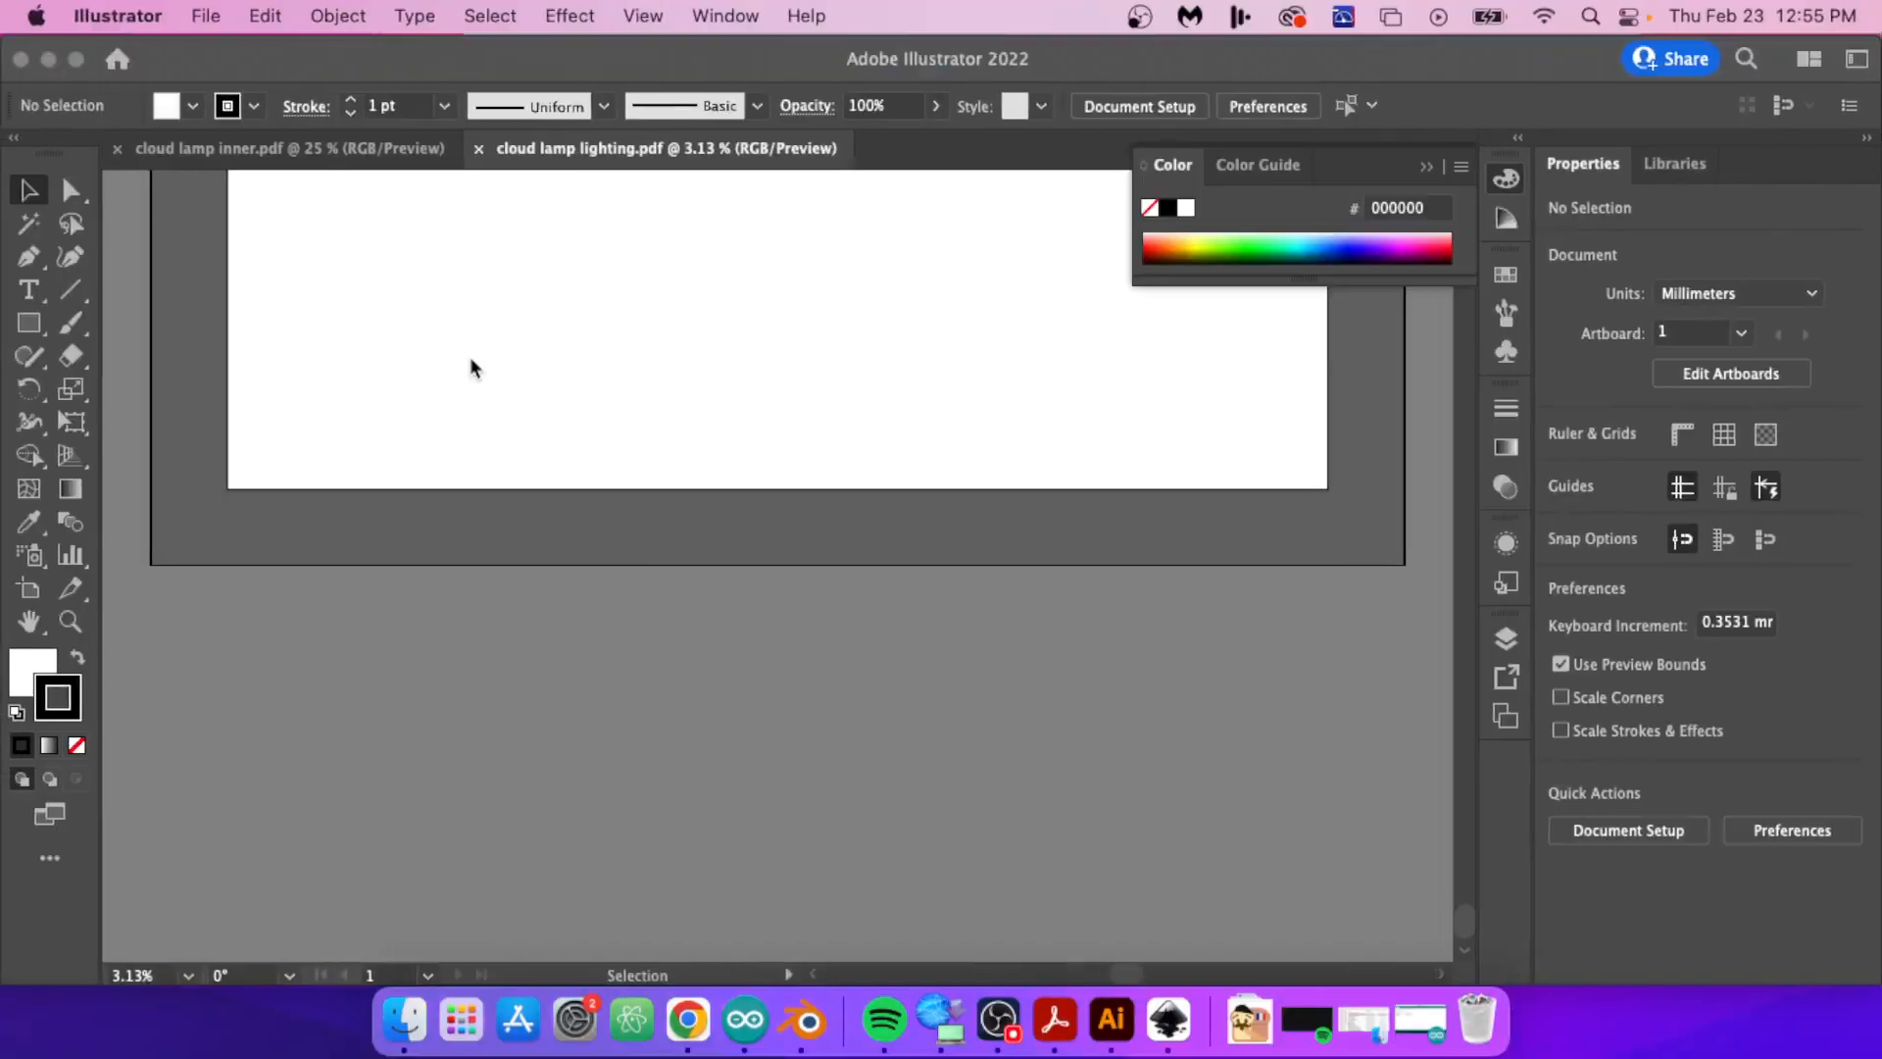
Step: Switch to Illustrator, close the outdated cloud lamp lighting.pdf, and open the re-exported cloud lamp outer.pdf and cloud lamp lighting.pdf
{"action": "left_click", "coordinate": [470, 359]}
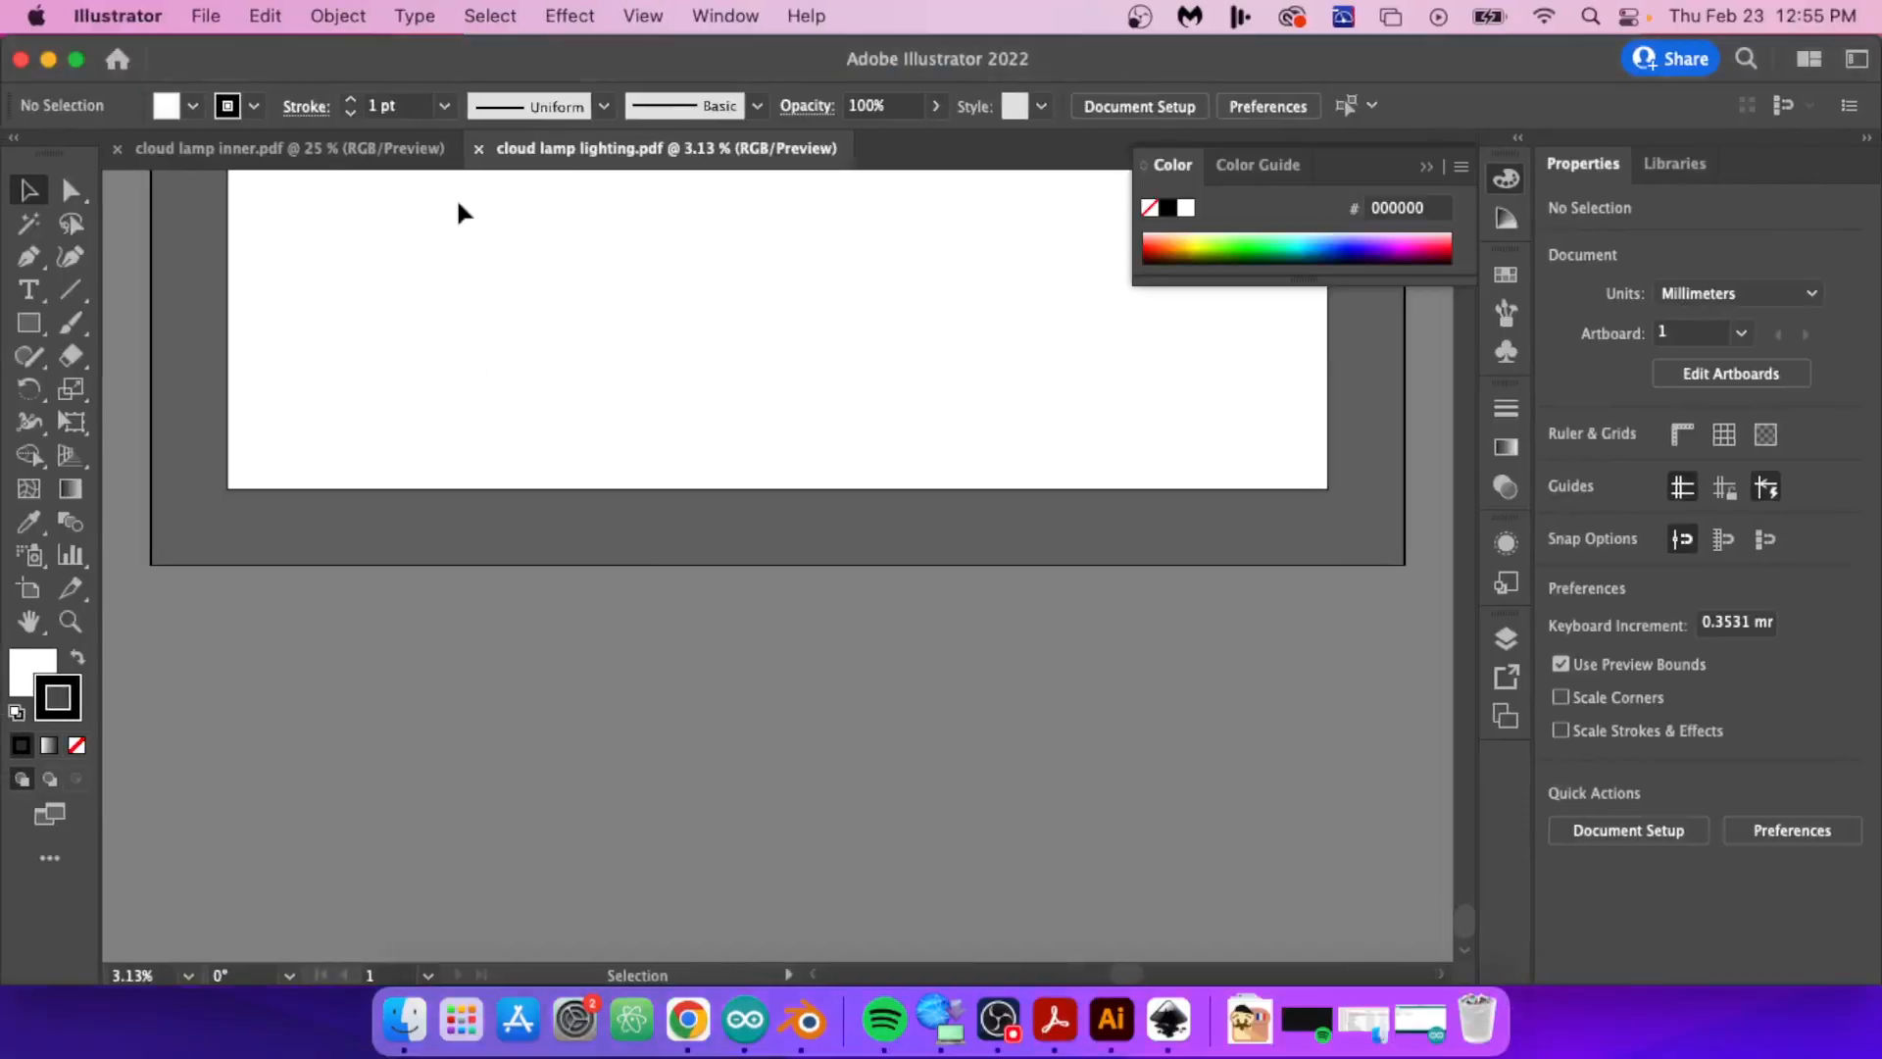
{"action": "left_click", "coordinate": [478, 148]}
{"action": "left_click", "coordinate": [206, 16]}
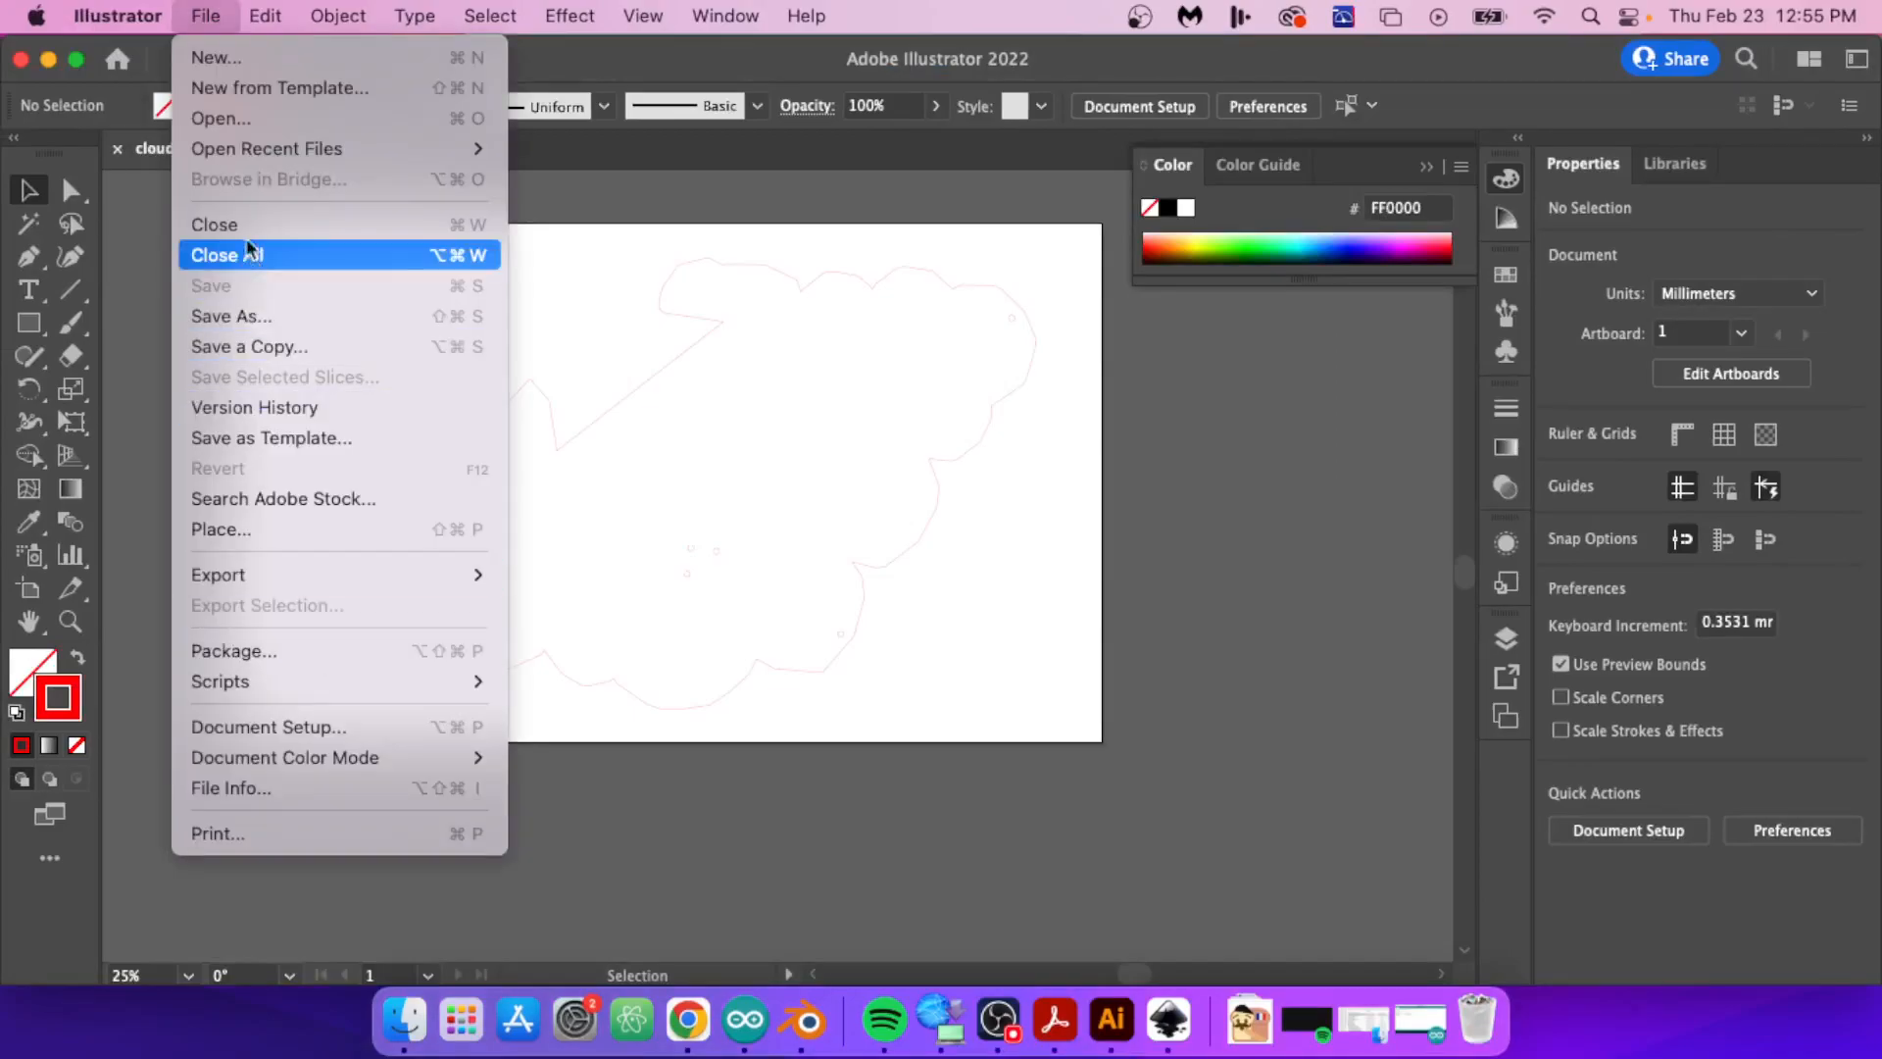
{"action": "left_click", "coordinate": [233, 116]}
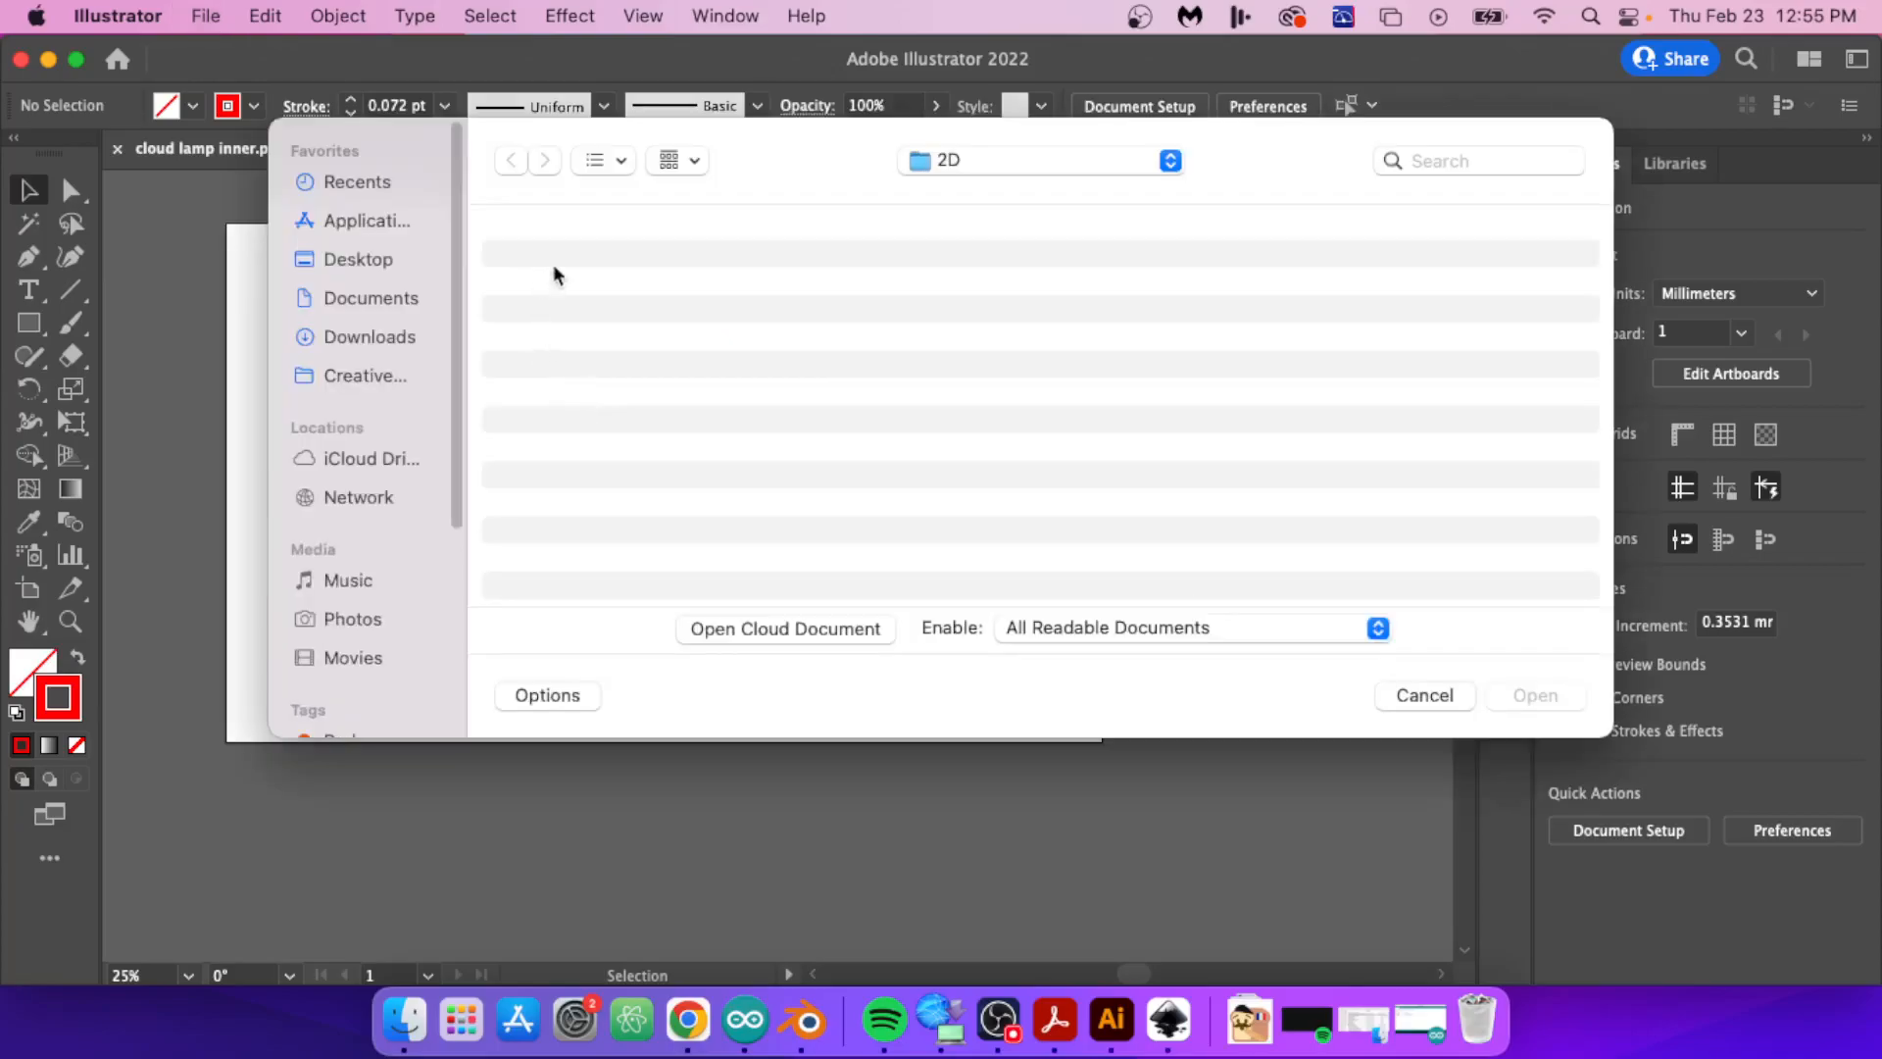
{"action": "left_click", "coordinate": [581, 270]}
{"action": "left_click", "coordinate": [588, 293]}
{"action": "left_click", "coordinate": [627, 320], "text": "shift"}
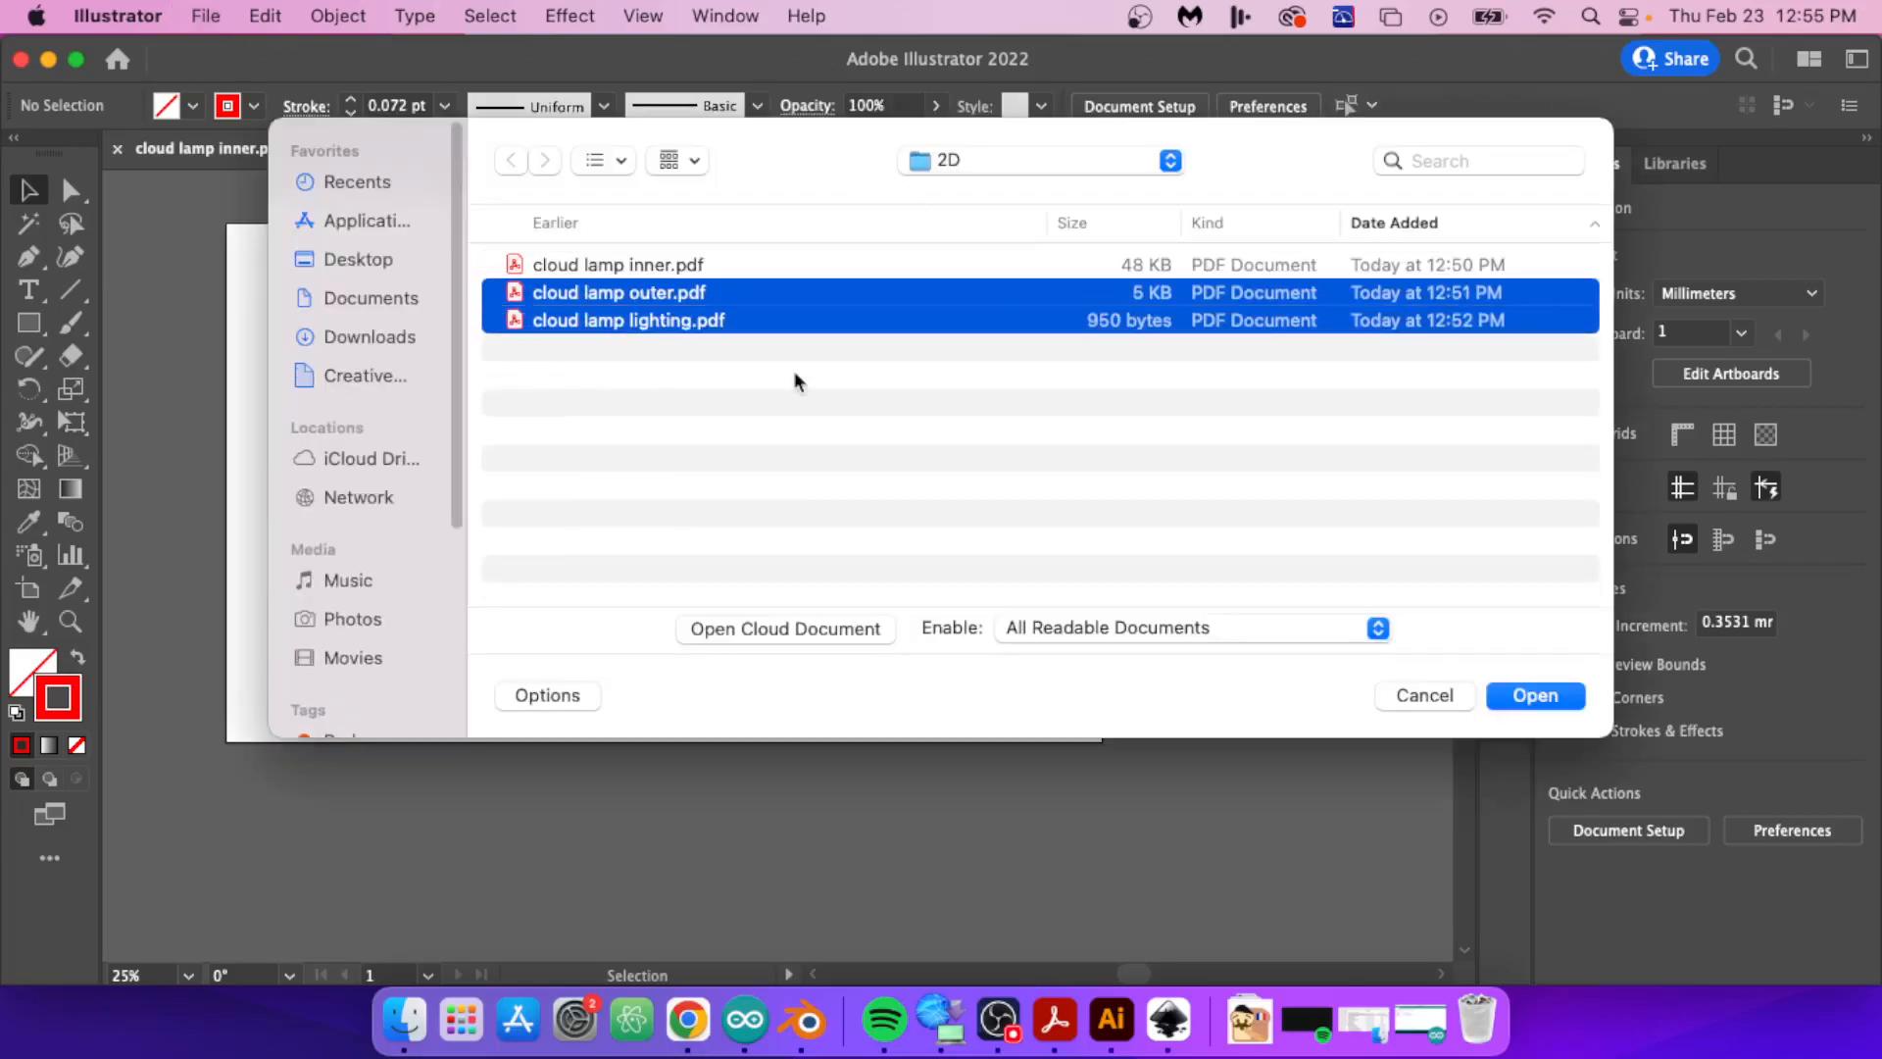
{"action": "left_click", "coordinate": [1514, 696]}
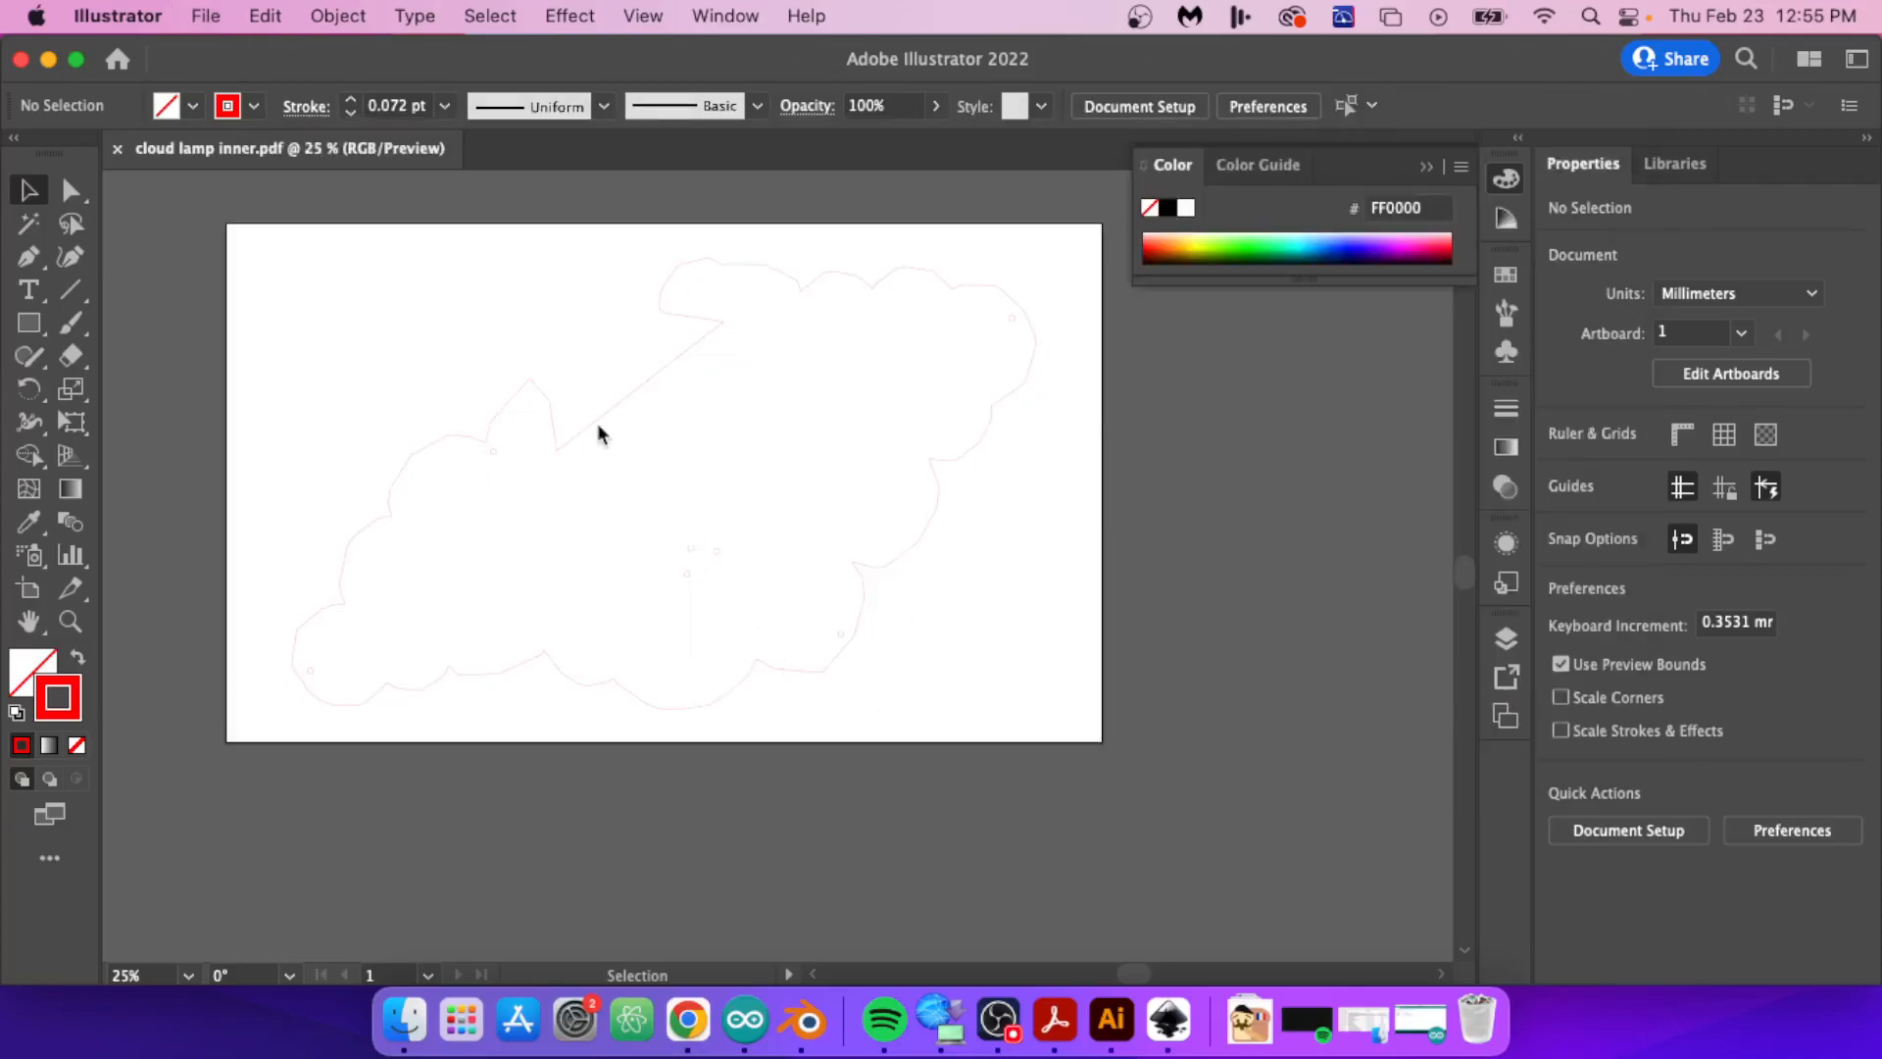
Step: Resize the artboard of cloud lamp lighting.pdf to 505 mm wide and 300 mm high
{"action": "scroll", "coordinate": [647, 471], "scroll_direction": "down", "scroll_amount": 4, "text": "alt"}
{"action": "scroll", "coordinate": [684, 492], "scroll_direction": "down", "scroll_amount": 10}
{"action": "scroll", "coordinate": [994, 652], "scroll_direction": "up", "scroll_amount": 2, "text": "alt"}
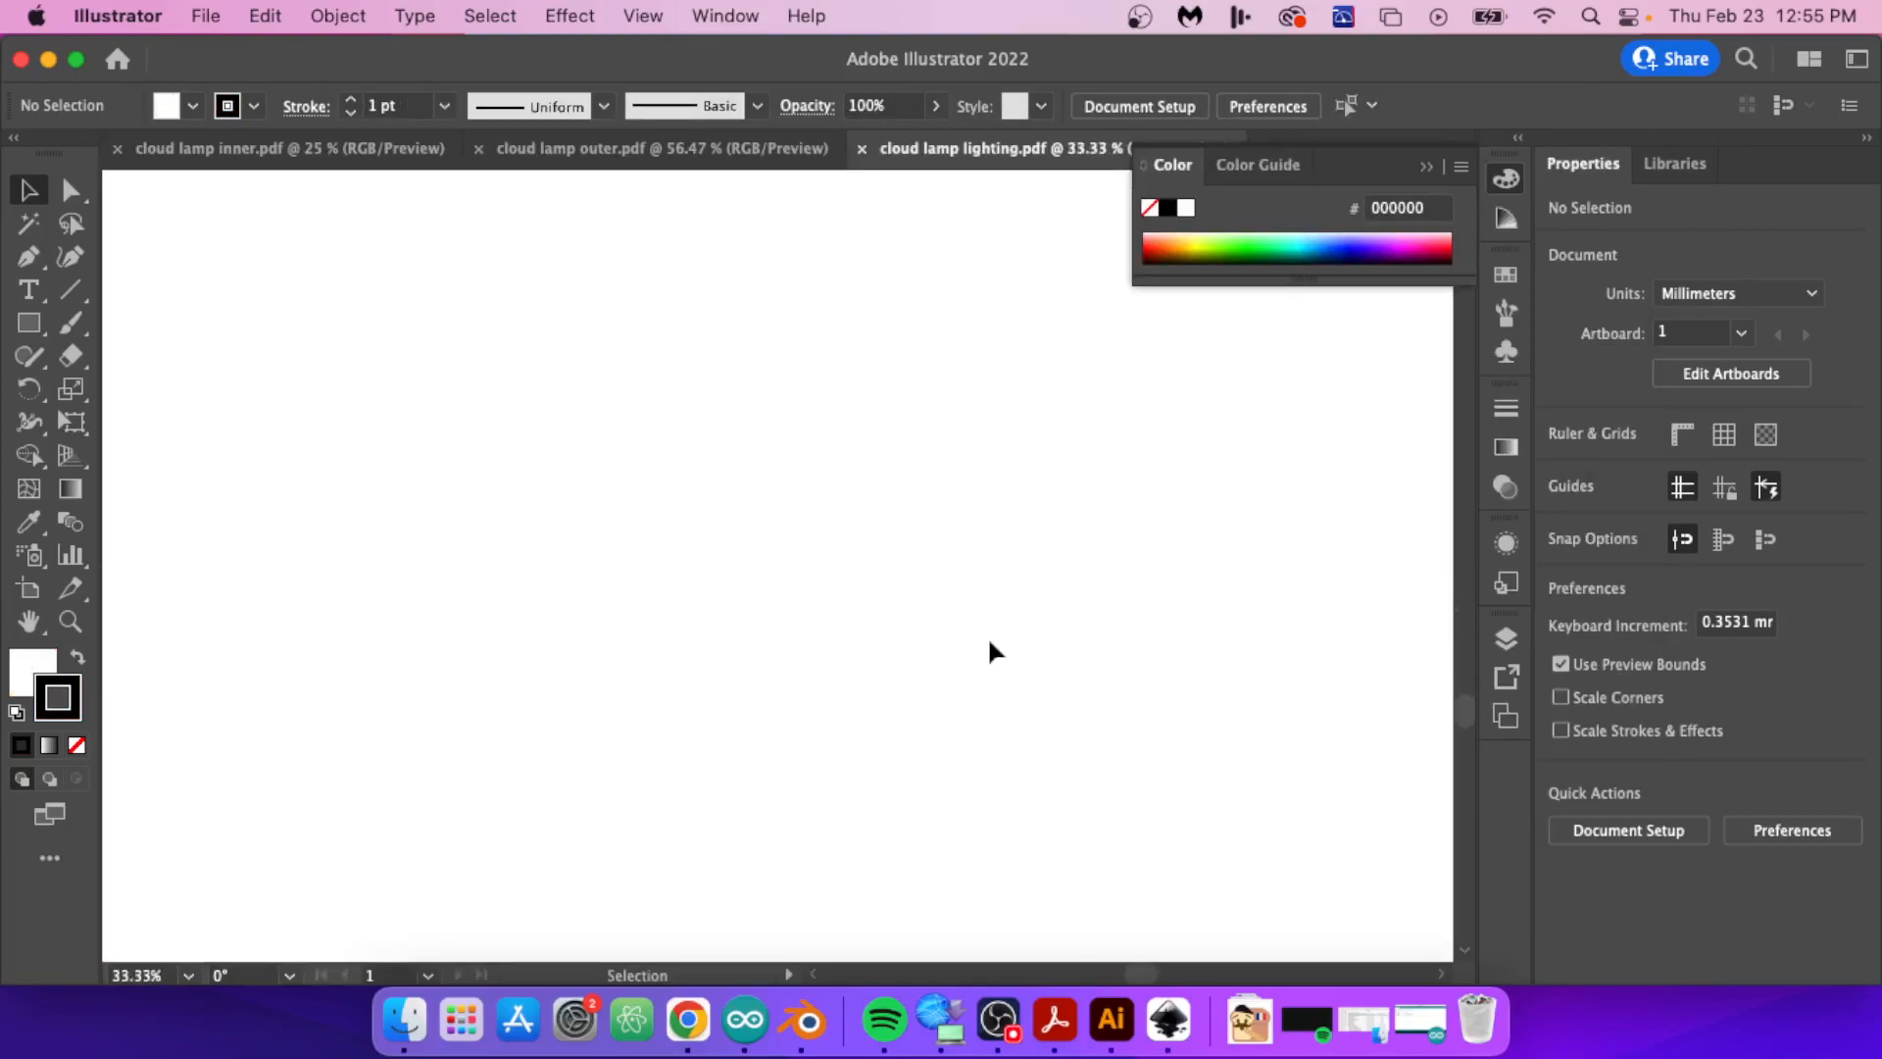
{"action": "scroll", "coordinate": [994, 652], "scroll_direction": "up", "scroll_amount": 15, "text": "alt"}
{"action": "scroll", "coordinate": [994, 652], "scroll_direction": "down", "scroll_amount": 20, "text": "alt"}
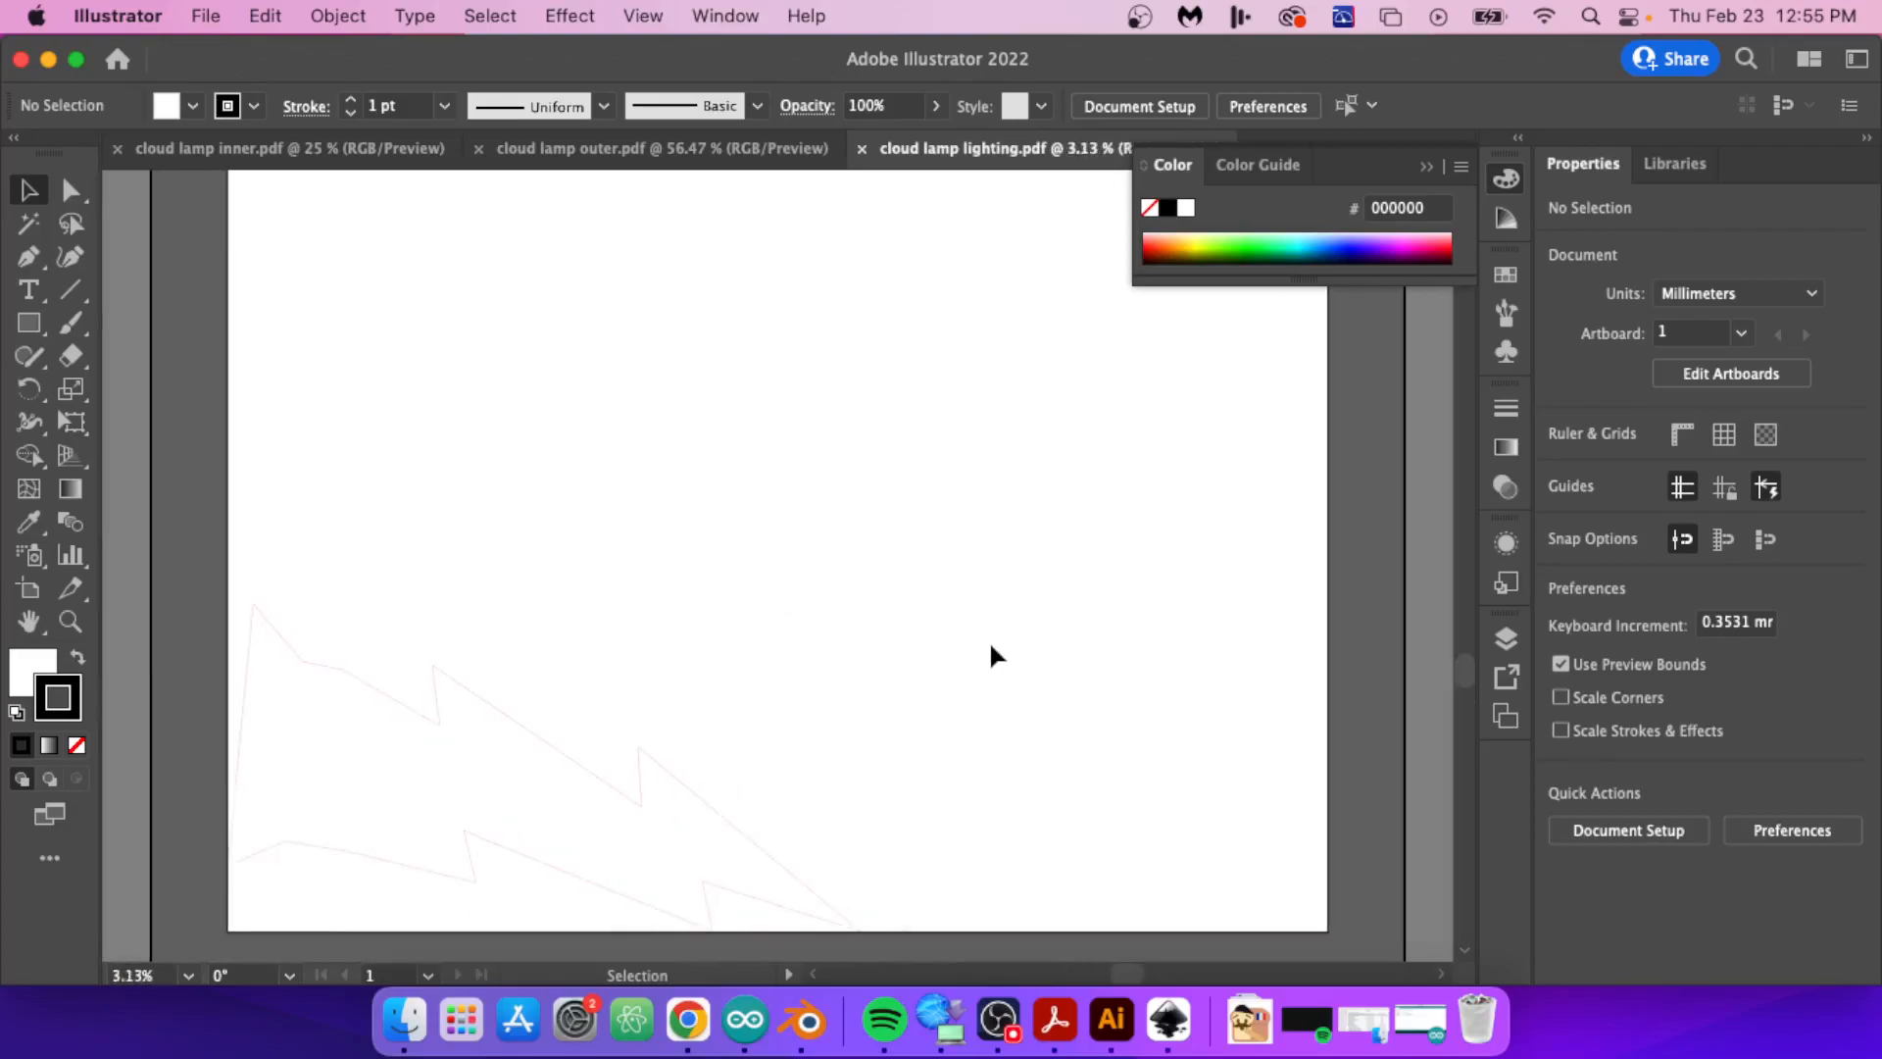
{"action": "left_click", "coordinate": [1671, 375]}
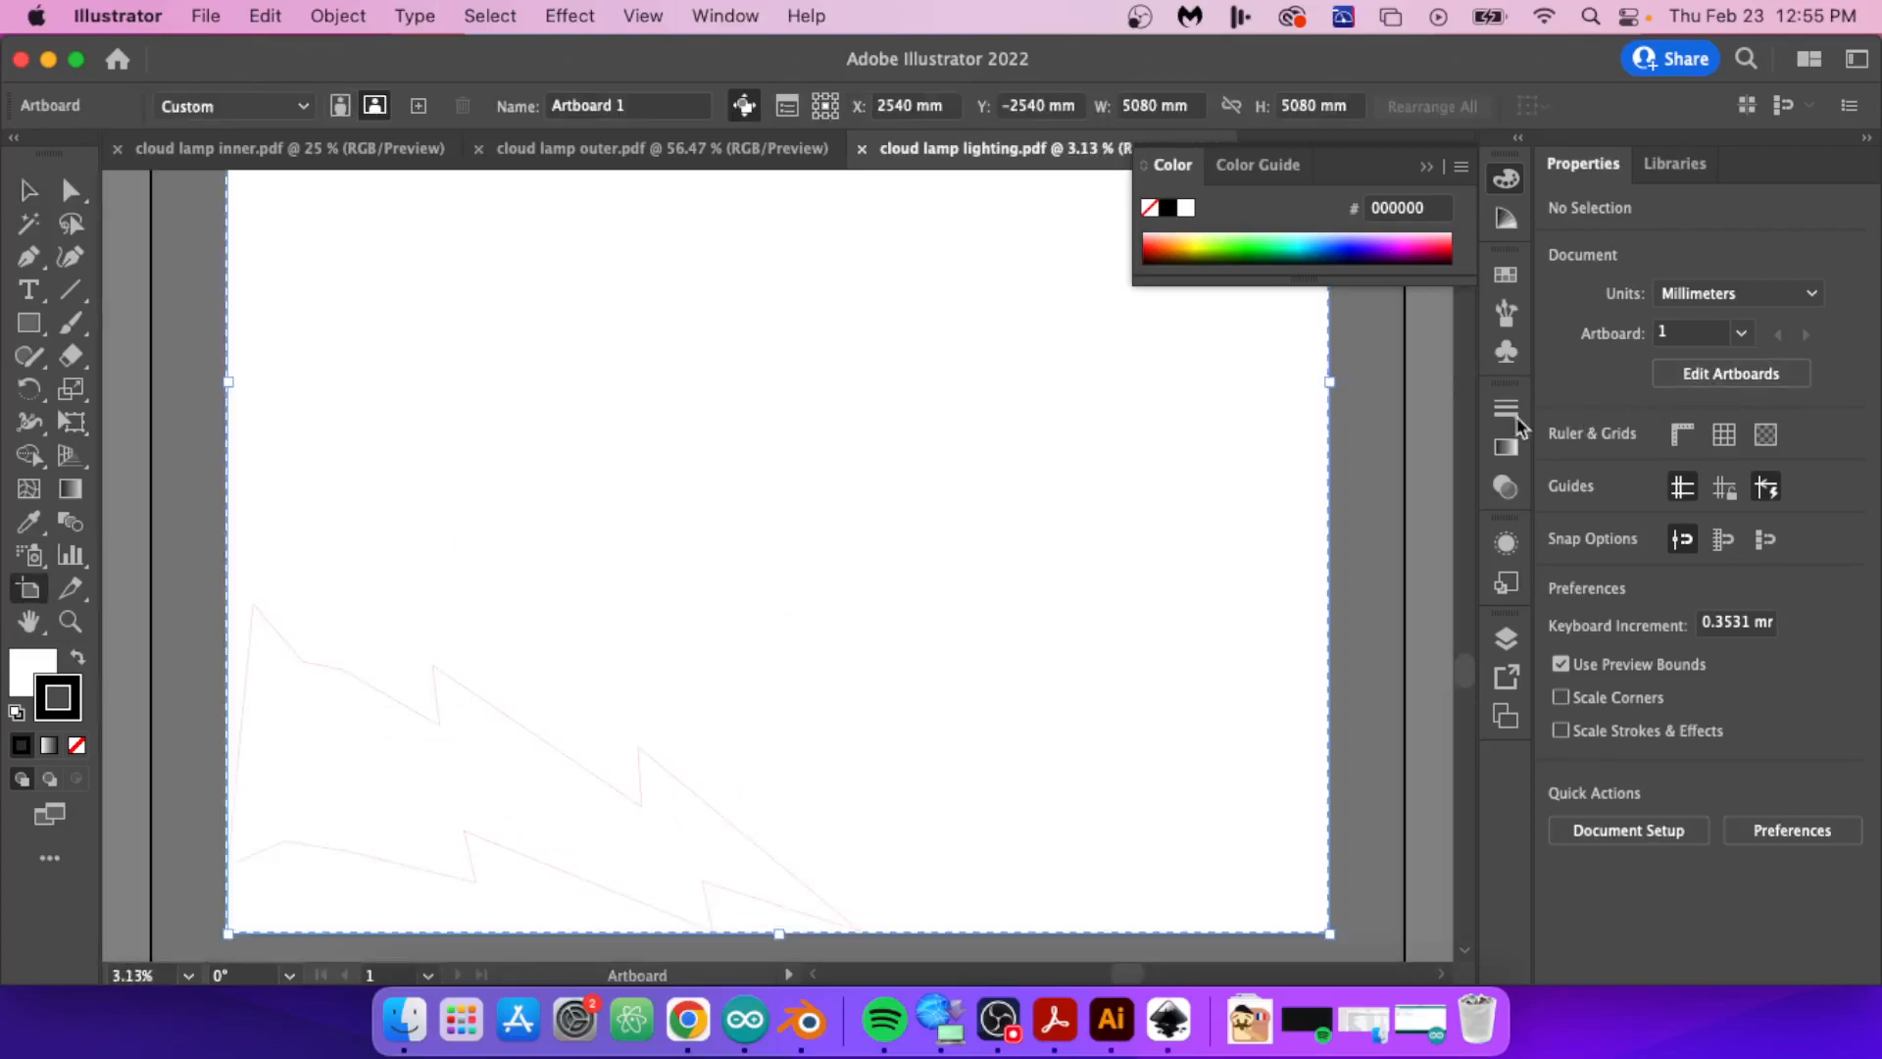
{"action": "double_click", "coordinate": [1763, 279]}
{"action": "type", "text": "505"}
{"action": "key", "text": "Tab"}
{"action": "type", "text": "300"}
{"action": "key", "text": "Return"}
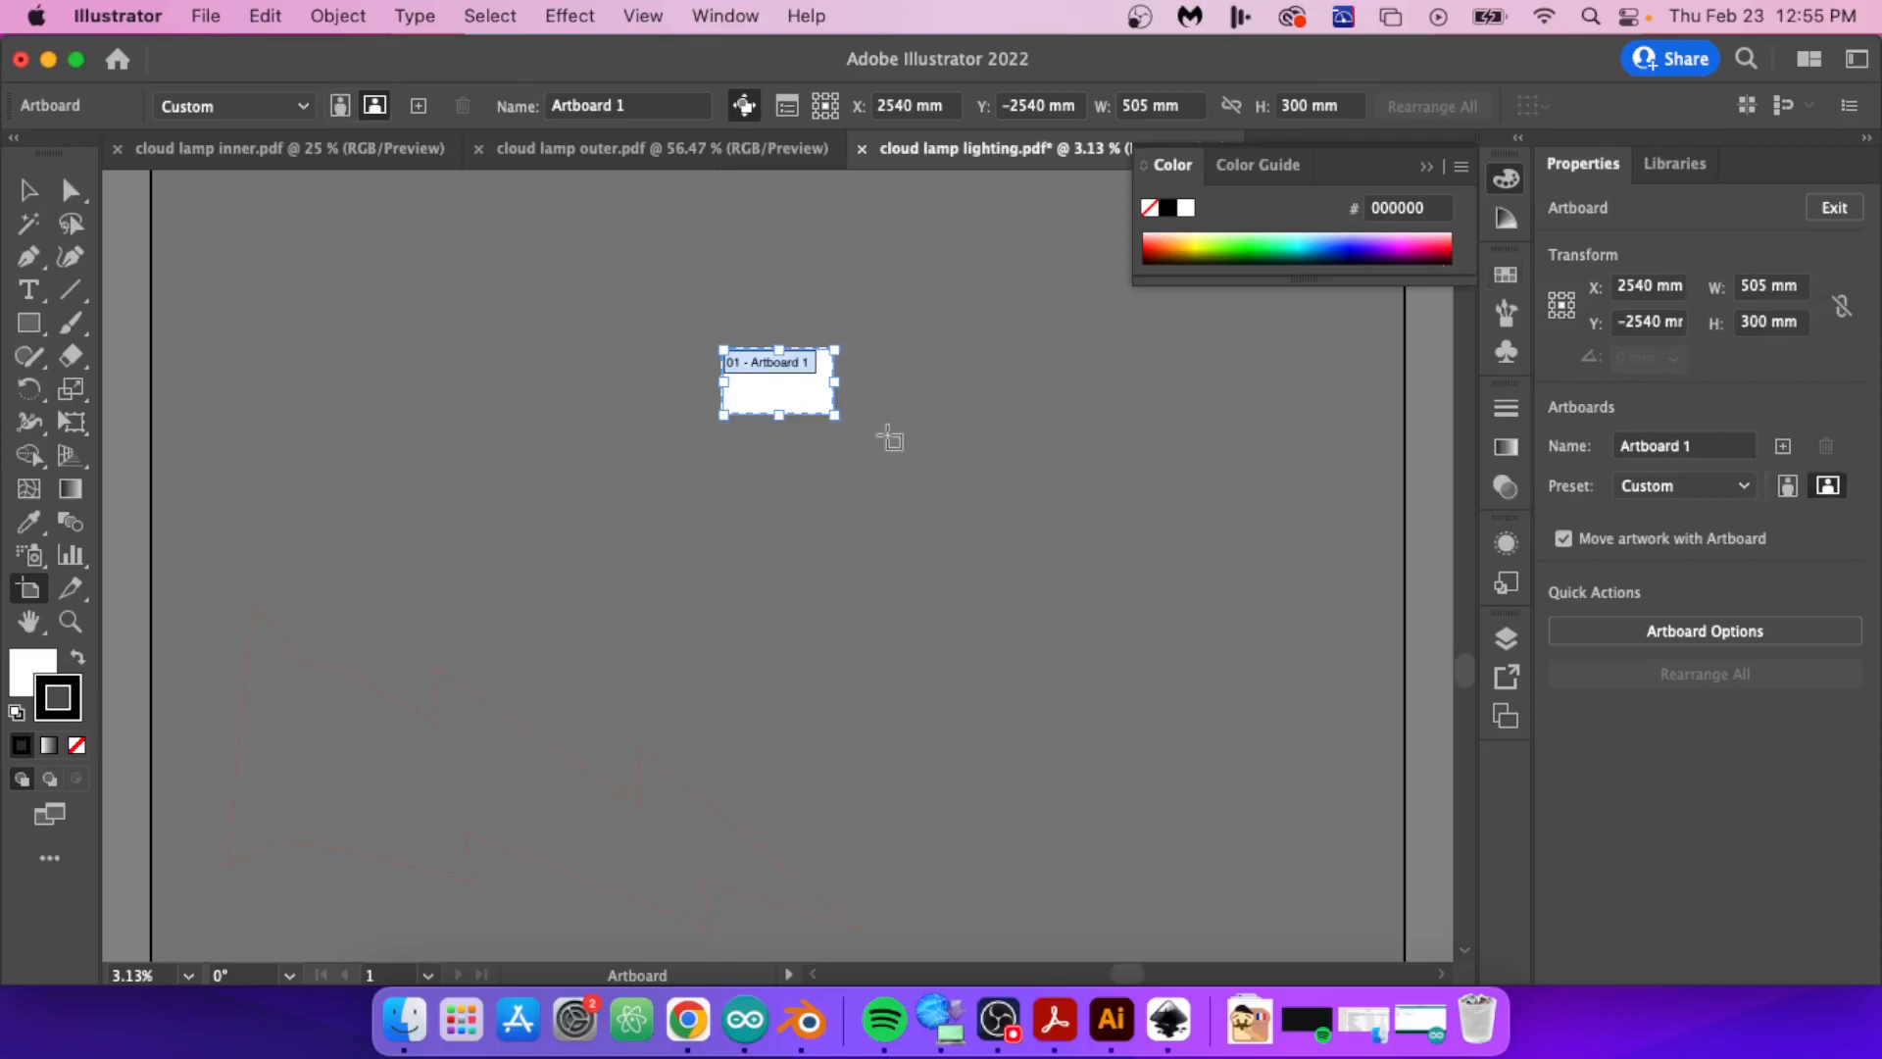
{"action": "key", "text": "Escape"}
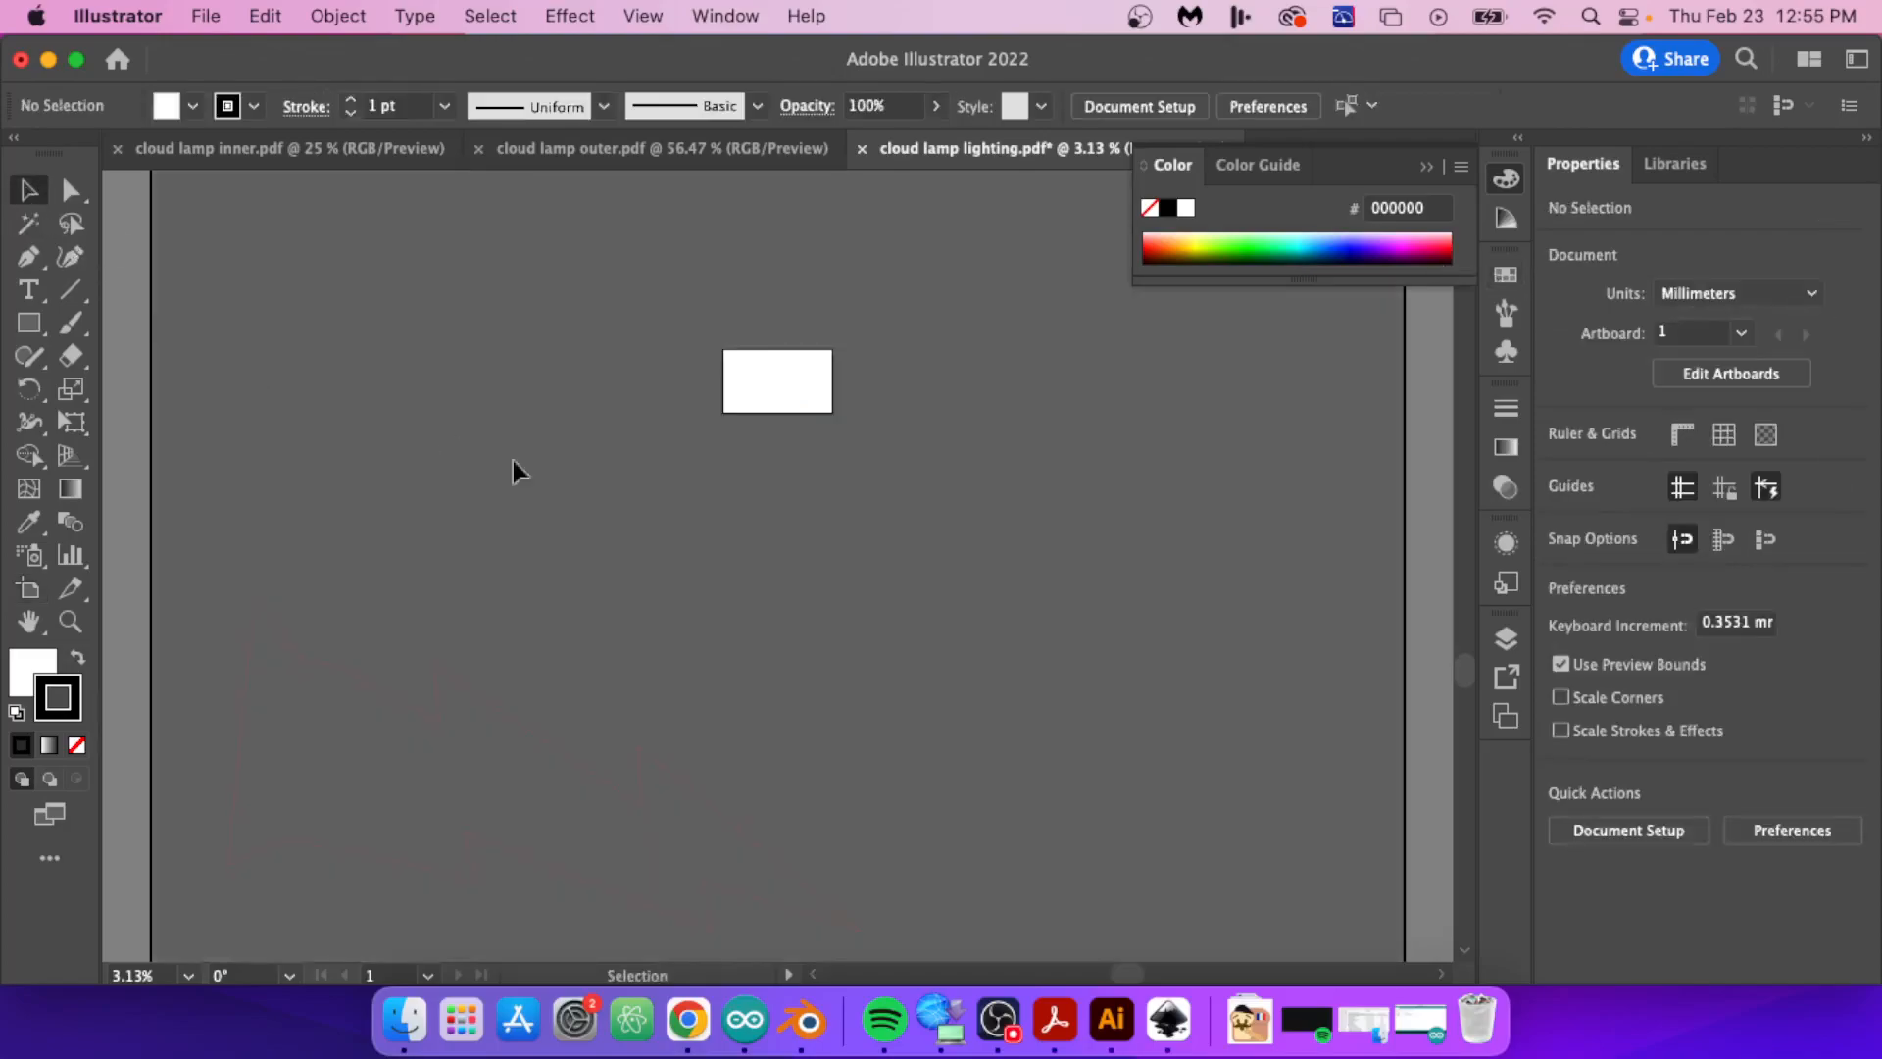
Step: Scale the lightning bolt uniformly to 10% and place it on the artboard
{"action": "key", "text": "super+a"}
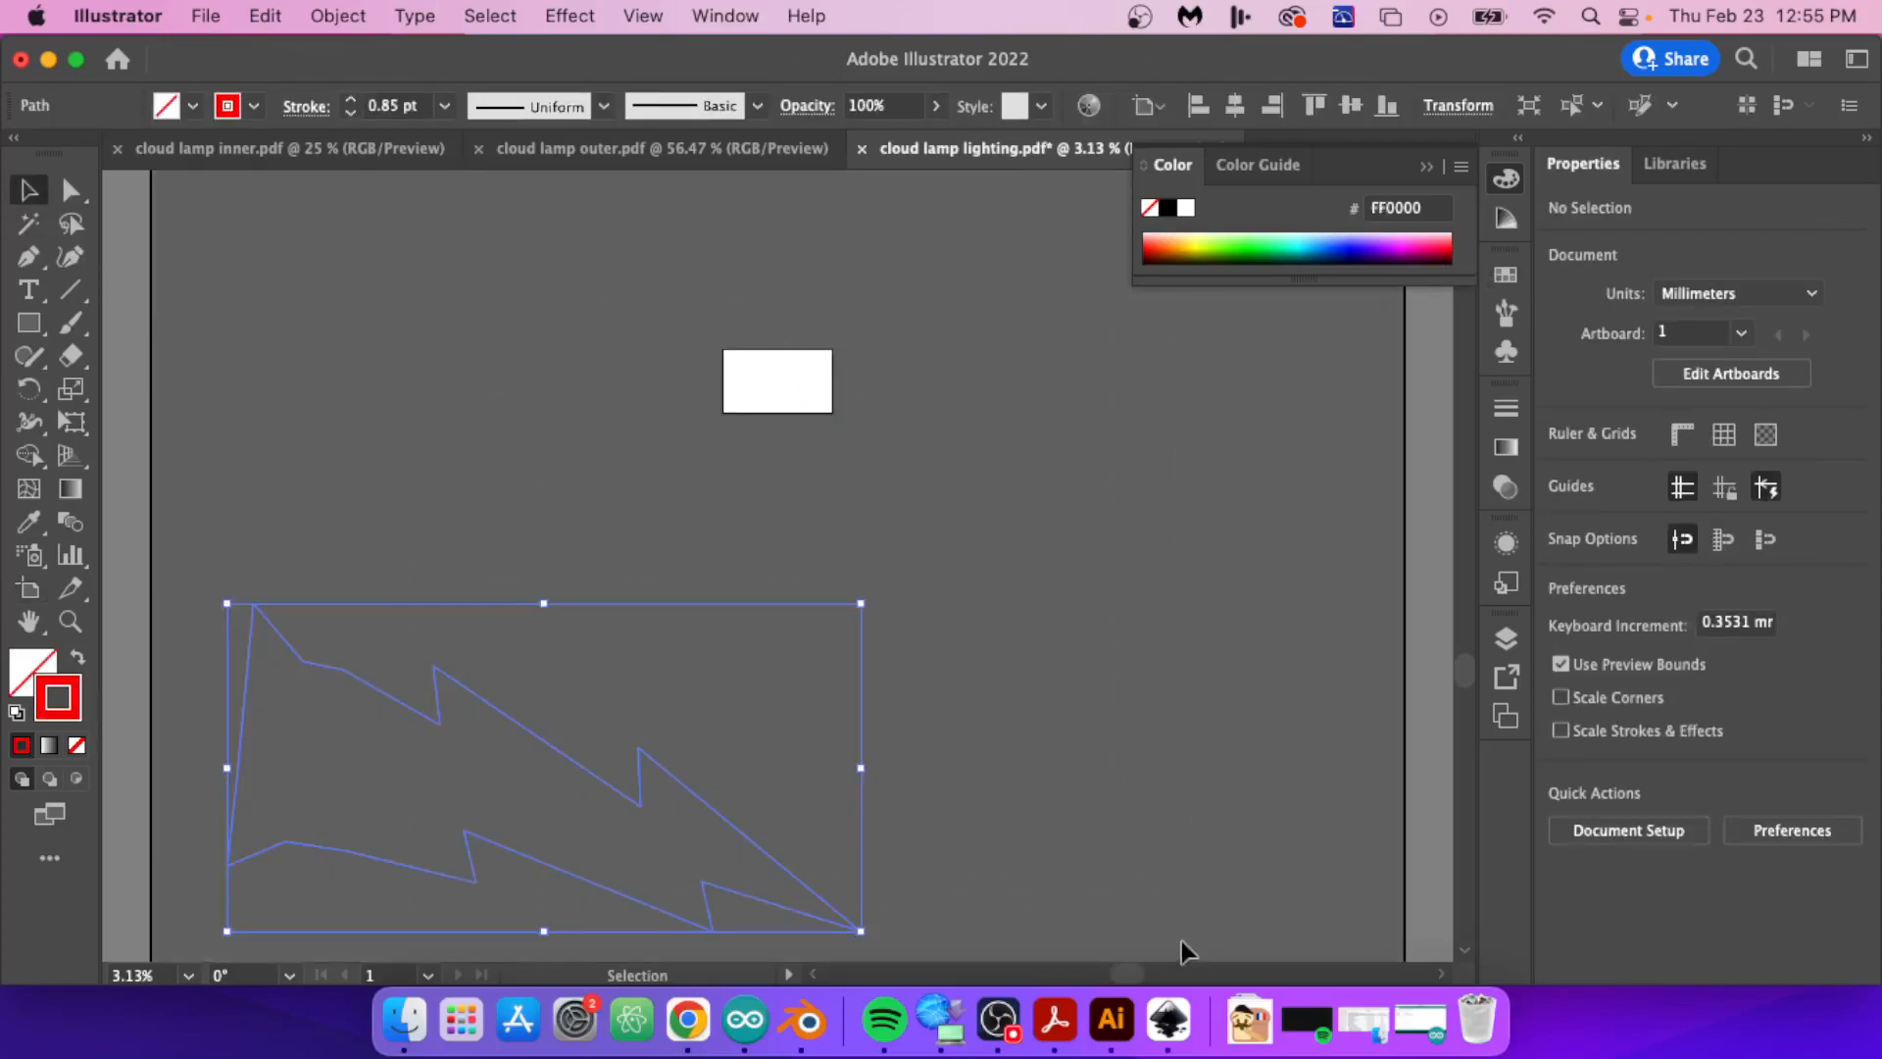
{"action": "left_click_drag", "start_coordinate": [525, 733], "coordinate": [772, 512]}
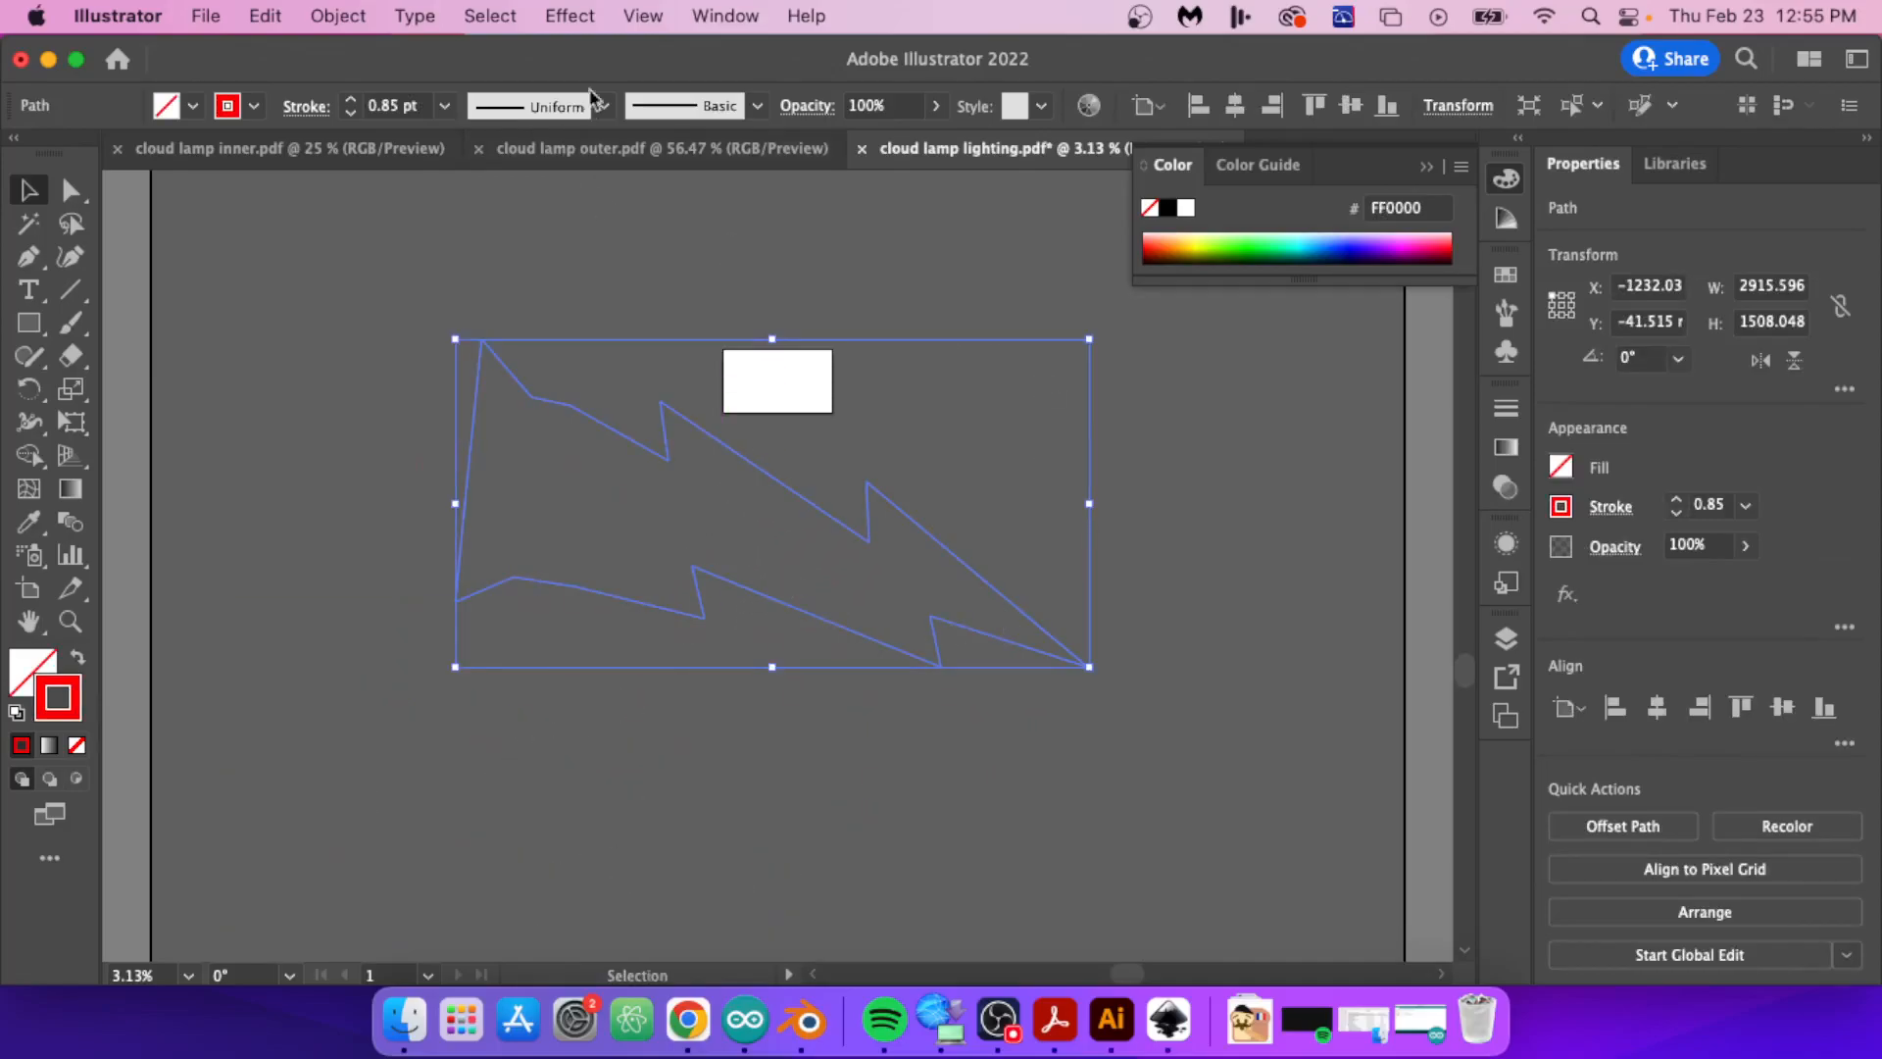
{"action": "left_click", "coordinate": [338, 16]}
{"action": "mouse_move", "coordinate": [441, 57]}
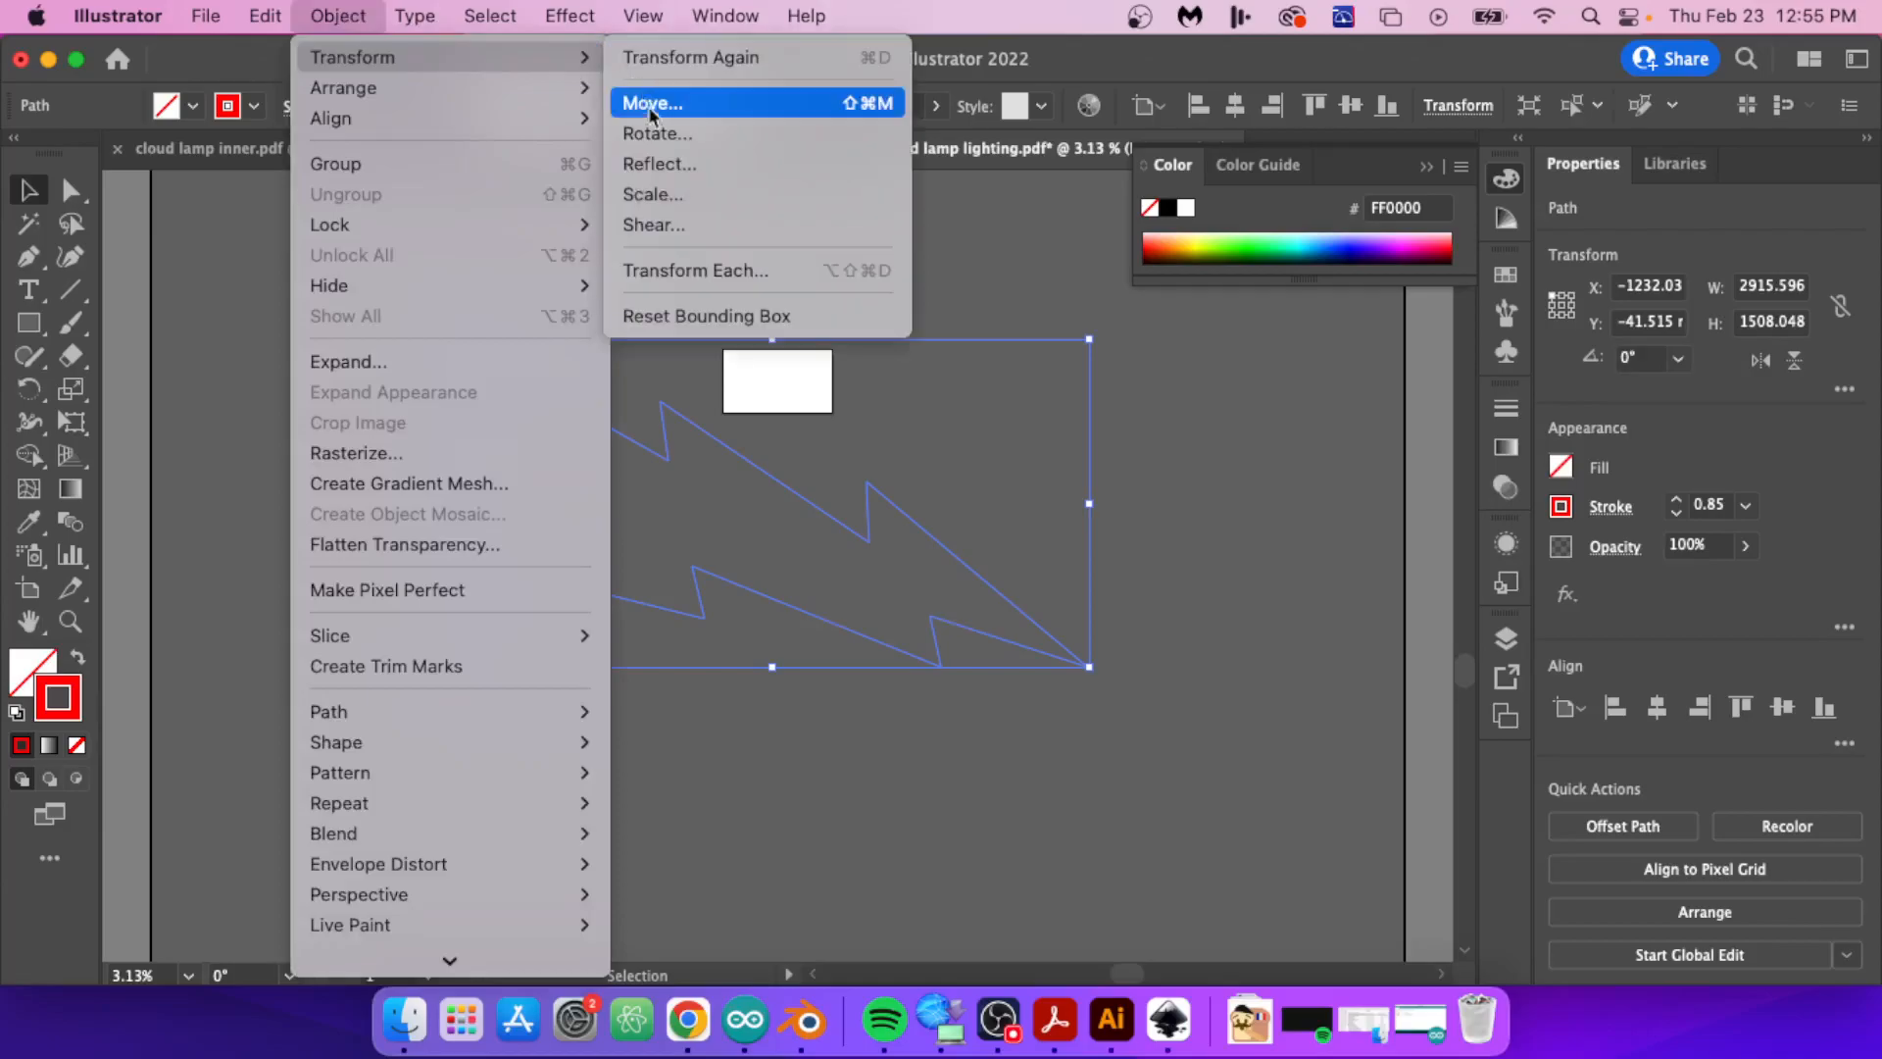
{"action": "left_click", "coordinate": [660, 193]}
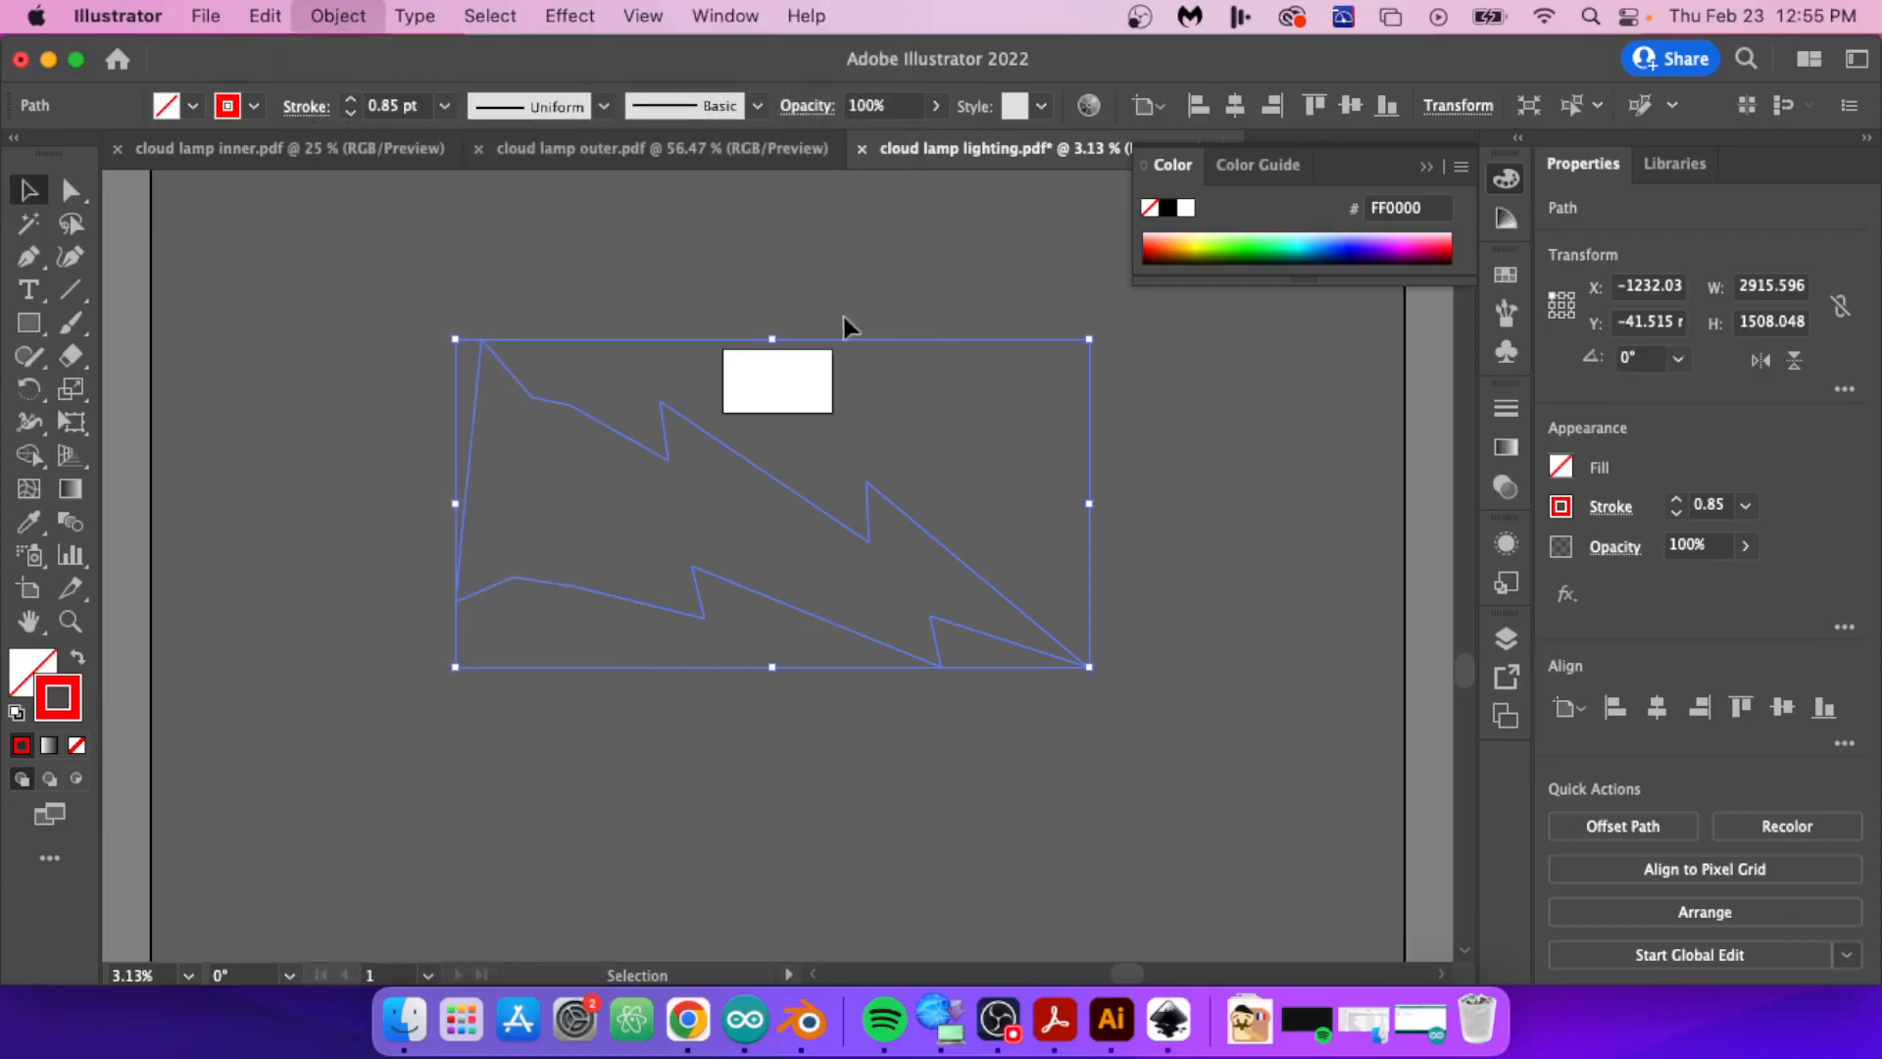
{"action": "left_click", "coordinate": [1079, 745]}
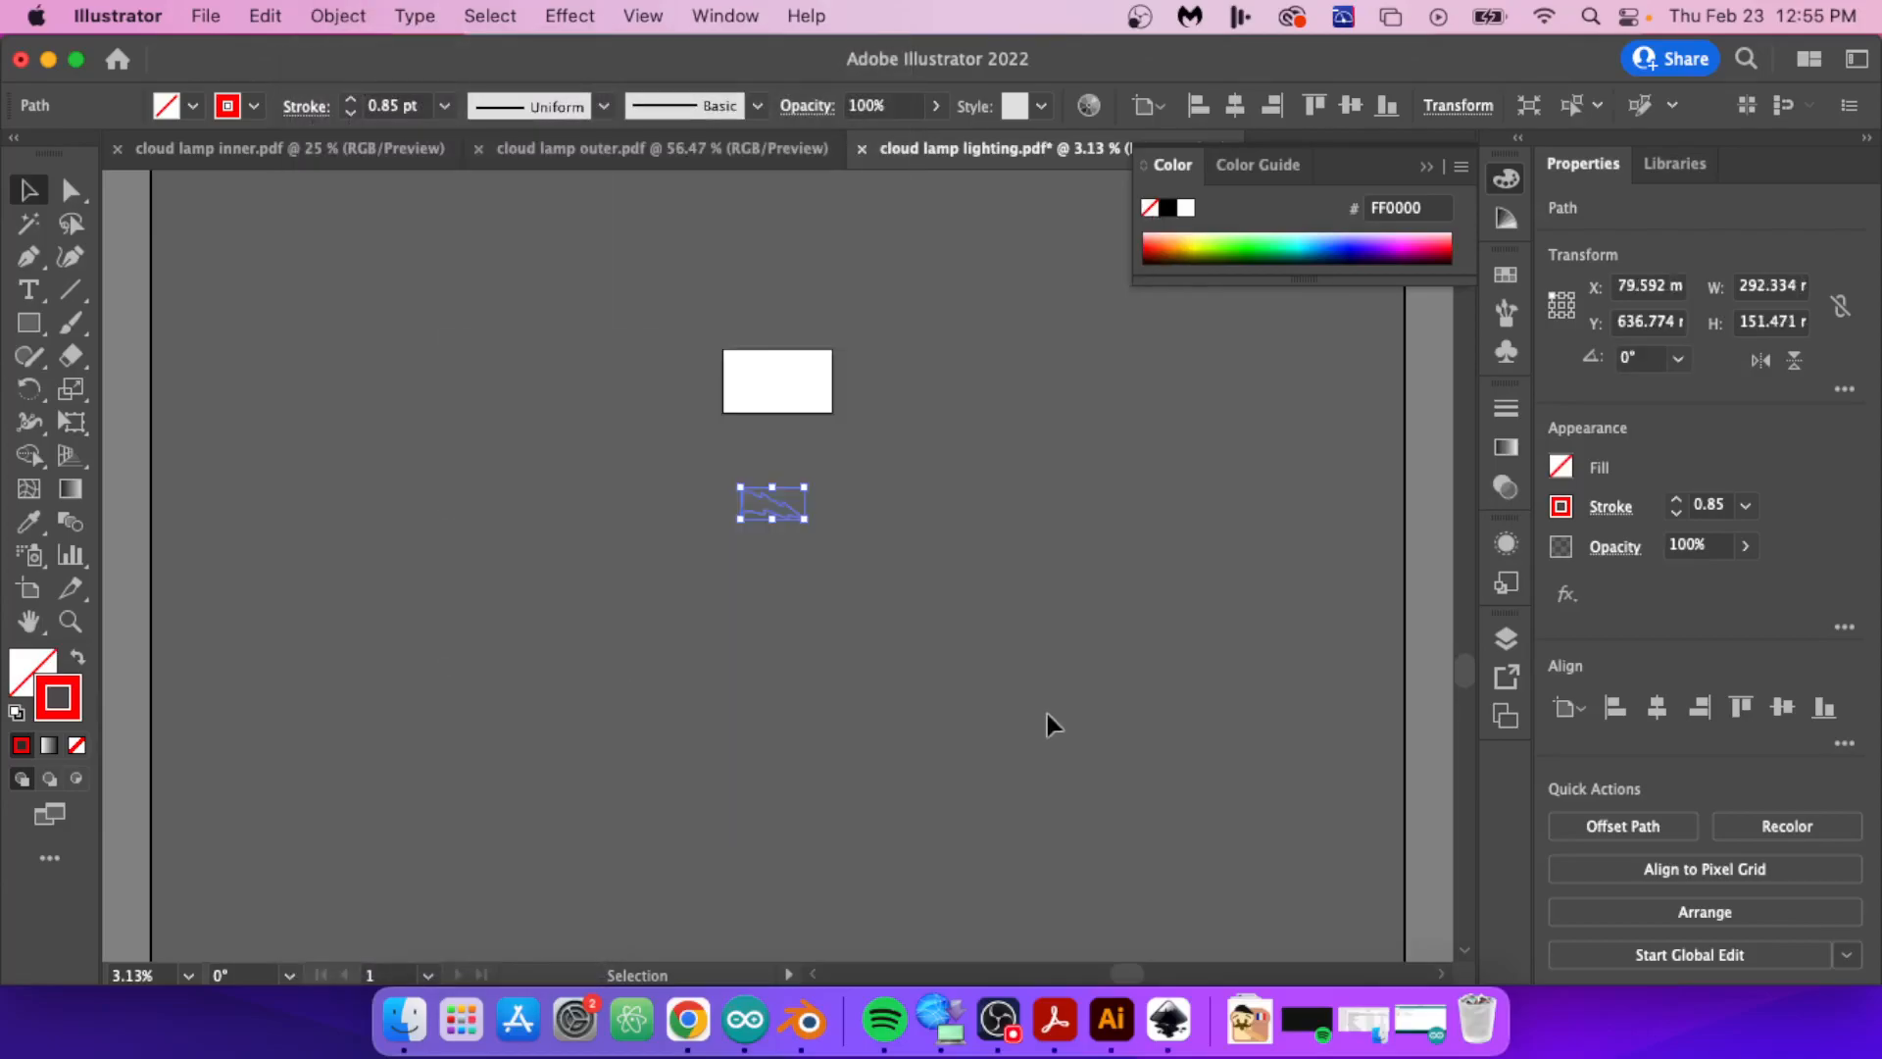
{"action": "left_click_drag", "start_coordinate": [777, 411], "coordinate": [756, 361]}
Step: Draw a reference rectangle about 19 mm wide beside the lightning bolt and set its height to 121 mm
{"action": "scroll", "coordinate": [743, 336], "scroll_direction": "up", "scroll_amount": 4, "text": "alt"}
{"action": "scroll", "coordinate": [775, 394], "scroll_direction": "up", "scroll_amount": 2, "text": "alt"}
{"action": "left_click", "coordinate": [35, 325]}
{"action": "left_click_drag", "start_coordinate": [565, 392], "coordinate": [597, 596]}
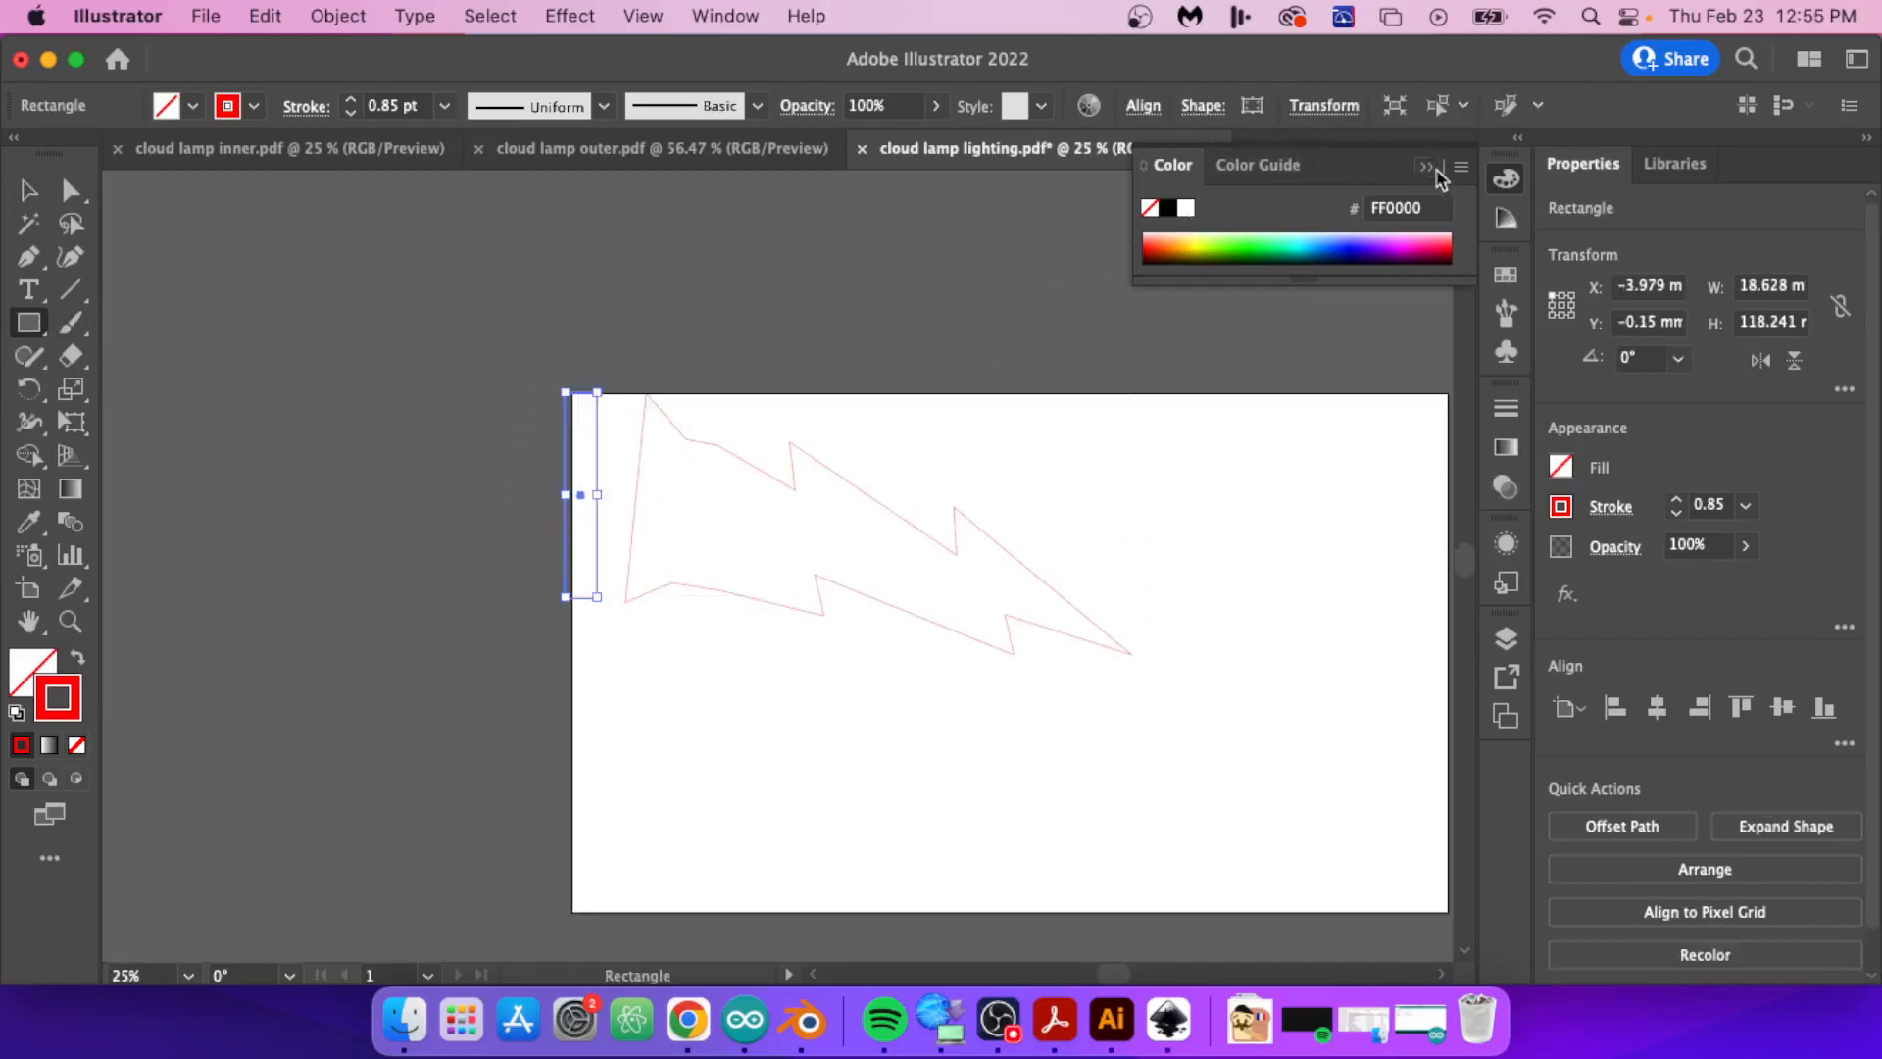
{"action": "left_click", "coordinate": [1772, 321]}
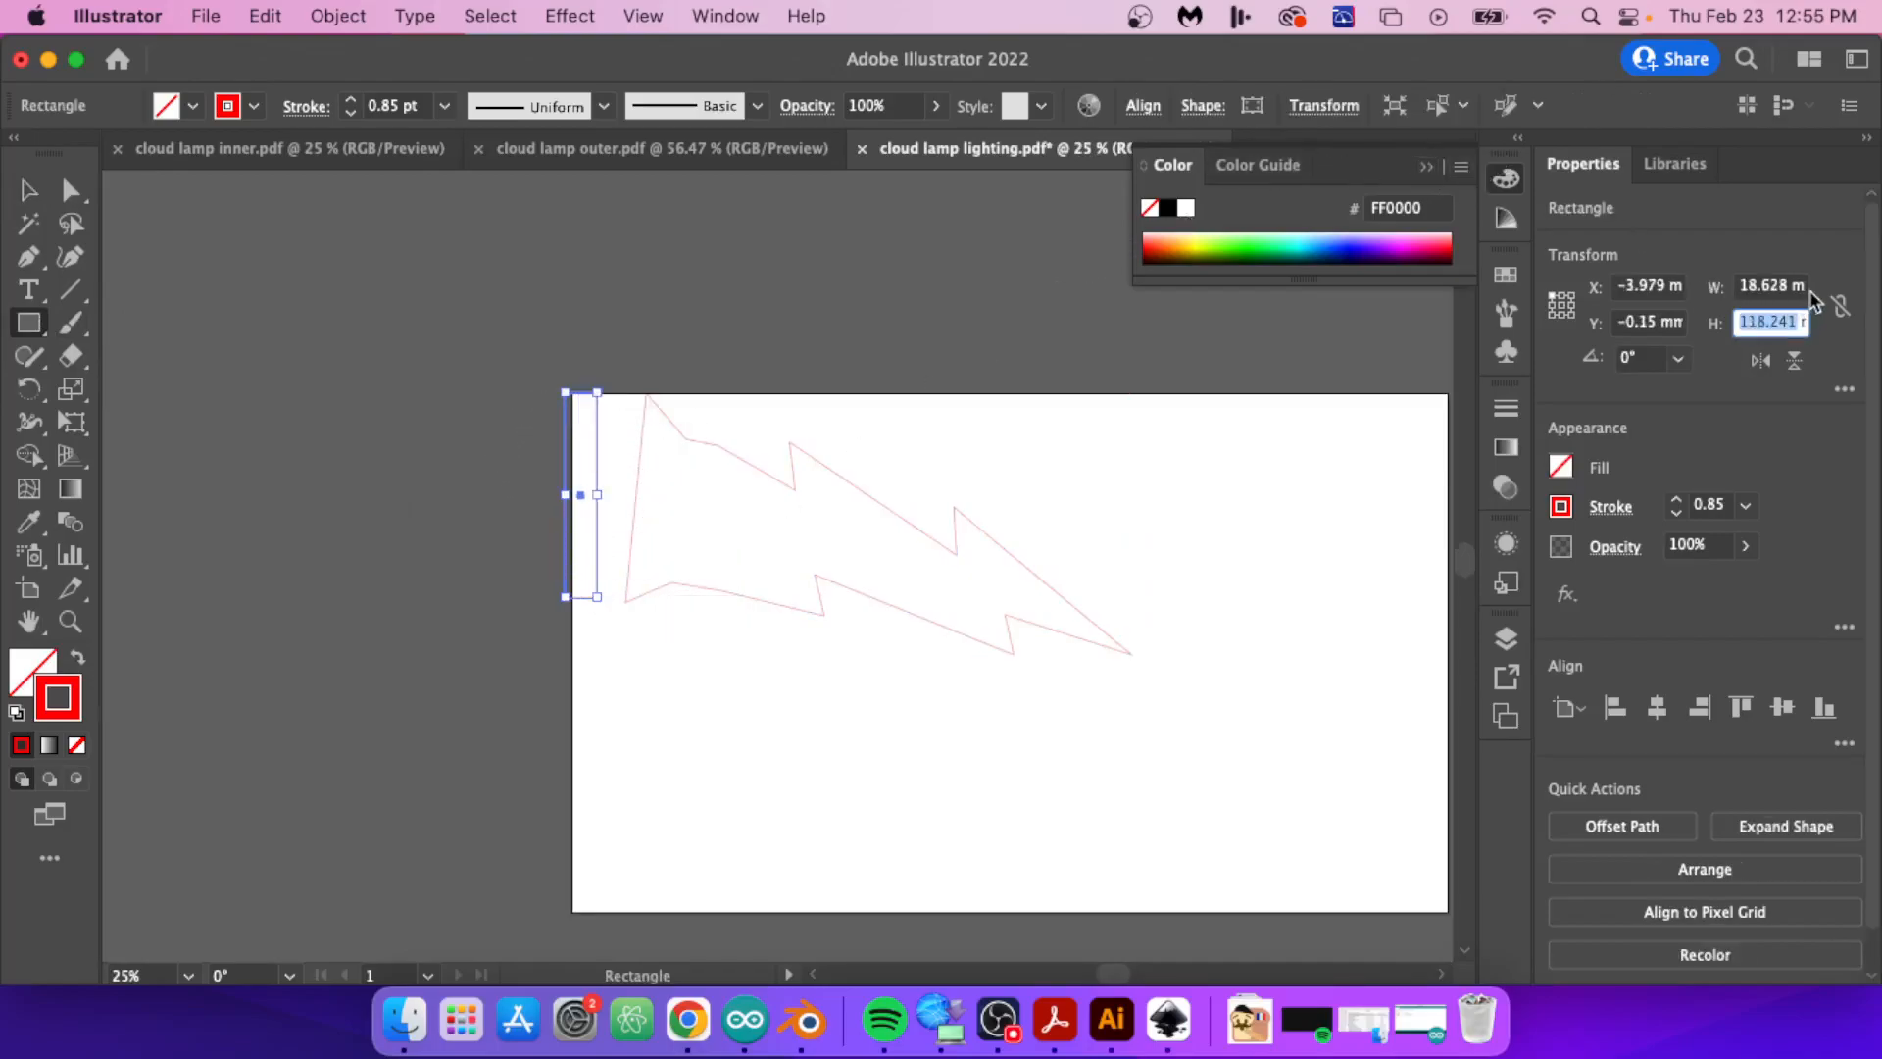
{"action": "type", "text": "121"}
{"action": "key", "text": "Return"}
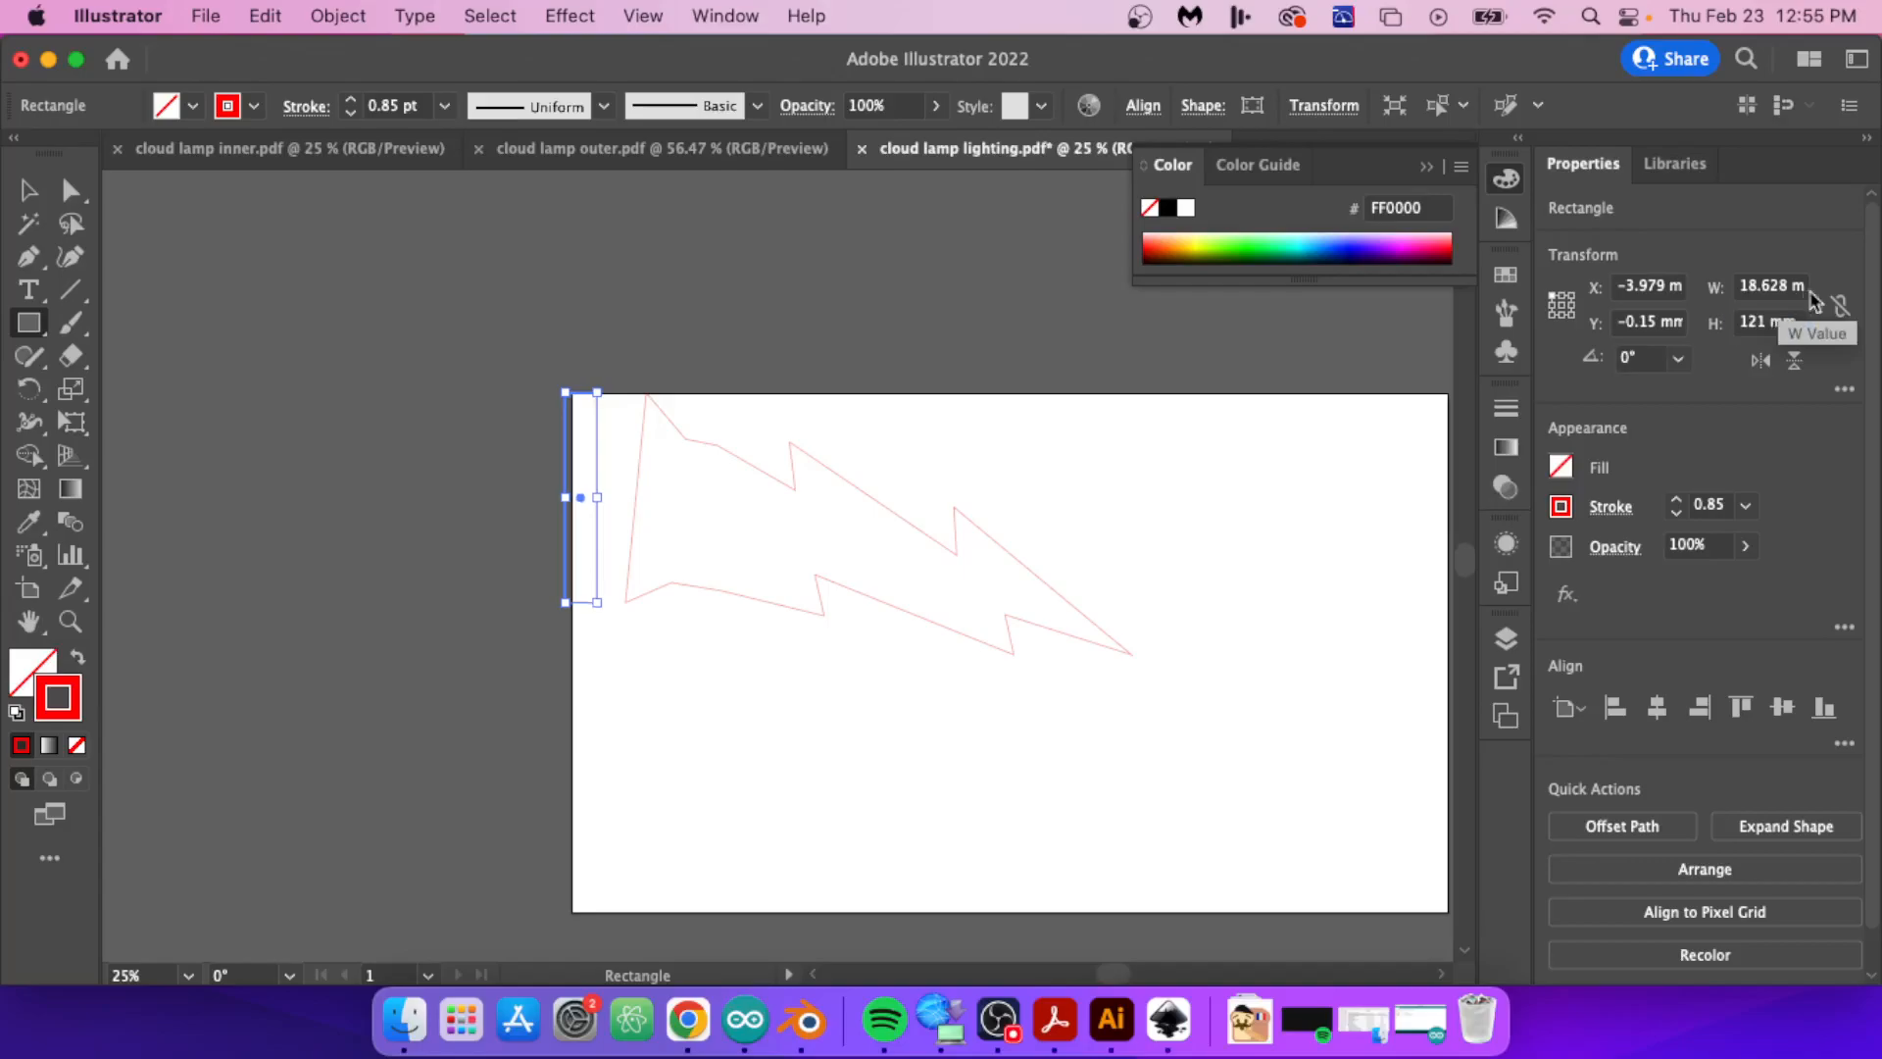
{"action": "key", "text": "v"}
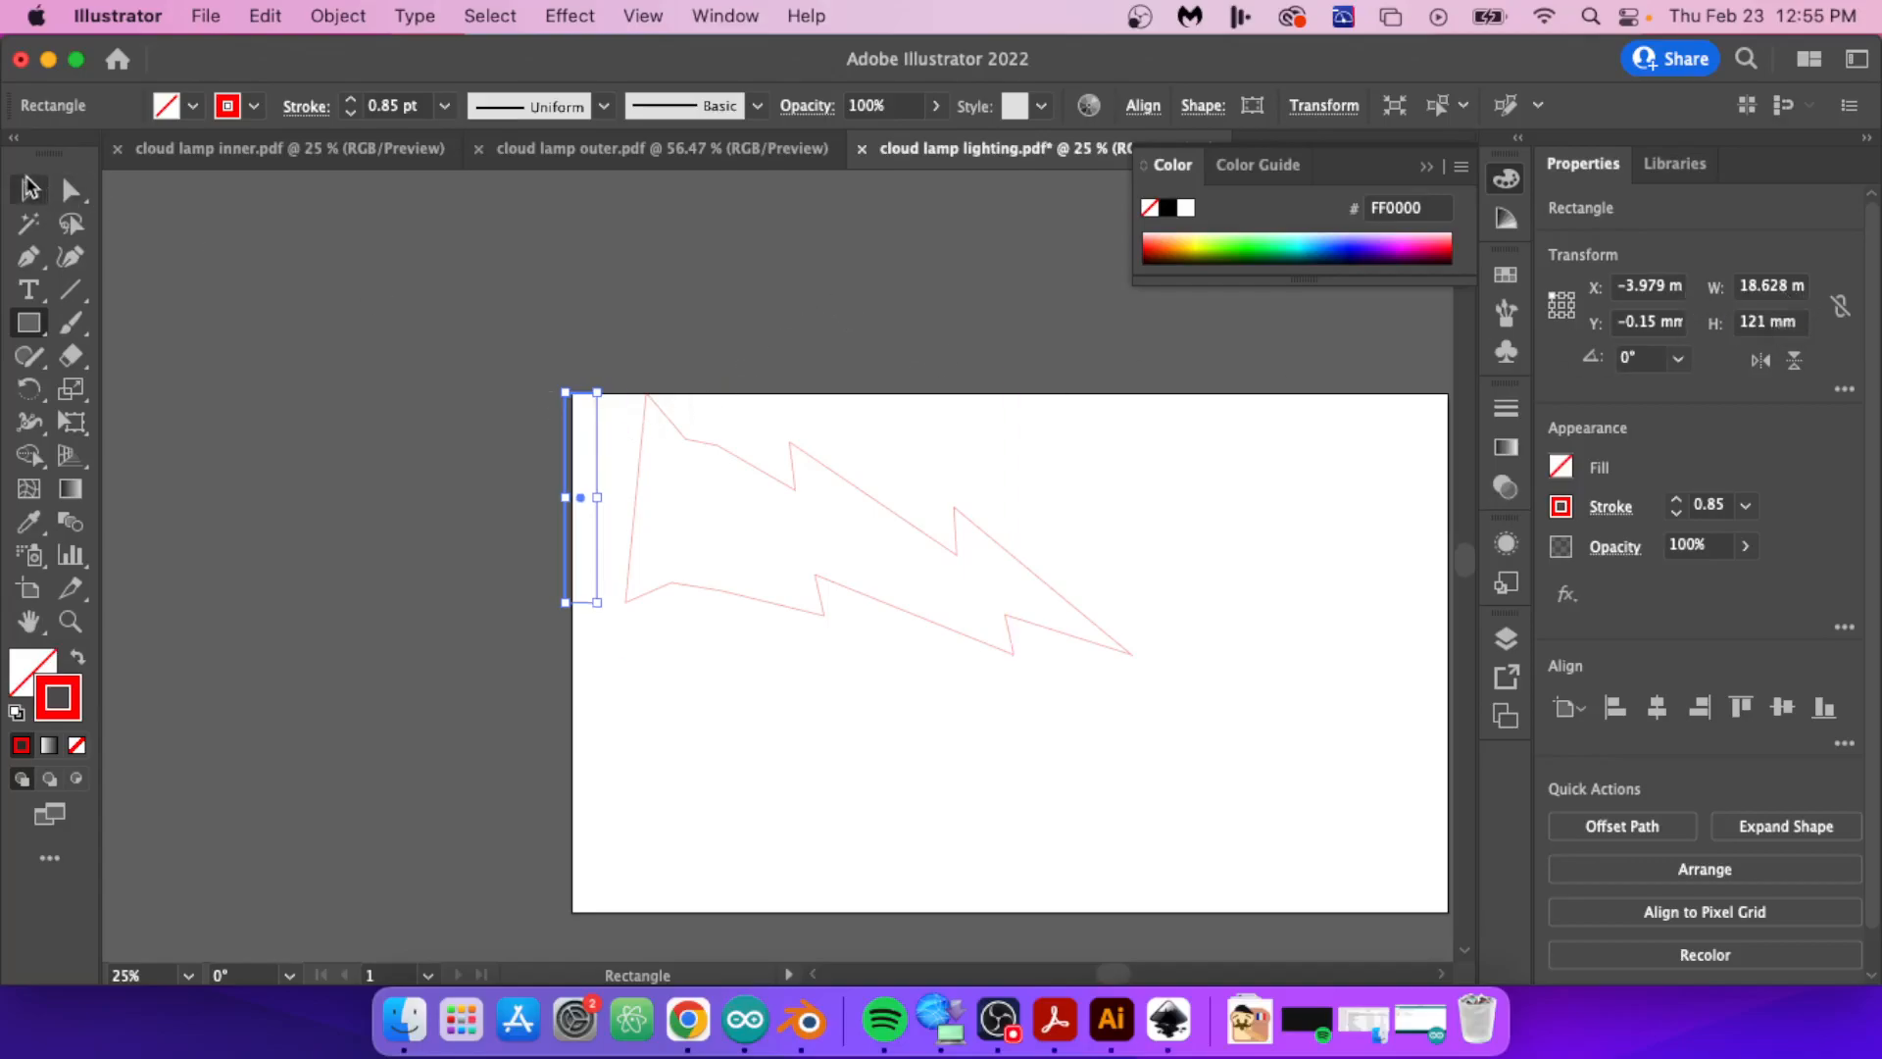
{"action": "left_click_drag", "start_coordinate": [589, 432], "coordinate": [500, 410]}
{"action": "left_click", "coordinate": [500, 412]}
Step: Rotate the lightning bolt about 13° counter-clockwise and fit it into the artboard's upper-left corner
{"action": "left_click_drag", "start_coordinate": [739, 460], "coordinate": [709, 477]}
{"action": "left_click_drag", "start_coordinate": [1113, 675], "coordinate": [1151, 609]}
{"action": "left_click_drag", "start_coordinate": [992, 547], "coordinate": [1004, 486]}
Step: Try placing a duplicate of the lightning bolt below the original, and undo the latest placement changes
{"action": "left_click_drag", "start_coordinate": [996, 579], "coordinate": [1000, 795]}
{"action": "left_click_drag", "start_coordinate": [1108, 517], "coordinate": [1115, 525]}
{"action": "key", "text": "a"}
{"action": "key", "text": "super+z"}
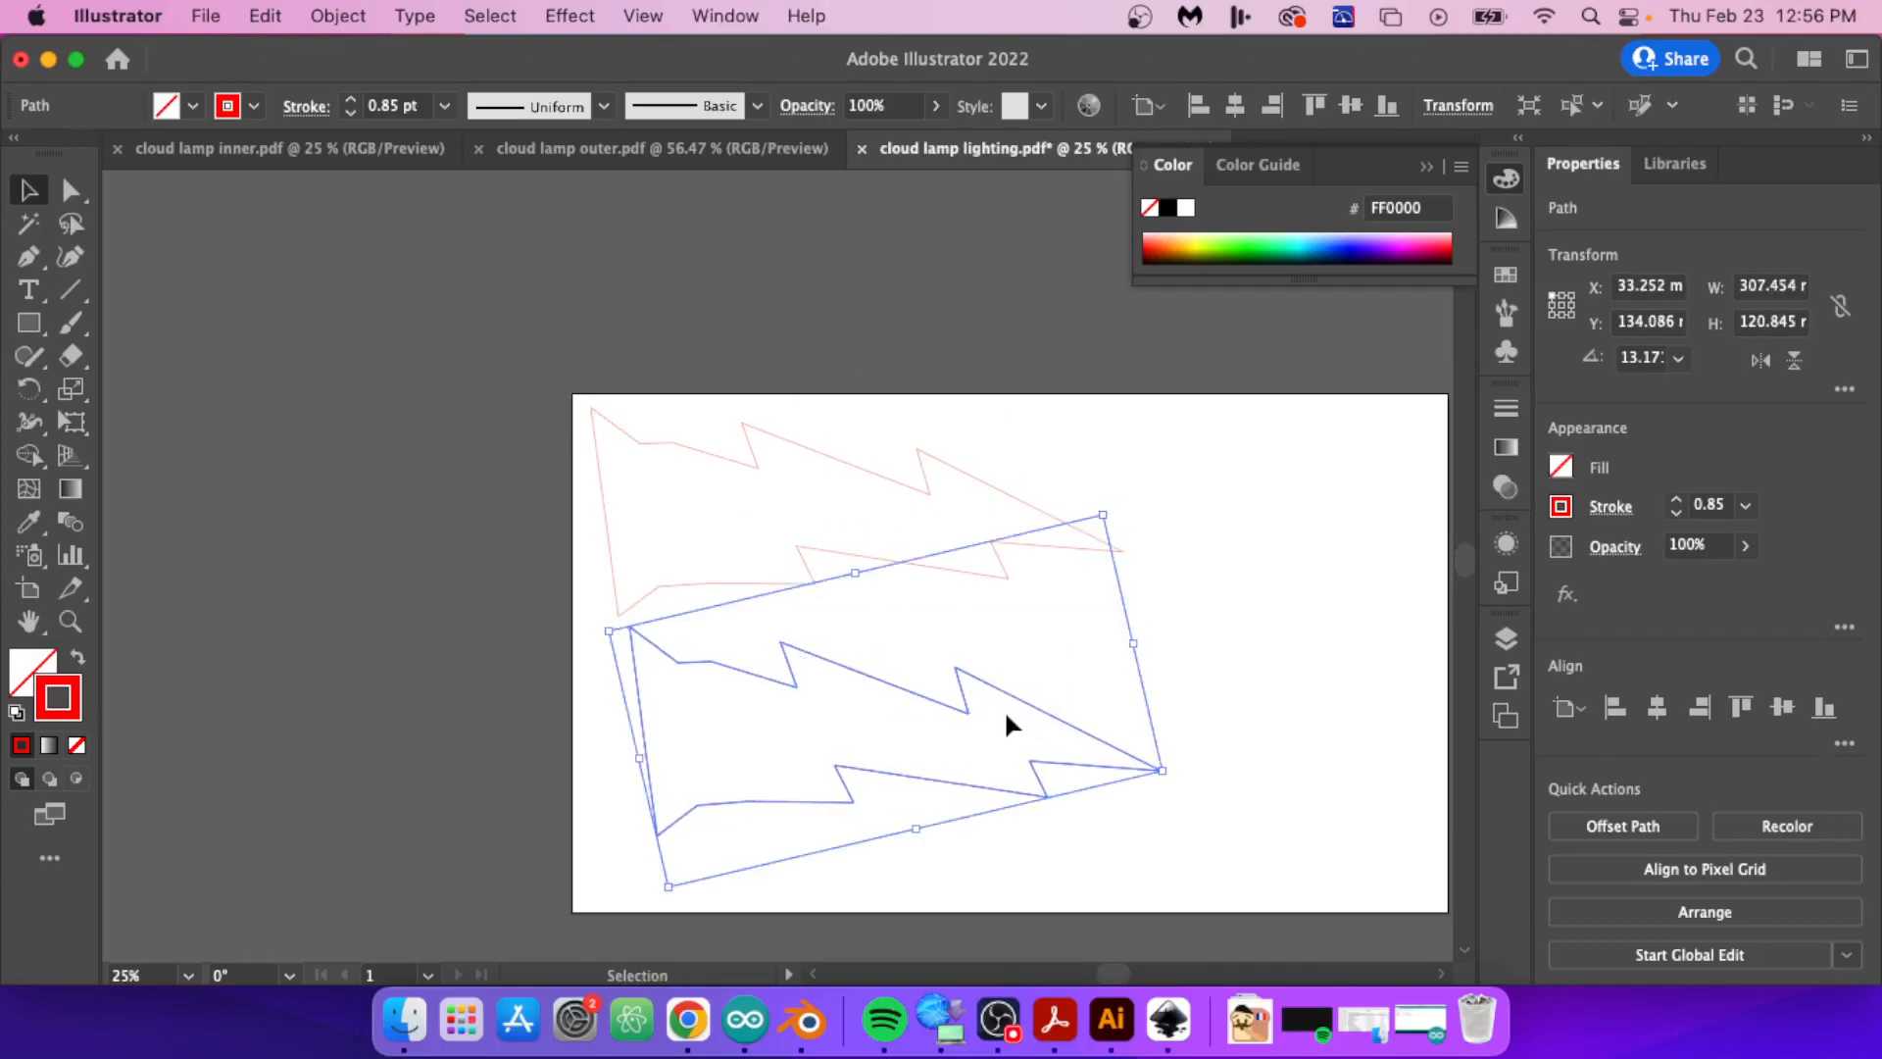
{"action": "key", "text": "super+z"}
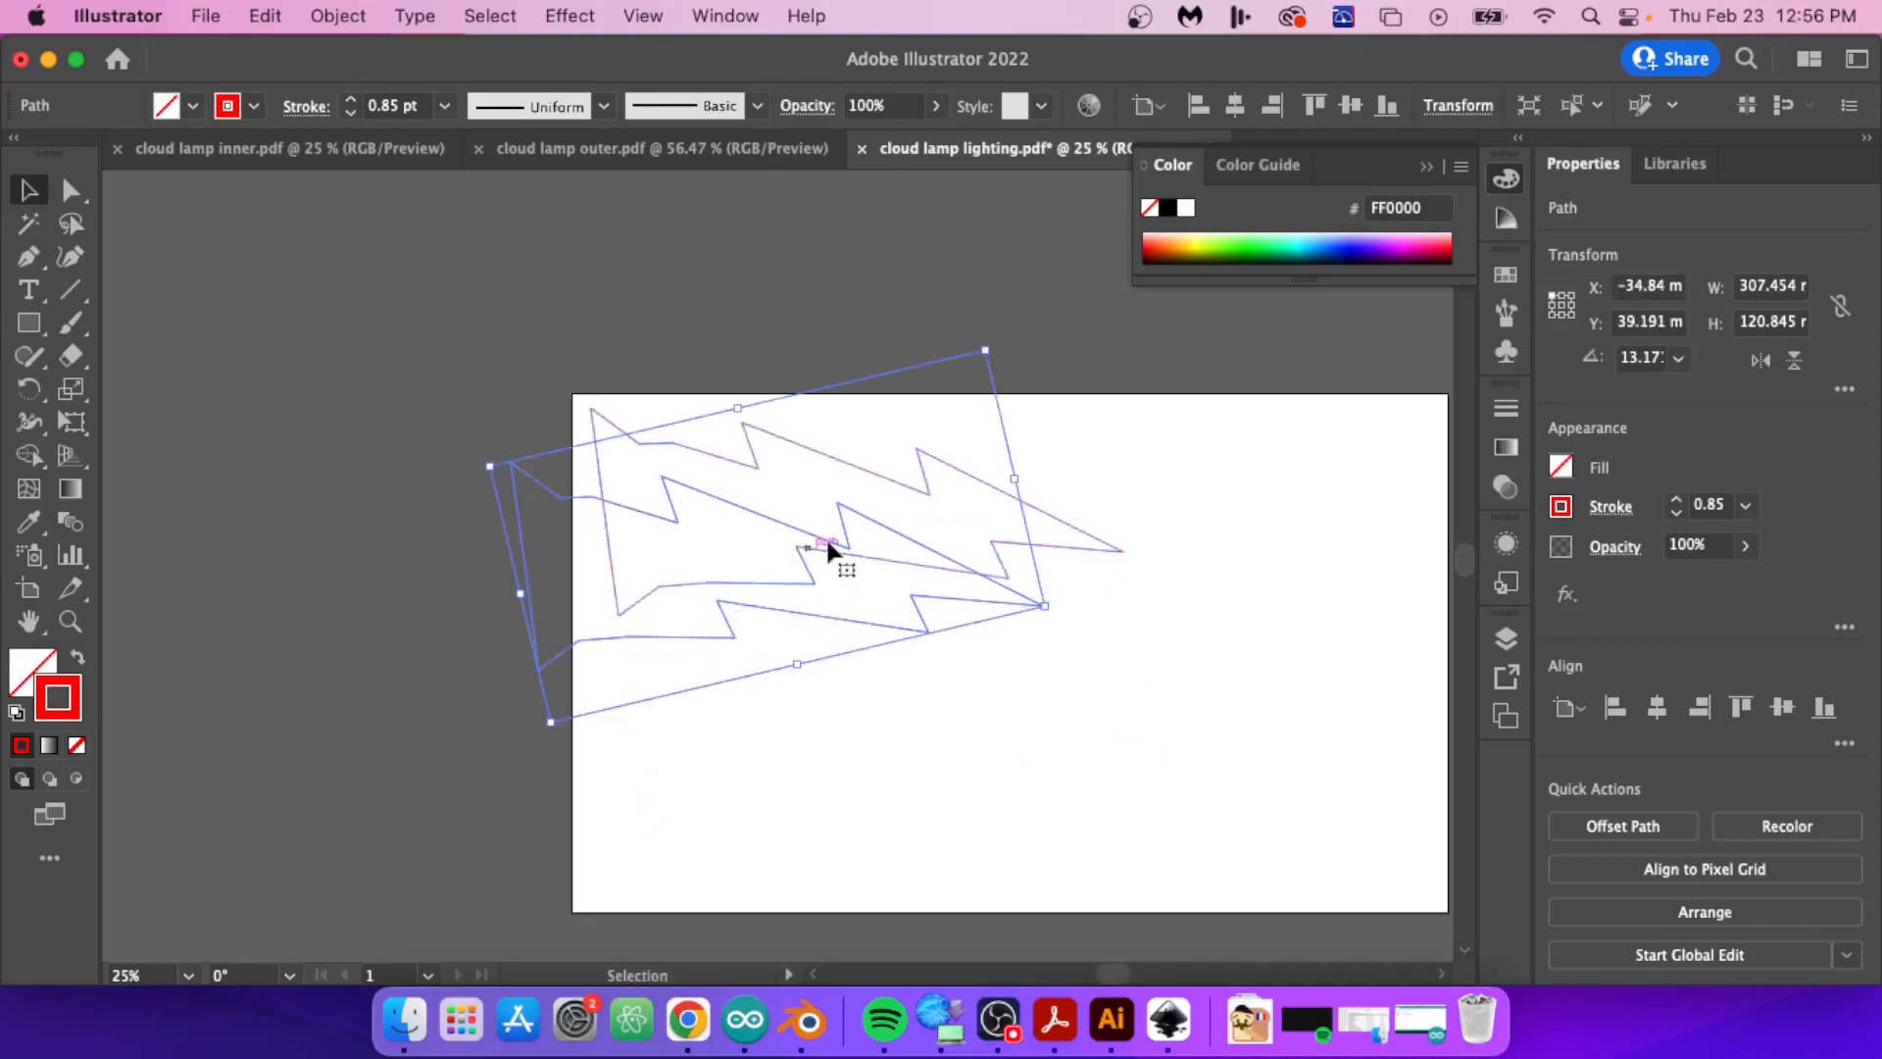
{"action": "key", "text": "super+z"}
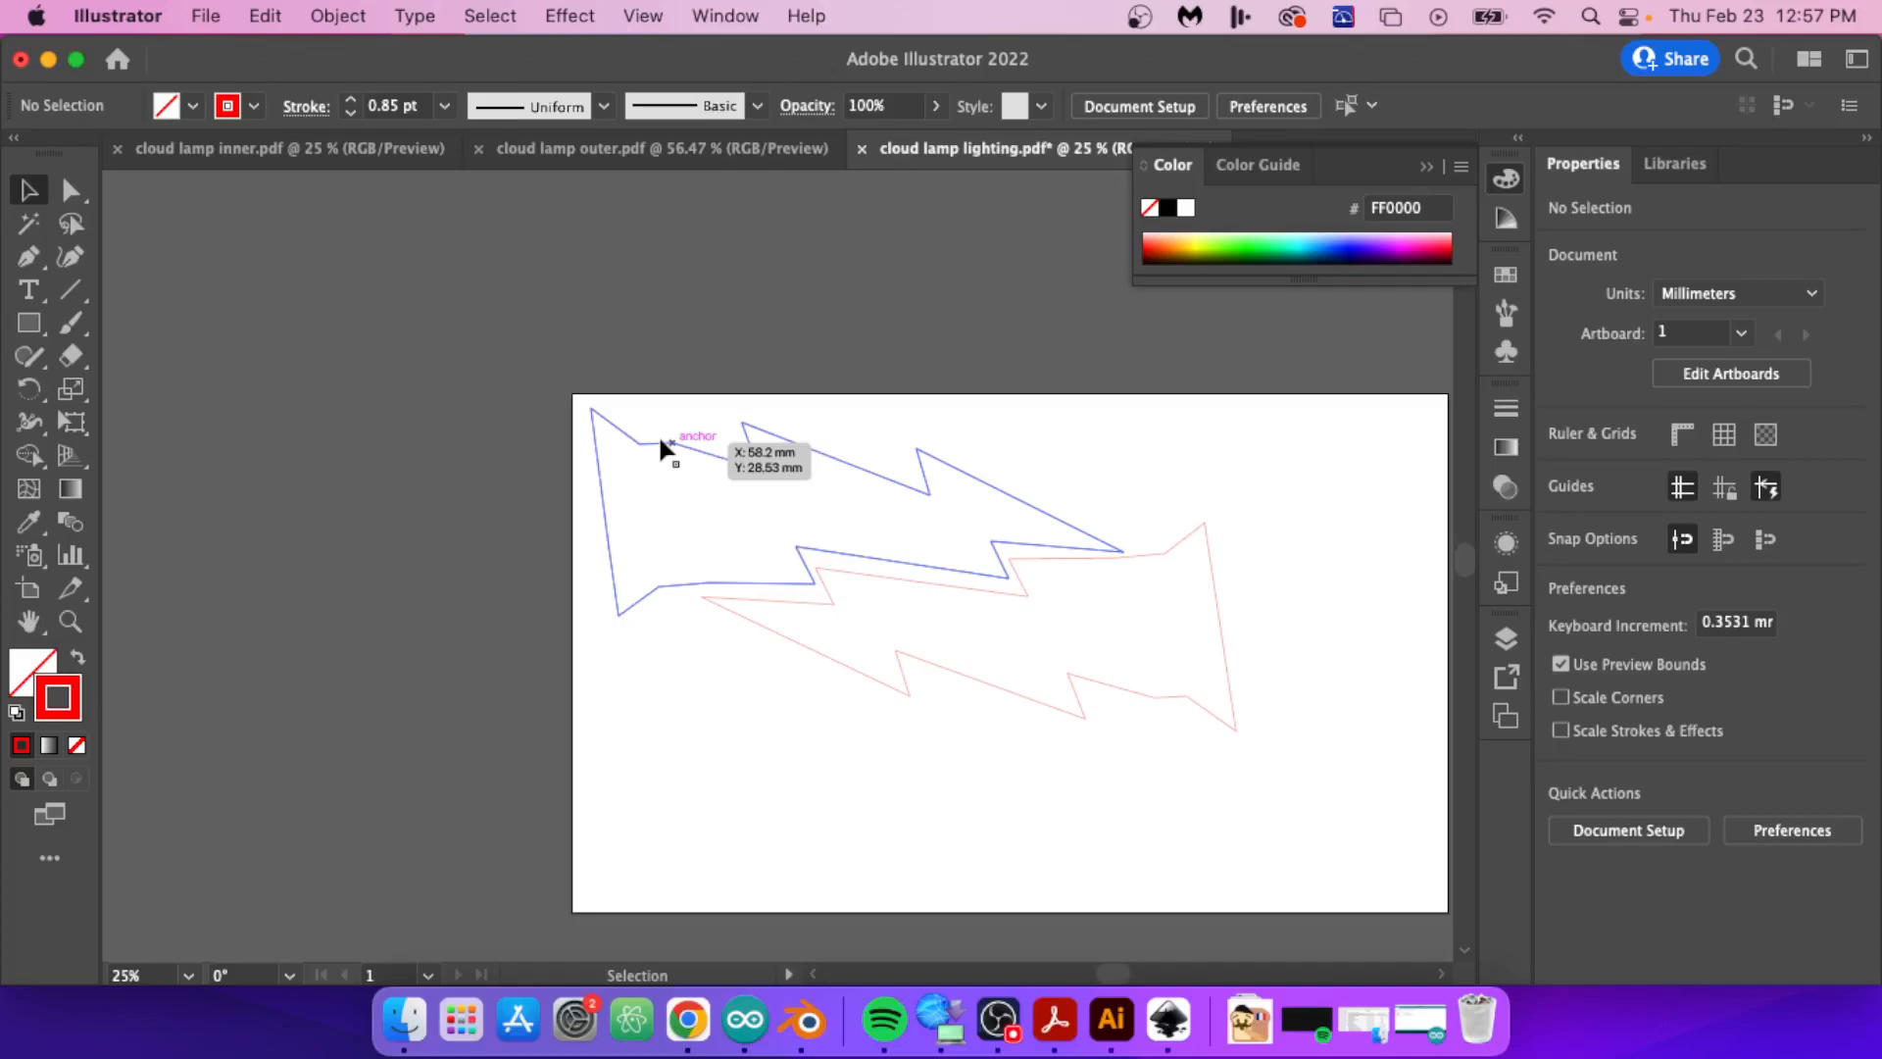
Step: Select both lightning bolts and set their stroke weight to 0.072 pt
{"action": "left_click", "coordinate": [660, 443]}
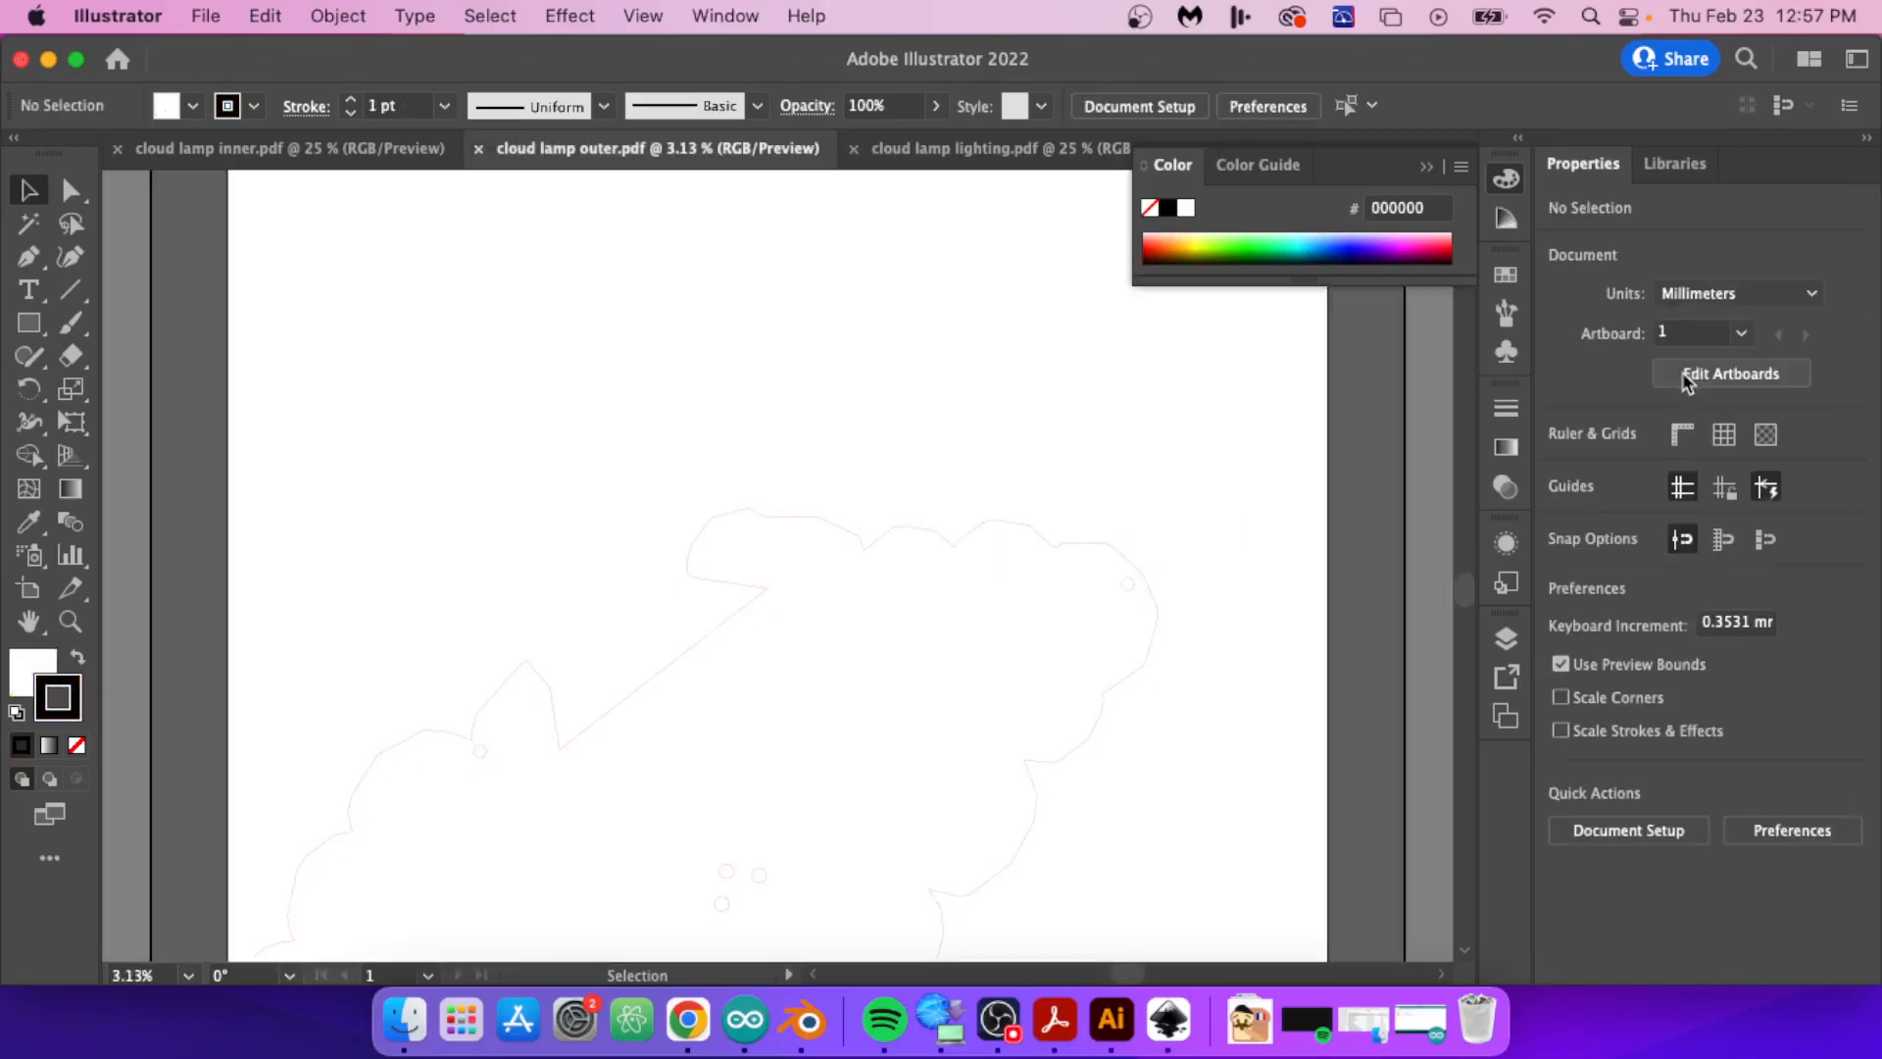
Step: In cloud lamp outer.pdf, shrink the artboard to match the lightning file's and group the cloud outline with all its holes
{"action": "left_click", "coordinate": [1683, 377]}
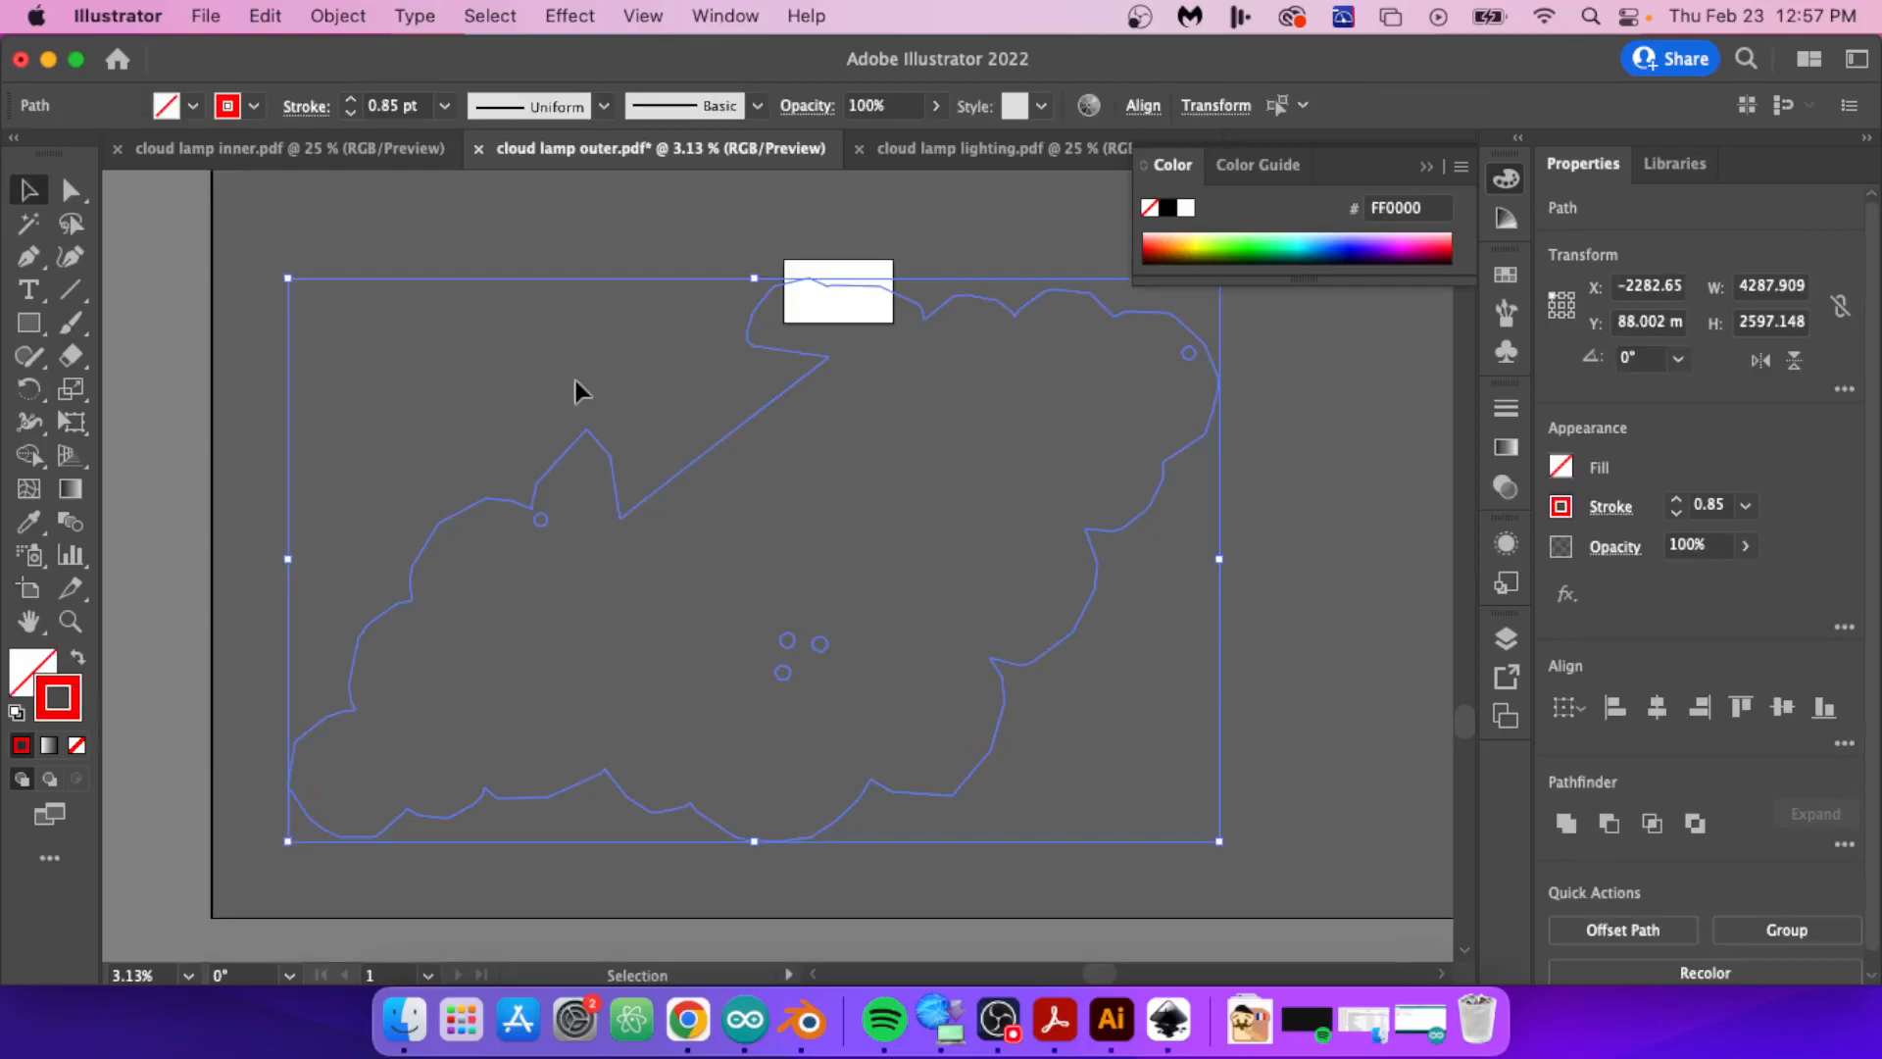
{"action": "left_click", "coordinate": [1282, 888]}
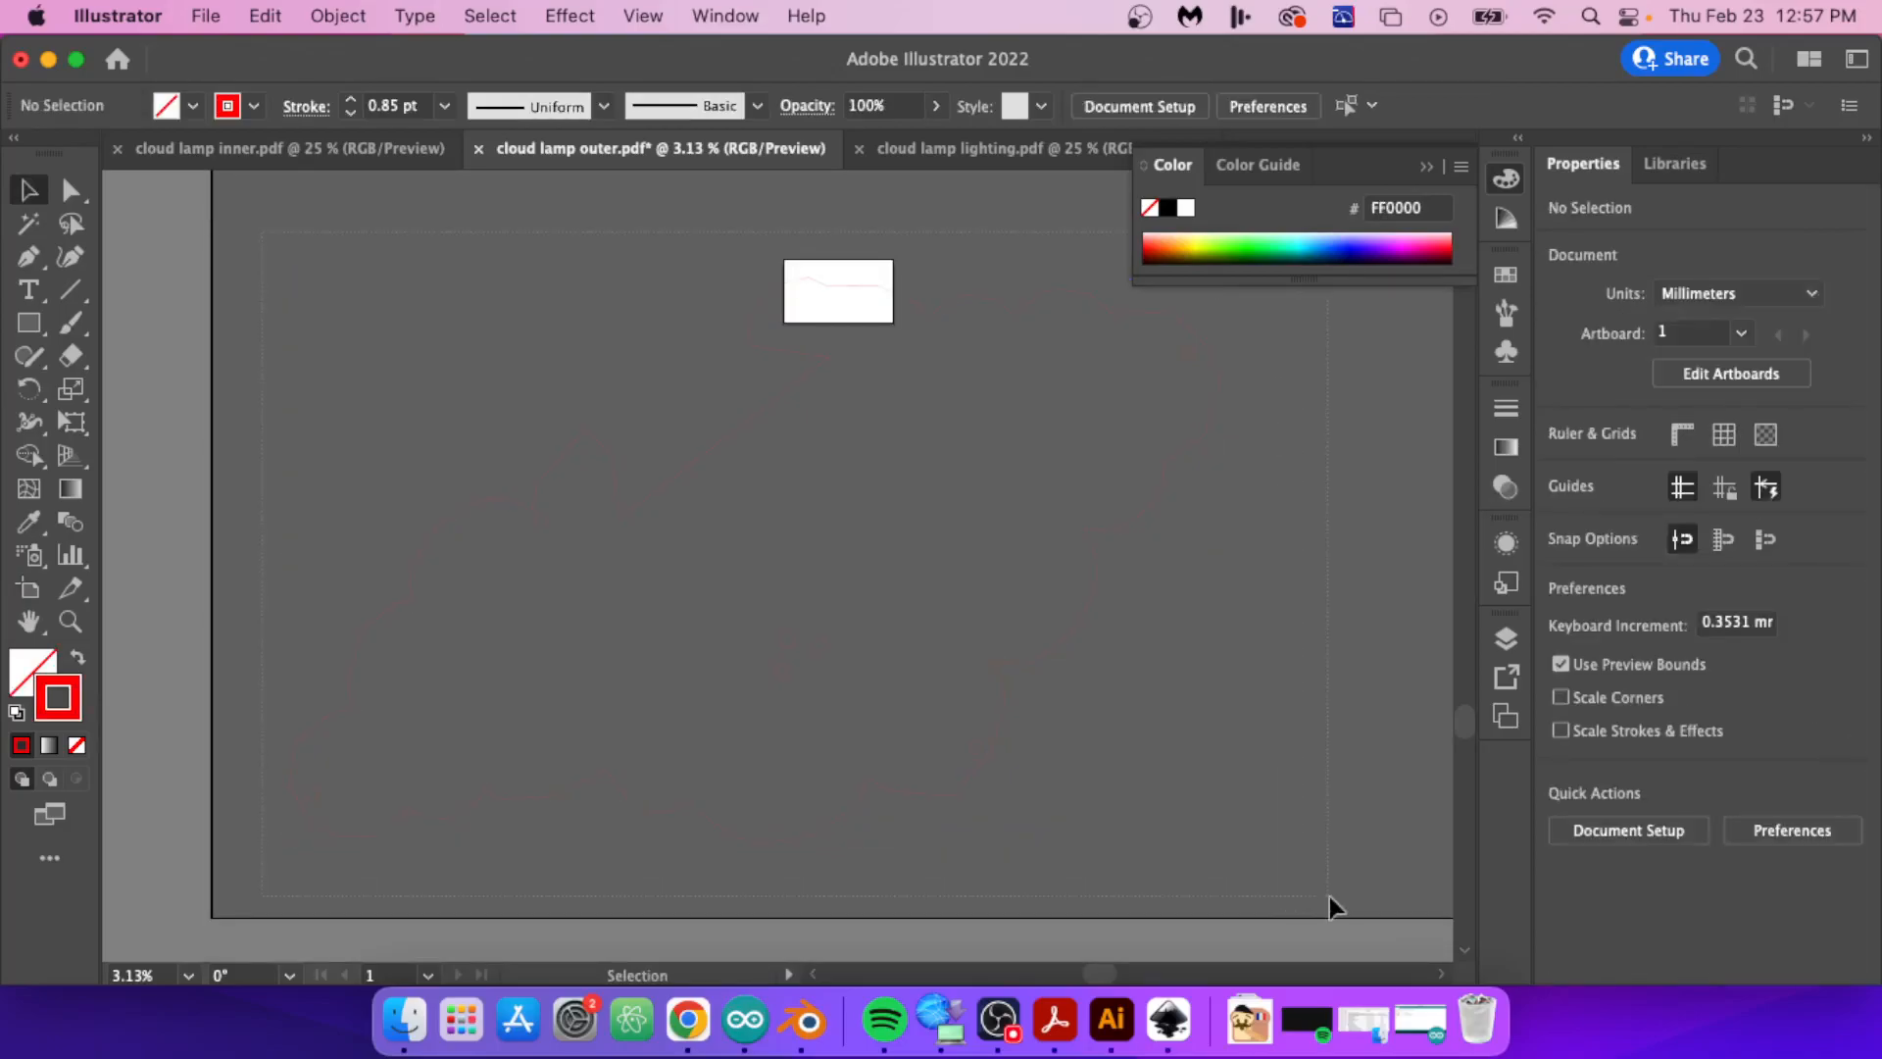
{"action": "left_click", "coordinate": [312, 792]}
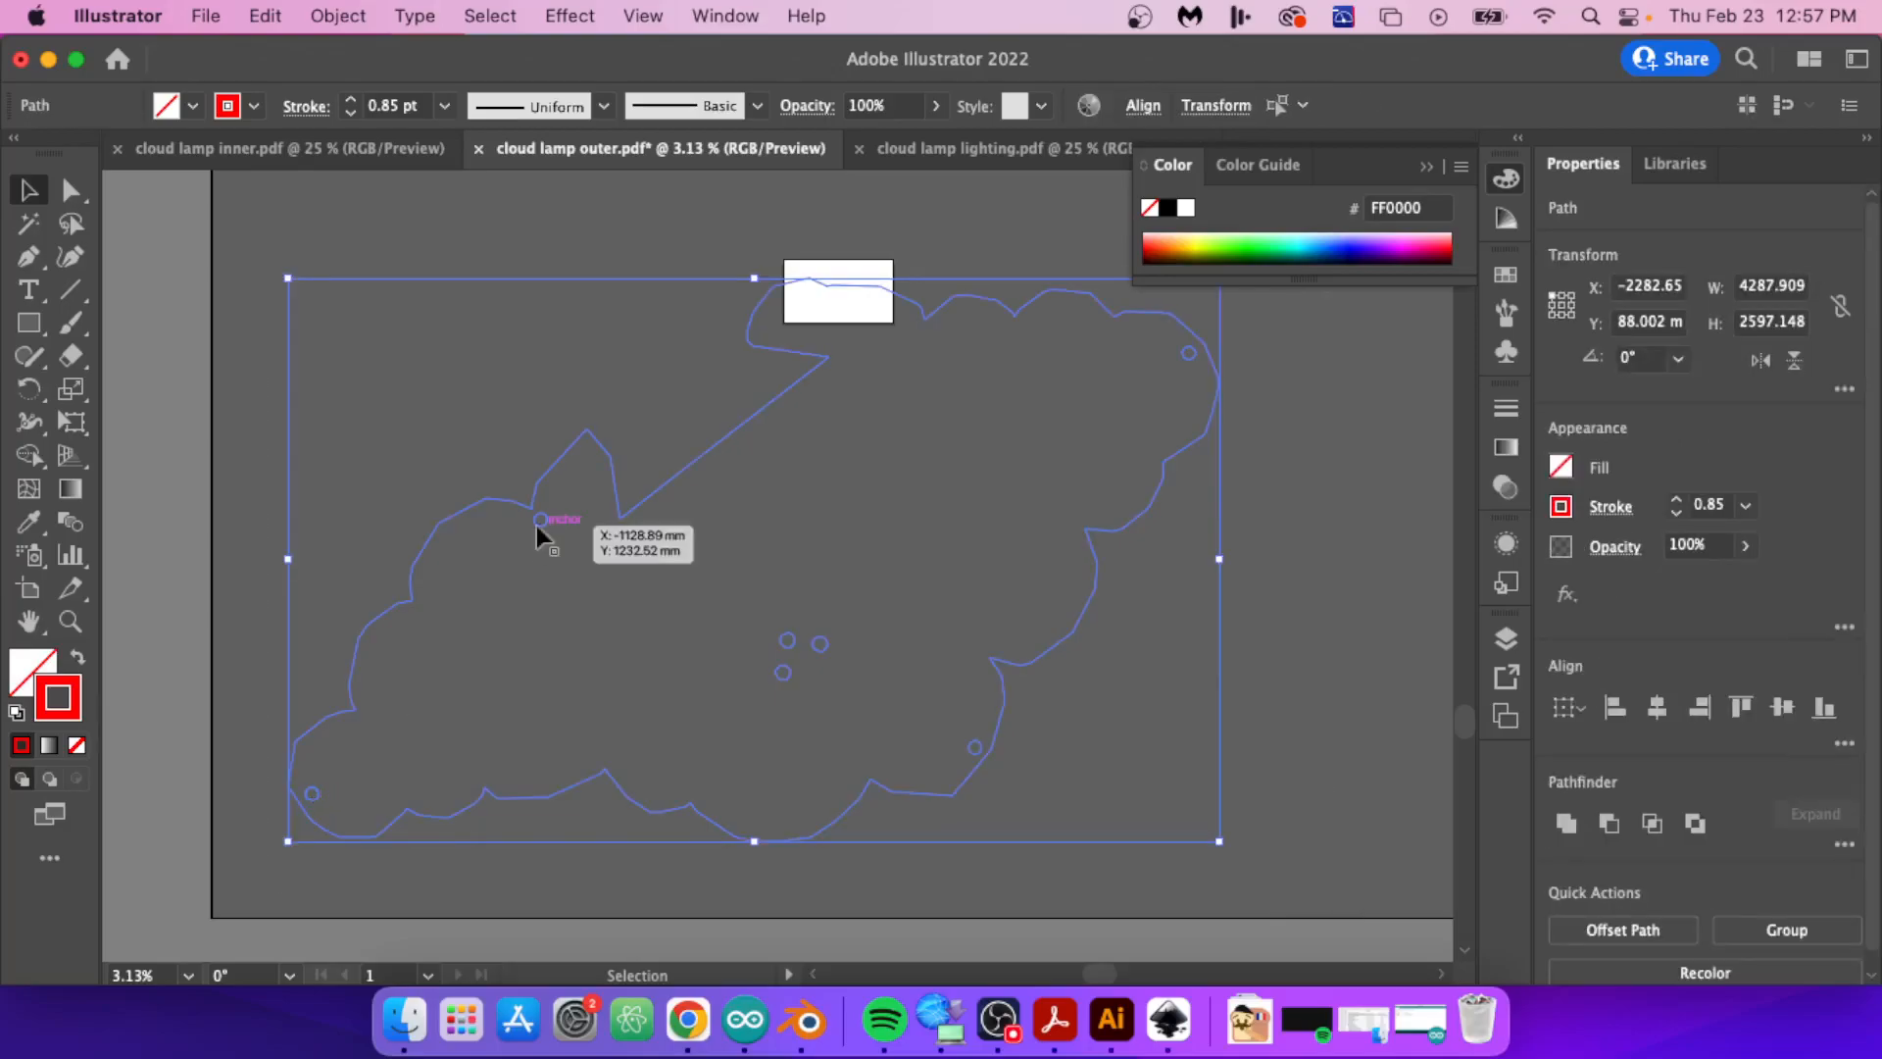
{"action": "right_click", "coordinate": [1092, 586]}
{"action": "left_click", "coordinate": [1167, 555]}
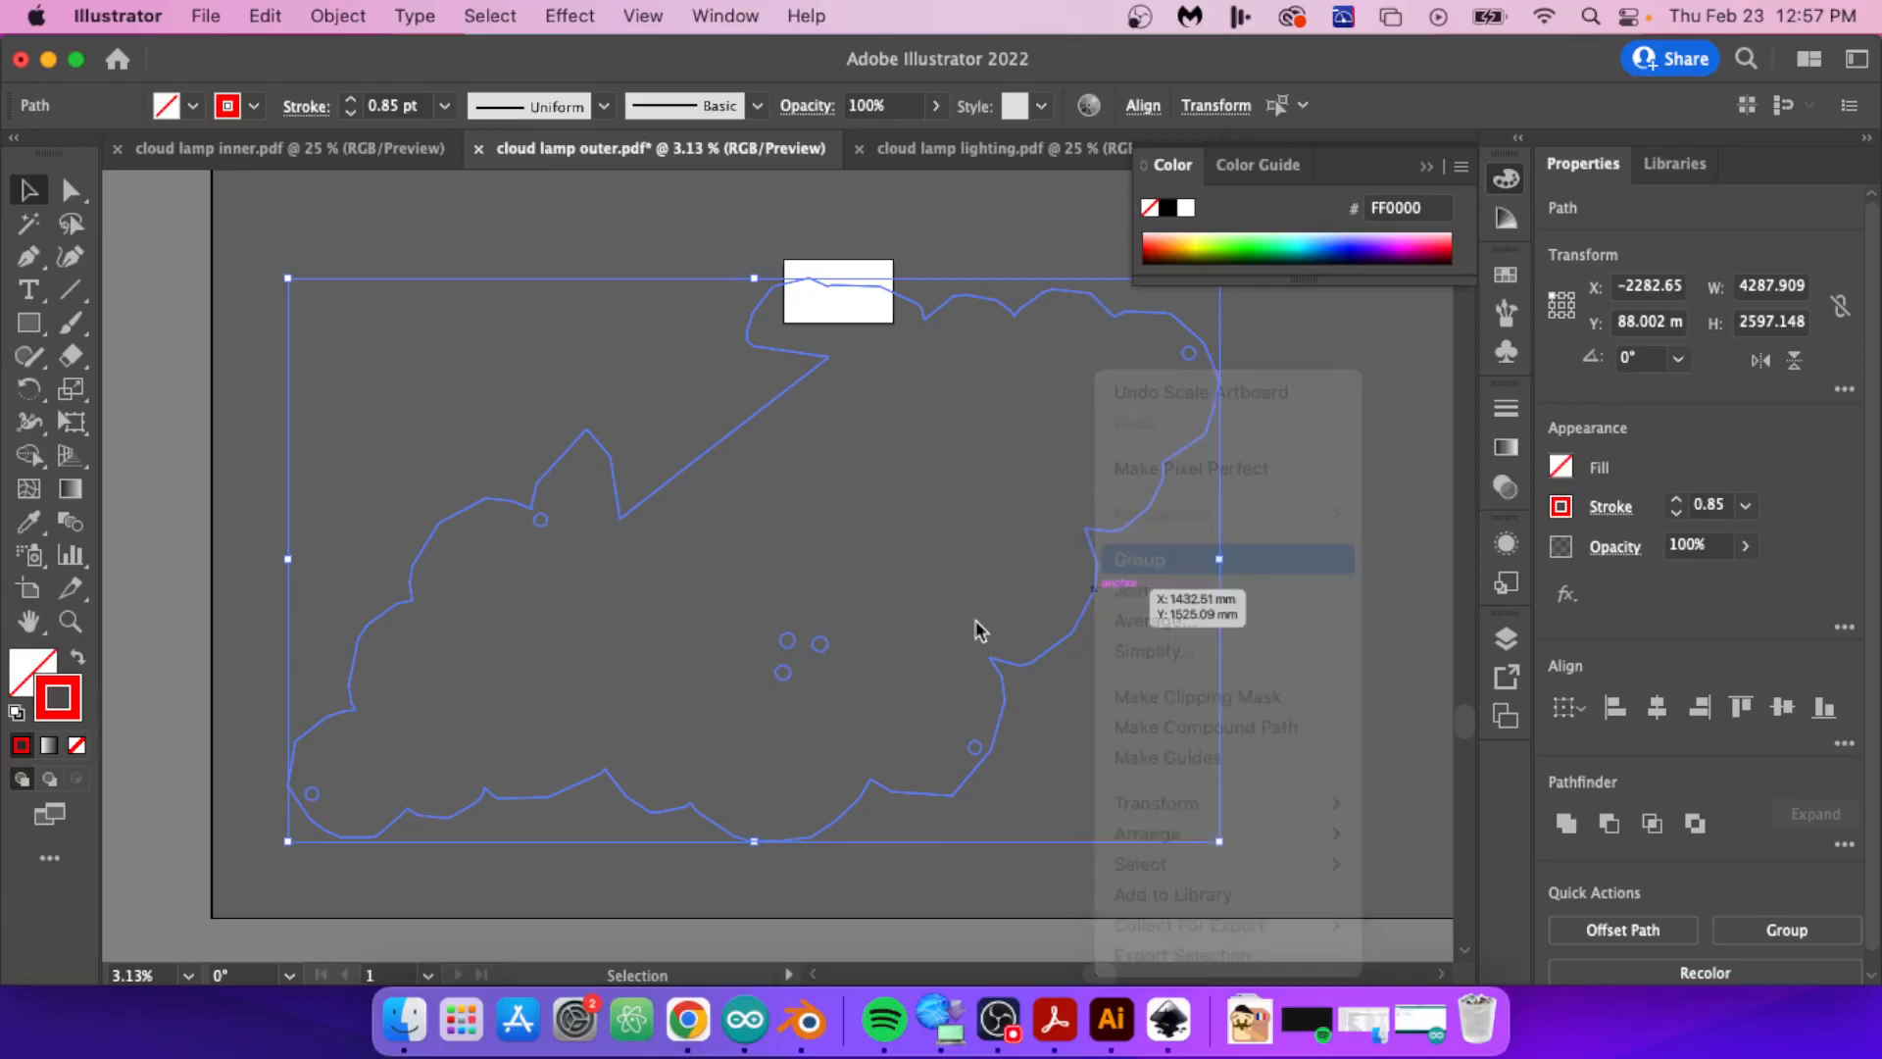
Step: Scale the grouped cloud lid uniformly to 10% and position it within the artboard
{"action": "left_click", "coordinate": [343, 16]}
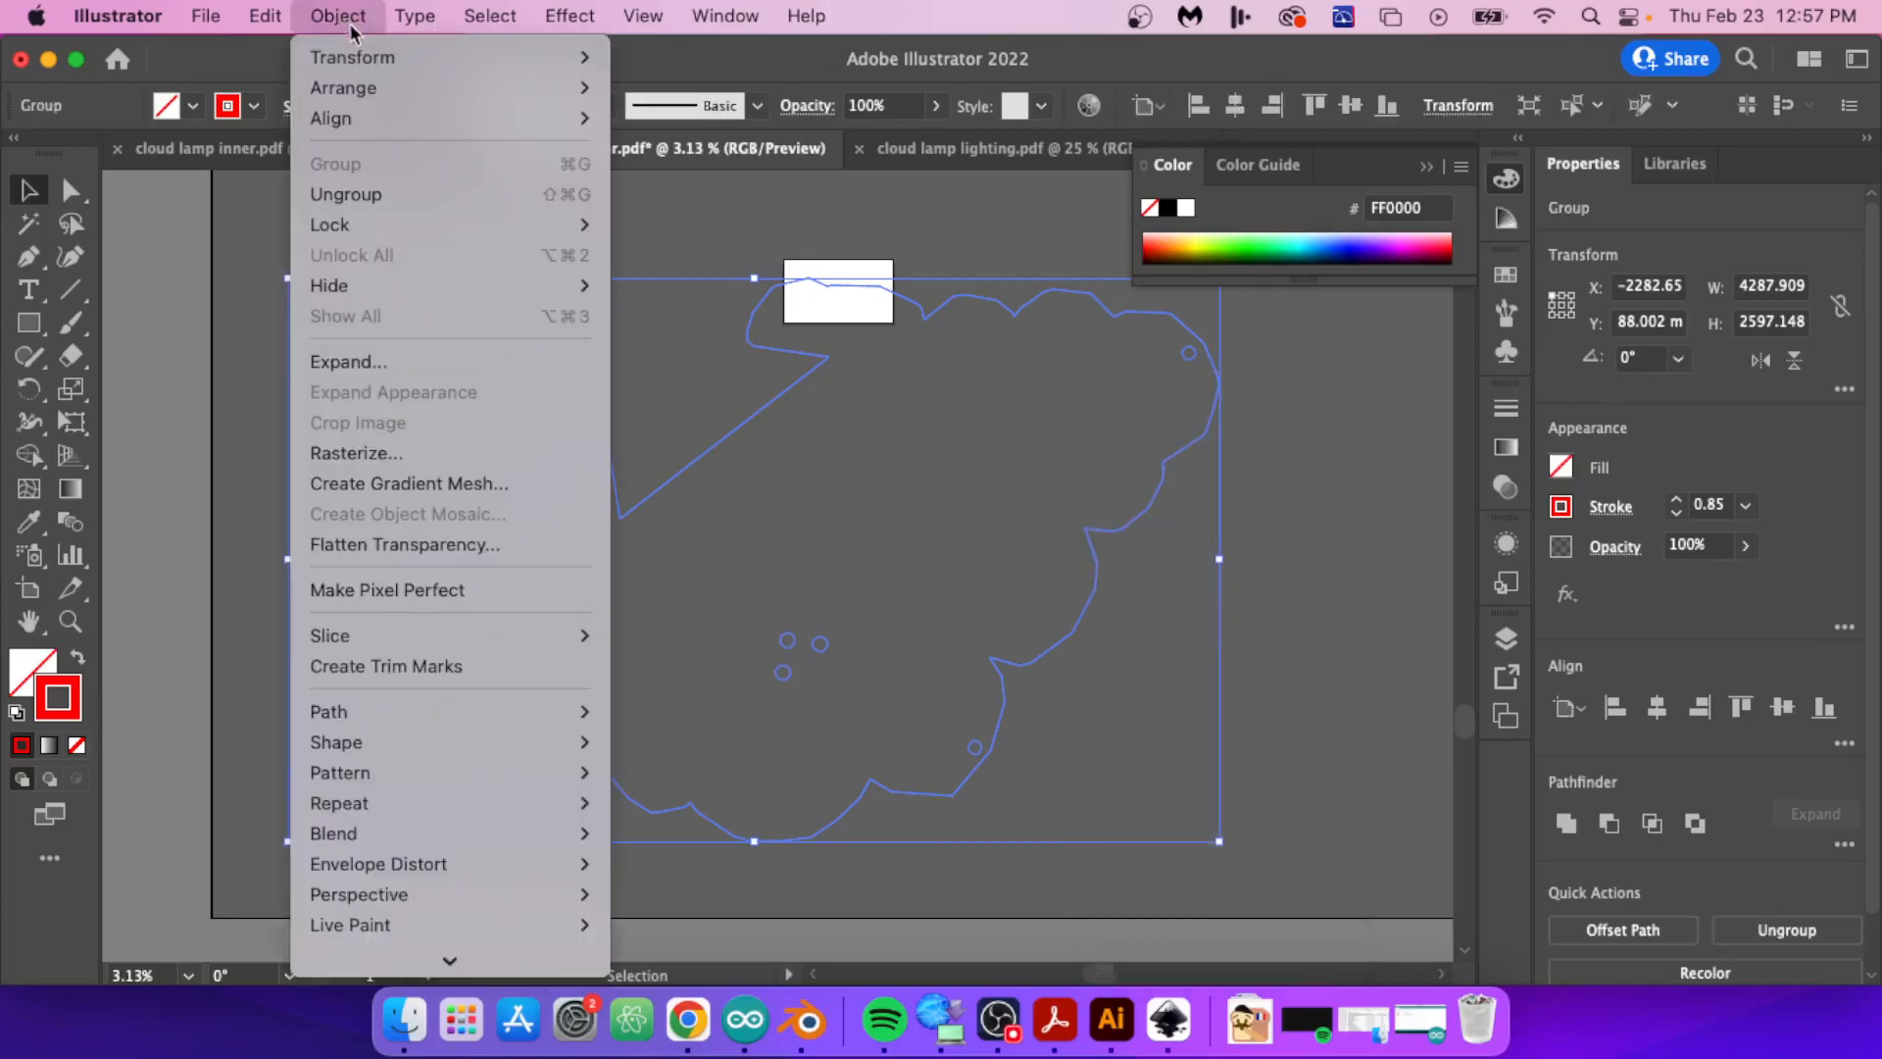
{"action": "mouse_move", "coordinate": [428, 67]}
{"action": "left_click", "coordinate": [774, 195]}
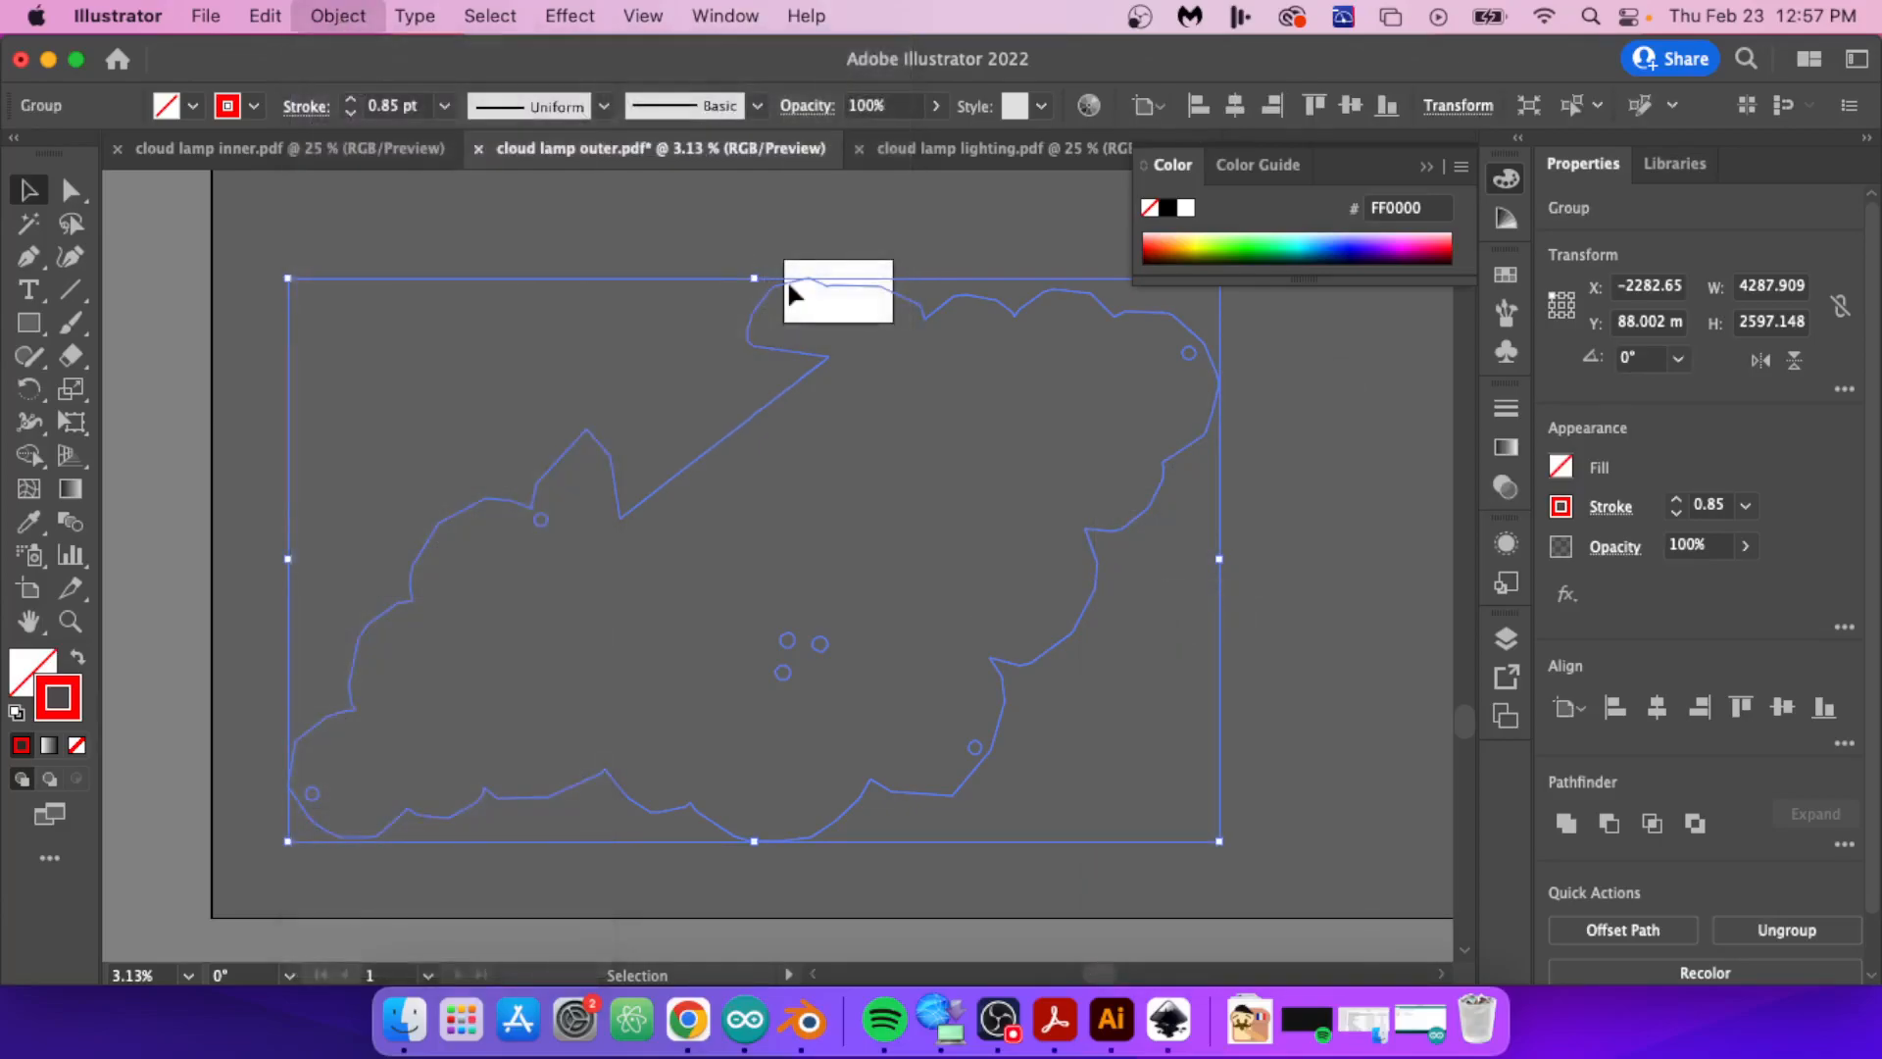
{"action": "type", "text": "10"}
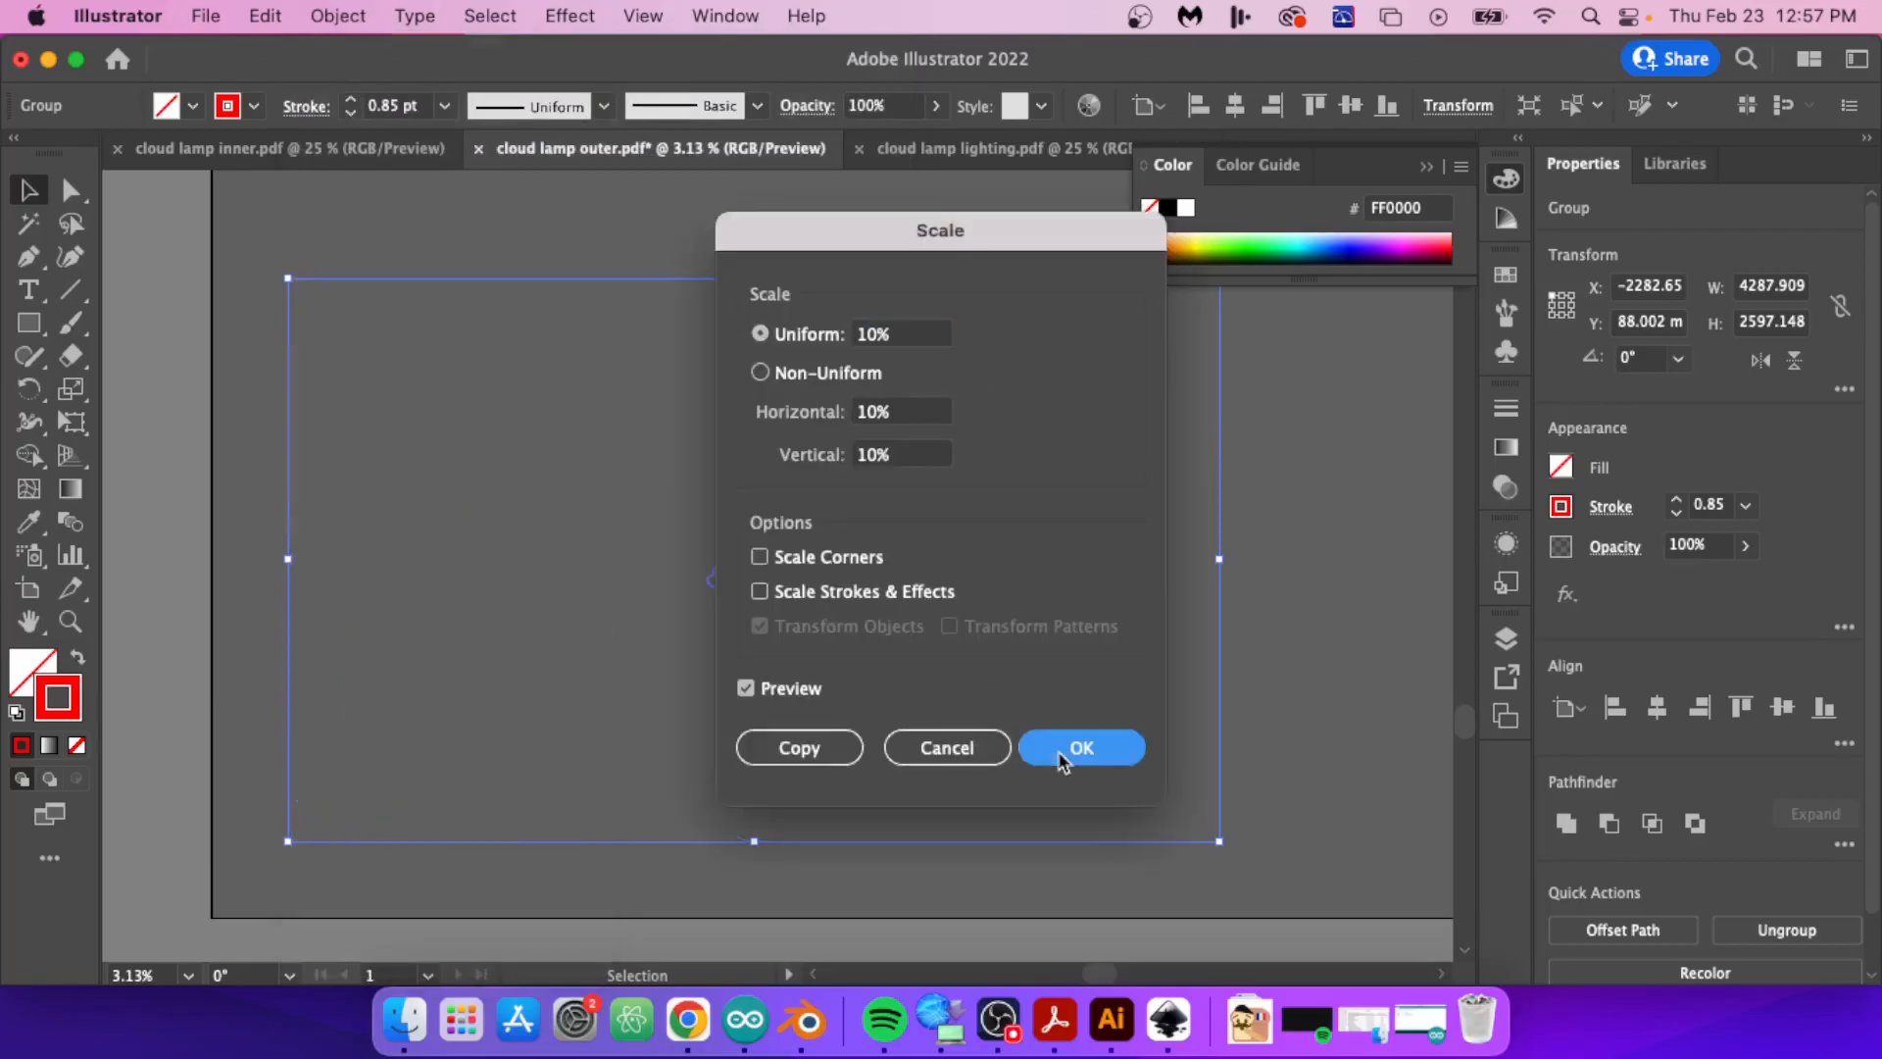
{"action": "left_click", "coordinate": [1079, 745]}
{"action": "left_click_drag", "start_coordinate": [768, 566], "coordinate": [865, 310]}
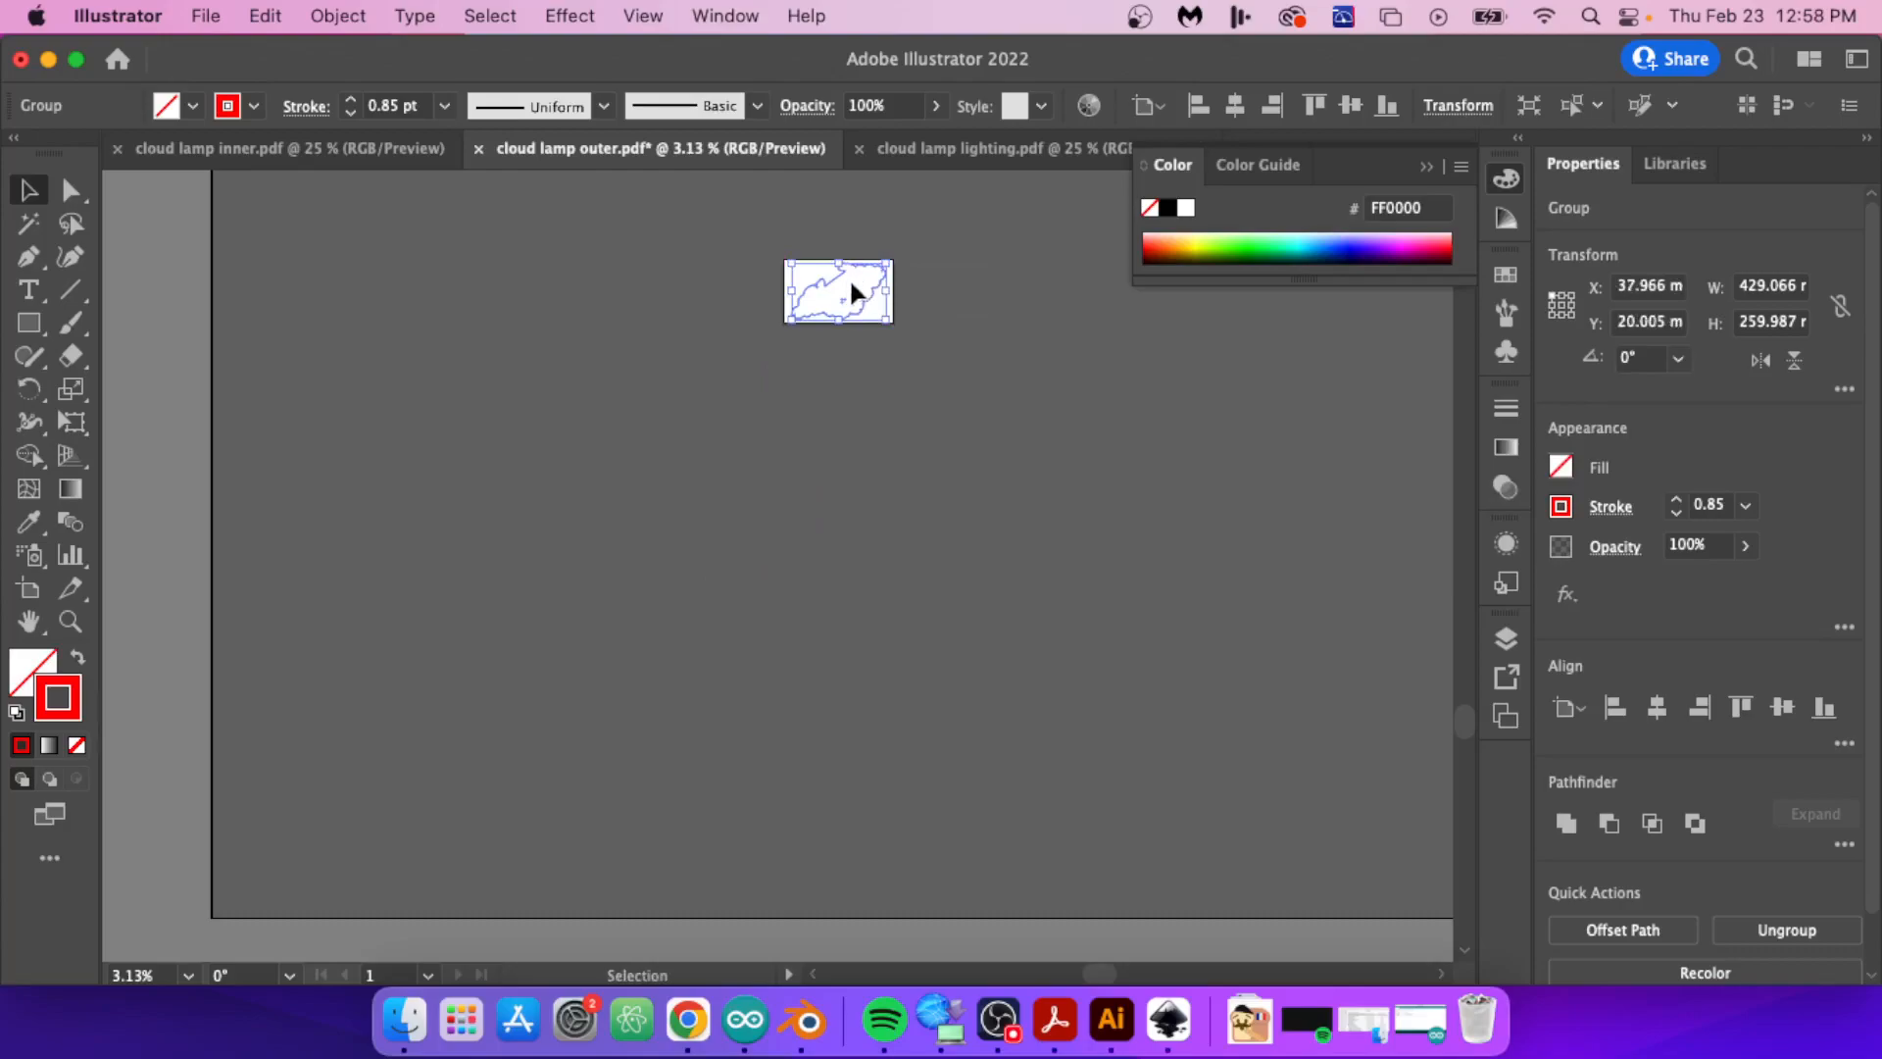
{"action": "scroll", "coordinate": [847, 278], "scroll_direction": "up", "scroll_amount": 10, "text": "alt"}
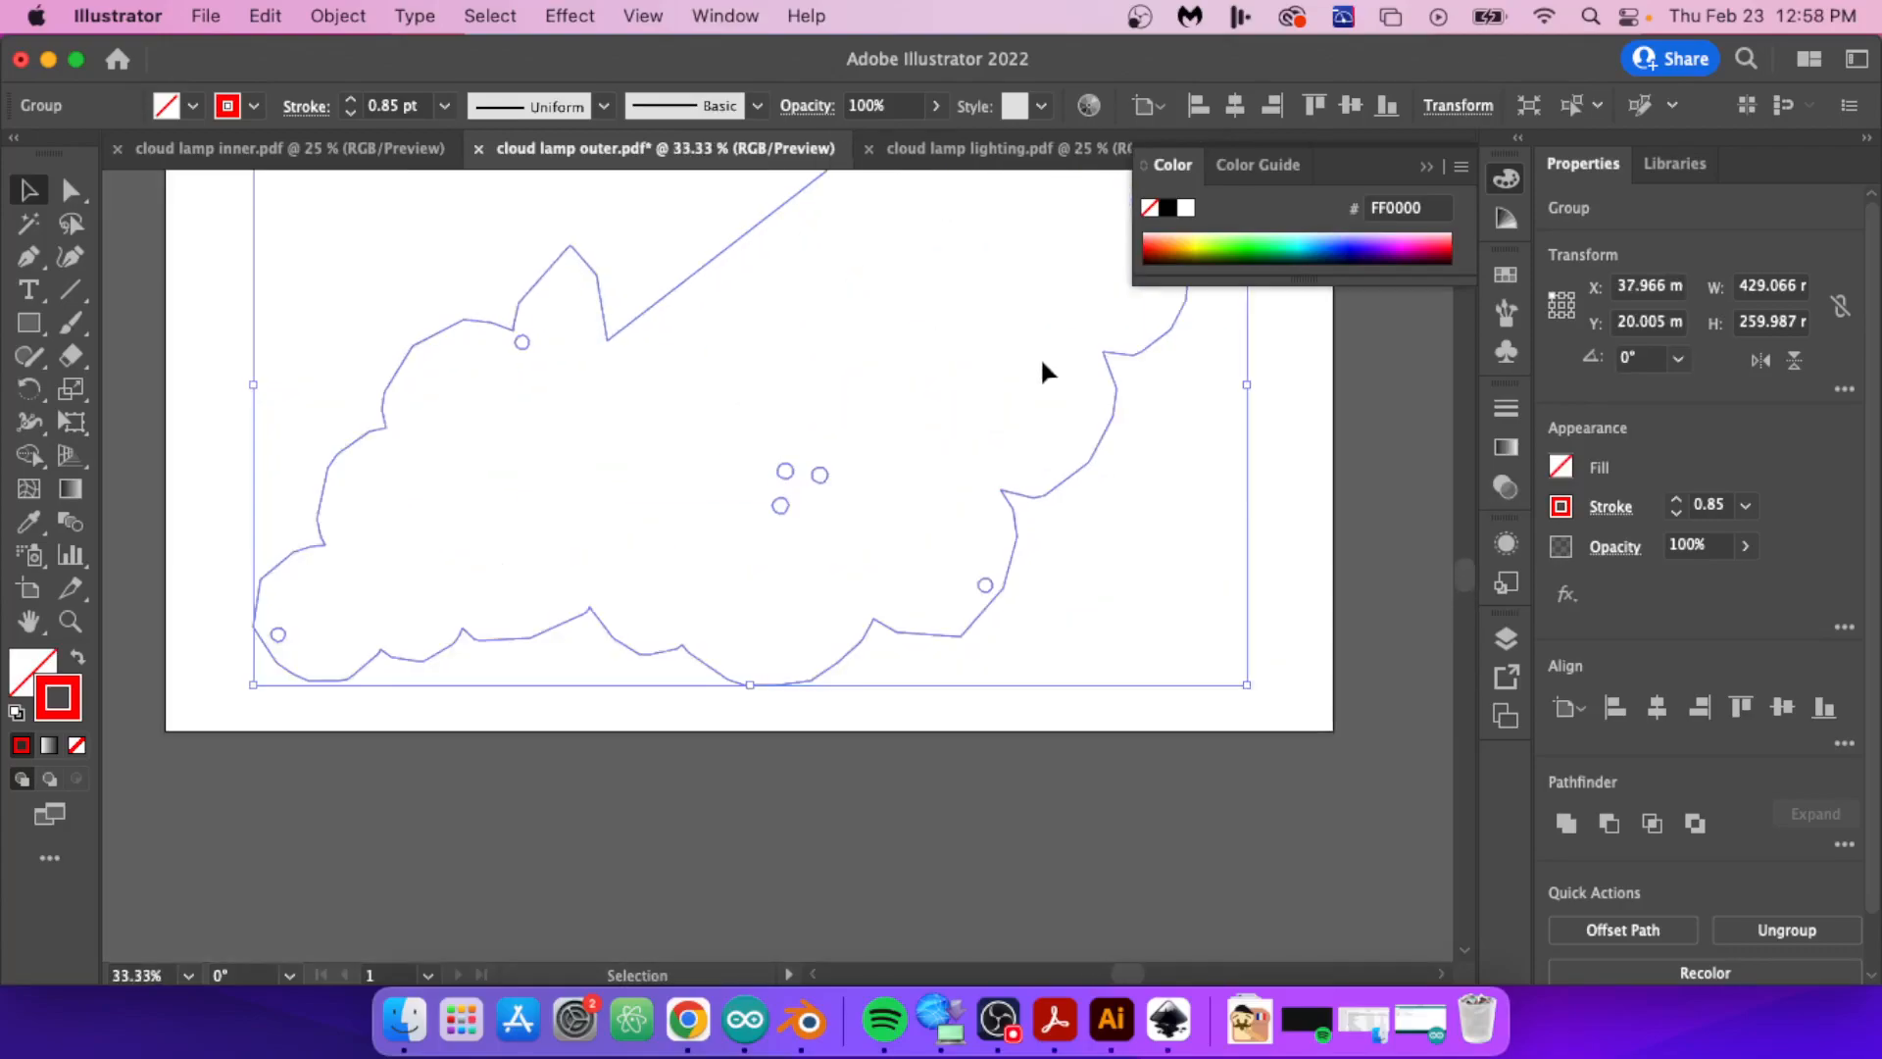
Step: Check the cloud lid's scale by comparing a temporary 121 mm wide rectangle with the outline, and delete the rectangle
{"action": "scroll", "coordinate": [1043, 371], "scroll_direction": "down", "scroll_amount": 2, "text": "alt"}
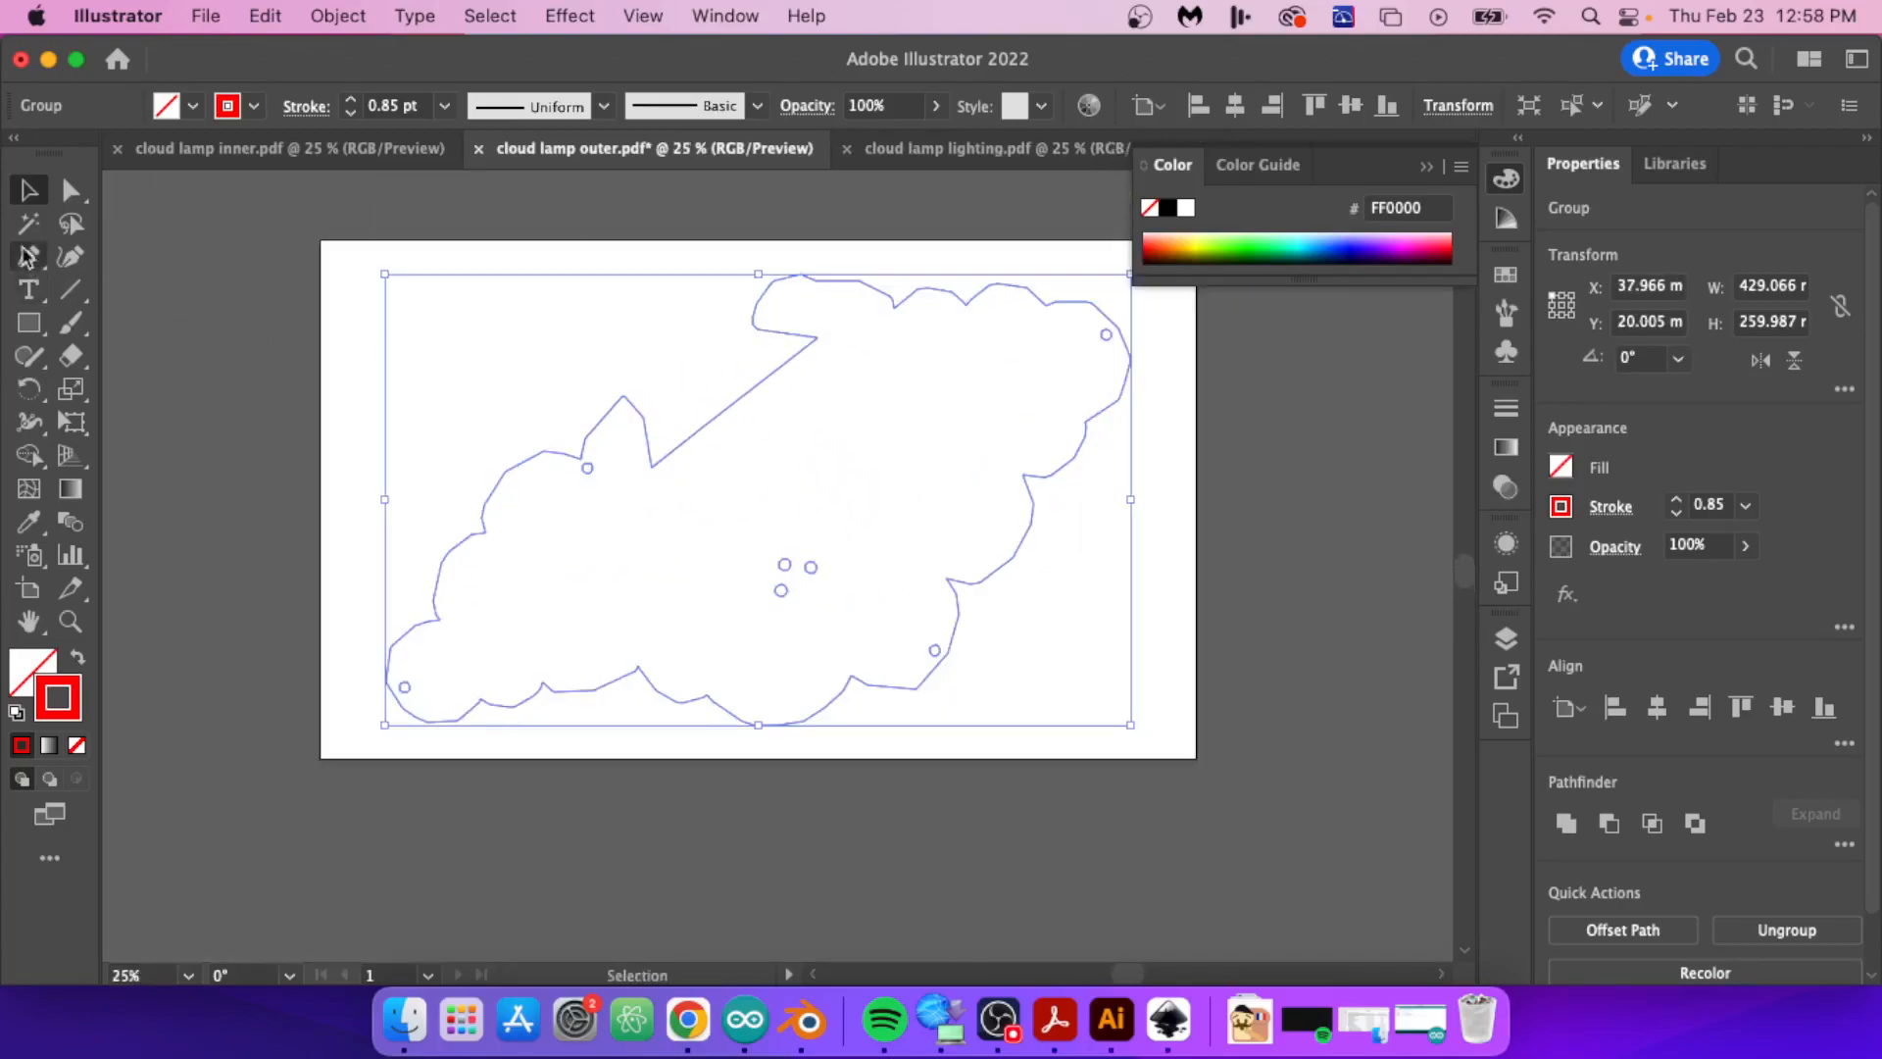
{"action": "left_click", "coordinate": [29, 323]}
{"action": "left_click_drag", "start_coordinate": [704, 469], "coordinate": [921, 490]}
{"action": "left_click", "coordinate": [1749, 286]}
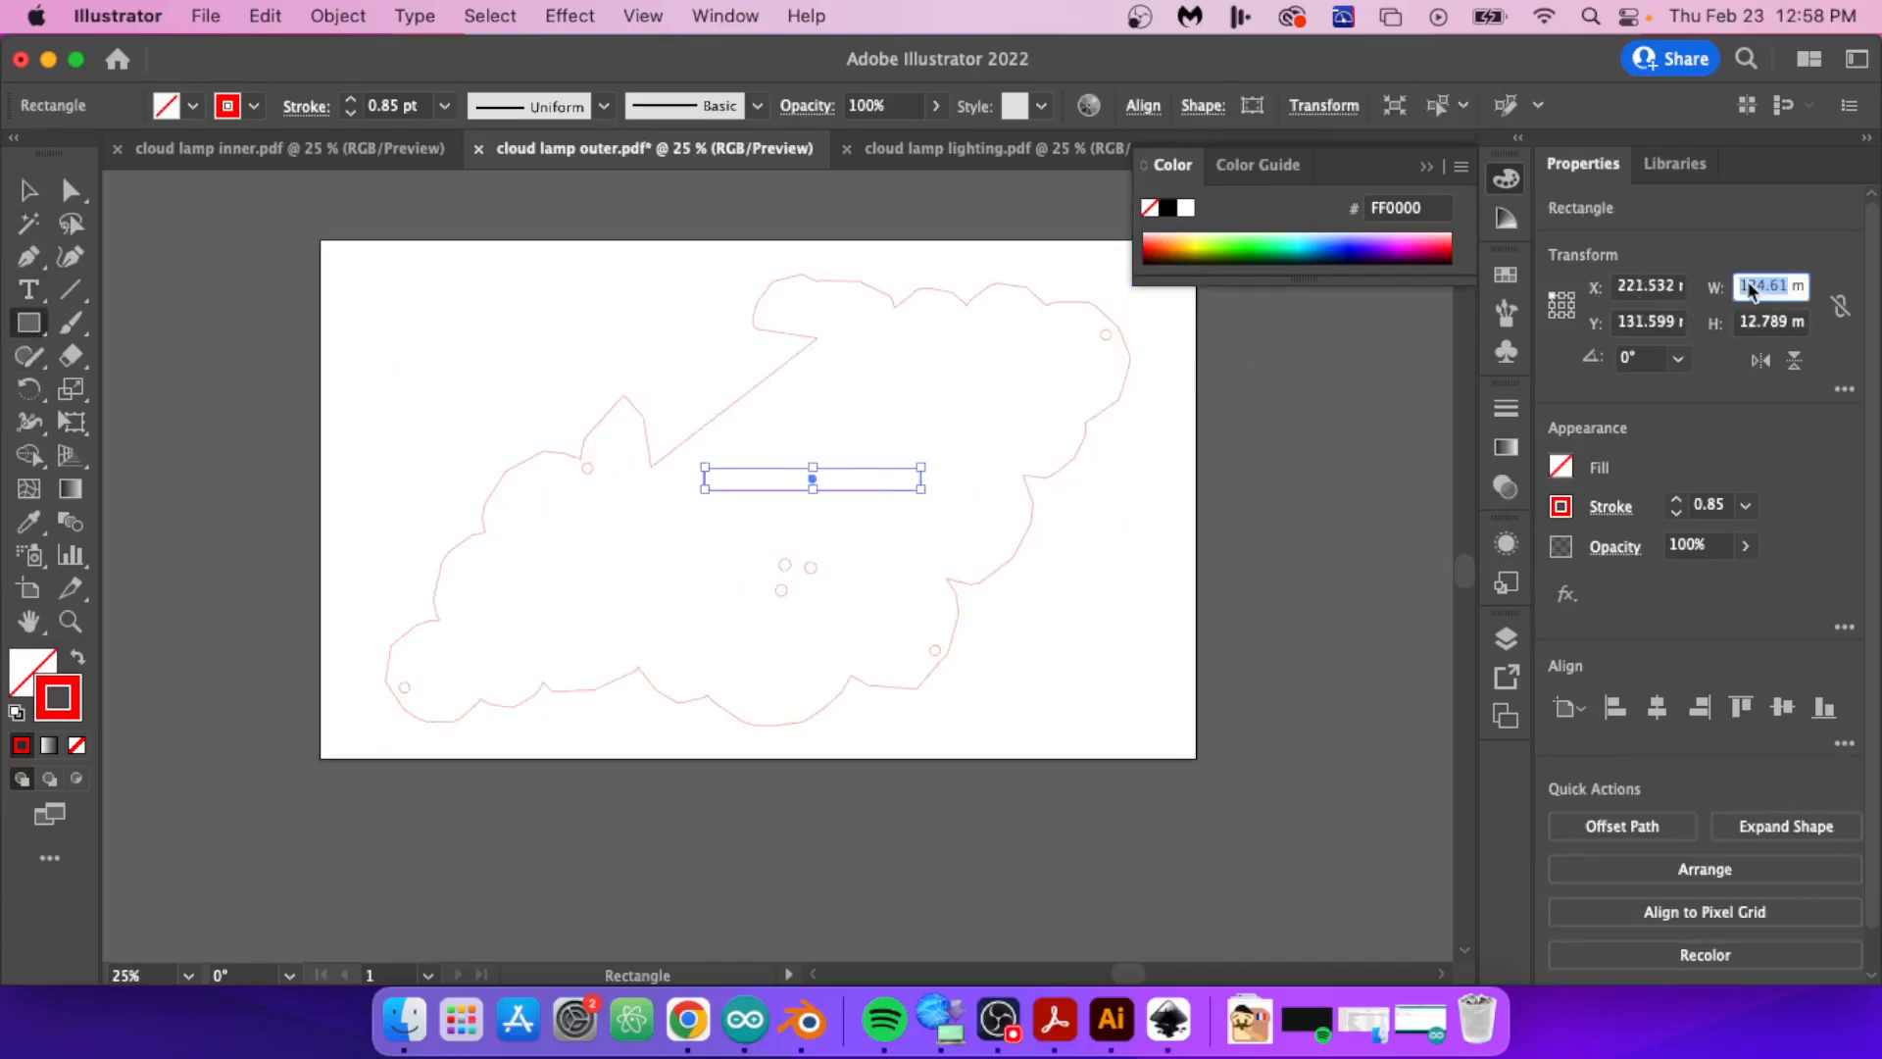
{"action": "type", "text": "121"}
{"action": "key", "text": "Return"}
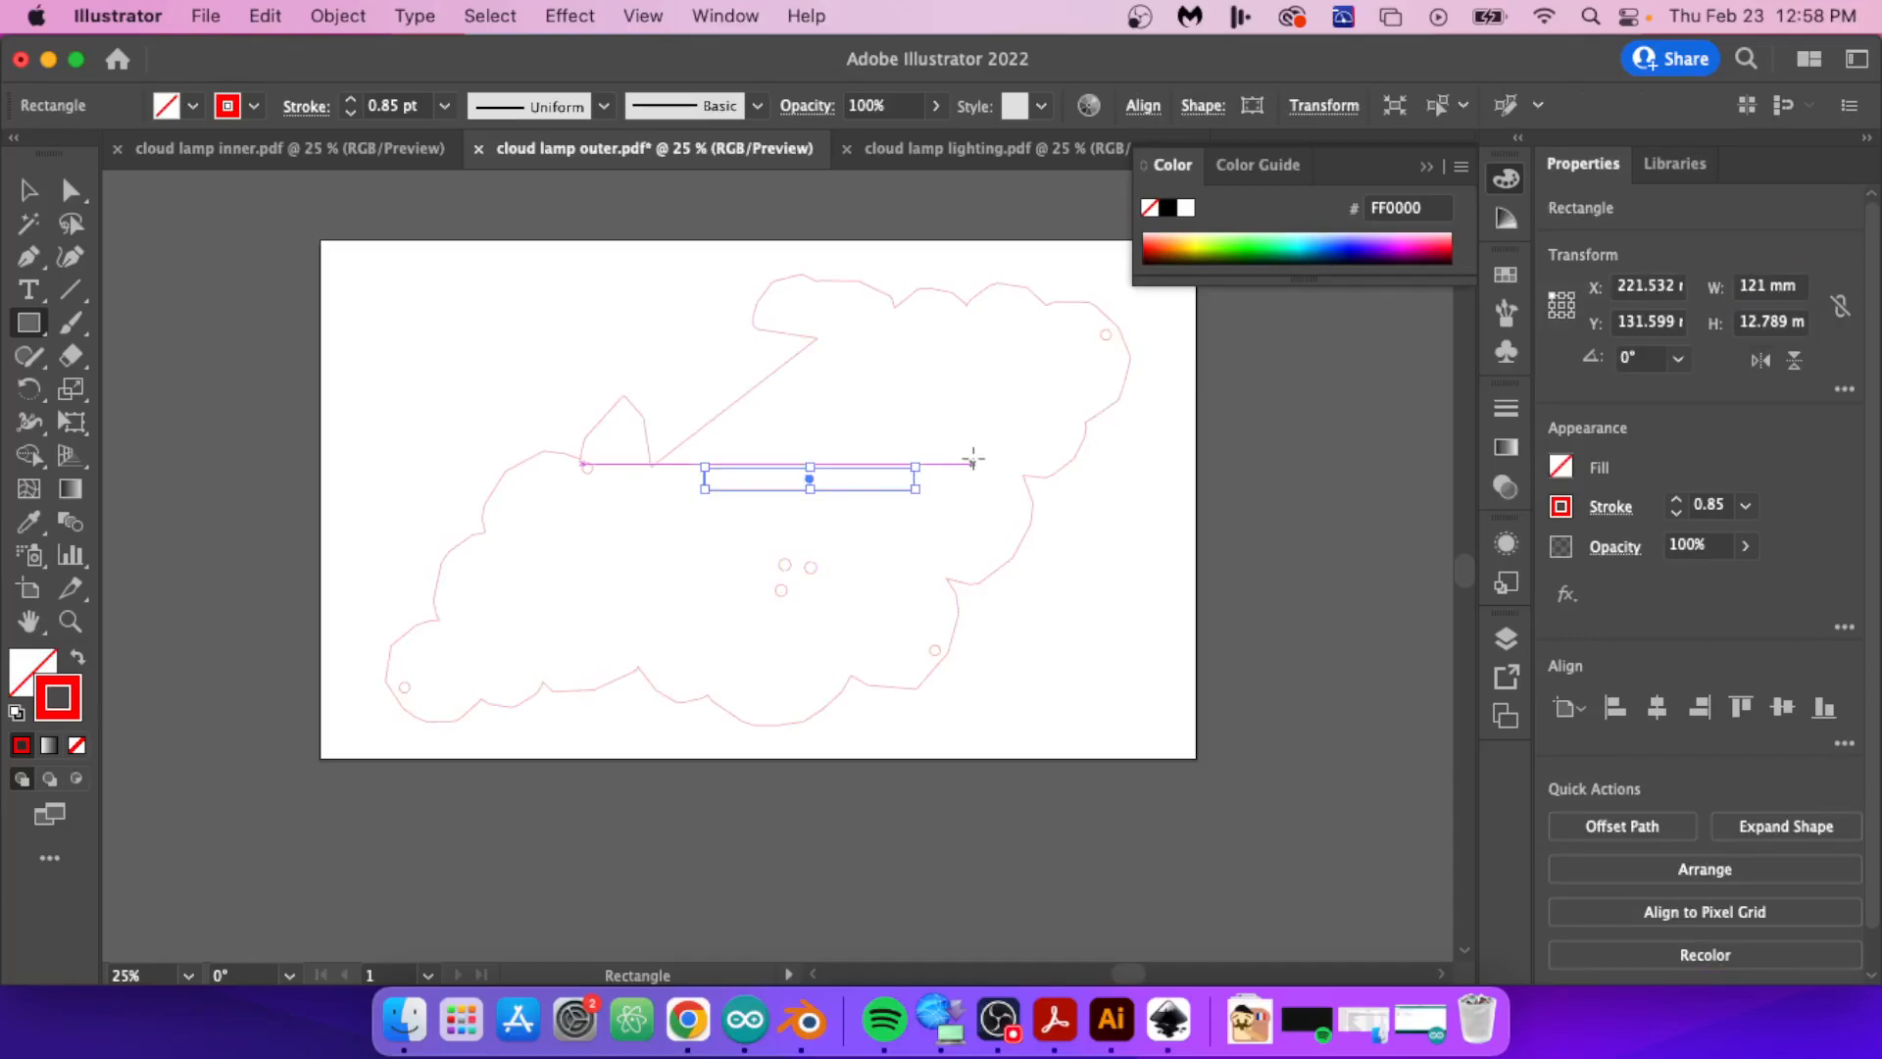
{"action": "key", "text": "v"}
{"action": "left_click_drag", "start_coordinate": [922, 490], "coordinate": [822, 432], "text": "shift"}
{"action": "key", "text": "Delete"}
Step: Set the grouped cloud lid's stroke weight to 0.001 in and save cloud lamp outer.pdf
{"action": "mouse_move", "coordinate": [336, 252]}
{"action": "left_mouse_down"}
{"action": "mouse_move", "coordinate": [967, 583]}
{"action": "mouse_move", "coordinate": [1180, 757]}
{"action": "left_mouse_up"}
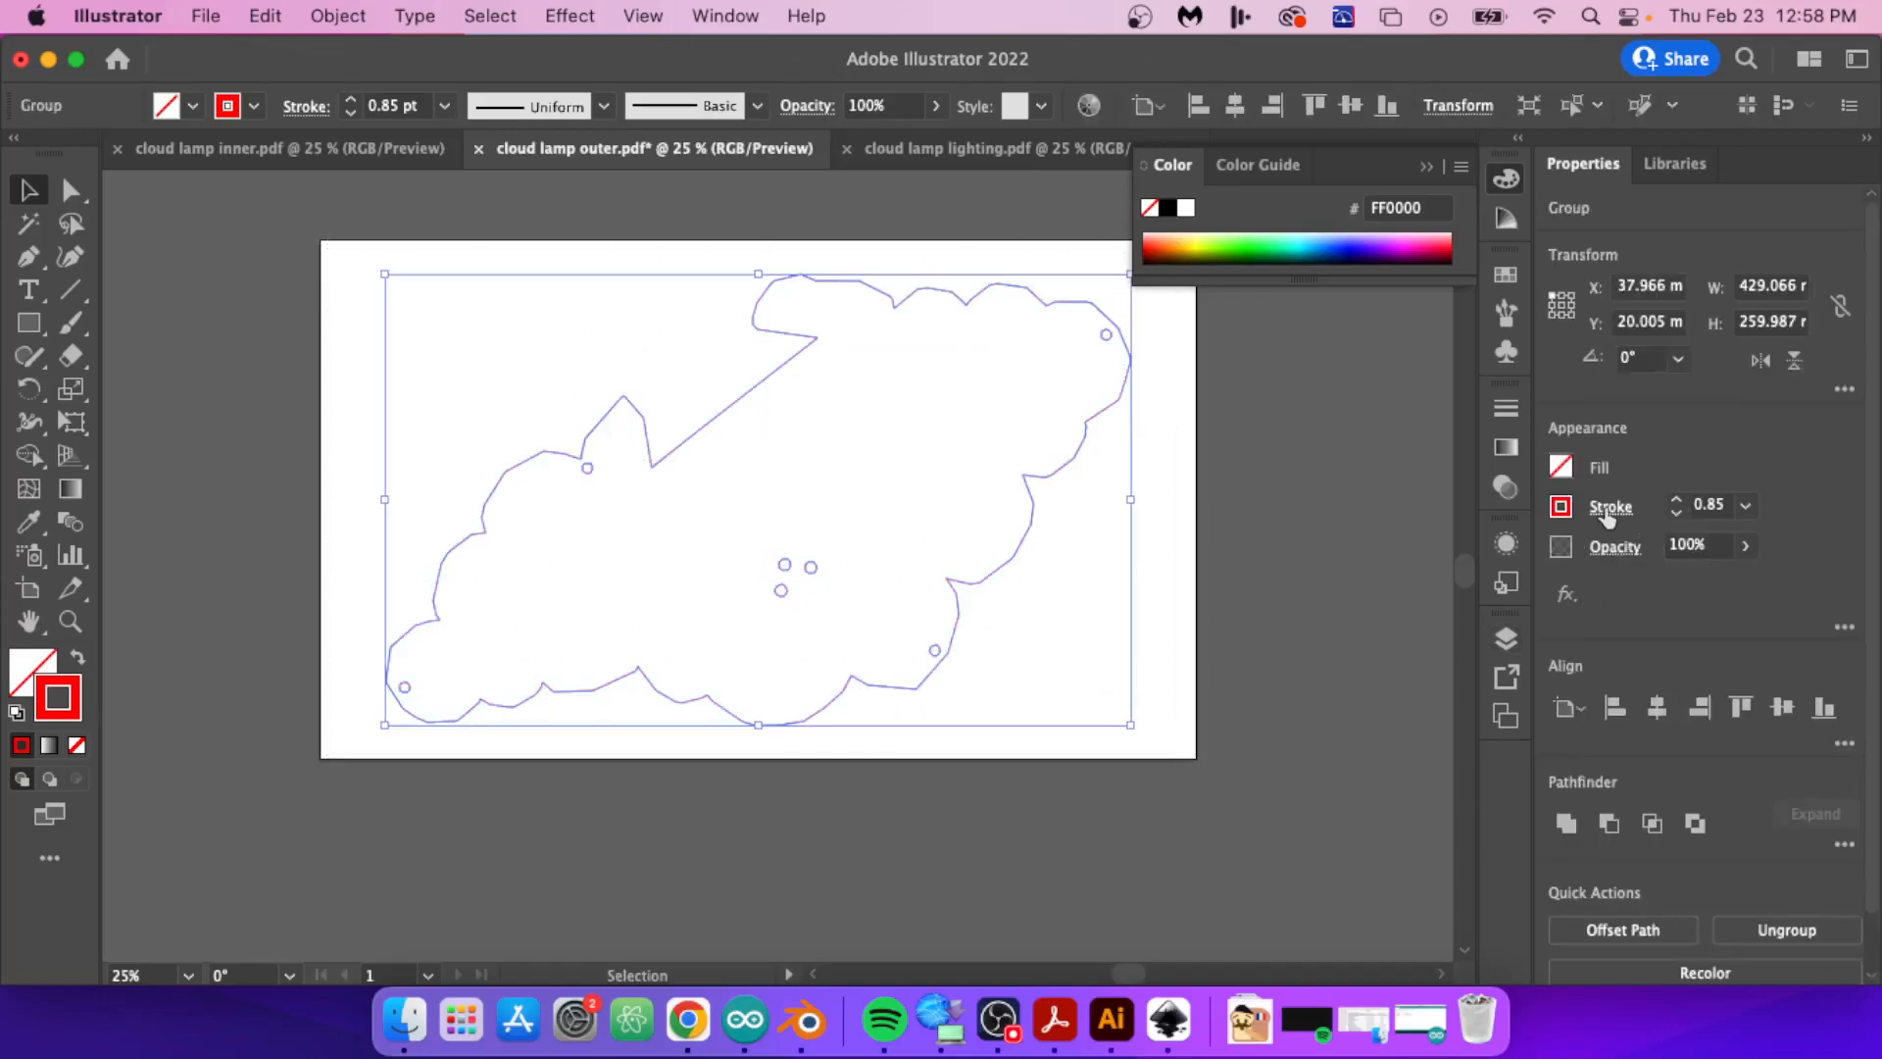
{"action": "left_click", "coordinate": [1698, 503]}
{"action": "type", "text": ".001"}
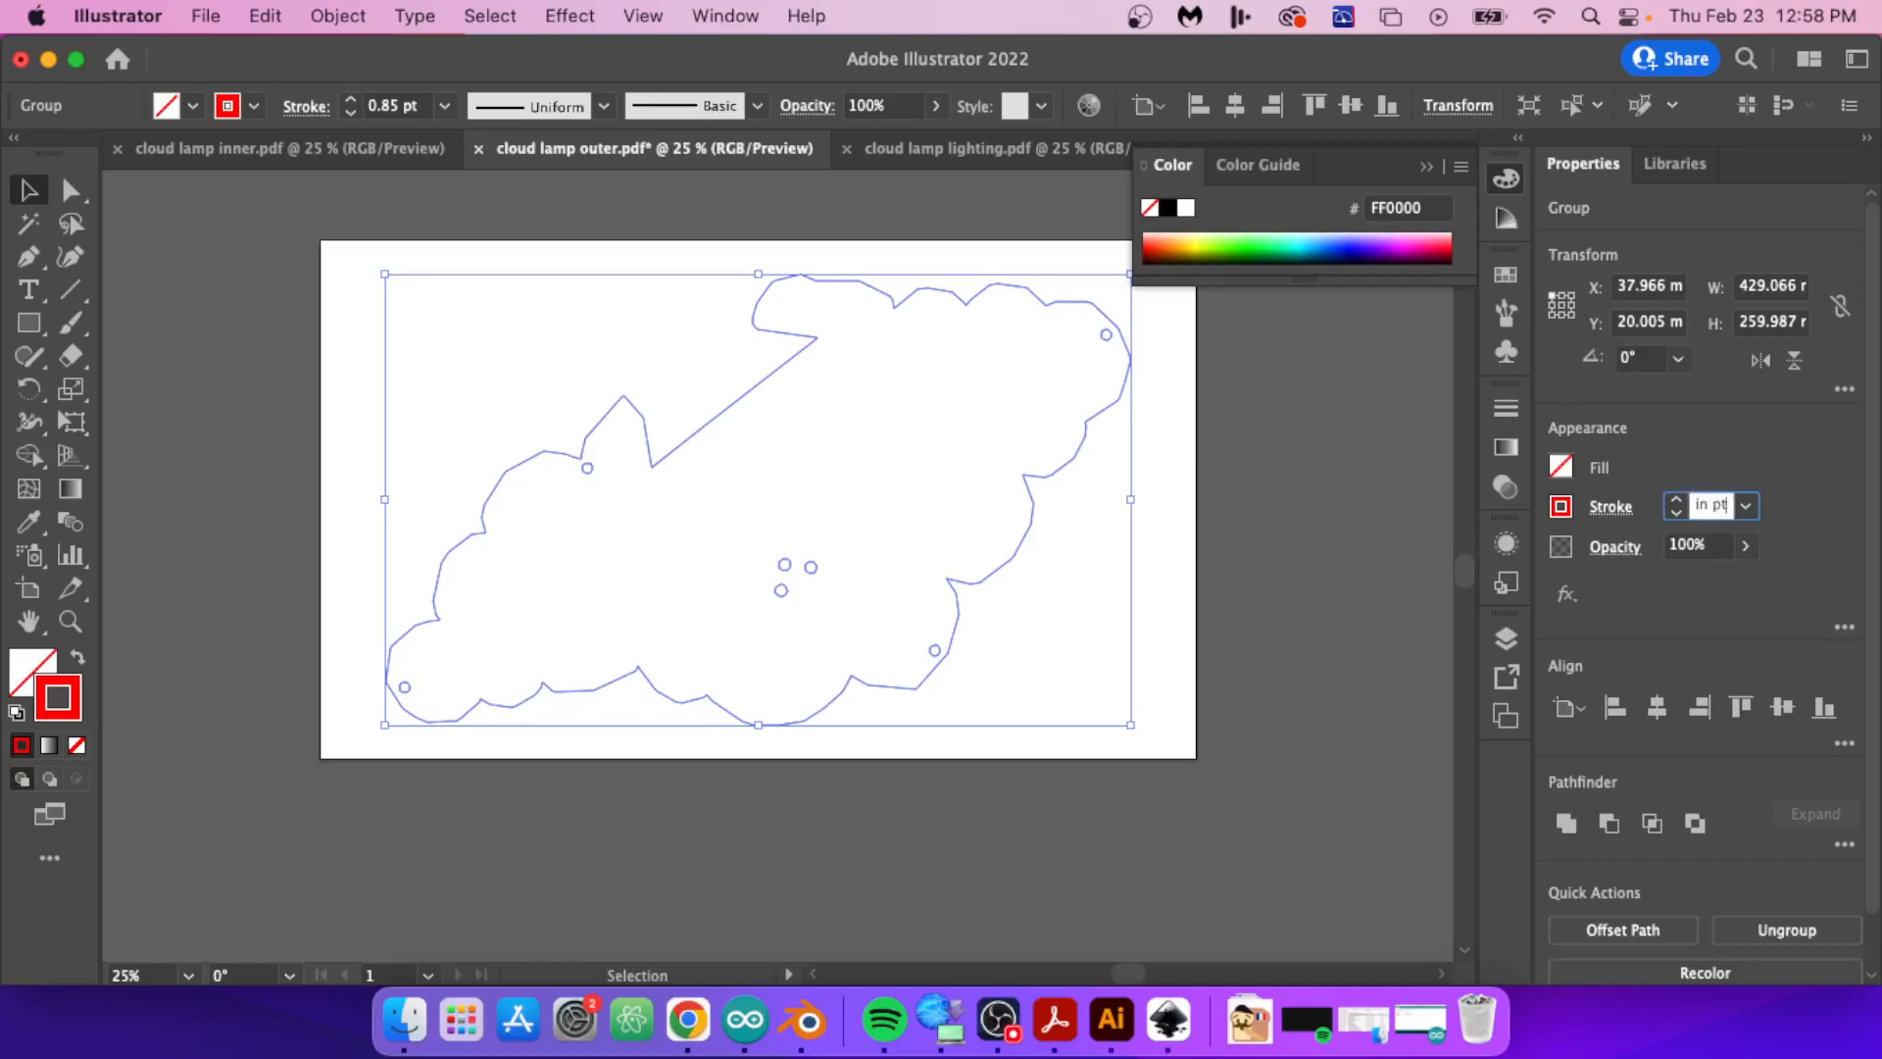
{"action": "type", "text": " in"}
{"action": "key", "text": "Return"}
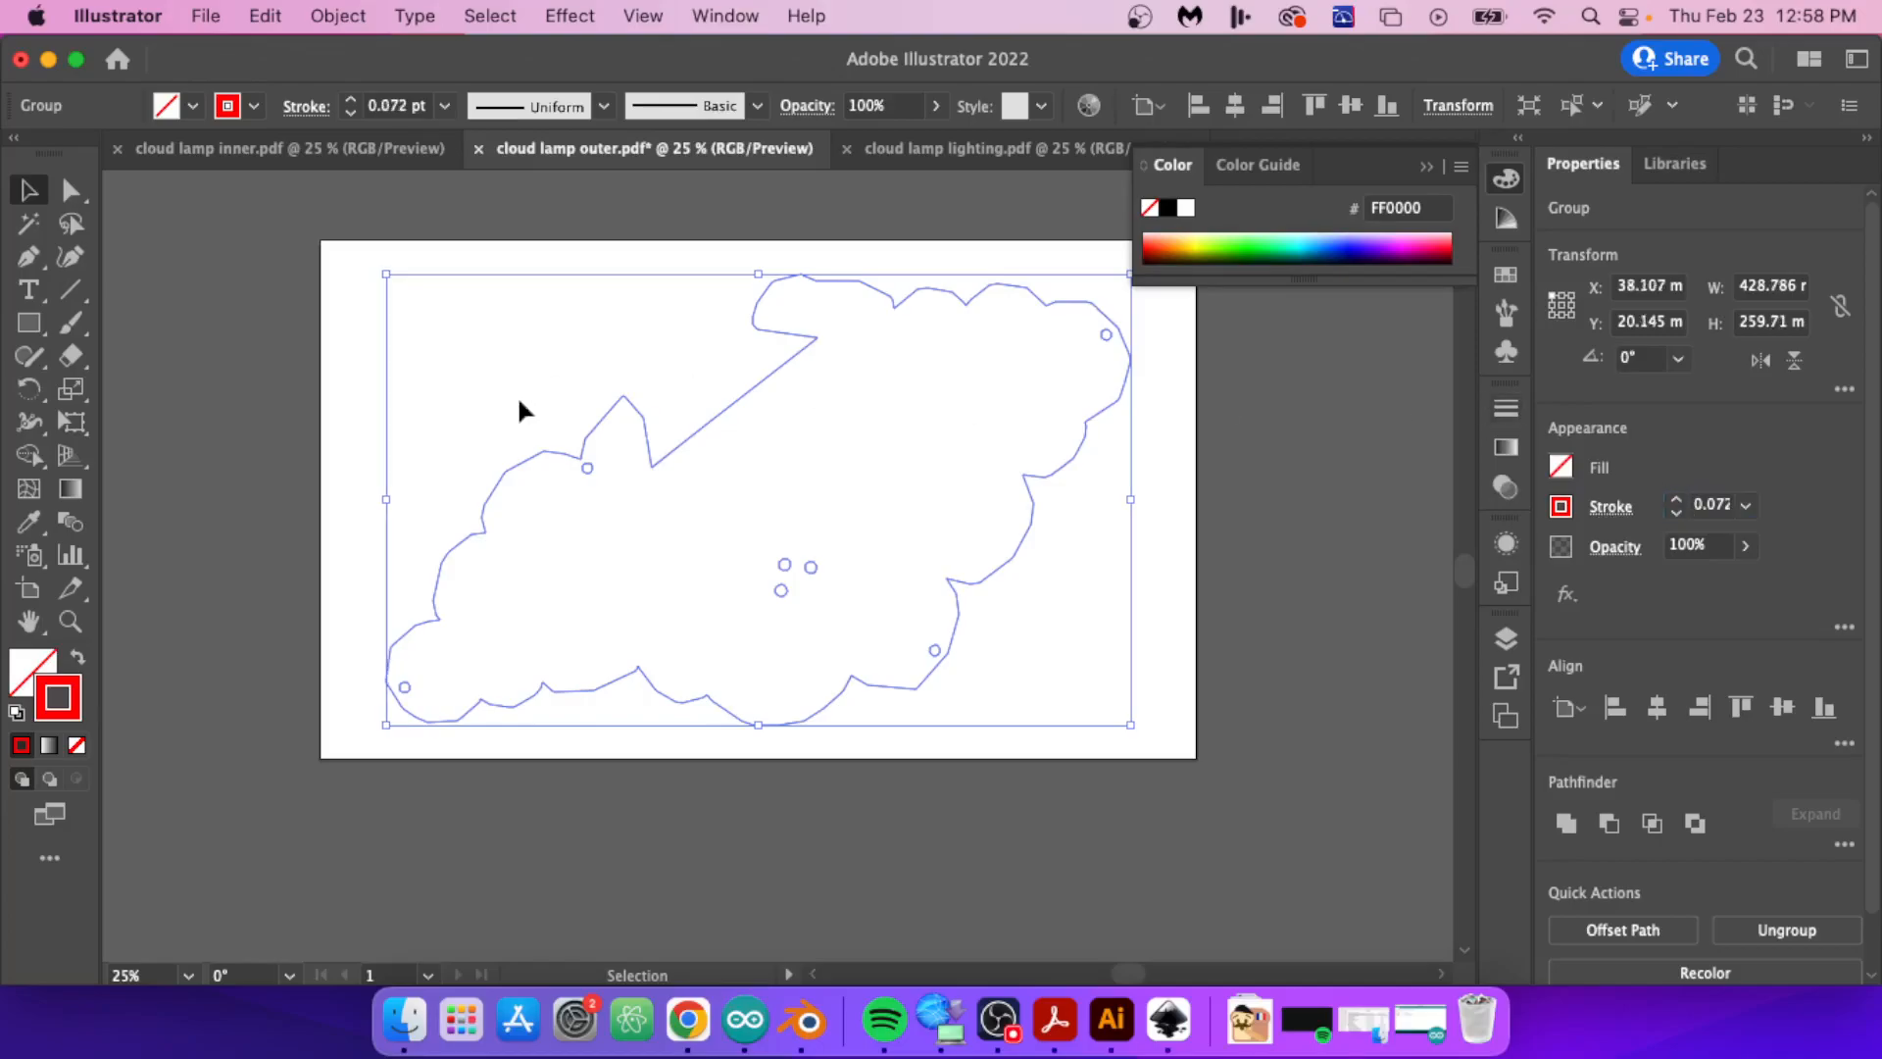
{"action": "left_click", "coordinate": [218, 251]}
{"action": "key", "text": "super+s"}
Step: Close the cloud lamp lighting, outer and inner PDF documents and minimize the empty Illustrator window
{"action": "left_click", "coordinate": [872, 149]}
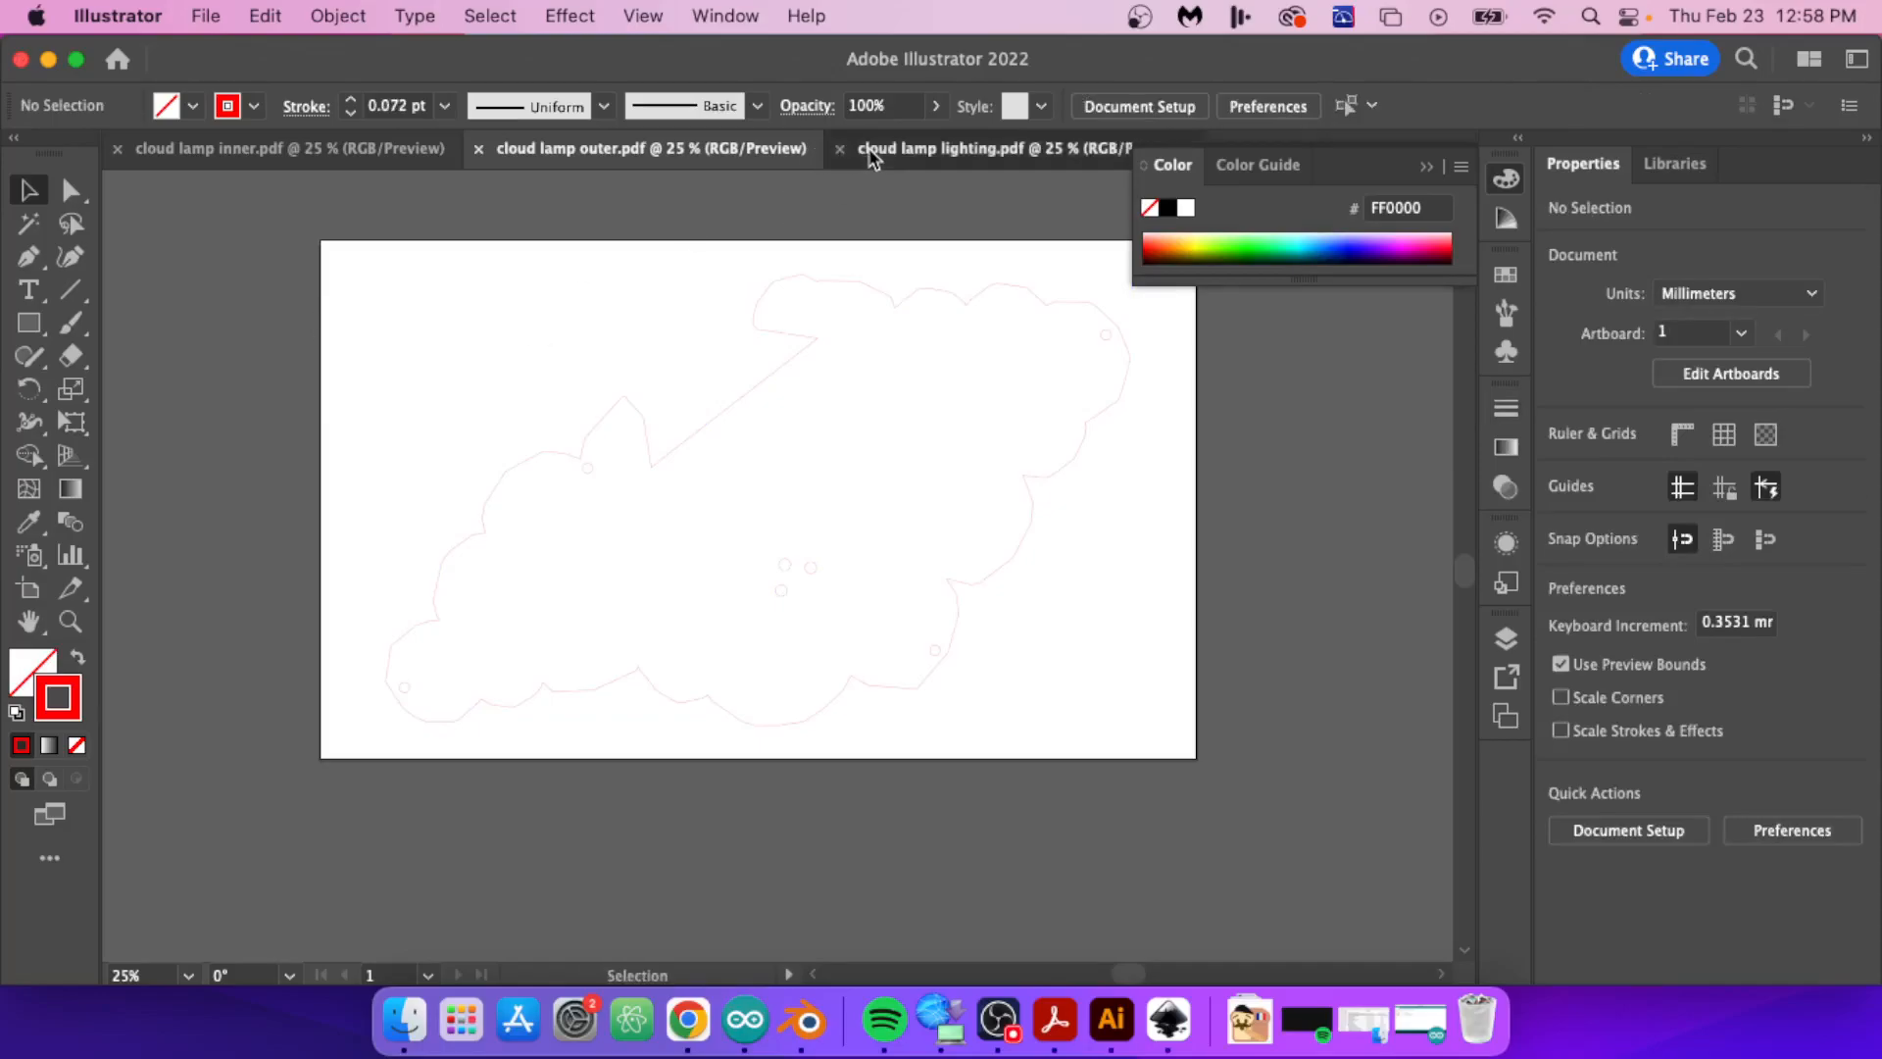
{"action": "left_click", "coordinate": [796, 288]}
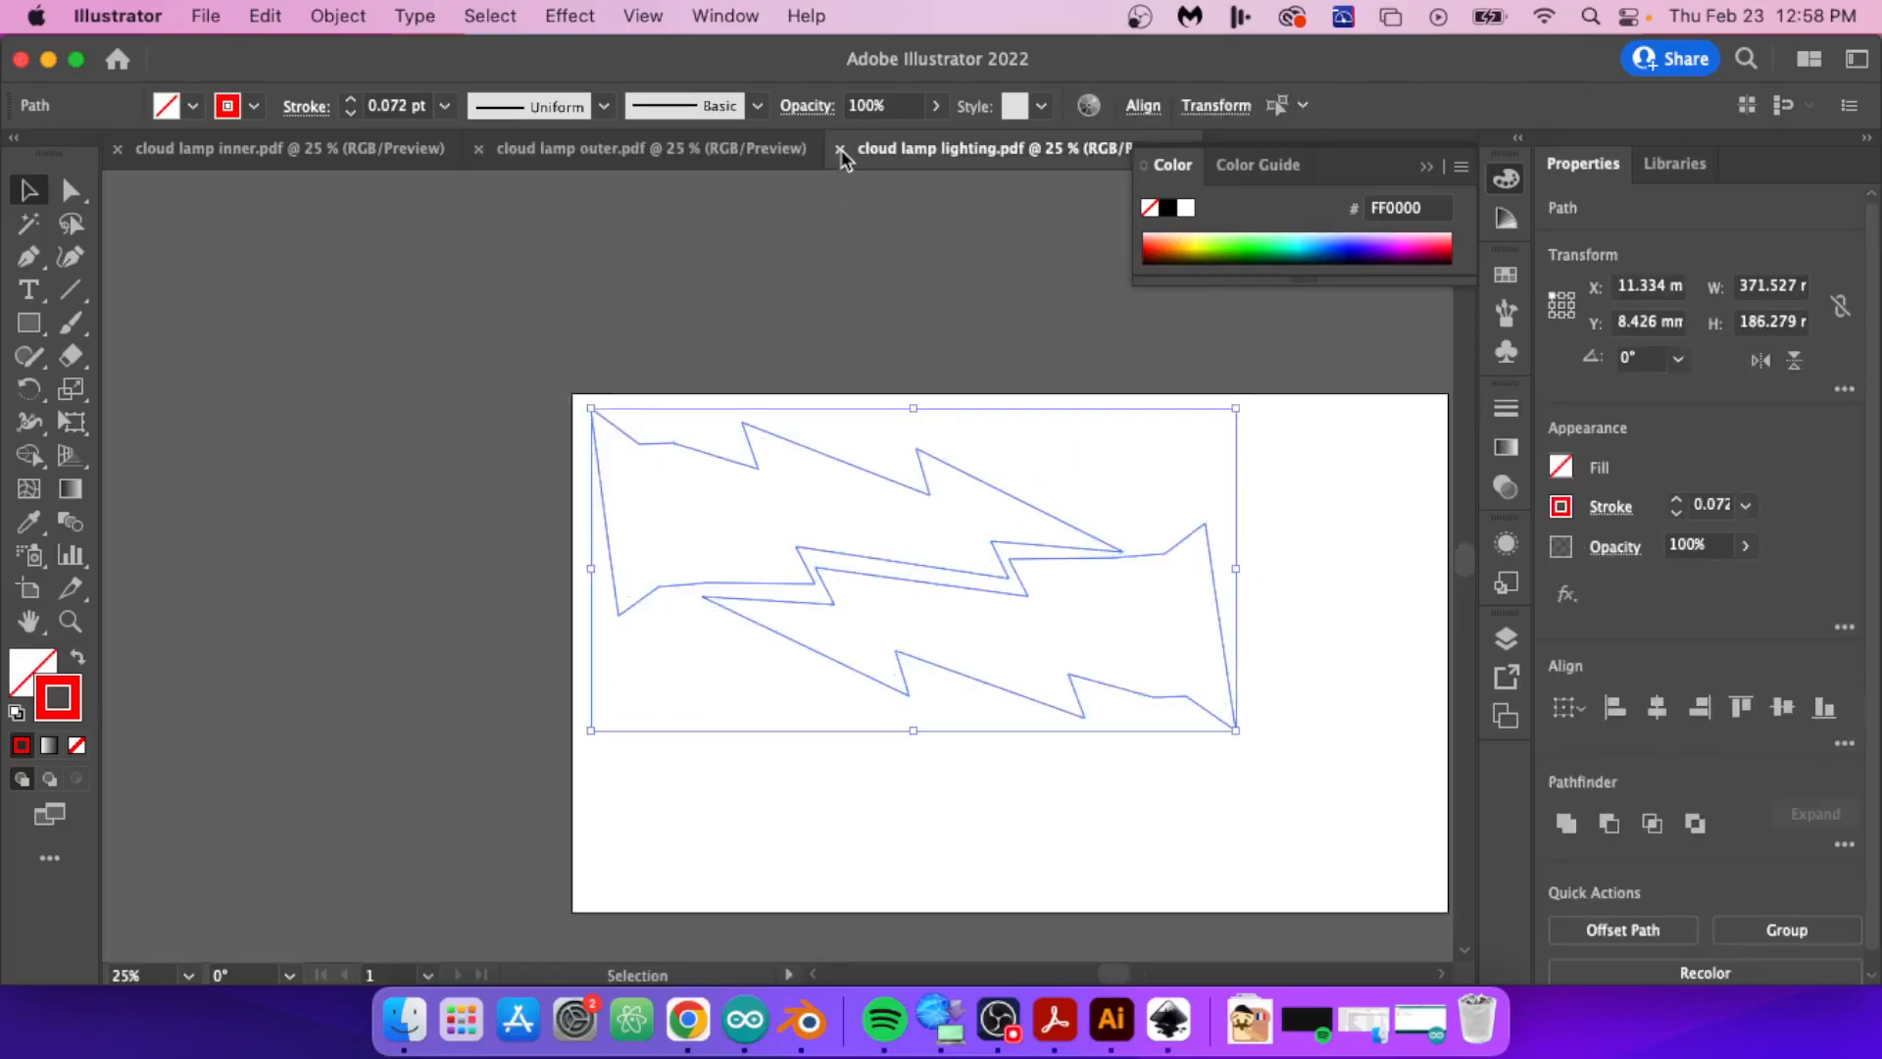
{"action": "left_click", "coordinate": [839, 149]}
{"action": "left_click", "coordinate": [479, 149]}
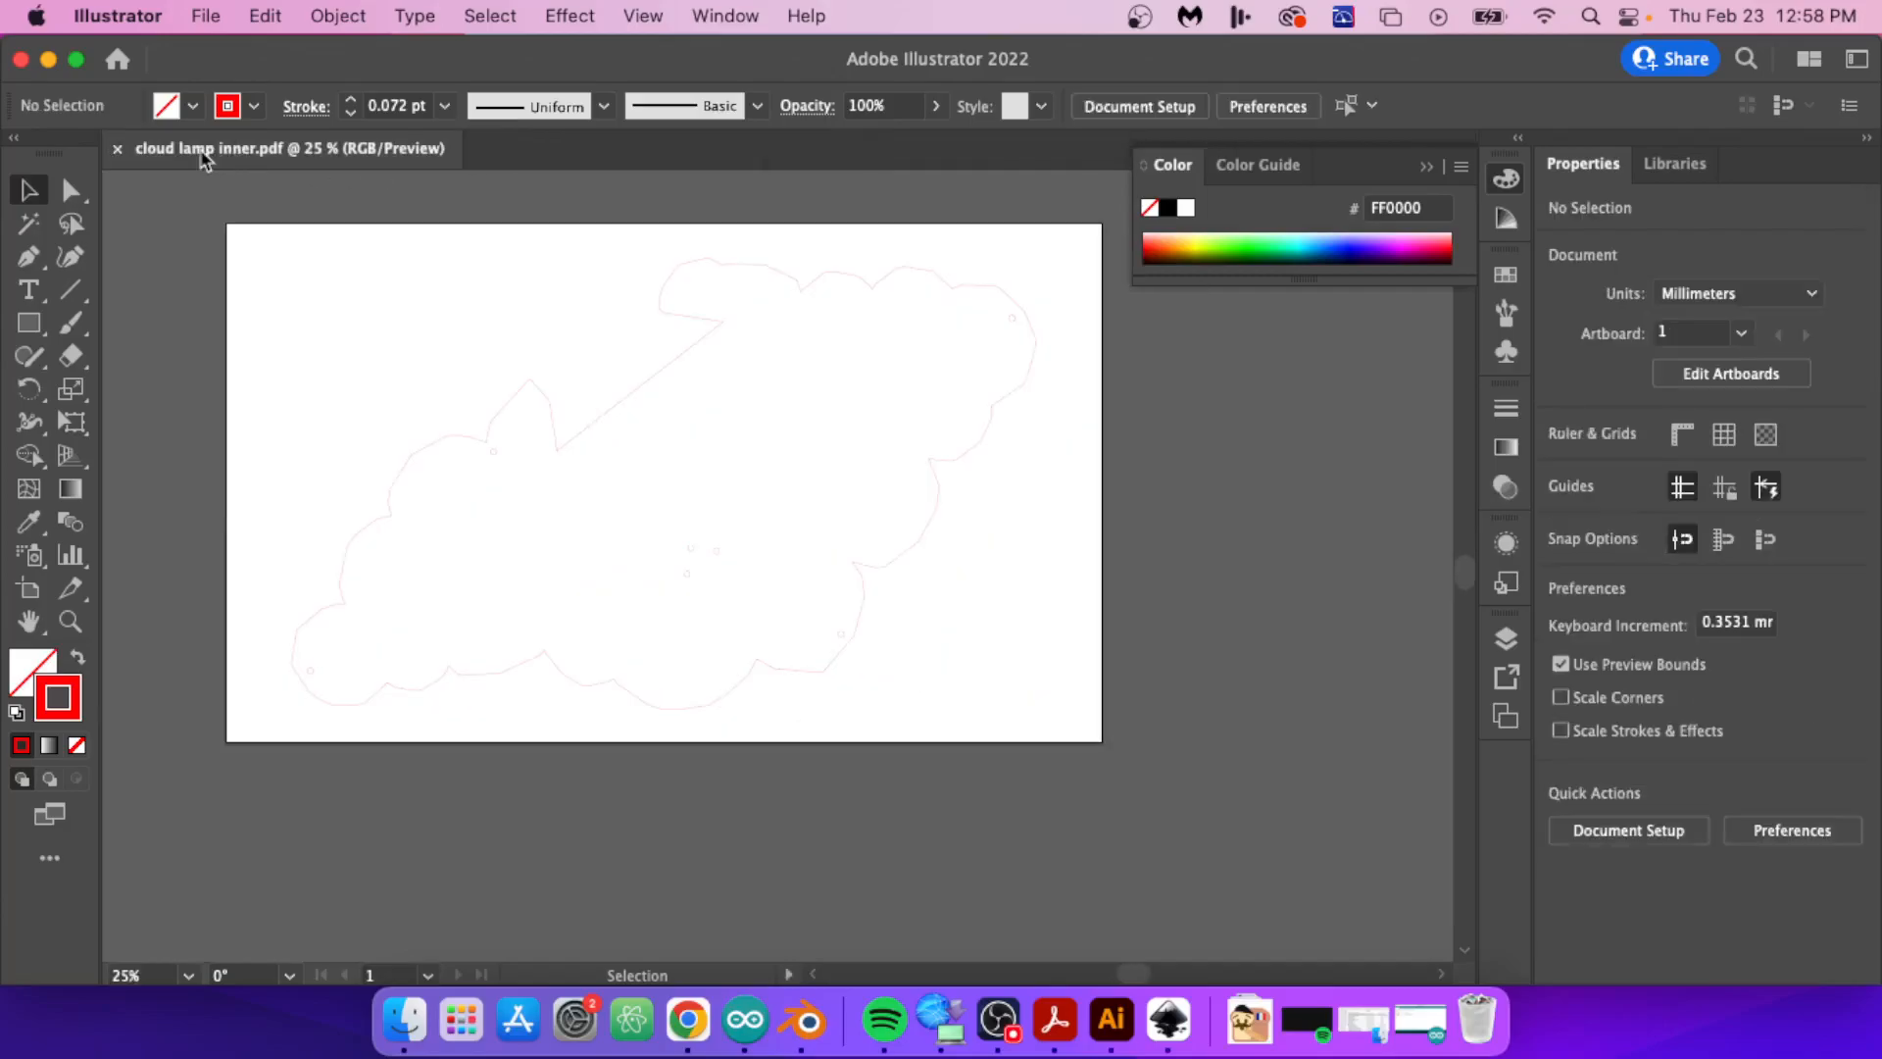
{"action": "left_click", "coordinate": [117, 149]}
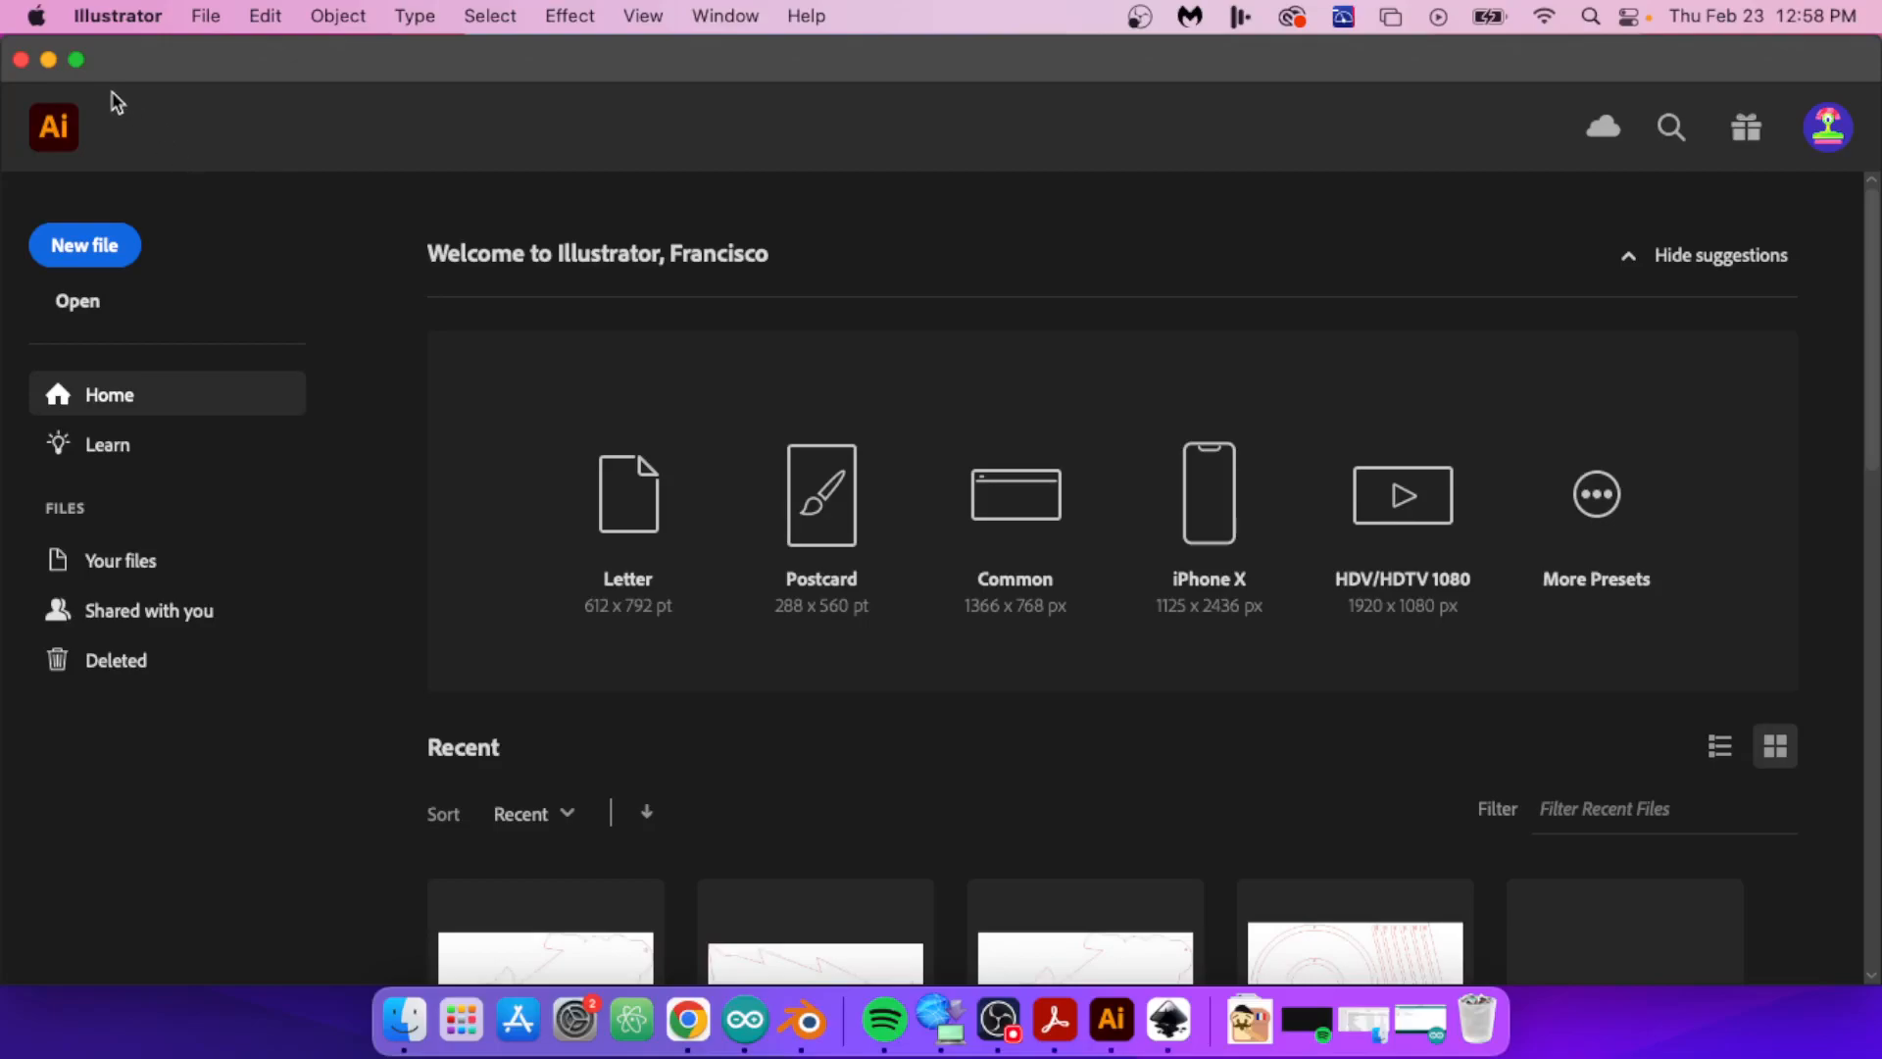
{"action": "left_click", "coordinate": [47, 61]}
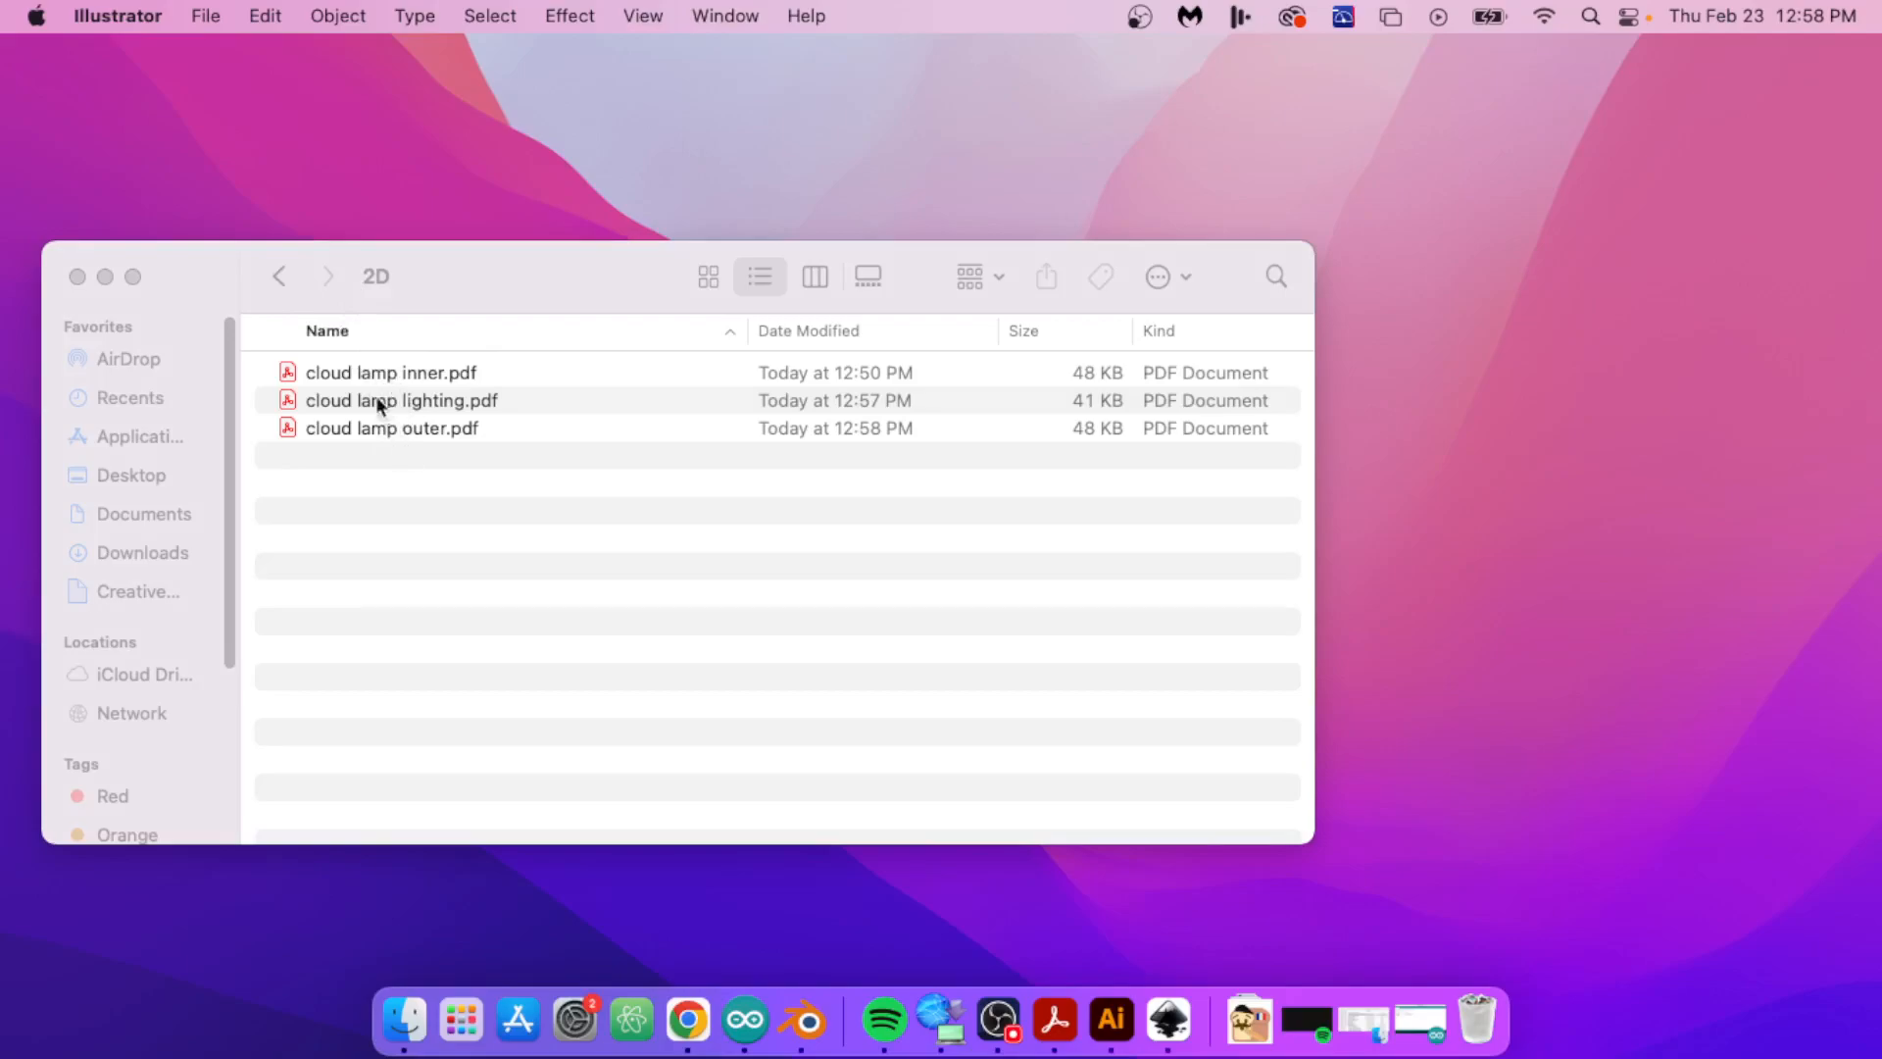
Step: In Finder, return from the 2D folder to Manufacturables and open the 3D folder of STL files
{"action": "left_click", "coordinate": [285, 280]}
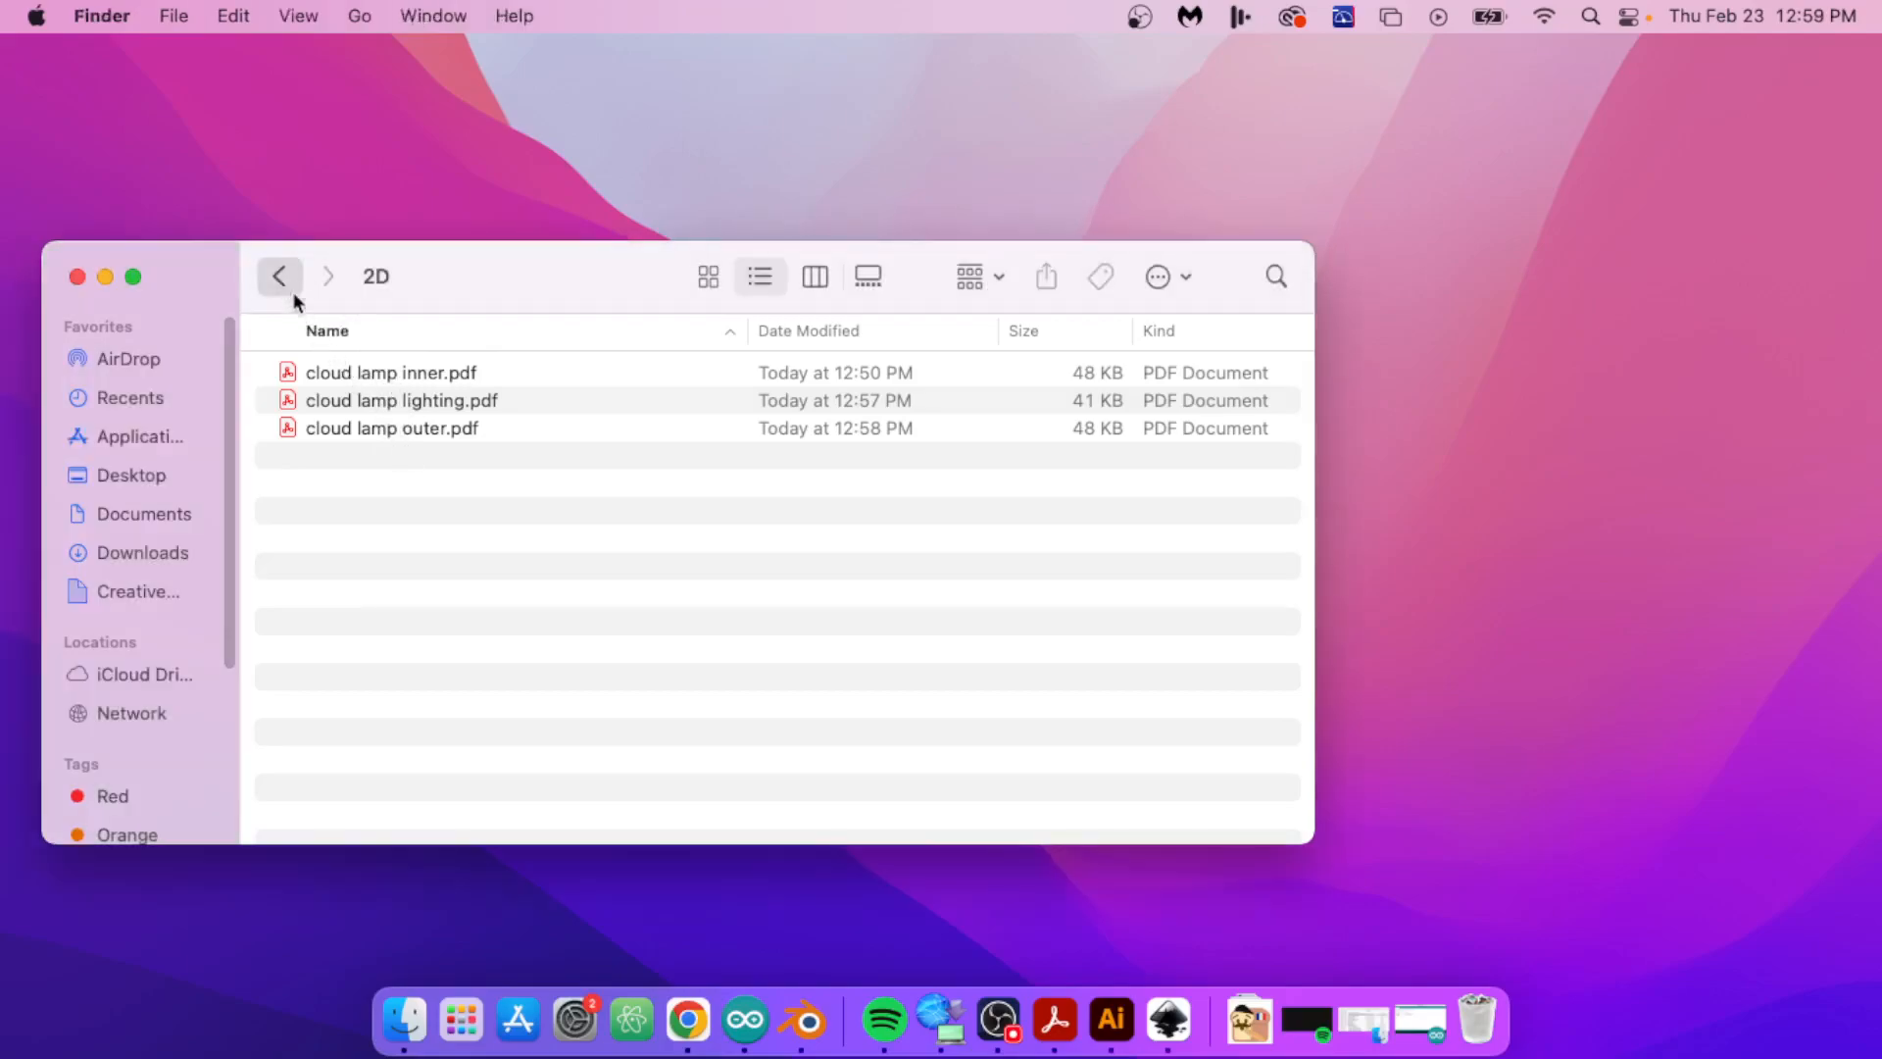
{"action": "key", "text": "super+bracketleft"}
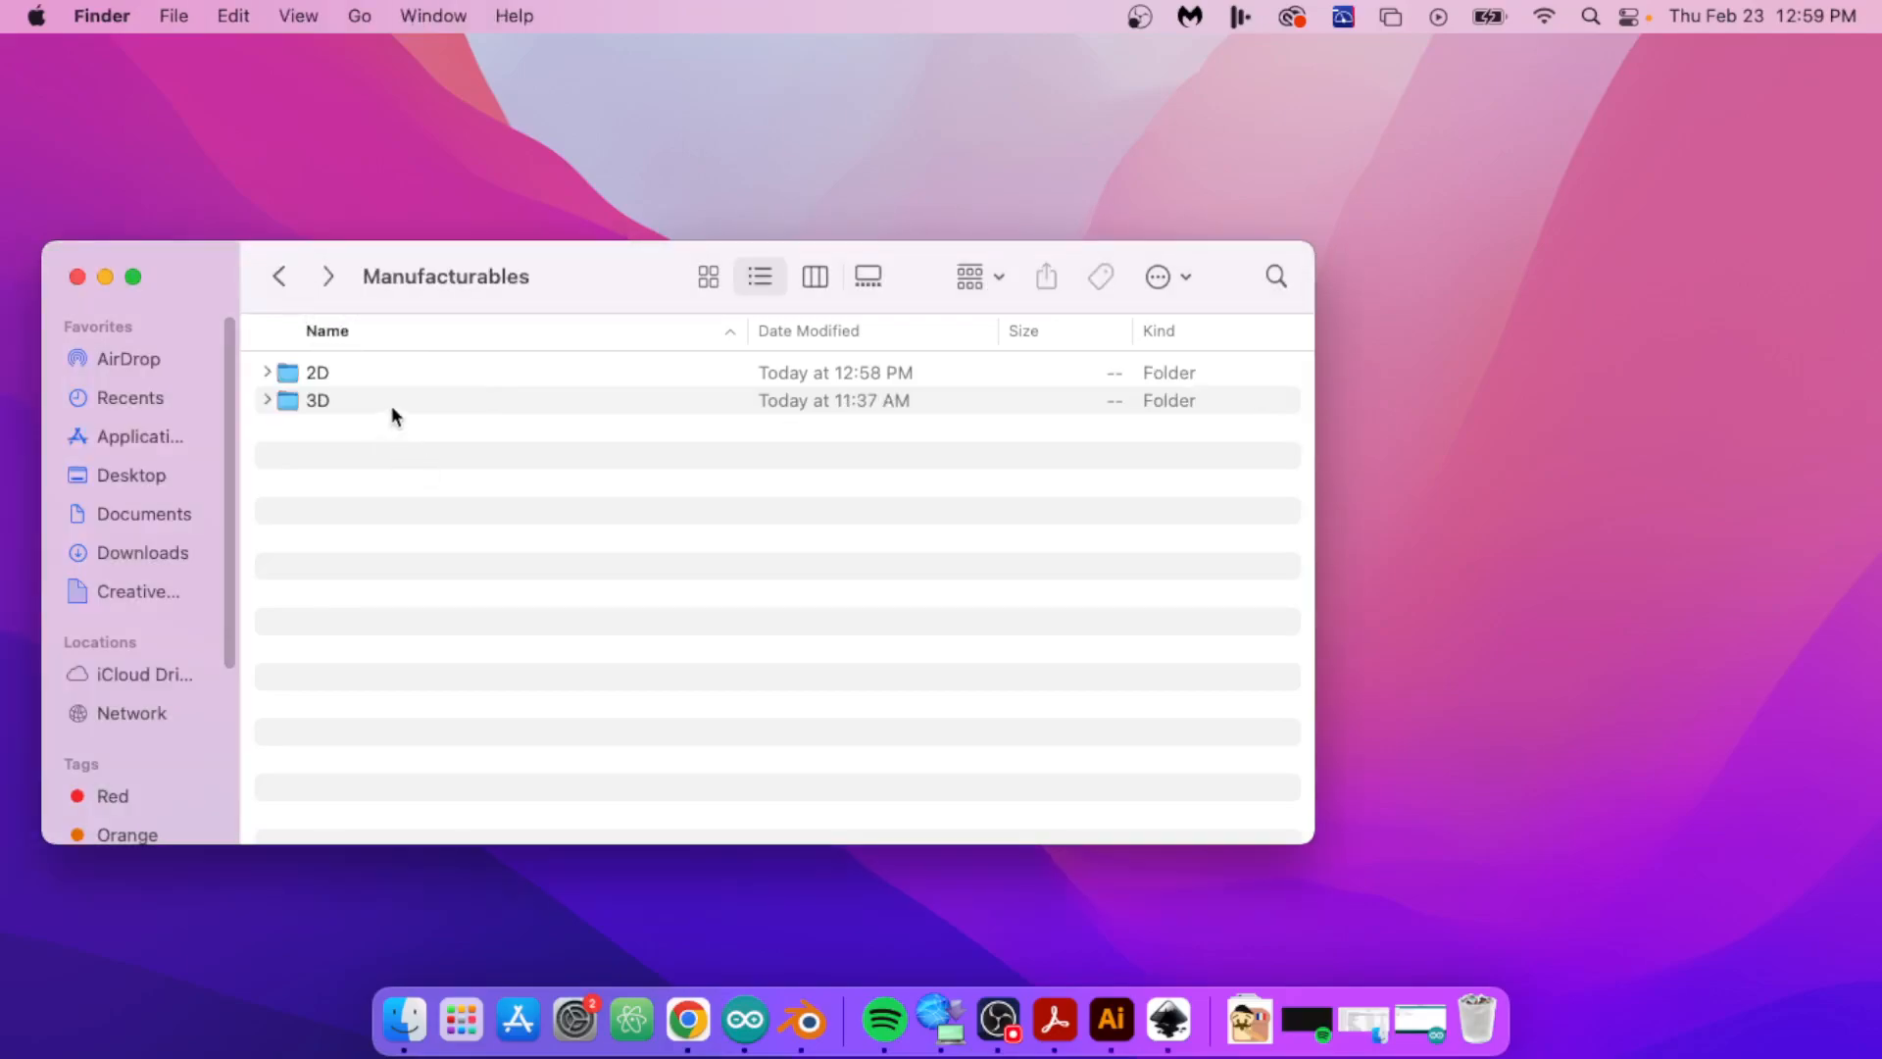
{"action": "left_click", "coordinate": [318, 401]}
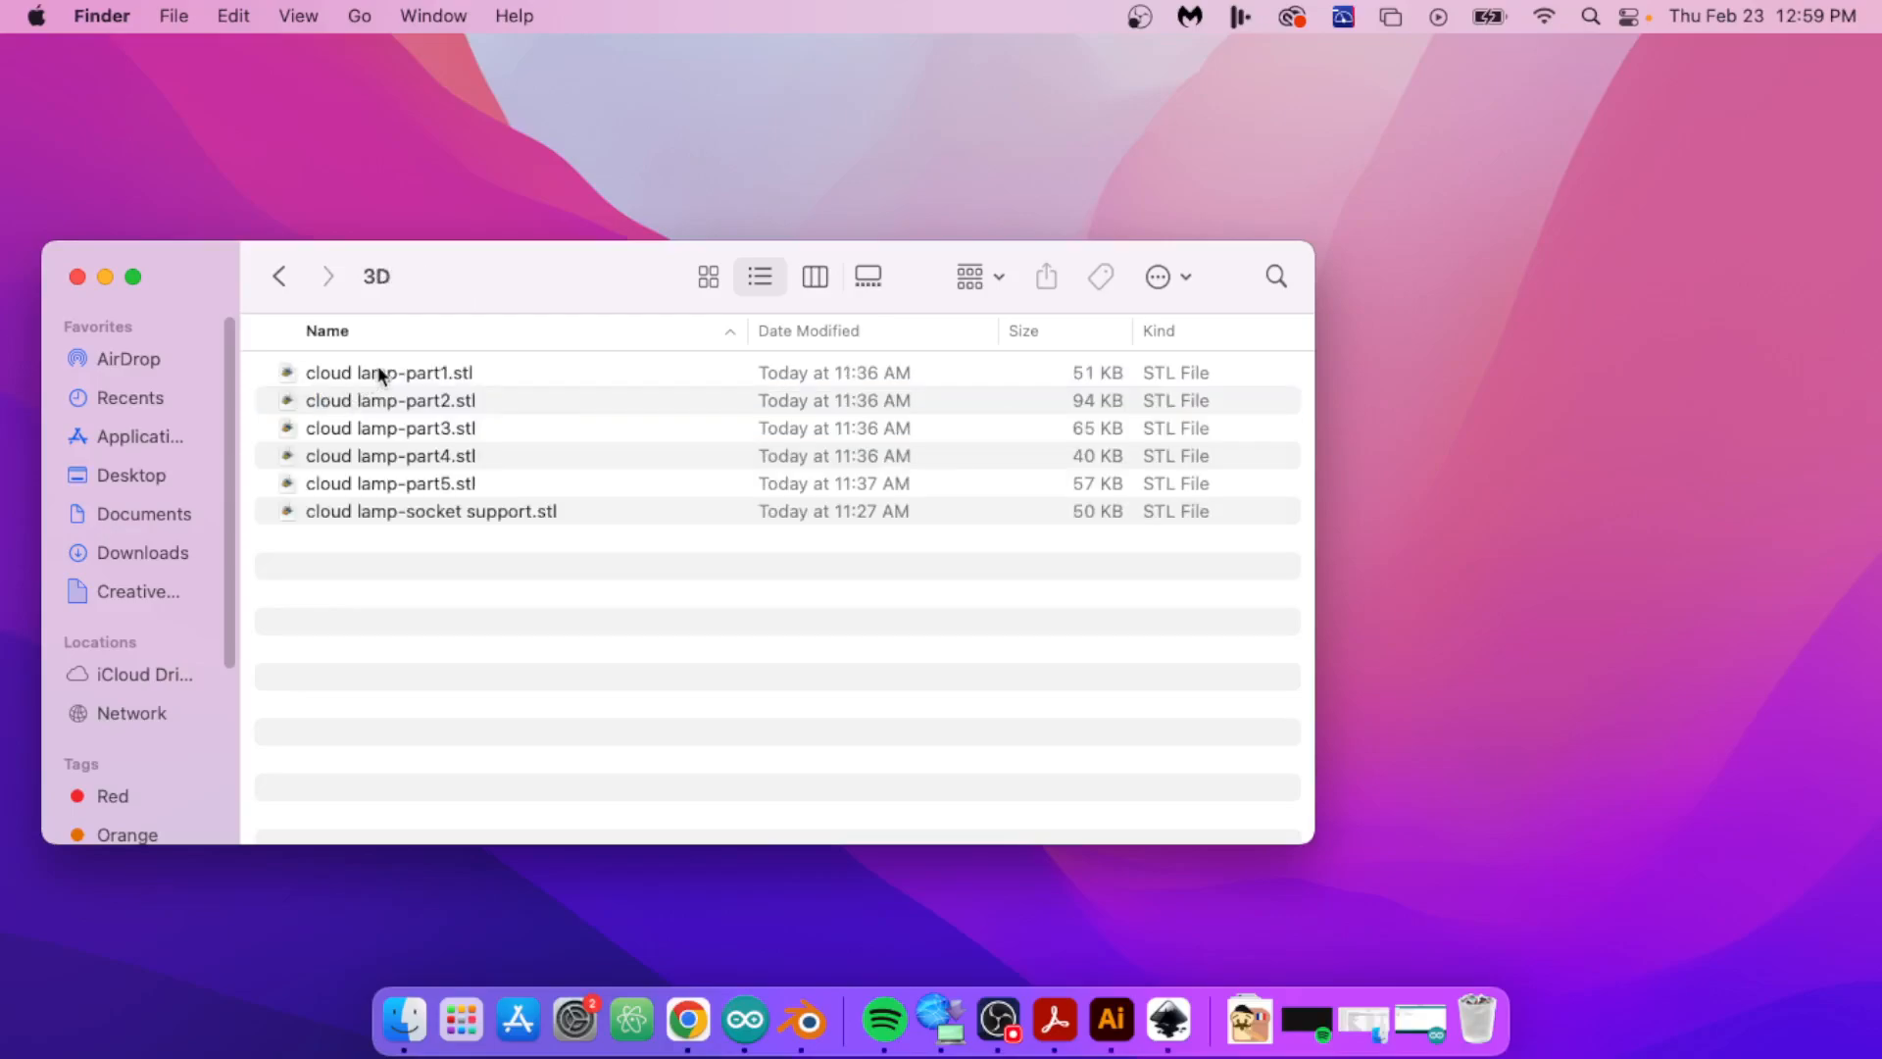